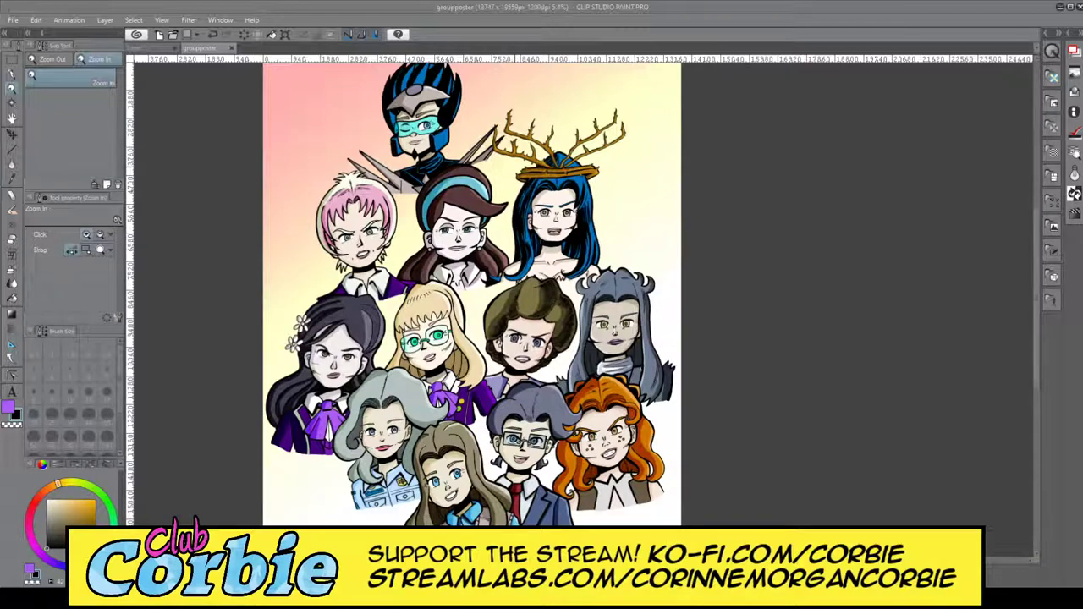
- Examine the character group poster, from the whole layout with its title lettering down to the rows of portraits
scroll(518, 180, "down", 4)
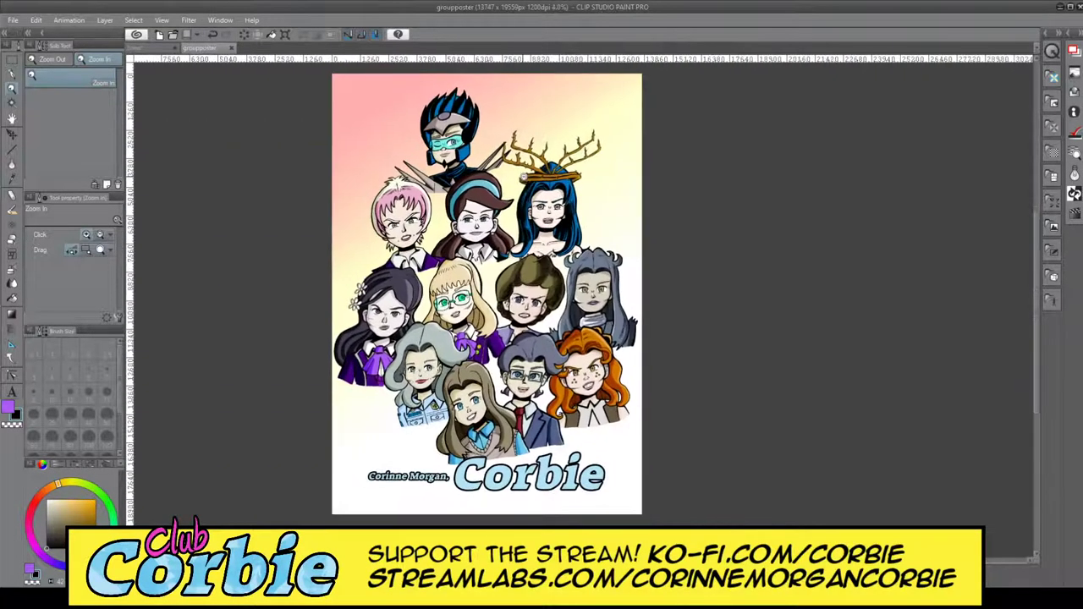
scroll(523, 176, "up", 2)
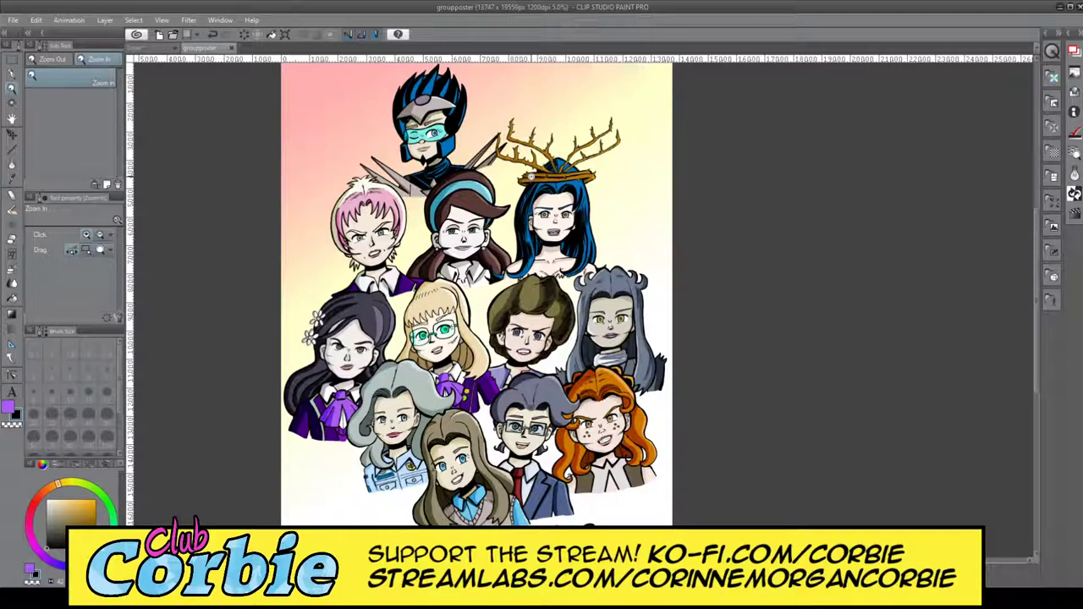
scroll(532, 176, "down", 2)
scroll(679, 374, "up", 3)
scroll(679, 374, "down", 4)
scroll(667, 434, "up", 3)
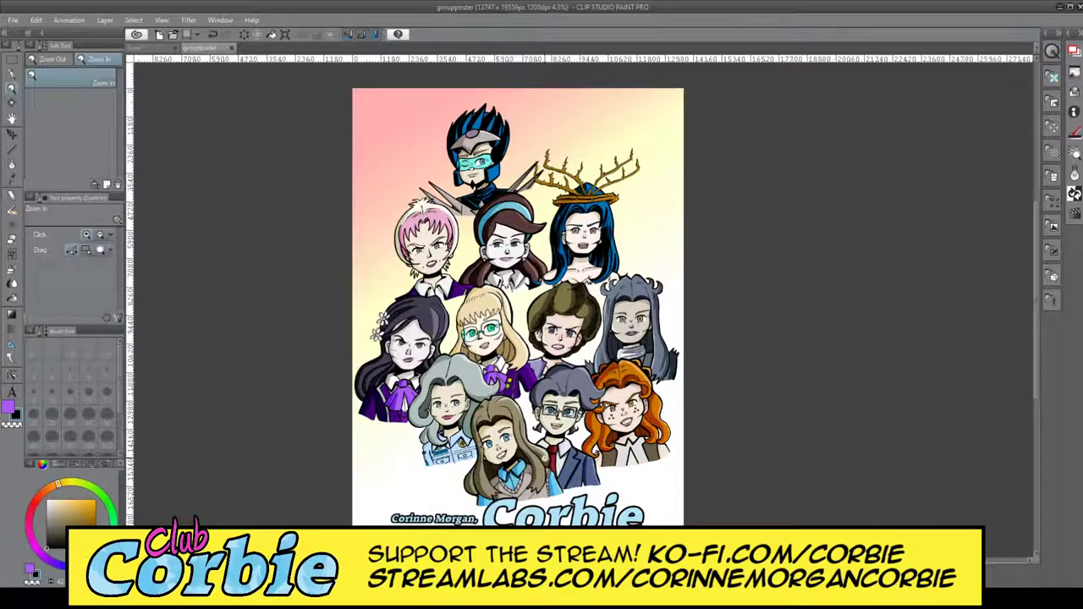
left_click_drag(565, 430, 571, 430)
scroll(568, 430, "down", 1)
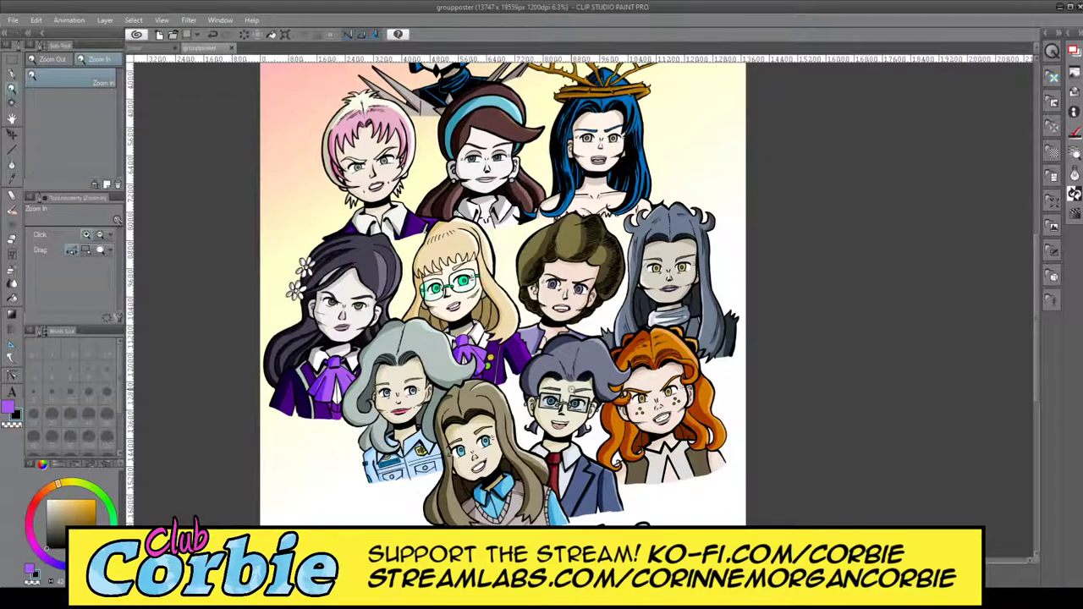
scroll(630, 402, "down", 3)
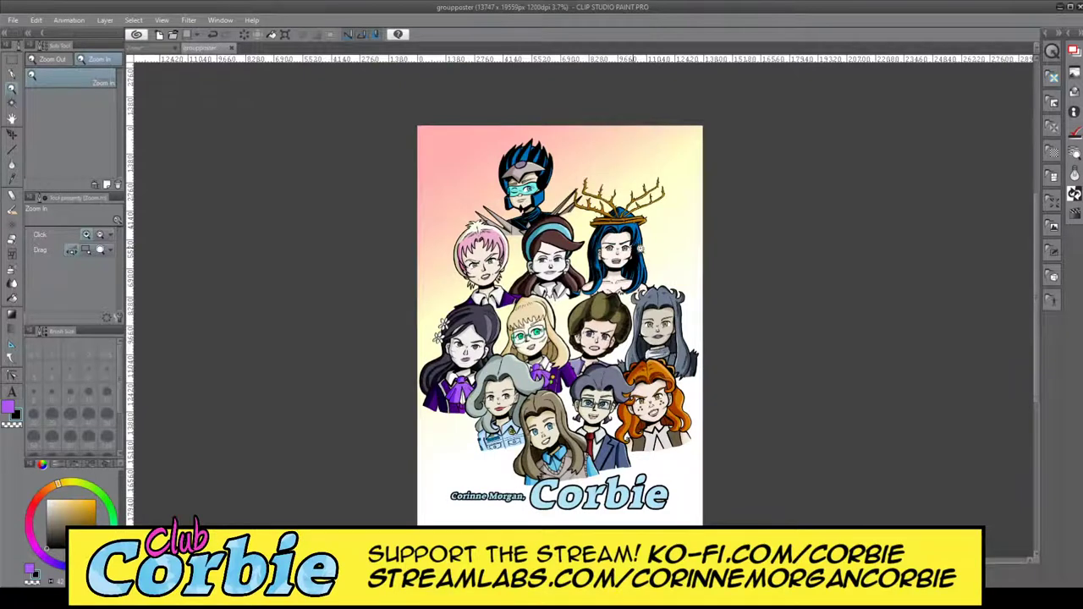
scroll(641, 249, "up", 2)
scroll(644, 248, "up", 1)
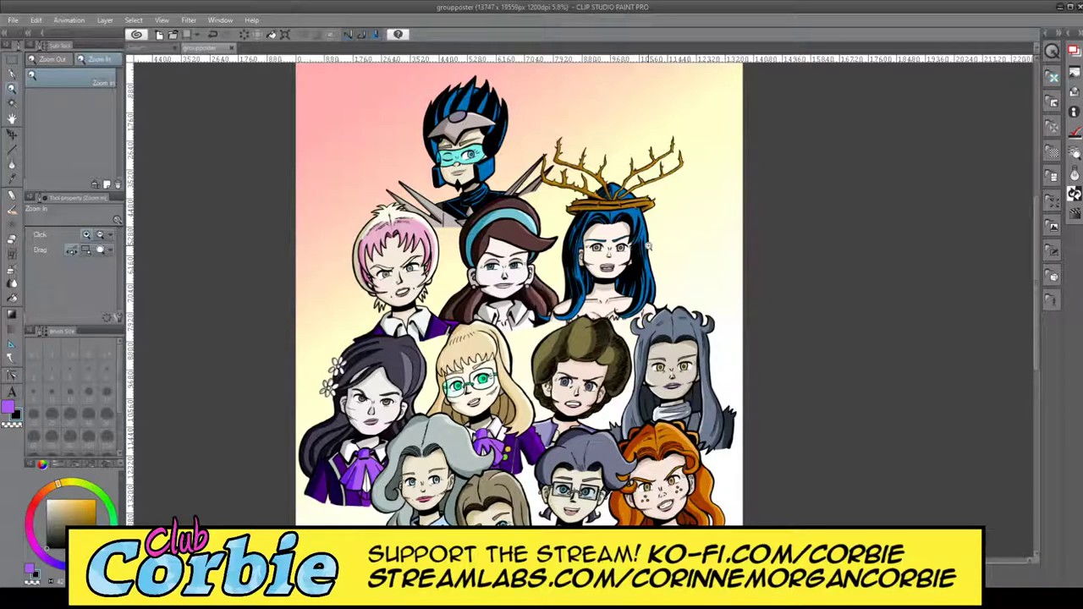
scroll(587, 385, "down", 4)
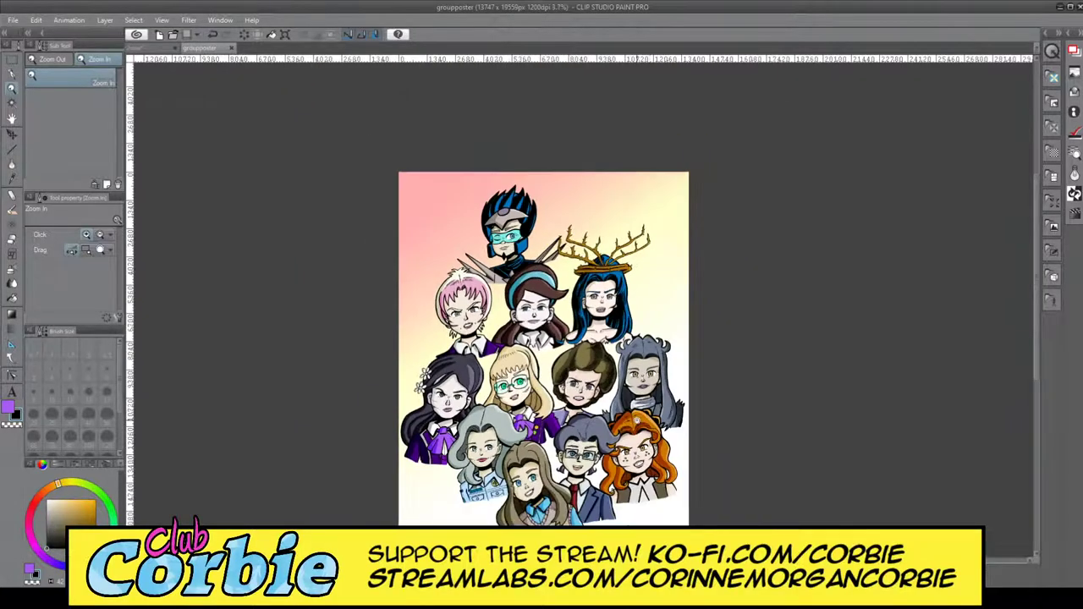
scroll(664, 476, "up", 2)
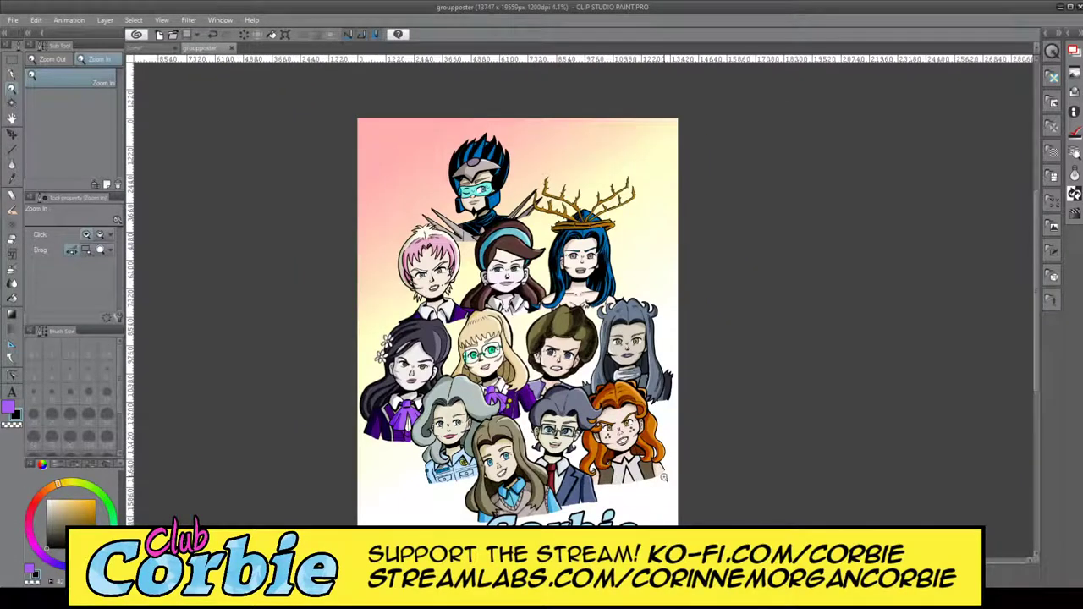
scroll(664, 477, "up", 1)
scroll(659, 507, "down", 2)
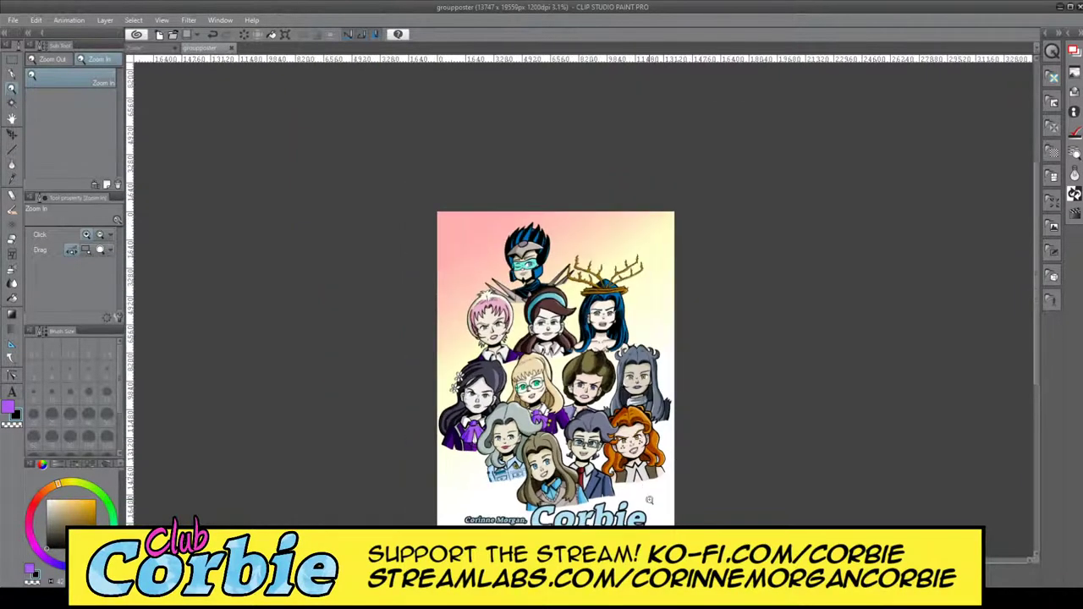
scroll(658, 518, "up", 1)
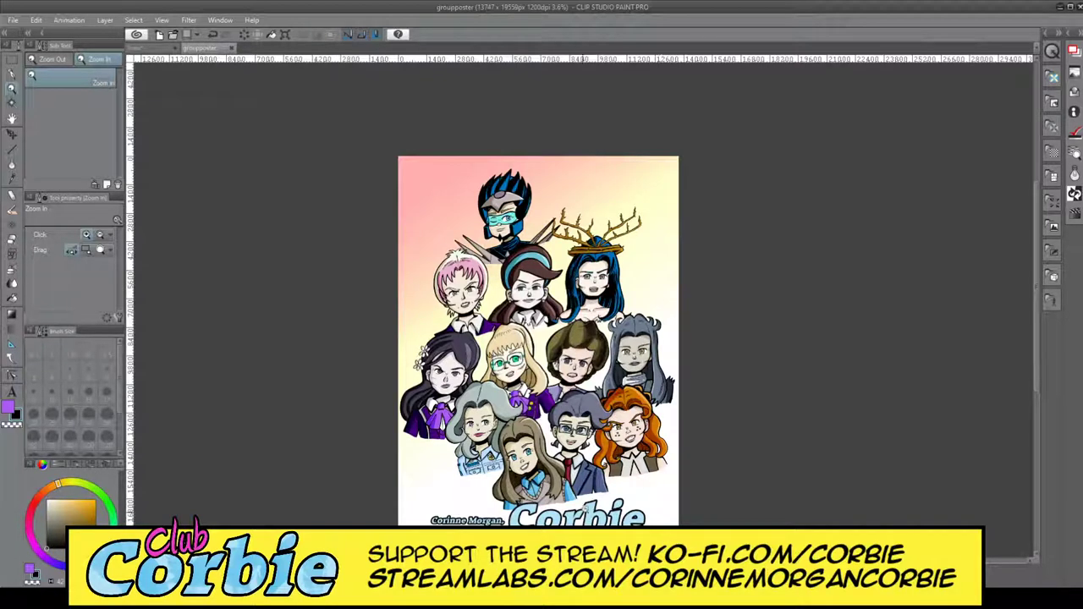
left_click(662, 416)
scroll(680, 418, "down", 3)
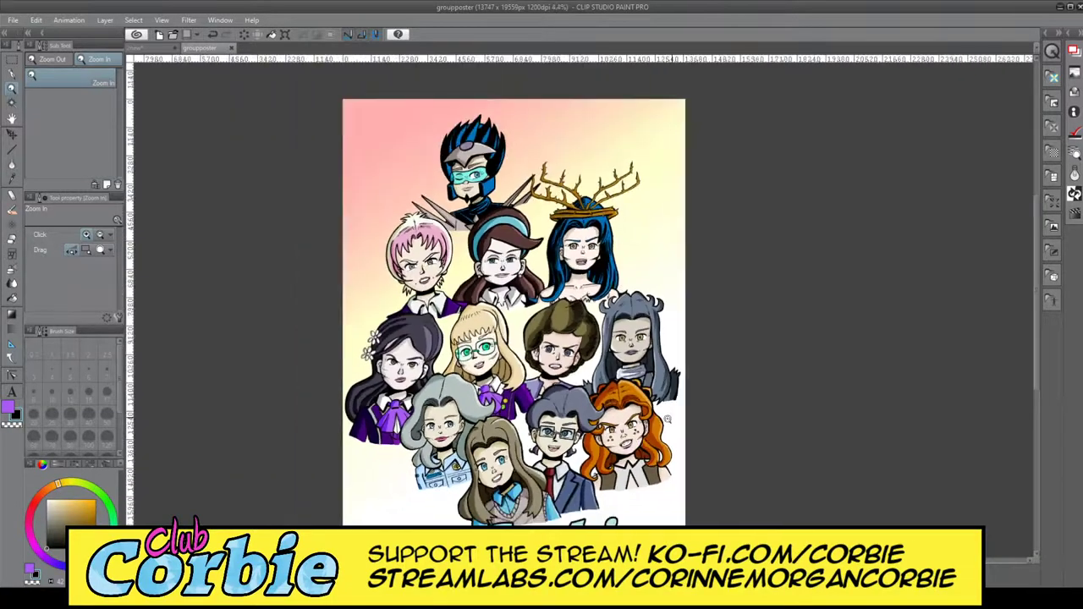
scroll(679, 478, "up", 1)
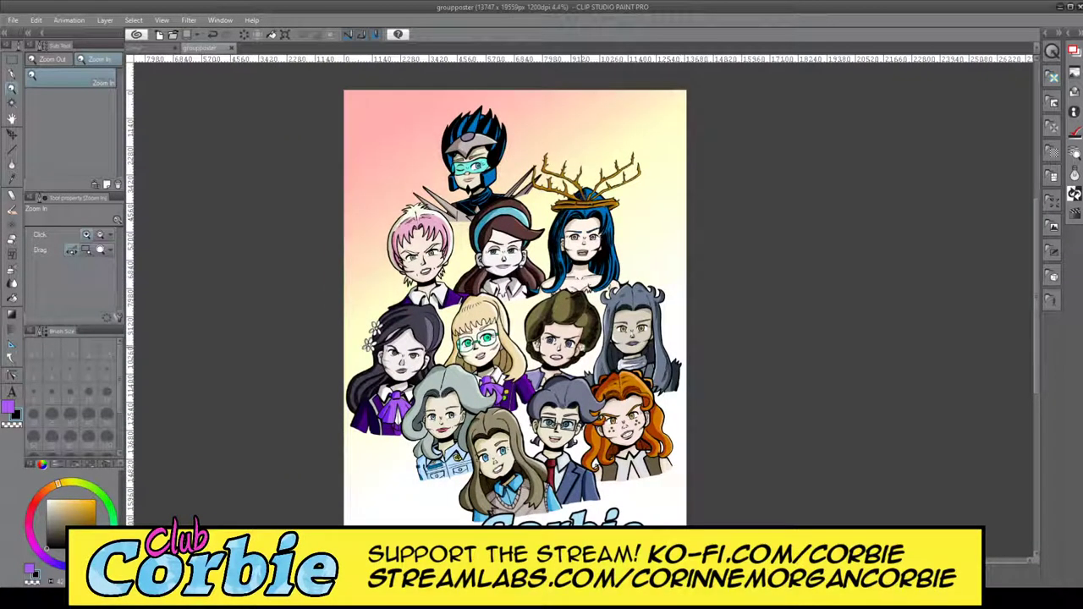
left_click(591, 256)
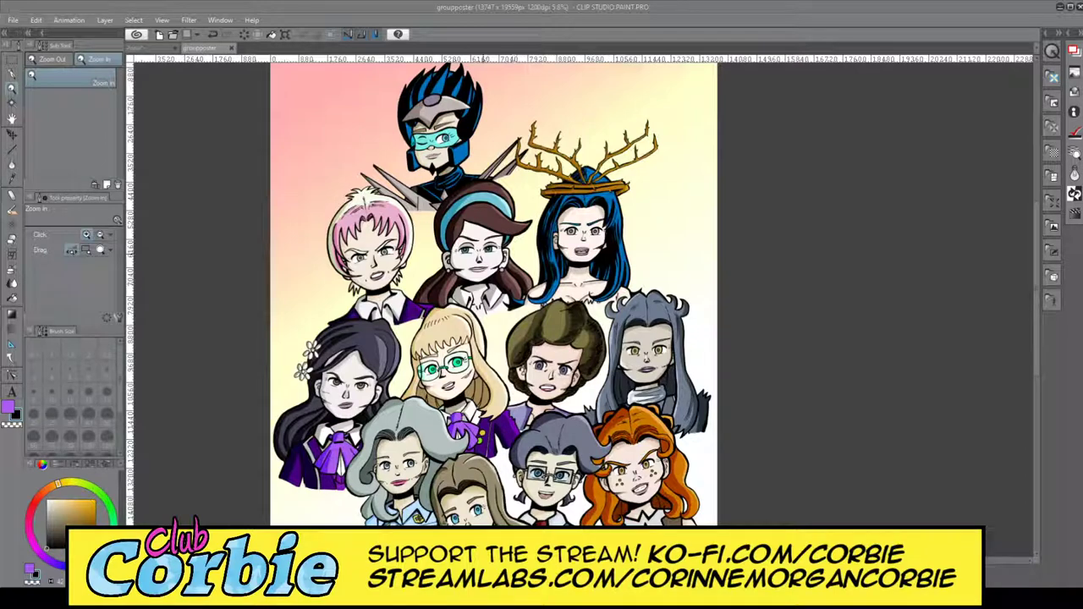
left_click_drag(486, 288, 467, 296)
left_click_drag(529, 275, 550, 276)
scroll(510, 344, "down", 2)
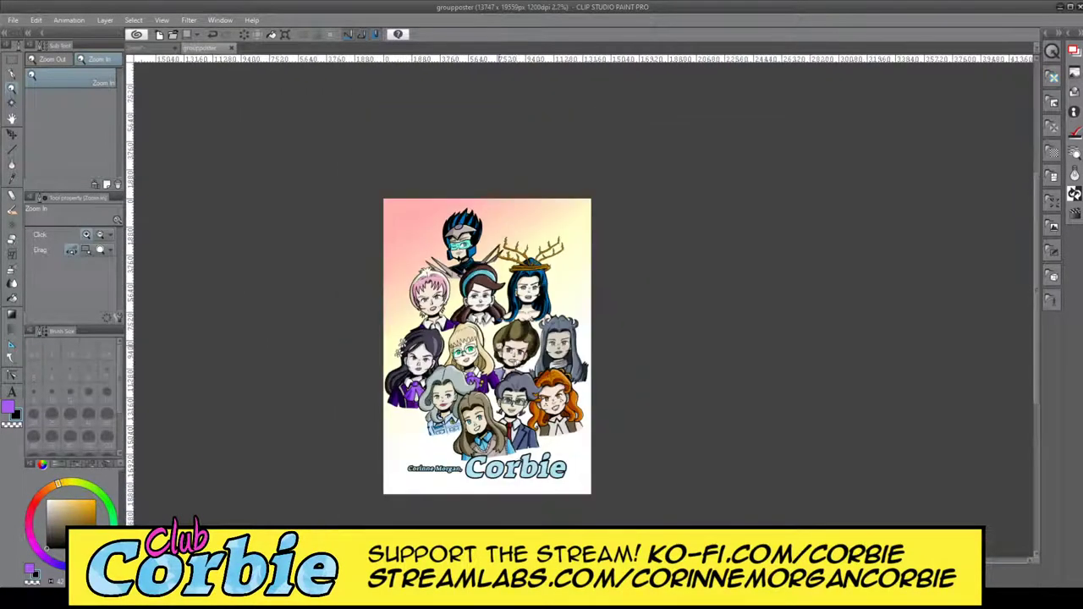
scroll(542, 383, "up", 2)
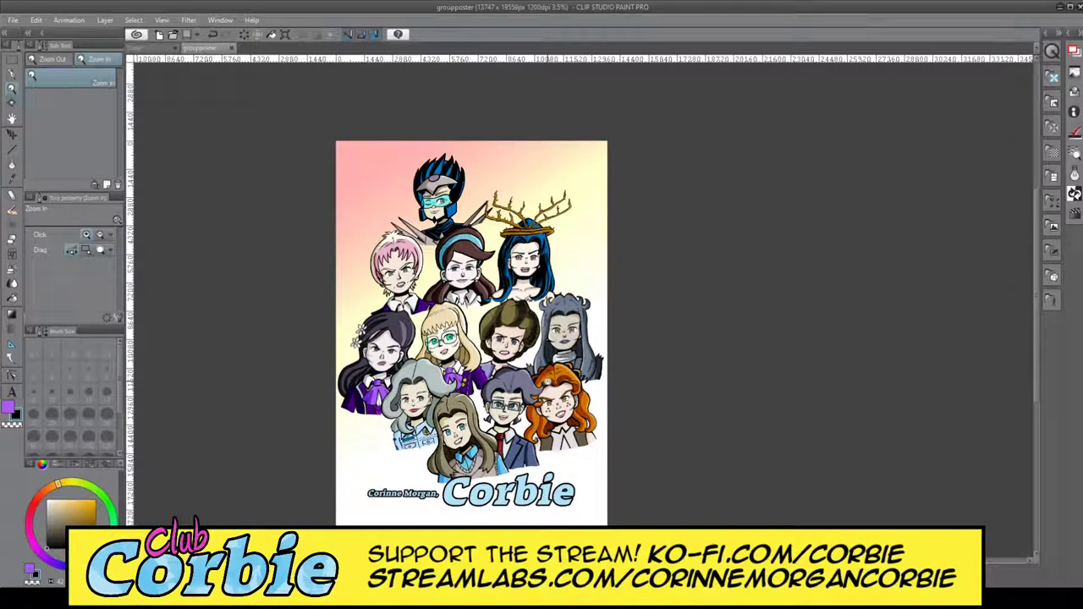
scroll(545, 381, "up", 1)
scroll(548, 379, "down", 1)
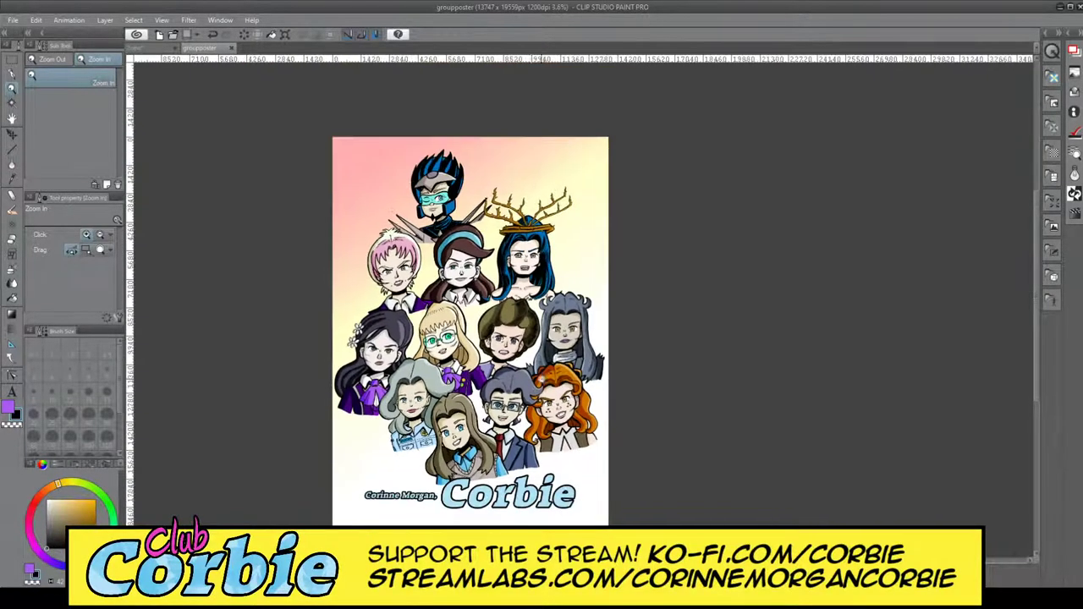
scroll(526, 401, "up", 2)
scroll(527, 401, "down", 1)
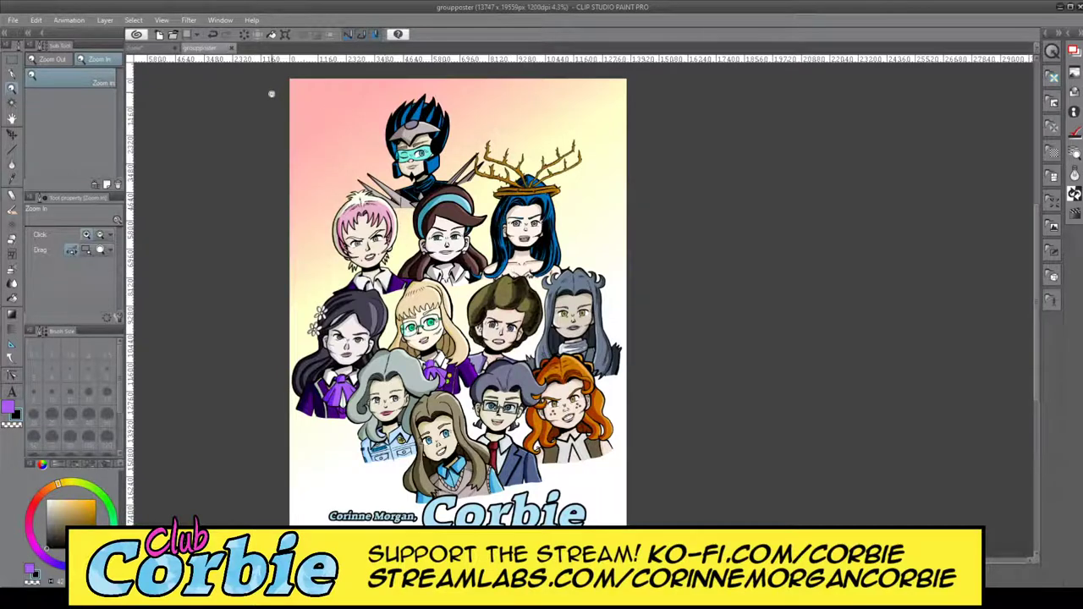
- Switch to the 2new document and inspect the two full-length silhouettes marked with question marks
left_click(167, 49)
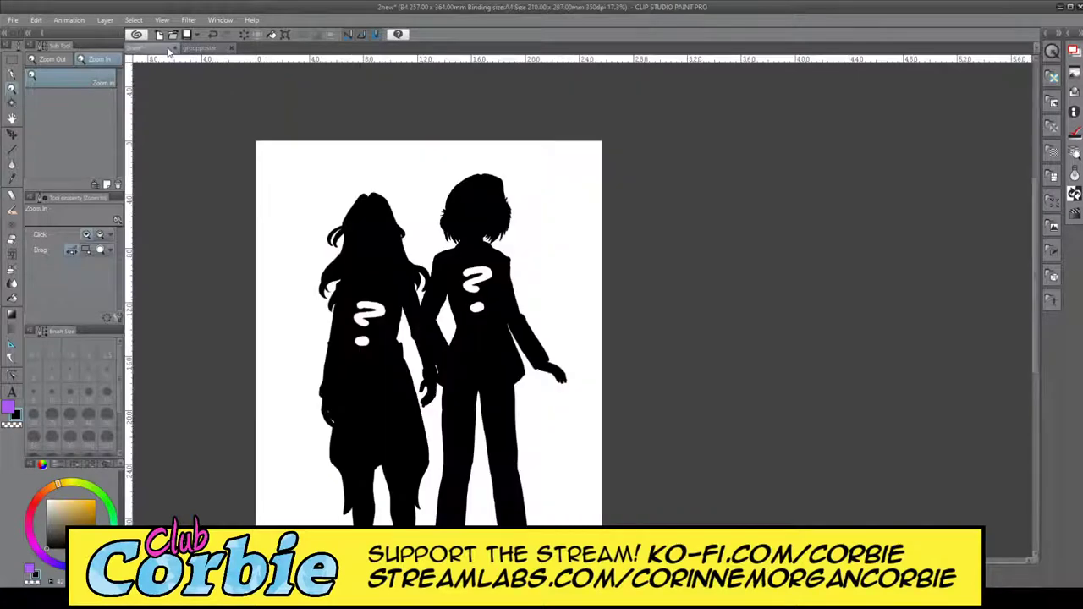
left_click_drag(423, 235, 438, 334)
scroll(438, 334, "down", 3)
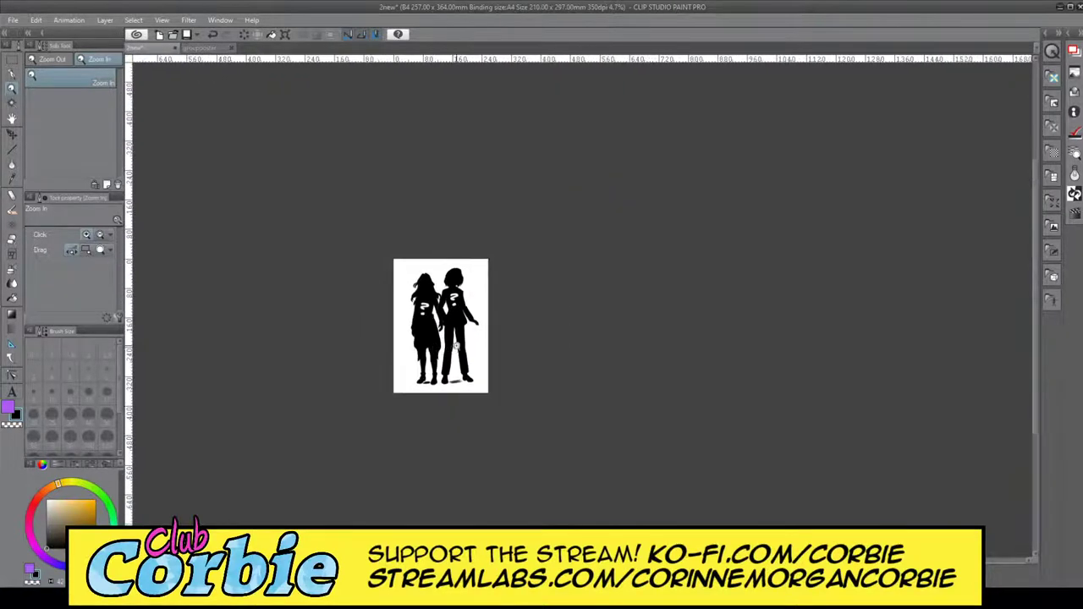
scroll(435, 297, "up", 3)
scroll(435, 297, "up", 2)
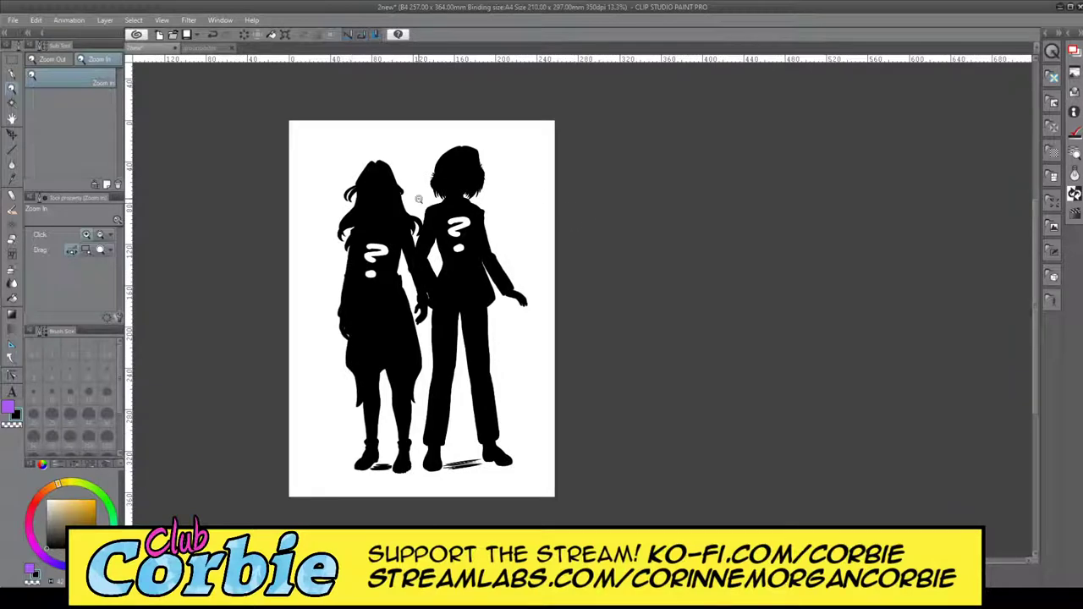
scroll(420, 195, "up", 2)
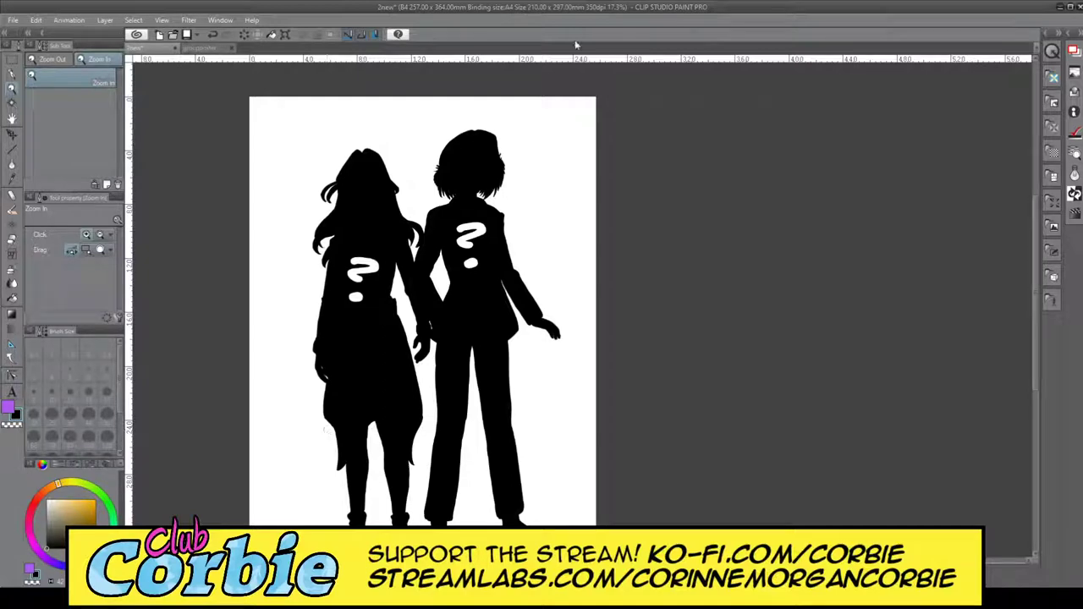
- Compare the groupposter document with the silhouette drawing, finishing with a look over the poster's complete layout
left_click(207, 48)
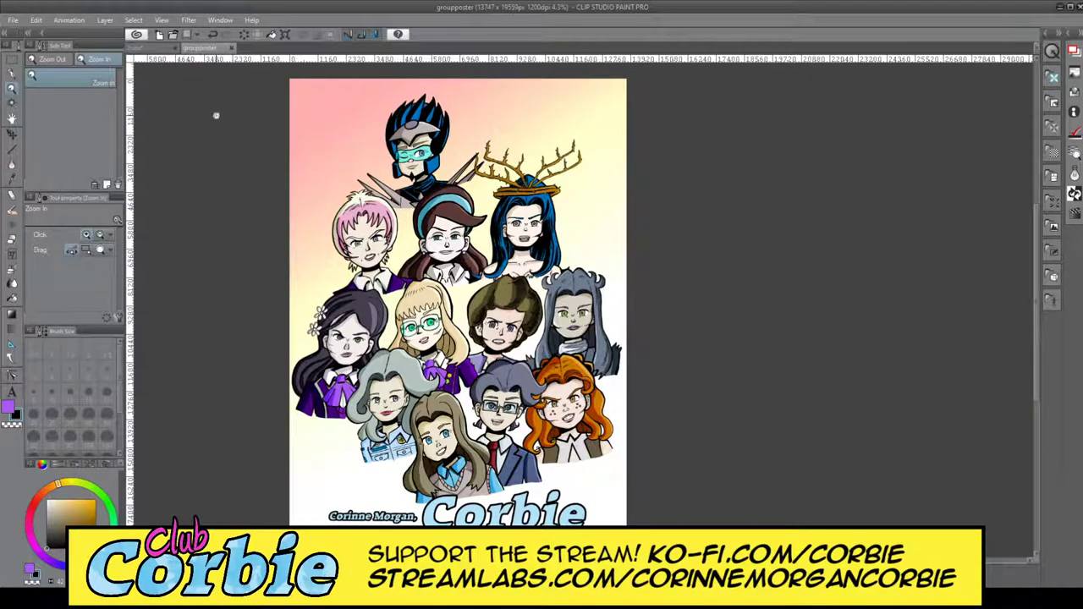
left_click(156, 49)
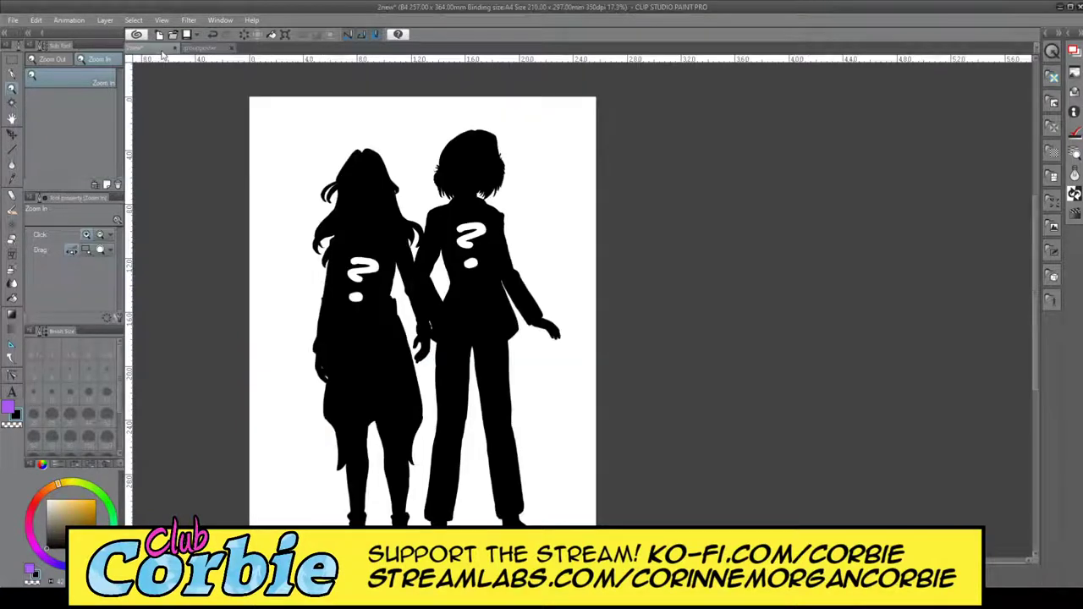
left_click(216, 49)
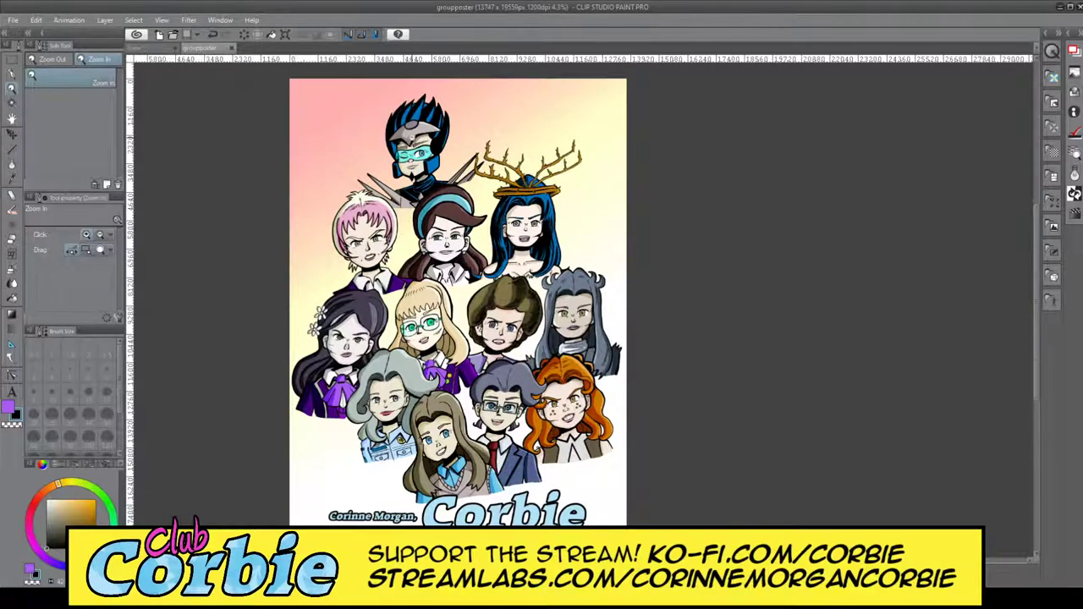
left_click(413, 143)
scroll(414, 165, "down", 4)
scroll(432, 169, "up", 1)
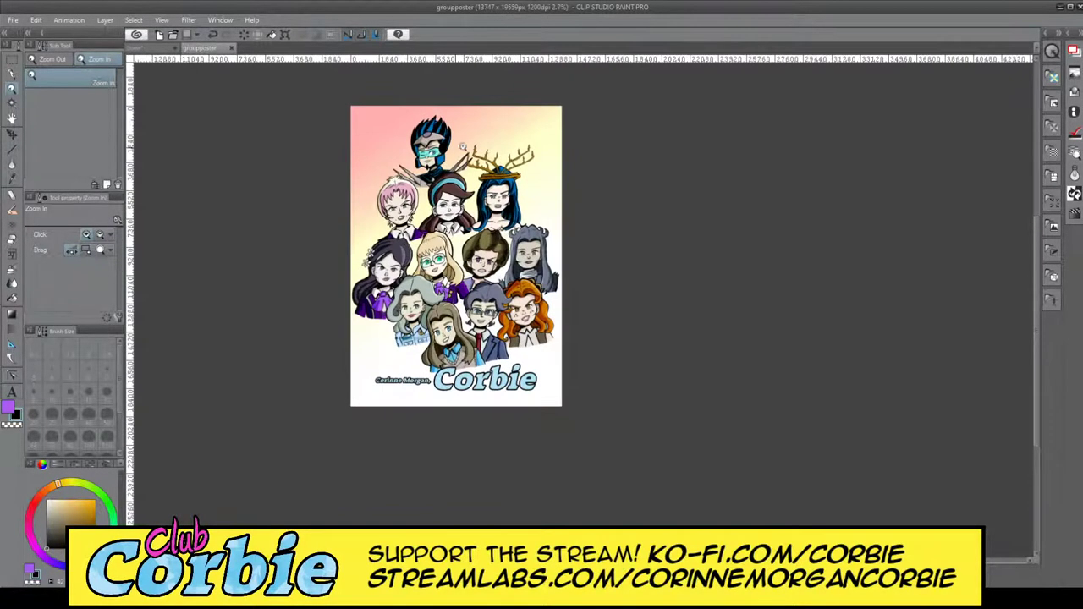
scroll(467, 144, "up", 3)
scroll(467, 144, "up", 1)
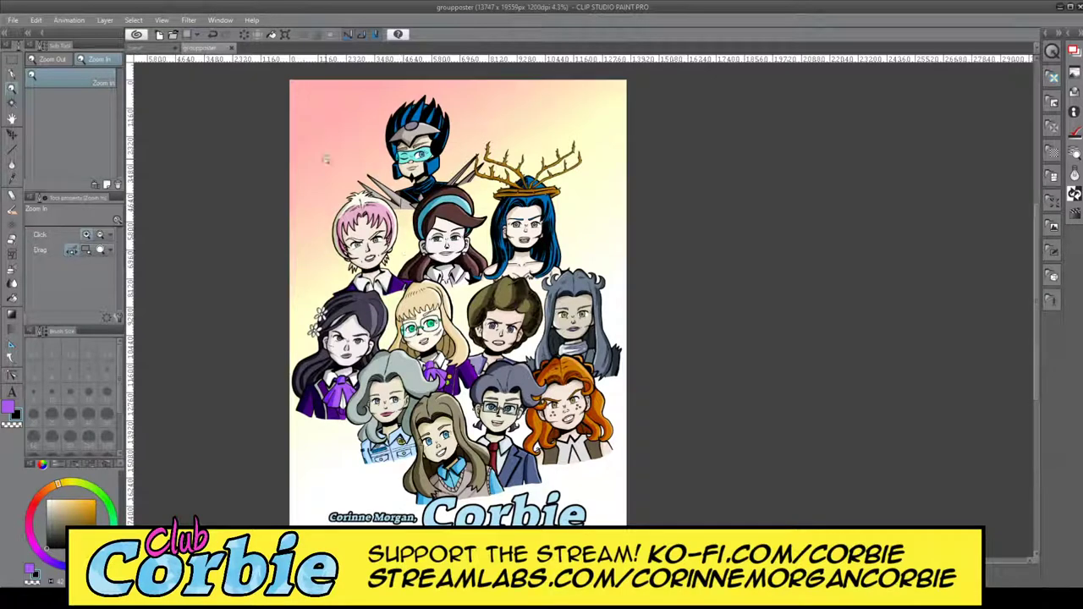
- Bring the 2new silhouette drawing back up and view both figures from head to feet
left_click(153, 48)
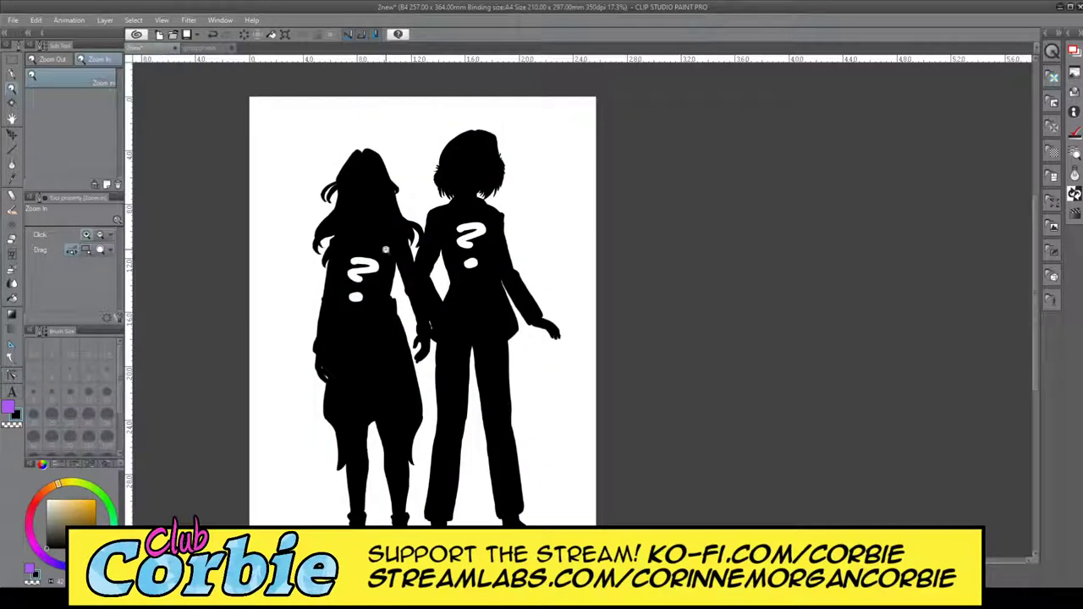
left_click(361, 271)
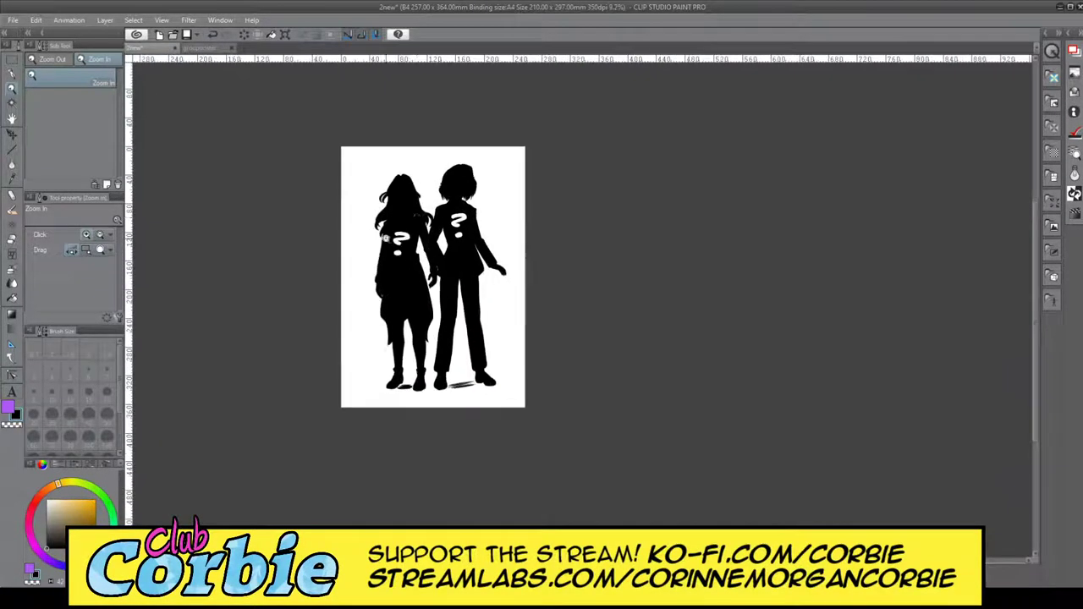
left_click(512, 152)
left_click(423, 305)
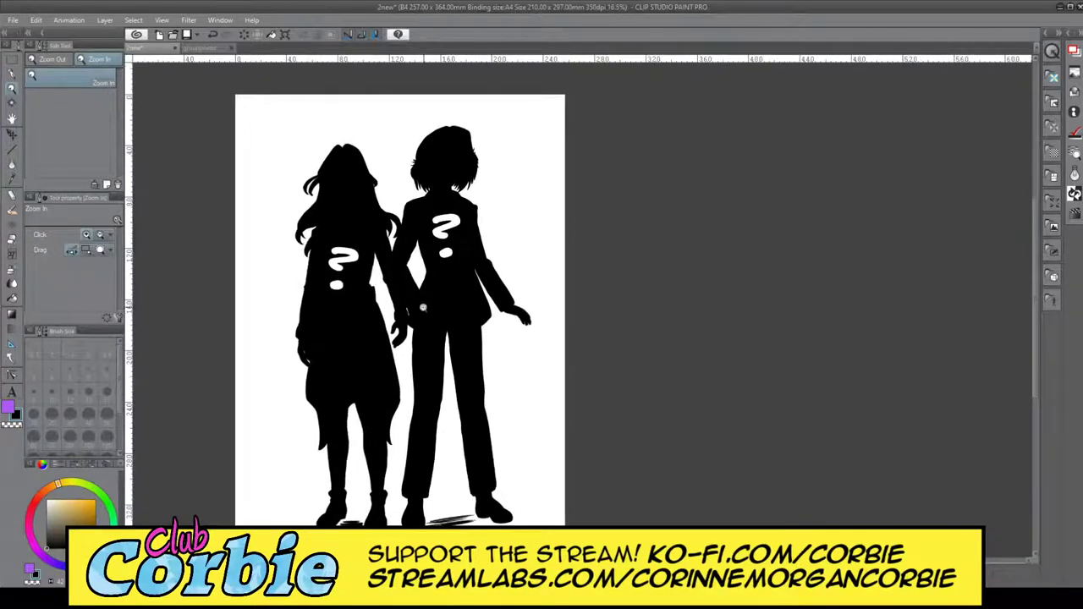
mouse_move(434, 303)
left_mouse_down()
mouse_move(414, 342)
mouse_move(432, 315)
left_mouse_up()
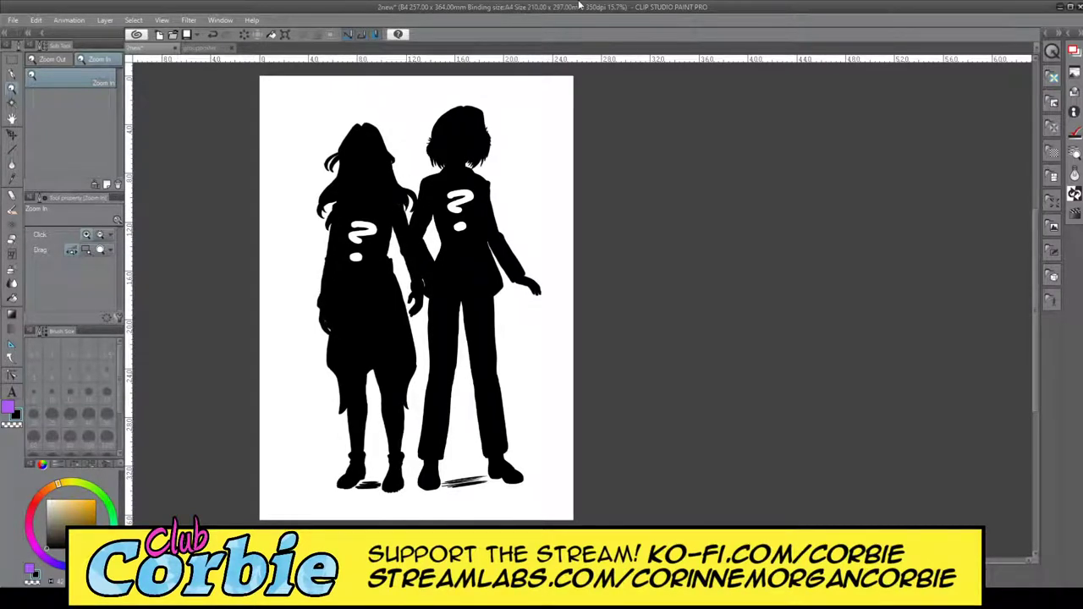
double_click(747, 6)
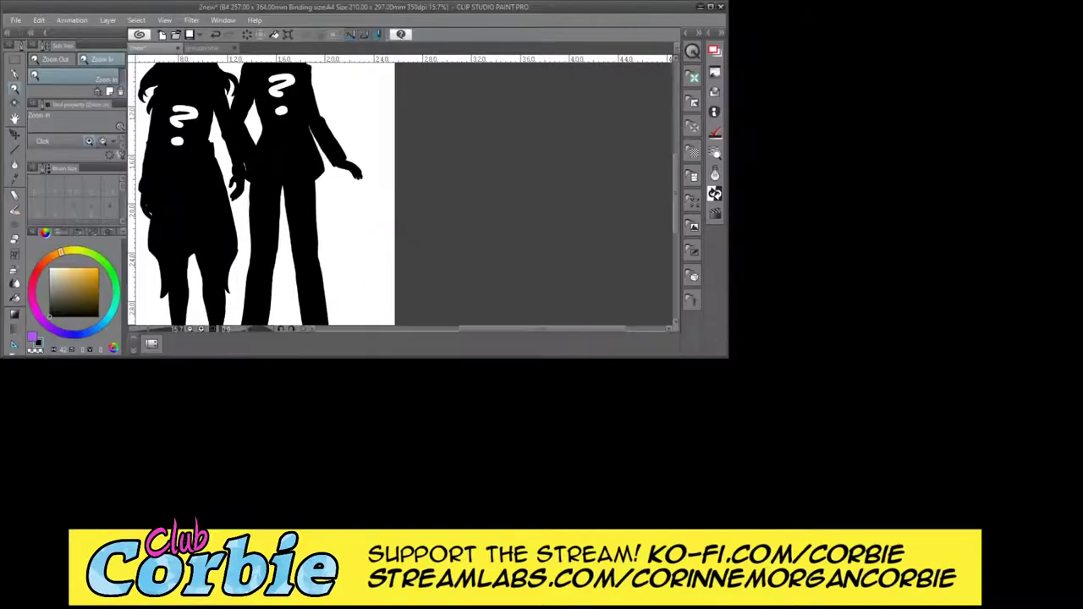
left_click_drag(592, 11, 722, 117)
double_click(721, 117)
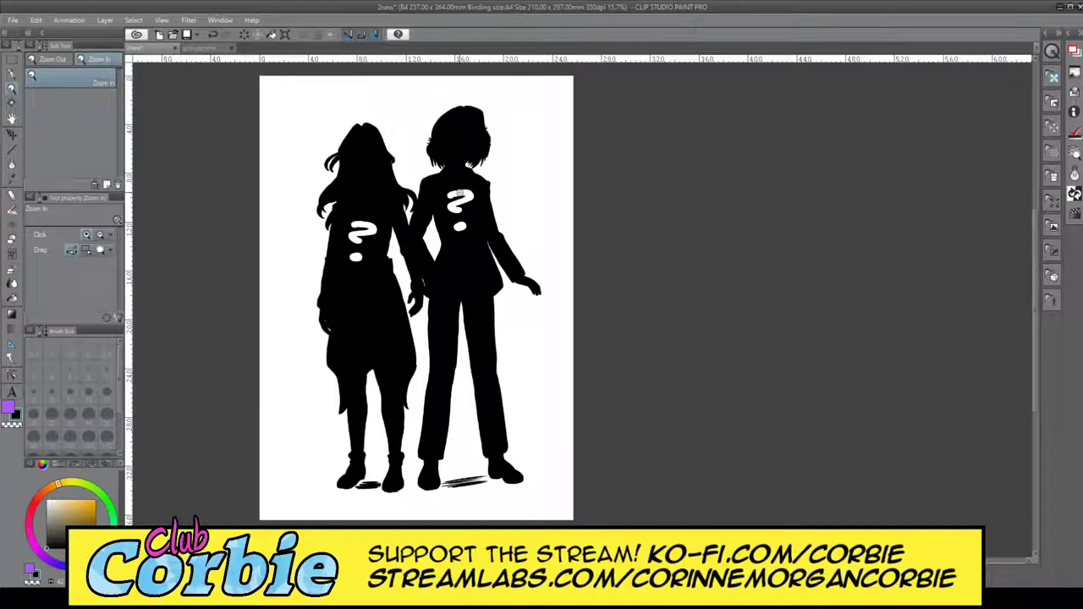
left_click_drag(448, 181, 436, 214)
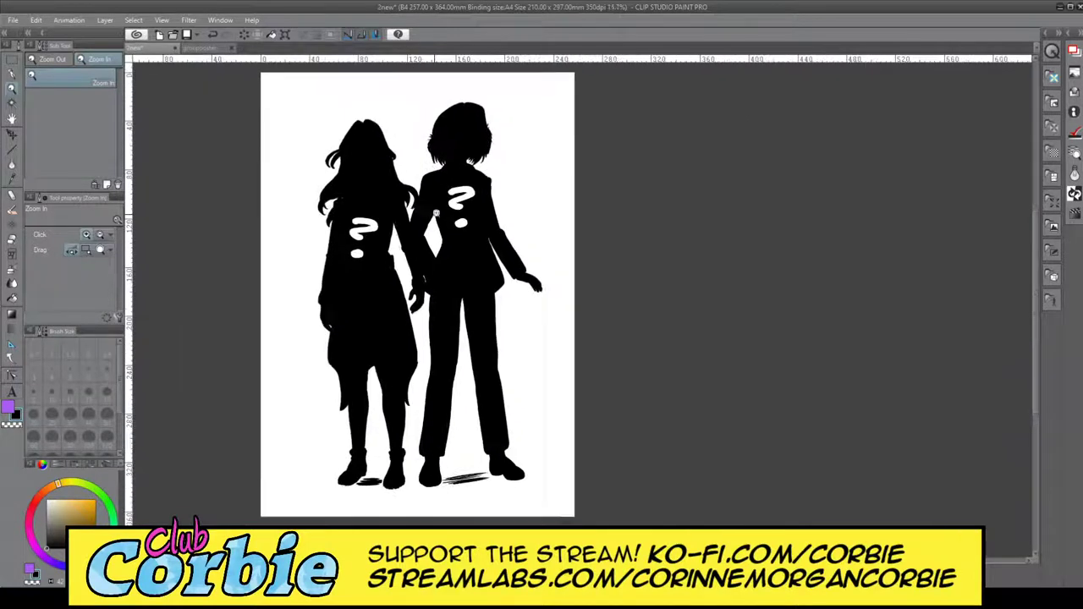
scroll(435, 211, "up", 1)
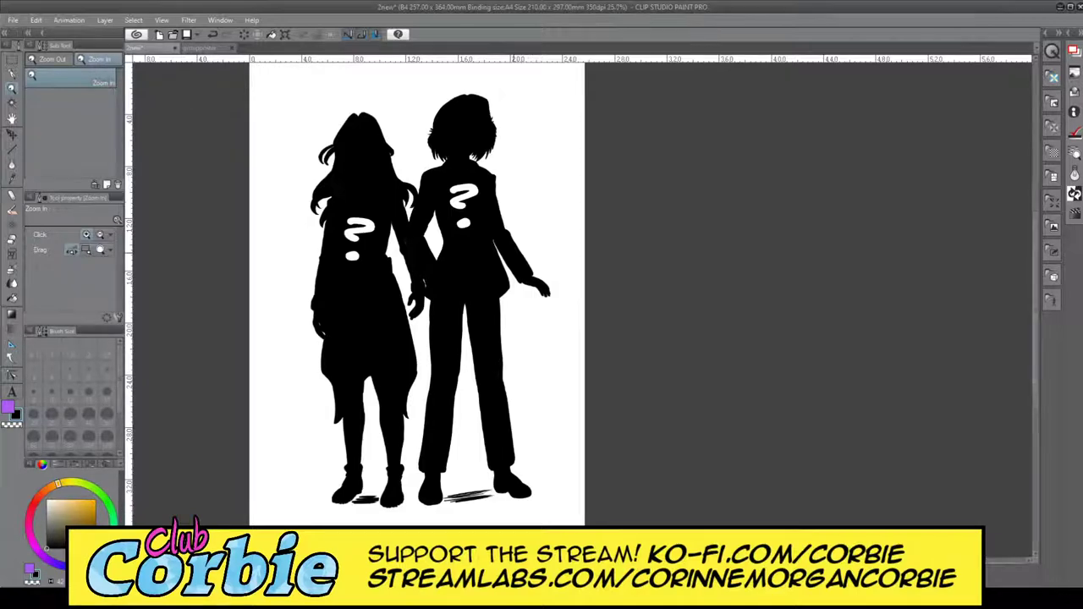
scroll(507, 266, "up", 1)
scroll(467, 278, "down", 2)
scroll(461, 279, "up", 3)
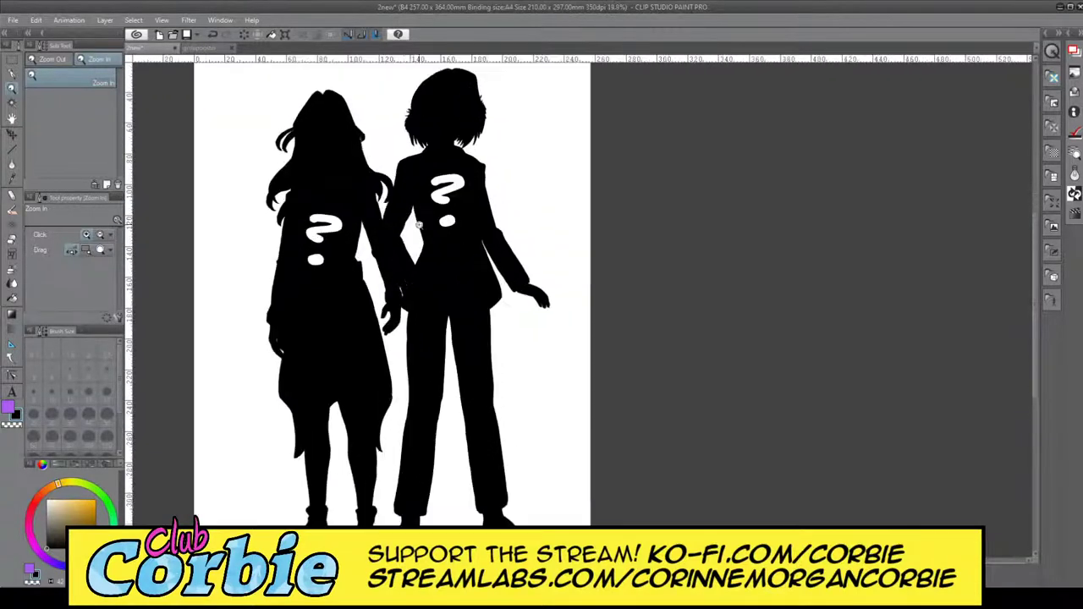
- Look over both question-marked silhouettes in the 2new drawing from their heads to their feet
scroll(406, 237, "down", 3)
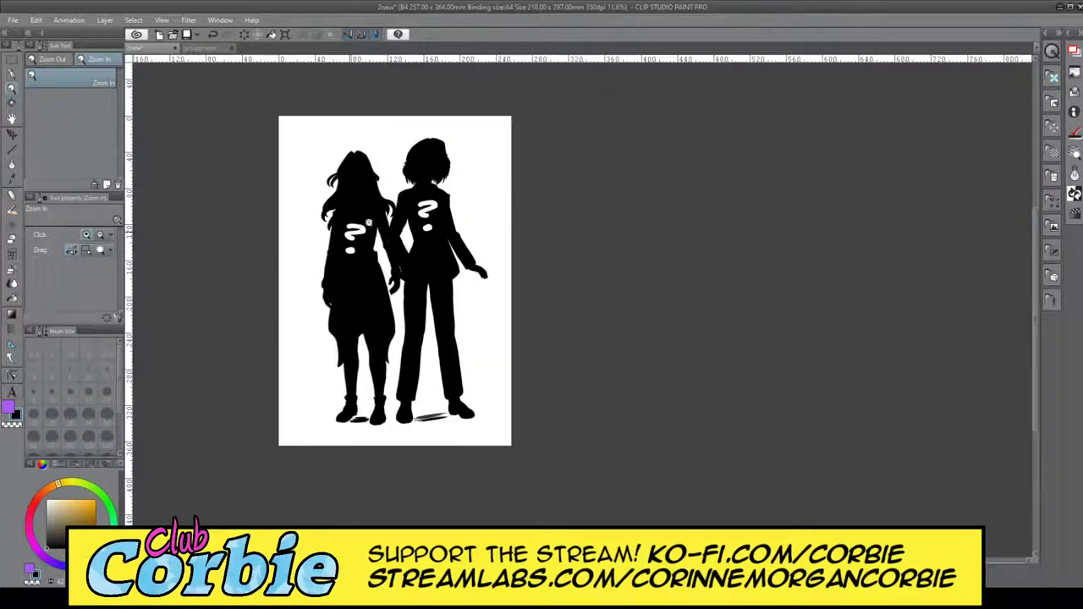
scroll(362, 230, "up", 2)
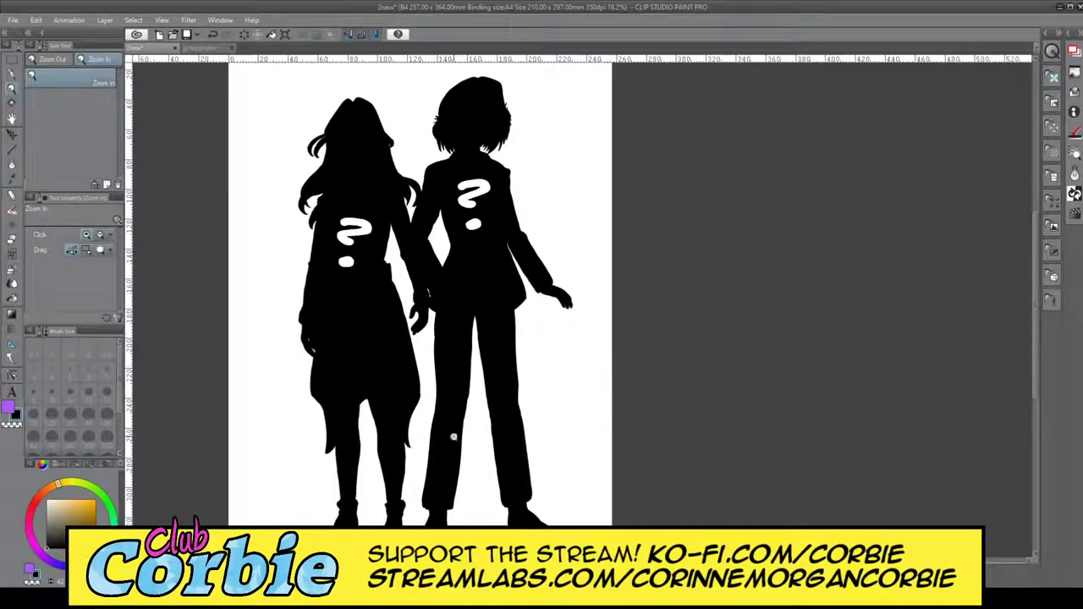
scroll(403, 304, "down", 2)
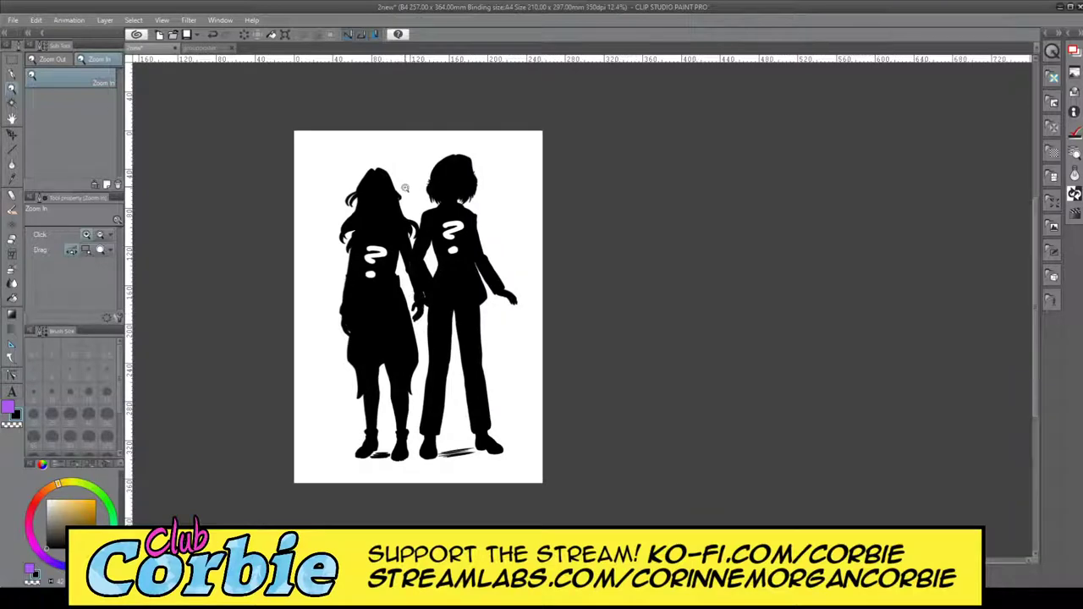
scroll(426, 347, "up", 3)
scroll(431, 359, "down", 1)
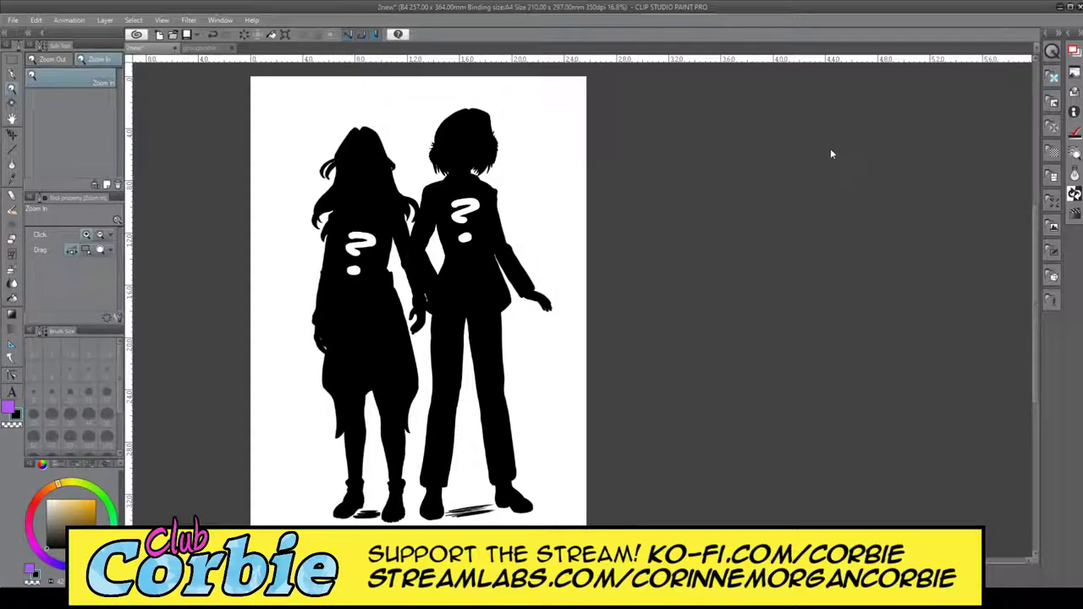
left_click(482, 360)
left_click_drag(354, 302, 377, 288)
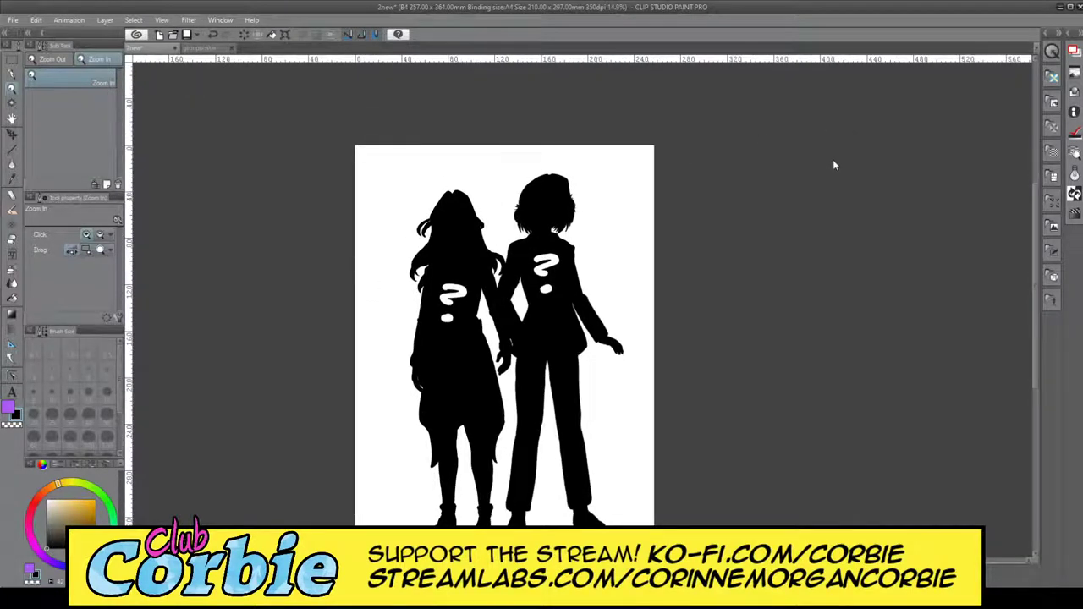
- Hide the white question marks on both silhouettes so only the solid black figures are shown
left_click(834, 160)
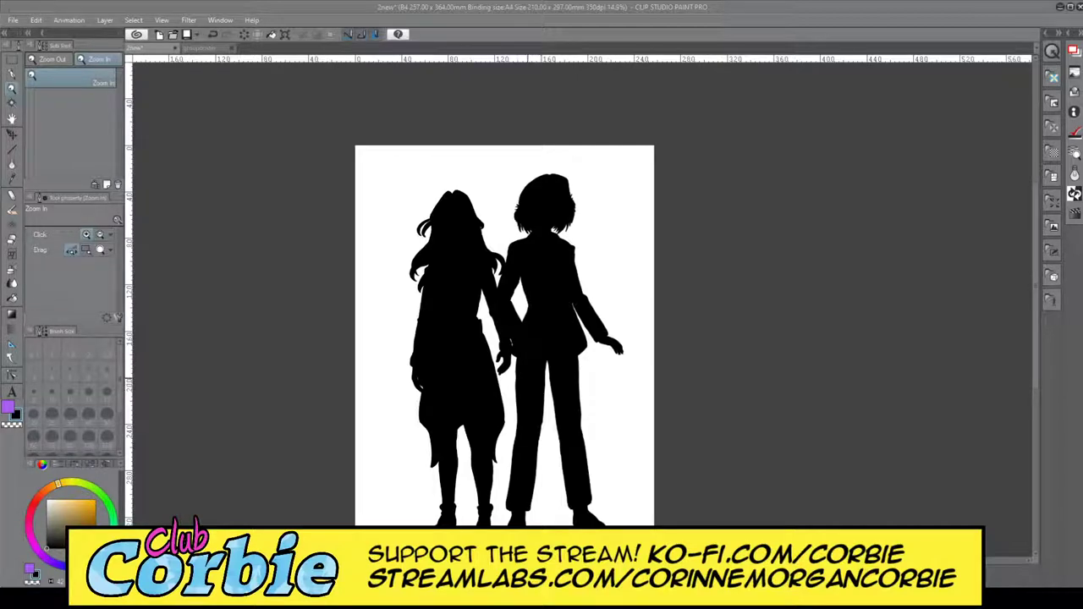
left_click(541, 399)
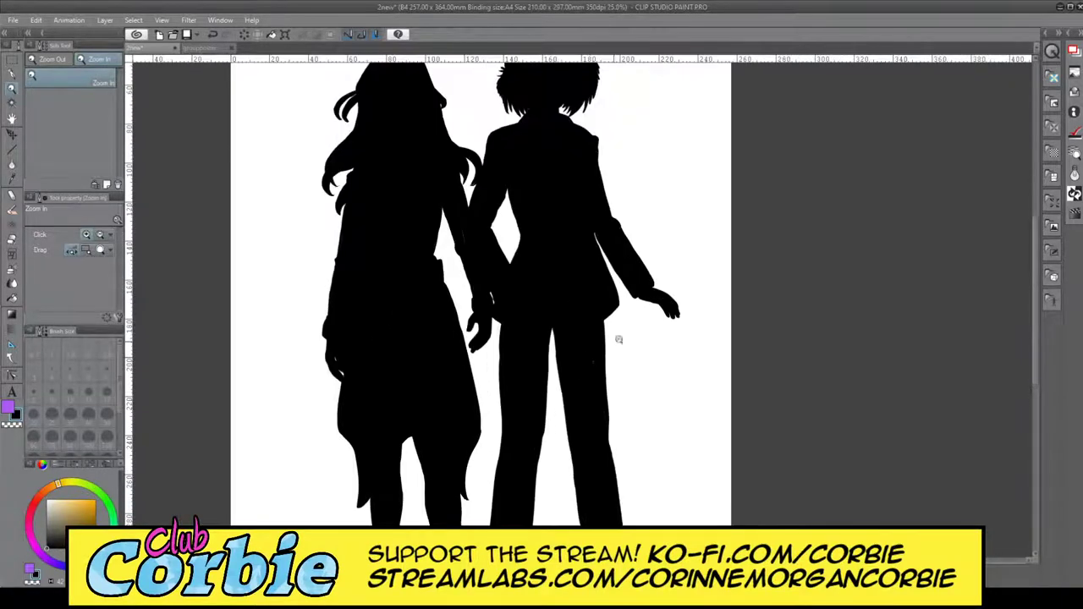
scroll(636, 336, "down", 4)
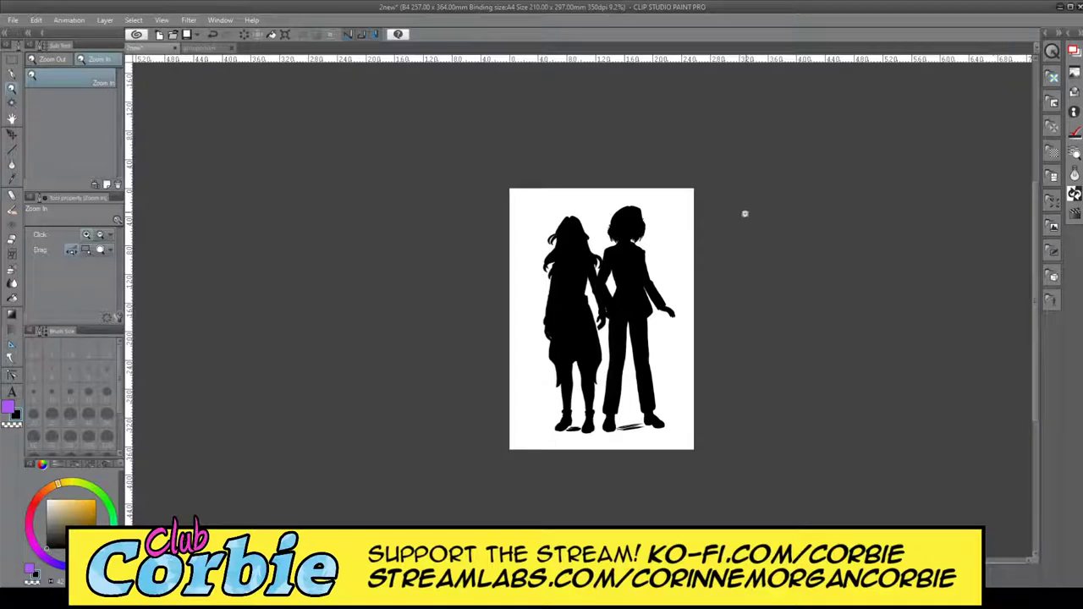
scroll(744, 216, "up", 1)
scroll(745, 225, "up", 1)
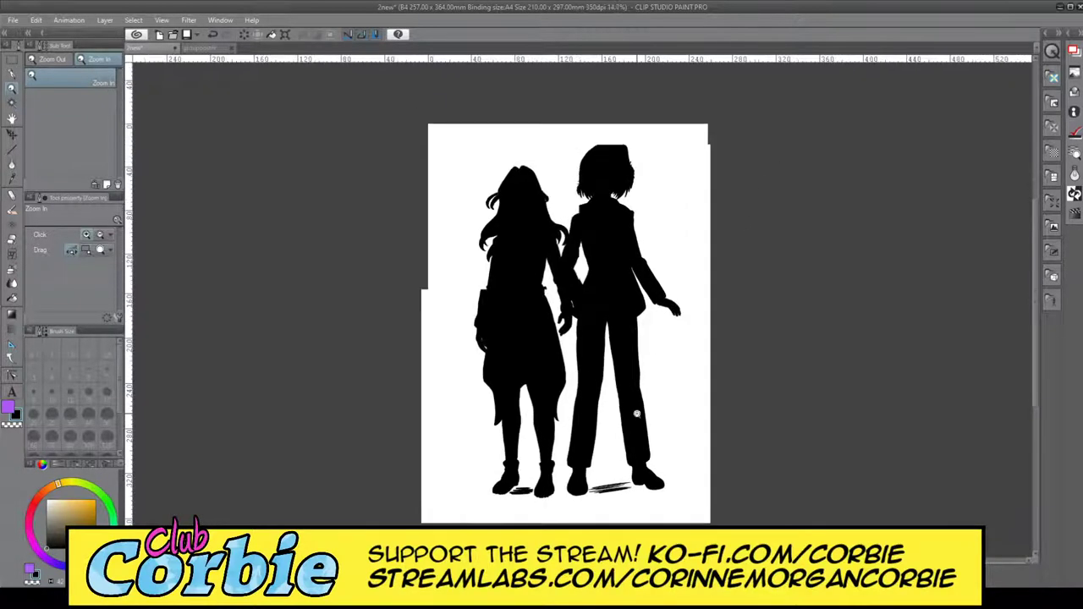
- Hide the dark silhouette fill over the long-haired figure to reveal her black-and-white line art
left_click(967, 54)
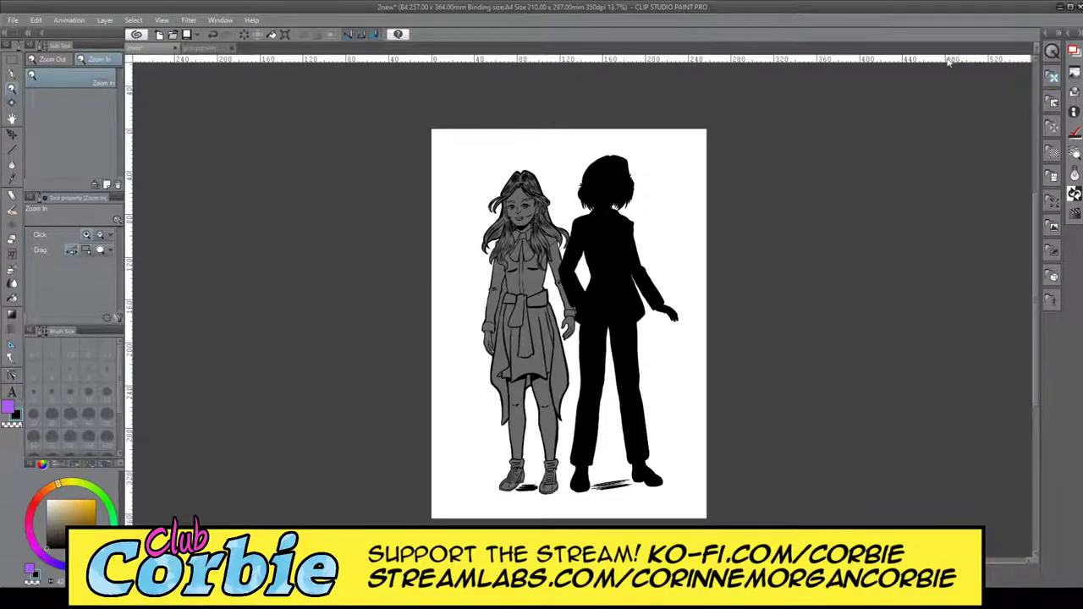
key("ctrl+z")
left_click_drag(929, 65, 919, 64)
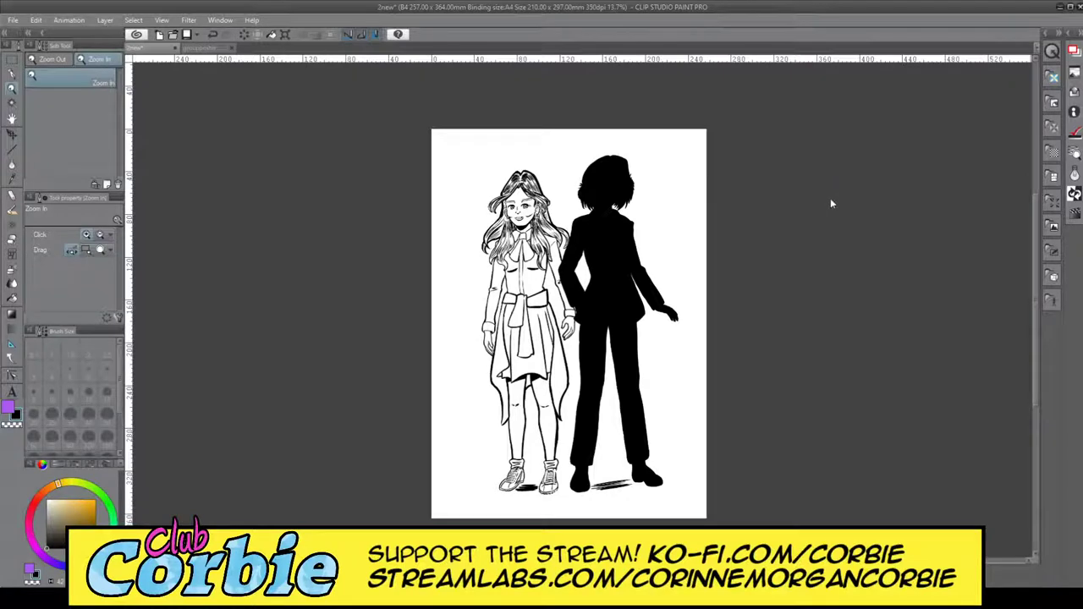
- Inspect the long-haired figure's face up close and show the AURELIE name lettering beside her head
left_click(508, 158)
left_click(535, 142)
left_click(633, 118)
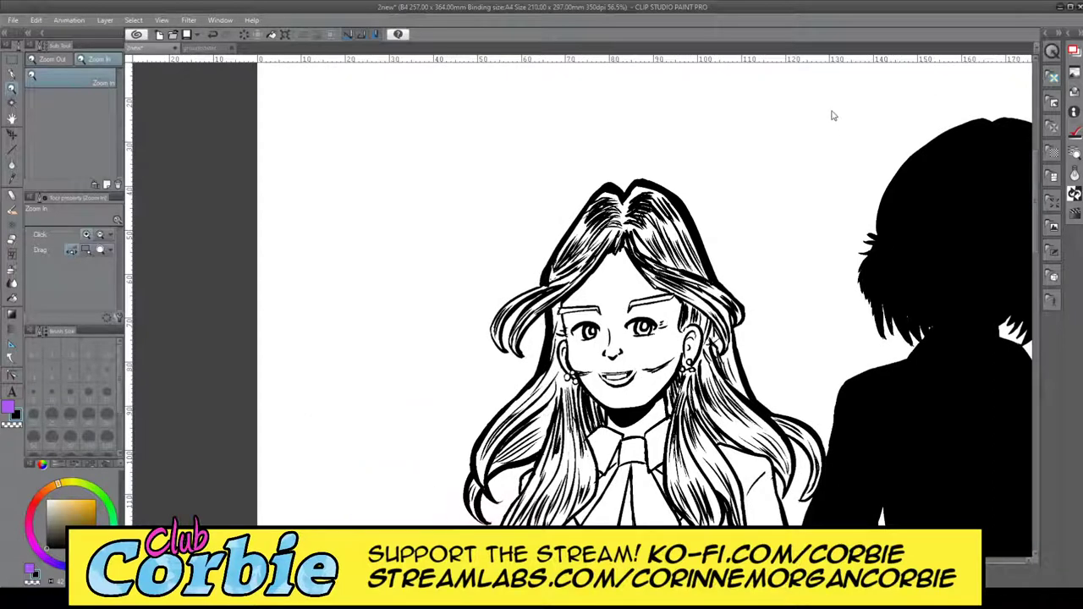
left_click_drag(573, 331, 490, 359)
left_click_drag(565, 398, 595, 368)
left_click_drag(642, 303, 611, 315)
left_click_drag(644, 332, 668, 316)
left_click_drag(612, 256, 627, 247)
left_click_drag(648, 310, 656, 305)
scroll(648, 323, "down", 3)
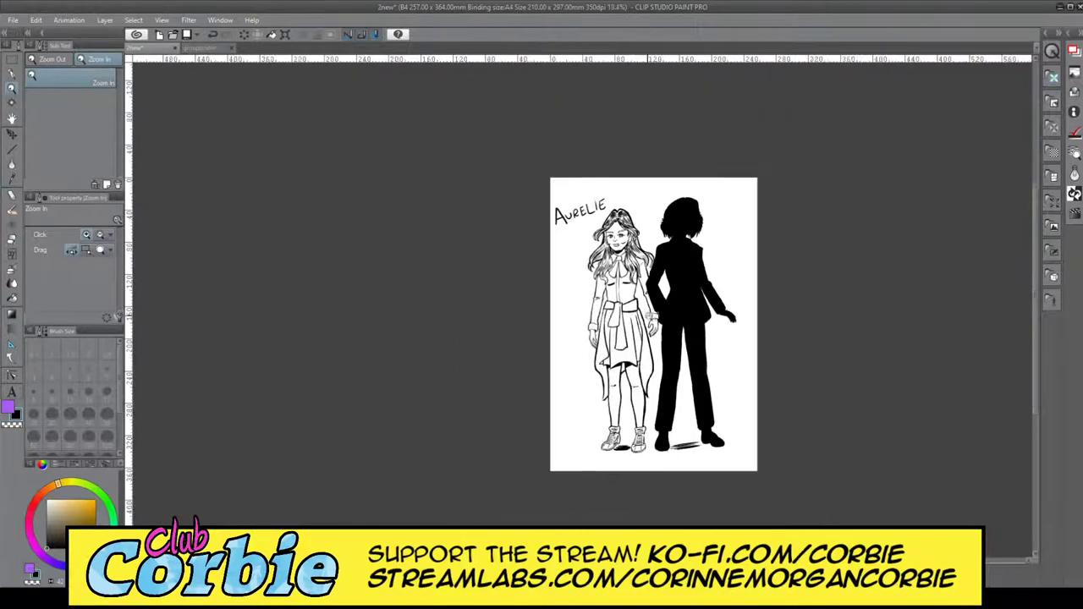
- Examine Aurelie's line art from hair and outfit down to the shoes, next to the remaining silhouette
scroll(658, 312, "up", 2)
scroll(664, 415, "up", 1)
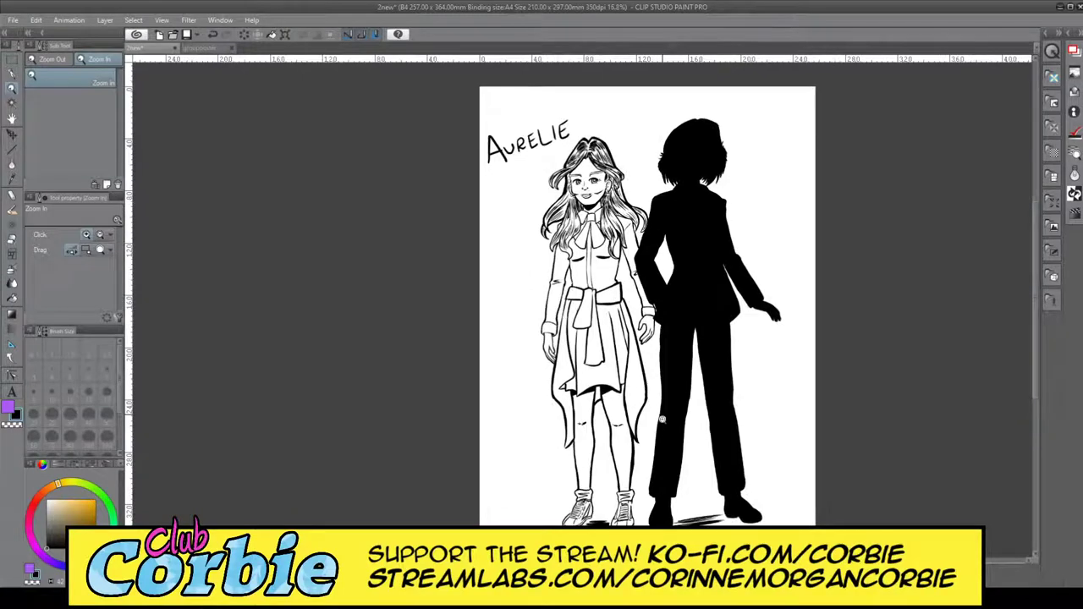
scroll(664, 415, "up", 1)
scroll(592, 262, "down", 3)
scroll(586, 256, "up", 1)
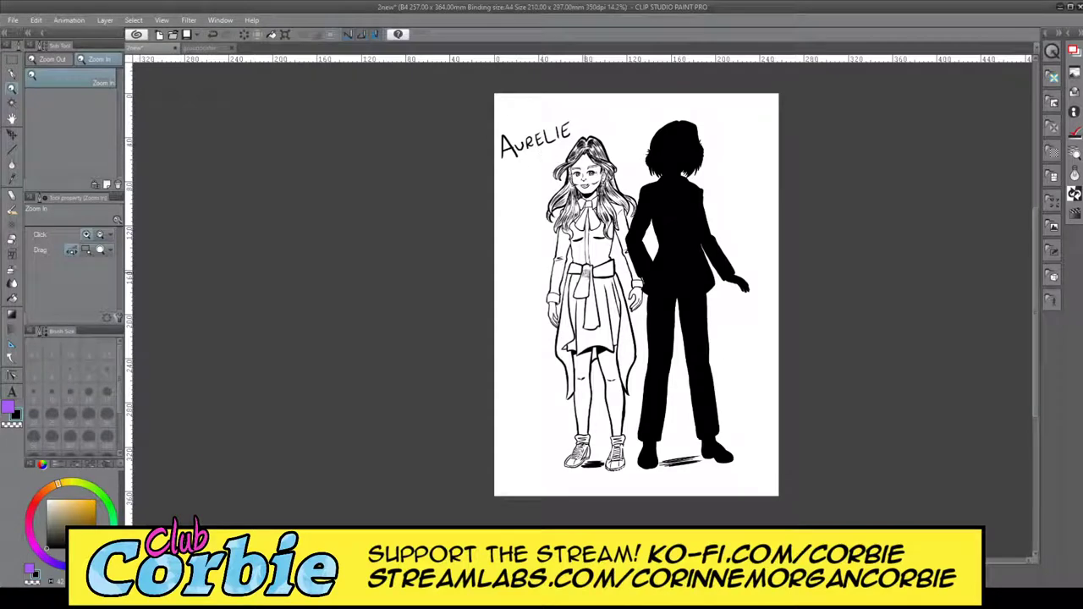
scroll(604, 251, "up", 1)
scroll(595, 139, "up", 1)
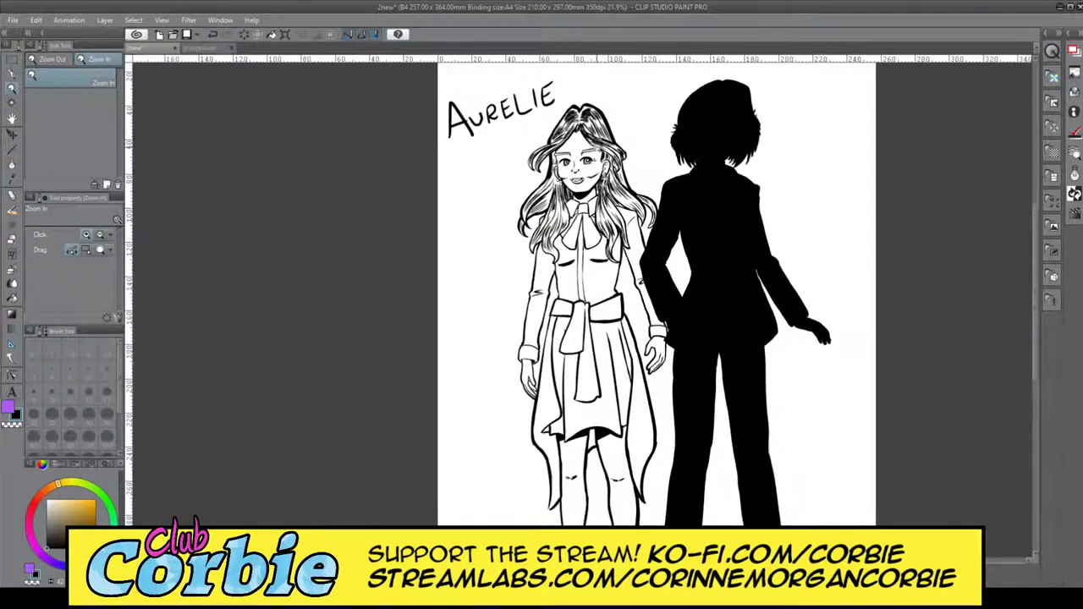
scroll(616, 173, "down", 2)
scroll(615, 173, "up", 2)
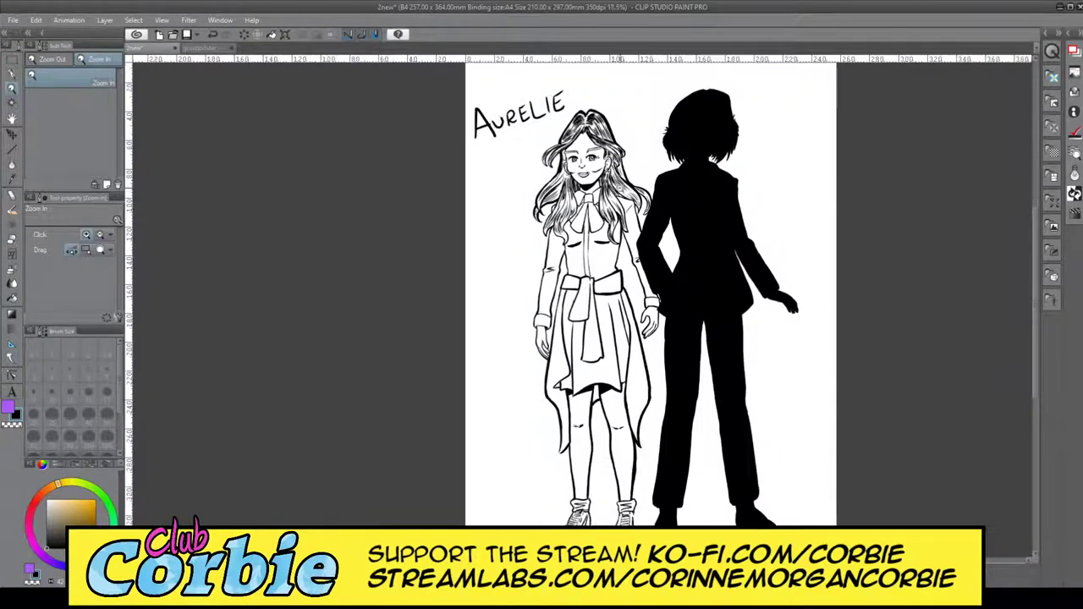
scroll(643, 224, "down", 3)
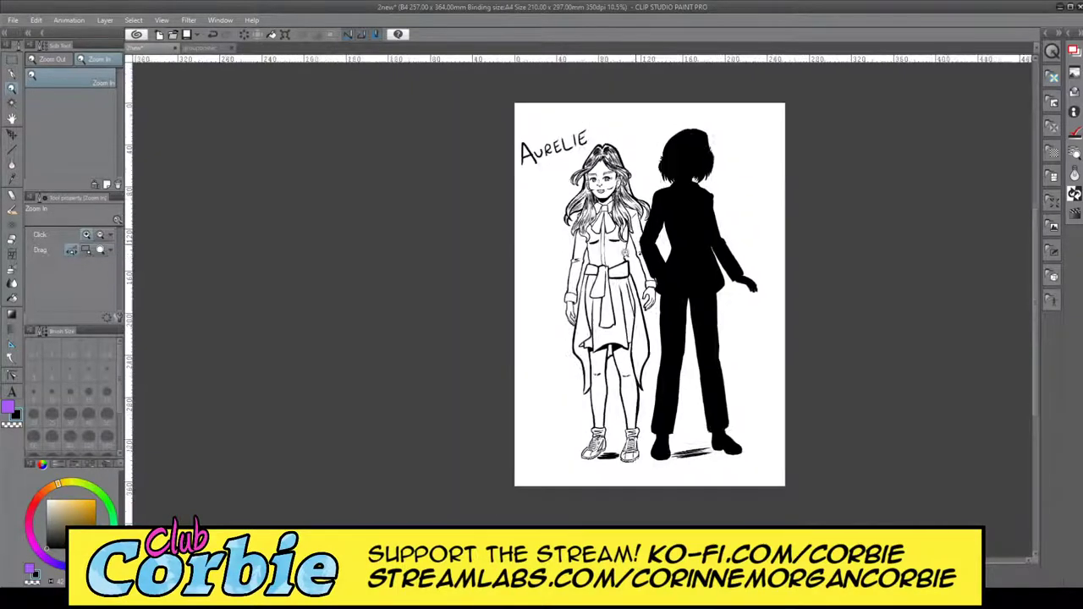
scroll(660, 245, "up", 2)
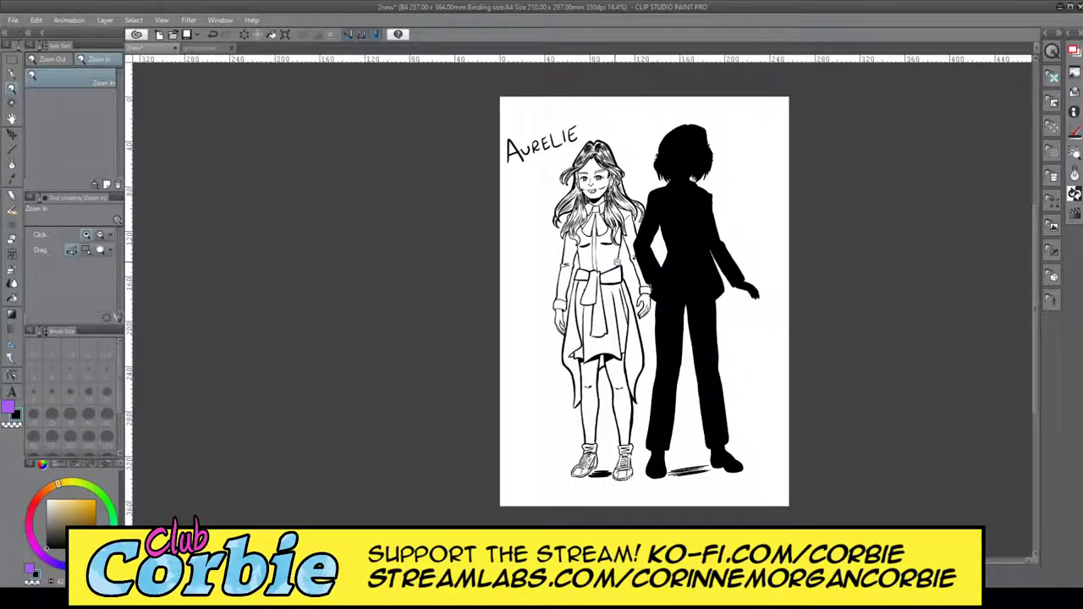
scroll(617, 262, "up", 1)
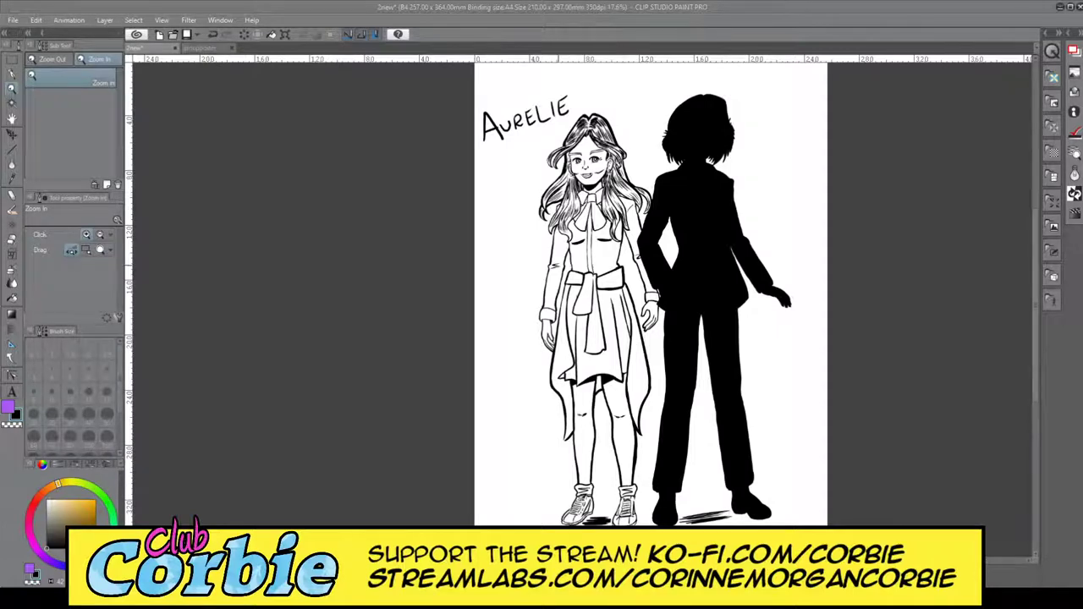
- Bring up the groupposter document, close it, and return to the full view of the 2new drawing
left_click(196, 48)
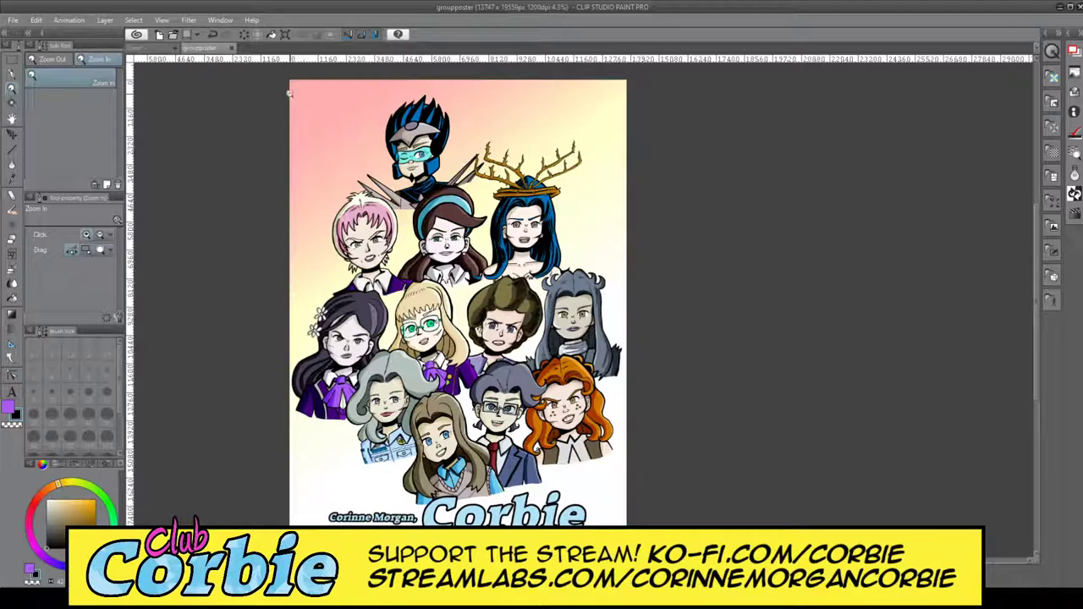
left_click(232, 52)
scroll(464, 321, "down", 2)
scroll(539, 359, "up", 6)
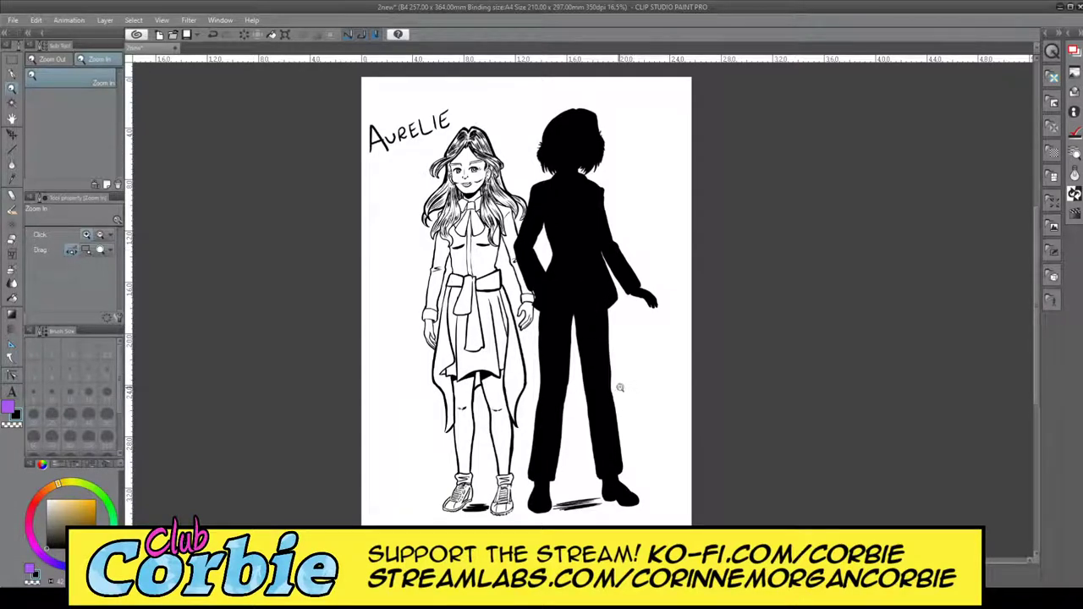
left_click_drag(500, 436, 483, 445)
scroll(510, 442, "up", 3)
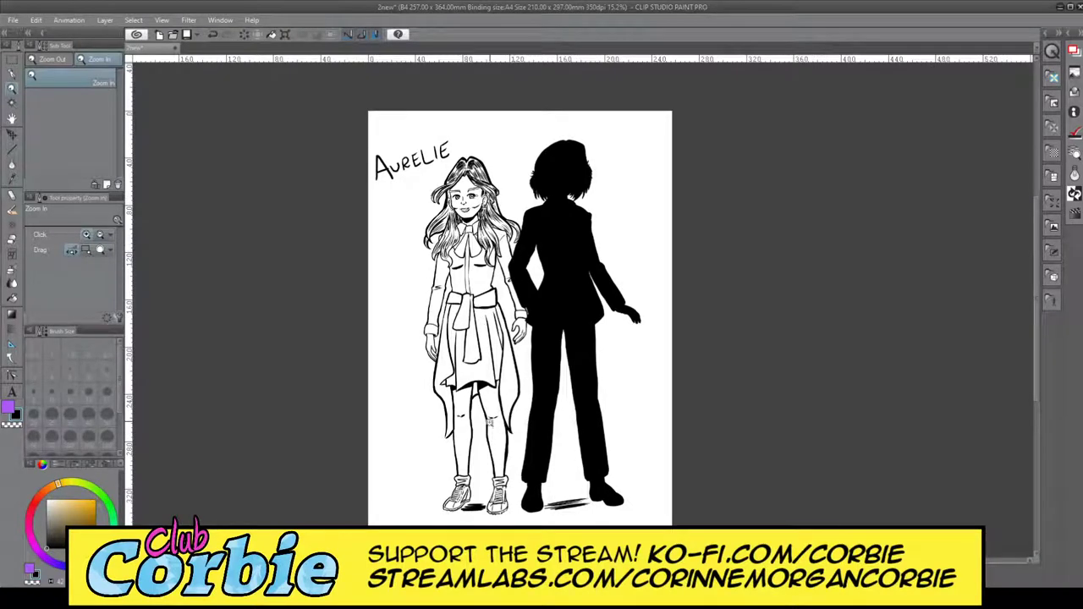
left_click_drag(458, 261, 443, 299)
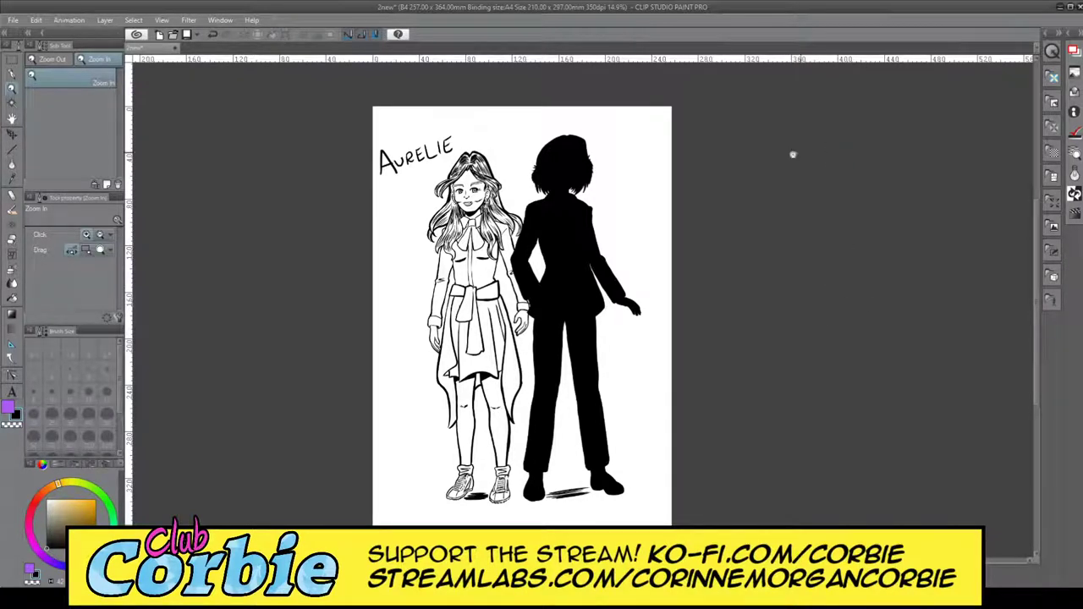
- Inspect the AURELIE lettering up close and show the colour swatches beside both figures
left_click_drag(404, 141, 437, 128)
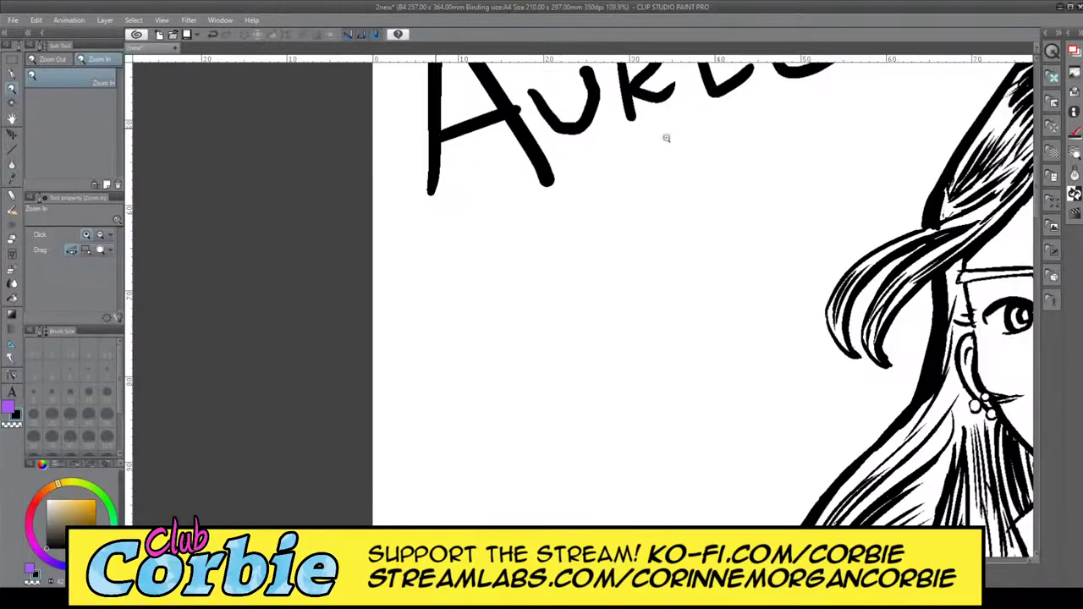
left_click_drag(602, 249, 588, 257)
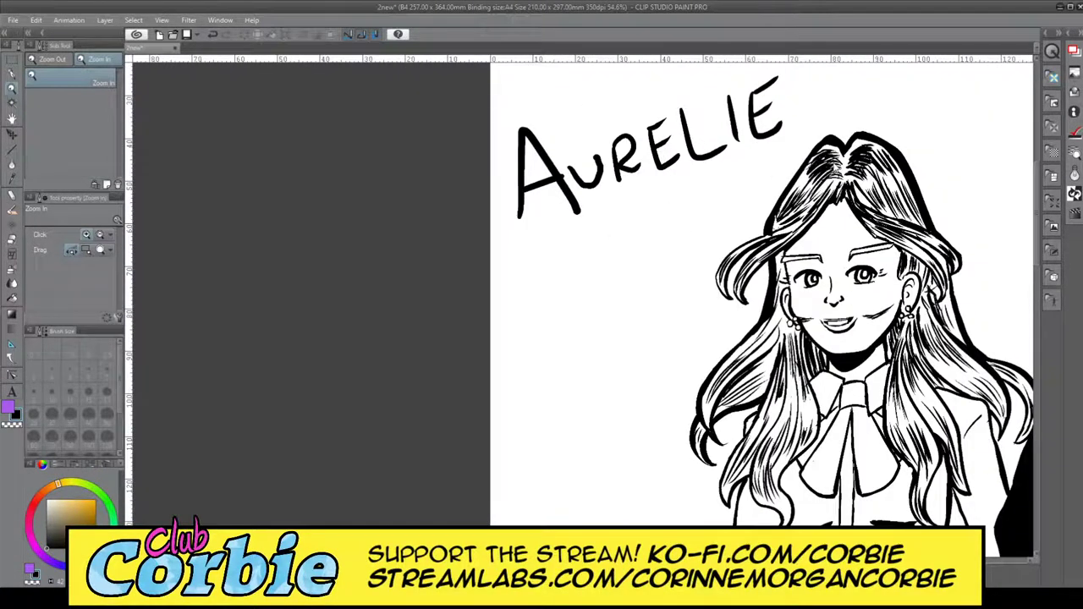
key("ctrl+z")
key("ctrl+y")
key("ctrl+y")
key("ctrl+z")
key("ctrl+y")
left_click_drag(611, 274, 560, 297)
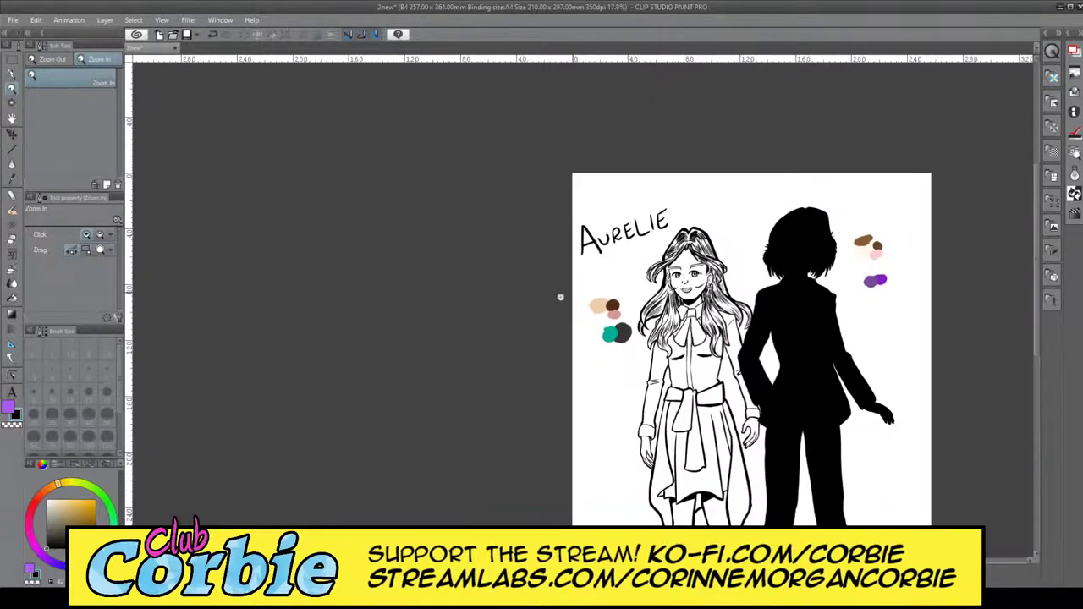
scroll(560, 296, "down", 2)
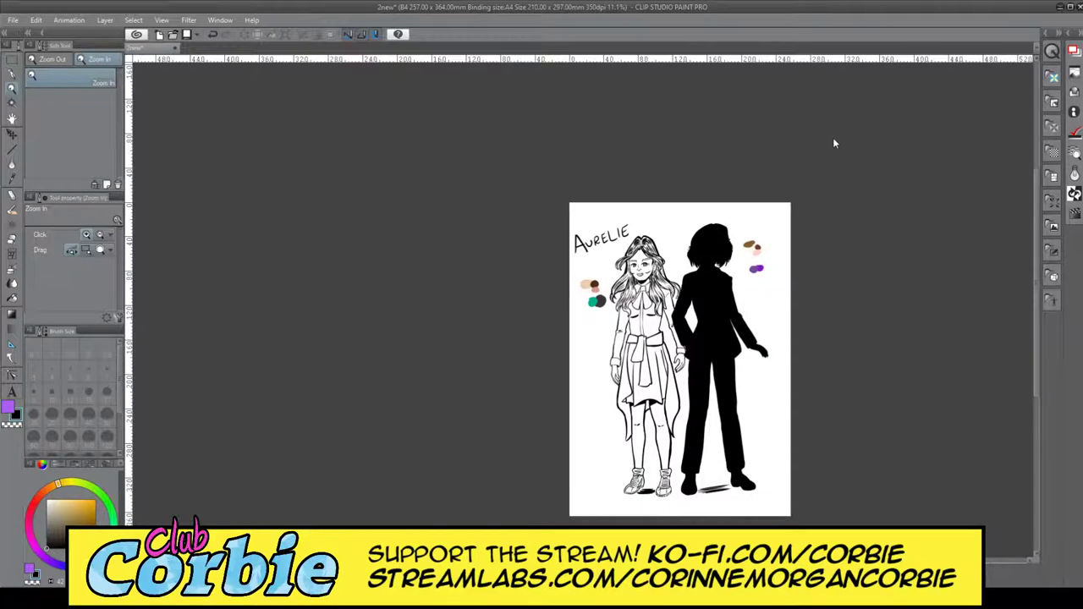
- Examine the skin, hair and clothing colour swatches placed next to Aurelie and the short-haired silhouette
key("ctrl+z")
key("ctrl+y")
scroll(770, 259, "up", 4)
scroll(786, 246, "down", 3)
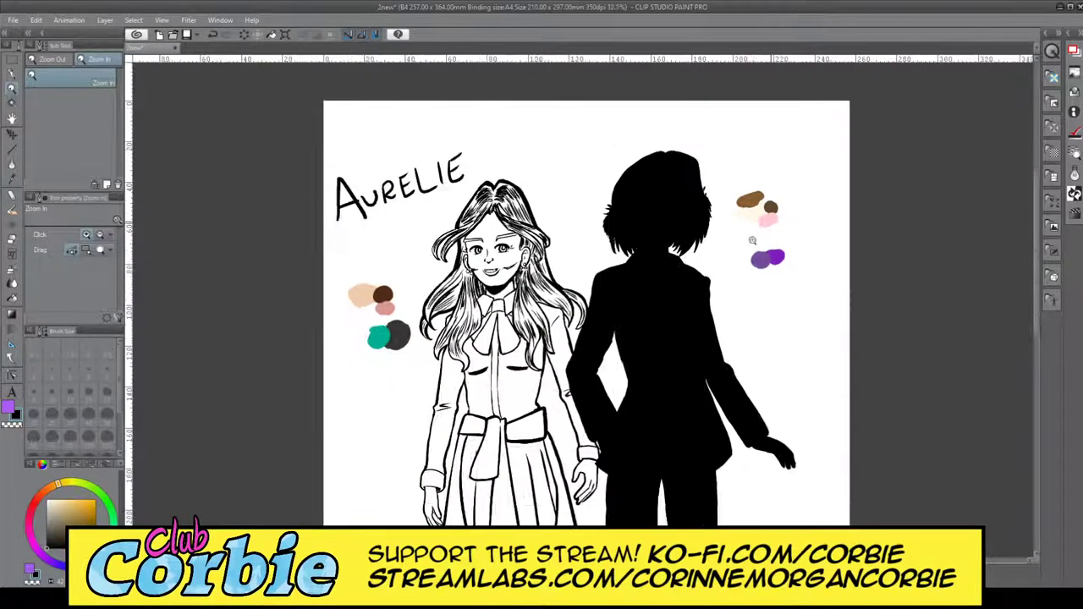
left_click(666, 282)
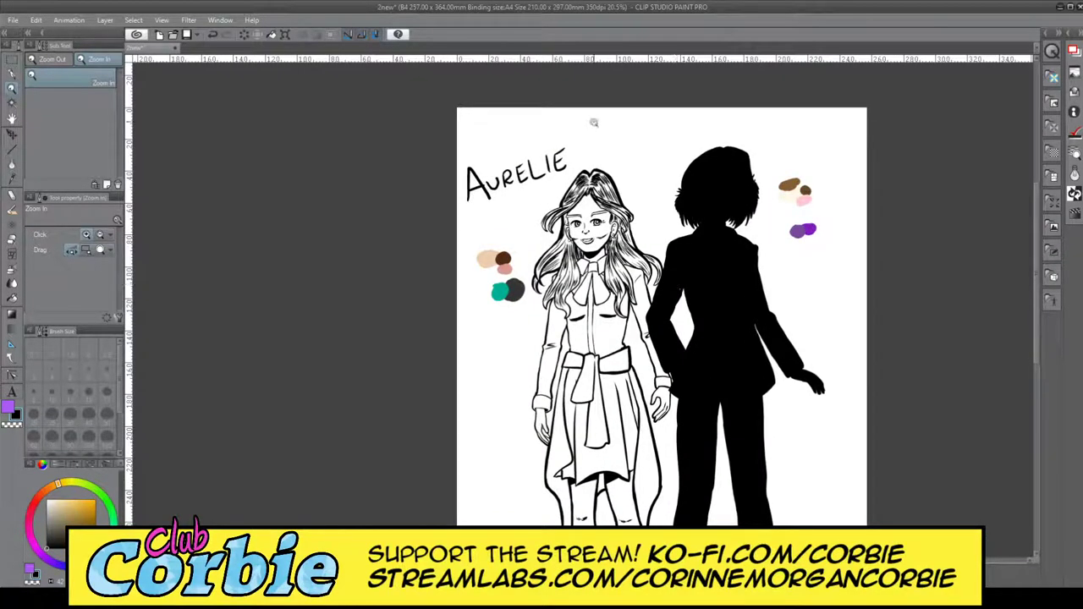
left_click(528, 297)
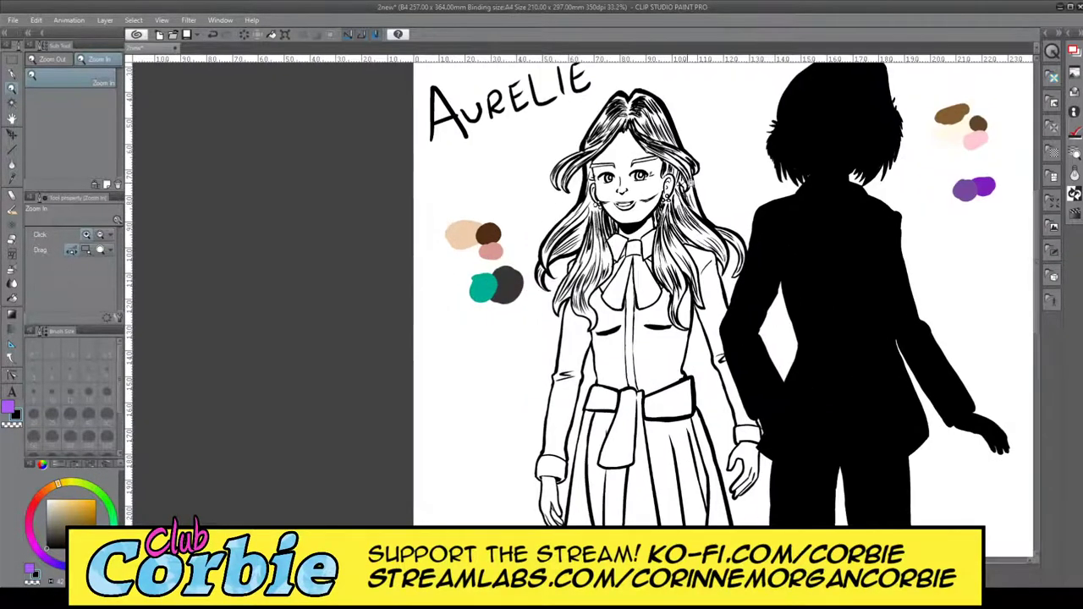
- Hide the colour swatches beside both figures and show them again, ending with the whole page in view
left_click(838, 138)
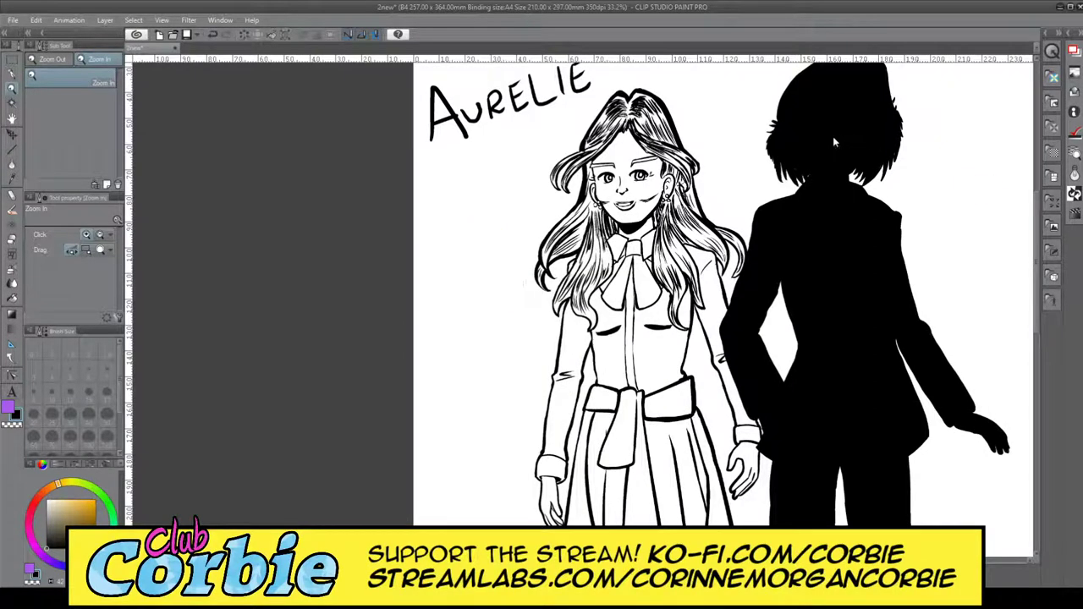
key("ctrl+y")
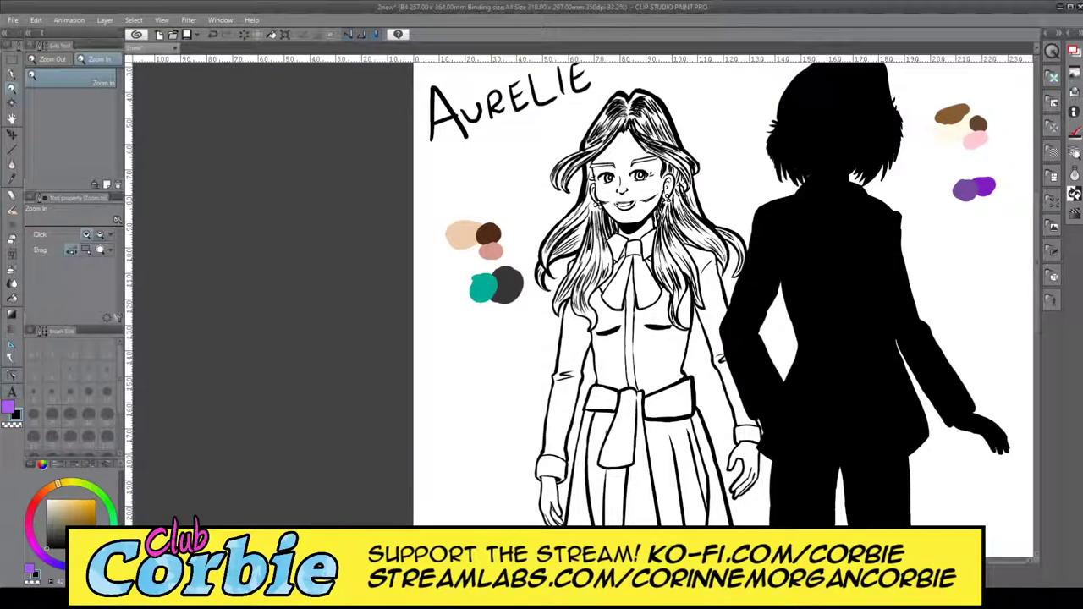
left_click_drag(587, 321, 540, 343)
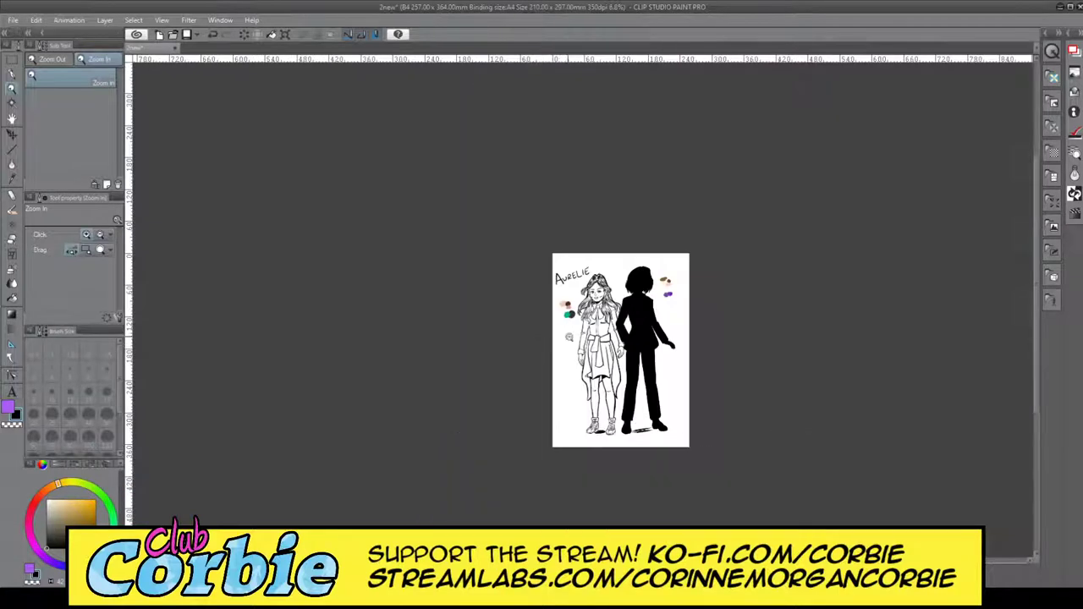
left_click_drag(639, 336, 628, 340)
scroll(623, 333, "up", 2)
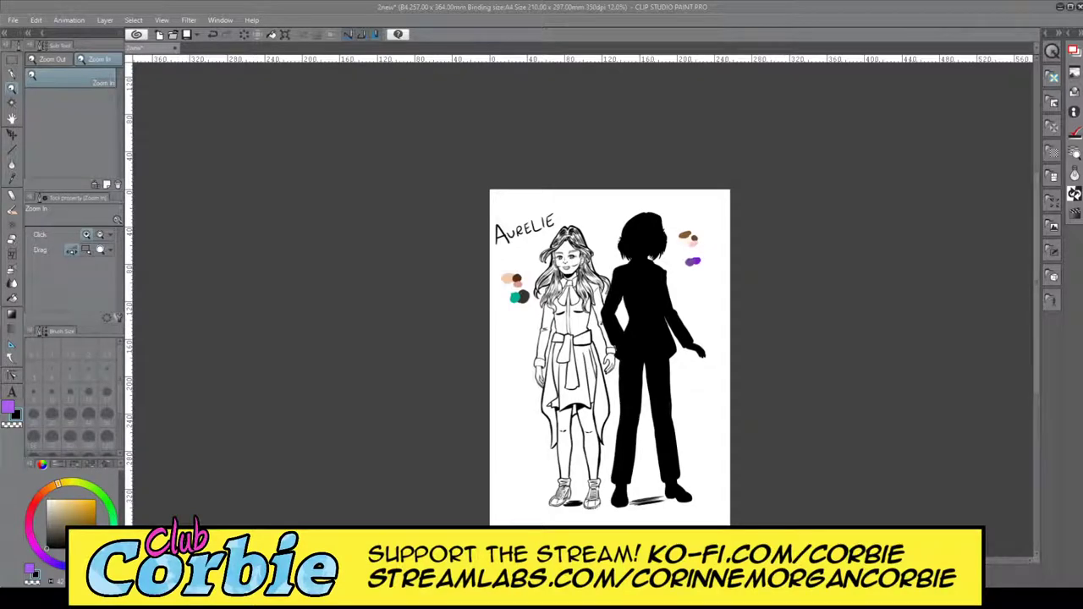
- Examine Aurelie's face, name lettering and neighbouring colour swatches up close and against the whole page
scroll(561, 272, "up", 2)
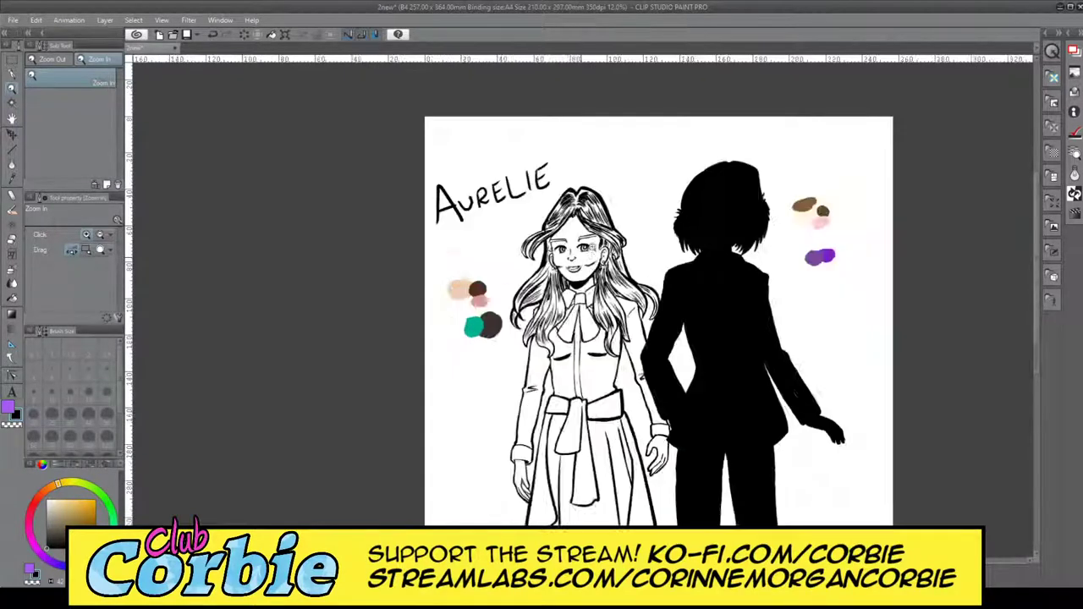
scroll(575, 256, "down", 2)
scroll(577, 253, "up", 2)
scroll(450, 345, "up", 3)
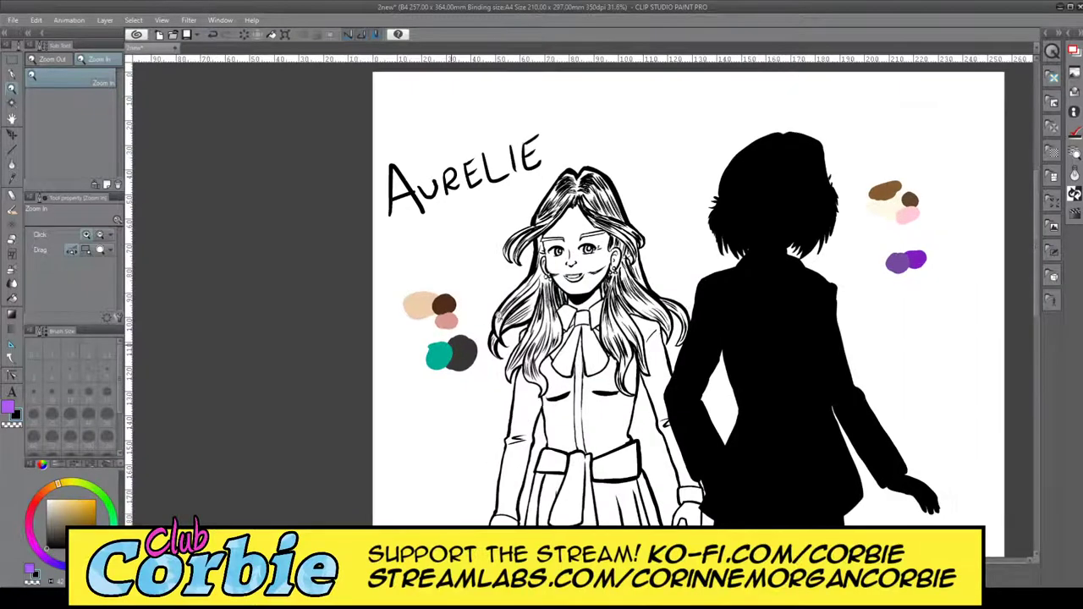
scroll(657, 171, "down", 6)
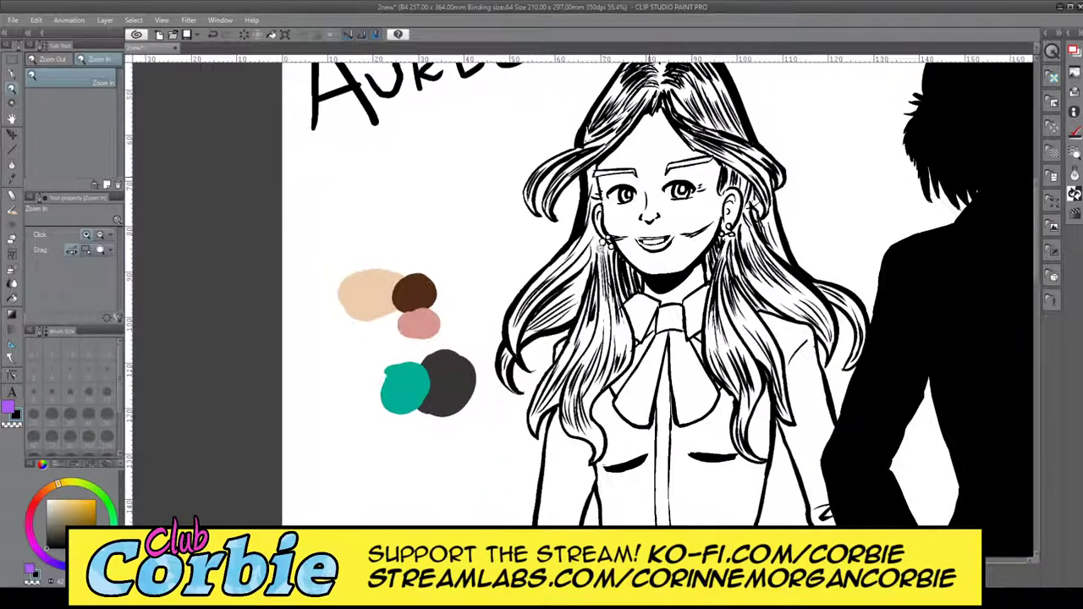
scroll(590, 322, "up", 3)
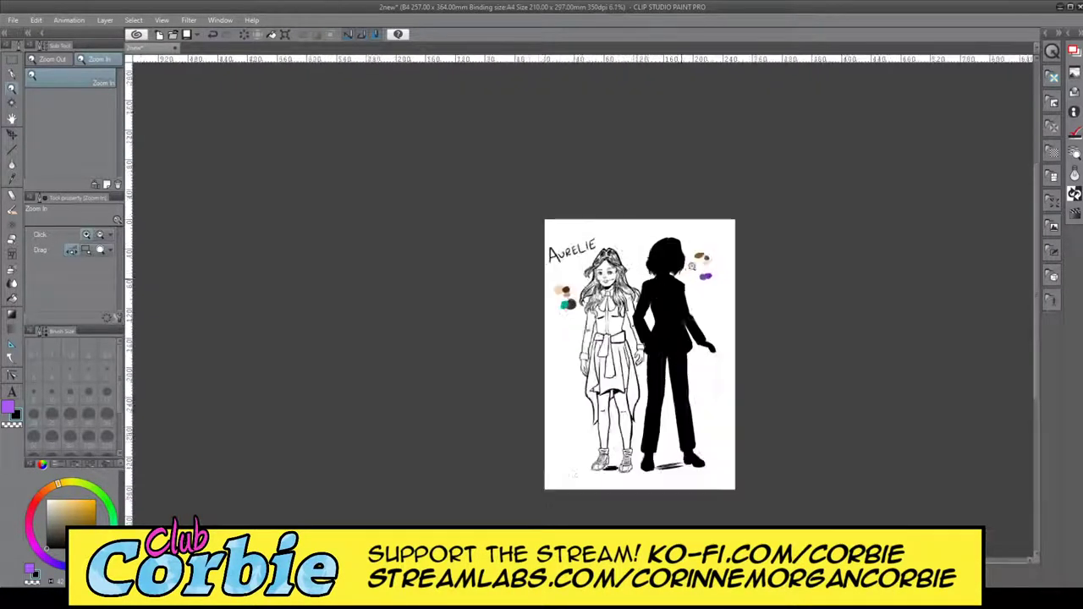
scroll(591, 308, "up", 2)
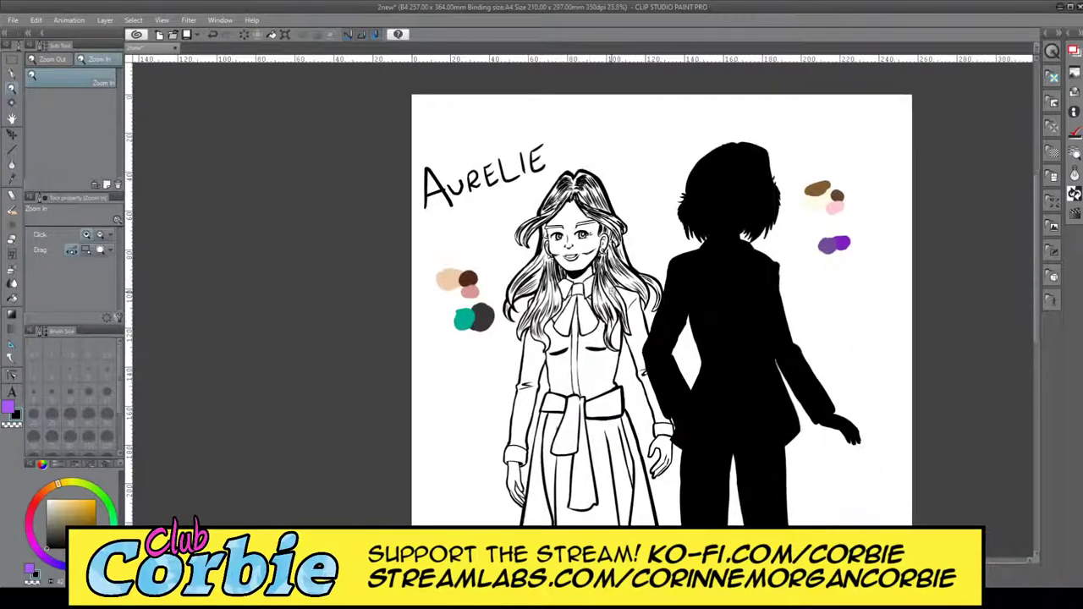
scroll(519, 273, "up", 2)
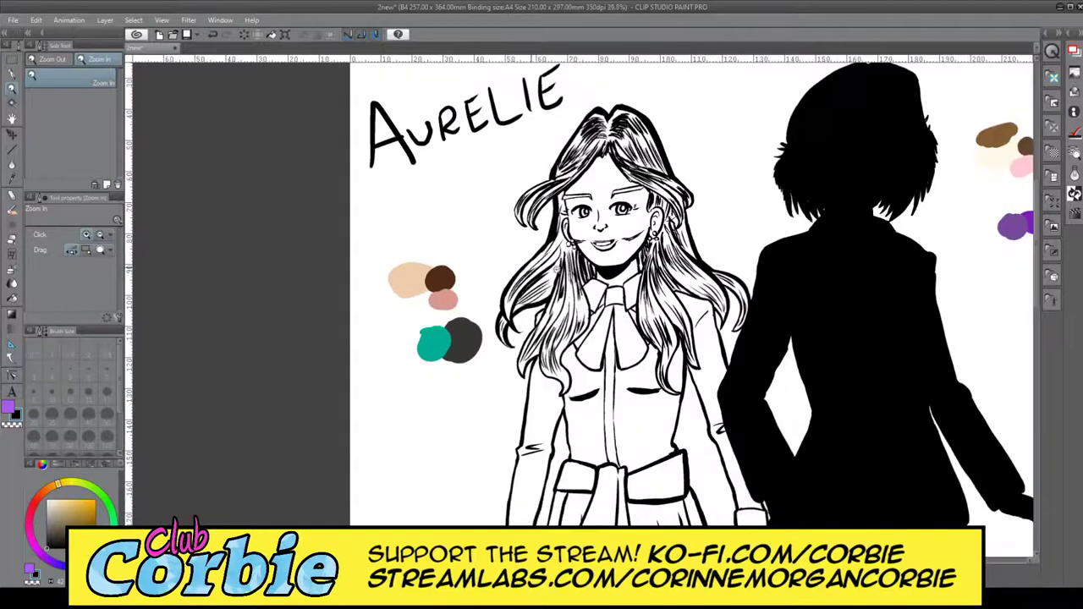
left_click_drag(596, 226, 500, 232)
left_click_drag(683, 230, 715, 245)
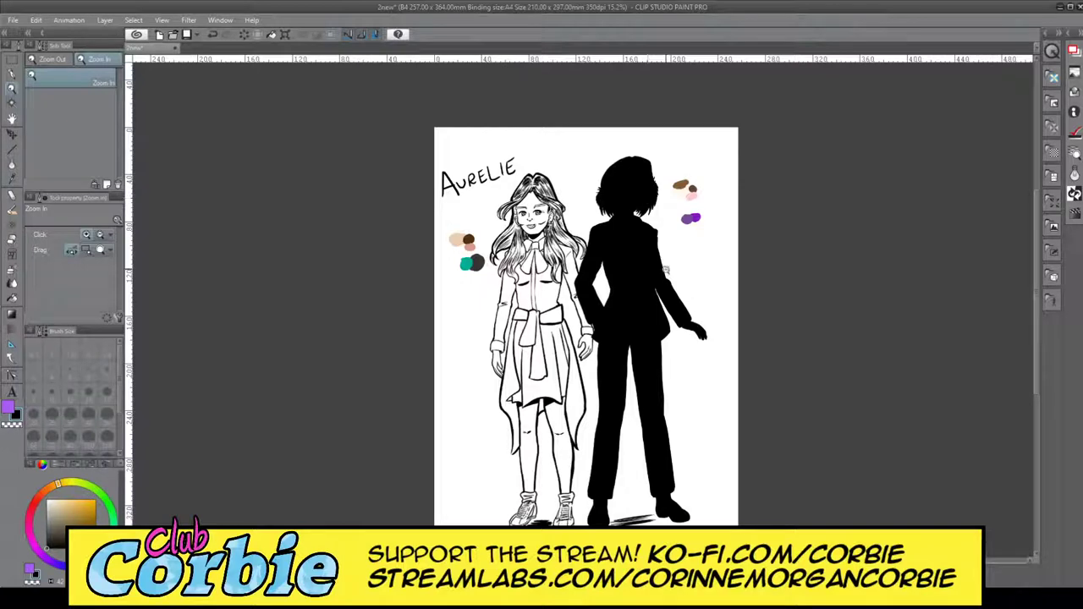
- Compare Aurelie's line art with the short-haired silhouette and both sets of colour swatches at several magnifications
left_click(513, 255)
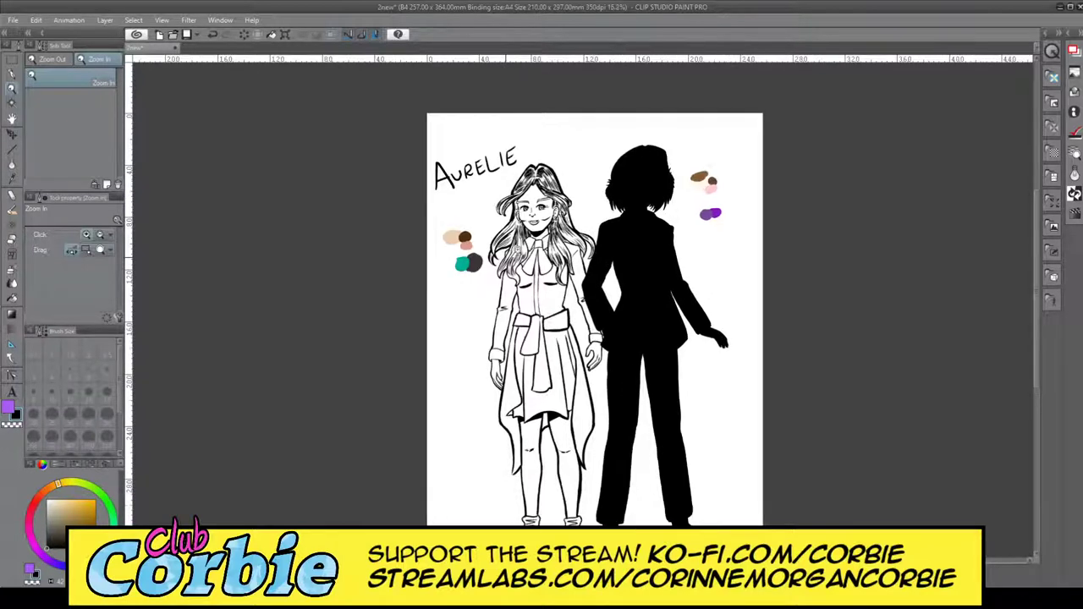
scroll(689, 227, "down", 2)
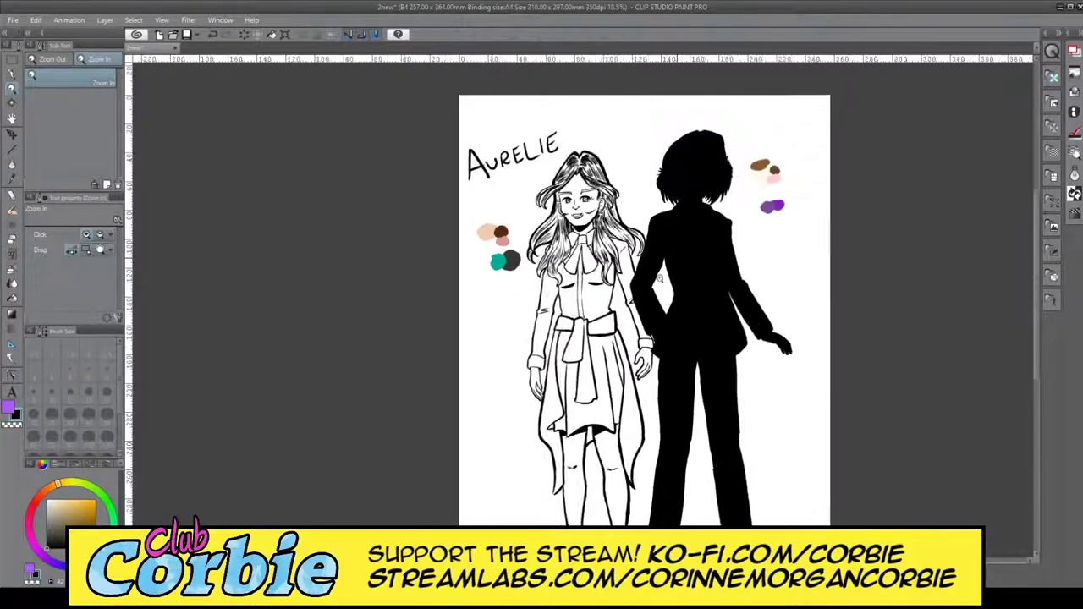
scroll(766, 253, "up", 3)
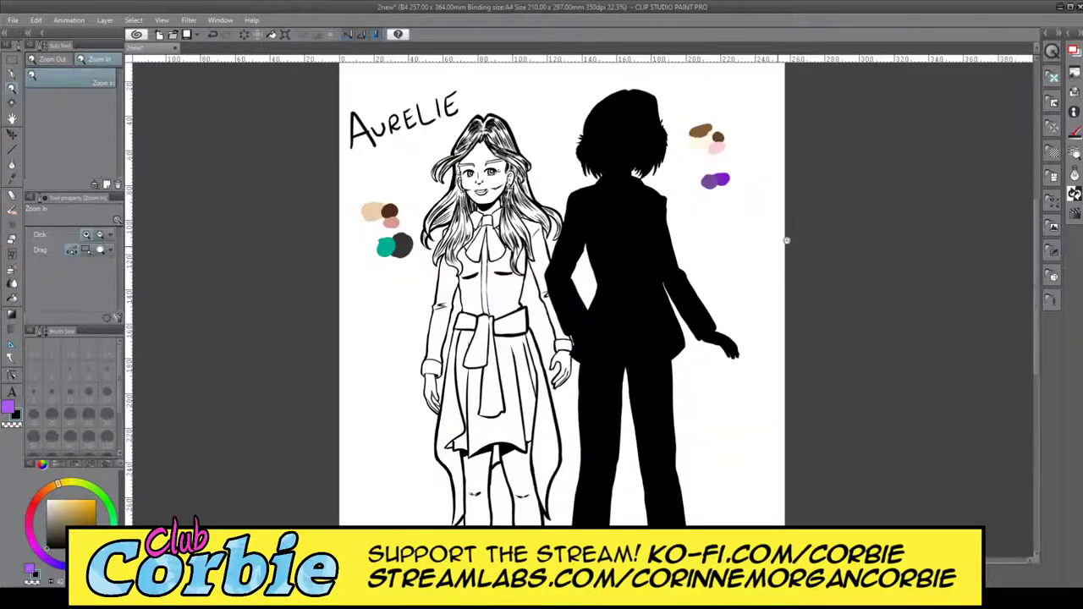
scroll(773, 249, "down", 2)
scroll(760, 263, "down", 3)
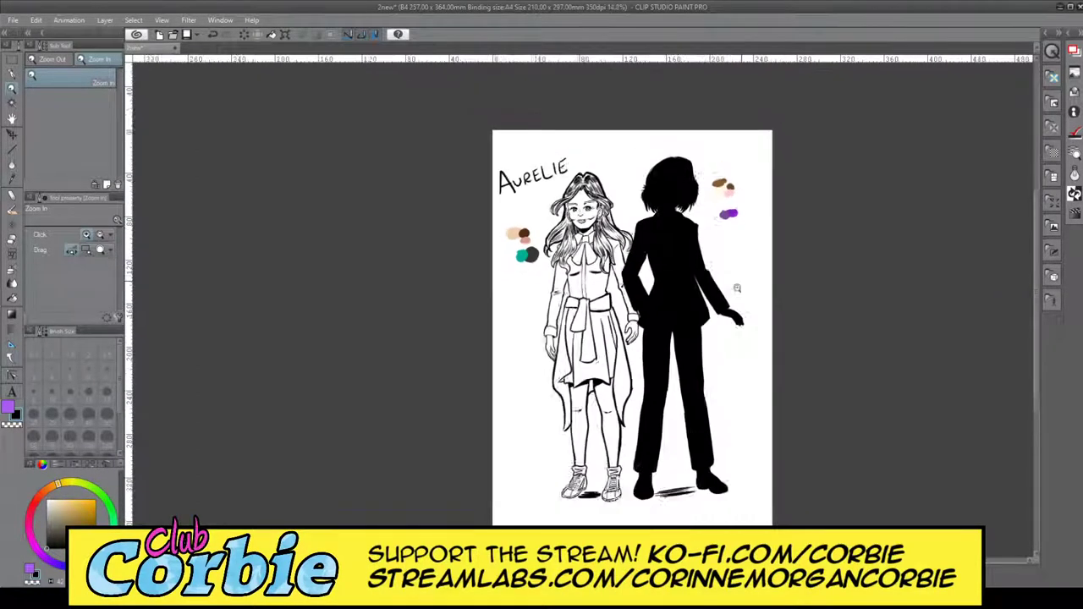
scroll(741, 288, "up", 3)
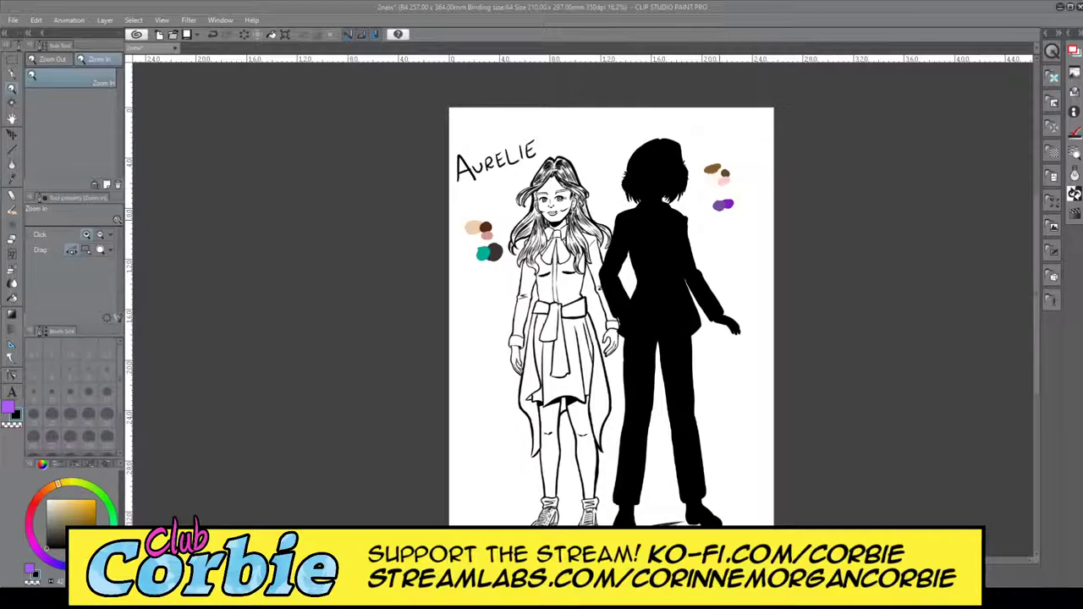
left_click_drag(704, 203, 700, 250)
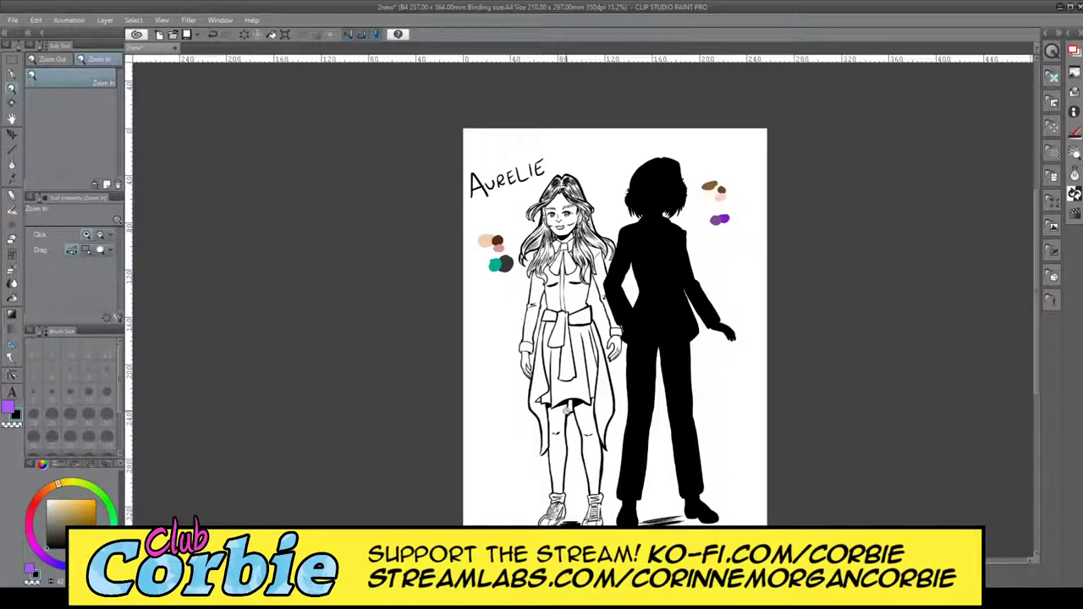
left_click_drag(548, 231, 593, 216)
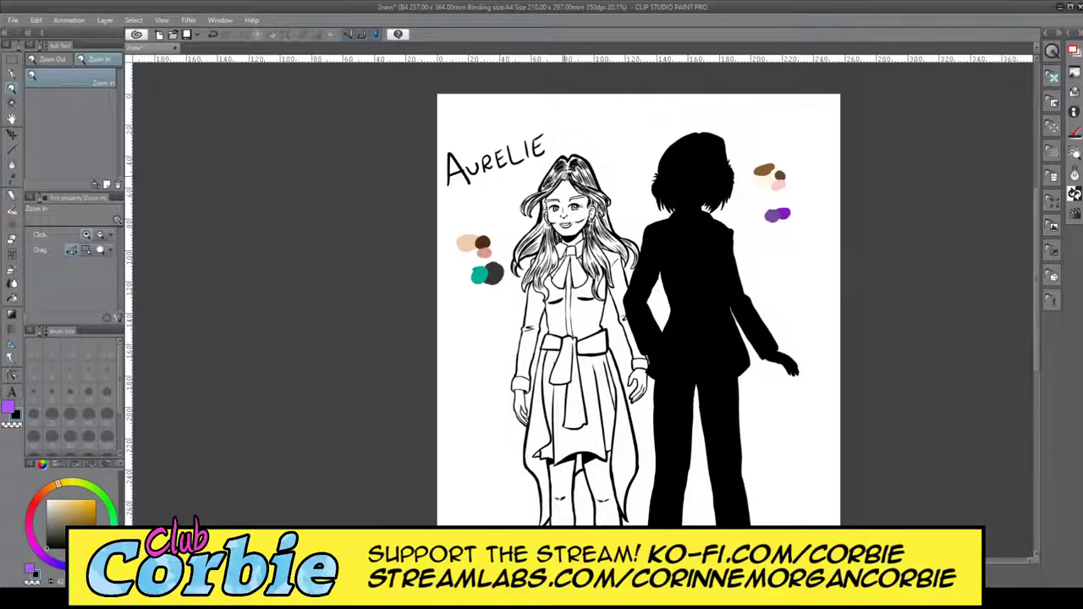
left_click_drag(567, 179, 853, 260)
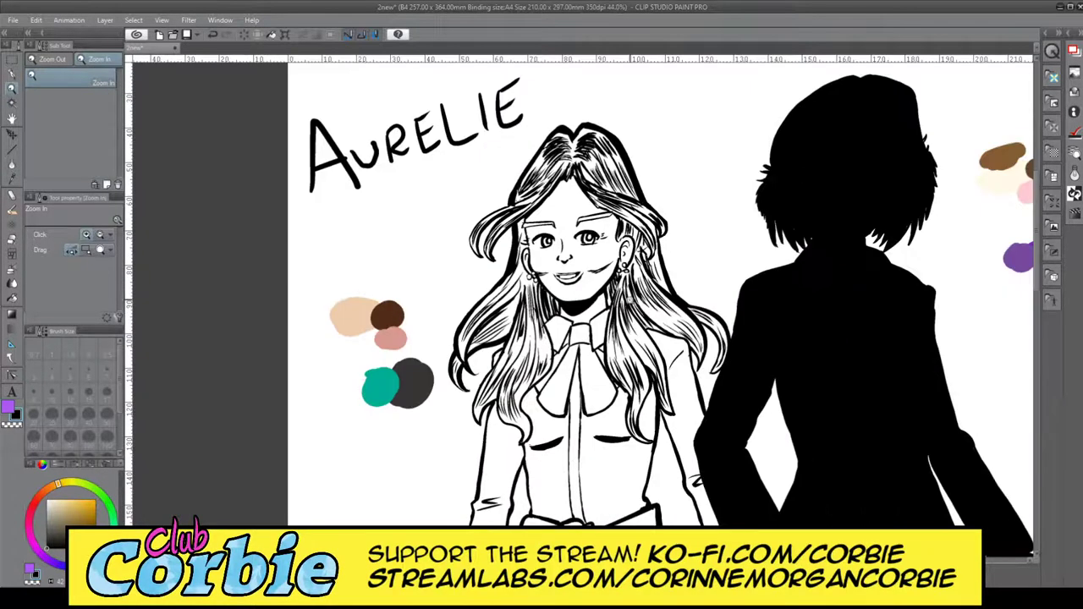
left_click_drag(643, 298, 372, 334)
left_click(683, 319)
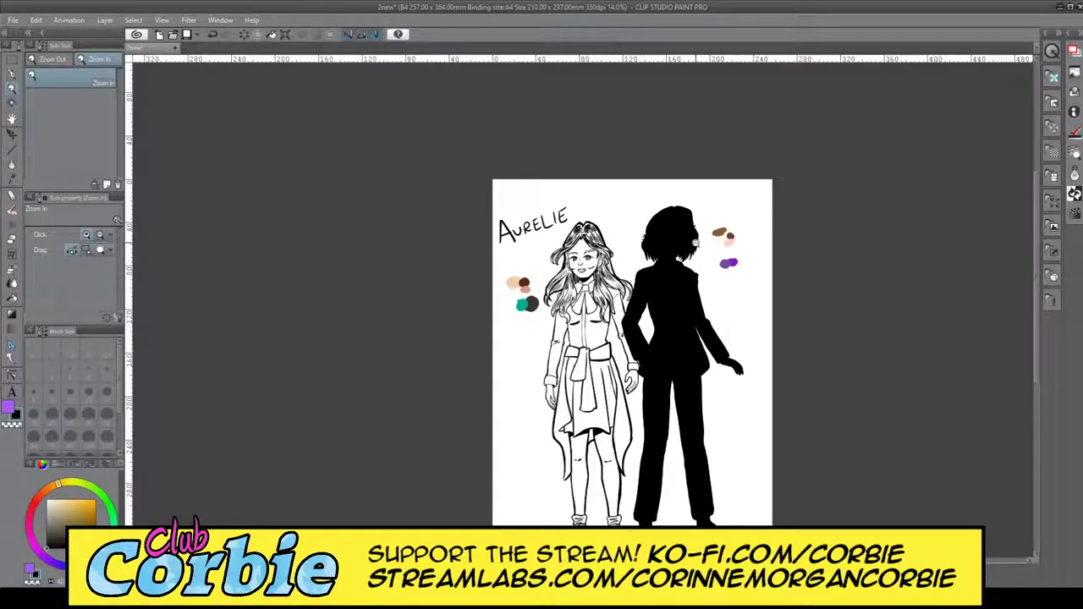
left_click(695, 243)
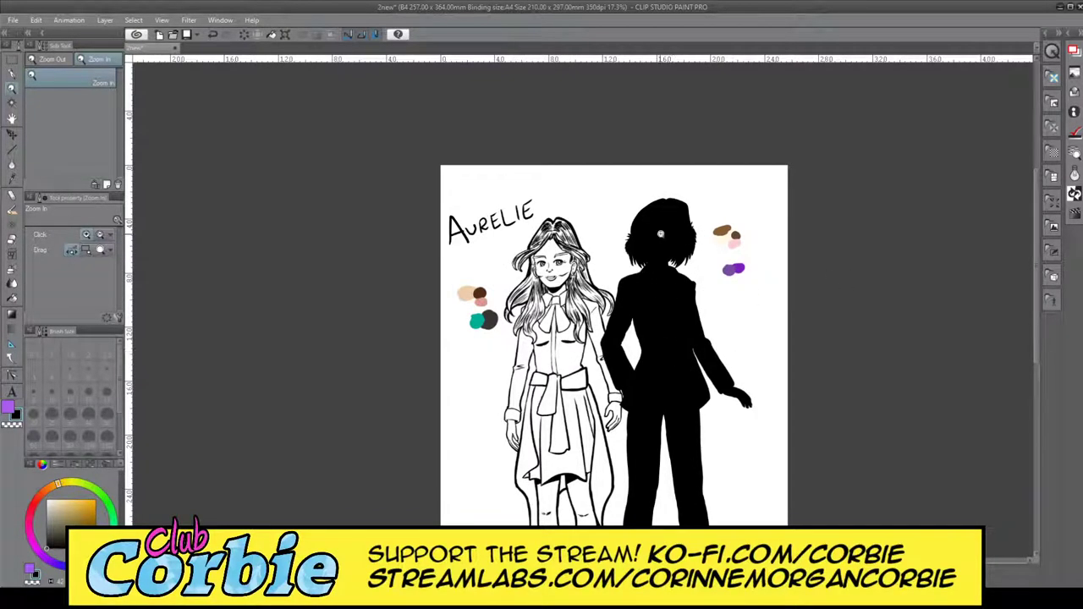
left_click(532, 305)
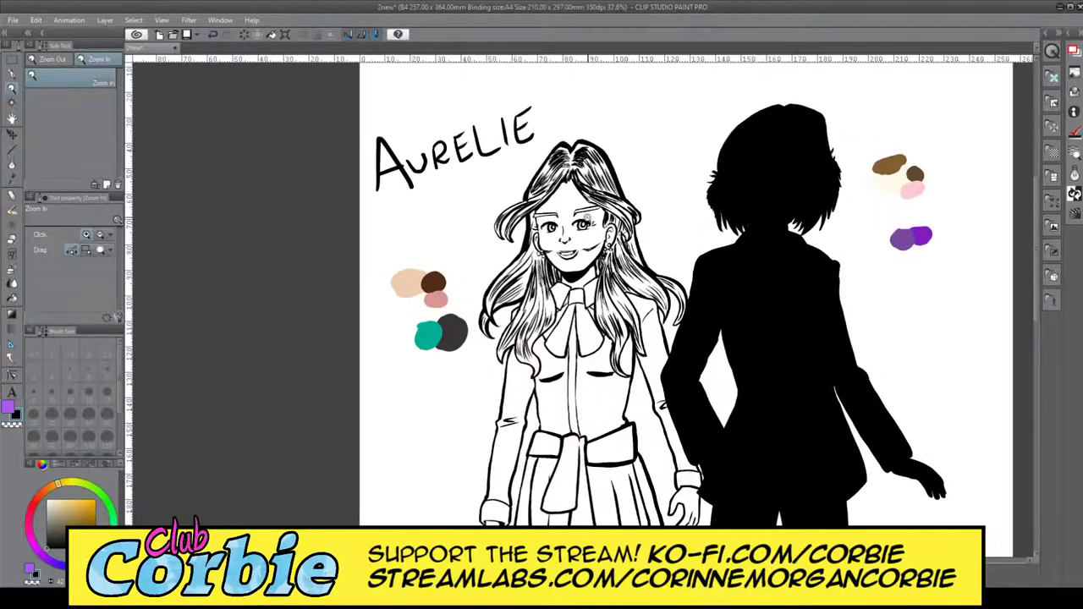
- Pick up the light skin tone from the swatch beside Aurelie as the drawing colour
left_click_drag(575, 187, 840, 280)
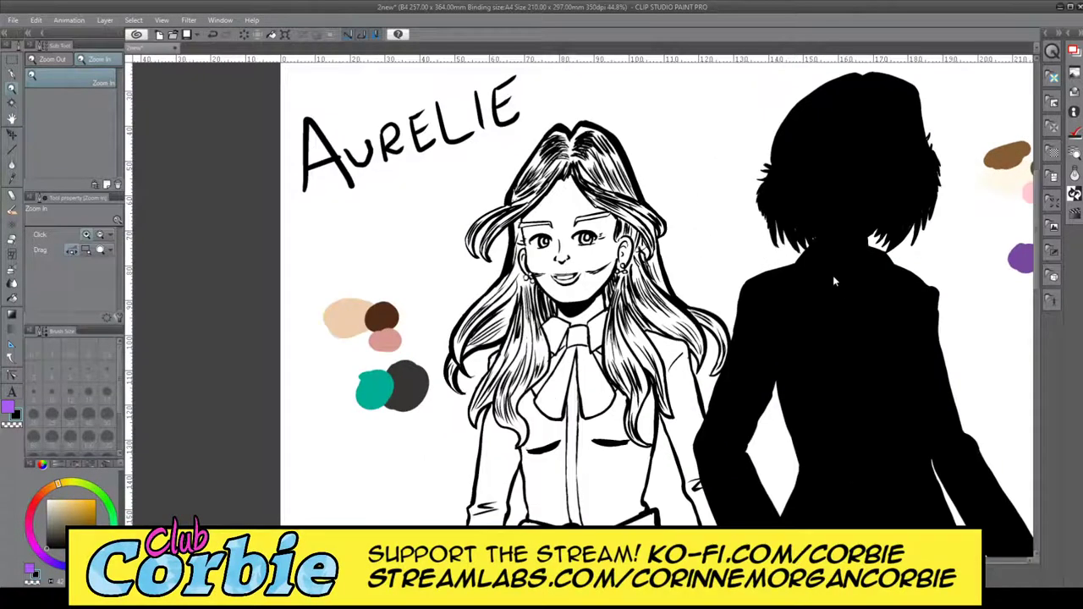
left_click_drag(666, 306, 340, 394)
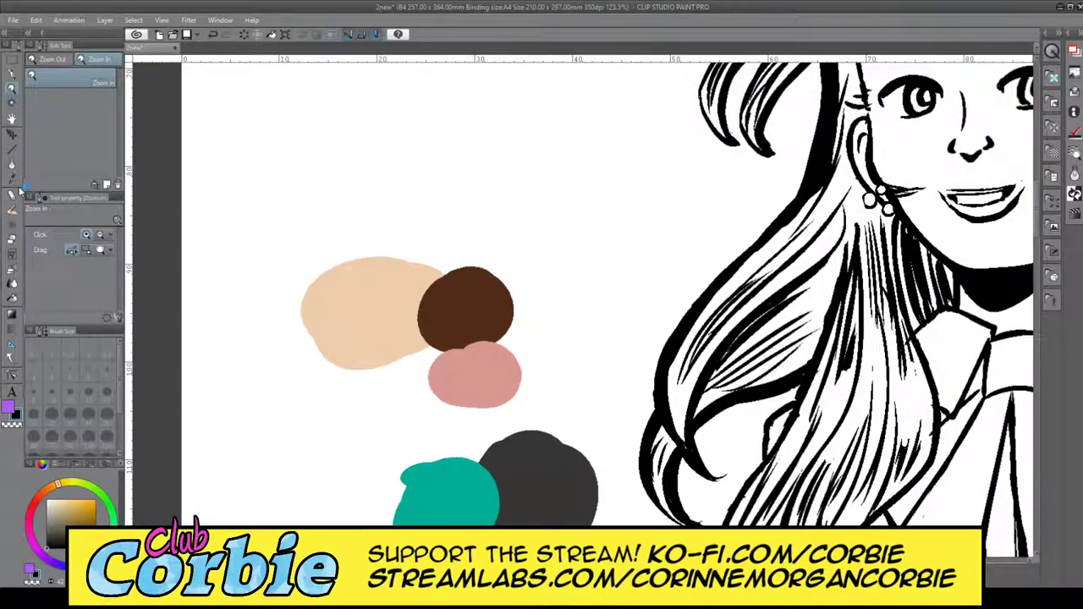
left_click(11, 178)
left_click(385, 295)
- Outline Aurelie's face, ears and neck in the skin tone with the G-pen at size 50, and fill the remaining face area
left_click(12, 89)
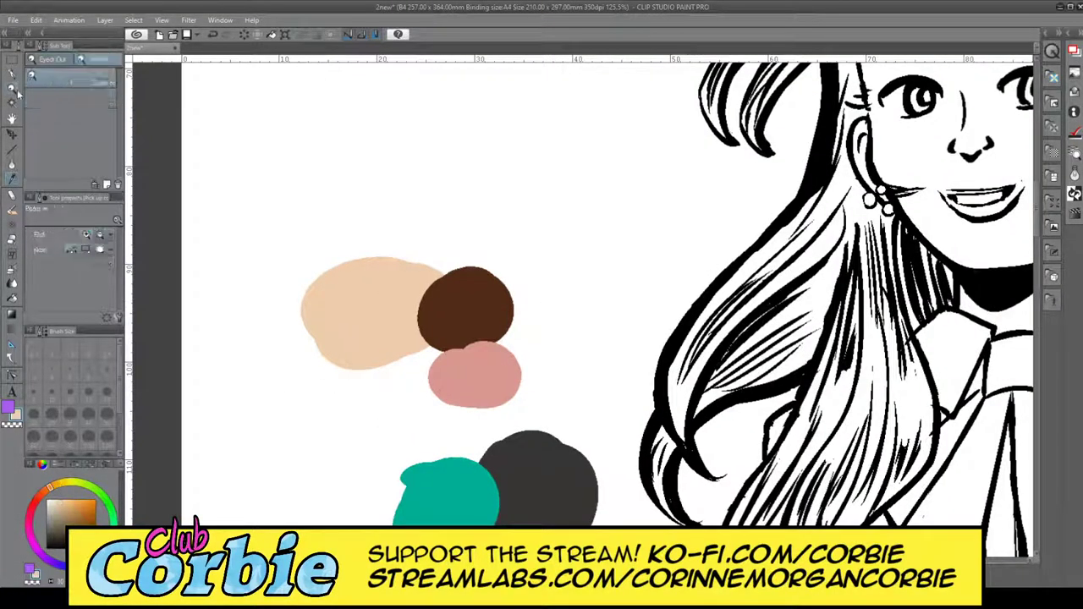
left_click_drag(367, 301, 275, 301)
left_click(559, 242)
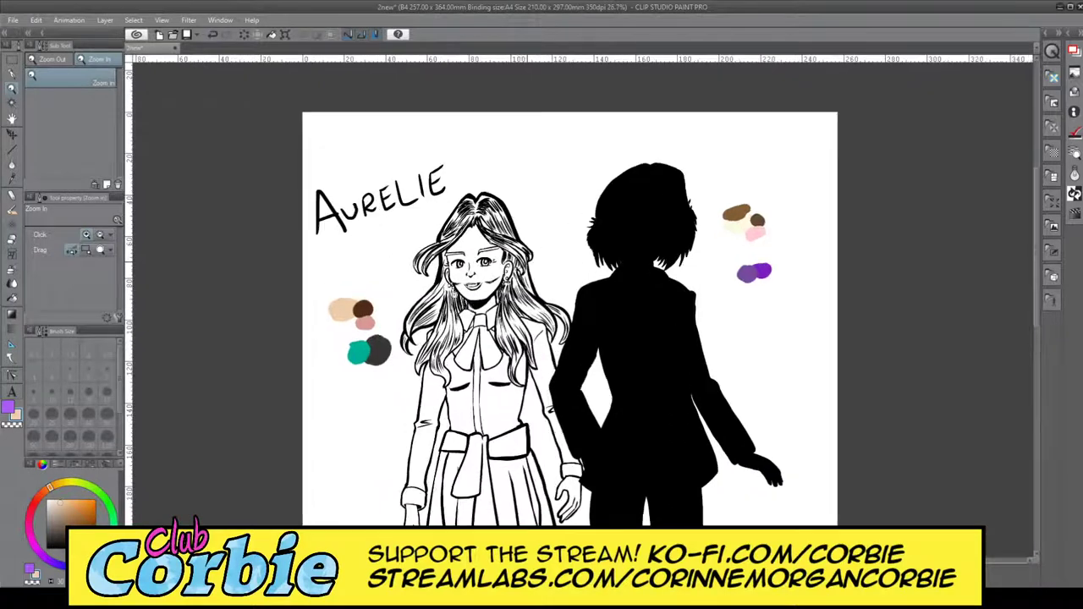
left_click(455, 296)
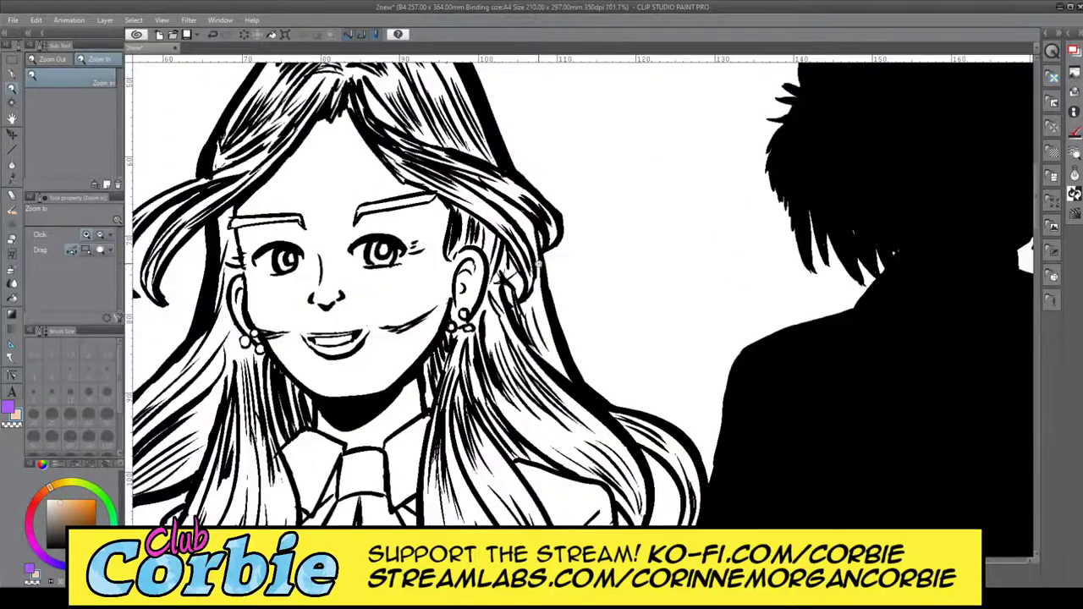
left_click(12, 75)
left_click(107, 421)
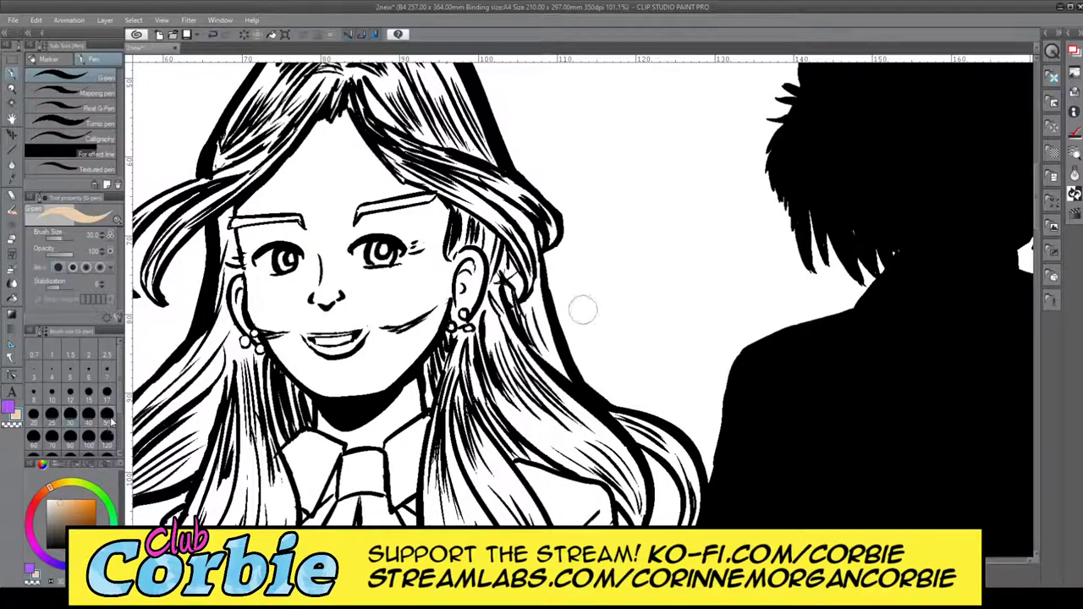
mouse_move(321, 391)
left_mouse_down()
mouse_move(320, 440)
mouse_move(342, 436)
mouse_move(349, 371)
mouse_move(366, 440)
mouse_move(391, 437)
mouse_move(398, 339)
mouse_move(419, 427)
mouse_move(407, 372)
mouse_move(427, 309)
mouse_move(467, 254)
mouse_move(470, 338)
left_mouse_up()
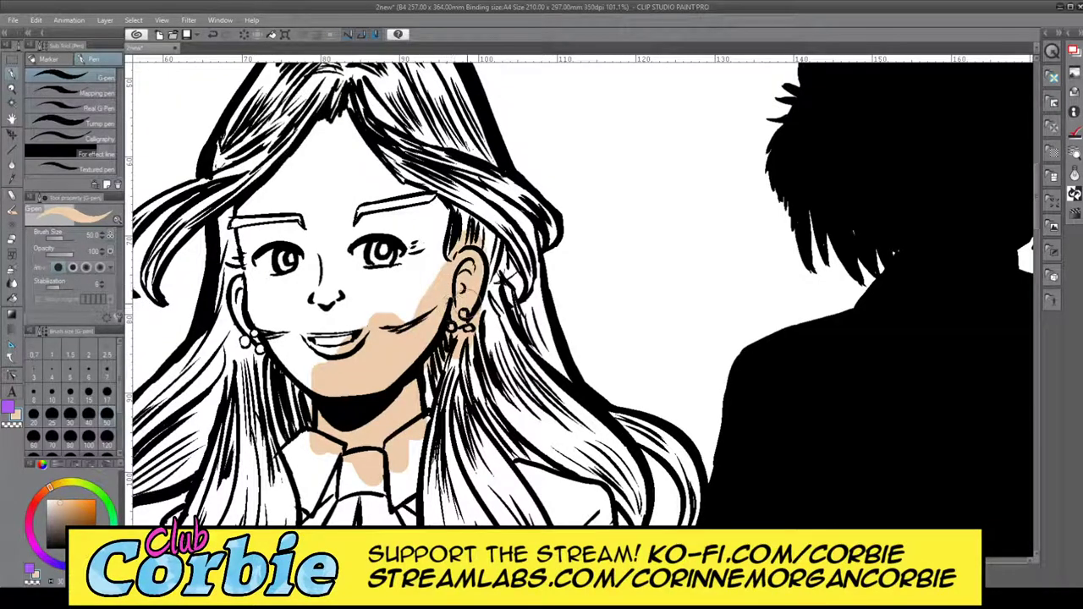
mouse_move(444, 291)
left_mouse_down()
mouse_move(436, 203)
mouse_move(398, 169)
mouse_move(372, 186)
mouse_move(355, 127)
mouse_move(334, 142)
mouse_move(364, 110)
mouse_move(254, 211)
mouse_move(257, 284)
mouse_move(246, 326)
mouse_move(241, 258)
mouse_move(258, 347)
mouse_move(296, 394)
mouse_move(304, 355)
mouse_move(317, 390)
mouse_move(347, 415)
mouse_move(342, 428)
left_mouse_up()
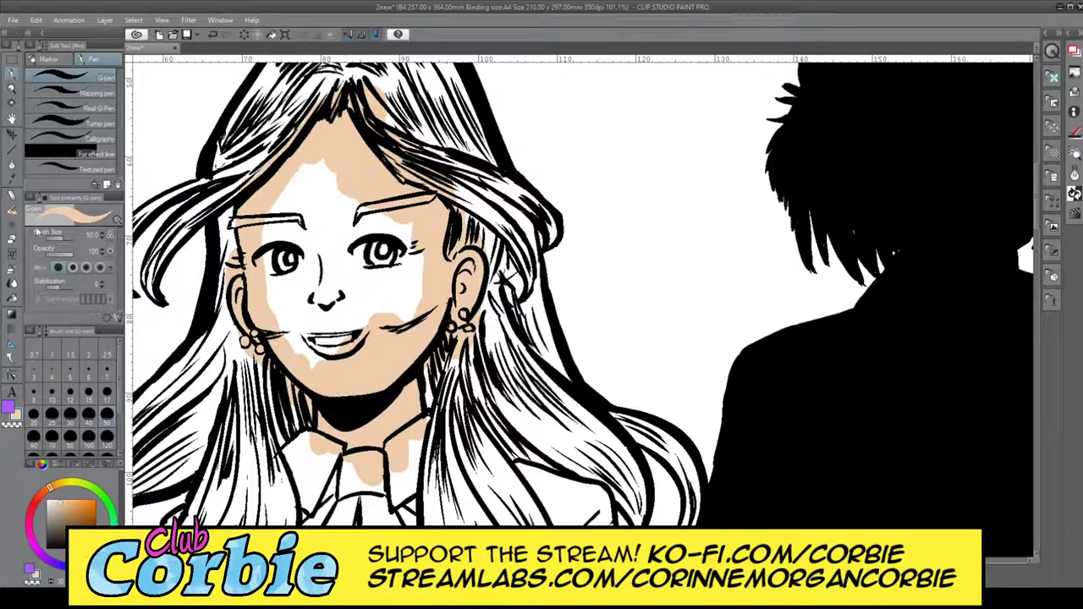
left_click(13, 295)
left_click(284, 260)
- Paint the skin tone along the wrist edges, thumb and upper fingers of Aurelie's right hand with the G-pen at size 15
left_click(12, 89)
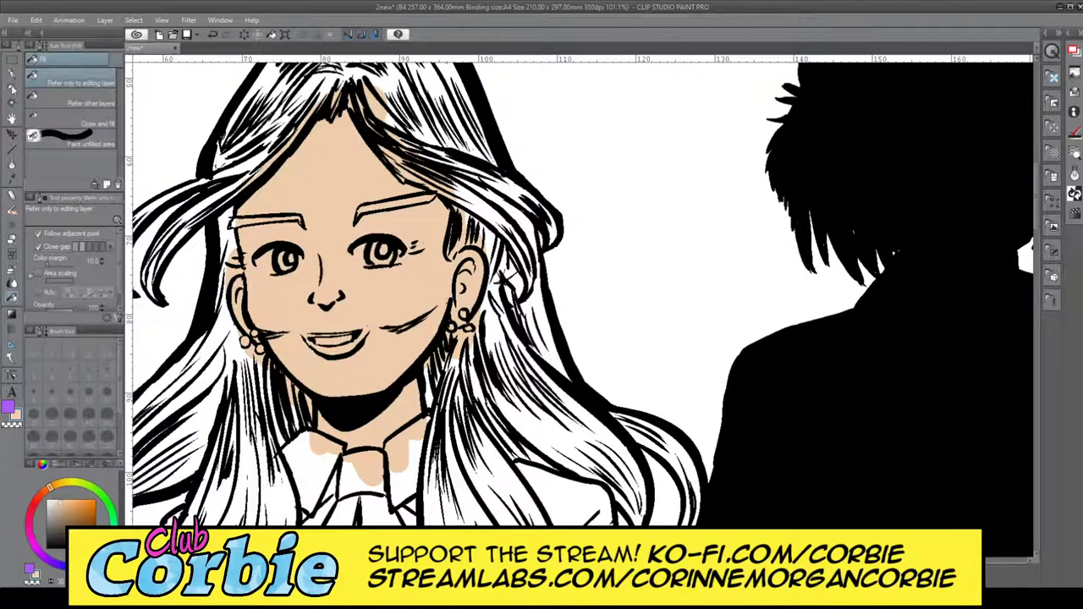
left_click_drag(365, 224, 347, 297)
scroll(325, 320, "down", 2)
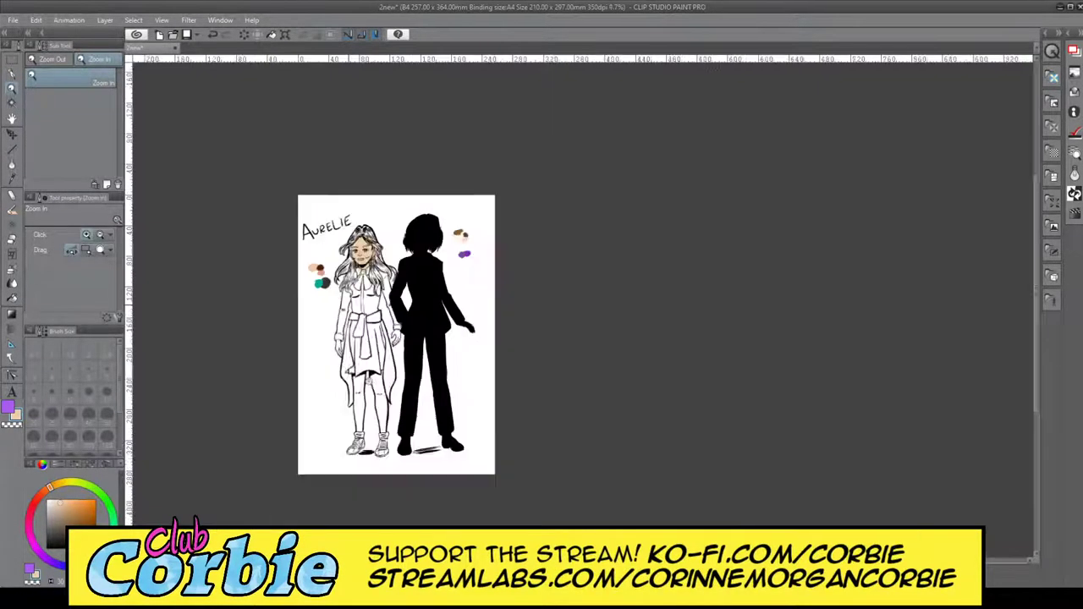
scroll(325, 320, "up", 3)
scroll(325, 320, "up", 8)
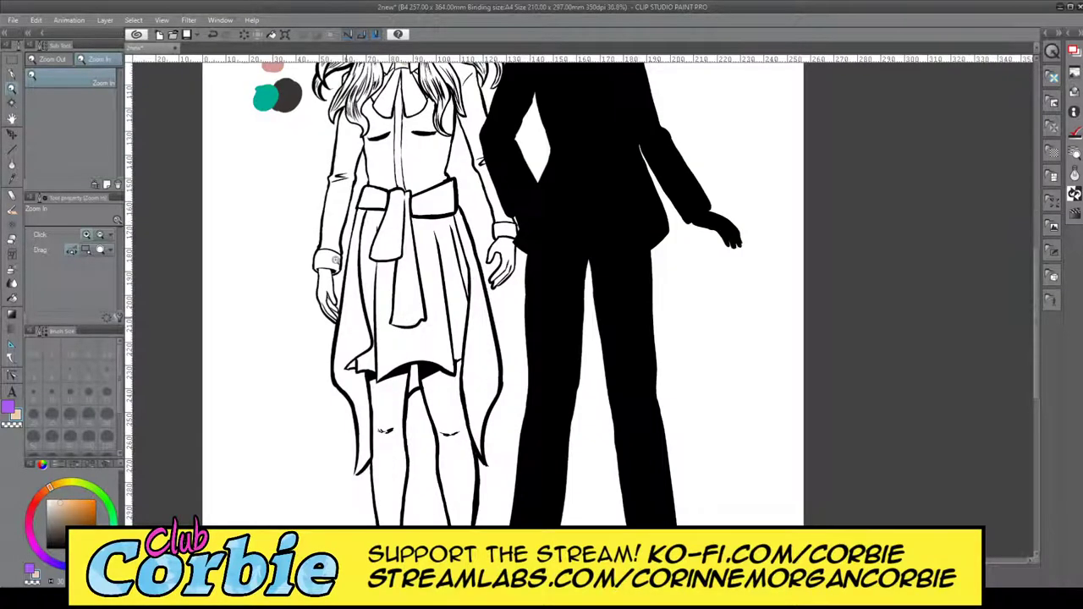
scroll(309, 162, "up", 4)
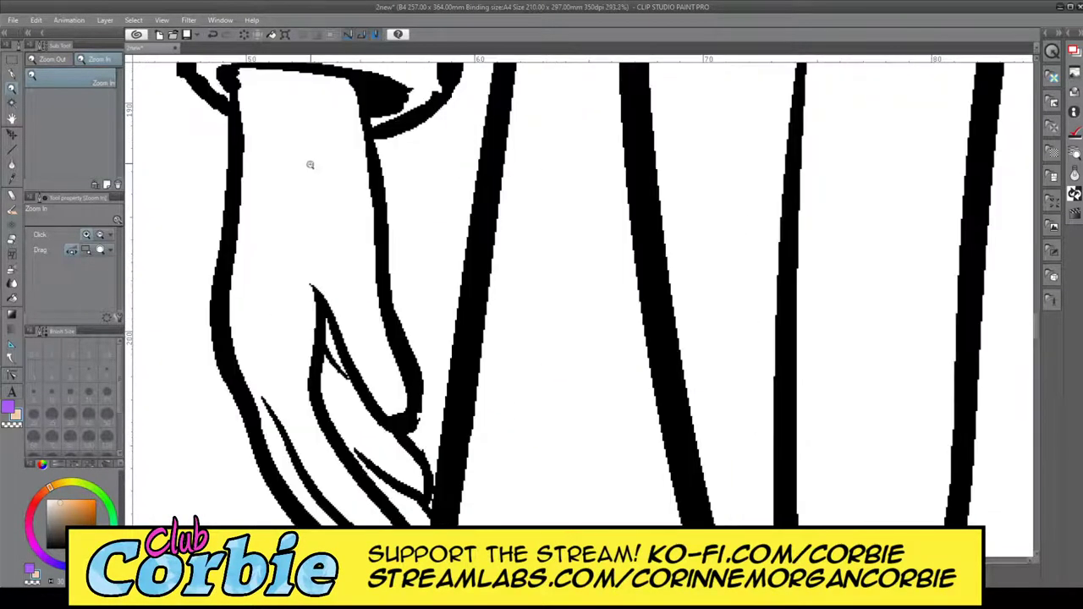
scroll(305, 277, "down", 1)
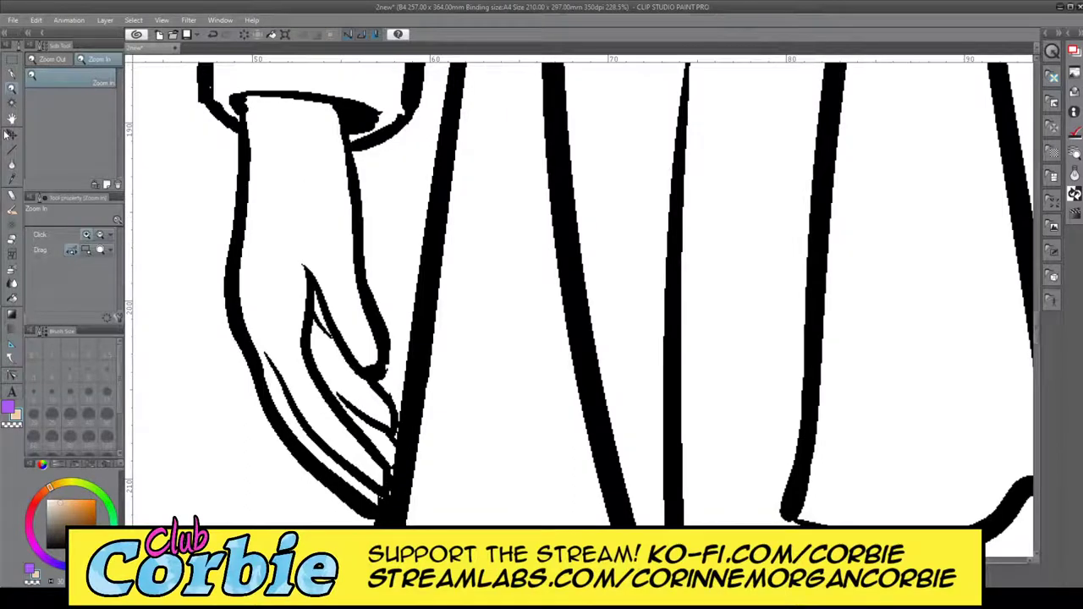
key("p")
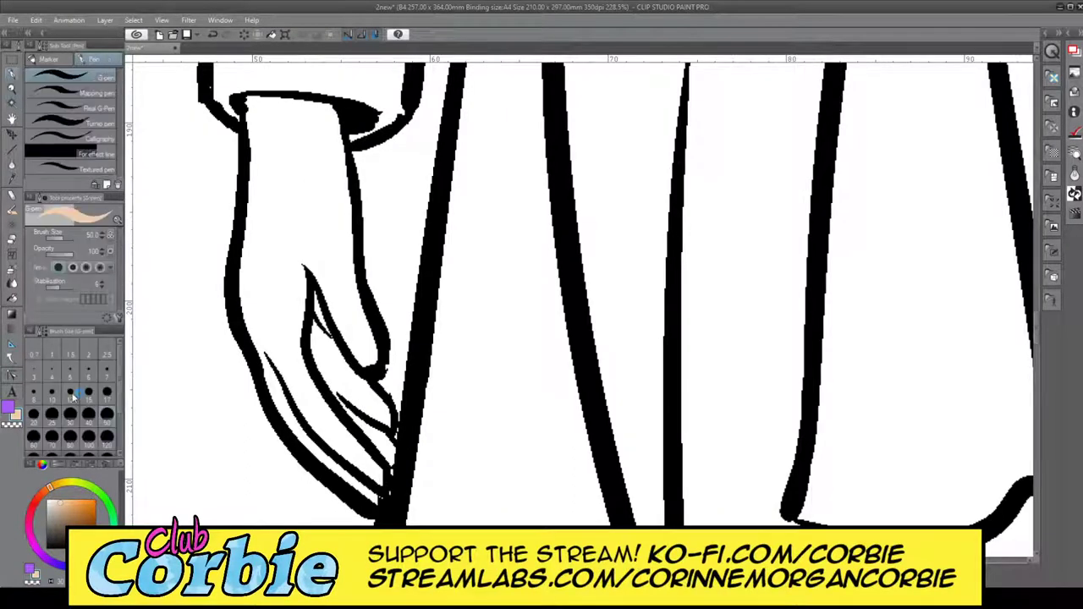
left_click(89, 391)
mouse_move(256, 269)
left_mouse_down()
mouse_move(262, 338)
mouse_move(249, 292)
mouse_move(257, 125)
left_mouse_up()
mouse_move(252, 202)
left_mouse_down()
mouse_move(251, 102)
mouse_move(311, 106)
mouse_move(325, 128)
mouse_move(322, 103)
mouse_move(308, 111)
mouse_move(322, 108)
mouse_move(347, 182)
left_mouse_up()
mouse_move(331, 118)
left_mouse_down()
mouse_move(345, 290)
mouse_move(371, 342)
mouse_move(345, 255)
mouse_move(367, 358)
mouse_move(334, 285)
mouse_move(359, 350)
mouse_move(330, 298)
mouse_move(366, 358)
mouse_move(378, 344)
mouse_move(361, 349)
mouse_move(305, 260)
mouse_move(293, 371)
mouse_move(290, 357)
mouse_move(294, 312)
mouse_move(313, 348)
mouse_move(318, 334)
mouse_move(336, 351)
mouse_move(304, 324)
mouse_move(349, 369)
mouse_move(324, 363)
mouse_move(343, 389)
mouse_move(370, 396)
mouse_move(343, 364)
mouse_move(384, 412)
mouse_move(344, 388)
mouse_move(383, 414)
mouse_move(306, 365)
mouse_move(337, 436)
mouse_move(303, 377)
mouse_move(313, 408)
mouse_move(269, 351)
mouse_move(269, 383)
mouse_move(244, 303)
mouse_move(260, 372)
mouse_move(298, 427)
mouse_move(273, 360)
mouse_move(355, 457)
mouse_move(318, 408)
left_mouse_up()
- Paint the lower fingers and fingertips of Aurelie's right hand in the skin tone with the G-pen at size 15
left_click_drag(349, 463, 325, 440)
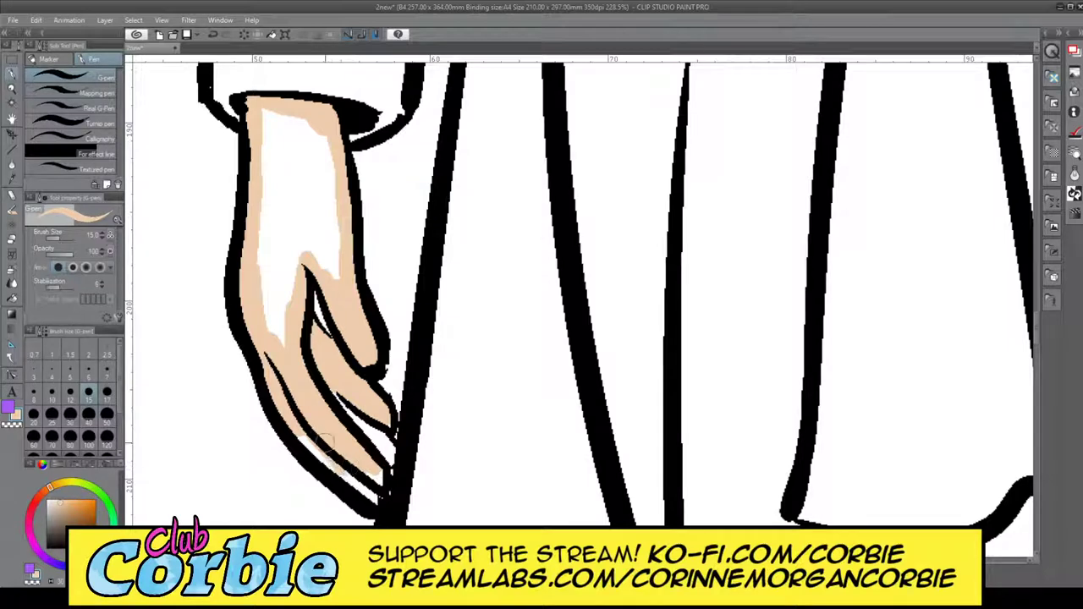
mouse_move(371, 489)
left_mouse_down()
mouse_move(289, 414)
mouse_move(332, 466)
mouse_move(289, 428)
mouse_move(371, 481)
mouse_move(349, 451)
left_mouse_up()
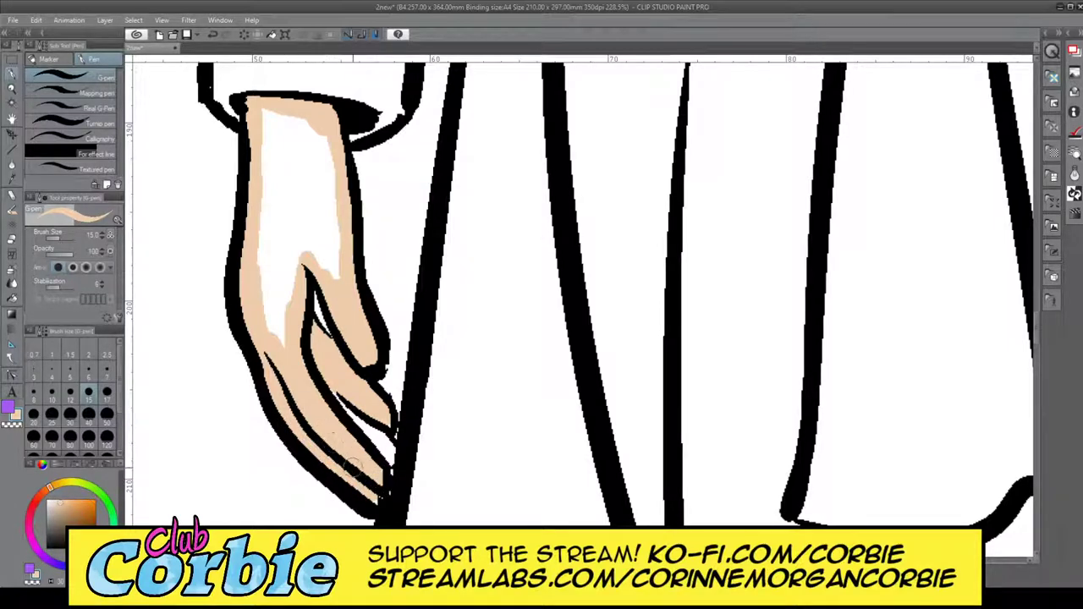
mouse_move(269, 331)
left_mouse_down()
mouse_move(319, 429)
mouse_move(280, 286)
mouse_move(296, 368)
left_mouse_up()
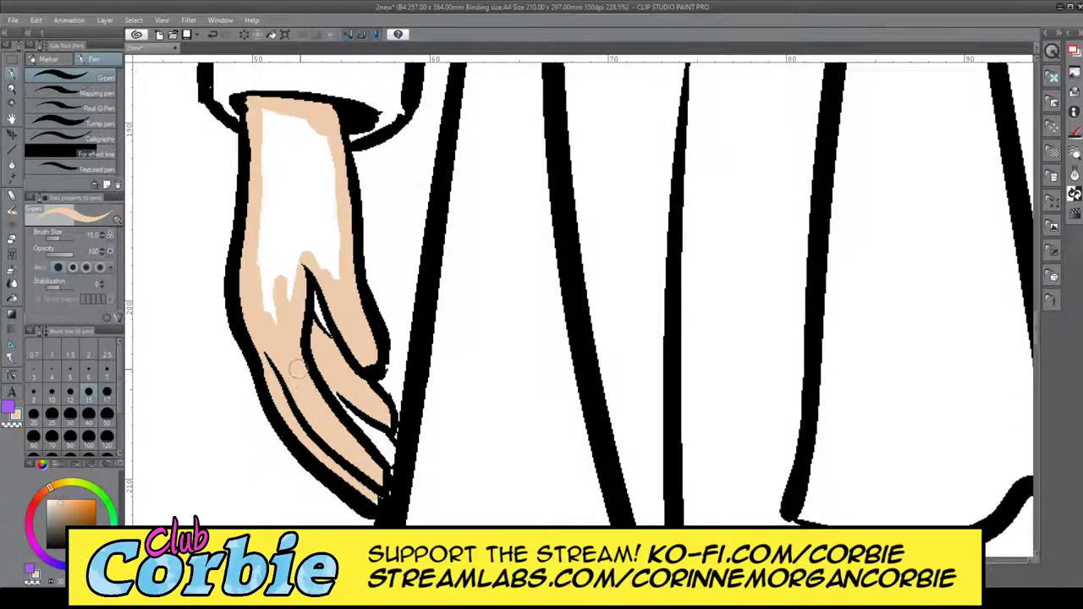
left_click(364, 434)
mouse_move(366, 431)
left_mouse_down()
mouse_move(349, 412)
mouse_move(359, 419)
left_mouse_up()
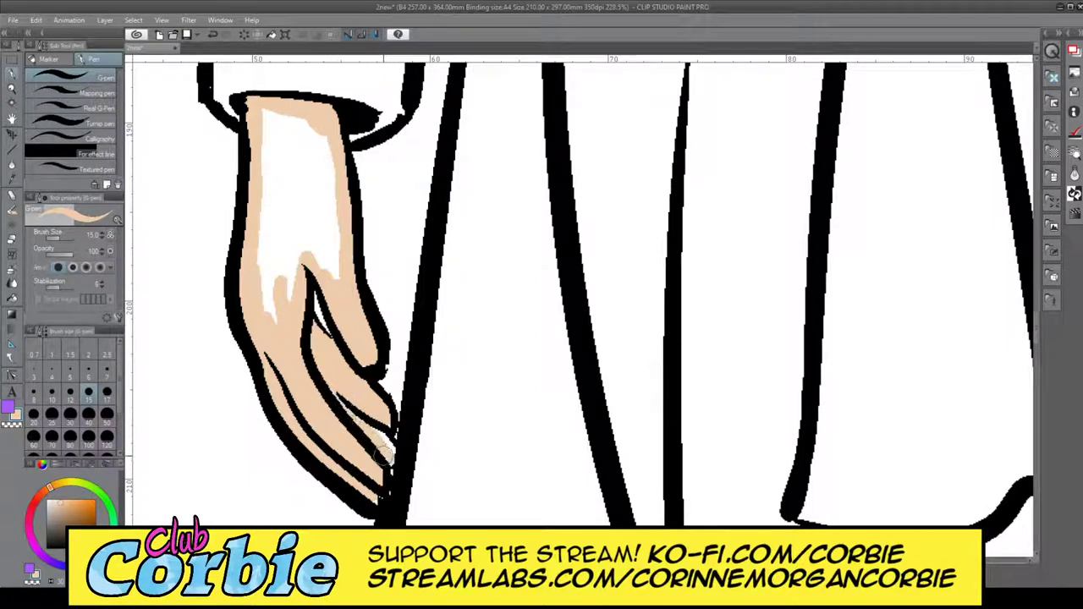
left_click_drag(383, 456, 390, 455)
- Extend the skin tone across the back of Aurelie's right hand and fill the remaining wrist area
mouse_move(295, 317)
left_mouse_down()
mouse_move(295, 252)
mouse_move(278, 333)
mouse_move(261, 280)
left_mouse_up()
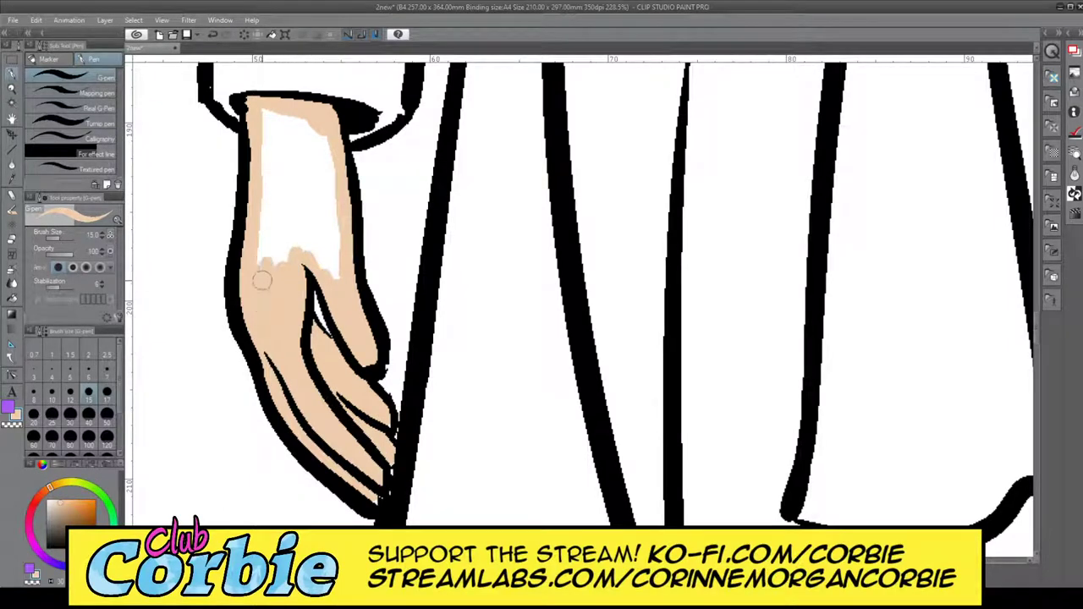
left_click(14, 300)
left_click(269, 174)
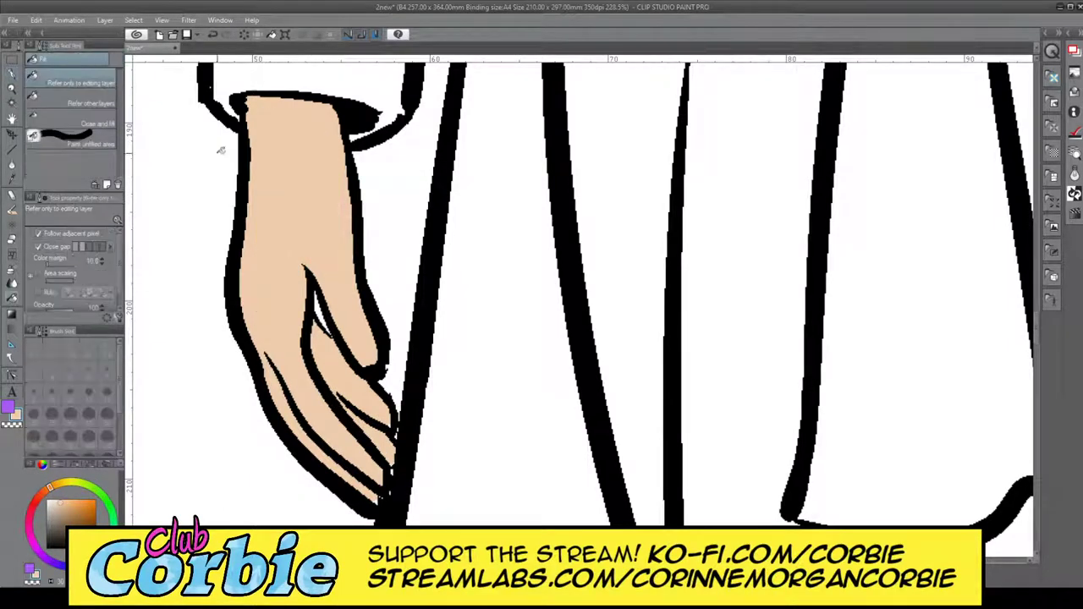
- Paint the skin tone along the wrist, outer edges and lowest finger of Aurelie's left hand with the G-pen at size 15
left_click(12, 77)
left_click(12, 88)
left_click_drag(281, 294, 169, 322)
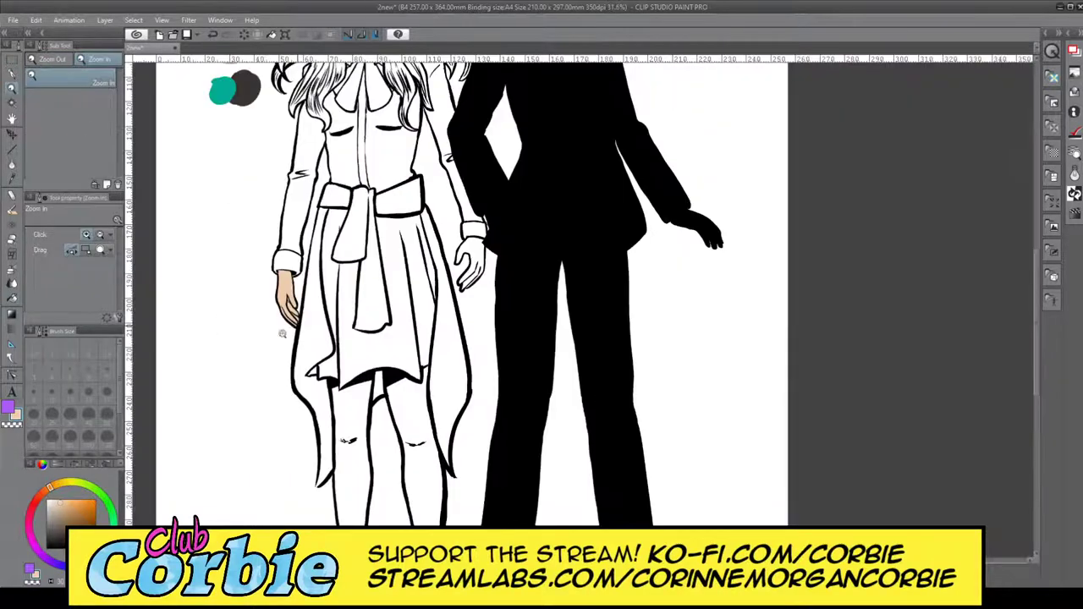
scroll(281, 333, "down", 4)
scroll(393, 254, "up", 10)
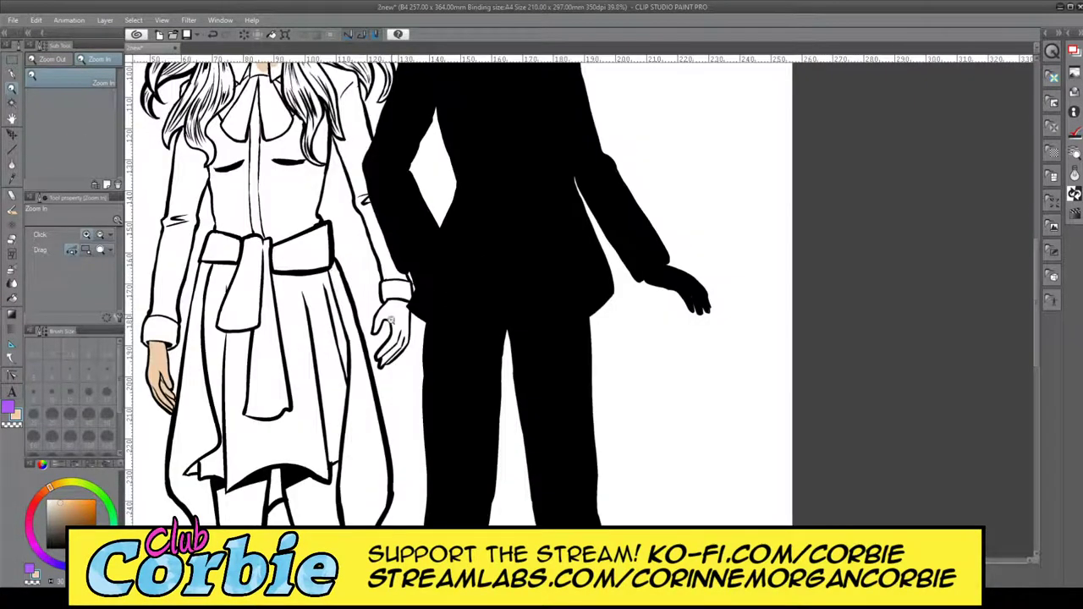
scroll(415, 327, "up", 5)
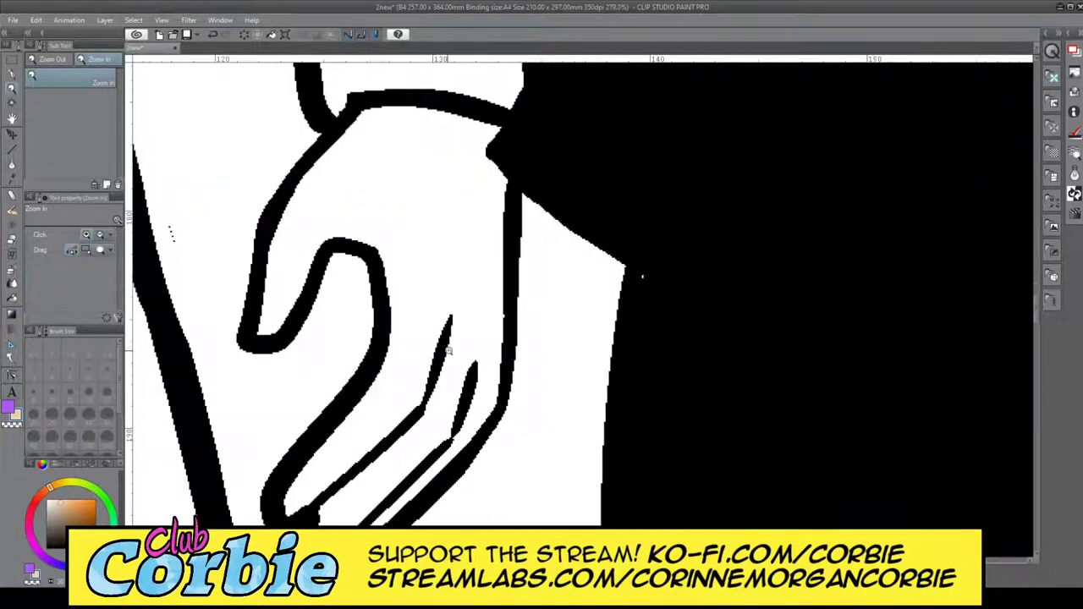
scroll(425, 382, "up", 1)
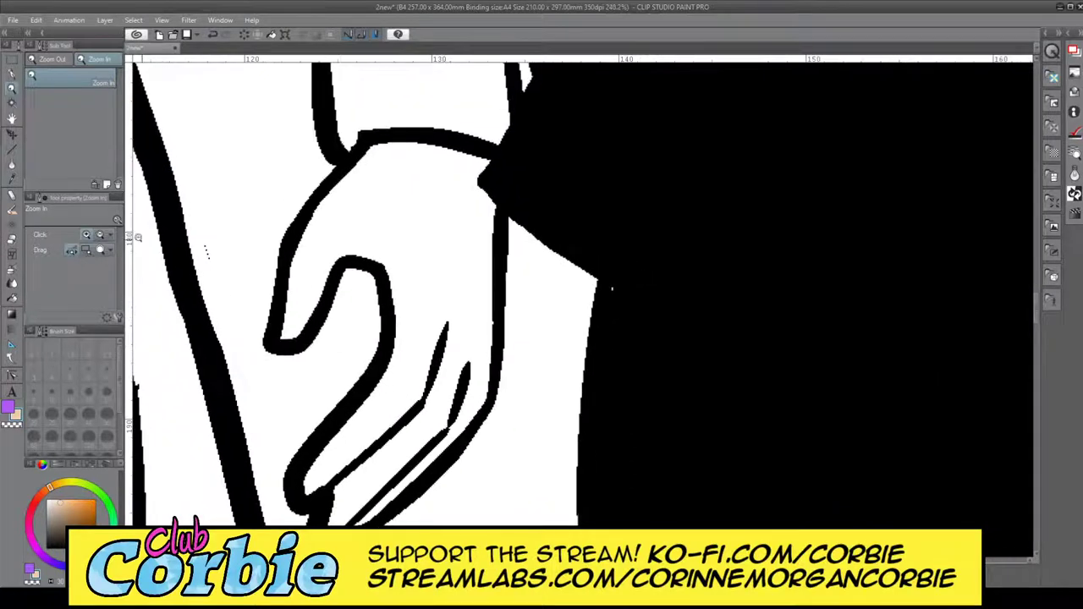
left_click(12, 73)
mouse_move(308, 331)
left_mouse_down()
mouse_move(303, 293)
mouse_move(288, 330)
mouse_move(282, 324)
mouse_move(311, 237)
mouse_move(293, 264)
mouse_move(359, 184)
mouse_move(308, 230)
mouse_move(352, 173)
mouse_move(307, 227)
mouse_move(369, 159)
mouse_move(343, 180)
mouse_move(384, 154)
mouse_move(362, 155)
mouse_move(437, 149)
mouse_move(484, 163)
mouse_move(485, 312)
mouse_move(453, 436)
left_mouse_up()
mouse_move(355, 518)
left_mouse_down()
mouse_move(420, 447)
mouse_move(396, 482)
mouse_move(434, 444)
left_mouse_up()
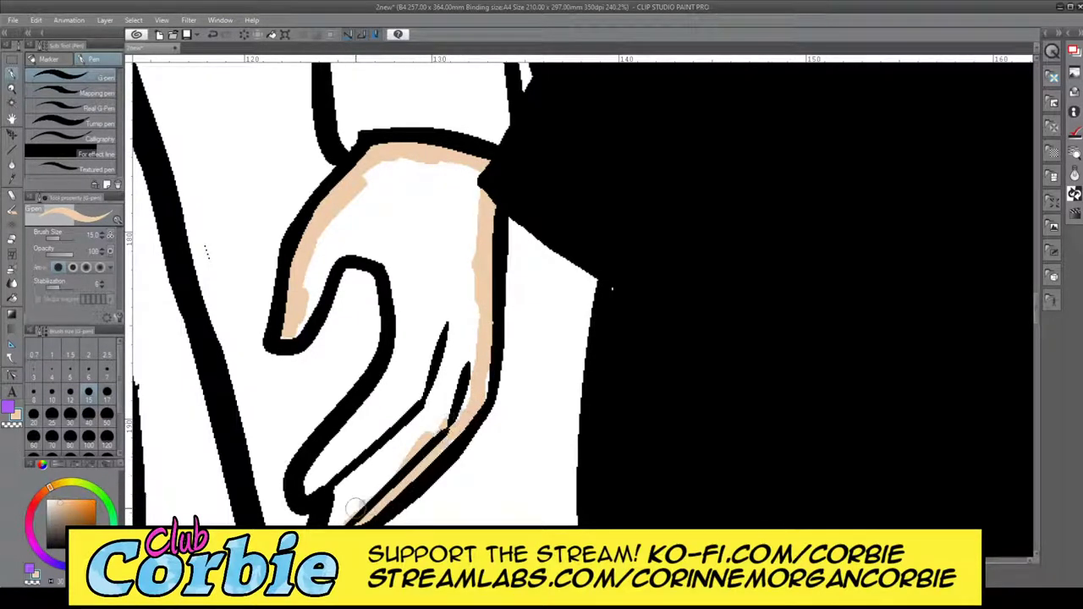
- Paint the fingertips and inner thumb edge of Aurelie's left hand in the skin tone, and fill the rest of the hand
mouse_move(355, 506)
left_mouse_down()
mouse_move(338, 464)
mouse_move(314, 493)
mouse_move(338, 436)
mouse_move(317, 469)
mouse_move(400, 379)
mouse_move(345, 441)
mouse_move(370, 403)
left_mouse_up()
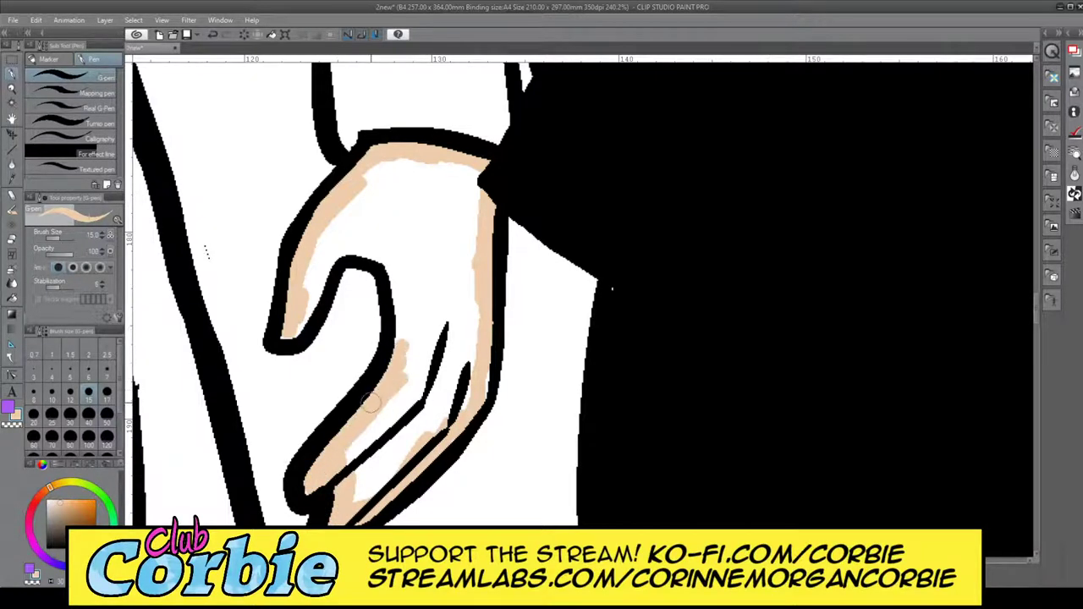
mouse_move(403, 347)
left_mouse_down()
mouse_move(397, 276)
mouse_move(374, 251)
mouse_move(316, 266)
mouse_move(330, 256)
mouse_move(295, 338)
mouse_move(306, 280)
mouse_move(290, 326)
left_mouse_up()
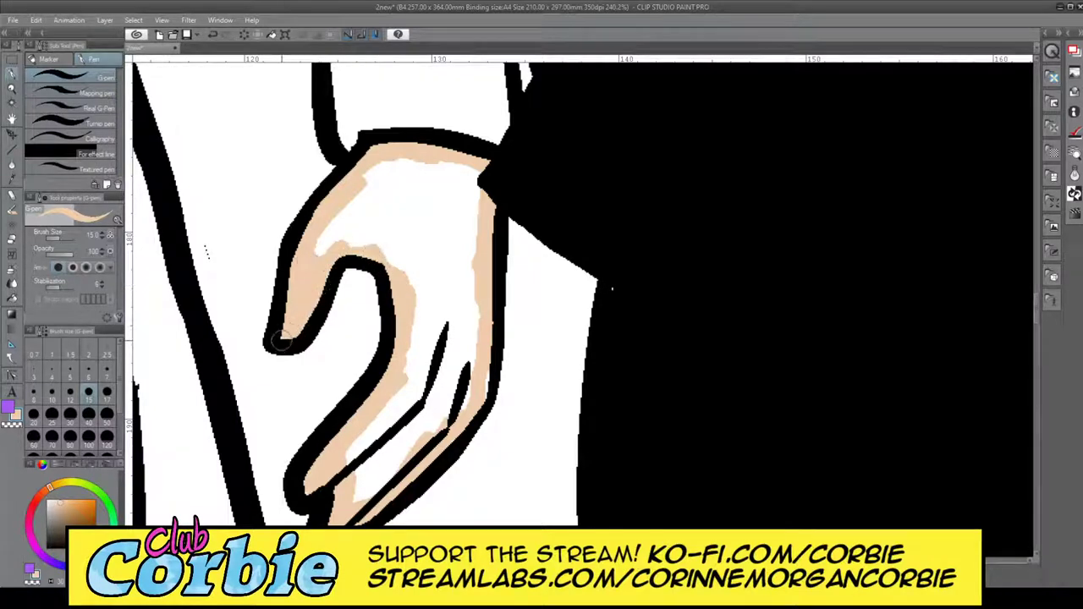
left_click(13, 299)
left_click(381, 219)
- Paint the skin tone along the sock line and both calf edges of Aurelie's right leg with the G-pen at size 30
key("ctrl+space")
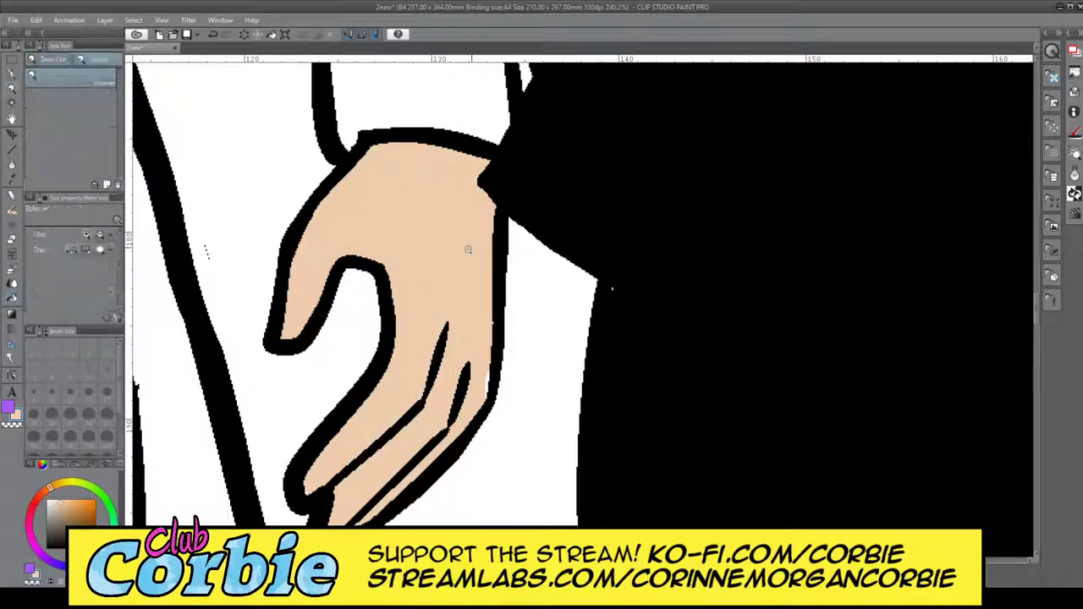
left_click_drag(468, 248, 430, 240)
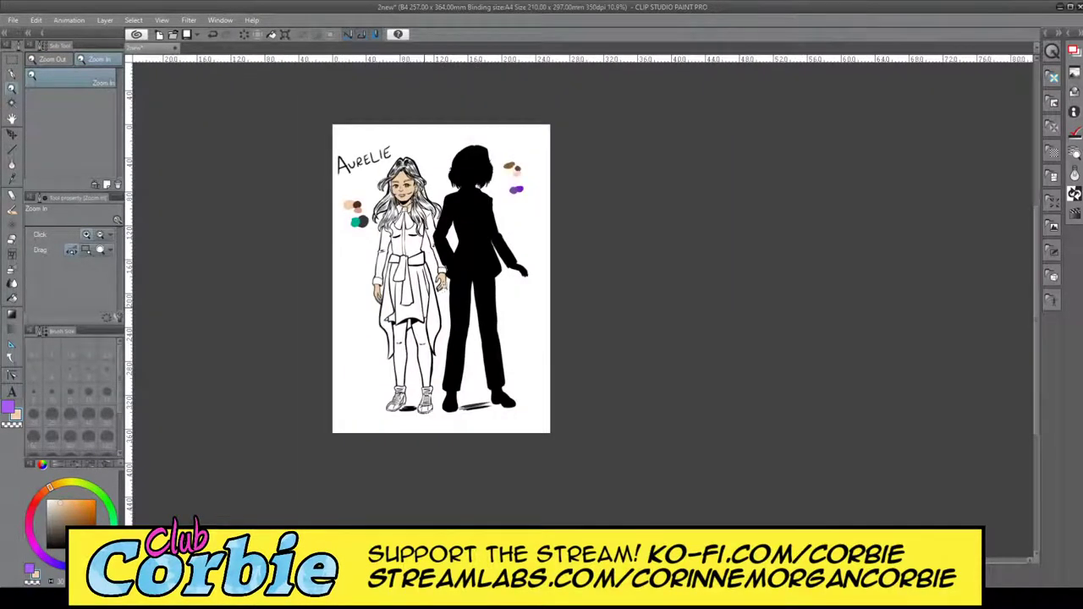
left_click(423, 301)
left_click(423, 433)
left_click(413, 440)
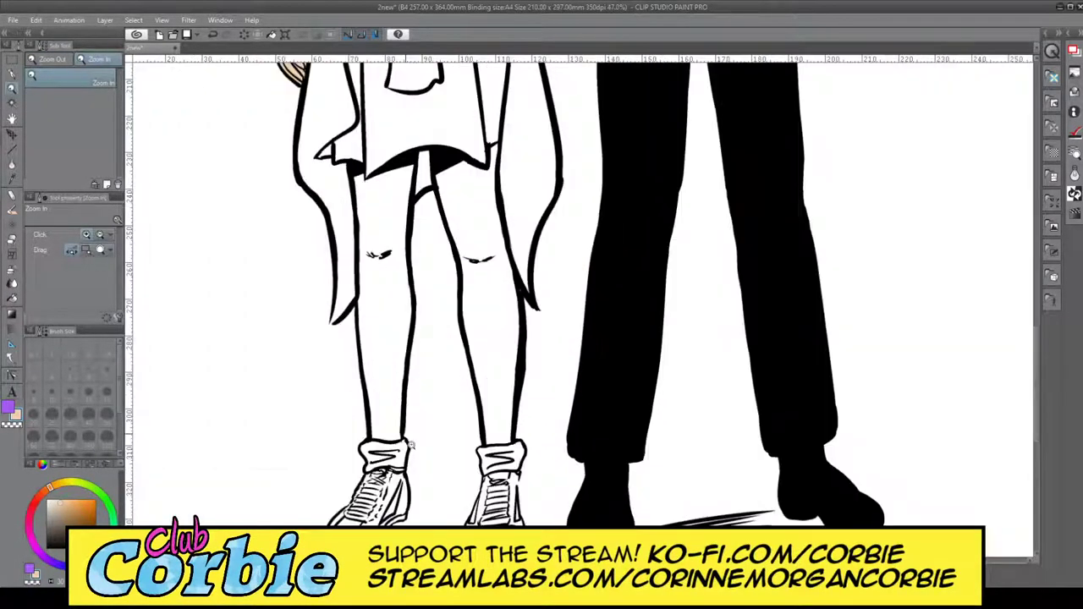
left_click(433, 412)
left_click(454, 319)
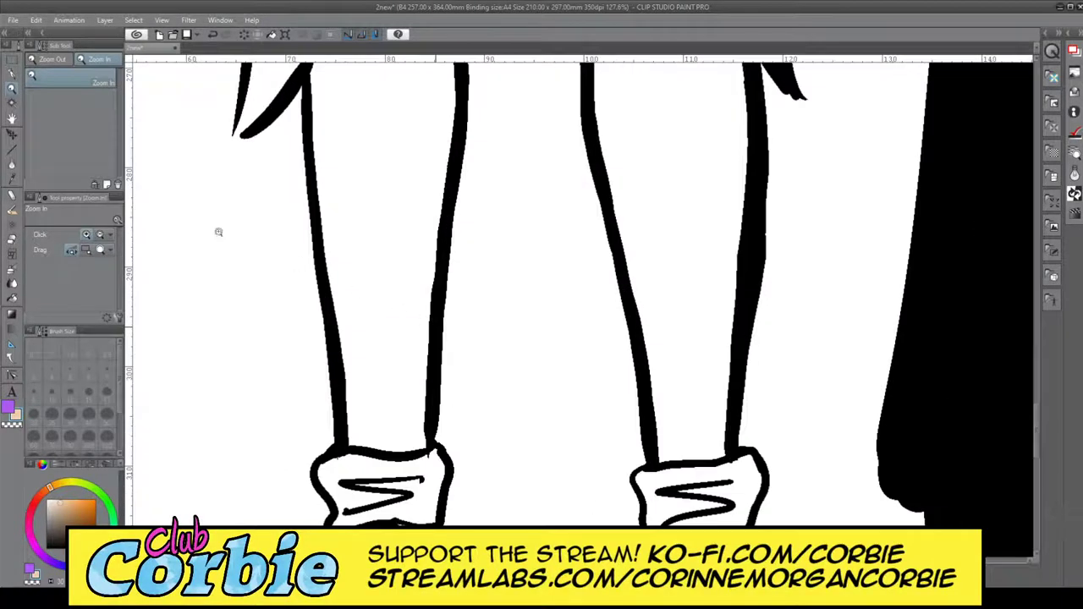
left_click(217, 230)
scroll(373, 304, "down", 2)
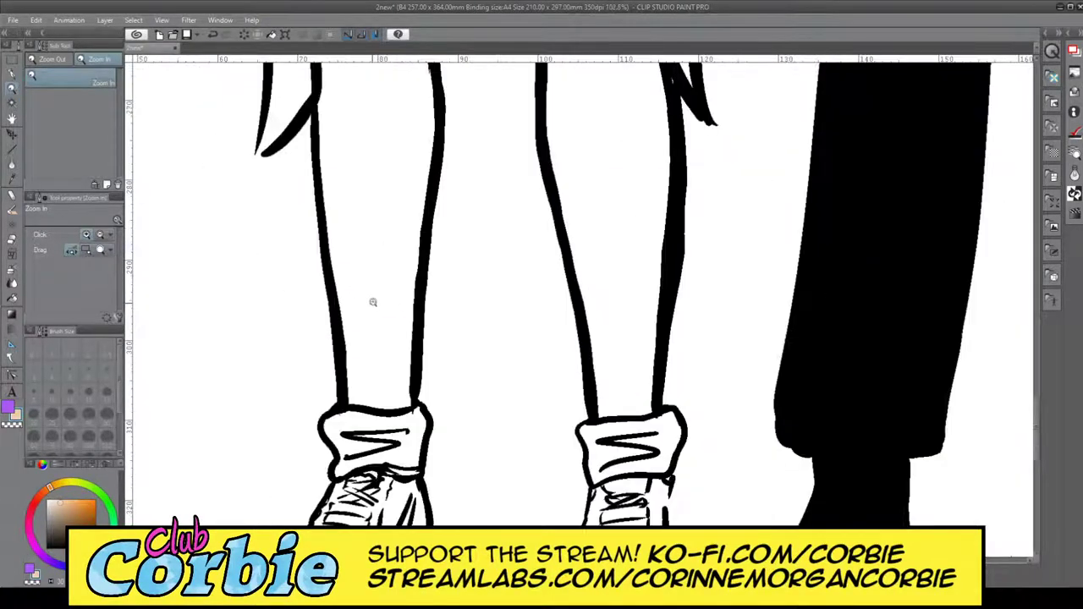
left_click(16, 74)
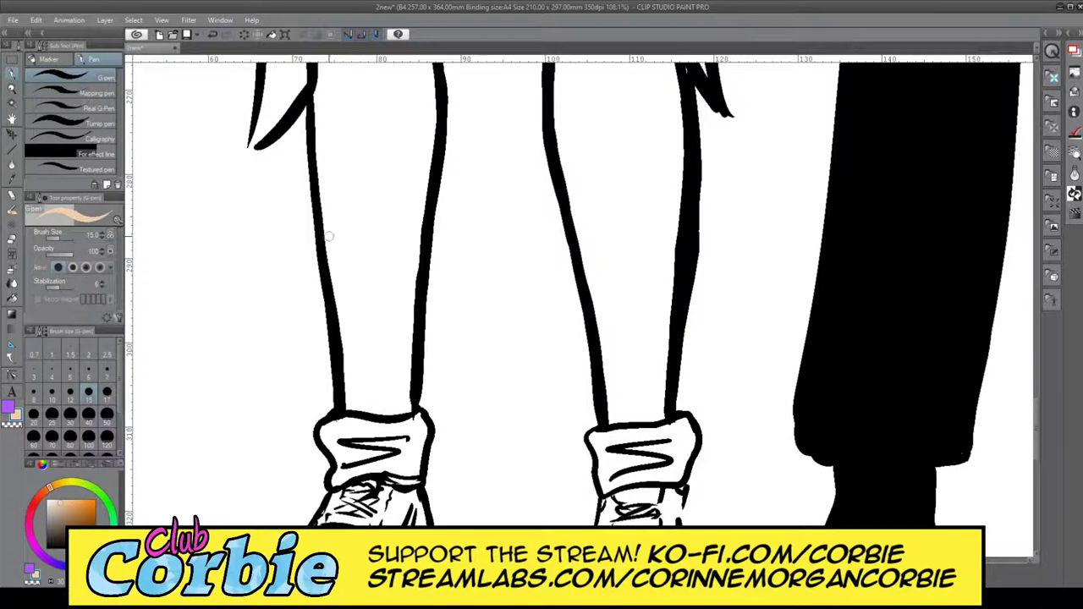
mouse_move(337, 241)
left_mouse_down()
mouse_move(349, 289)
mouse_move(333, 229)
mouse_move(333, 281)
mouse_move(333, 211)
mouse_move(356, 410)
mouse_move(397, 407)
mouse_move(394, 398)
mouse_move(399, 407)
mouse_move(404, 386)
mouse_move(403, 407)
mouse_move(415, 267)
mouse_move(398, 365)
mouse_move(404, 264)
mouse_move(394, 398)
mouse_move(382, 404)
mouse_move(350, 362)
left_mouse_up()
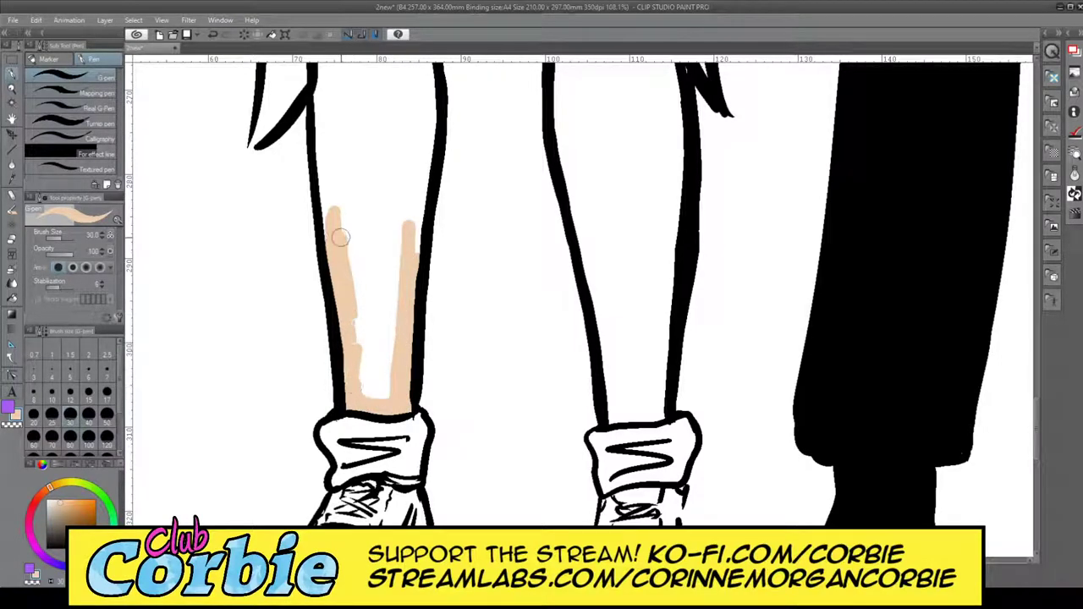
mouse_move(341, 238)
left_mouse_down()
mouse_move(325, 151)
mouse_move(331, 254)
mouse_move(319, 127)
left_mouse_up()
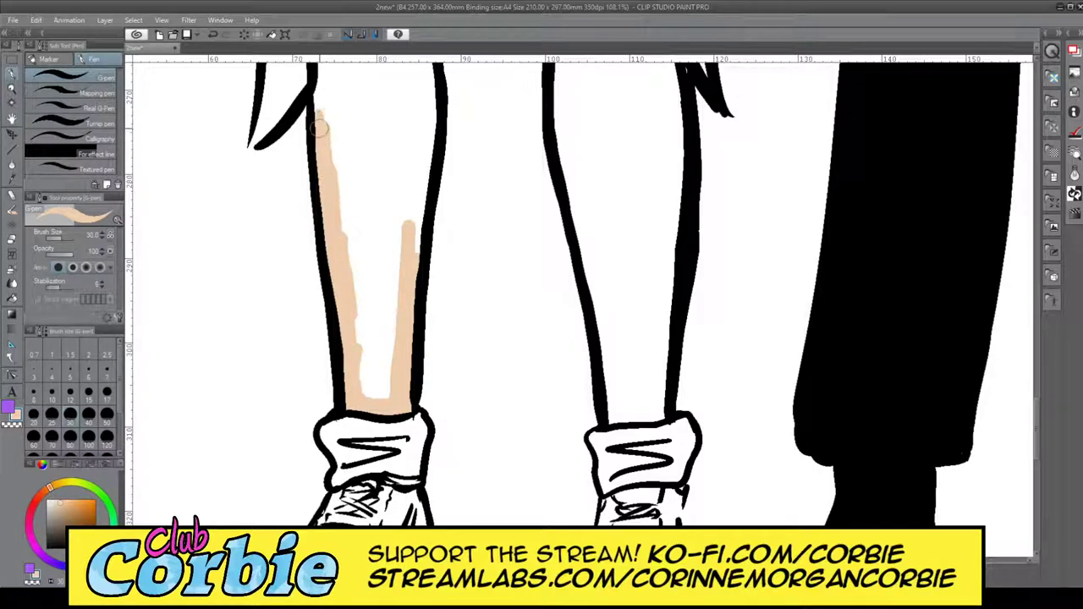
mouse_move(415, 167)
left_mouse_down()
mouse_move(418, 282)
mouse_move(423, 174)
mouse_move(408, 228)
mouse_move(430, 101)
mouse_move(420, 179)
left_mouse_up()
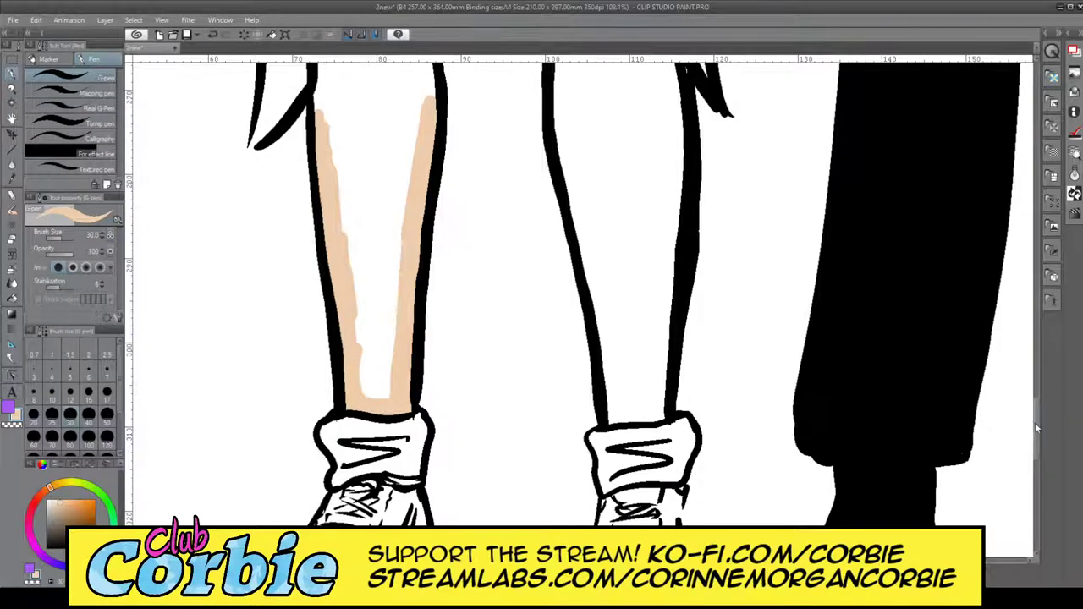
- Continue the skin tone along the knee and thigh edges of Aurelie's right leg up to the skirt hem, and fill the leg
left_click_drag(1035, 422, 1035, 381)
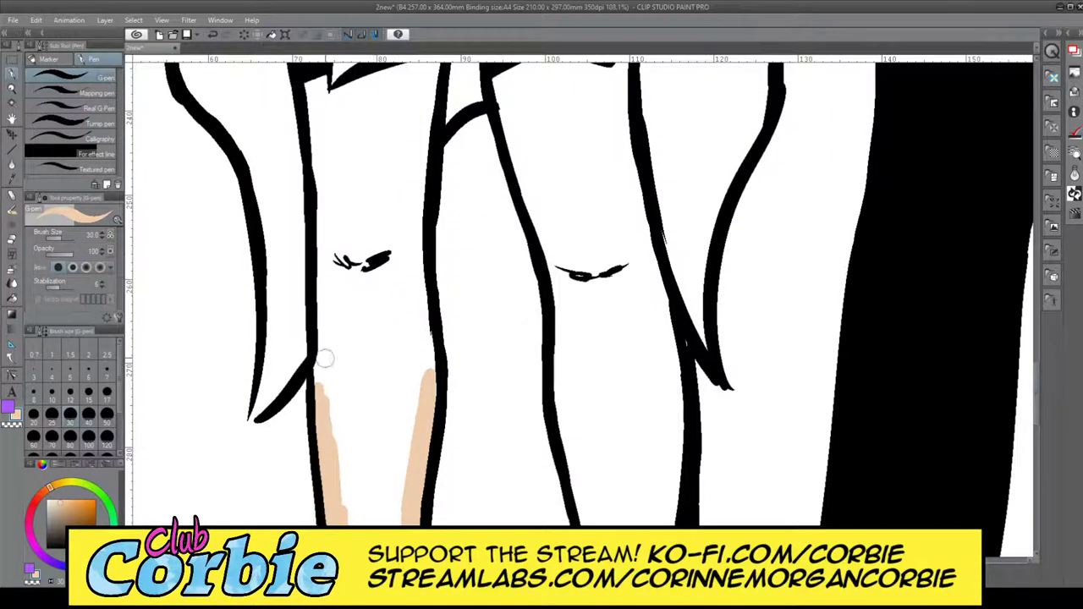
mouse_move(325, 359)
left_mouse_down()
mouse_move(322, 388)
mouse_move(324, 160)
mouse_move(319, 241)
mouse_move(314, 167)
mouse_move(315, 258)
left_mouse_up()
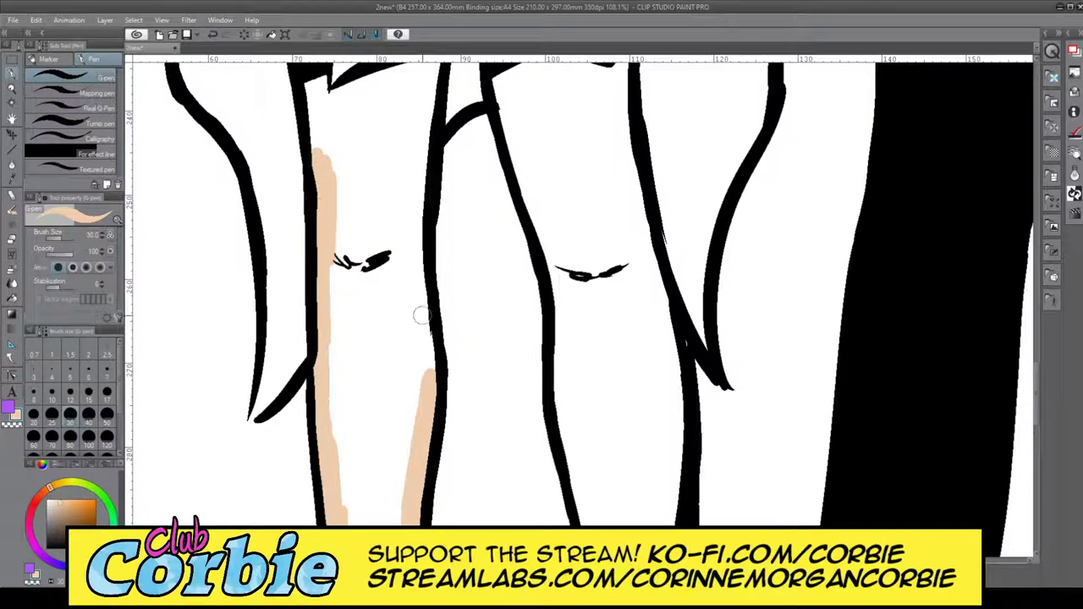
mouse_move(414, 284)
left_mouse_down()
mouse_move(430, 390)
mouse_move(417, 165)
mouse_move(423, 339)
left_mouse_up()
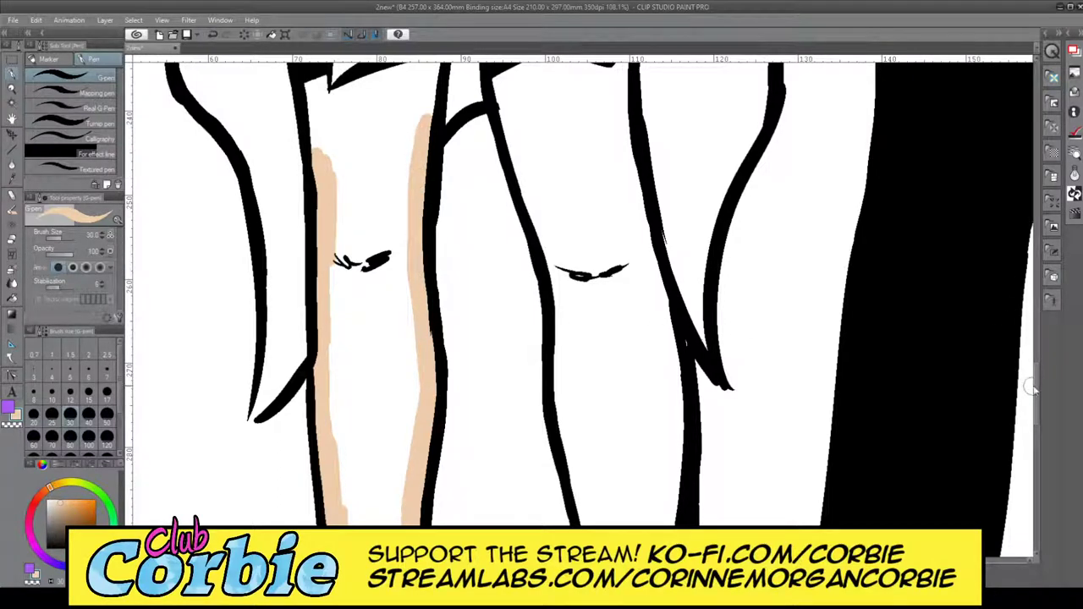
scroll(912, 359, "up", 3)
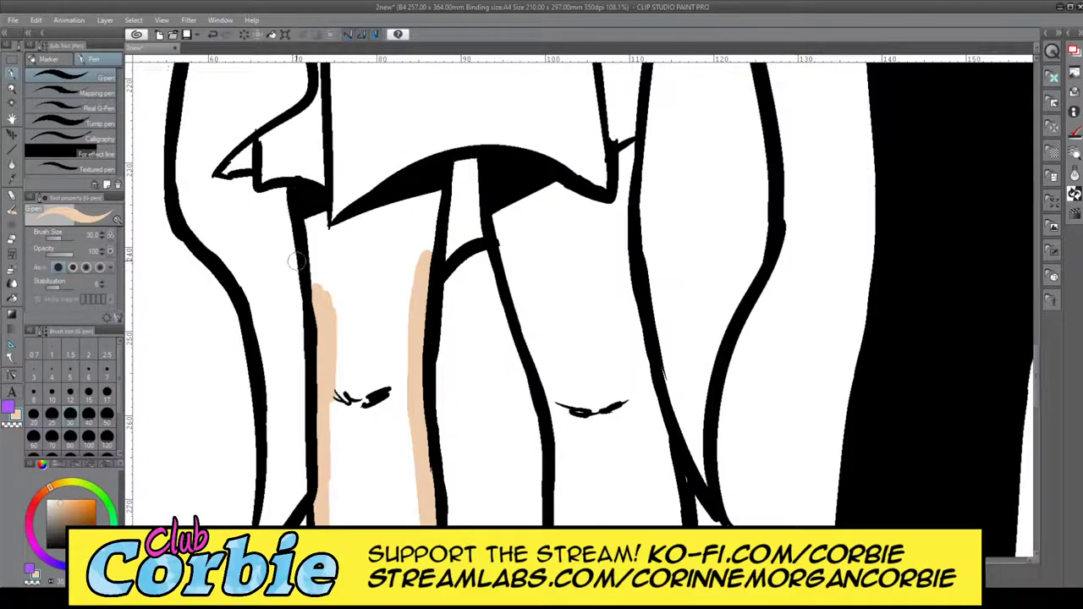
mouse_move(312, 289)
left_mouse_down()
mouse_move(309, 226)
mouse_move(313, 264)
mouse_move(317, 197)
mouse_move(319, 252)
mouse_move(322, 198)
mouse_move(324, 247)
mouse_move(322, 229)
mouse_move(317, 243)
mouse_move(372, 215)
mouse_move(310, 241)
mouse_move(437, 185)
mouse_move(419, 282)
mouse_move(431, 190)
left_mouse_up()
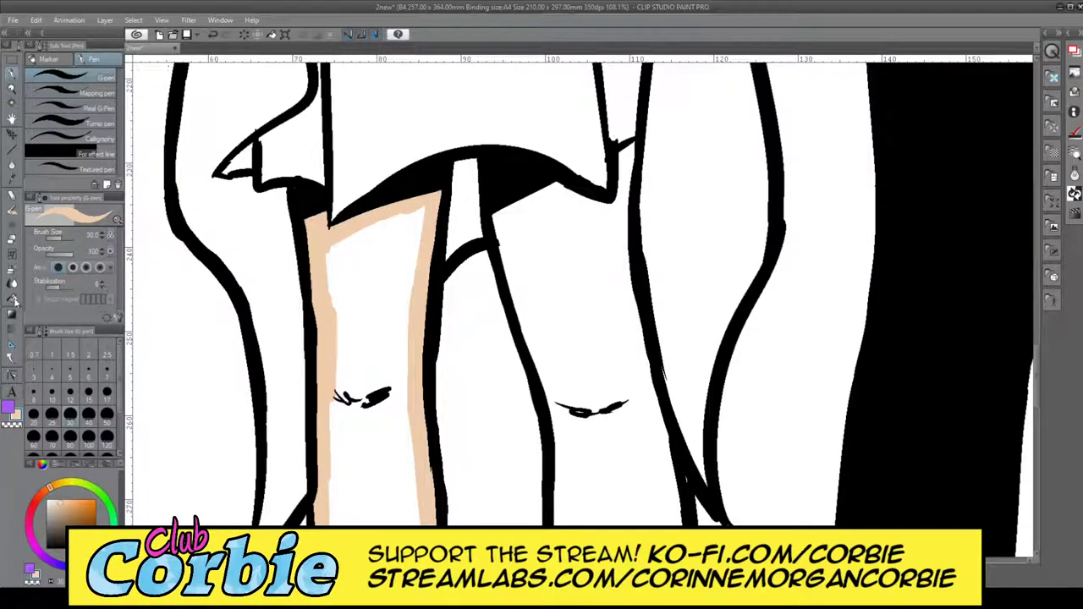
left_click(12, 297)
left_click(369, 297)
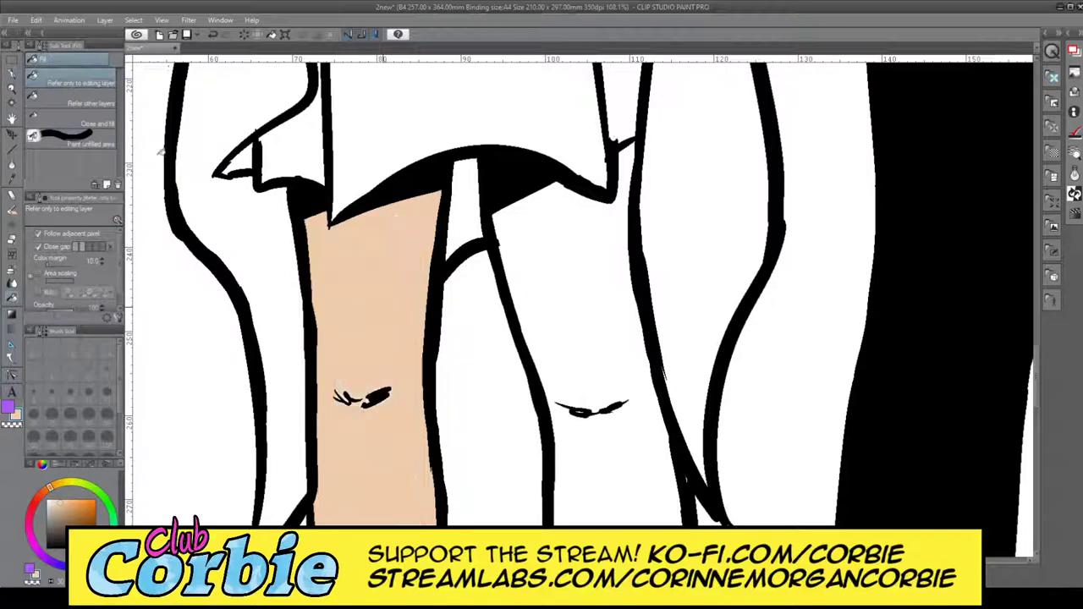
- Paint the skin tone along the sock line and both calf edges of Aurelie's left leg with the G-pen at size 30
left_click(12, 89)
left_click_drag(345, 333, 127, 329)
scroll(338, 317, "up", 4)
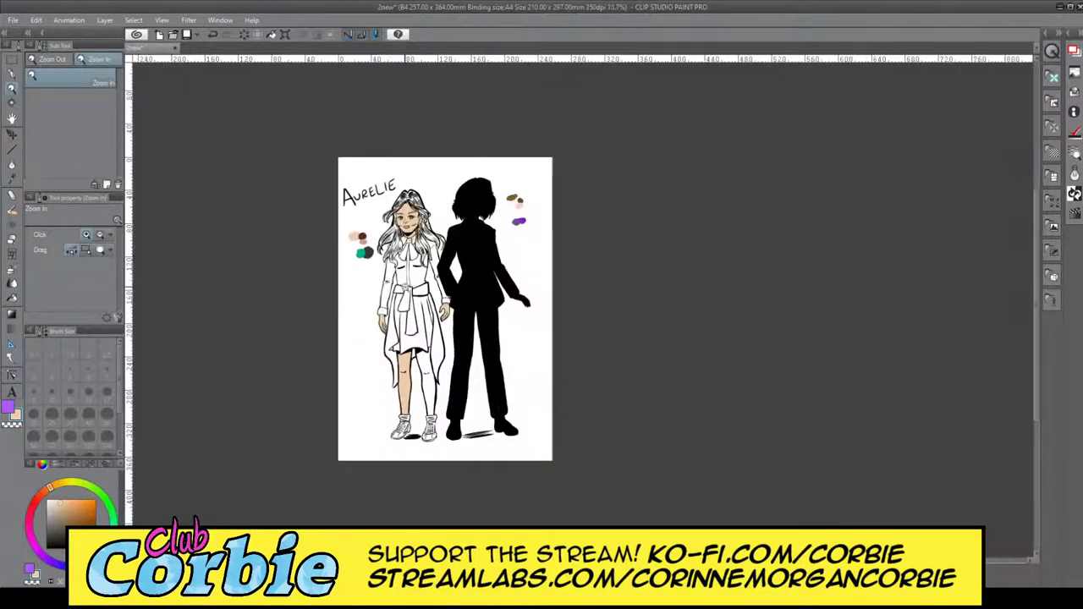
scroll(452, 442, "up", 6)
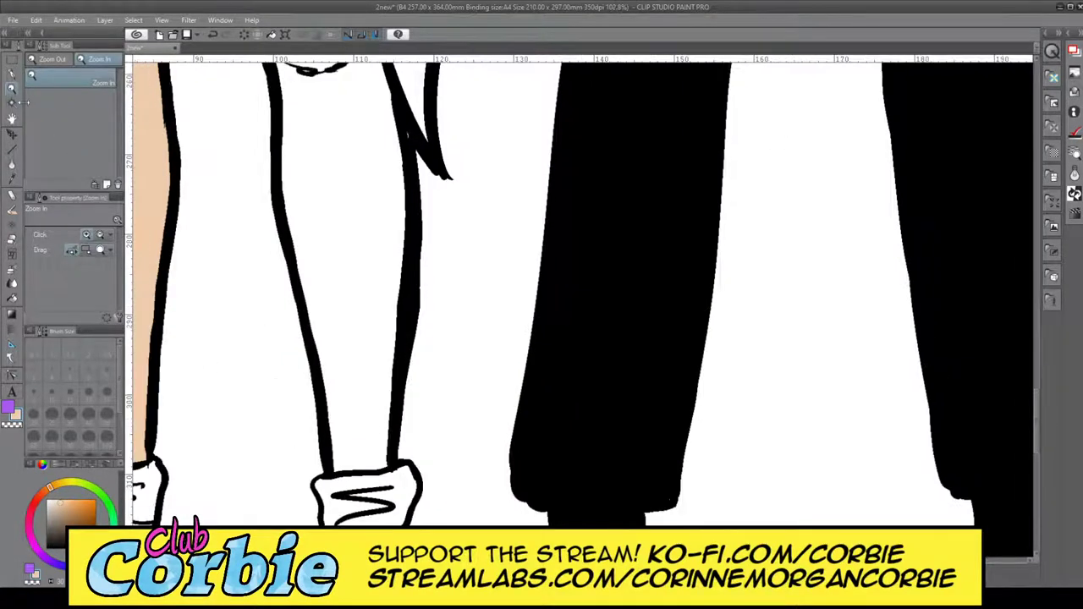
left_click(12, 74)
mouse_move(310, 295)
left_mouse_down()
mouse_move(332, 440)
mouse_move(333, 376)
mouse_move(331, 454)
mouse_move(347, 468)
mouse_move(377, 466)
mouse_move(392, 310)
mouse_move(372, 463)
mouse_move(341, 459)
mouse_move(332, 384)
left_mouse_up()
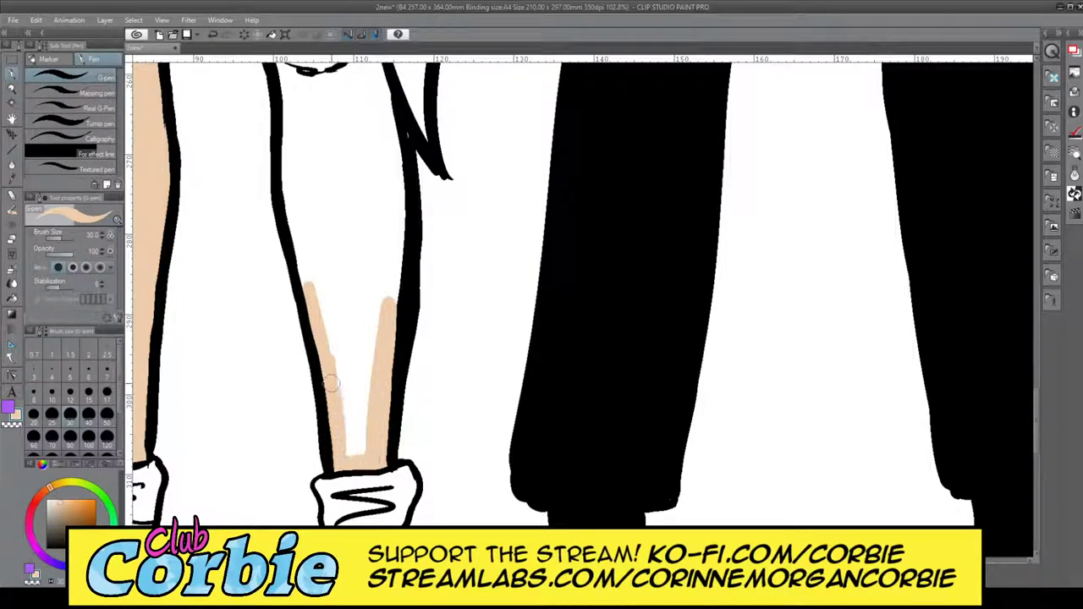
mouse_move(293, 221)
left_mouse_down()
mouse_move(307, 293)
mouse_move(297, 195)
mouse_move(302, 239)
mouse_move(289, 204)
left_mouse_up()
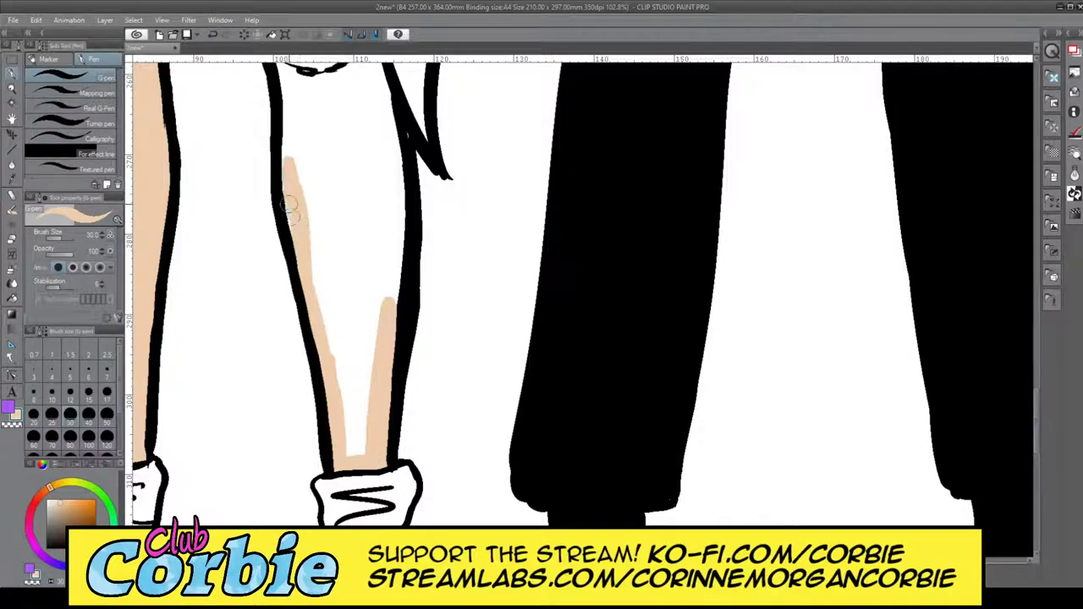
mouse_move(382, 245)
left_mouse_down()
mouse_move(390, 320)
mouse_move(397, 148)
mouse_move(397, 197)
mouse_move(384, 114)
mouse_move(396, 159)
left_mouse_up()
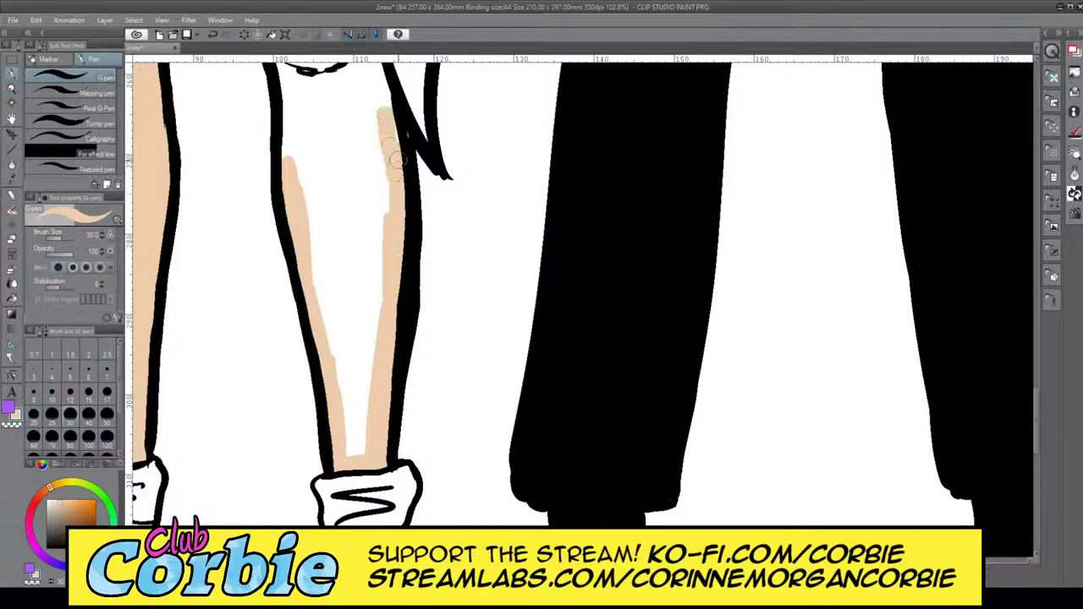
- Continue the skin tone along both knee and thigh edges of Aurelie's left leg with the G-pen at size 30
left_click(15, 89)
left_click_drag(390, 285, 420, 280)
scroll(478, 419, "up", 4)
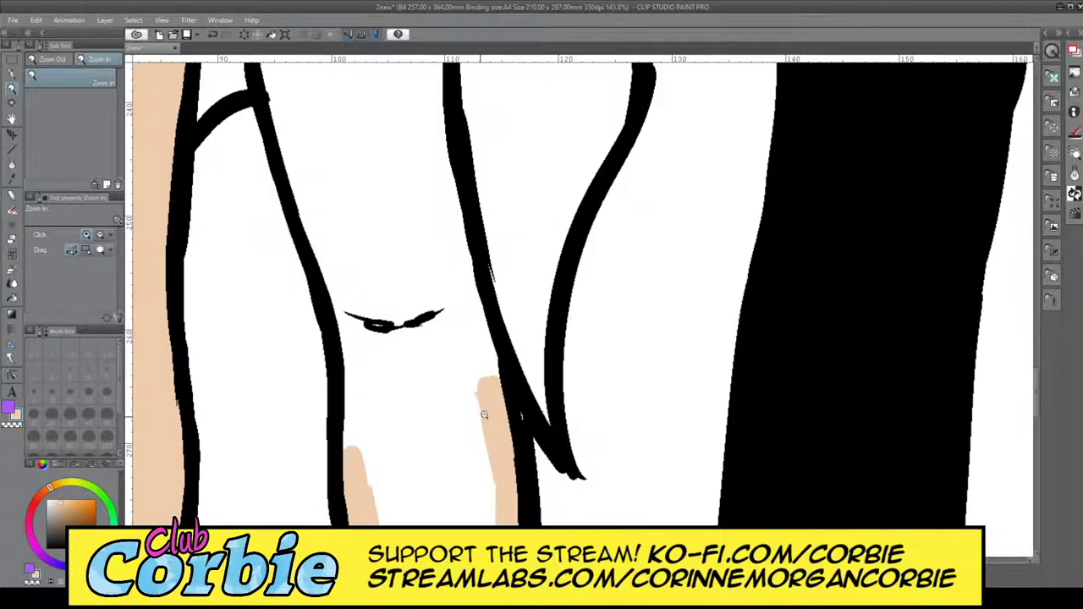
left_click(12, 75)
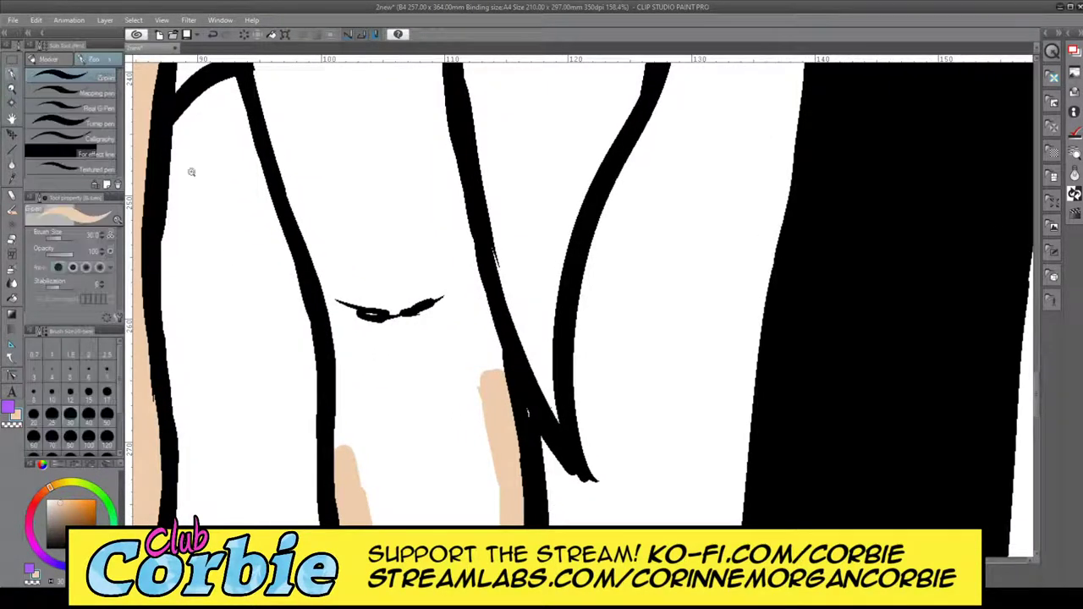
left_click_drag(350, 489, 331, 330)
left_click_drag(340, 443, 339, 297)
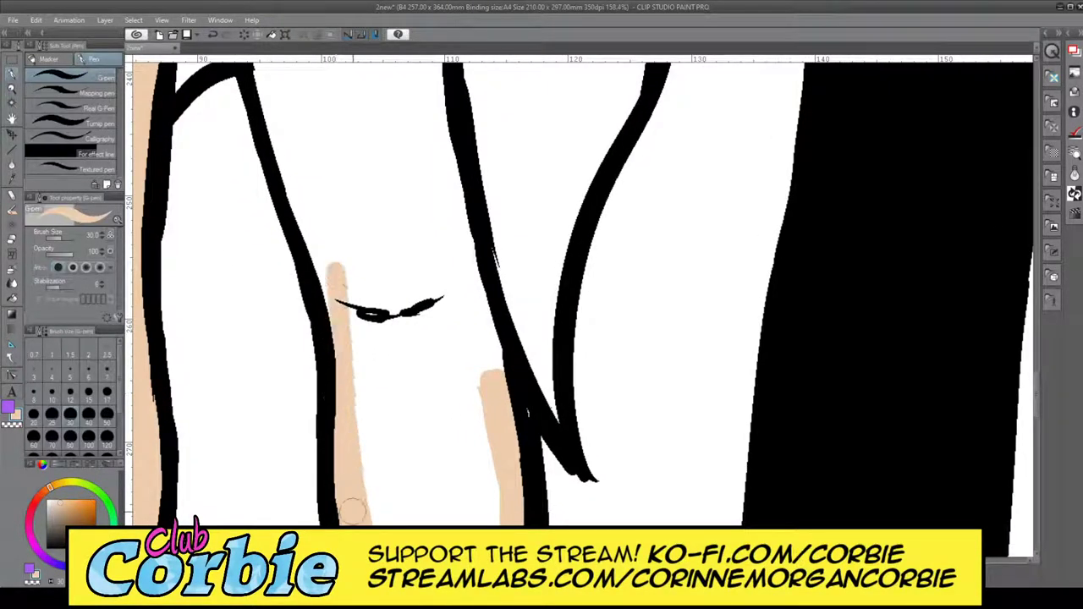
mouse_move(351, 507)
left_mouse_down()
mouse_move(322, 233)
mouse_move(331, 322)
mouse_move(297, 199)
mouse_move(316, 227)
mouse_move(273, 91)
left_mouse_up()
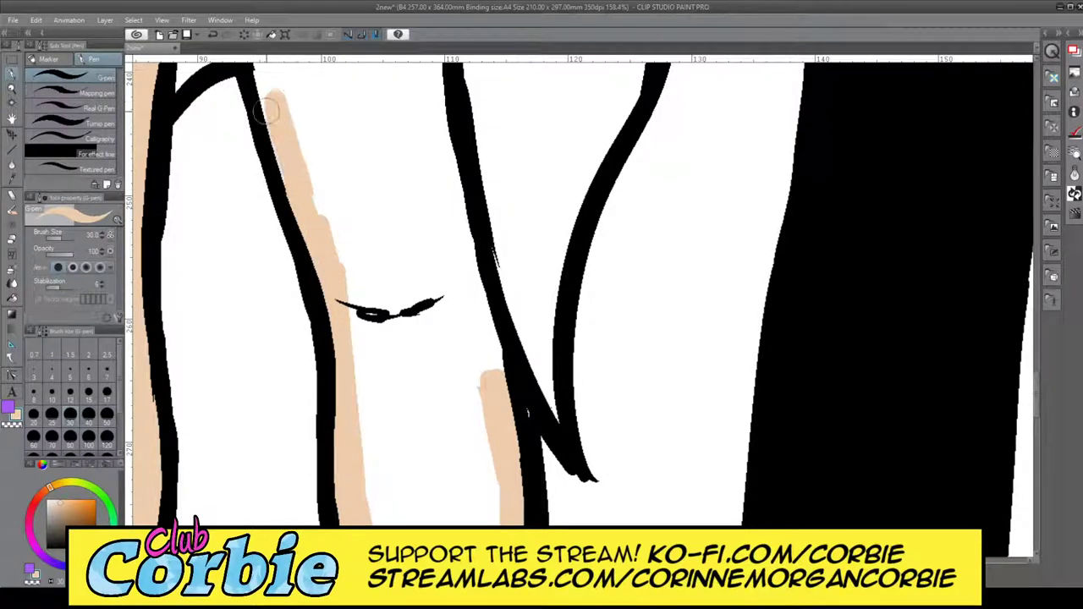
mouse_move(442, 169)
left_mouse_down()
mouse_move(485, 347)
mouse_move(488, 435)
mouse_move(428, 72)
left_mouse_up()
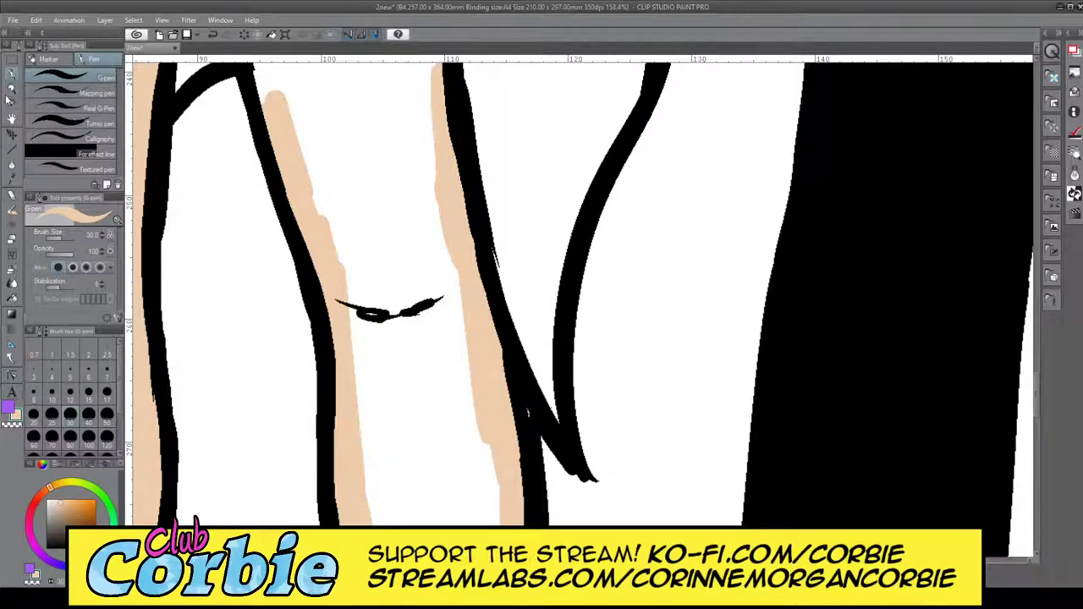
- Paint the skin tone along the top of Aurelie's left thigh beneath the skirt hem, and erase the spill above the line
left_click(11, 90)
left_click_drag(342, 298, 286, 290)
mouse_move(328, 185)
left_mouse_down()
mouse_move(384, 179)
mouse_move(319, 289)
left_mouse_up()
key("p")
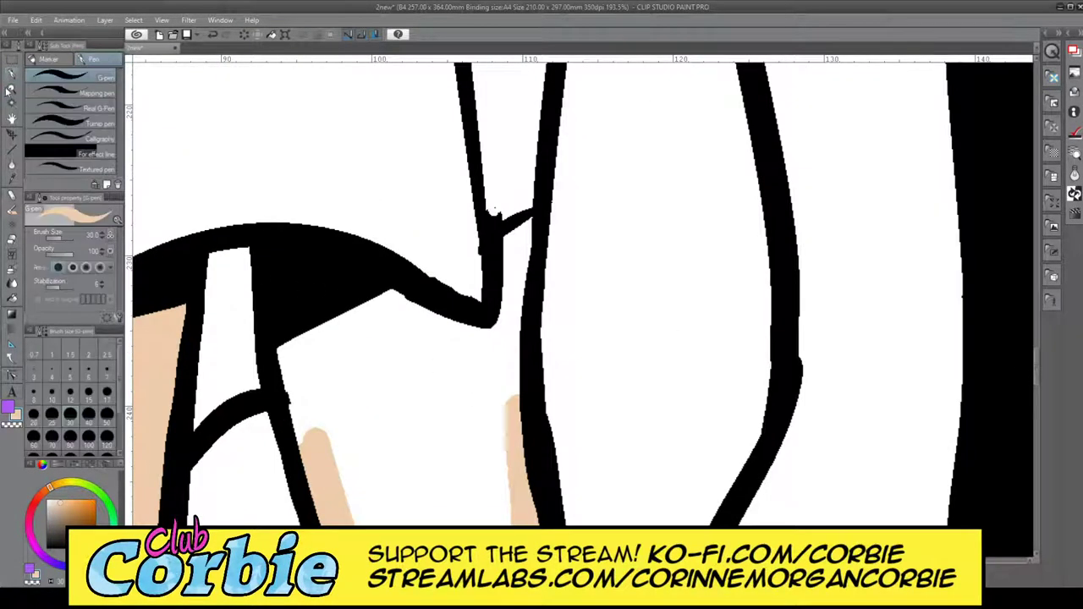
left_click_drag(294, 338, 302, 445)
mouse_move(277, 286)
left_mouse_down()
mouse_move(290, 380)
mouse_move(289, 334)
mouse_move(406, 292)
mouse_move(381, 295)
mouse_move(459, 327)
mouse_move(507, 321)
mouse_move(521, 221)
mouse_move(508, 262)
left_mouse_up()
left_click(12, 248)
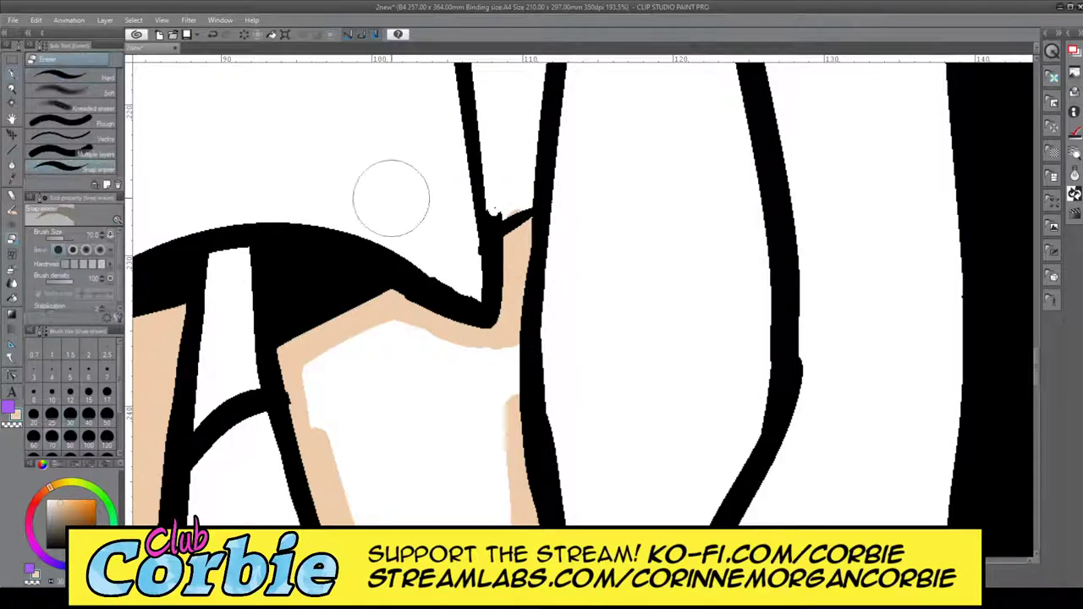
- Try to fill the inside of Aurelie's left leg with the skin tone, and undo the fill
left_click(13, 88)
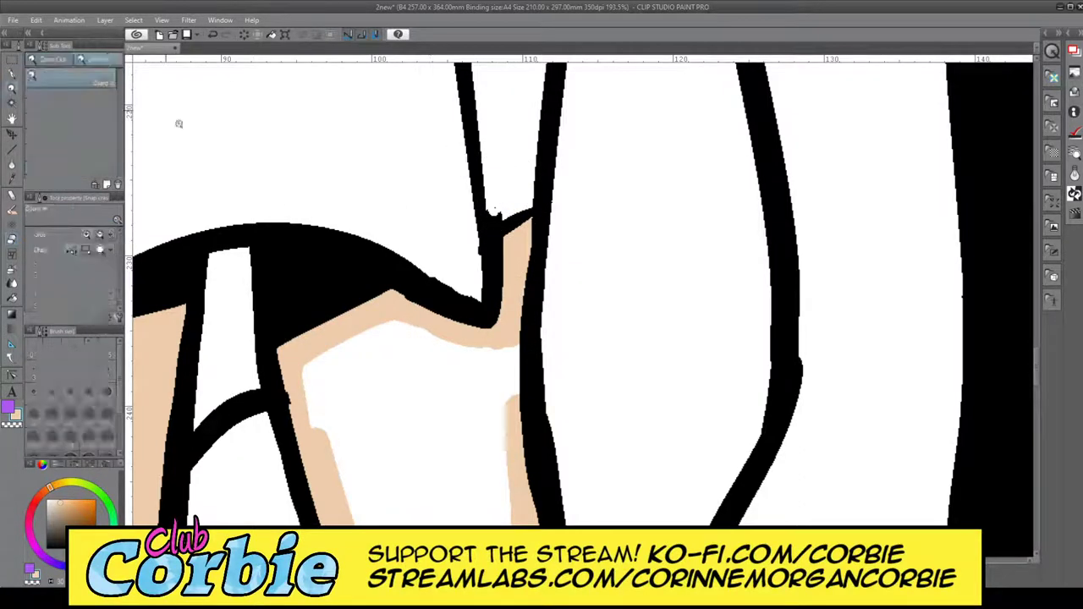
left_click_drag(314, 319, 182, 339)
scroll(403, 396, "up", 8)
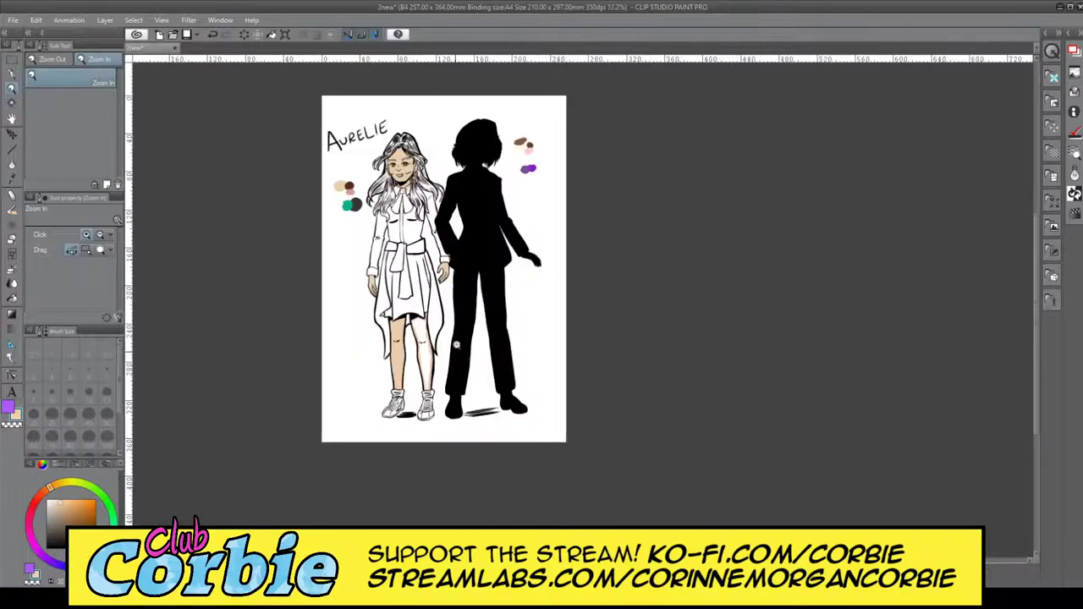
scroll(403, 396, "up", 4)
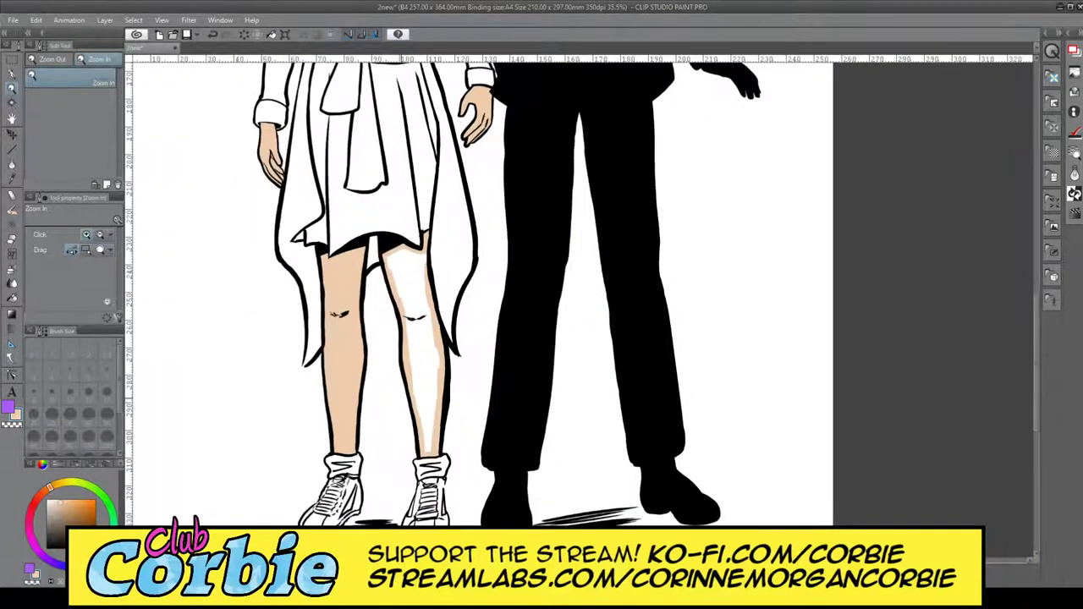
left_click(14, 300)
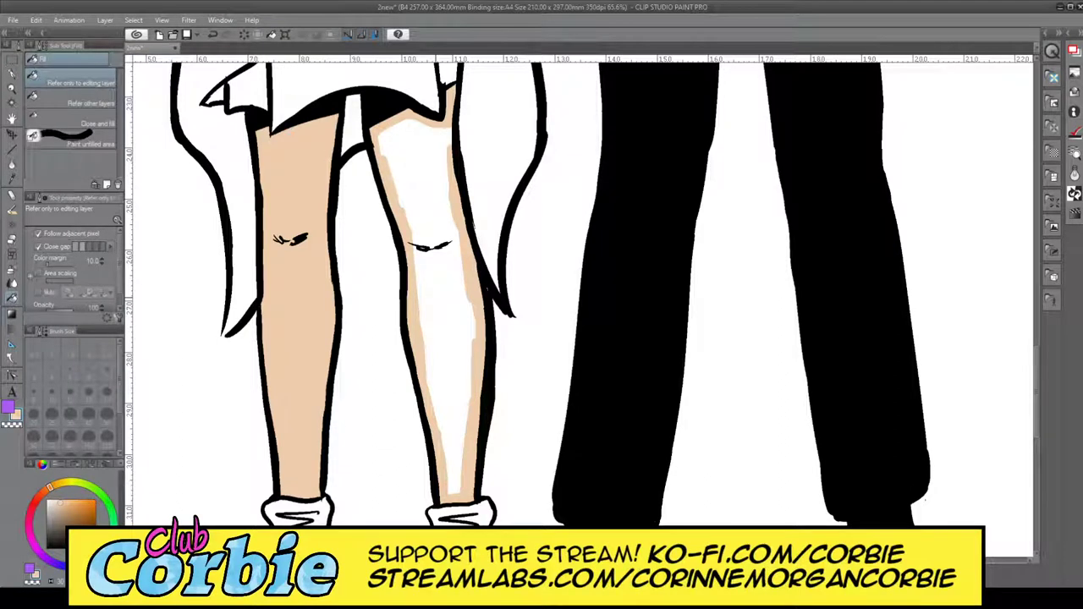
left_click(441, 308)
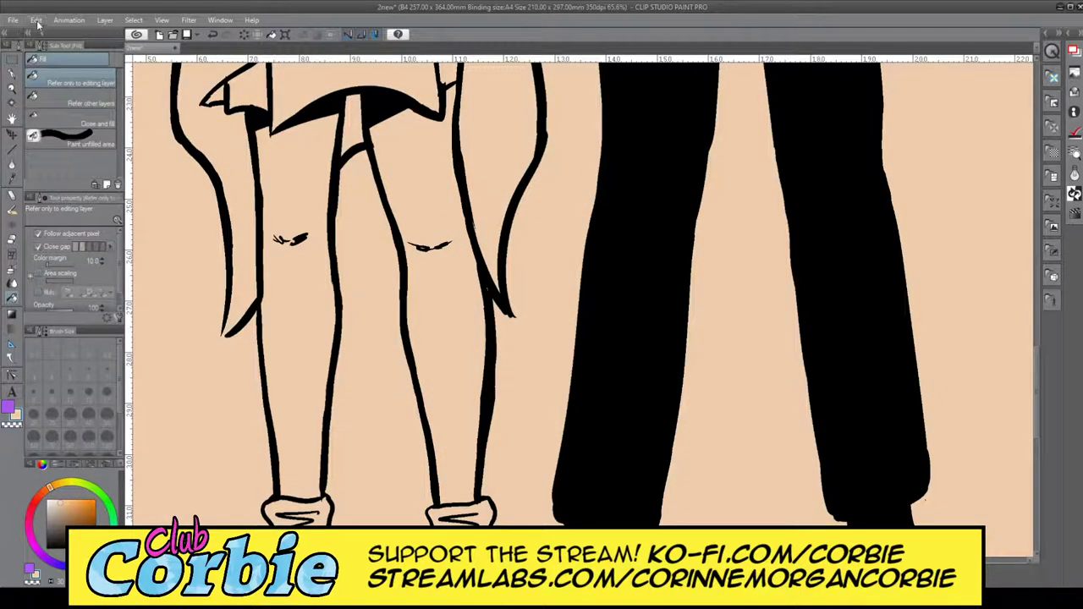
key("ctrl+z")
- Close the gap in the skin tone on the outer edge of Aurelie's left thigh below the hem, and fill the leg
left_click(12, 87)
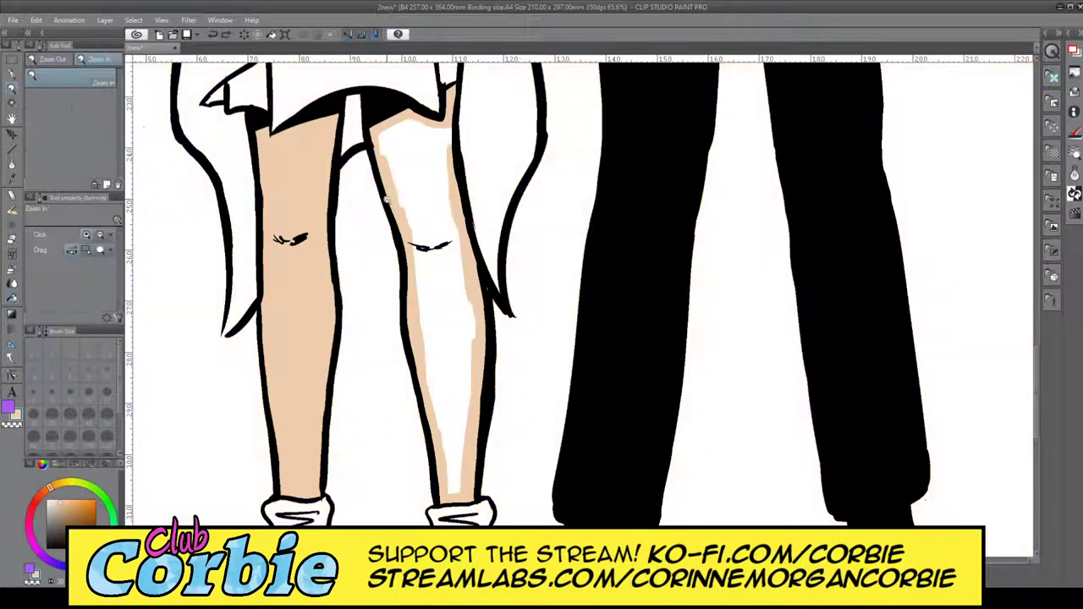
left_click_drag(461, 113, 518, 120)
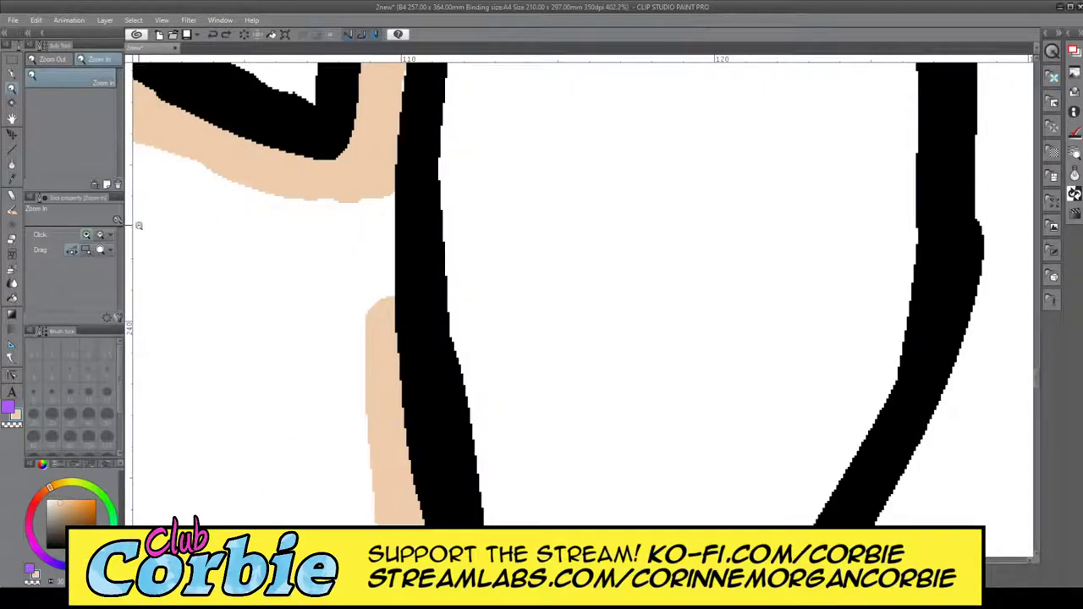
key("p")
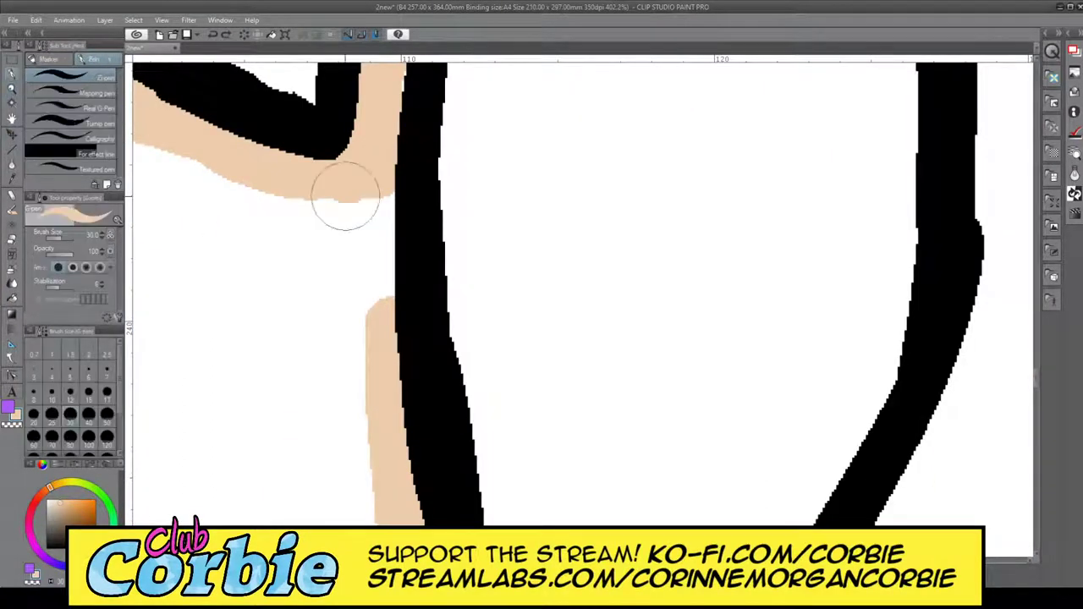
left_click_drag(346, 194, 367, 302)
left_click(13, 88)
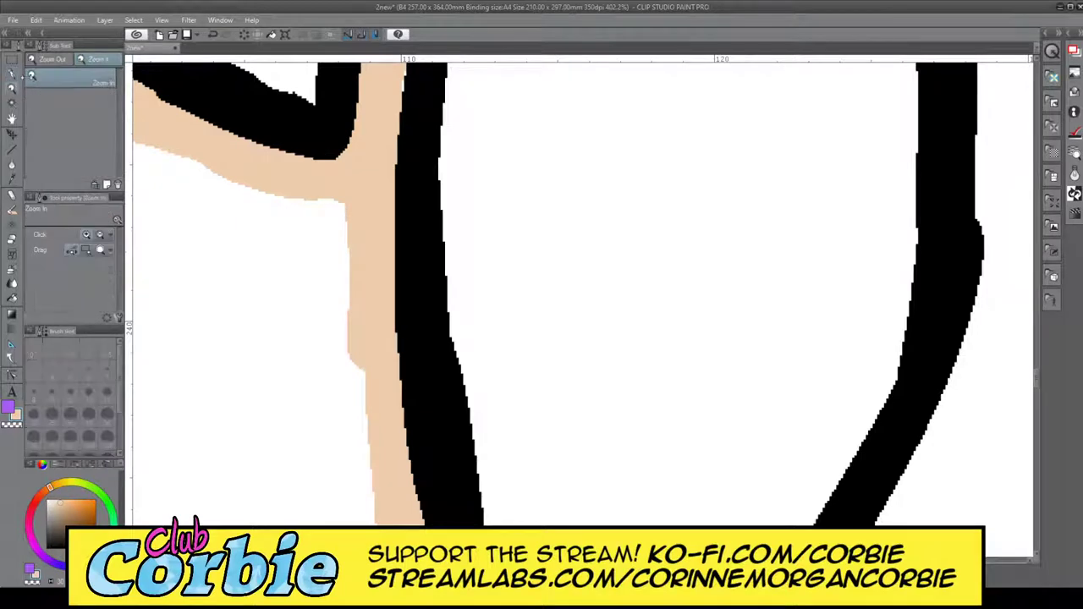
left_click_drag(436, 267, 229, 287)
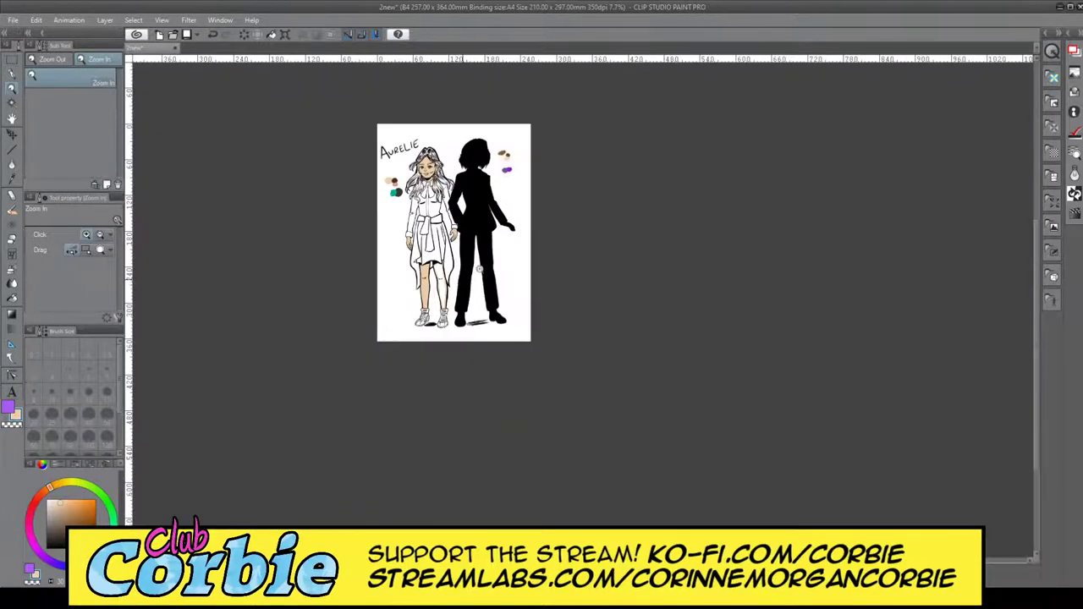
left_click_drag(465, 276, 546, 278)
scroll(378, 303, "up", 5)
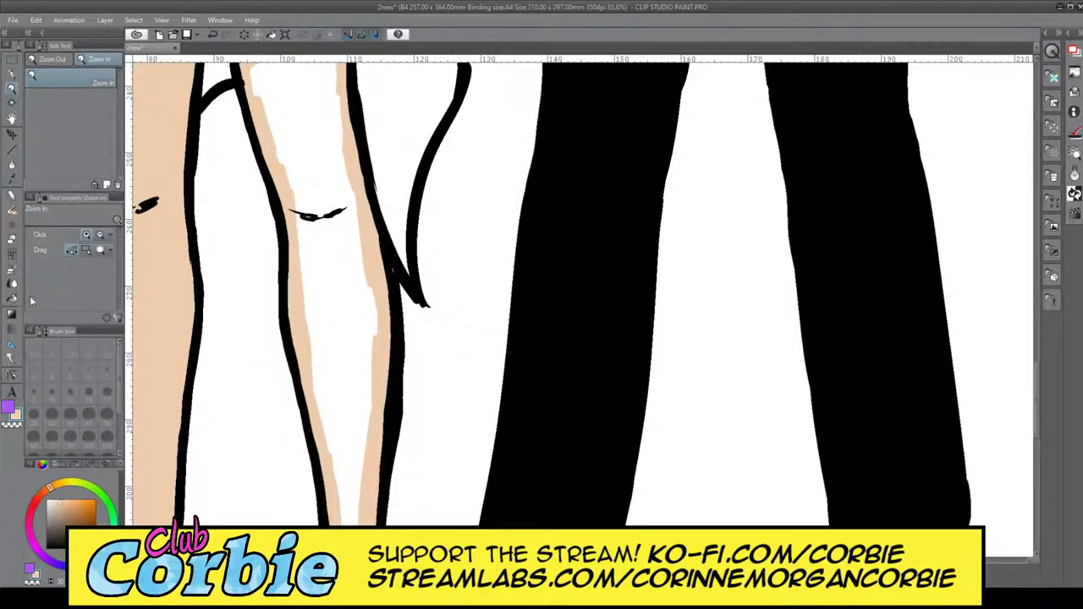
left_click(13, 300)
left_click(313, 262)
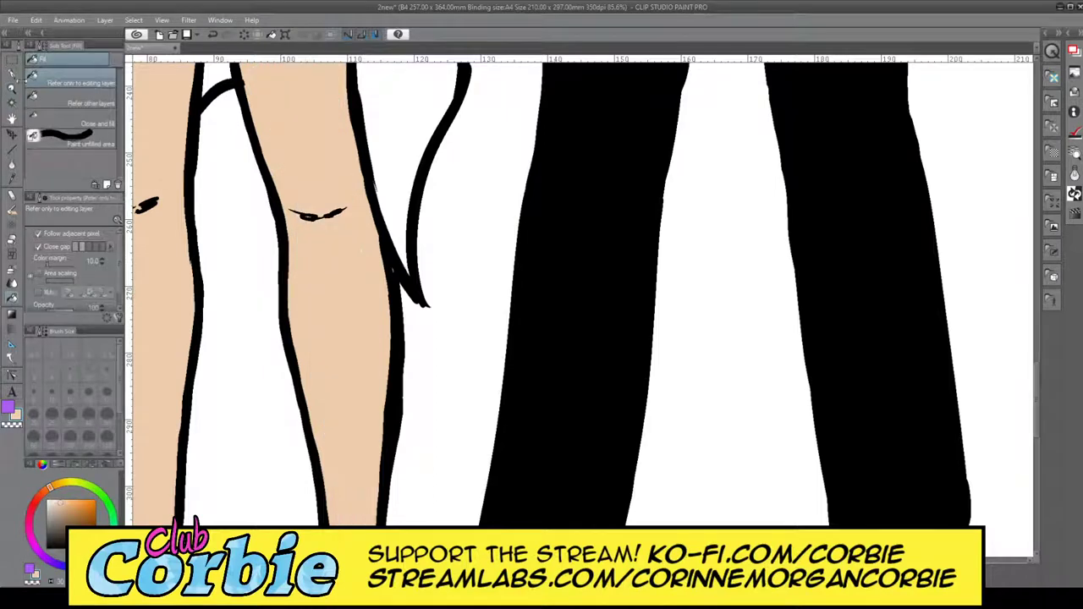
- Examine the skin colouring on Aurelie's face, neck, hands and legs across the whole figure
left_click(12, 88)
scroll(399, 294, "down", 10)
scroll(404, 196, "up", 4)
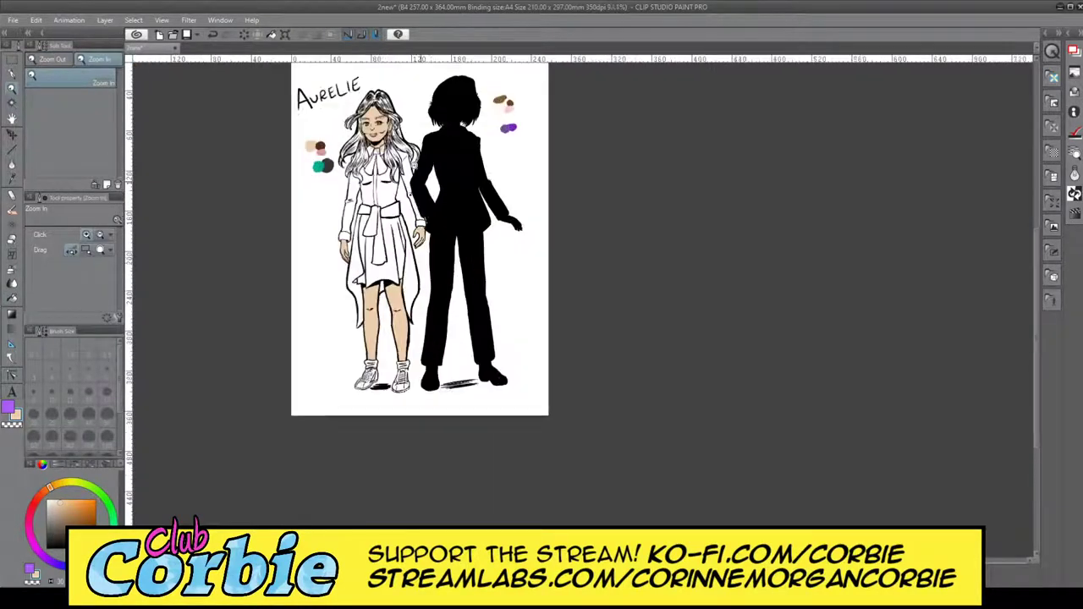
scroll(407, 144, "up", 3)
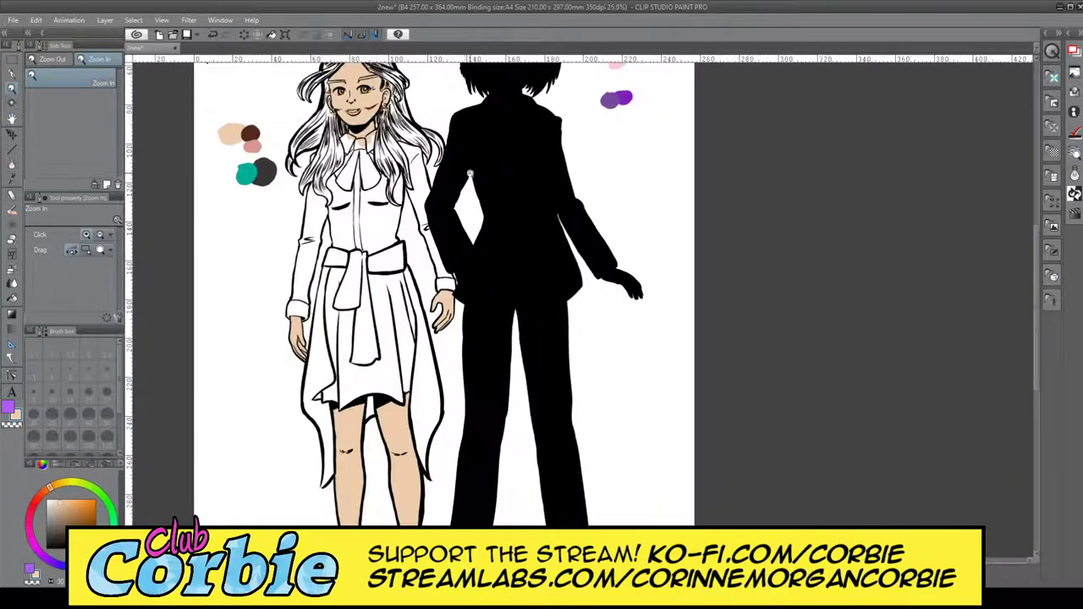
left_click_drag(361, 102, 354, 144)
scroll(344, 110, "up", 4)
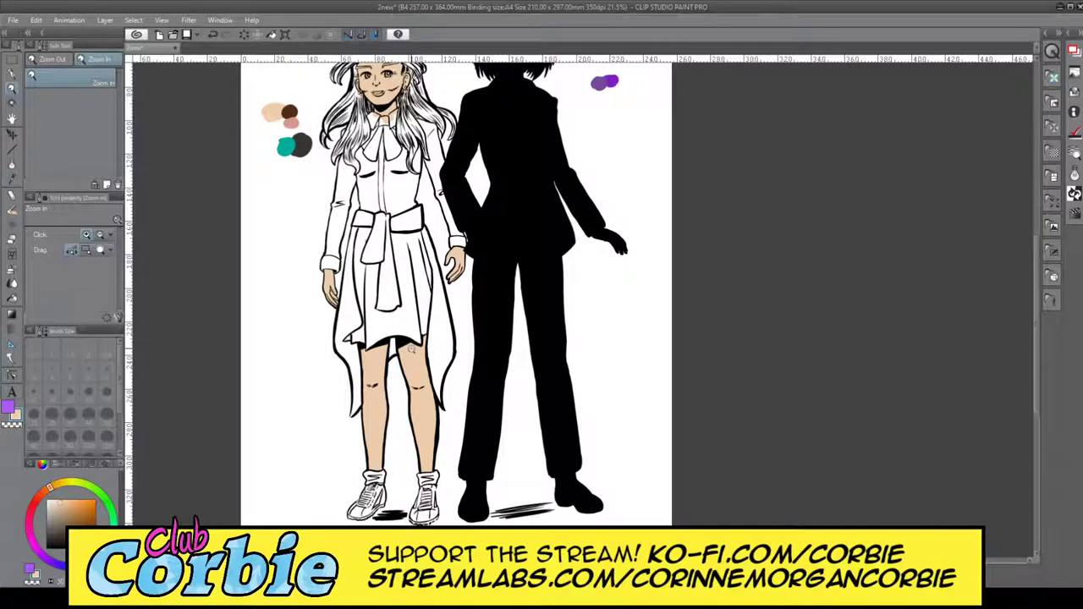
scroll(415, 355, "down", 2)
scroll(399, 186, "up", 1)
scroll(394, 186, "up", 2)
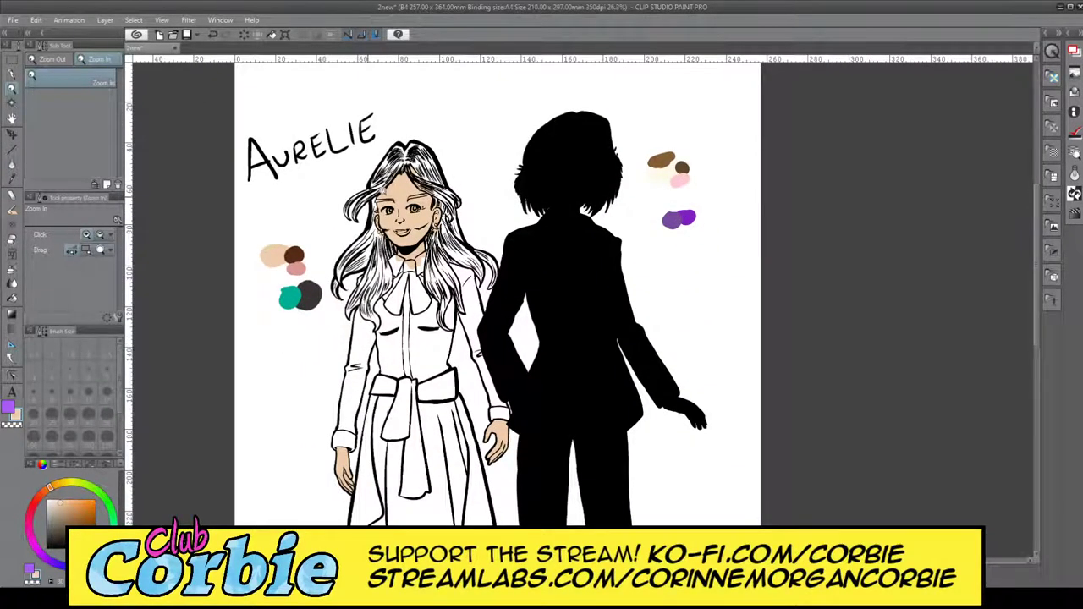
scroll(363, 191, "up", 2)
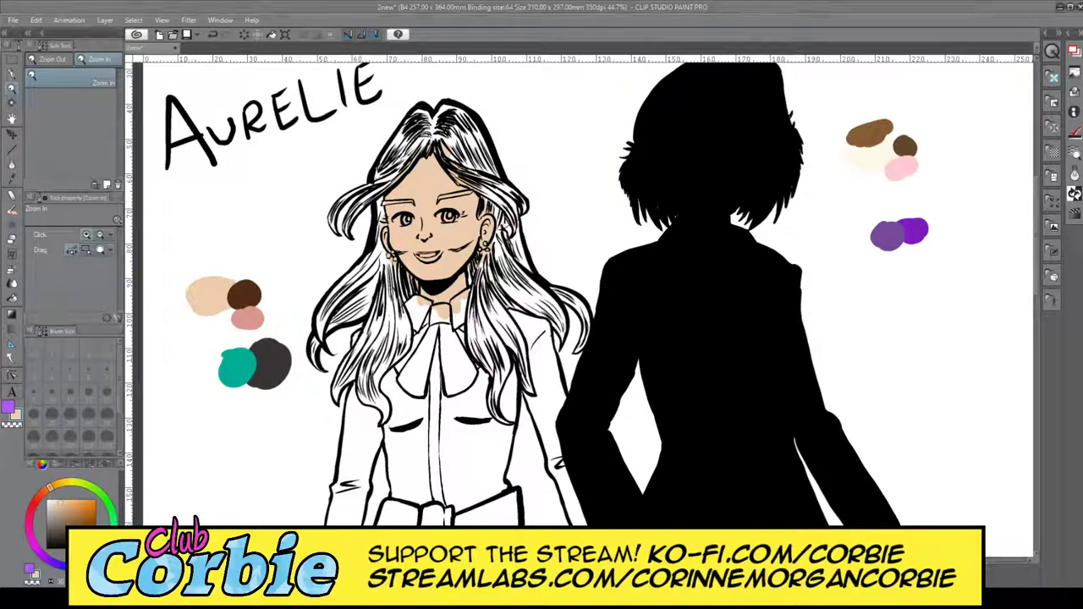
scroll(374, 334, "down", 1)
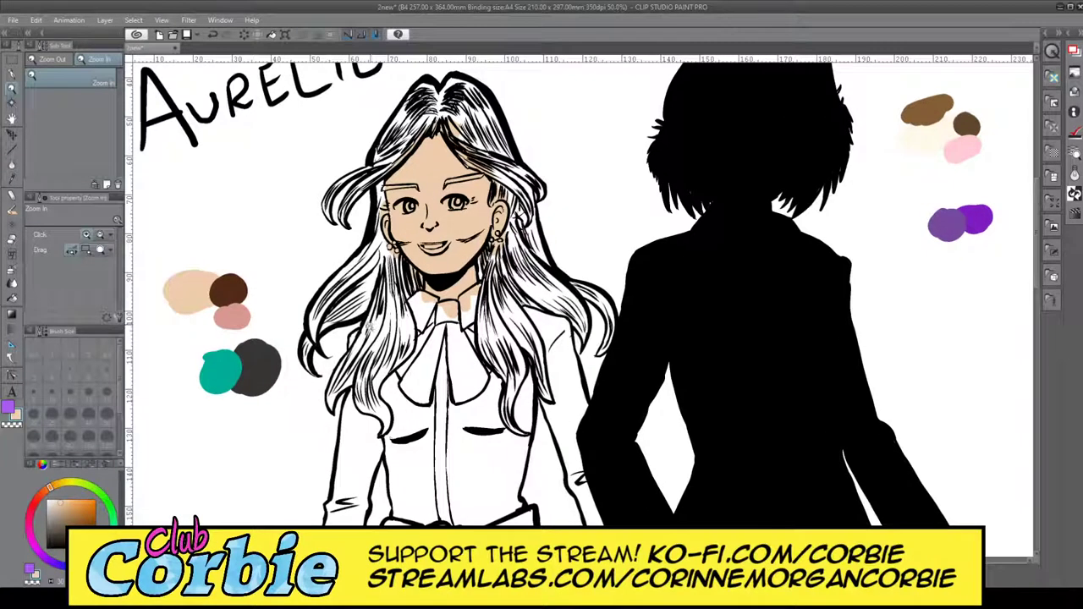
scroll(373, 334, "down", 3)
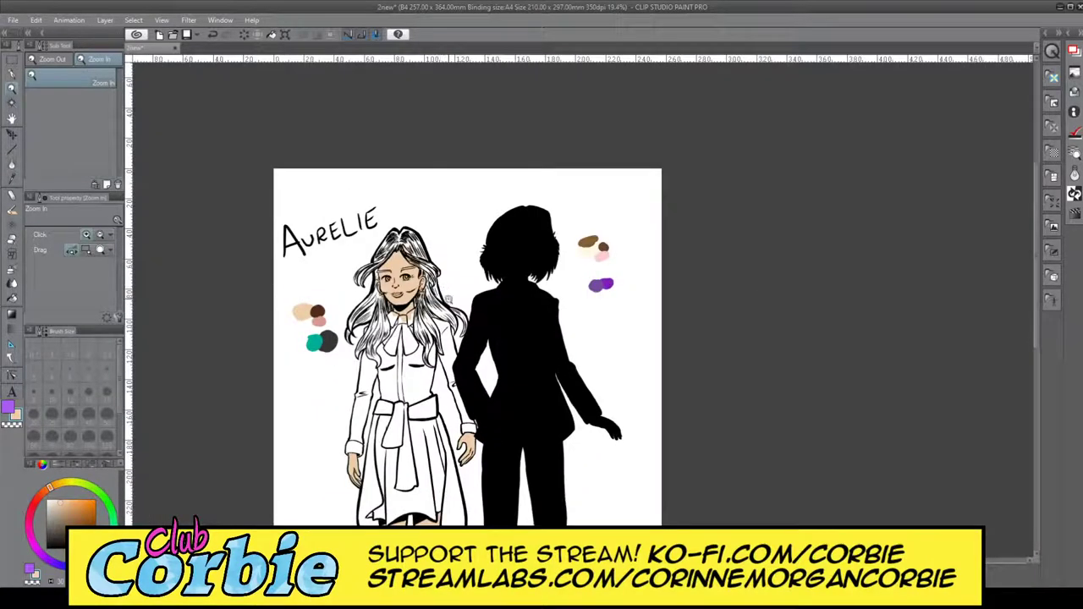
- Pick the dark grey from Aurelie's colour swatches as the drawing colour
scroll(407, 280, "up", 2)
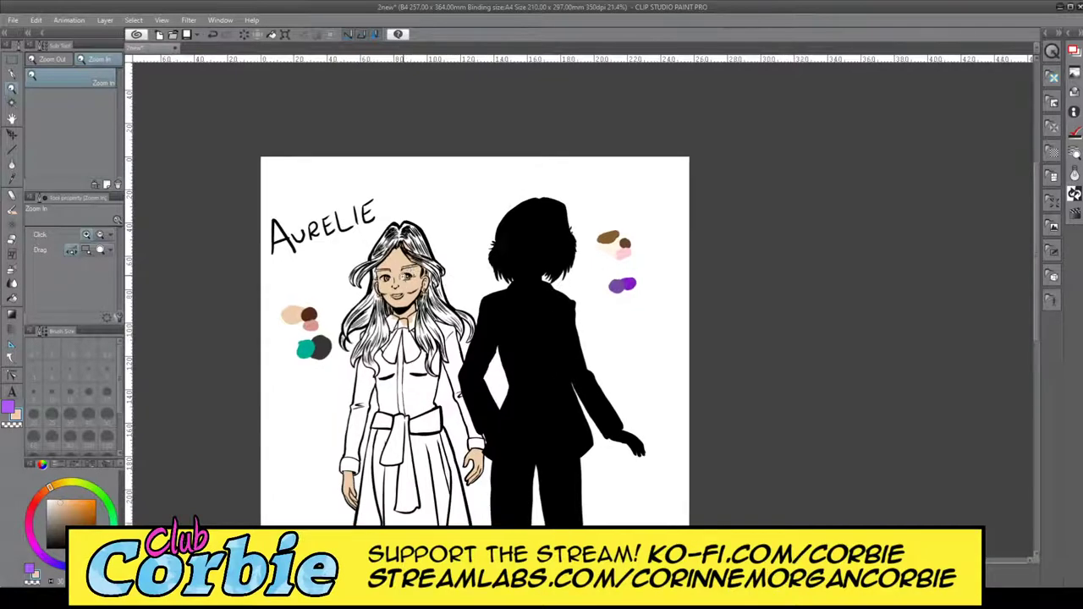
scroll(268, 314, "up", 1)
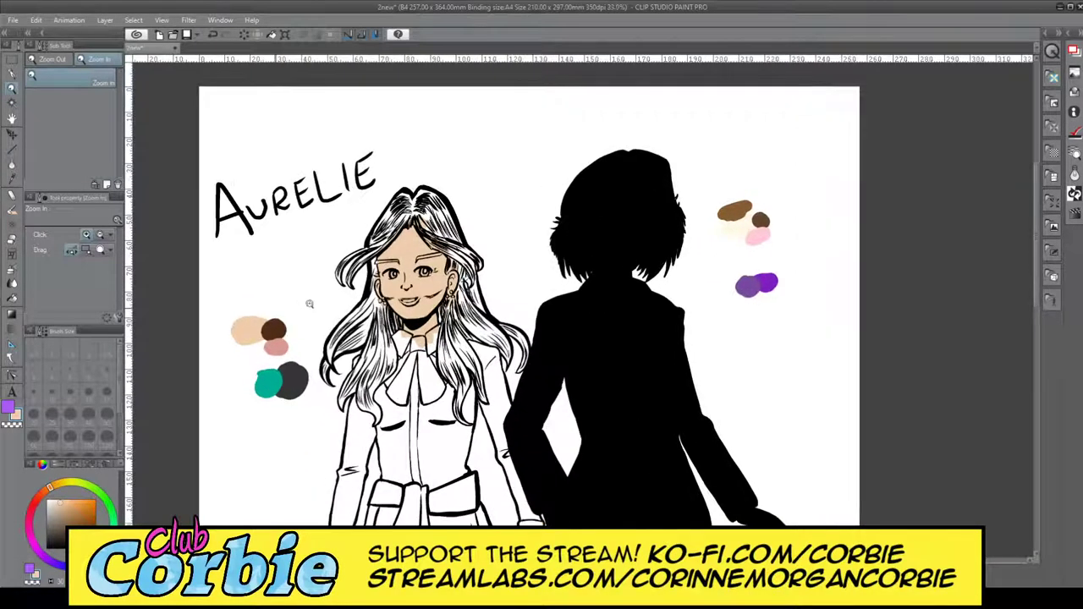
scroll(298, 298, "up", 1)
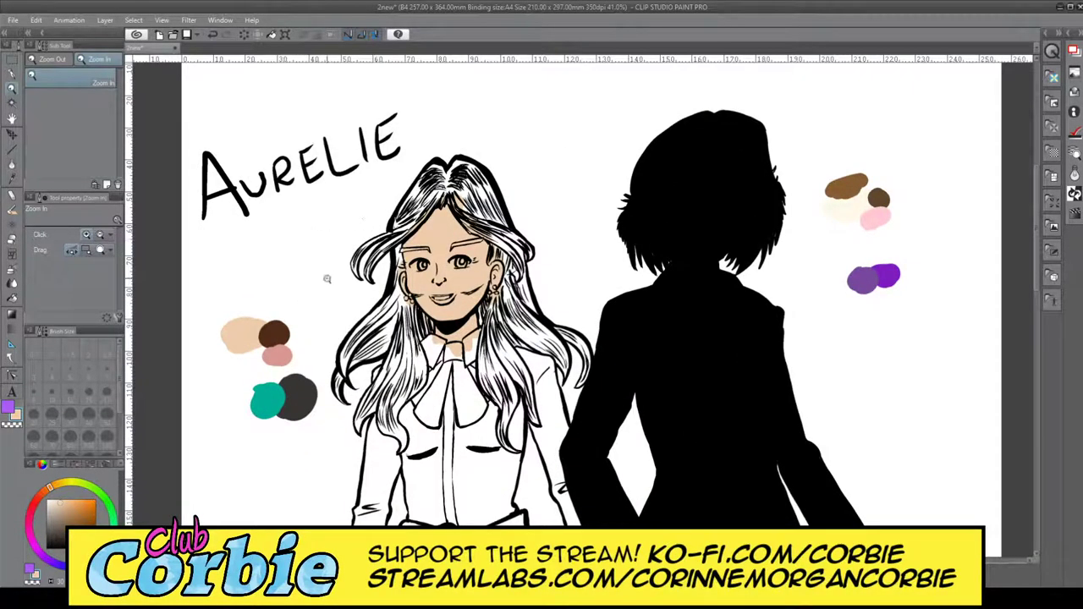
scroll(280, 368, "up", 1)
scroll(300, 426, "up", 1)
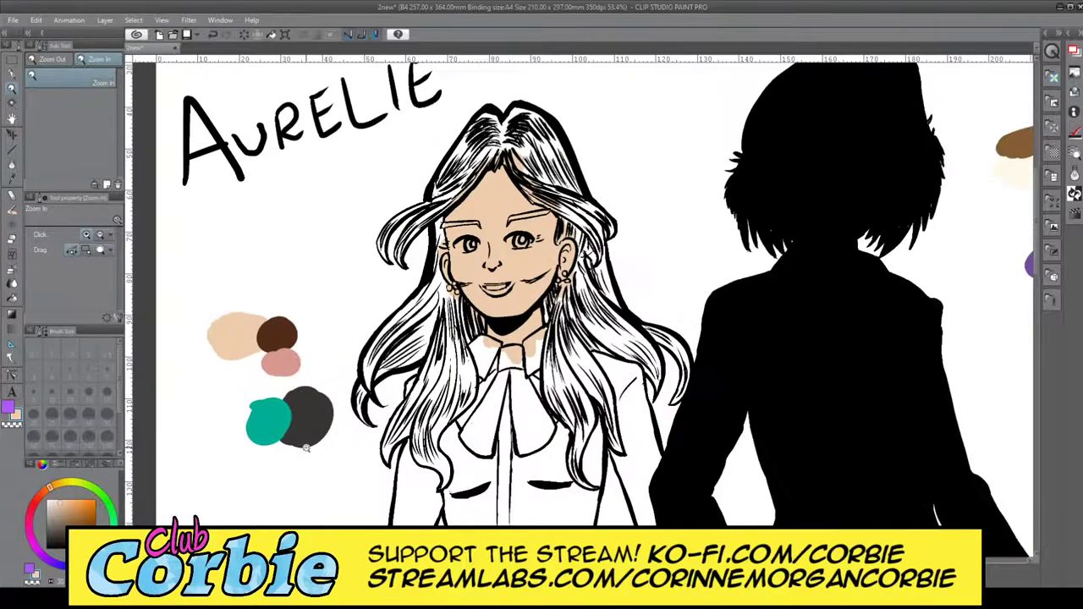
scroll(320, 437, "up", 1)
scroll(328, 474, "up", 1)
scroll(300, 444, "up", 1)
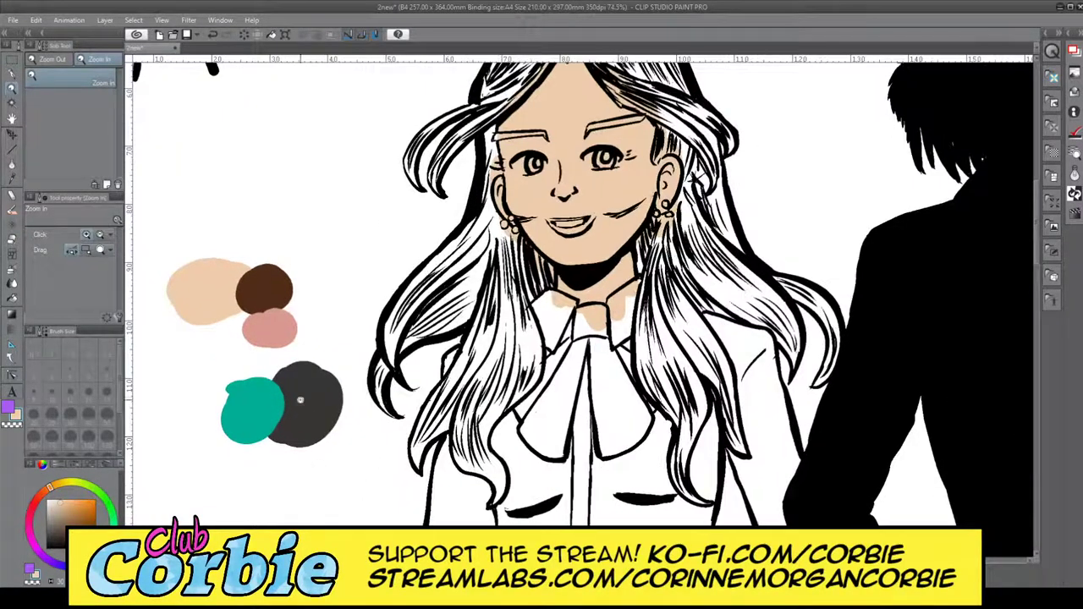
scroll(335, 425, "up", 1)
scroll(232, 340, "up", 1)
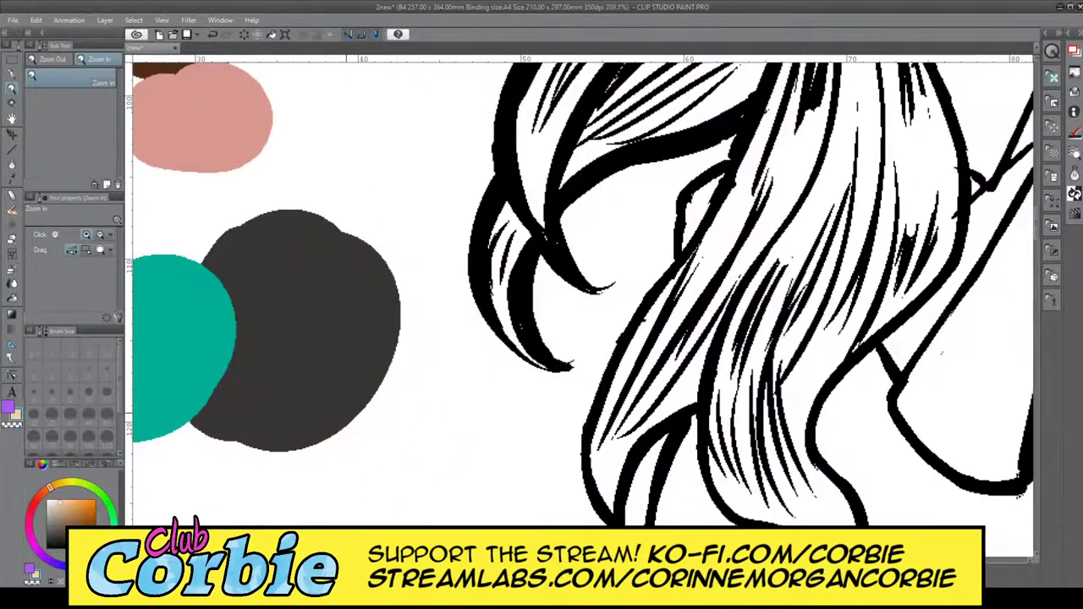
scroll(232, 340, "up", 1)
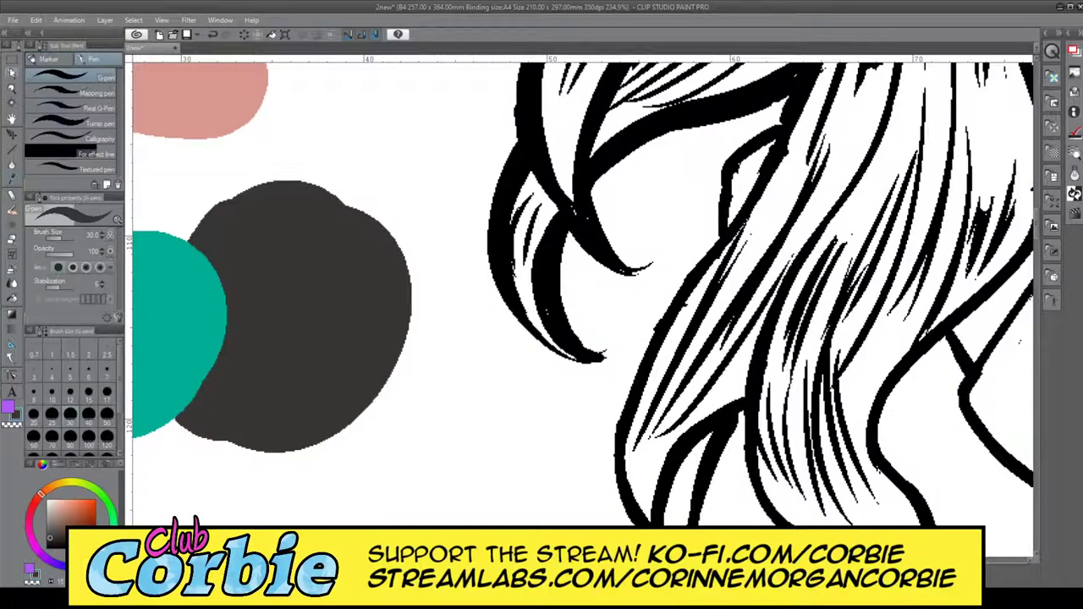
left_click(12, 88)
scroll(224, 276, "down", 10)
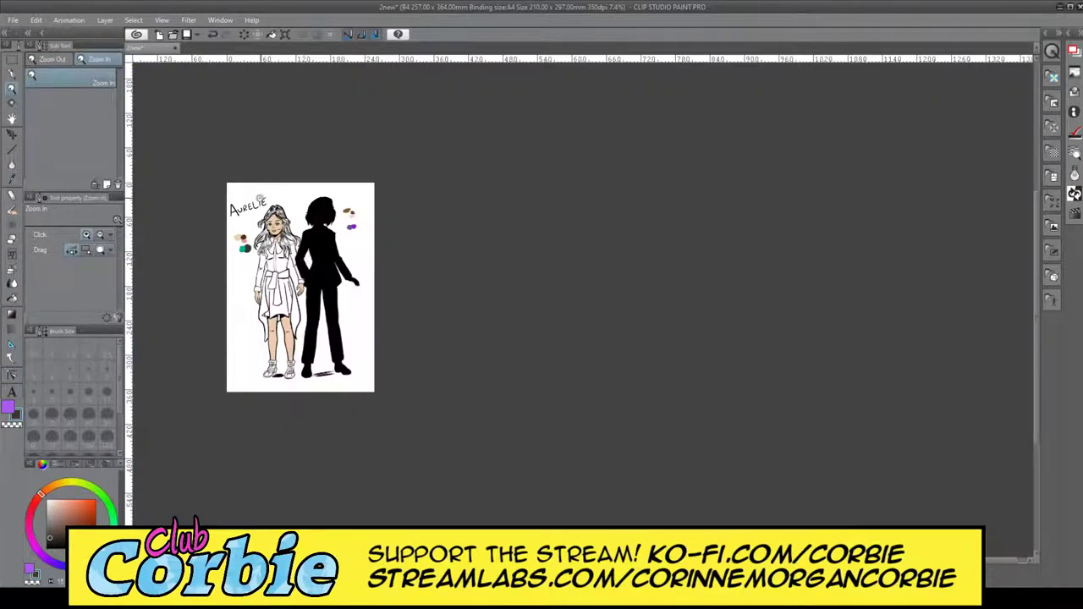
scroll(260, 200, "up", 3)
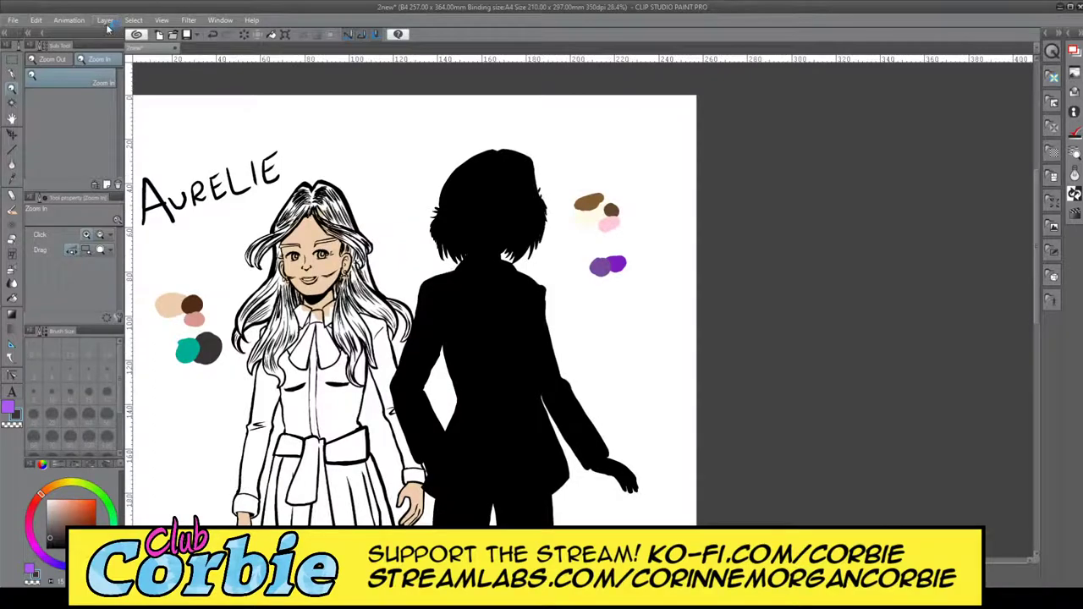
scroll(270, 316, "down", 1)
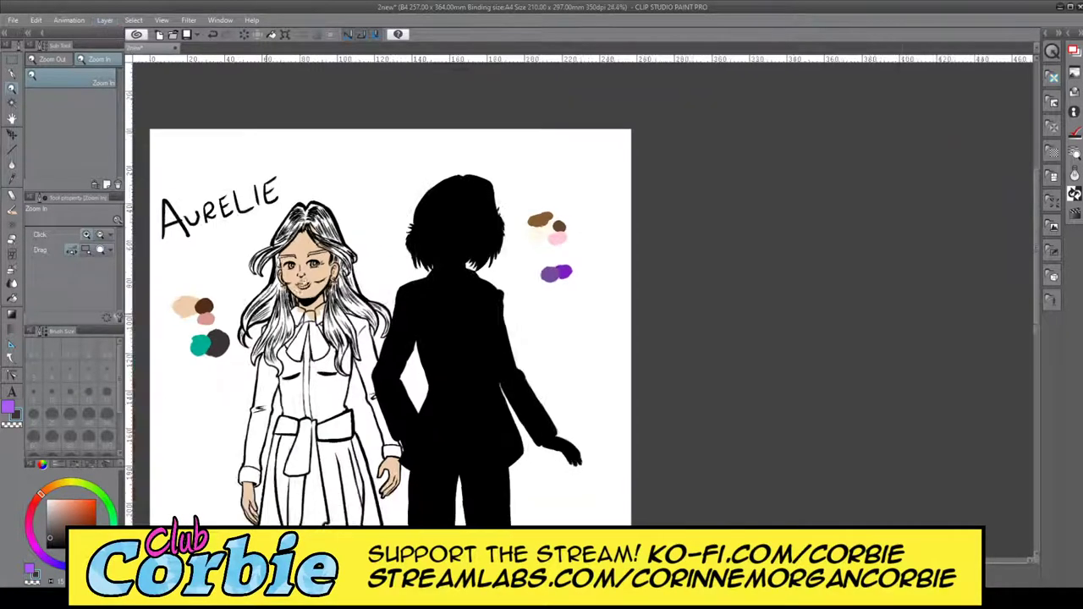
scroll(248, 367, "up", 6)
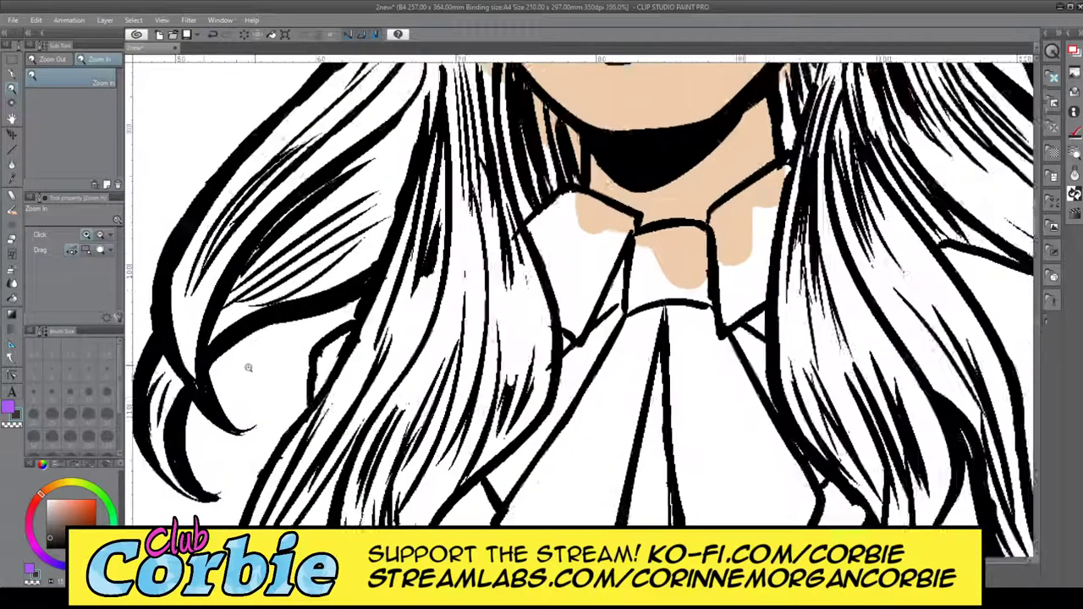
scroll(248, 367, "up", 1)
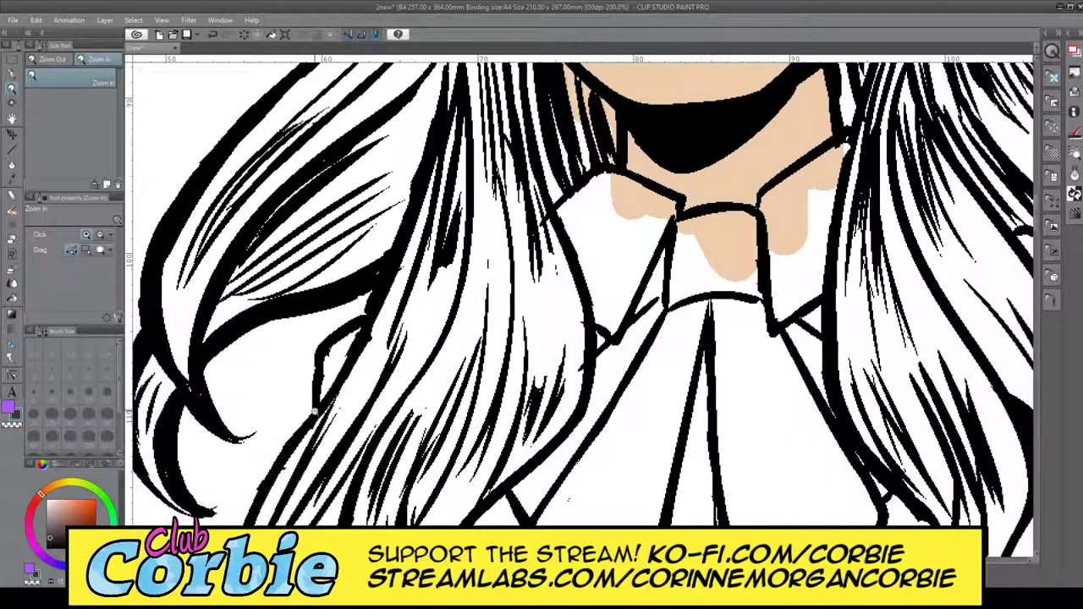
scroll(296, 359, "down", 3)
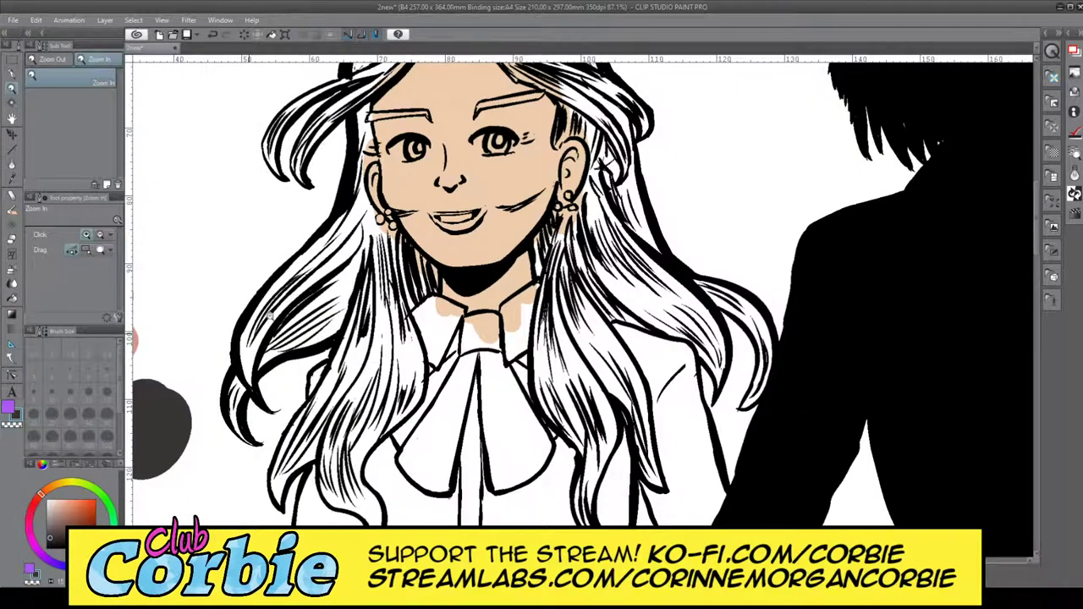
scroll(269, 315, "up", 2)
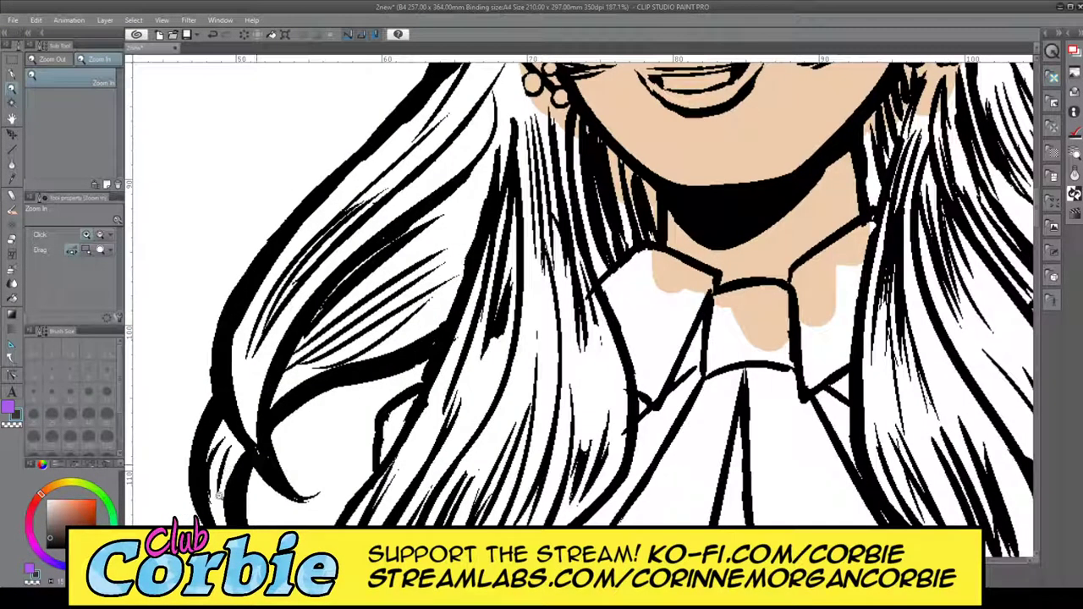
scroll(264, 523, "down", 4)
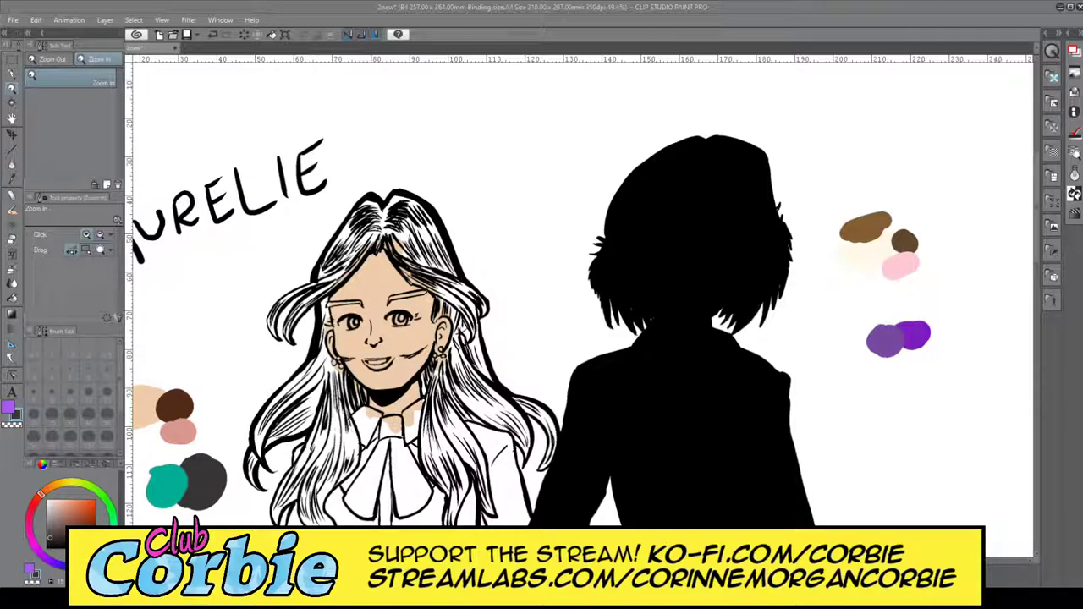
- Paint the crown of Aurelie's hair dark grey with the G-pen, from her right side to just past the parting
left_click(11, 179)
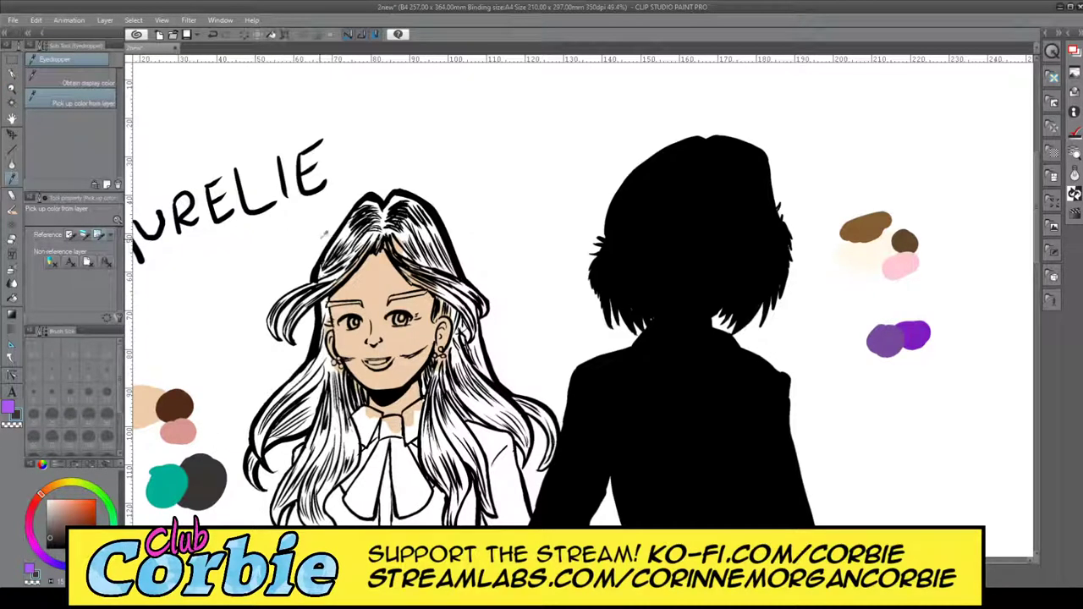
left_click(13, 89)
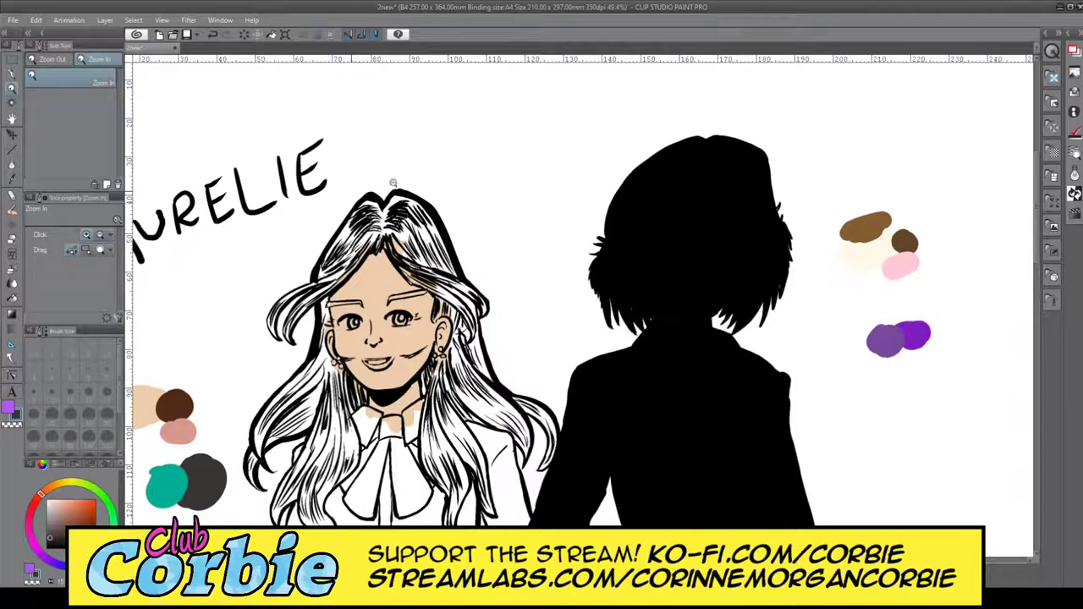
left_click_drag(391, 184, 379, 271)
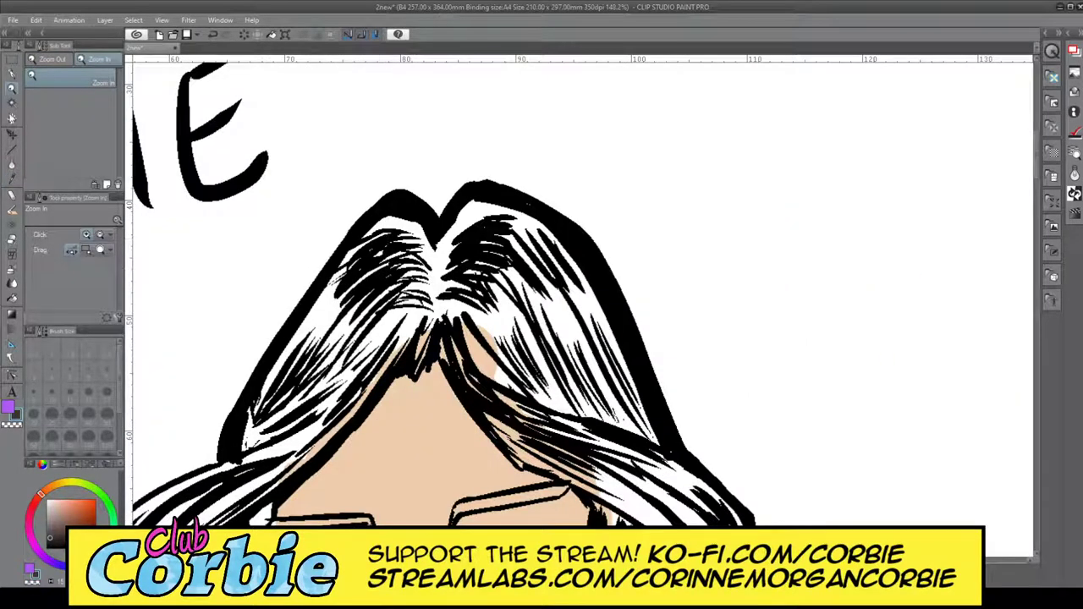
left_click(12, 76)
mouse_move(314, 320)
left_mouse_down()
mouse_move(298, 368)
mouse_move(323, 304)
mouse_move(290, 368)
mouse_move(331, 292)
mouse_move(323, 288)
mouse_move(307, 321)
mouse_move(327, 292)
mouse_move(285, 406)
mouse_move(315, 387)
mouse_move(300, 458)
mouse_move(370, 383)
mouse_move(354, 404)
mouse_move(323, 393)
mouse_move(300, 429)
mouse_move(372, 286)
mouse_move(322, 338)
mouse_move(340, 273)
mouse_move(395, 235)
mouse_move(386, 274)
mouse_move(445, 296)
mouse_move(436, 327)
mouse_move(397, 357)
mouse_move(411, 327)
mouse_move(401, 363)
mouse_move(275, 481)
mouse_move(249, 463)
mouse_move(287, 355)
mouse_move(247, 439)
mouse_move(271, 461)
mouse_move(285, 446)
mouse_move(257, 512)
mouse_move(264, 484)
mouse_move(238, 490)
left_mouse_up()
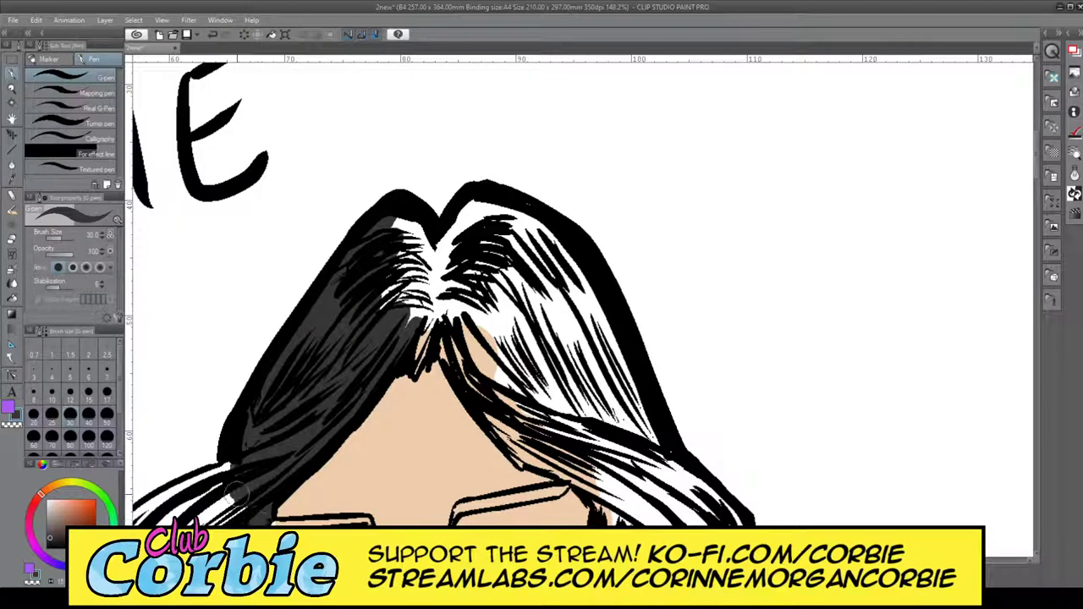
mouse_move(416, 363)
left_mouse_down()
mouse_move(432, 296)
mouse_move(407, 357)
mouse_move(415, 313)
mouse_move(418, 321)
mouse_move(381, 312)
mouse_move(391, 296)
mouse_move(478, 279)
mouse_move(435, 281)
mouse_move(420, 303)
mouse_move(440, 254)
mouse_move(420, 292)
mouse_move(388, 306)
mouse_move(389, 265)
mouse_move(385, 289)
mouse_move(403, 262)
mouse_move(389, 231)
mouse_move(397, 215)
mouse_move(434, 265)
mouse_move(436, 251)
mouse_move(489, 246)
mouse_move(481, 220)
mouse_move(503, 237)
mouse_move(482, 207)
mouse_move(480, 228)
mouse_move(442, 250)
mouse_move(541, 211)
left_mouse_up()
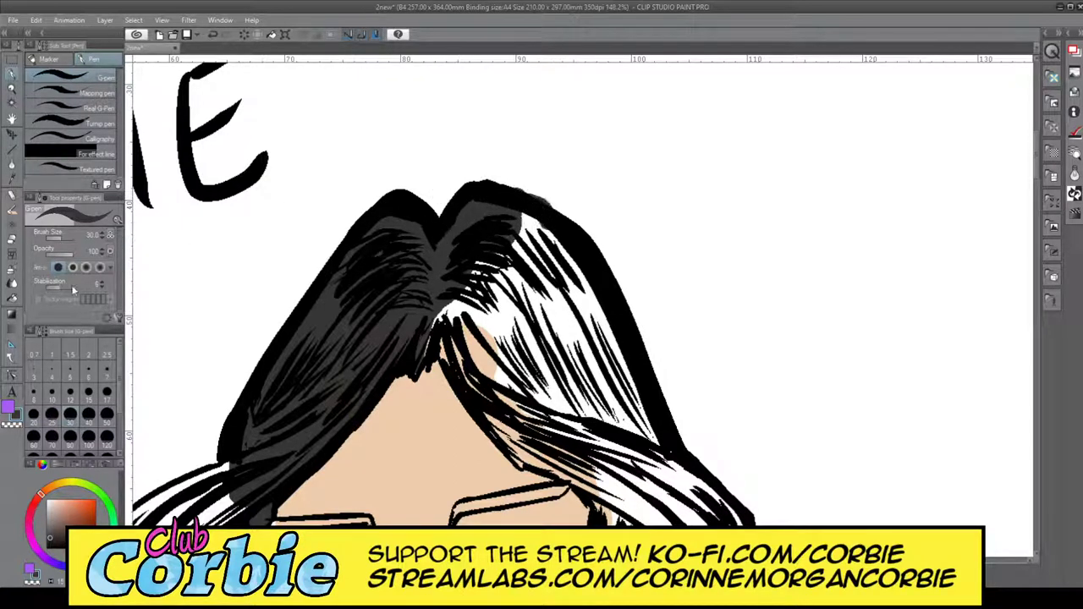
- Erase the dark grey spilling over the hair's top outline, and paint the crown on Aurelie's left side dark grey with the G-pen
left_click(11, 240)
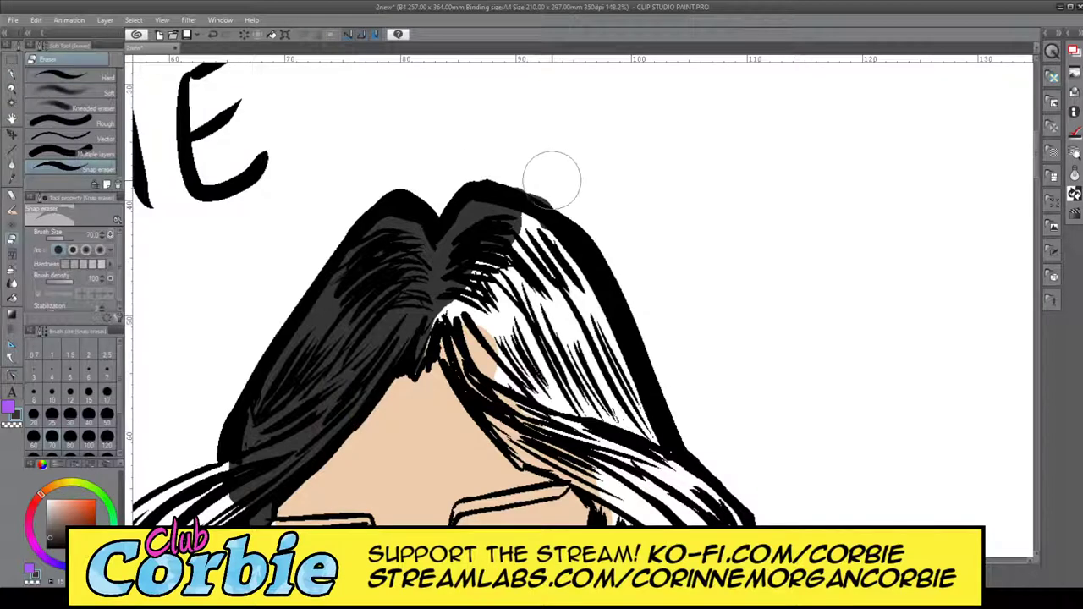
left_click_drag(578, 192, 536, 179)
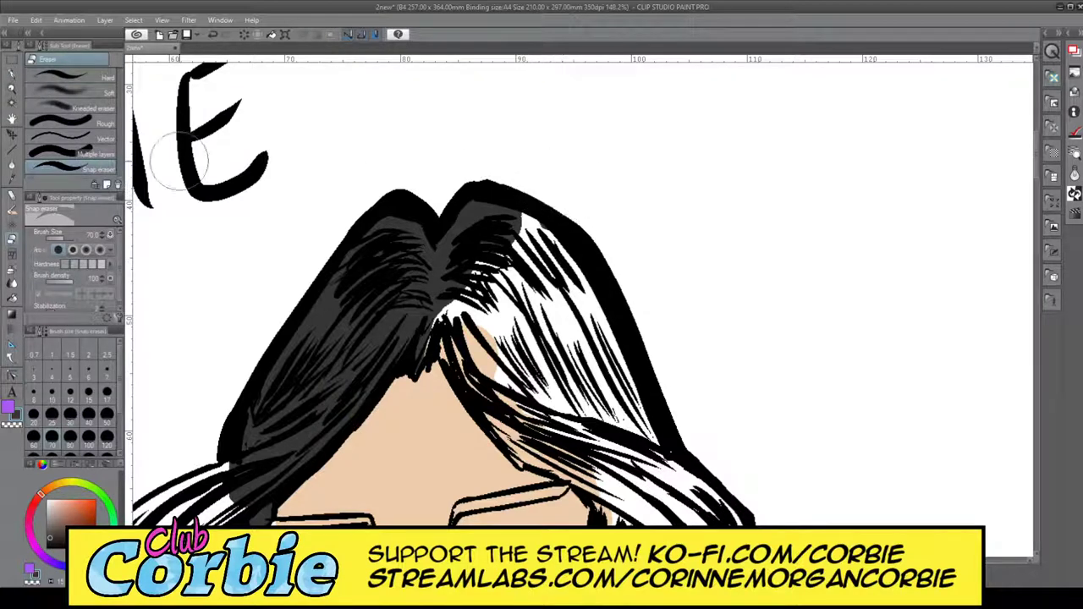
left_click(11, 74)
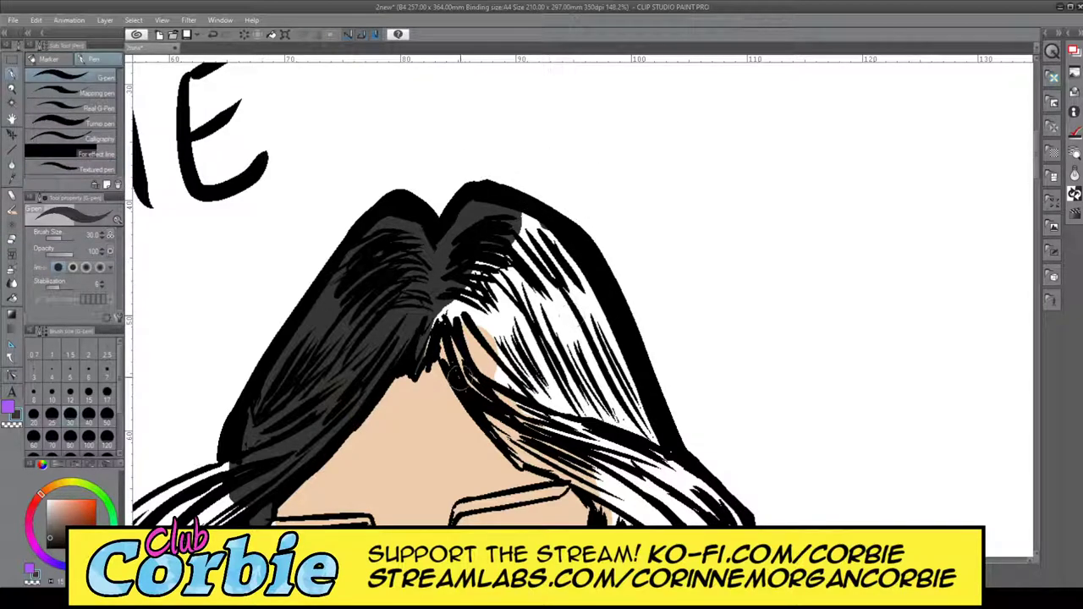
mouse_move(446, 354)
left_mouse_down()
mouse_move(469, 374)
mouse_move(426, 358)
mouse_move(494, 395)
mouse_move(464, 350)
mouse_move(499, 380)
mouse_move(495, 287)
mouse_move(507, 254)
mouse_move(541, 355)
mouse_move(555, 317)
mouse_move(524, 220)
mouse_move(575, 270)
mouse_move(555, 247)
mouse_move(652, 423)
mouse_move(552, 271)
mouse_move(605, 406)
mouse_move(583, 372)
mouse_move(559, 364)
left_mouse_up()
- Colour the inside of Aurelie's left eyebrow dark grey with the G-pen at brush size 17
left_click(14, 88)
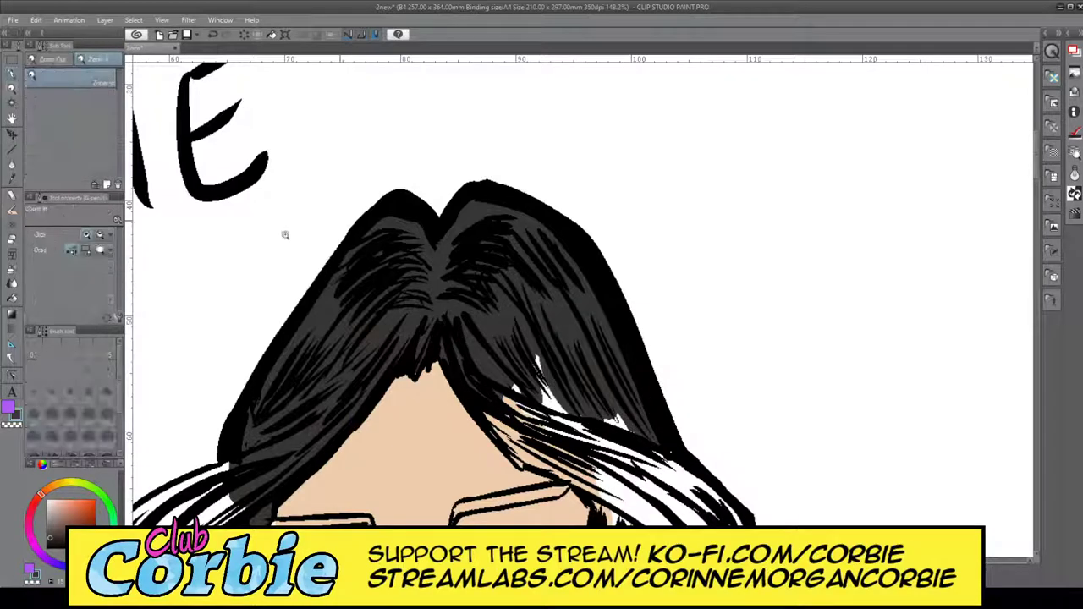
left_click_drag(354, 219, 199, 237)
scroll(366, 229, "up", 4)
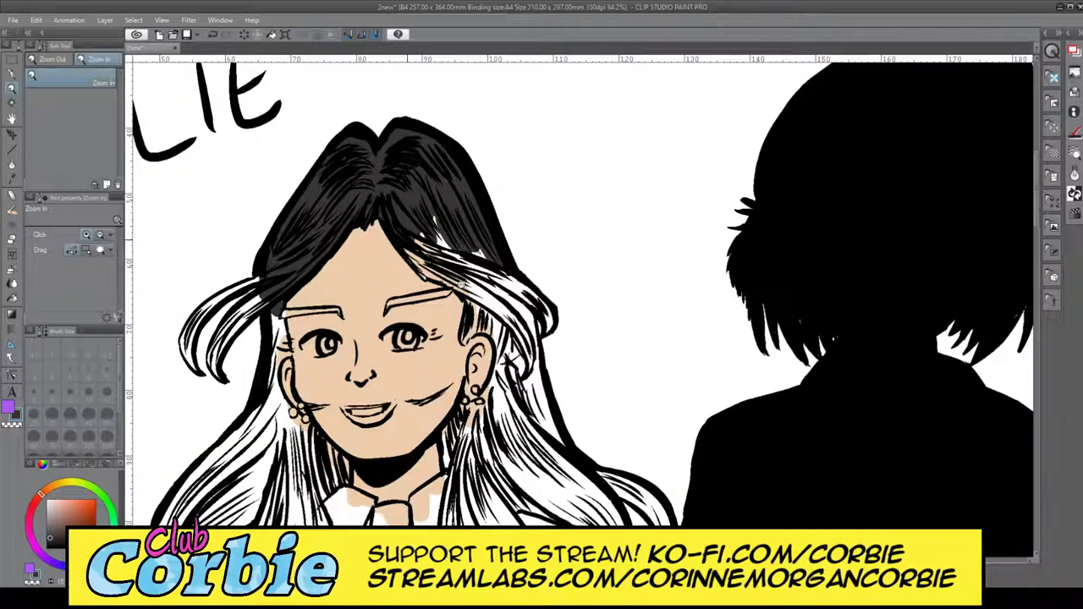
scroll(556, 268, "up", 2)
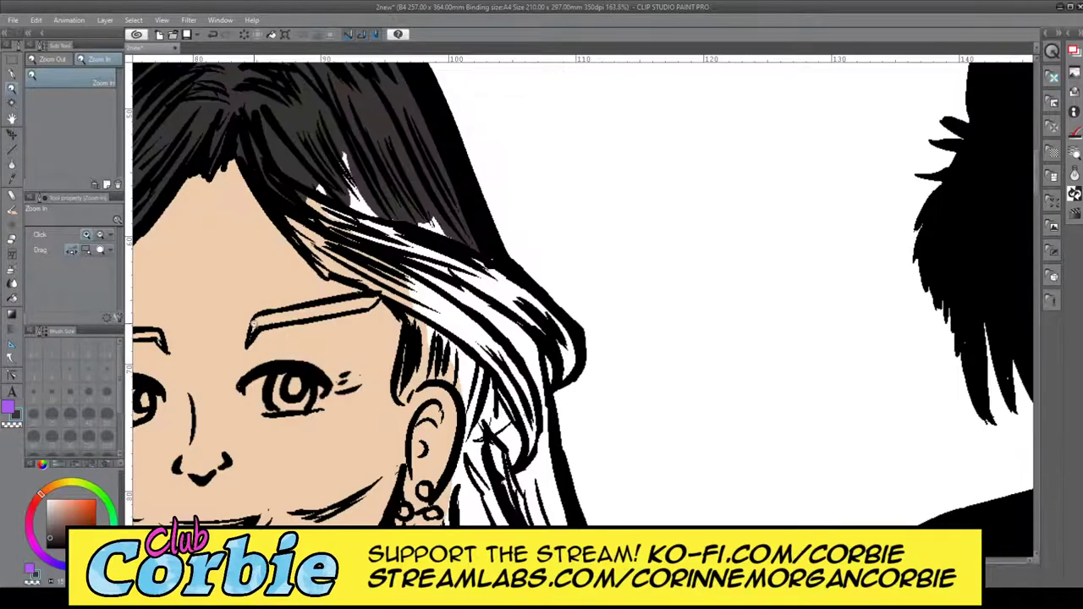
scroll(252, 324, "up", 4)
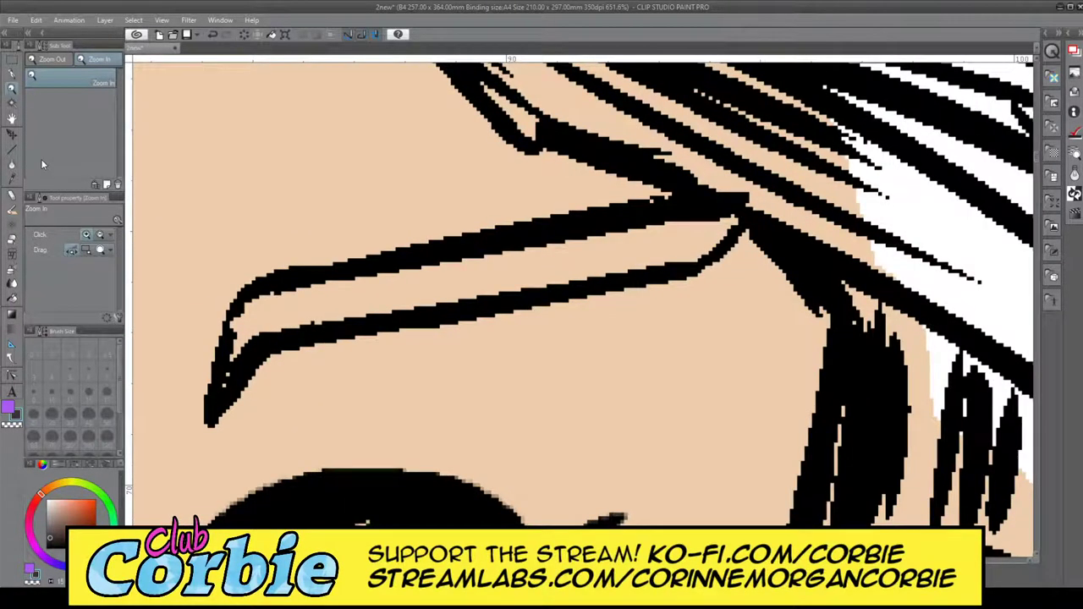
key("p")
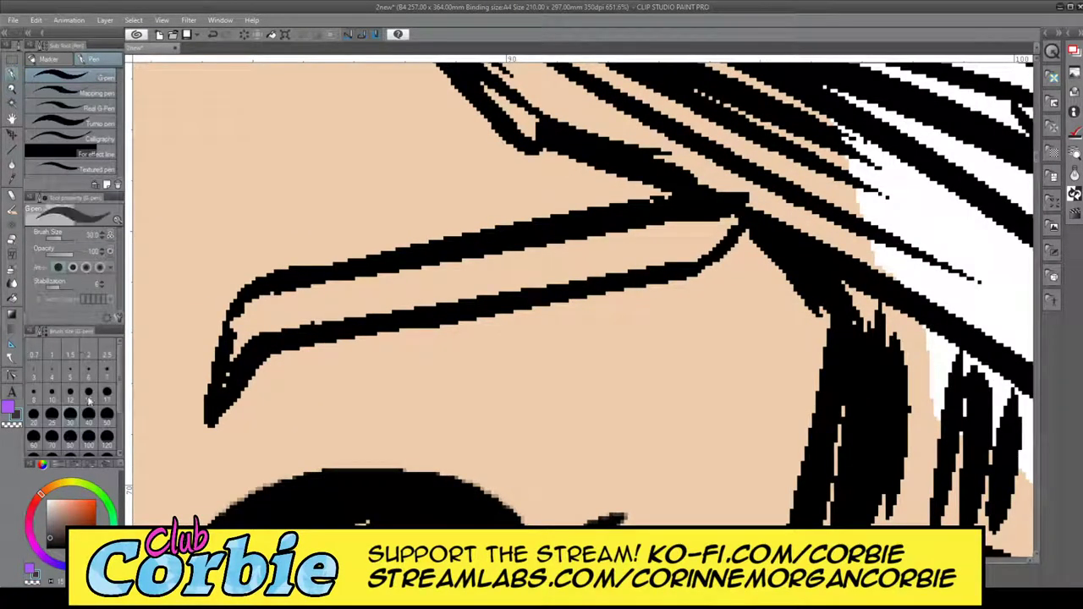
mouse_move(213, 351)
left_mouse_down()
mouse_move(258, 315)
mouse_move(245, 331)
mouse_move(484, 273)
mouse_move(524, 278)
mouse_move(685, 243)
mouse_move(740, 205)
left_mouse_up()
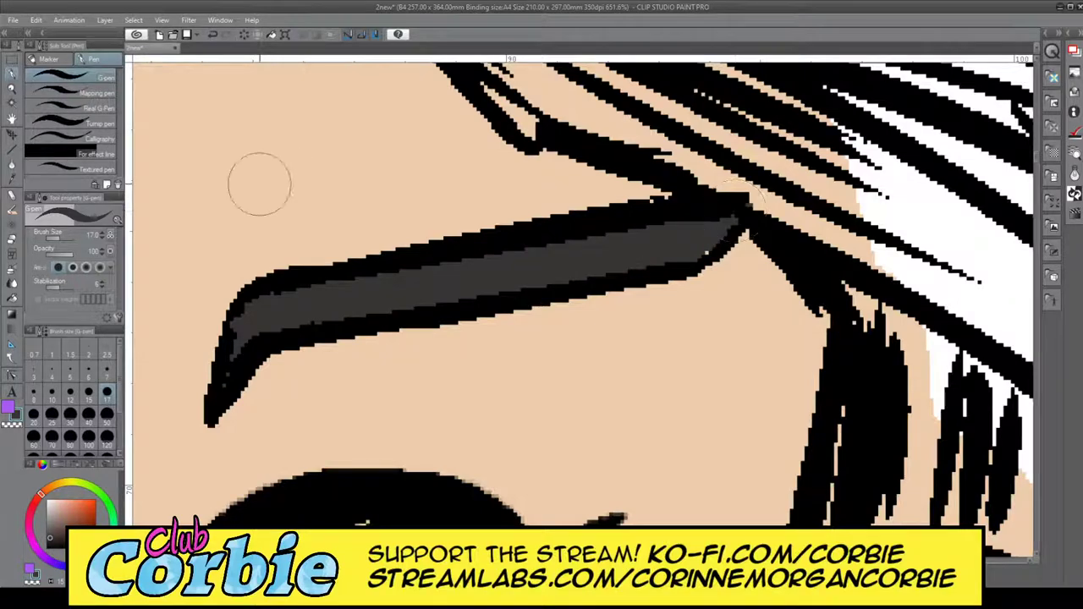
- Colour the inside of Aurelie's right eyebrow dark grey with the G-pen at brush size 17
left_click(11, 88)
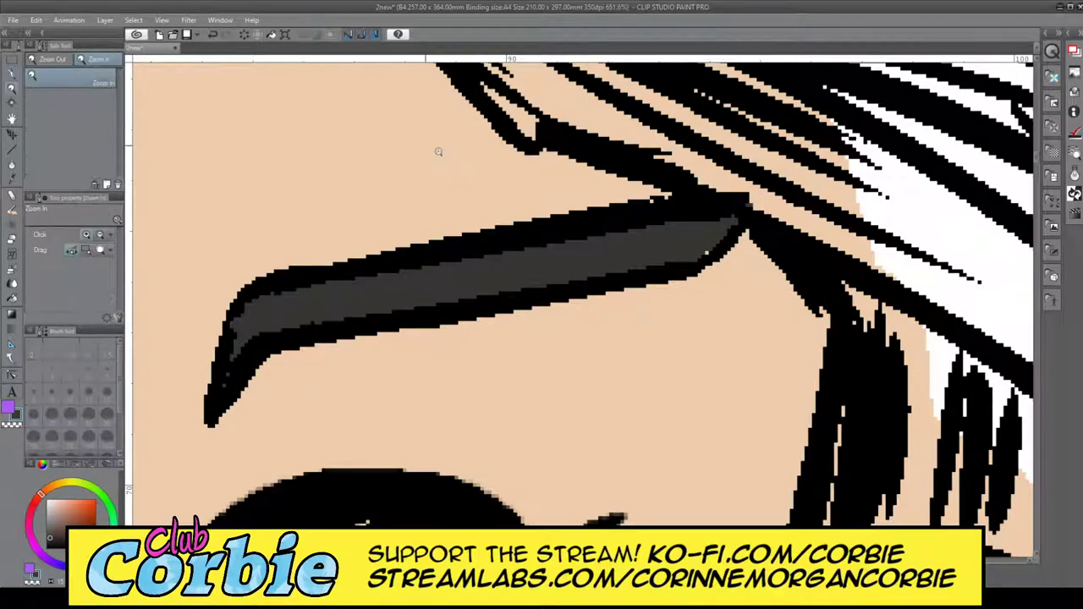
left_click_drag(563, 211, 485, 273)
scroll(536, 221, "down", 2)
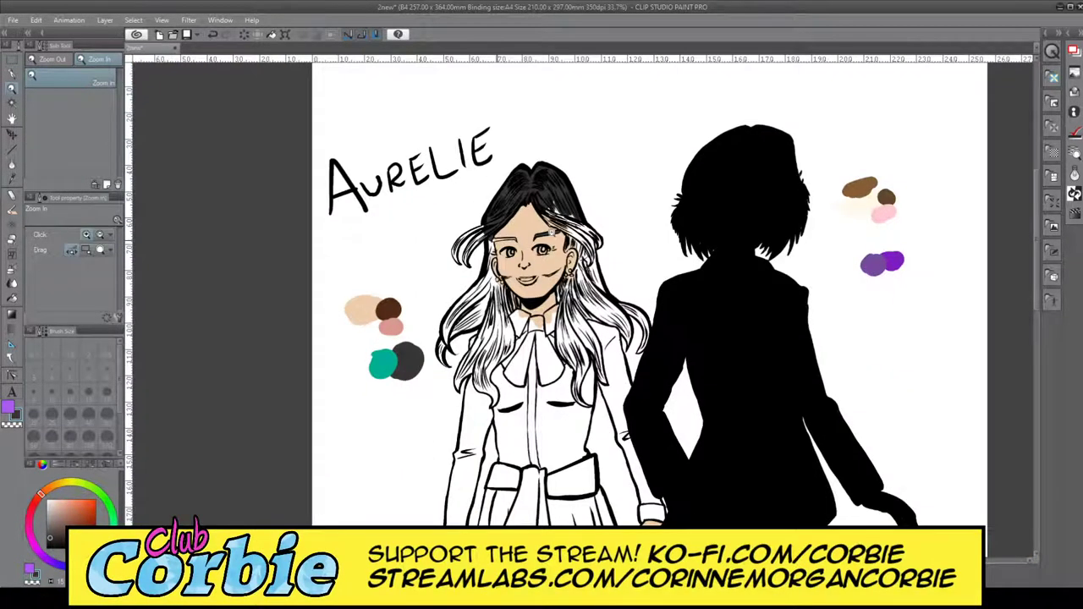
scroll(551, 229, "up", 5)
scroll(567, 218, "up", 2)
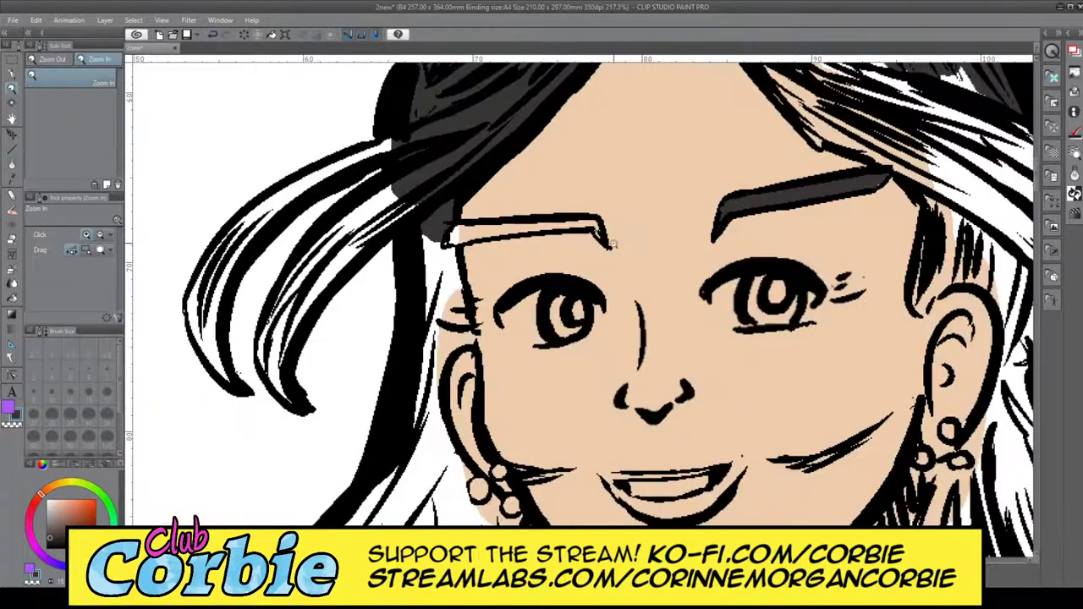
scroll(580, 207, "up", 5)
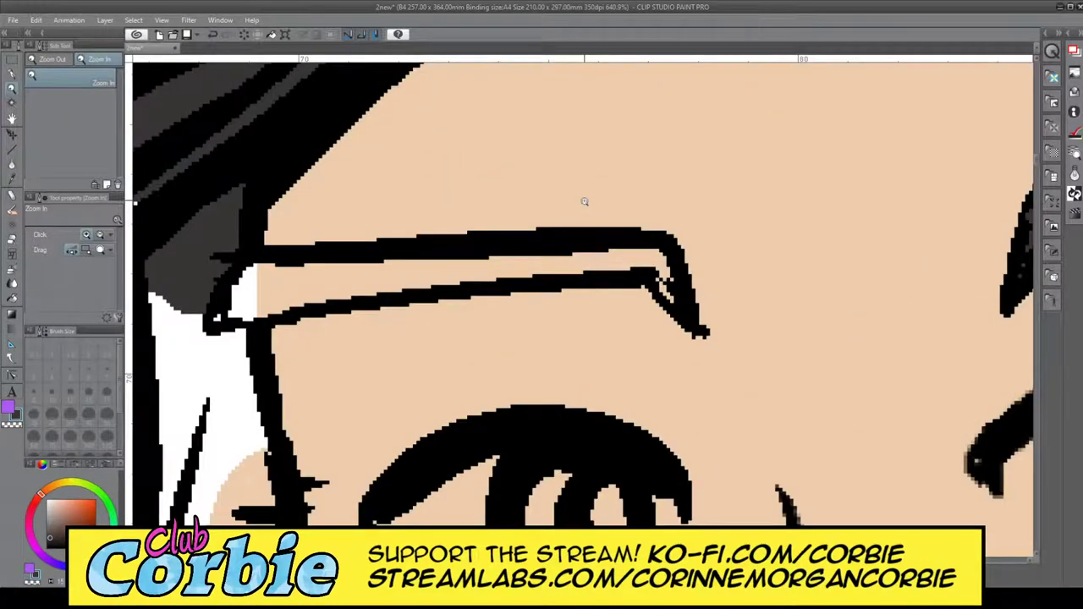
key("p")
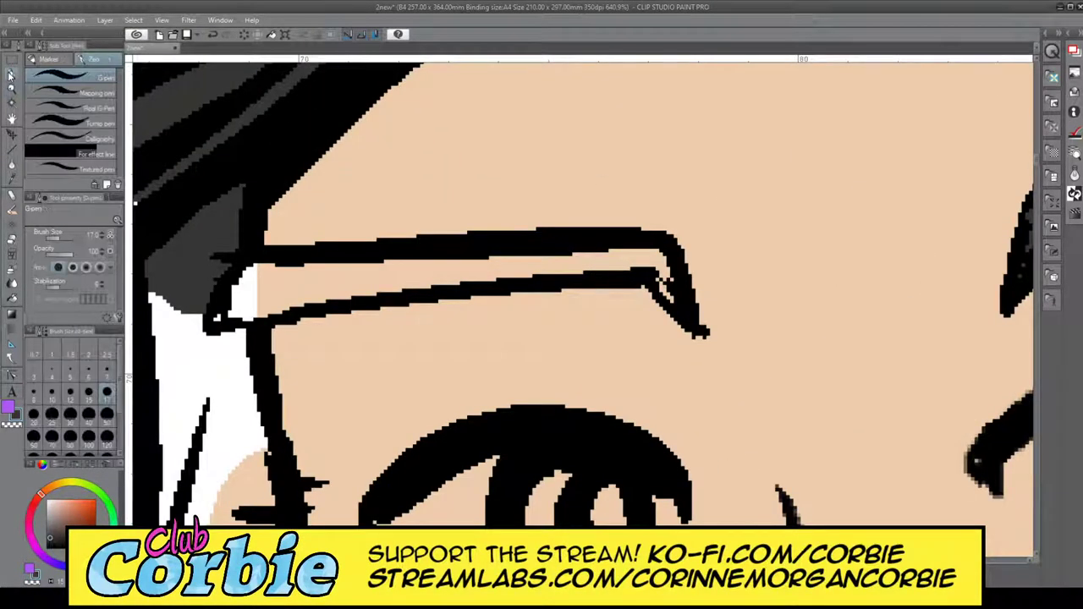
mouse_move(227, 301)
left_mouse_down()
mouse_move(306, 272)
mouse_move(572, 254)
mouse_move(605, 256)
mouse_move(683, 303)
left_mouse_up()
- Paint the loose lock of hair flaring out beside Aurelie's right temple dark grey, including the gaps between its strands
left_click(12, 103)
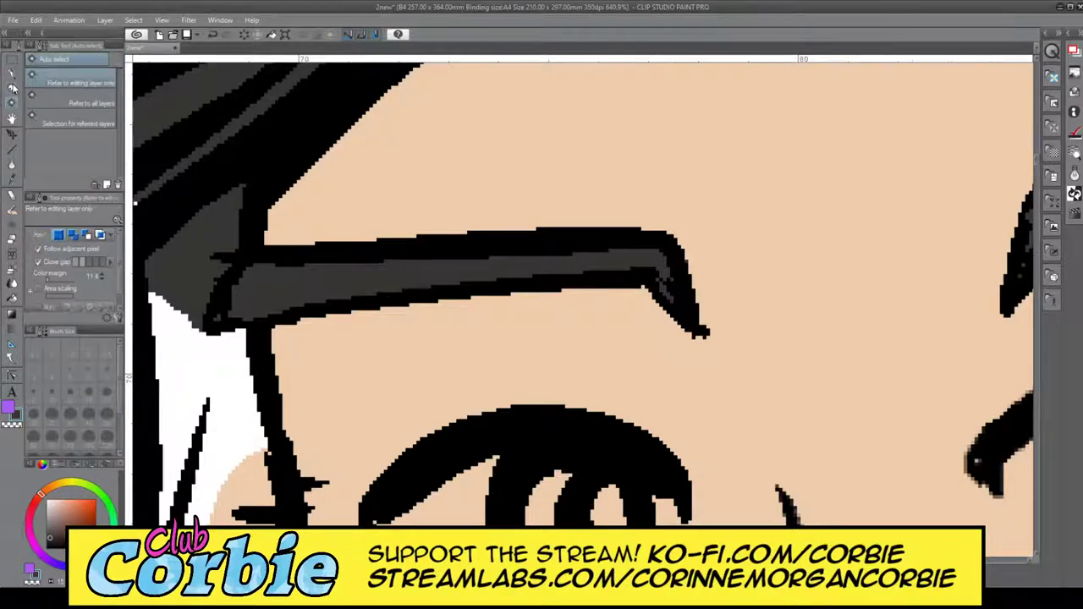
left_click(12, 88)
left_click_drag(398, 231, 161, 275)
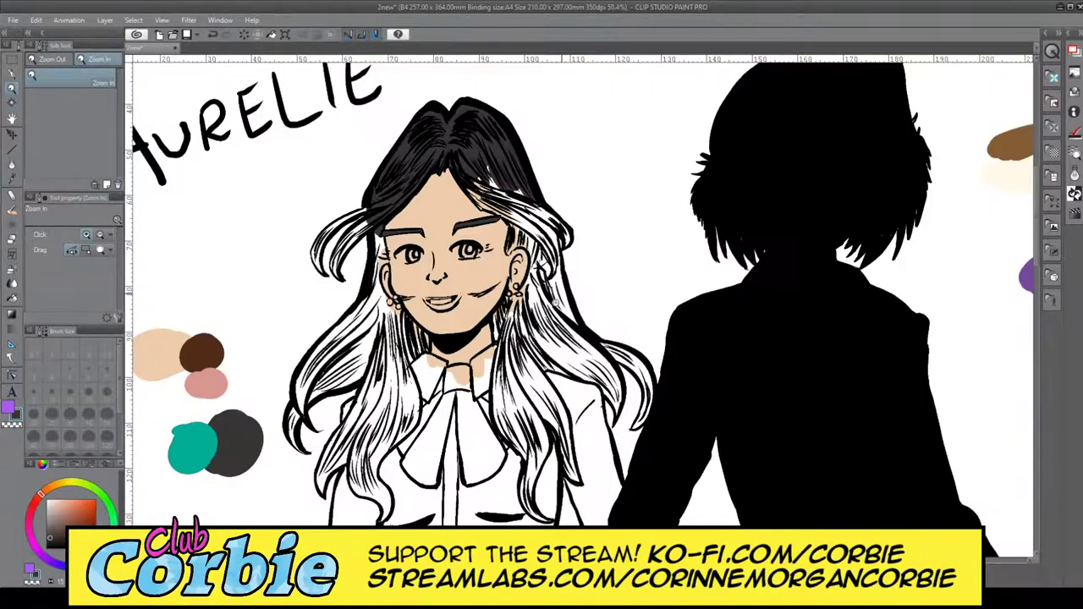
scroll(559, 302, "down", 1)
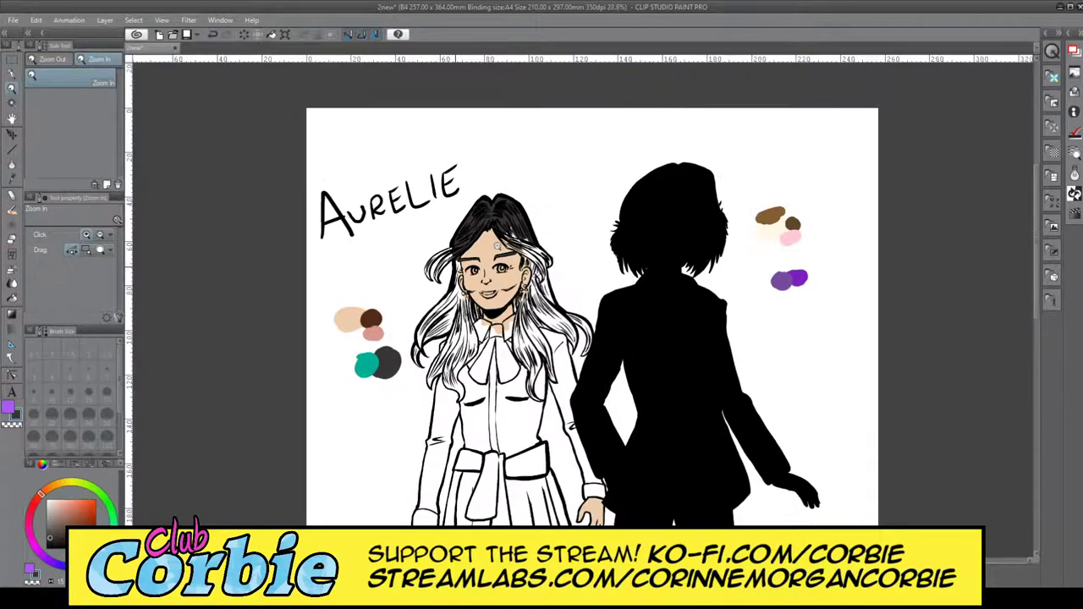
scroll(484, 245, "up", 3)
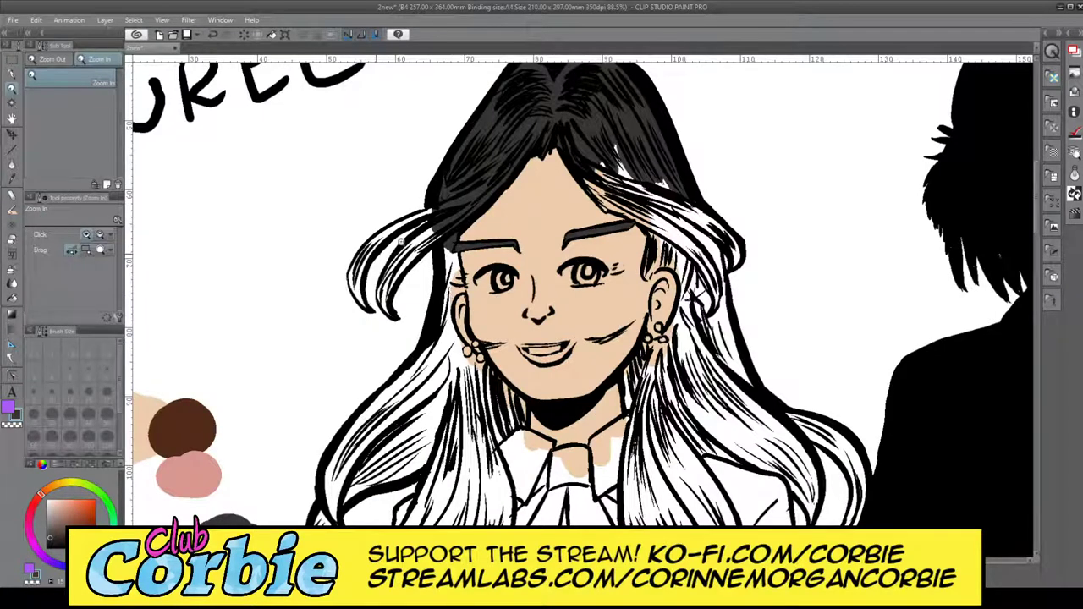
scroll(404, 242, "up", 1)
scroll(369, 252, "up", 3)
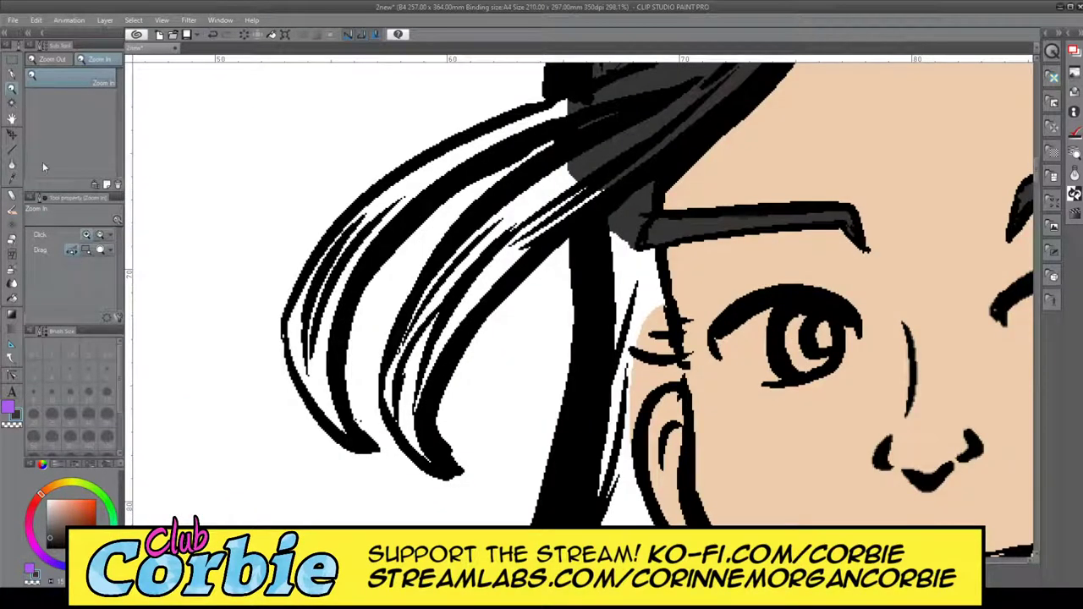
key("p")
mouse_move(404, 343)
left_mouse_down()
mouse_move(392, 377)
mouse_move(427, 455)
left_mouse_up()
mouse_move(401, 367)
left_mouse_down()
mouse_move(401, 408)
mouse_move(391, 371)
left_mouse_up()
left_click_drag(458, 258, 399, 395)
left_click_drag(467, 287, 400, 413)
mouse_move(453, 328)
left_mouse_down()
mouse_move(404, 403)
mouse_move(396, 444)
left_mouse_up()
left_click_drag(480, 265, 455, 298)
left_click_drag(525, 217, 449, 328)
mouse_move(535, 227)
left_mouse_down()
mouse_move(440, 339)
mouse_move(474, 232)
mouse_move(555, 206)
mouse_move(526, 228)
mouse_move(596, 182)
mouse_move(599, 164)
left_mouse_up()
mouse_move(292, 339)
left_mouse_down()
mouse_move(308, 366)
mouse_move(302, 334)
mouse_move(310, 372)
mouse_move(298, 317)
mouse_move(304, 351)
mouse_move(295, 328)
mouse_move(332, 246)
mouse_move(317, 303)
mouse_move(355, 253)
mouse_move(335, 272)
mouse_move(326, 317)
mouse_move(347, 252)
mouse_move(315, 366)
mouse_move(307, 329)
mouse_move(319, 381)
mouse_move(296, 334)
mouse_move(322, 381)
mouse_move(315, 330)
mouse_move(334, 398)
mouse_move(313, 366)
mouse_move(322, 397)
mouse_move(347, 431)
mouse_move(379, 200)
mouse_move(402, 191)
mouse_move(342, 281)
mouse_move(424, 193)
mouse_move(391, 216)
mouse_move(417, 185)
mouse_move(358, 218)
mouse_move(476, 142)
mouse_move(448, 174)
mouse_move(567, 106)
mouse_move(486, 141)
left_mouse_up()
mouse_move(648, 313)
left_mouse_down()
mouse_move(660, 353)
mouse_move(639, 201)
mouse_move(643, 313)
mouse_move(613, 199)
mouse_move(621, 406)
mouse_move(644, 385)
mouse_move(632, 368)
mouse_move(634, 320)
mouse_move(643, 353)
mouse_move(635, 381)
mouse_move(616, 379)
mouse_move(674, 372)
mouse_move(641, 296)
mouse_move(677, 350)
left_mouse_up()
- Examine the dark grey hair and eyebrow colouring against the whole two-figure drawing
left_click(17, 88)
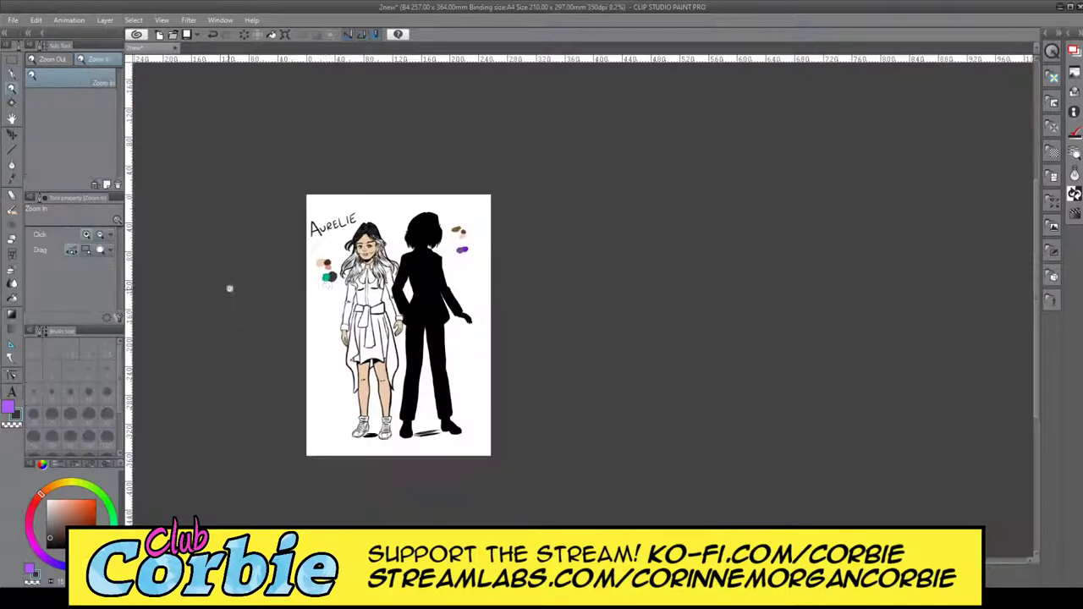
key("ctrl+0")
scroll(372, 244, "up", 5)
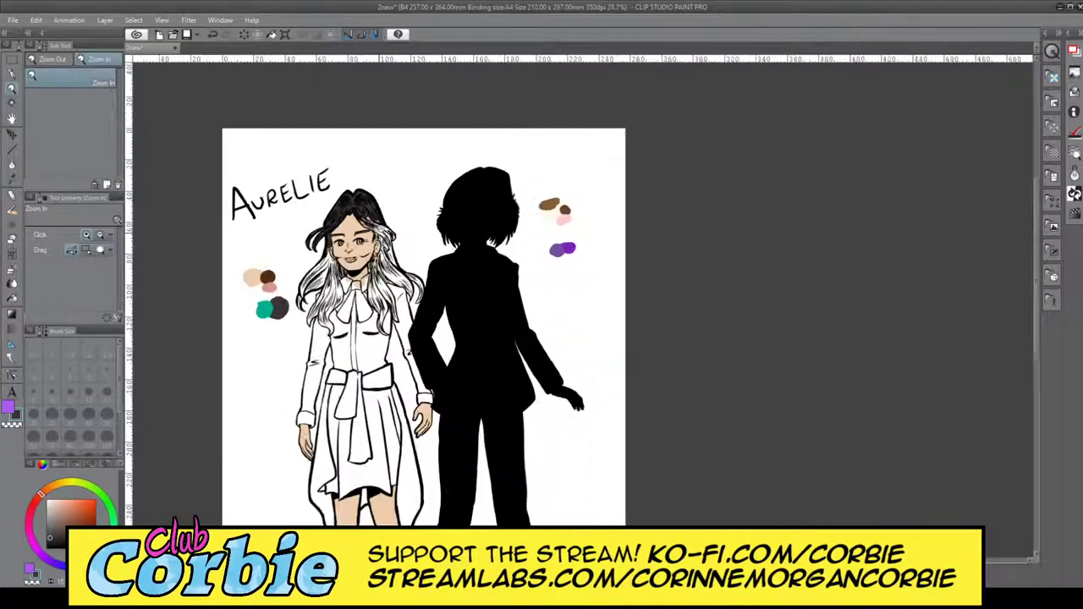
left_click_drag(399, 283, 388, 352)
scroll(414, 328, "down", 3)
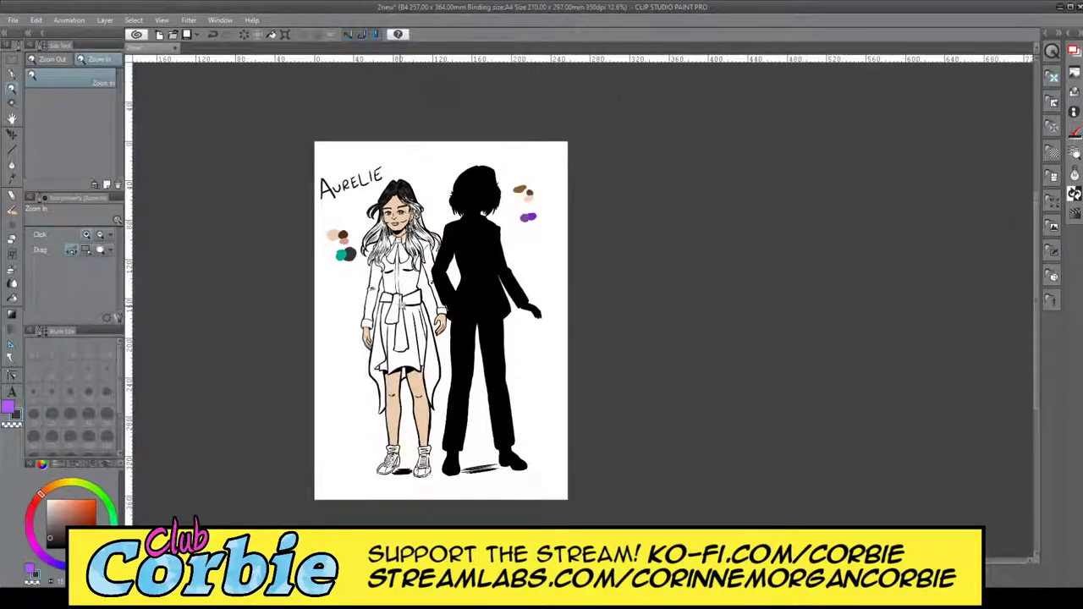
scroll(417, 328, "up", 2)
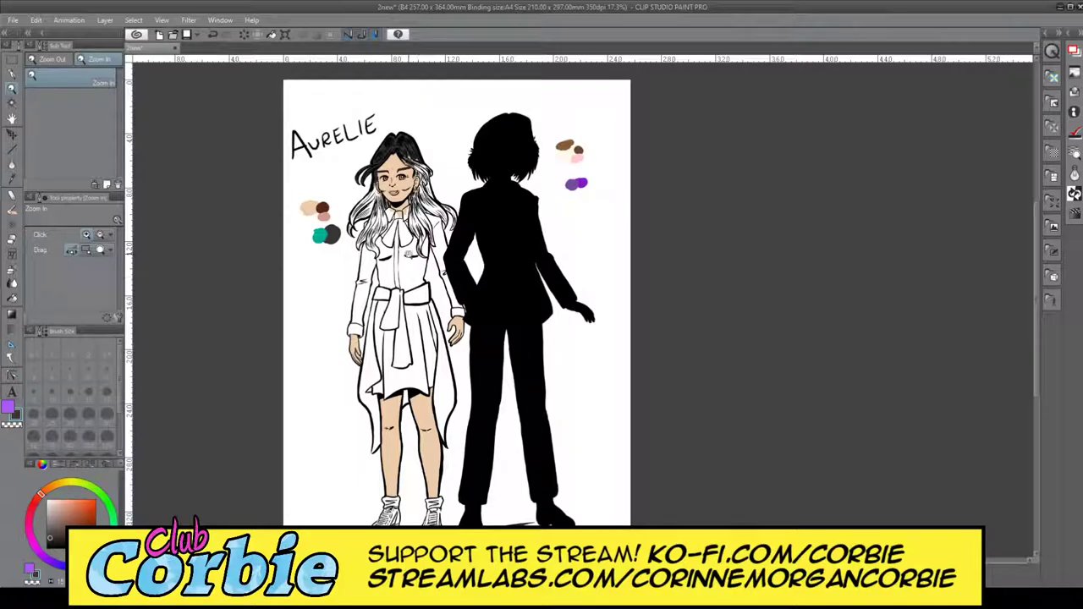
left_click(398, 236)
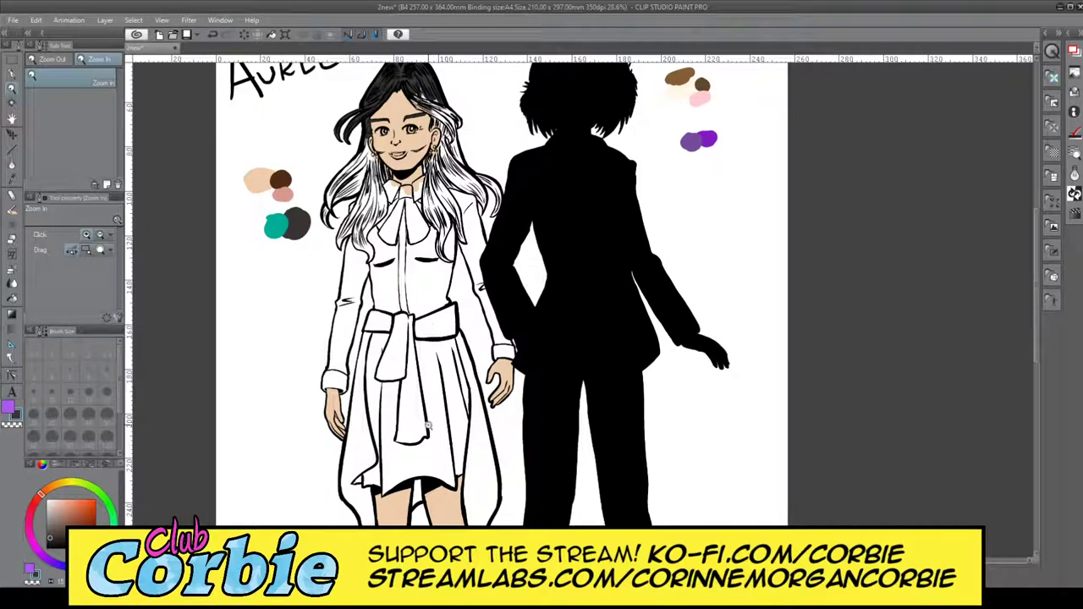
- Paint the curled tip and lower edge of the outermost lock at Aurelie's right shoulder dark grey with the G-pen at brush size 17
left_click_drag(427, 426, 442, 467)
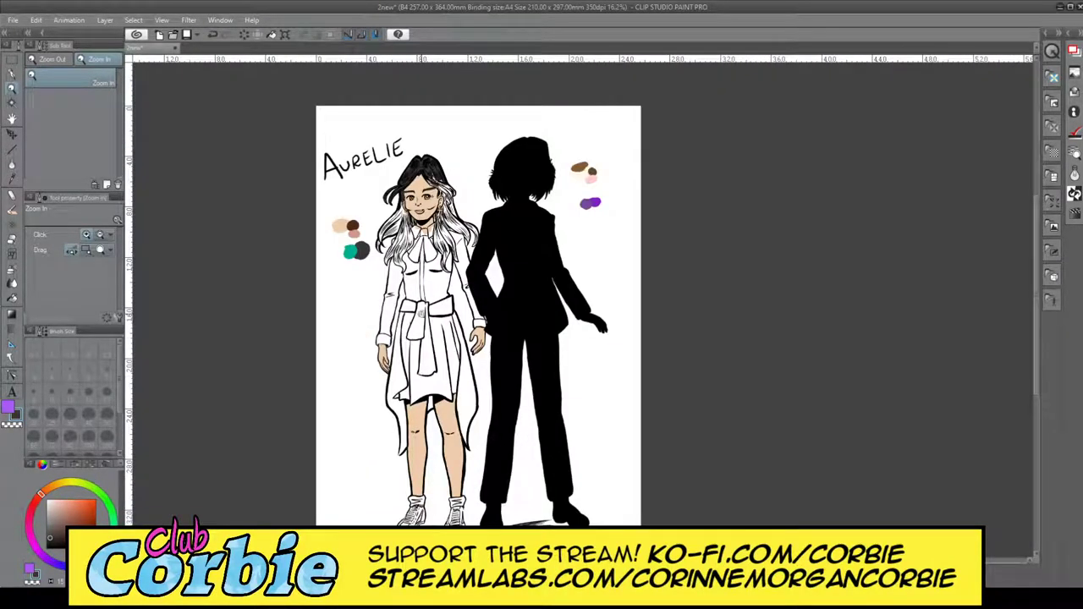
left_click_drag(415, 275, 433, 236)
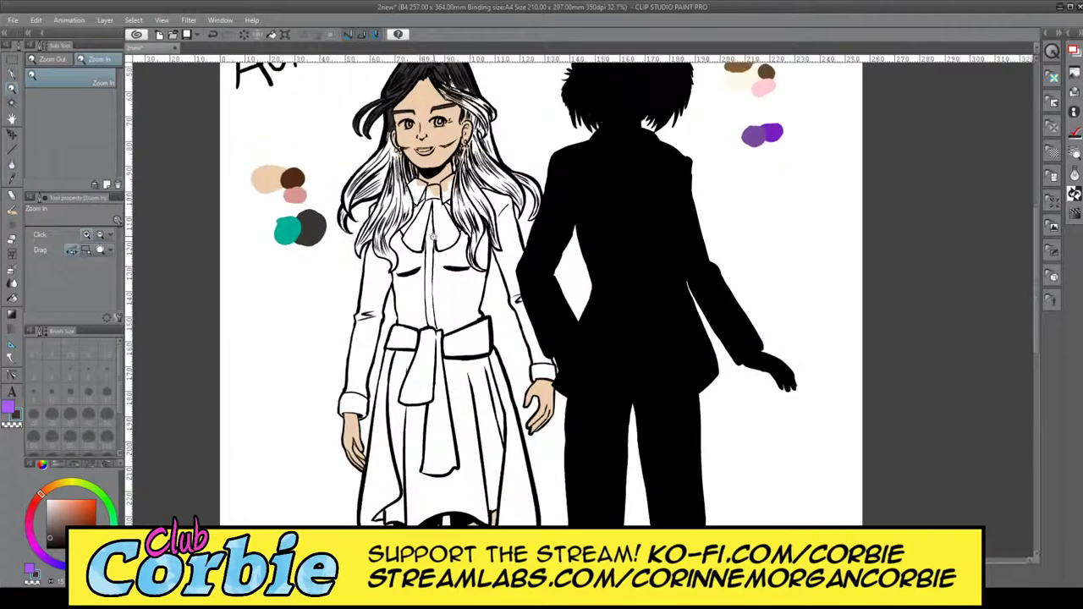
left_click(341, 167)
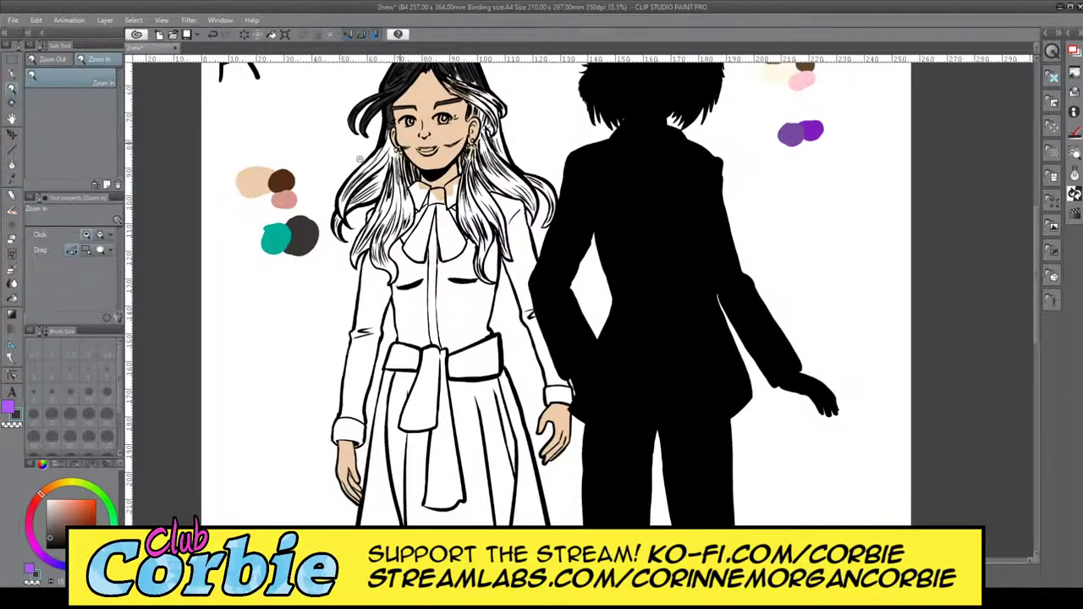
left_click(364, 158)
left_click(297, 196)
left_click(337, 196)
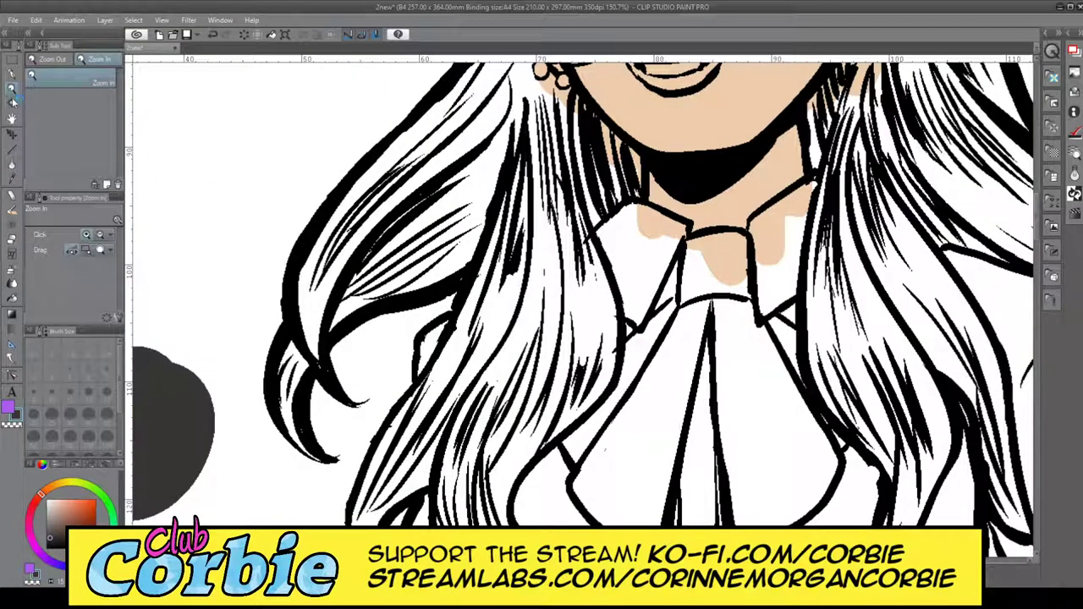
left_click(14, 176)
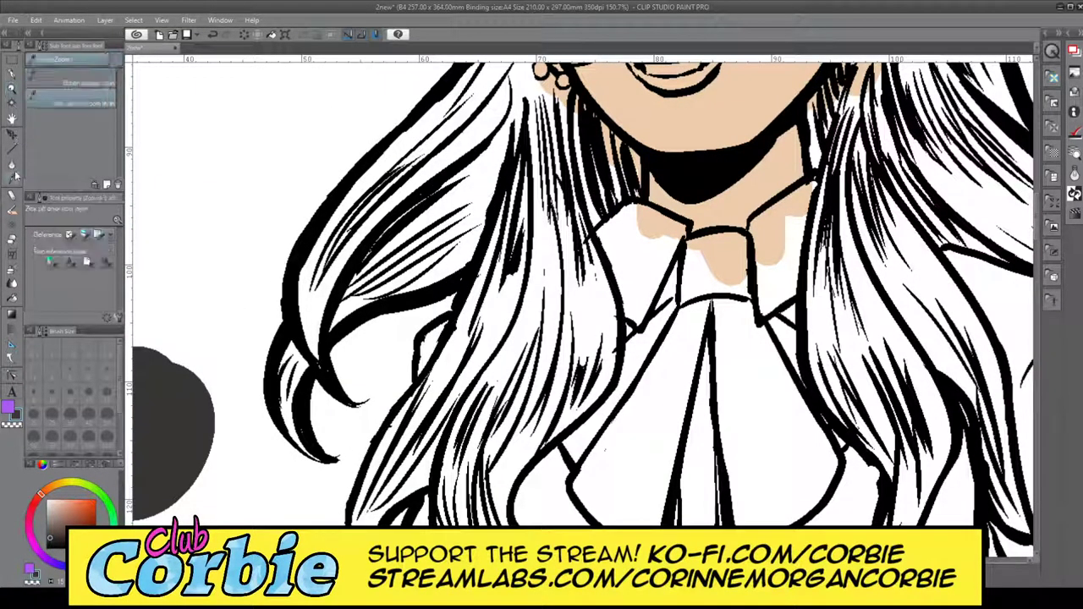
left_click(12, 75)
left_click_drag(323, 324, 475, 253)
mouse_move(317, 298)
left_mouse_down()
mouse_move(317, 343)
mouse_move(302, 337)
mouse_move(287, 368)
mouse_move(305, 354)
mouse_move(303, 367)
mouse_move(325, 372)
mouse_move(290, 389)
mouse_move(284, 410)
left_mouse_up()
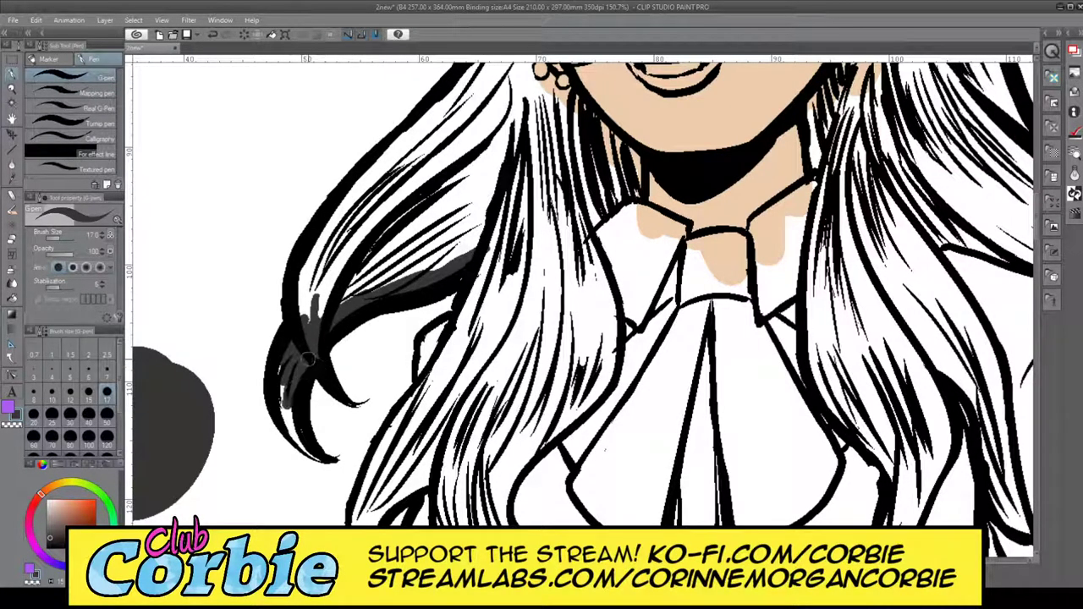
mouse_move(319, 354)
left_mouse_down()
mouse_move(284, 395)
mouse_move(289, 406)
mouse_move(284, 393)
mouse_move(291, 386)
mouse_move(298, 432)
mouse_move(279, 409)
mouse_move(319, 461)
left_mouse_up()
- Extend the dark grey up the outer edge of the outermost right-hand lock and across its lower inner strands
mouse_move(304, 315)
left_mouse_down()
mouse_move(313, 261)
mouse_move(375, 161)
mouse_move(408, 137)
mouse_move(375, 173)
left_mouse_up()
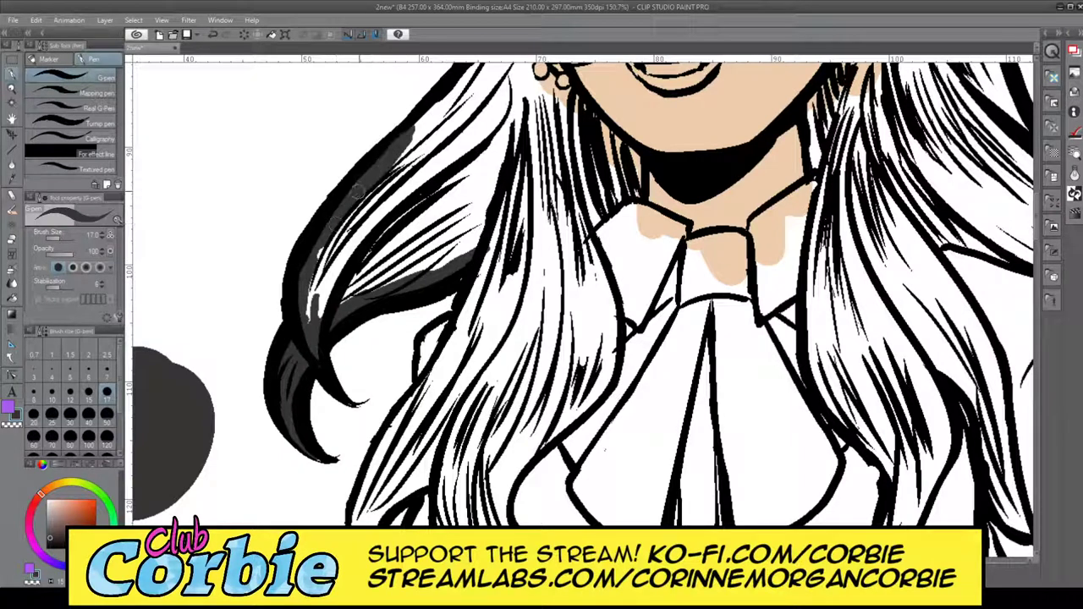
left_click_drag(428, 121, 396, 161)
mouse_move(308, 322)
left_mouse_down()
mouse_move(335, 279)
mouse_move(345, 223)
left_mouse_up()
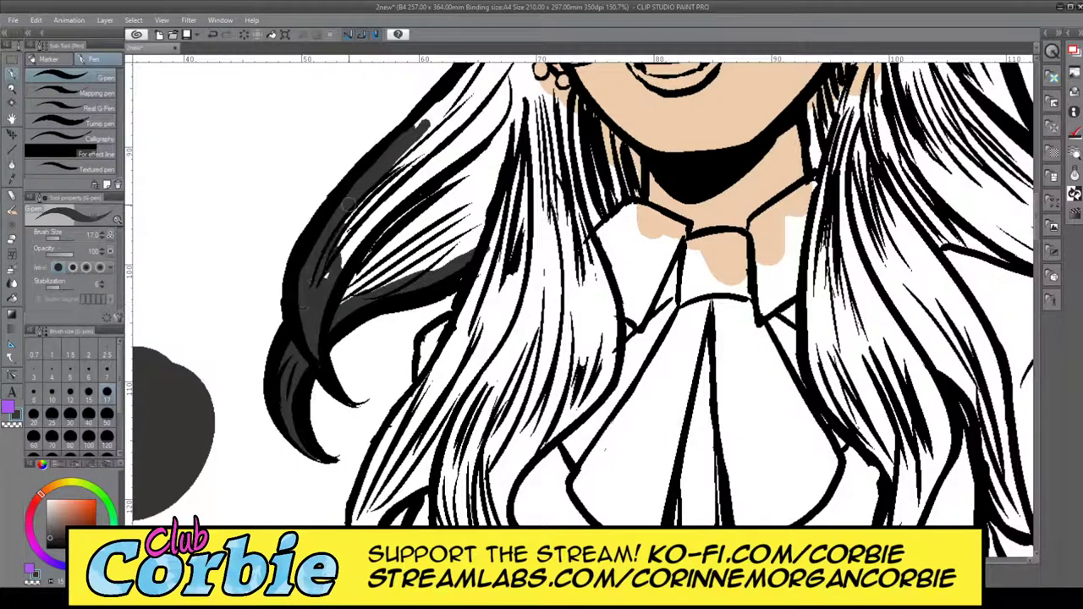
mouse_move(338, 266)
left_mouse_down()
mouse_move(372, 218)
mouse_move(394, 255)
left_mouse_up()
left_click_drag(327, 310, 432, 262)
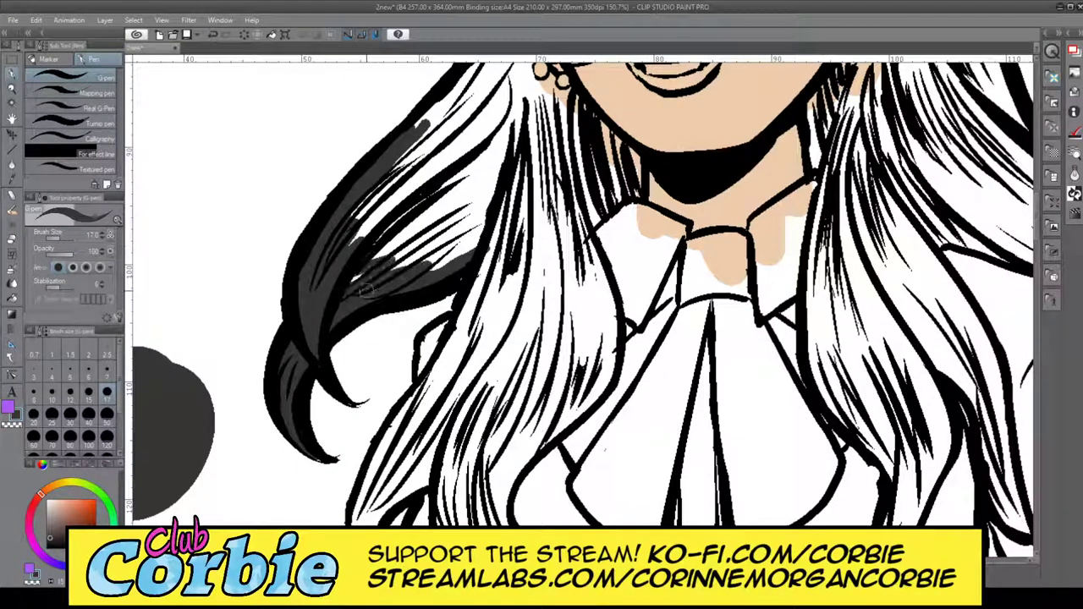
left_click_drag(359, 296, 487, 235)
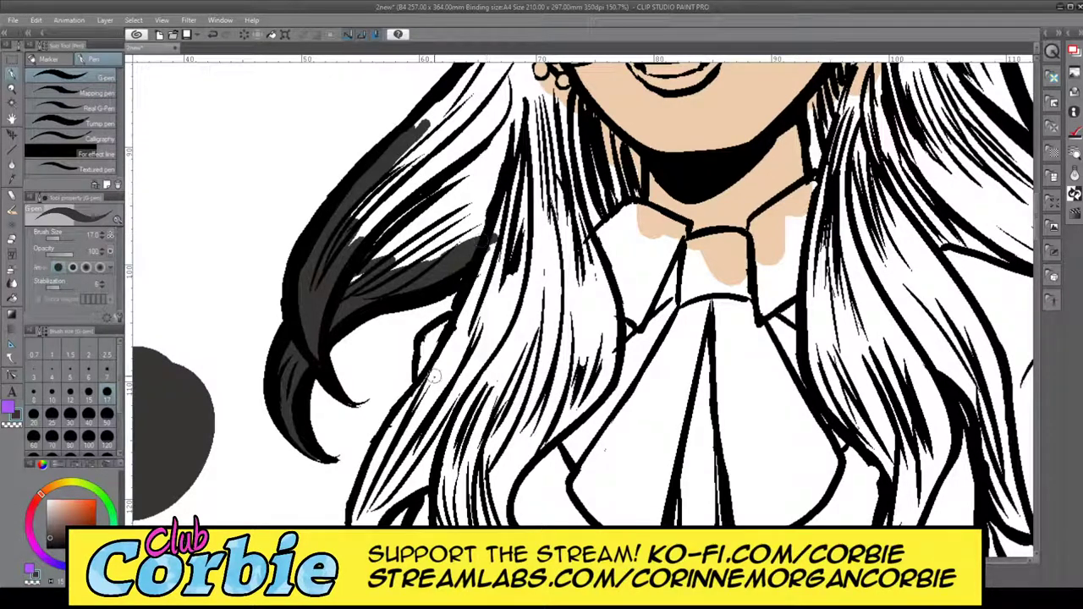
- Paint the outer edge of the long front lock falling over Aurelie's right shoulder dark grey
mouse_move(432, 382)
left_mouse_down()
mouse_move(467, 301)
mouse_move(430, 384)
mouse_move(492, 254)
left_mouse_up()
mouse_move(474, 292)
left_mouse_down()
mouse_move(496, 231)
mouse_move(479, 278)
left_mouse_up()
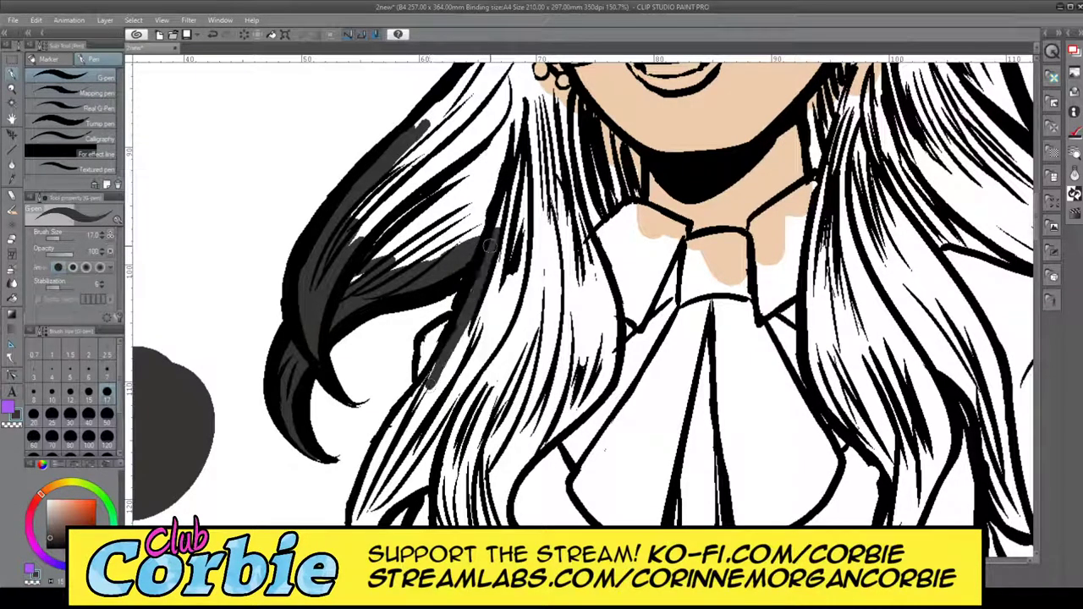
left_click_drag(385, 439, 430, 373)
left_click_drag(413, 415, 465, 335)
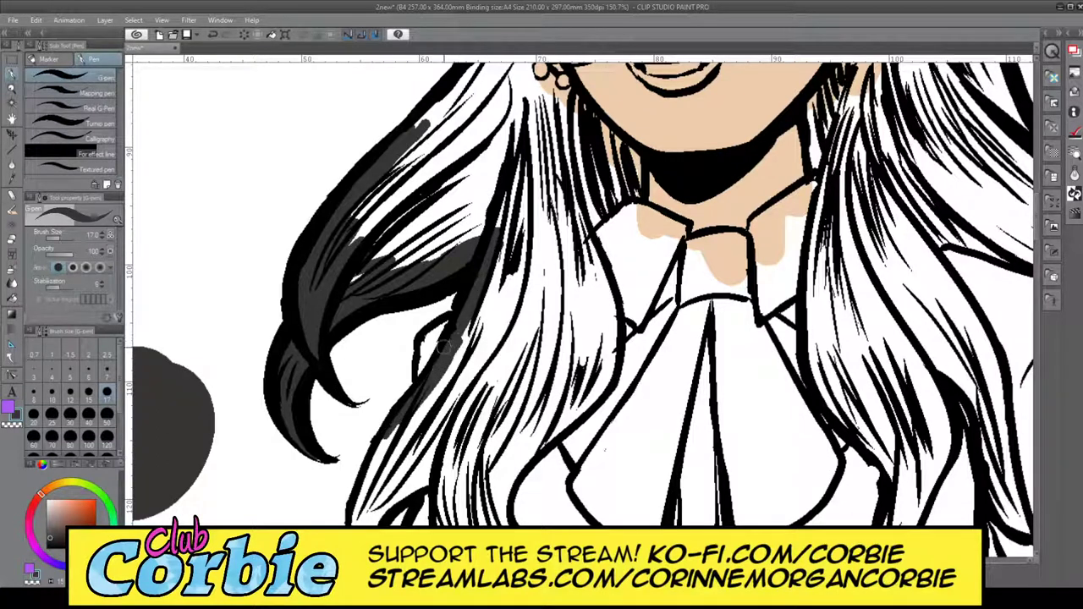
- Paint the hair beside the neck and the inner edge of the right front lock along the collar dark grey
mouse_move(574, 237)
left_mouse_down()
mouse_move(642, 166)
mouse_move(576, 95)
mouse_move(632, 149)
left_mouse_up()
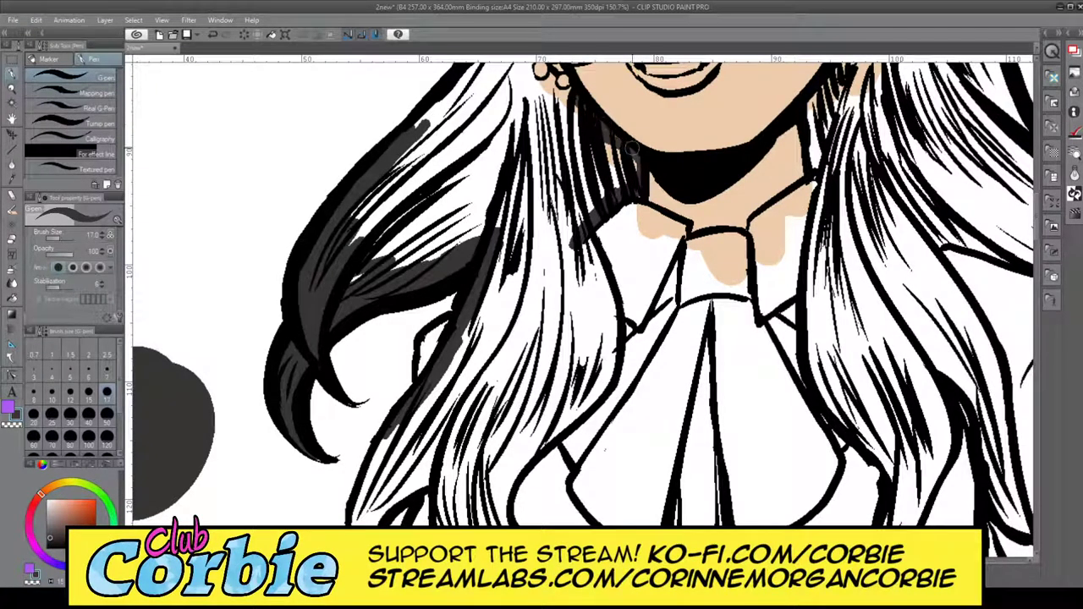
left_click_drag(590, 242, 604, 368)
left_click_drag(604, 365, 601, 258)
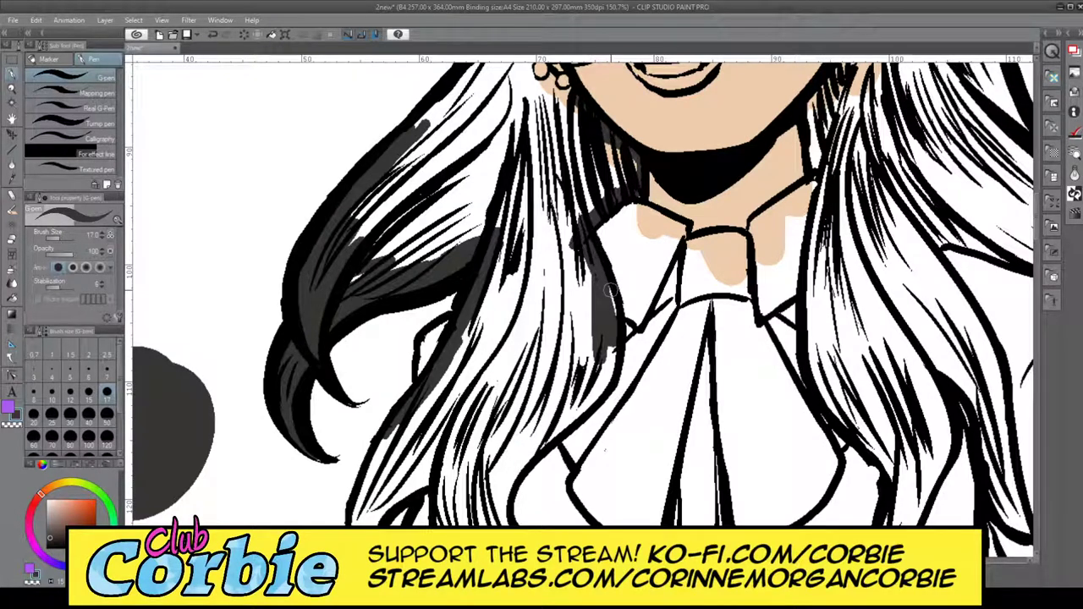
mouse_move(604, 343)
left_mouse_down()
mouse_move(559, 418)
mouse_move(603, 375)
mouse_move(592, 391)
left_mouse_up()
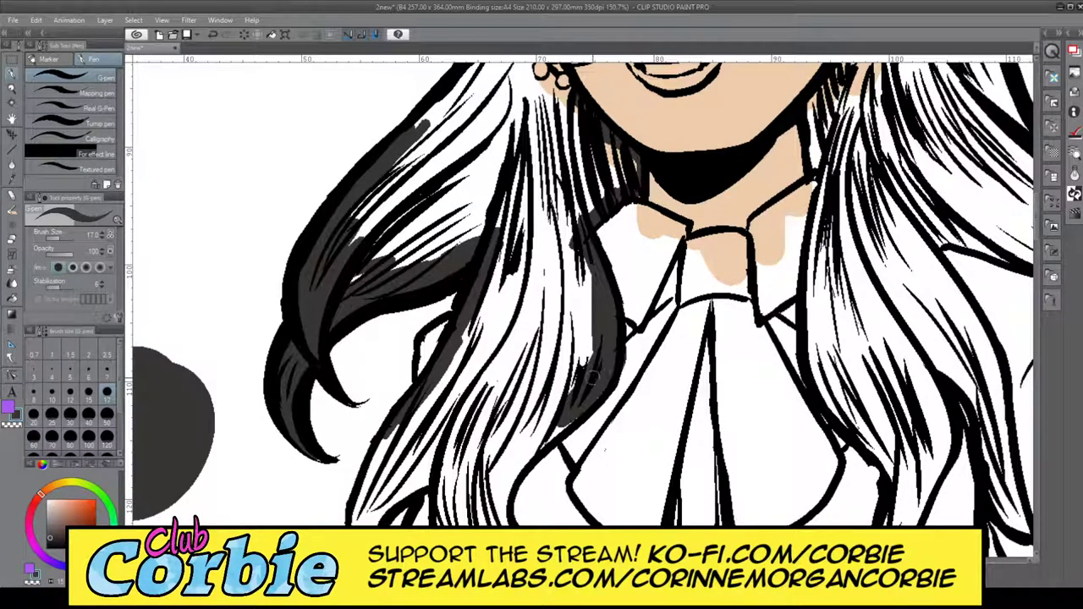
- Fill the pointed outer tip of the right front lock dark grey, covering the remaining white specks along its outer edge
left_click(11, 88)
left_click_drag(413, 297, 291, 314)
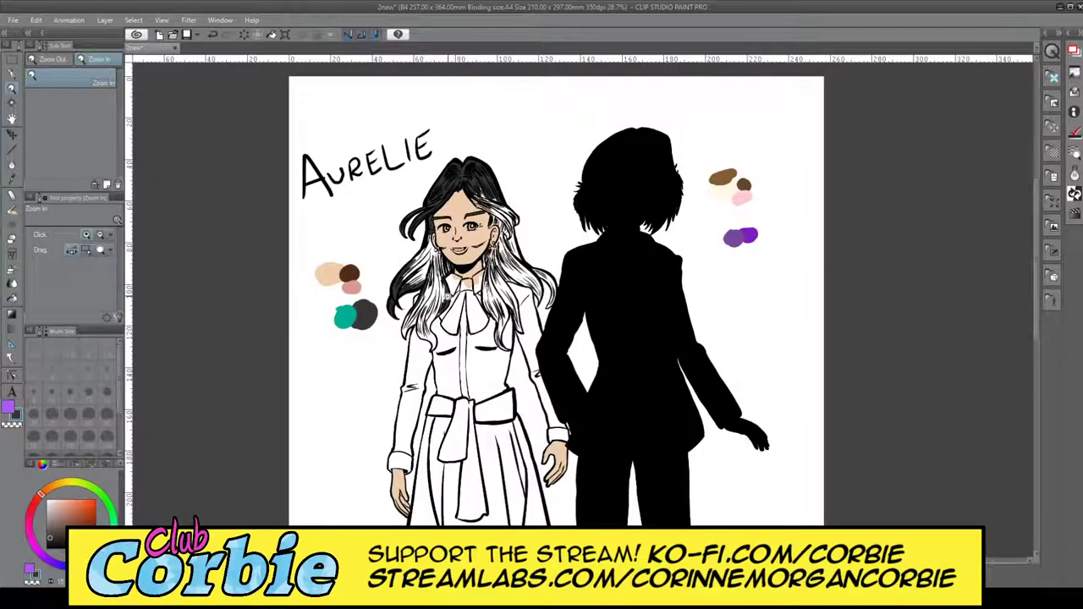
left_click_drag(407, 315, 470, 311)
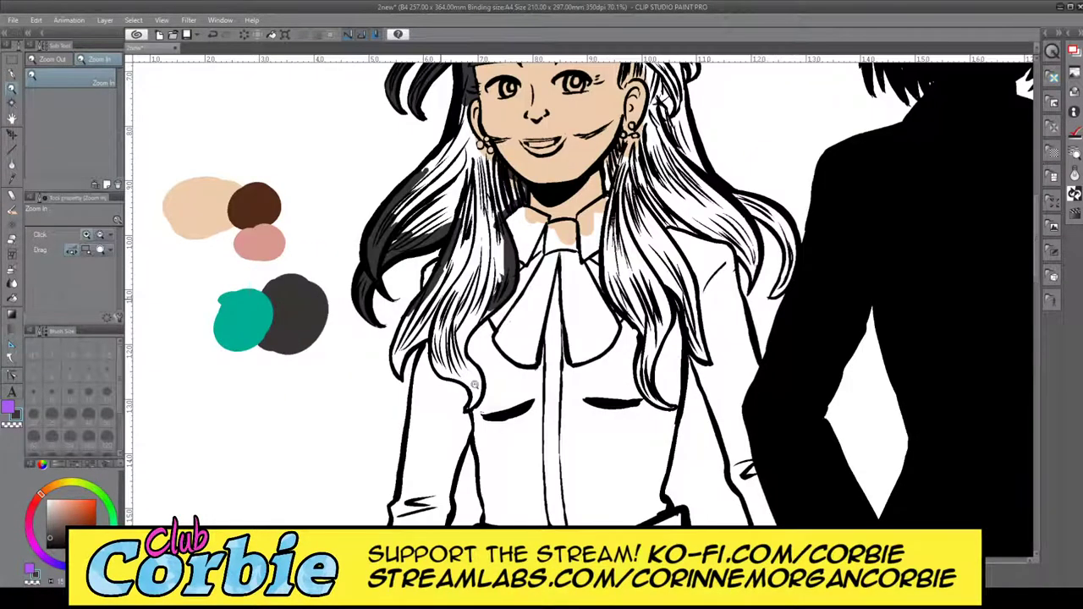
left_click(420, 409)
left_click(420, 409)
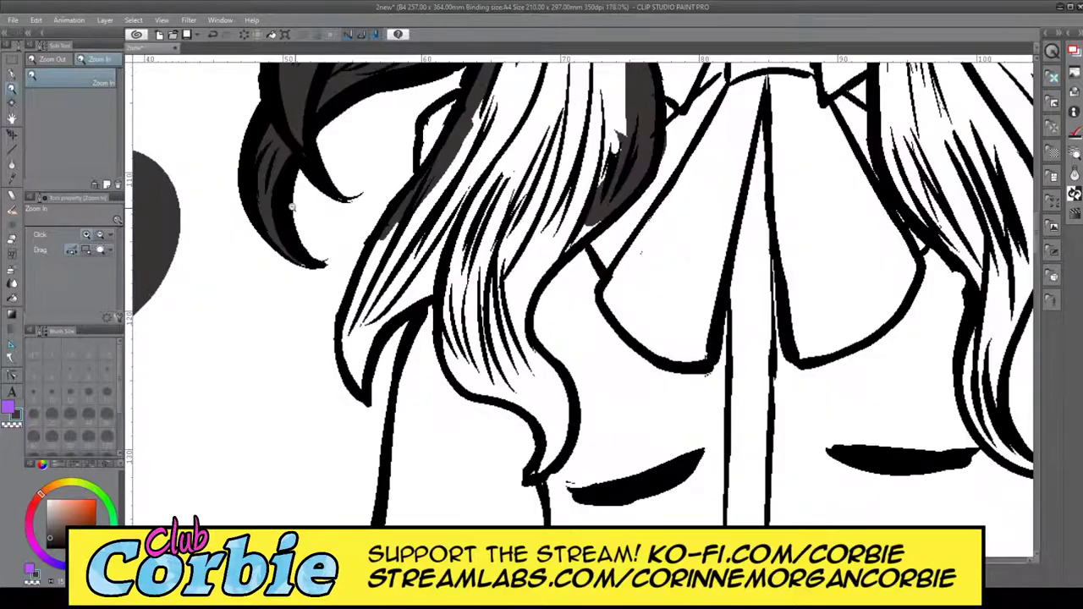
left_click(9, 104)
left_click_drag(355, 345, 352, 384)
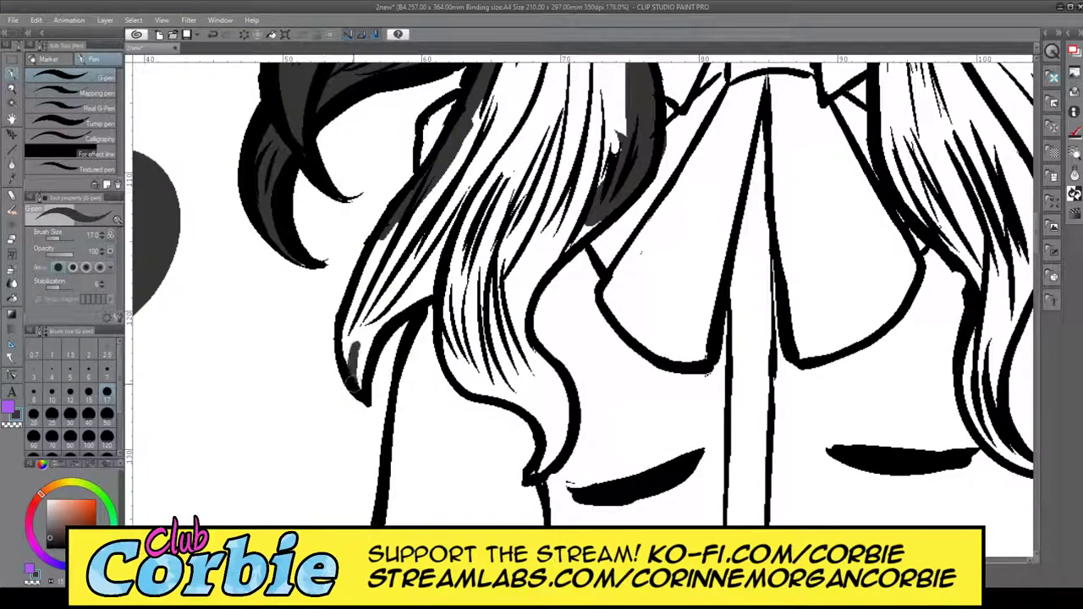
left_click_drag(372, 289, 346, 391)
left_click_drag(383, 257, 344, 338)
left_click_drag(389, 238, 364, 285)
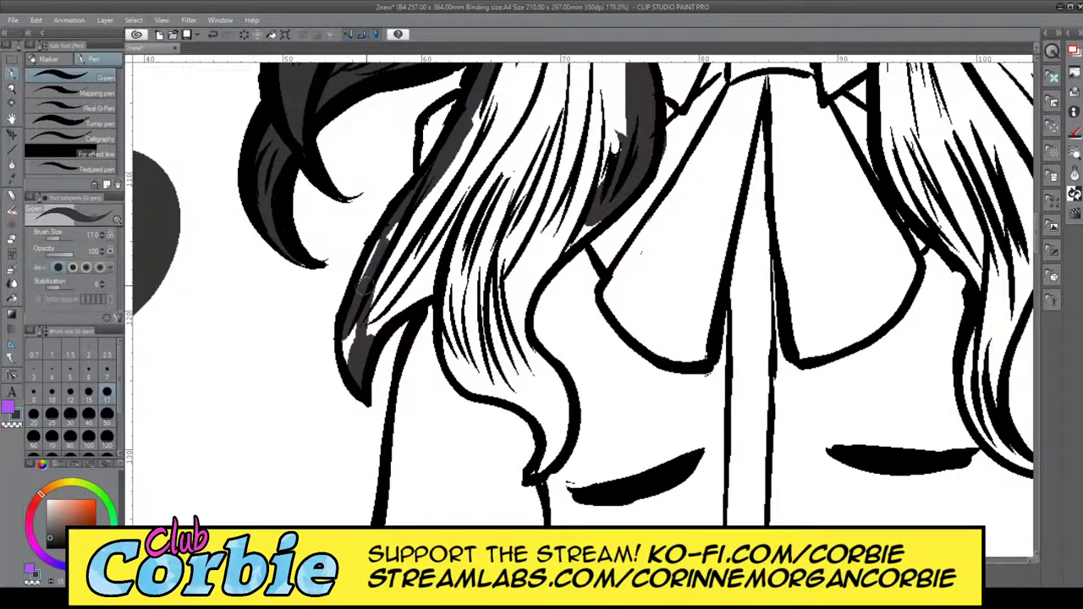
left_click_drag(379, 240, 360, 294)
left_click_drag(357, 322, 337, 360)
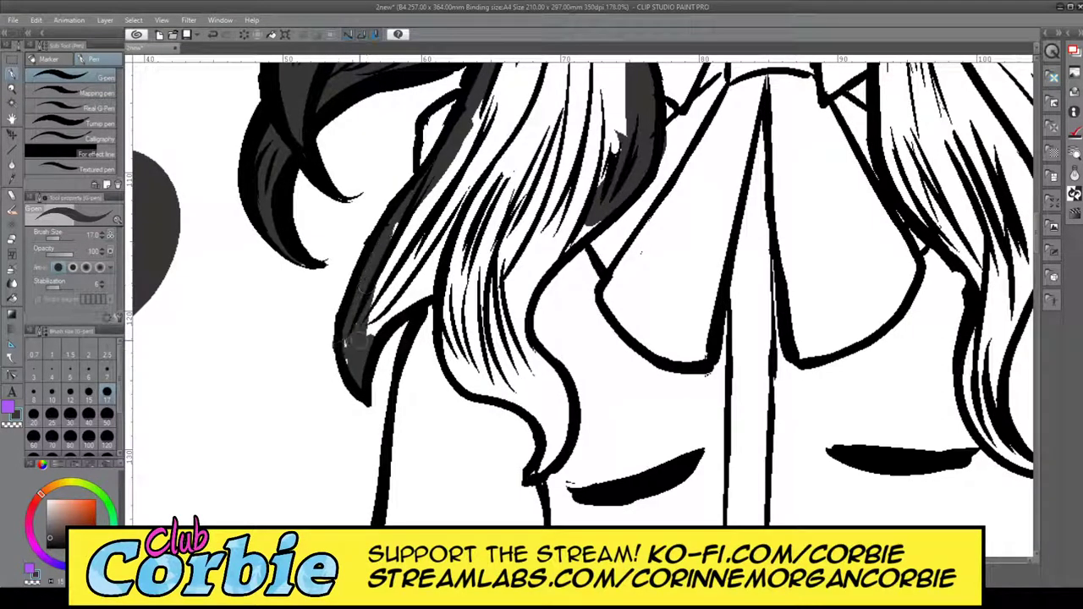
left_click_drag(365, 313, 357, 354)
left_click(11, 256)
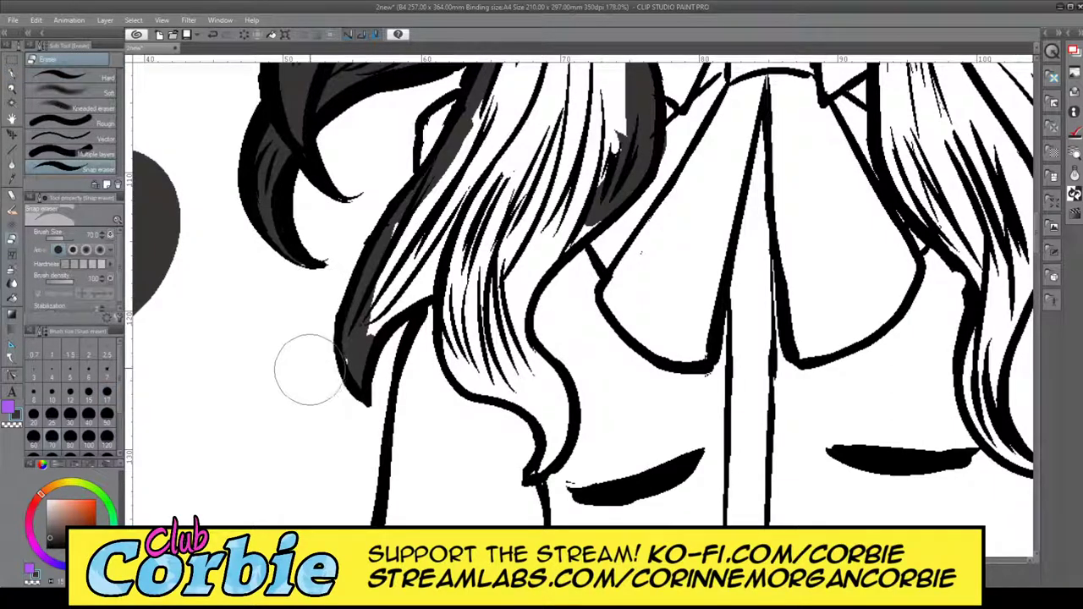
left_click(11, 78)
left_click(13, 83)
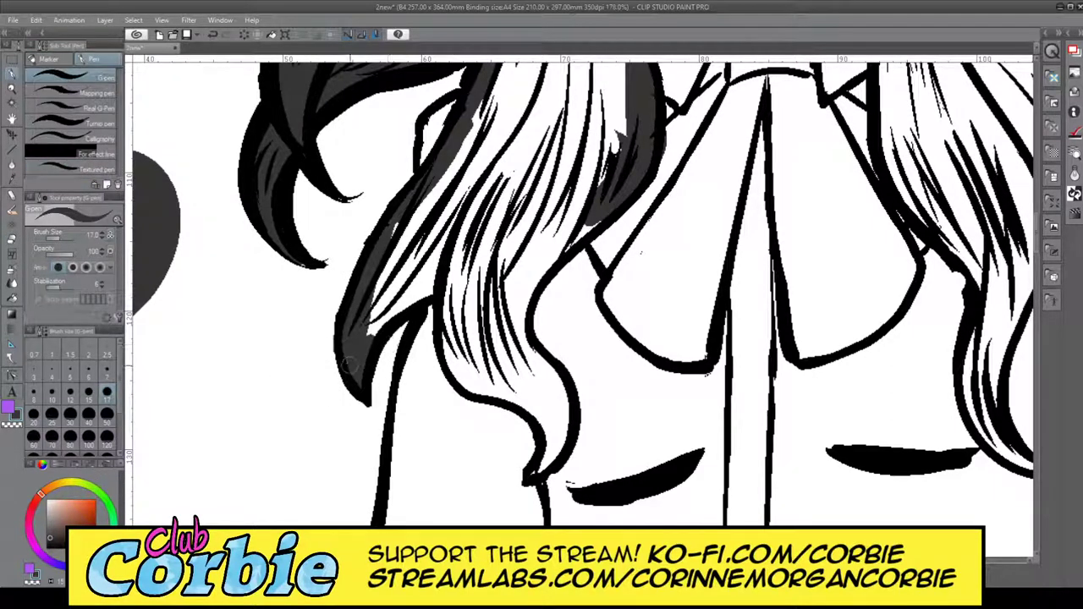
- Paint the underside of the pointed tip and both edges of the curled inner tip of the right front lock dark grey
mouse_move(380, 333)
left_mouse_down()
mouse_move(436, 289)
mouse_move(445, 350)
left_mouse_up()
mouse_move(431, 301)
left_mouse_down()
mouse_move(457, 377)
mouse_move(503, 391)
mouse_move(550, 433)
mouse_move(527, 482)
left_mouse_up()
mouse_move(560, 457)
left_mouse_down()
mouse_move(565, 399)
mouse_move(521, 330)
mouse_move(526, 287)
mouse_move(577, 216)
left_mouse_up()
left_click_drag(531, 275, 599, 222)
- Fill the hair gaps between the right side of the neck and the jaw, and around the right earring, with dark grey
key("slash")
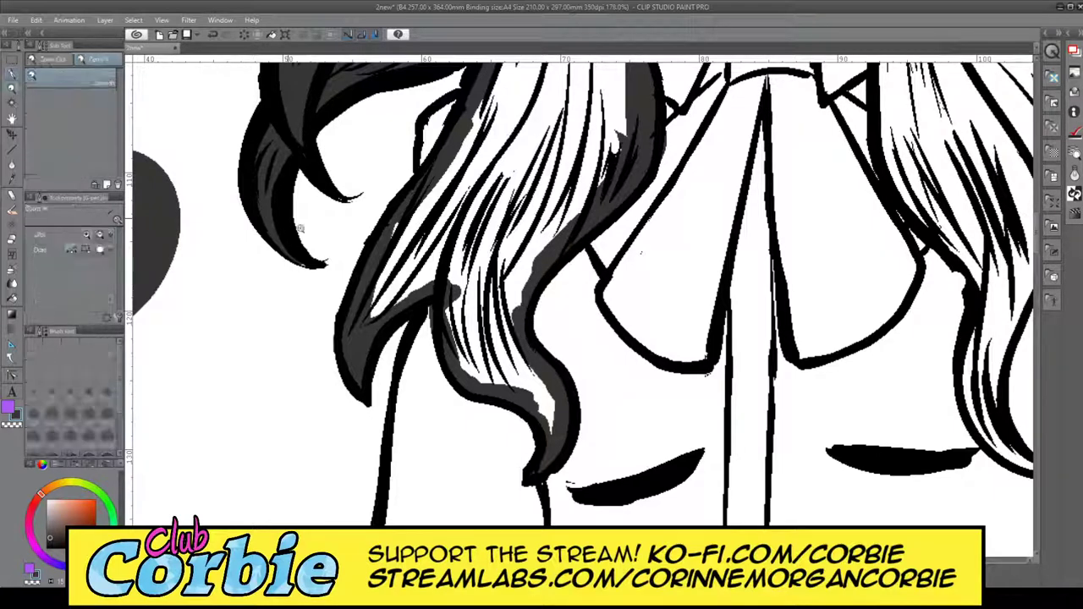
left_click_drag(385, 304, 254, 292)
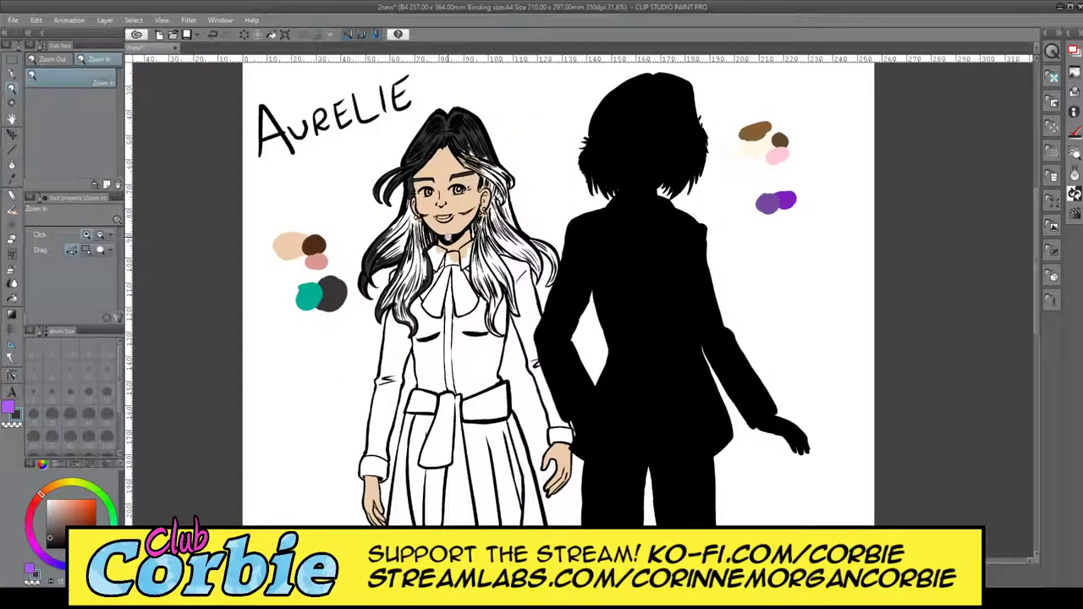
left_click_drag(447, 242, 511, 241)
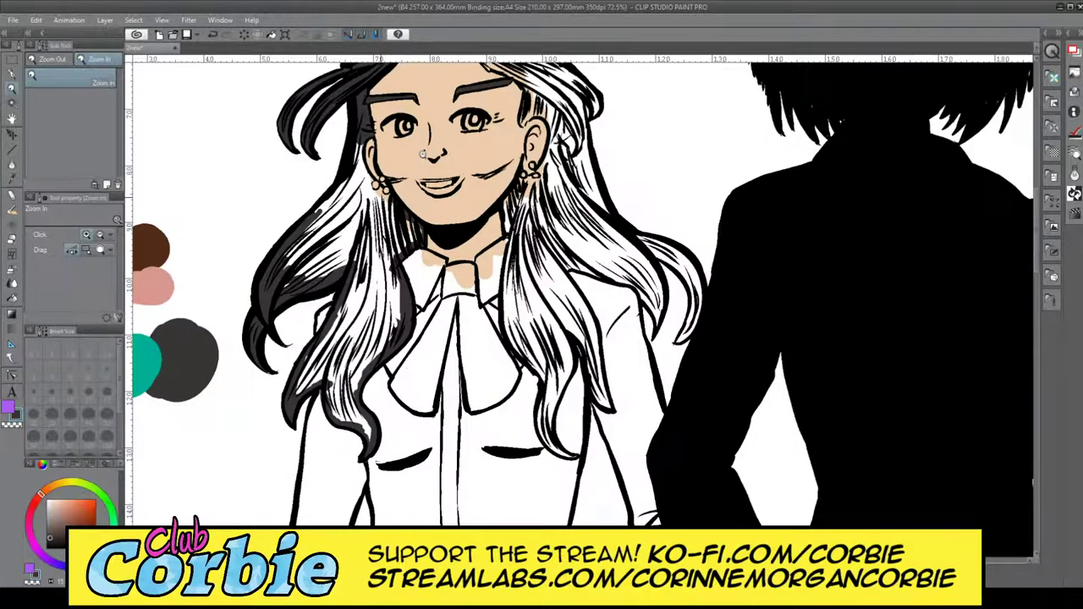
scroll(380, 203, "up", 3)
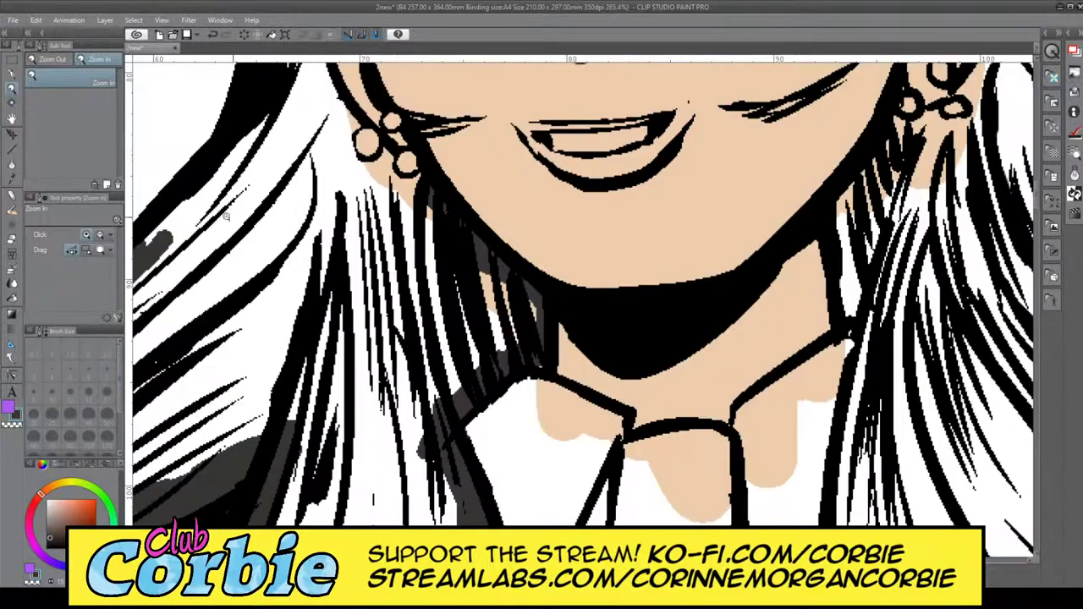
left_click(11, 75)
mouse_move(503, 358)
left_mouse_down()
mouse_move(494, 298)
mouse_move(528, 327)
mouse_move(518, 303)
mouse_move(488, 282)
left_mouse_up()
mouse_move(429, 243)
left_mouse_down()
mouse_move(417, 225)
mouse_move(425, 187)
mouse_move(434, 220)
mouse_move(406, 175)
mouse_move(372, 164)
mouse_move(372, 144)
left_mouse_up()
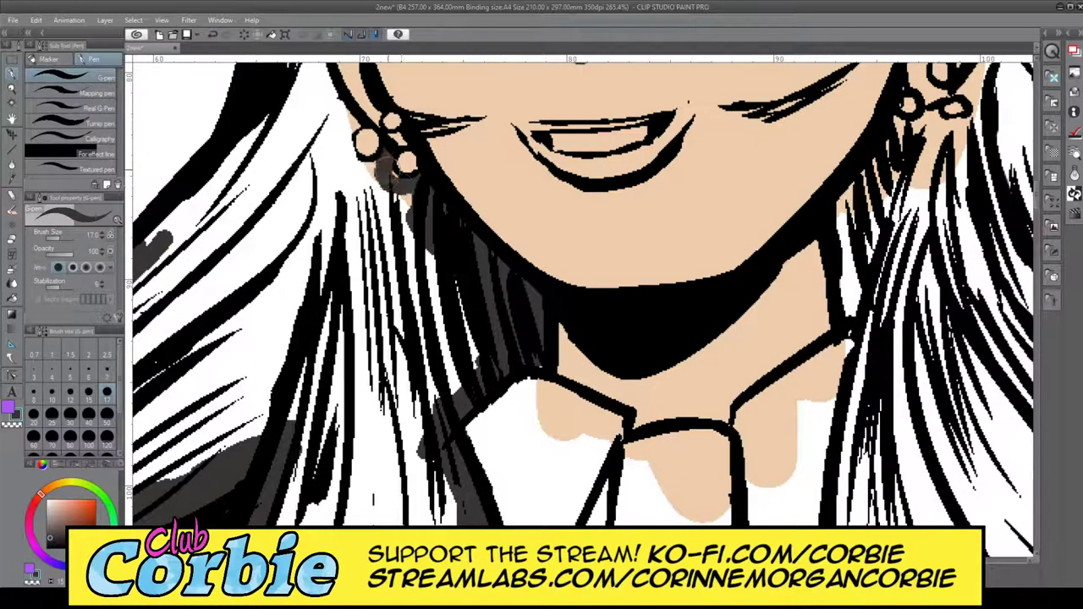
mouse_move(400, 190)
left_mouse_down()
mouse_move(377, 144)
mouse_move(390, 127)
mouse_move(387, 142)
mouse_move(354, 156)
mouse_move(336, 151)
mouse_move(340, 132)
left_mouse_up()
mouse_move(341, 170)
left_mouse_down()
mouse_move(347, 114)
mouse_move(359, 115)
mouse_move(363, 98)
mouse_move(340, 61)
left_mouse_up()
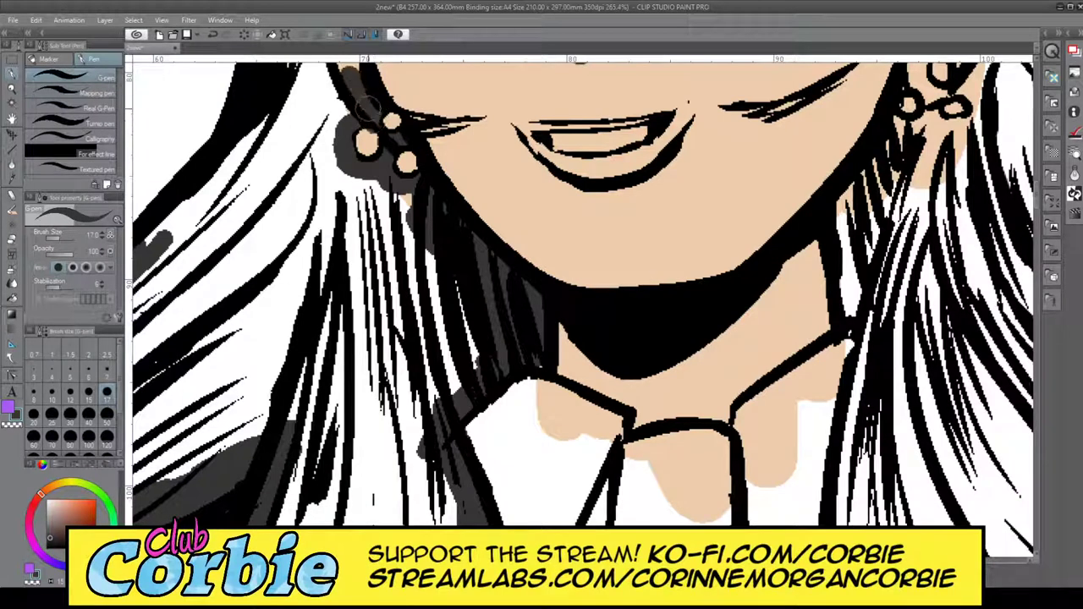
mouse_move(368, 109)
left_mouse_down()
mouse_move(345, 77)
mouse_move(328, 152)
mouse_move(429, 188)
mouse_move(415, 201)
left_mouse_up()
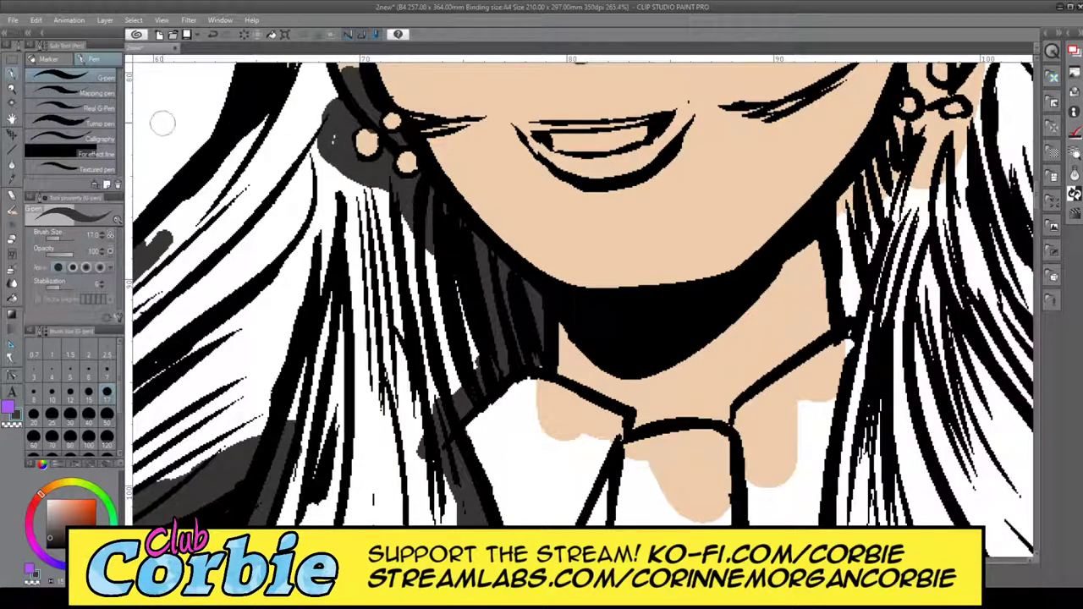
- Paint the strip of hair directly behind Aurelie's right ear dark grey, joining the temple hair to the earring area
left_click(13, 89)
scroll(352, 321, "down", 5)
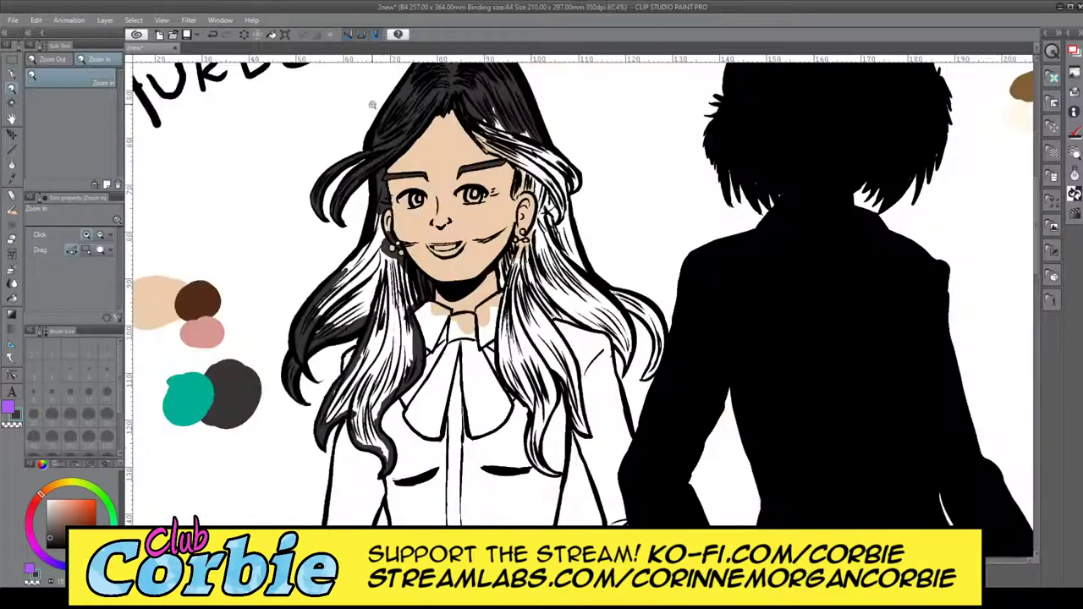
scroll(382, 206, "up", 5)
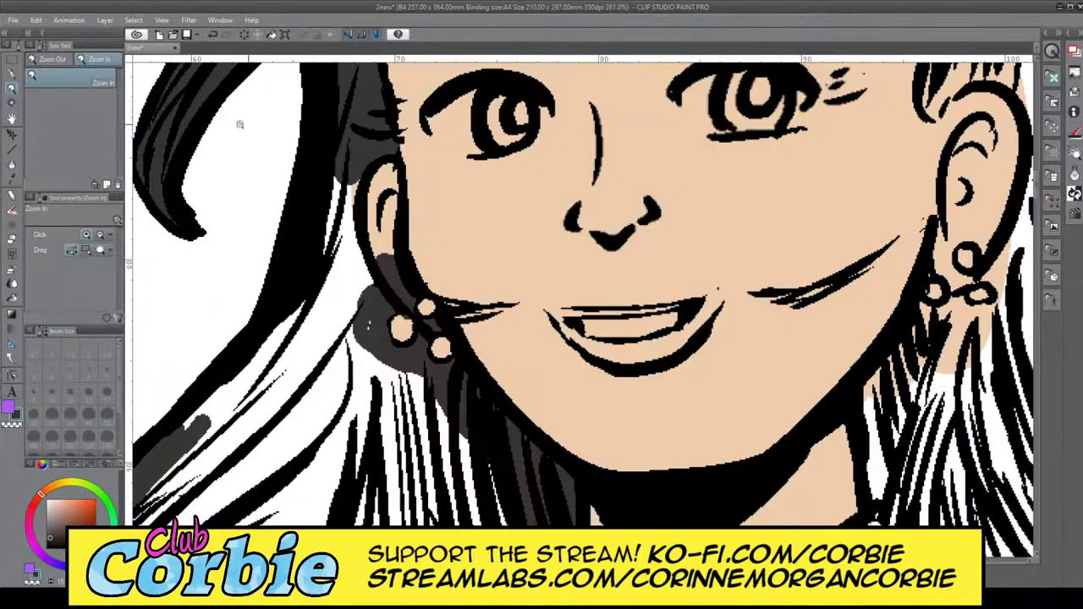
left_click(13, 74)
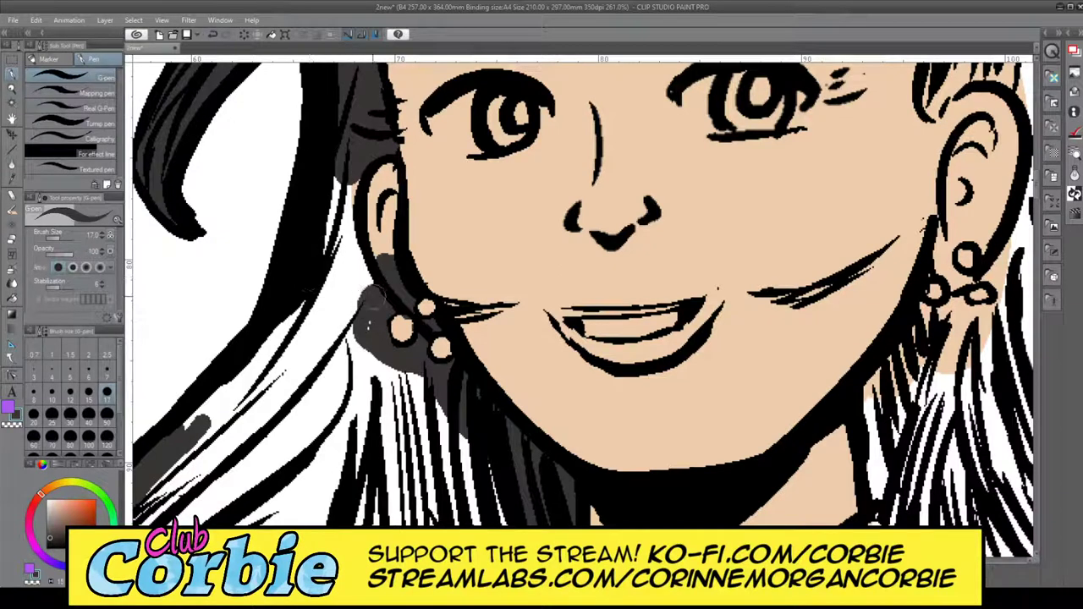
mouse_move(364, 278)
left_mouse_down()
mouse_move(340, 167)
mouse_move(339, 217)
mouse_move(355, 171)
mouse_move(339, 209)
left_mouse_up()
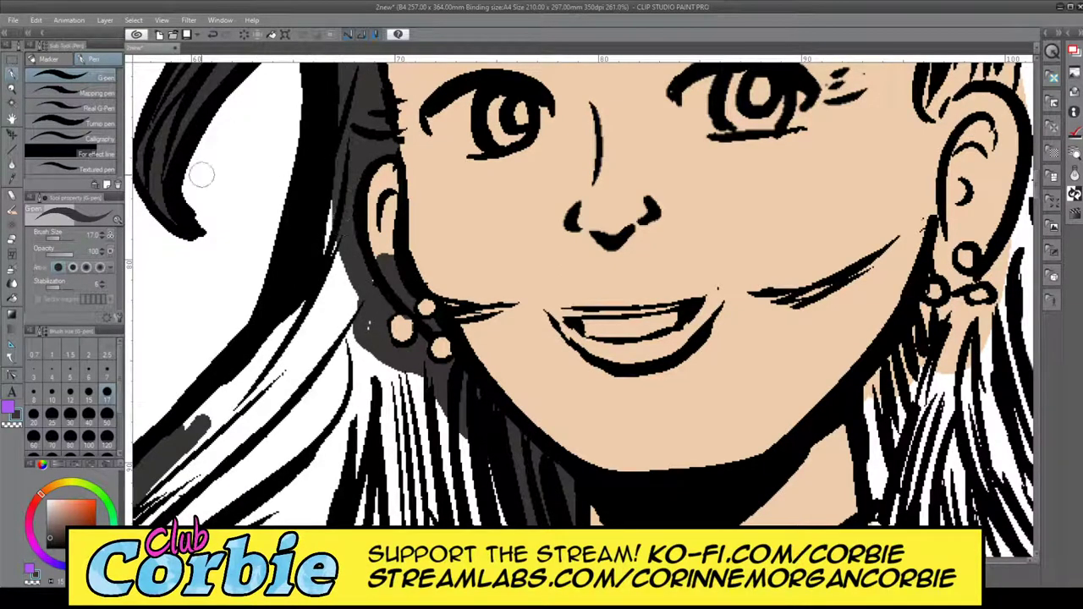
- Erase the dark grey spill from Aurelie's right earlobe and the adjoining edge of her jaw
left_click(12, 238)
left_click_drag(403, 254, 443, 305)
left_click(12, 89)
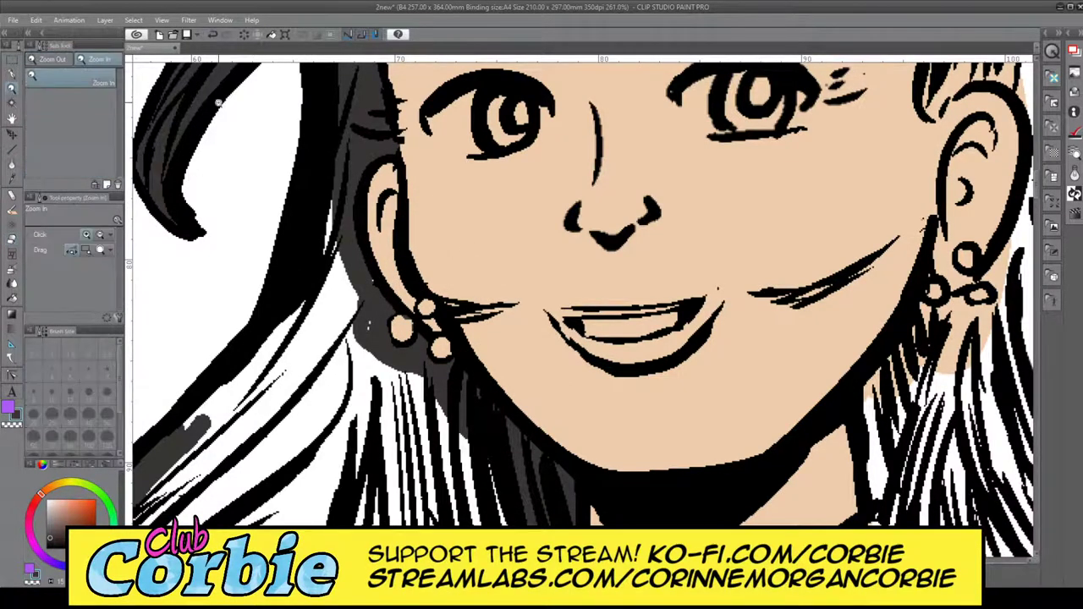
- Paint the outer edge of Aurelie's long right lock dark grey, from its middle up to the hair beside the ear
mouse_move(385, 239)
left_mouse_down()
mouse_move(307, 255)
mouse_move(153, 258)
left_mouse_up()
left_click(415, 221)
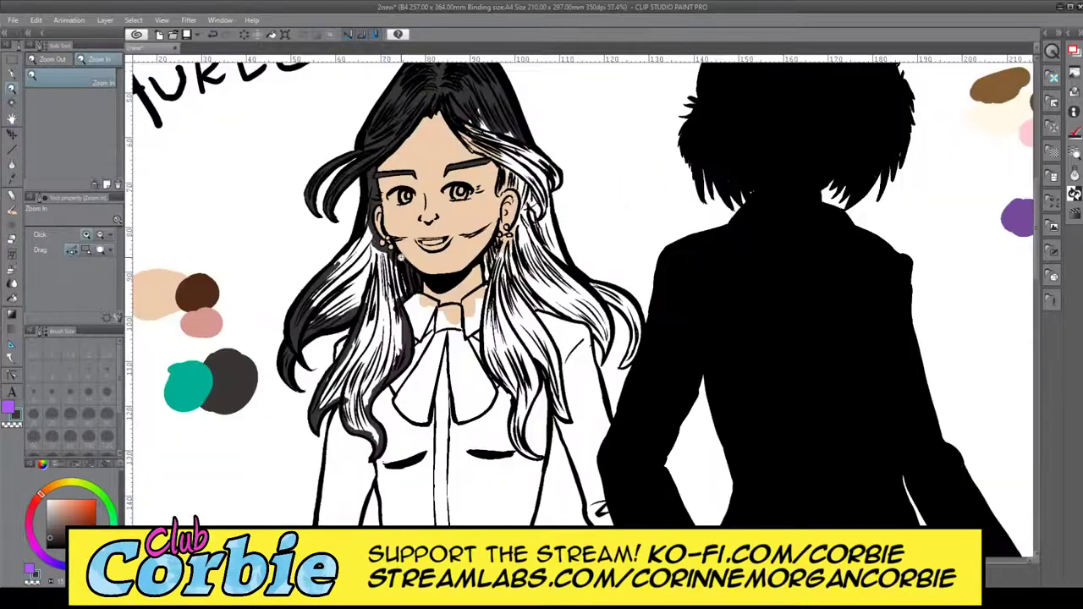
left_click(408, 188)
left_click(429, 231)
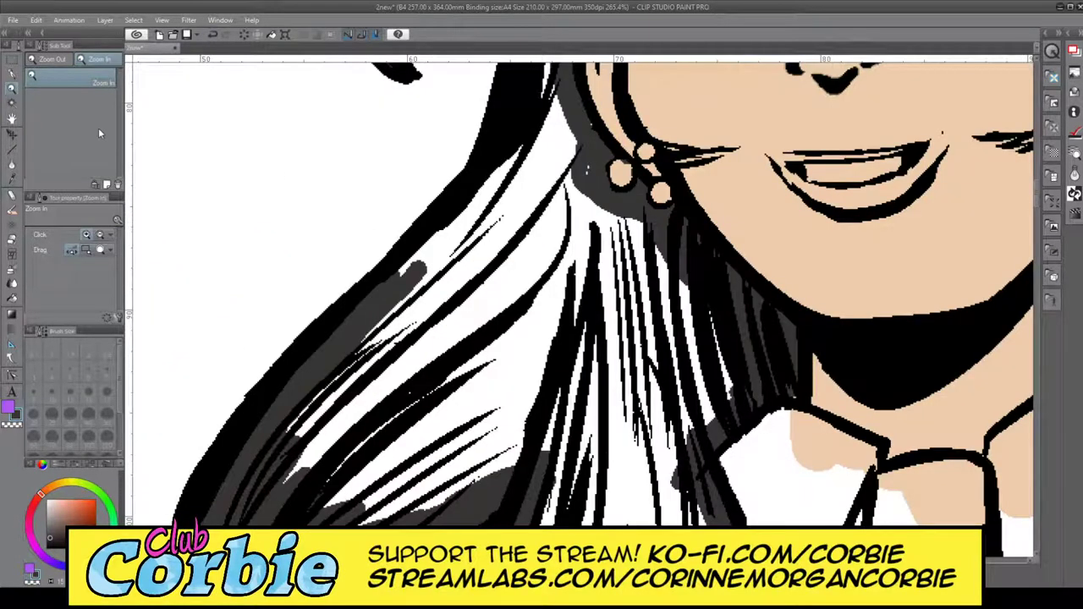
left_click(12, 75)
left_click_drag(385, 298, 447, 209)
left_click_drag(412, 269, 501, 181)
mouse_move(443, 254)
left_mouse_down()
mouse_move(521, 149)
mouse_move(549, 71)
left_mouse_up()
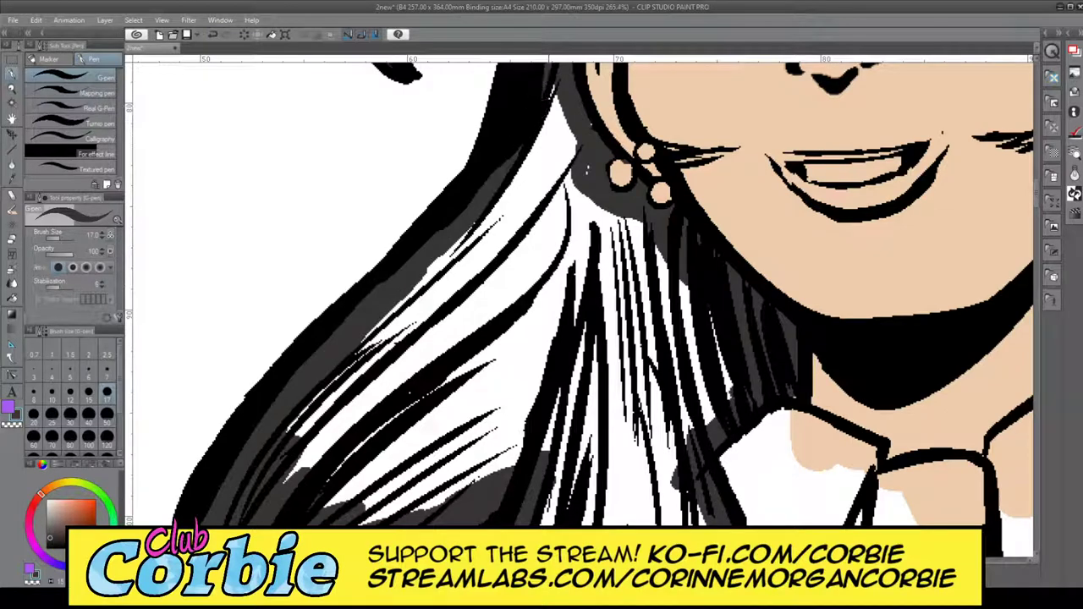
- Cover the white specks in the hair behind the right ear with dark grey and erase the spill from the right earring
left_click(13, 87)
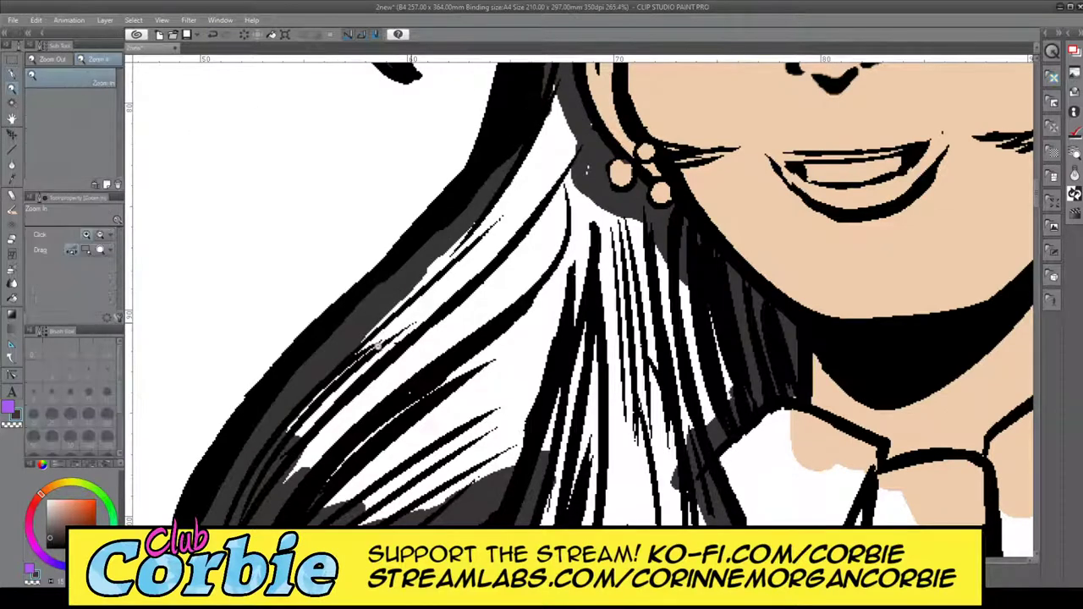
left_click_drag(378, 347, 291, 338)
left_click_drag(410, 288, 457, 292)
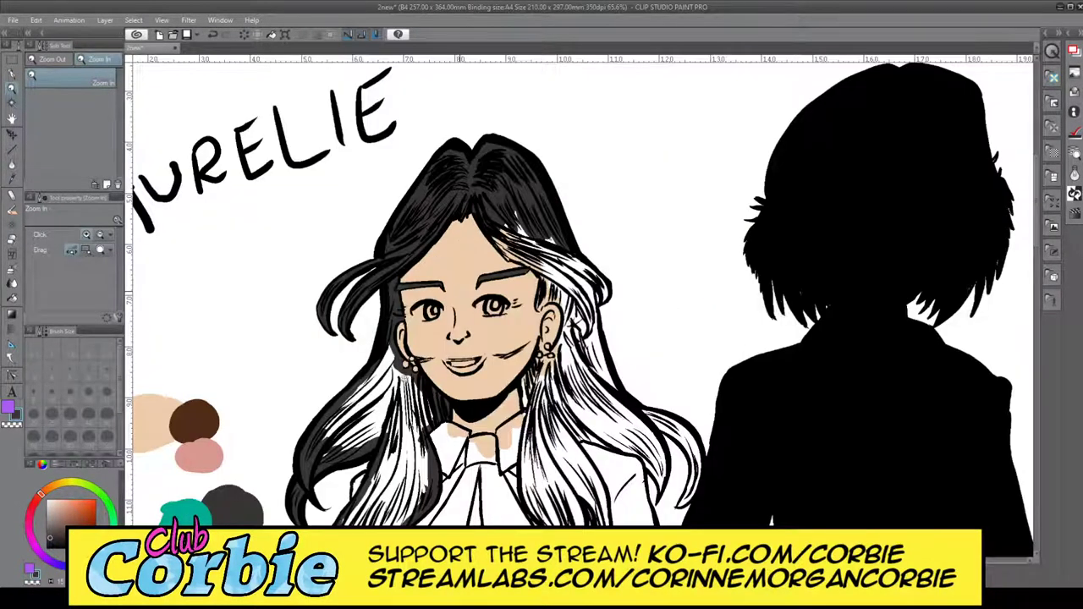
left_click(457, 292)
left_click(458, 291)
left_click_drag(306, 433, 340, 409)
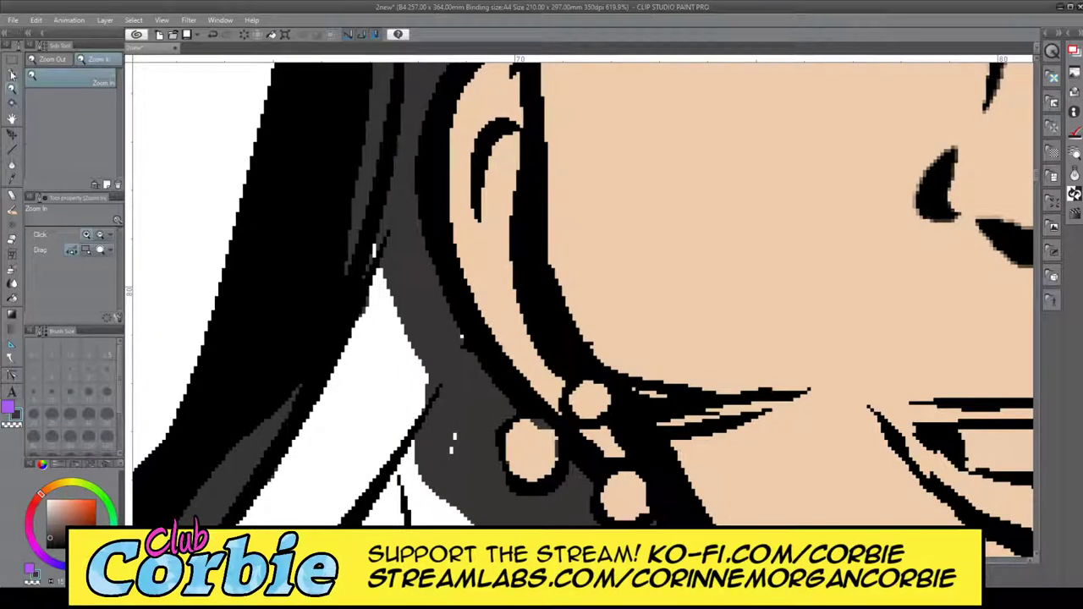
key("p")
mouse_move(452, 442)
left_mouse_down()
mouse_move(446, 350)
mouse_move(434, 317)
mouse_move(398, 291)
mouse_move(378, 178)
mouse_move(376, 226)
mouse_move(431, 468)
left_mouse_up()
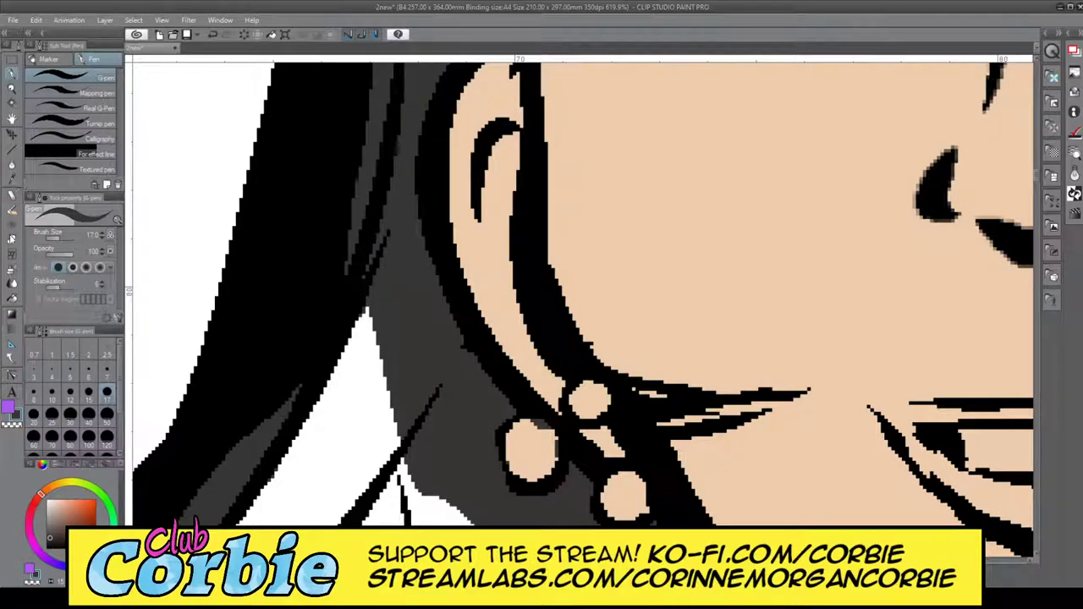
left_click(12, 239)
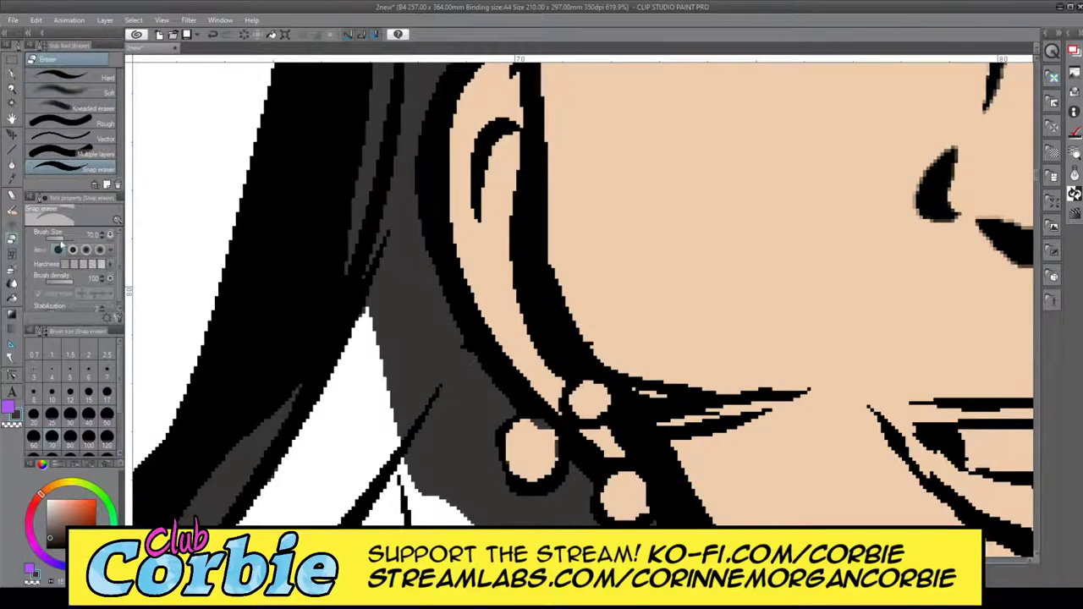
left_click(55, 239)
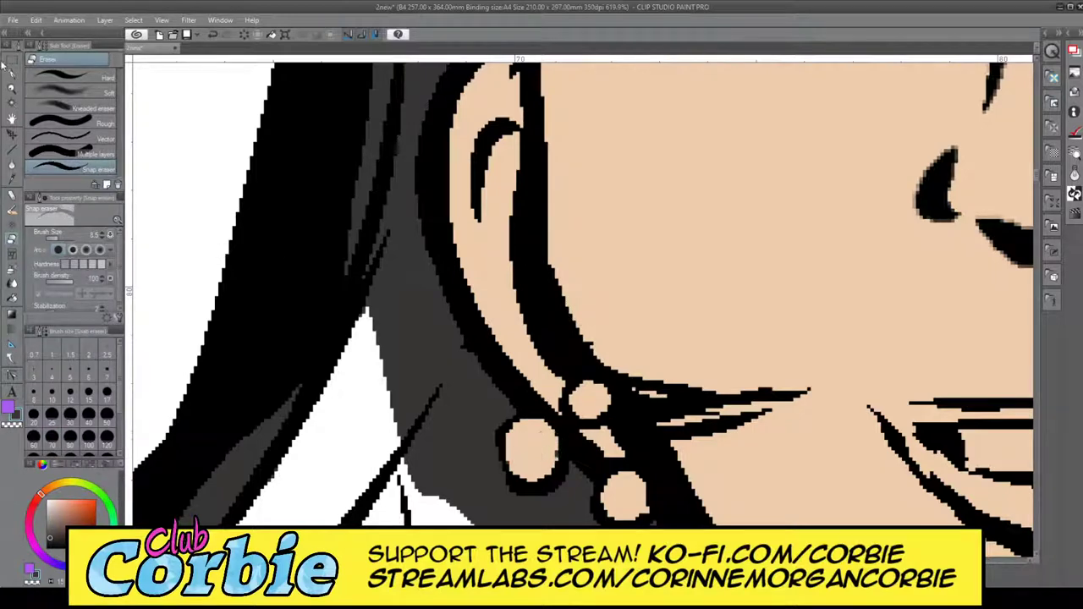
- Fill the remaining white interior of Aurelie's long right locks with dark grey using the Fill tool
left_click(13, 89)
left_click_drag(408, 233, 246, 241)
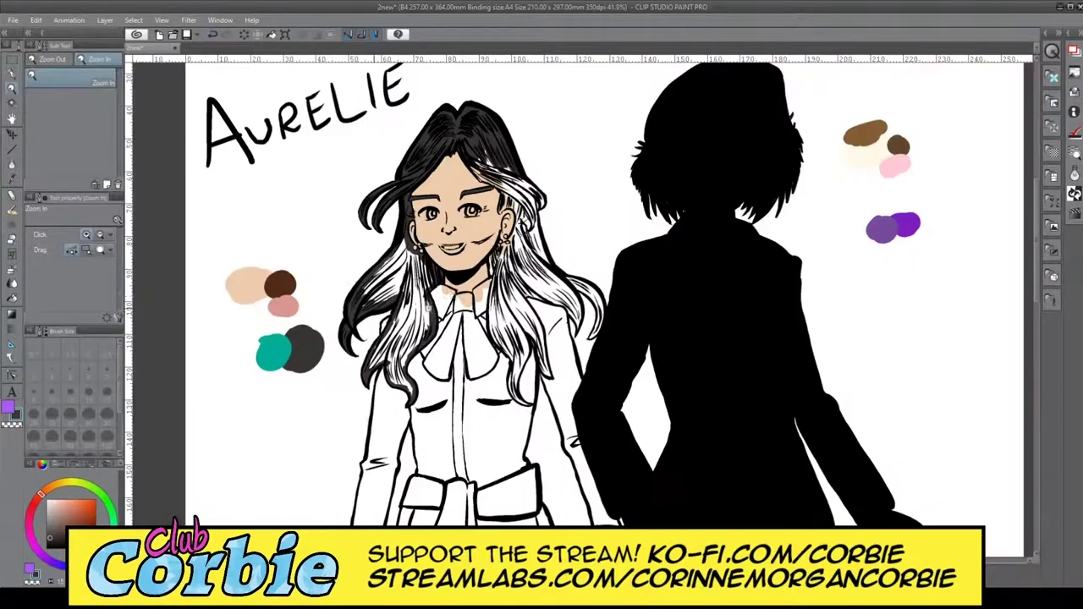
scroll(440, 306, "up", 2)
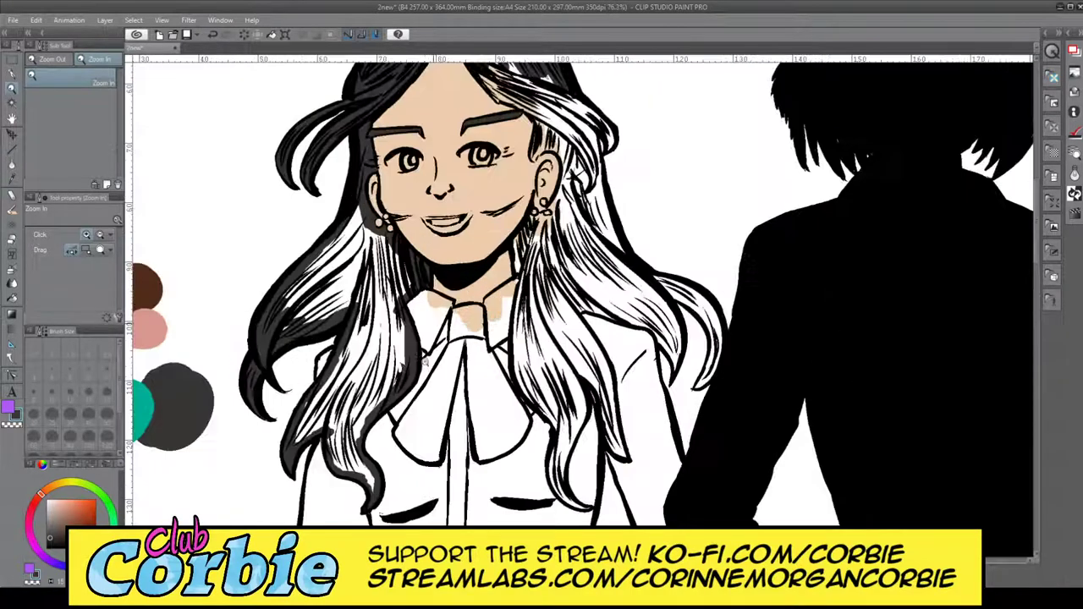
scroll(382, 353, "up", 2)
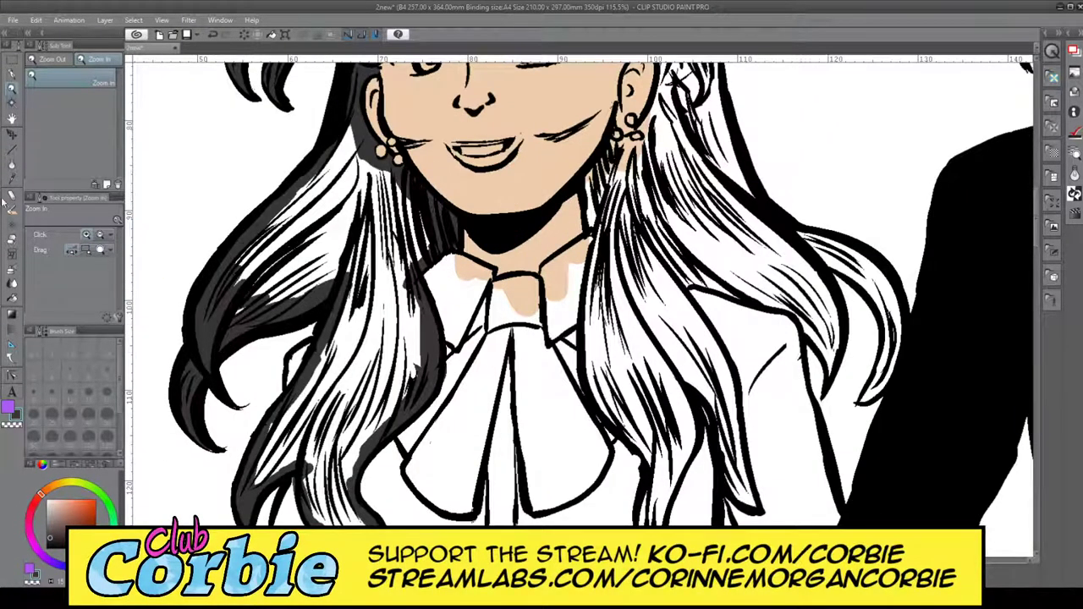
left_click(13, 300)
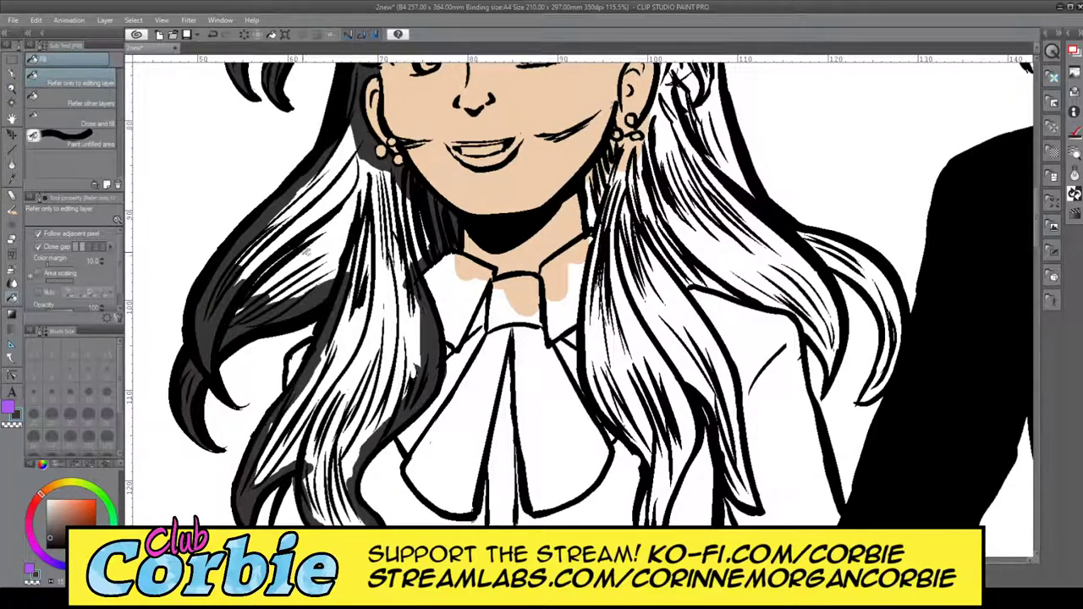
left_click(310, 256)
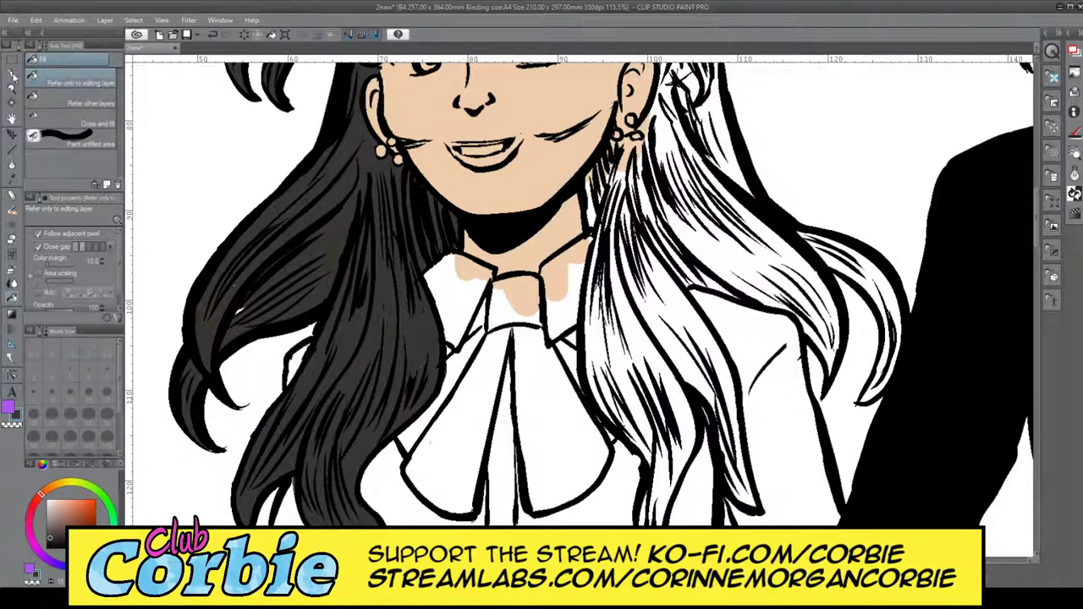
- Paint the sideburn and temple strands in front of and above Aurelie's left ear dark grey with the G-pen
key("p")
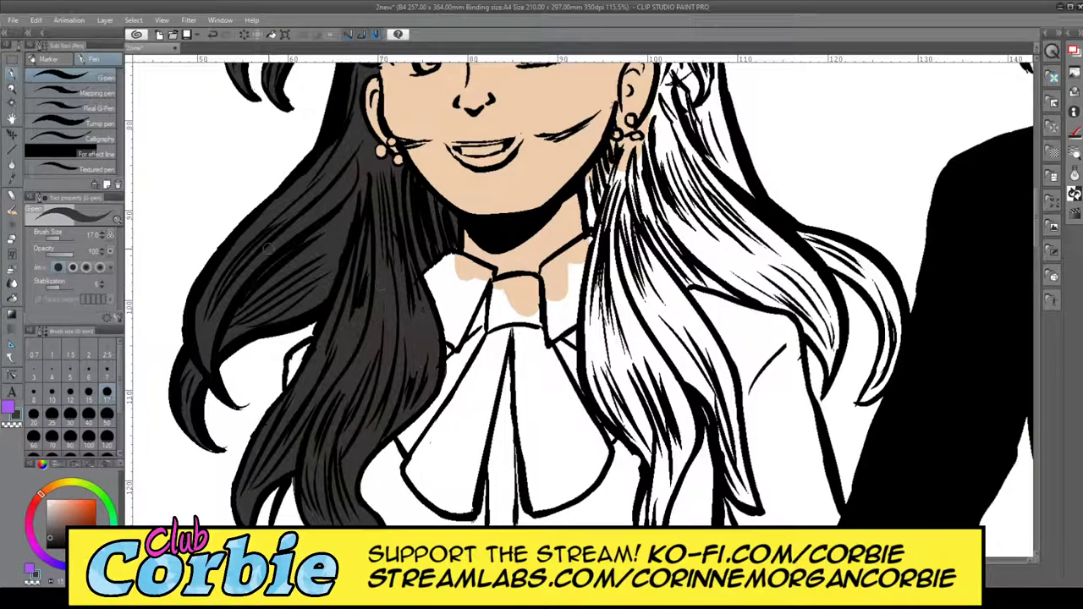
left_click(13, 88)
left_click_drag(241, 313, 193, 326)
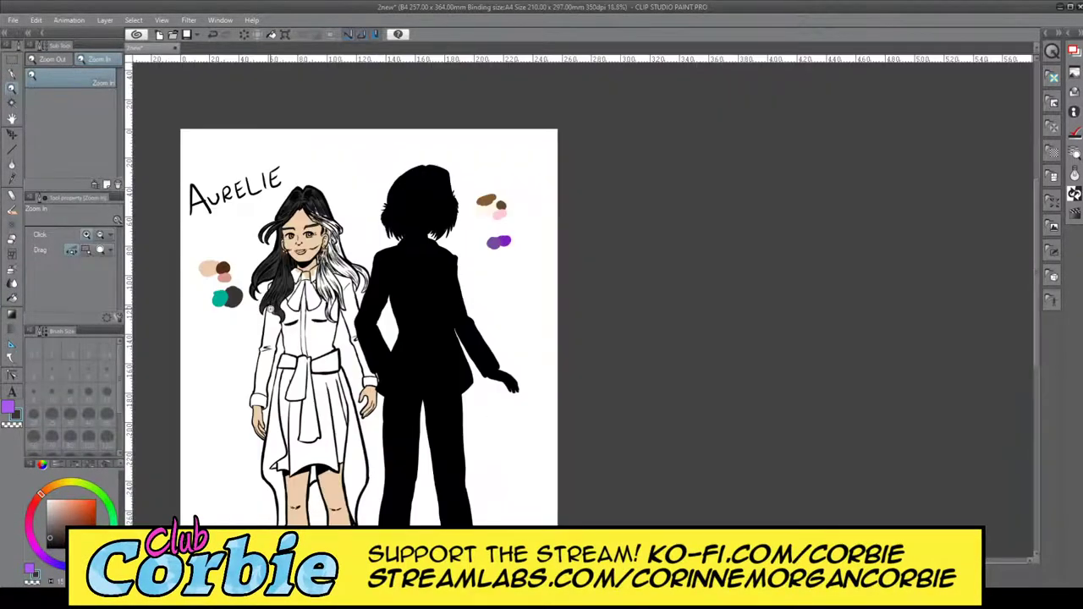
left_click_drag(288, 232, 375, 201)
left_click(357, 193)
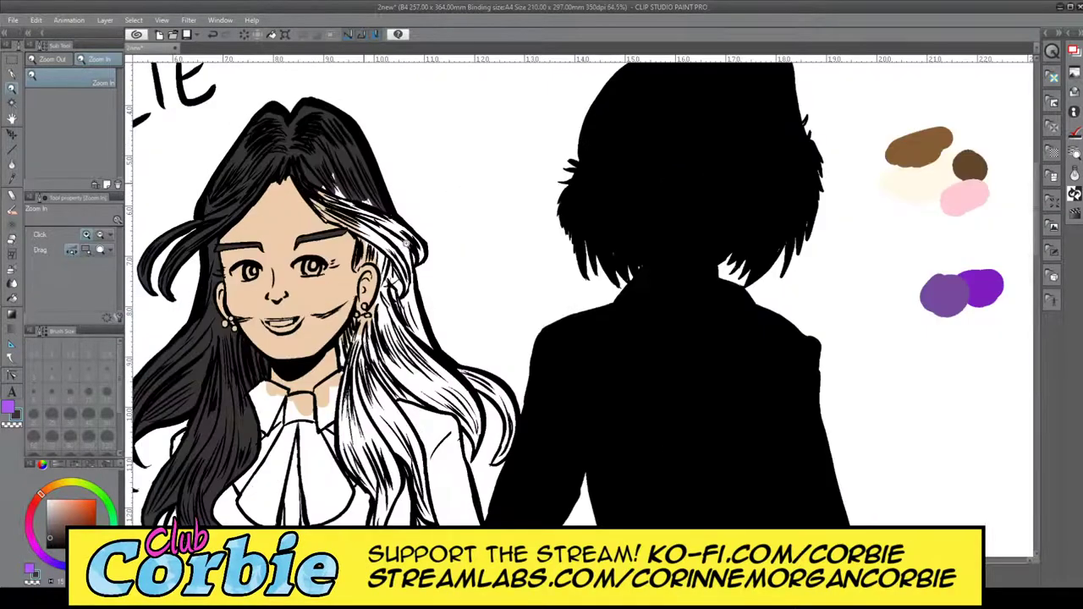
left_click(375, 218)
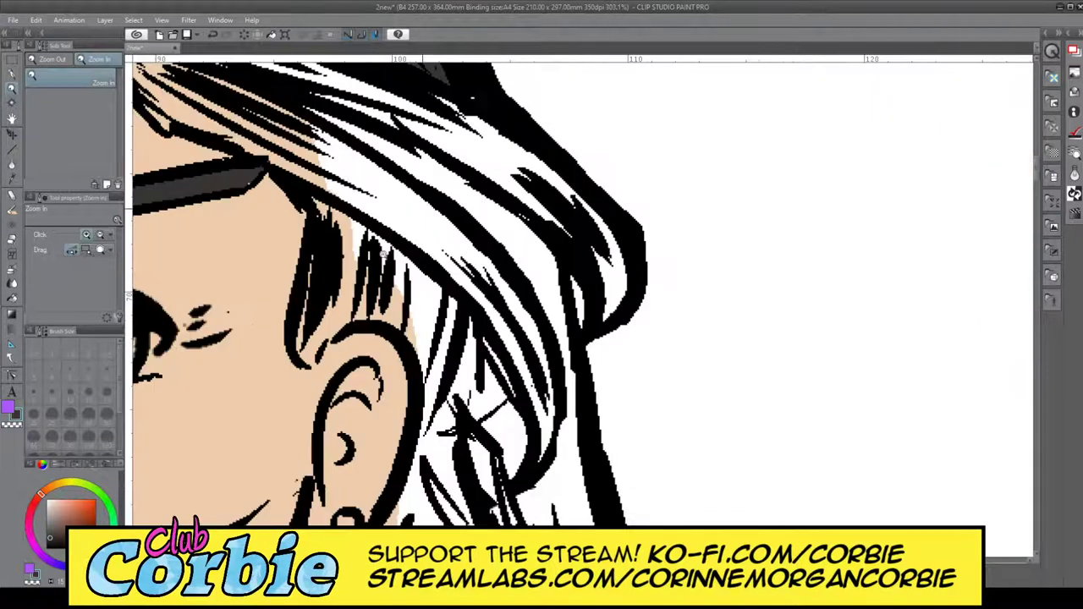
left_click(376, 221)
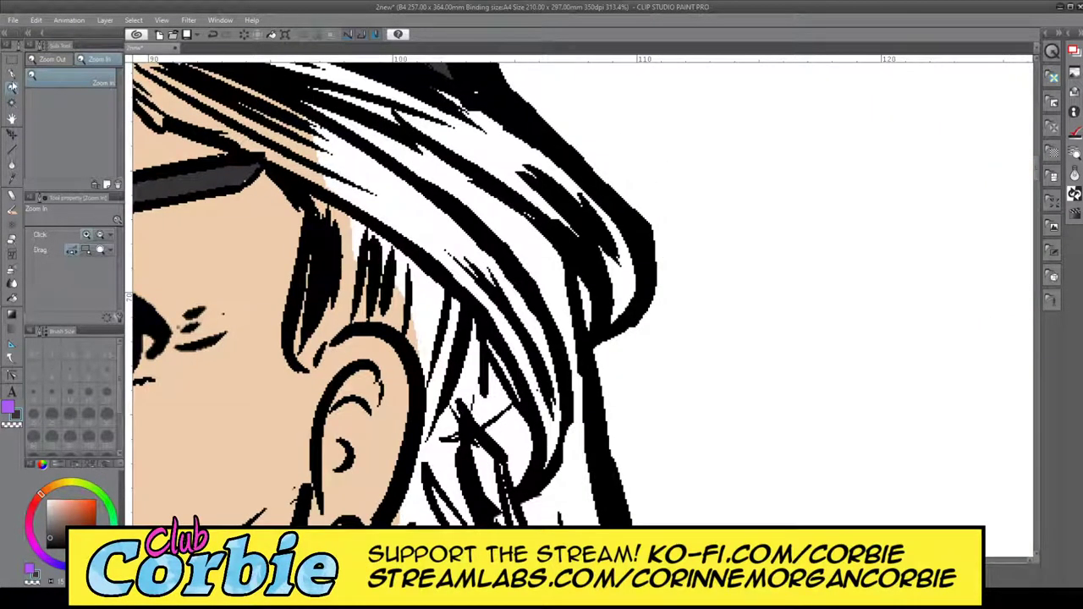
left_click(12, 76)
mouse_move(325, 330)
left_mouse_down()
mouse_move(308, 352)
mouse_move(323, 329)
left_mouse_up()
mouse_move(317, 274)
left_mouse_down()
mouse_move(319, 186)
mouse_move(352, 203)
mouse_move(328, 345)
left_mouse_up()
mouse_move(372, 297)
left_mouse_down()
mouse_move(431, 356)
mouse_move(365, 339)
left_mouse_up()
left_click_drag(365, 260, 339, 303)
- Paint the hair beneath the swept-back lock and down behind the left ear dark grey
left_click_drag(406, 296, 390, 309)
left_click_drag(351, 274, 308, 179)
mouse_move(401, 286)
left_mouse_down()
mouse_move(375, 194)
mouse_move(412, 277)
mouse_move(413, 327)
mouse_move(428, 276)
mouse_move(433, 404)
mouse_move(425, 360)
mouse_move(443, 361)
mouse_move(447, 272)
mouse_move(433, 432)
left_mouse_up()
left_click_drag(470, 284, 461, 397)
- Paint the hair around and below the left earring dark grey, continuing between jaw and neck down the left lock's inner edge
left_click(12, 88)
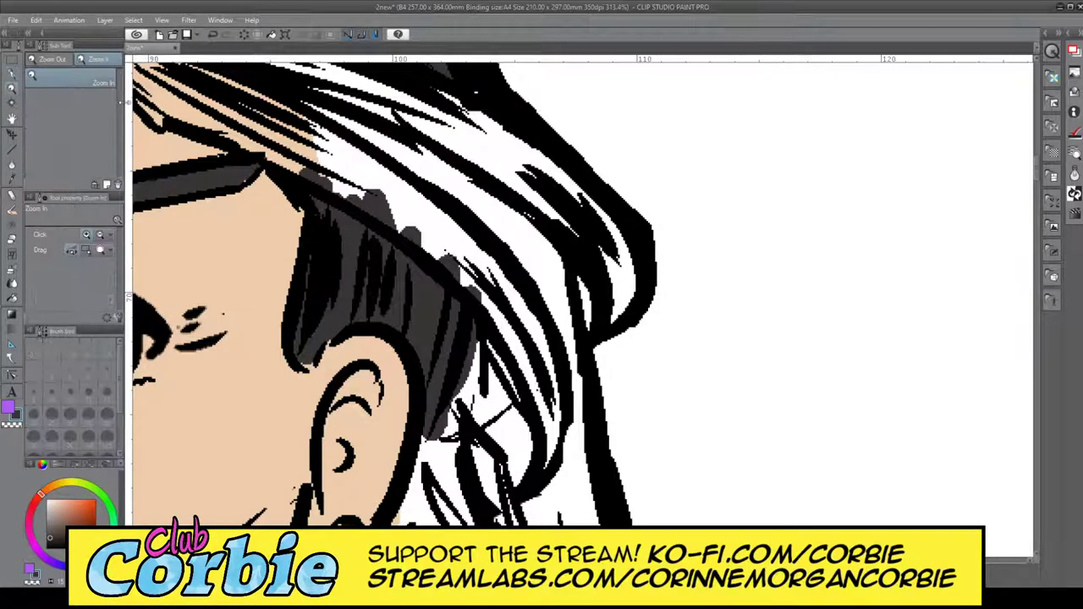
scroll(376, 329, "down", 6)
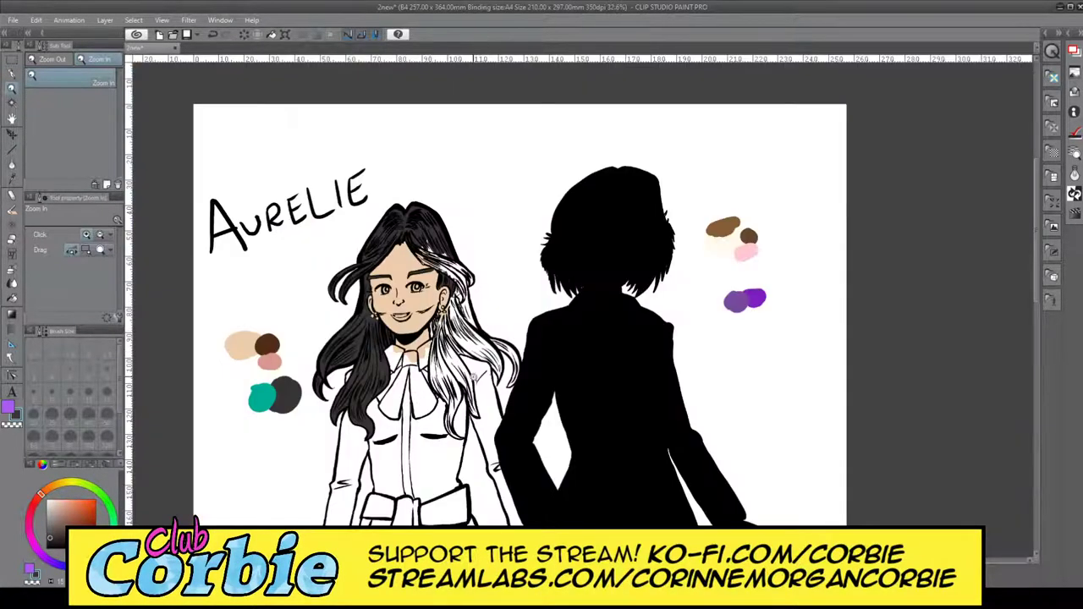
scroll(474, 375, "up", 3)
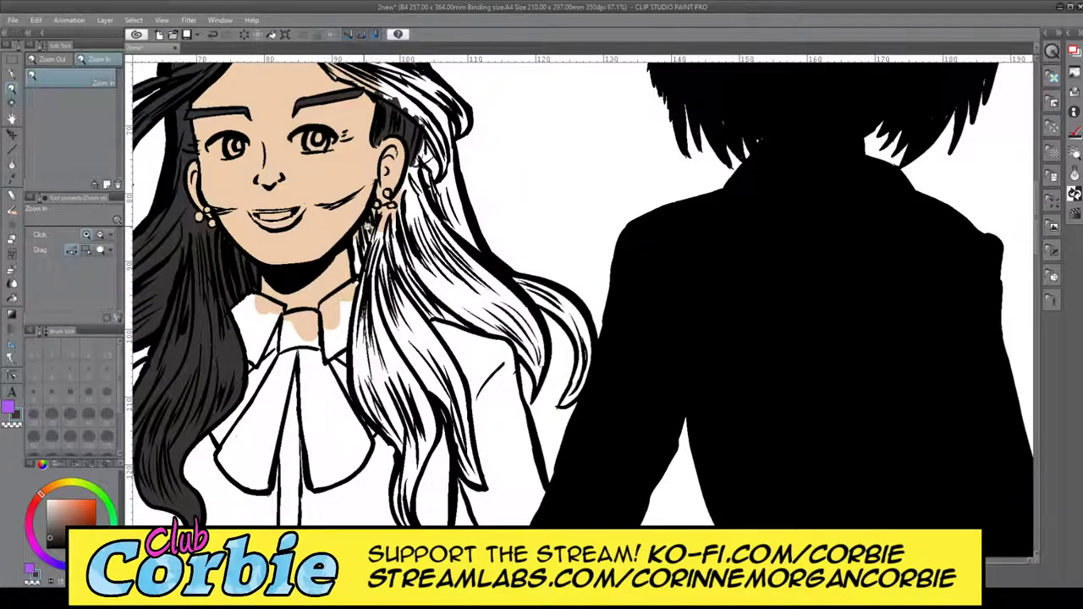
scroll(382, 207, "down", 1)
scroll(371, 227, "up", 4)
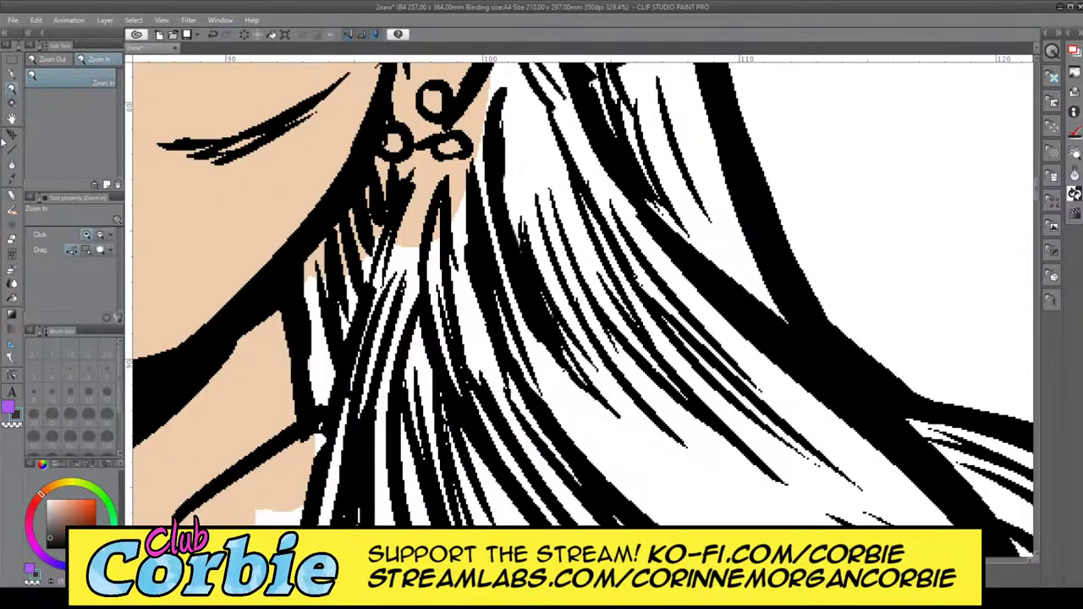
left_click(10, 72)
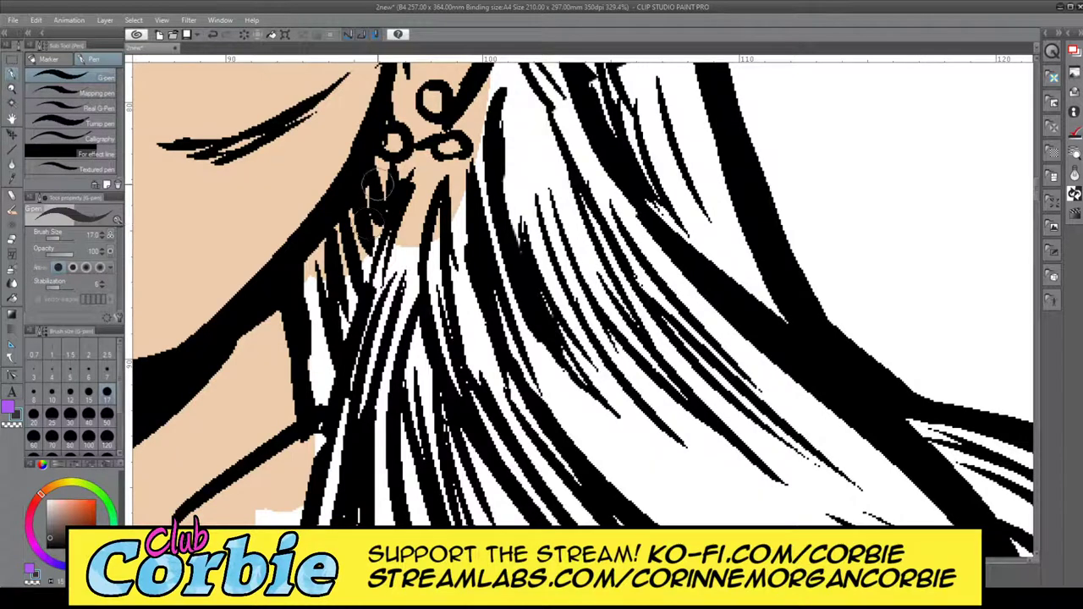
mouse_move(374, 161)
left_mouse_down()
mouse_move(430, 165)
mouse_move(431, 152)
mouse_move(434, 169)
mouse_move(457, 169)
mouse_move(471, 159)
mouse_move(444, 168)
mouse_move(478, 154)
mouse_move(457, 129)
mouse_move(499, 85)
mouse_move(485, 118)
mouse_move(494, 97)
mouse_move(478, 89)
mouse_move(431, 226)
mouse_move(441, 182)
mouse_move(386, 180)
mouse_move(324, 248)
mouse_move(313, 292)
mouse_move(305, 283)
mouse_move(329, 381)
mouse_move(310, 324)
mouse_move(319, 396)
mouse_move(336, 396)
mouse_move(376, 210)
mouse_move(331, 315)
mouse_move(324, 254)
mouse_move(392, 224)
mouse_move(421, 176)
mouse_move(364, 428)
mouse_move(364, 414)
mouse_move(341, 429)
mouse_move(341, 467)
mouse_move(347, 408)
mouse_move(334, 483)
left_mouse_up()
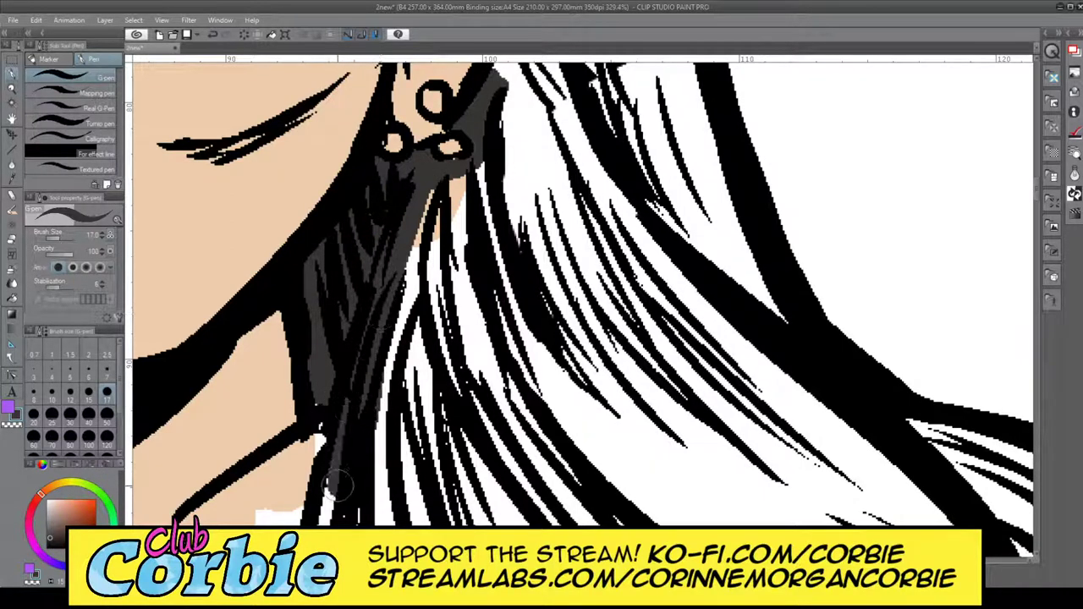
- Paint the curled tip of Aurelie's left front lock dark grey, following its curve down to the point
left_click(12, 88)
left_click_drag(373, 240, 171, 332)
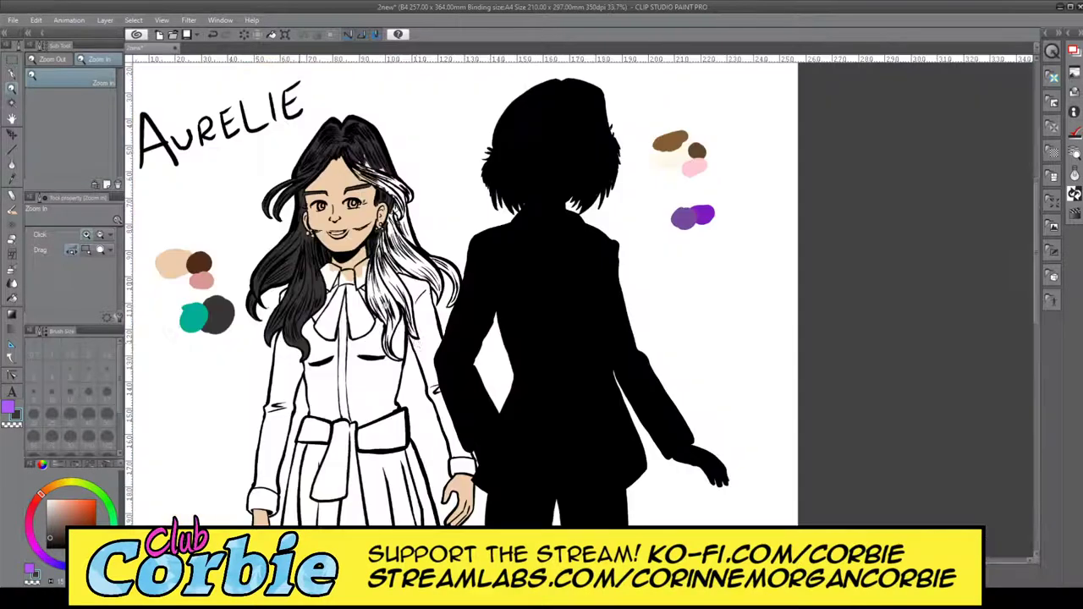
left_click_drag(395, 274, 396, 429)
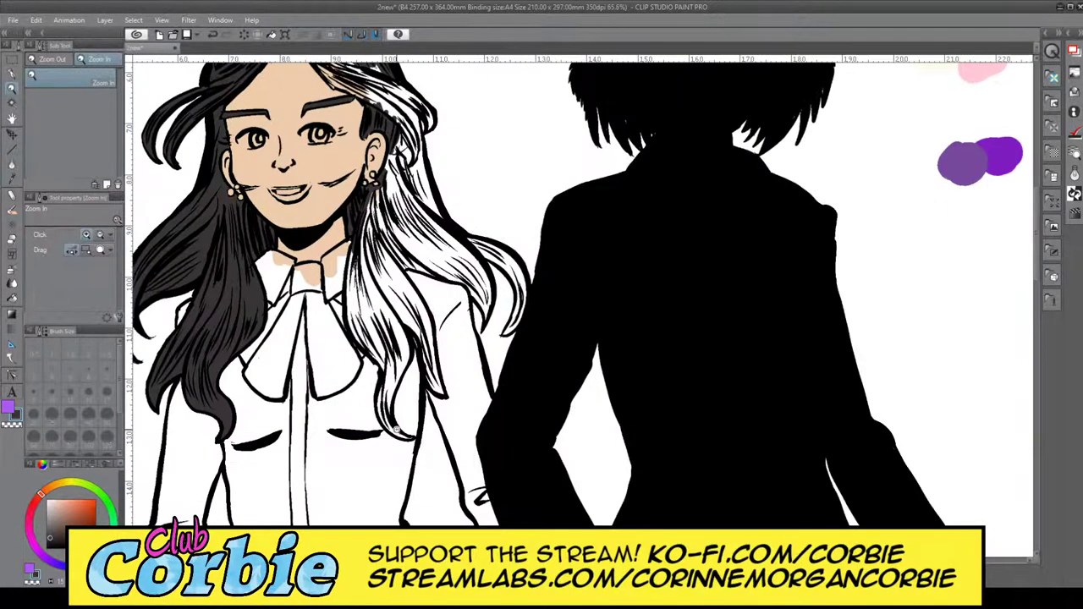
left_click_drag(429, 393, 429, 391)
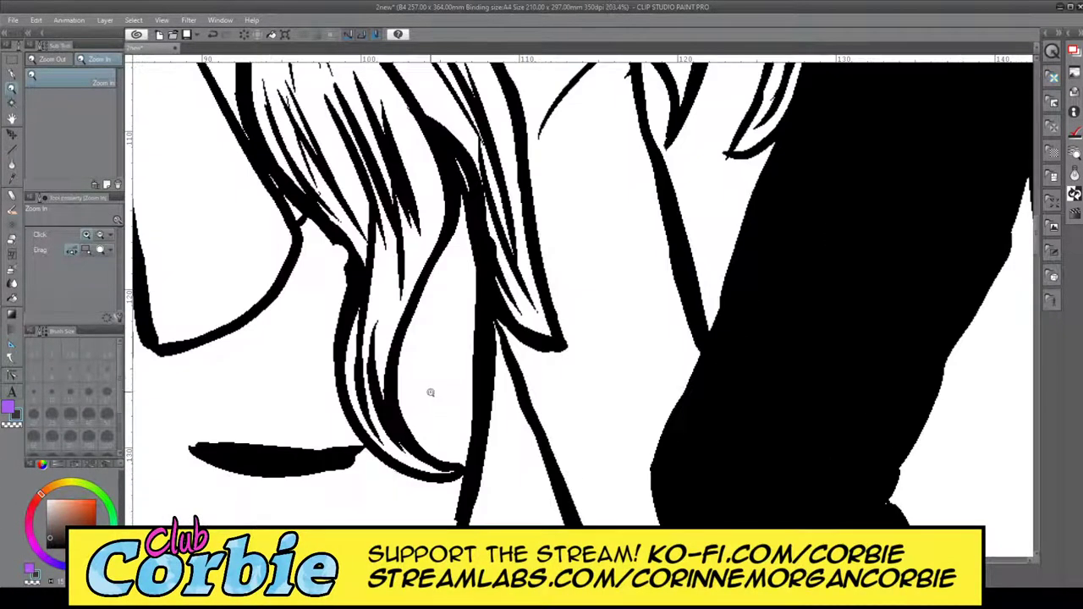
left_click(12, 76)
mouse_move(355, 303)
left_mouse_down()
mouse_move(349, 372)
mouse_move(362, 401)
mouse_move(371, 300)
mouse_move(365, 433)
left_mouse_up()
mouse_move(345, 366)
left_mouse_down()
mouse_move(360, 418)
mouse_move(362, 350)
mouse_move(376, 326)
mouse_move(372, 385)
left_mouse_up()
mouse_move(379, 346)
left_mouse_down()
mouse_move(385, 444)
mouse_move(396, 455)
left_mouse_up()
mouse_move(369, 408)
left_mouse_down()
mouse_move(385, 442)
mouse_move(450, 472)
left_mouse_up()
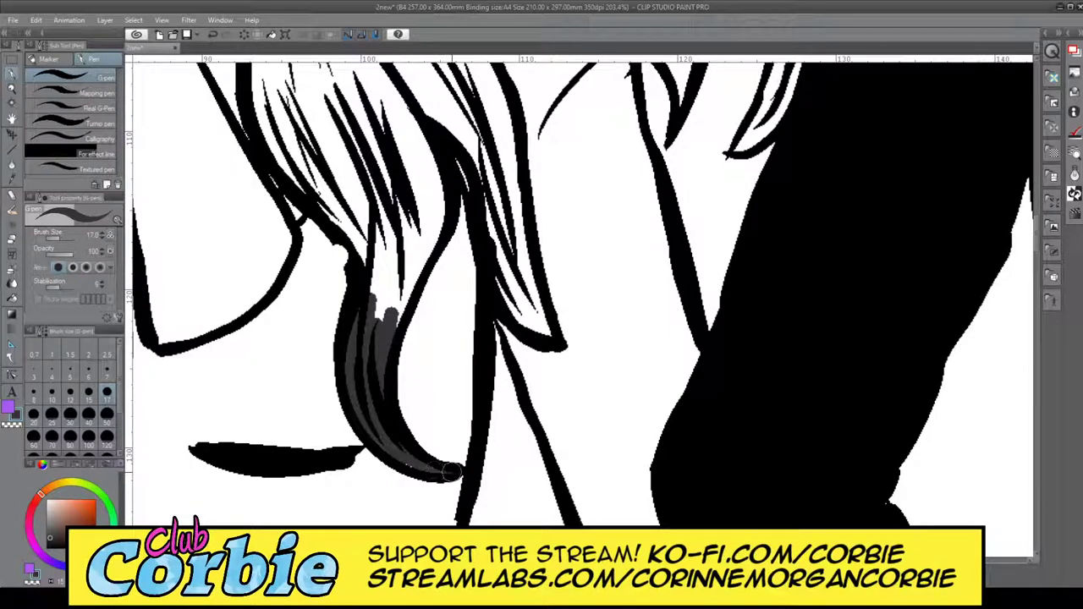
- Smooth the notched outline just above the left lock's curl with a black G-pen stroke on the line art layer
left_click(835, 209)
left_click(838, 208)
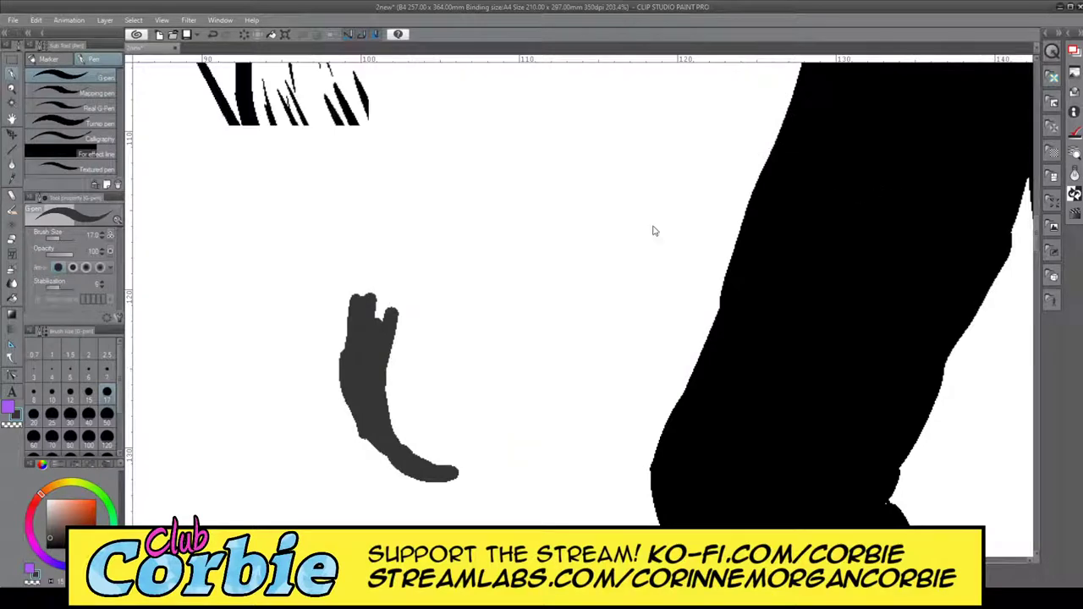
left_click(8, 408)
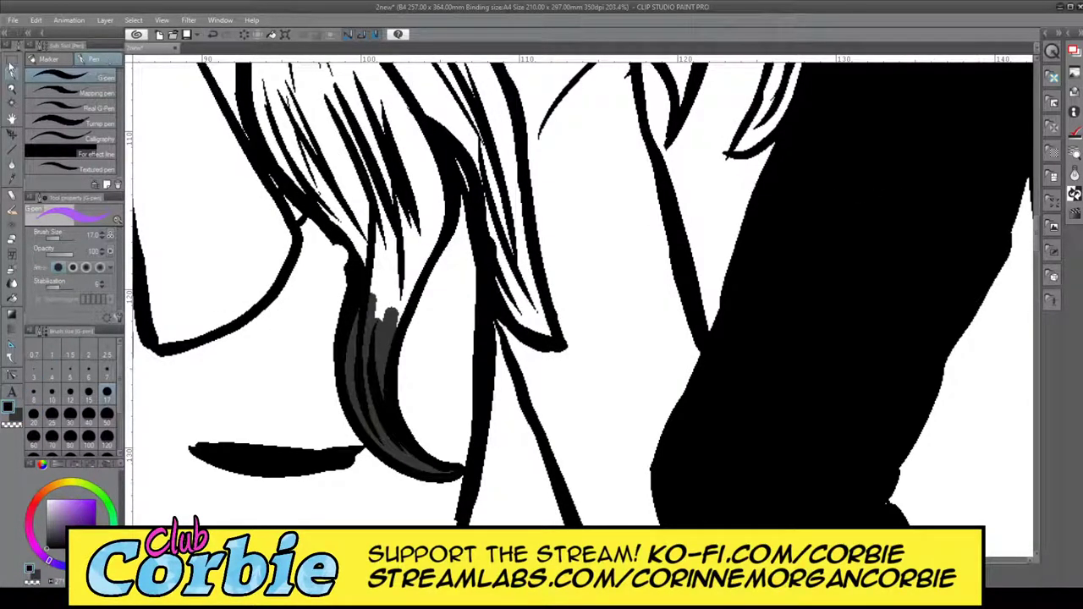
key("x")
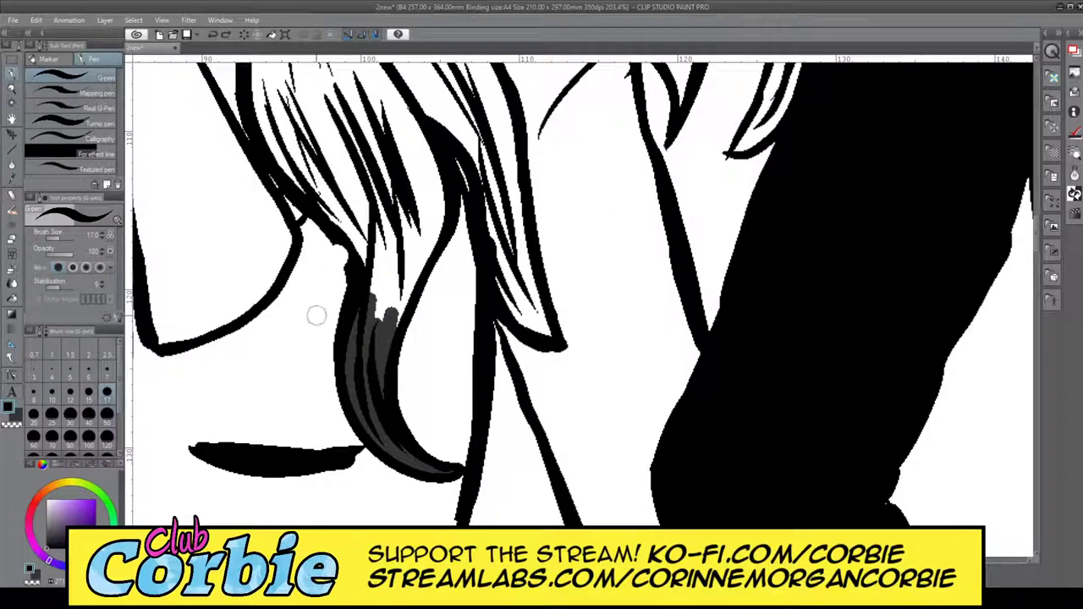
mouse_move(327, 229)
left_mouse_down()
mouse_move(355, 278)
mouse_move(343, 254)
left_mouse_up()
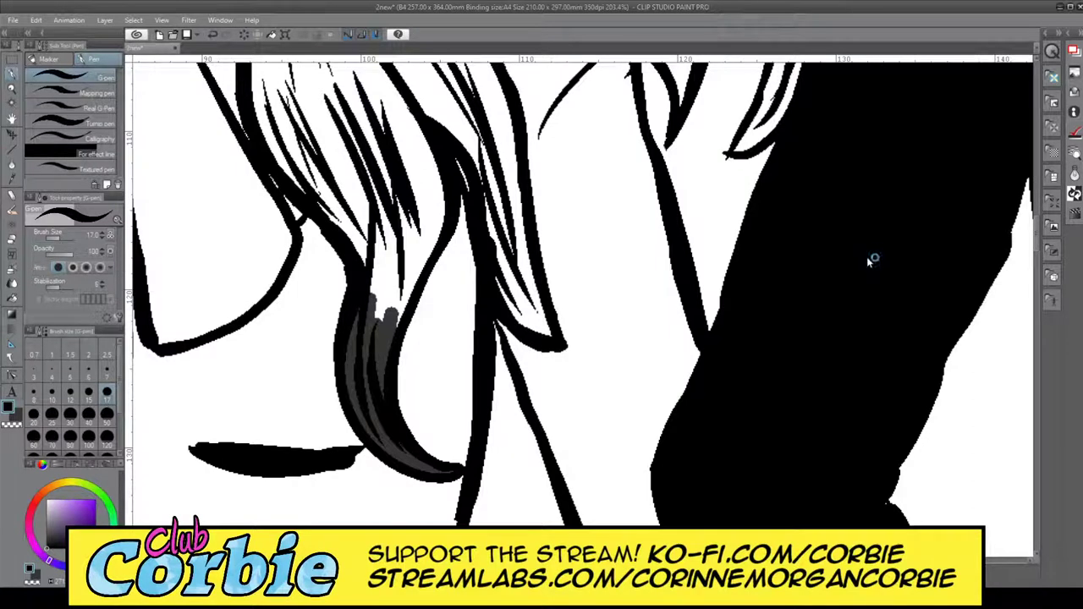
- Return to the flat colour layer and paint the left front lock dark grey above its curled tip
left_click(829, 274)
left_click(828, 275)
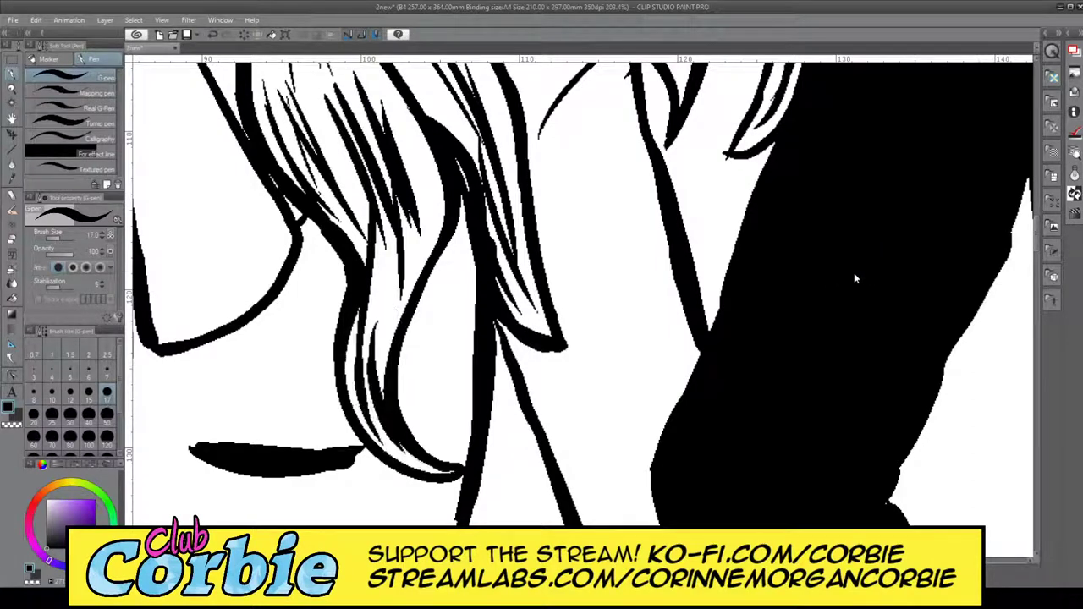
left_click(16, 416)
mouse_move(312, 208)
left_mouse_down()
mouse_move(381, 272)
mouse_move(380, 240)
mouse_move(368, 317)
mouse_move(410, 223)
mouse_move(390, 306)
mouse_move(401, 298)
mouse_move(447, 193)
mouse_move(420, 228)
mouse_move(408, 179)
left_mouse_up()
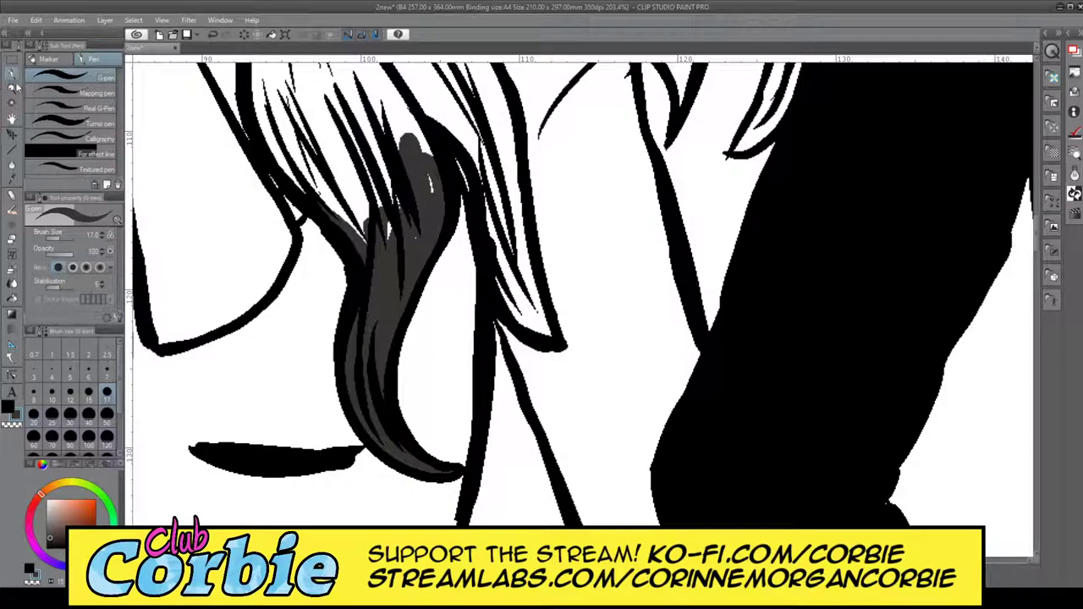
left_click_drag(318, 269, 338, 257)
left_click(48, 23)
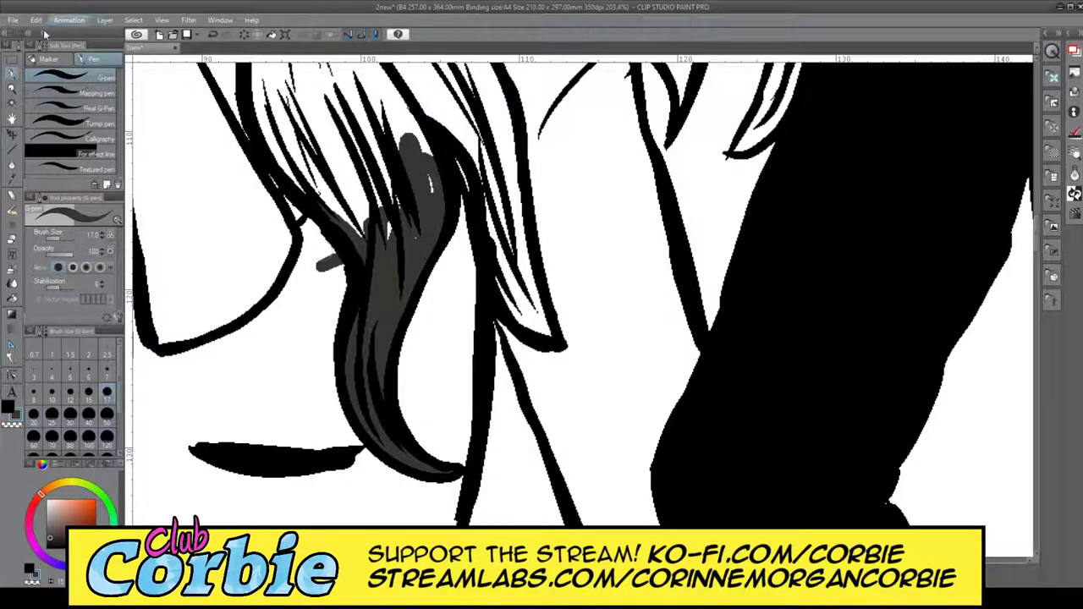
left_click(41, 38)
- Paint the lower part of the left front lock dark grey along its inner edge and close the small gaps above the curl
left_click(12, 88)
left_click_drag(371, 237, 208, 312)
left_click_drag(408, 168, 445, 133)
left_click(409, 167)
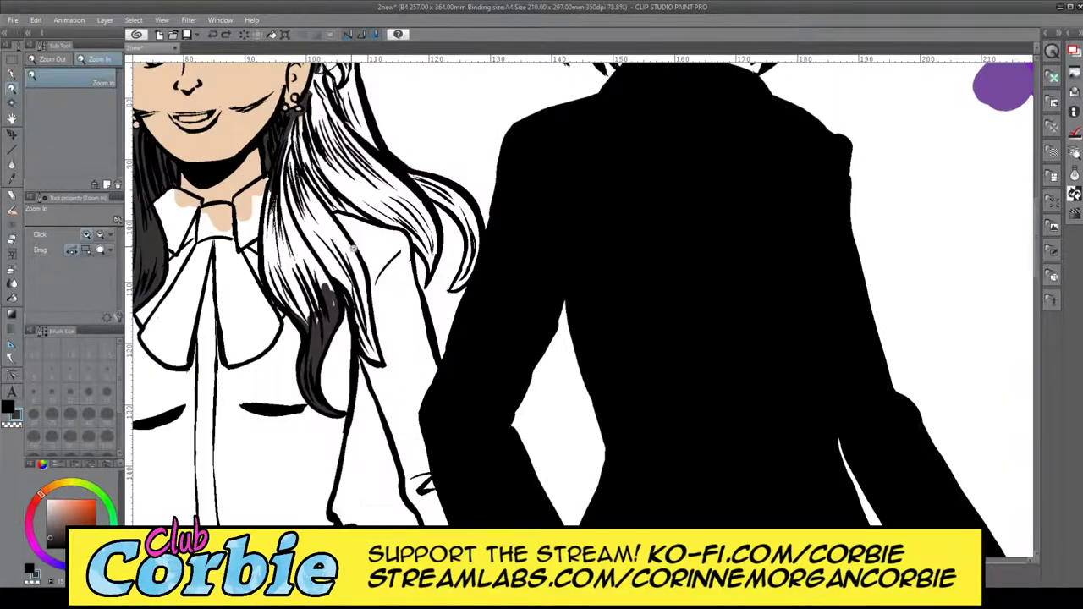
left_click(329, 264)
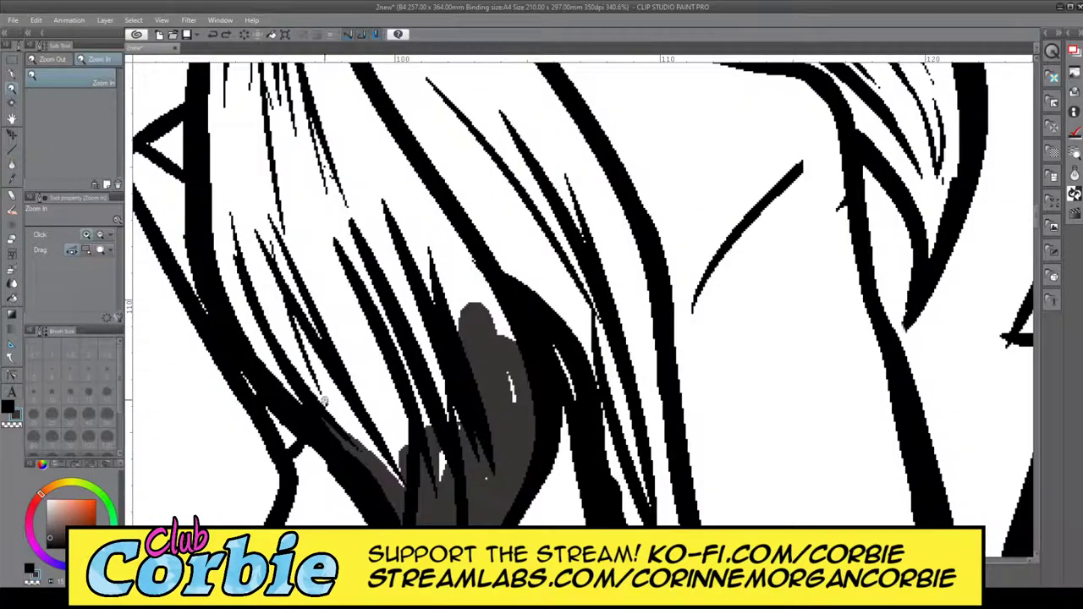
left_click(13, 77)
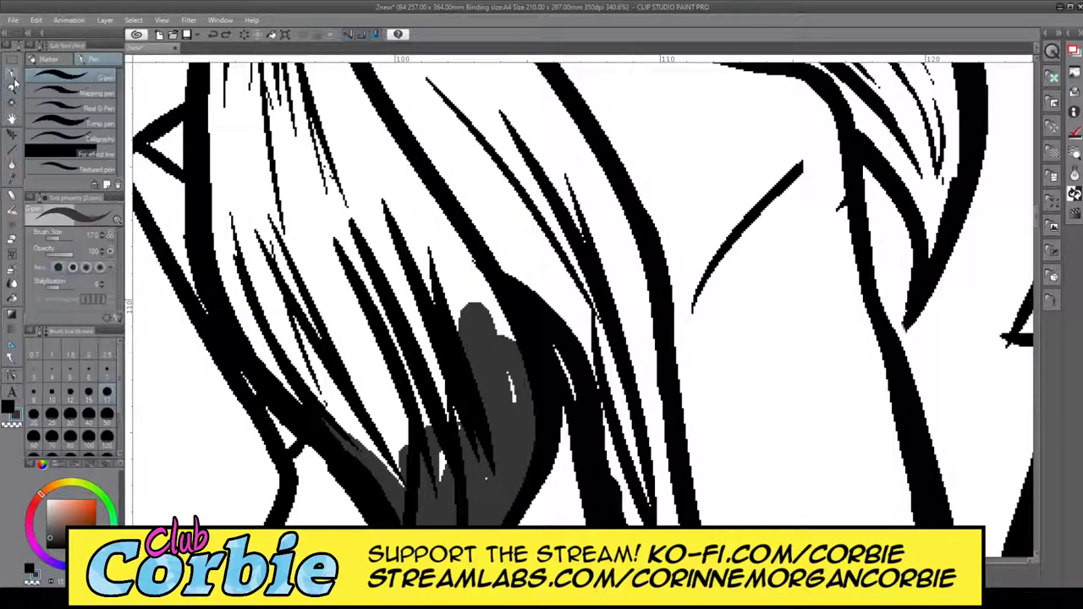
mouse_move(216, 232)
left_mouse_down()
mouse_move(277, 344)
mouse_move(228, 259)
mouse_move(246, 312)
mouse_move(237, 300)
mouse_move(291, 380)
mouse_move(340, 418)
mouse_move(272, 361)
mouse_move(398, 462)
mouse_move(386, 473)
mouse_move(310, 385)
mouse_move(439, 507)
mouse_move(430, 401)
mouse_move(468, 416)
mouse_move(478, 486)
mouse_move(511, 374)
mouse_move(521, 401)
left_mouse_up()
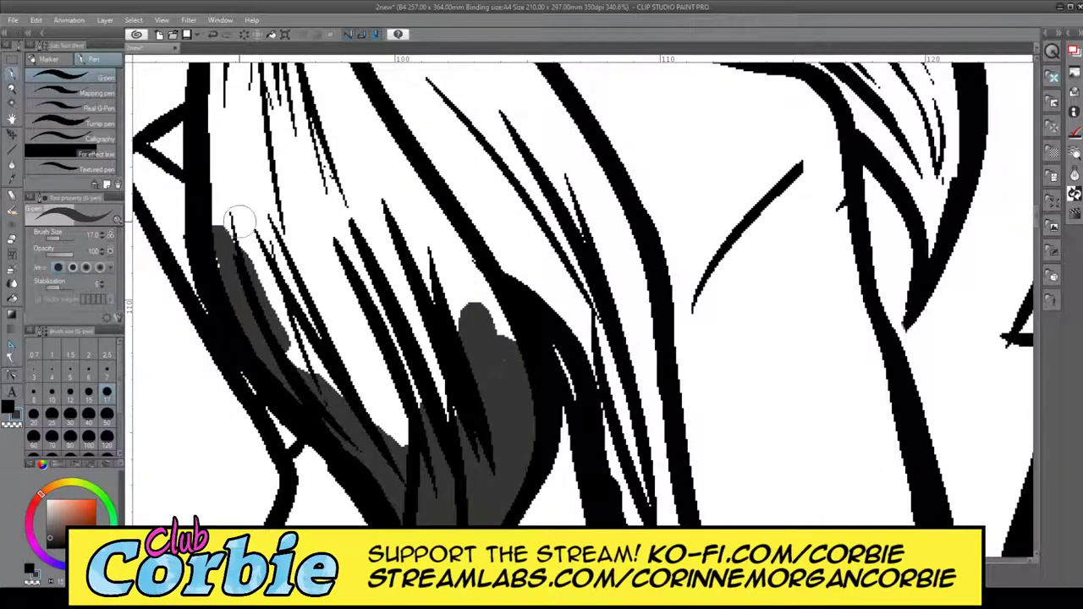
mouse_move(246, 203)
left_mouse_down()
mouse_move(230, 265)
mouse_move(220, 159)
mouse_move(214, 288)
mouse_move(216, 72)
mouse_move(206, 196)
mouse_move(216, 236)
left_mouse_up()
- Continue the dark grey up the left front lock's inner edge beside the collar to the painted hair at the neck
left_click(10, 87)
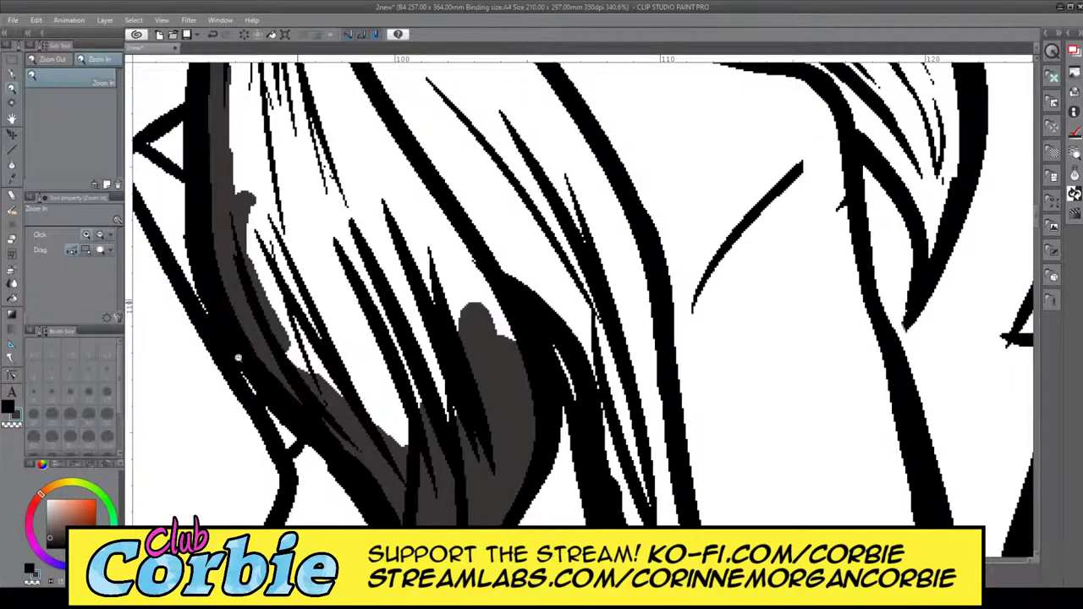
left_click_drag(297, 307, 292, 265)
scroll(252, 332, "up", 3)
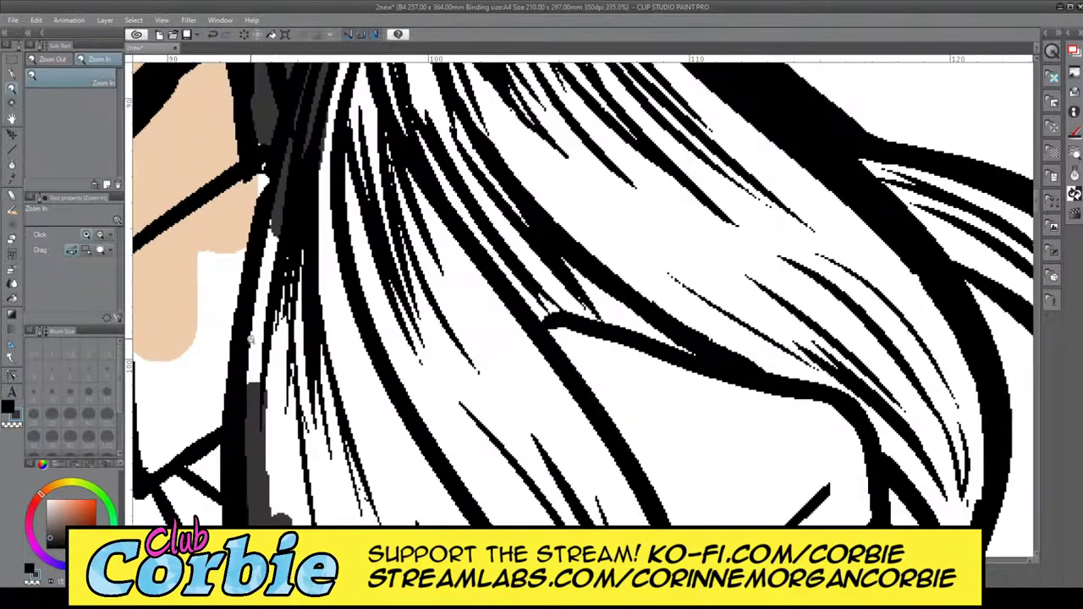
left_click(12, 76)
mouse_move(254, 394)
left_mouse_down()
mouse_move(282, 229)
mouse_move(265, 269)
mouse_move(261, 405)
mouse_move(287, 111)
mouse_move(260, 408)
left_mouse_up()
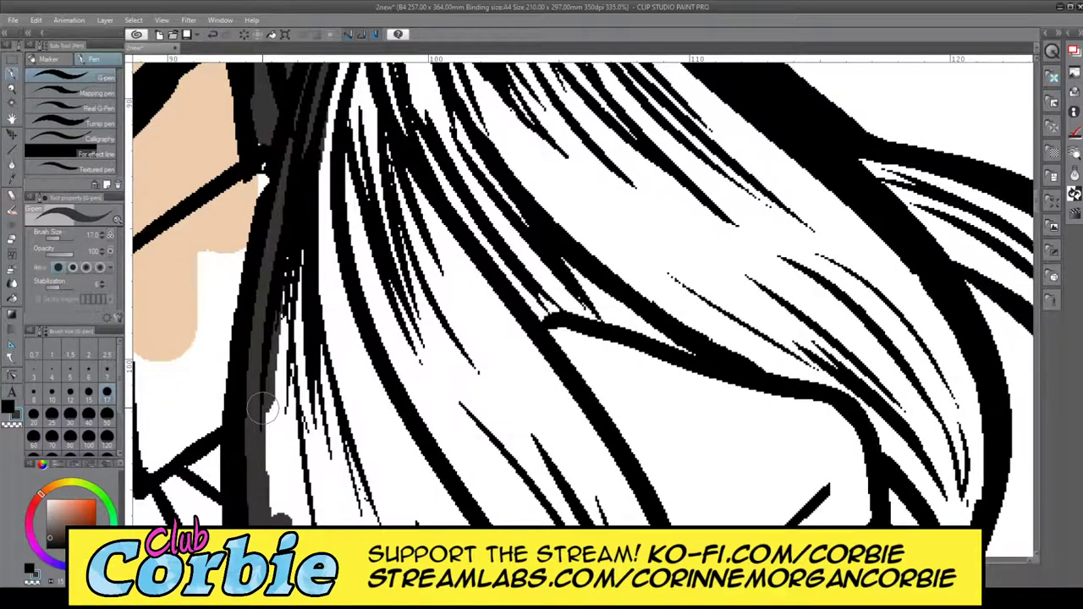
- Paint the pointed lock beside the curled one dark grey, from its tip up along both edges
left_click(11, 90)
left_click_drag(148, 274, 81, 317)
scroll(287, 334, "up", 5)
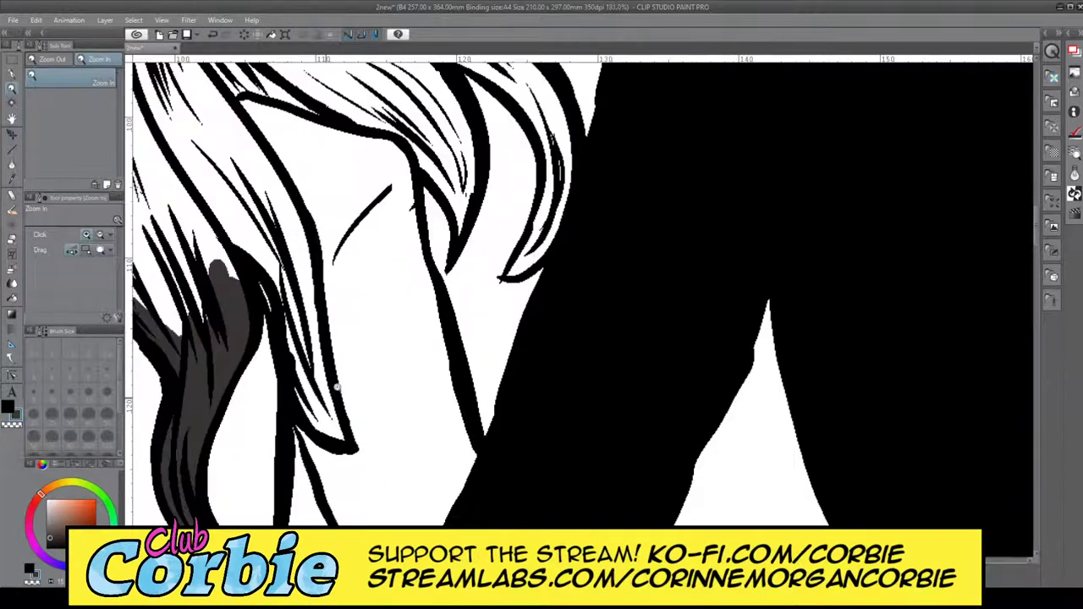
scroll(337, 387, "up", 2)
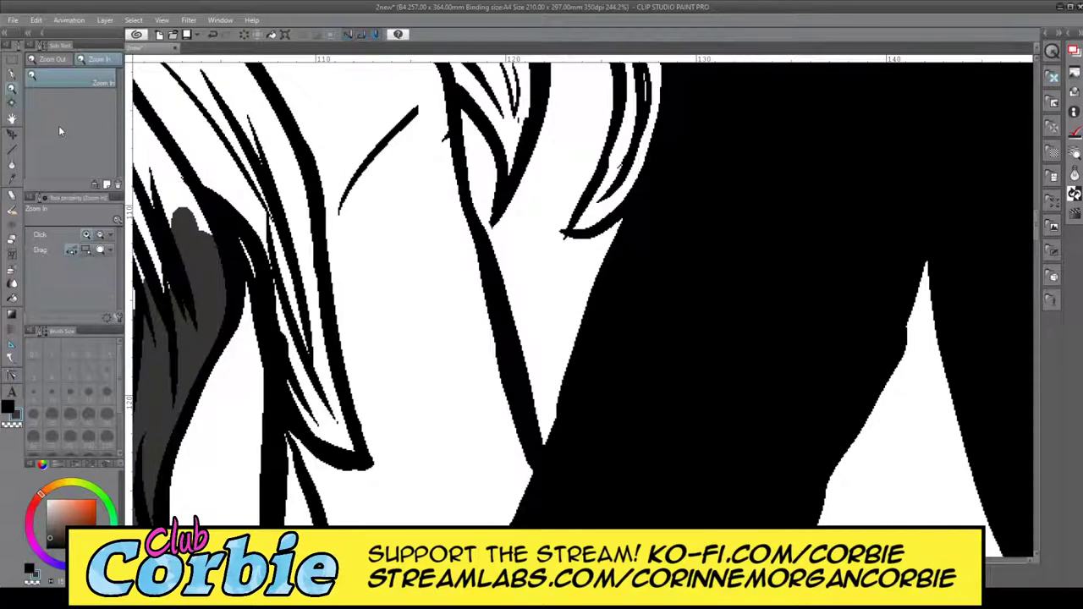
key("p")
mouse_move(199, 201)
left_mouse_down()
mouse_move(285, 349)
mouse_move(305, 402)
left_mouse_up()
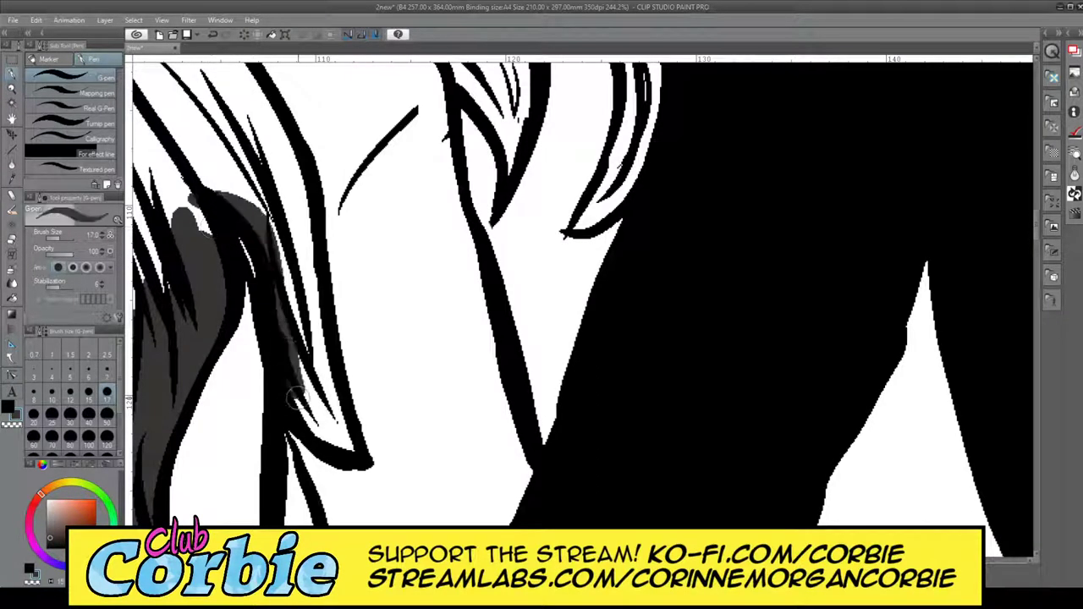
mouse_move(272, 256)
left_mouse_down()
mouse_move(343, 447)
mouse_move(340, 415)
left_mouse_up()
left_click_drag(329, 376, 290, 158)
left_click_drag(306, 244, 288, 149)
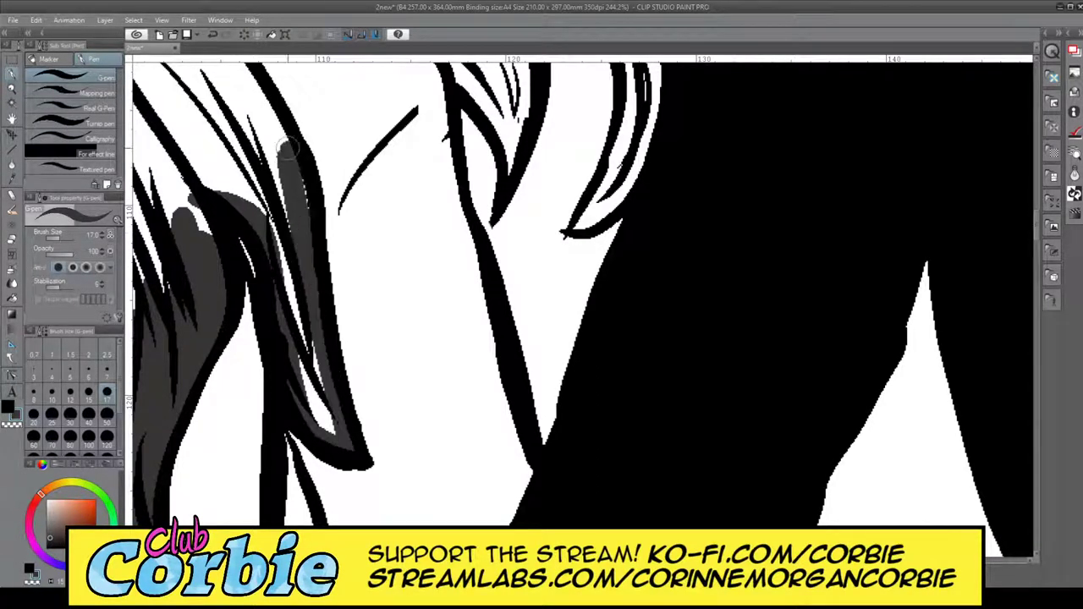
left_click_drag(311, 237, 247, 79)
left_click_drag(289, 154, 229, 66)
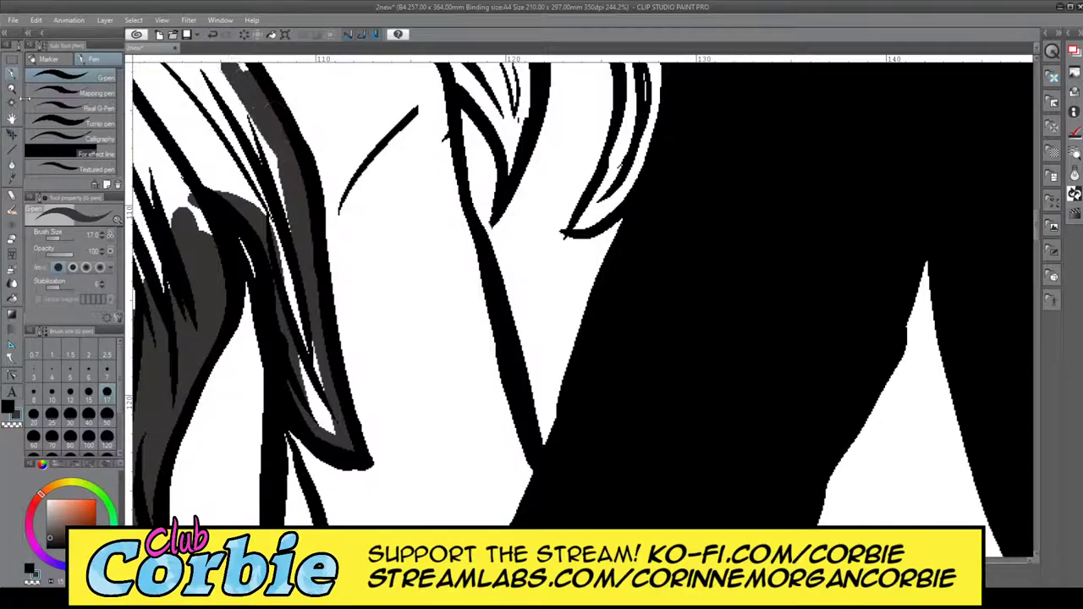
- Paint the outer curled lock over the left shoulder dark grey and line the neighbouring shoulder locks' edges with the same colour
left_click(12, 86)
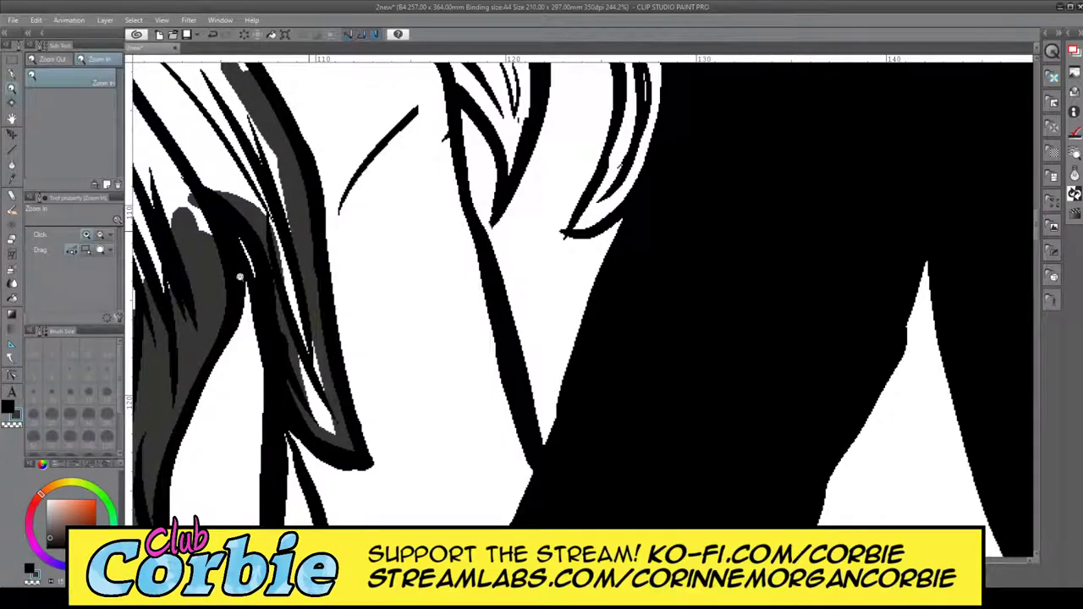
left_click_drag(309, 233, 173, 241)
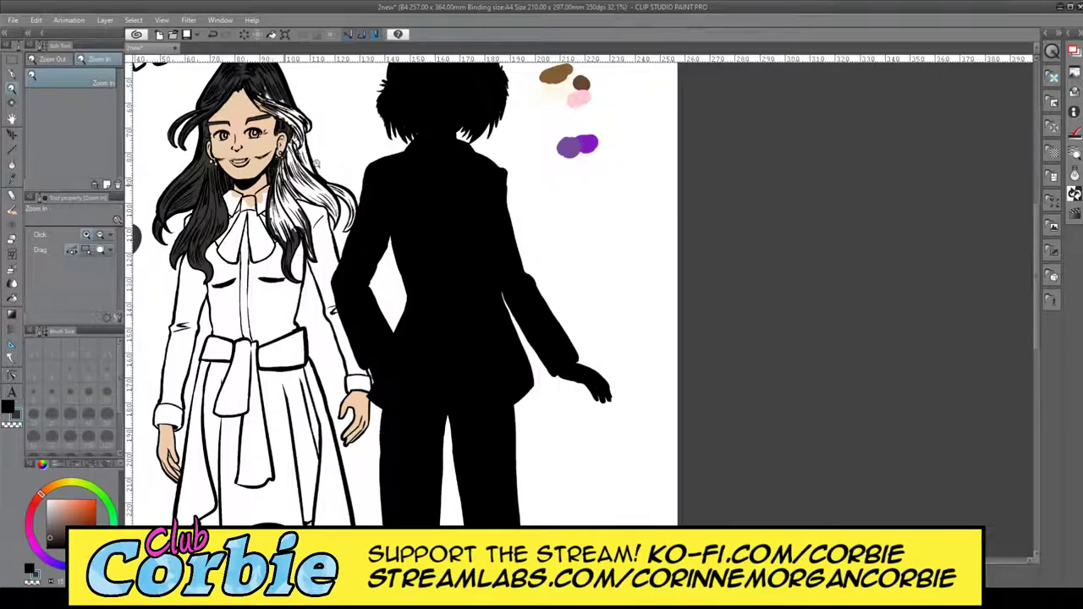
left_click_drag(314, 163, 378, 189)
left_click(13, 72)
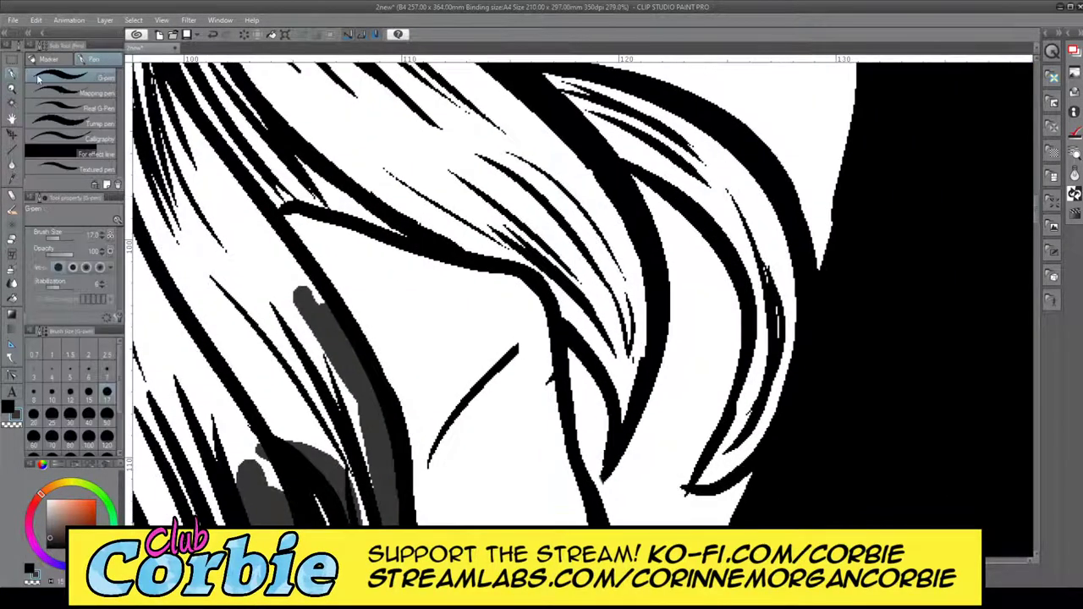
mouse_move(249, 212)
left_mouse_down()
mouse_move(345, 325)
mouse_move(229, 167)
mouse_move(302, 203)
mouse_move(411, 219)
mouse_move(464, 248)
mouse_move(508, 254)
mouse_move(542, 280)
mouse_move(611, 372)
mouse_move(630, 419)
mouse_move(641, 317)
mouse_move(600, 200)
mouse_move(553, 116)
mouse_move(711, 203)
mouse_move(707, 181)
left_mouse_up()
mouse_move(718, 478)
left_mouse_down()
mouse_move(741, 398)
mouse_move(713, 480)
mouse_move(762, 376)
mouse_move(729, 453)
mouse_move(703, 477)
mouse_move(774, 338)
mouse_move(766, 215)
mouse_move(715, 180)
mouse_move(753, 269)
mouse_move(765, 385)
mouse_move(761, 265)
mouse_move(770, 372)
mouse_move(735, 237)
mouse_move(779, 224)
mouse_move(621, 91)
mouse_move(541, 80)
mouse_move(733, 161)
mouse_move(628, 119)
left_mouse_up()
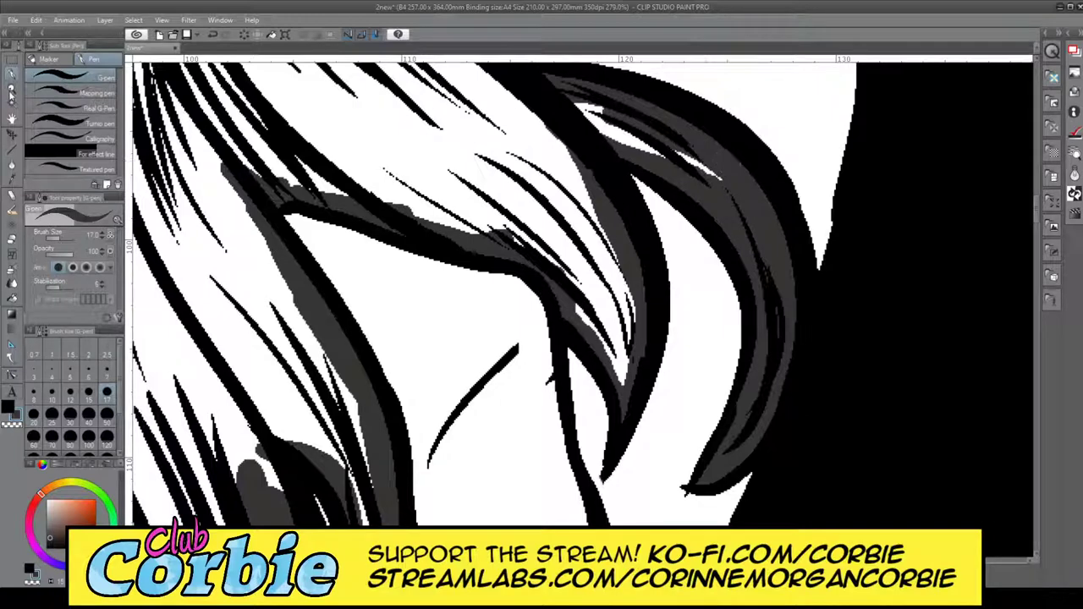
- Fill the gaps at the outer shoulder lock's root and paint the hair's outer edge above the shoulder dark grey
left_click(11, 91)
left_click_drag(415, 298, 394, 271)
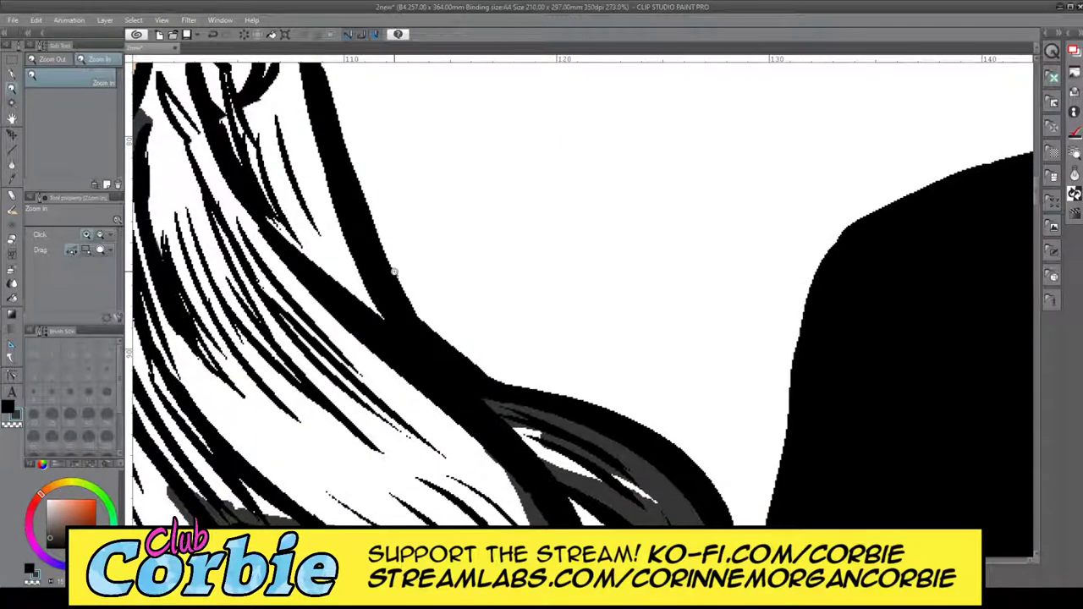
left_click(11, 75)
left_click_drag(308, 178, 354, 275)
left_click_drag(309, 138, 400, 379)
mouse_move(406, 385)
left_mouse_down()
mouse_move(626, 478)
mouse_move(516, 448)
mouse_move(450, 413)
mouse_move(473, 440)
mouse_move(288, 80)
mouse_move(297, 68)
mouse_move(308, 135)
left_mouse_up()
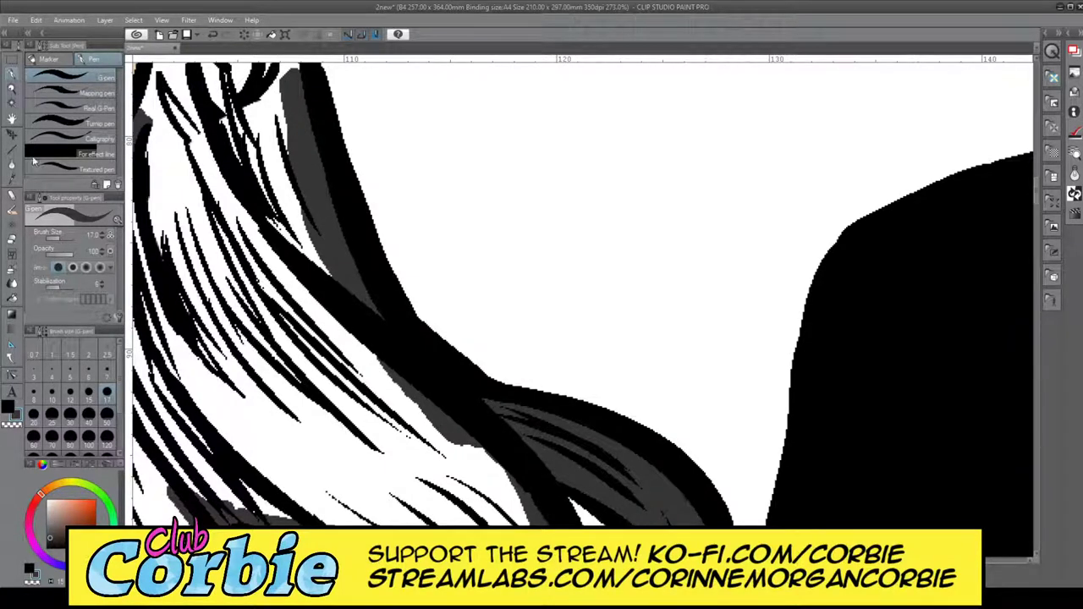
- Paint the narrow hair strip behind the ear dark grey, joining the swept-back lock to the outer edge below
left_click(11, 85)
scroll(336, 388, "down", 6)
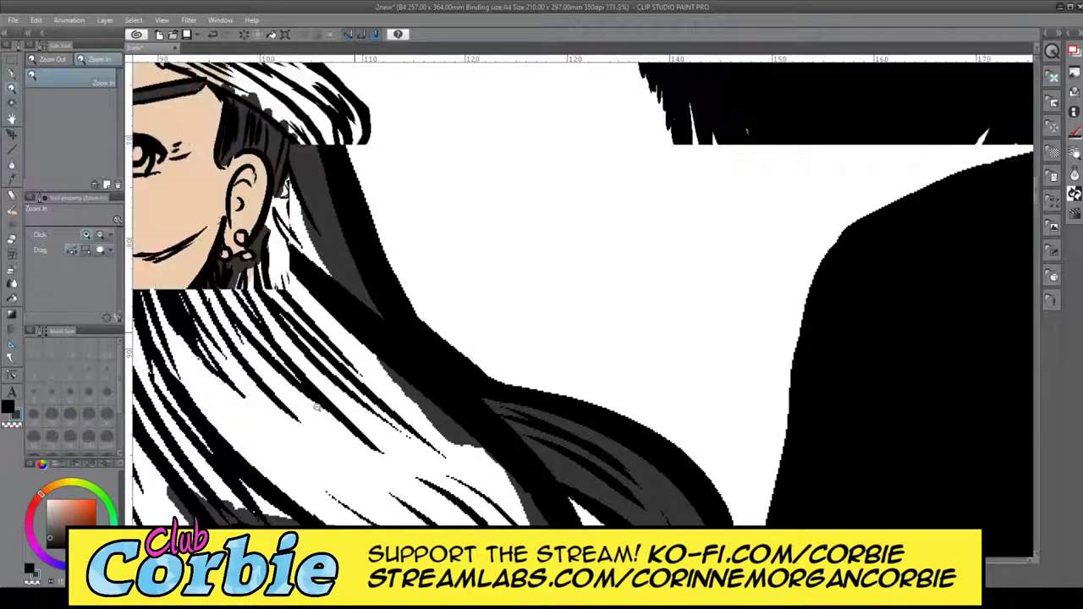
scroll(357, 284, "up", 4)
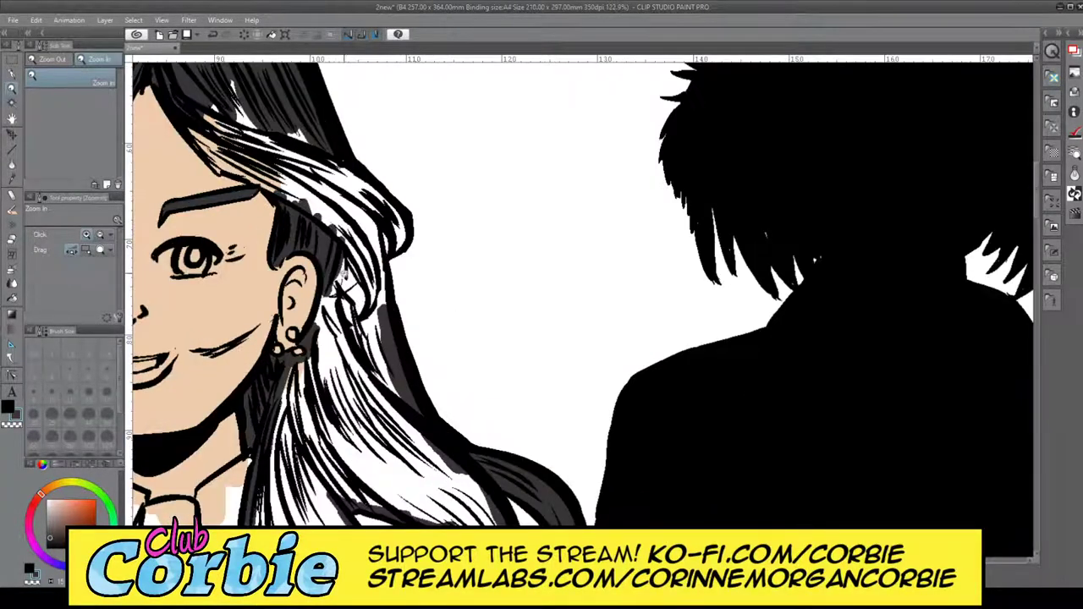
scroll(394, 275, "up", 2)
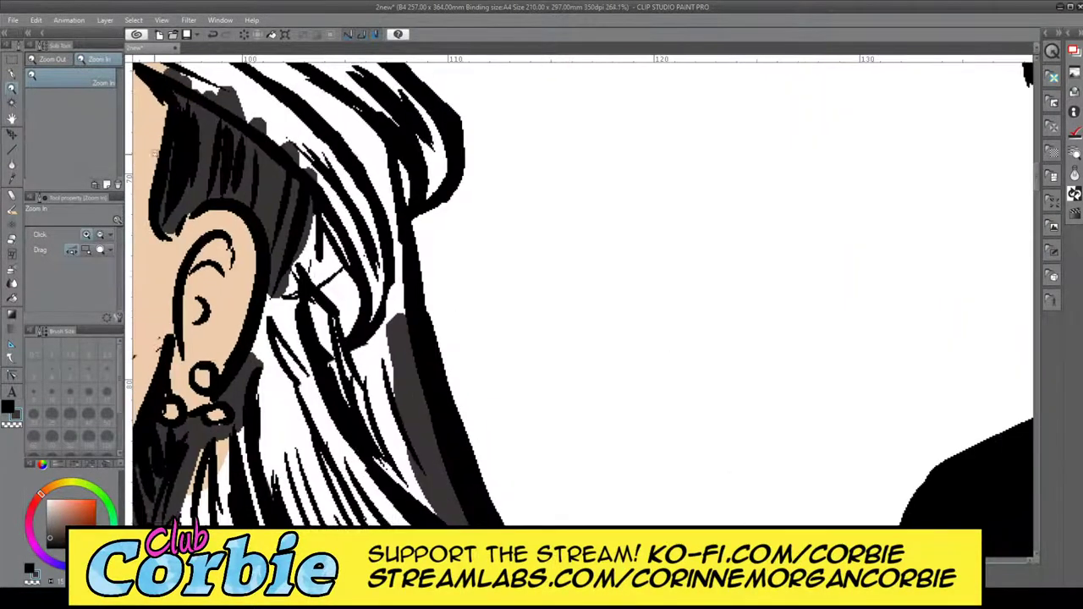
left_click(12, 76)
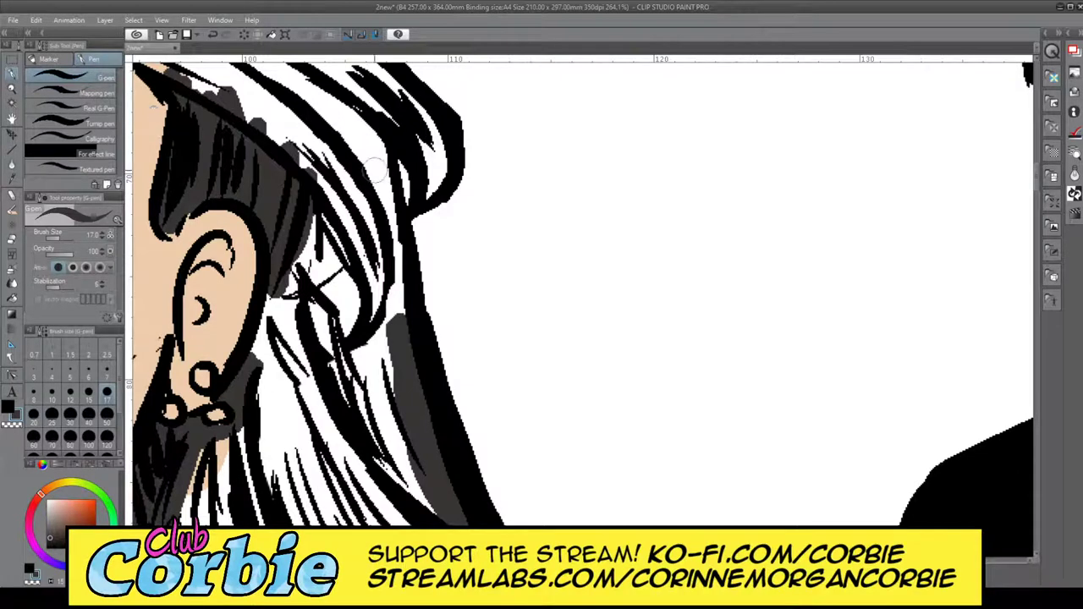
left_click_drag(378, 137, 397, 314)
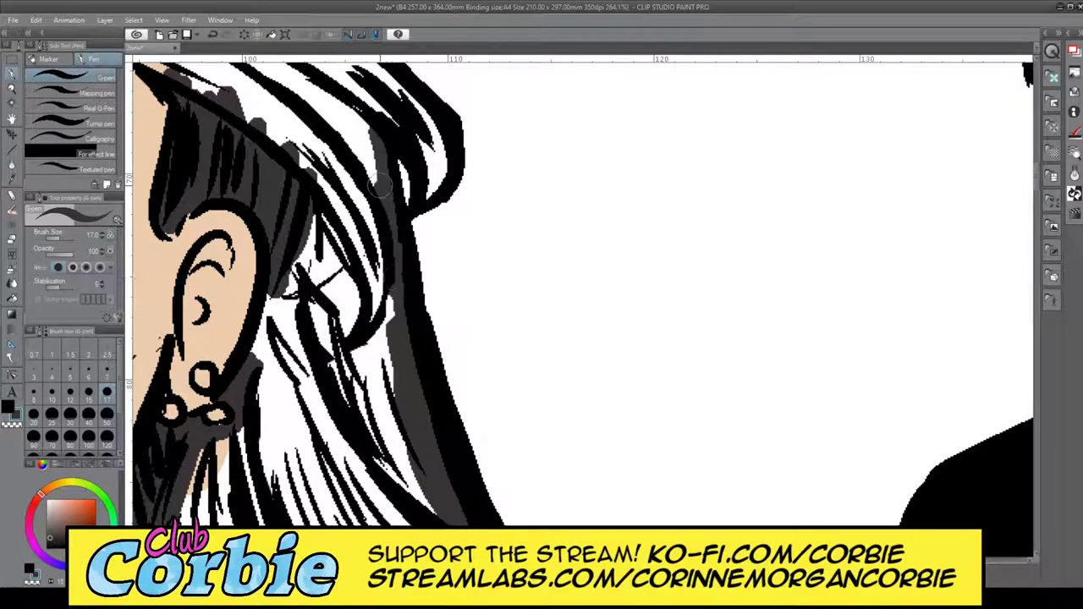
left_click_drag(379, 186, 389, 365)
left_click_drag(351, 125, 373, 188)
- Paint the rounded outer bend of the swept-back lock beside the ear dark grey
left_click_drag(430, 135, 425, 212)
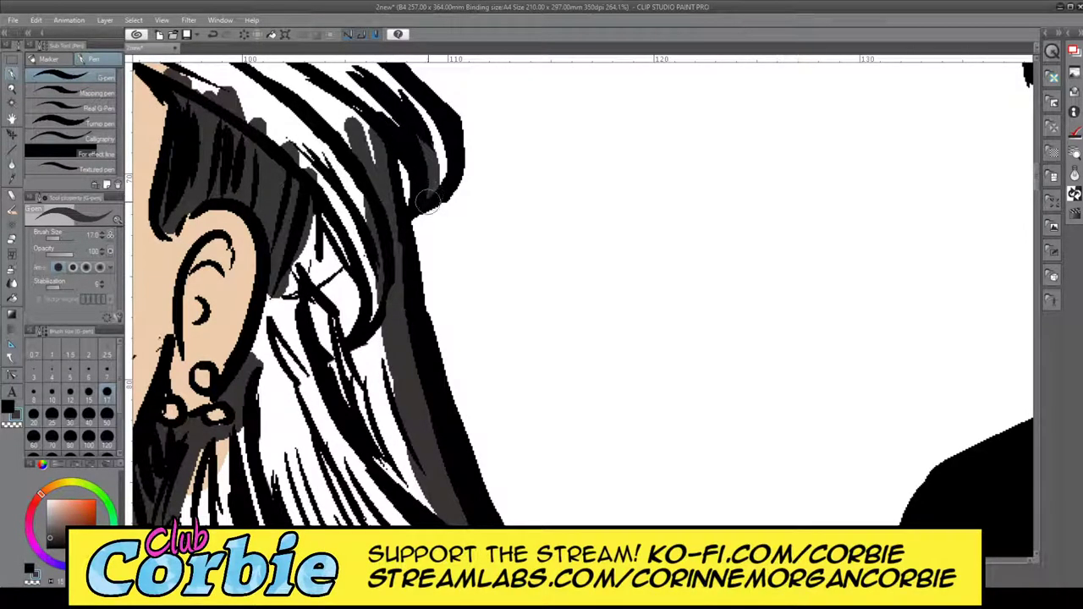
left_click_drag(433, 115, 428, 213)
left_click_drag(391, 78, 431, 140)
mouse_move(412, 102)
left_mouse_down()
mouse_move(364, 72)
mouse_move(425, 137)
left_mouse_up()
mouse_move(355, 60)
left_mouse_down()
mouse_move(397, 97)
mouse_move(369, 170)
left_mouse_up()
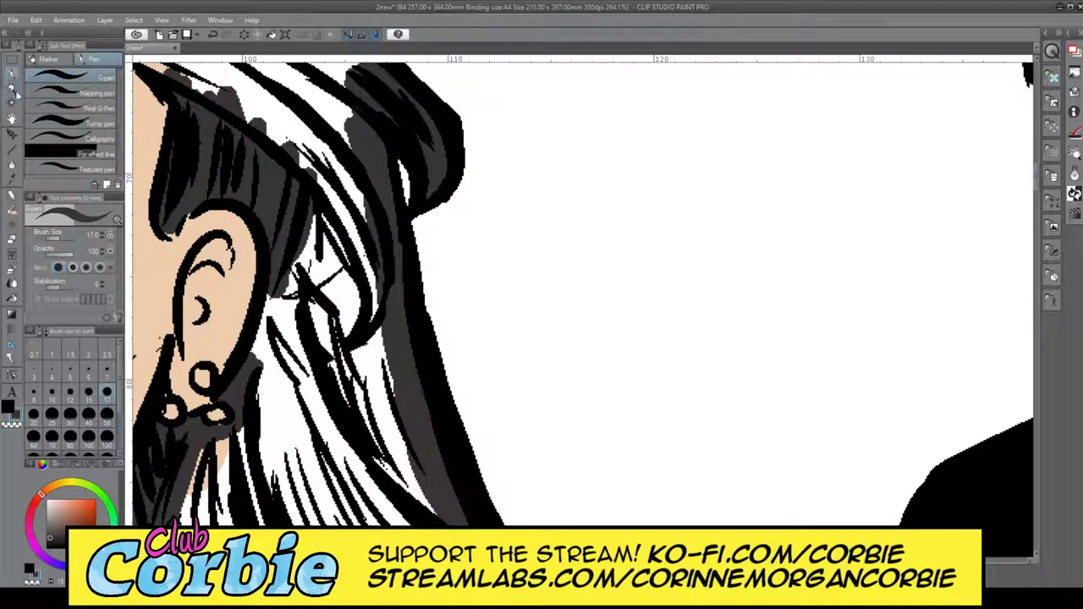
- Paint the lower edge of the lock swept across the left side of the forehead dark grey
left_click(15, 91)
left_click_drag(427, 270, 353, 209)
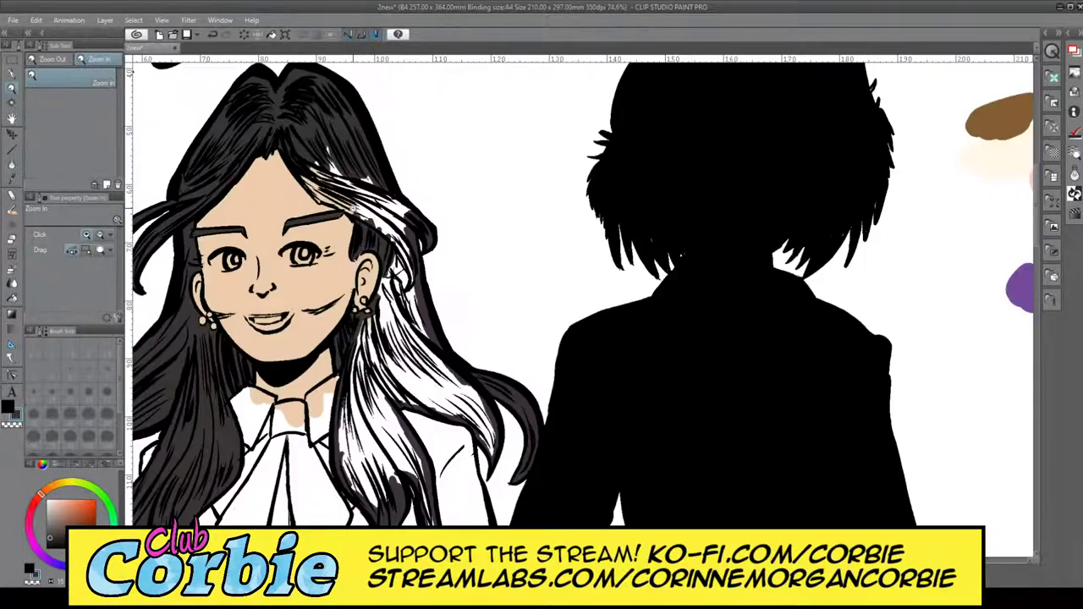
left_click(383, 159)
left_click(398, 146)
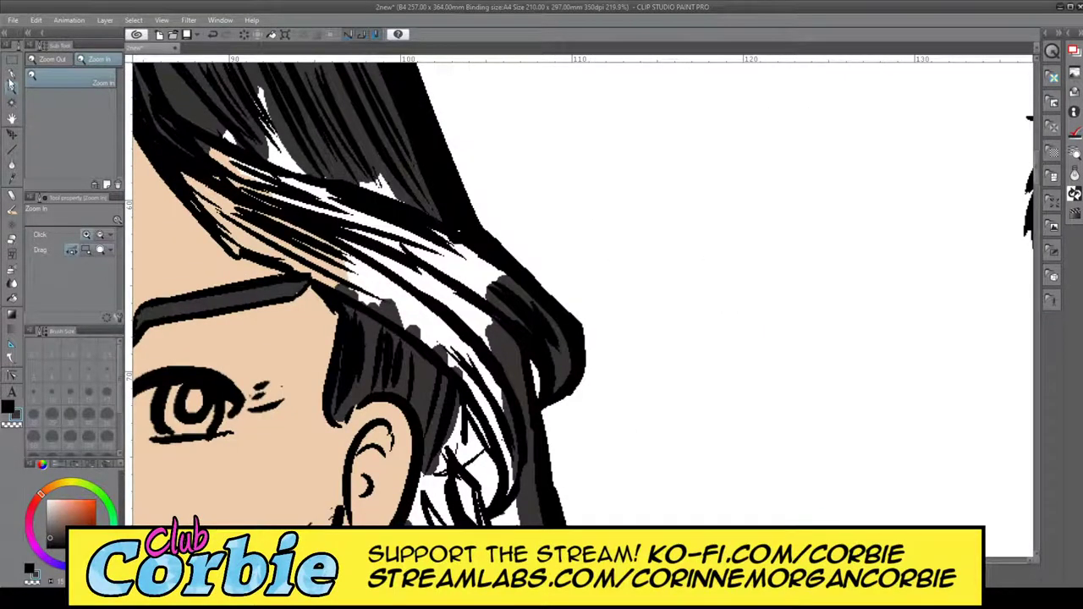
key("p")
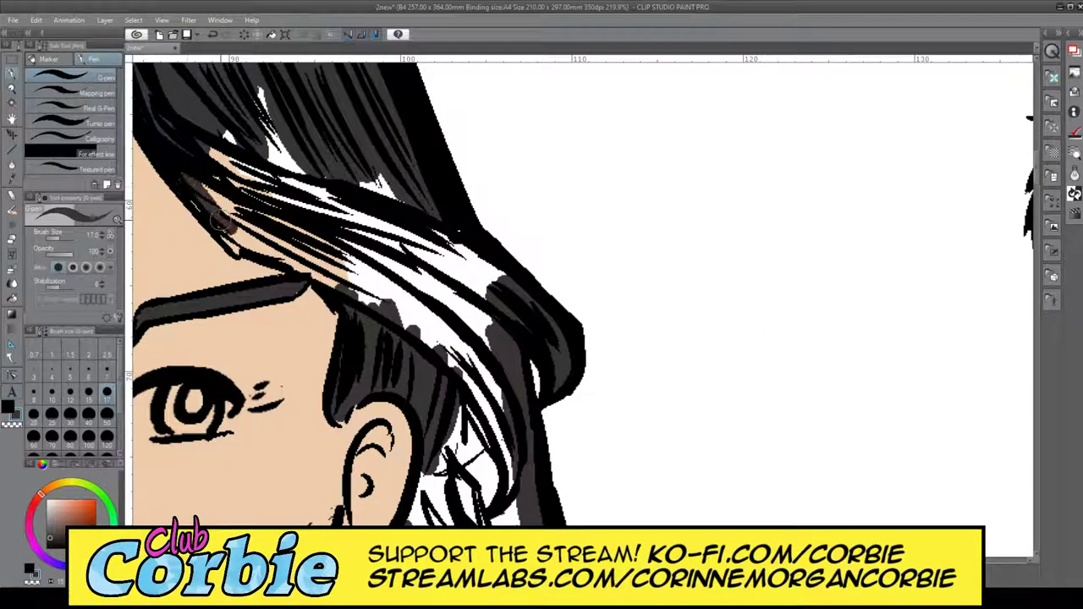
left_click_drag(239, 249, 305, 273)
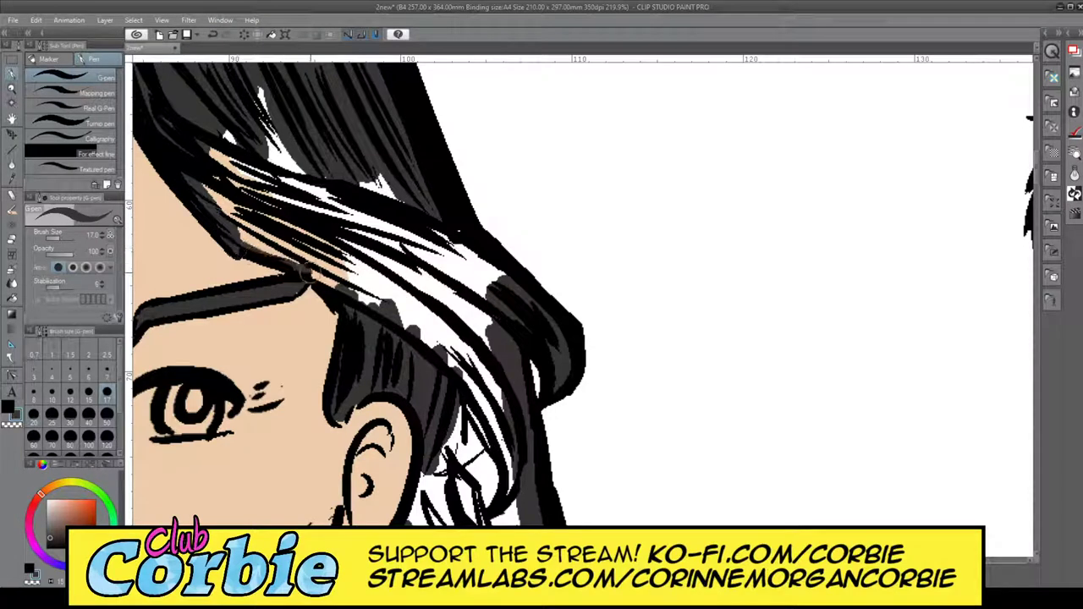
key("ctrl+z")
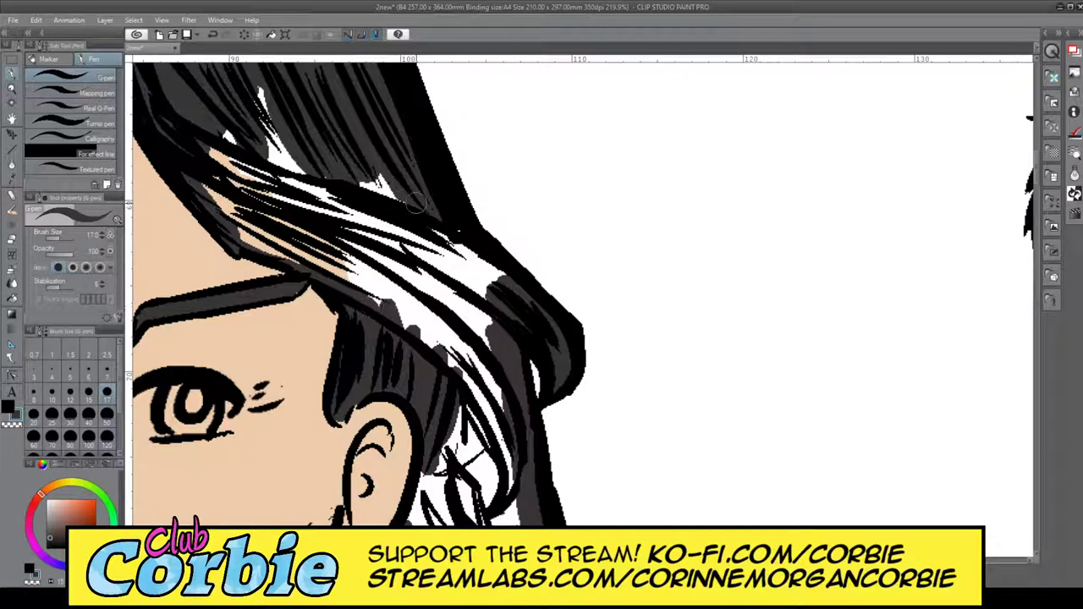
- Cover the gaps above the swept lock dark grey and extend its painted lower edge down past the ear
mouse_move(464, 250)
left_mouse_down()
mouse_move(449, 223)
mouse_move(535, 304)
mouse_move(381, 150)
mouse_move(479, 276)
mouse_move(430, 246)
left_mouse_up()
left_click_drag(393, 193, 381, 179)
mouse_move(456, 254)
left_mouse_down()
mouse_move(417, 222)
mouse_move(379, 216)
left_mouse_up()
mouse_move(260, 93)
left_mouse_down()
mouse_move(288, 142)
mouse_move(250, 72)
left_mouse_up()
mouse_move(264, 238)
left_mouse_down()
mouse_move(296, 275)
mouse_move(286, 254)
mouse_move(470, 385)
mouse_move(516, 465)
mouse_move(512, 516)
left_mouse_up()
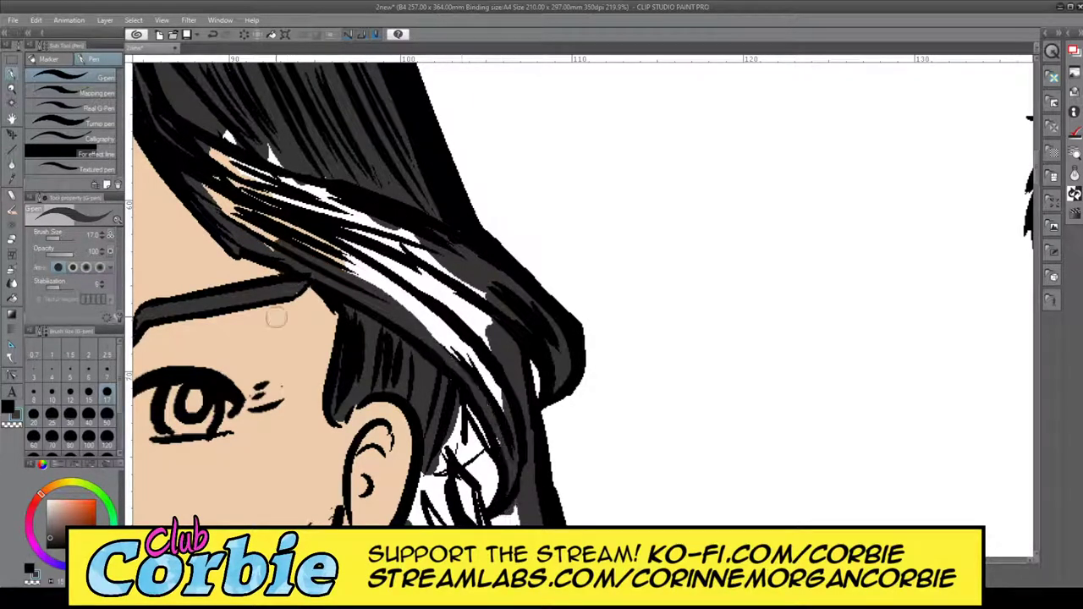
- Paint the swept lock's upper edge and its root at the parting dark grey, enclosing the unpainted strip inside
mouse_move(246, 136)
left_mouse_down()
mouse_move(291, 178)
mouse_move(254, 158)
left_mouse_up()
left_click_drag(212, 126, 302, 172)
mouse_move(221, 150)
left_mouse_down()
mouse_move(366, 203)
mouse_move(243, 163)
mouse_move(401, 227)
mouse_move(388, 225)
mouse_move(495, 330)
left_mouse_up()
left_click_drag(452, 275, 499, 334)
left_click_drag(402, 221, 409, 227)
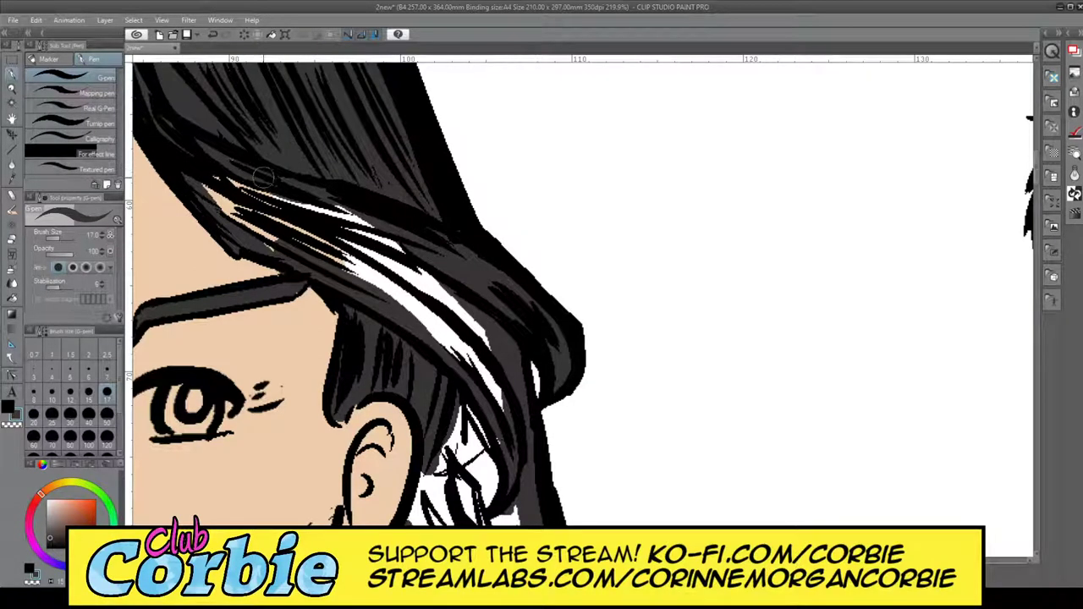
mouse_move(253, 169)
left_mouse_down()
mouse_move(221, 214)
mouse_move(218, 206)
mouse_move(275, 241)
left_mouse_up()
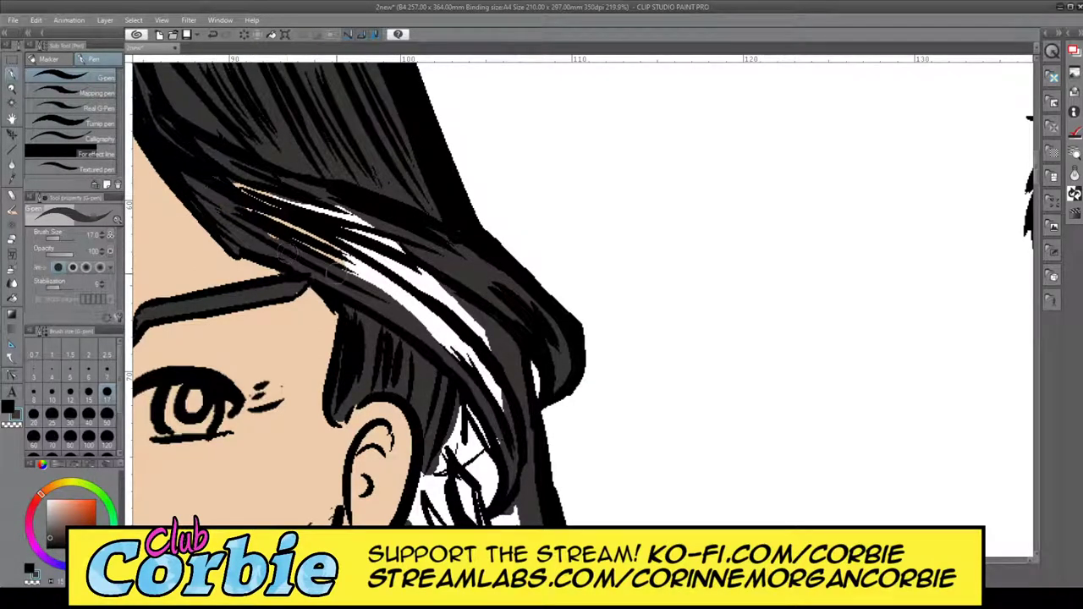
- Fill the enclosed interior of the swept lock with dark grey, referring only to the editing layer
left_click(13, 298)
left_click(368, 245)
key("ctrl+space")
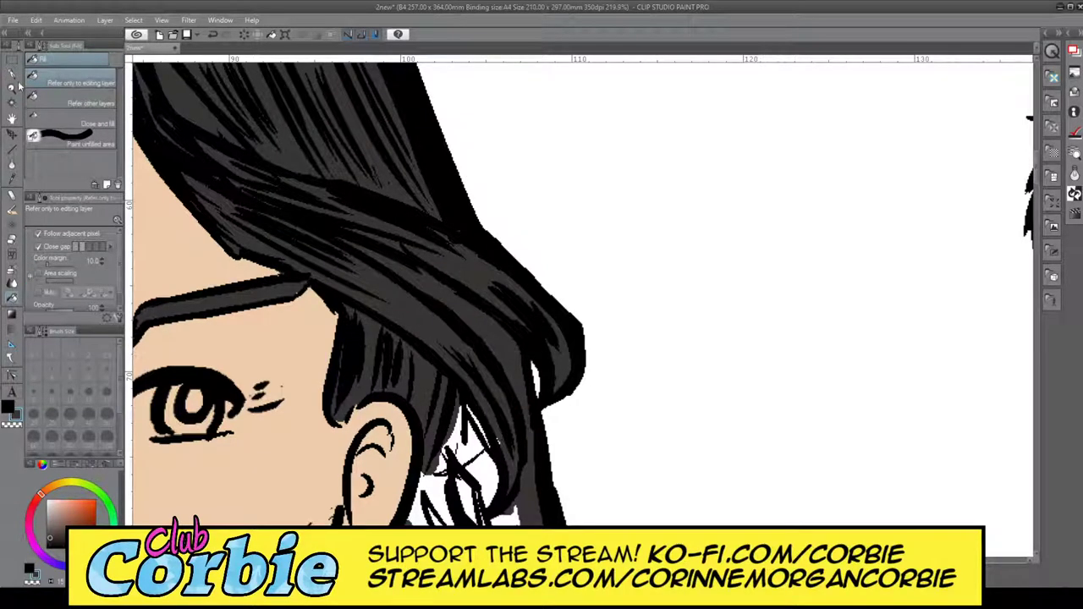
- Try to fill the unpainted long hair over the shoulder with dark grey, referring only to the editing layer, and undo the fill
left_click_drag(330, 219, 221, 235)
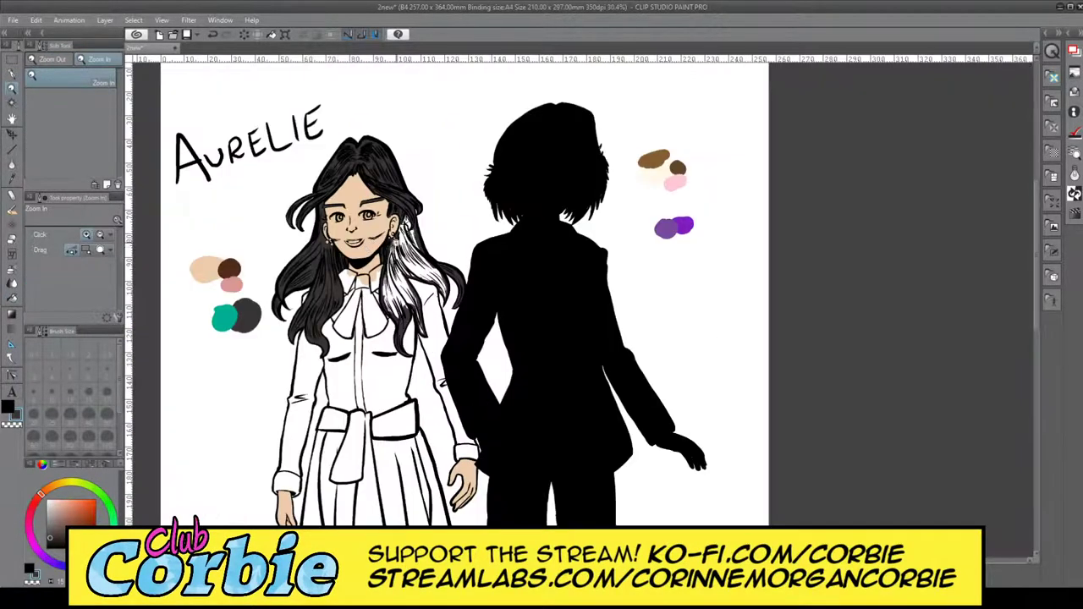
left_click(404, 245)
scroll(423, 245, "up", 1)
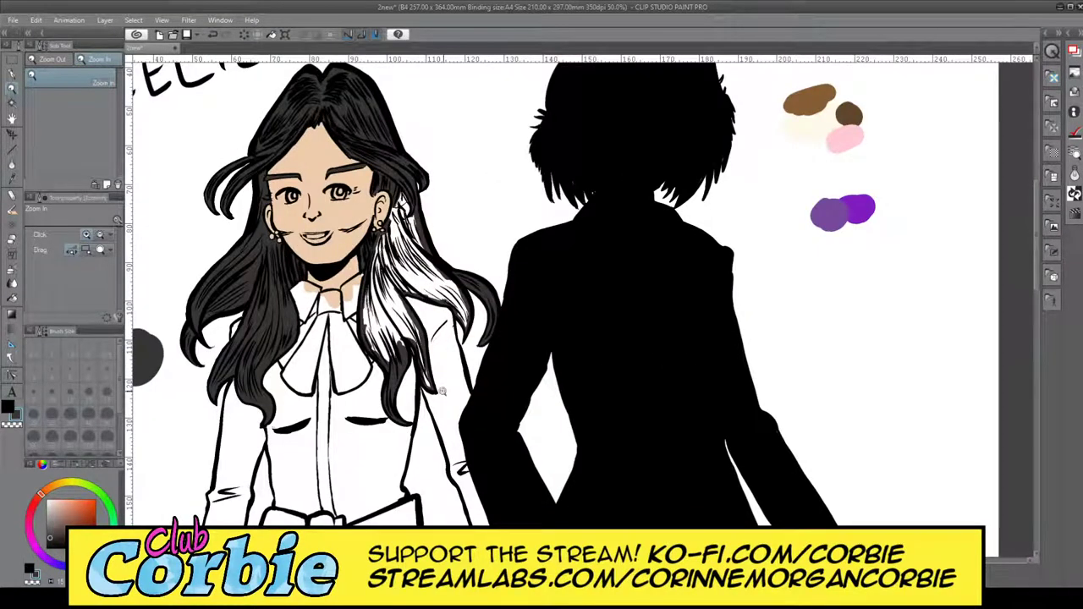
scroll(419, 374, "up", 2)
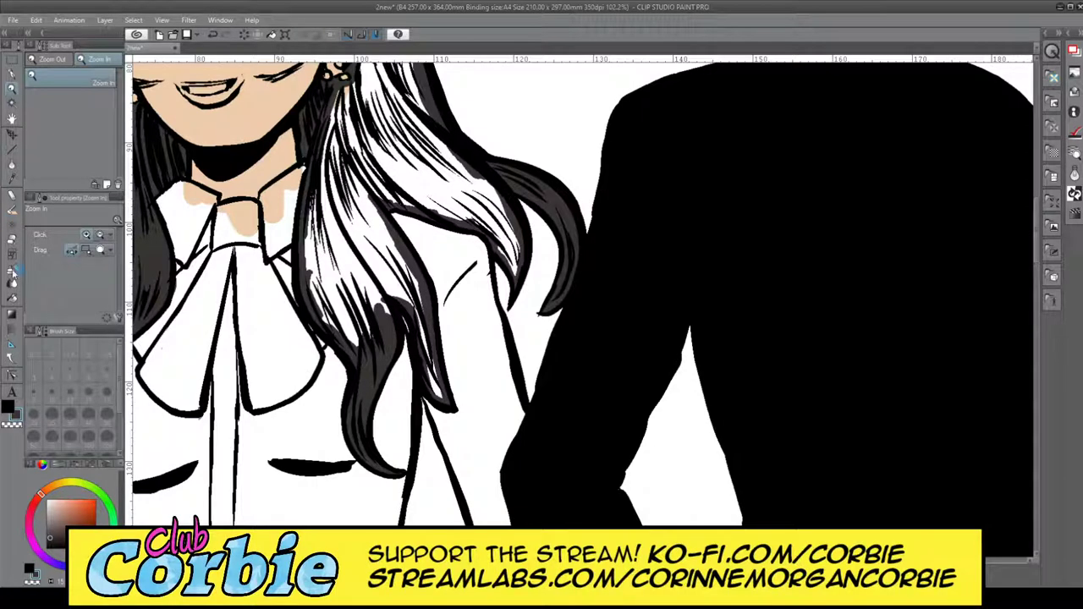
left_click(12, 298)
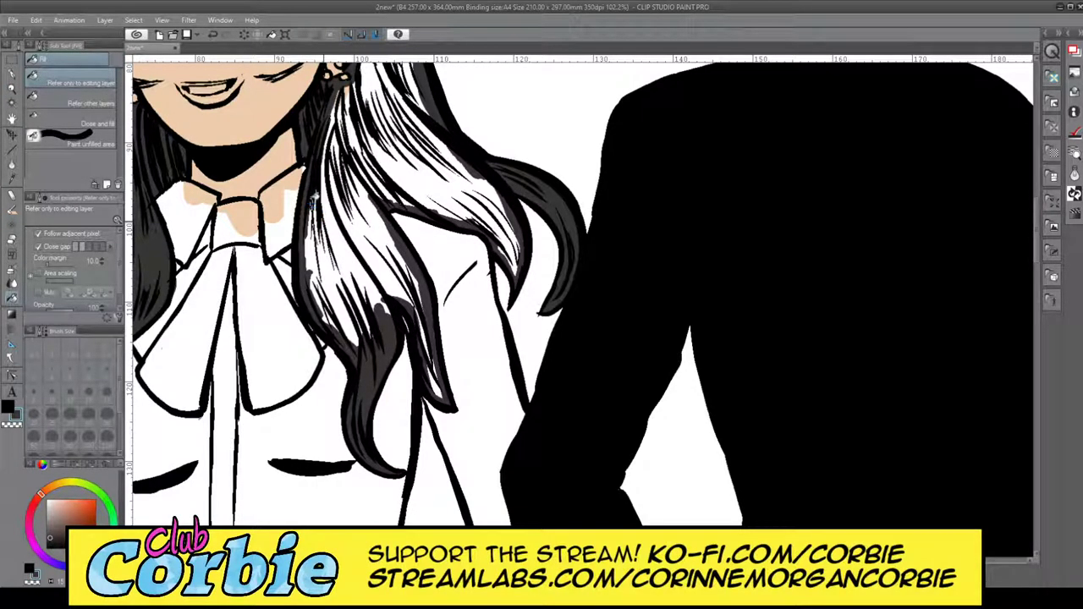
left_click(359, 275)
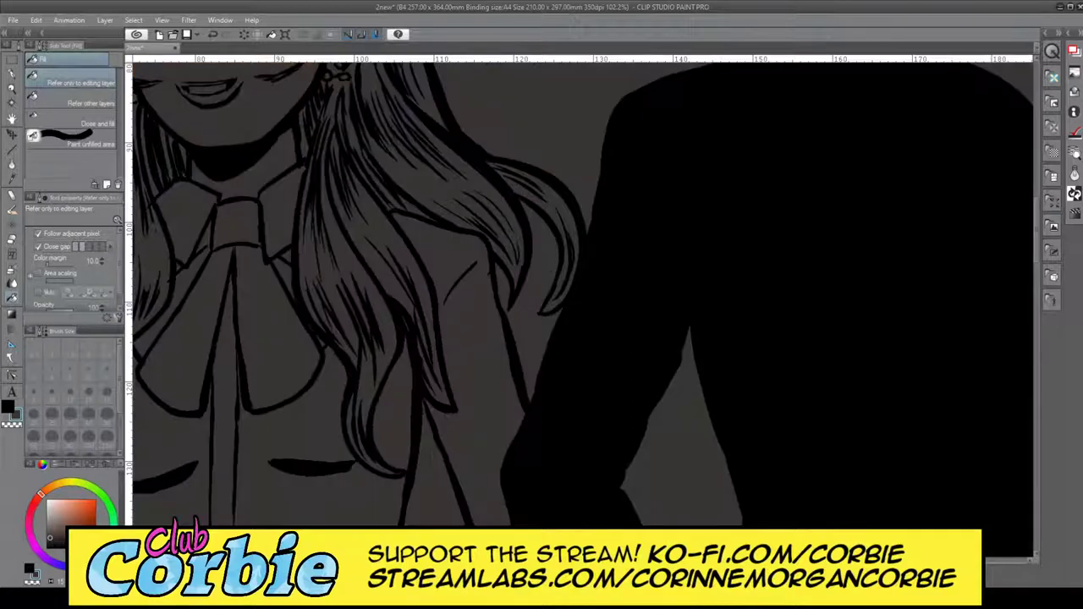
key("ctrl+z")
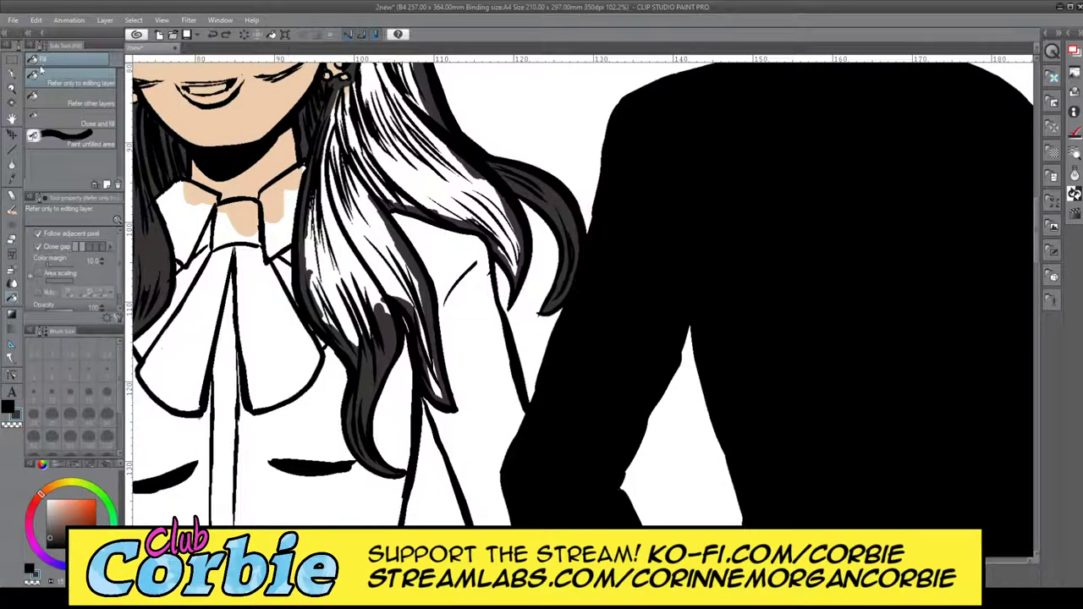
- Paint the unpainted slivers along the inner side of the long pointed lock hanging below the shoulder dark grey with the G-pen
left_click(14, 88)
scroll(361, 256, "down", 5)
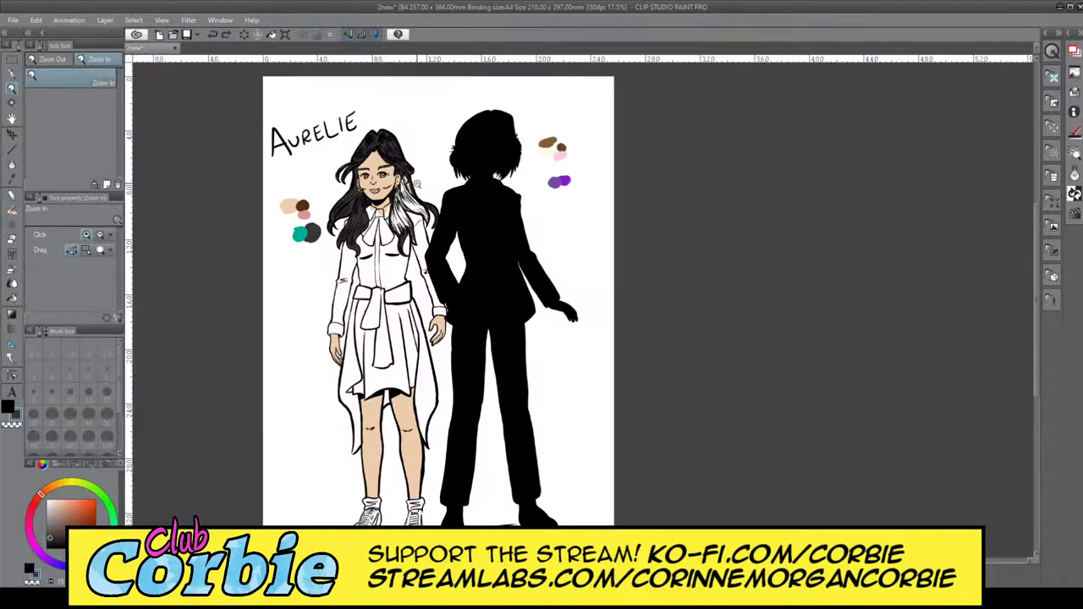
scroll(434, 180, "up", 3)
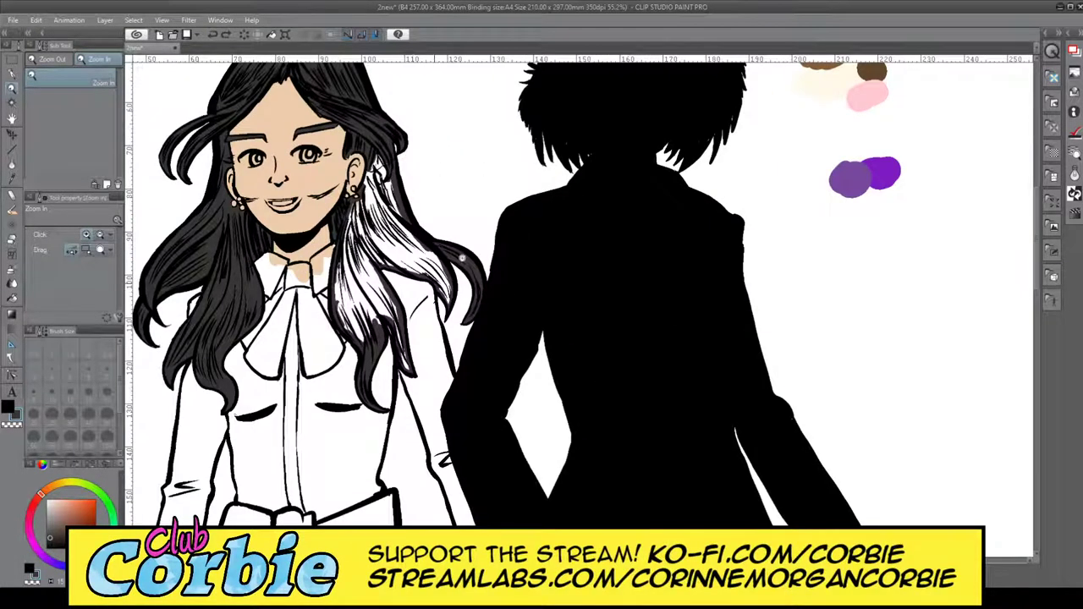
scroll(461, 257, "up", 5)
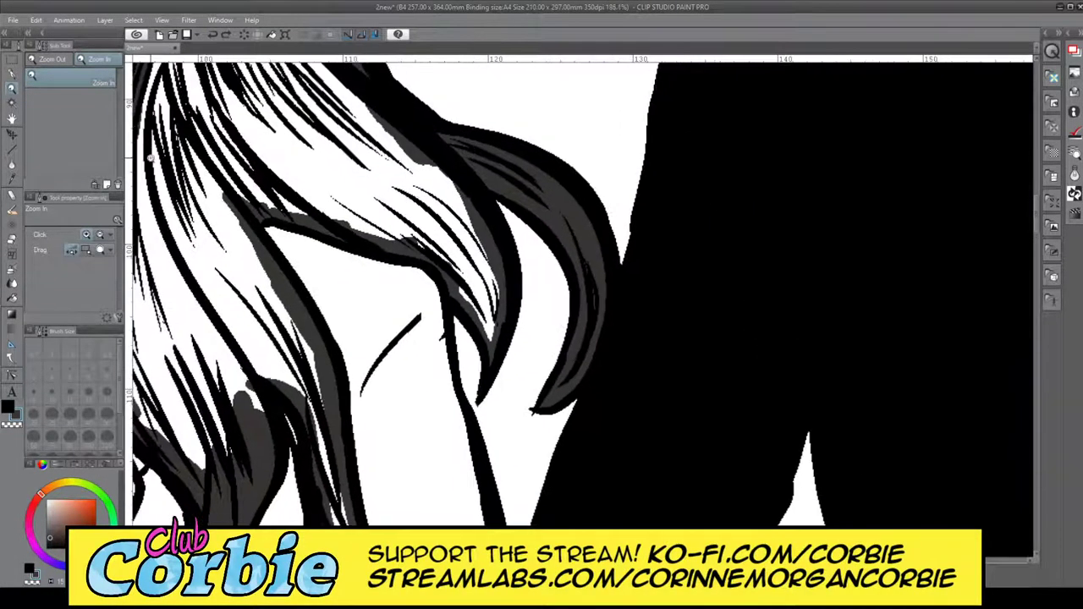
left_click(11, 76)
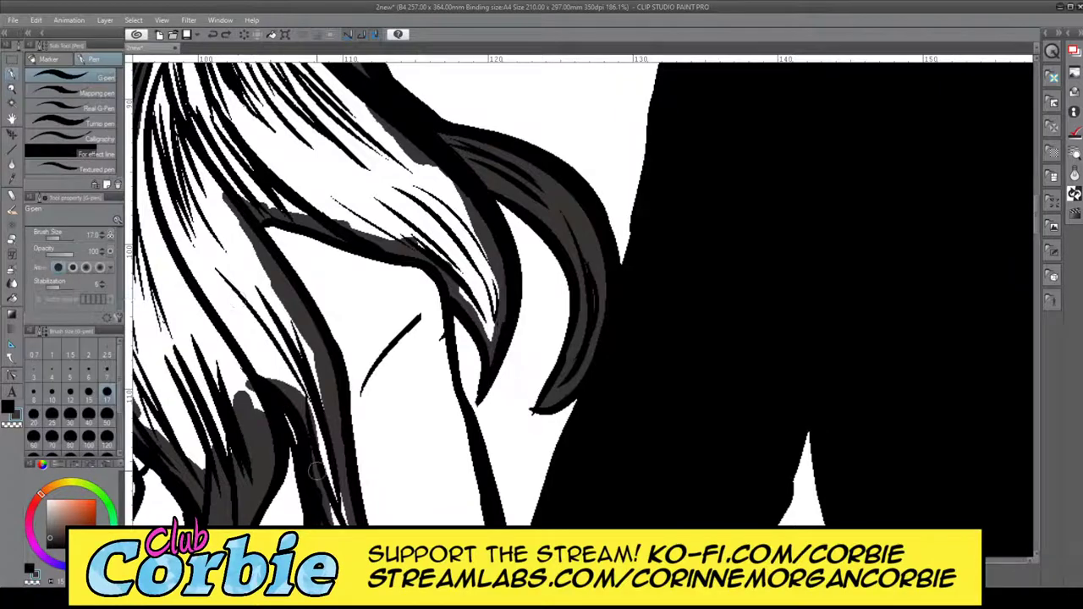
left_click_drag(329, 486, 302, 362)
mouse_move(323, 454)
left_mouse_down()
mouse_move(311, 360)
mouse_move(322, 412)
left_mouse_up()
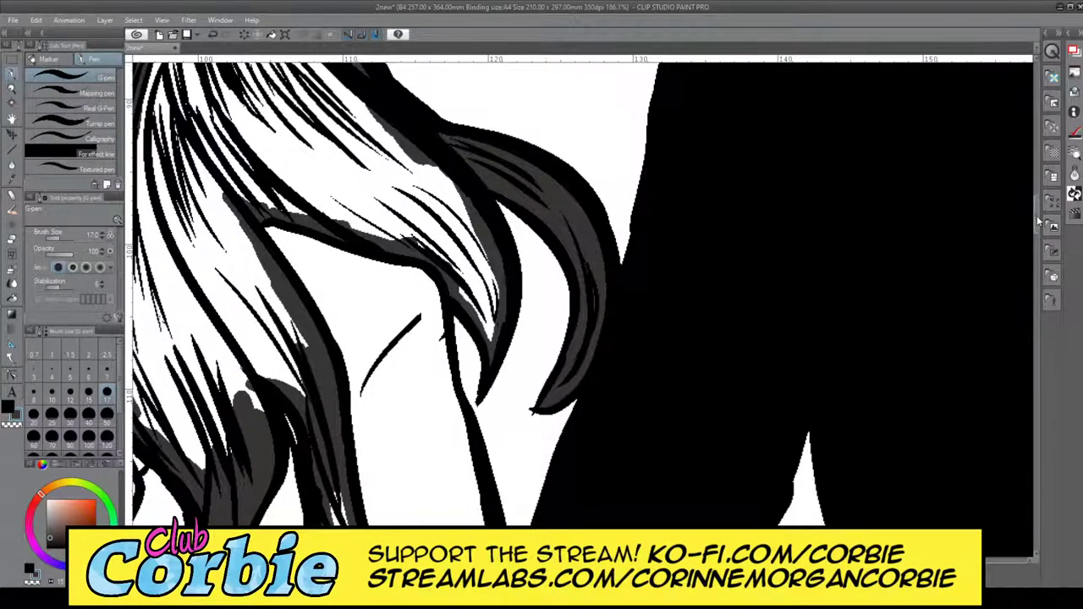
- Paint the pointed lock's tip dark grey and cover the gaps where it meets the neighbouring curled lock
scroll(1023, 237, "down", 5)
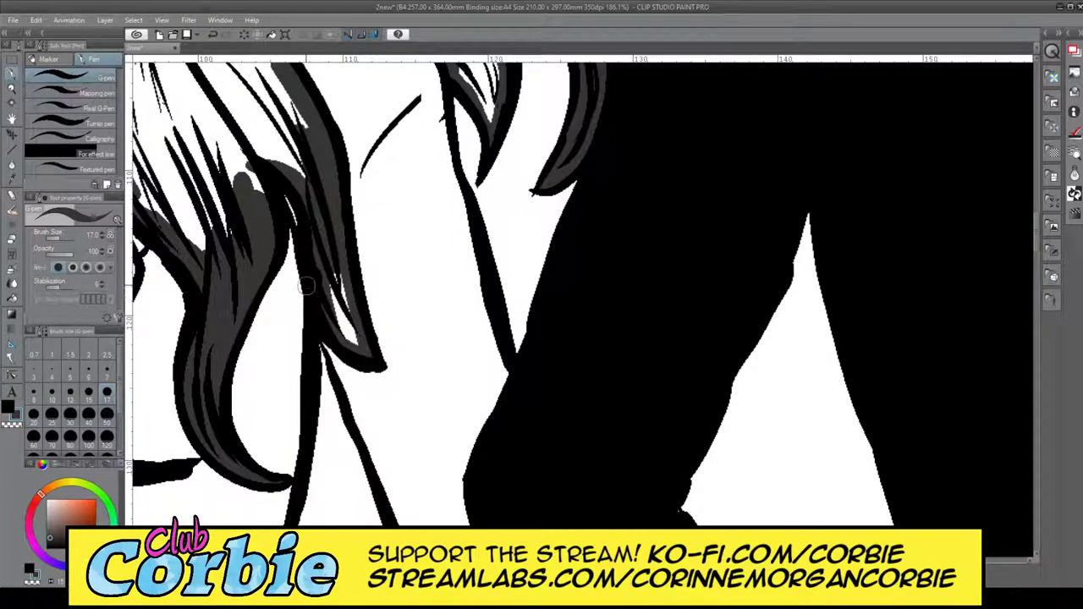
left_click_drag(338, 301, 342, 328)
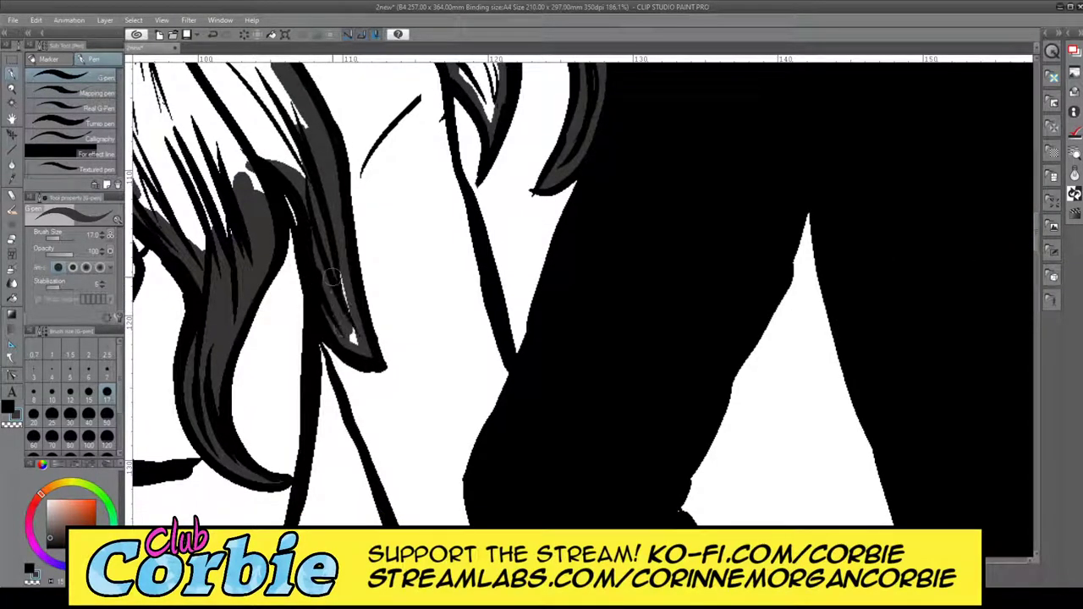
left_click_drag(334, 269, 352, 327)
mouse_move(300, 162)
left_mouse_down()
mouse_move(313, 207)
mouse_move(297, 139)
mouse_move(292, 165)
mouse_move(254, 169)
mouse_move(254, 200)
left_mouse_up()
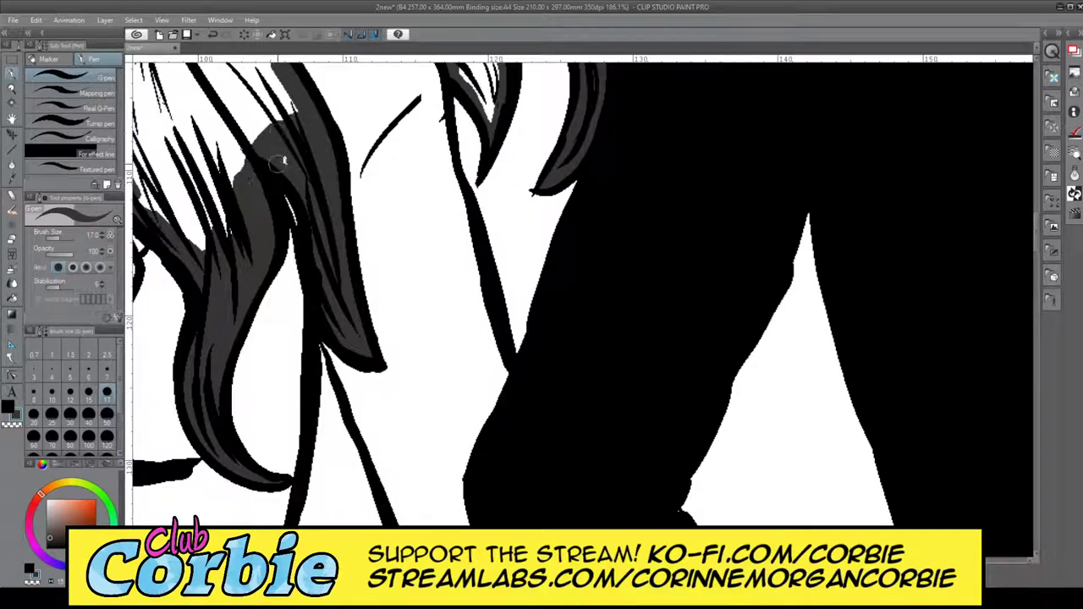
left_click_drag(276, 163, 291, 136)
- Paint the outer edge and tapered tip of the lock sweeping over the shoulder dark grey with the G-pen
left_click(12, 89)
left_click_drag(409, 299, 254, 323)
left_click_drag(411, 225, 501, 290)
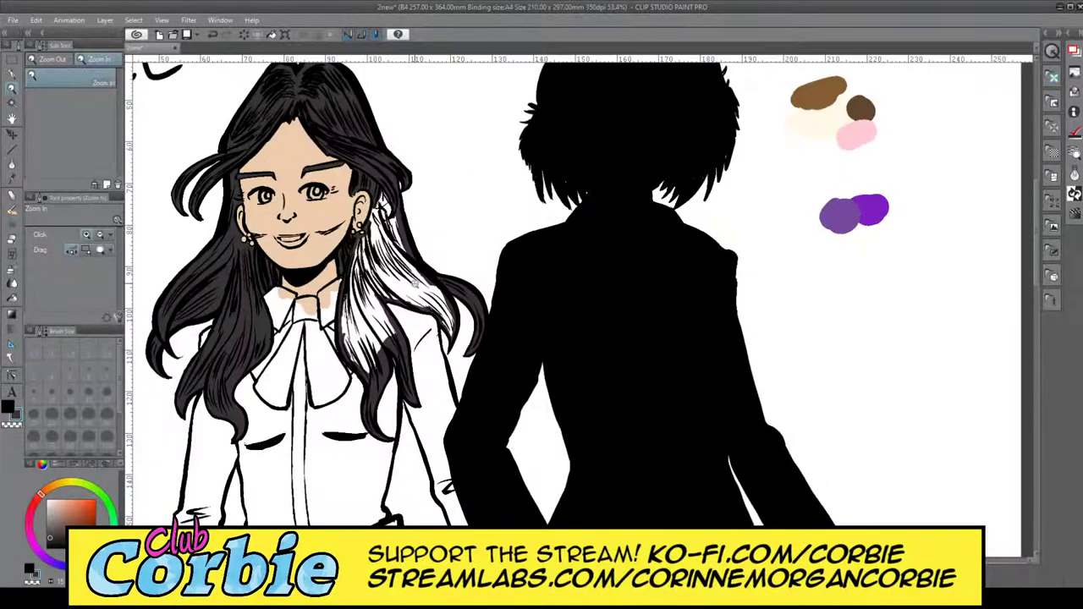
scroll(391, 306, "up", 5)
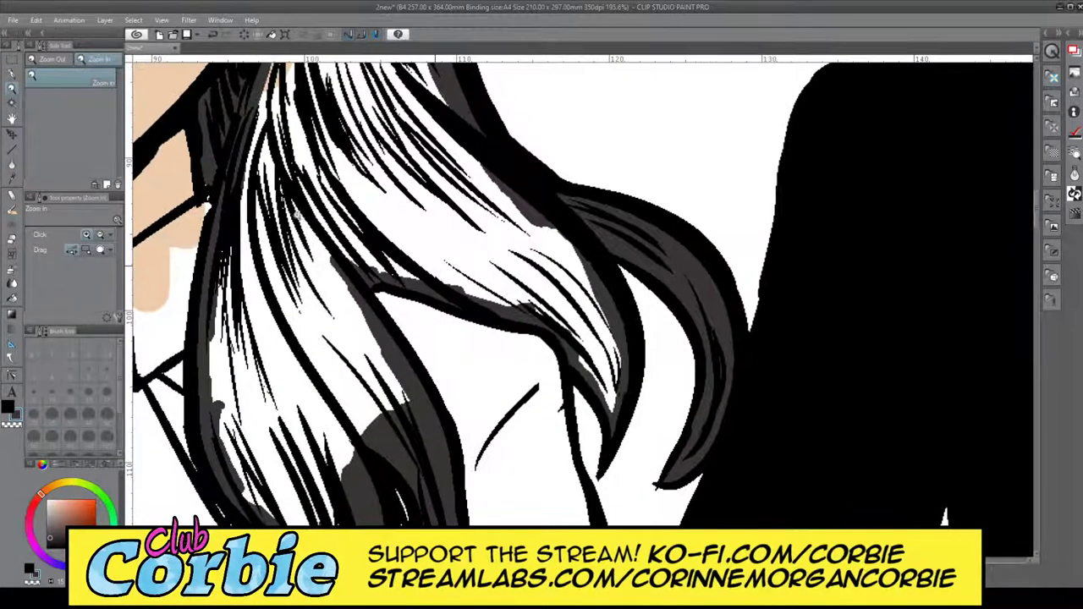
left_click(12, 298)
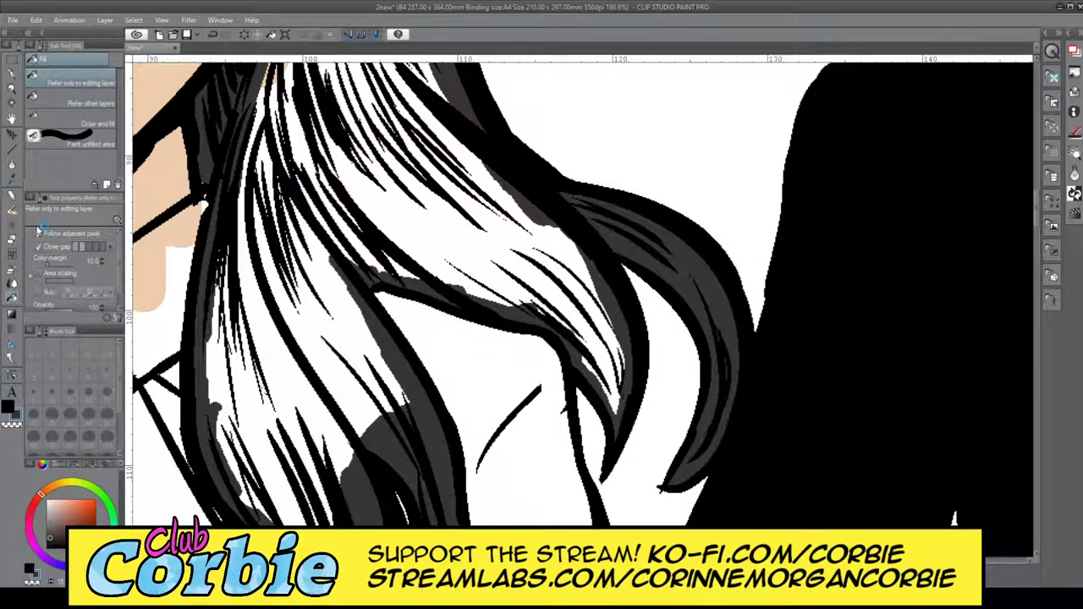
left_click(11, 83)
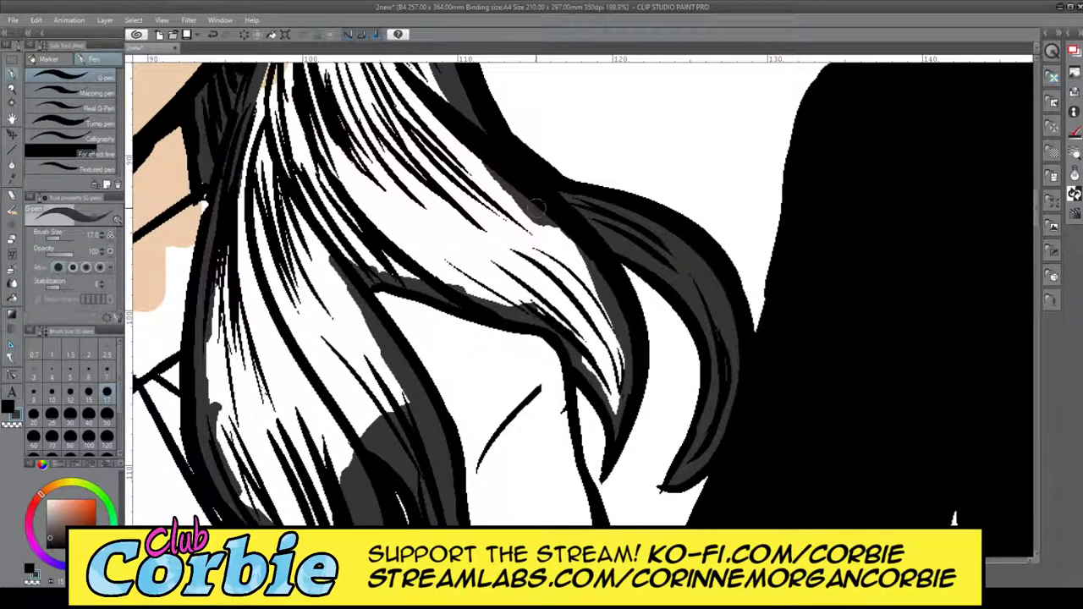
mouse_move(537, 208)
left_mouse_down()
mouse_move(579, 246)
mouse_move(547, 196)
mouse_move(593, 272)
left_mouse_up()
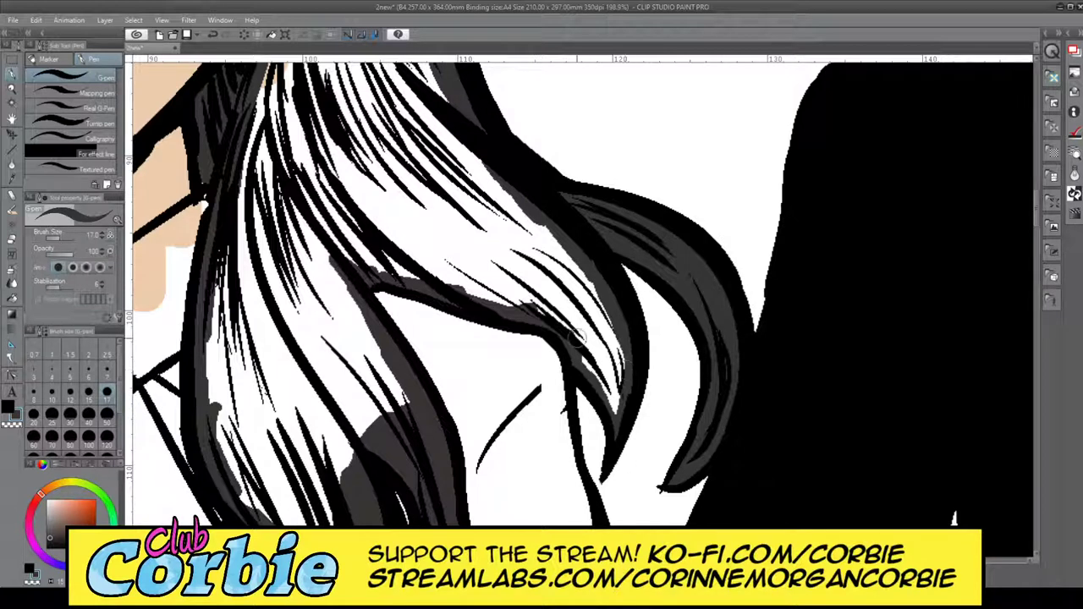
mouse_move(579, 342)
left_mouse_down()
mouse_move(612, 403)
mouse_move(616, 318)
mouse_move(616, 397)
left_mouse_up()
left_click_drag(612, 309, 609, 382)
left_click_drag(590, 272, 606, 341)
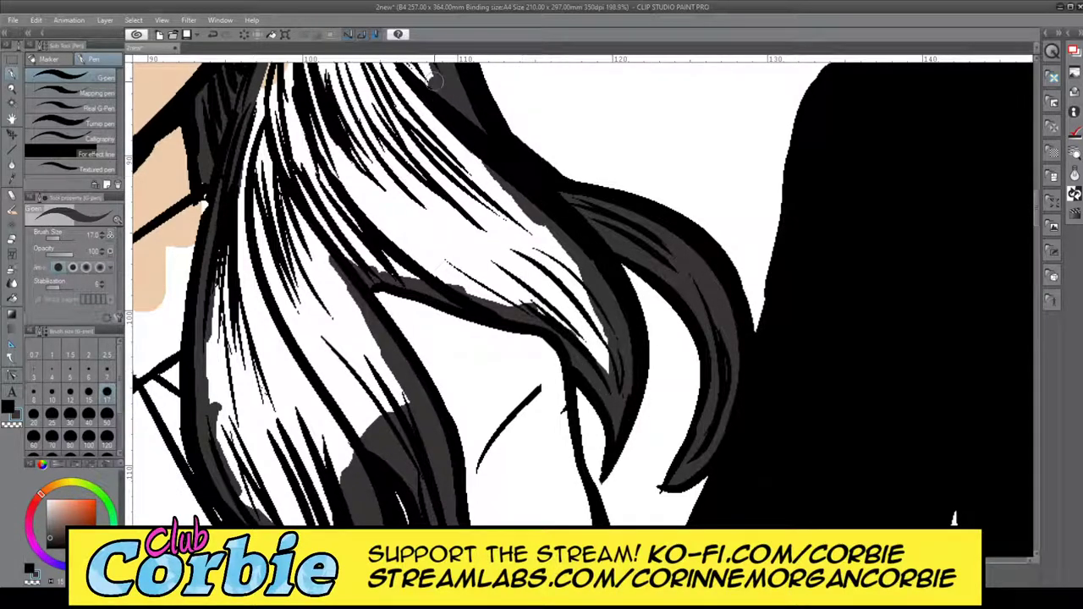
- Paint the inner edge of the long hair beside the neck and collar dark grey, covering the slivers between its strand lines
mouse_move(218, 381)
left_mouse_down()
mouse_move(225, 423)
mouse_move(224, 252)
left_mouse_up()
mouse_move(224, 252)
left_mouse_down()
mouse_move(210, 406)
mouse_move(217, 348)
mouse_move(218, 396)
mouse_move(199, 430)
left_mouse_up()
left_click_drag(215, 386, 222, 432)
left_click_drag(223, 314, 221, 418)
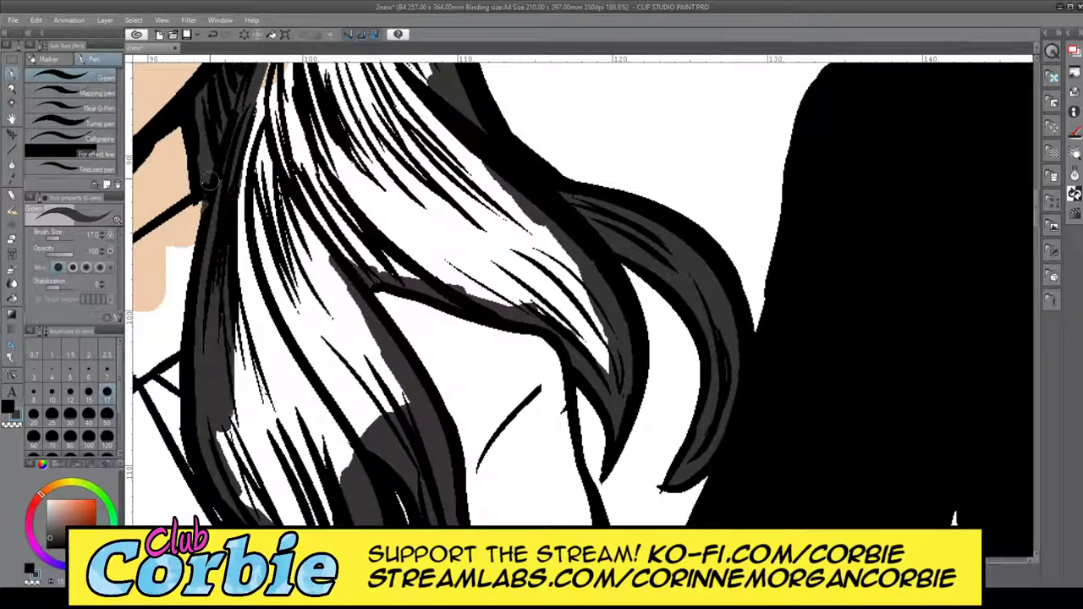
- Paint the hair just under the swept lock behind the ear and down along the outer hair edge dark grey
left_click(12, 88)
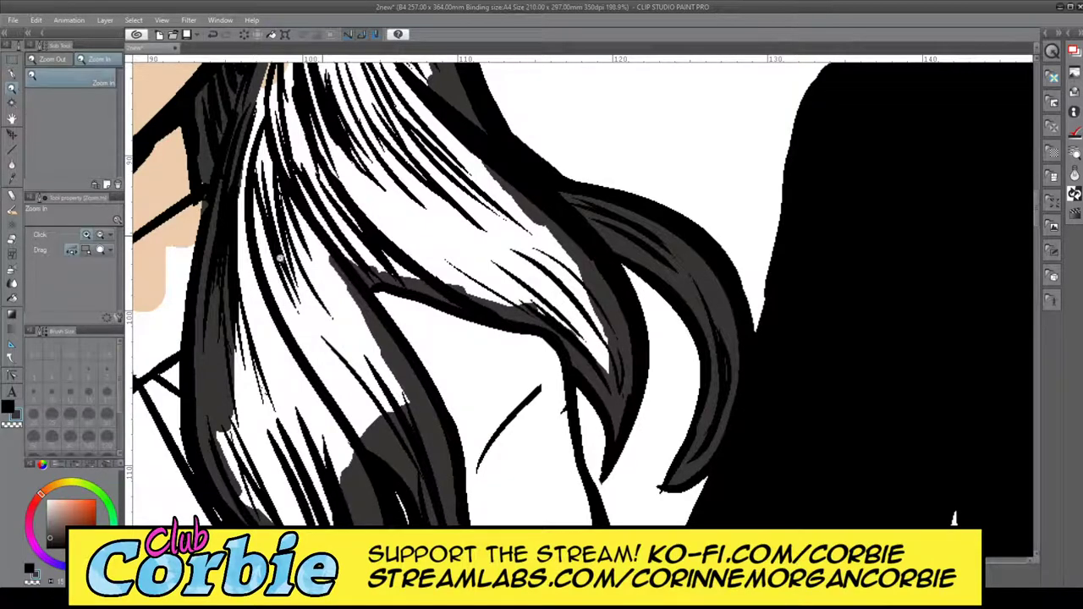
left_click_drag(284, 226, 321, 114)
scroll(372, 138, "up", 8)
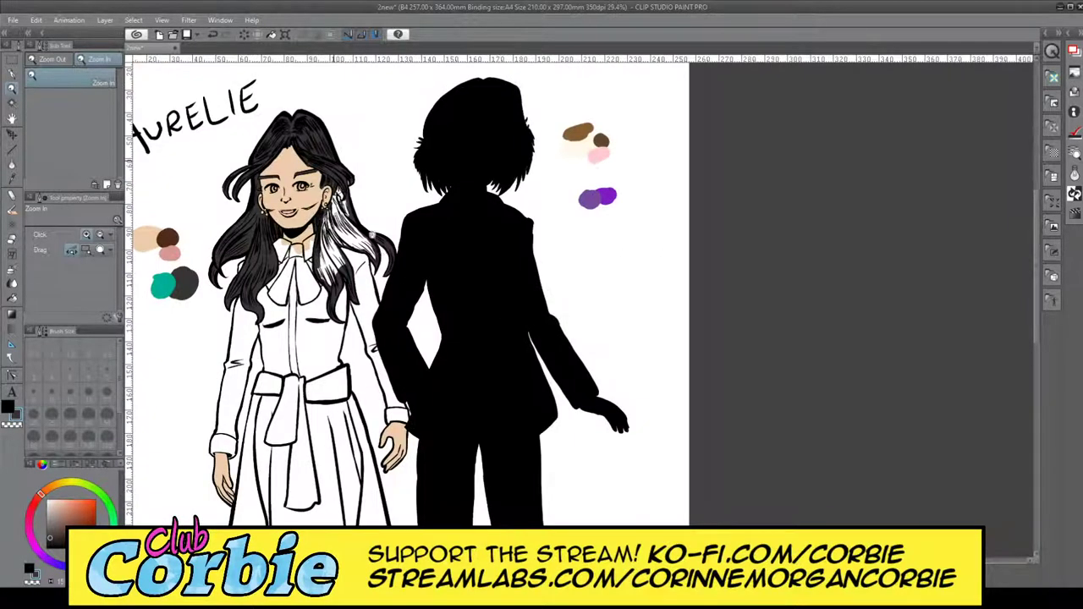
scroll(384, 262, "down", 2)
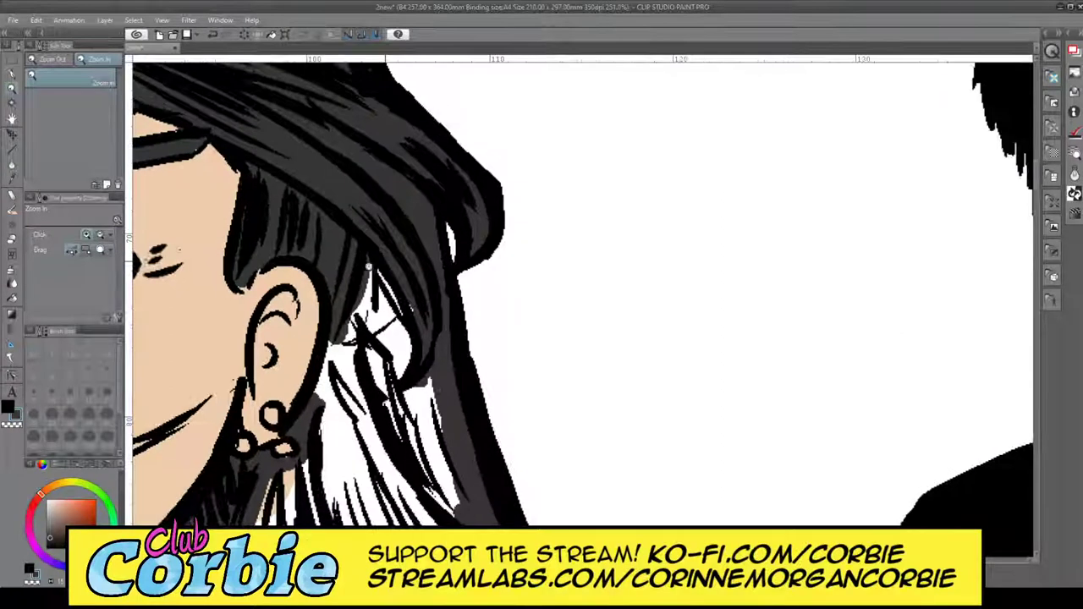
left_click(12, 73)
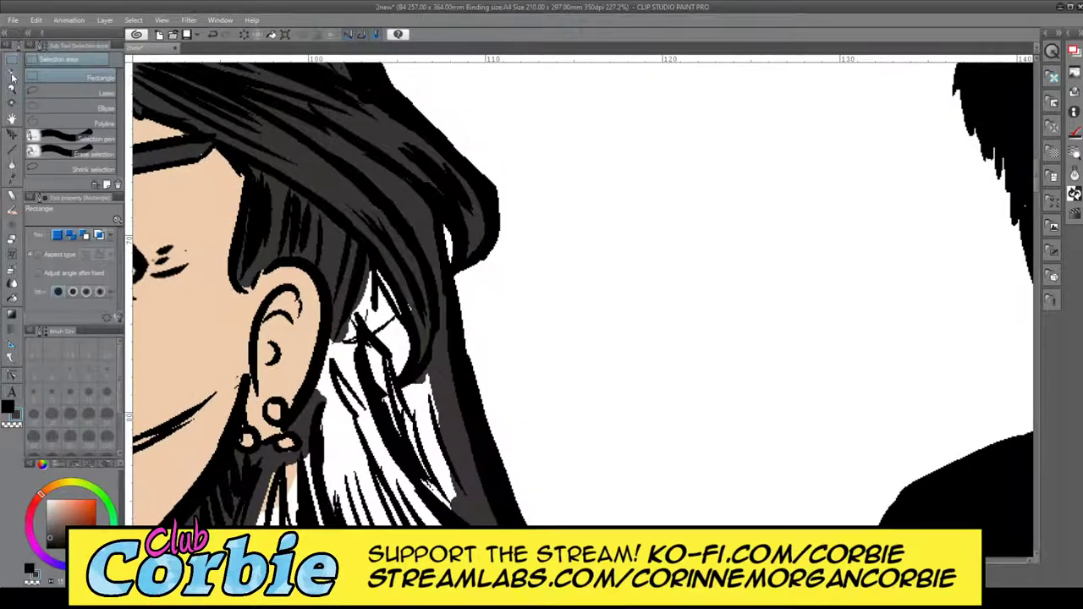
key("p")
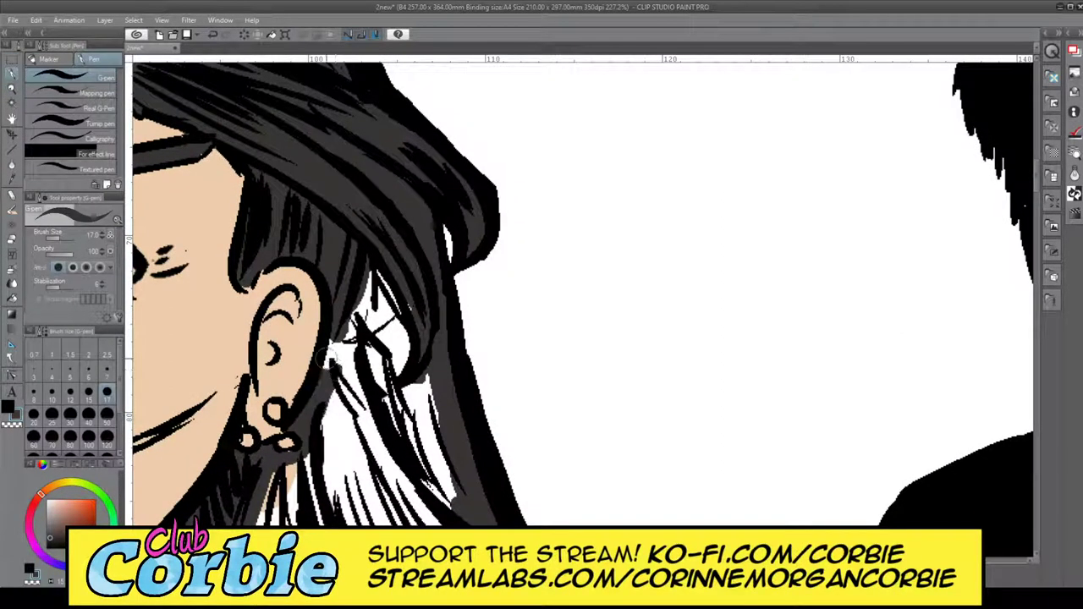
mouse_move(385, 273)
left_mouse_down()
mouse_move(343, 328)
mouse_move(406, 347)
mouse_move(418, 395)
left_mouse_up()
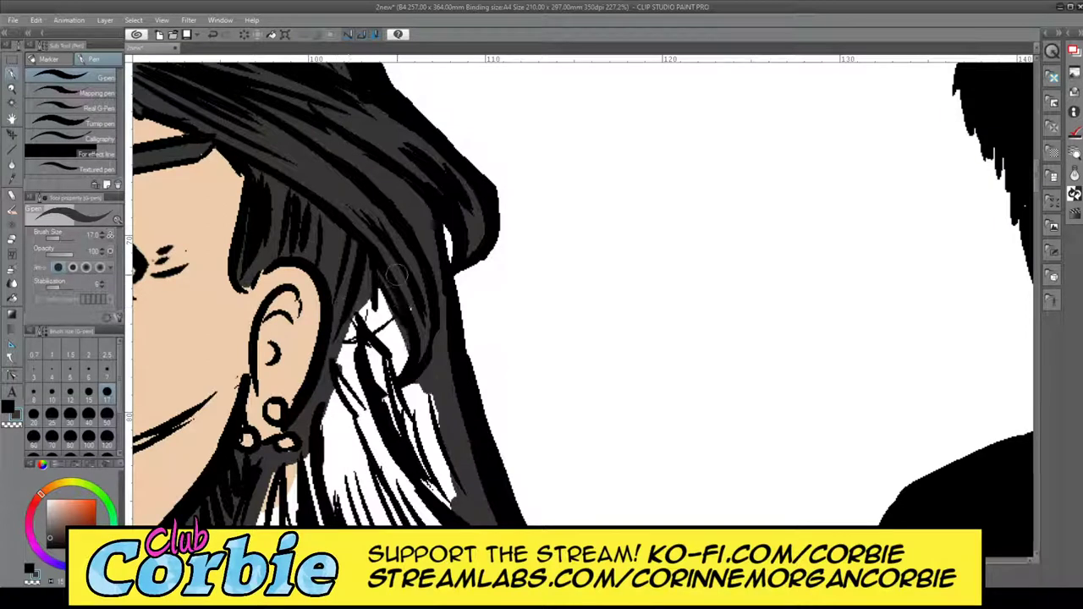
mouse_move(413, 347)
left_mouse_down()
mouse_move(439, 481)
mouse_move(469, 516)
mouse_move(456, 469)
mouse_move(462, 519)
left_mouse_up()
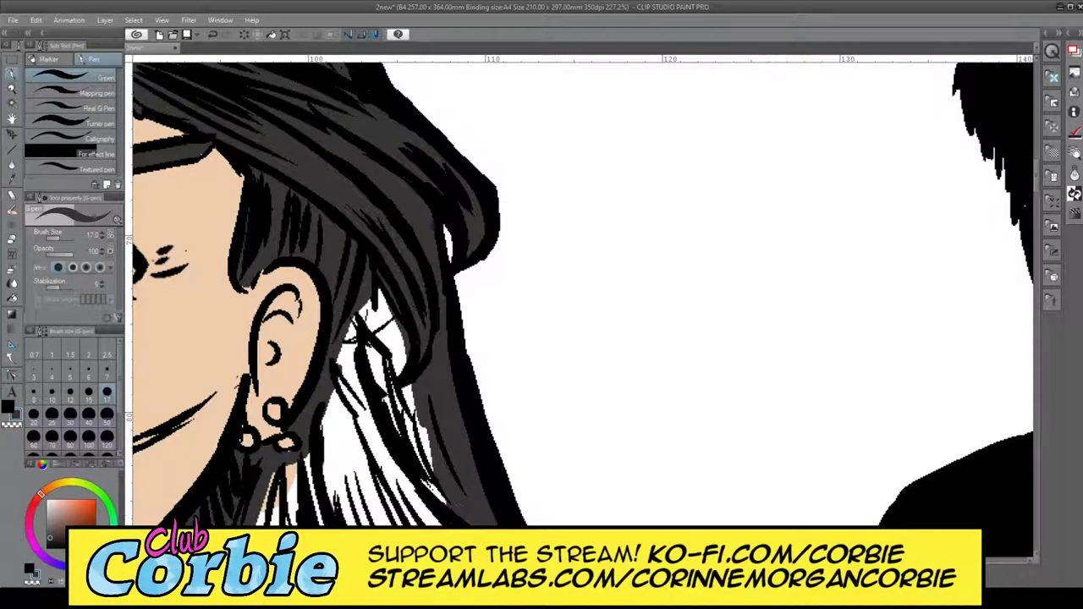
- Paint the hair beneath the earrings and the gaps around the crossed strands behind the ear dark grey
mouse_move(281, 475)
left_mouse_down()
mouse_move(269, 515)
mouse_move(298, 469)
left_mouse_up()
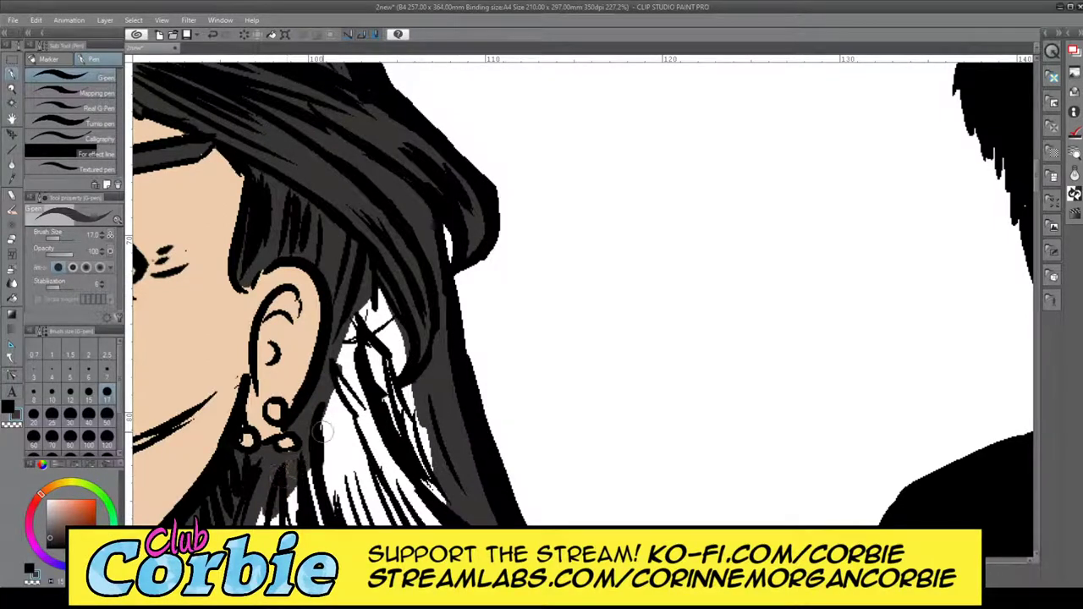
mouse_move(324, 431)
left_mouse_down()
mouse_move(357, 347)
mouse_move(334, 393)
left_mouse_up()
mouse_move(348, 334)
left_mouse_down()
mouse_move(339, 373)
mouse_move(382, 285)
mouse_move(405, 378)
left_mouse_up()
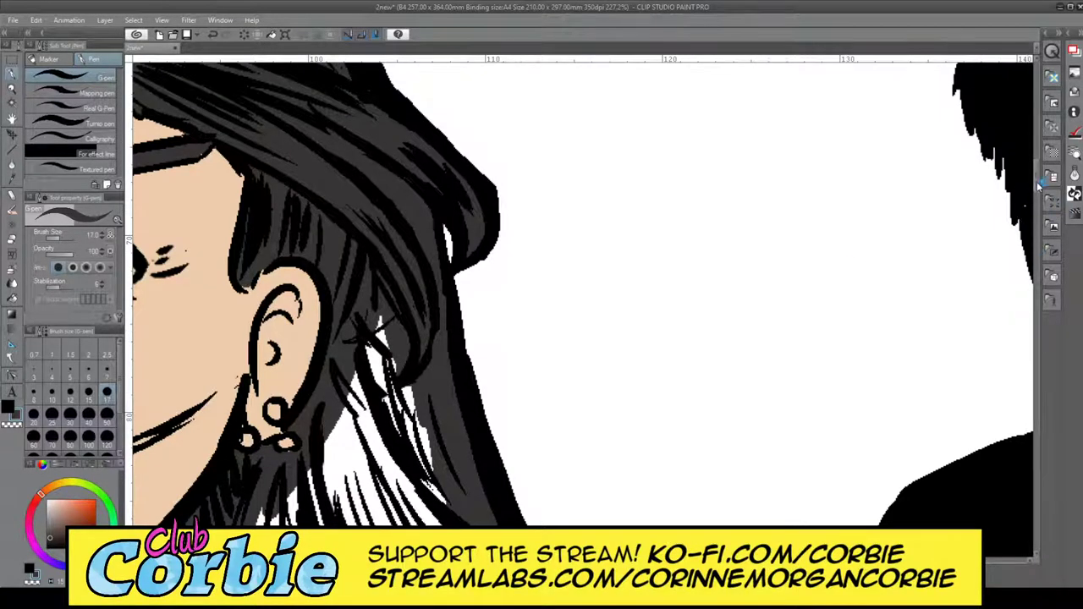
- Paint the lower edges of the shoulder locks dark grey and fill their enclosed interior, referring only to the editing layer
mouse_move(1039, 185)
left_mouse_down()
mouse_move(1042, 236)
mouse_move(1040, 217)
left_mouse_up()
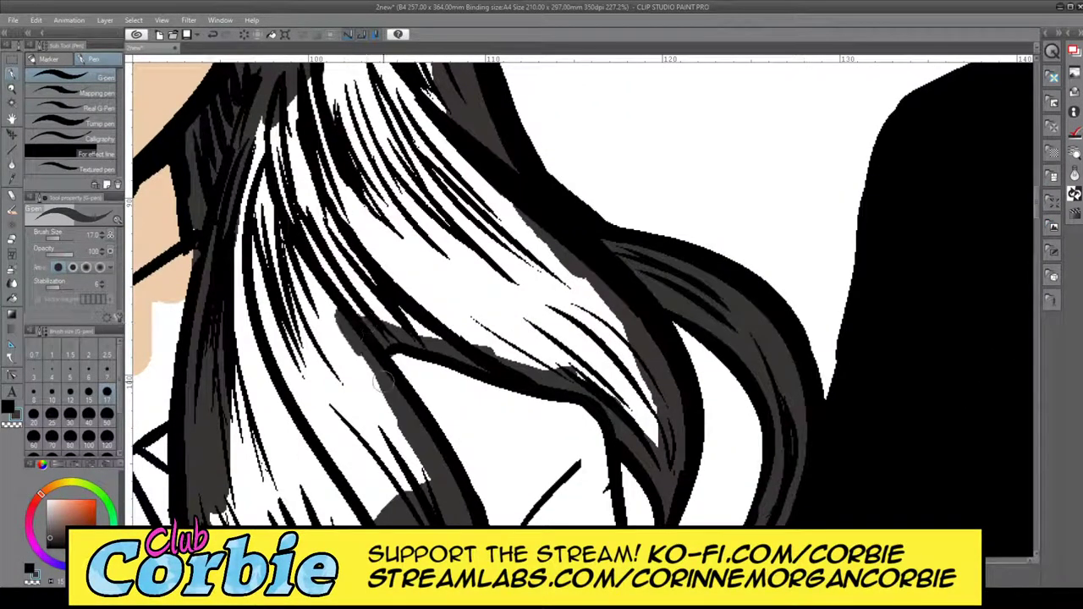
mouse_move(423, 480)
left_mouse_down()
mouse_move(354, 352)
mouse_move(358, 319)
mouse_move(584, 381)
mouse_move(652, 435)
mouse_move(583, 279)
left_mouse_up()
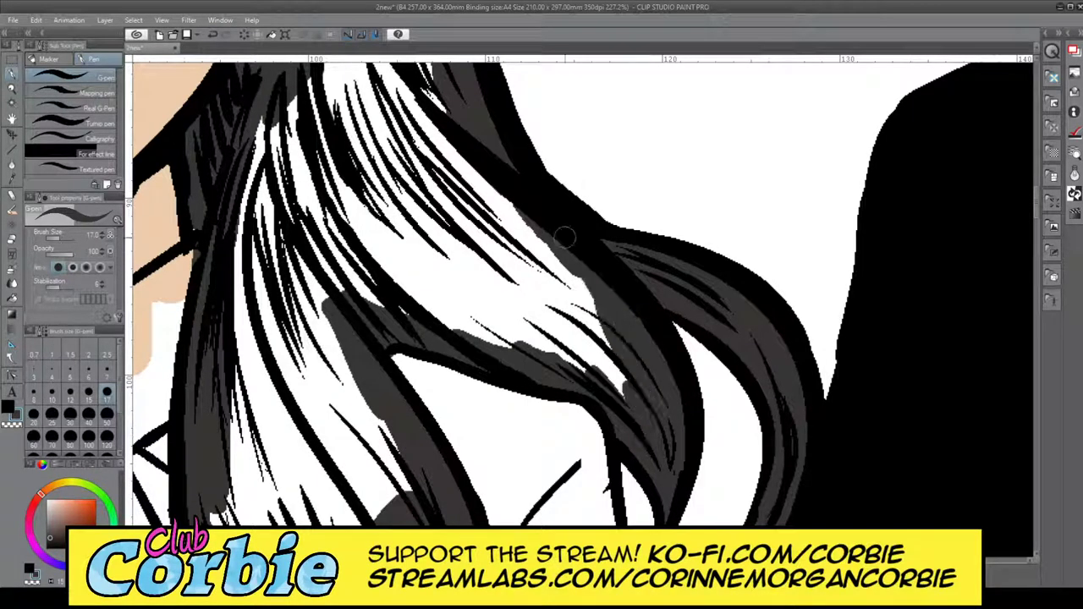
left_click(12, 296)
left_click(269, 264)
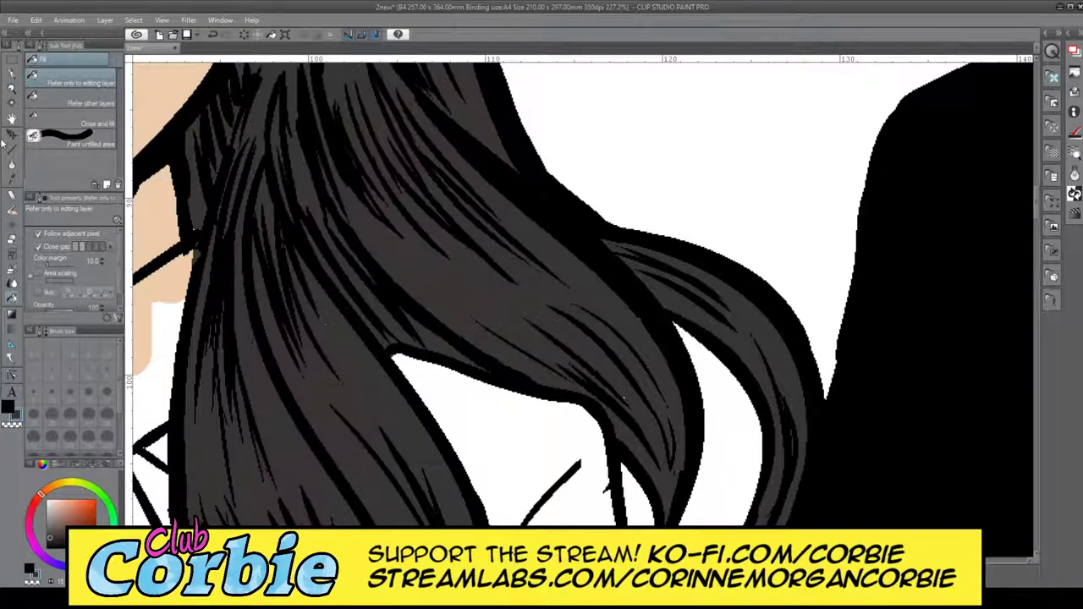
left_click(11, 87)
left_click_drag(384, 225, 451, 297)
scroll(349, 218, "down", 3)
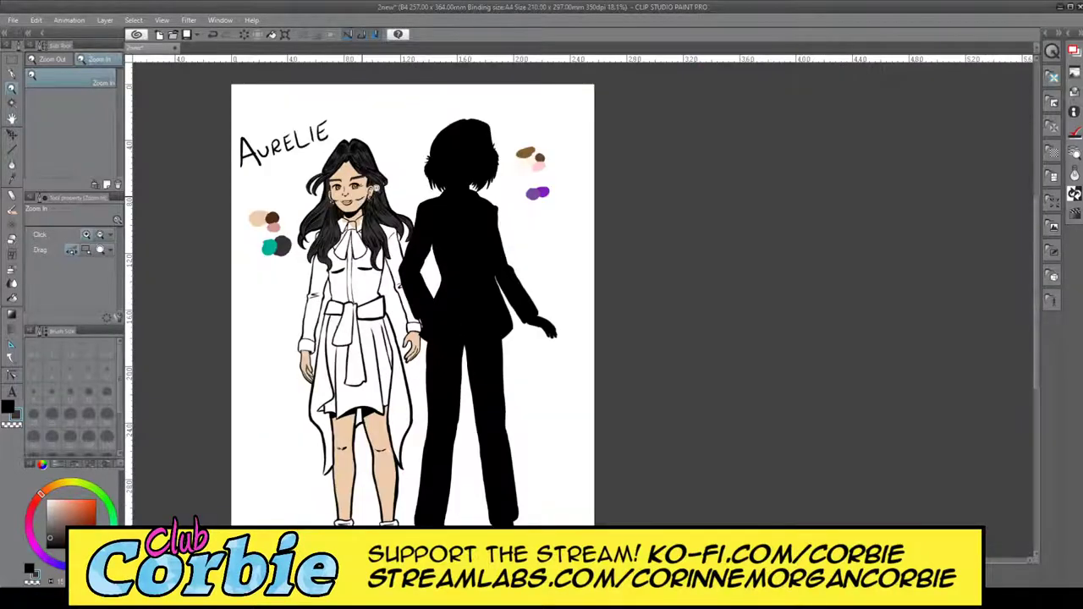
scroll(384, 214, "up", 4)
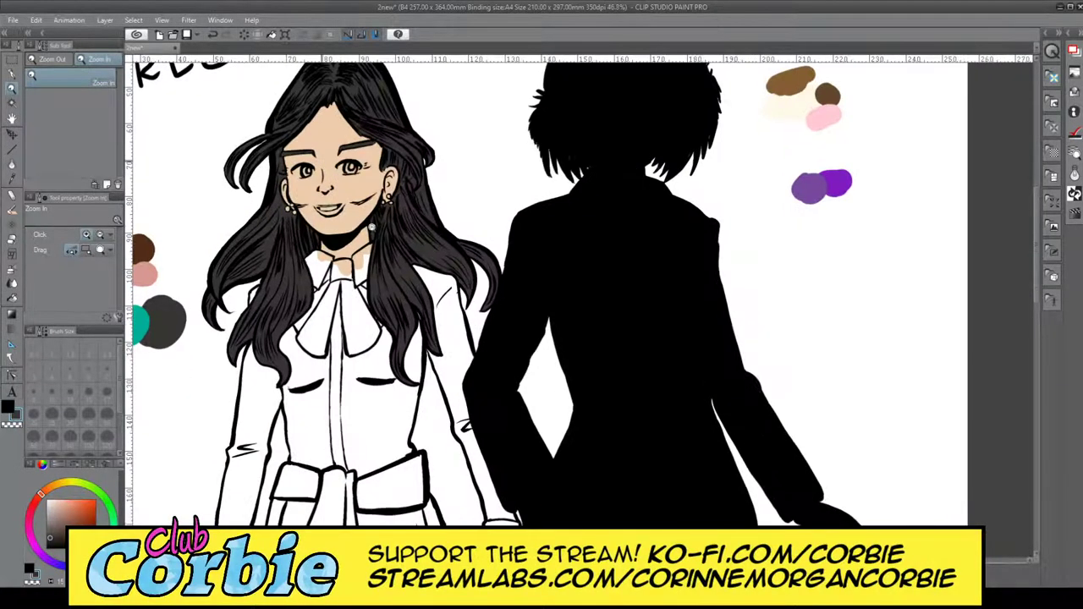
- Examine Aurelie's coloured hair and face close up and against the whole two-figure drawing
scroll(431, 357, "down", 3)
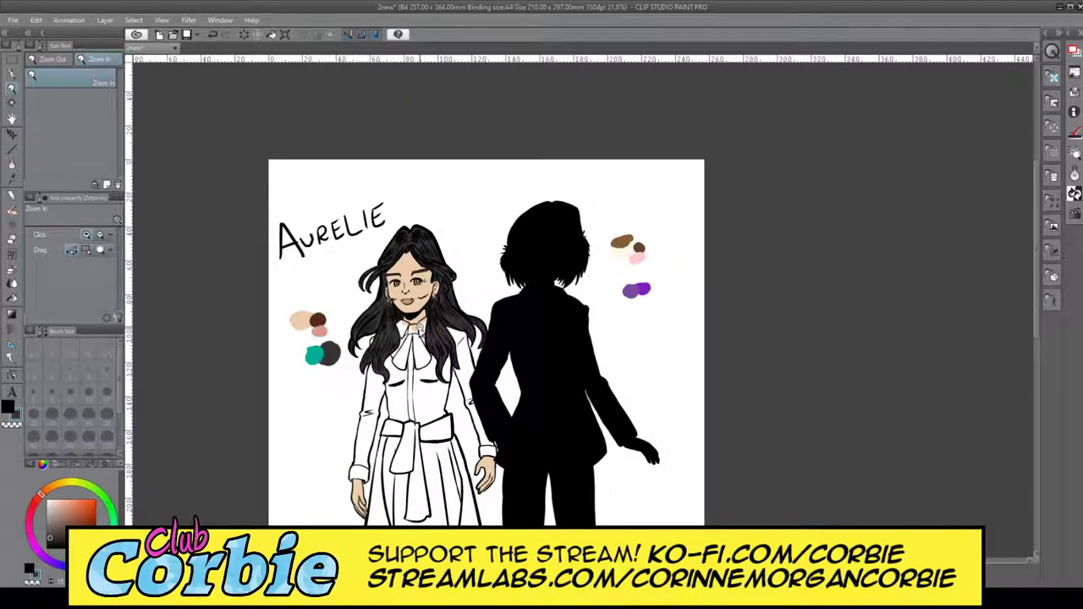
scroll(377, 342, "up", 2)
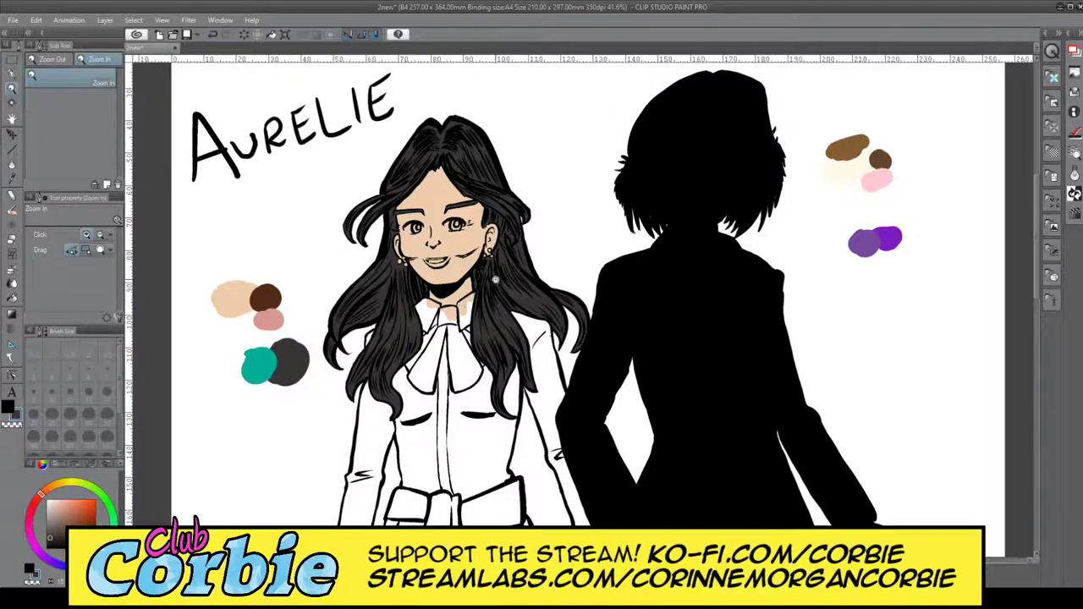
left_click(460, 260)
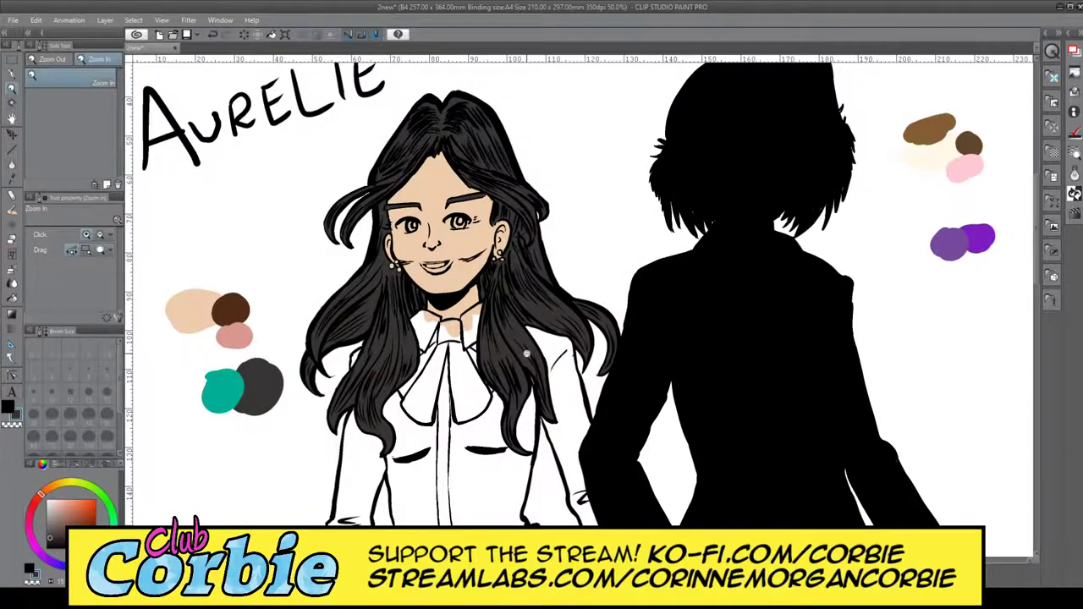
left_click_drag(507, 284, 457, 288)
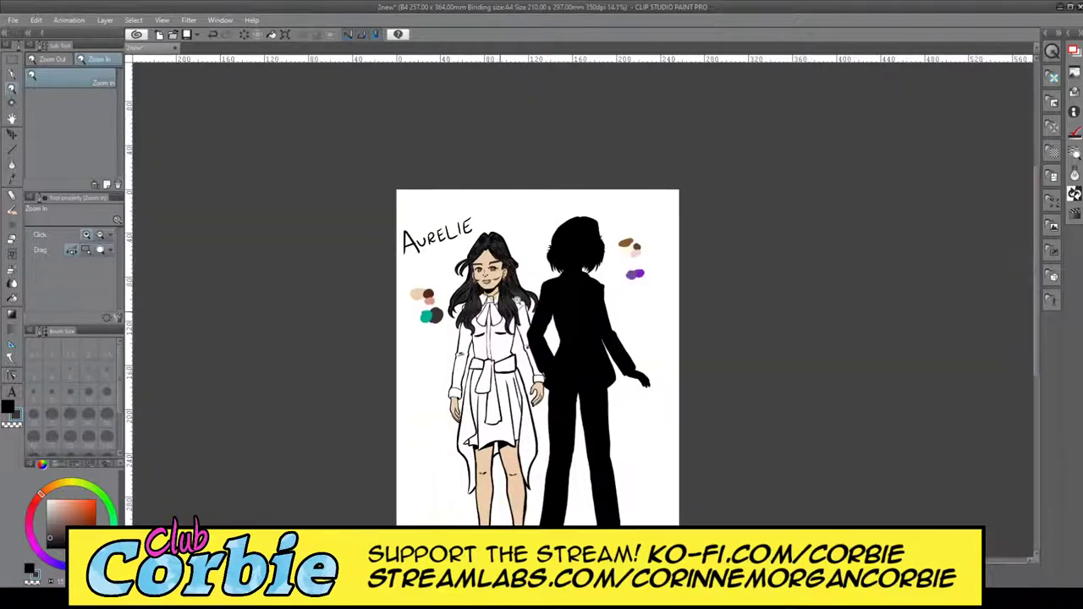
mouse_move(510, 315)
left_mouse_down()
mouse_move(554, 319)
mouse_move(501, 332)
left_mouse_up()
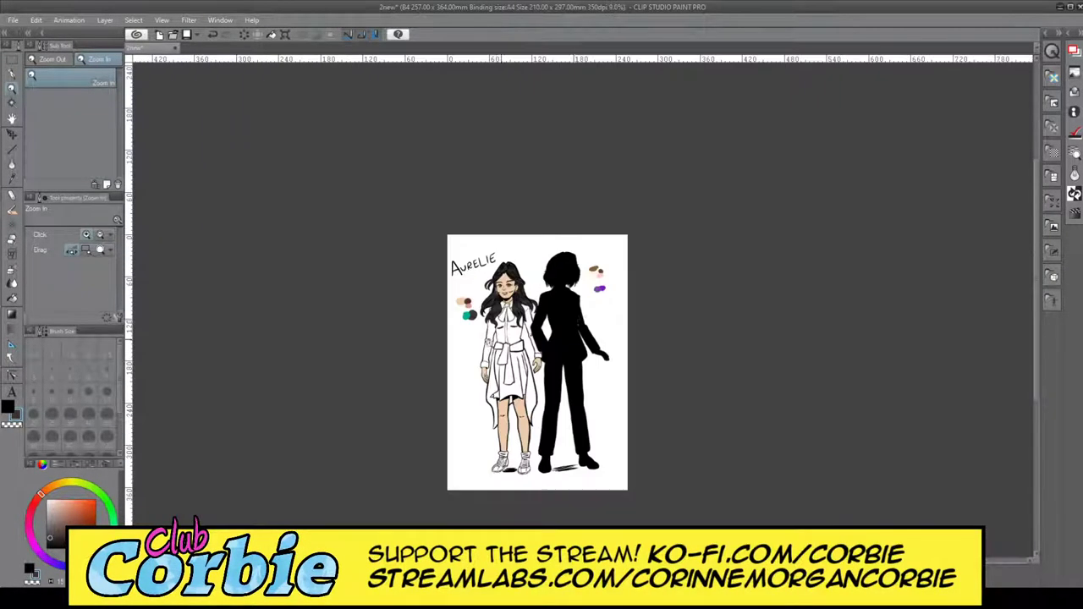
left_click_drag(575, 321, 559, 339)
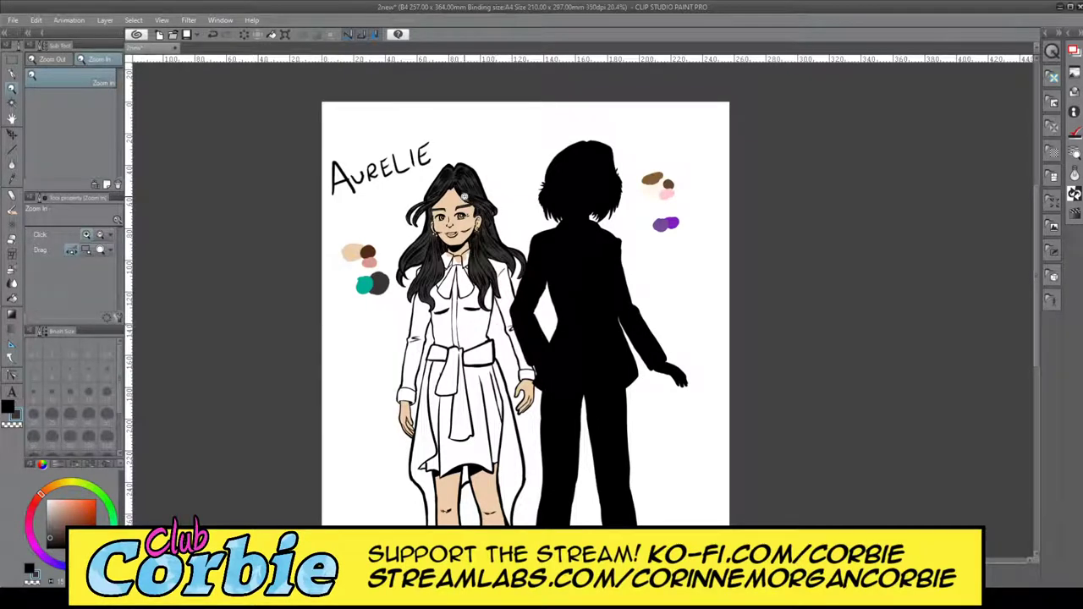
left_click(468, 252)
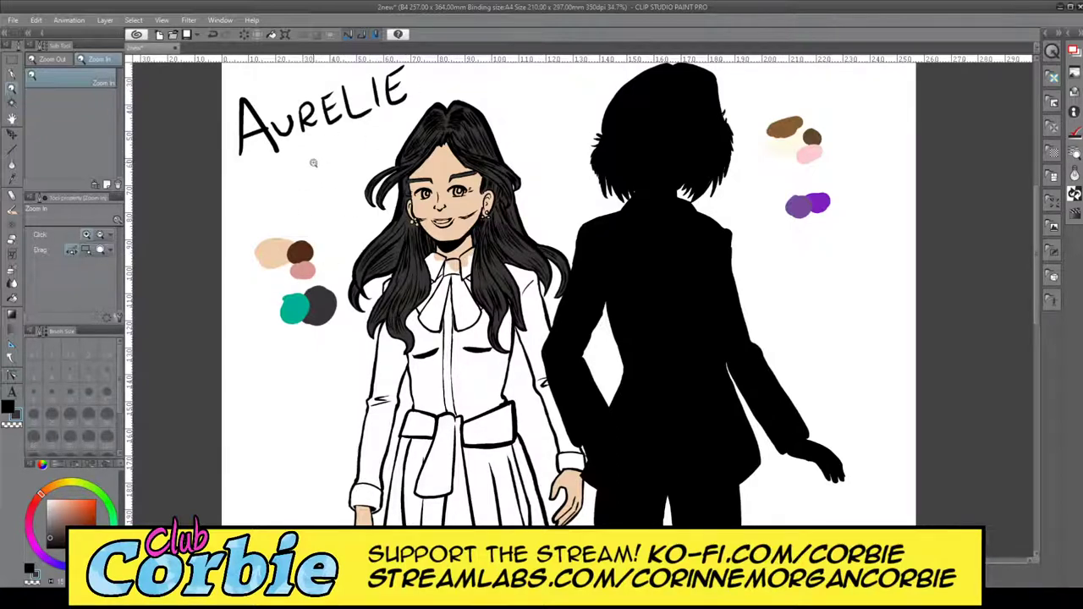
left_click_drag(325, 157, 365, 213)
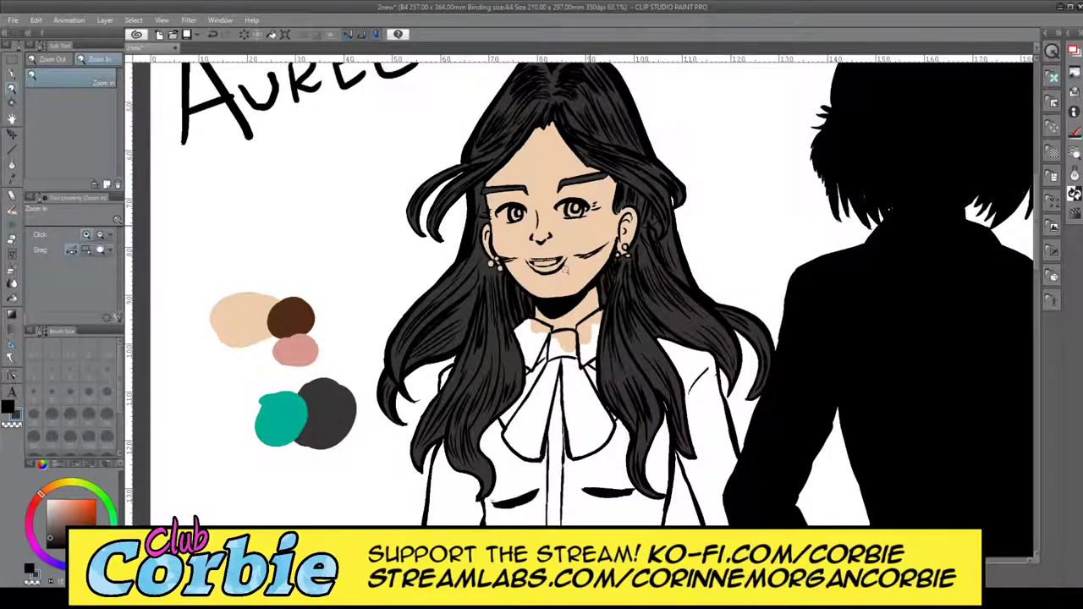
- Try to paint Aurelie's teeth white using the G-pen at size 15
left_click_drag(565, 269, 552, 286)
left_click_drag(387, 418, 403, 417)
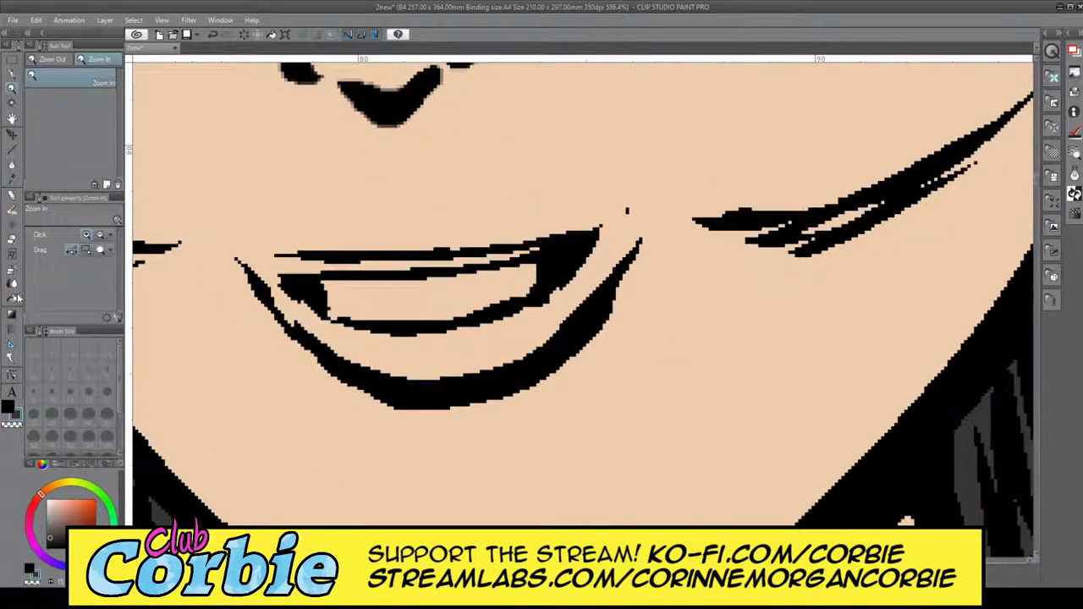
left_click(15, 410)
left_click(48, 501)
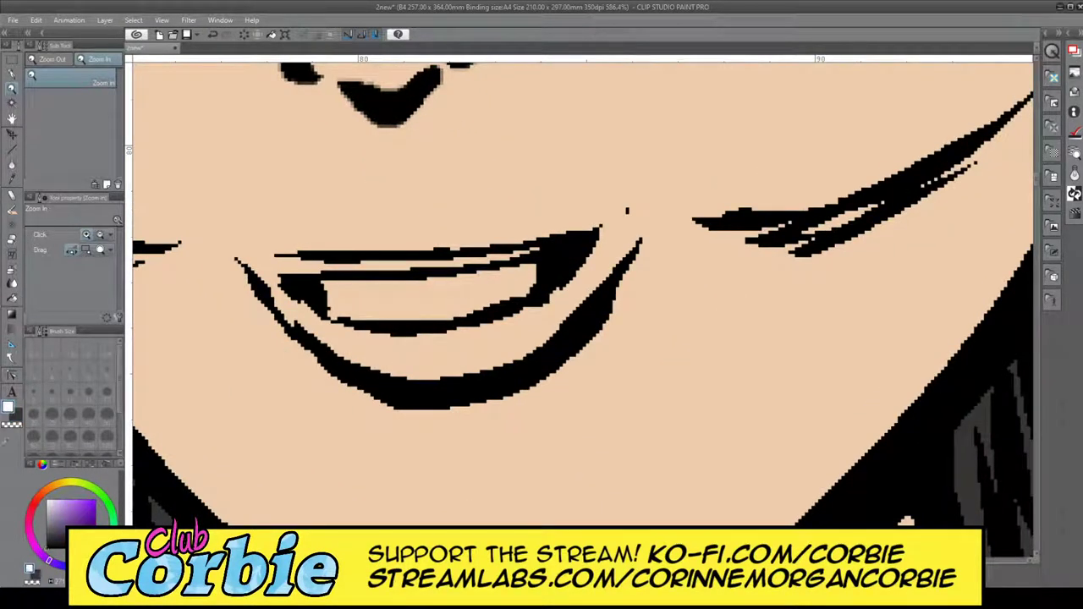
left_click(11, 75)
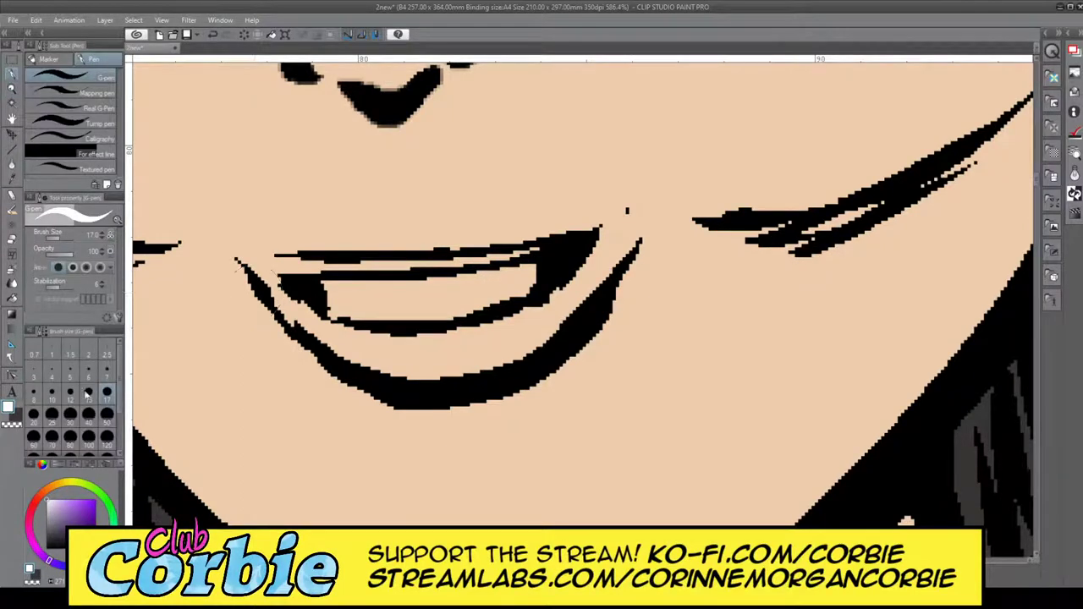
mouse_move(339, 297)
left_mouse_down()
mouse_move(394, 288)
mouse_move(315, 291)
mouse_move(405, 301)
mouse_move(320, 305)
mouse_move(423, 309)
mouse_move(470, 290)
mouse_move(432, 287)
mouse_move(531, 276)
mouse_move(482, 296)
mouse_move(534, 271)
left_mouse_up()
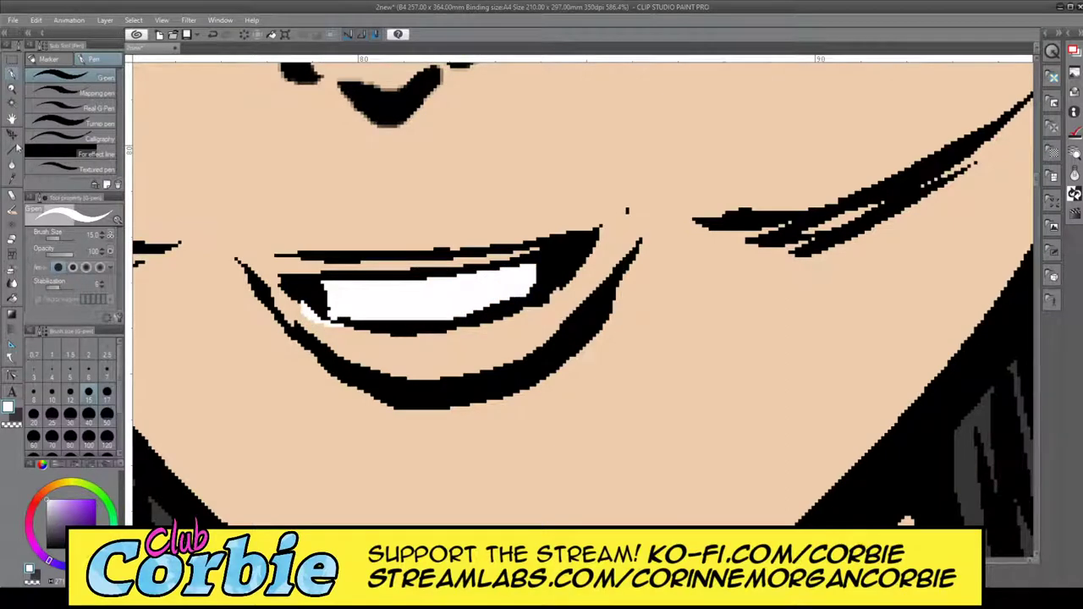
- Sample the skin colour from the face and paint over the white spill at the corner of the mouth
left_click(13, 179)
left_click(243, 177)
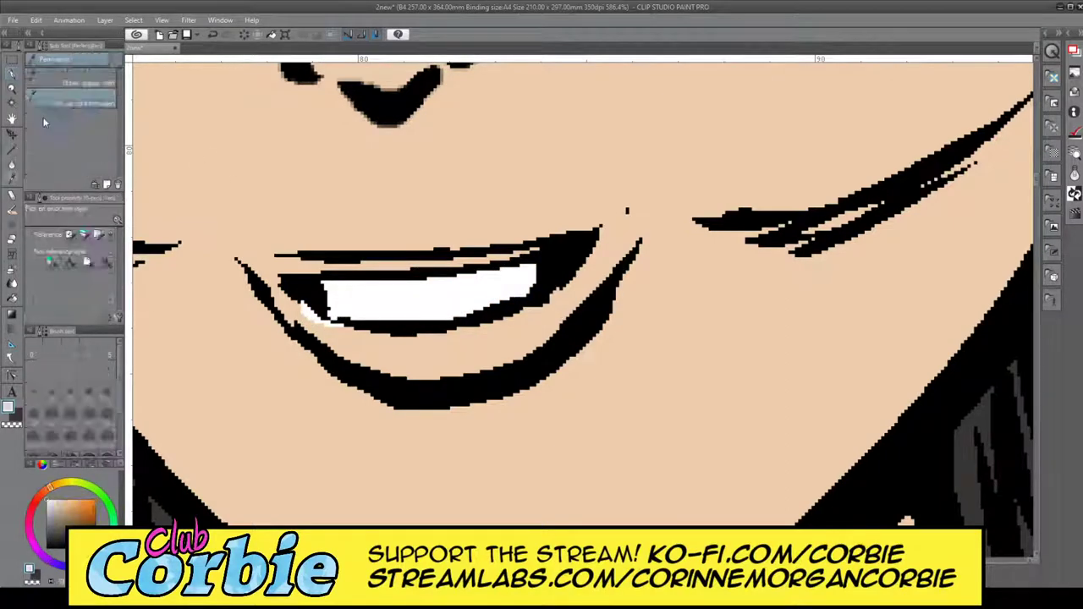
left_click(13, 75)
left_click_drag(304, 328, 320, 339)
left_click_drag(287, 307, 345, 351)
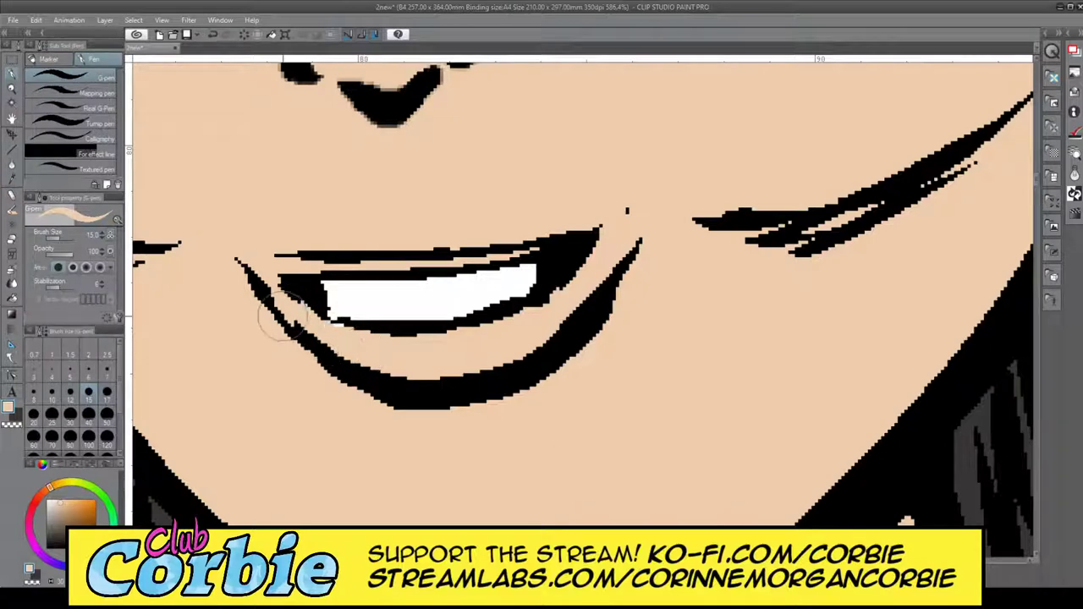
- Get the G-pen ready at Aurelie's eyes with white as the drawing colour
left_click(12, 87)
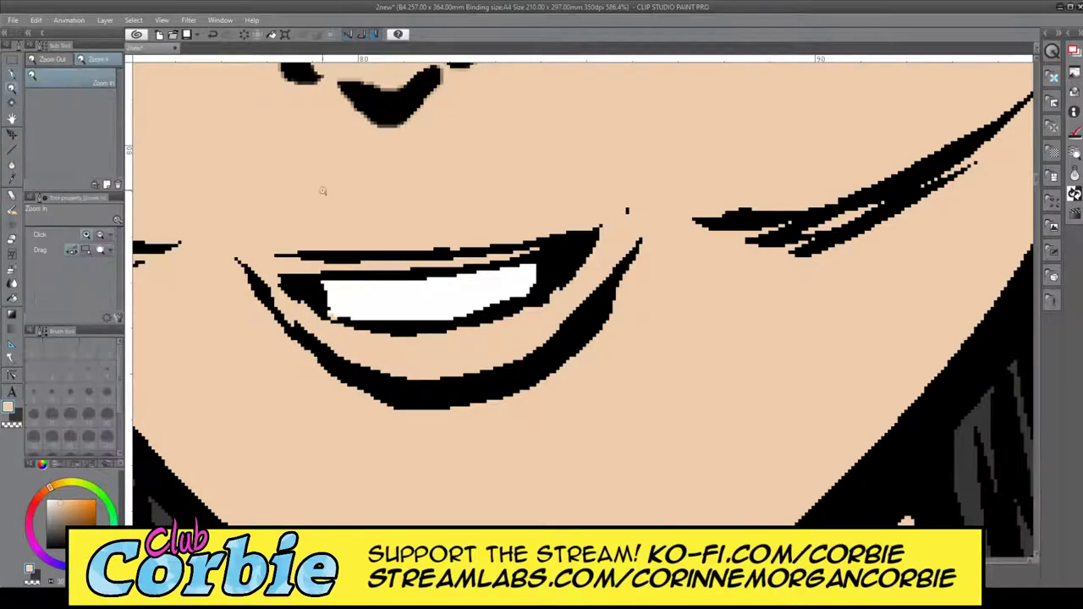
left_click_drag(403, 257, 382, 332)
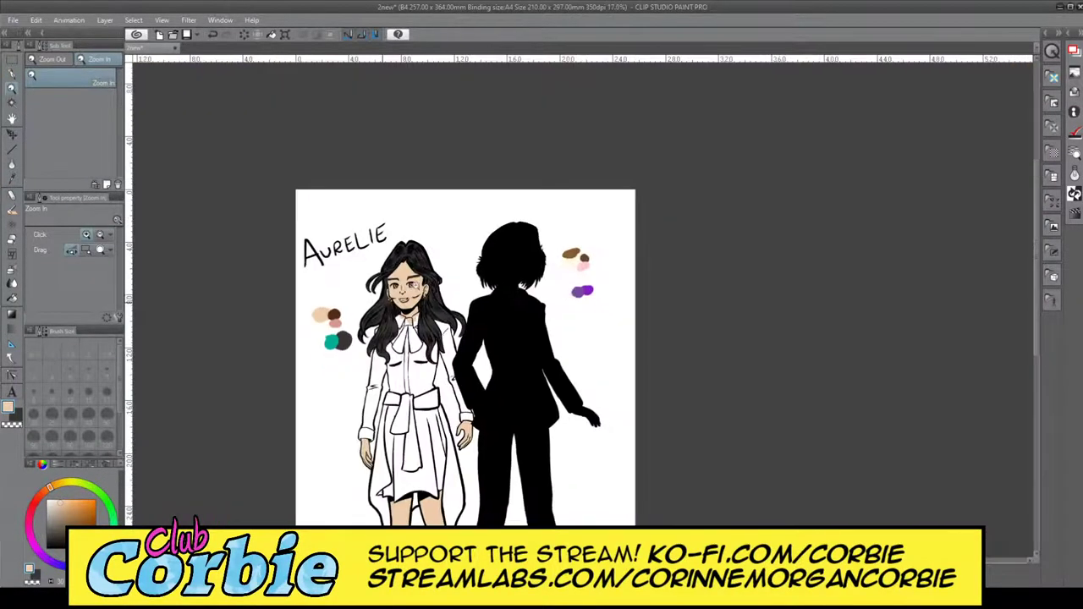
left_click_drag(415, 286, 478, 240)
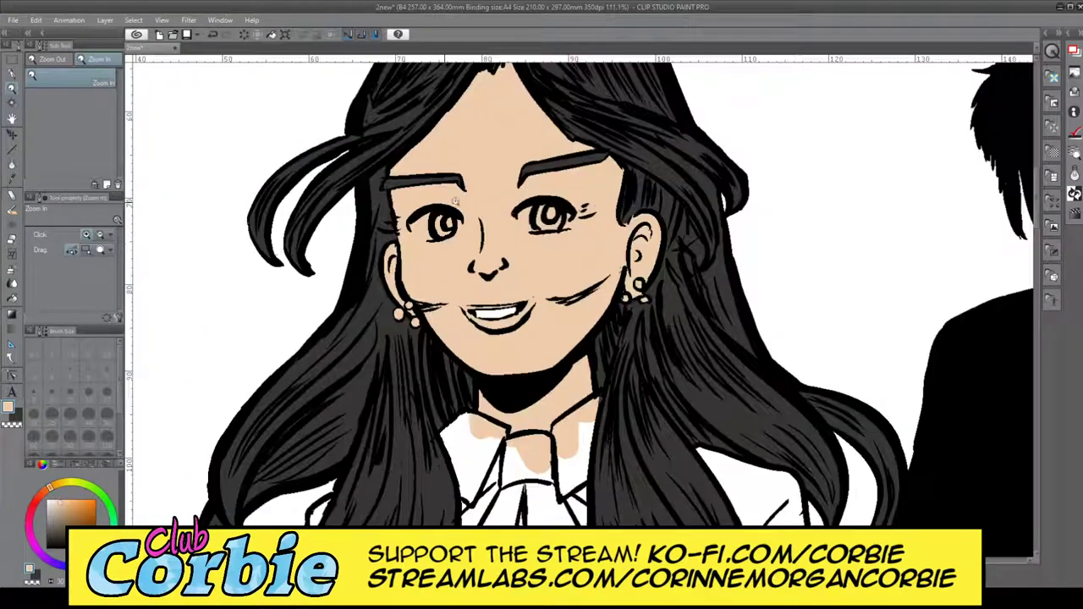
left_click_drag(451, 201, 468, 218)
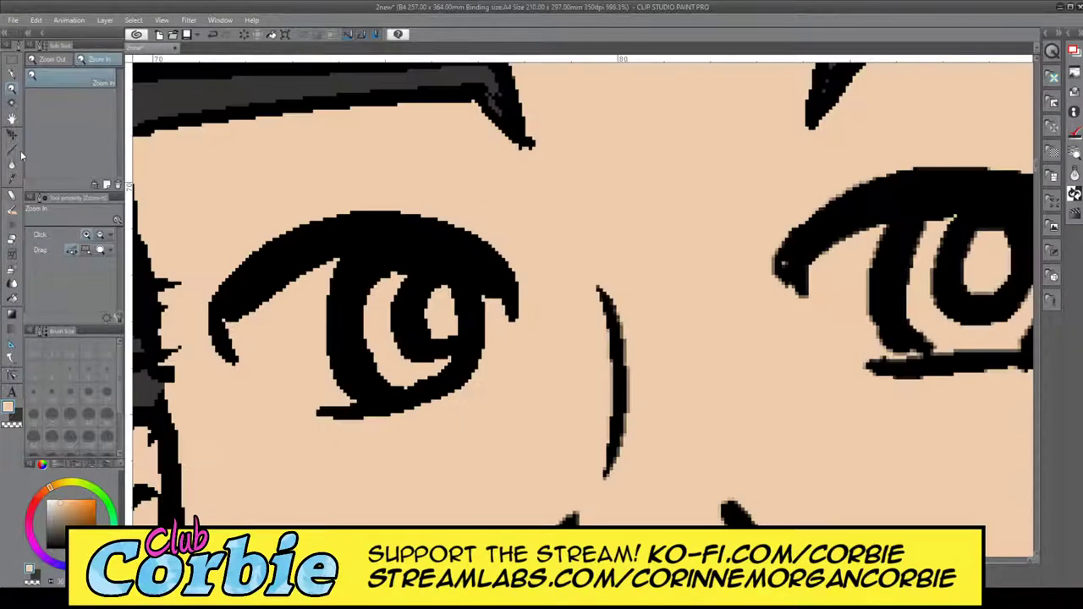
left_click(12, 81)
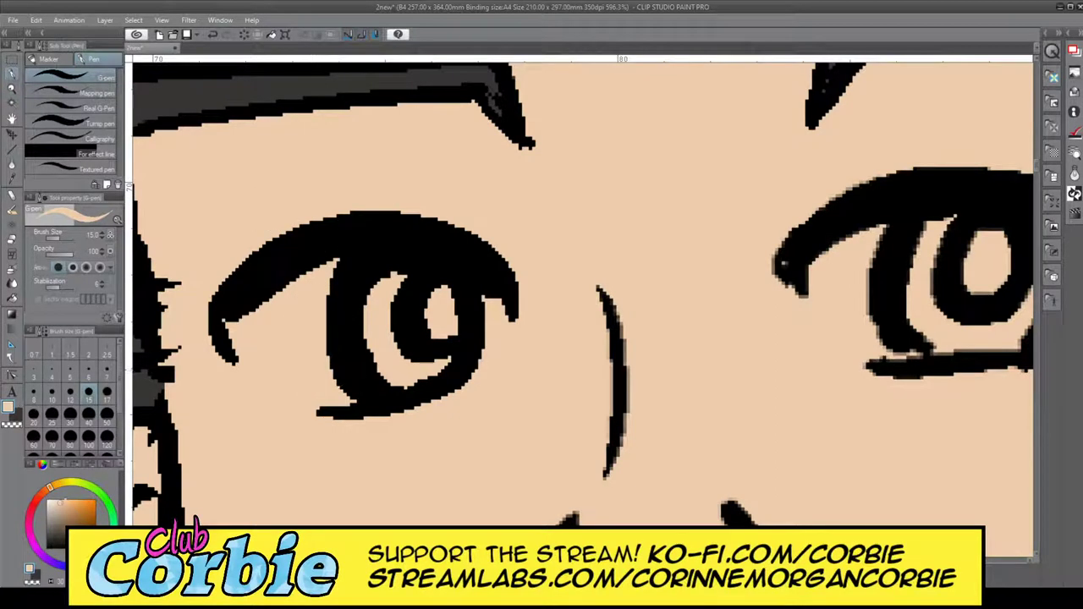
key("x")
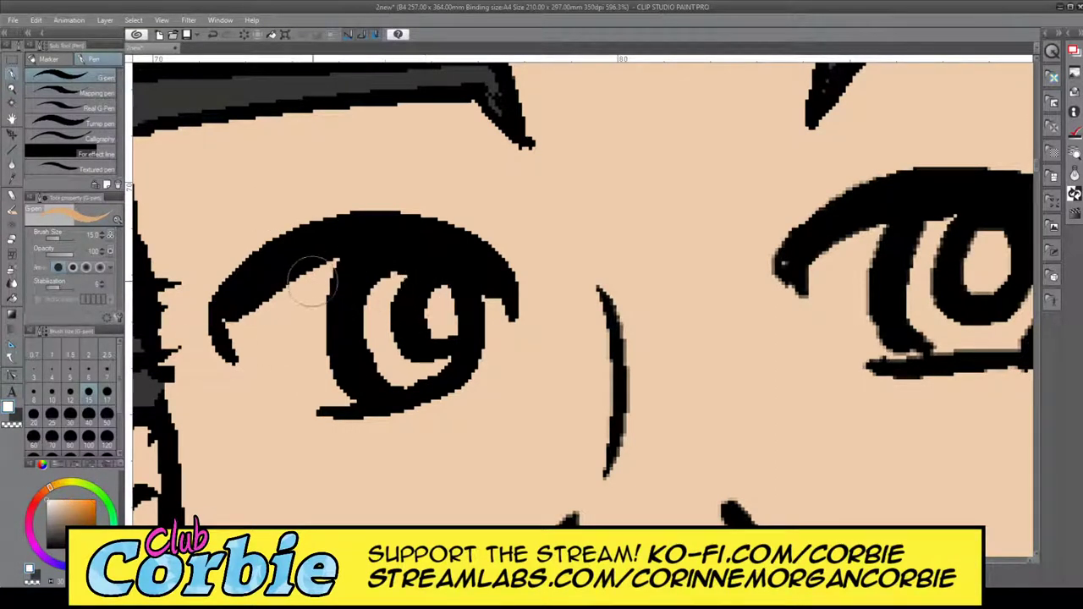
- Hide the dark grey hair and eyebrow fill briefly and show it again to check the colouring underneath
left_click(12, 88)
left_click_drag(364, 233, 212, 288)
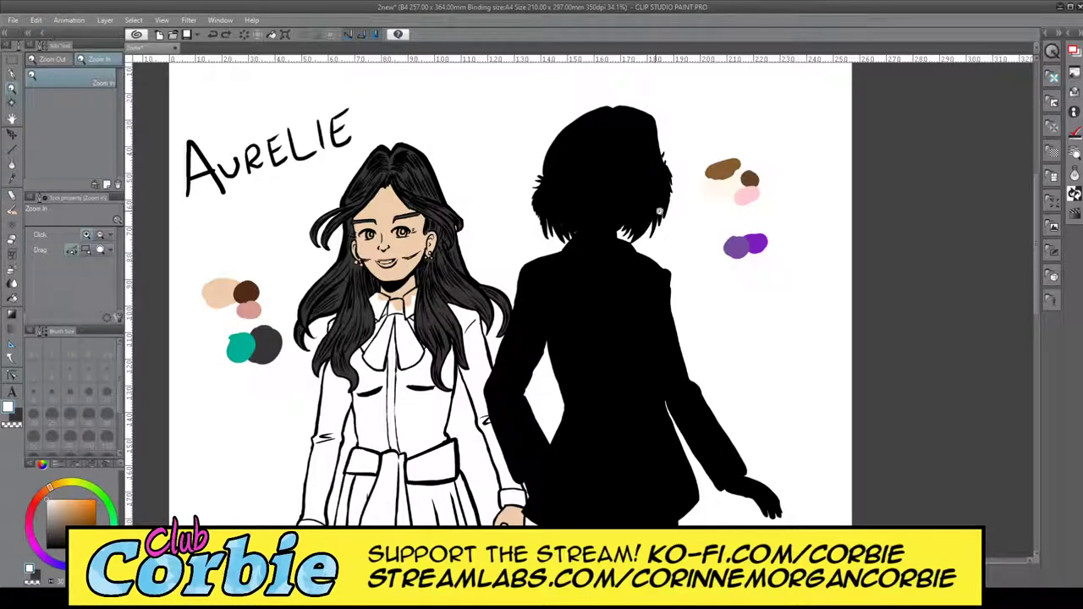
key("ctrl+z")
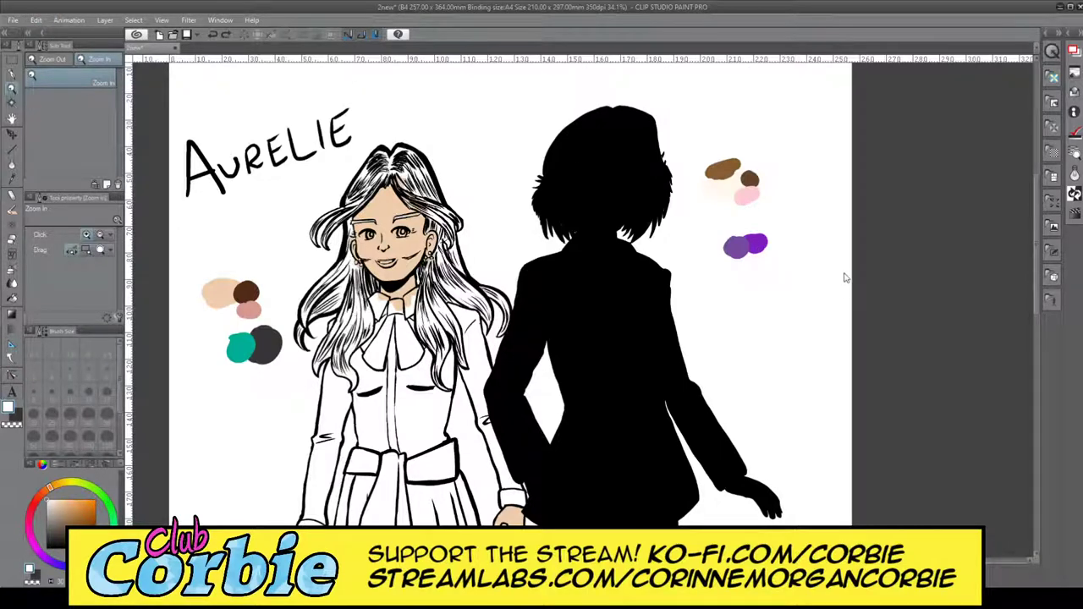
key("ctrl+y")
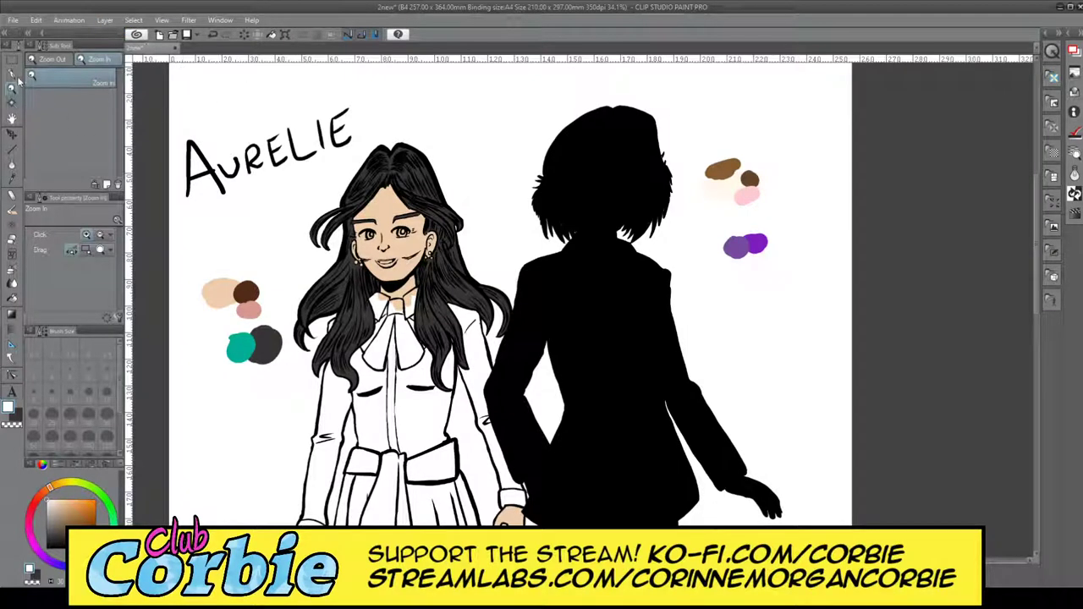
- Paint the teeth between the lip lines white with the G-pen at size 15, keeping within the mouth outline
left_click(432, 301)
left_click(428, 315)
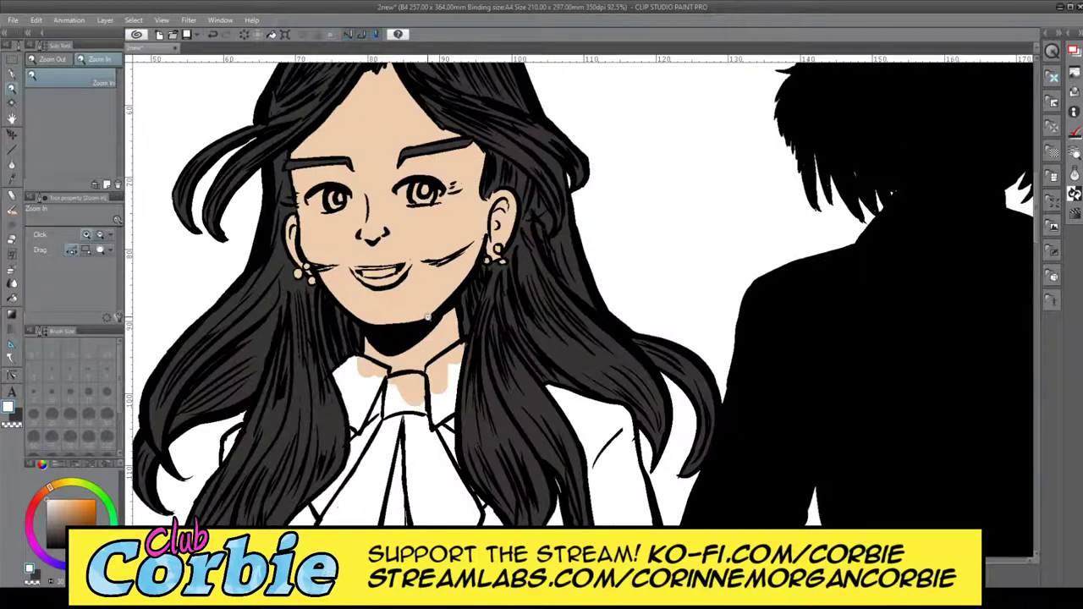
left_click(412, 256)
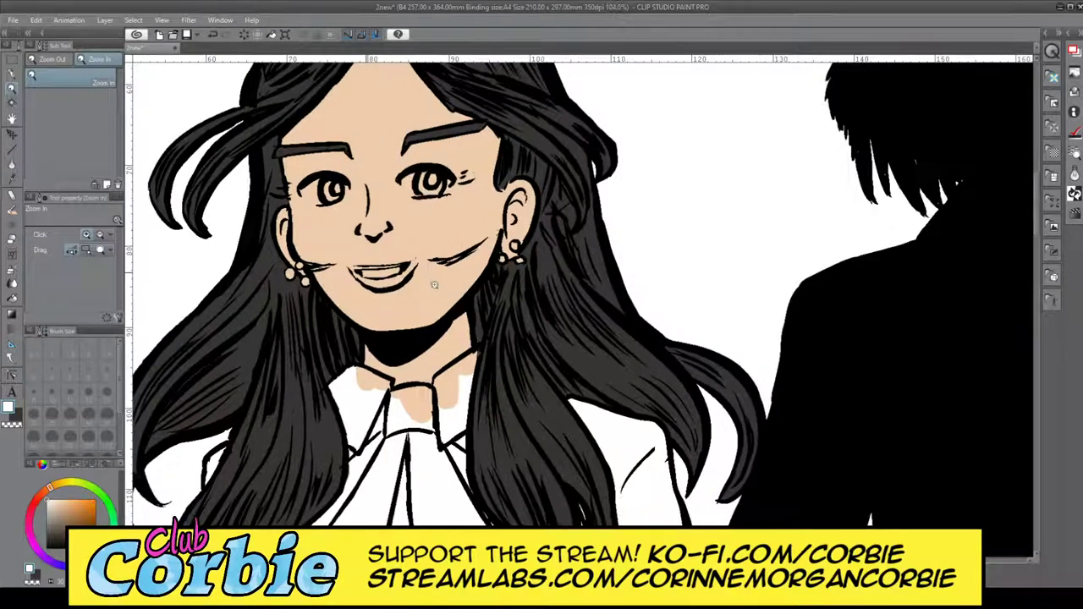
left_click(423, 261)
key("p")
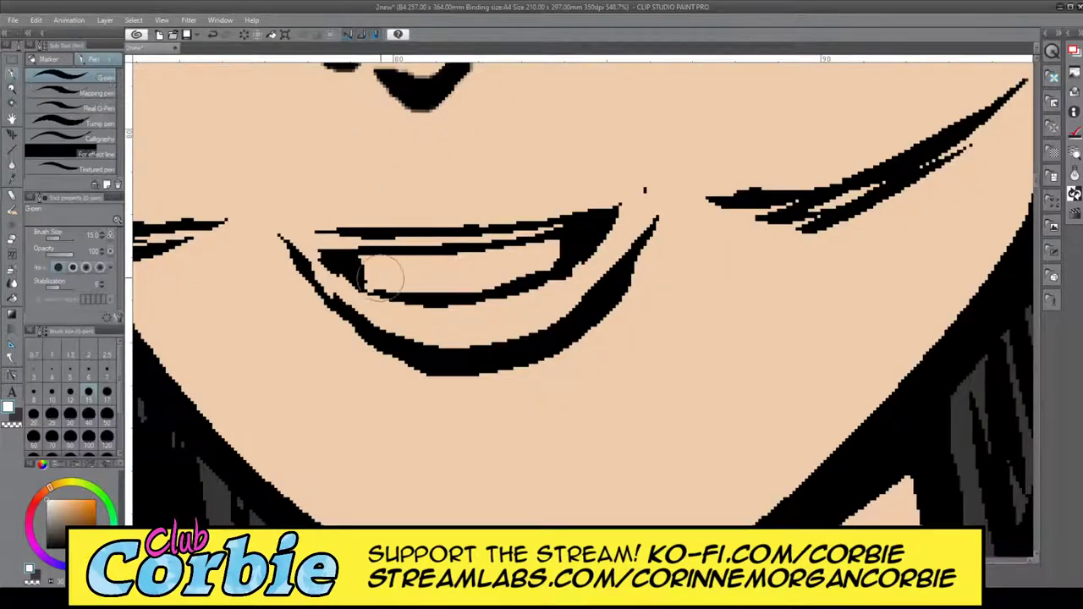
mouse_move(363, 272)
left_mouse_down()
mouse_move(420, 259)
mouse_move(365, 272)
mouse_move(440, 284)
mouse_move(500, 271)
mouse_move(425, 269)
mouse_move(538, 258)
mouse_move(431, 268)
mouse_move(552, 253)
left_mouse_up()
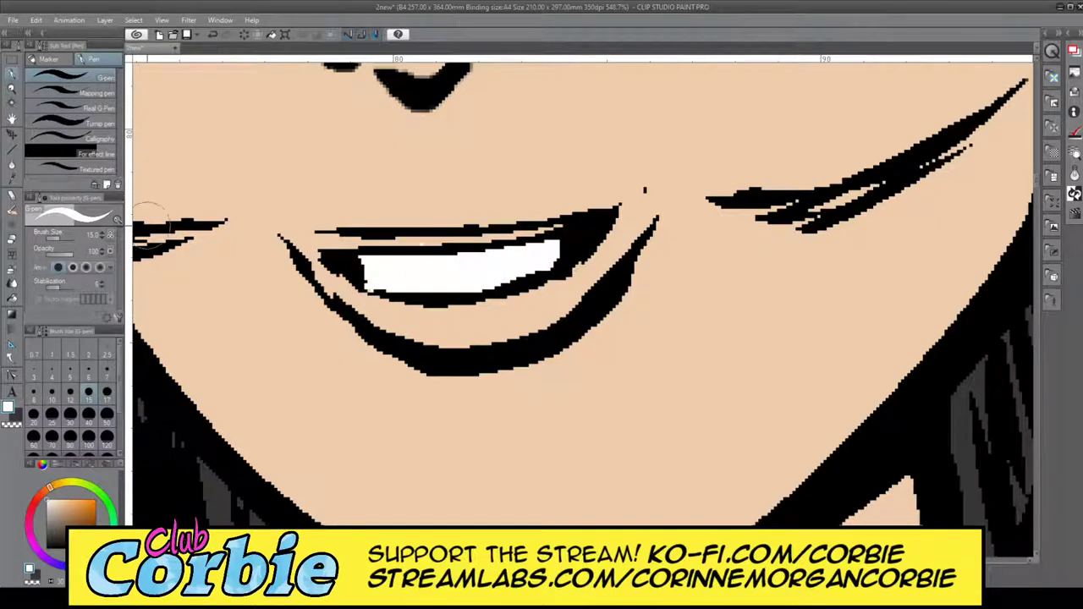
left_click(11, 238)
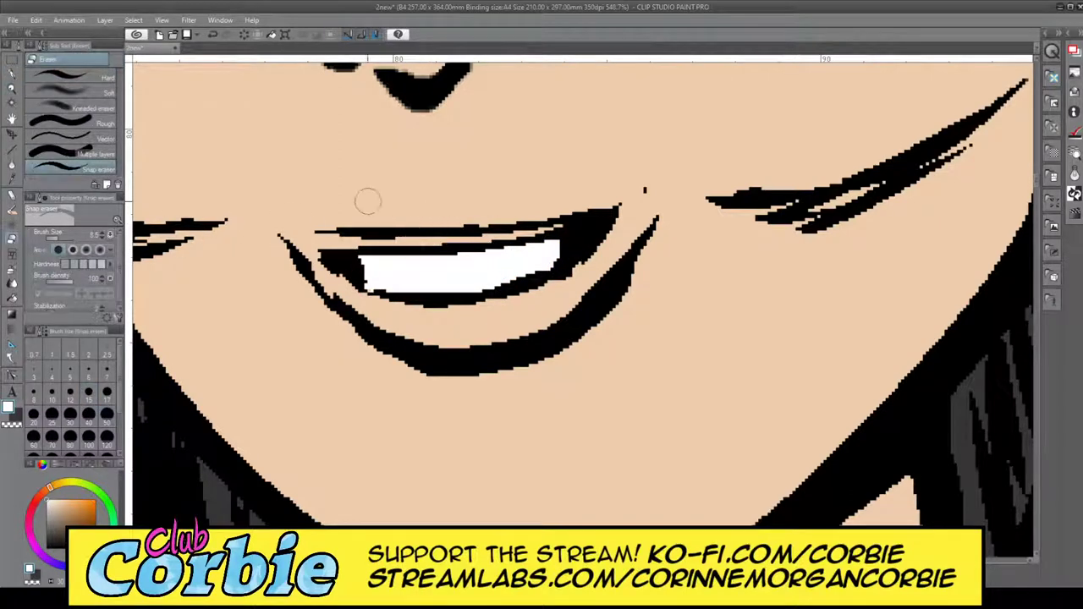
left_click(12, 88)
left_click_drag(299, 376, 254, 396)
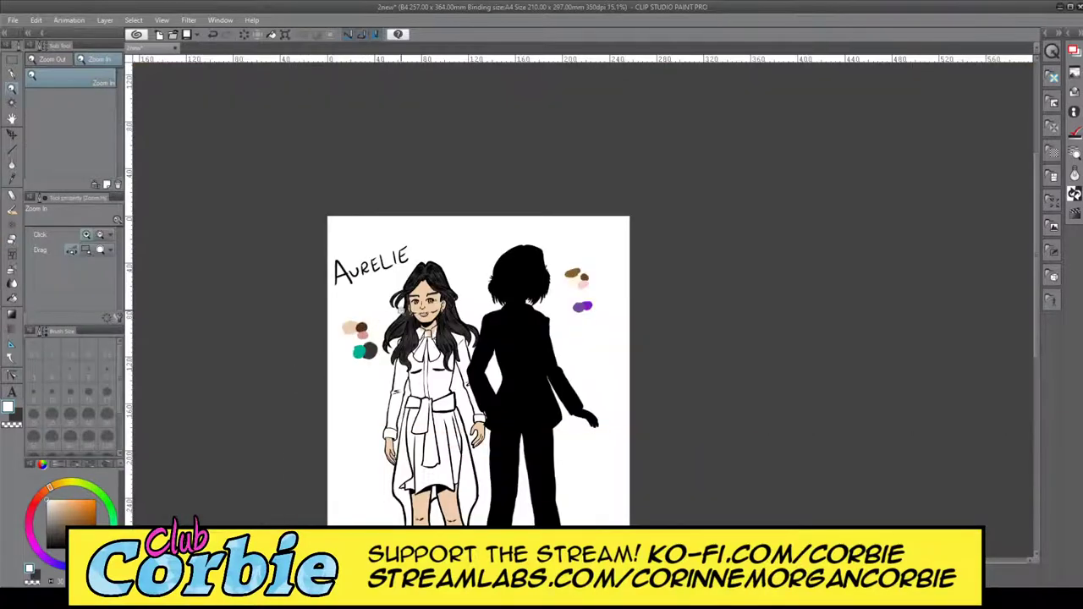
- Paint the white areas of the long-haired character's left-hand eye with the G-pen
left_click_drag(402, 311, 496, 272)
left_click_drag(442, 301, 460, 296)
scroll(459, 297, "up", 4)
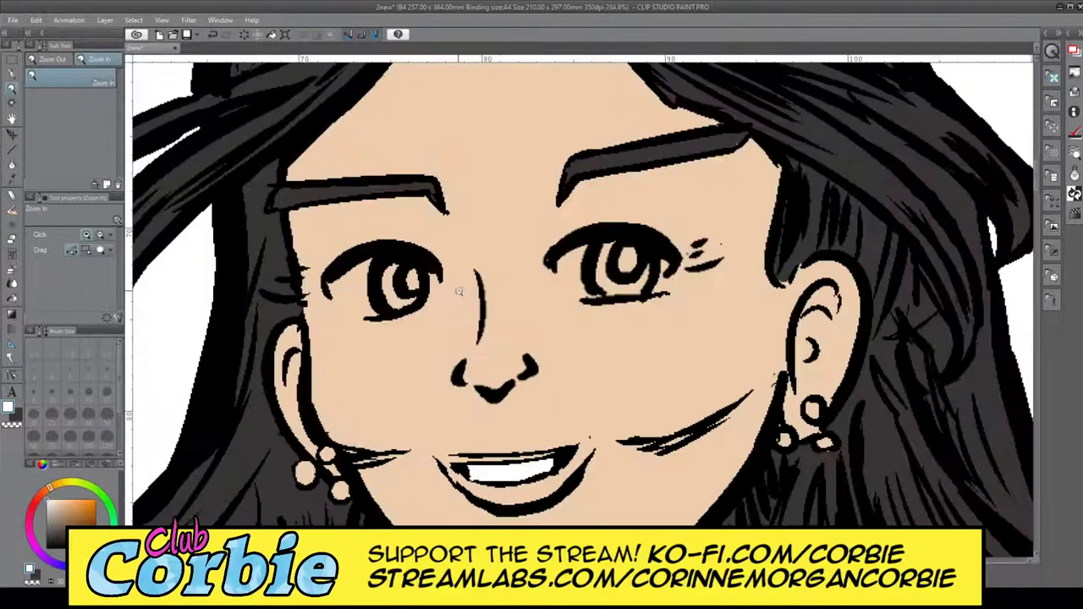
scroll(401, 281, "up", 3)
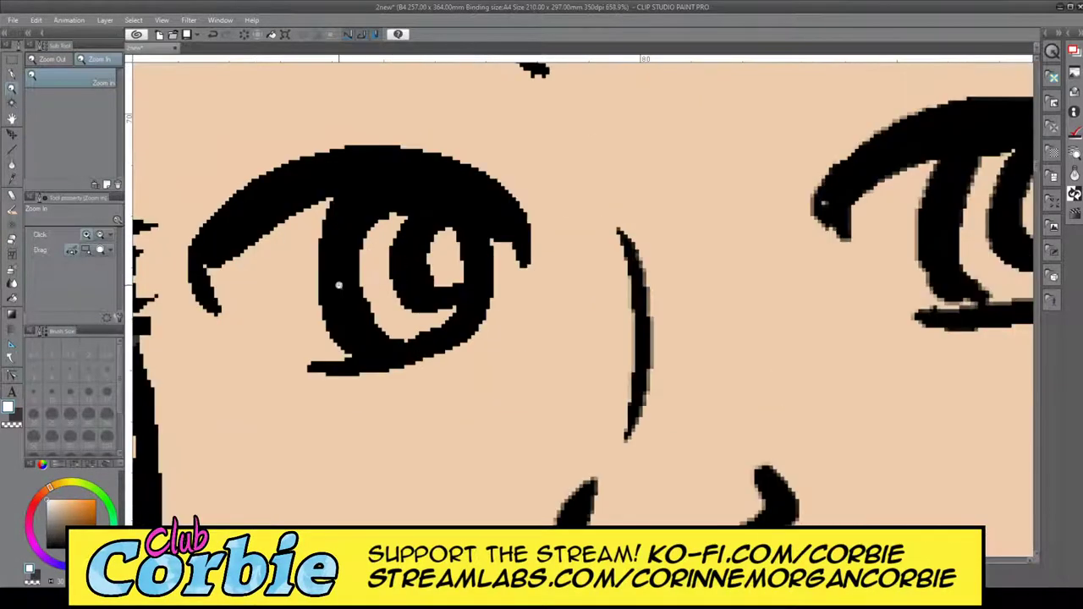
key("p")
mouse_move(212, 269)
left_mouse_down()
mouse_move(285, 331)
mouse_move(330, 336)
mouse_move(305, 184)
mouse_move(308, 218)
mouse_move(284, 286)
mouse_move(239, 274)
mouse_move(284, 340)
mouse_move(312, 342)
mouse_move(315, 258)
left_mouse_up()
mouse_move(492, 291)
left_mouse_down()
mouse_move(500, 232)
mouse_move(497, 281)
left_mouse_up()
- Paint the white areas on both sides of the iris in the long-haired character's right-hand eye
left_click(13, 90)
left_click_drag(252, 269, 161, 325)
left_click(379, 246)
left_click(382, 249)
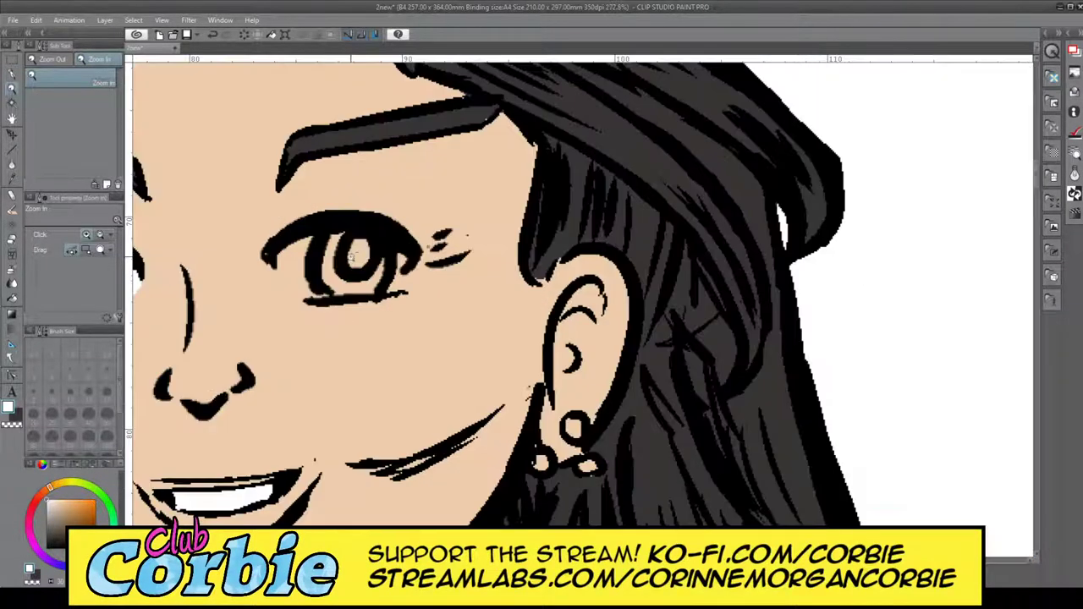
left_click_drag(298, 254, 329, 223)
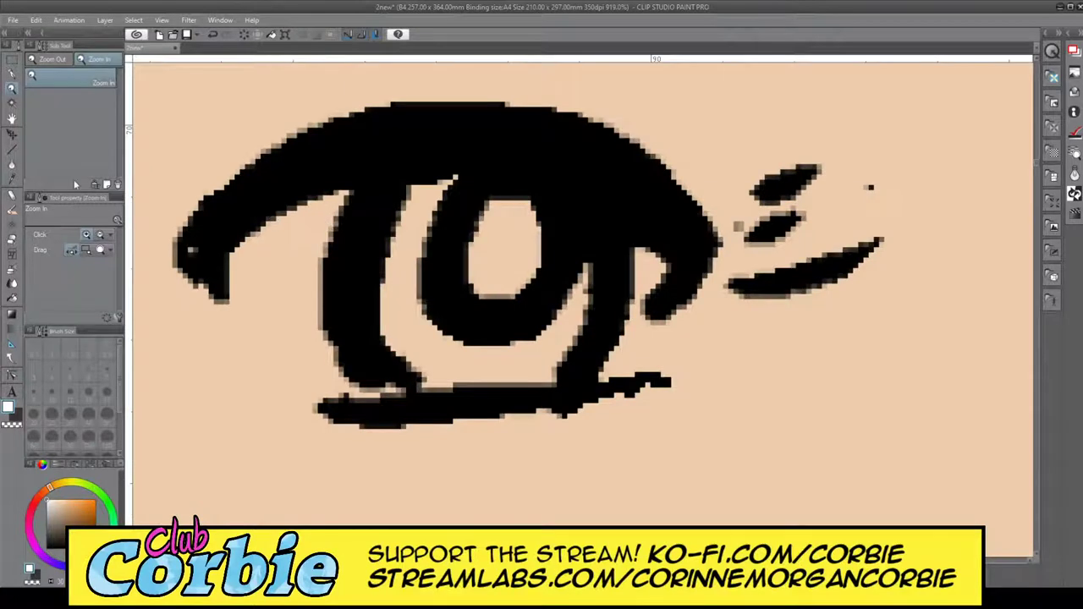
left_click(11, 73)
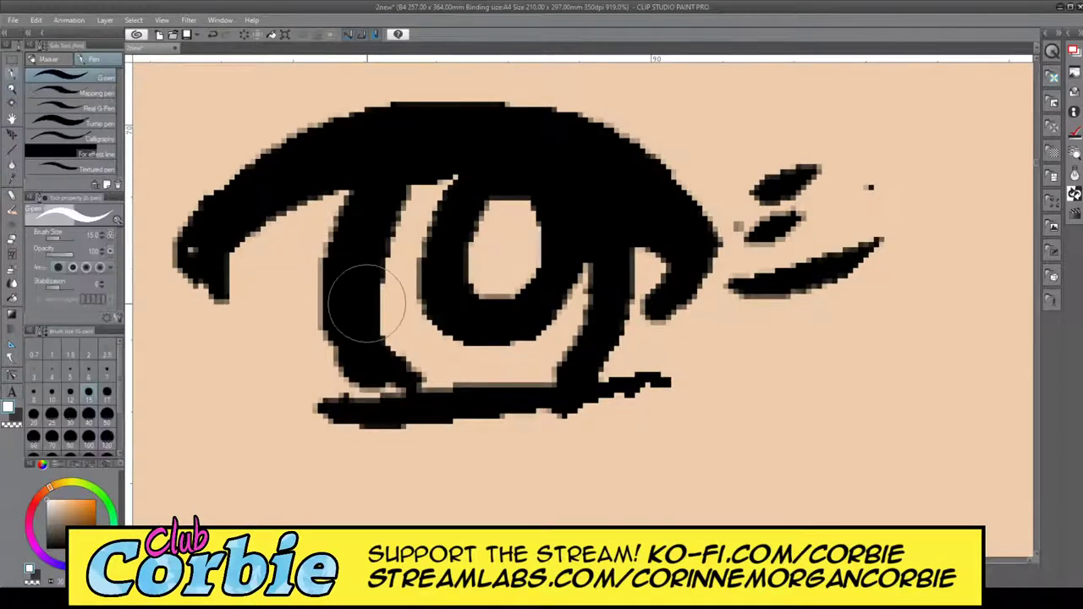
mouse_move(351, 269)
left_mouse_down()
mouse_move(302, 311)
mouse_move(299, 213)
mouse_move(319, 189)
mouse_move(284, 295)
mouse_move(264, 315)
mouse_move(267, 298)
mouse_move(324, 377)
left_mouse_up()
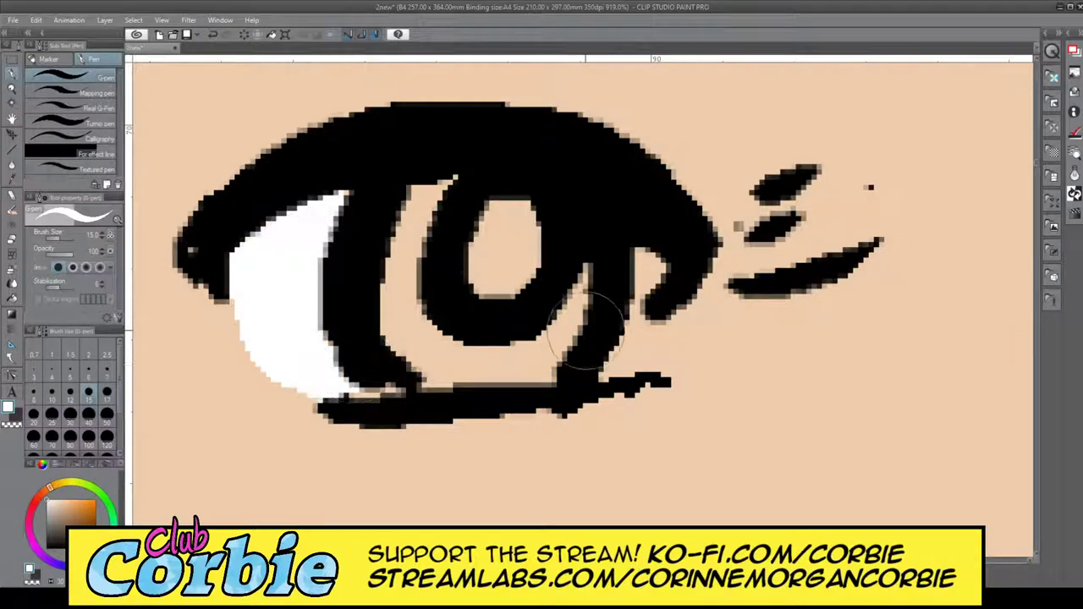
mouse_move(590, 324)
left_mouse_down()
mouse_move(614, 367)
mouse_move(638, 246)
mouse_move(647, 271)
left_mouse_up()
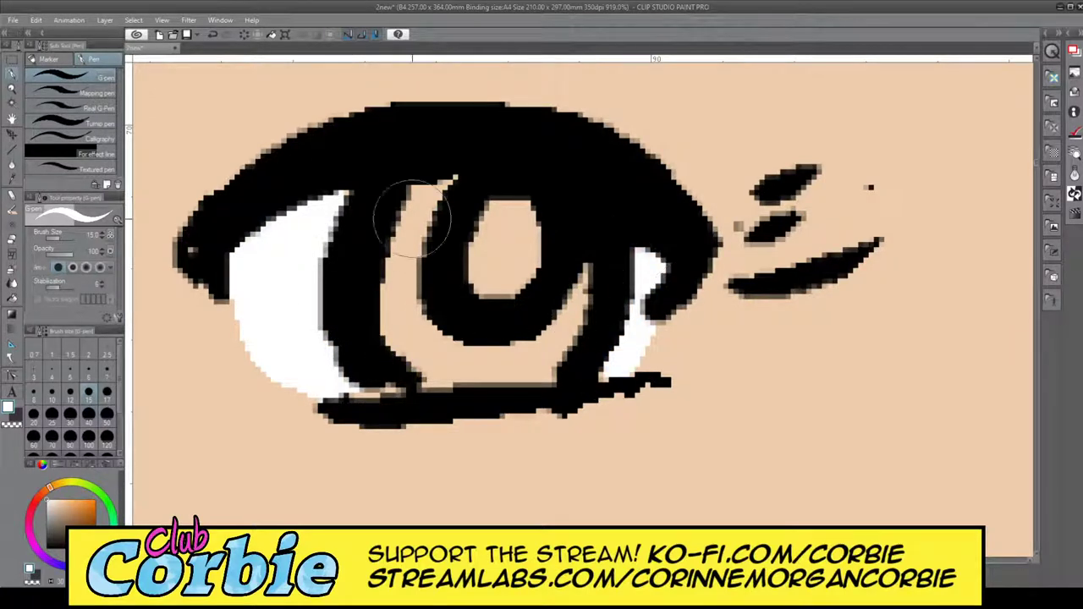
- Sample the dark brown swatch beside the long-haired character as the drawing colour
left_click(11, 90)
left_click_drag(385, 234, 292, 265)
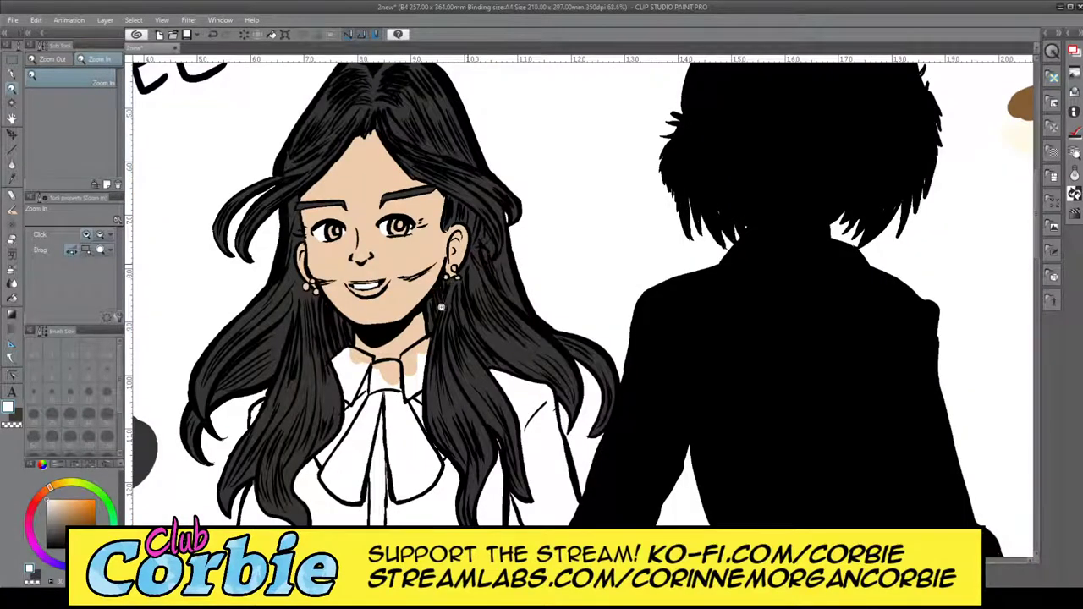
scroll(437, 296, "down", 3)
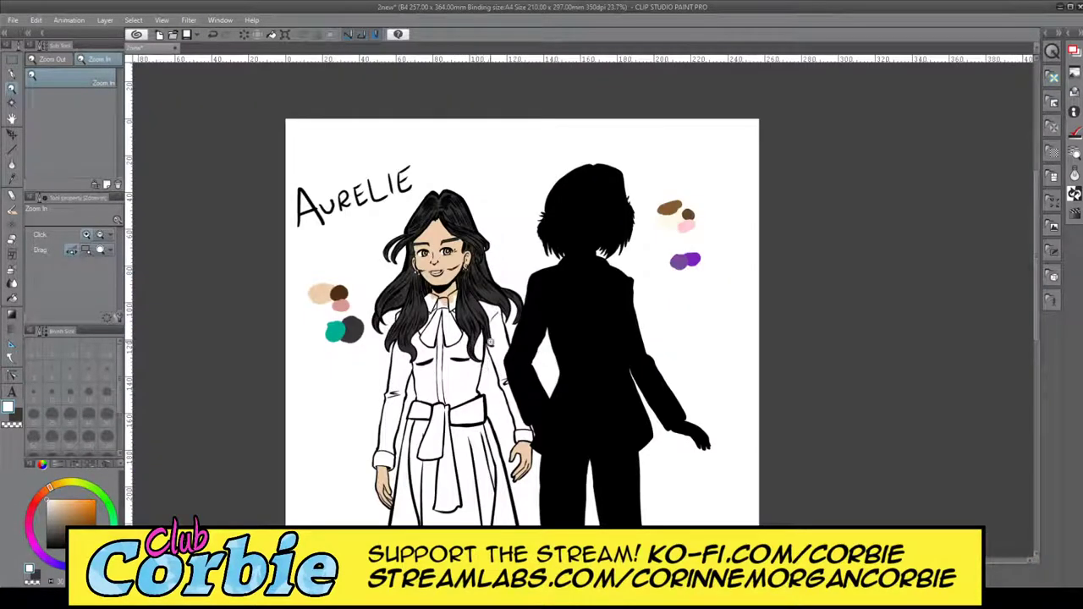
scroll(454, 313, "up", 2)
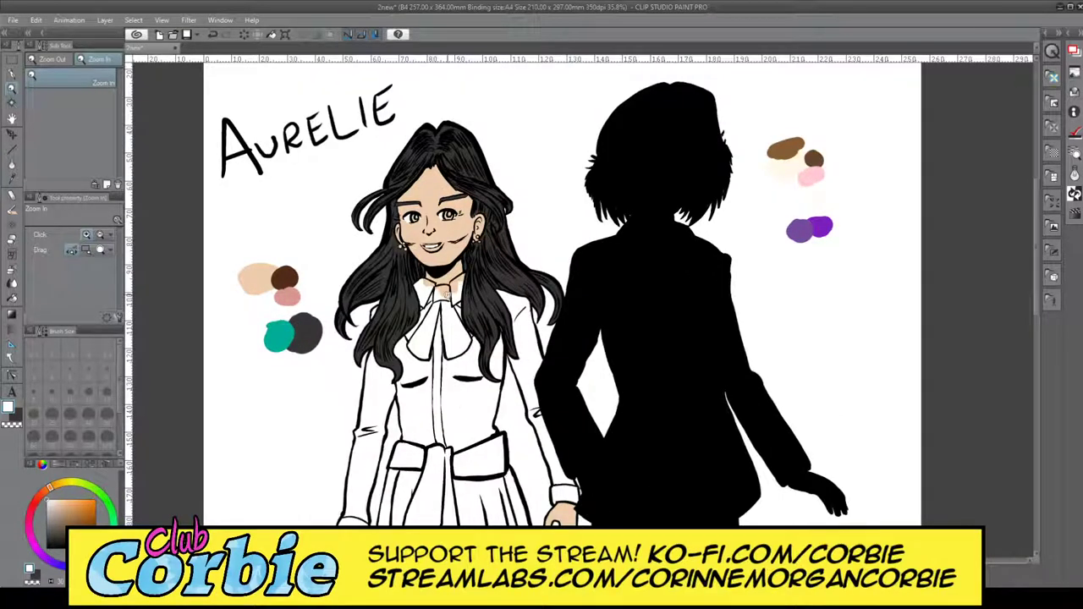
scroll(446, 296, "down", 5)
scroll(350, 306, "up", 3)
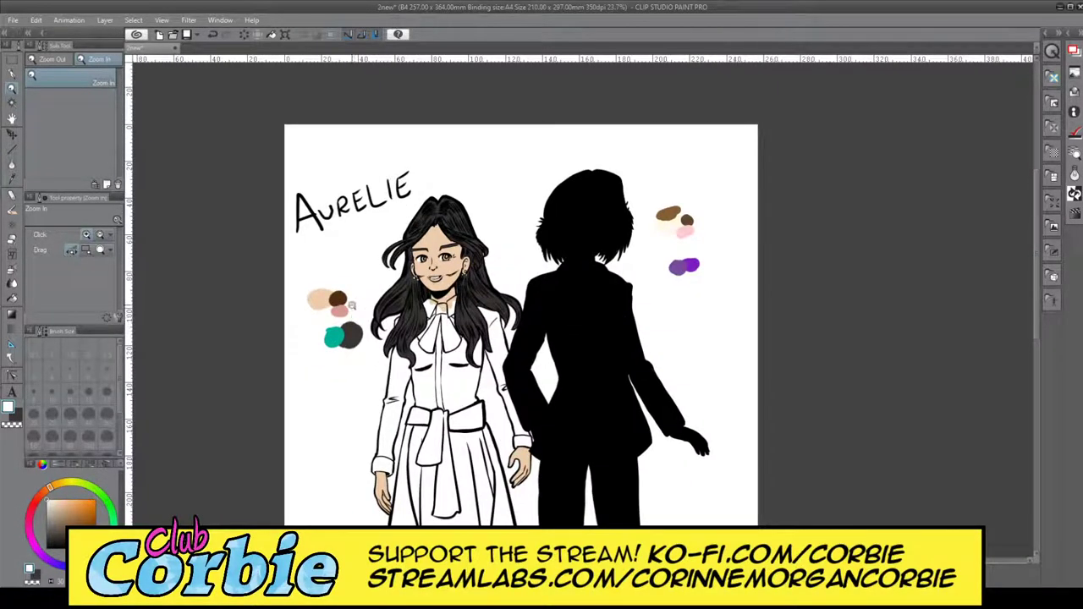
scroll(356, 286, "up", 4)
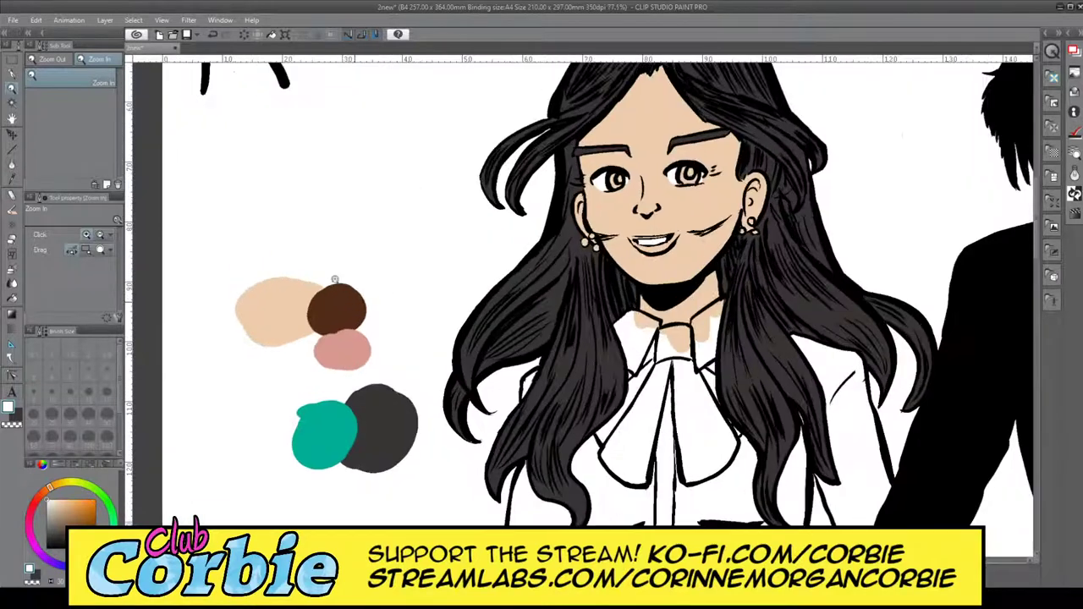
scroll(338, 292, "up", 3)
left_click(13, 179)
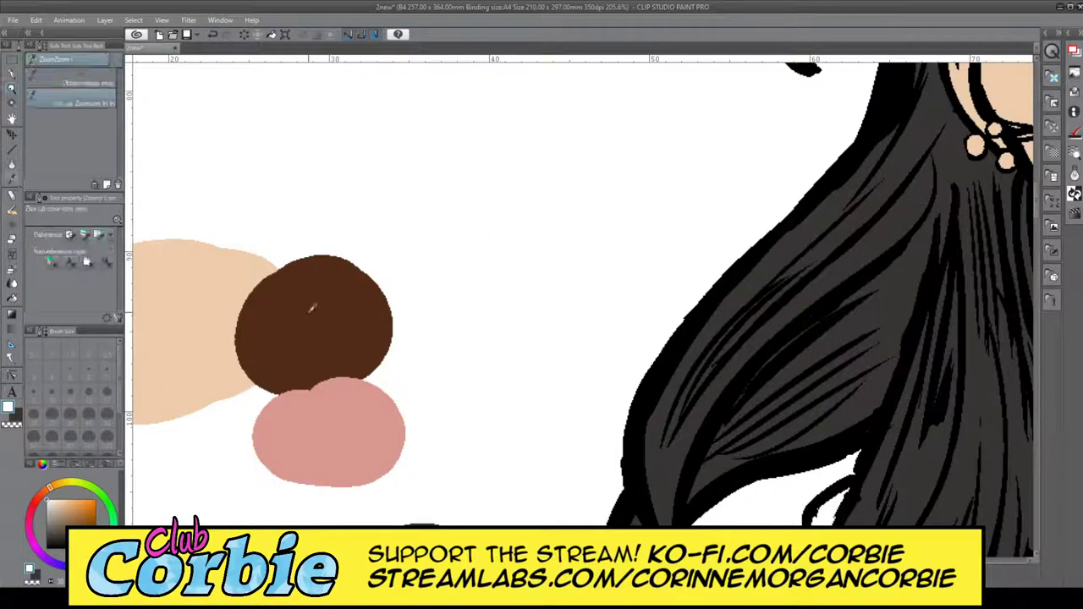
left_click(313, 309)
- Fill the iris ring of the character's left-hand eye with the sampled dark brown, leaving the pupil highlight unpainted
left_click(13, 88)
left_click_drag(370, 251, 341, 279)
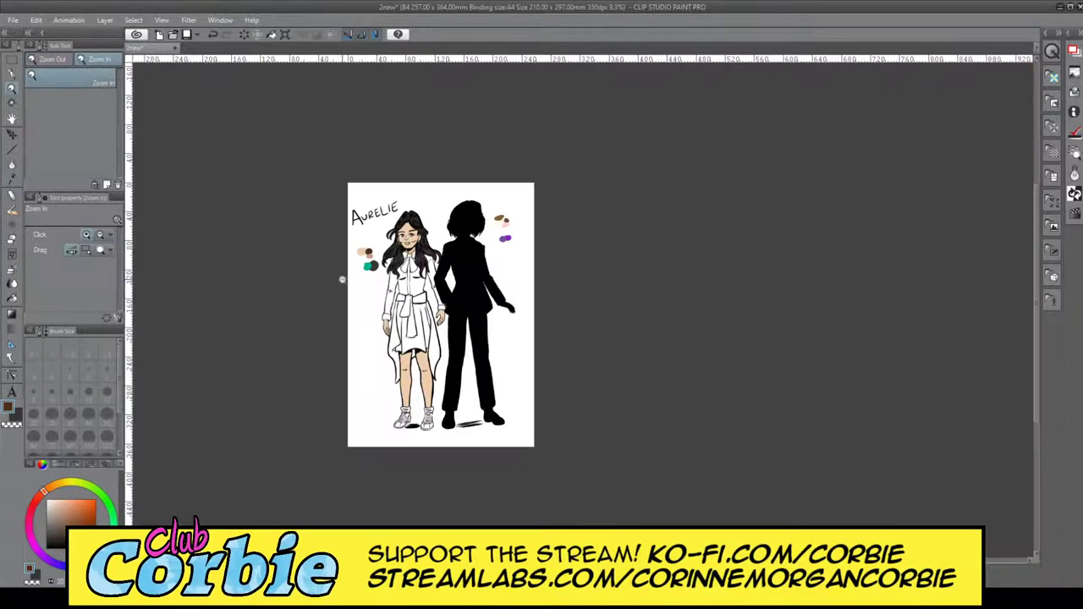
left_click_drag(402, 253, 438, 193)
scroll(438, 193, "up", 5)
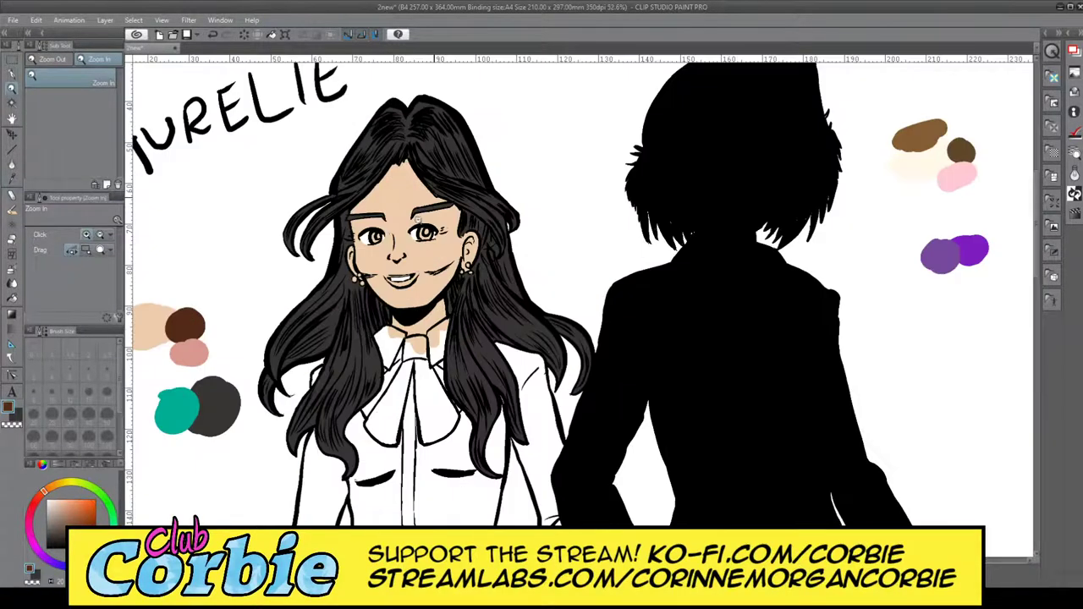
scroll(416, 220, "up", 1)
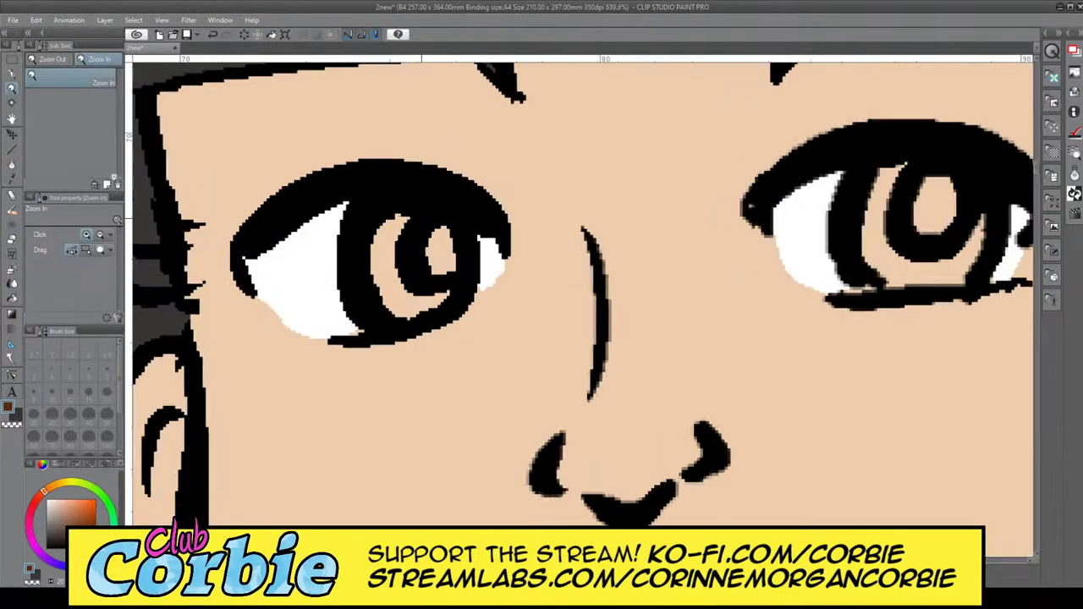
left_click(15, 75)
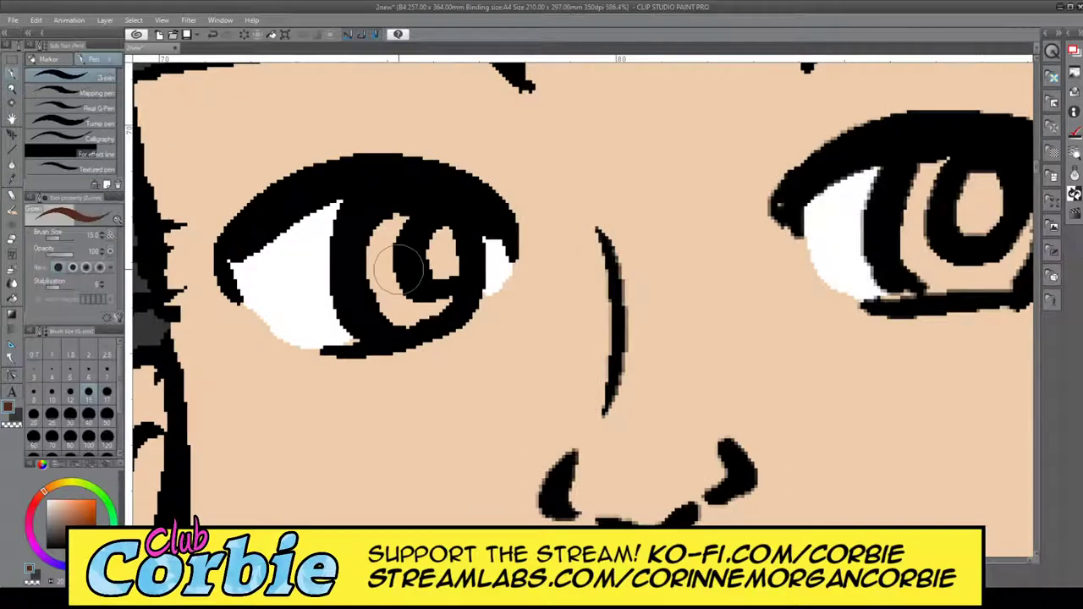
mouse_move(391, 241)
left_mouse_down()
mouse_move(388, 288)
mouse_move(375, 282)
mouse_move(382, 203)
mouse_move(405, 310)
mouse_move(416, 305)
mouse_move(405, 315)
mouse_move(448, 300)
mouse_move(418, 318)
left_mouse_up()
left_click(13, 87)
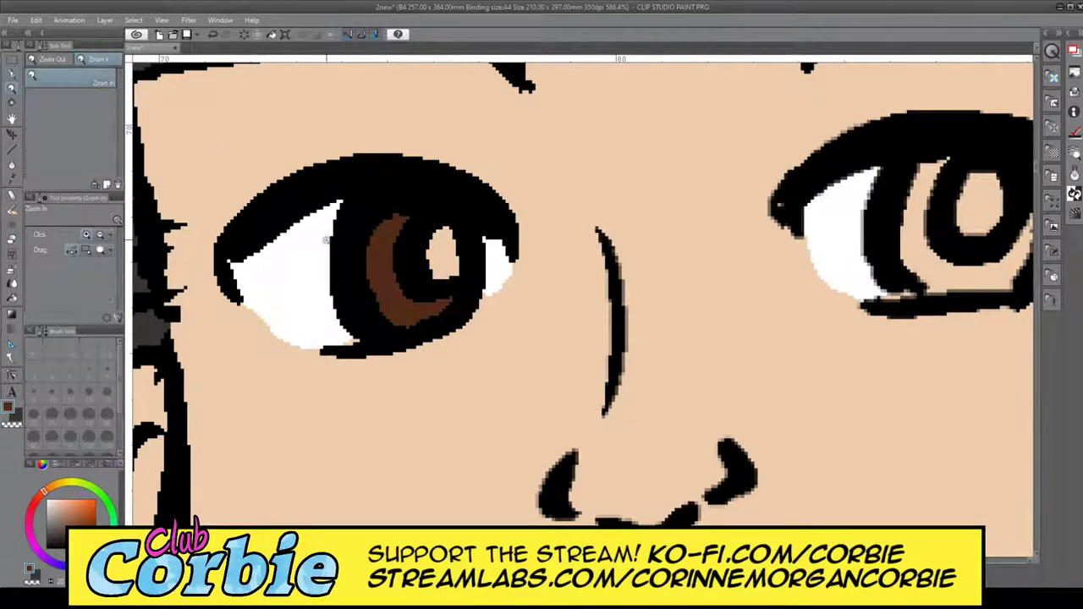
- Fill the iris ring of the character's right-hand eye with the same brown, leaving the pupil highlight unpainted
scroll(325, 289, "down", 10)
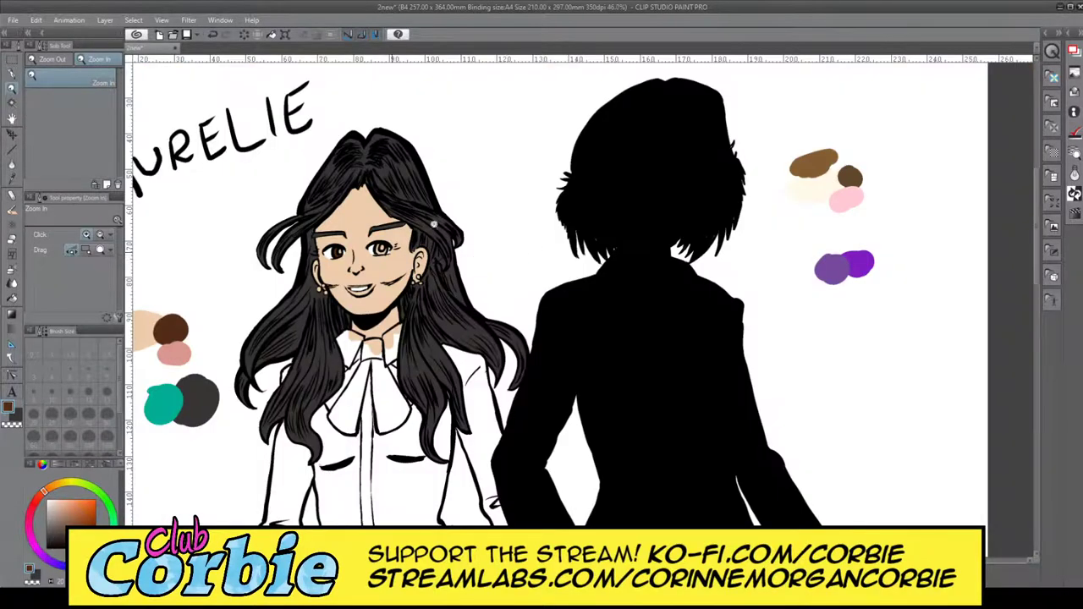
scroll(389, 249, "up", 5)
scroll(364, 237, "down", 1)
scroll(364, 237, "up", 6)
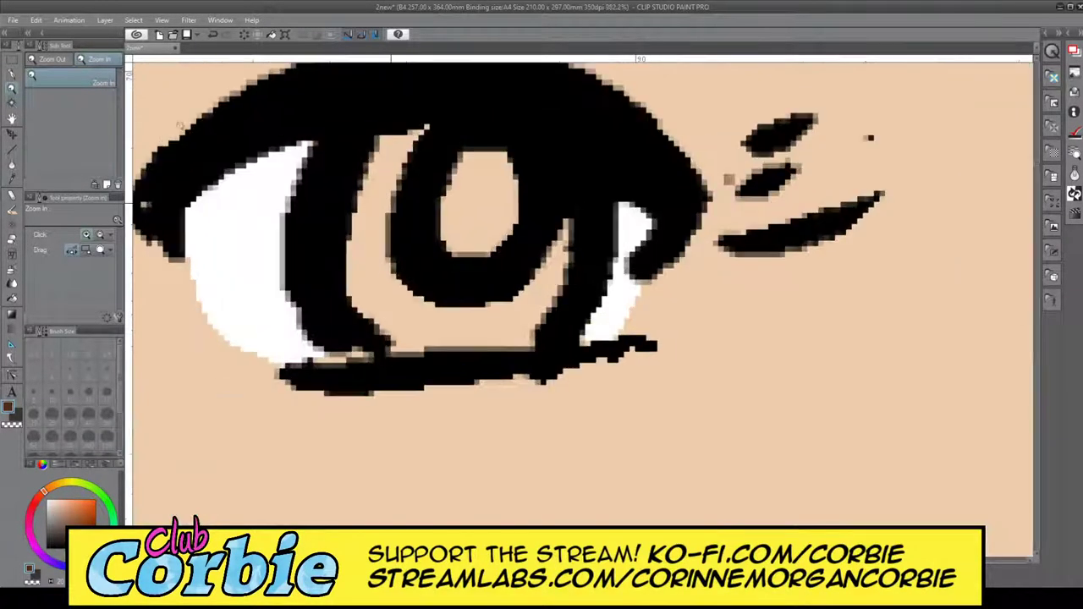
scroll(192, 165, "down", 3)
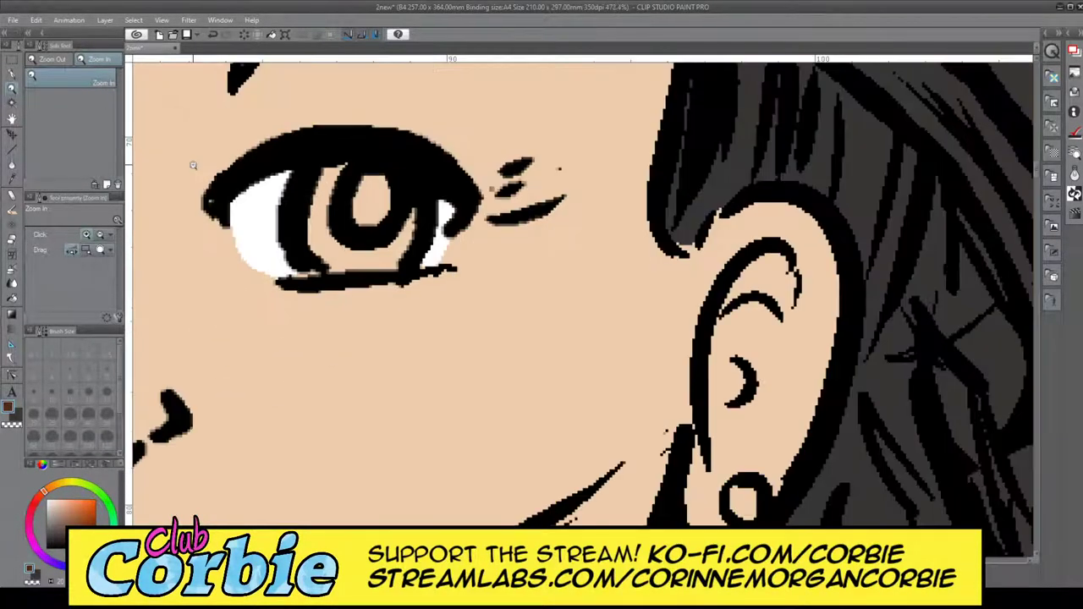
left_click(13, 75)
mouse_move(327, 184)
left_mouse_down()
mouse_move(355, 145)
mouse_move(315, 200)
mouse_move(334, 243)
mouse_move(326, 256)
mouse_move(374, 259)
mouse_move(352, 253)
mouse_move(403, 244)
mouse_move(415, 193)
left_mouse_up()
left_click_drag(394, 258, 313, 273)
left_click(12, 89)
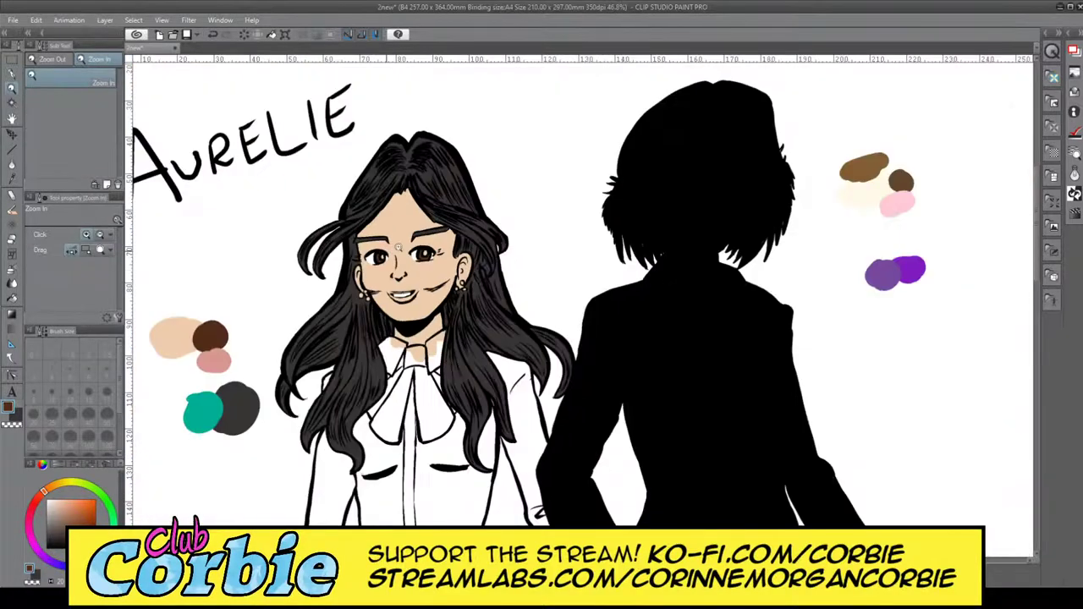
- Fill the skin-coloured pupil highlights of both eyes with a darker brown than the irises
scroll(397, 247, "up", 2)
scroll(409, 247, "up", 3)
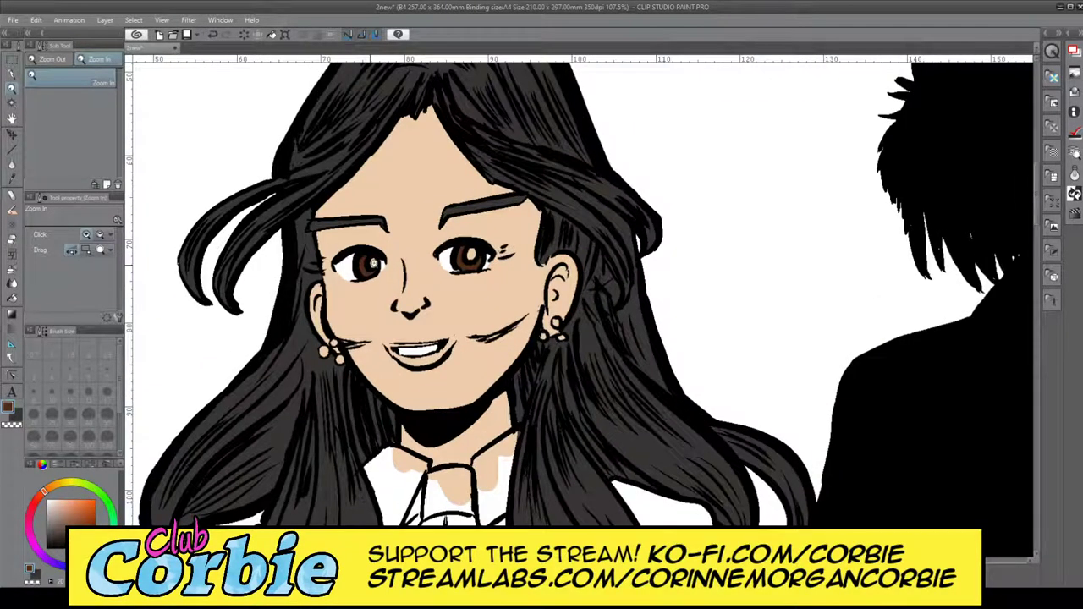
left_click(12, 173)
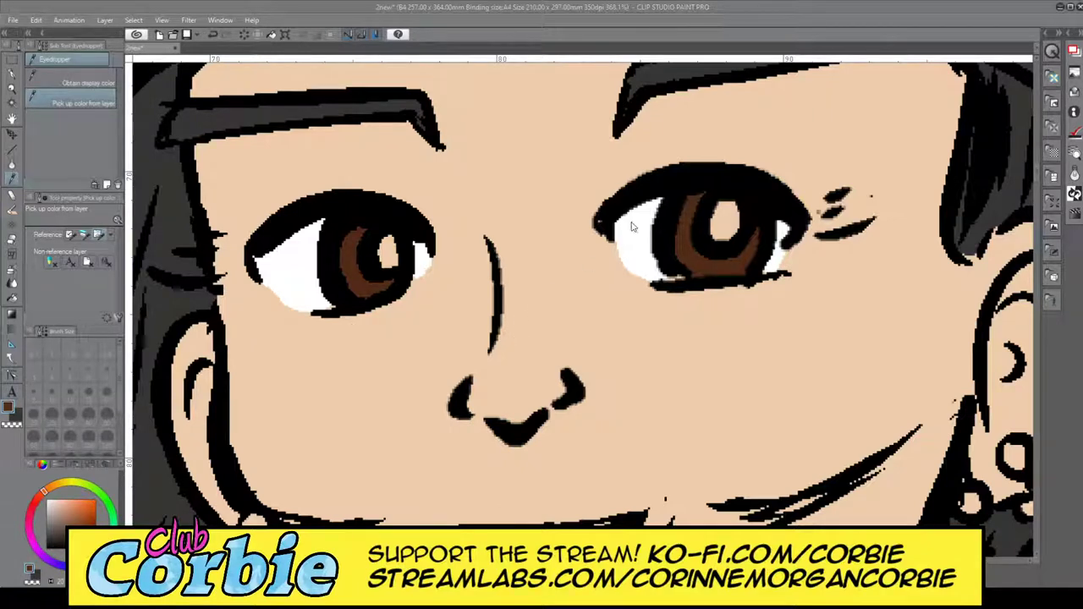
key("p")
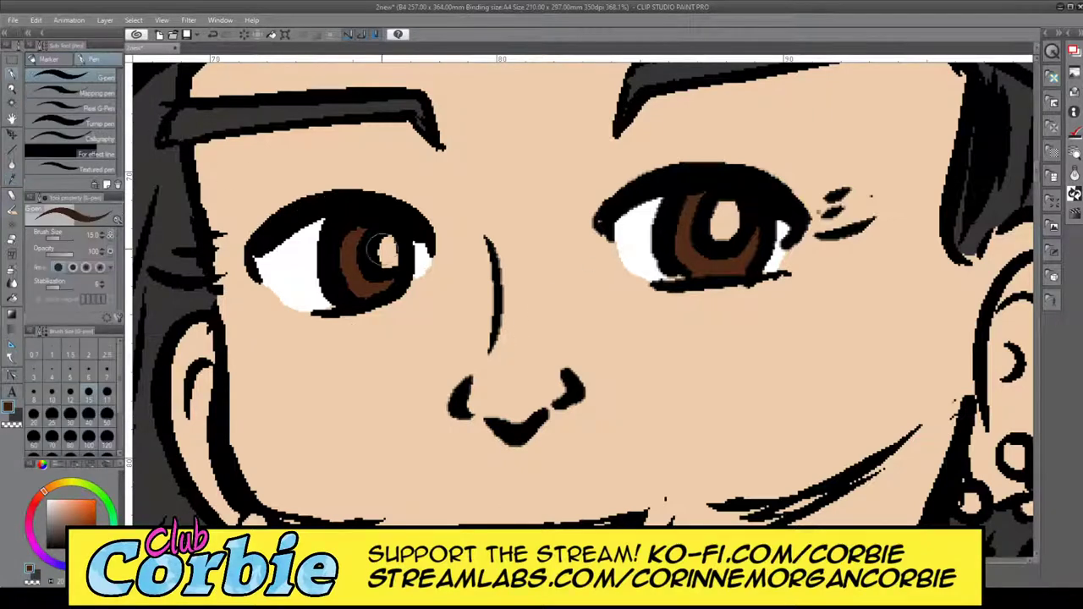
mouse_move(383, 247)
left_mouse_down()
mouse_move(393, 258)
mouse_move(389, 249)
left_mouse_up()
mouse_move(704, 218)
left_mouse_down()
mouse_move(721, 221)
mouse_move(715, 230)
mouse_move(718, 216)
left_mouse_up()
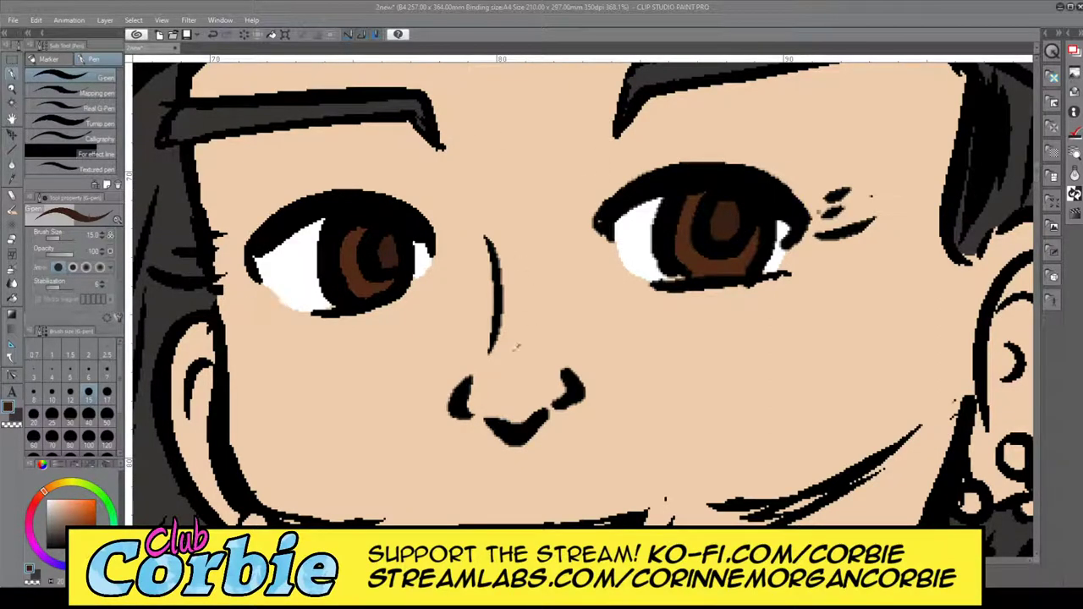
- Repaint the pupil highlights of both eyes in a near-black brown
left_click_drag(662, 222, 648, 221)
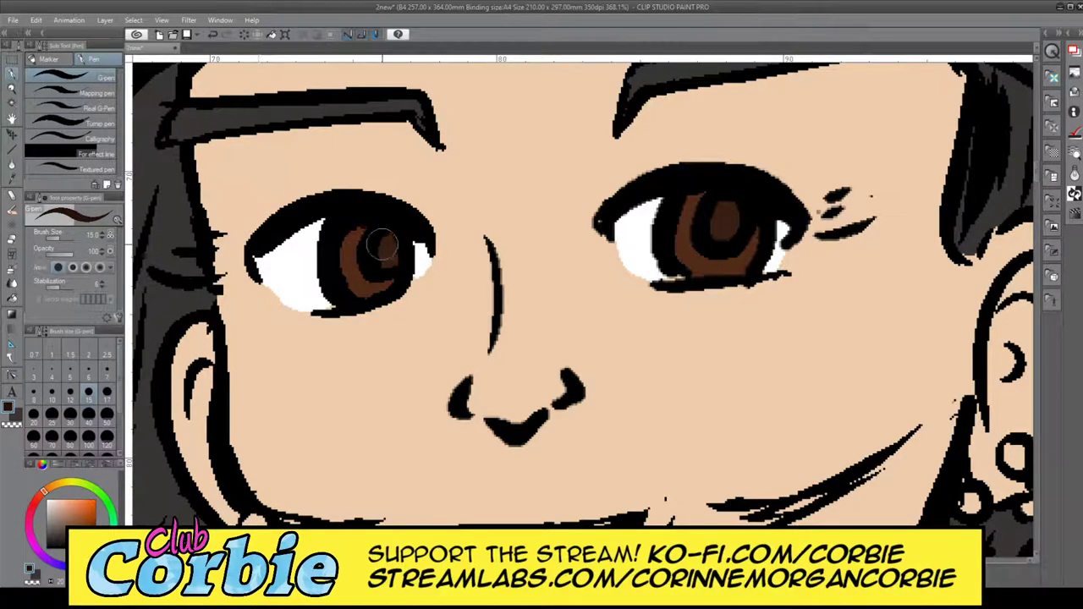
left_click_drag(383, 243, 375, 260)
left_click_drag(721, 211, 726, 235)
left_click(12, 87)
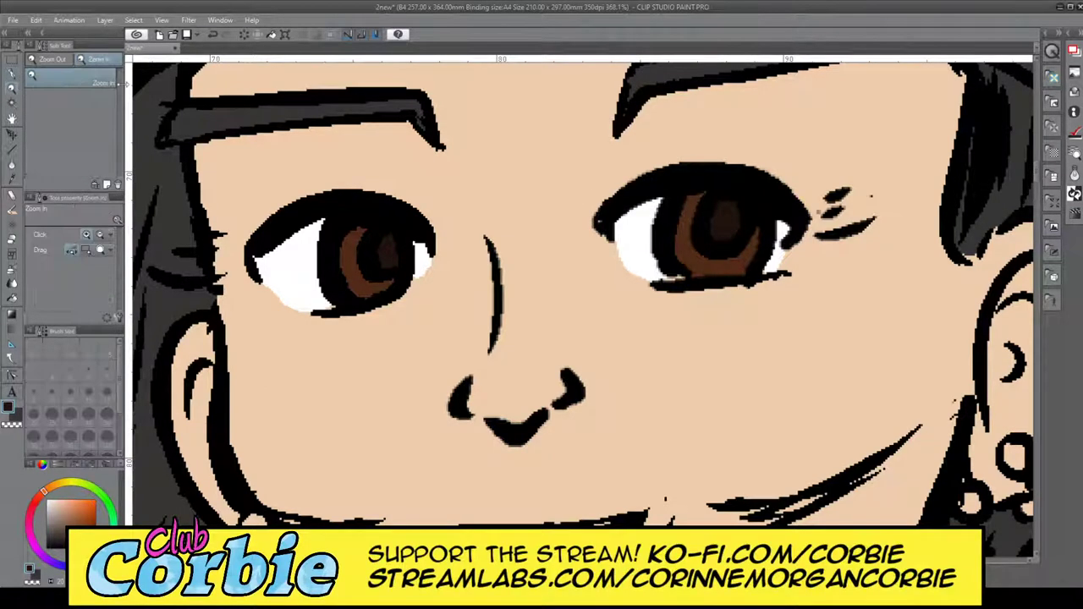
left_click_drag(314, 298, 431, 267)
scroll(451, 254, "up", 3)
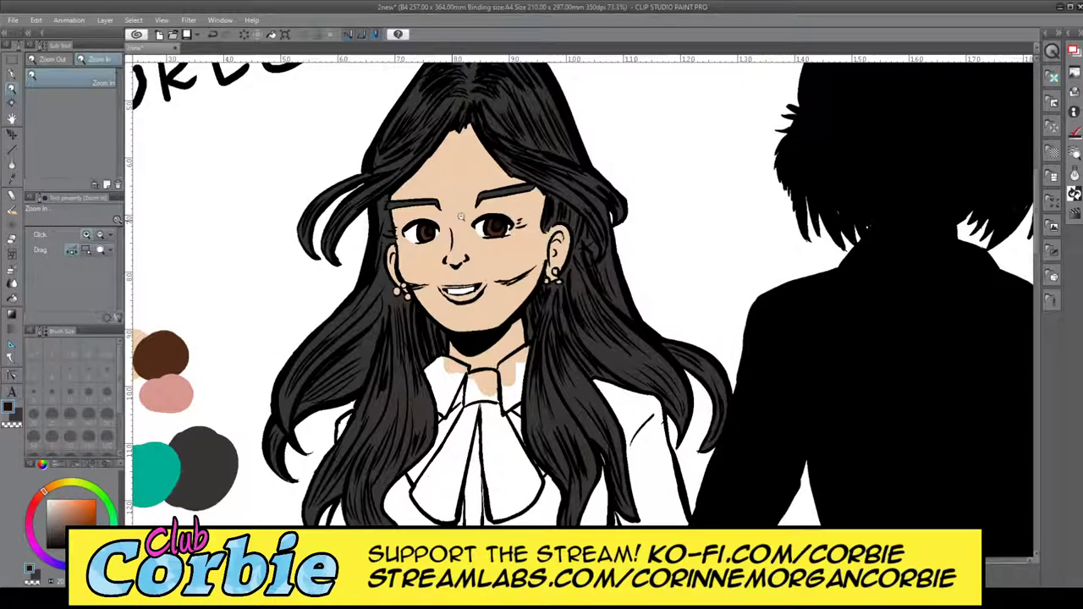
scroll(461, 217, "up", 2)
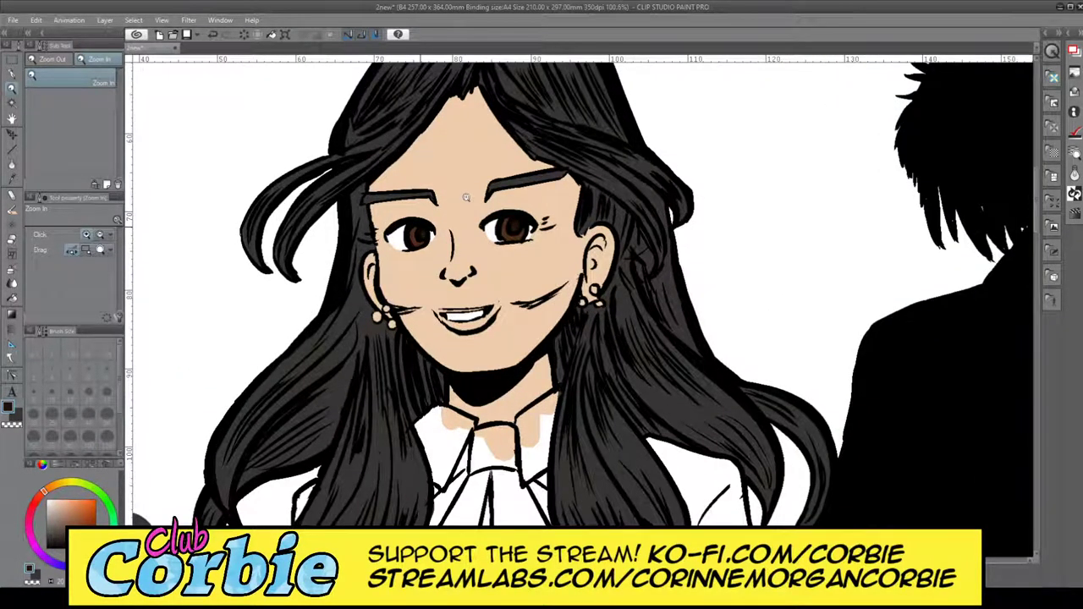
- Repaint the pupil highlights of both eyes in a lighter brown than the irises
scroll(465, 197, "up", 5)
left_click(13, 177)
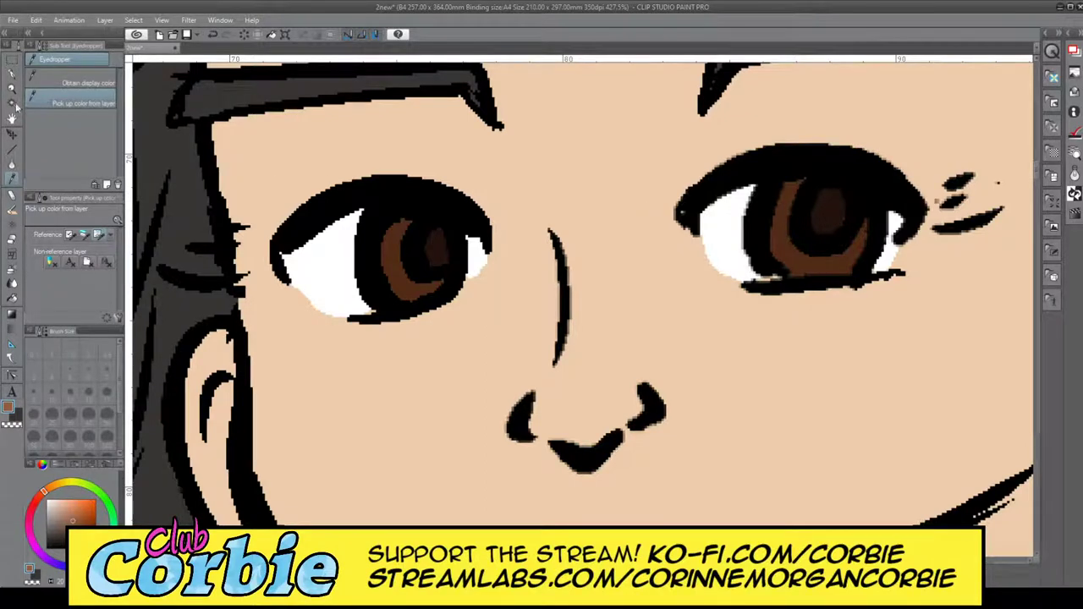
left_click(13, 75)
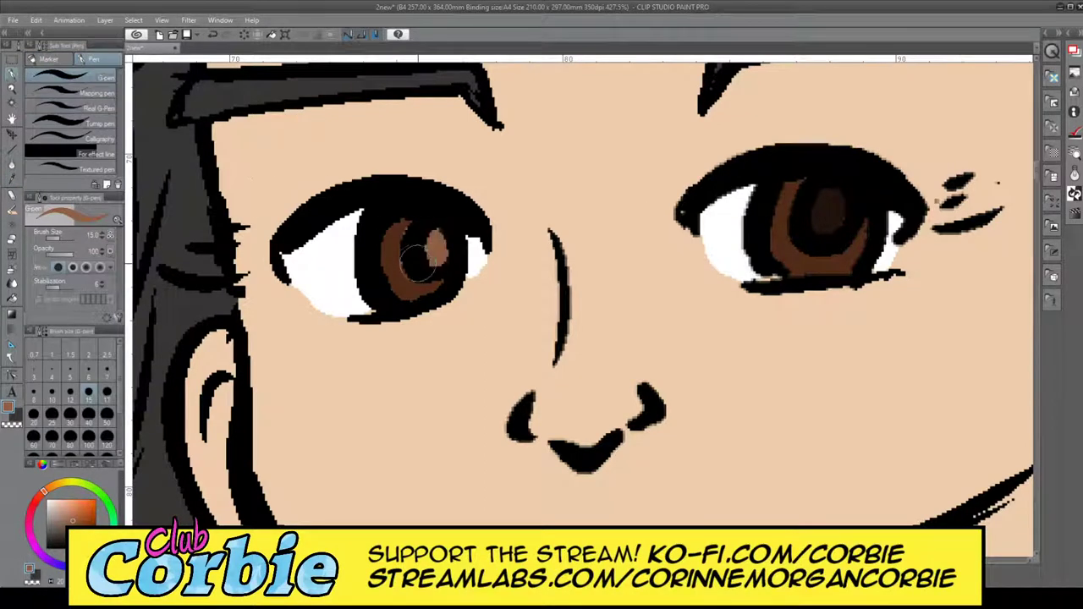
key("ctrl+z")
left_click_drag(435, 238, 439, 256)
left_click_drag(556, 560, 566, 560)
mouse_move(731, 203)
left_mouse_down()
mouse_move(725, 230)
mouse_move(709, 214)
mouse_move(741, 204)
left_mouse_up()
left_click(11, 87)
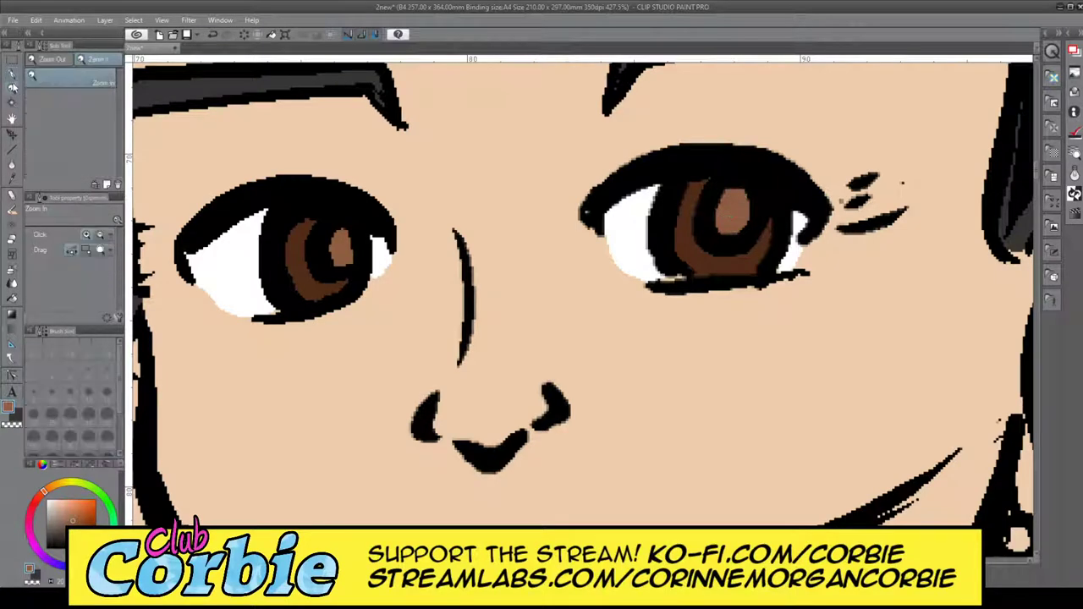
left_click_drag(312, 305, 287, 311)
left_click_drag(342, 284, 475, 246)
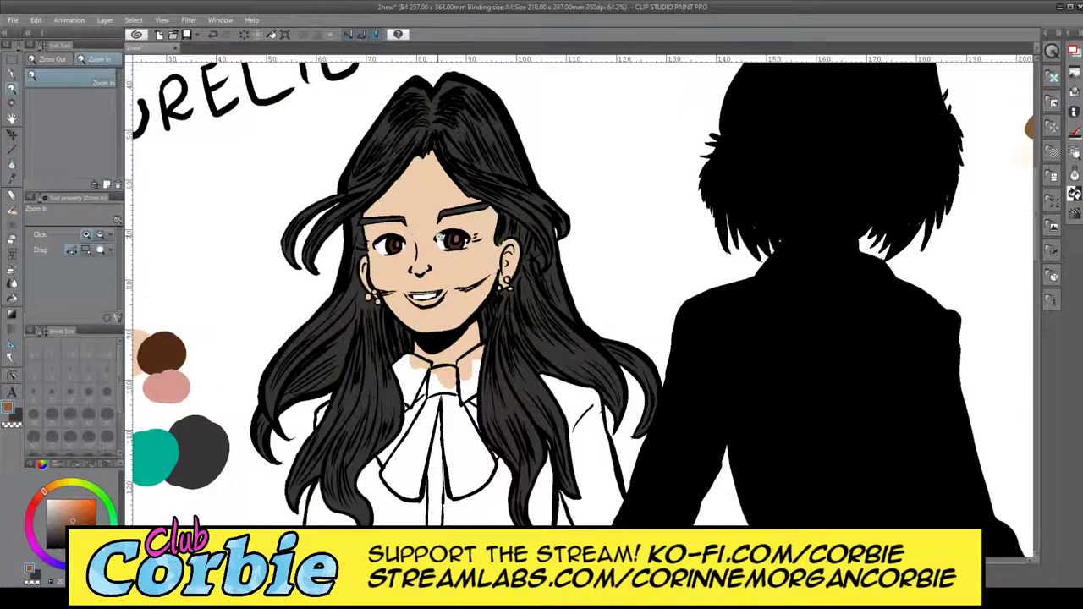
scroll(461, 282, "down", 2)
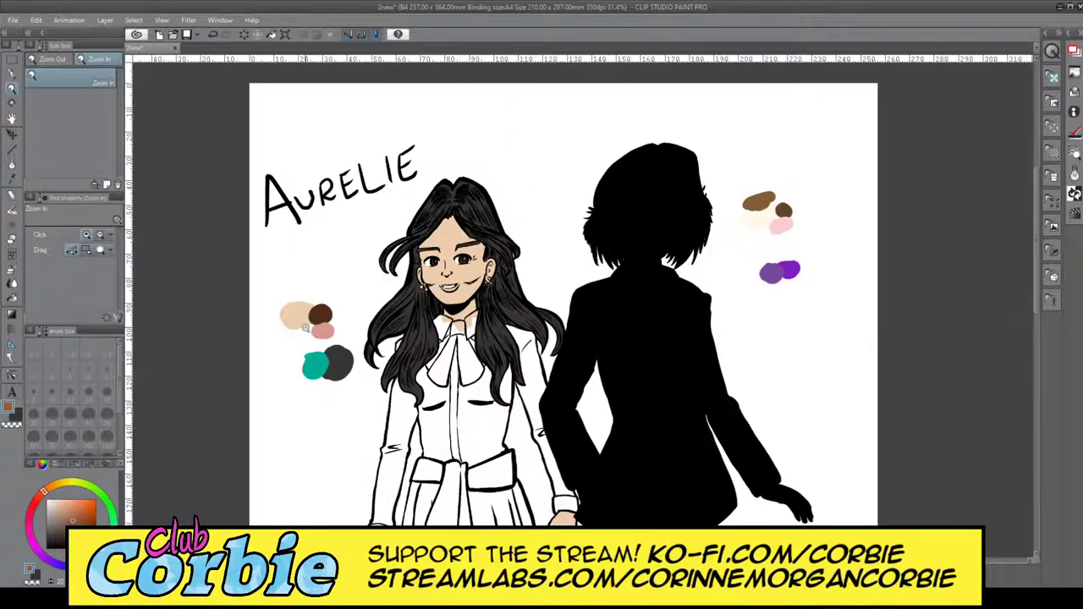
- Sample the pink from the long-haired character's swatches and paint her upper and lower lips with it, leaving the teeth white
scroll(358, 305, "up", 3)
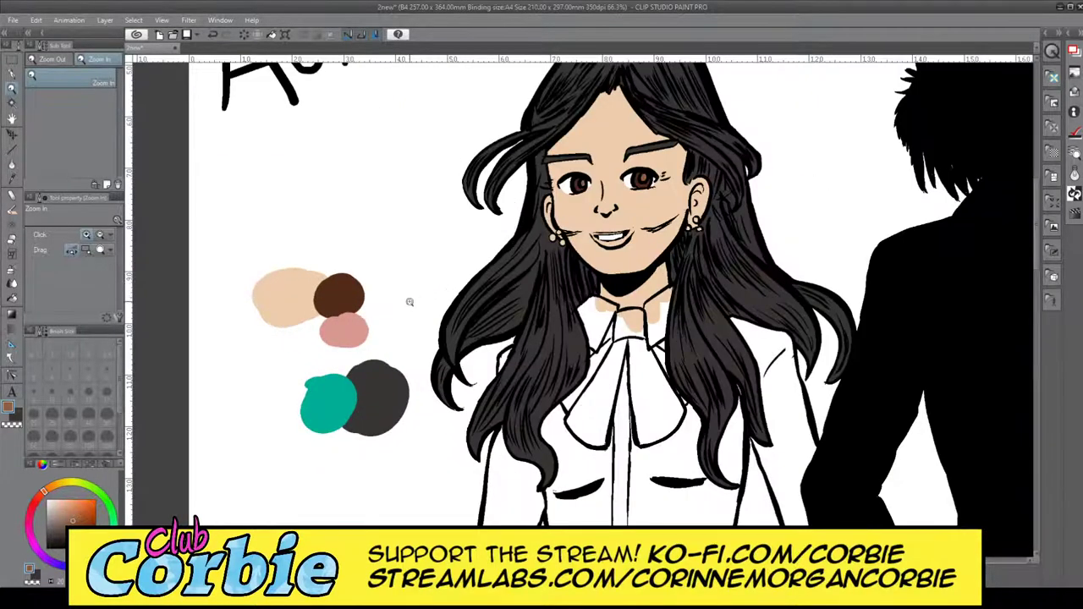
scroll(345, 362, "up", 4)
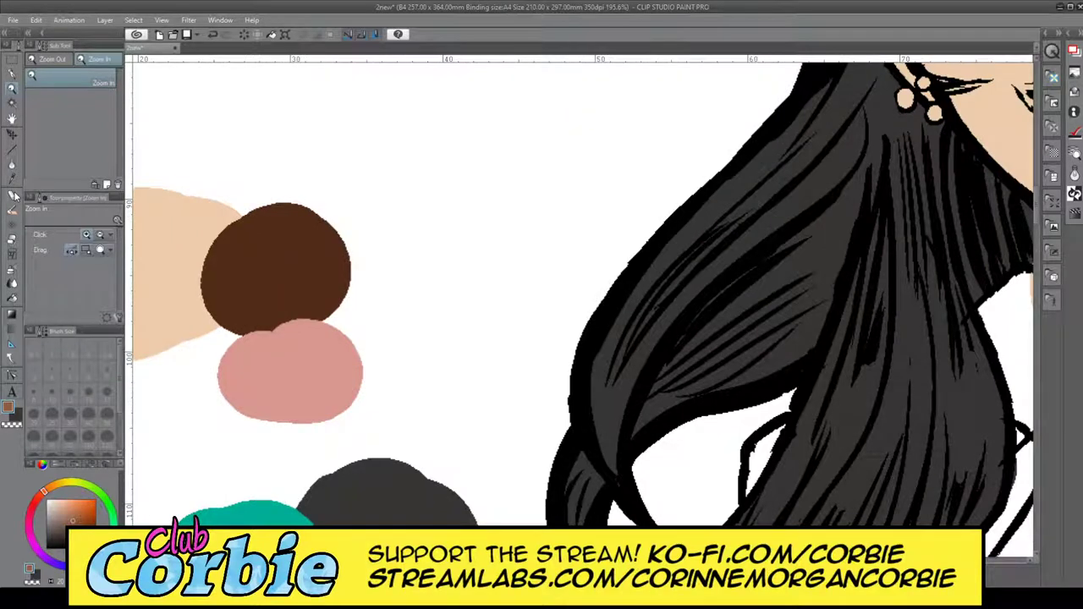
left_click(12, 179)
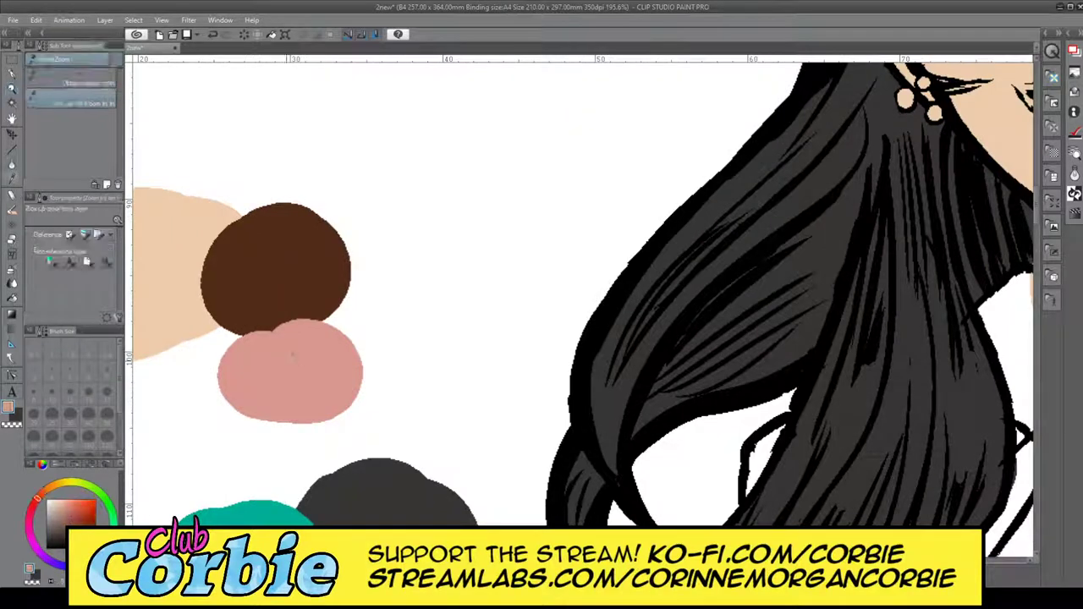
left_click(292, 368)
left_click(12, 89)
left_click_drag(270, 275, 204, 314)
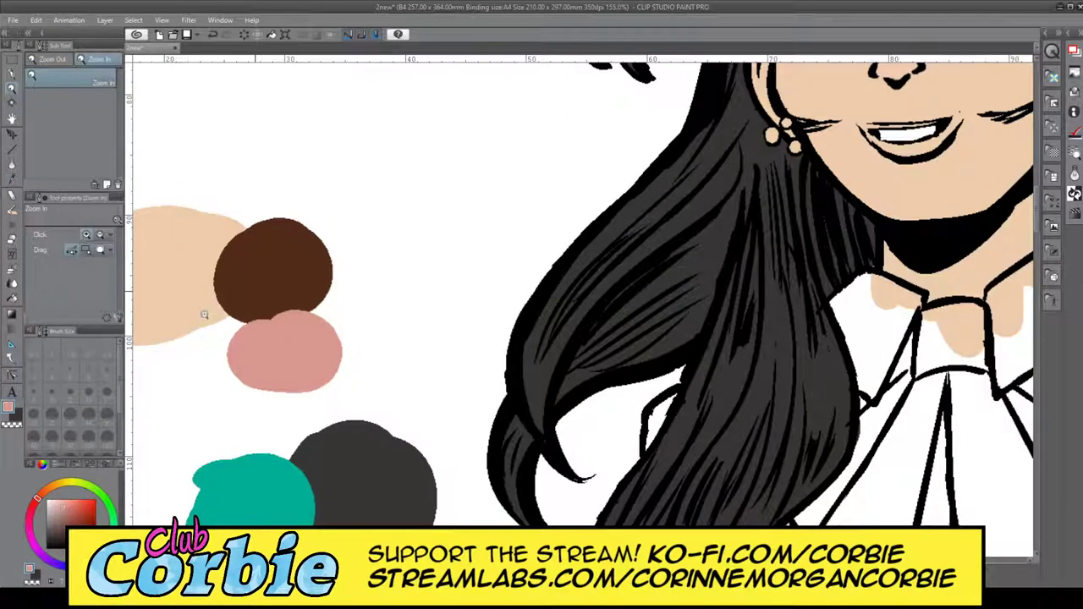
key("ctrl+0")
left_click(415, 220)
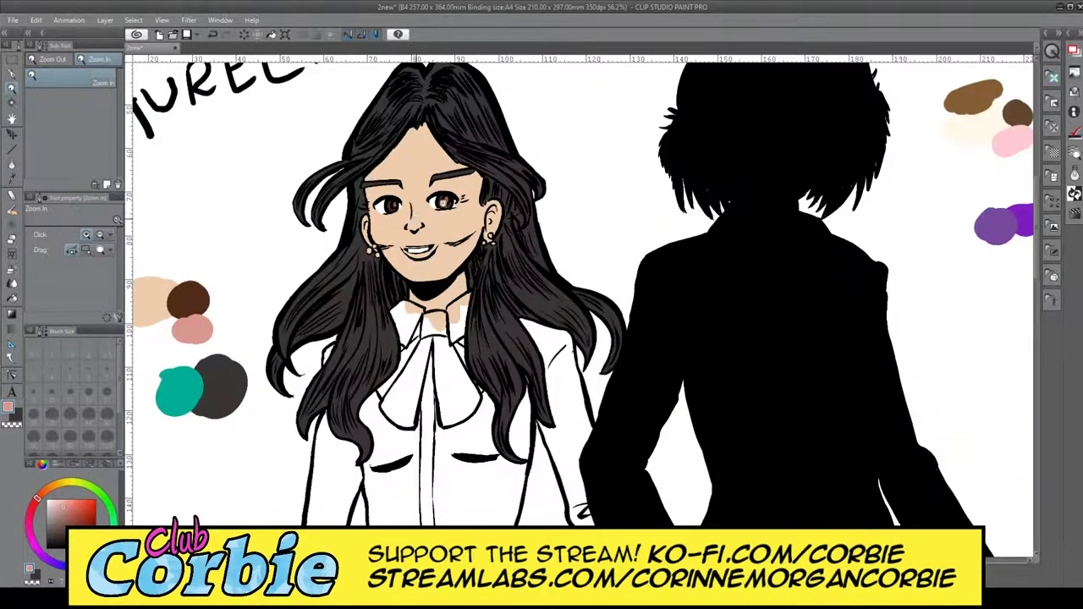
left_click(414, 218)
left_click(427, 314)
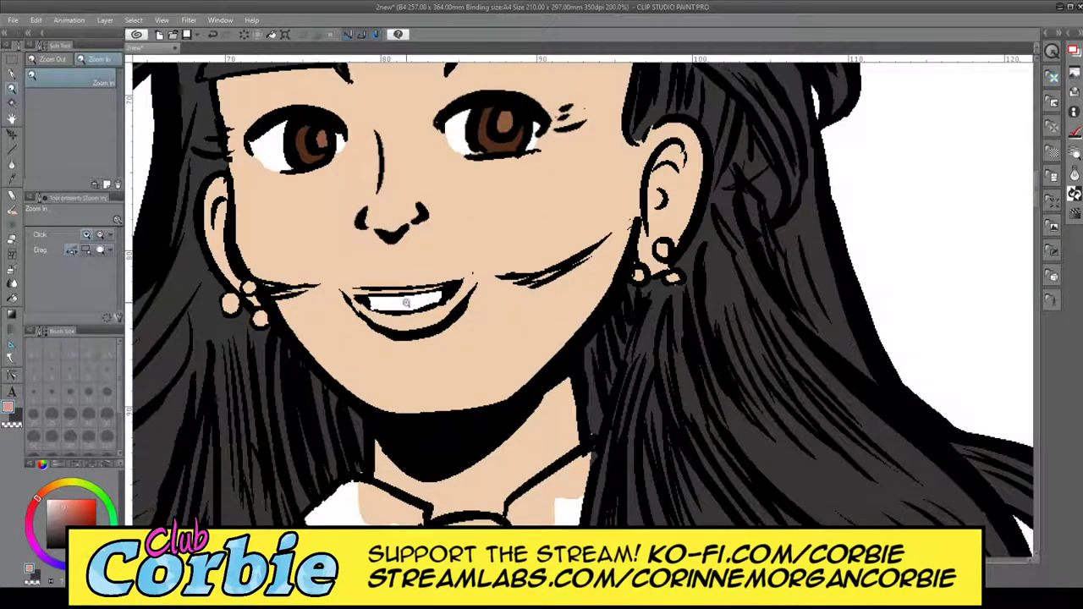
left_click(406, 303)
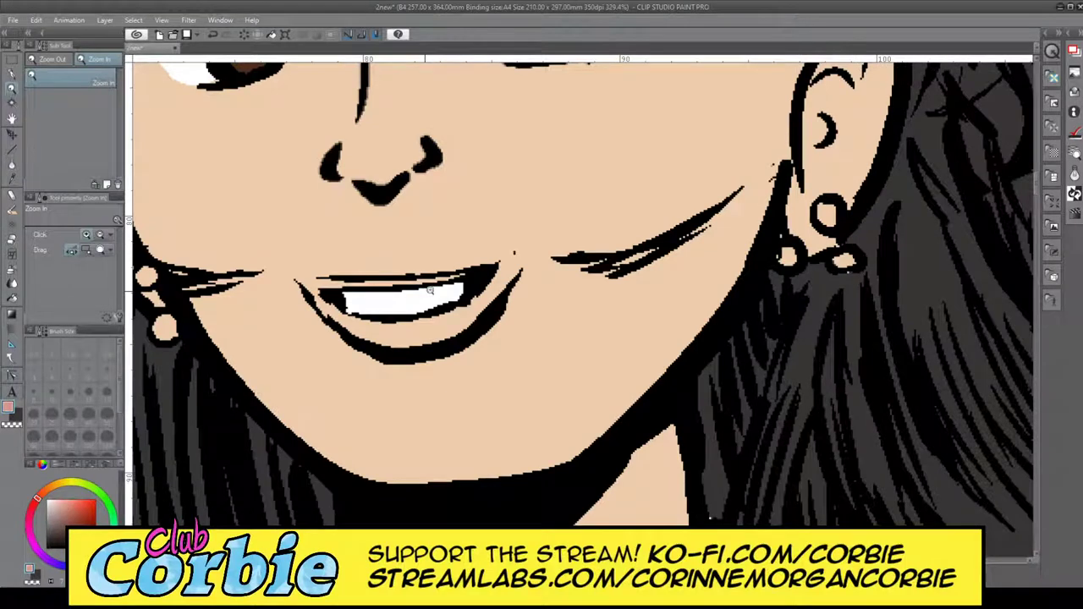
left_click(429, 289)
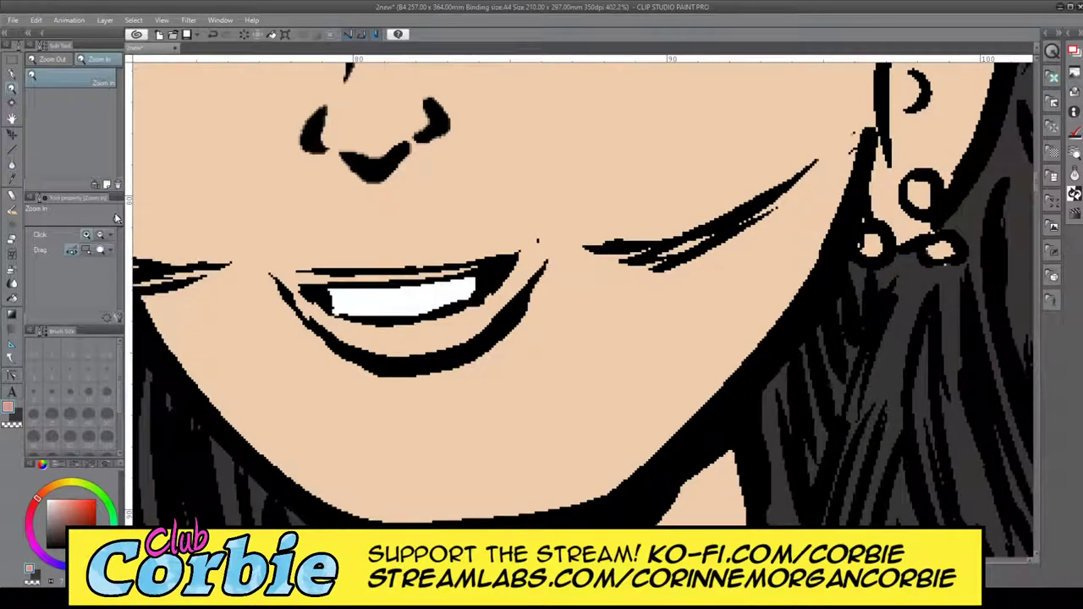
key("p")
key("bracketleft")
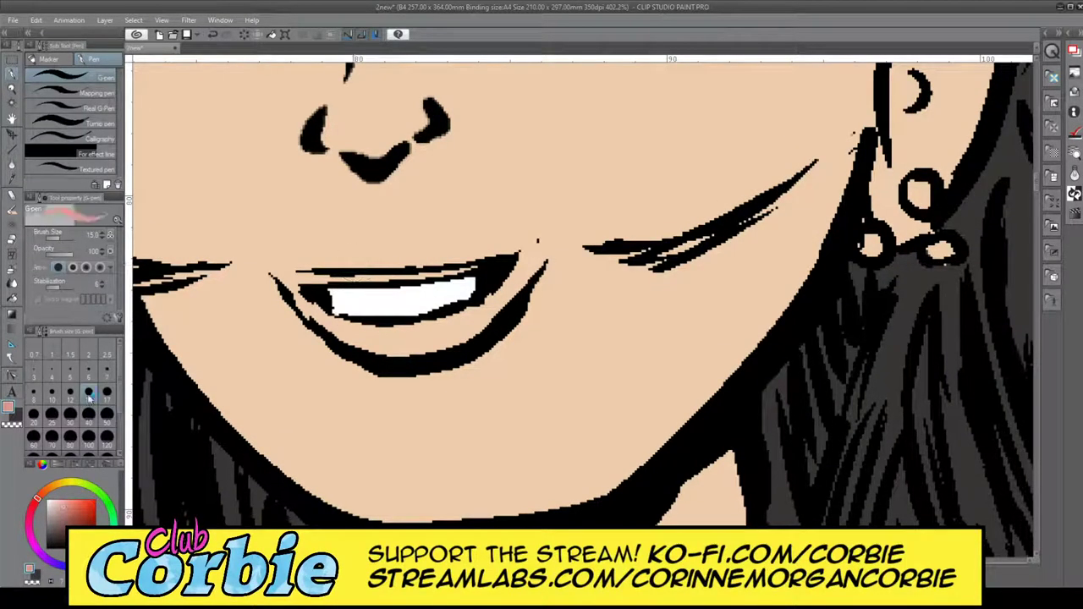
mouse_move(294, 277)
left_mouse_down()
mouse_move(496, 267)
mouse_move(513, 286)
mouse_move(401, 342)
mouse_move(482, 327)
mouse_move(508, 273)
mouse_move(520, 289)
mouse_move(518, 255)
left_mouse_up()
mouse_move(489, 296)
left_mouse_down()
mouse_move(426, 335)
mouse_move(357, 331)
mouse_move(435, 335)
mouse_move(406, 343)
mouse_move(368, 340)
mouse_move(422, 329)
mouse_move(346, 333)
mouse_move(292, 275)
mouse_move(314, 317)
mouse_move(366, 345)
mouse_move(316, 304)
mouse_move(269, 317)
mouse_move(317, 320)
left_mouse_up()
- Paint the three beads of the earring on the left-hand side of the character's face light grey
left_click(13, 89)
scroll(317, 319, "down", 1)
left_click_drag(361, 351, 314, 355)
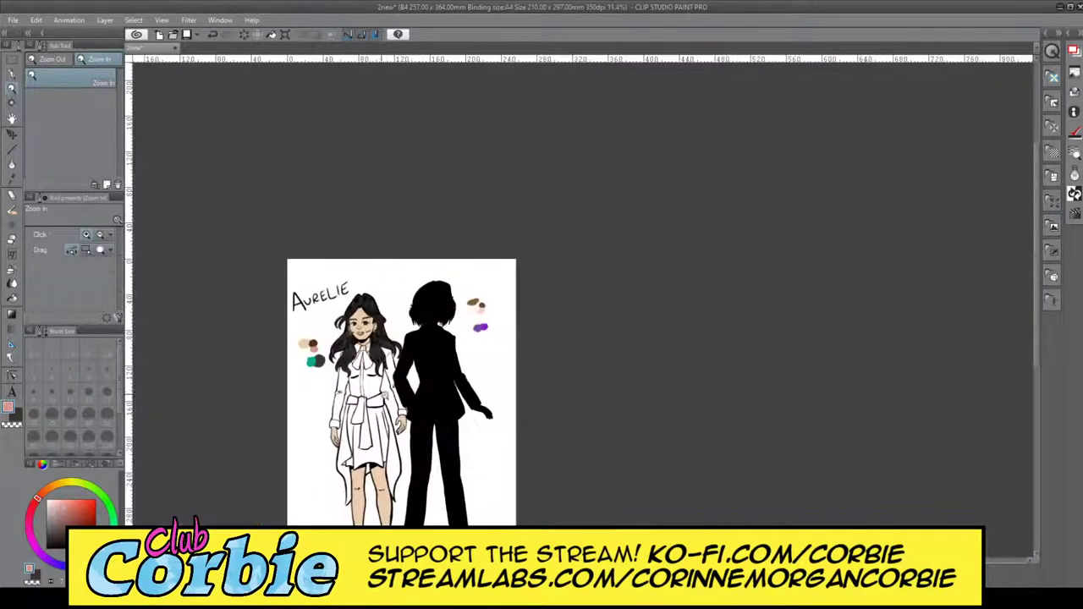
left_click_drag(412, 391, 431, 387)
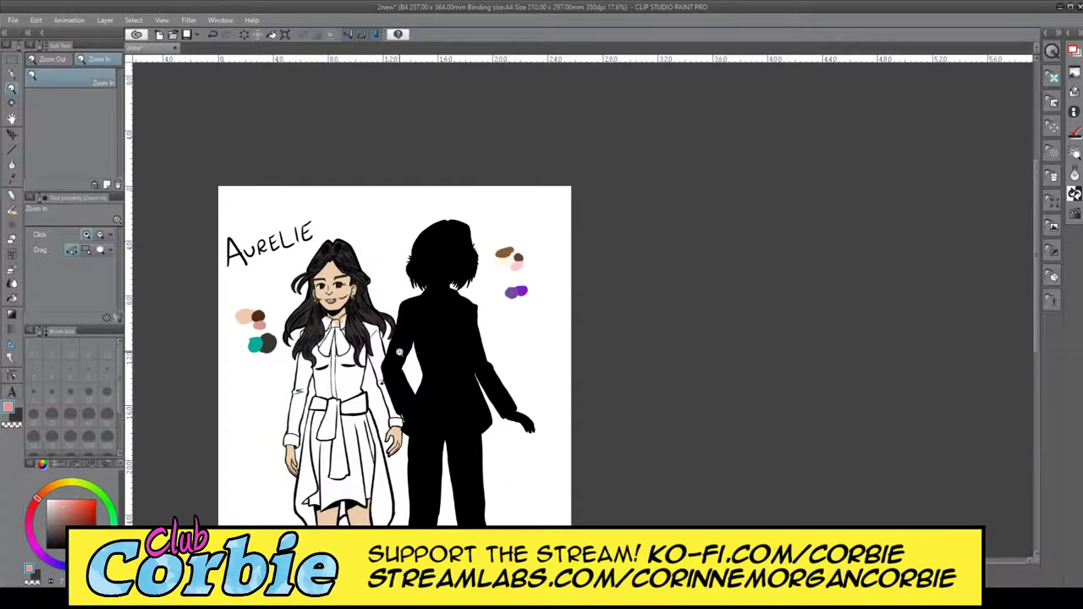
scroll(310, 316, "down", 1)
scroll(313, 309, "up", 3)
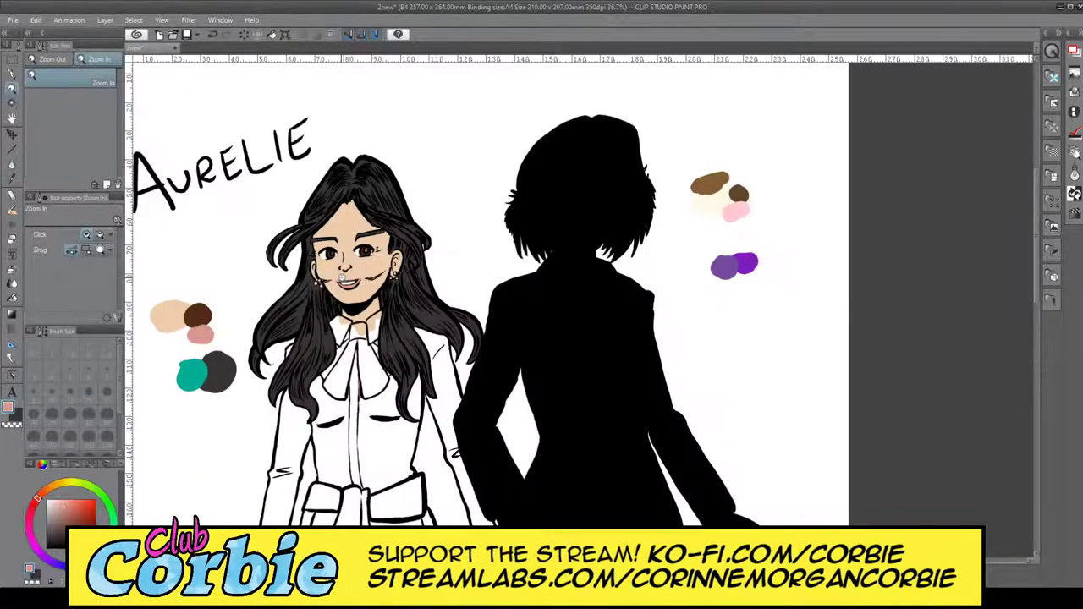
scroll(326, 254, "up", 2)
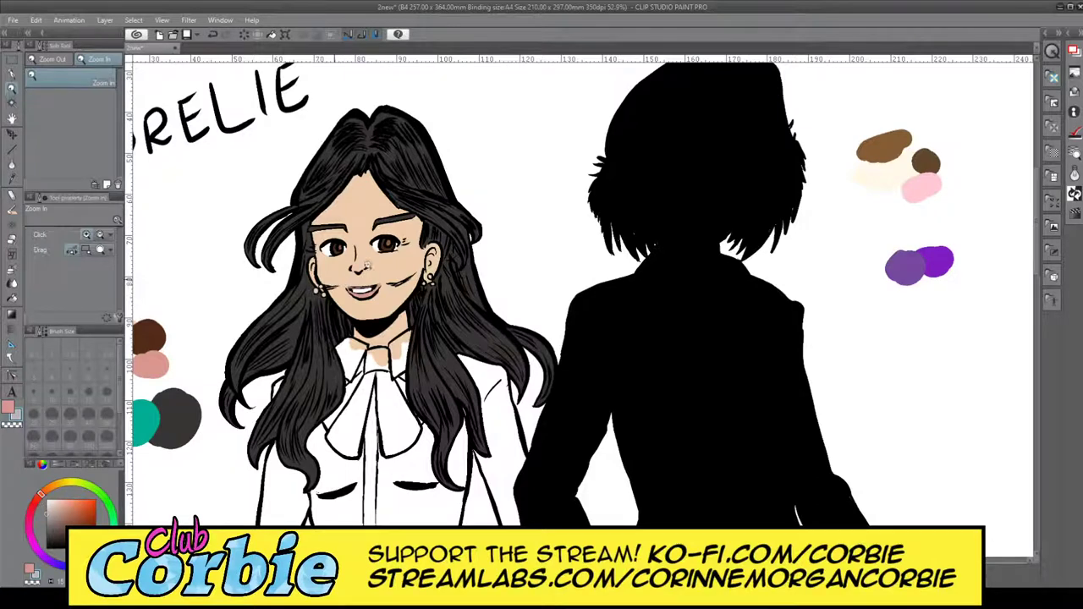
scroll(326, 296, "down", 1)
scroll(275, 313, "up", 4)
scroll(253, 317, "up", 3)
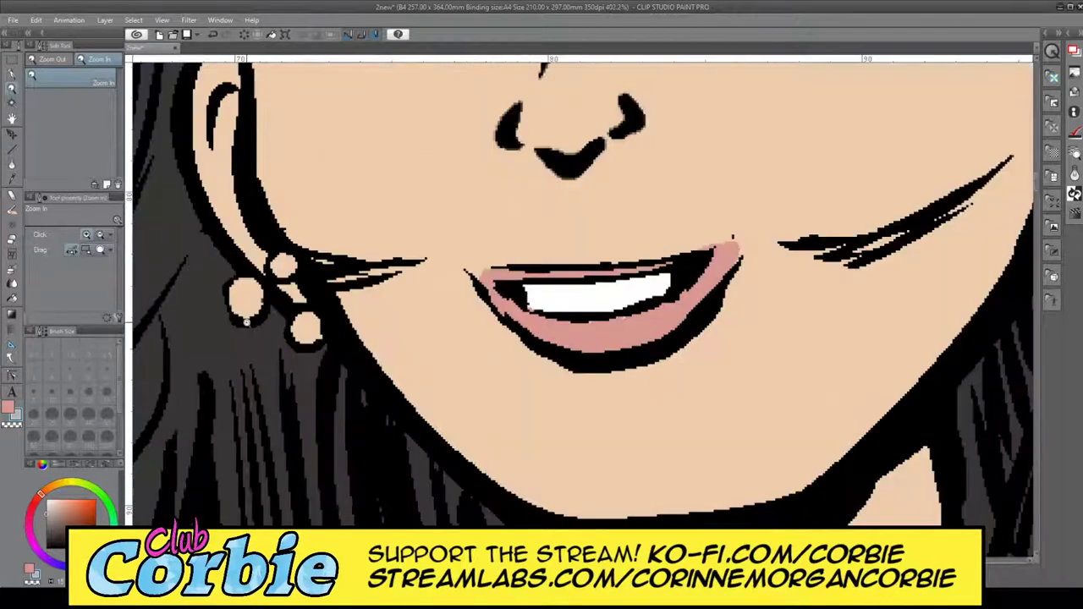
left_click(13, 75)
mouse_move(252, 296)
left_mouse_down()
mouse_move(242, 289)
mouse_move(248, 296)
mouse_move(284, 267)
left_mouse_up()
left_click_drag(297, 327, 315, 328)
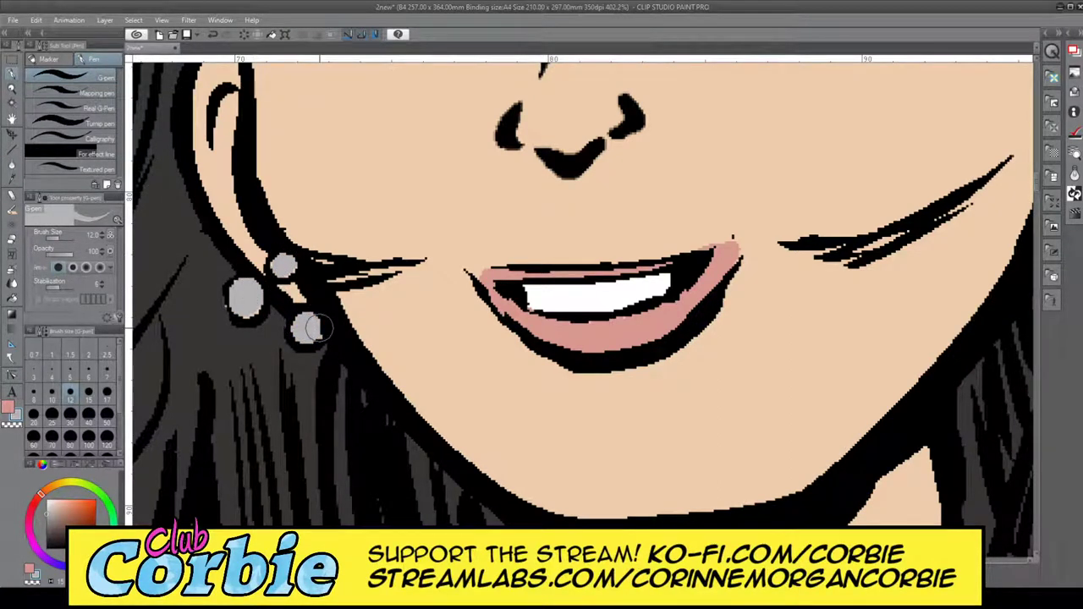
- Colour the three beads of the earring on the right-hand side of her face with the same light grey
left_click(11, 89)
left_click_drag(278, 268, 403, 257)
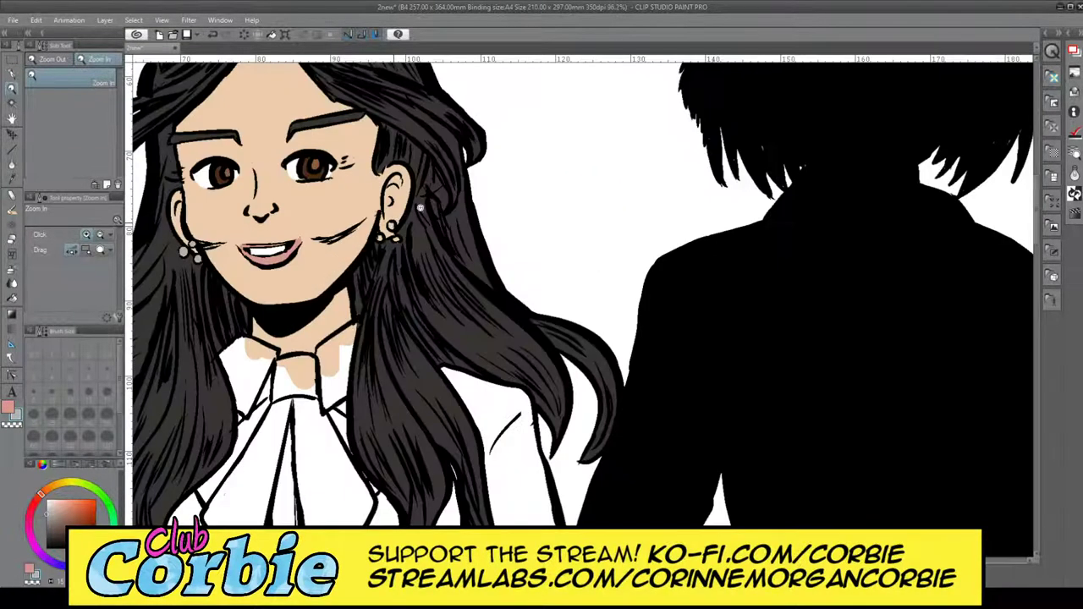
left_click_drag(420, 207, 375, 277)
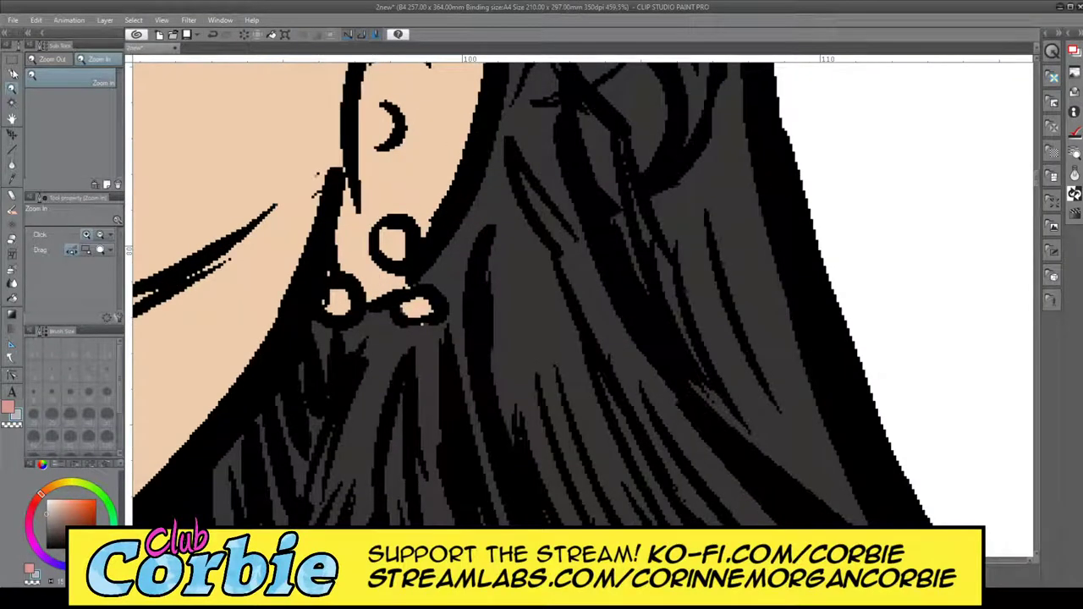
key("p")
left_click_drag(387, 237, 396, 247)
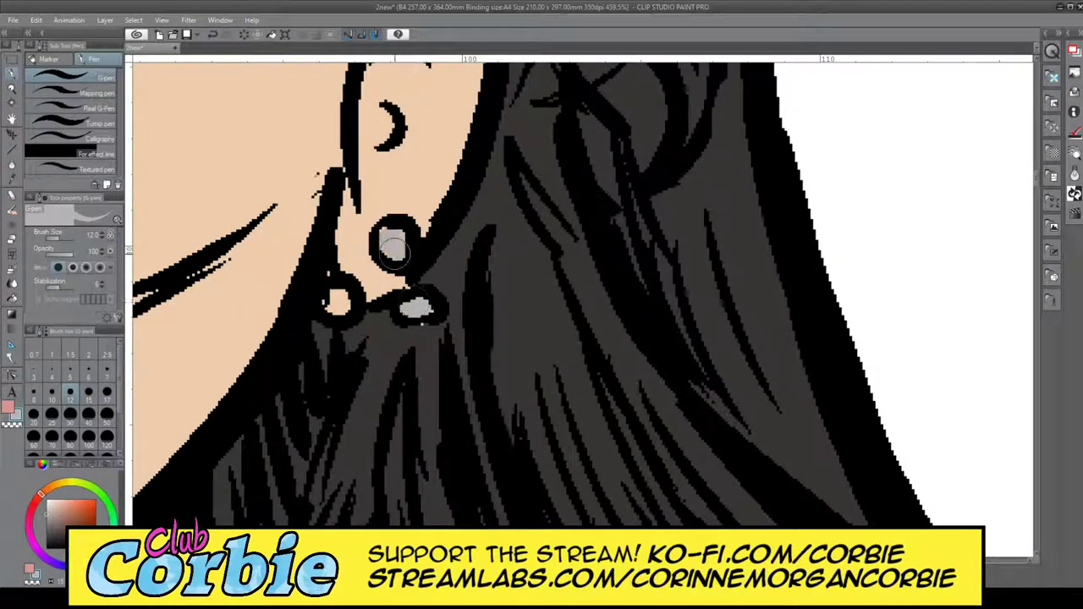
left_click_drag(335, 296, 342, 301)
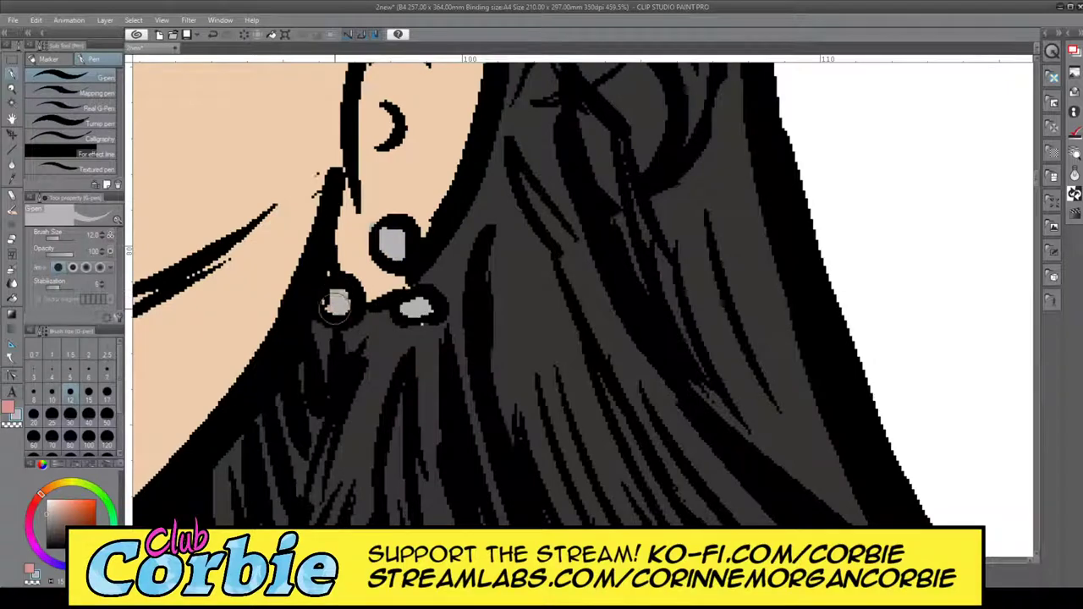
- Sample the bright purple from the silhouetted character's swatches, outline the inside of the neck bow's knot with it and fill the knot
left_click(12, 88)
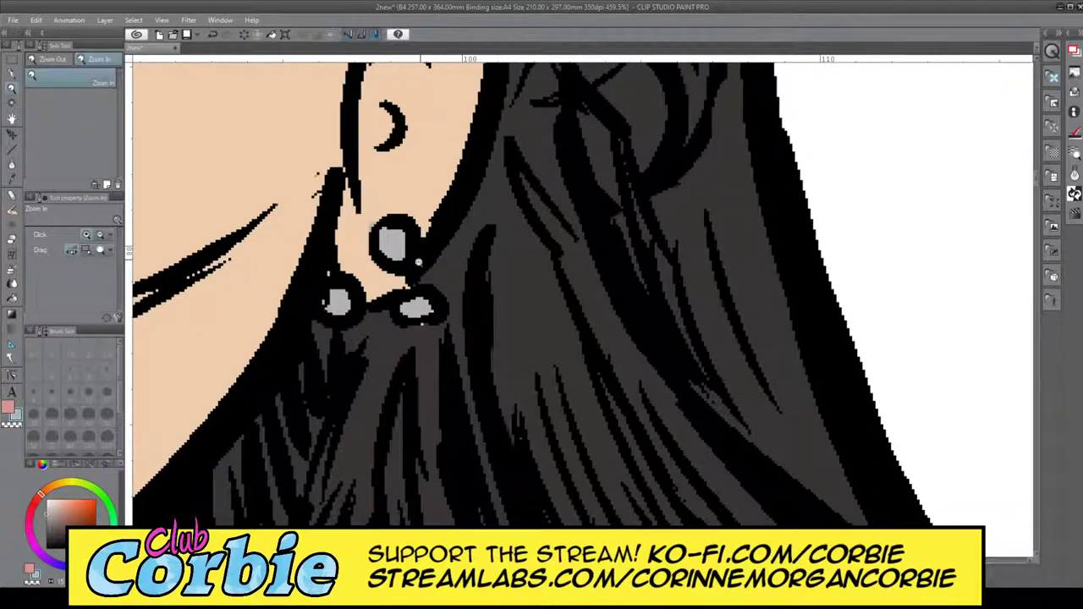
left_click_drag(416, 268, 378, 331)
scroll(480, 328, "down", 2)
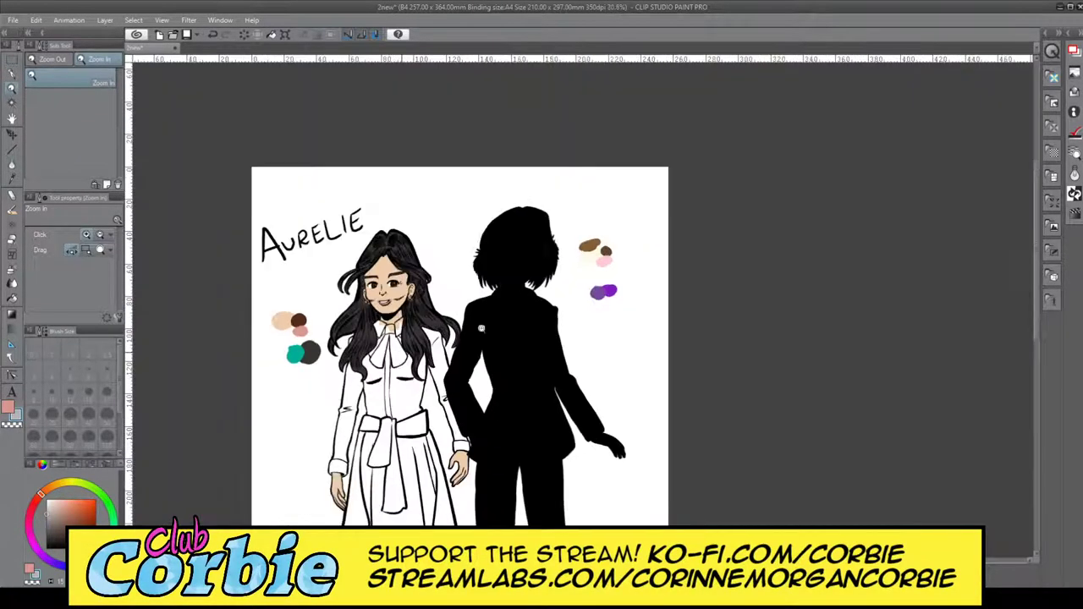
scroll(609, 288, "up", 2)
scroll(619, 277, "up", 2)
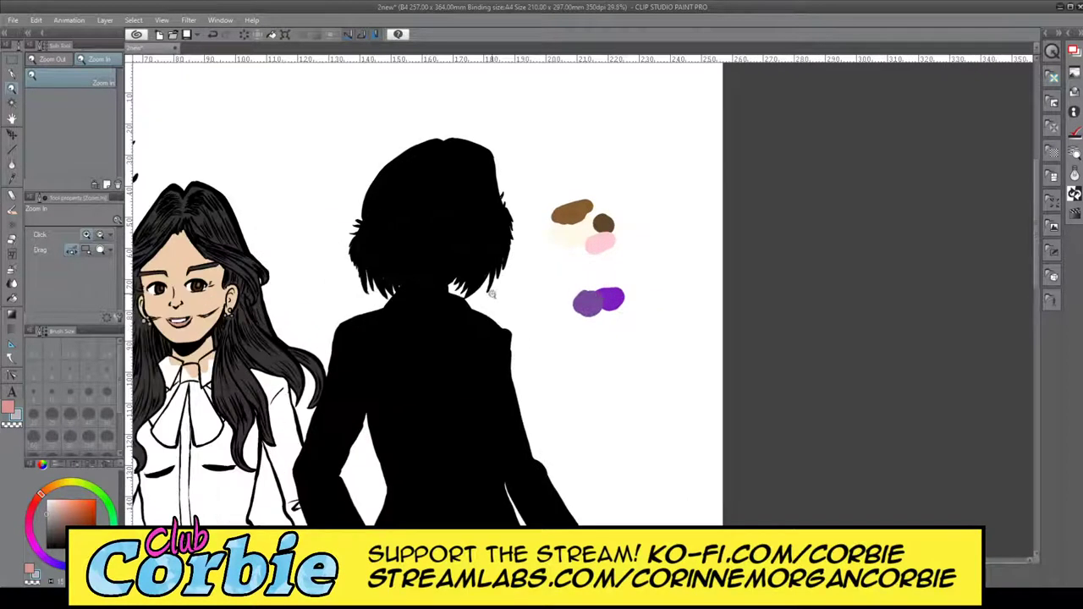
left_click(13, 178)
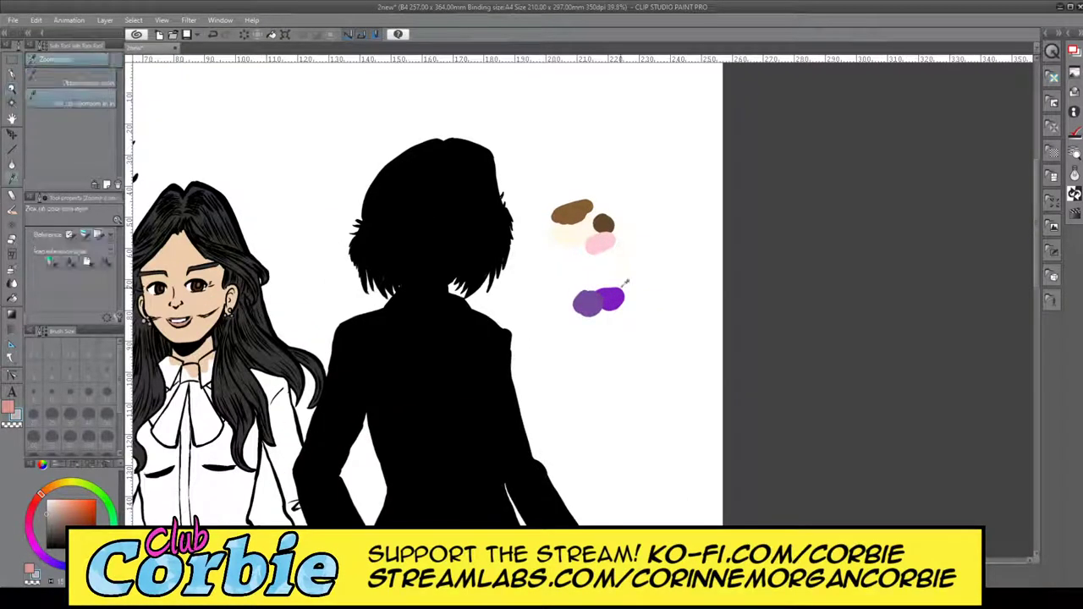
left_click(607, 294)
left_click(13, 91)
left_click_drag(374, 245, 296, 331)
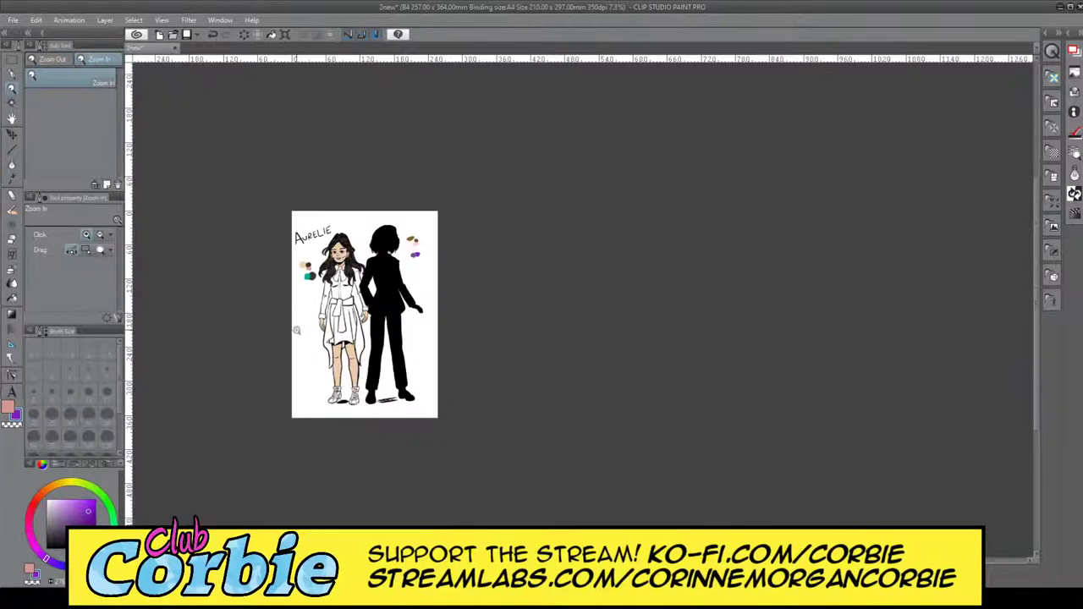
left_click_drag(326, 292, 371, 241)
scroll(359, 200, "up", 2)
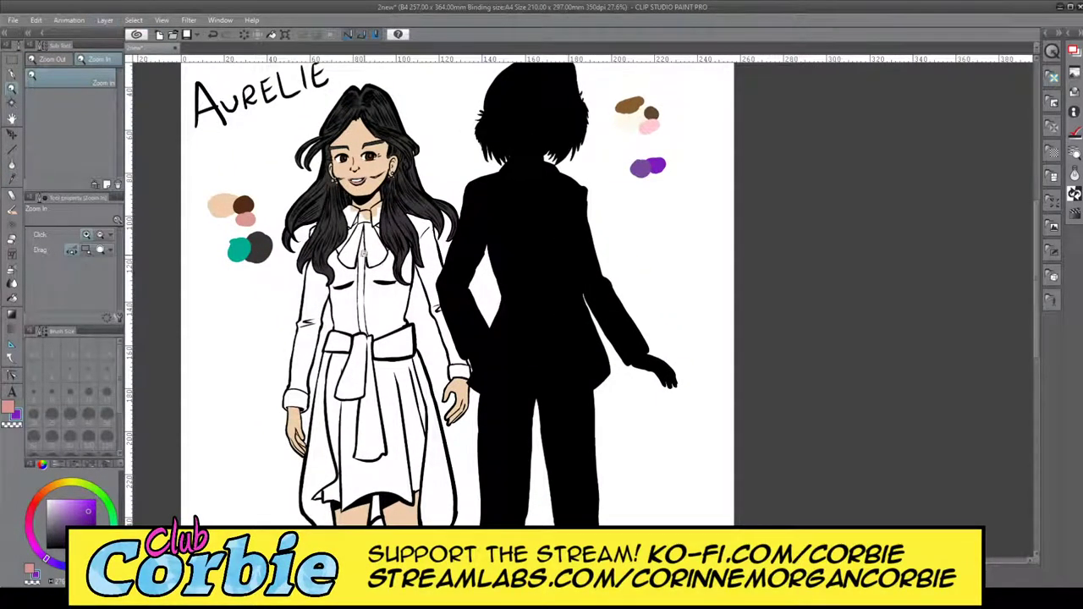
scroll(390, 219, "up", 6)
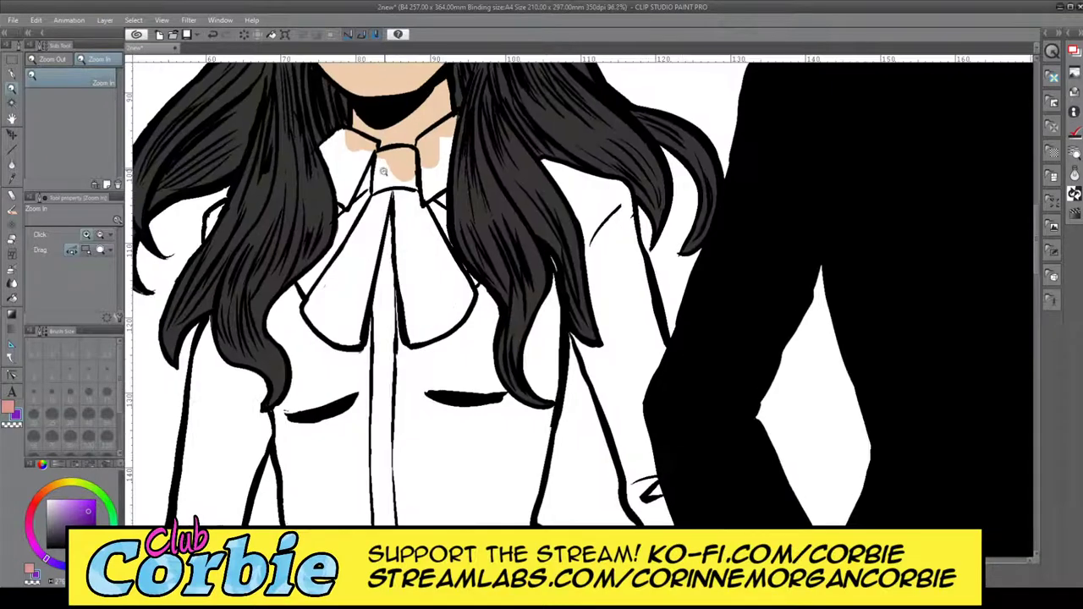
scroll(419, 145, "up", 3)
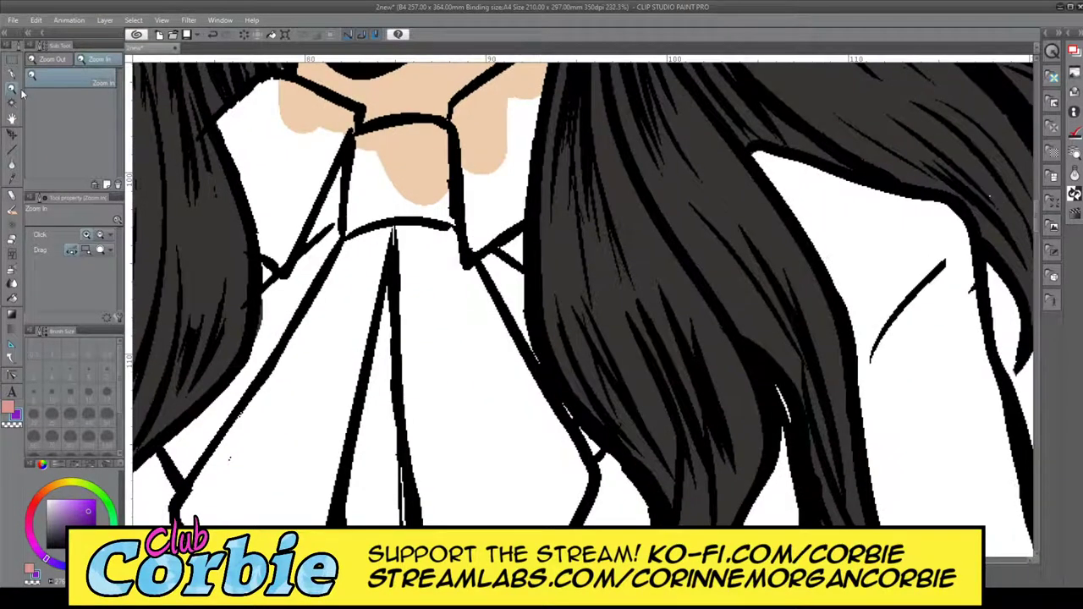
key("p")
mouse_move(361, 133)
left_mouse_down()
mouse_move(352, 158)
mouse_move(356, 142)
mouse_move(401, 133)
mouse_move(361, 146)
mouse_move(351, 226)
mouse_move(428, 214)
mouse_move(454, 222)
mouse_move(441, 217)
mouse_move(451, 222)
mouse_move(446, 130)
mouse_move(448, 149)
mouse_move(443, 136)
mouse_move(411, 127)
mouse_move(443, 137)
left_mouse_up()
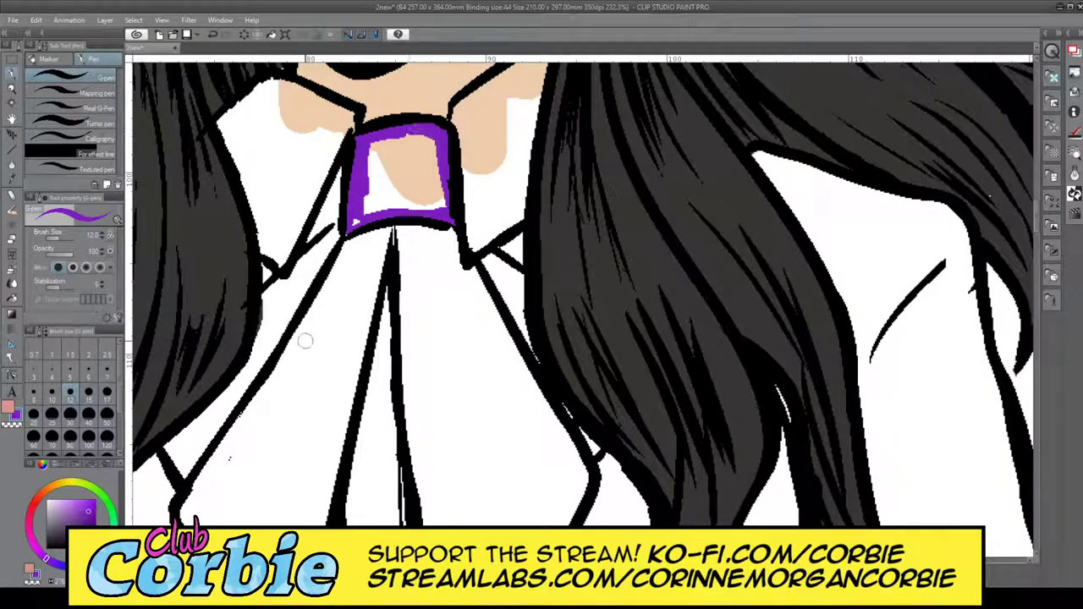
mouse_move(355, 220)
left_mouse_down()
mouse_move(362, 210)
mouse_move(366, 221)
left_mouse_up()
left_click(13, 299)
left_click(410, 169)
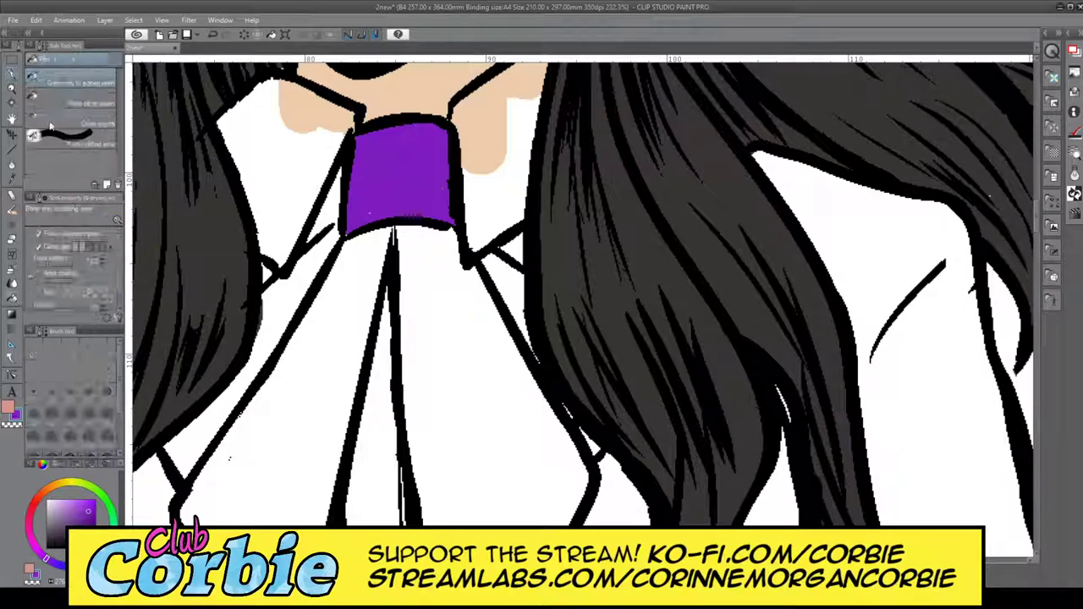
- Paint a purple border along the inner edges of the neck bow's tail on the left-hand side and the part behind it
left_click(14, 87)
left_click_drag(354, 226, 366, 324)
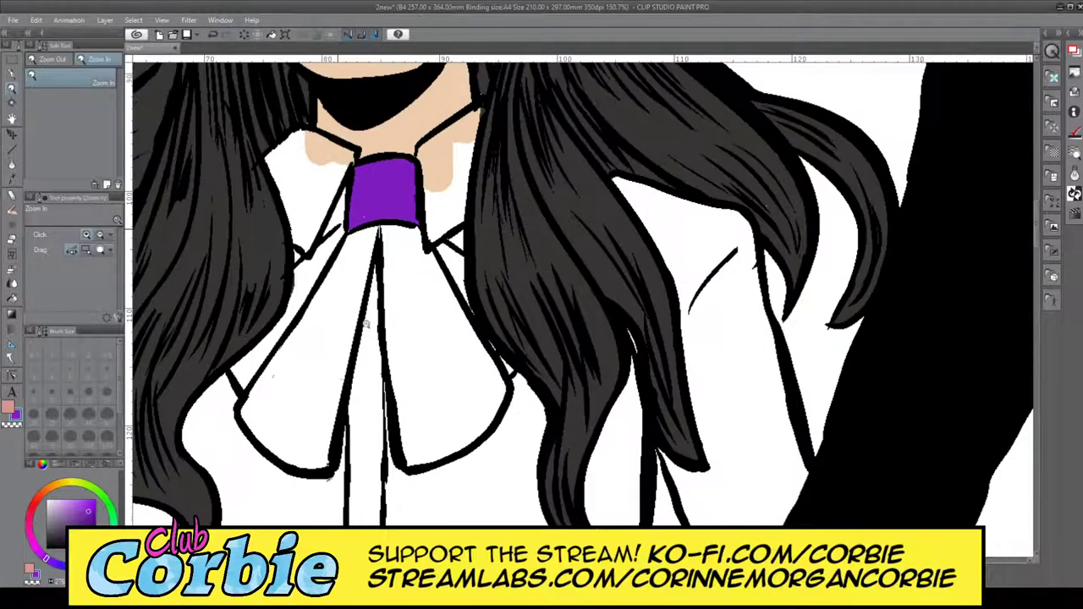
left_click_drag(317, 411, 383, 73)
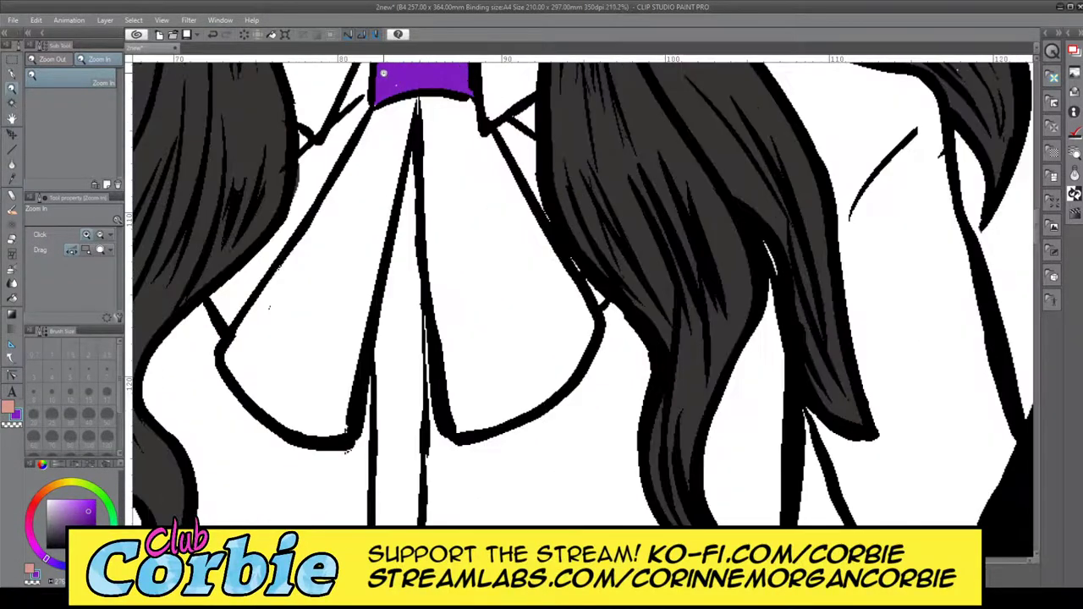
key("p")
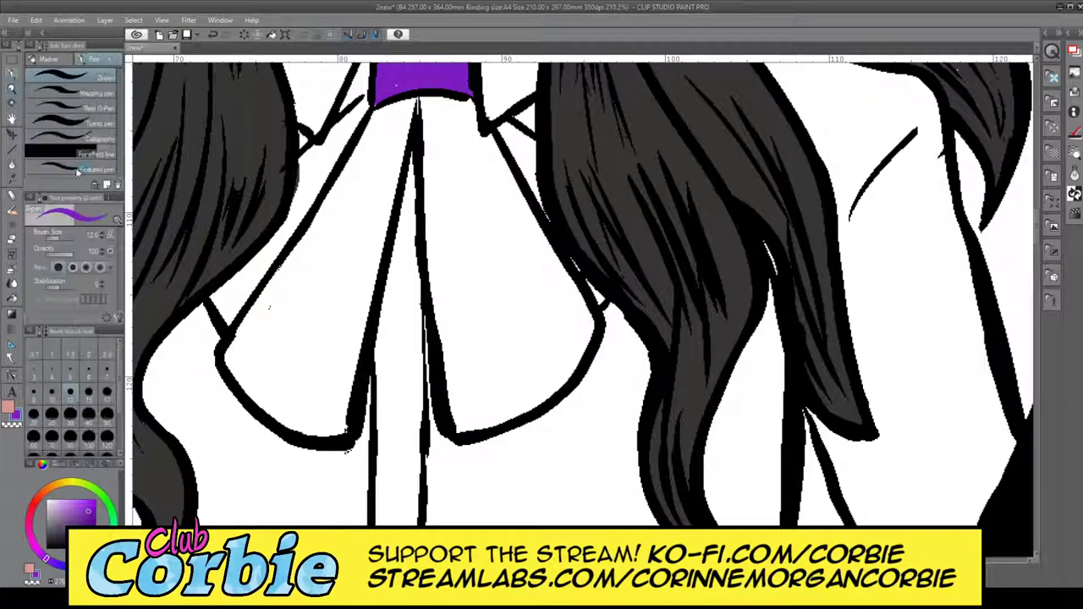
mouse_move(205, 292)
left_mouse_down()
mouse_move(252, 267)
mouse_move(300, 205)
mouse_move(284, 222)
mouse_move(313, 167)
mouse_move(301, 159)
mouse_move(350, 127)
mouse_move(333, 137)
mouse_move(387, 85)
left_mouse_up()
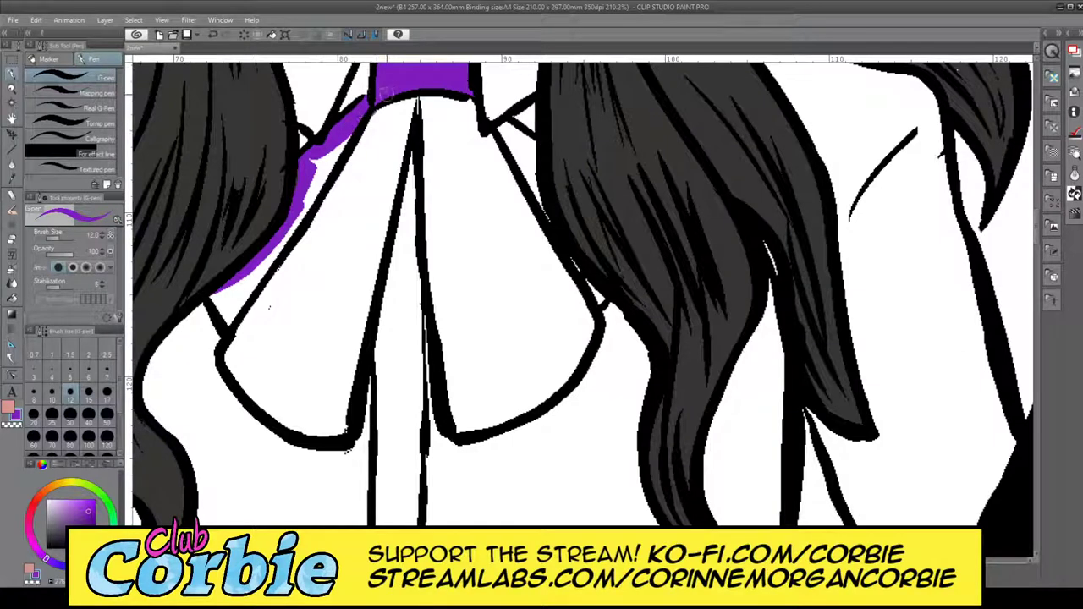
mouse_move(225, 293)
left_mouse_down()
mouse_move(244, 327)
mouse_move(255, 323)
mouse_move(232, 285)
mouse_move(245, 285)
mouse_move(236, 302)
mouse_move(217, 300)
mouse_move(242, 299)
mouse_move(230, 347)
mouse_move(238, 384)
mouse_move(305, 436)
mouse_move(292, 426)
mouse_move(317, 430)
mouse_move(343, 397)
left_mouse_up()
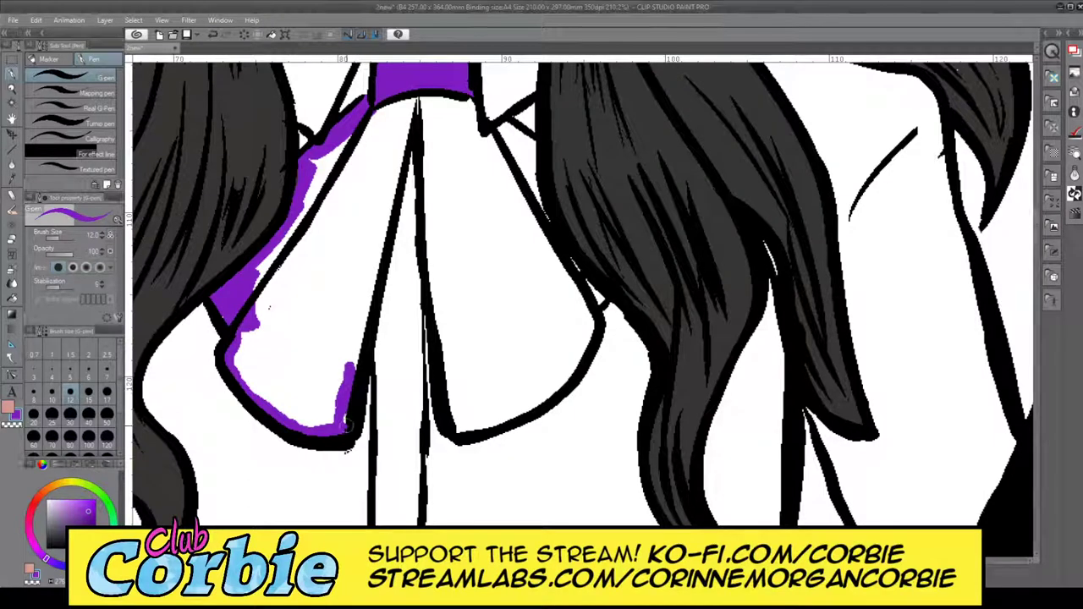
left_click_drag(349, 369, 395, 186)
- Paint the same purple border inside the bow's tail on the right-hand side and colour the slivers between it and the hair
mouse_move(372, 252)
left_mouse_down()
mouse_move(416, 100)
mouse_move(431, 160)
mouse_move(419, 99)
mouse_move(410, 114)
mouse_move(423, 99)
mouse_move(444, 264)
left_mouse_up()
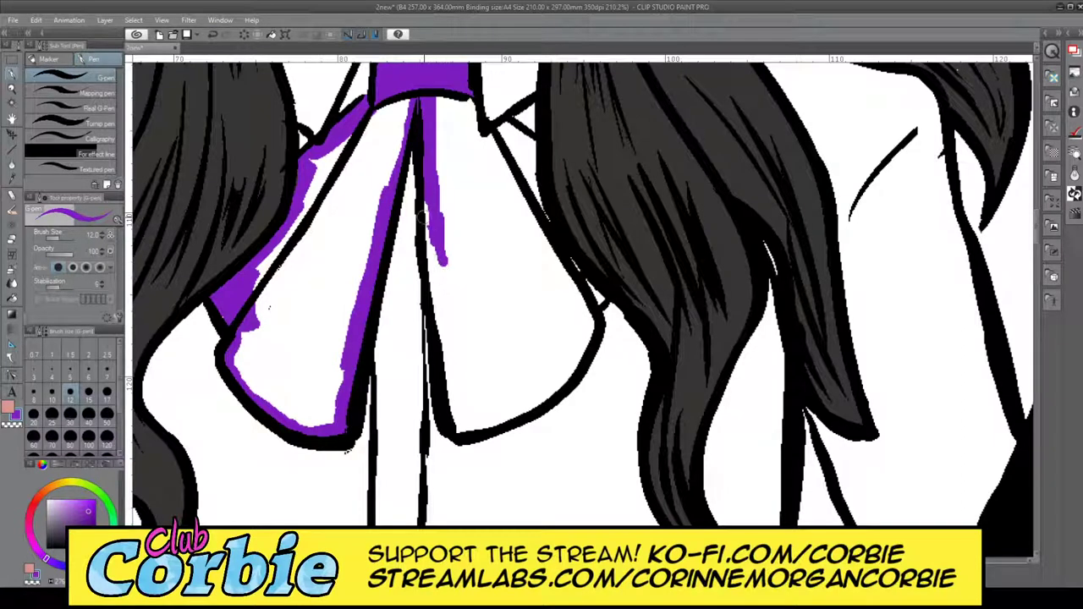
mouse_move(420, 214)
left_mouse_down()
mouse_move(434, 291)
mouse_move(430, 155)
mouse_move(436, 337)
left_mouse_up()
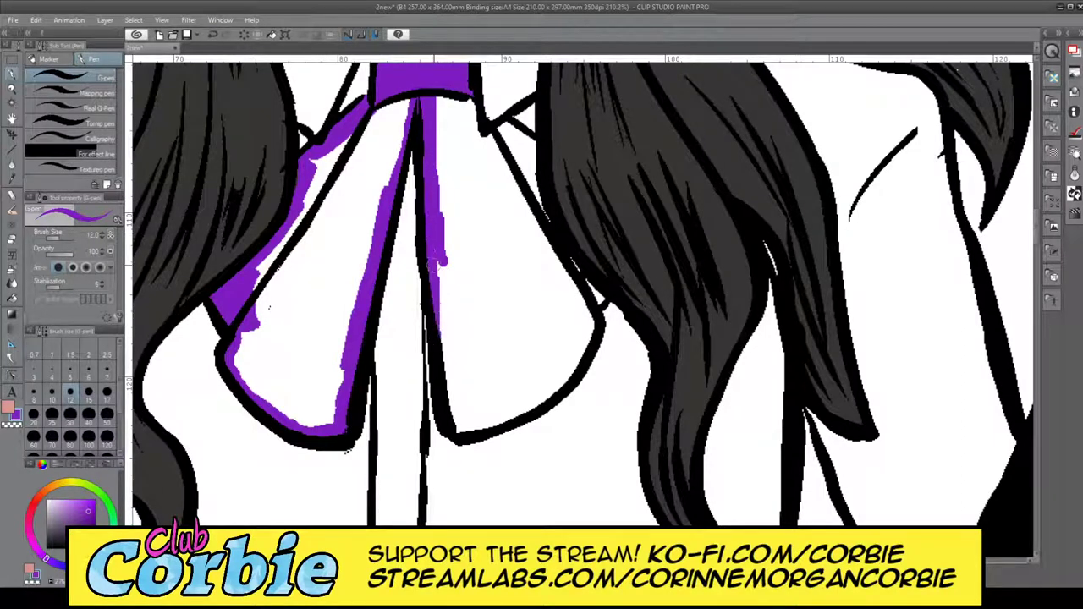
mouse_move(440, 271)
left_mouse_down()
mouse_move(448, 397)
mouse_move(467, 423)
mouse_move(455, 381)
mouse_move(453, 420)
mouse_move(476, 424)
mouse_move(554, 389)
mouse_move(599, 293)
left_mouse_up()
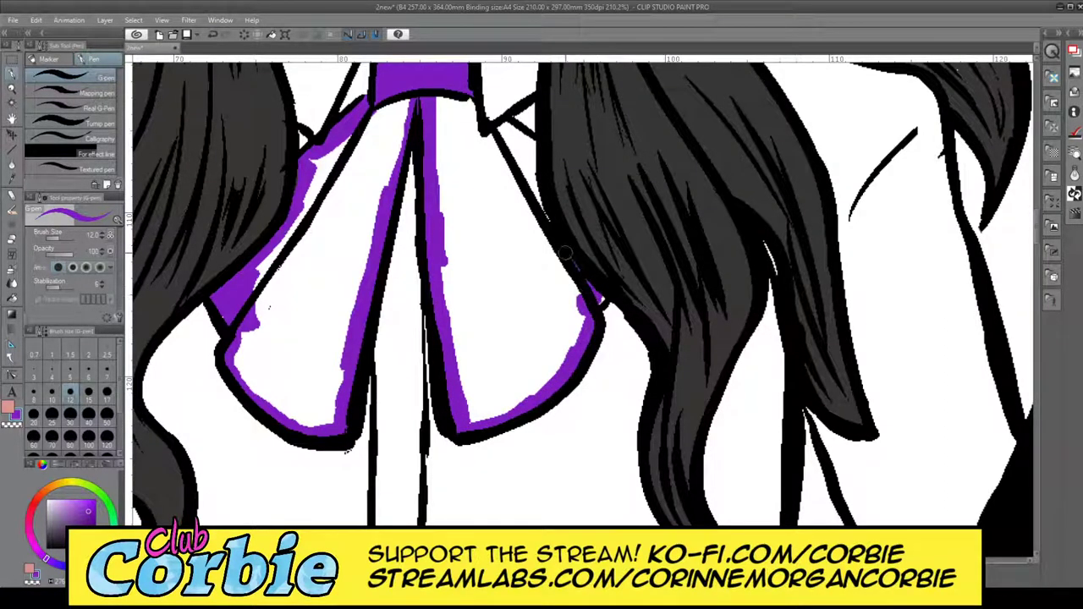
mouse_move(541, 213)
left_mouse_down()
mouse_move(529, 160)
mouse_move(531, 212)
mouse_move(533, 143)
mouse_move(506, 134)
mouse_move(517, 142)
mouse_move(503, 152)
mouse_move(528, 211)
mouse_move(494, 153)
mouse_move(497, 144)
mouse_move(517, 176)
mouse_move(507, 125)
mouse_move(471, 147)
mouse_move(462, 96)
left_mouse_up()
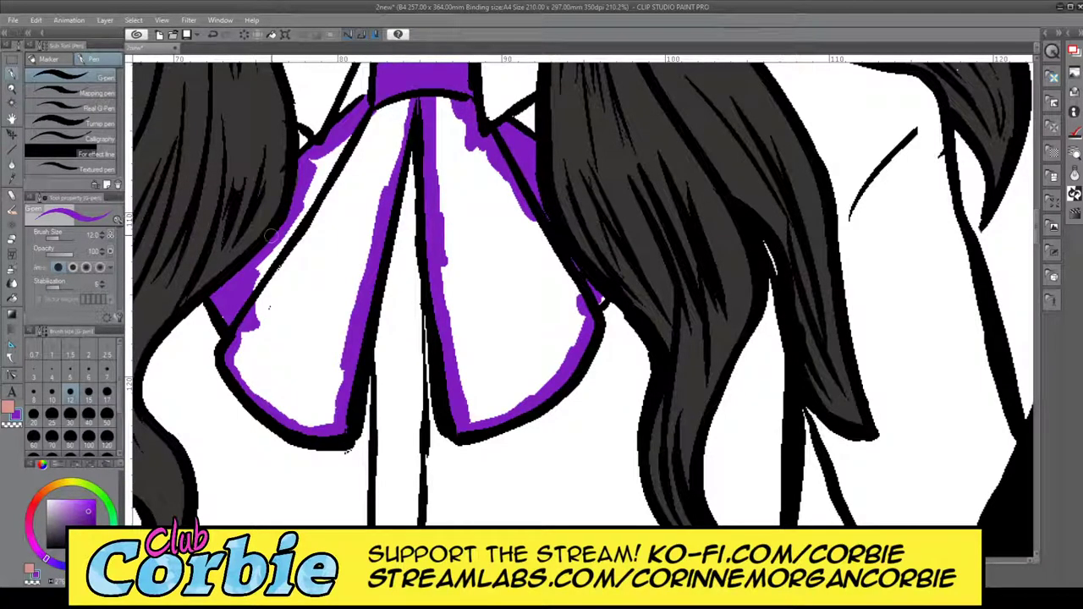
- Cover the remaining gap behind the left-hand tail with purple and fill both bow tails with the same colour
left_click_drag(253, 282, 276, 245)
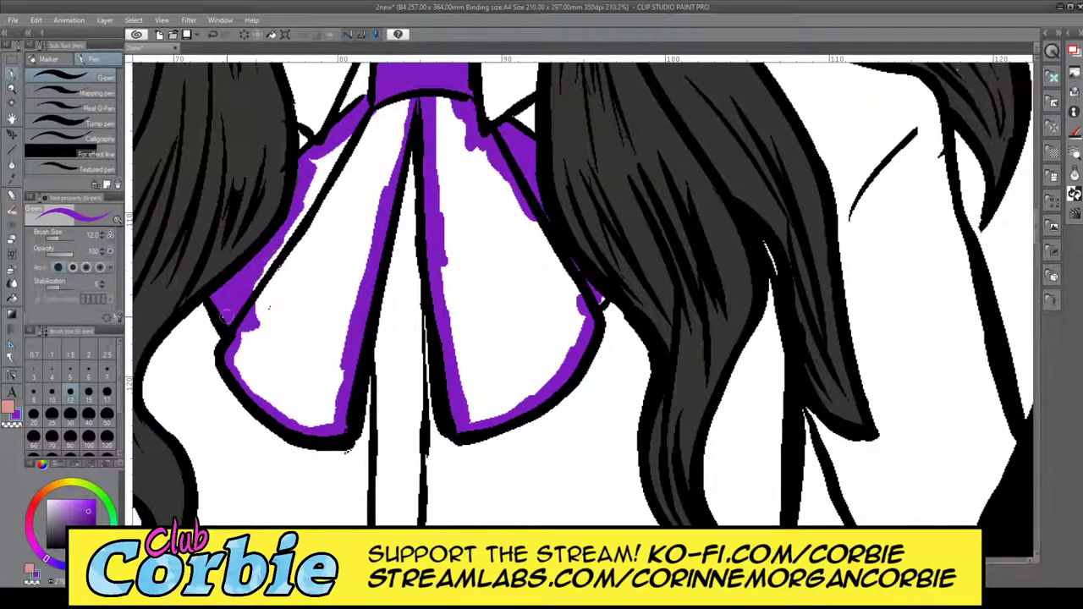
left_click_drag(226, 316, 279, 271)
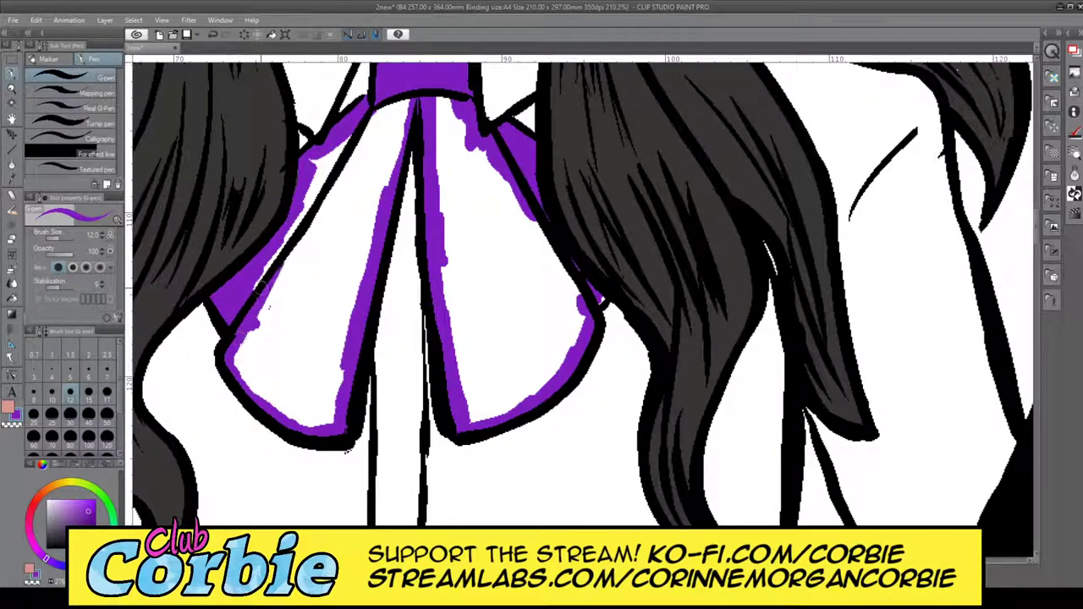
left_click(12, 296)
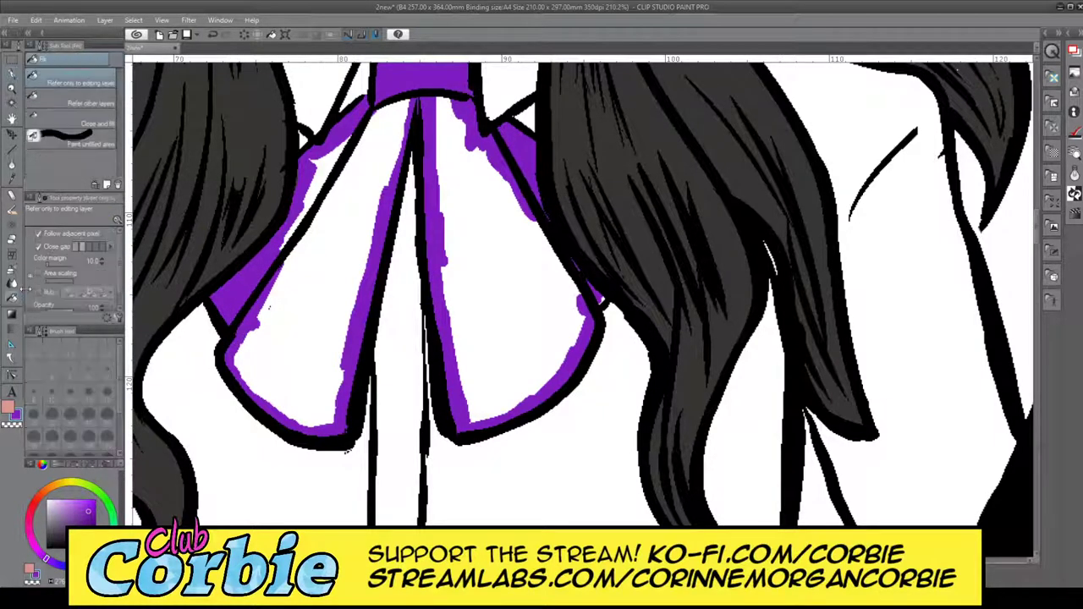
left_click(364, 208)
left_click(453, 171)
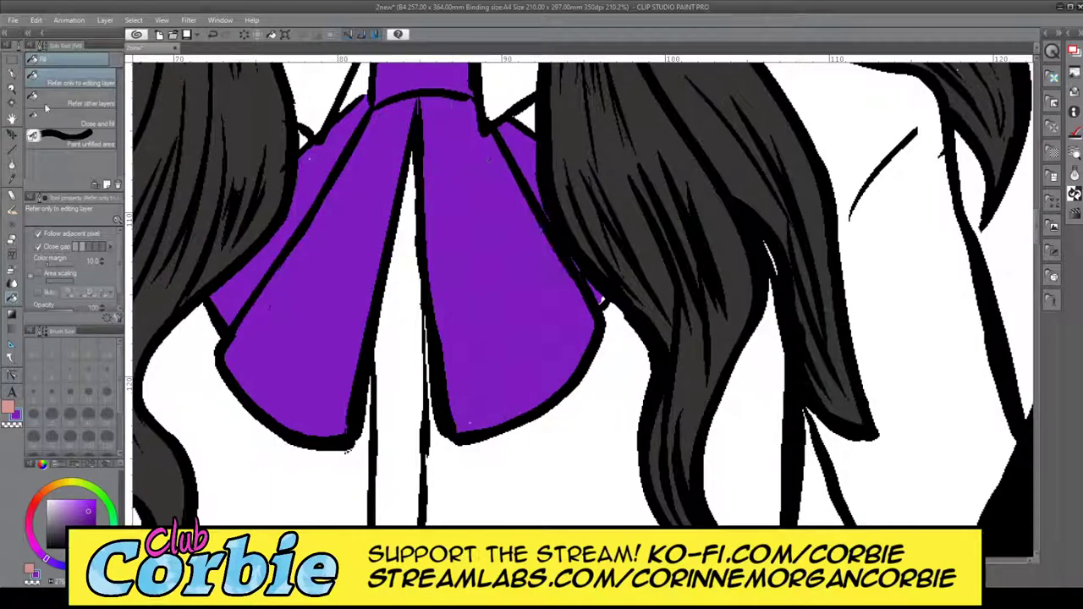
- Examine the whole character sheet and the long-haired character's uncoloured shirt, sash and skirt against the swatches
left_click(13, 87)
left_click_drag(350, 256, 182, 264)
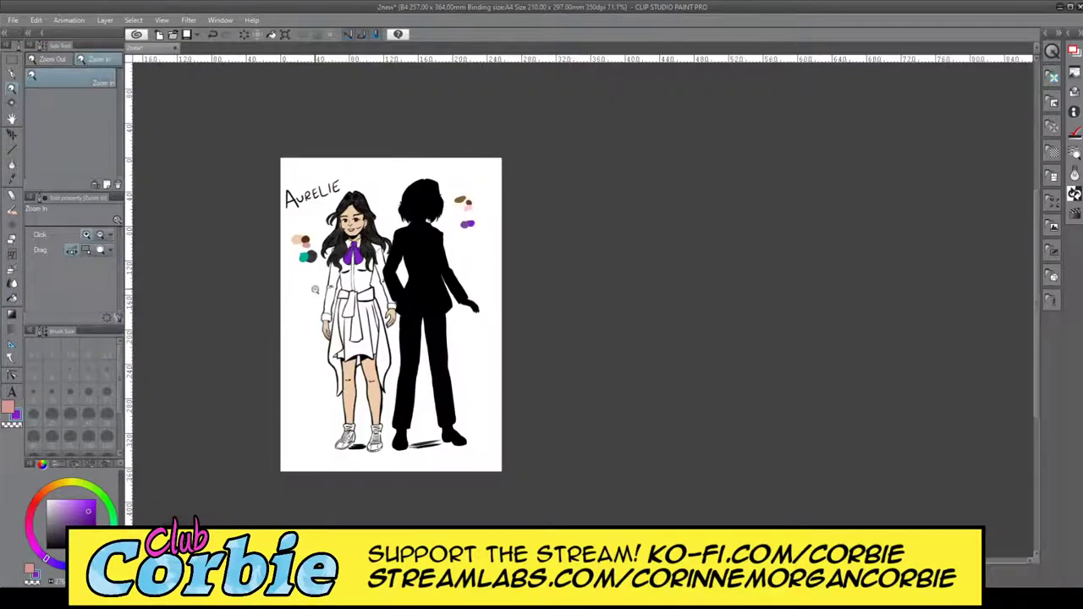
left_click_drag(315, 267, 388, 275)
left_click(434, 270)
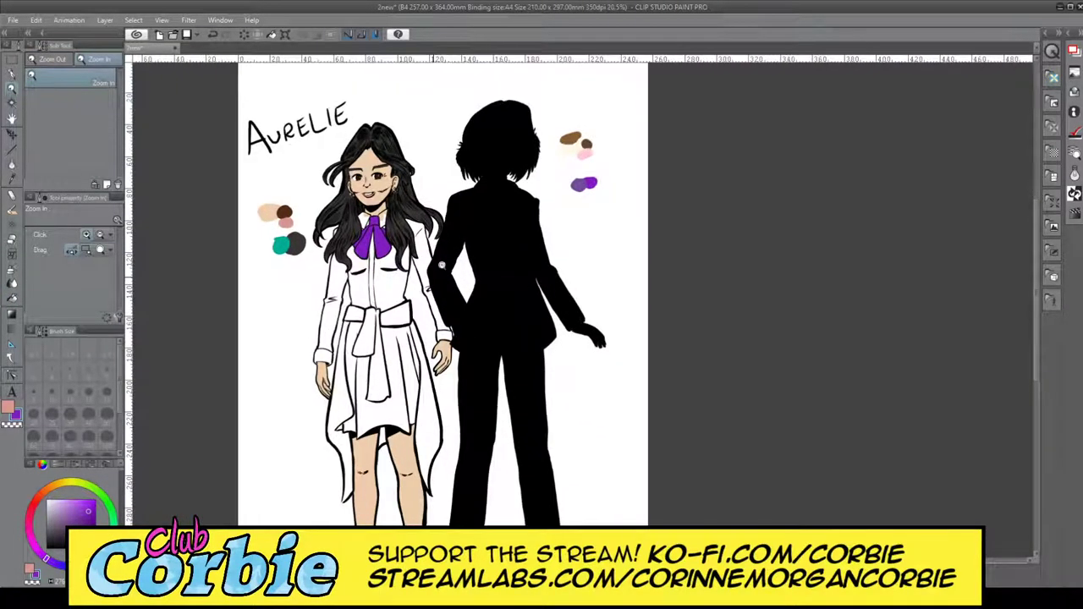
left_click(434, 269)
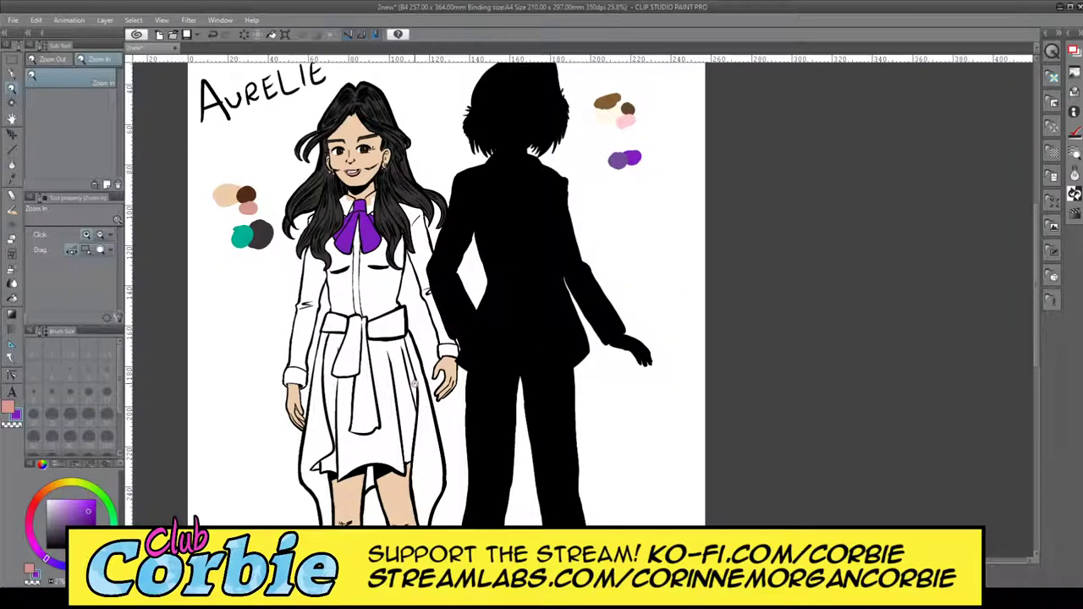
left_click(427, 237)
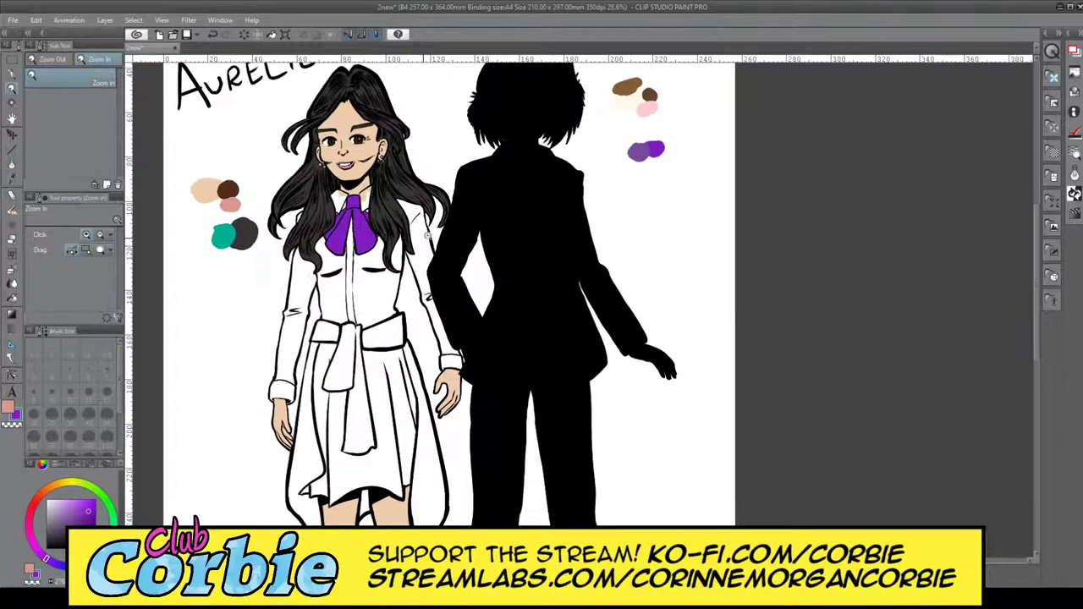
left_click(638, 361)
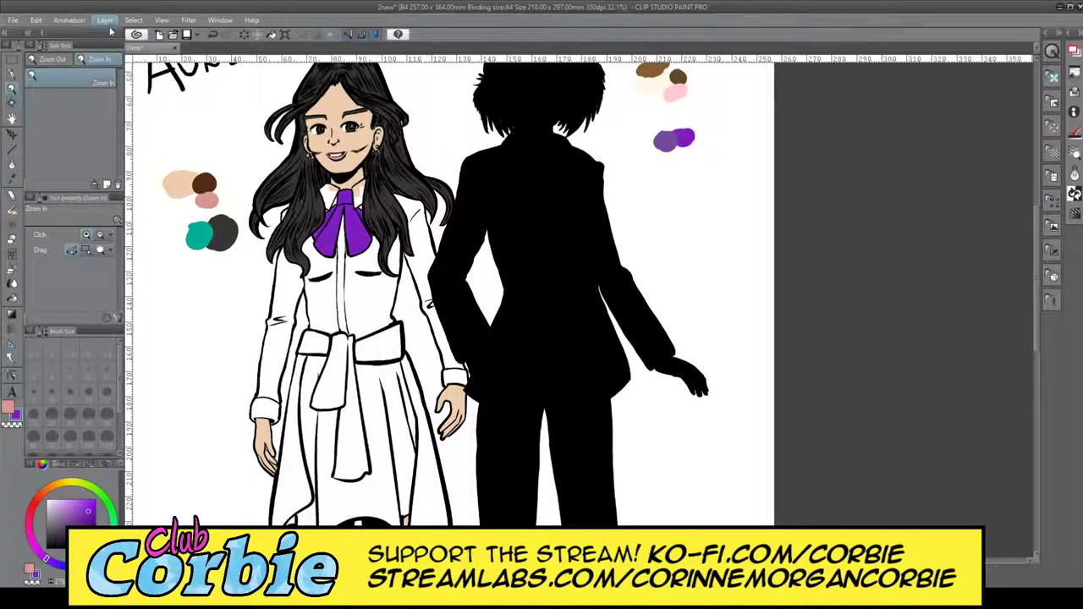
left_click(338, 284)
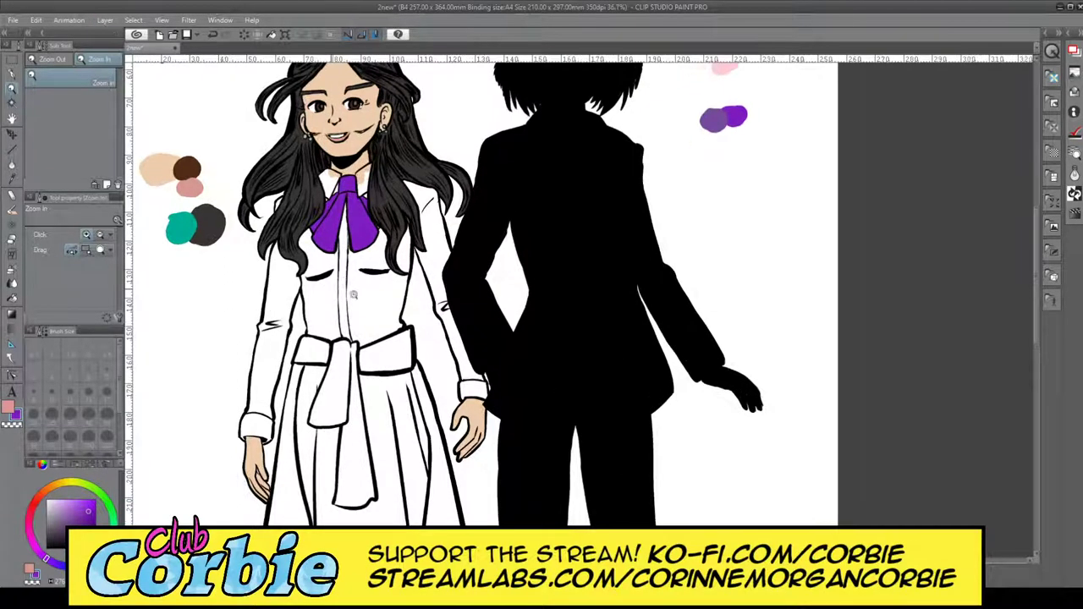
left_click(354, 295)
left_click_drag(407, 369, 363, 410)
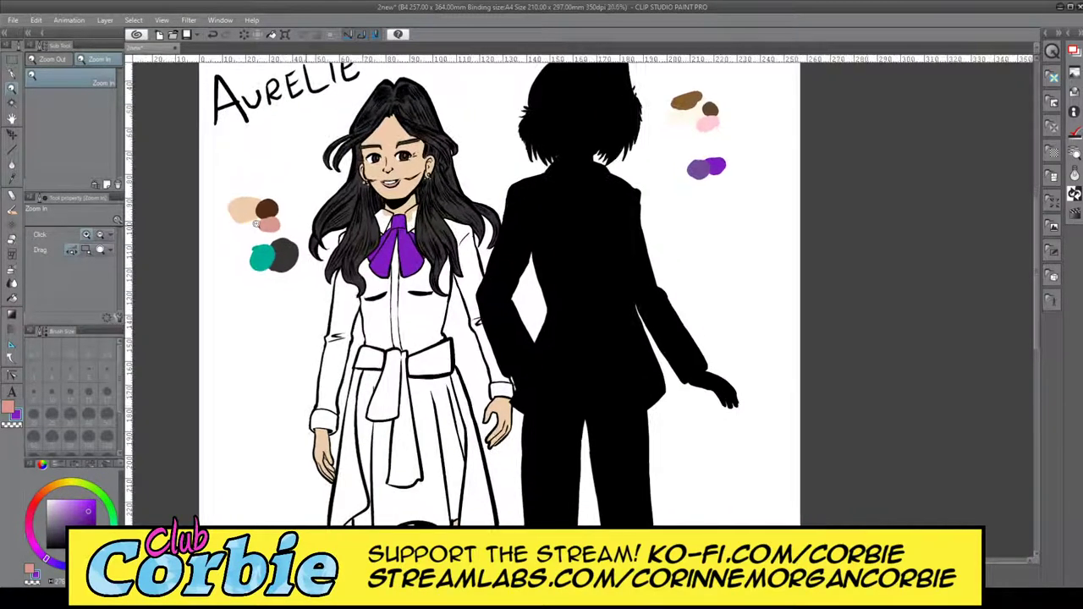
- Pick a pale purple and paint it along the side and lower edges of the shirt cuff on the left-hand side
left_click(48, 506)
left_click(357, 410)
left_click_drag(366, 428, 331, 445)
scroll(254, 461, "up", 4)
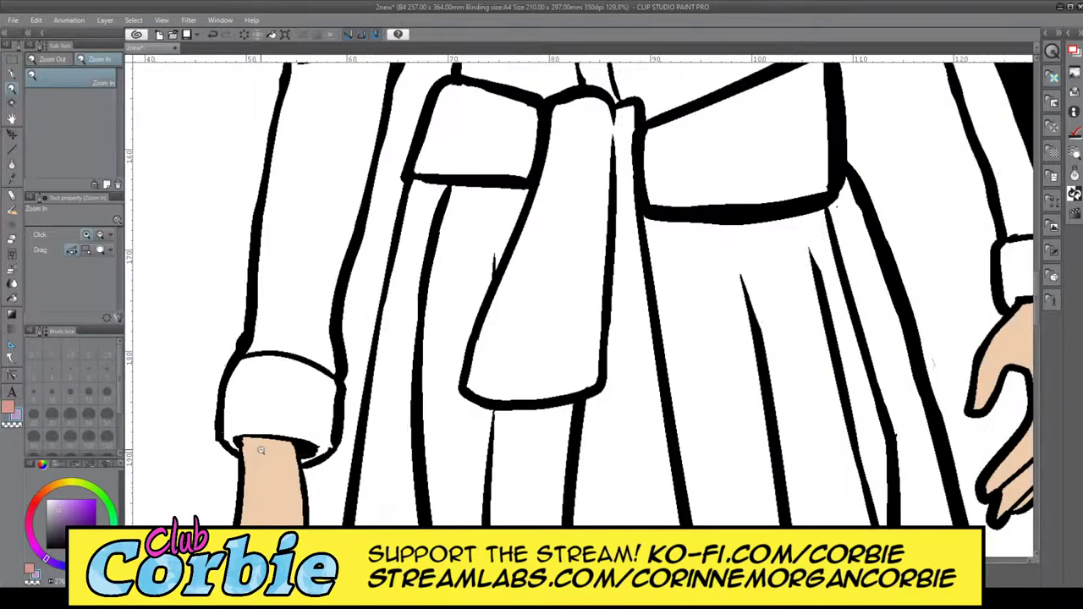
key("p")
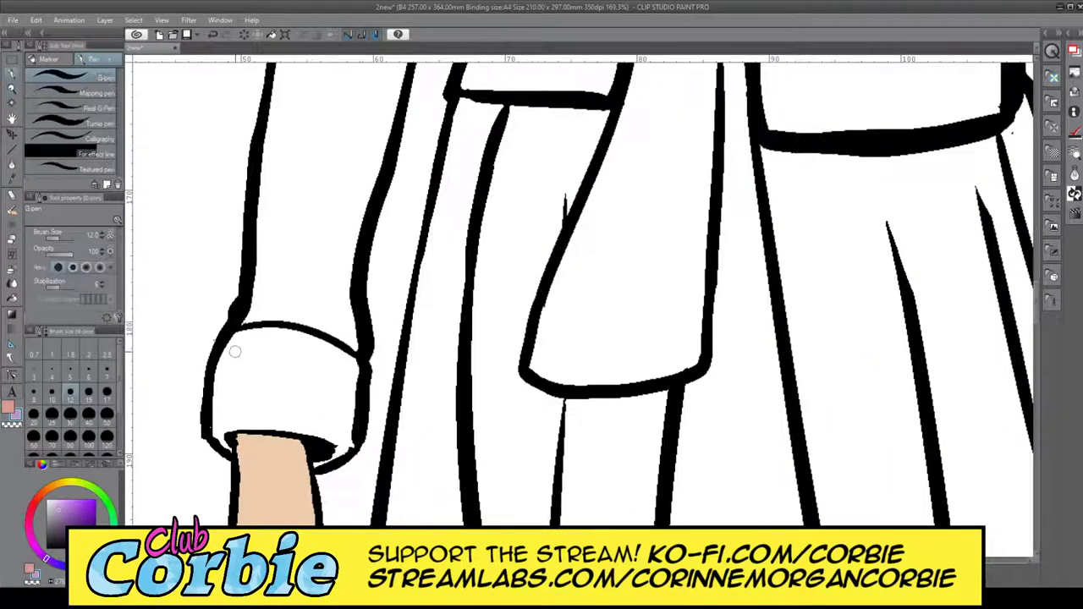
mouse_move(223, 364)
left_mouse_down()
mouse_move(211, 401)
mouse_move(240, 322)
mouse_move(215, 372)
mouse_move(233, 333)
mouse_move(215, 401)
left_mouse_up()
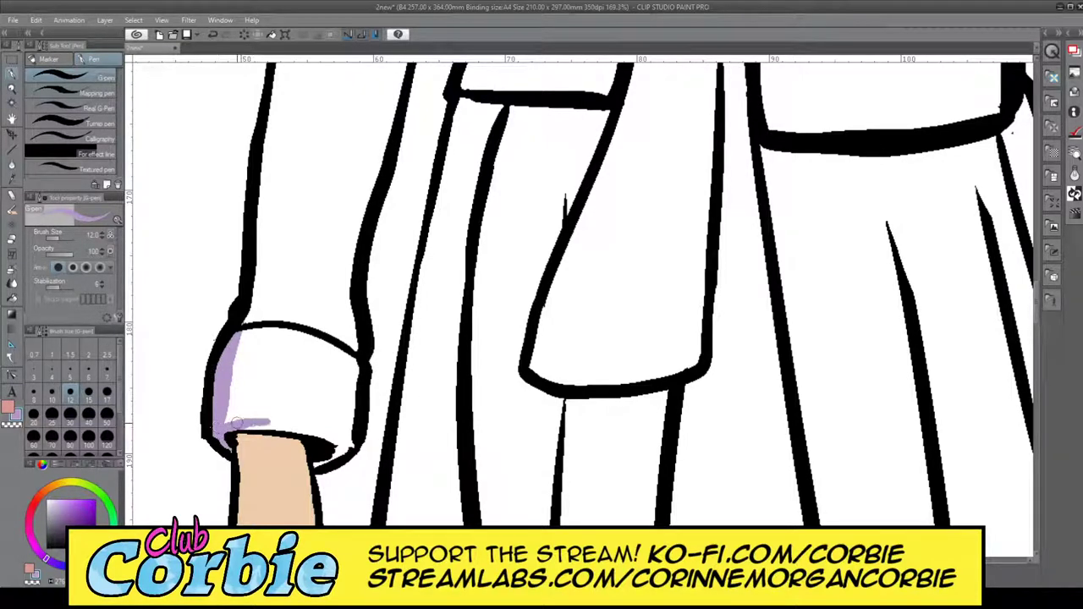
left_click_drag(239, 424, 318, 429)
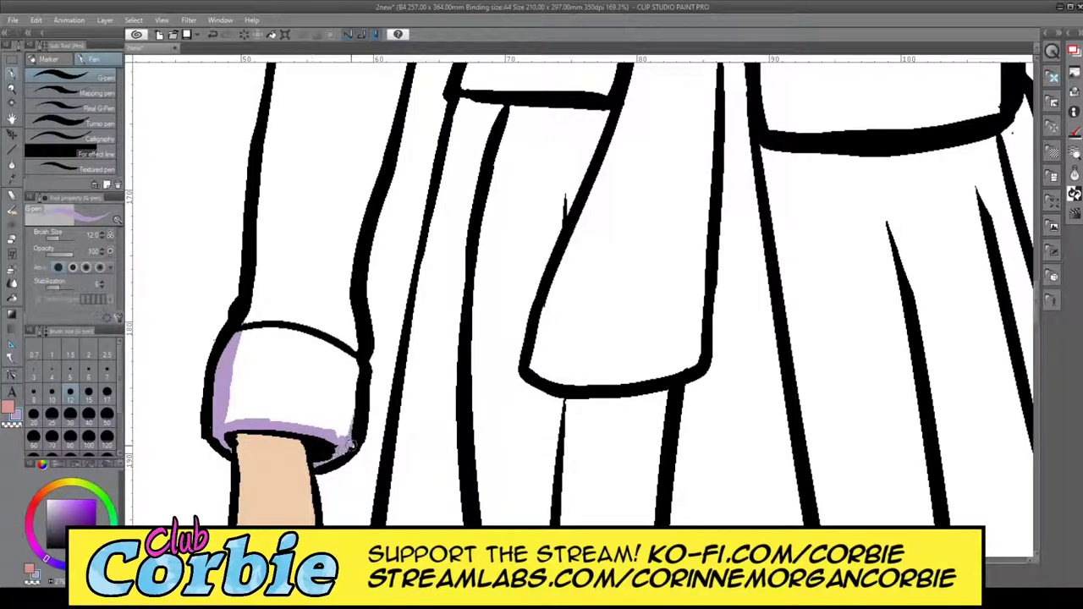
left_click_drag(350, 412, 342, 414)
left_click_drag(356, 352, 352, 408)
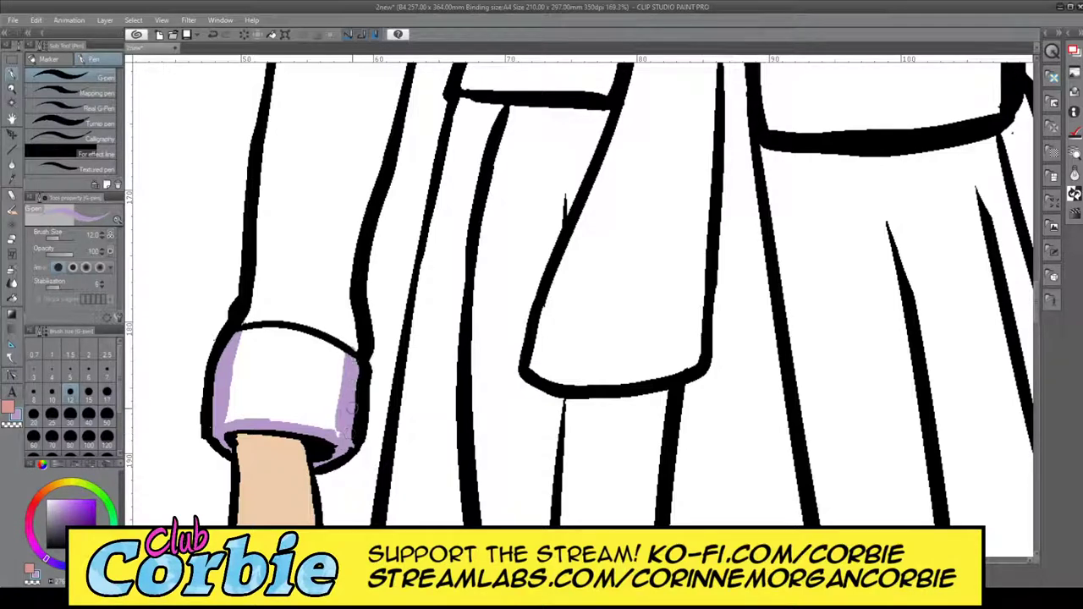
- Line both inner edges of the lower sleeve above that cuff with the pale purple
mouse_move(356, 351)
left_mouse_down()
mouse_move(356, 228)
mouse_move(344, 310)
mouse_move(381, 141)
left_mouse_up()
left_click_drag(343, 347, 356, 267)
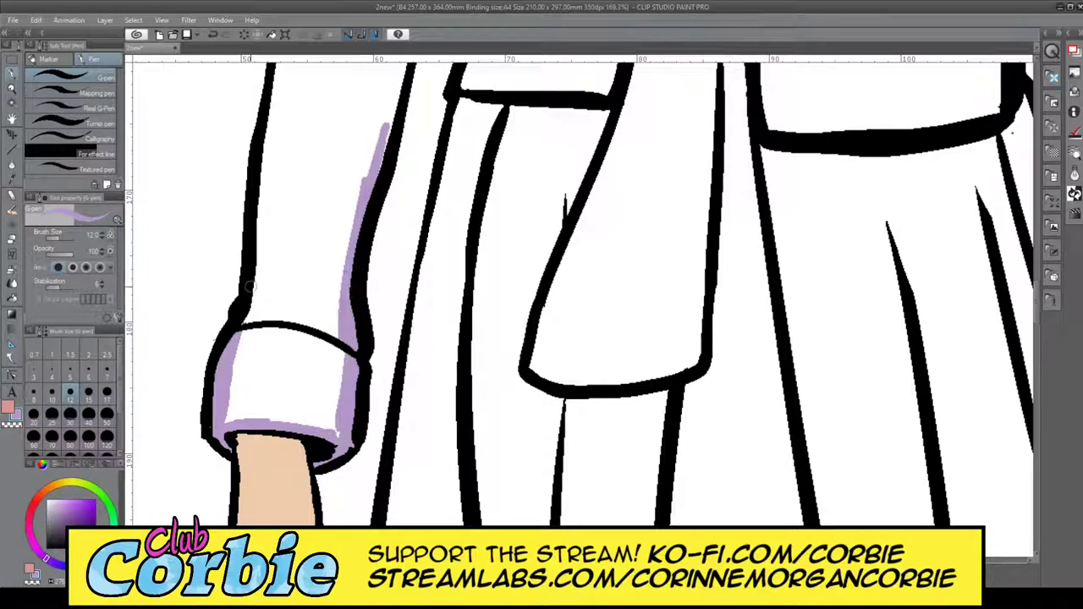
mouse_move(246, 322)
left_mouse_down()
mouse_move(264, 258)
mouse_move(273, 263)
mouse_move(266, 150)
left_mouse_up()
left_click_drag(259, 280, 269, 152)
left_click_drag(263, 250, 273, 127)
left_click_drag(266, 169, 280, 78)
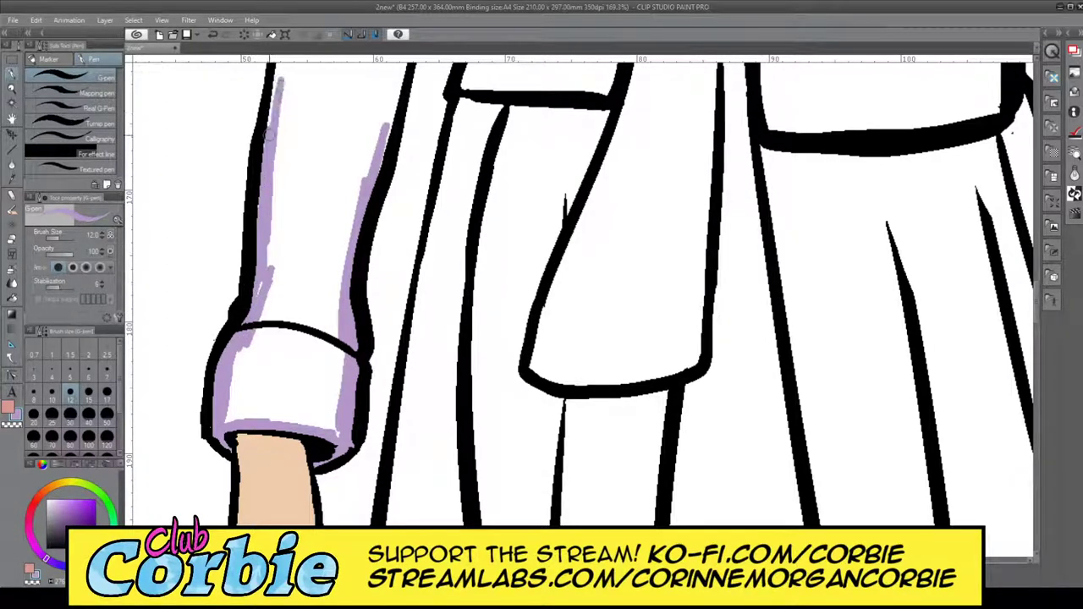
mouse_move(276, 312)
left_mouse_down()
mouse_move(279, 237)
mouse_move(264, 313)
mouse_move(268, 218)
left_mouse_up()
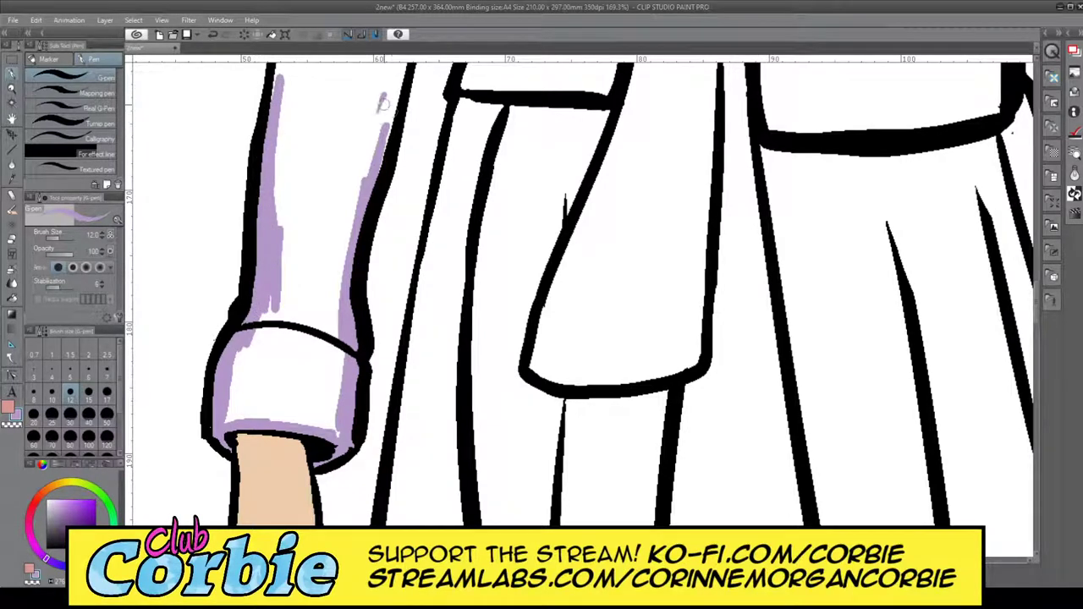
left_click_drag(367, 176, 387, 98)
left_click_drag(386, 125, 396, 83)
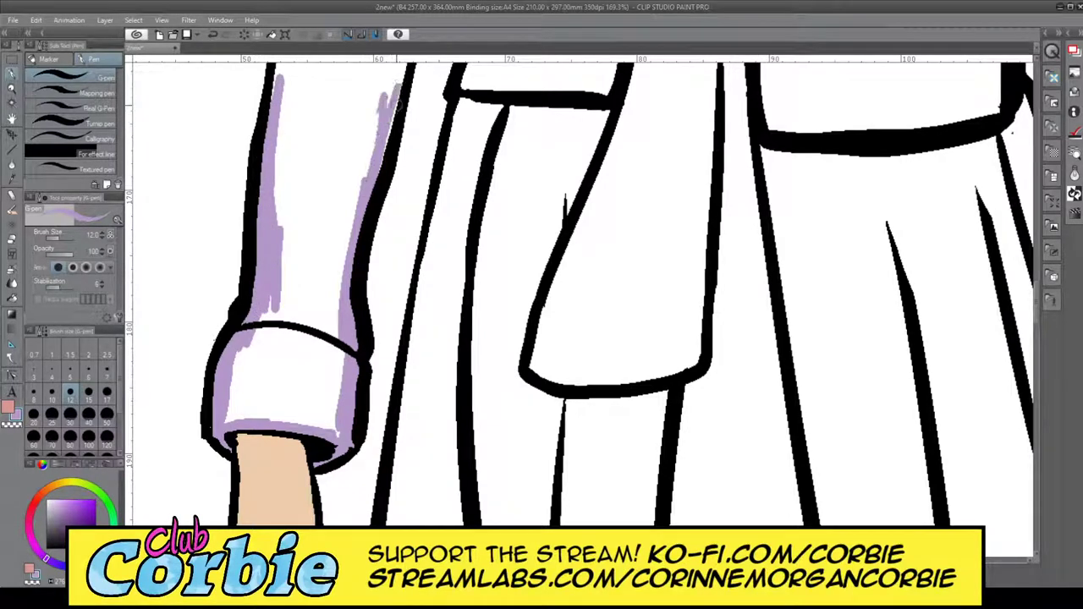
- Continue the pale purple border up both edges of the sleeve past the elbow creases, enlarging the pen to size 40
left_click(11, 88)
left_click_drag(288, 259, 343, 120)
scroll(345, 114, "up", 4)
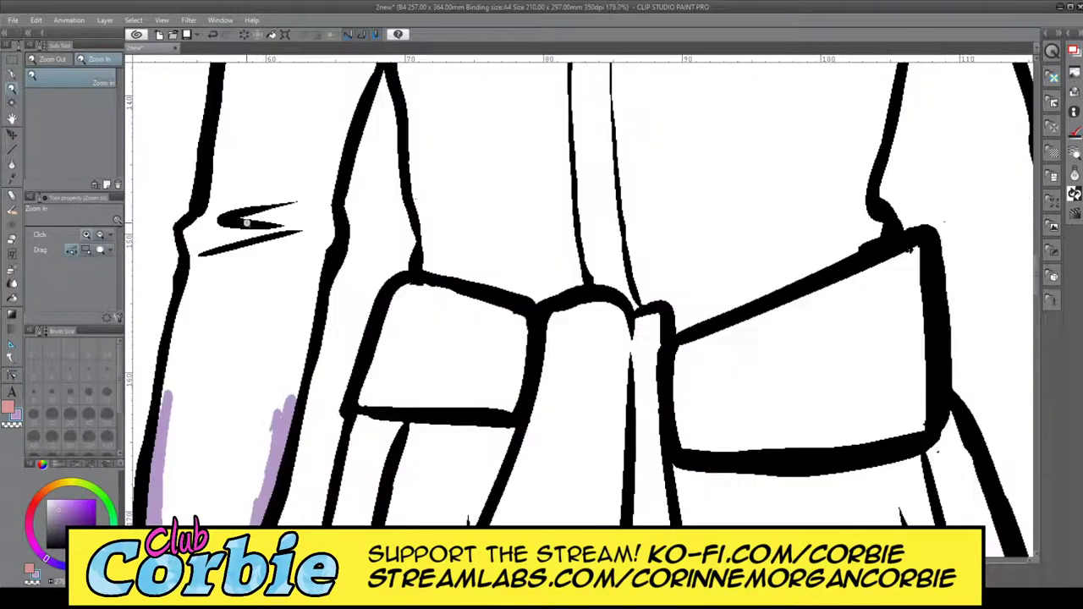
key("p")
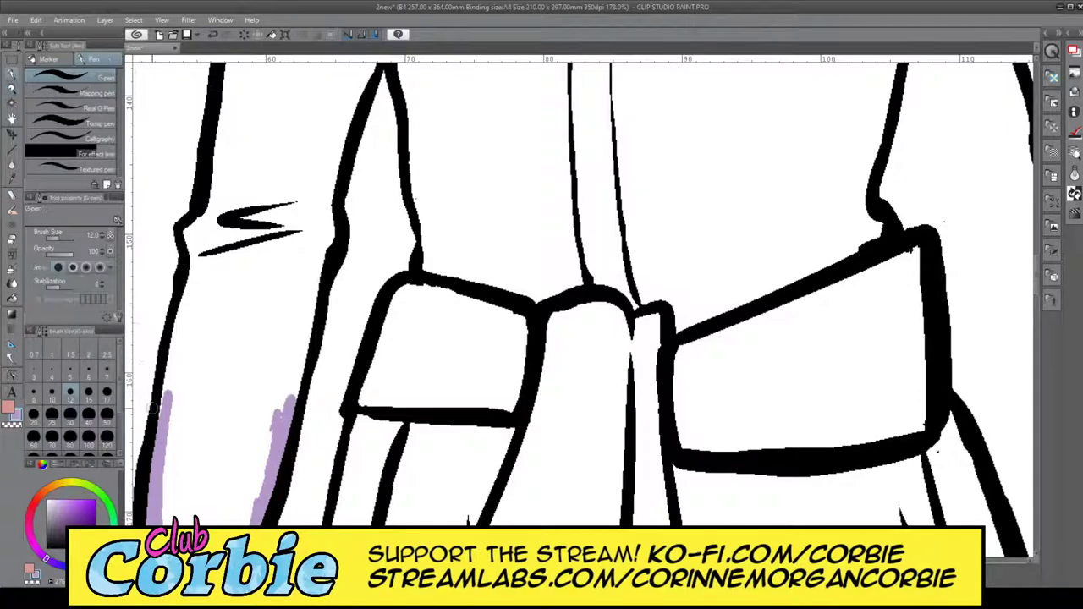
mouse_move(166, 440)
left_mouse_down()
mouse_move(173, 357)
mouse_move(205, 253)
mouse_move(197, 227)
mouse_move(199, 261)
mouse_move(212, 165)
left_mouse_up()
mouse_move(279, 339)
left_mouse_down()
mouse_move(264, 463)
mouse_move(295, 348)
mouse_move(300, 368)
mouse_move(285, 410)
mouse_move(323, 242)
mouse_move(334, 102)
mouse_move(359, 72)
left_mouse_up()
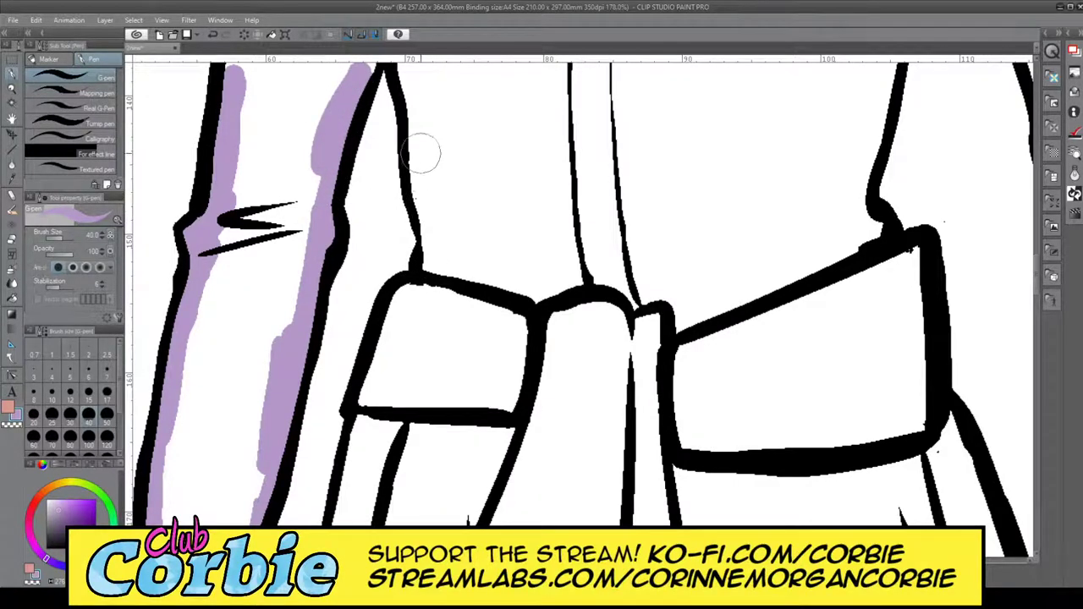
- Paint a pale purple border along the shirt's lower edge above the waist sash and up both sides of the torso
mouse_move(423, 152)
left_mouse_down()
mouse_move(432, 261)
mouse_move(444, 269)
mouse_move(542, 290)
mouse_move(597, 267)
mouse_move(586, 272)
mouse_move(645, 273)
mouse_move(623, 272)
mouse_move(653, 290)
mouse_move(615, 273)
mouse_move(652, 289)
mouse_move(642, 301)
mouse_move(659, 289)
mouse_move(688, 296)
mouse_move(678, 288)
mouse_move(680, 326)
mouse_move(762, 266)
mouse_move(707, 308)
mouse_move(825, 255)
left_mouse_up()
scroll(593, 256, "right", 5)
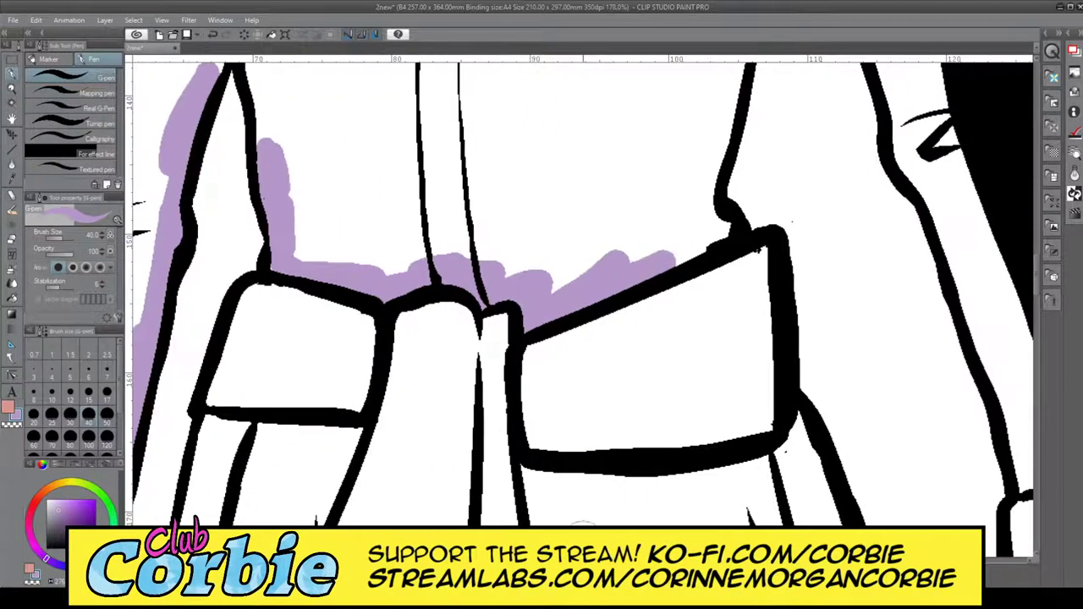
mouse_move(622, 265)
left_mouse_down()
mouse_move(715, 240)
mouse_move(705, 245)
mouse_move(706, 222)
mouse_move(724, 228)
mouse_move(702, 164)
mouse_move(720, 107)
mouse_move(707, 191)
mouse_move(713, 96)
left_mouse_up()
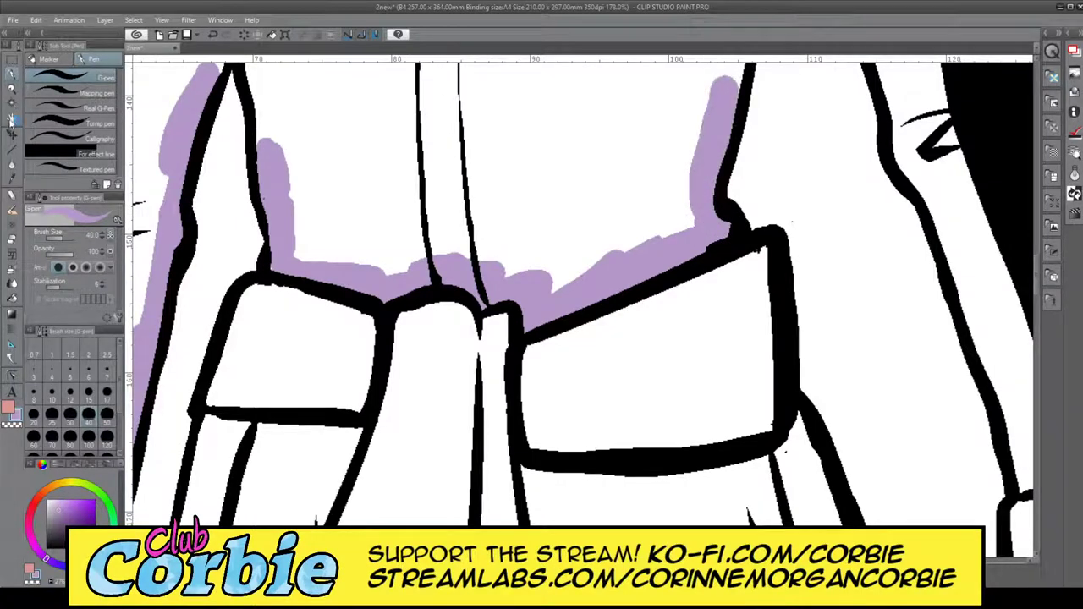
left_click(13, 88)
left_click_drag(423, 250, 542, 157)
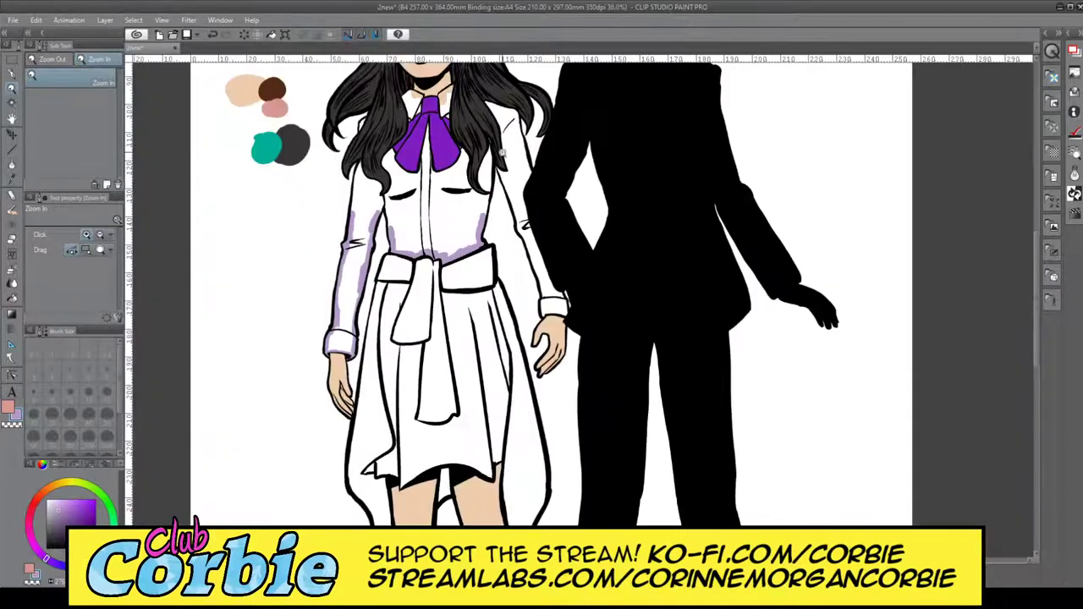
- Extend the pale purple border up the outer edge of the left-hand sleeve and around the hair lock overlapping the chest
scroll(395, 169, "up", 8)
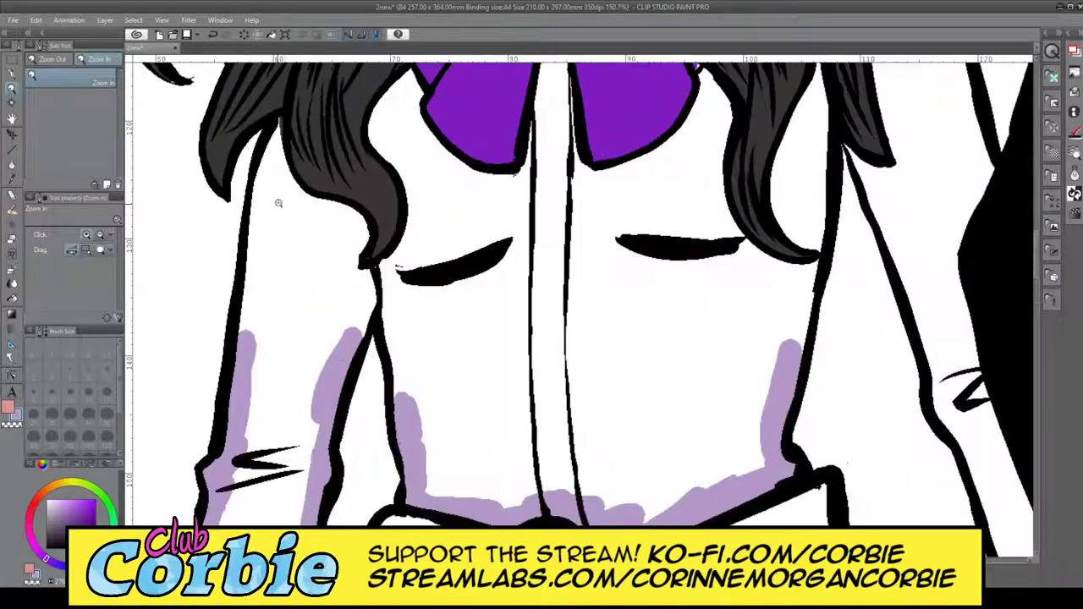
left_click(12, 74)
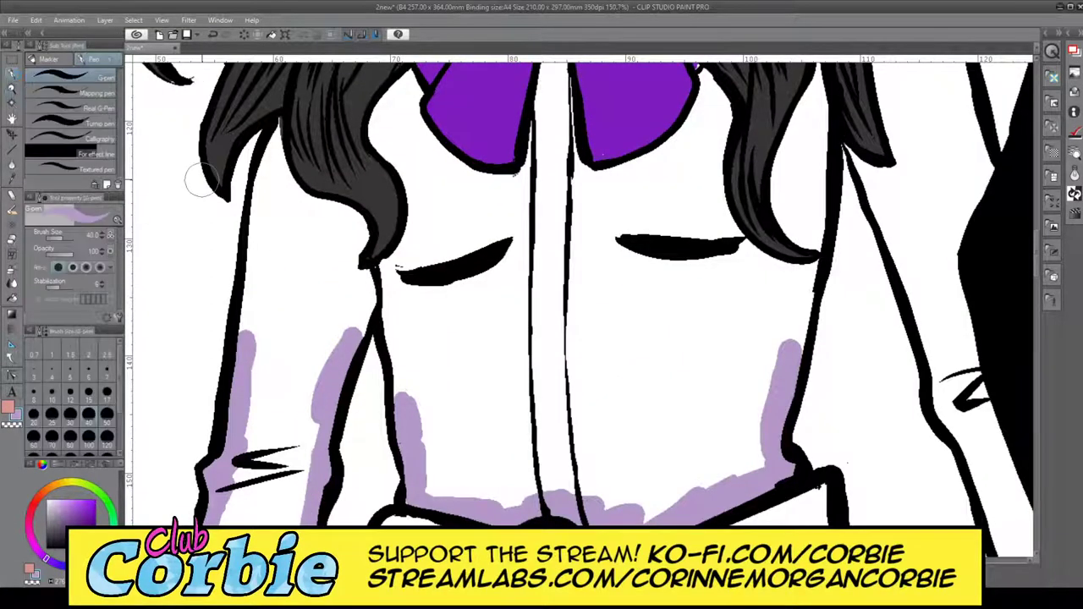
mouse_move(249, 296)
left_mouse_down()
mouse_move(252, 272)
mouse_move(242, 353)
left_mouse_up()
mouse_move(259, 199)
left_mouse_down()
mouse_move(253, 275)
mouse_move(265, 155)
mouse_move(282, 121)
mouse_move(267, 165)
mouse_move(276, 130)
mouse_move(296, 198)
mouse_move(309, 188)
mouse_move(301, 167)
mouse_move(278, 182)
mouse_move(265, 159)
mouse_move(269, 173)
mouse_move(328, 205)
mouse_move(343, 202)
mouse_move(360, 232)
mouse_move(352, 264)
mouse_move(387, 267)
mouse_move(403, 186)
mouse_move(373, 116)
mouse_move(410, 80)
left_mouse_up()
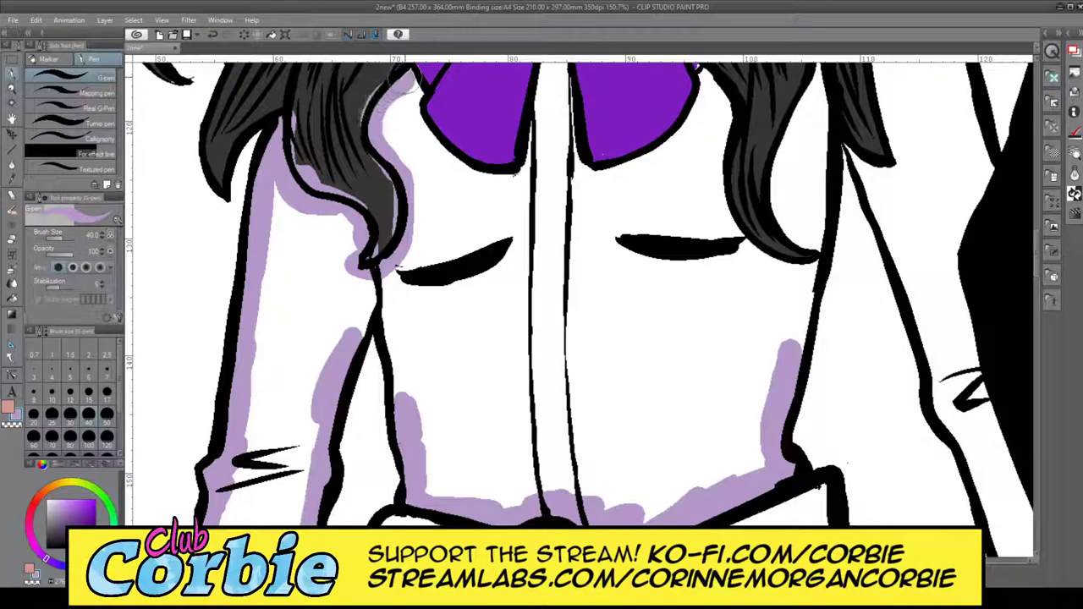
- Erase the pale purple spill from inside the left-hand hair lock with the Snap eraser at size 15
left_click(11, 85)
scroll(278, 313, "down", 5)
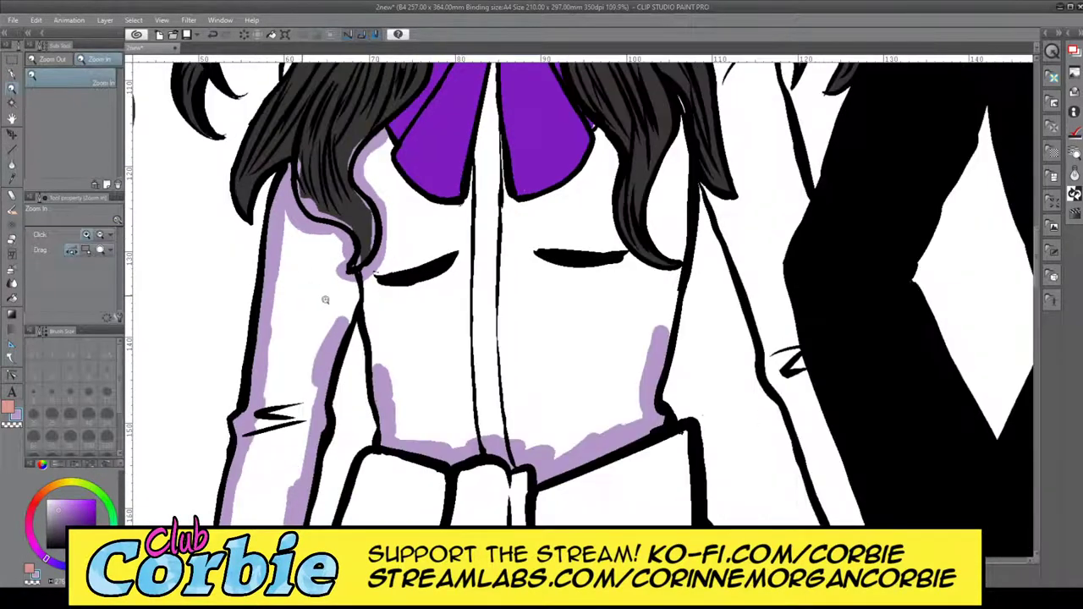
scroll(363, 239, "down", 1)
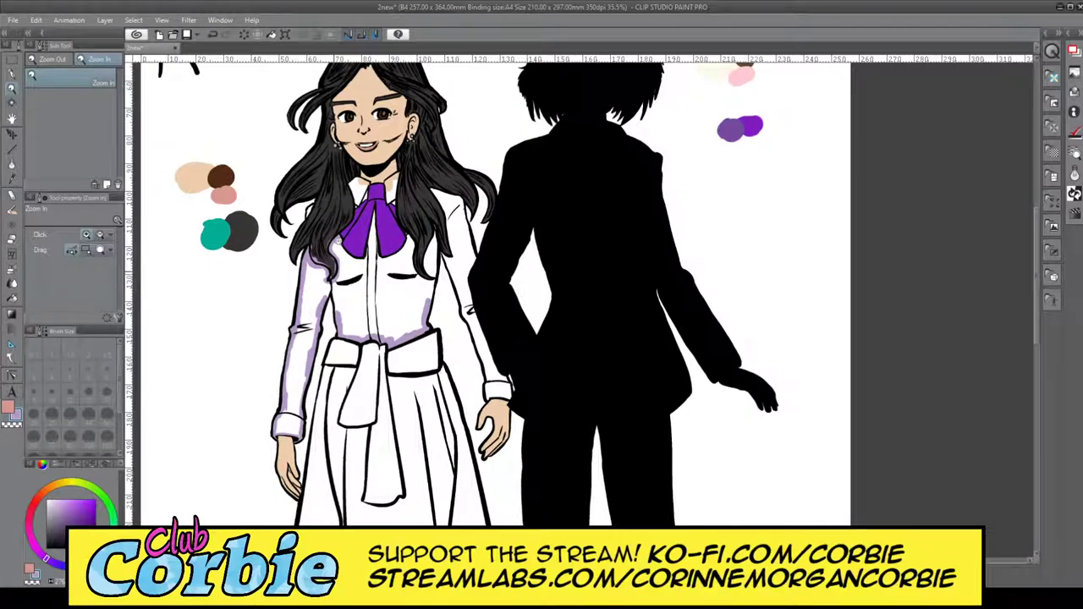
scroll(332, 259, "up", 3)
scroll(317, 203, "up", 4)
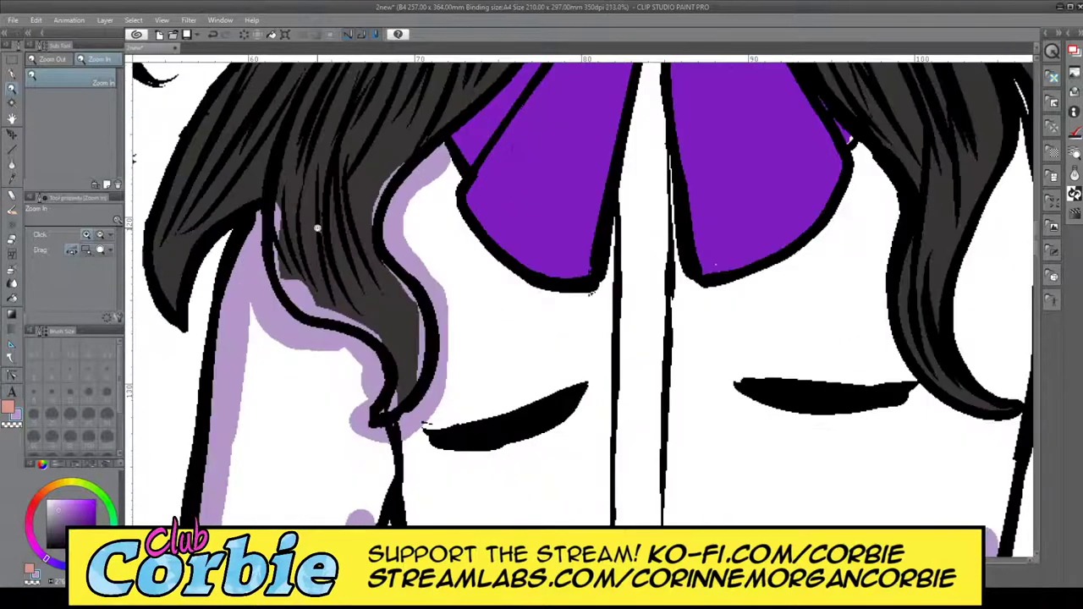
left_click(13, 241)
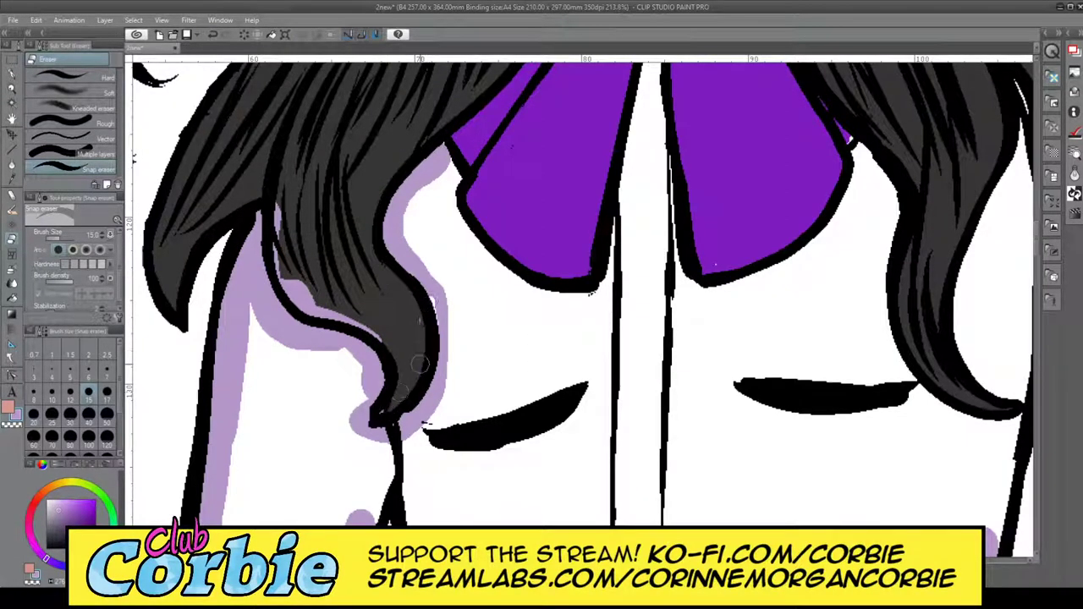
mouse_move(419, 347)
left_mouse_down()
mouse_move(376, 323)
mouse_move(400, 350)
mouse_move(300, 296)
left_mouse_up()
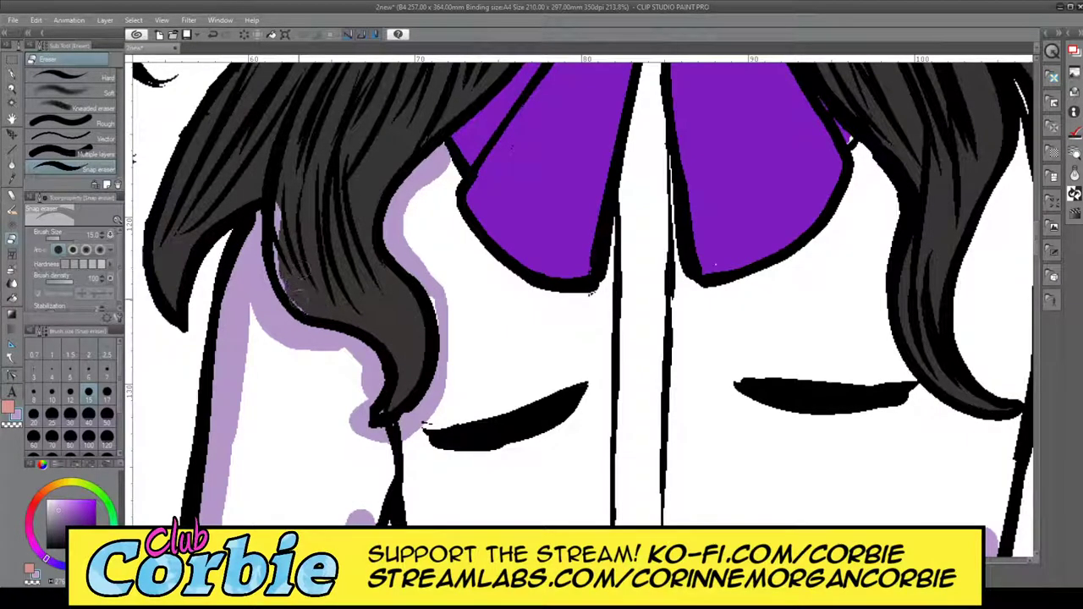
left_click_drag(288, 287, 284, 243)
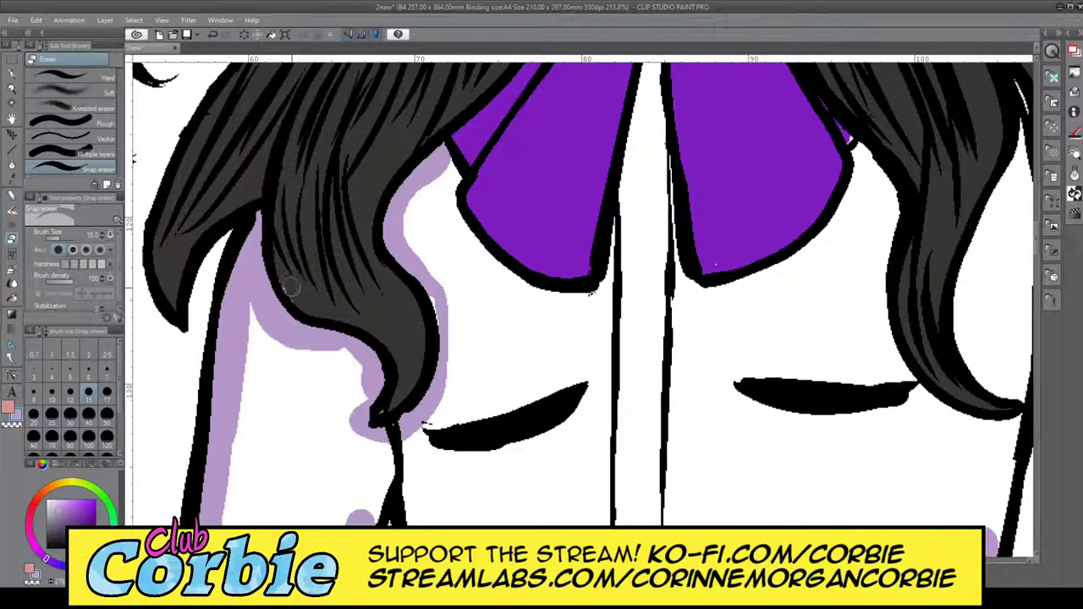
- Thicken the pale purple beside that hair lock and line the torso's right-hand edge up past the curled hair tip
key("p")
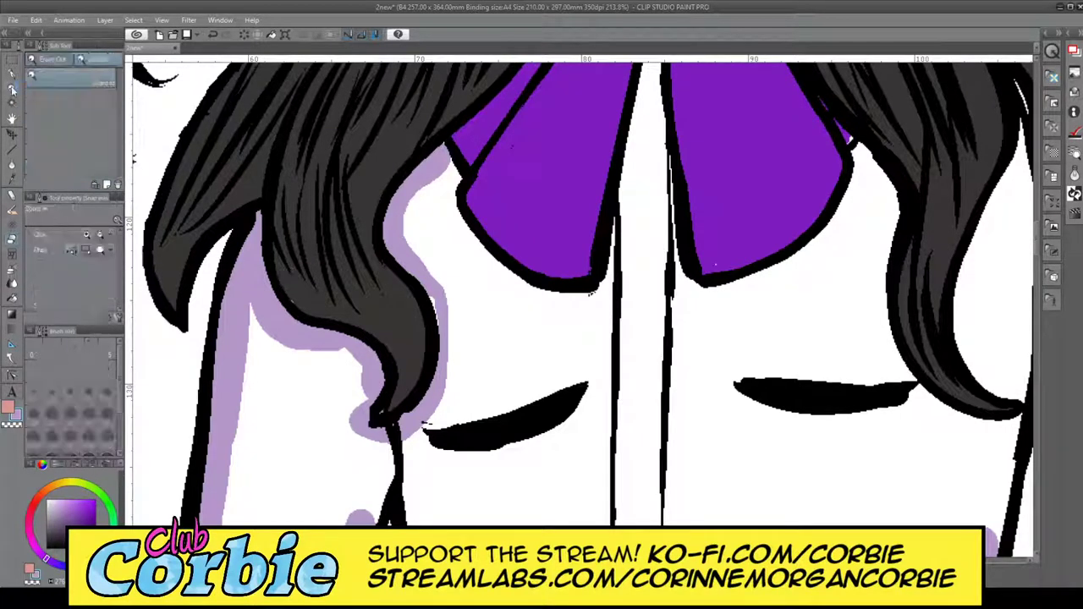
mouse_move(440, 288)
left_mouse_down()
mouse_move(447, 261)
mouse_move(436, 254)
left_mouse_up()
left_click(12, 91)
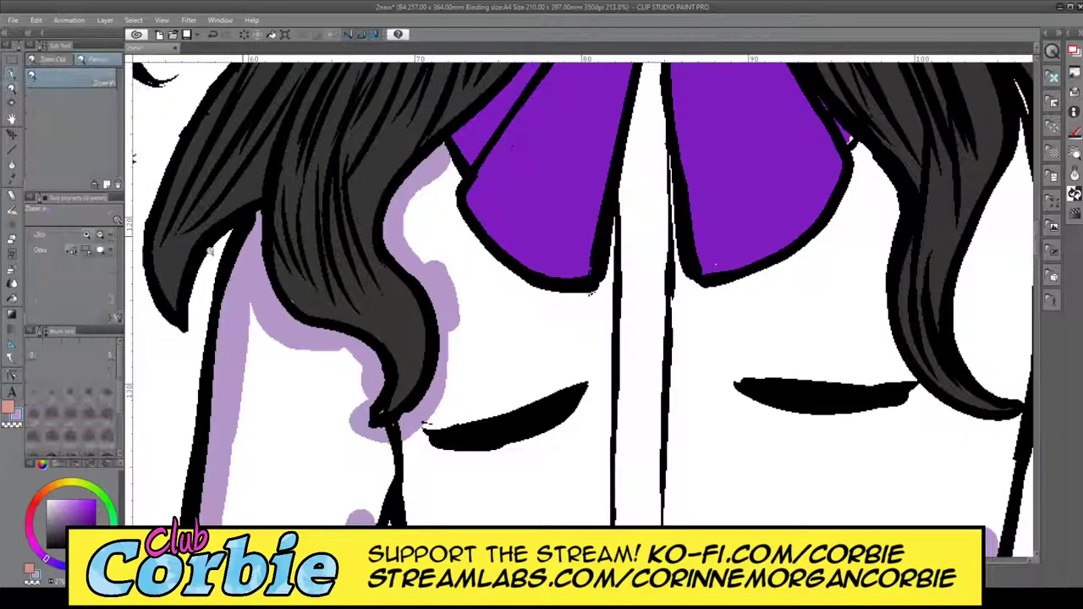
mouse_move(252, 226)
left_mouse_down()
mouse_move(255, 242)
mouse_move(296, 241)
mouse_move(366, 206)
mouse_move(305, 245)
mouse_move(303, 268)
left_mouse_up()
left_click(330, 221)
left_click(12, 75)
left_click_drag(327, 199, 311, 260)
mouse_move(325, 204)
left_mouse_down()
mouse_move(316, 143)
mouse_move(323, 156)
mouse_move(337, 71)
left_mouse_up()
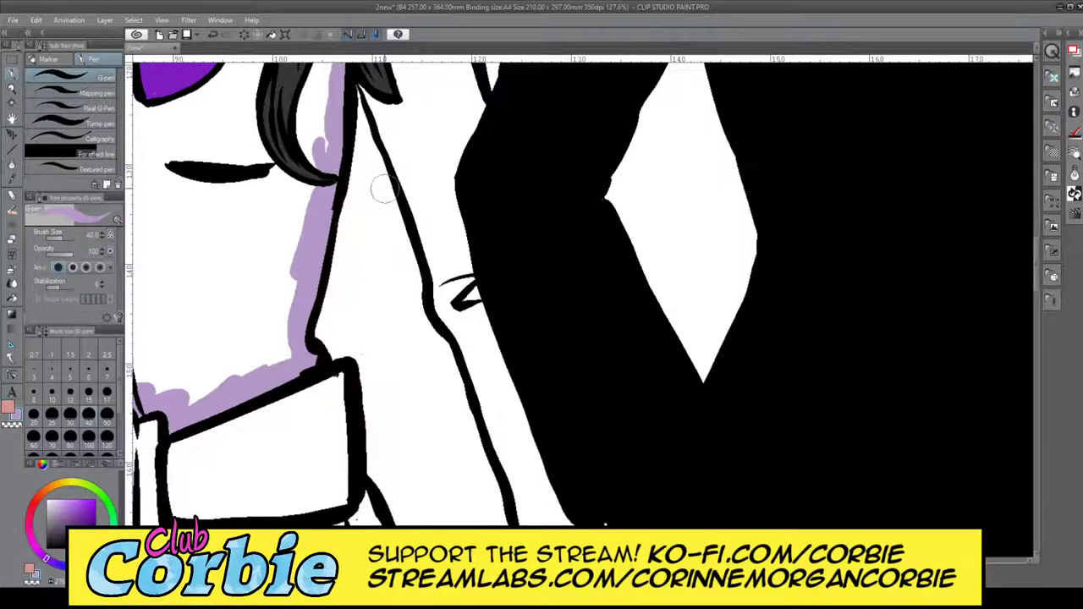
- Fill the right-hand sleeve with pale purple from the upper arm down past the elbow creases, along the black silhouette
mouse_move(444, 283)
left_mouse_down()
mouse_move(400, 148)
mouse_move(422, 191)
mouse_move(390, 127)
mouse_move(449, 255)
mouse_move(439, 248)
mouse_move(448, 317)
mouse_move(485, 373)
mouse_move(464, 328)
mouse_move(494, 449)
mouse_move(492, 429)
mouse_move(515, 450)
mouse_move(523, 510)
mouse_move(489, 414)
mouse_move(507, 474)
left_mouse_up()
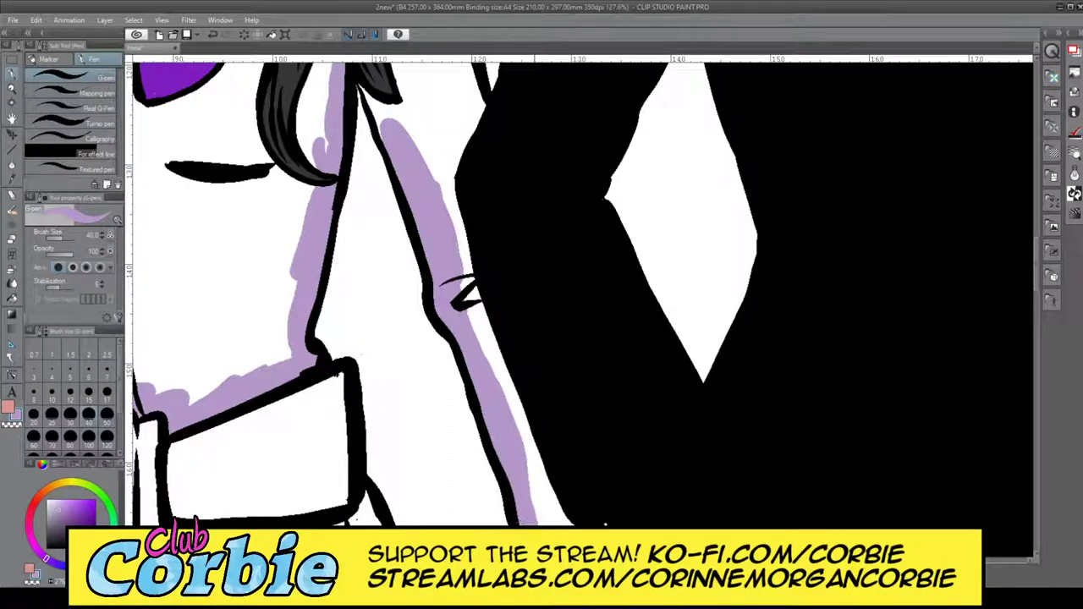
mouse_move(479, 306)
left_mouse_down()
mouse_move(453, 246)
mouse_move(483, 359)
left_mouse_up()
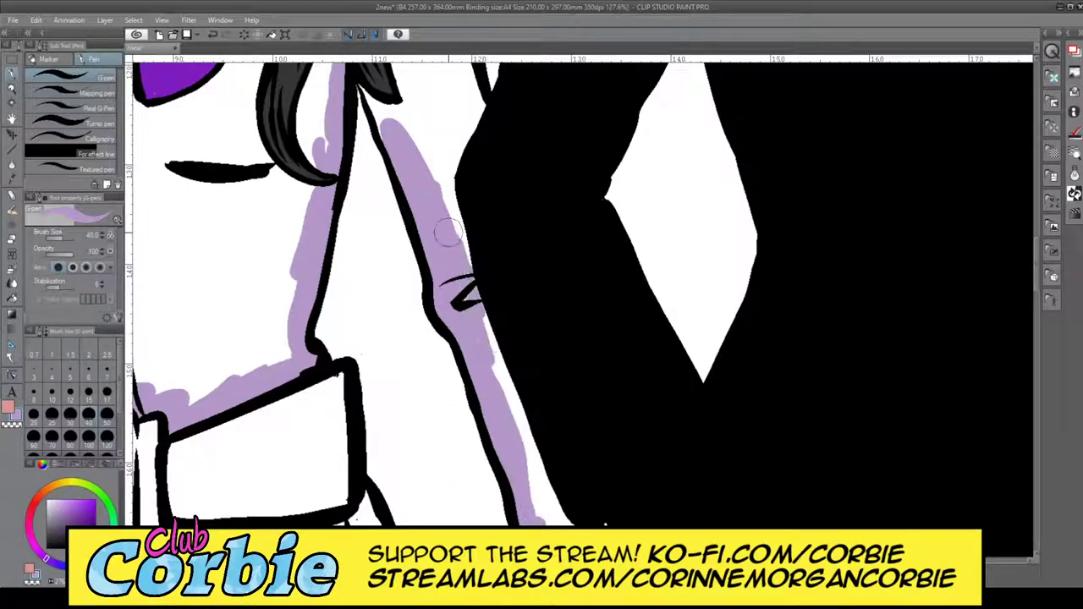
mouse_move(450, 232)
left_mouse_down()
mouse_move(541, 479)
mouse_move(542, 507)
mouse_move(527, 458)
mouse_move(542, 519)
mouse_move(558, 521)
mouse_move(550, 494)
mouse_move(566, 522)
left_mouse_up()
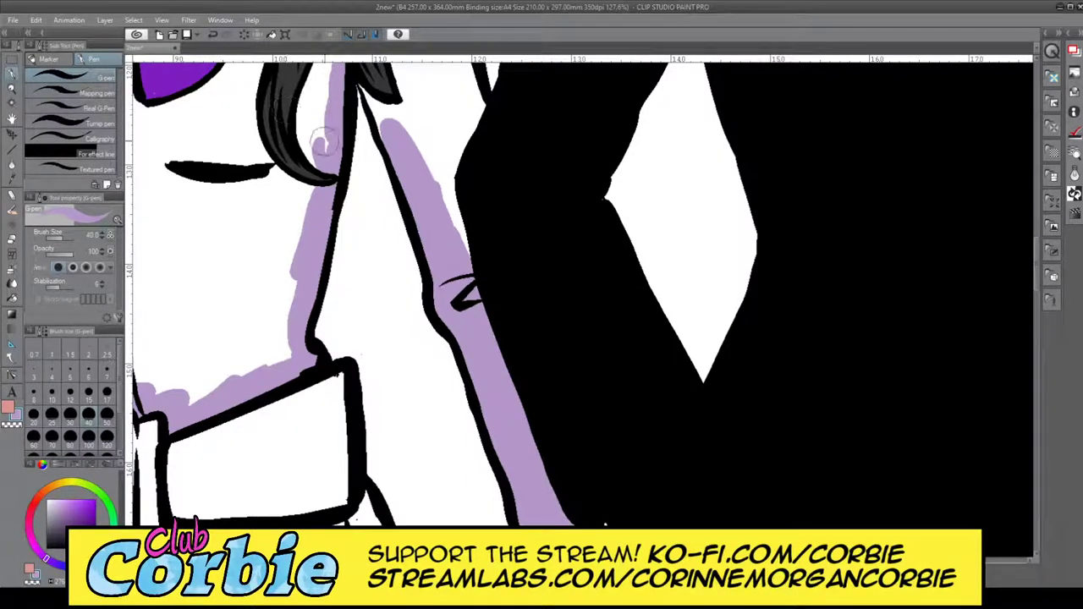
- Fill the shirt gap enclosed by the right-hand hair locks with pale purple and extend the sleeve border up to the hair tip
left_click_drag(324, 139, 309, 103)
left_click(12, 87)
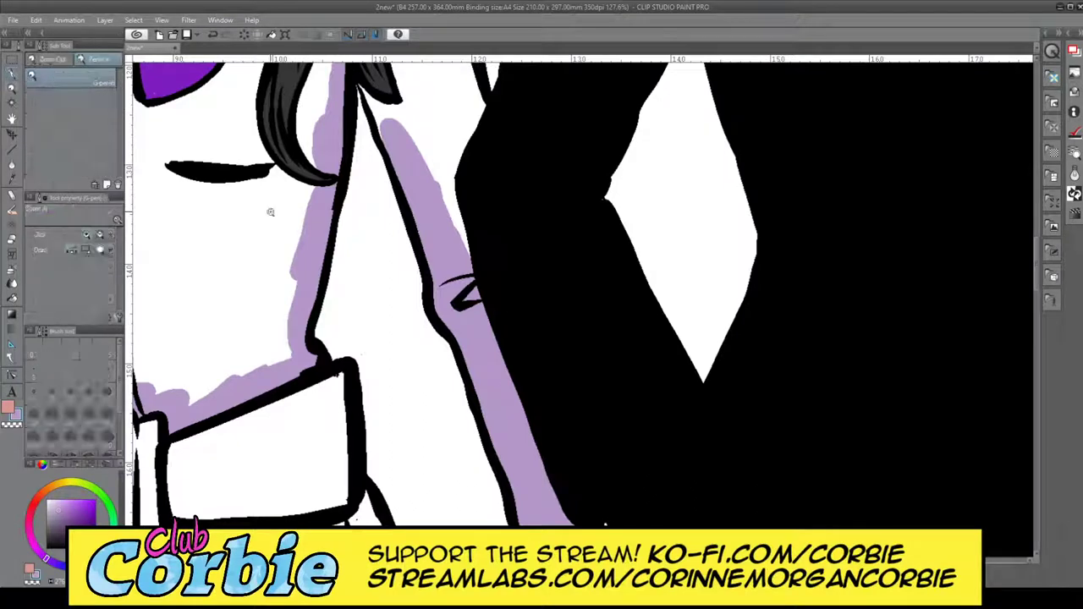
left_click_drag(328, 338, 285, 359)
left_click_drag(338, 212, 377, 174)
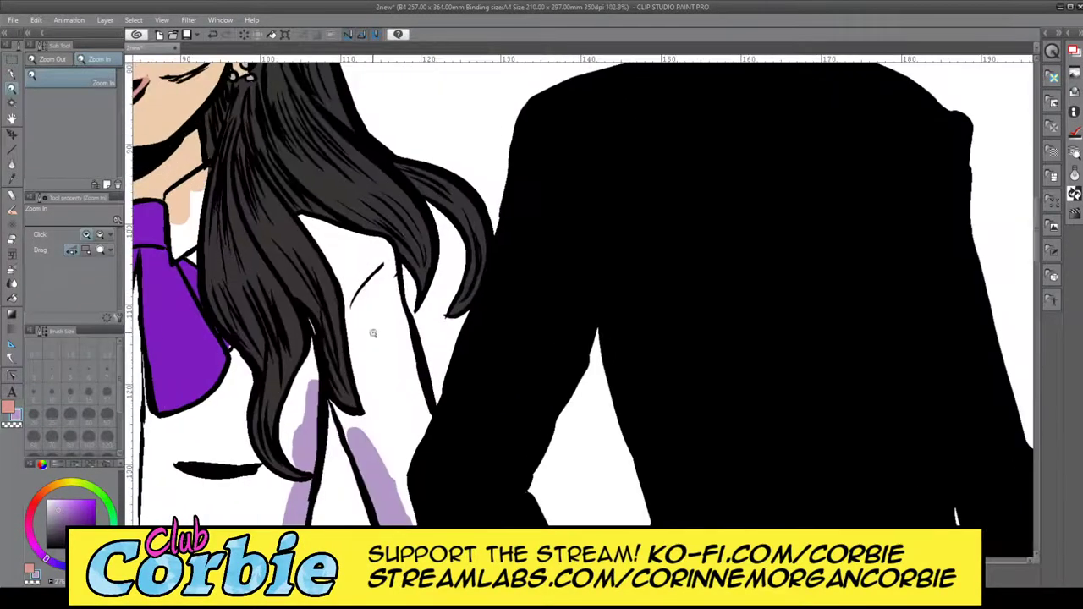
left_click(410, 447)
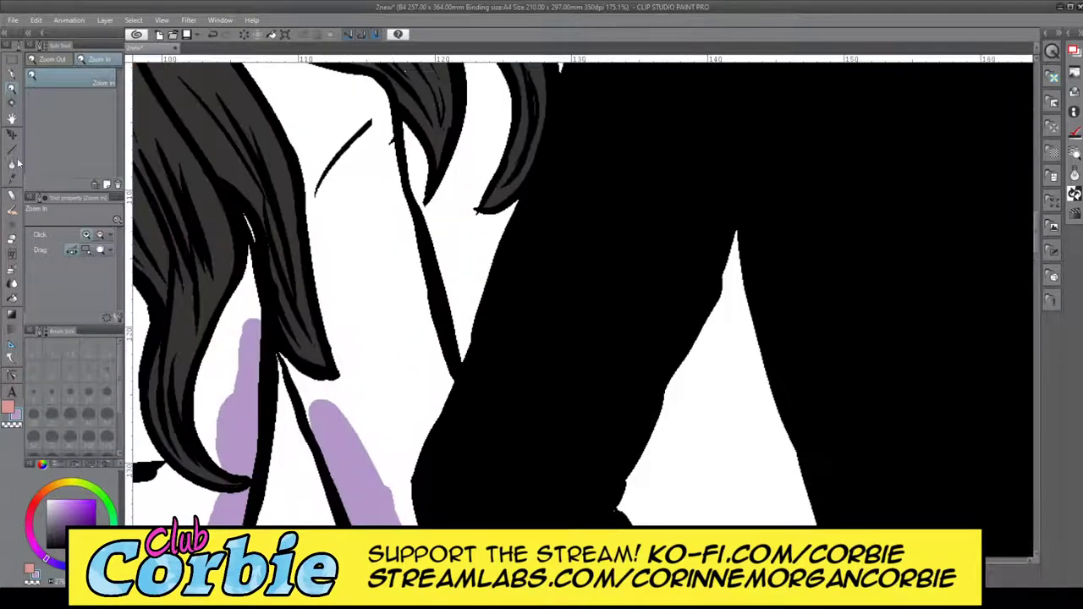
left_click(12, 75)
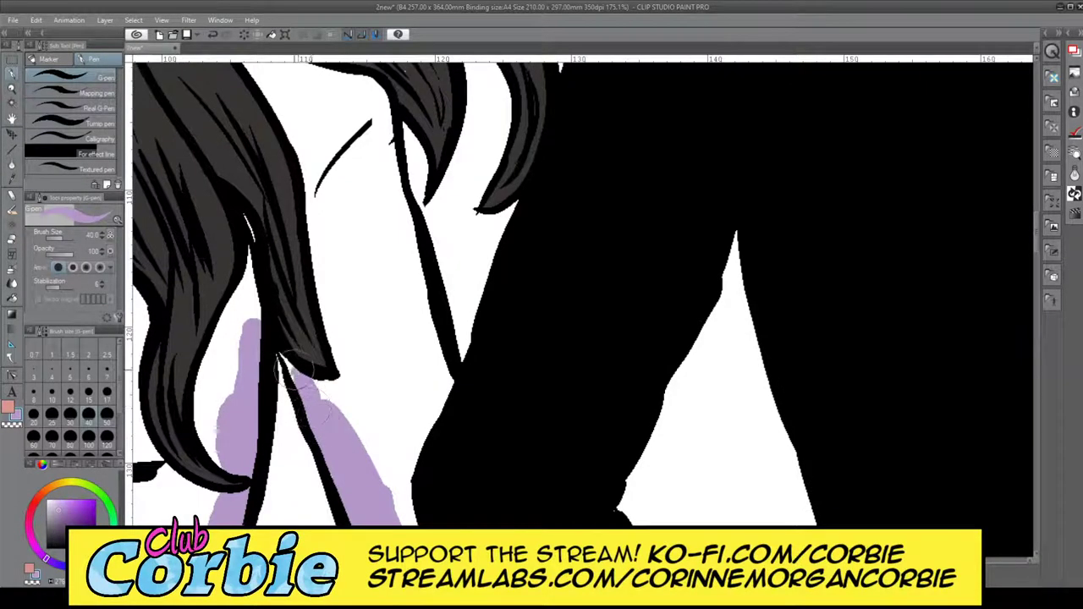
mouse_move(258, 338)
left_mouse_down()
mouse_move(253, 271)
mouse_move(246, 305)
mouse_move(250, 254)
mouse_move(228, 448)
mouse_move(218, 326)
mouse_move(210, 338)
mouse_move(241, 267)
mouse_move(225, 411)
left_mouse_up()
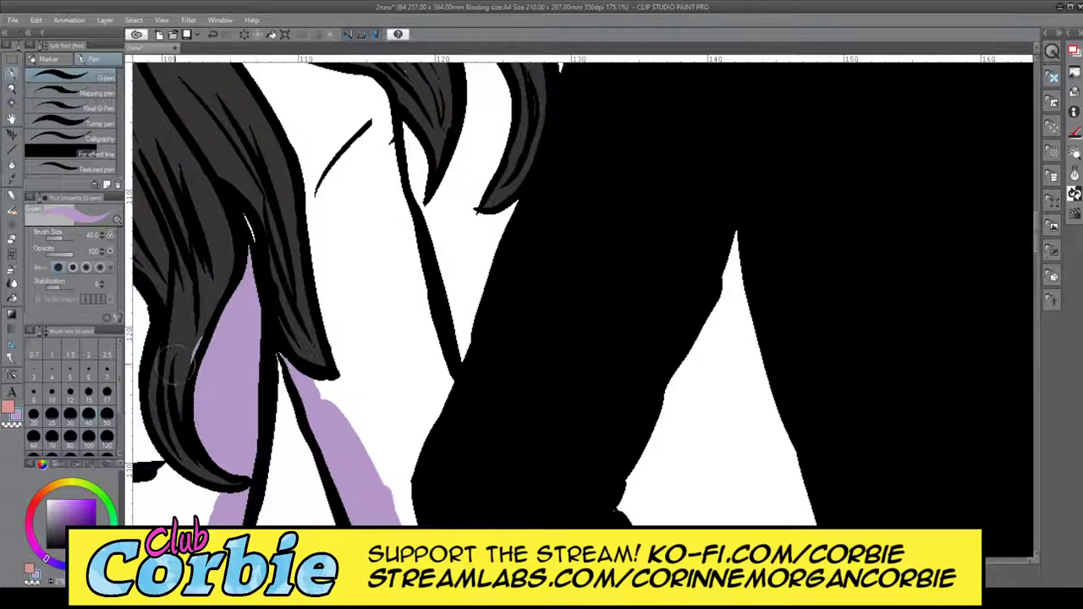
left_click(13, 240)
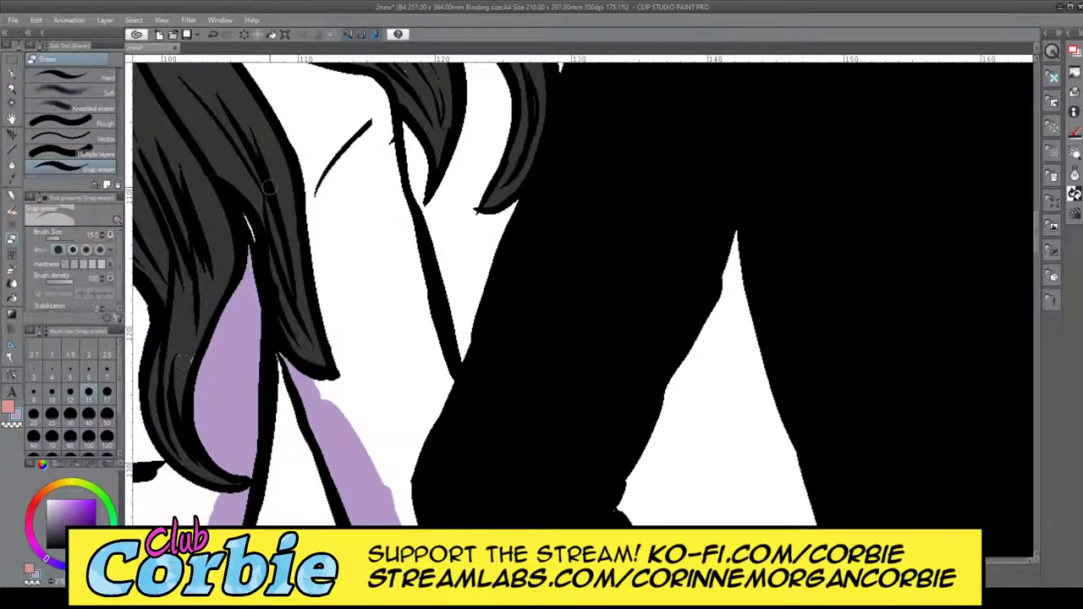
- Fill the right-hand upper sleeve with pale purple from the hair edge across to the arm outline, up to the shoulder crease
left_click(12, 74)
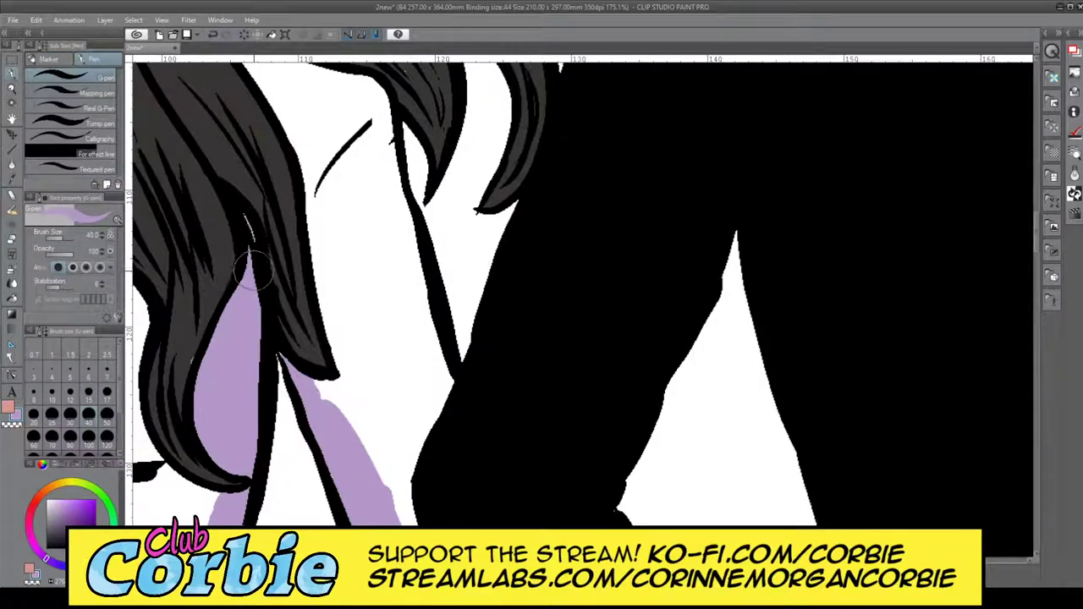
mouse_move(311, 225)
left_mouse_down()
mouse_move(350, 397)
mouse_move(358, 386)
mouse_move(328, 396)
left_mouse_up()
left_click(12, 242)
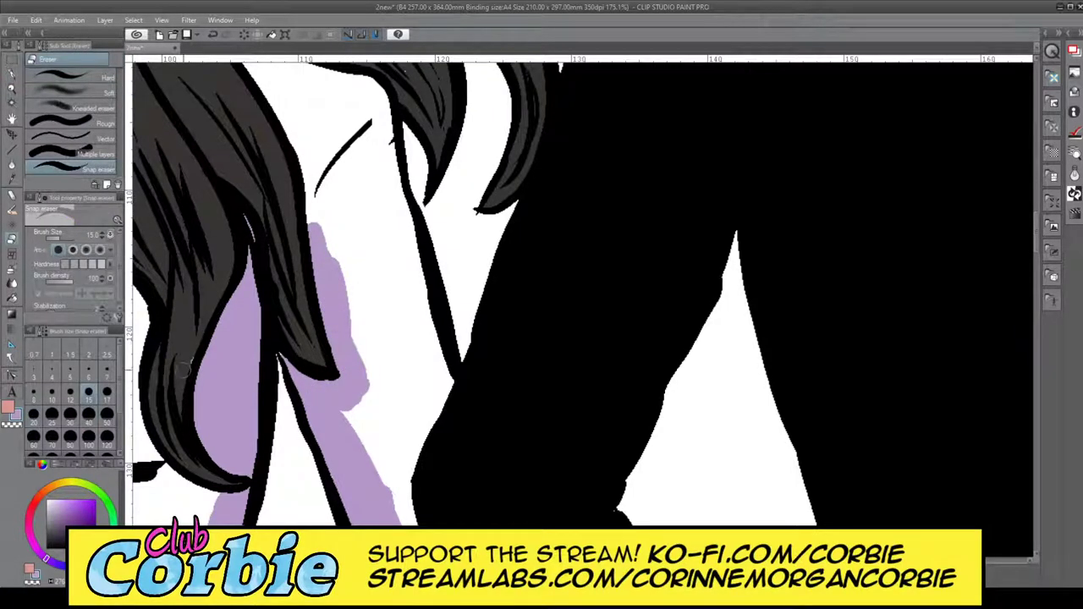
left_click(12, 78)
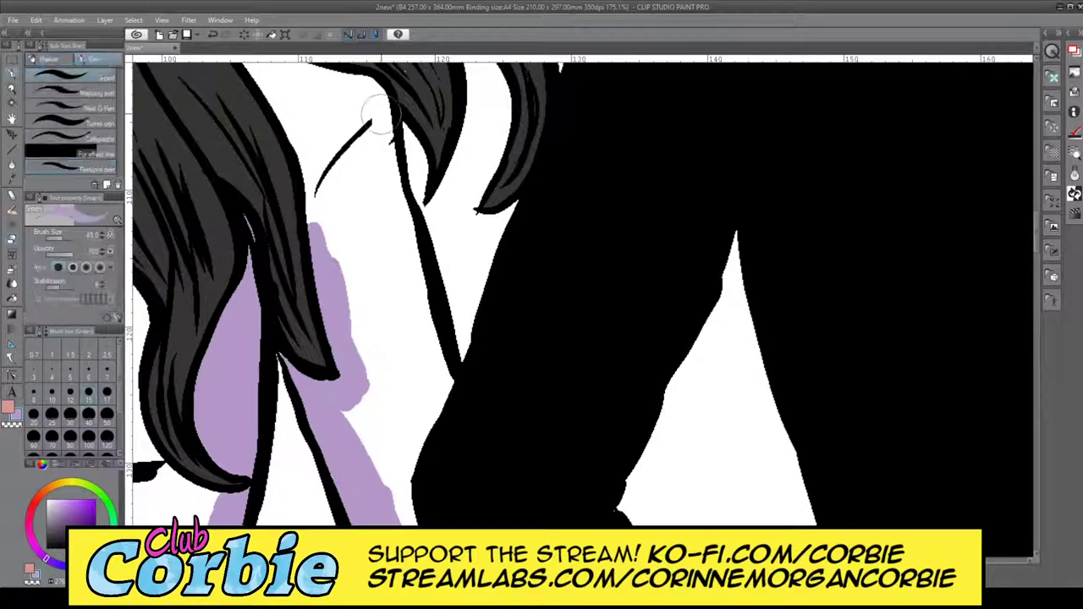
mouse_move(380, 229)
left_mouse_down()
mouse_move(400, 237)
mouse_move(437, 375)
mouse_move(398, 457)
mouse_move(398, 508)
mouse_move(370, 416)
mouse_move(380, 485)
mouse_move(345, 347)
mouse_move(380, 370)
mouse_move(398, 470)
mouse_move(431, 381)
mouse_move(356, 203)
mouse_move(381, 245)
mouse_move(374, 193)
mouse_move(387, 206)
left_mouse_up()
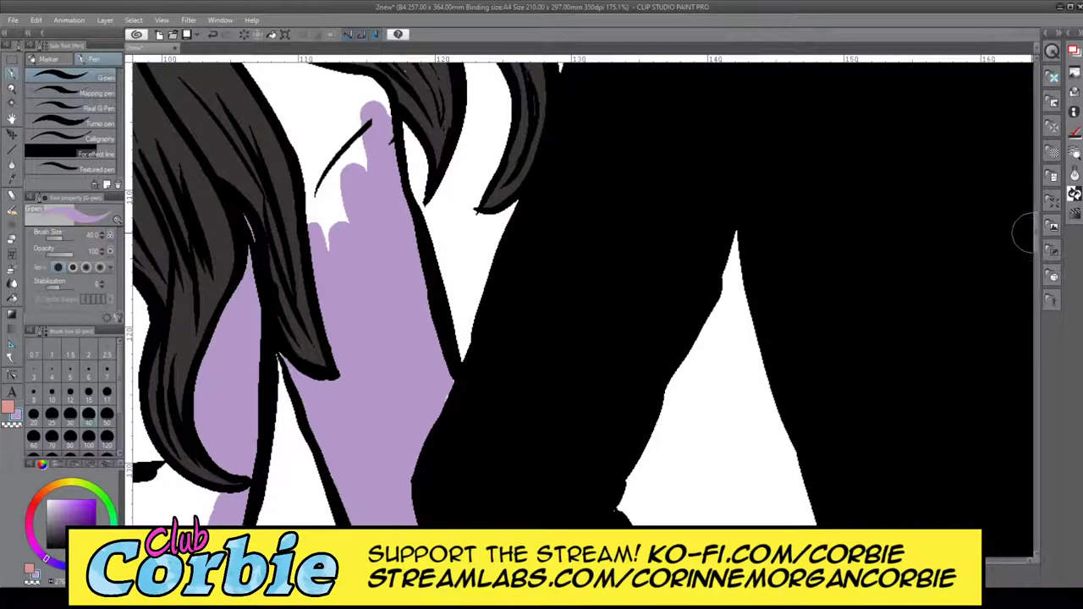
- Fill the remaining white of the right-hand shoulder below the hair with pale purple
left_click_drag(1038, 236, 1039, 220)
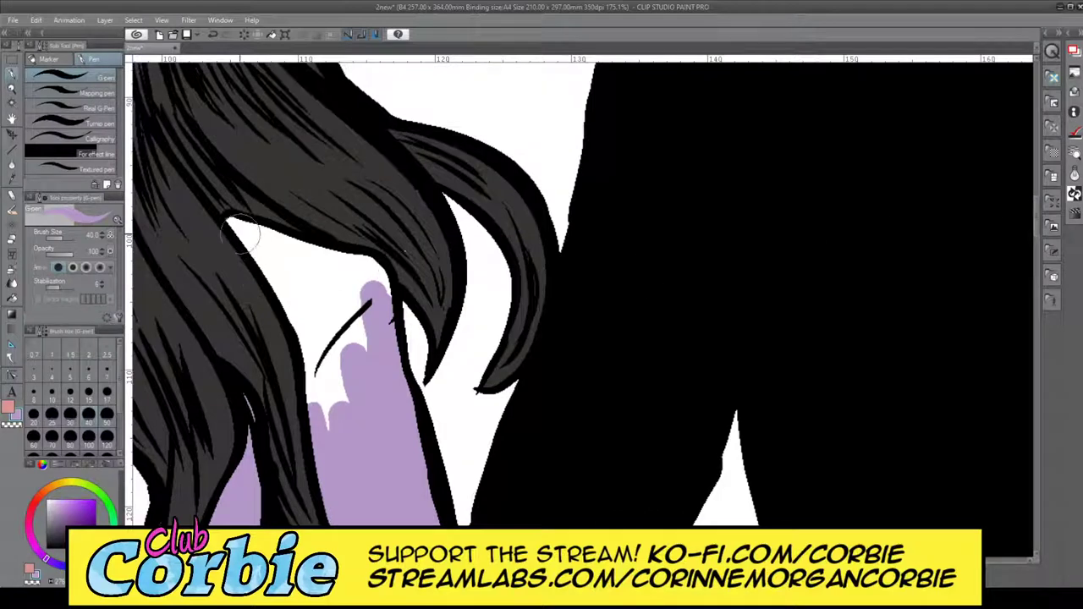
mouse_move(226, 218)
left_mouse_down()
mouse_move(305, 292)
mouse_move(286, 258)
mouse_move(312, 296)
left_mouse_up()
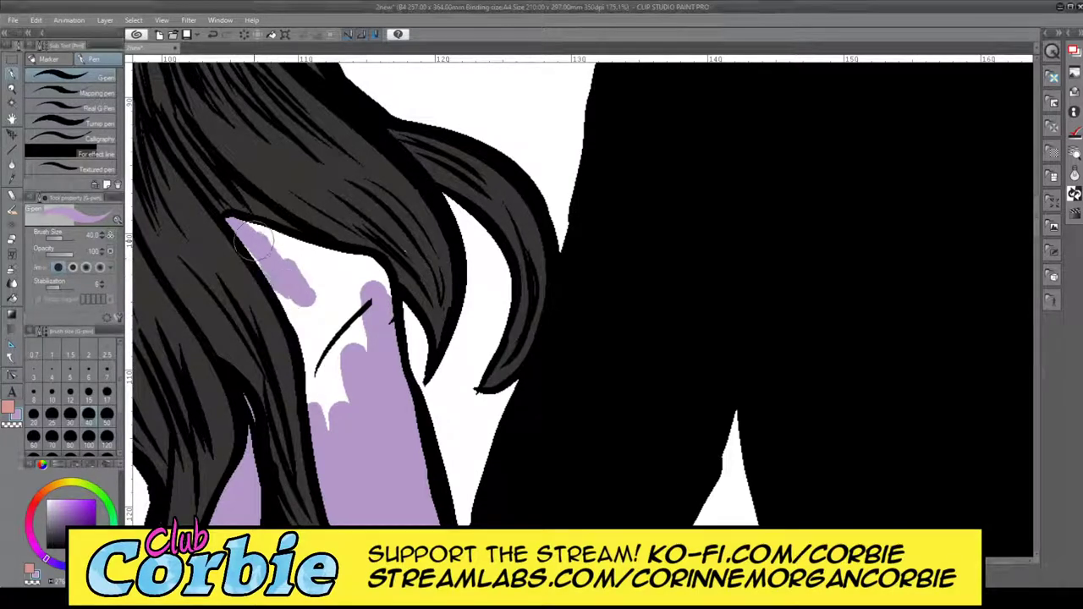
mouse_move(323, 296)
left_mouse_down()
mouse_move(338, 322)
mouse_move(317, 296)
mouse_move(313, 331)
mouse_move(279, 292)
mouse_move(332, 373)
mouse_move(303, 306)
mouse_move(326, 387)
mouse_move(323, 423)
mouse_move(351, 398)
mouse_move(279, 245)
mouse_move(292, 262)
mouse_move(245, 231)
mouse_move(368, 298)
mouse_move(271, 241)
mouse_move(353, 265)
mouse_move(358, 302)
mouse_move(364, 287)
mouse_move(381, 296)
mouse_move(358, 261)
mouse_move(364, 279)
mouse_move(358, 261)
mouse_move(373, 275)
left_mouse_up()
- Join the pale purple border at the left-hand armpit, between the hair lock's tip and the sleeve's inner edge
left_click(11, 90)
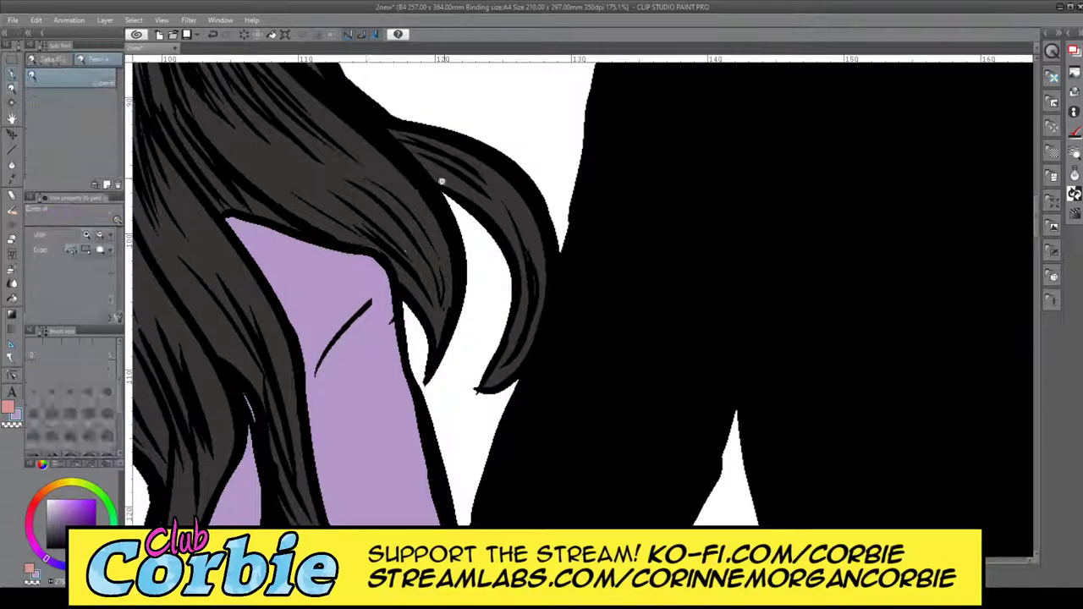
left_click_drag(443, 181, 389, 292)
left_click_drag(402, 222, 426, 199)
left_click(426, 200)
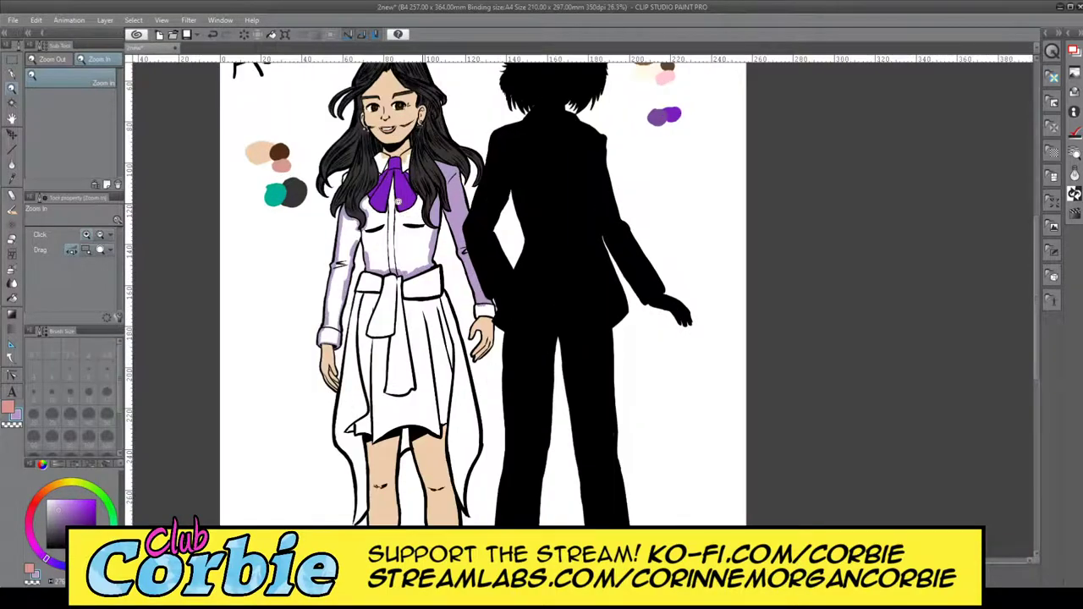
left_click(390, 143)
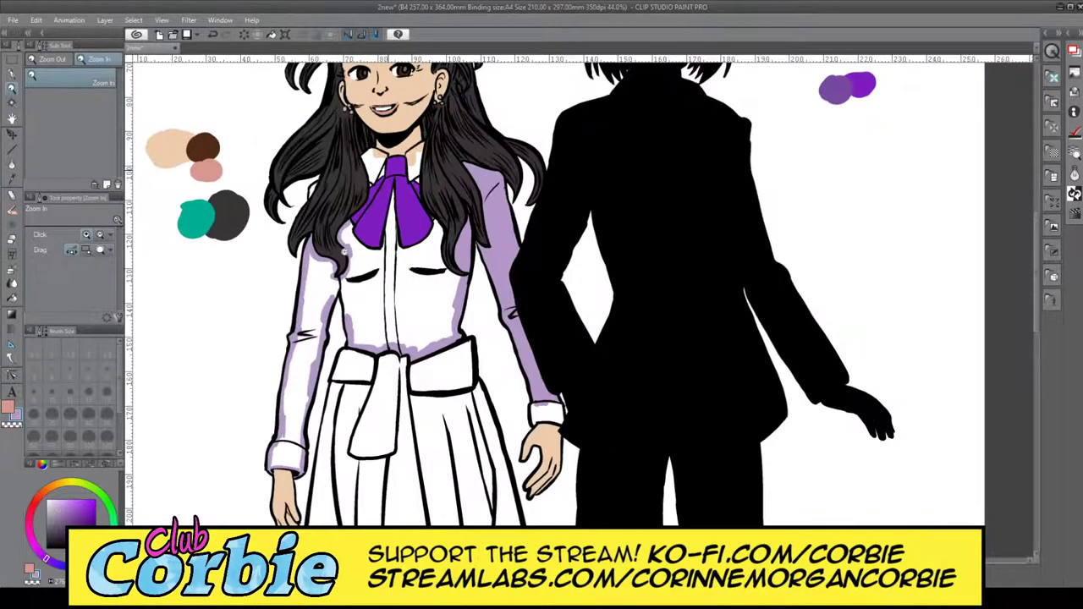
left_click(298, 479)
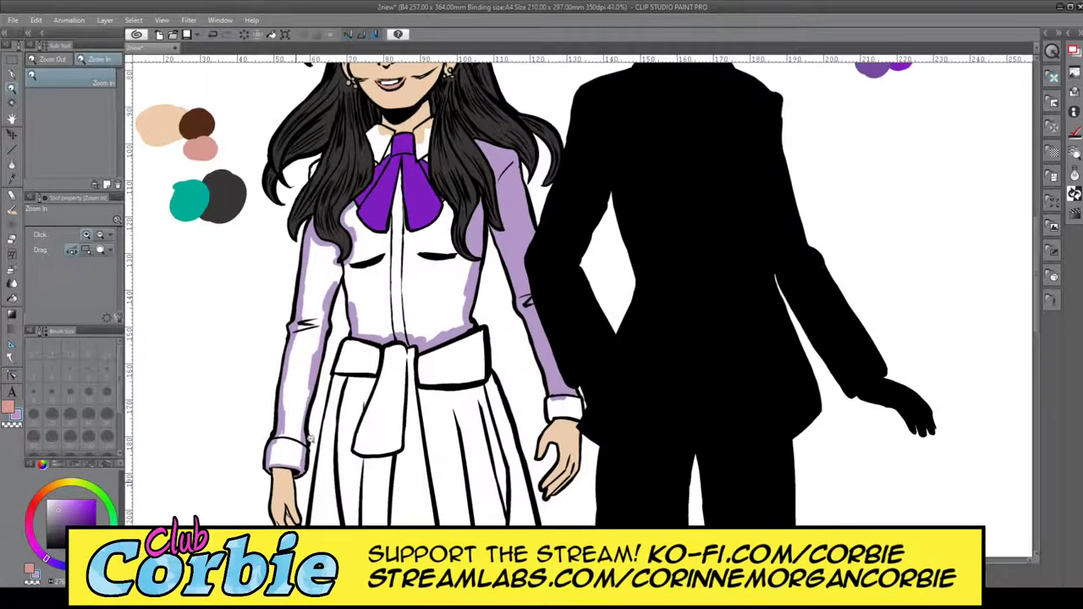
left_click(398, 194)
left_click(371, 222)
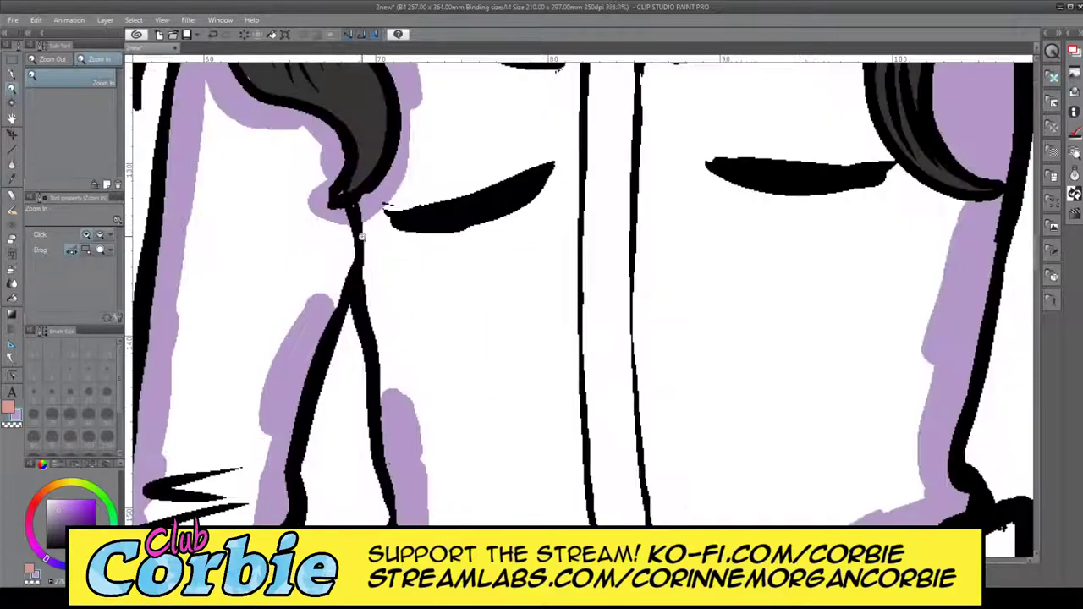
left_click(13, 74)
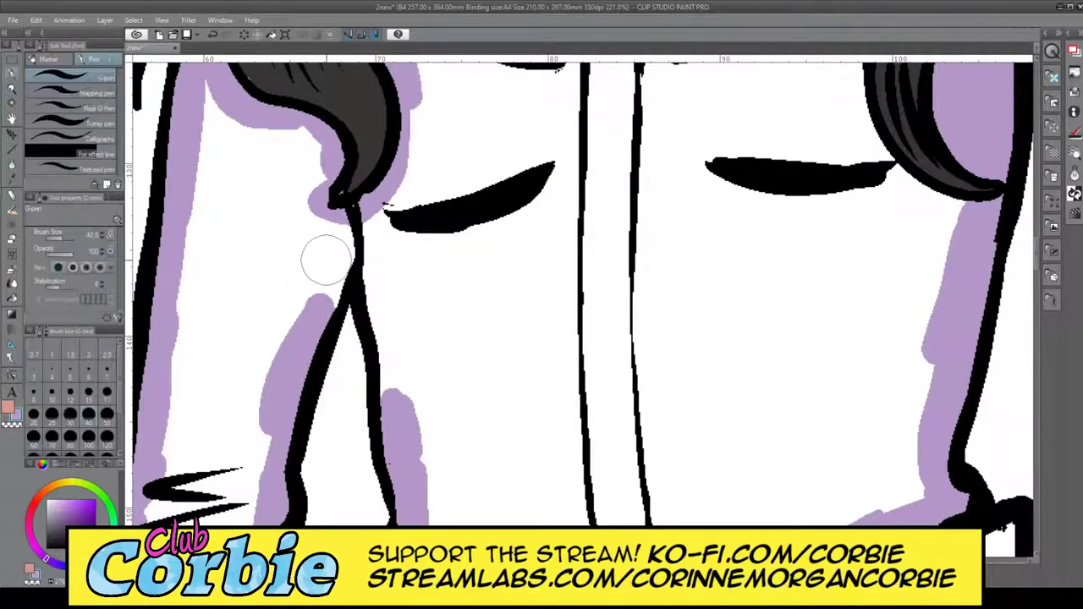
mouse_move(296, 326)
left_mouse_down()
mouse_move(387, 302)
mouse_move(404, 427)
mouse_move(380, 296)
mouse_move(303, 313)
mouse_move(263, 297)
left_mouse_up()
left_click(14, 90)
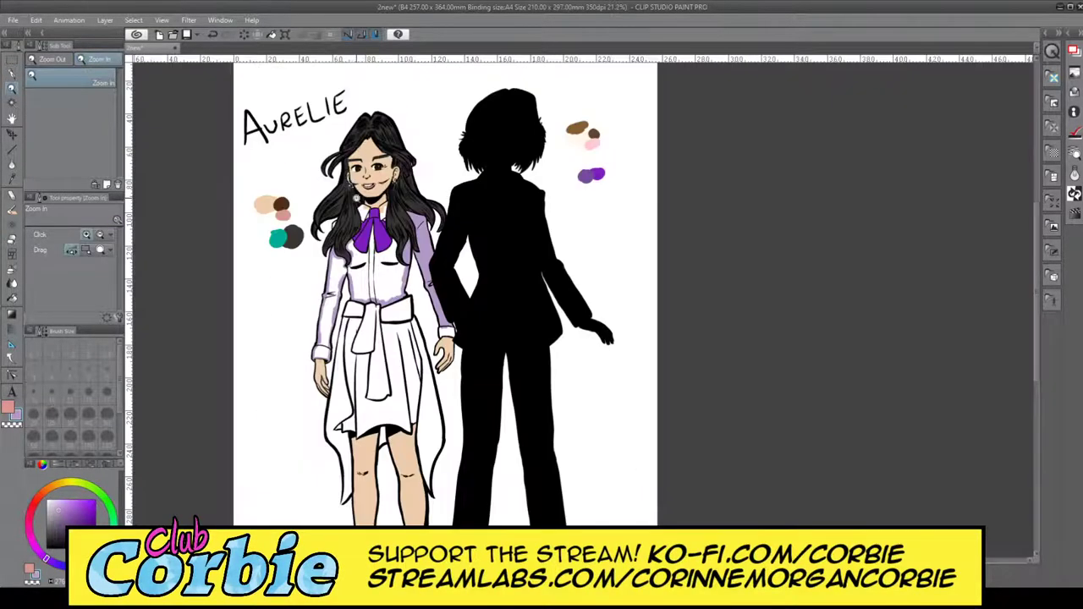
scroll(357, 198, "up", 3)
scroll(331, 252, "up", 1)
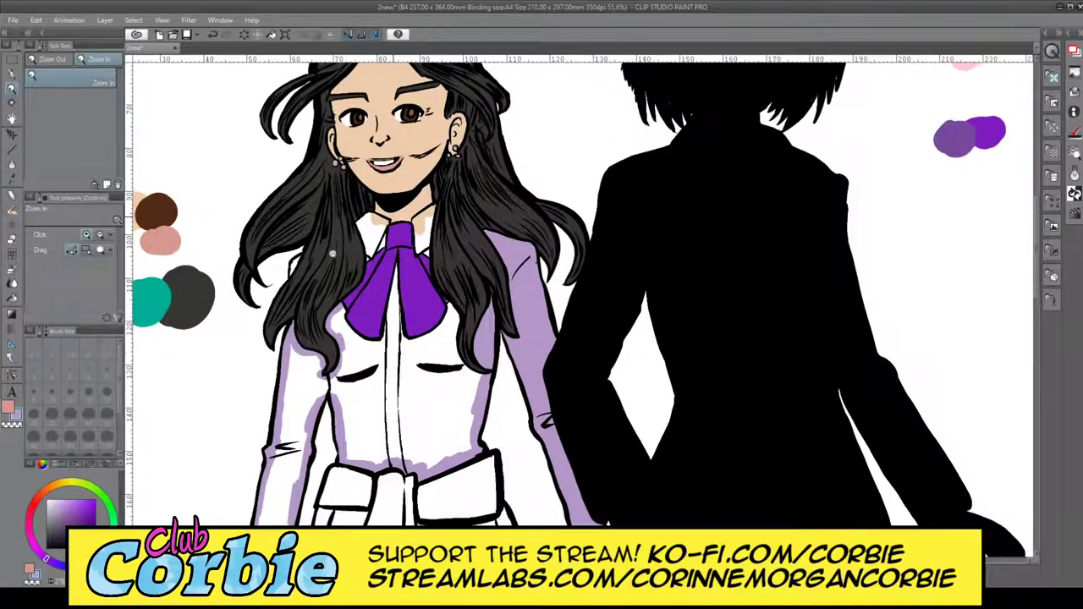
- Fill the left-hand half of the shirt collar, including the small gap beside the bow's knot, with pale purple
scroll(303, 265, "up", 3)
scroll(364, 219, "up", 3)
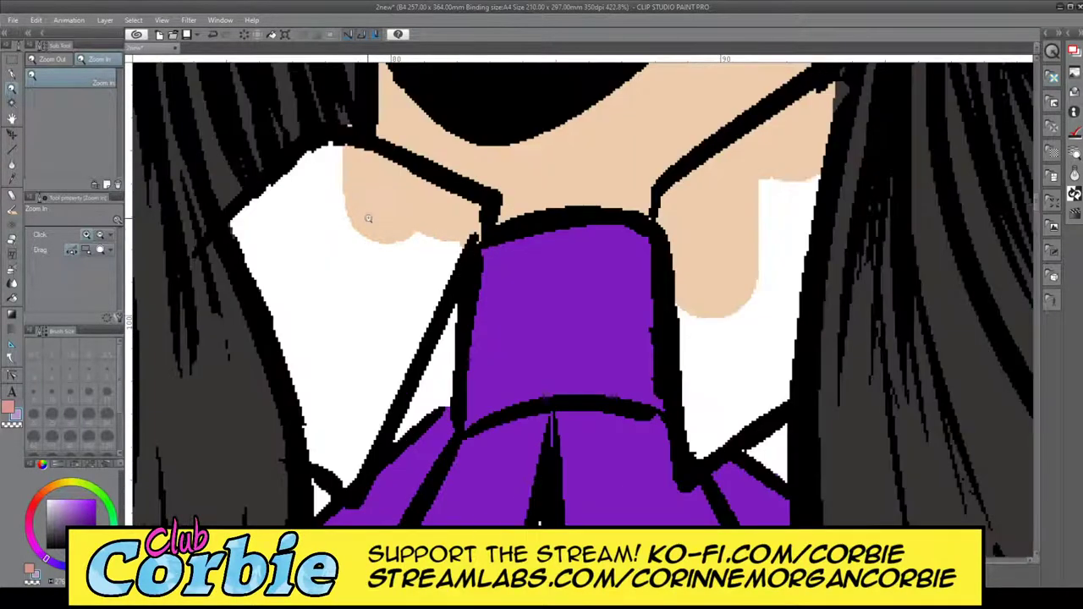
left_click(15, 75)
mouse_move(300, 181)
left_mouse_down()
mouse_move(248, 229)
mouse_move(305, 362)
mouse_move(308, 500)
mouse_move(383, 408)
mouse_move(332, 465)
mouse_move(345, 469)
mouse_move(411, 398)
mouse_move(429, 394)
mouse_move(443, 259)
mouse_move(464, 215)
mouse_move(451, 225)
mouse_move(315, 182)
mouse_move(366, 167)
mouse_move(402, 193)
mouse_move(367, 215)
mouse_move(328, 270)
mouse_move(298, 349)
mouse_move(330, 298)
mouse_move(389, 275)
left_mouse_up()
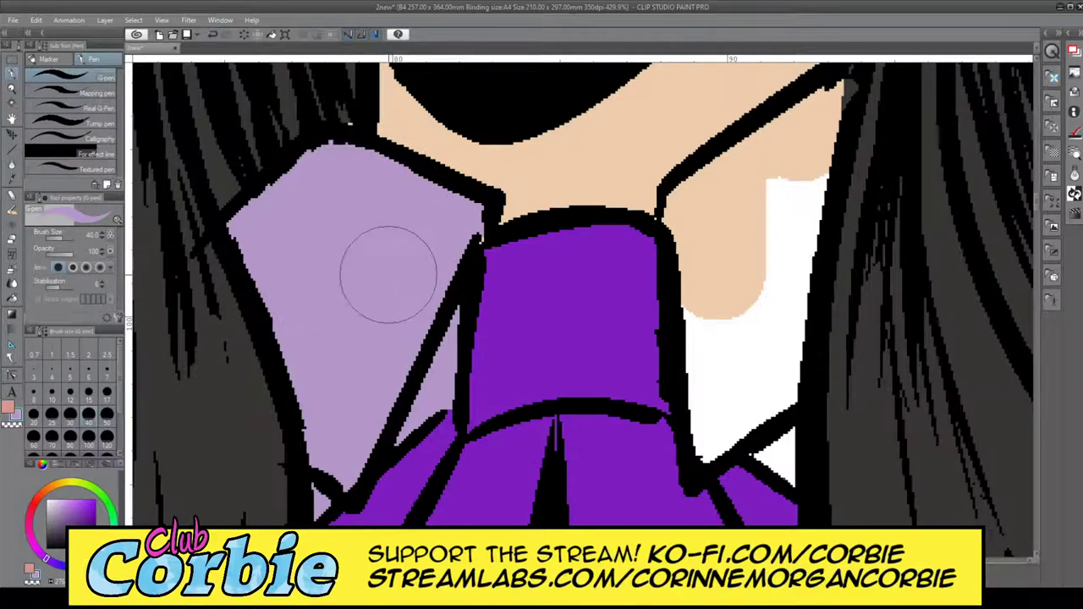
- Fill the right-hand half of the shirt collar and the small triangle beneath it beside the hair with pale purple
left_click(12, 87)
left_click_drag(271, 210, 233, 258)
left_click_drag(303, 209, 156, 165)
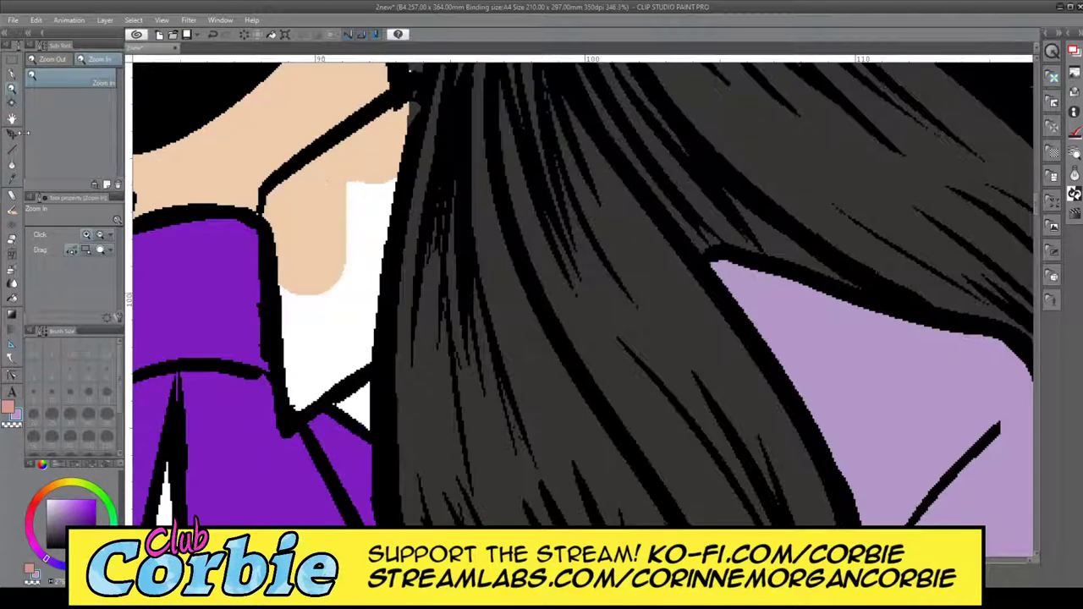
key("p")
left_click(107, 391)
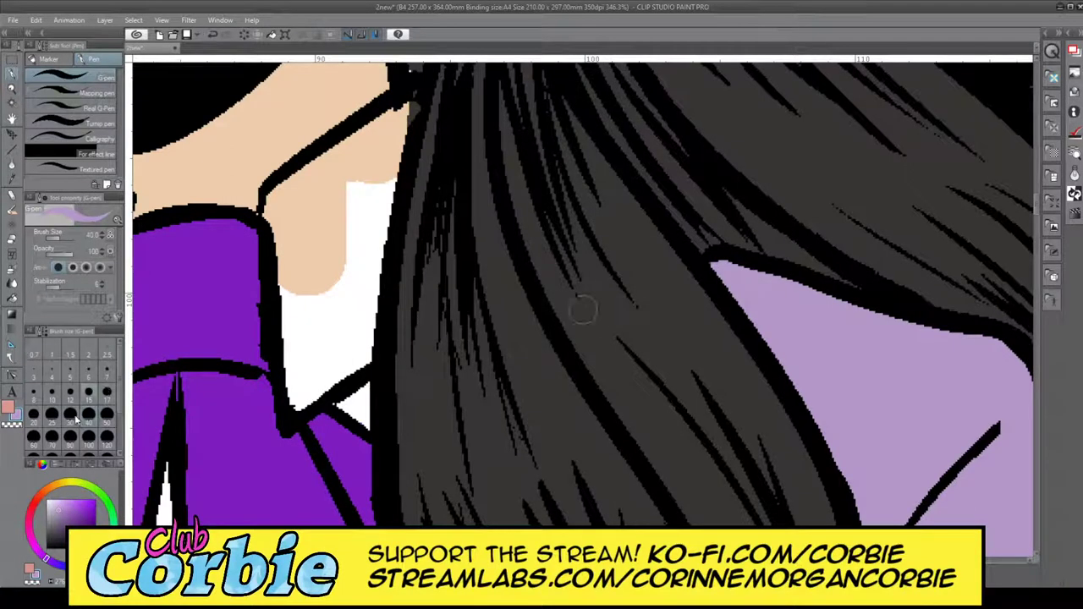
mouse_move(287, 210)
left_mouse_down()
mouse_move(300, 392)
mouse_move(372, 135)
mouse_move(386, 229)
left_mouse_up()
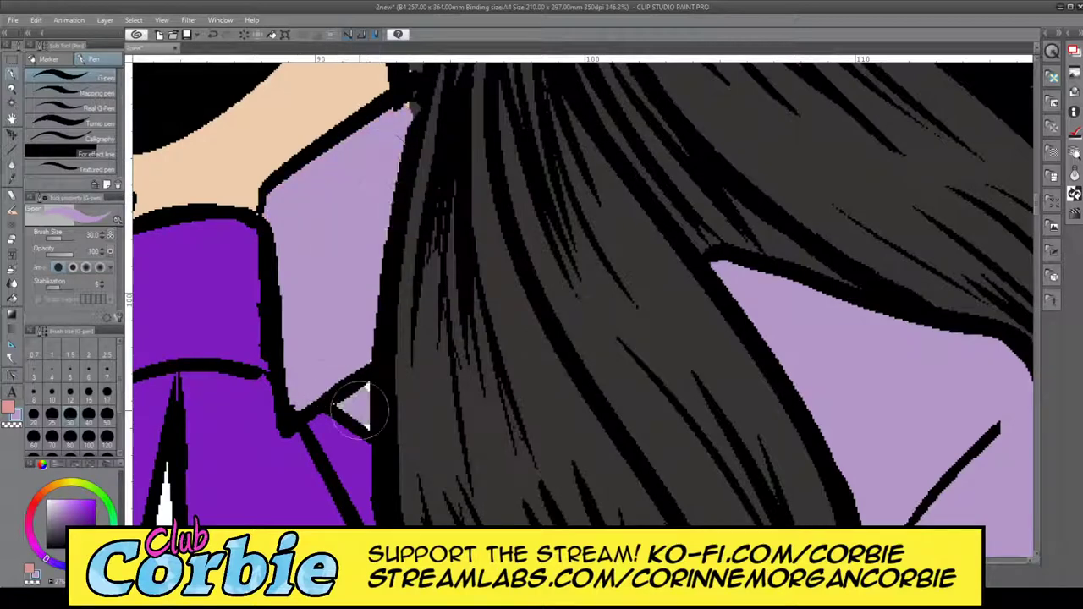
left_click_drag(360, 410, 353, 415)
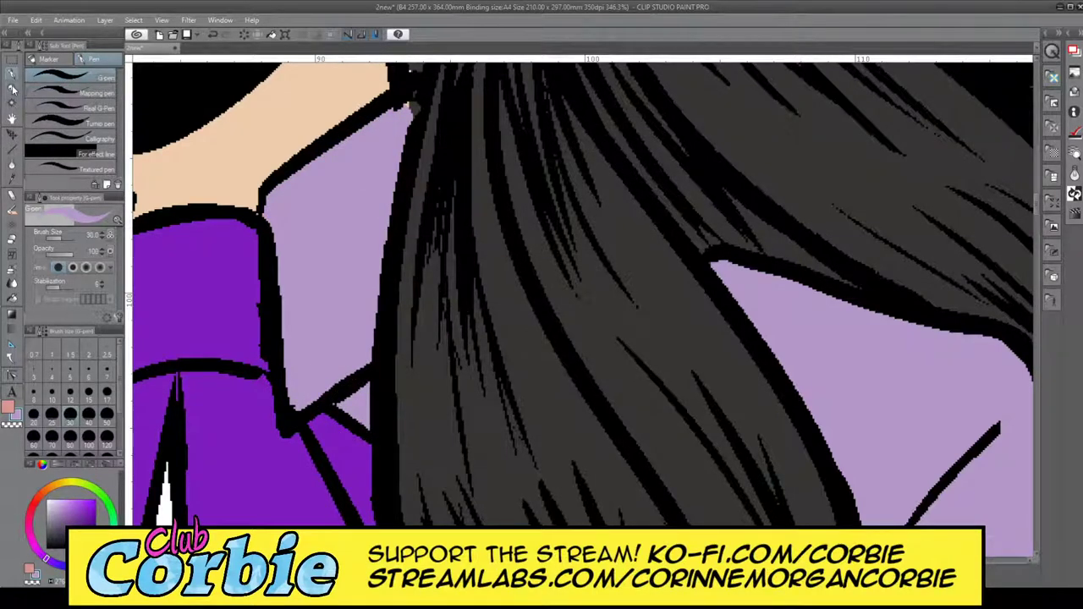
- Paint a pale purple border on the shirt around both bow tails and along the right-hand hair lock to the torso's side
left_click(11, 88)
left_click_drag(294, 175, 240, 322)
key("ctrl+0")
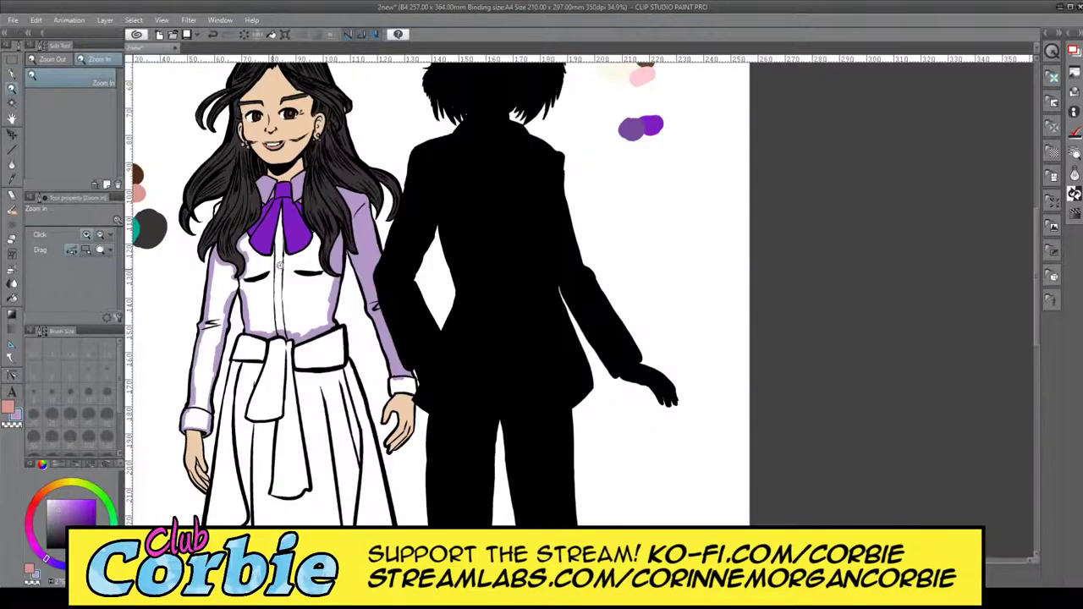
left_click_drag(274, 268, 273, 213)
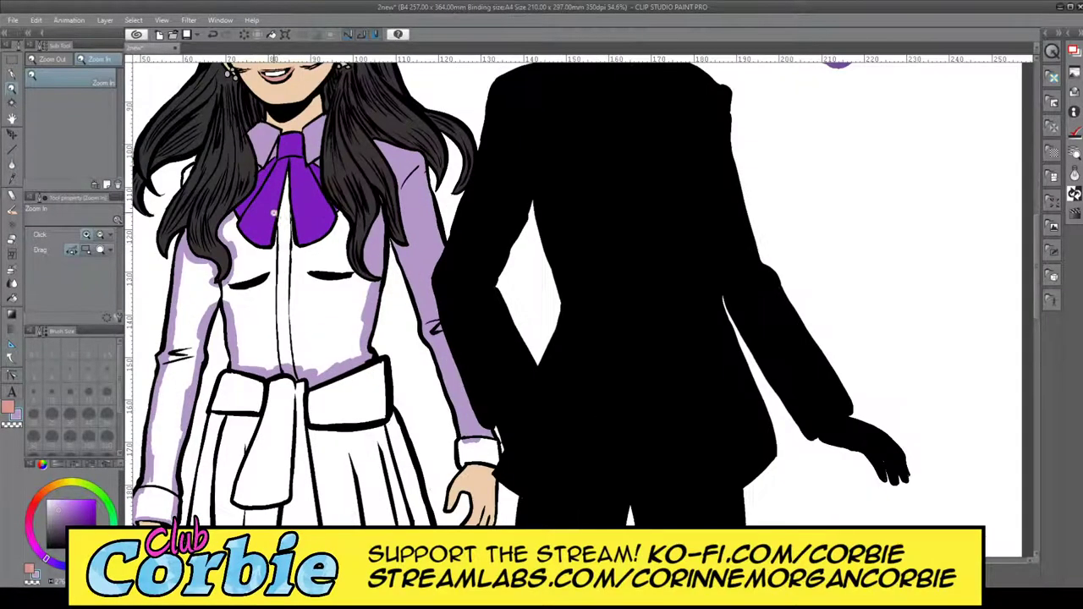
left_click(269, 262, "alt")
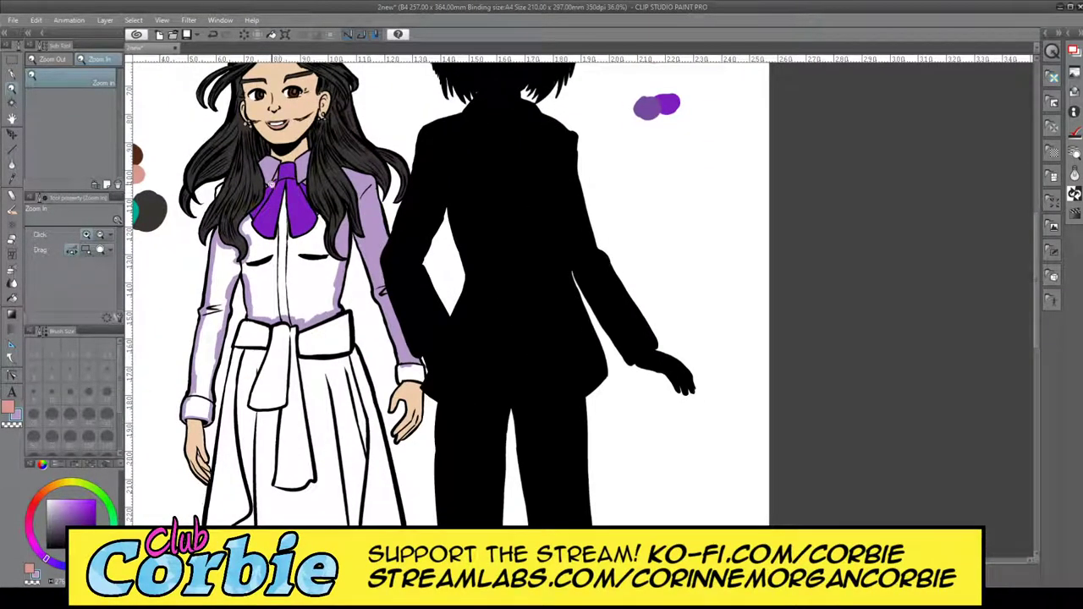
left_click(272, 182)
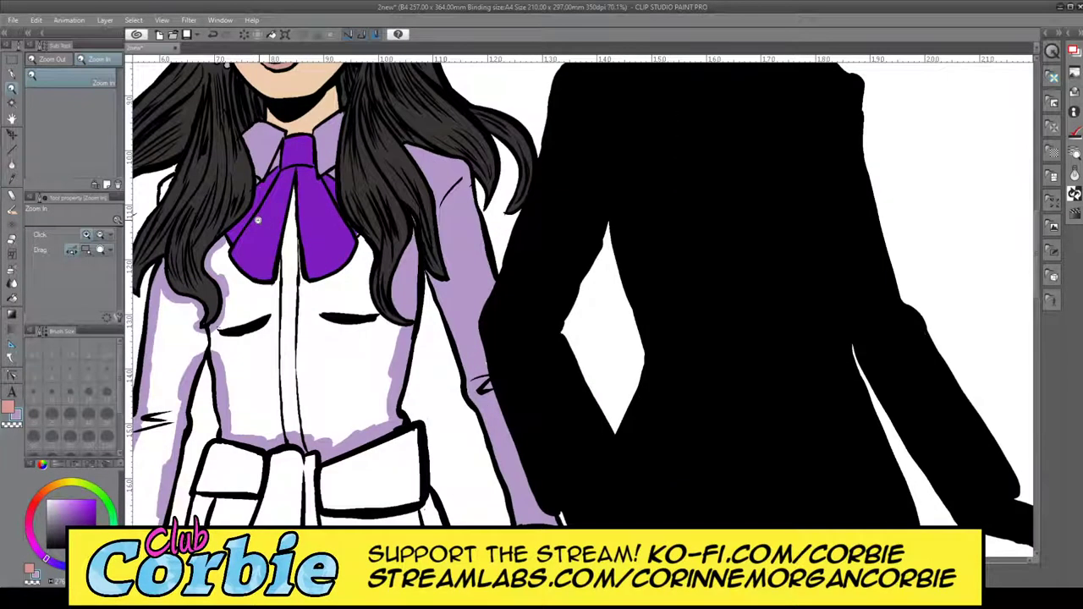
left_click_drag(239, 268, 244, 223)
left_click(233, 227)
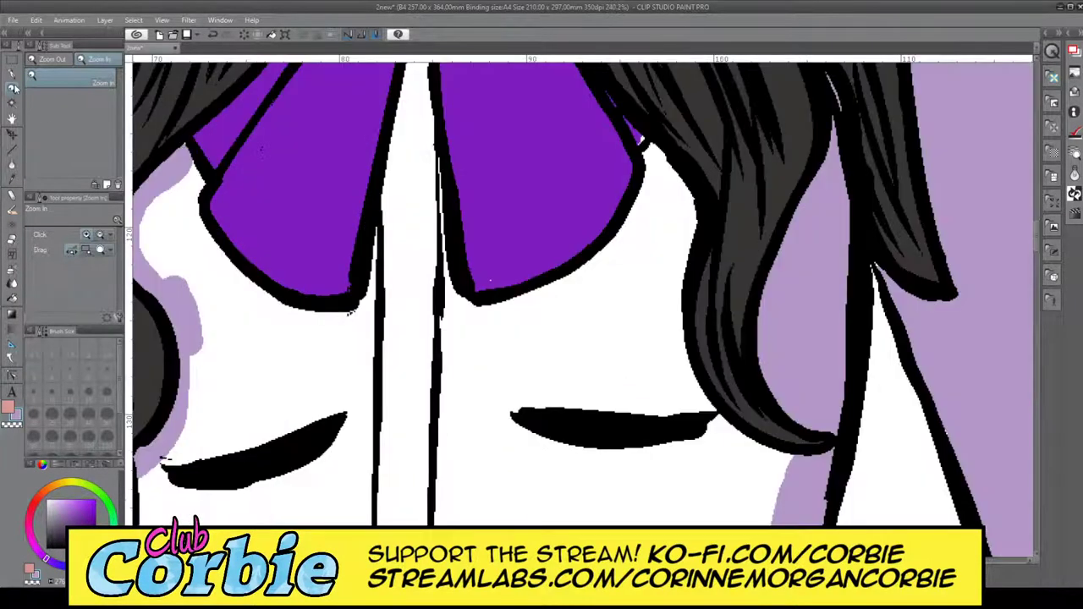
left_click(12, 73)
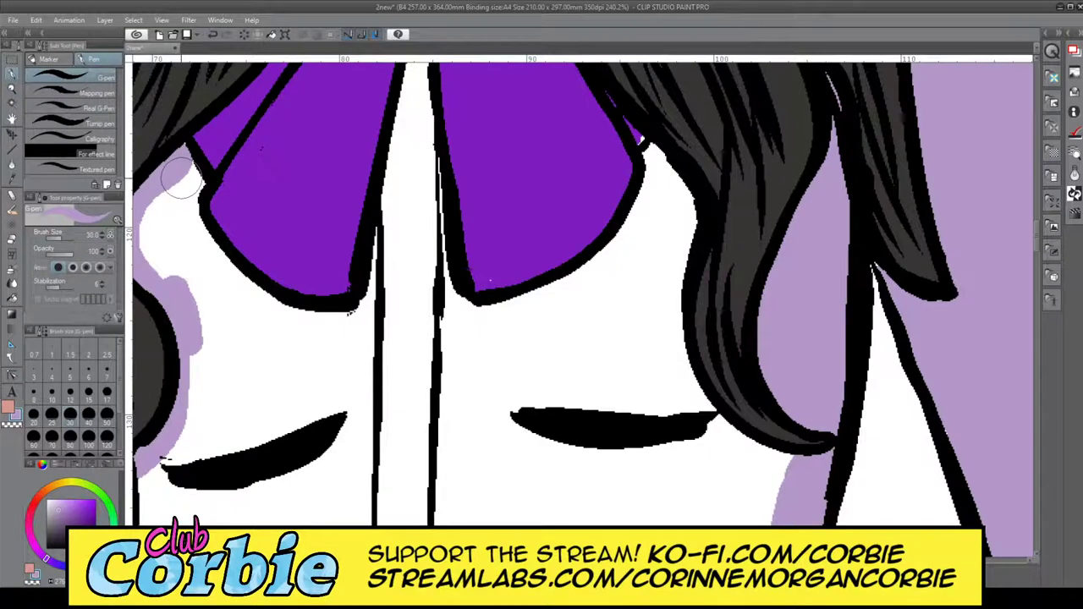
mouse_move(180, 157)
left_mouse_down()
mouse_move(187, 212)
mouse_move(262, 303)
mouse_move(365, 303)
mouse_move(385, 245)
mouse_move(406, 88)
left_mouse_up()
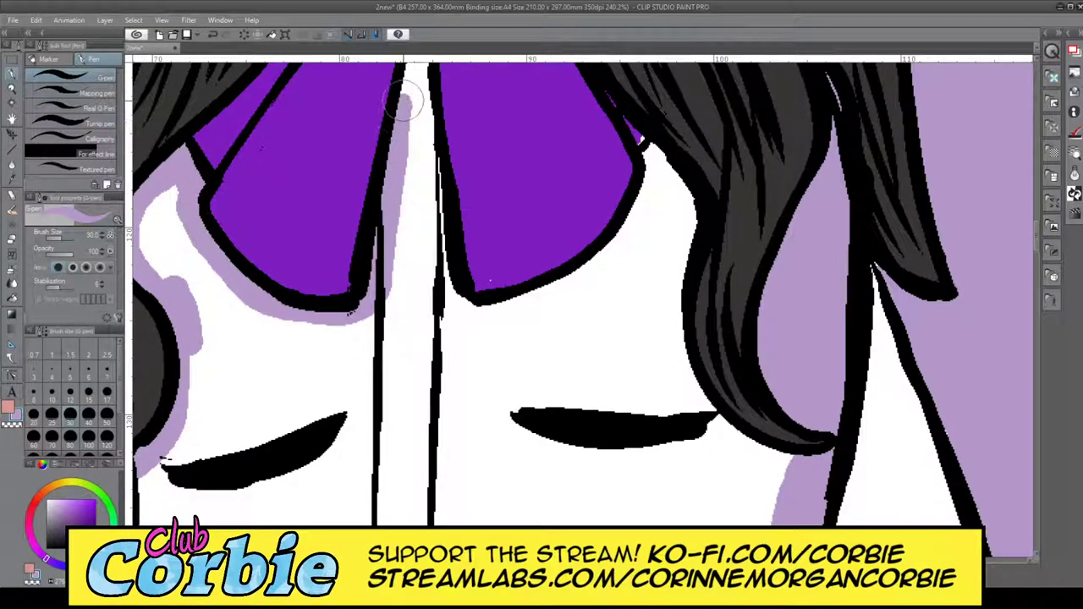
left_click_drag(461, 306, 600, 258)
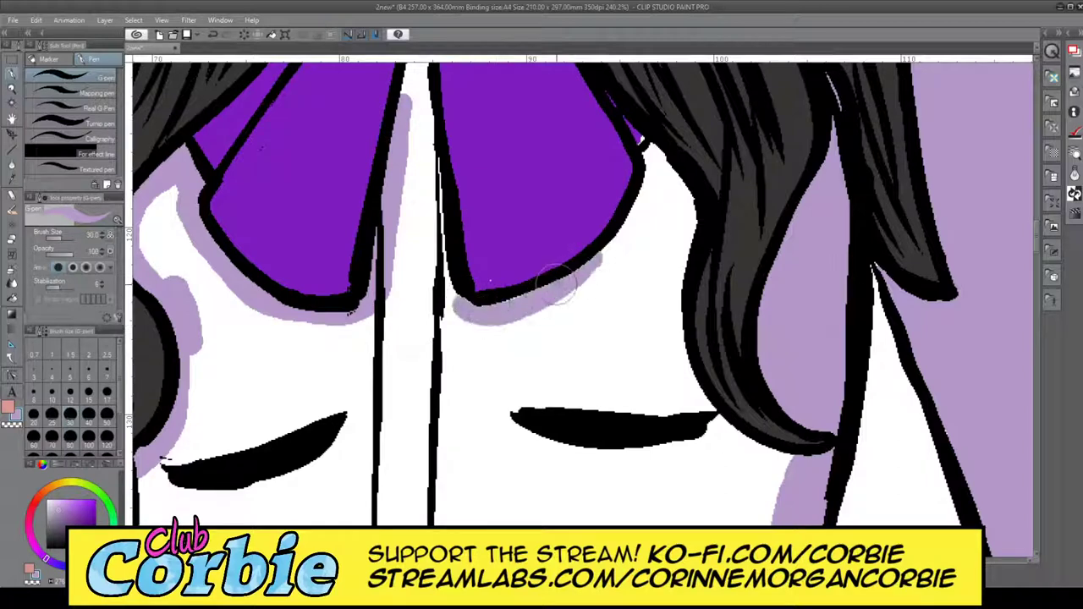
mouse_move(489, 310)
left_mouse_down()
mouse_move(611, 243)
mouse_move(639, 204)
mouse_move(651, 149)
mouse_move(683, 208)
mouse_move(676, 320)
mouse_move(703, 414)
mouse_move(817, 486)
left_mouse_up()
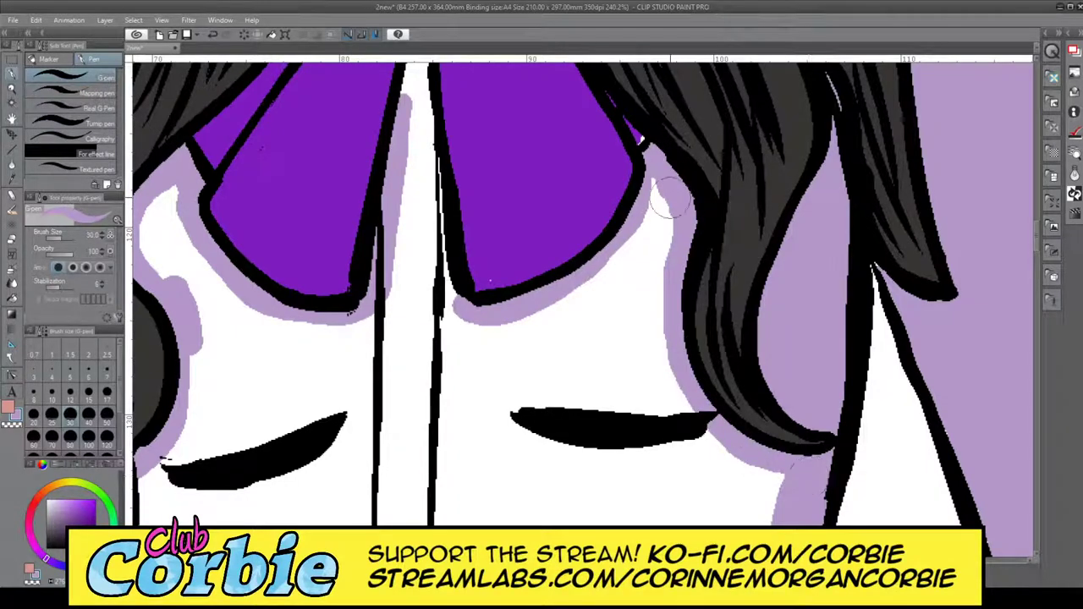
- Fill the narrow upper tip of the shirt gap between the two bow tails with pale purple and border its edges further down
left_click(15, 90)
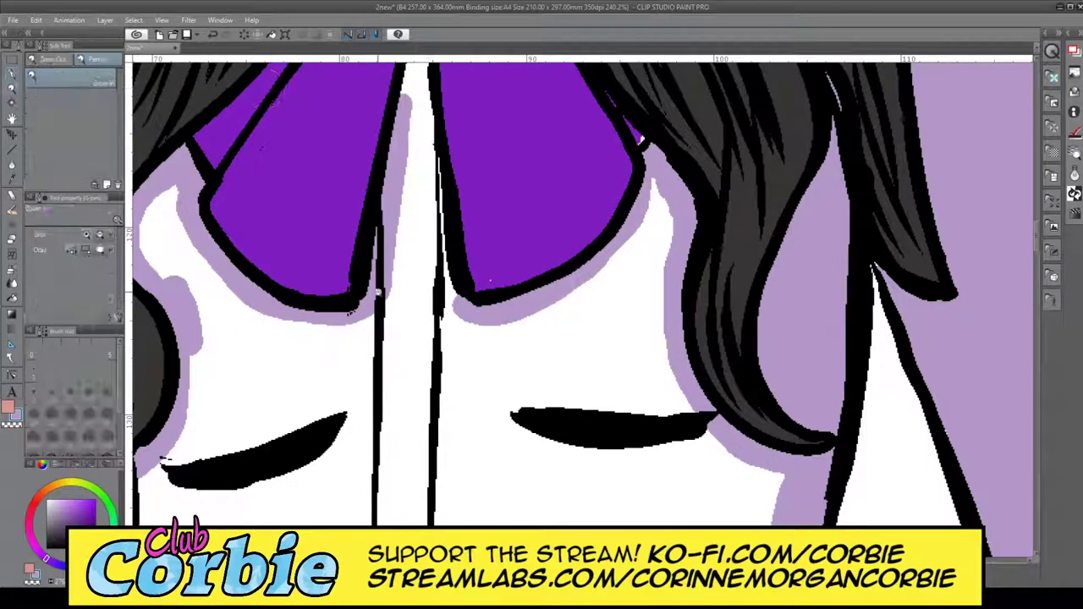
left_click_drag(379, 293, 263, 389)
left_click_drag(396, 219, 420, 229)
scroll(390, 296, "up", 3)
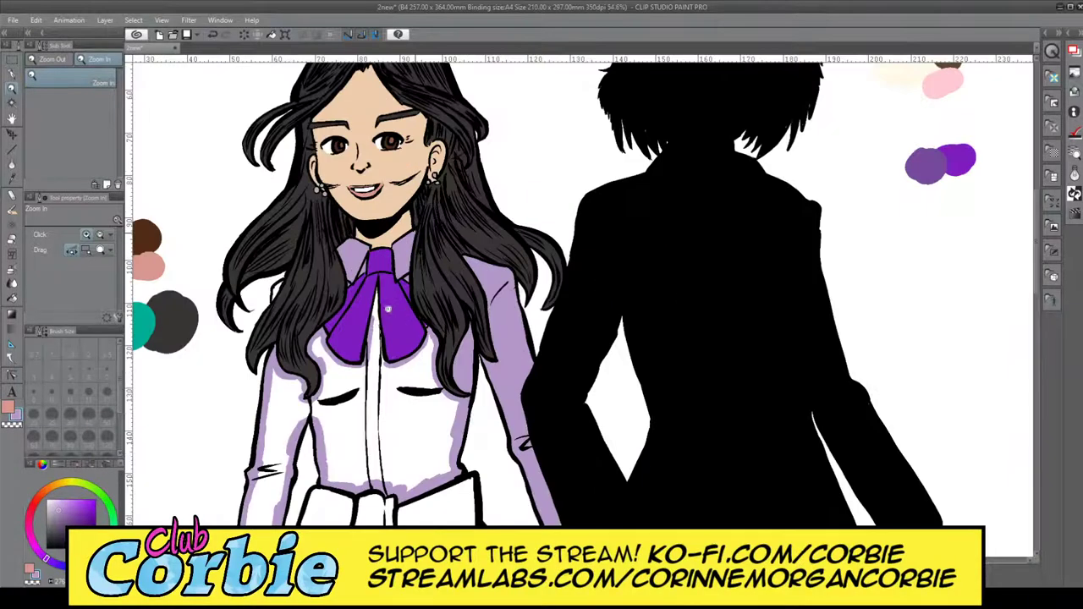
scroll(382, 336, "up", 5)
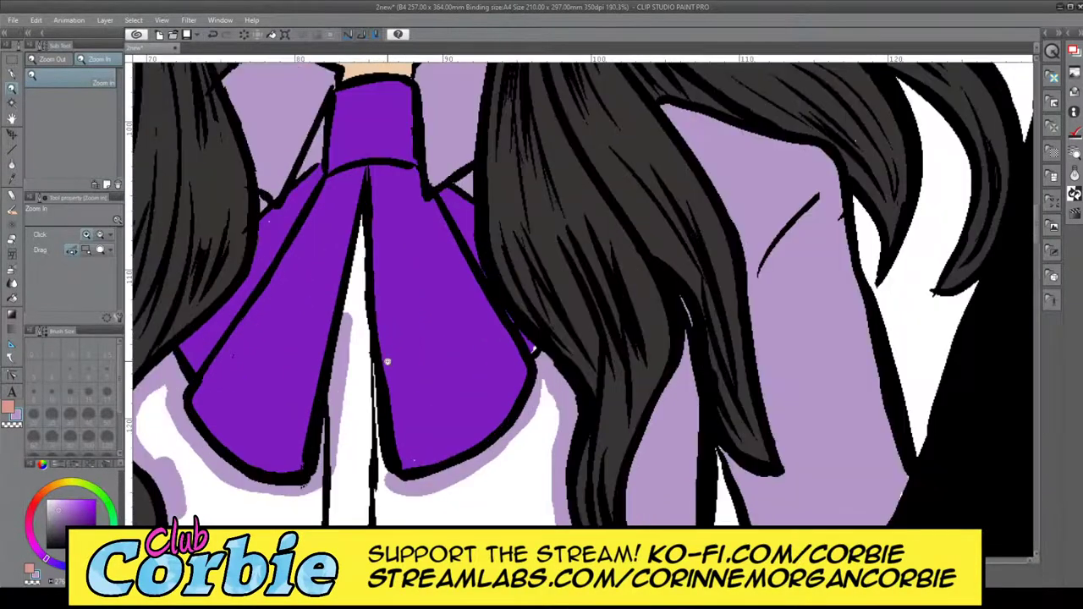
scroll(367, 318, "up", 2)
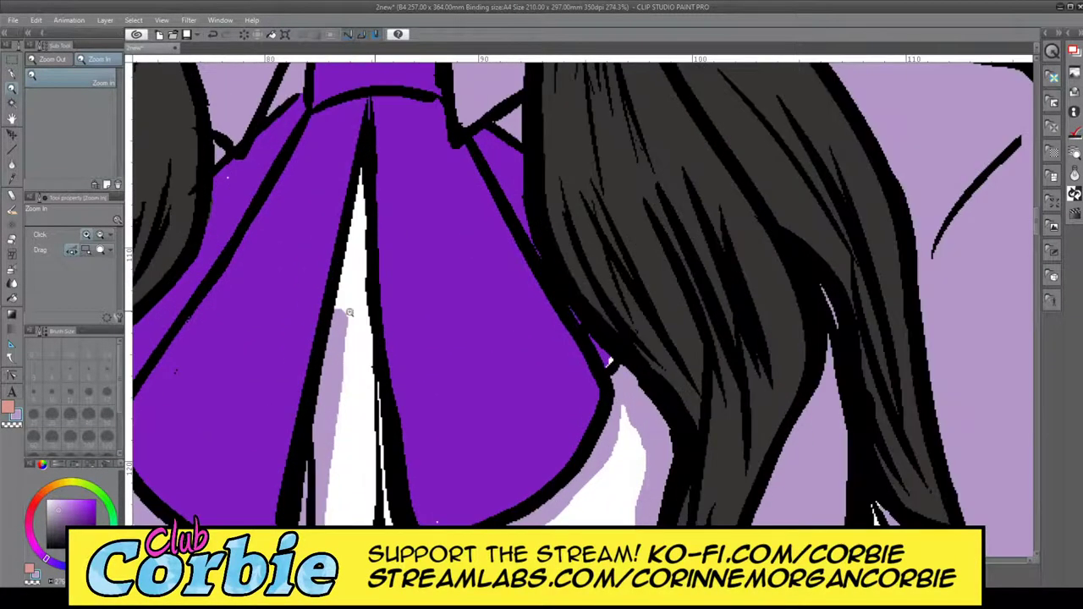
key("p")
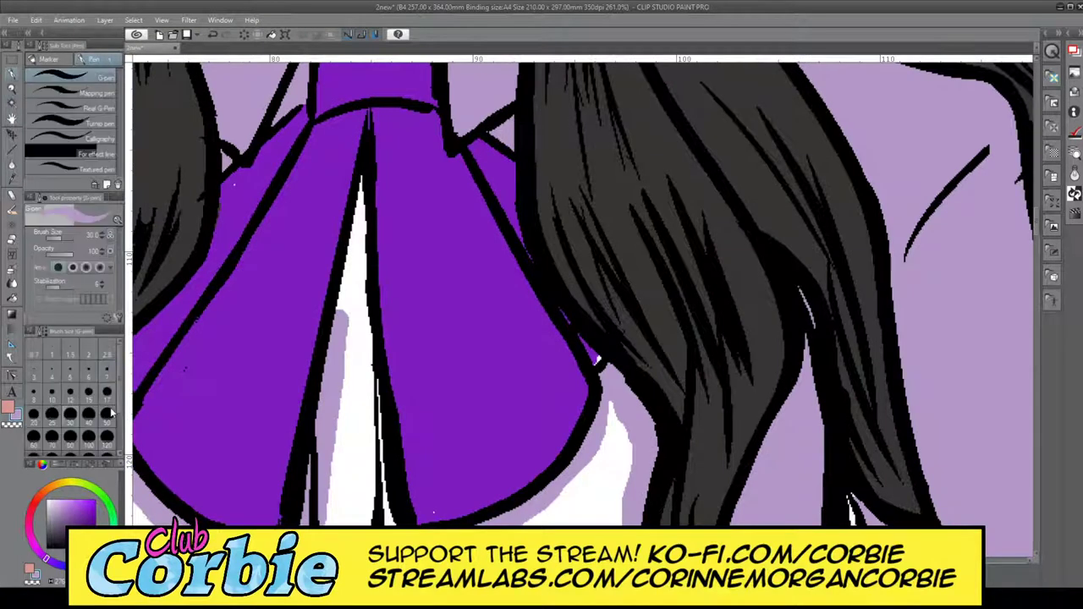
mouse_move(367, 310)
left_mouse_down()
mouse_move(357, 211)
mouse_move(364, 372)
mouse_move(396, 516)
left_mouse_up()
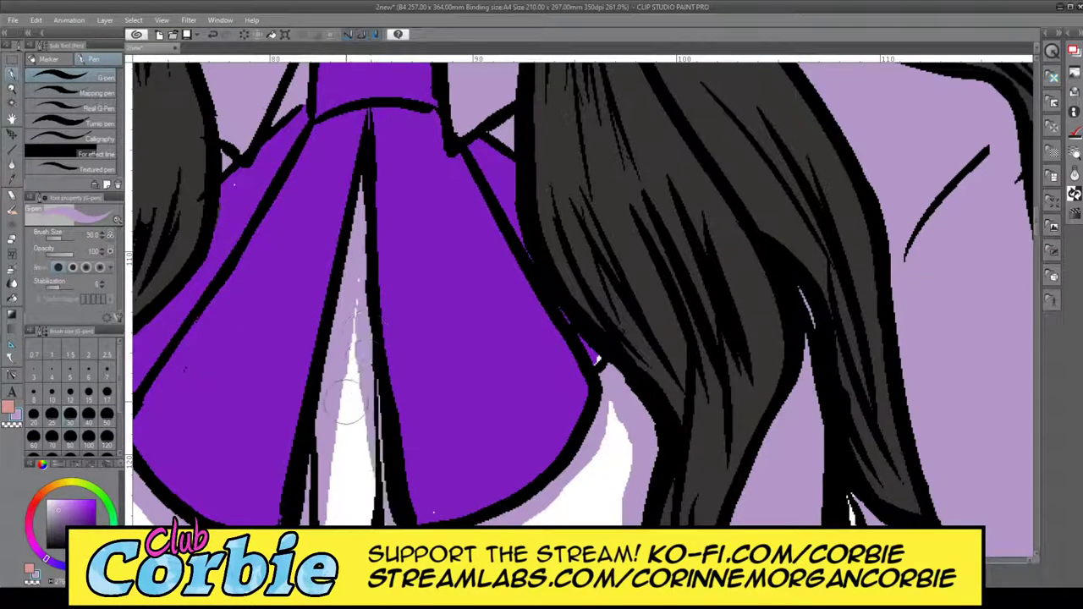
left_click_drag(359, 363, 360, 419)
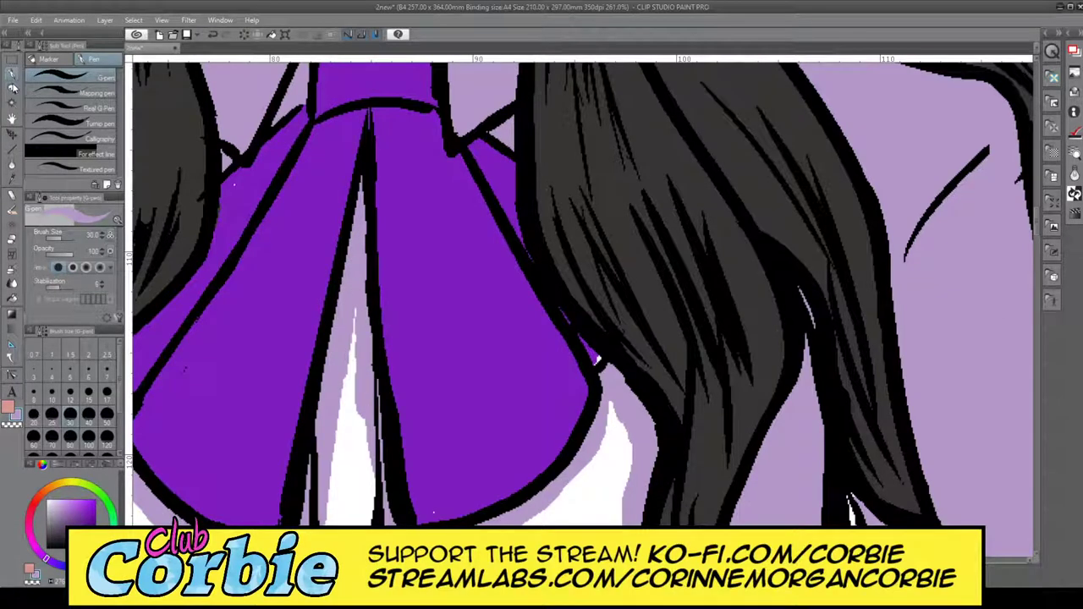
- Flood-fill the remaining white of the shirt torso, button placket and left-hand sleeve with pale purple
left_click(13, 88)
left_click_drag(292, 180, 319, 429)
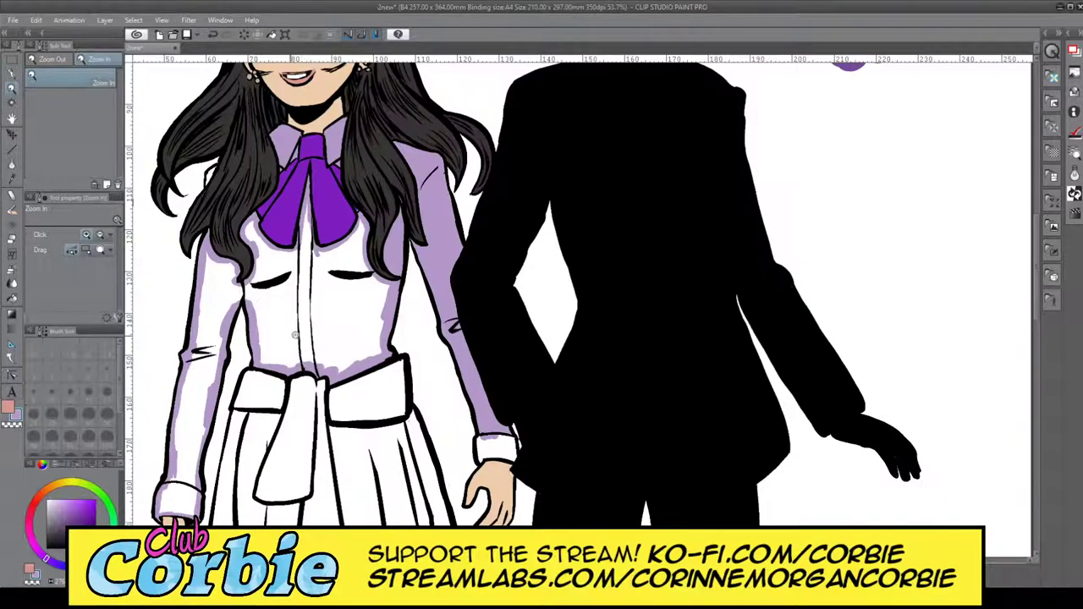
scroll(294, 335, "up", 1)
left_click_drag(323, 328, 331, 326)
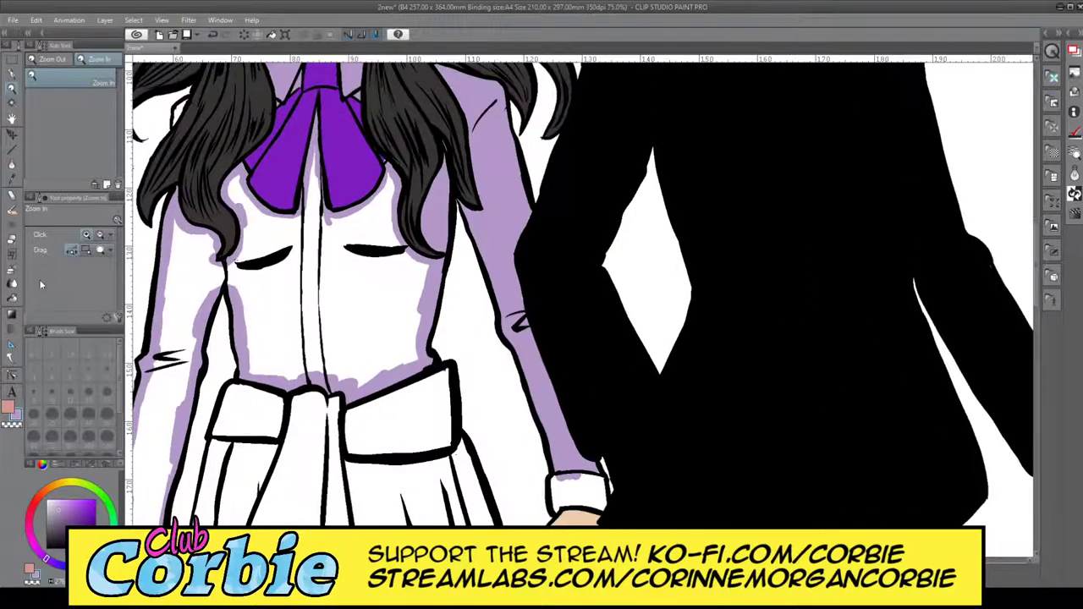
left_click(12, 297)
left_click_drag(185, 292, 333, 310)
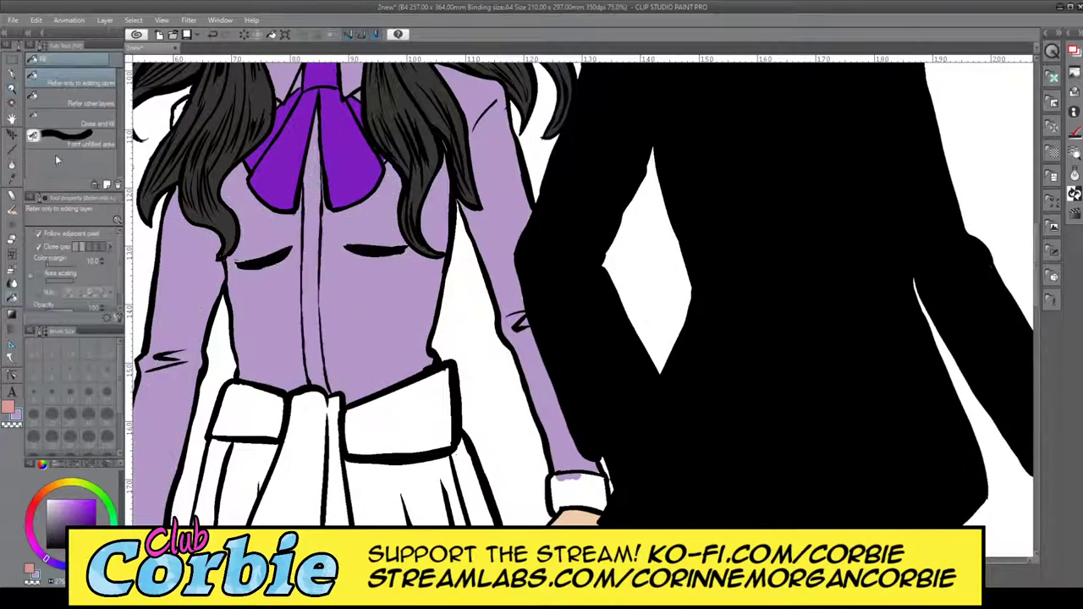
- Fill the right-hand sleeve cuff and the tiny white gap above it with pale purple
left_click(11, 90)
left_click_drag(347, 255, 314, 295)
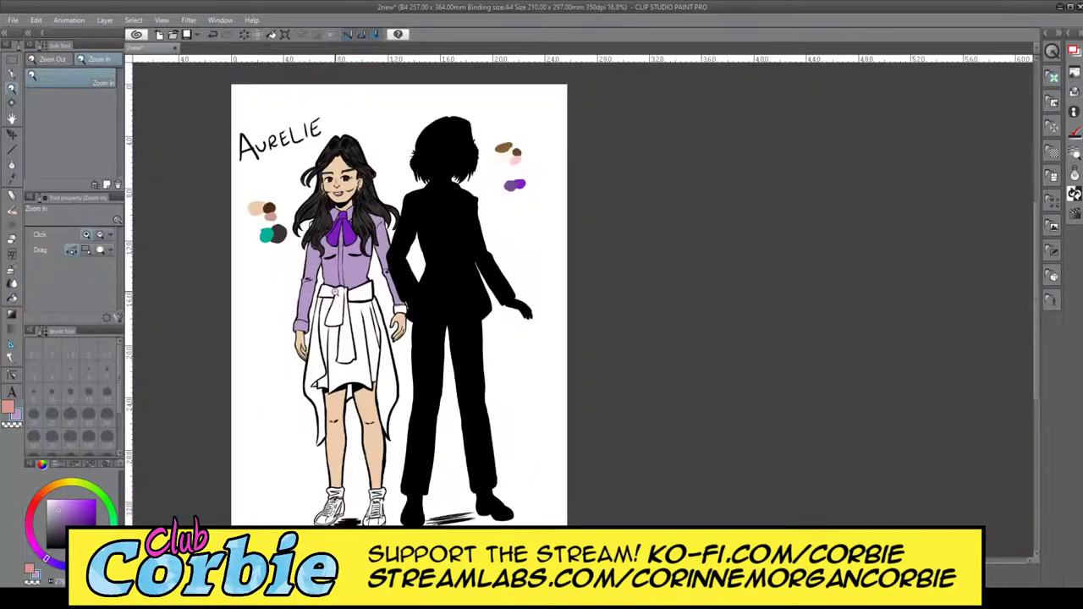
left_click(332, 280)
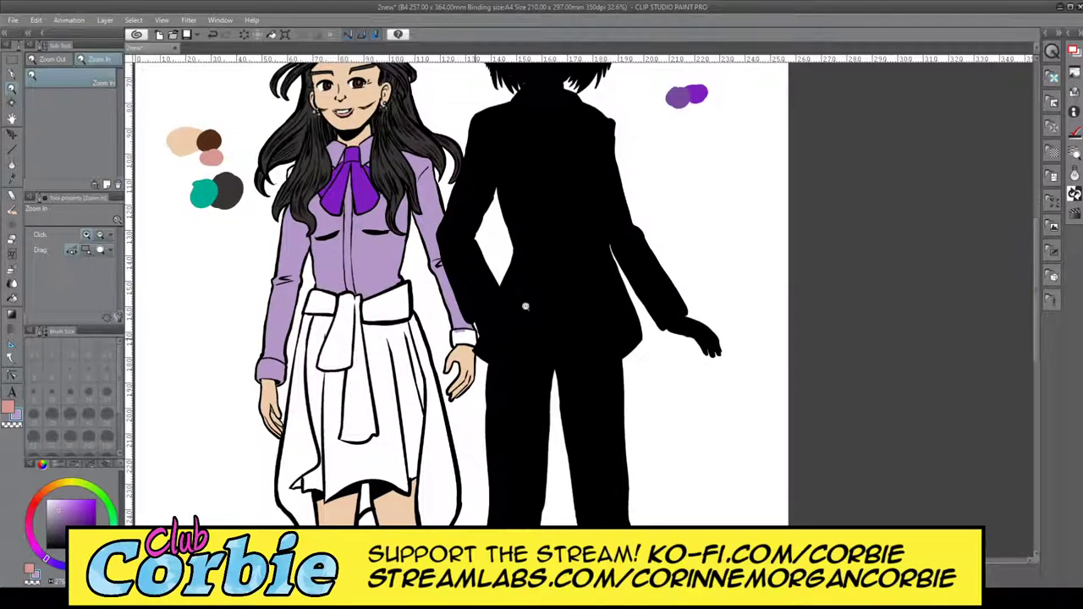
left_click(467, 347)
left_click(472, 354)
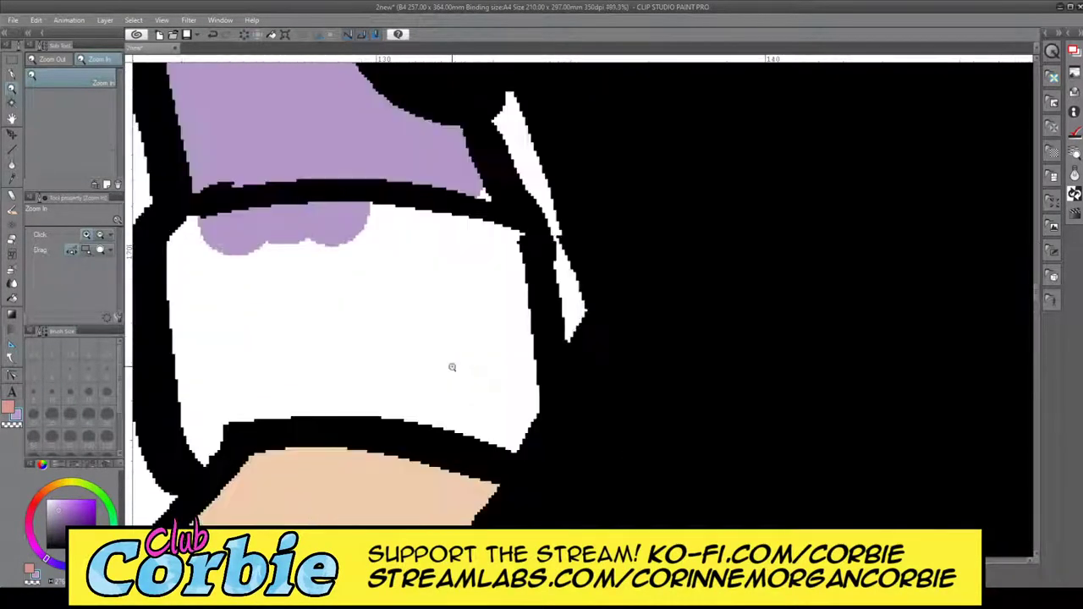
key("p")
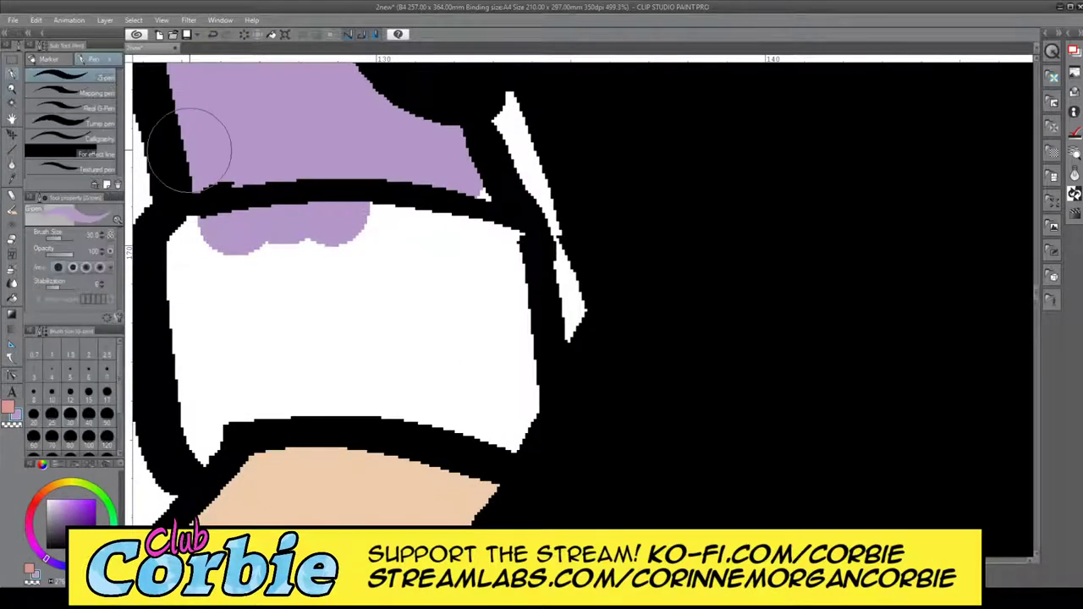
mouse_move(188, 222)
left_mouse_down()
mouse_move(193, 445)
mouse_move(420, 386)
mouse_move(453, 393)
mouse_move(352, 402)
mouse_move(547, 420)
mouse_move(518, 304)
mouse_move(460, 182)
mouse_move(383, 220)
mouse_move(285, 223)
left_mouse_up()
left_click(12, 299)
left_click(307, 295)
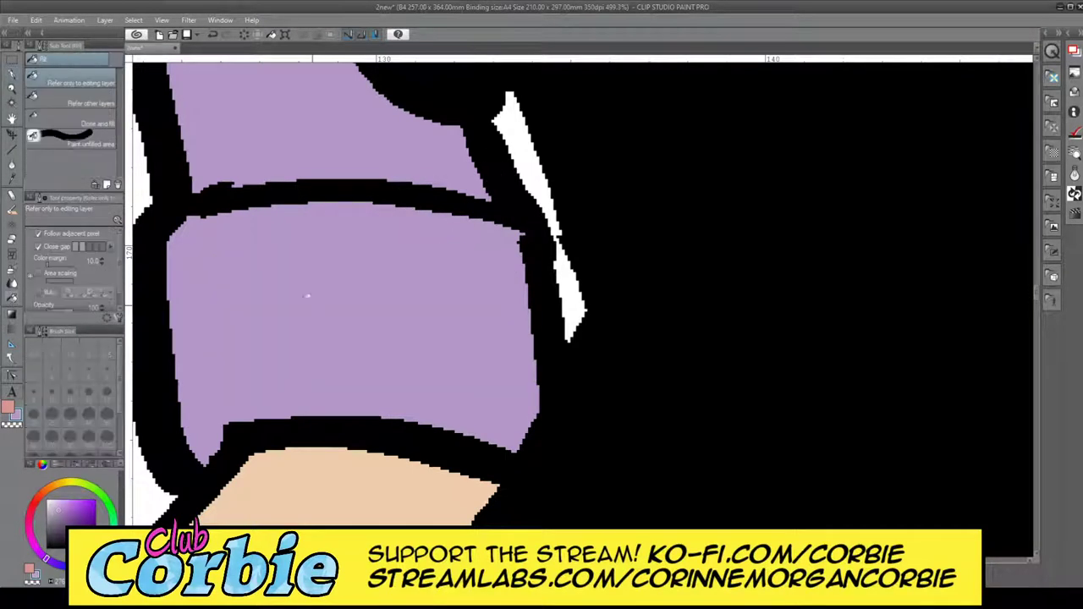
- Examine the coloured shirt up close and within the whole character sheet
left_click(11, 89)
left_click_drag(380, 289, 298, 265)
left_click_drag(379, 163, 426, 209)
left_click_drag(441, 354, 441, 448)
left_click_drag(437, 297, 443, 324)
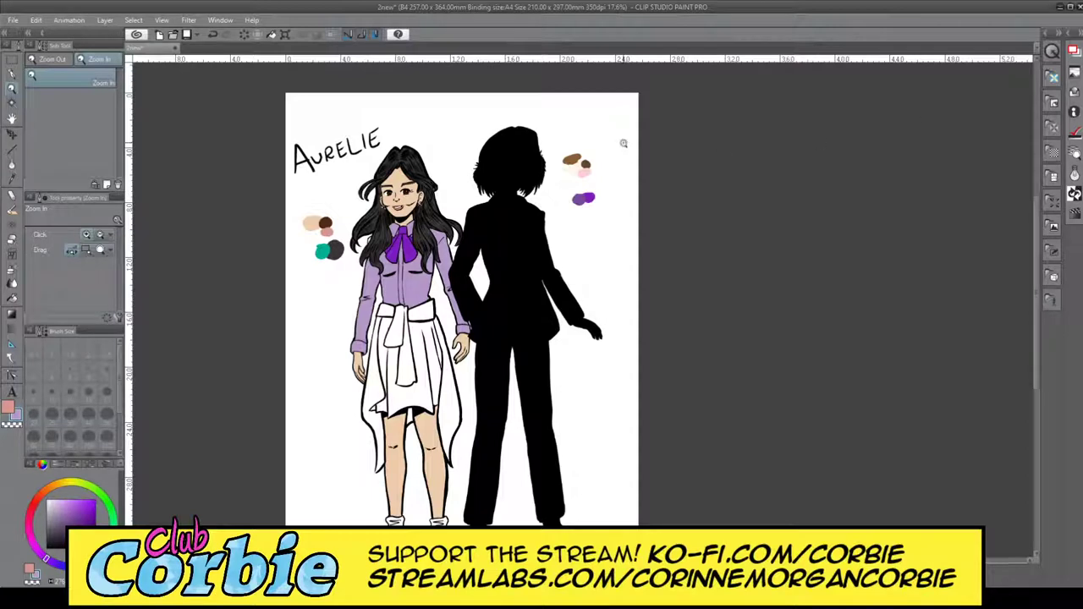
left_click_drag(422, 298, 481, 442)
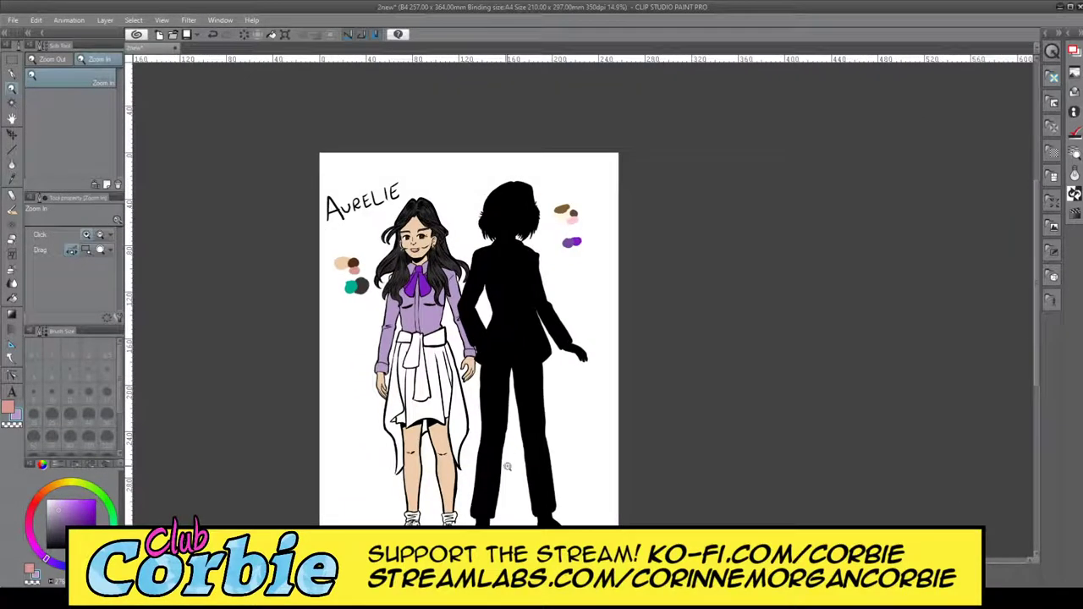
scroll(489, 447, "up", 2)
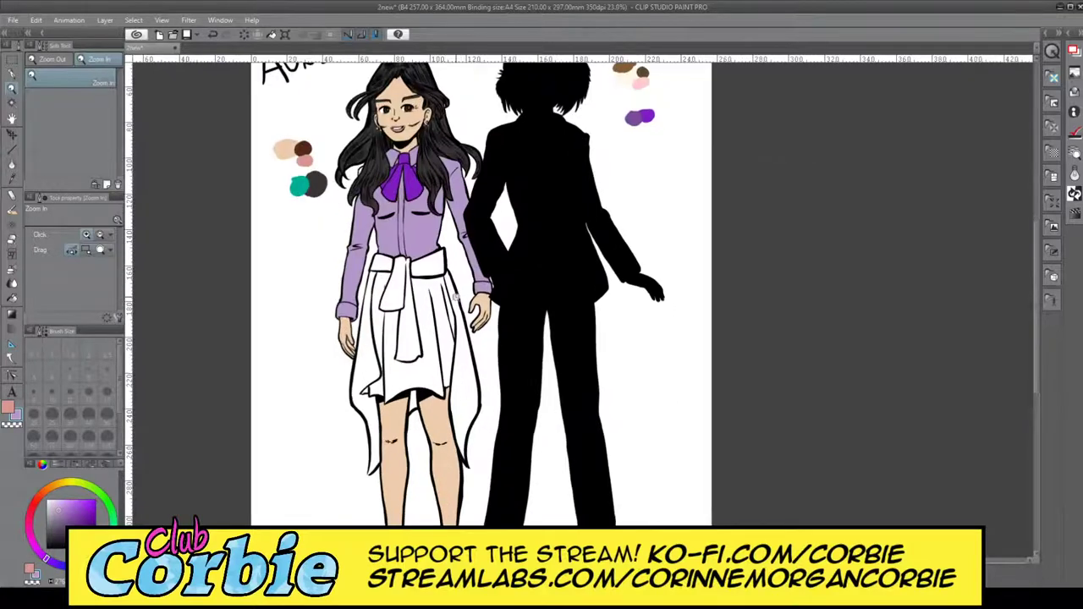
scroll(605, 145, "down", 3)
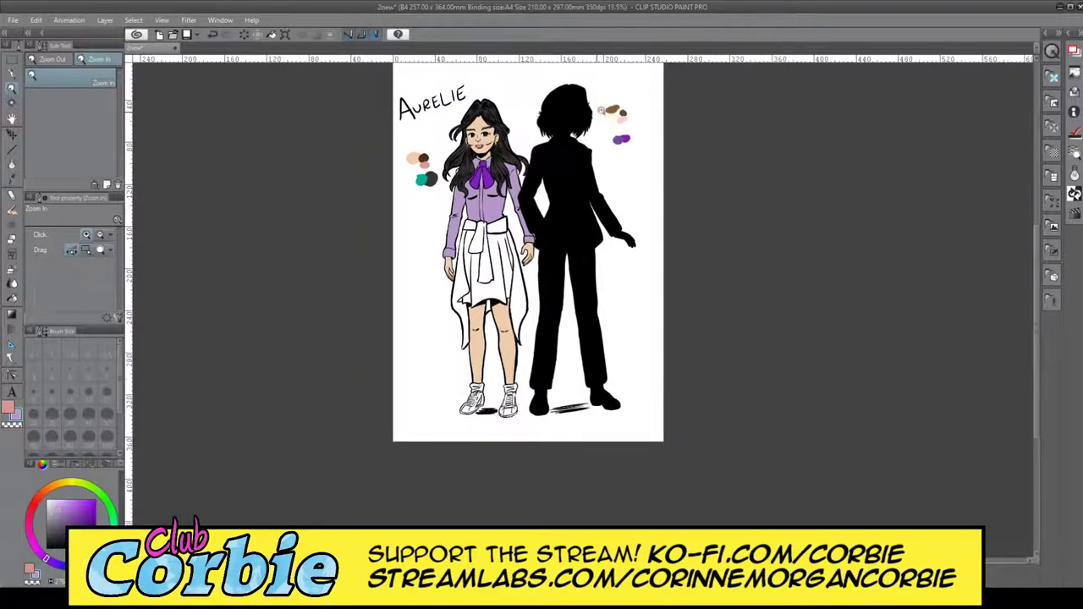
scroll(598, 209, "up", 4)
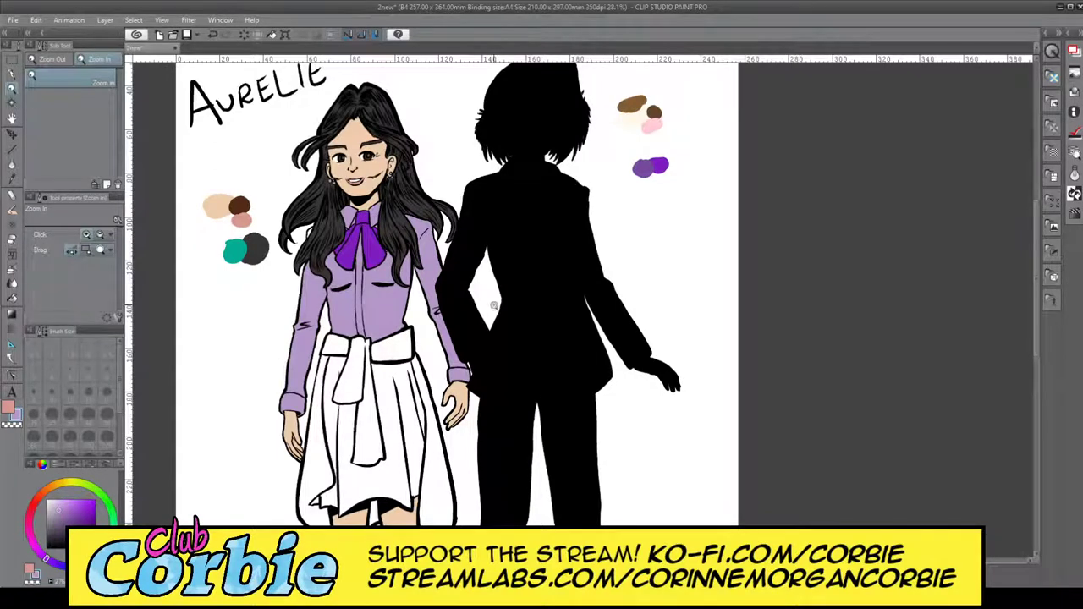
- Sample the muted purple swatch beside the black silhouette and paint the left-hand waist section of the tied sash with it
scroll(494, 306, "down", 3)
scroll(441, 429, "up", 1)
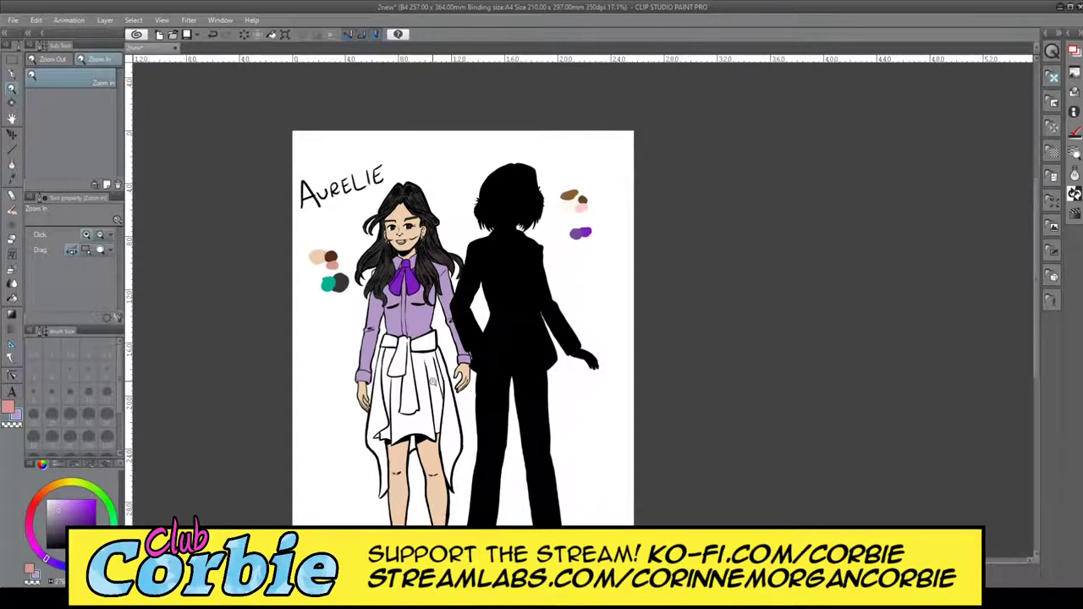
scroll(581, 231, "up", 4)
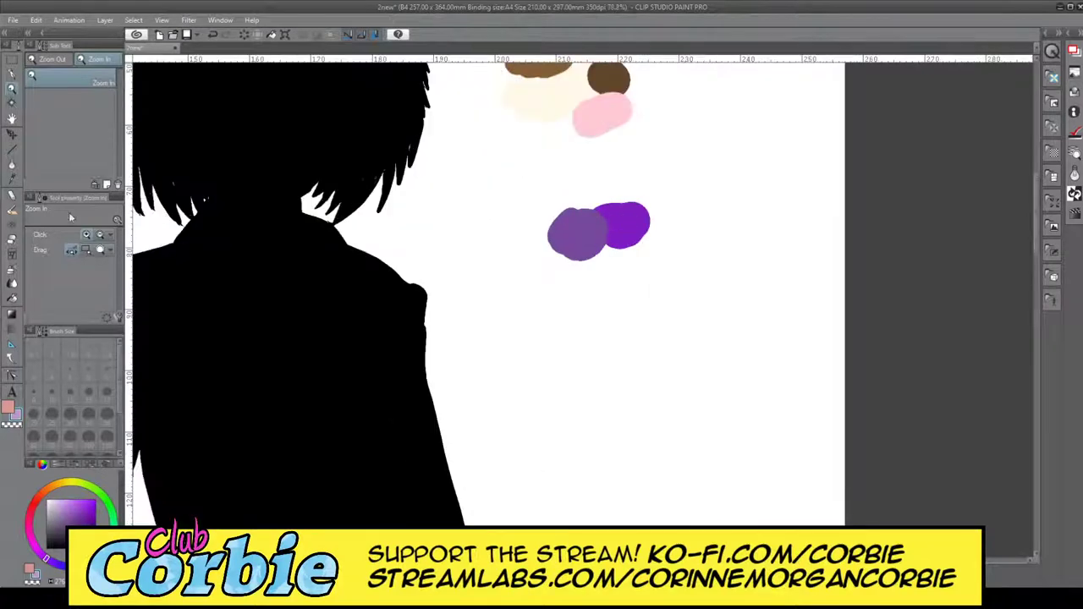
left_click(12, 167)
left_click(594, 205)
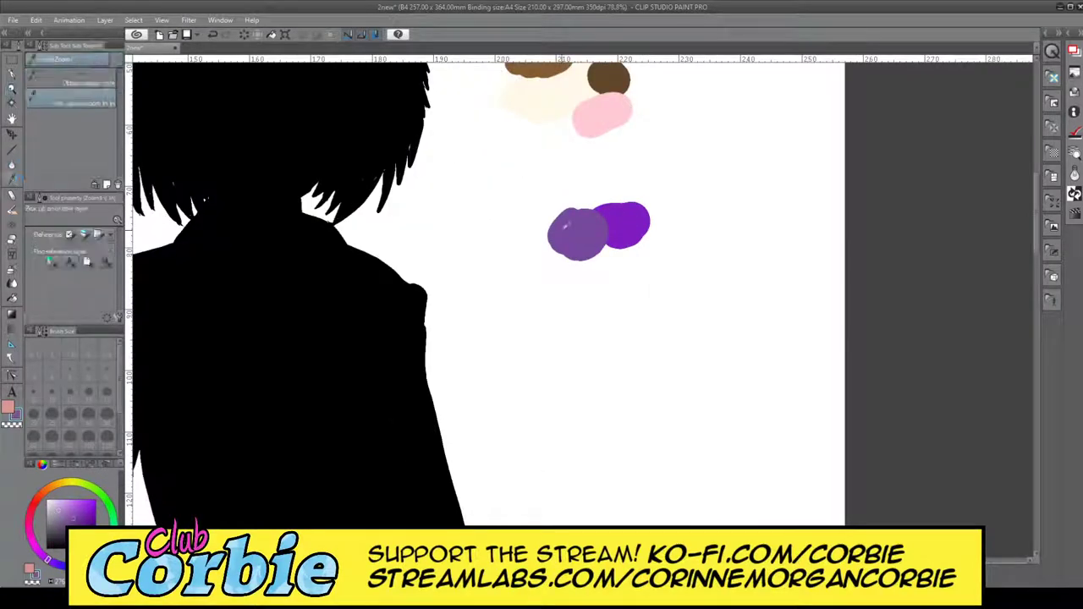
left_click(13, 88)
scroll(380, 237, "down", 10)
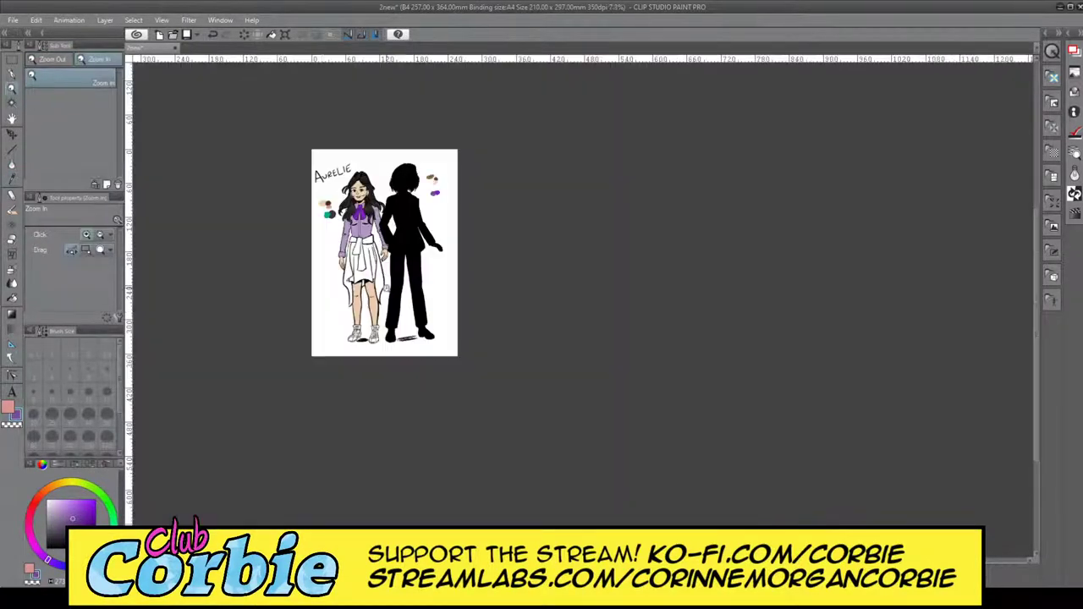
scroll(366, 268, "up", 2)
scroll(385, 181, "up", 8)
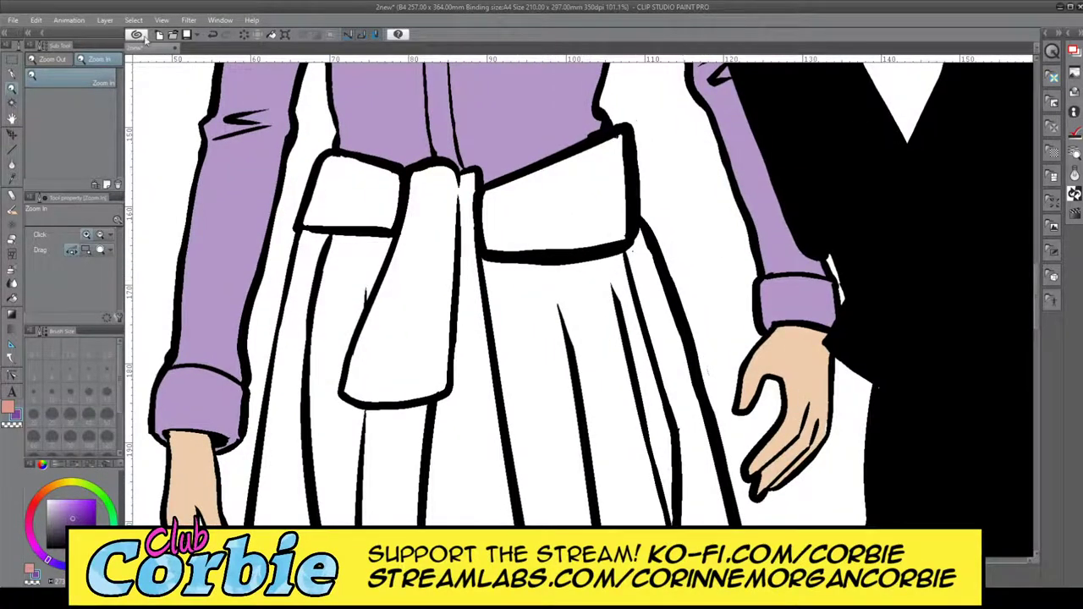
left_click(12, 74)
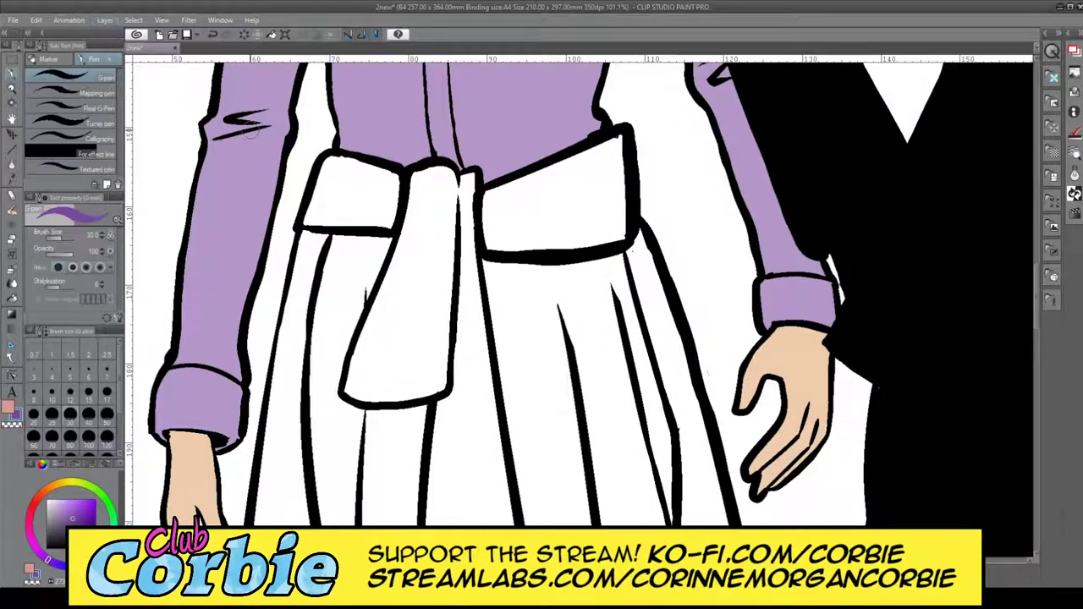
mouse_move(314, 218)
left_mouse_down()
mouse_move(325, 182)
mouse_move(301, 220)
mouse_move(384, 221)
mouse_move(316, 200)
mouse_move(330, 169)
mouse_move(336, 187)
mouse_move(333, 178)
mouse_move(318, 192)
mouse_move(328, 164)
mouse_move(387, 173)
mouse_move(322, 166)
mouse_move(342, 160)
mouse_move(332, 156)
mouse_move(376, 178)
mouse_move(347, 205)
mouse_move(355, 178)
mouse_move(357, 203)
mouse_move(355, 193)
mouse_move(389, 180)
mouse_move(383, 213)
mouse_move(398, 209)
mouse_move(399, 220)
mouse_move(387, 219)
mouse_move(391, 176)
left_mouse_up()
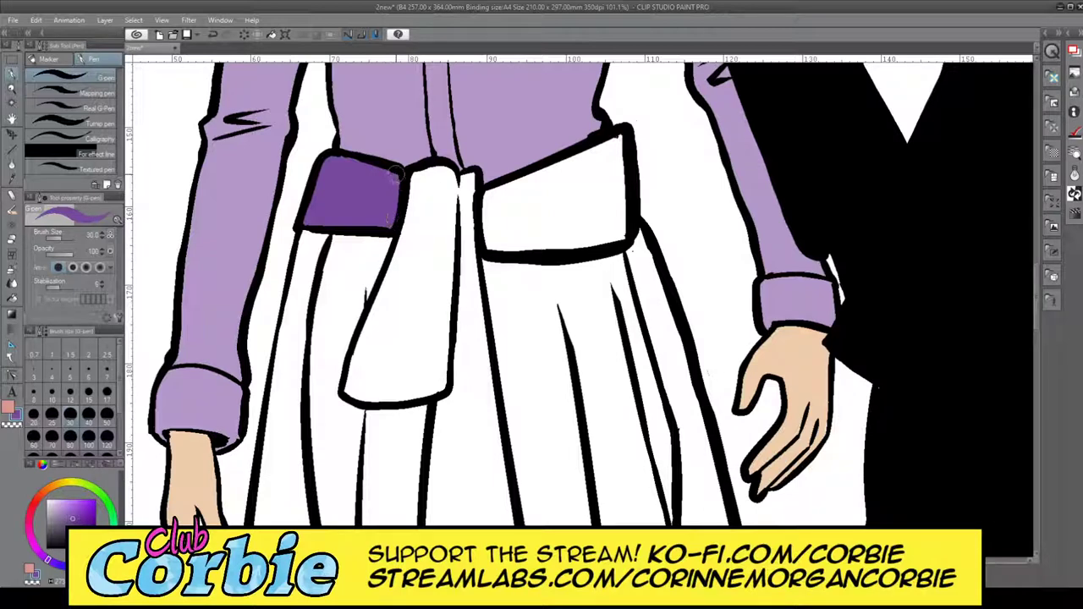
- Border the short front tail of the sash with muted purple and flood-fill its white interior
mouse_move(349, 380)
left_mouse_down()
mouse_move(410, 389)
mouse_move(379, 407)
mouse_move(430, 390)
mouse_move(435, 371)
mouse_move(430, 391)
mouse_move(438, 366)
mouse_move(442, 381)
mouse_move(428, 314)
mouse_move(430, 269)
mouse_move(438, 351)
mouse_move(443, 259)
mouse_move(440, 353)
mouse_move(447, 176)
left_mouse_up()
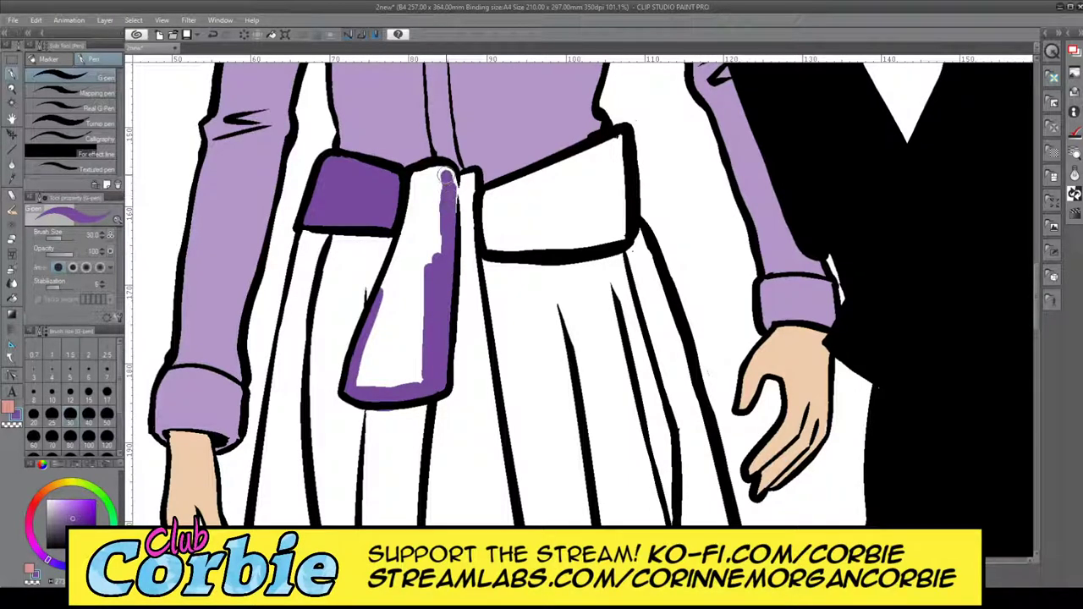
mouse_move(378, 295)
left_mouse_down()
mouse_move(396, 253)
mouse_move(387, 296)
mouse_move(407, 182)
mouse_move(438, 174)
left_mouse_up()
left_click_drag(444, 172, 451, 224)
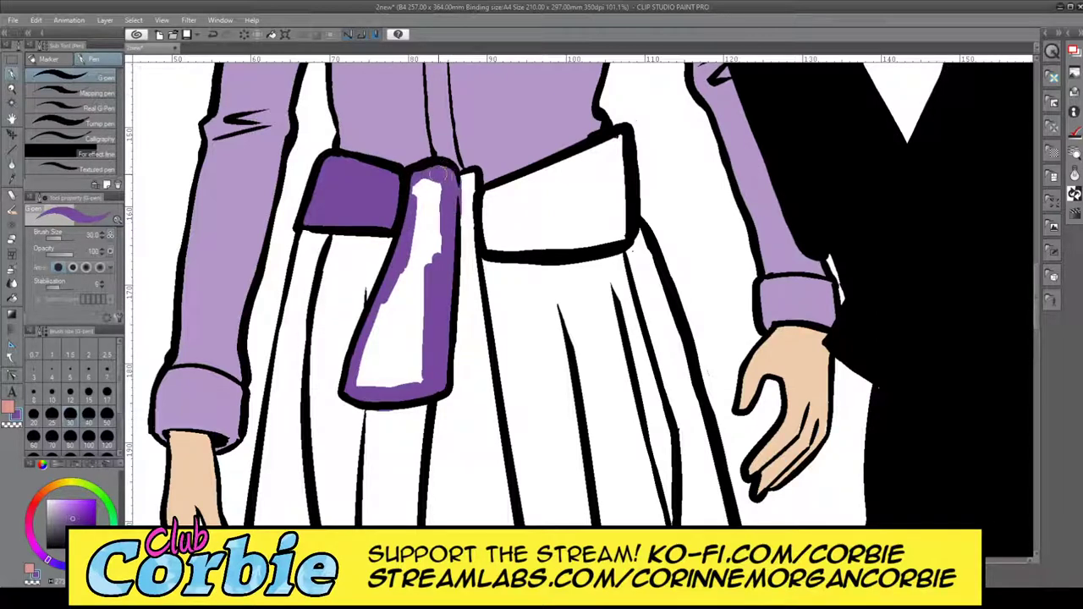
left_click(13, 288)
left_click(408, 277)
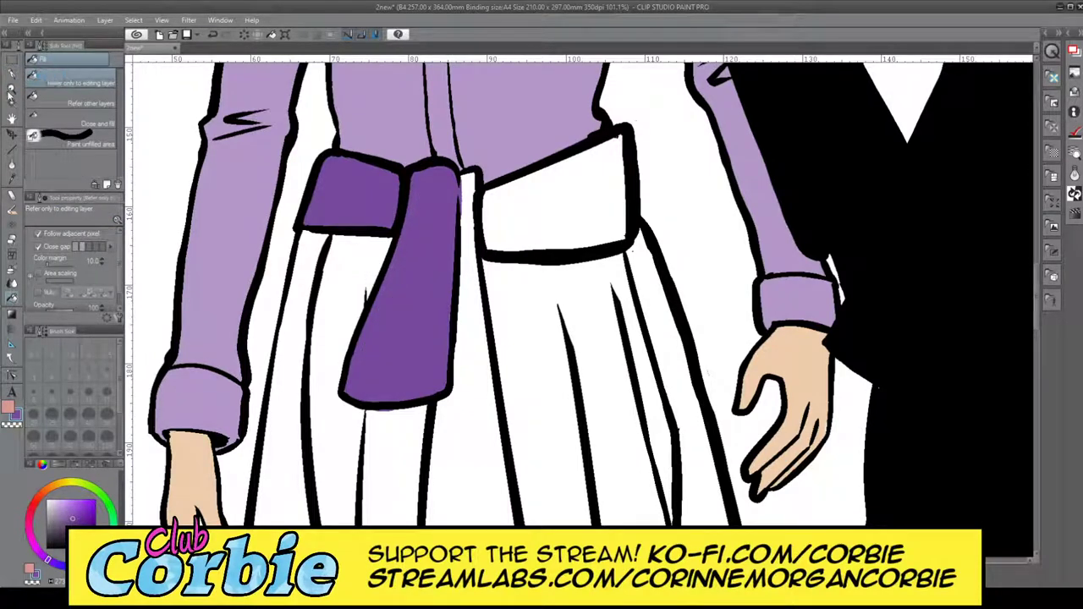
- Border the edges of the longer sash tail below the short one with muted purple
left_click(11, 90)
left_click_drag(377, 288, 275, 332)
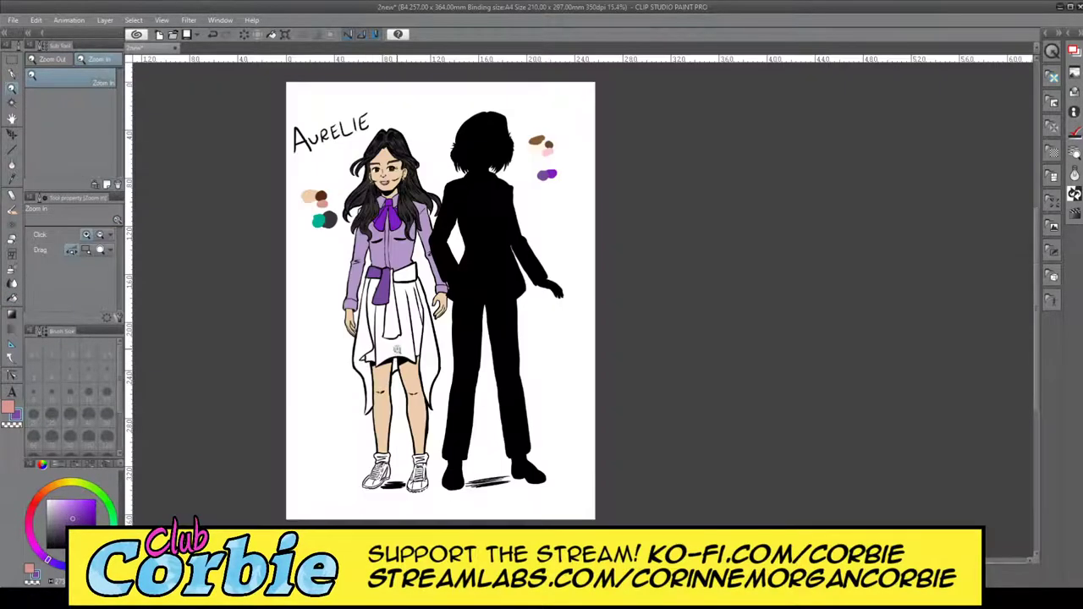
mouse_move(398, 329)
left_mouse_down()
mouse_move(416, 314)
mouse_move(406, 310)
mouse_move(427, 311)
left_mouse_up()
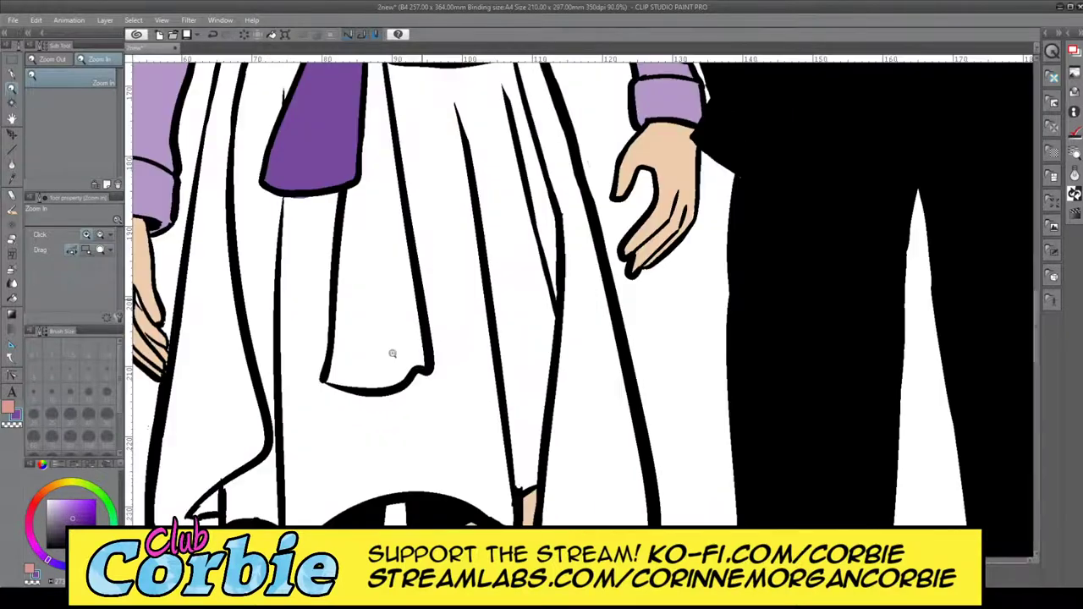
left_click_drag(392, 354, 209, 227)
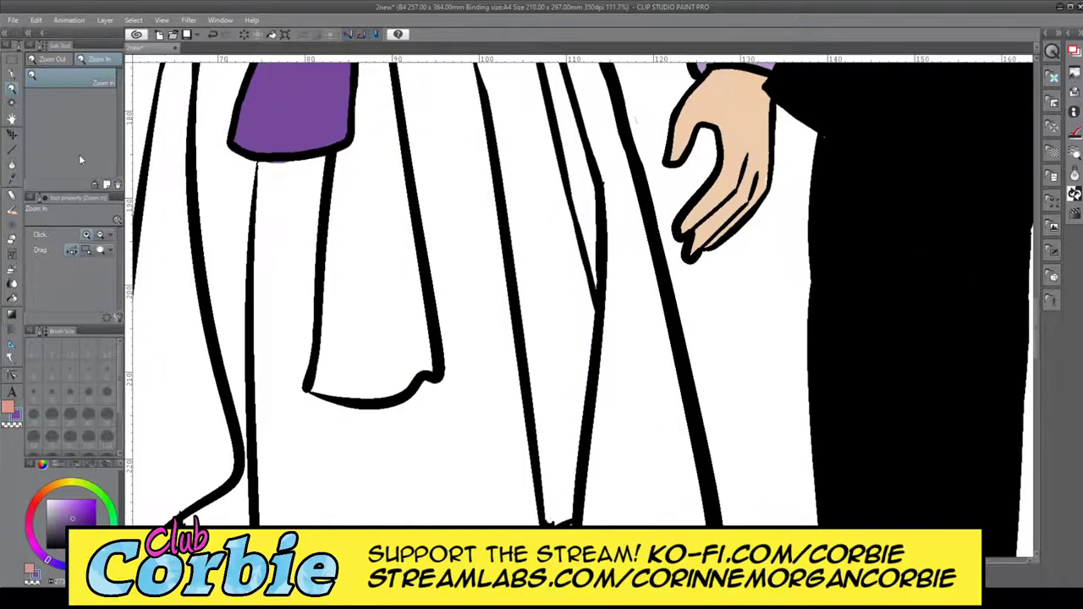
key("p")
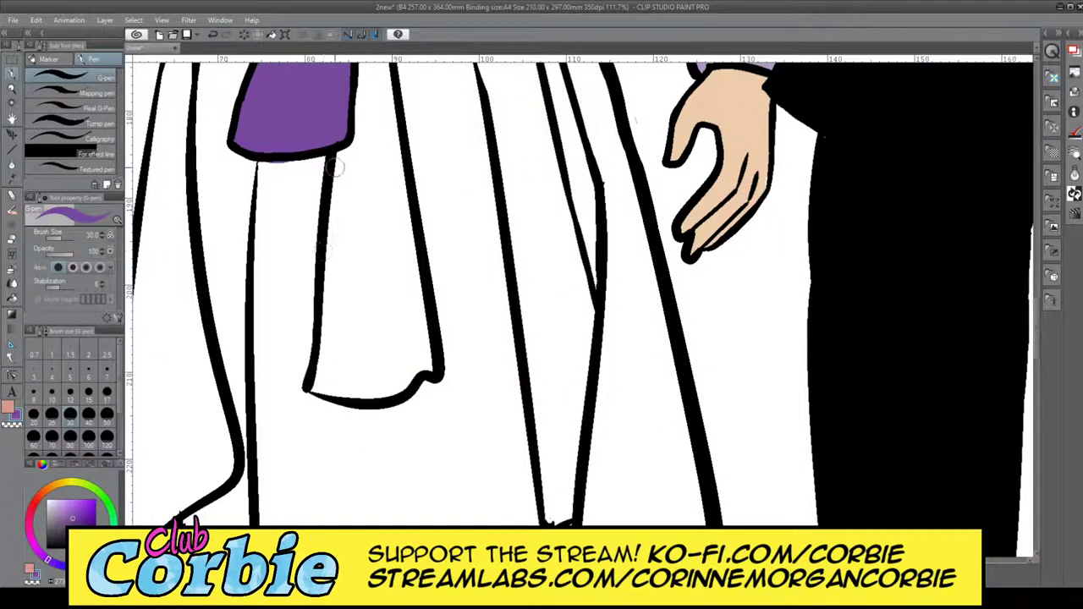
mouse_move(337, 150)
left_mouse_down()
mouse_move(335, 261)
mouse_move(315, 388)
mouse_move(413, 387)
mouse_move(429, 372)
mouse_move(436, 352)
mouse_move(403, 211)
left_mouse_up()
mouse_move(422, 288)
left_mouse_down()
mouse_move(379, 80)
mouse_move(398, 146)
mouse_move(340, 168)
left_mouse_up()
- Paint the narrow upper part of the longer sash tail beside the knot with muted purple
left_click(12, 90)
left_click_drag(335, 292, 179, 275)
left_click_drag(359, 239, 382, 225)
left_click(334, 264)
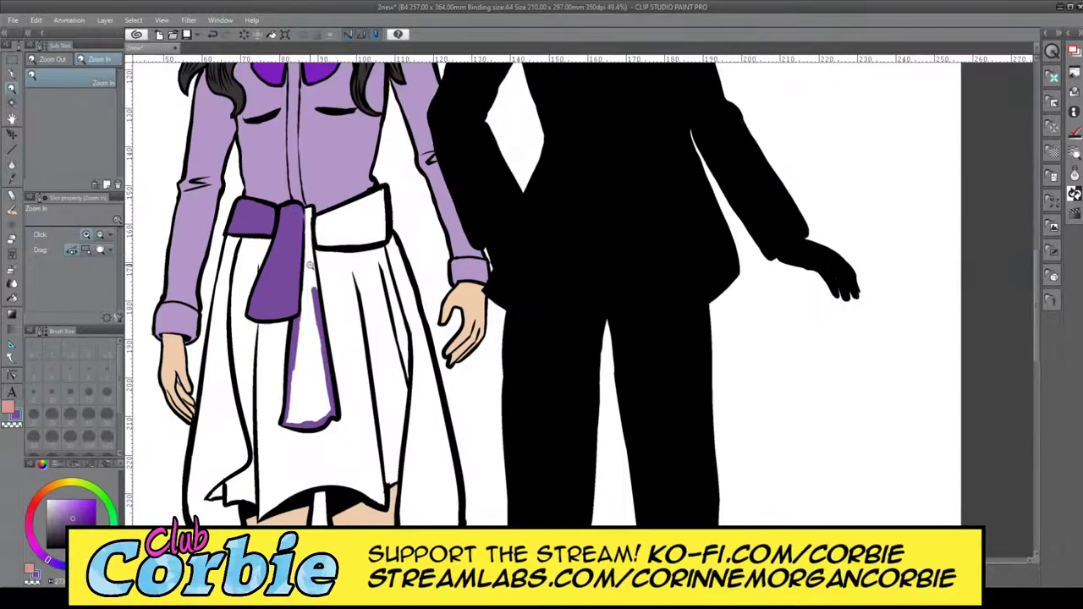
left_click(329, 245)
left_click(334, 227)
left_click(327, 177)
left_click(327, 176)
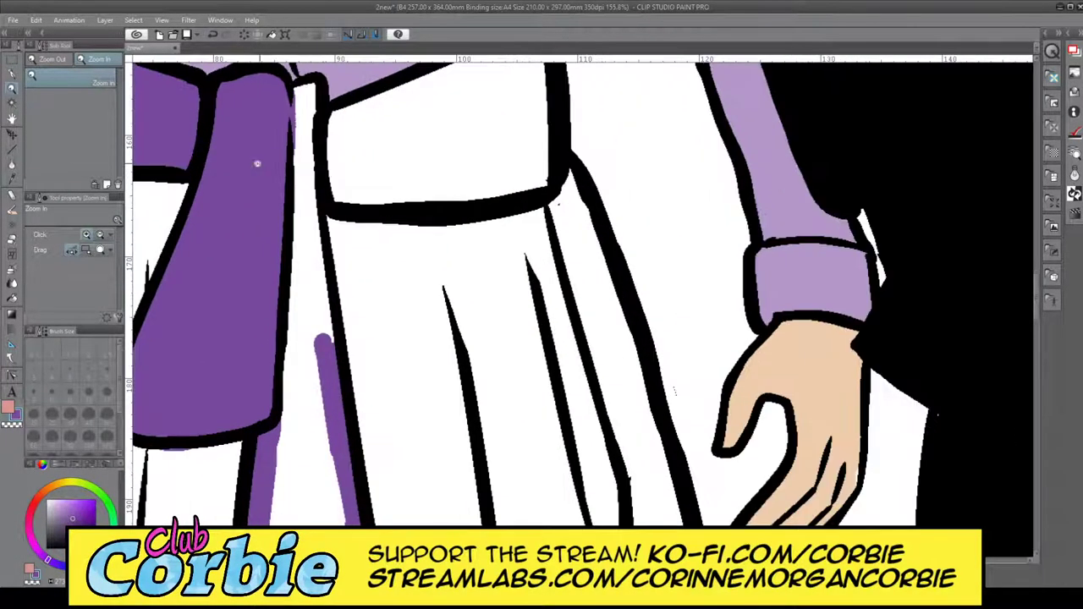
key("p")
mouse_move(310, 273)
left_mouse_down()
mouse_move(324, 357)
mouse_move(318, 230)
mouse_move(332, 364)
mouse_move(300, 88)
mouse_move(279, 415)
mouse_move(292, 315)
left_mouse_up()
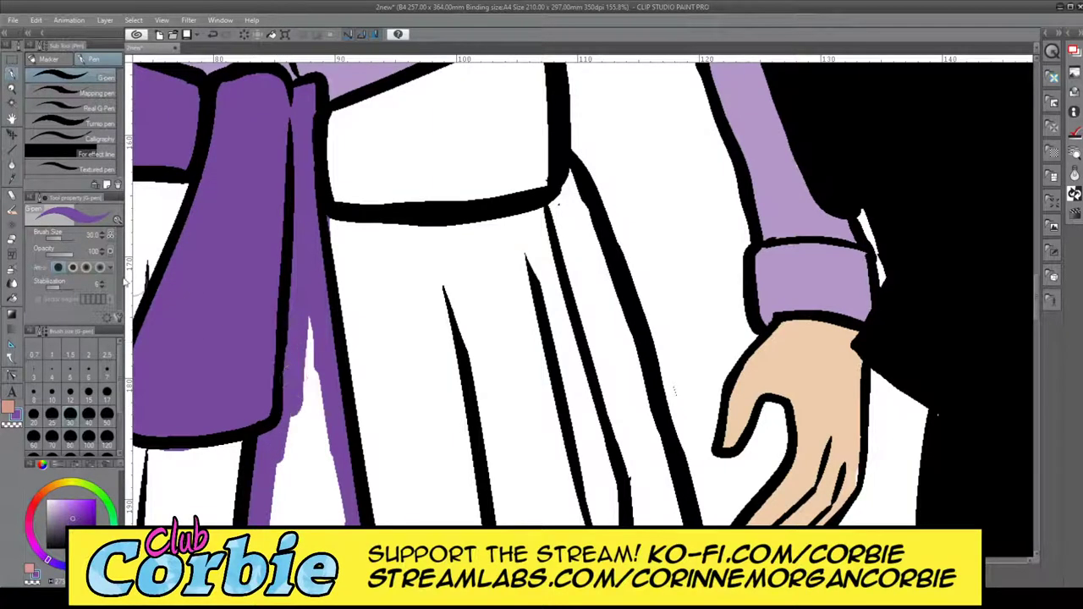
- Flood-fill the remaining white of the longer sash tail with muted purple
left_click(11, 88)
left_click_drag(331, 290, 303, 360)
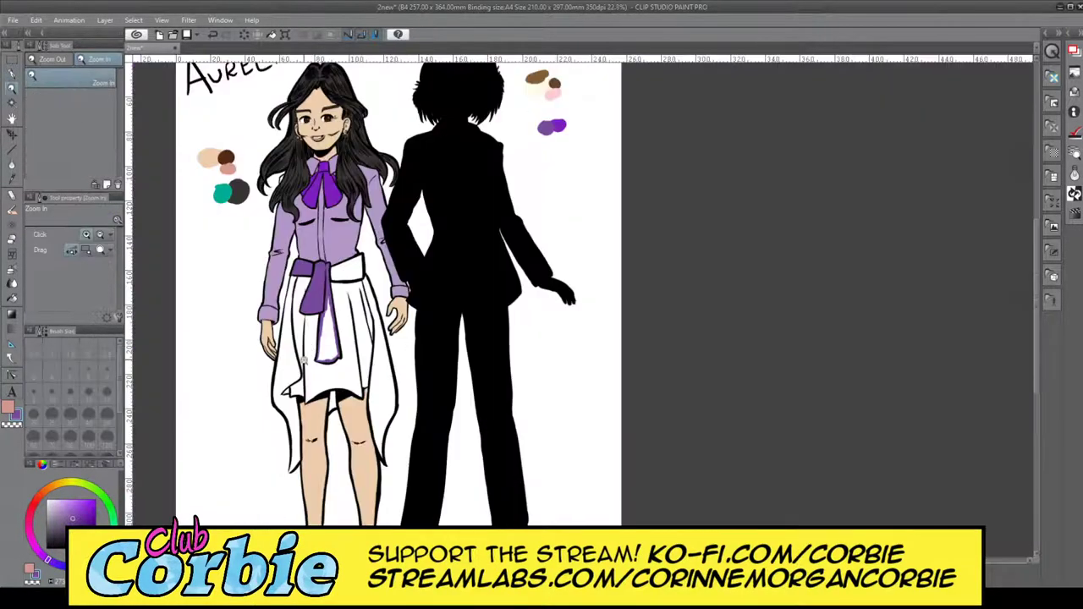
left_click_drag(318, 298, 316, 306)
scroll(321, 311, "down", 1)
scroll(334, 304, "up", 3)
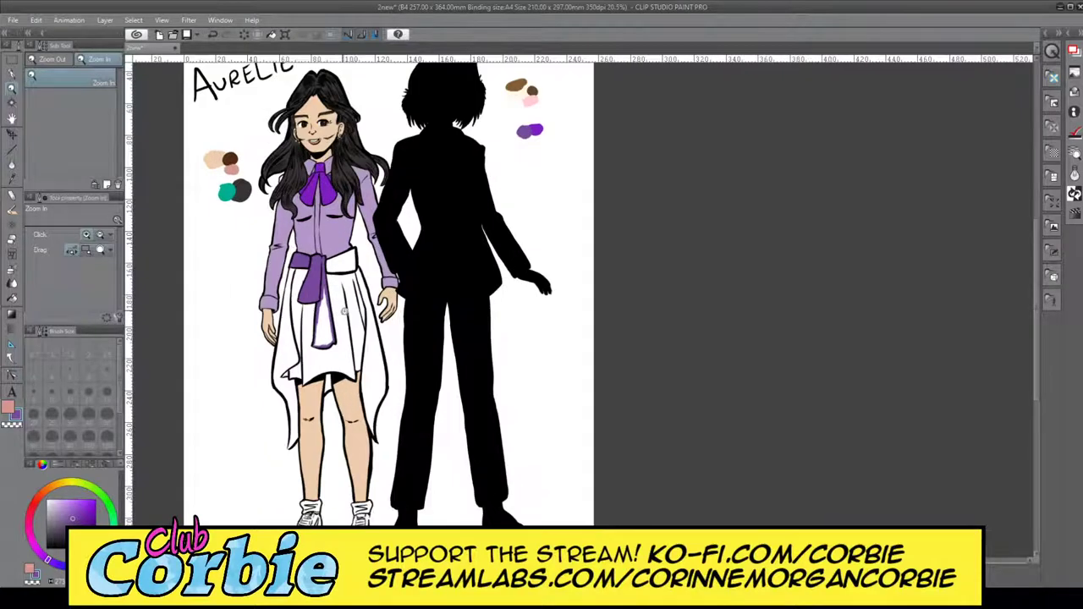
scroll(339, 300, "up", 4)
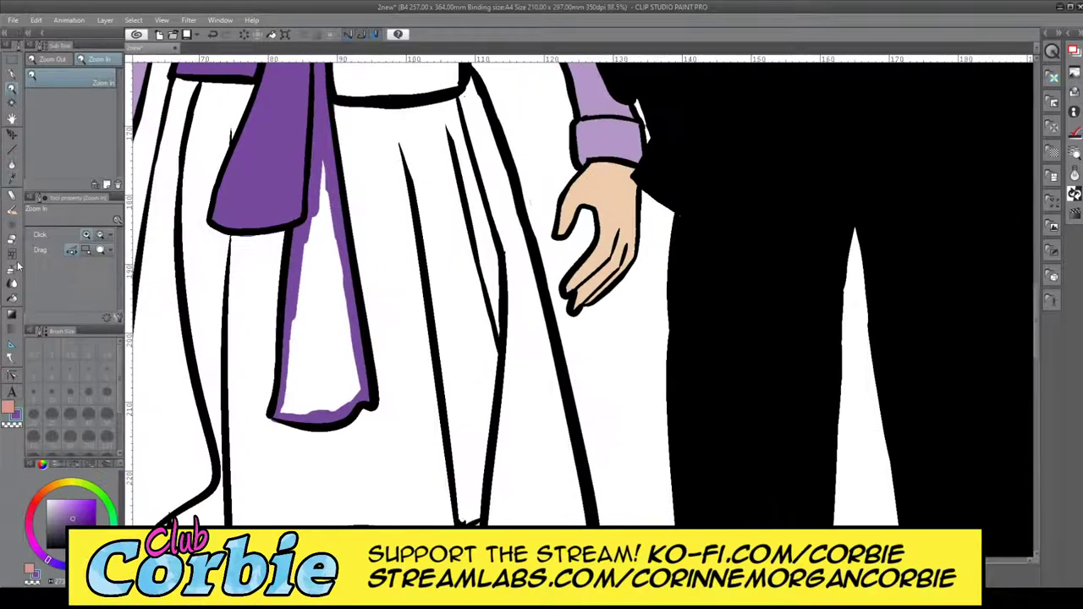
left_click(13, 287)
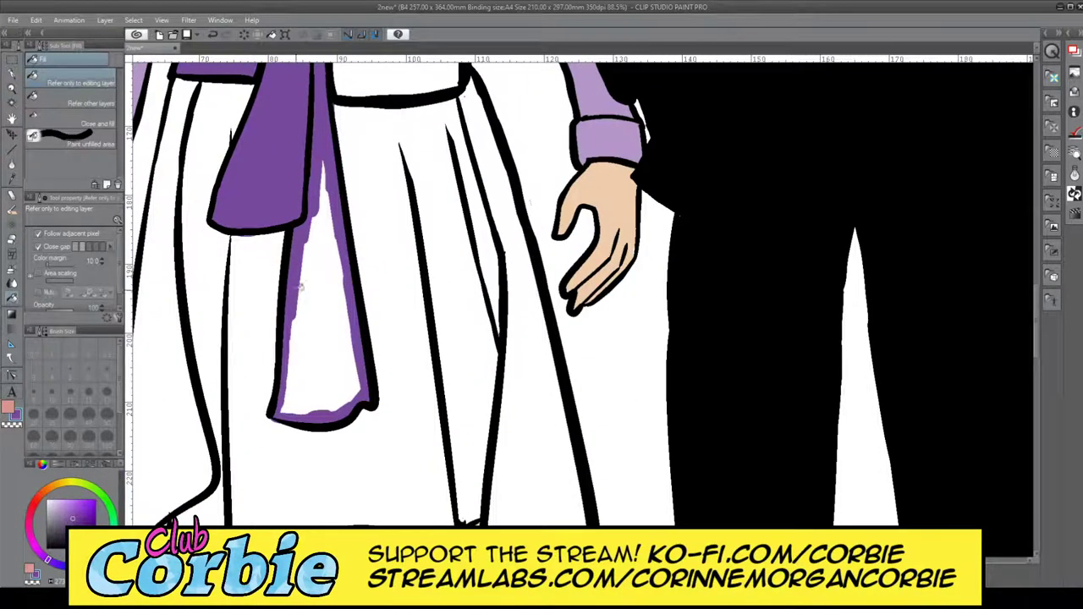
left_click(307, 287)
- Border the right-hand waist section of the sash with muted purple and flood-fill its white interior
left_click(14, 88)
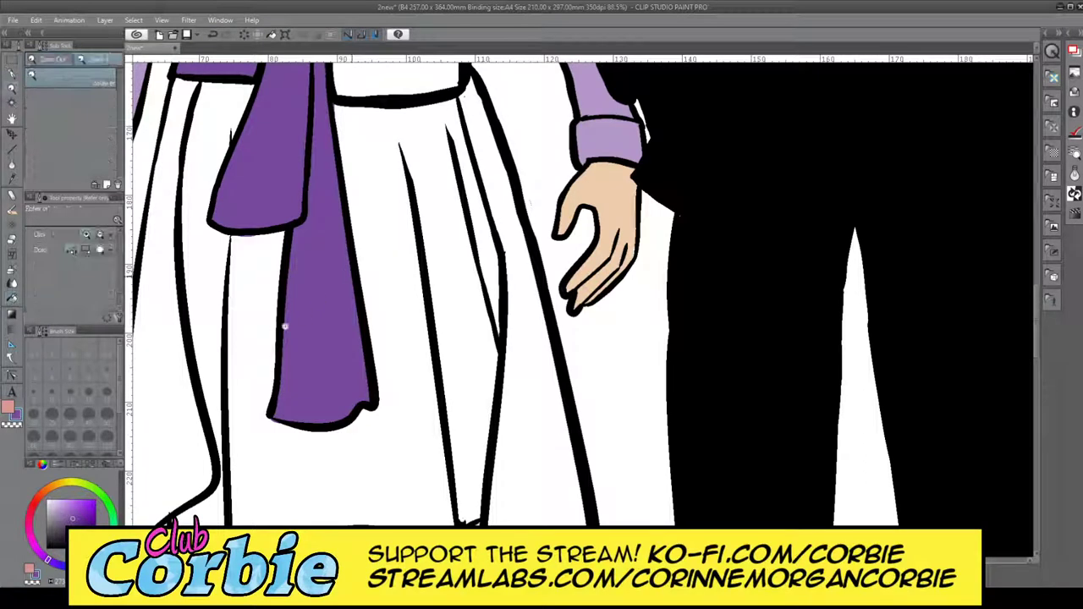
scroll(284, 325, "down", 7)
scroll(353, 249, "up", 2)
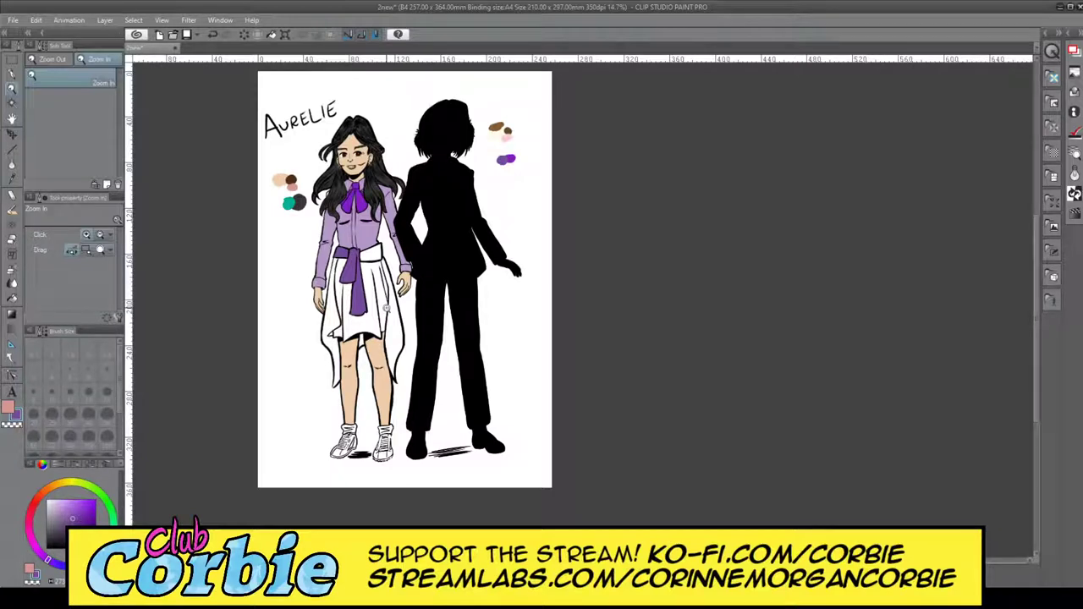
left_click_drag(384, 215, 395, 225)
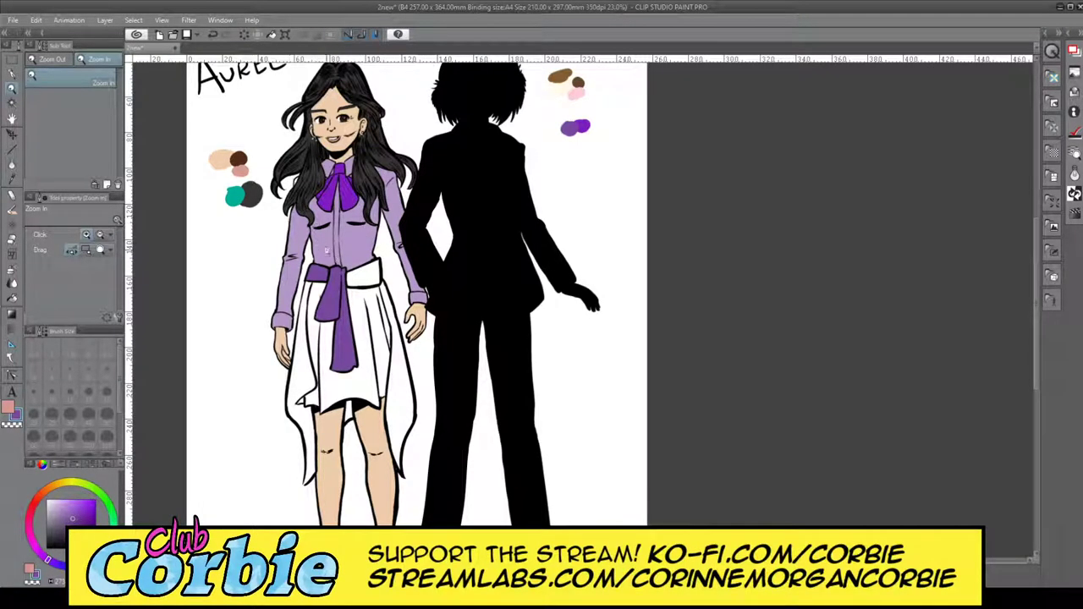
left_click(373, 274)
left_click(369, 269)
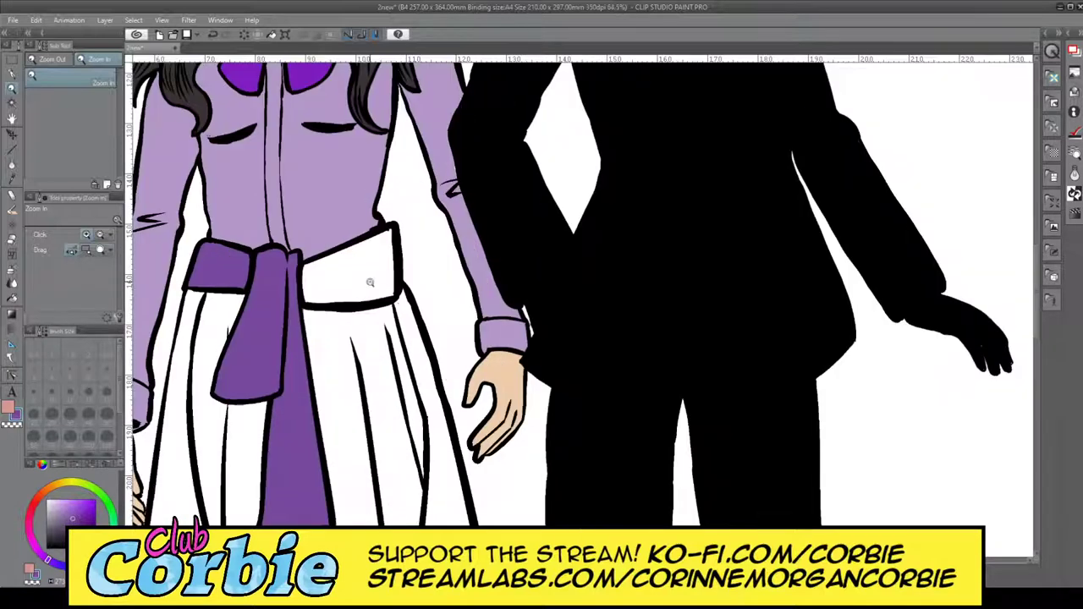
left_click(353, 239)
left_click(12, 73)
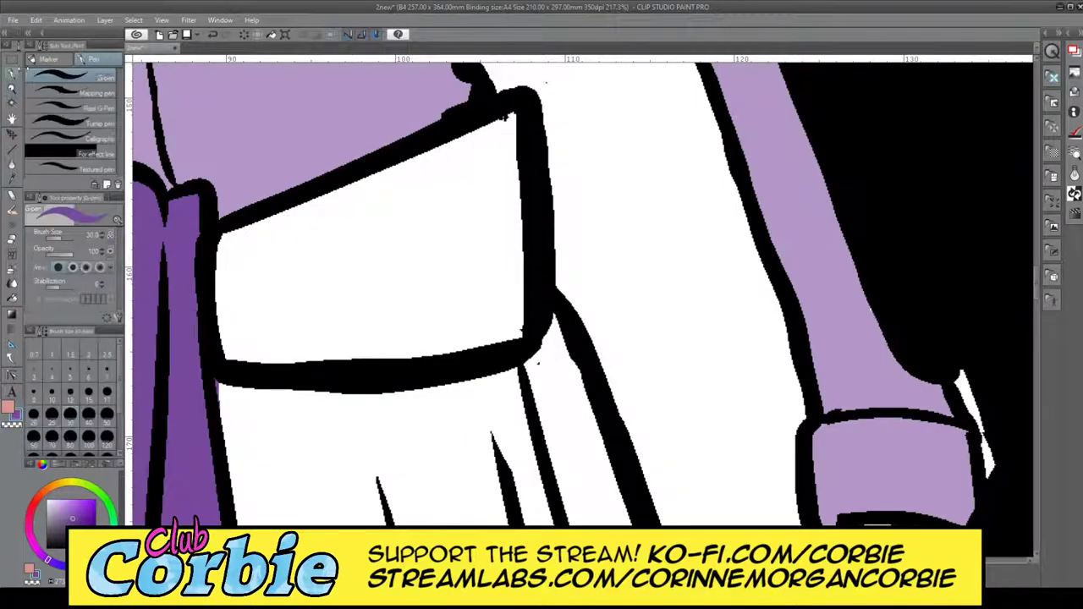
mouse_move(231, 242)
left_mouse_down()
mouse_move(297, 205)
mouse_move(195, 258)
mouse_move(217, 303)
mouse_move(229, 296)
mouse_move(231, 355)
mouse_move(516, 324)
mouse_move(479, 337)
mouse_move(501, 260)
mouse_move(486, 159)
mouse_move(518, 236)
mouse_move(518, 131)
mouse_move(455, 142)
mouse_move(254, 233)
left_mouse_up()
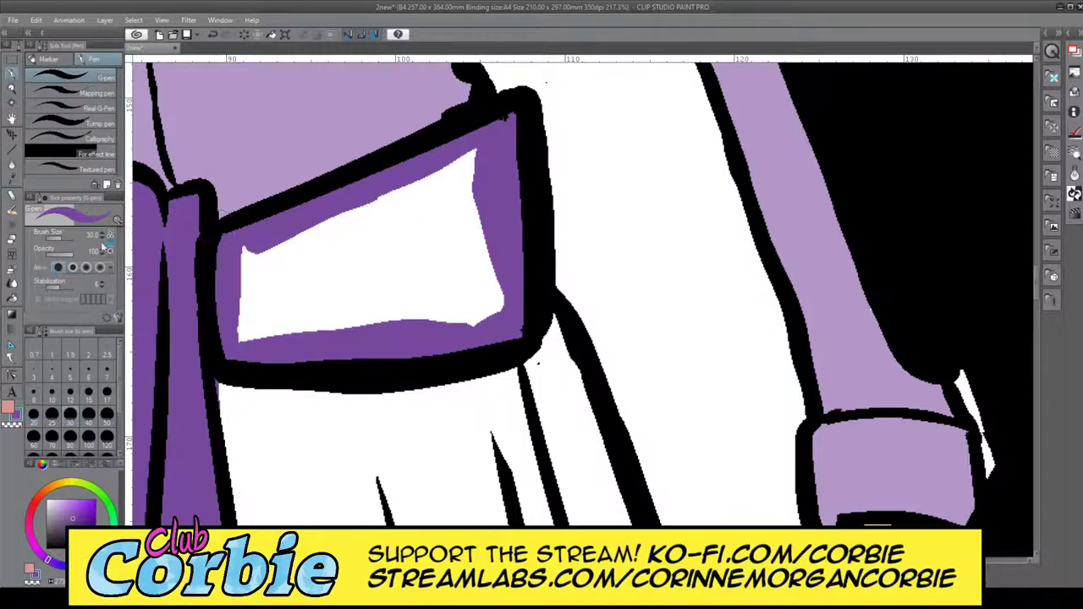
left_click(11, 301)
left_click(364, 259)
left_click(12, 90)
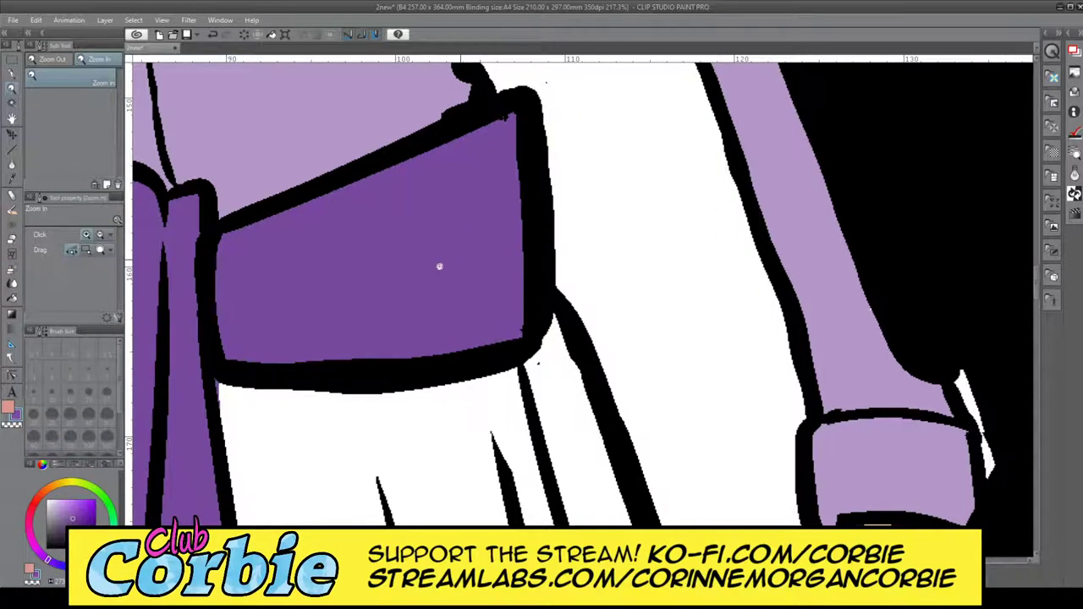
- Paint the small white outlined gap at the outer edge of the left-hand hair with muted purple, using brush size 17
left_click_drag(472, 257, 353, 301)
left_click_drag(484, 225, 495, 324)
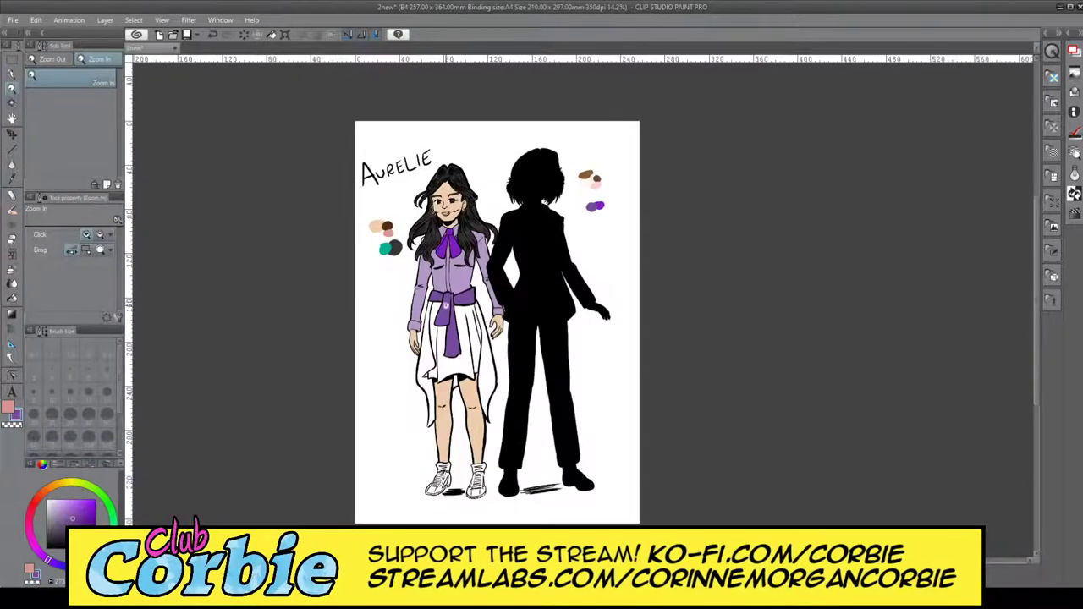
scroll(503, 392, "up", 1)
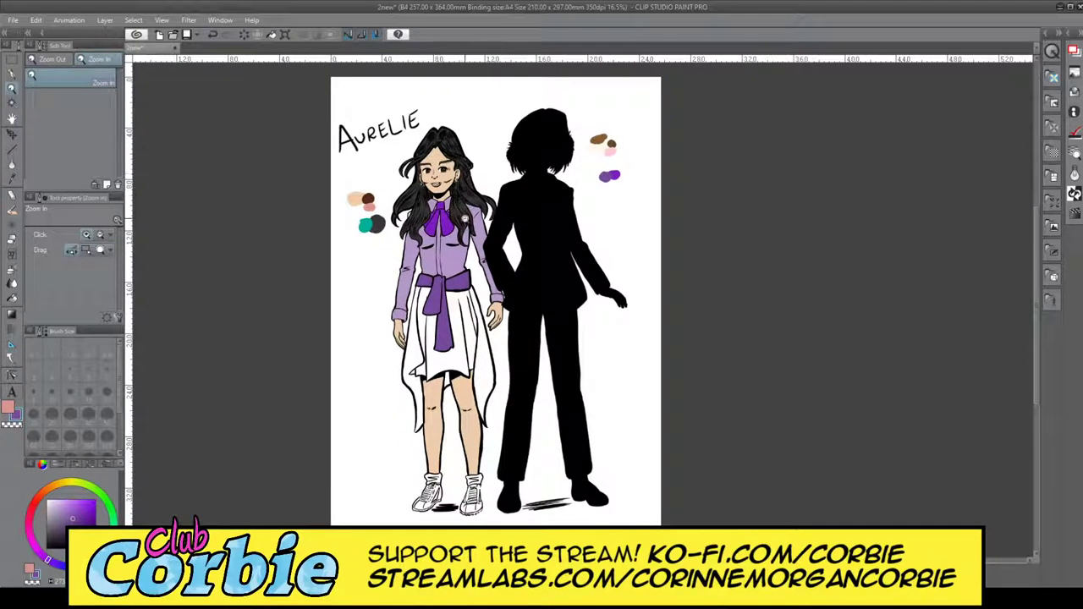
scroll(465, 220, "up", 2)
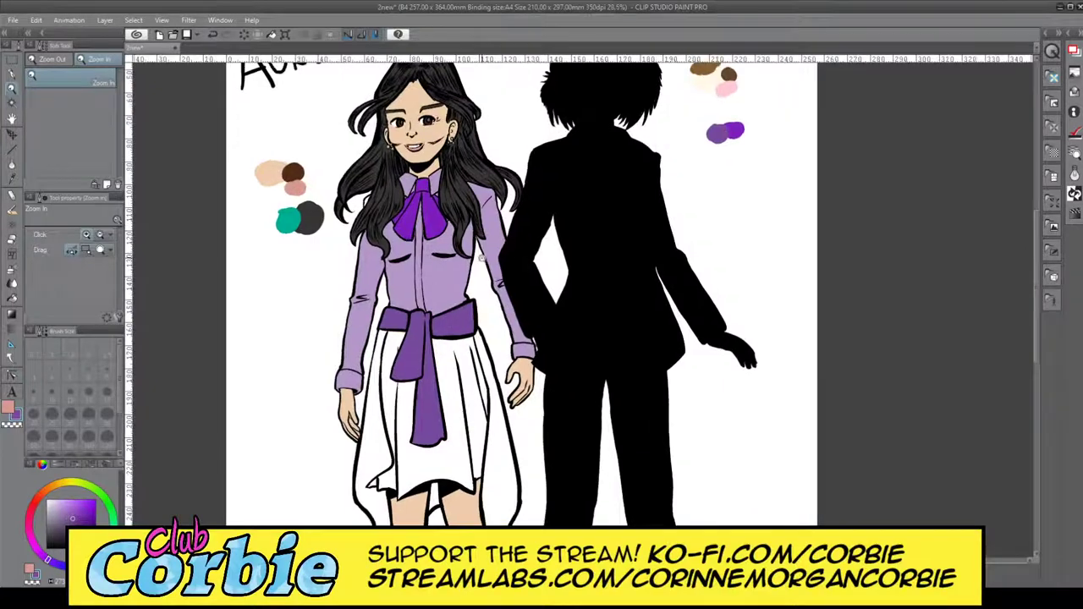
scroll(484, 272, "down", 1)
scroll(397, 211, "down", 1)
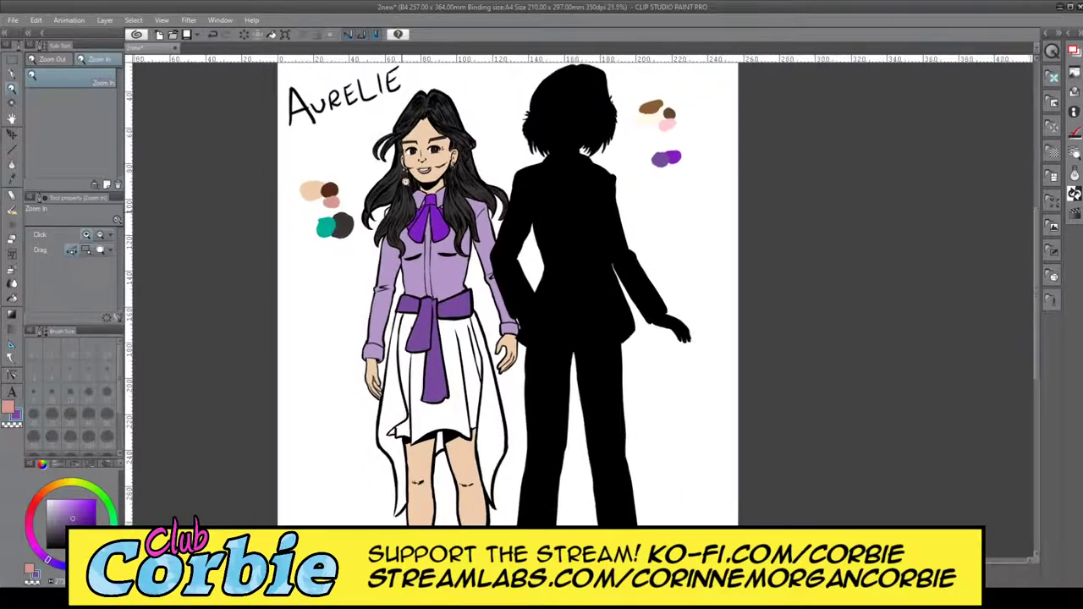
scroll(397, 207, "up", 3)
scroll(406, 194, "down", 1)
scroll(406, 182, "up", 4)
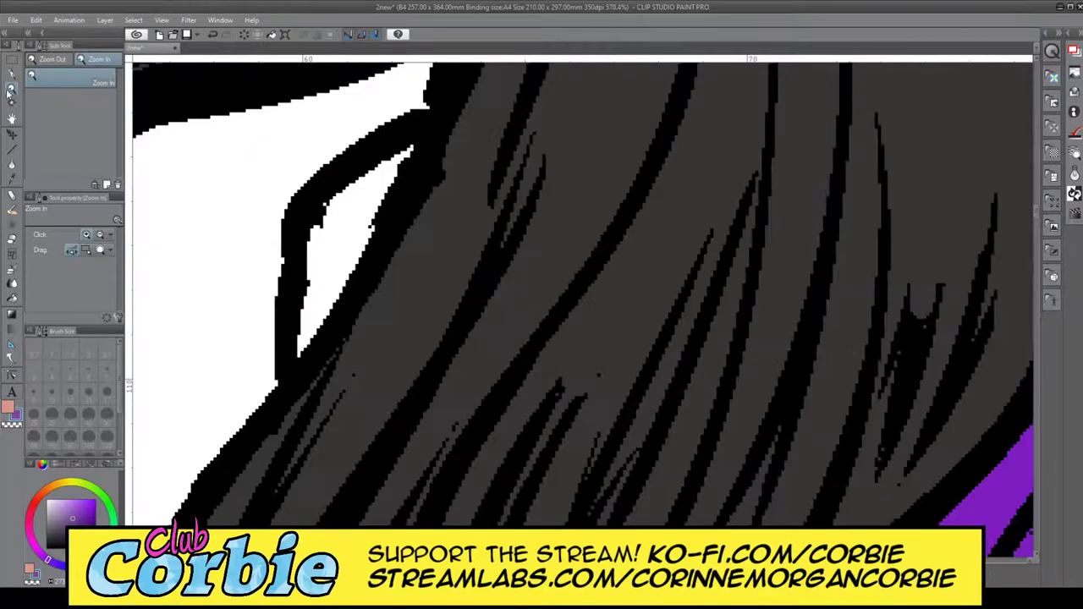
key("p")
left_click(107, 391)
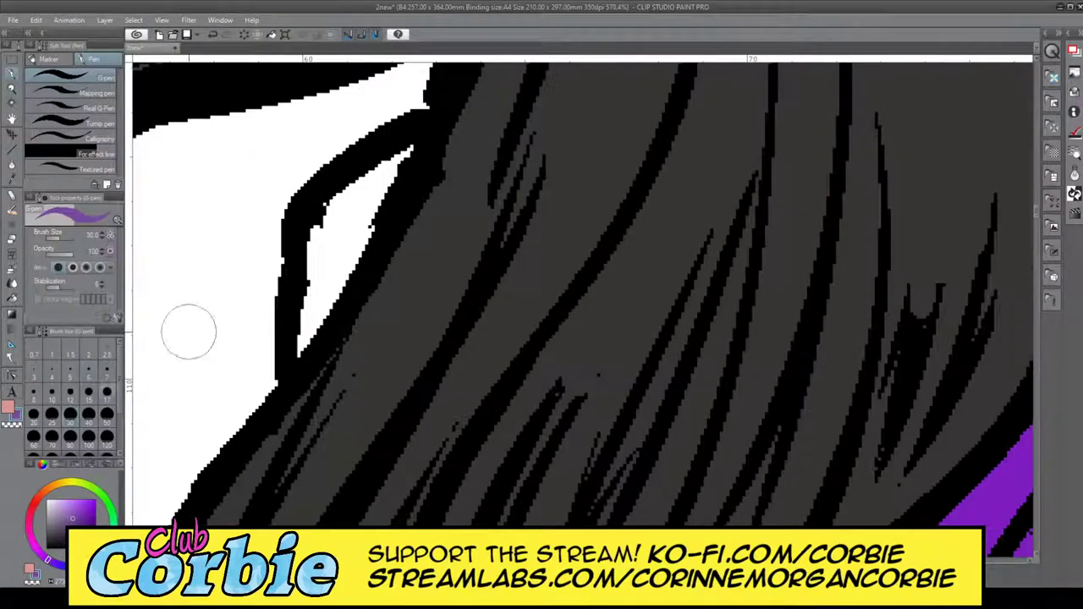
mouse_move(307, 254)
left_mouse_down()
mouse_move(301, 345)
mouse_move(347, 227)
mouse_move(323, 298)
mouse_move(320, 250)
mouse_move(358, 179)
mouse_move(316, 230)
mouse_move(383, 171)
left_mouse_up()
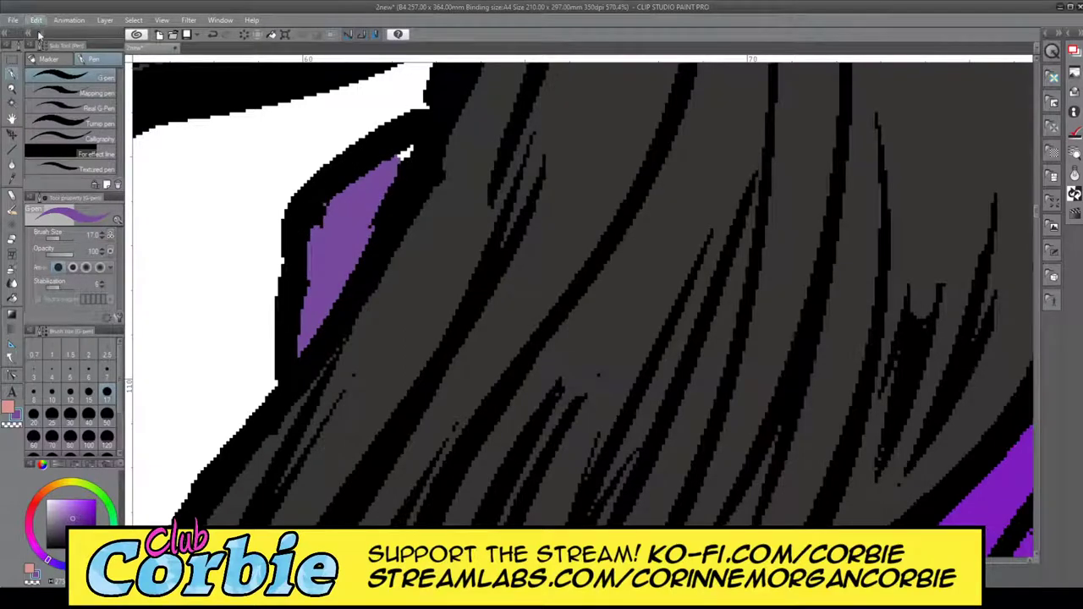
- Undo the muted purple in the small gap at the outer edge of the left-hand hair and colour the blouse light purple
key("ctrl+z")
left_click(13, 90)
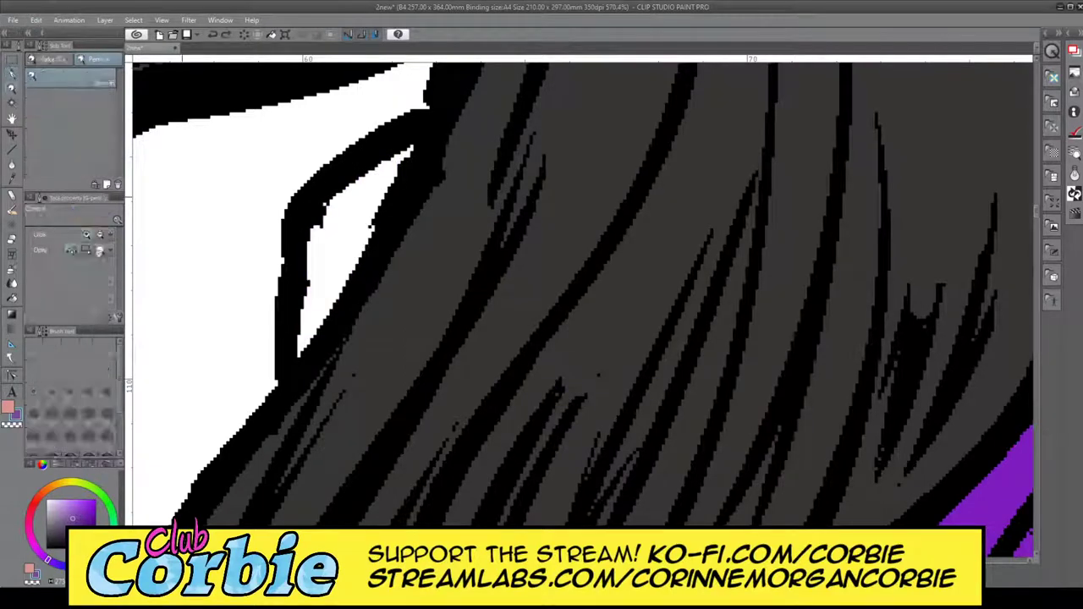
left_click_drag(200, 189, 223, 285)
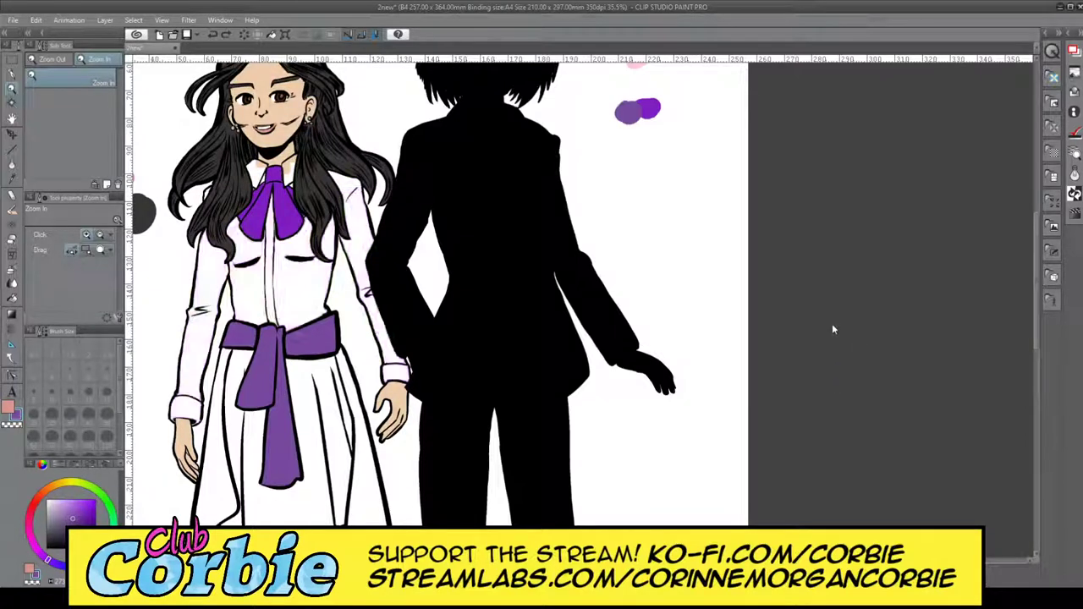
left_click_drag(187, 177, 248, 147)
scroll(309, 260, "down", 6)
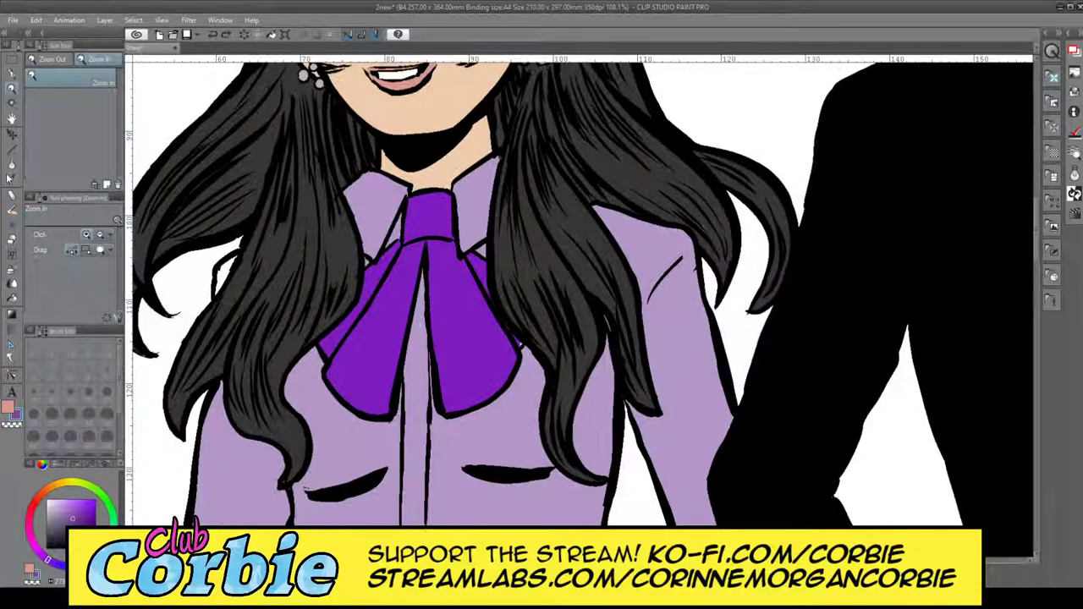
- Sample the blouse's light purple and paint the small white outlined gap at the outer edge of the left-hand hair with the G-pen
left_click(10, 178)
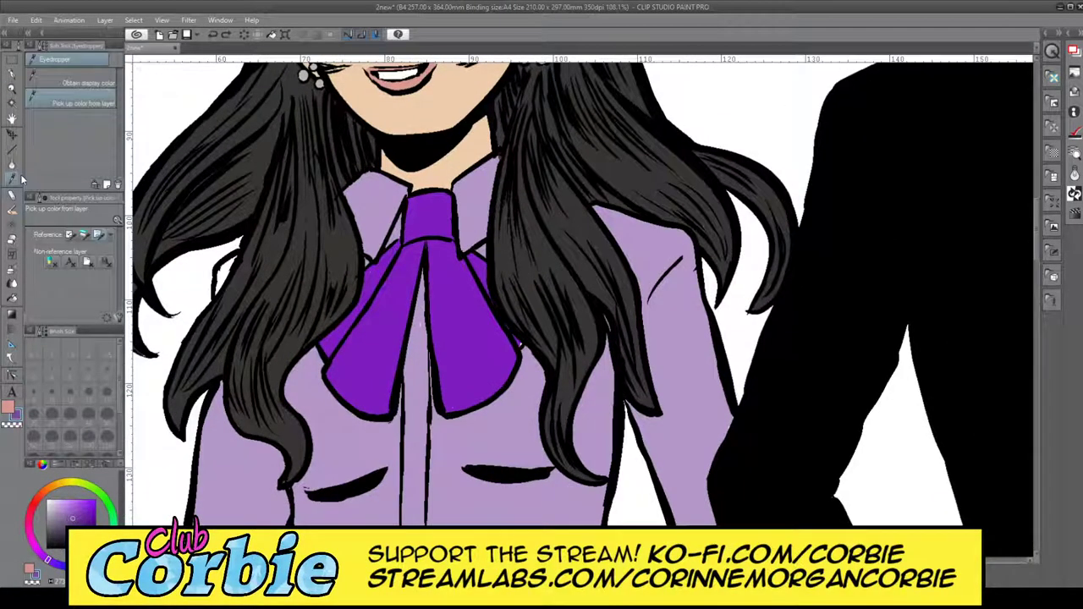
left_click(12, 86)
mouse_move(247, 250)
left_mouse_down()
mouse_move(228, 250)
mouse_move(243, 325)
mouse_move(254, 272)
mouse_move(286, 240)
mouse_move(250, 262)
left_mouse_up()
left_click(12, 75)
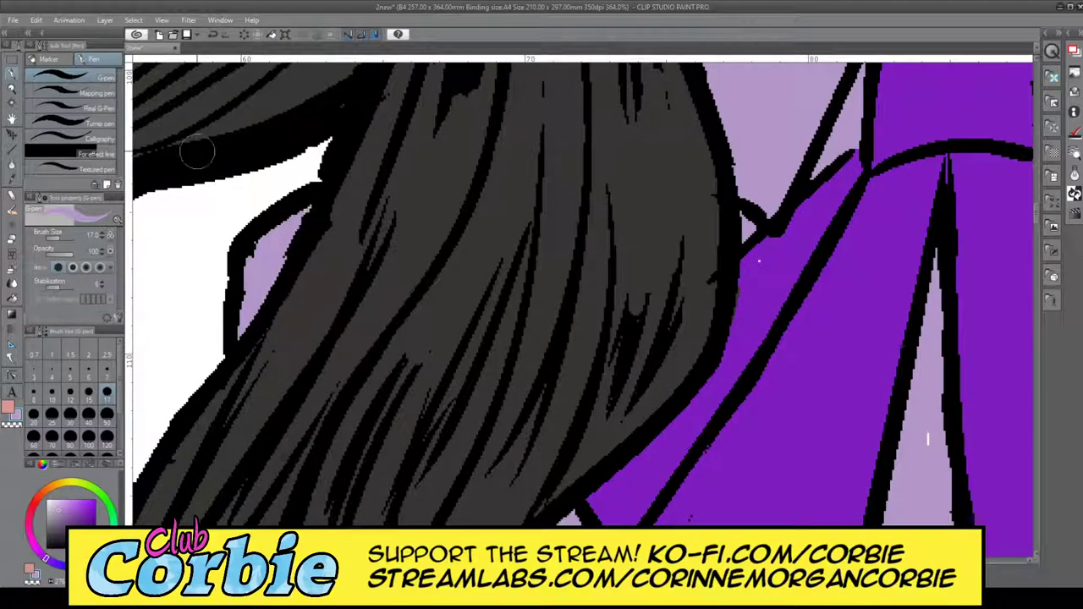
key("slash")
left_click_drag(166, 209, 76, 212)
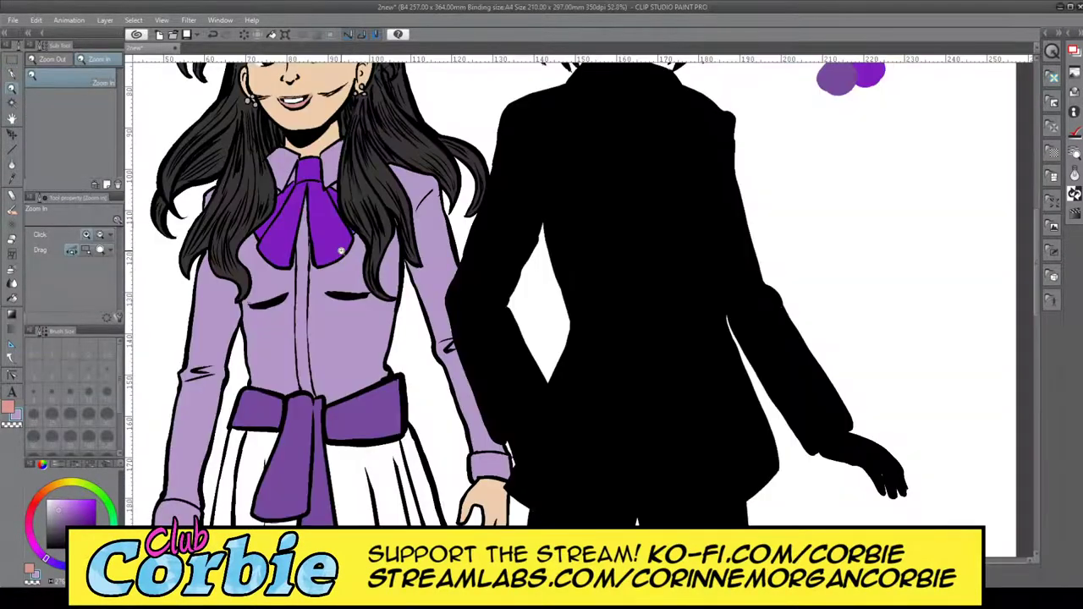
- Paint over the stray white spots on the blouse placket between the bow tails and below the bow with light purple
left_click_drag(339, 249, 309, 222)
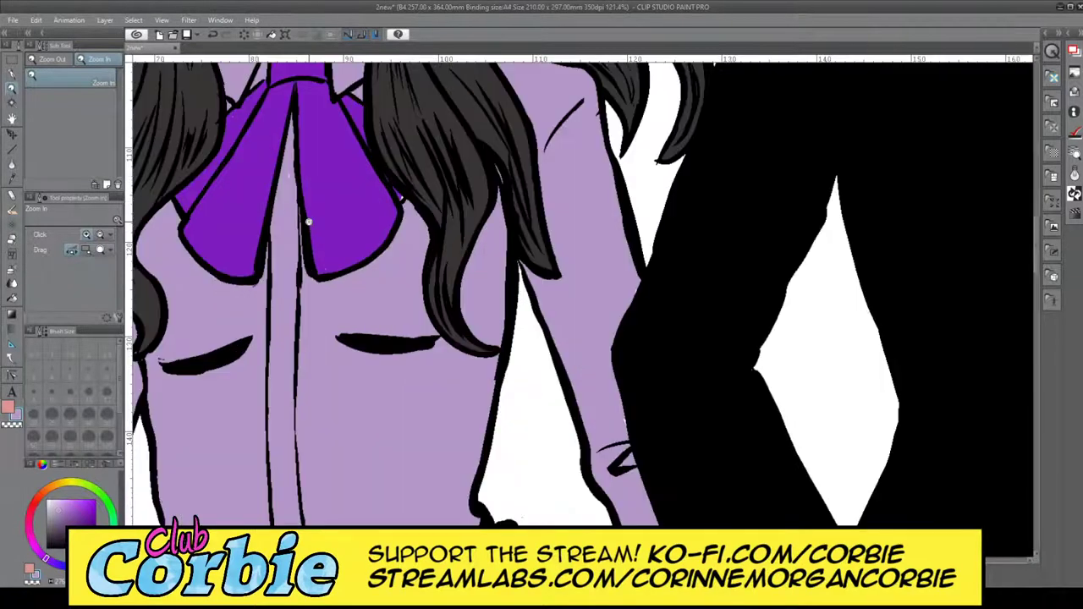
left_click(295, 150)
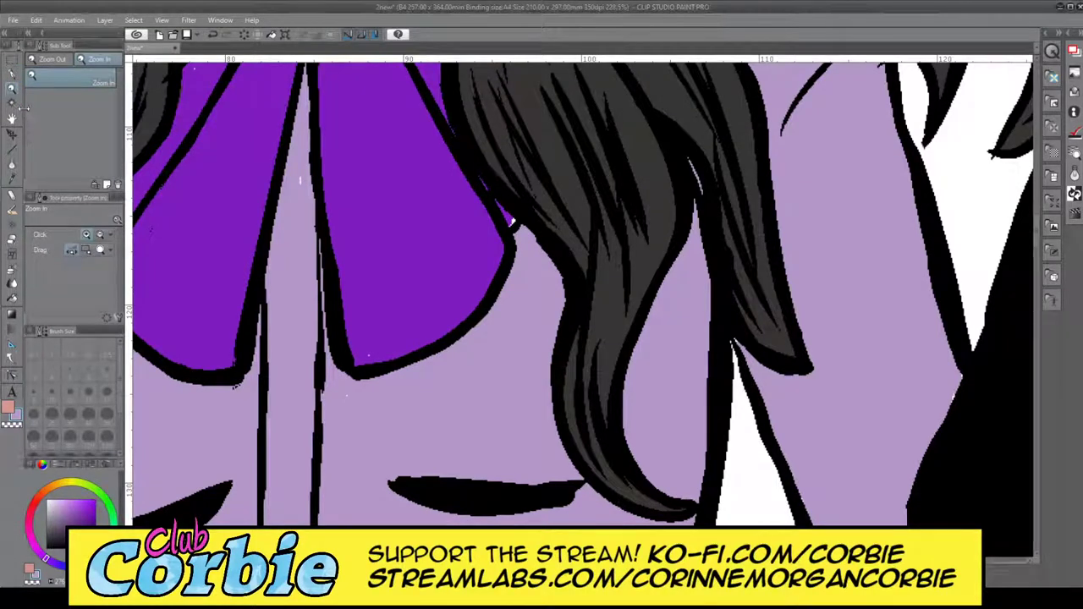
key("p")
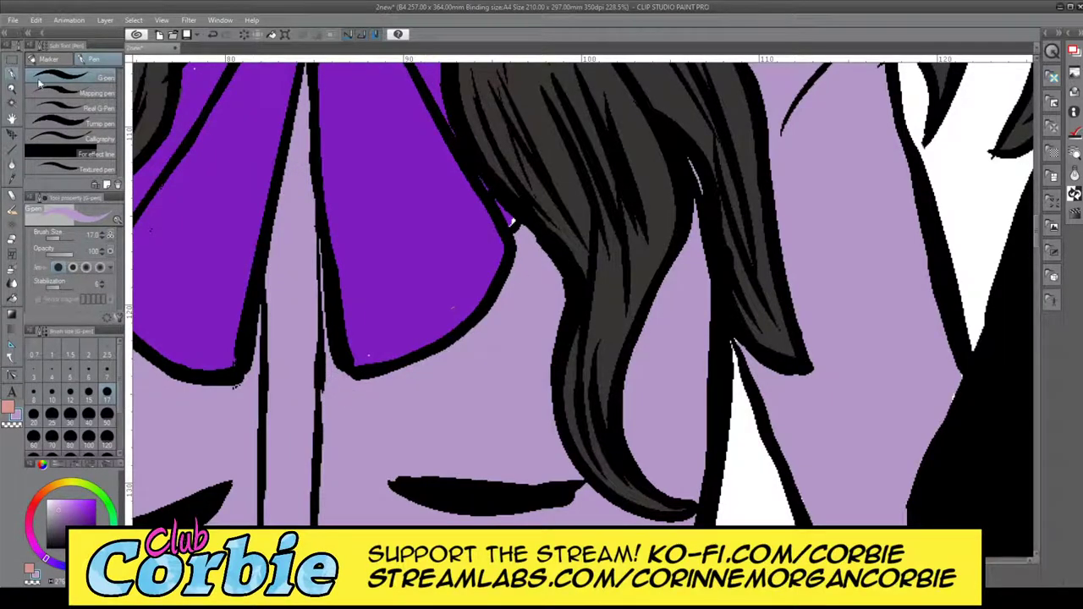
left_click(13, 89)
left_click_drag(265, 246, 153, 253)
- Sample the bow's bright purple and paint over the stray speck at the lower corner of the right-hand bow tail
scroll(246, 249, "up", 5)
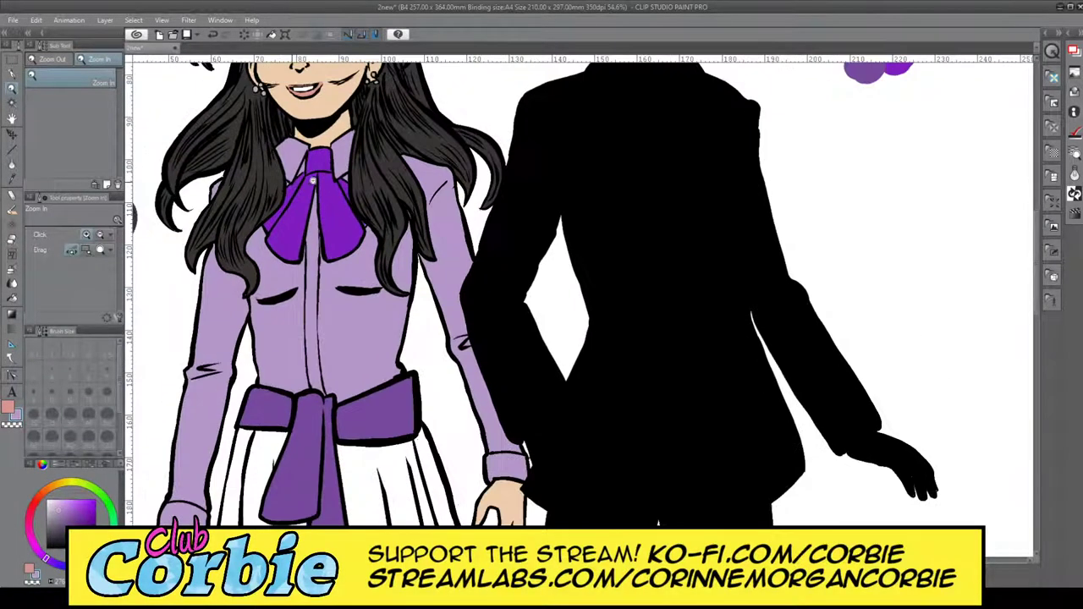
scroll(364, 275, "up", 1)
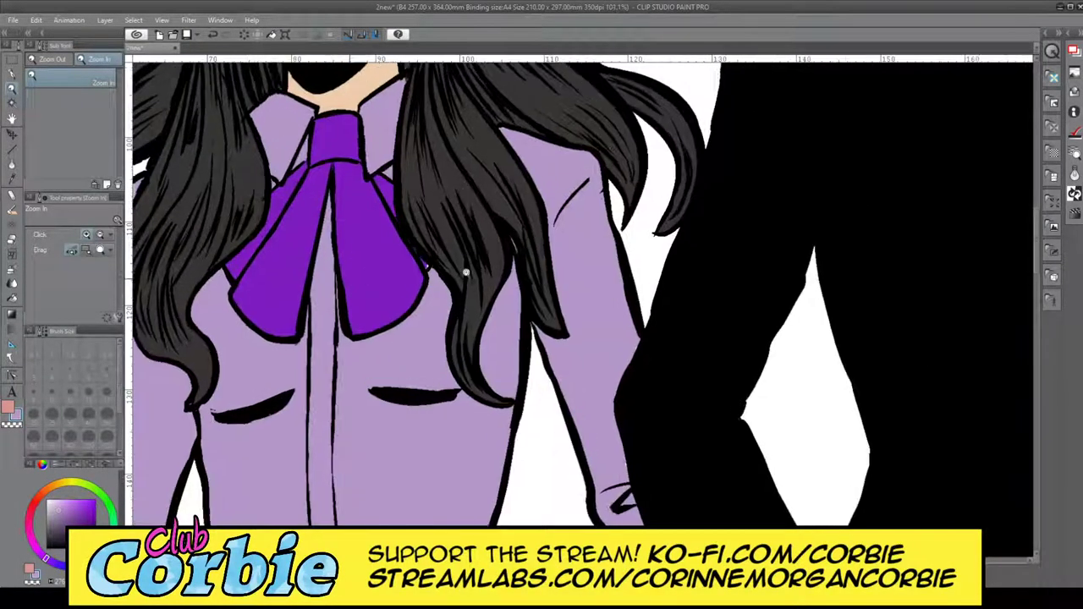
scroll(437, 271, "up", 1)
scroll(404, 355, "up", 1)
scroll(193, 205, "up", 1)
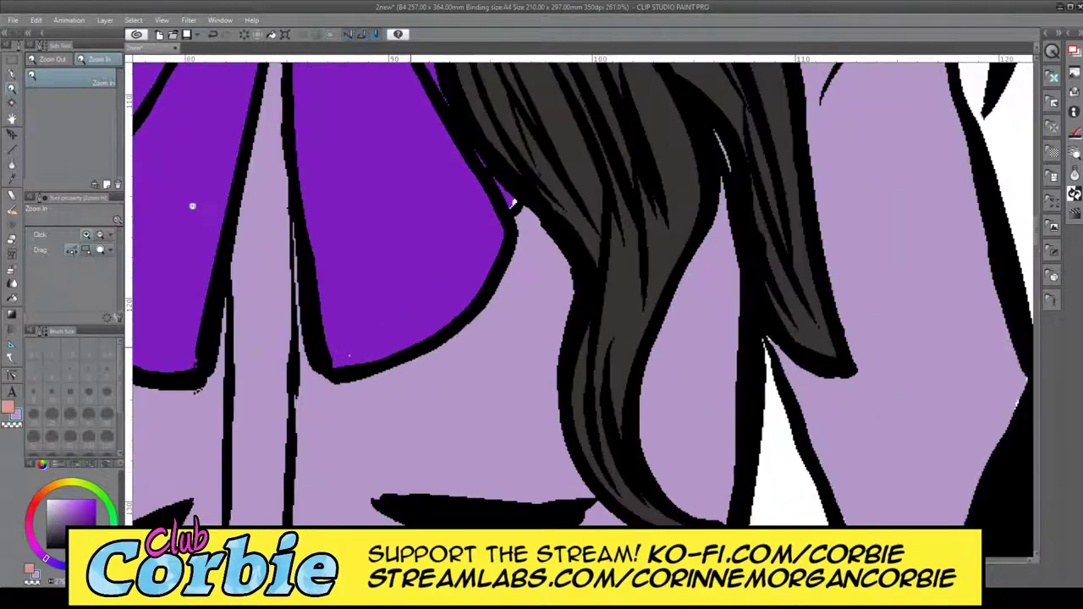
scroll(194, 206, "up", 1)
left_click(12, 180)
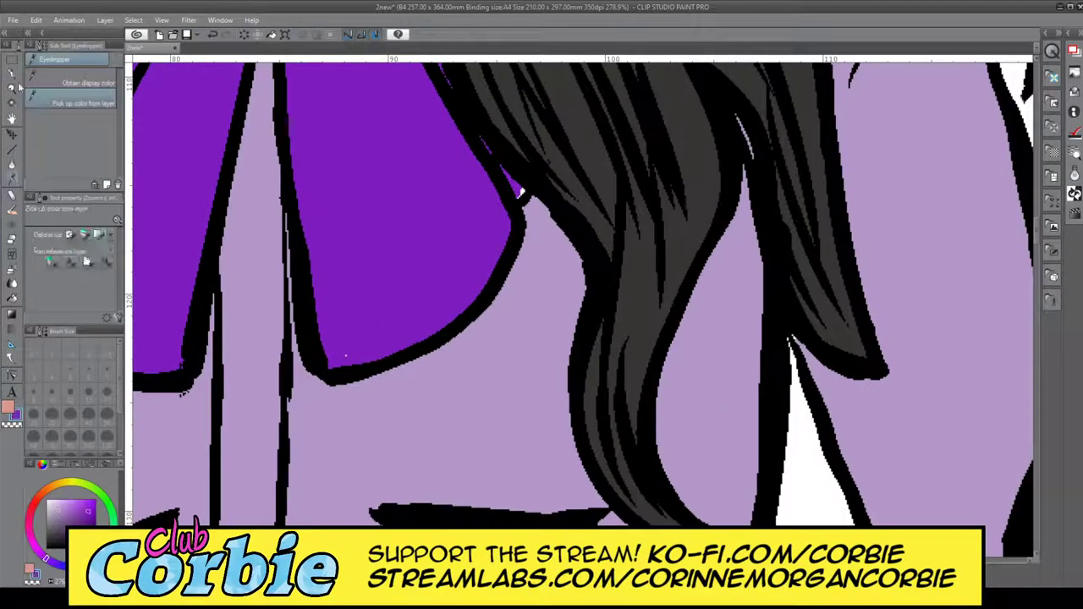
key("p")
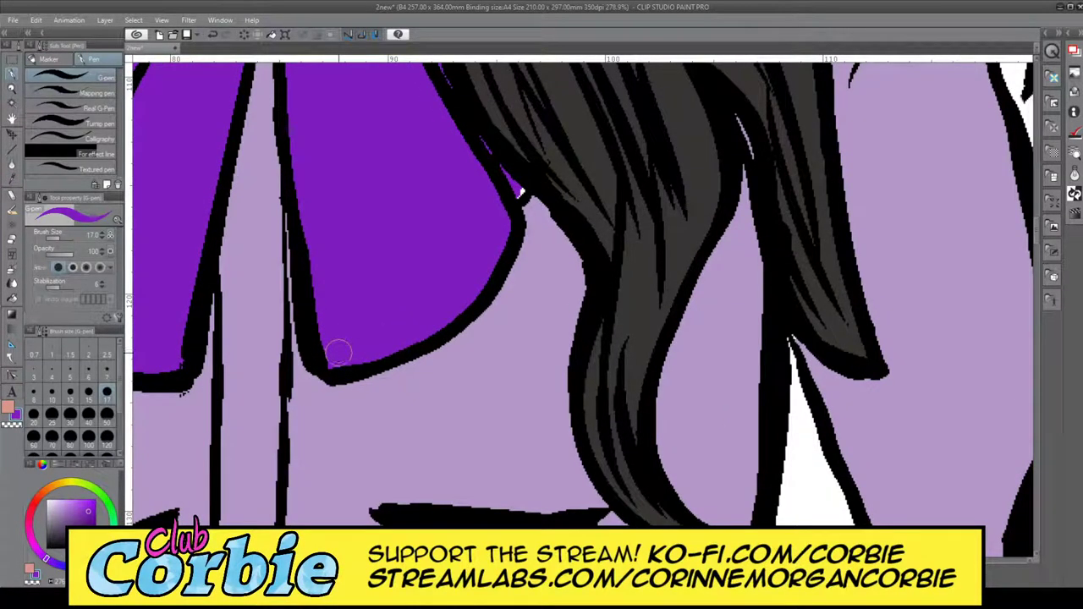
left_click(17, 88)
- Sample the blouse's light purple and paint over the white pixels at its lower left-hand corner, along the top of the sash
scroll(378, 316, "down", 6)
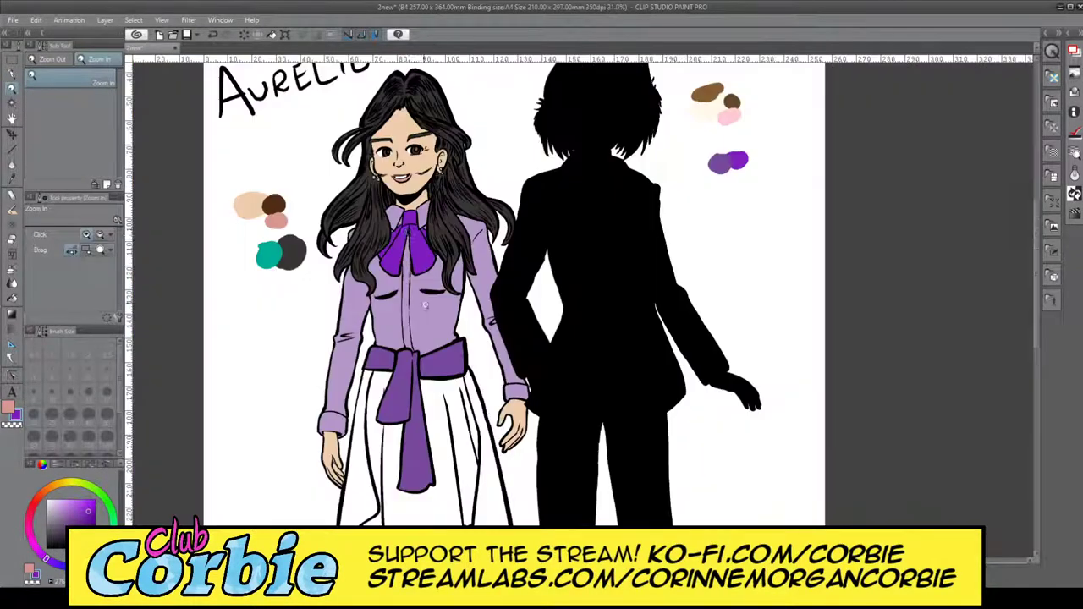
scroll(424, 219, "up", 3)
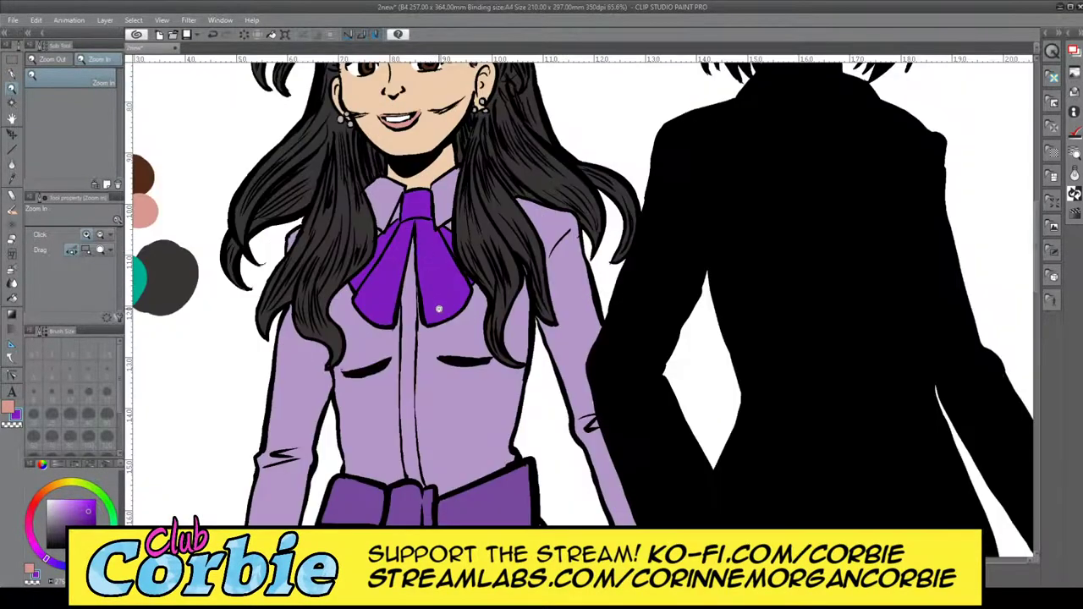
scroll(477, 338, "down", 3)
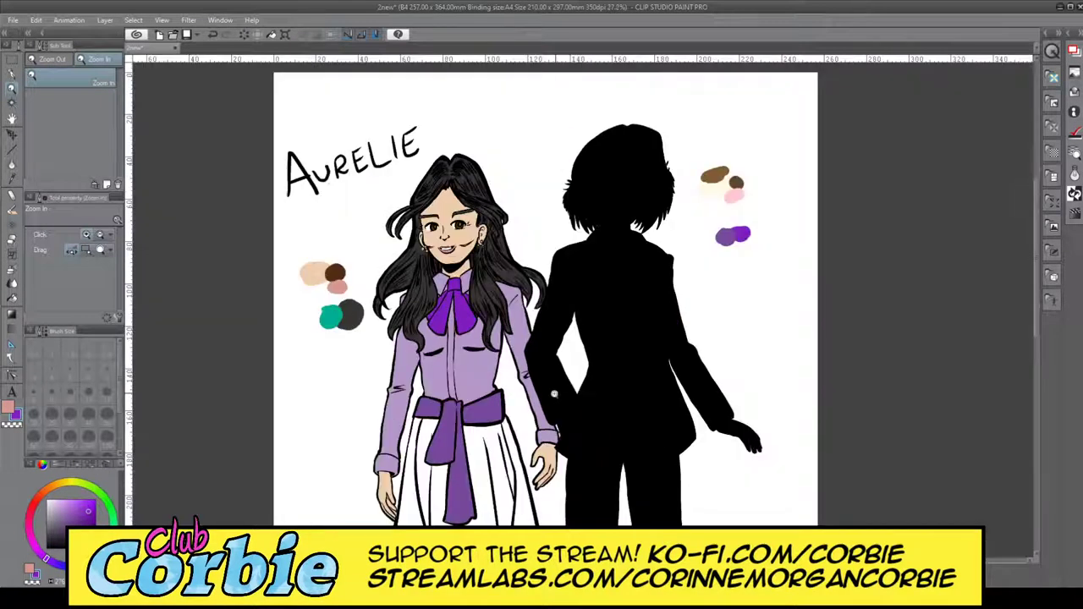
scroll(457, 326, "up", 2)
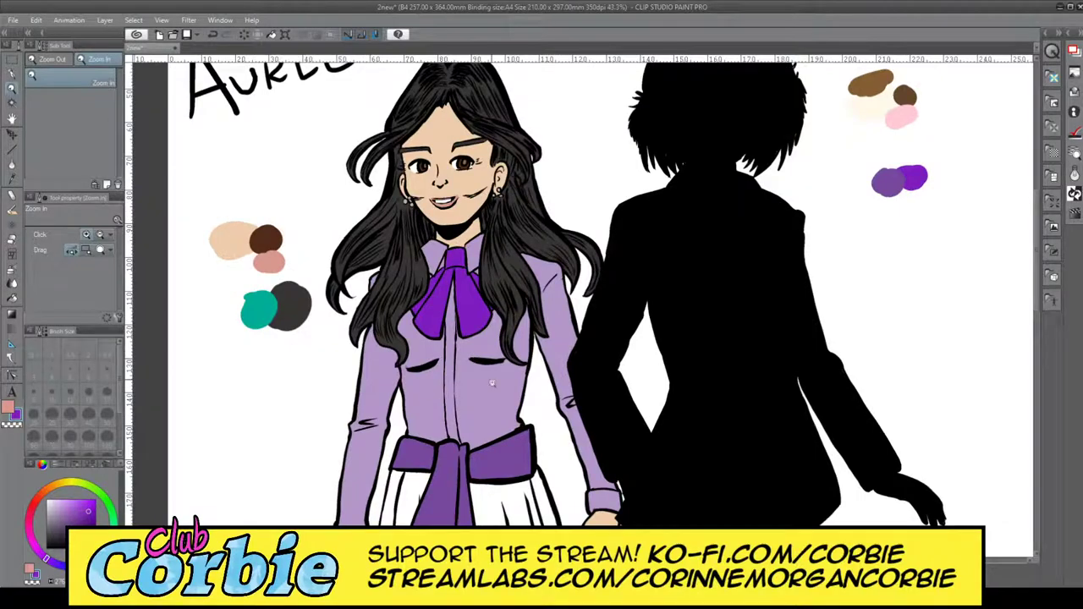
scroll(555, 453, "up", 1)
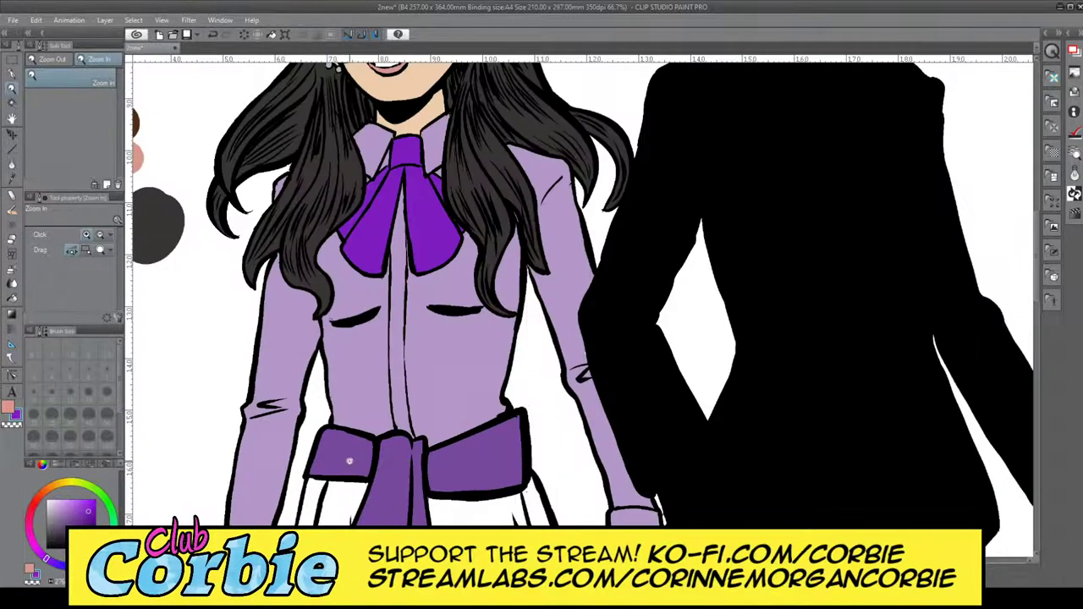
scroll(340, 470, "down", 1)
scroll(335, 452, "up", 3)
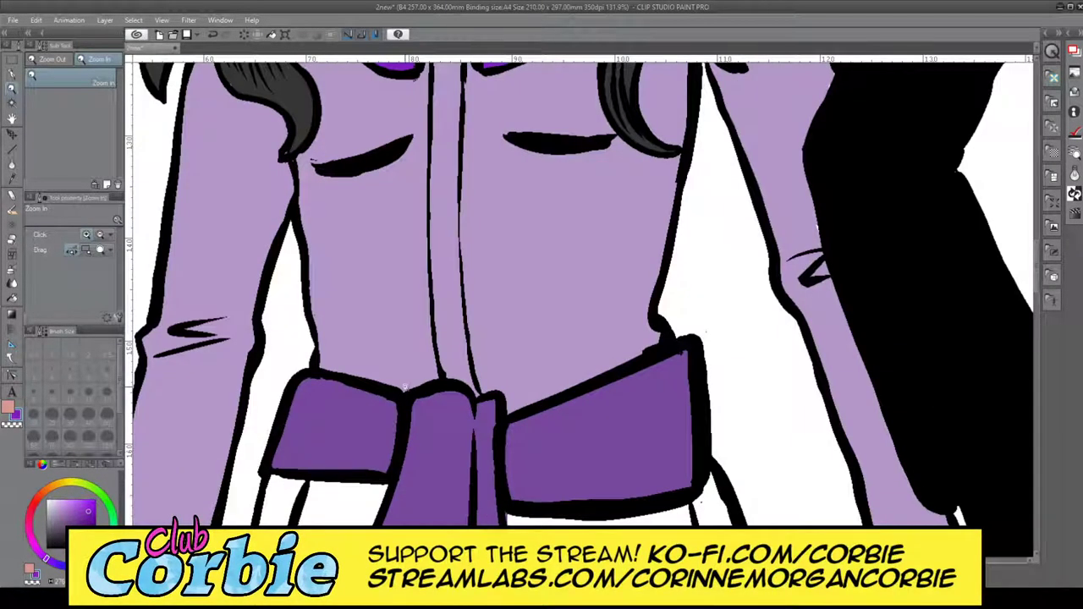
scroll(359, 343, "up", 4)
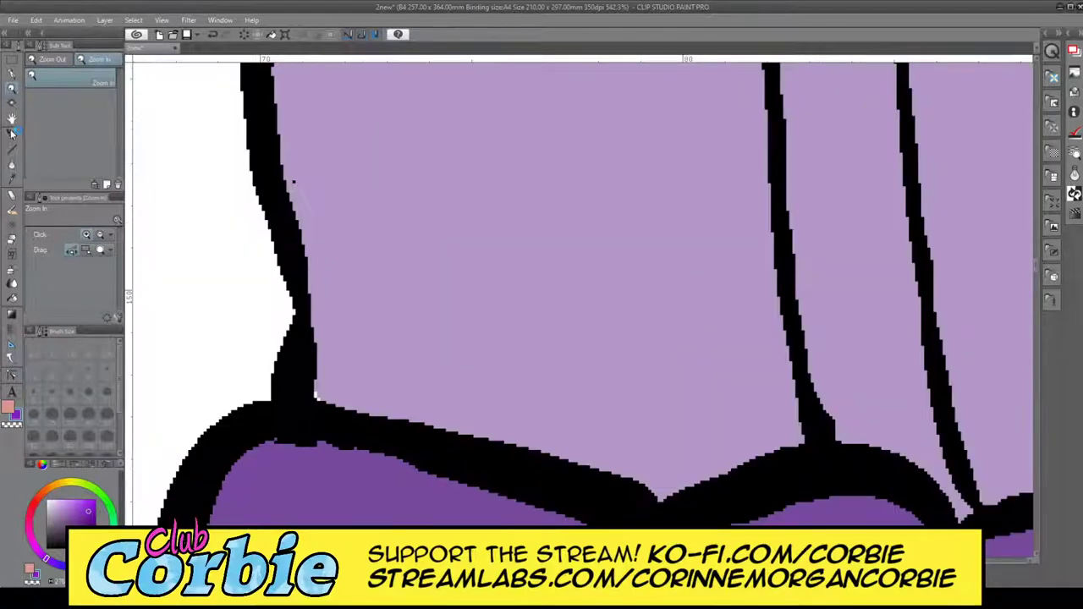
left_click(12, 179)
left_click(407, 171)
left_click(12, 75)
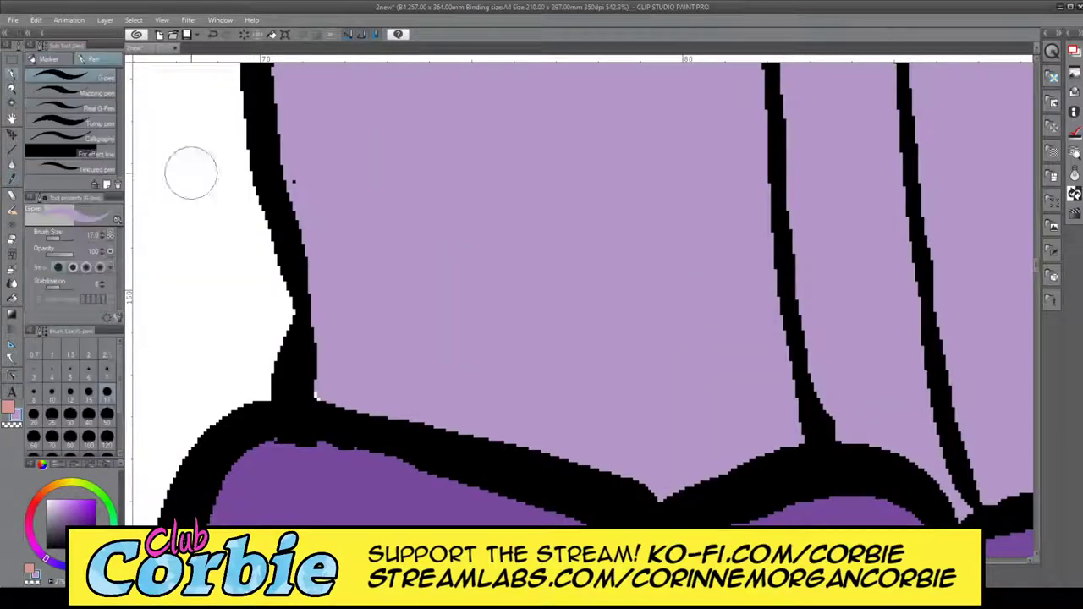
left_click_drag(325, 366, 432, 414)
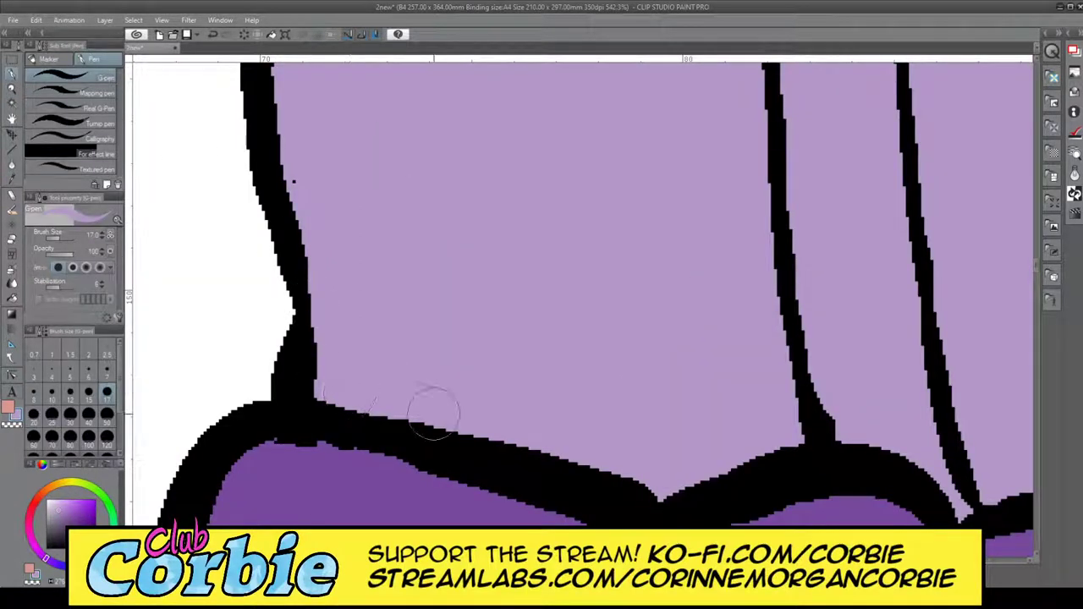
left_click(12, 89)
- Examine the sash, the right-hand cuff and the whole character sheet for missed areas in the colouring
left_click_drag(317, 350, 304, 353)
left_click_drag(430, 323, 439, 324)
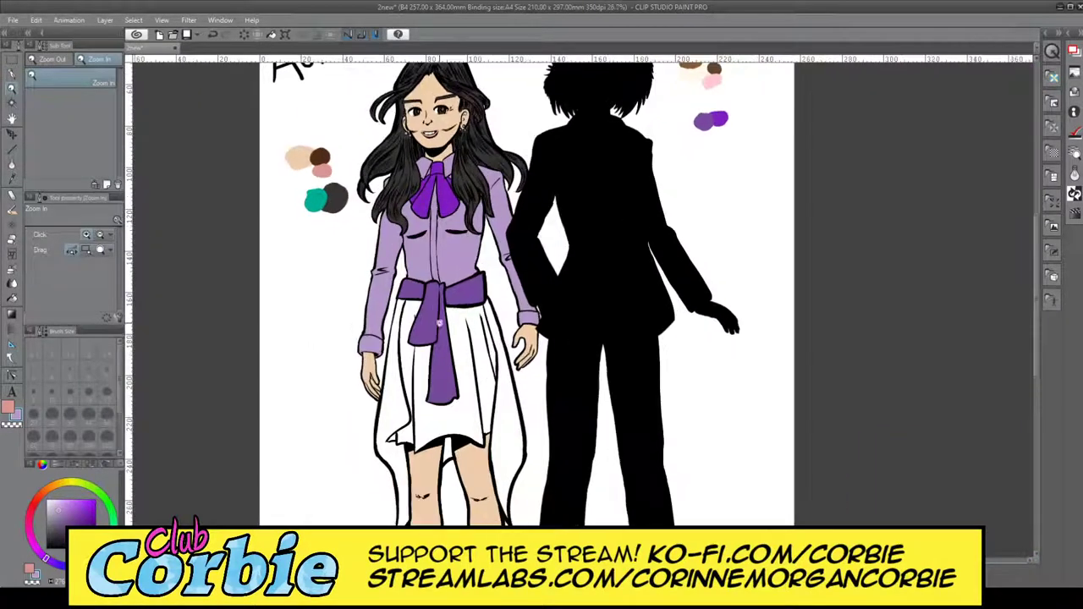
scroll(548, 298, "up", 4)
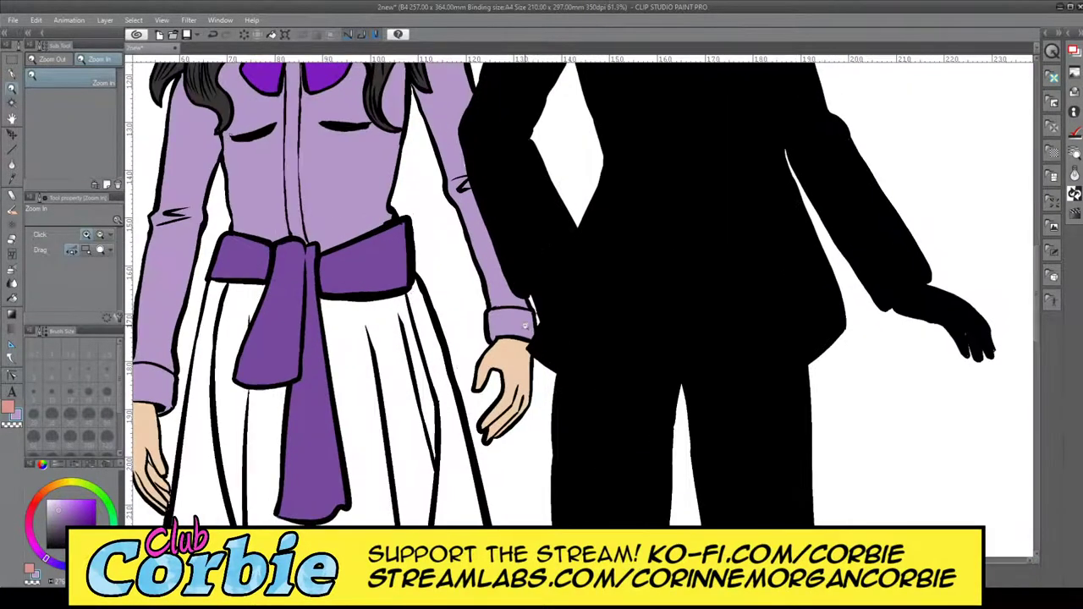
scroll(527, 315, "up", 3)
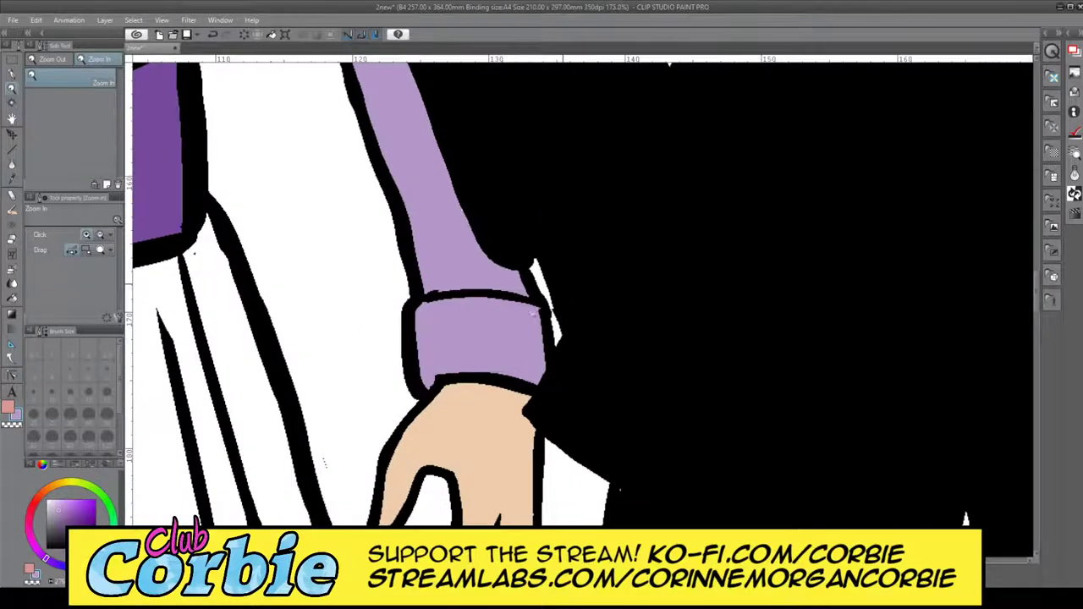
scroll(508, 335, "down", 6)
scroll(547, 322, "up", 2)
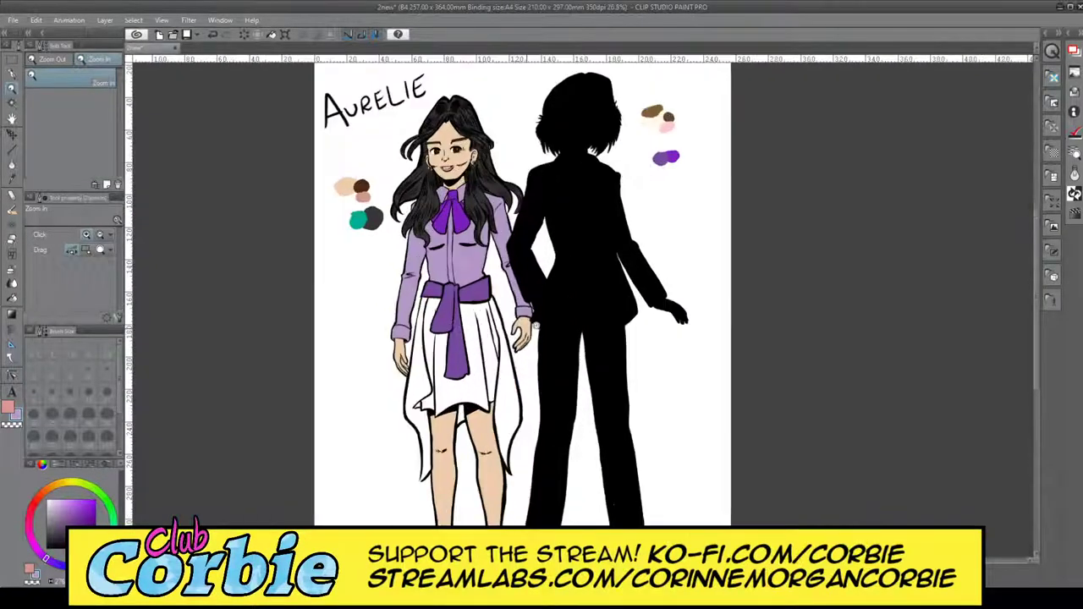
scroll(556, 331, "down", 1)
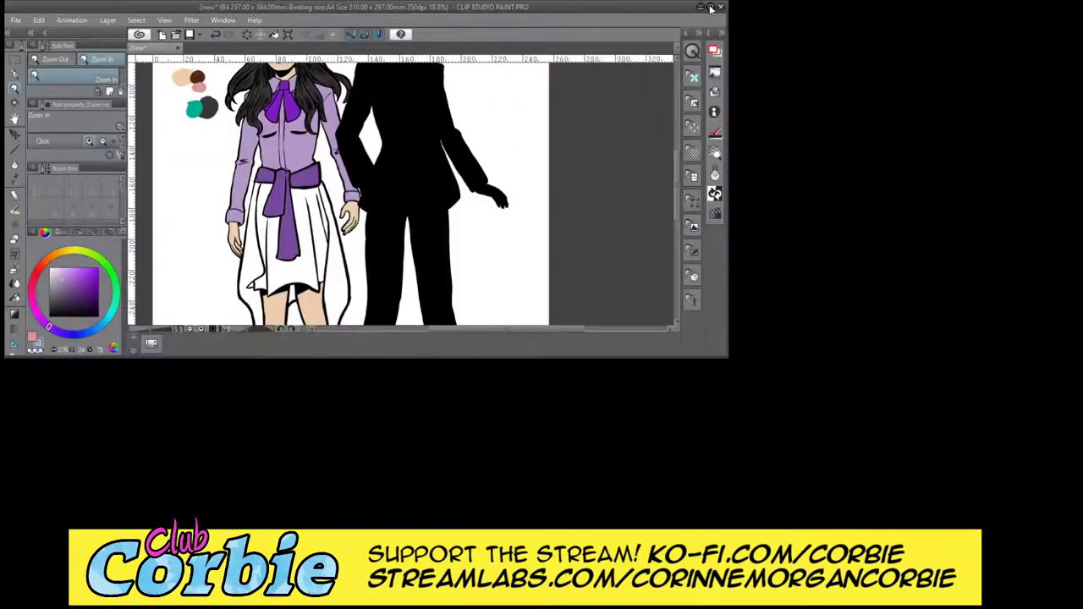
left_click(710, 7)
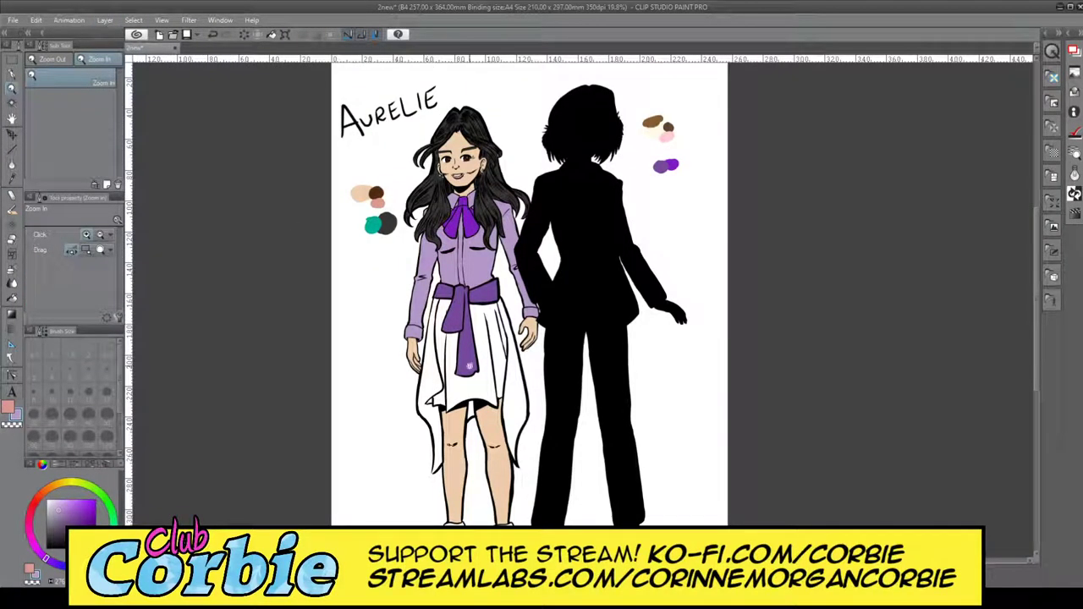
- Set the G-pen's brush size to 40 for colouring the left-hand side panel of the long overskirt
left_click_drag(469, 366, 519, 370)
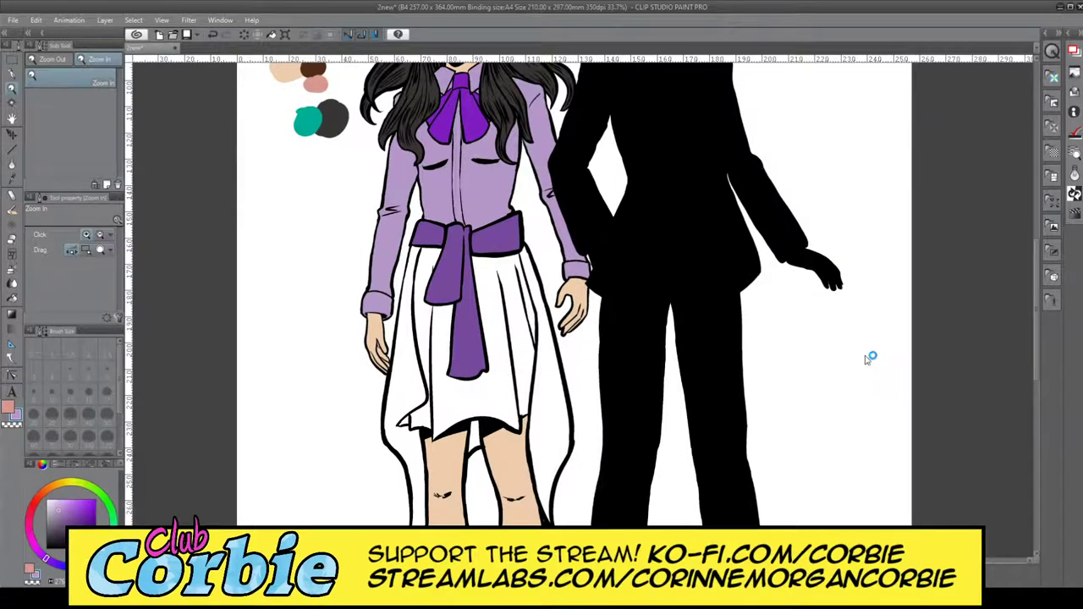
key("ctrl+z")
key("ctrl+y")
left_click(409, 395)
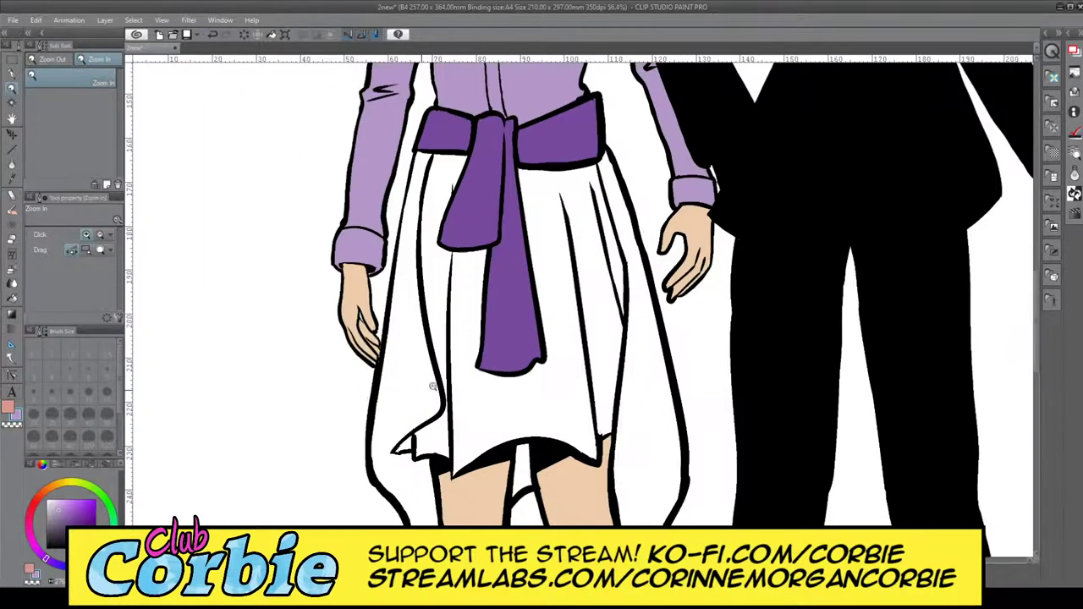
left_click(432, 386)
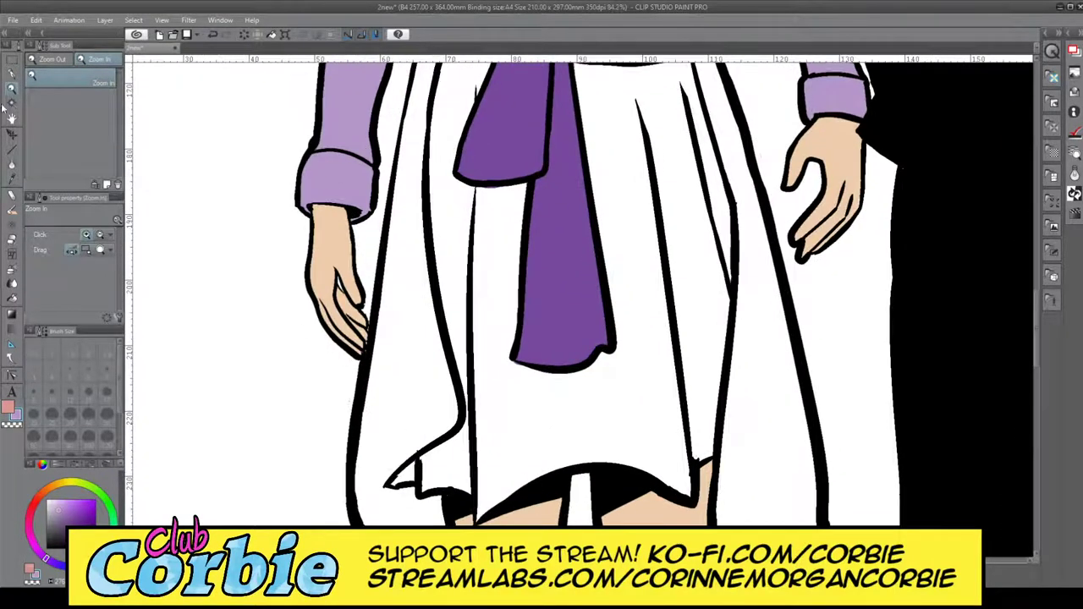
left_click(12, 74)
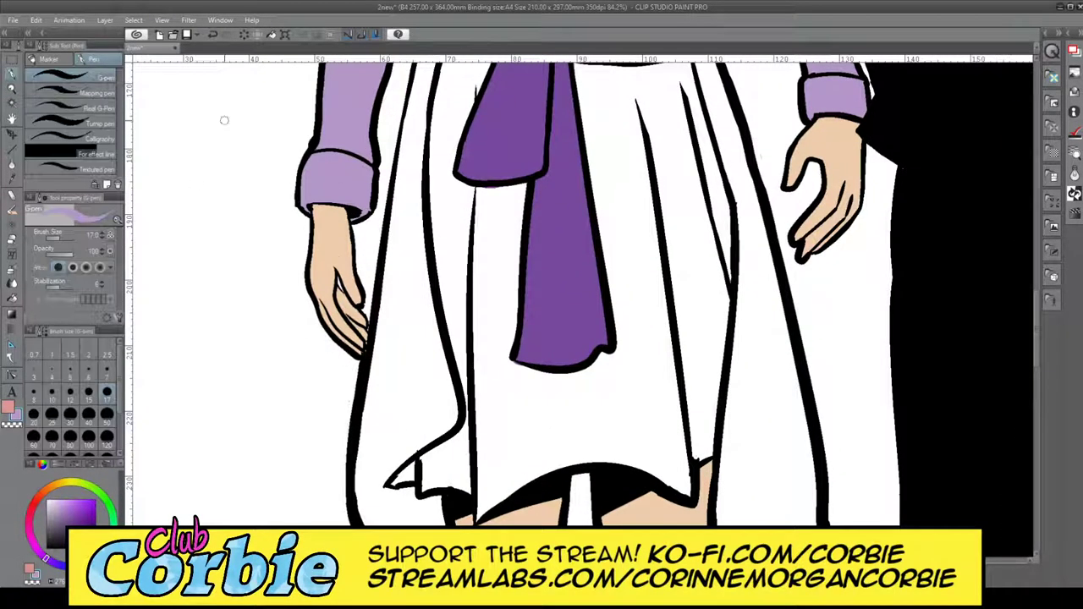
left_click(11, 90)
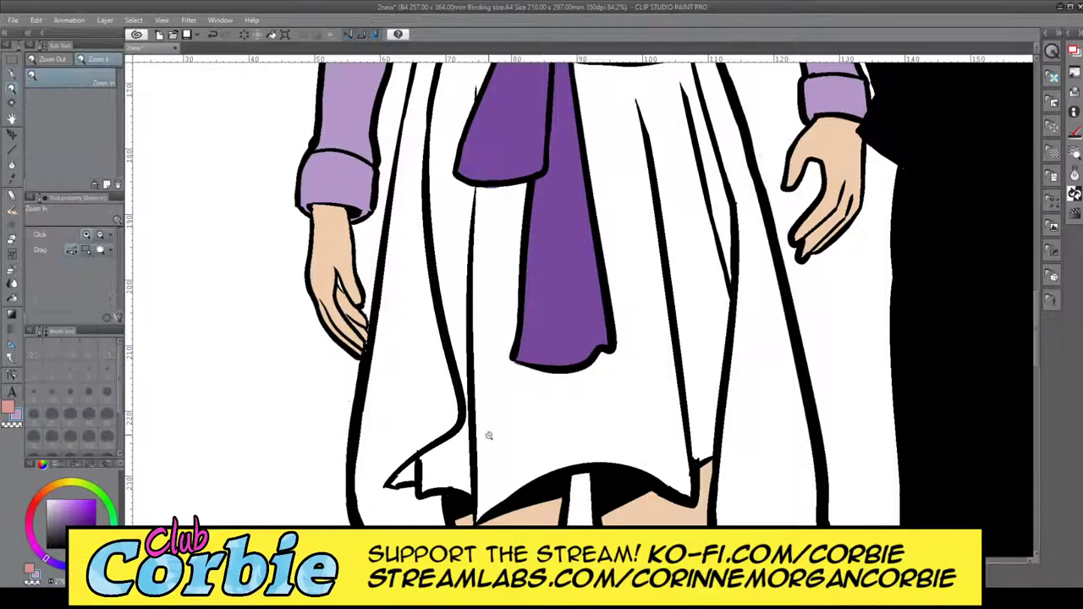
left_click(452, 445)
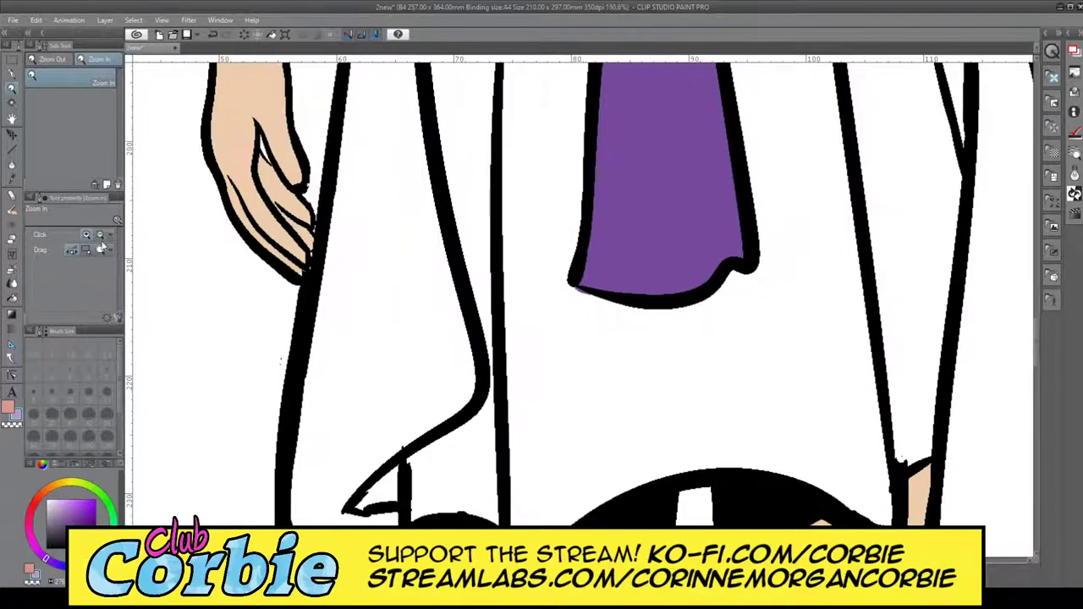
key("p")
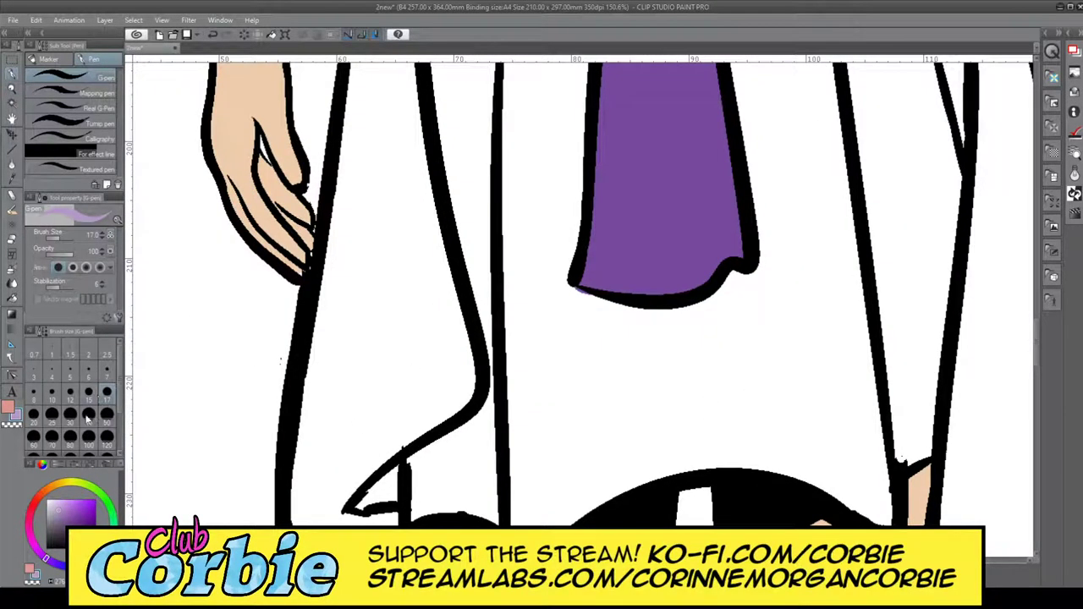
left_click(88, 415)
- Sample the sash's dark purple and paint along both outlines of the left-hand overskirt panel, from beside the fingers to the skirt's pointed corner
mouse_move(440, 283)
left_mouse_down()
mouse_move(454, 343)
mouse_move(438, 286)
mouse_move(448, 317)
left_mouse_up()
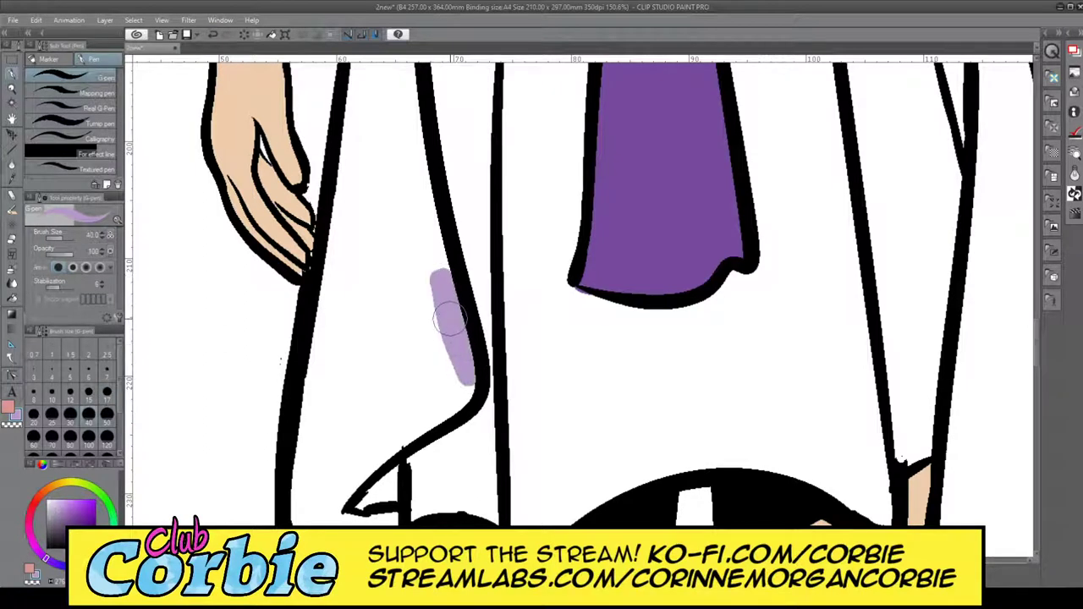
key("ctrl+z")
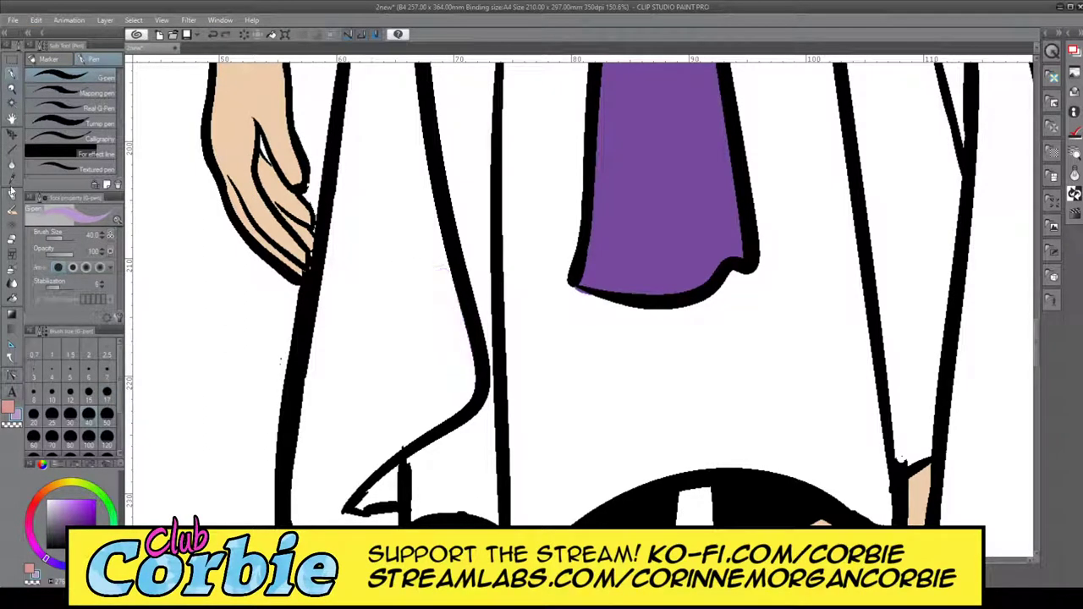
left_click(12, 178)
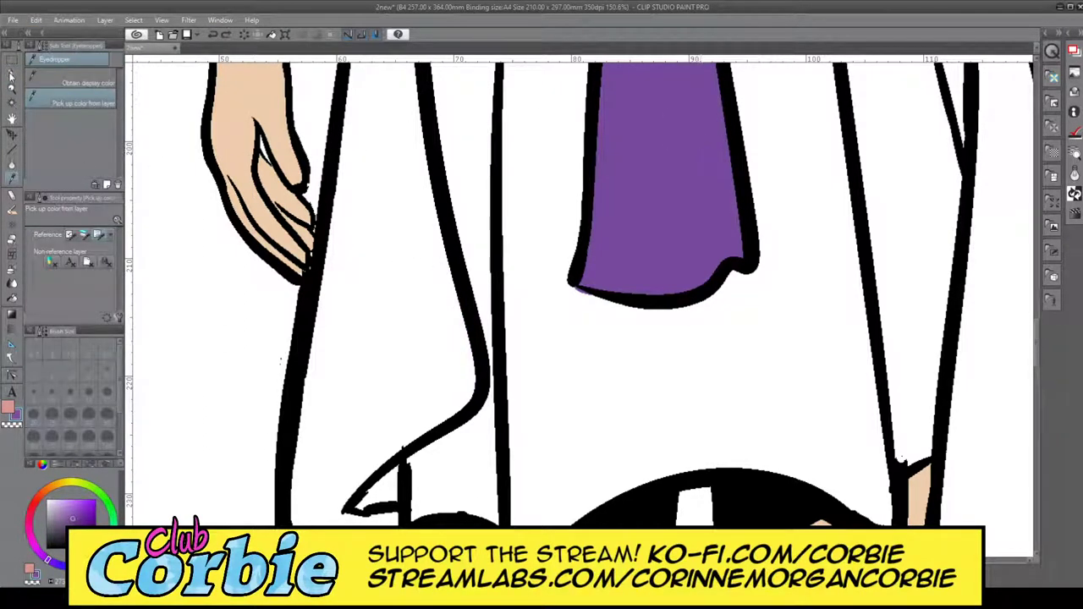
left_click(11, 75)
mouse_move(416, 218)
left_mouse_down()
mouse_move(448, 327)
mouse_move(449, 279)
mouse_move(459, 379)
mouse_move(323, 498)
mouse_move(330, 506)
left_mouse_up()
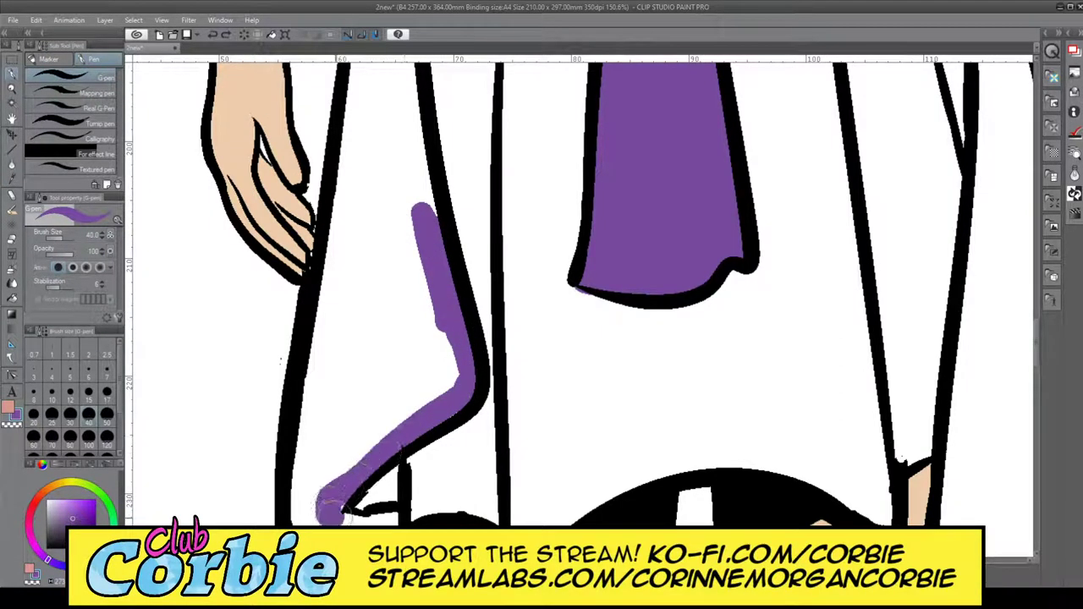
mouse_move(296, 465)
left_mouse_down()
mouse_move(296, 361)
mouse_move(311, 224)
left_mouse_up()
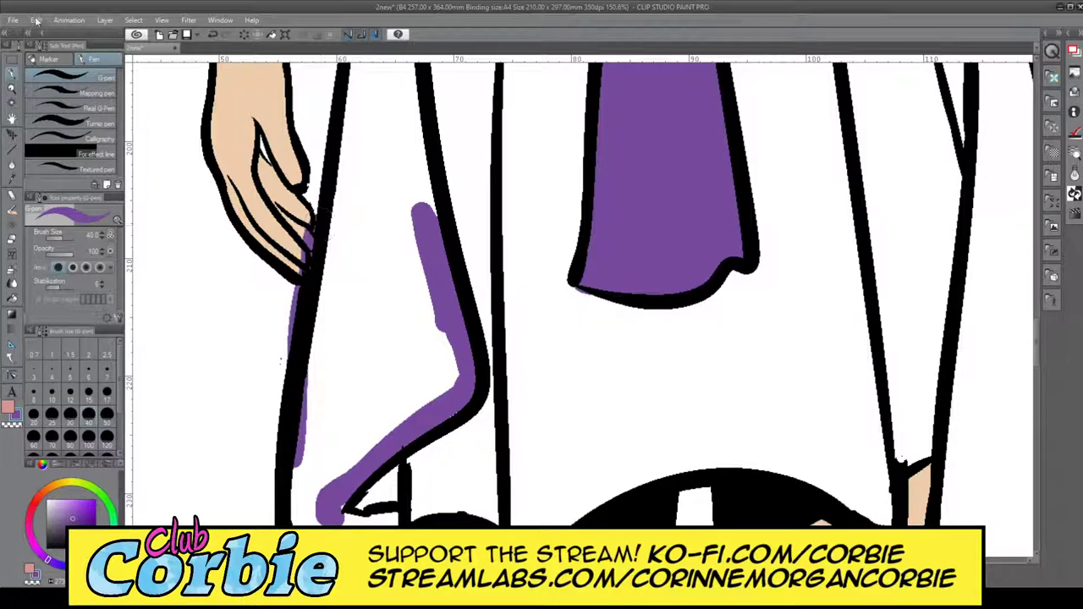
key("ctrl+z")
mouse_move(306, 436)
left_mouse_down()
mouse_move(351, 268)
mouse_move(354, 214)
mouse_move(316, 379)
mouse_move(338, 203)
left_mouse_up()
mouse_move(333, 272)
left_mouse_down()
mouse_move(296, 420)
mouse_move(294, 523)
left_mouse_up()
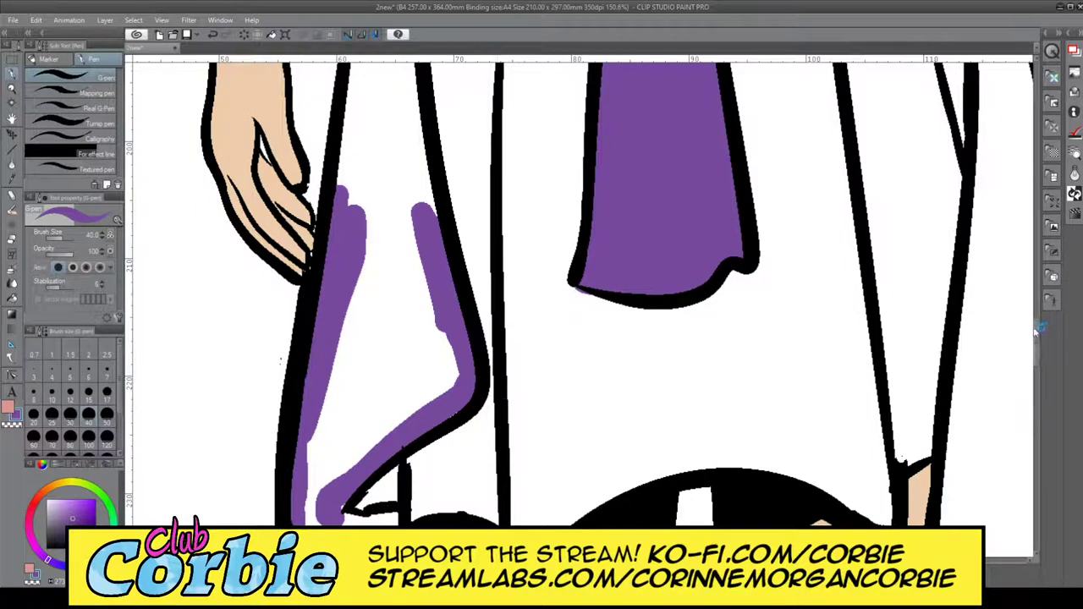
- Extend the dark purple up both outlines of the left-hand overskirt panel and cover its narrow top beneath the sash
scroll(972, 330, "up", 5)
left_click_drag(408, 370, 429, 510)
left_click_drag(411, 345, 434, 489)
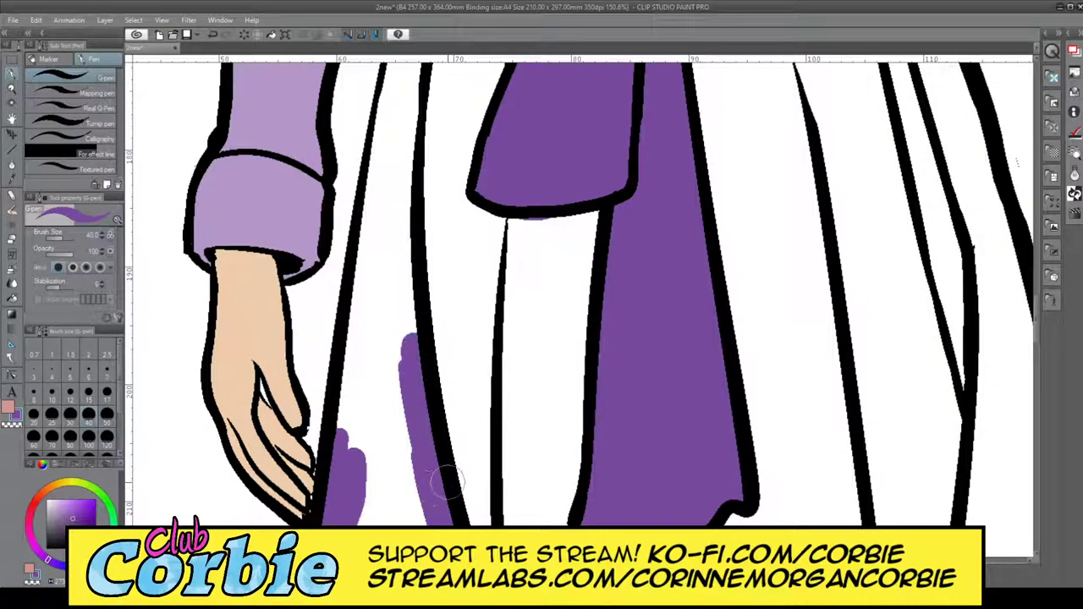
mouse_move(339, 448)
left_mouse_down()
mouse_move(361, 230)
mouse_move(355, 313)
mouse_move(381, 174)
mouse_move(416, 368)
mouse_move(403, 170)
left_mouse_up()
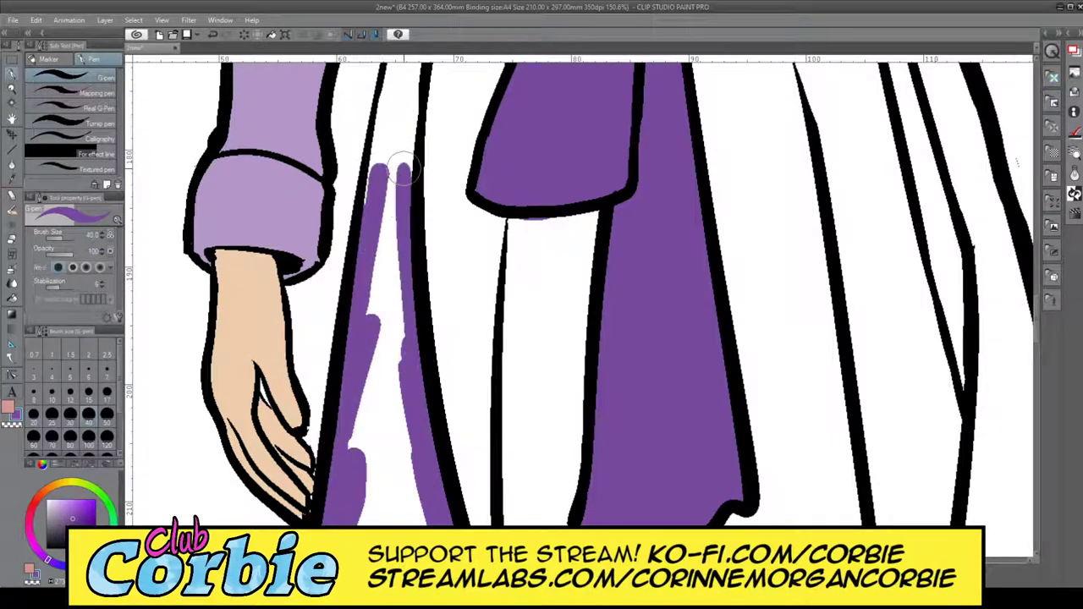
scroll(1037, 309, "up", 5)
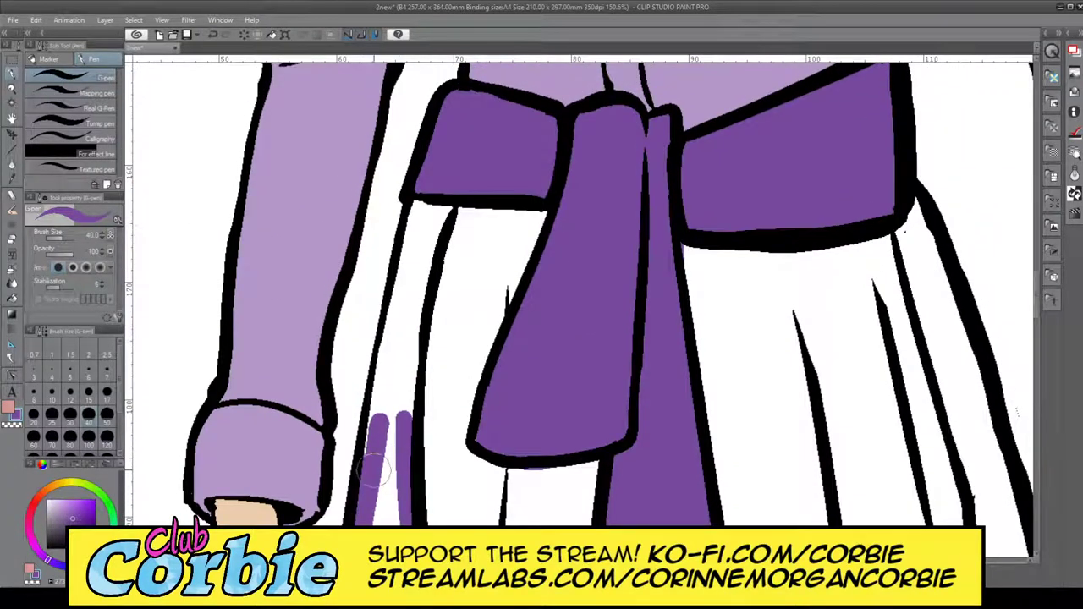
mouse_move(372, 478)
left_mouse_down()
mouse_move(392, 365)
mouse_move(368, 474)
left_mouse_up()
mouse_move(382, 392)
left_mouse_down()
mouse_move(393, 423)
mouse_move(405, 328)
mouse_move(406, 444)
mouse_move(417, 316)
mouse_move(381, 415)
mouse_move(382, 370)
mouse_move(378, 411)
left_mouse_up()
mouse_move(405, 316)
left_mouse_down()
mouse_move(416, 245)
mouse_move(423, 254)
mouse_move(415, 228)
mouse_move(404, 254)
mouse_move(410, 212)
mouse_move(417, 279)
mouse_move(447, 175)
left_mouse_up()
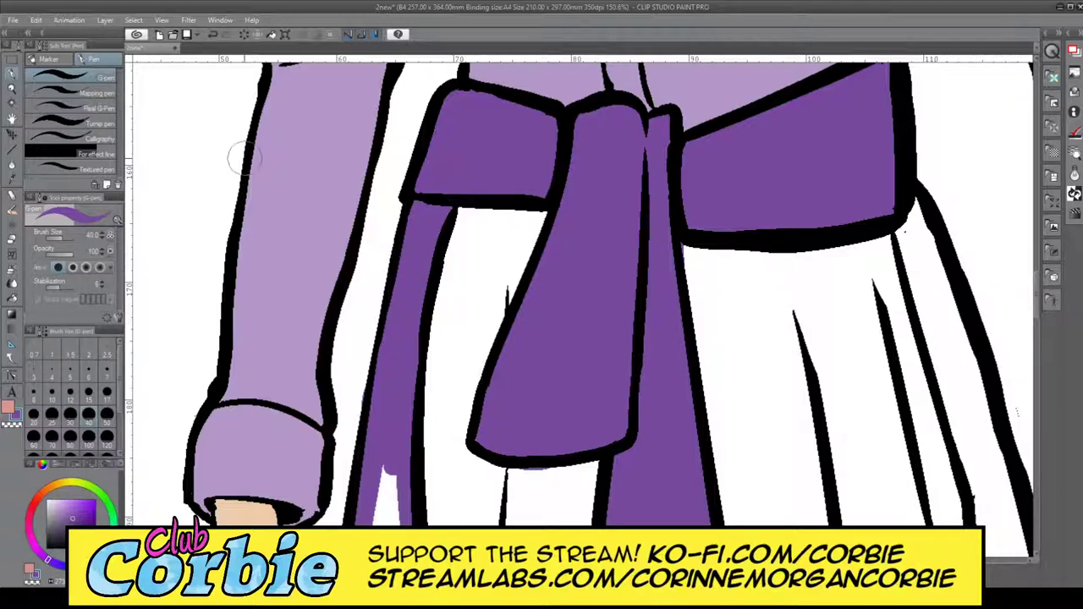
- Paint the pointed lower tail of the left-hand overskirt panel, beside the knee, dark purple
left_click(15, 89)
left_click_drag(378, 281, 417, 425)
scroll(451, 276, "up", 4)
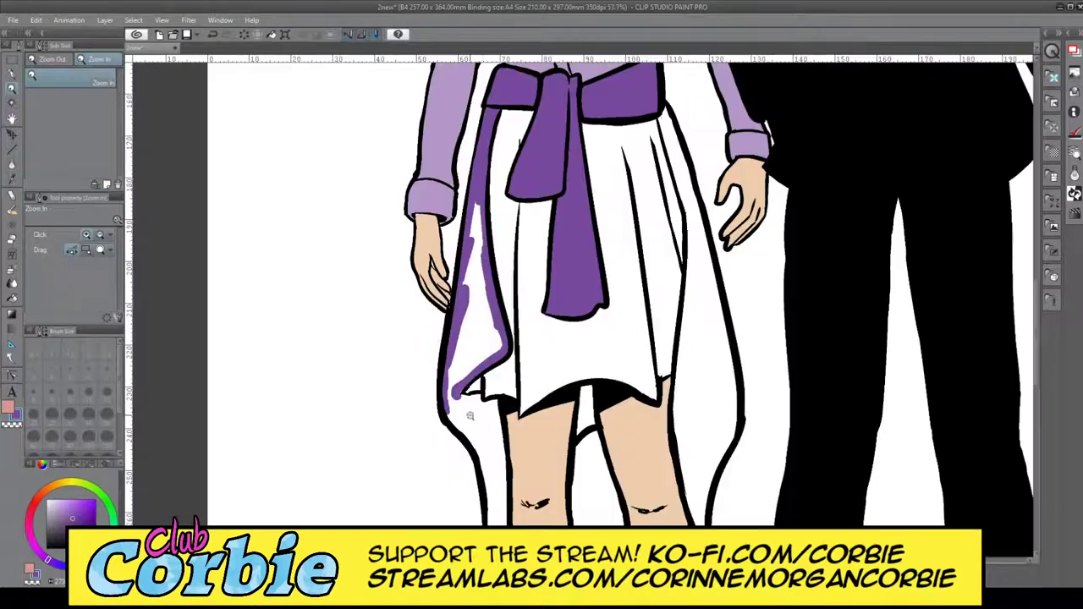
scroll(502, 444, "down", 3)
scroll(490, 318, "up", 3)
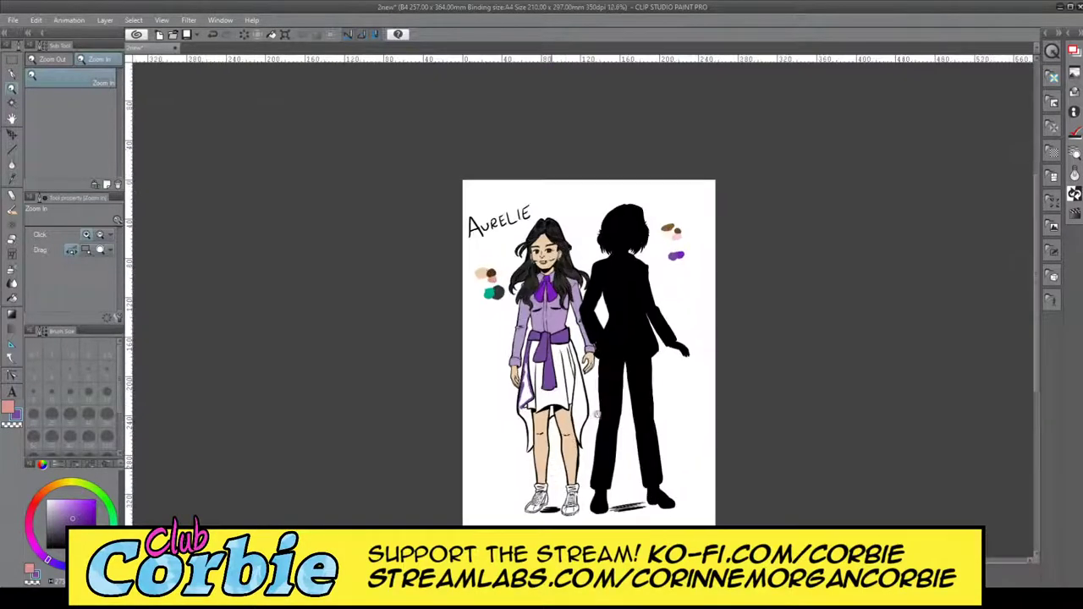
scroll(490, 318, "up", 4)
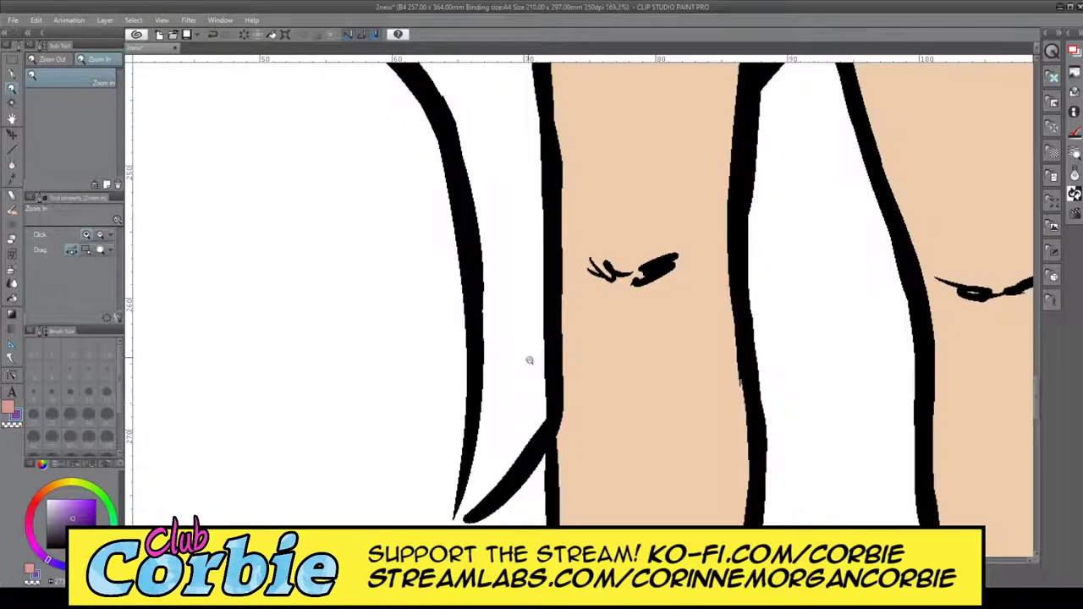
left_click(12, 75)
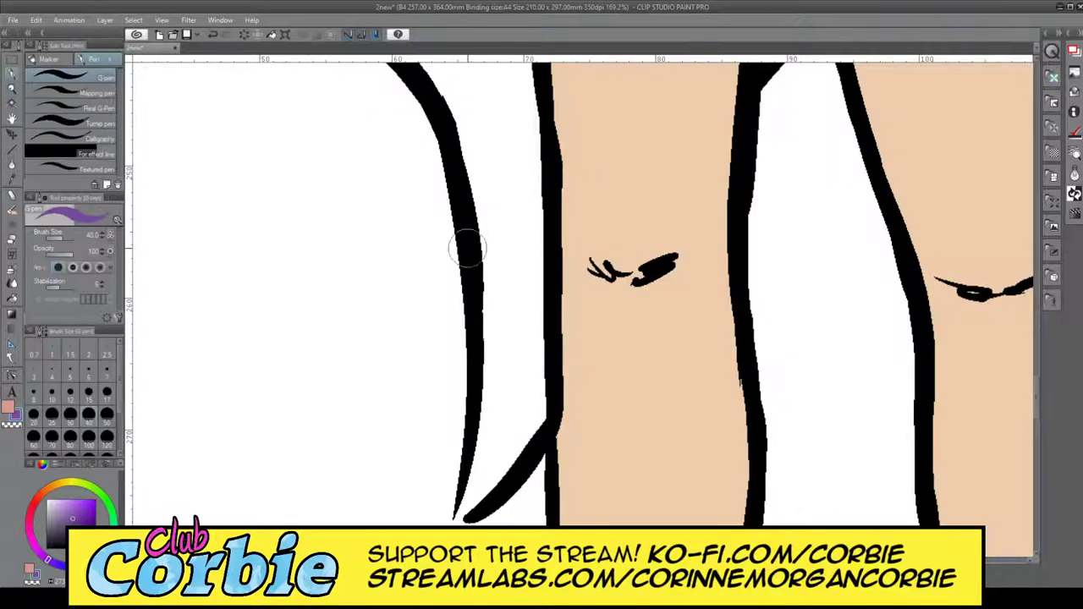
mouse_move(480, 243)
left_mouse_down()
mouse_move(494, 354)
mouse_move(467, 509)
mouse_move(506, 457)
mouse_move(523, 348)
mouse_move(485, 461)
mouse_move(517, 357)
mouse_move(510, 442)
mouse_move(531, 355)
mouse_move(522, 393)
mouse_move(523, 346)
mouse_move(539, 415)
mouse_move(469, 144)
mouse_move(503, 247)
mouse_move(521, 366)
mouse_move(475, 183)
mouse_move(521, 332)
mouse_move(514, 122)
mouse_move(529, 323)
mouse_move(527, 180)
mouse_move(537, 368)
mouse_move(485, 71)
mouse_move(508, 147)
mouse_move(522, 131)
mouse_move(531, 165)
mouse_move(518, 78)
left_mouse_up()
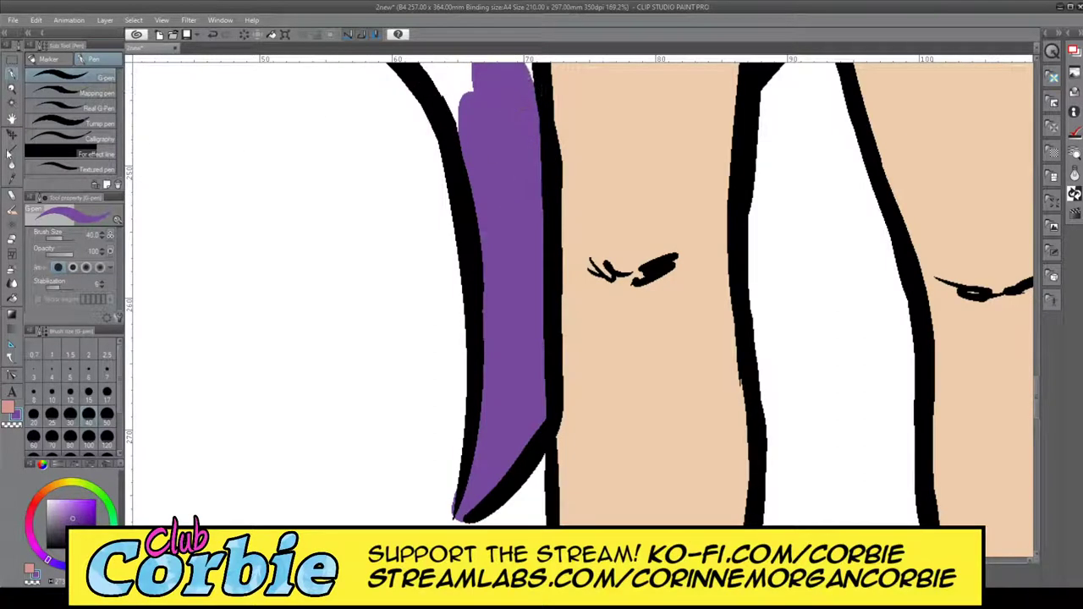
- Join the purple edges of the left-hand overskirt panel below the skirt hem and fill its remaining white interior with dark purple
left_click(10, 89)
left_click_drag(410, 304, 383, 293)
left_click_drag(429, 245, 401, 314)
left_click_drag(401, 365, 375, 412)
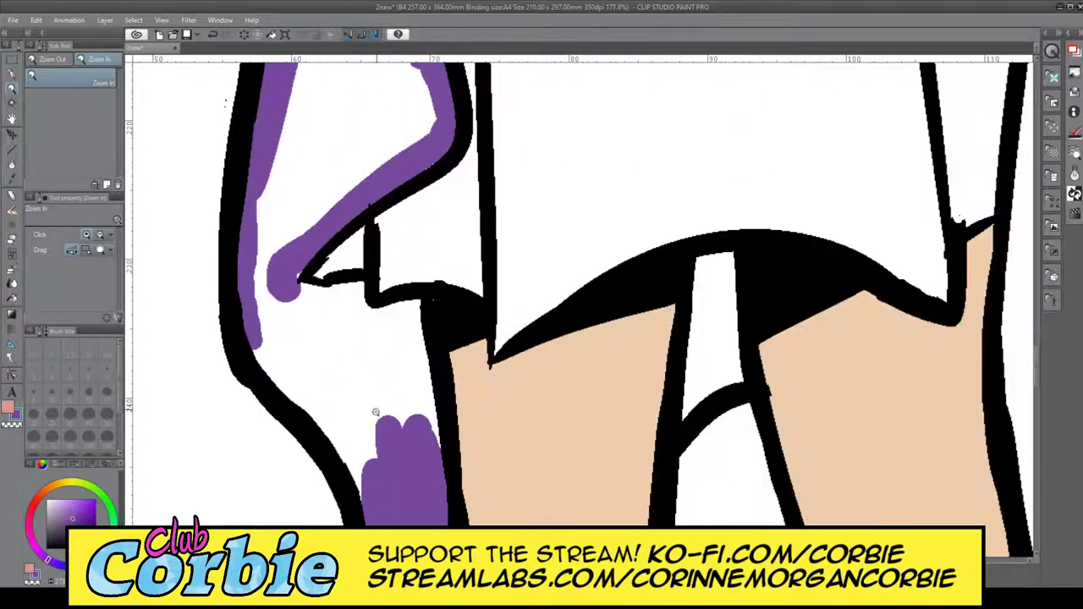
left_click(12, 75)
mouse_move(370, 309)
left_mouse_down()
mouse_move(411, 353)
mouse_move(427, 423)
mouse_move(409, 313)
mouse_move(396, 322)
mouse_move(292, 279)
mouse_move(254, 364)
mouse_move(364, 474)
mouse_move(383, 510)
mouse_move(339, 427)
mouse_move(313, 404)
left_mouse_up()
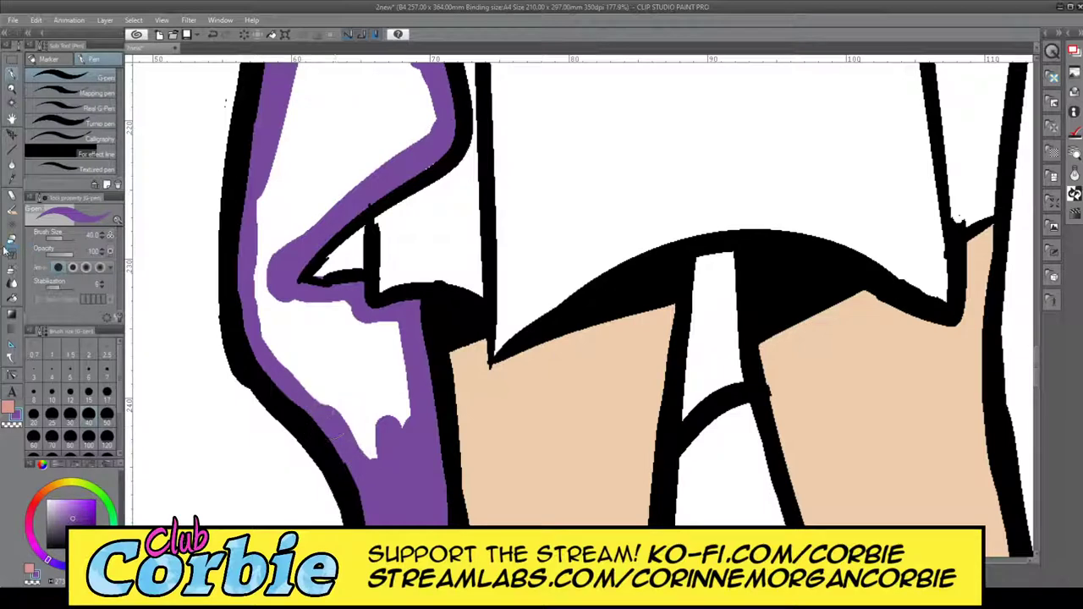
left_click(14, 299)
left_click(290, 179)
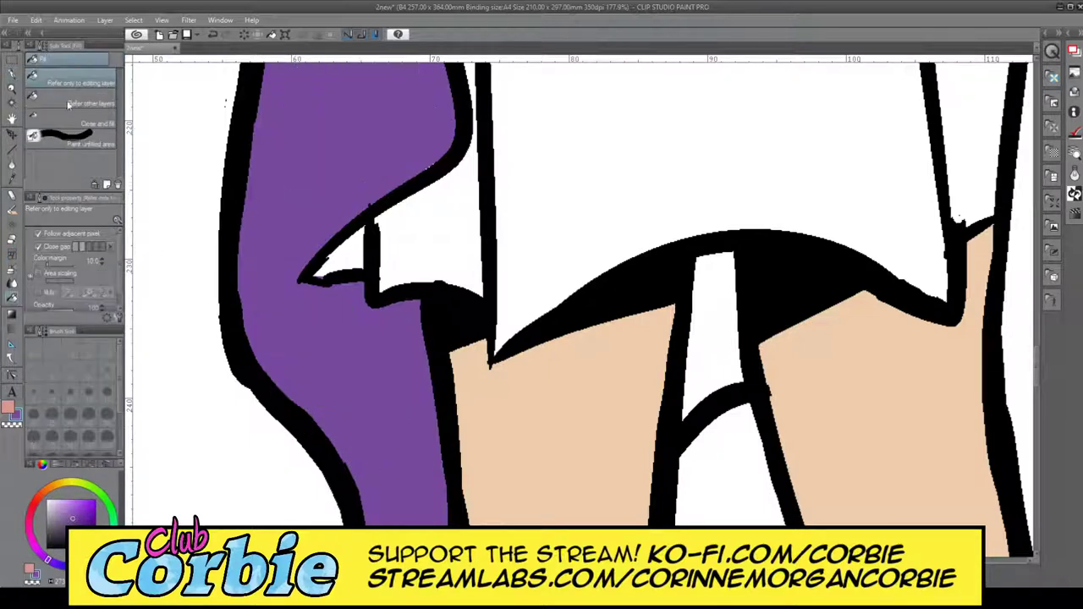
- Paint dark purple along both outlines of the right-hand overskirt panel, from its pointed tip beside the knee up past the skirt hem
left_click(12, 80)
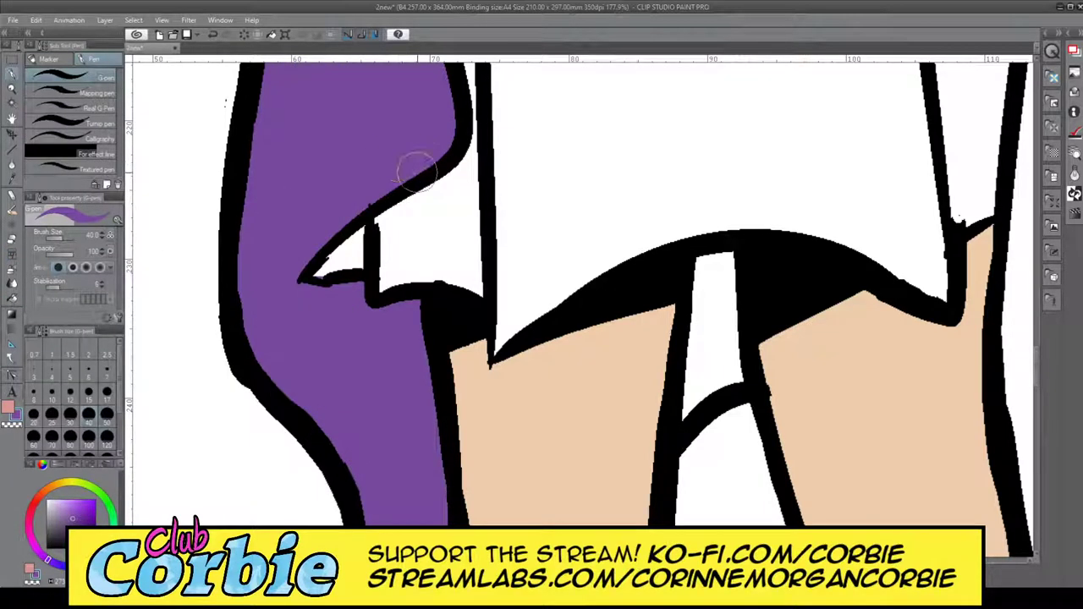
left_click(13, 88)
left_click_drag(370, 218, 271, 295)
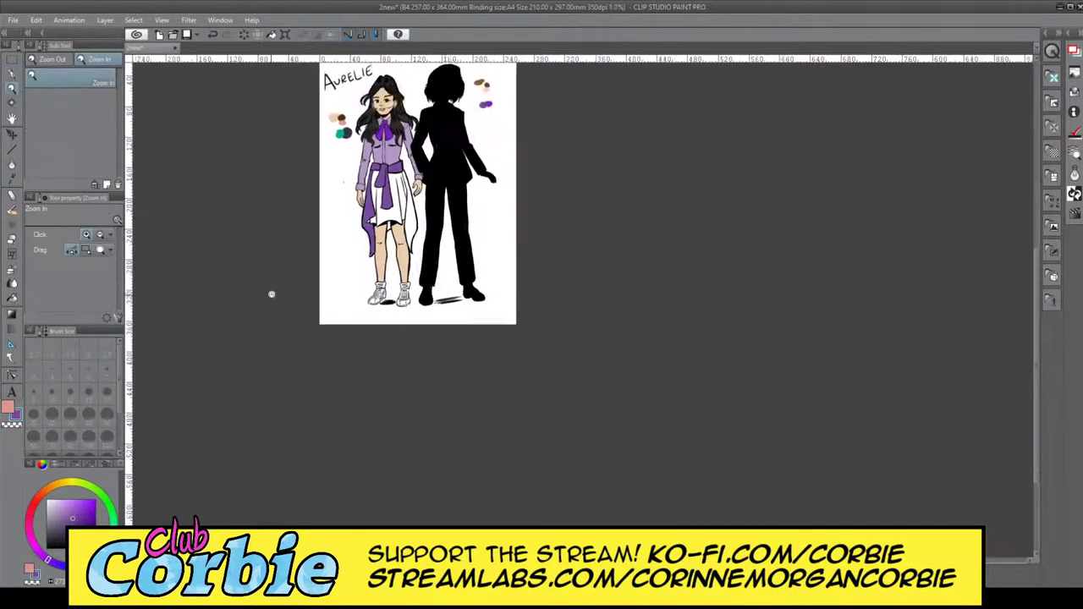
left_click_drag(381, 175, 458, 202)
scroll(446, 234, "down", 3)
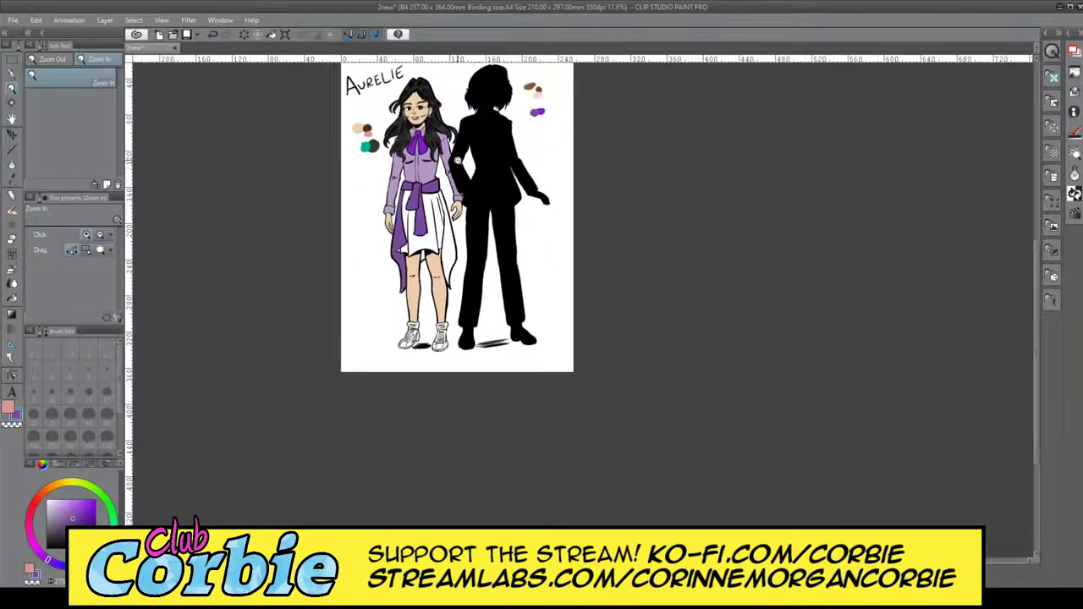
scroll(468, 288, "up", 2)
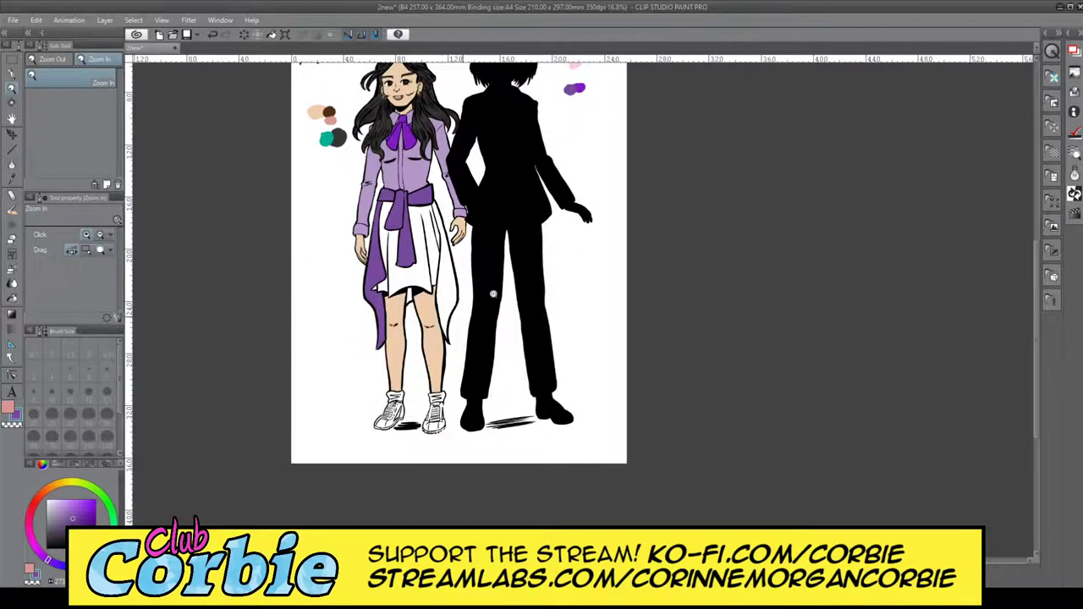
scroll(492, 294, "up", 5)
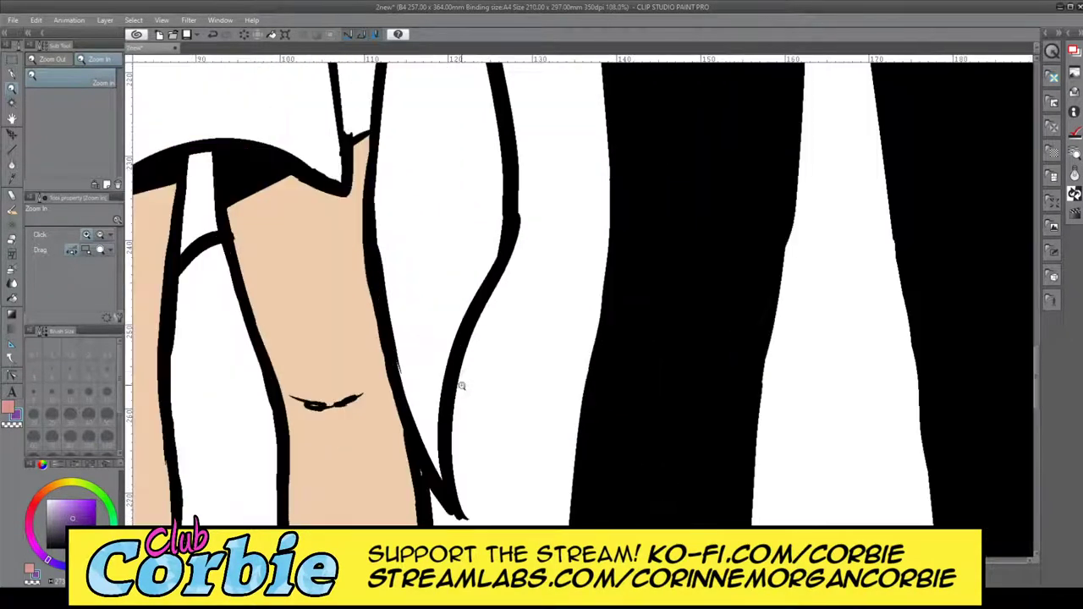
left_click(12, 75)
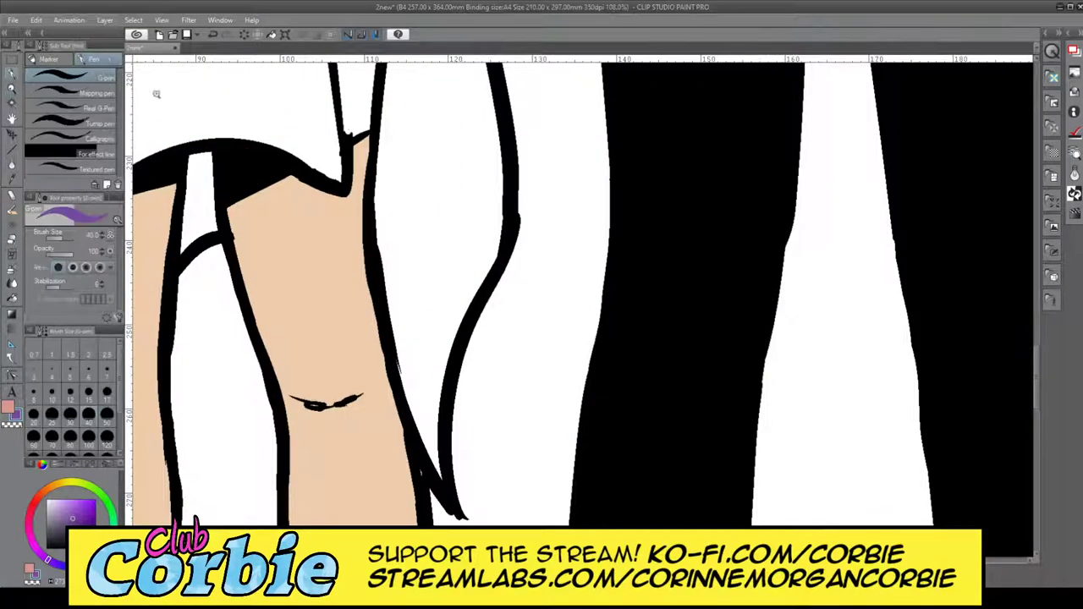
mouse_move(385, 258)
left_mouse_down()
mouse_move(412, 419)
mouse_move(437, 483)
mouse_move(440, 292)
left_mouse_up()
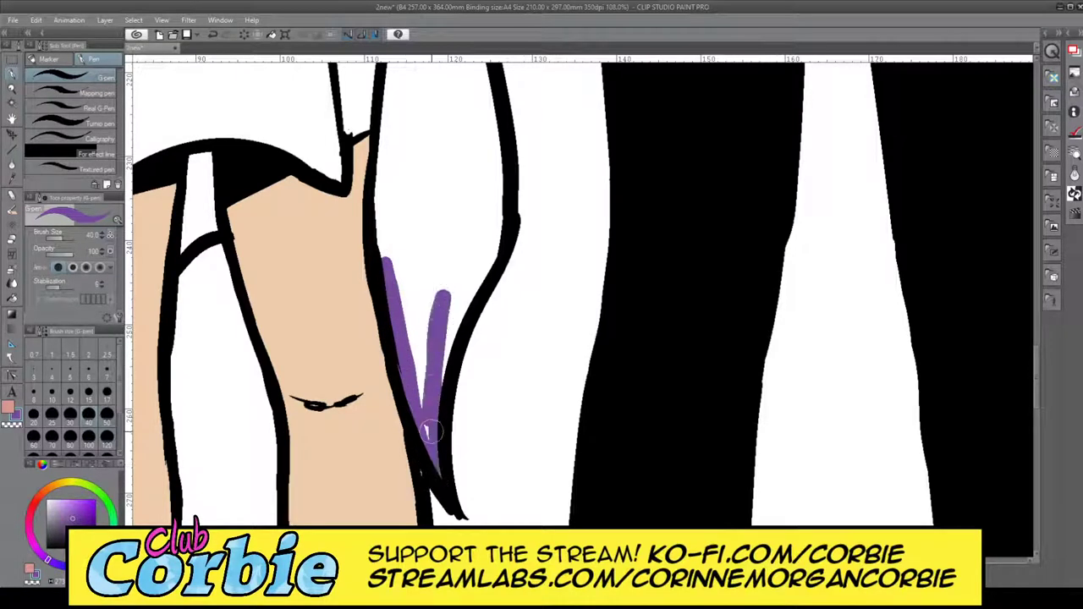
mouse_move(447, 381)
left_mouse_down()
mouse_move(499, 212)
mouse_move(497, 160)
left_mouse_up()
mouse_move(378, 229)
left_mouse_down()
mouse_move(383, 262)
mouse_move(389, 107)
mouse_move(399, 85)
left_mouse_up()
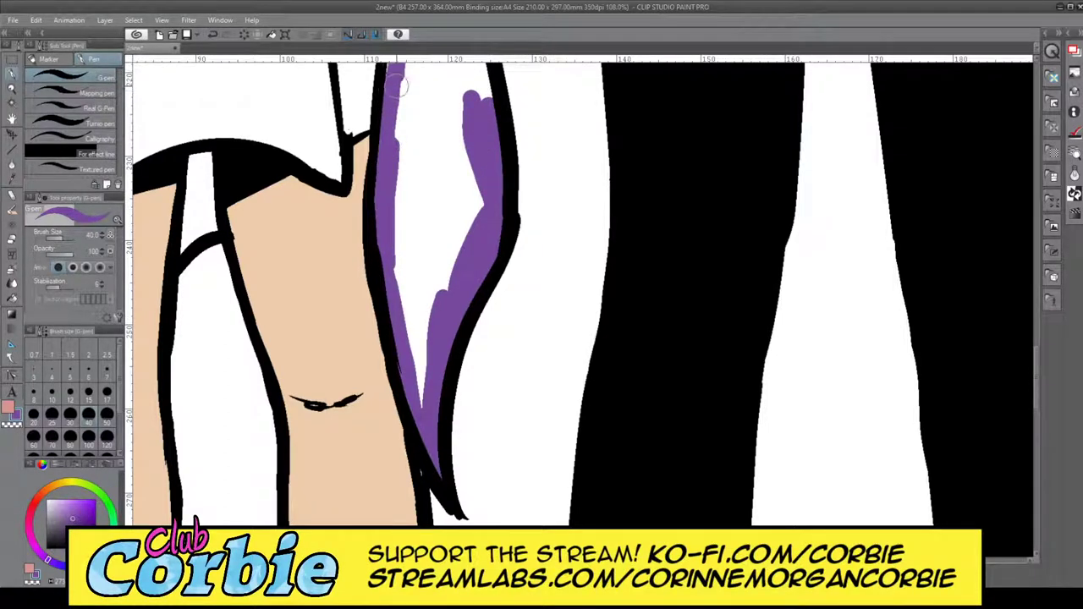
- Extend the dark purple up both outlines of the right-hand overskirt panel to just below the fingertips
left_click(11, 89)
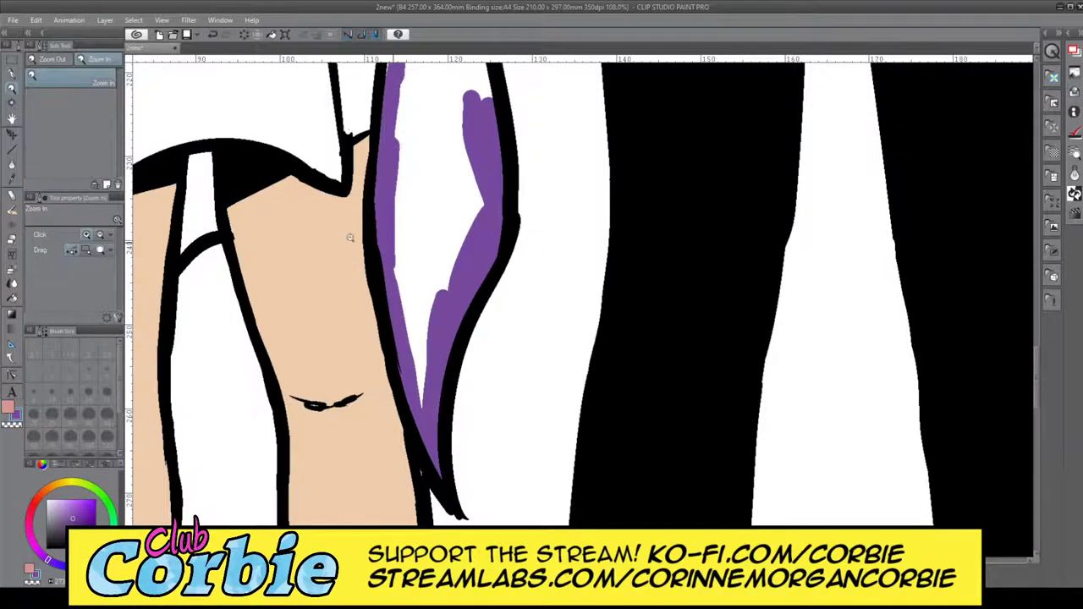
left_click_drag(407, 236, 354, 225)
scroll(444, 170, "up", 3)
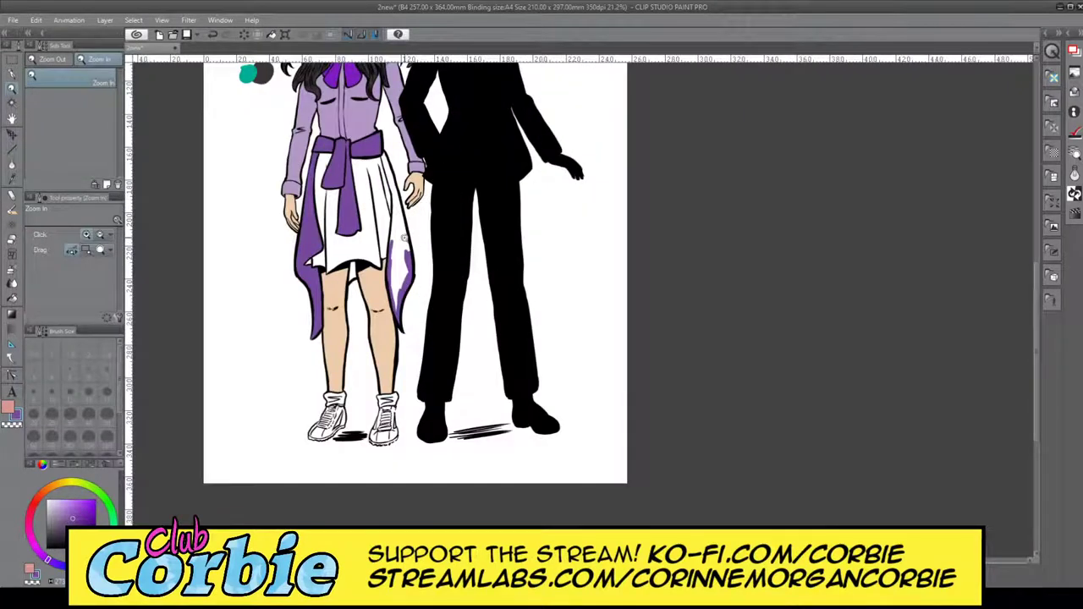
scroll(405, 238, "up", 3)
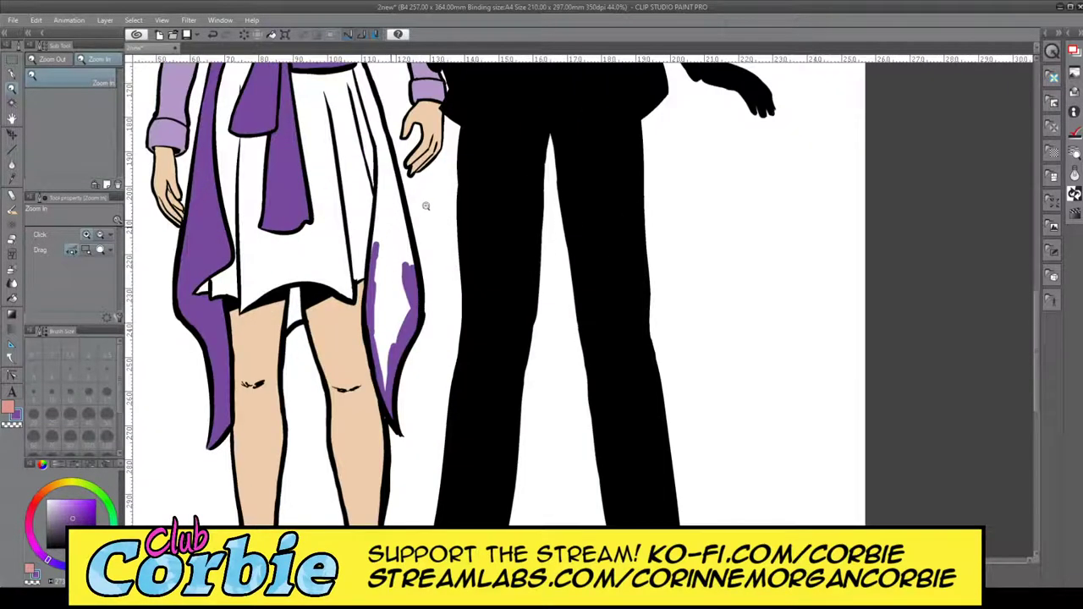
scroll(426, 206, "up", 3)
left_click(10, 77)
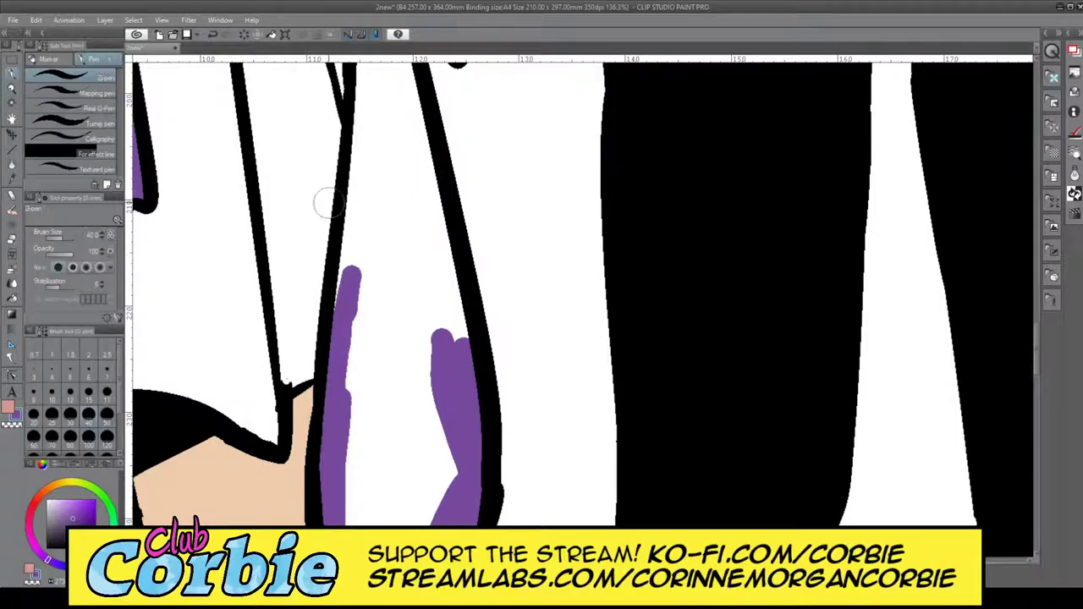
mouse_move(345, 232)
left_mouse_down()
mouse_move(326, 346)
mouse_move(351, 216)
left_mouse_up()
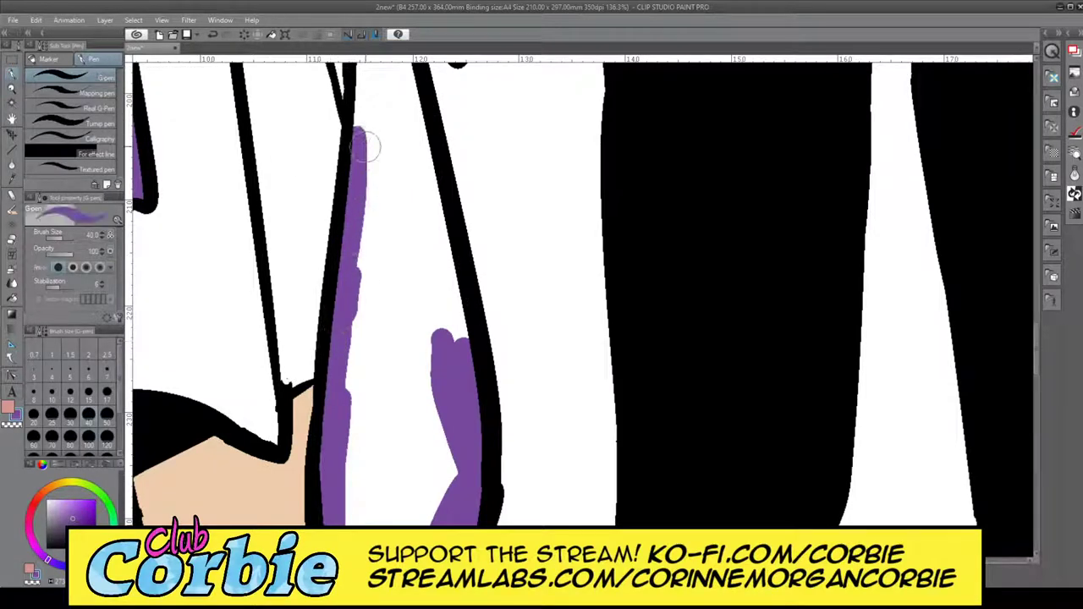
mouse_move(435, 246)
left_mouse_down()
mouse_move(431, 188)
mouse_move(461, 355)
left_mouse_up()
left_click_drag(399, 97, 436, 270)
left_click_drag(411, 121, 406, 95)
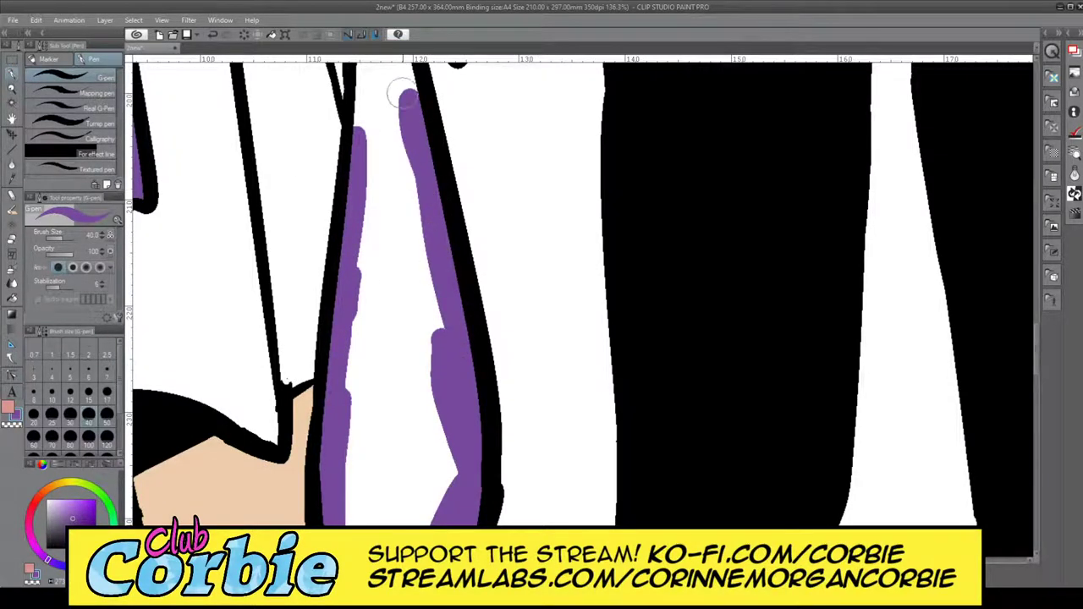
- Paint the narrow part of the right-hand overskirt panel beside the hand and fill the panel's remaining white interior with dark purple
key("/")
scroll(351, 346, "down", 4)
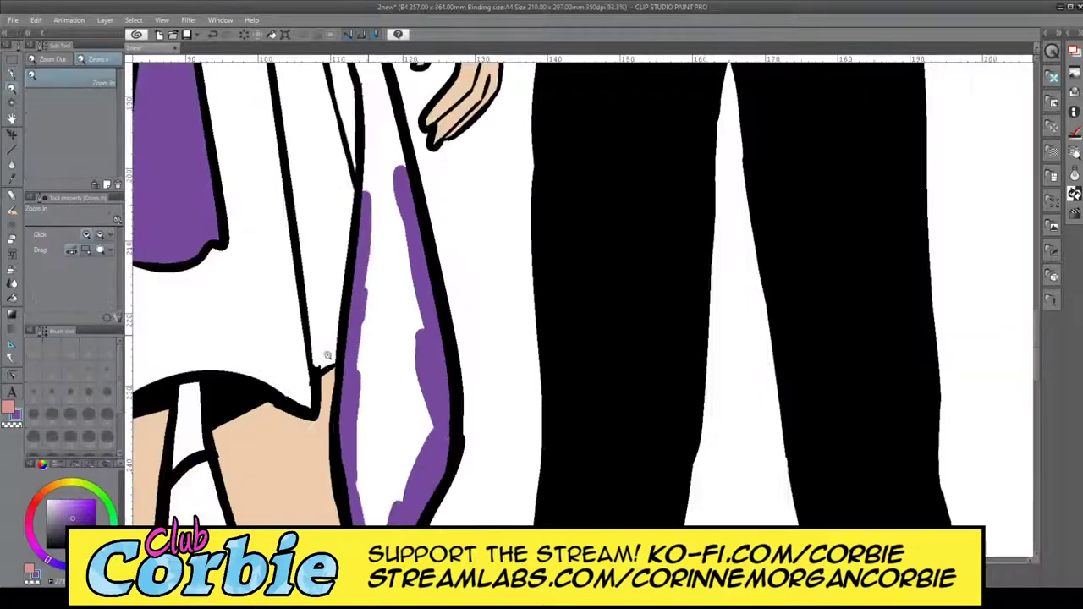
scroll(397, 231, "up", 3)
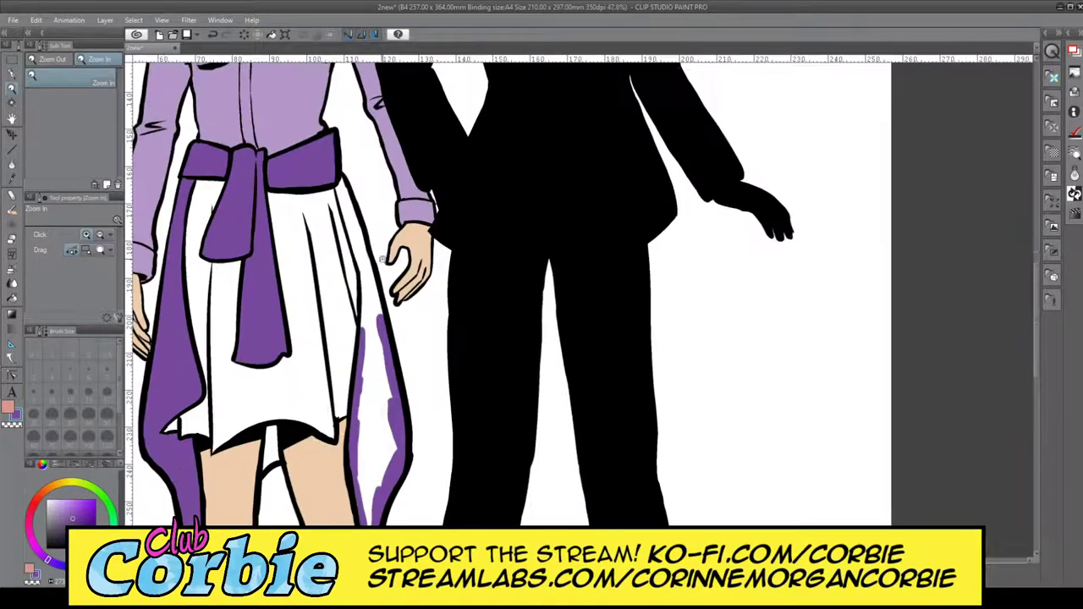
scroll(394, 253, "up", 4)
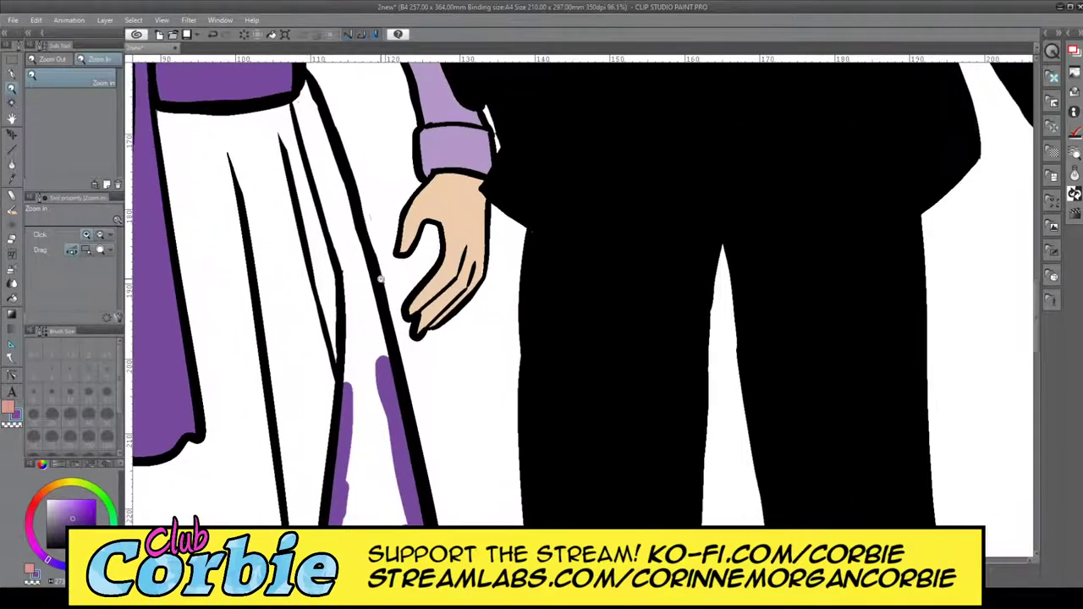
scroll(373, 286, "up", 2)
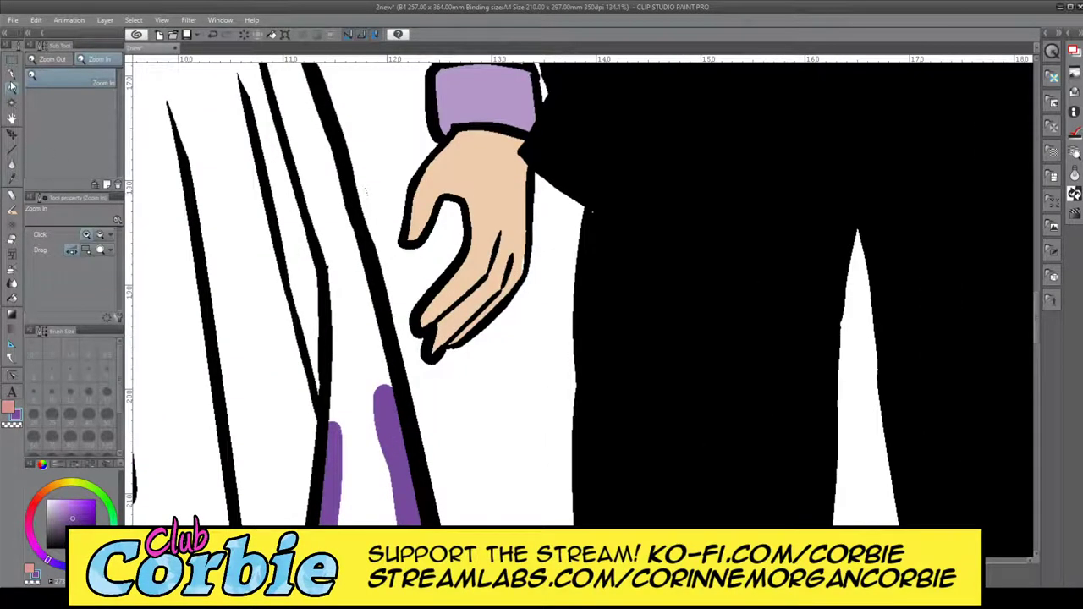
key("p")
mouse_move(329, 389)
left_mouse_down()
mouse_move(335, 444)
mouse_move(336, 313)
mouse_move(314, 222)
mouse_move(346, 261)
mouse_move(390, 408)
mouse_move(374, 308)
mouse_move(326, 157)
left_mouse_up()
left_click(12, 313)
left_click(358, 402)
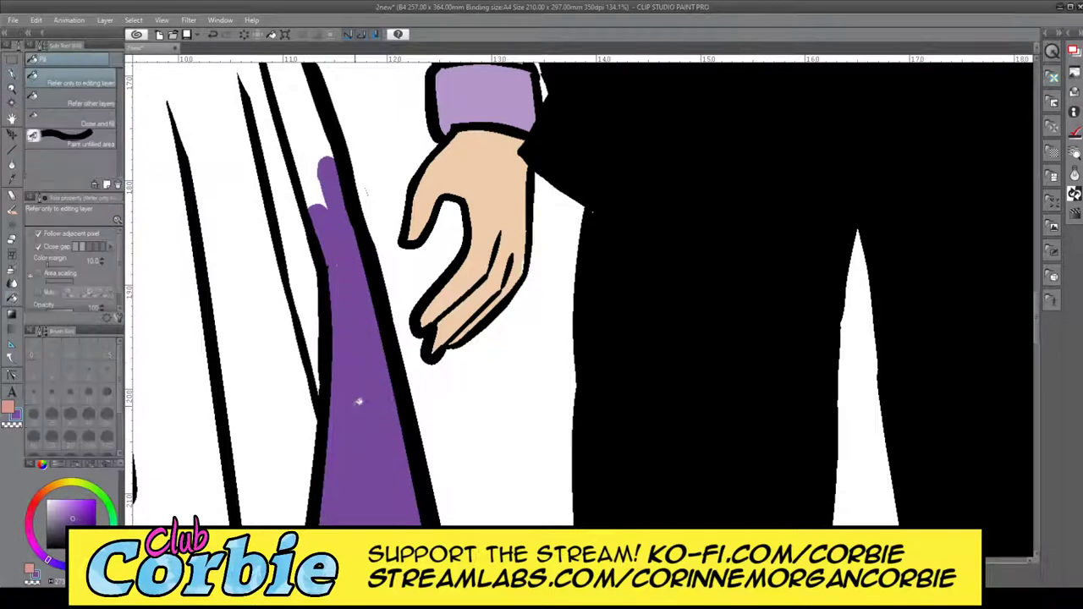
- Cover the narrow top of the right-hand overskirt panel, directly beneath the sash, with dark purple
left_click(11, 88)
left_click_drag(430, 259, 341, 337)
mouse_move(411, 234)
left_mouse_down()
mouse_move(467, 231)
mouse_move(454, 211)
mouse_move(407, 234)
left_mouse_up()
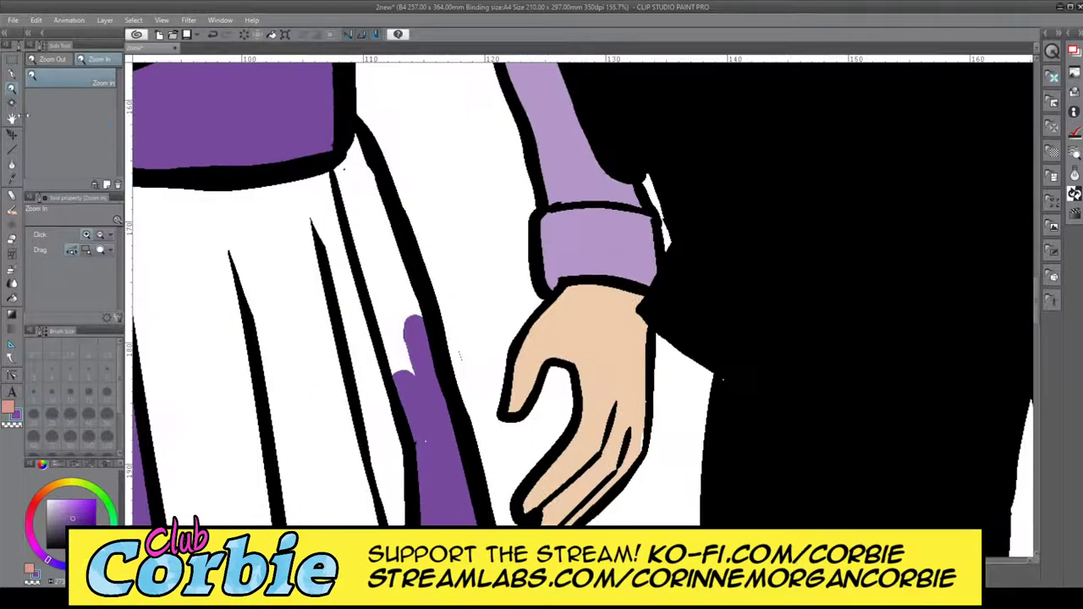
left_click(12, 74)
mouse_move(337, 160)
left_mouse_down()
mouse_move(418, 419)
mouse_move(379, 263)
mouse_move(413, 354)
mouse_move(389, 246)
mouse_move(416, 322)
mouse_move(357, 182)
mouse_move(350, 151)
mouse_move(372, 203)
mouse_move(351, 135)
left_mouse_up()
- Pick a neutral grey and paint the skirt area between the left-hand overskirt panel and the short sash tail, including beneath that tail
left_click(12, 90)
left_click_drag(429, 279, 417, 388)
scroll(399, 365, "down", 2)
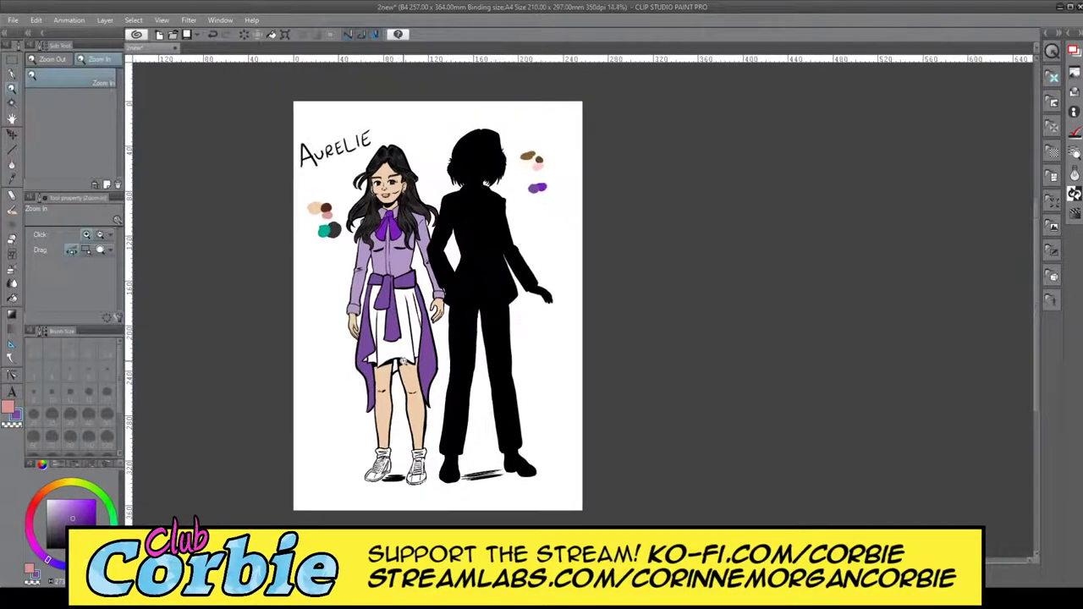
scroll(403, 319, "up", 1)
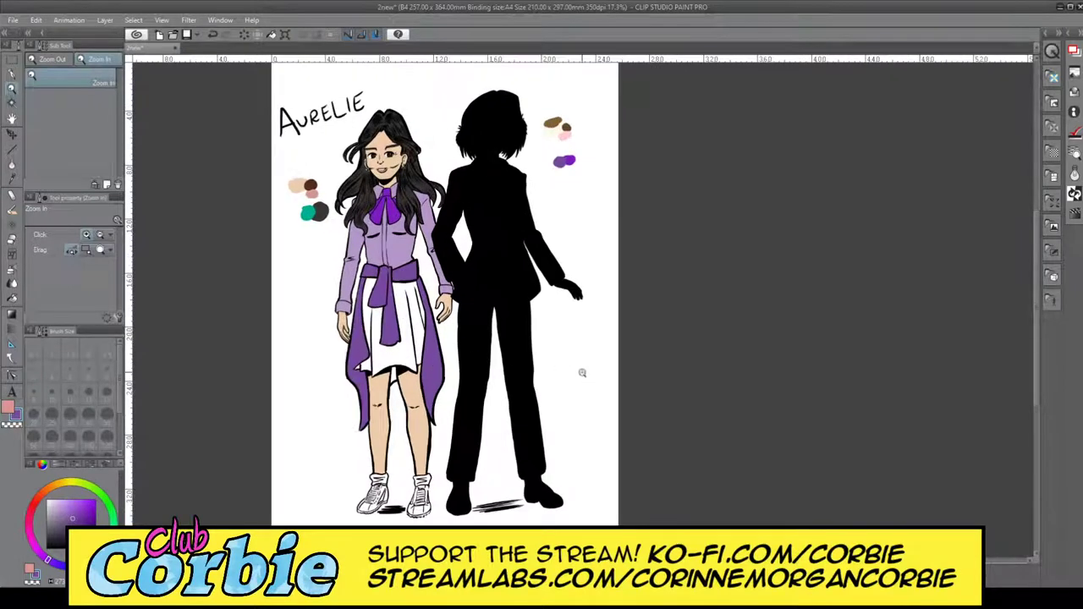
scroll(378, 349, "up", 1)
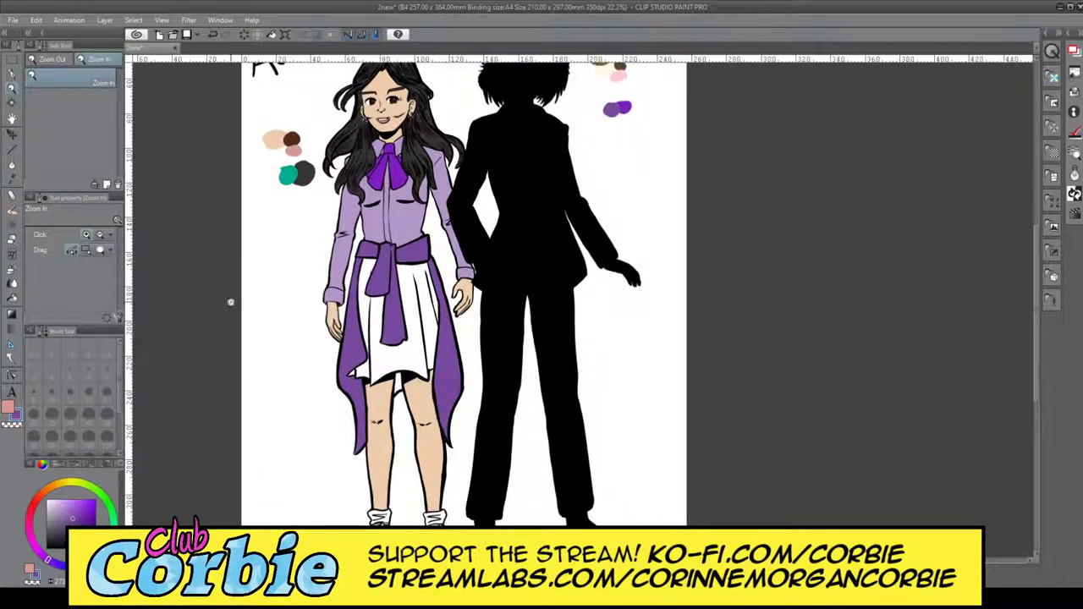
left_click(48, 524)
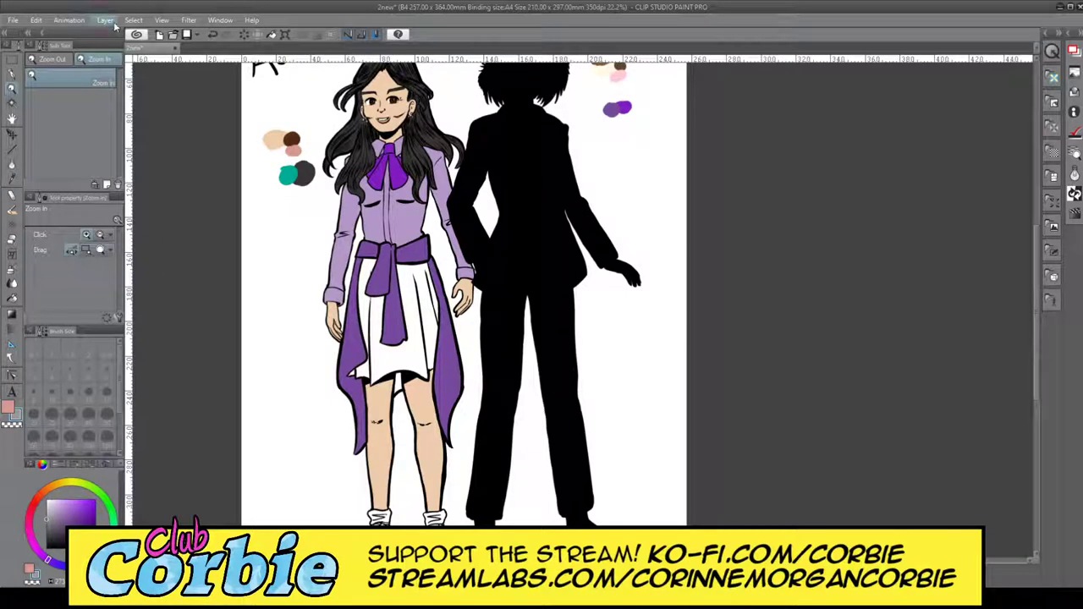
left_click_drag(361, 271, 403, 247)
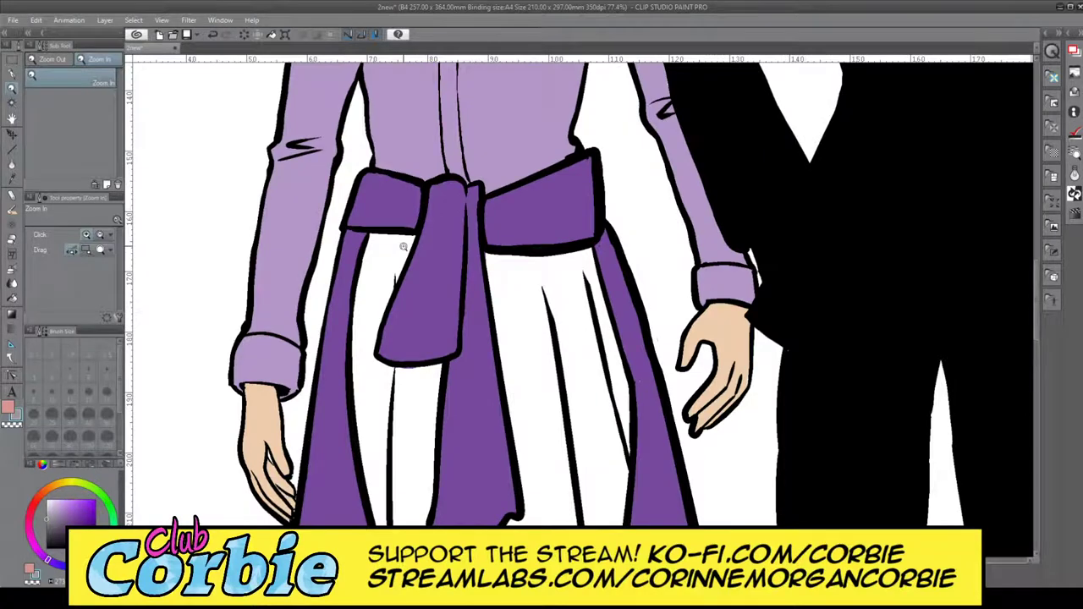
left_click(413, 244)
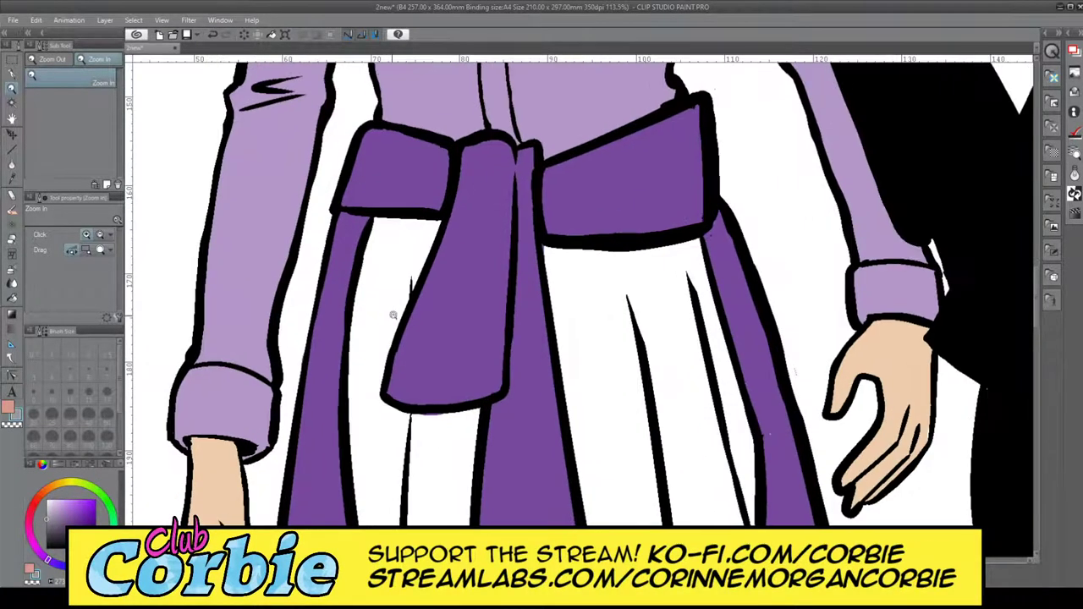
left_click(392, 315)
left_click(388, 310)
left_click(12, 74)
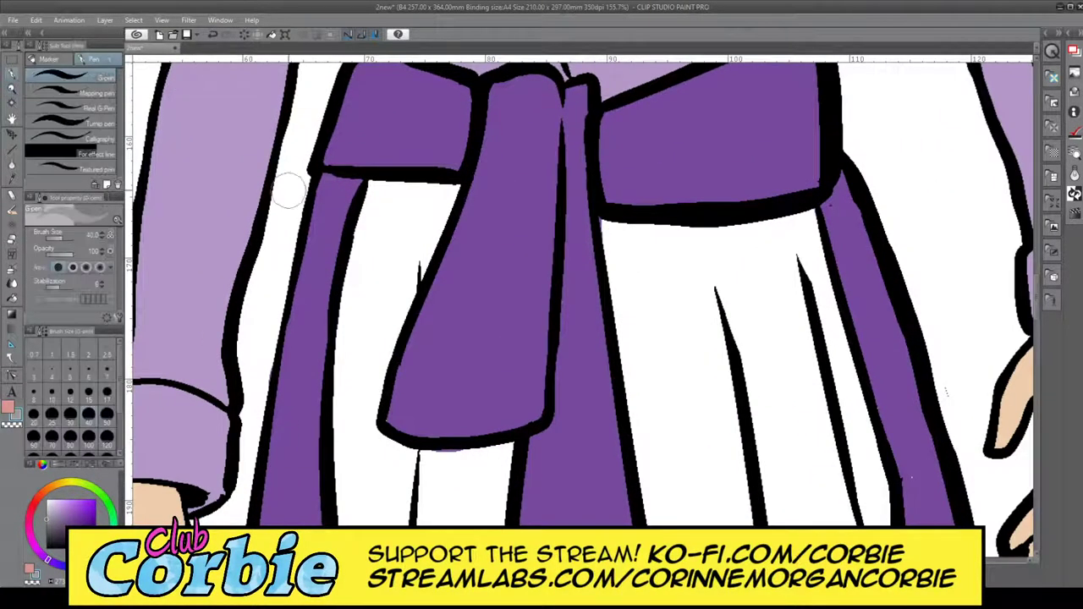
mouse_move(353, 336)
left_mouse_down()
mouse_move(343, 410)
mouse_move(359, 267)
mouse_move(372, 380)
mouse_move(360, 399)
mouse_move(410, 283)
mouse_move(402, 216)
mouse_move(374, 278)
mouse_move(376, 182)
mouse_move(410, 180)
mouse_move(436, 194)
mouse_move(404, 237)
mouse_move(436, 246)
mouse_move(450, 181)
mouse_move(391, 293)
left_mouse_up()
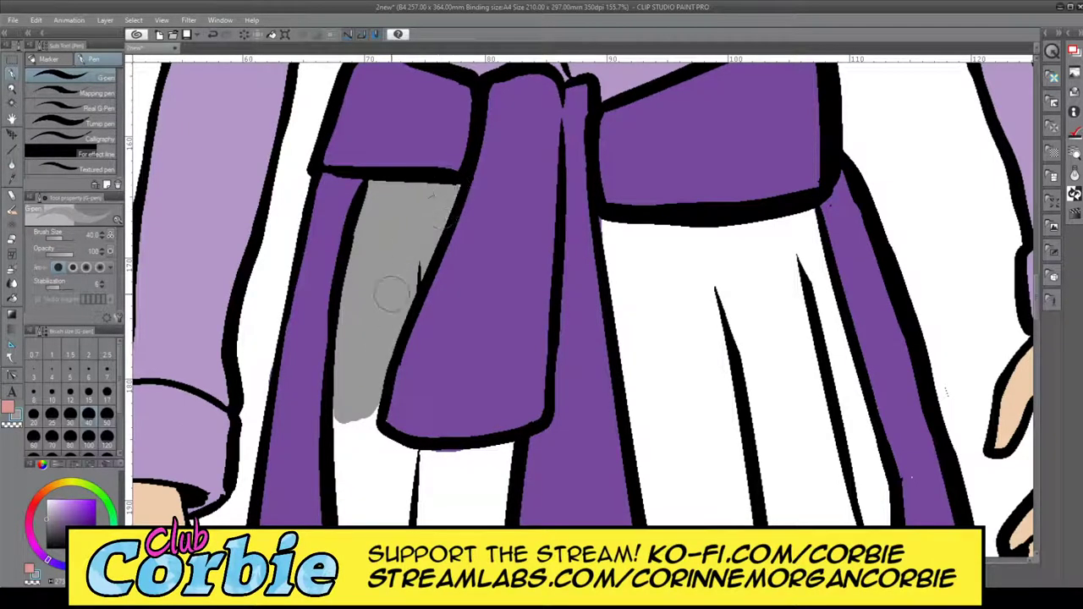
mouse_move(345, 414)
left_mouse_down()
mouse_move(336, 478)
mouse_move(341, 442)
mouse_move(358, 429)
mouse_move(366, 469)
mouse_move(372, 401)
mouse_move(368, 442)
mouse_move(407, 457)
mouse_move(479, 448)
mouse_move(405, 449)
mouse_move(371, 427)
left_mouse_up()
- Paint grey down the skirt along the left-hand overskirt panel's inner edge and the long sash tail's left edge
left_click(13, 90)
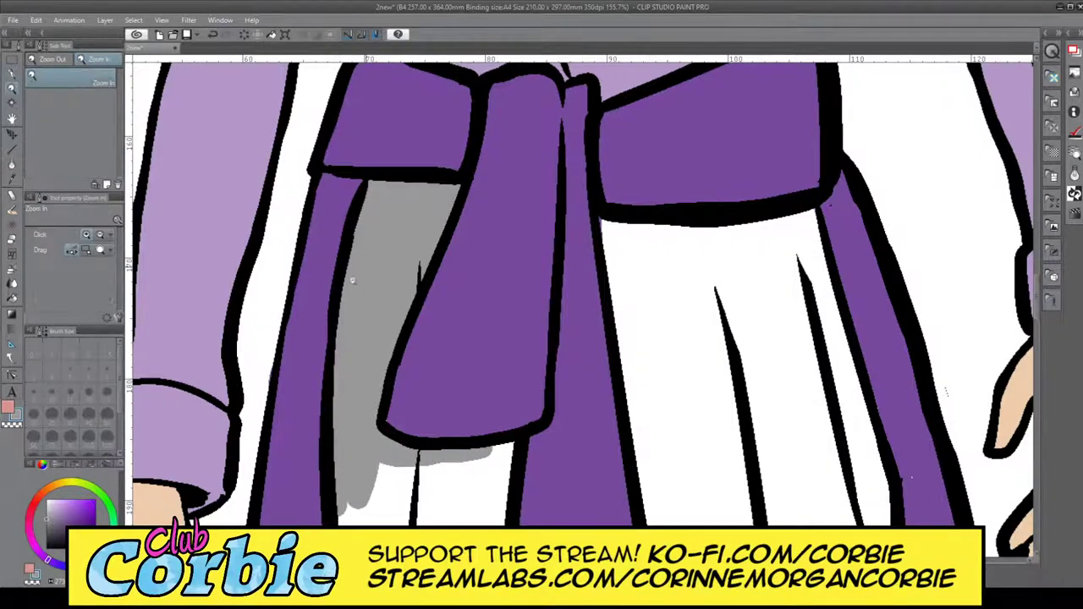
left_click_drag(372, 261, 330, 326)
left_click_drag(395, 299, 423, 249)
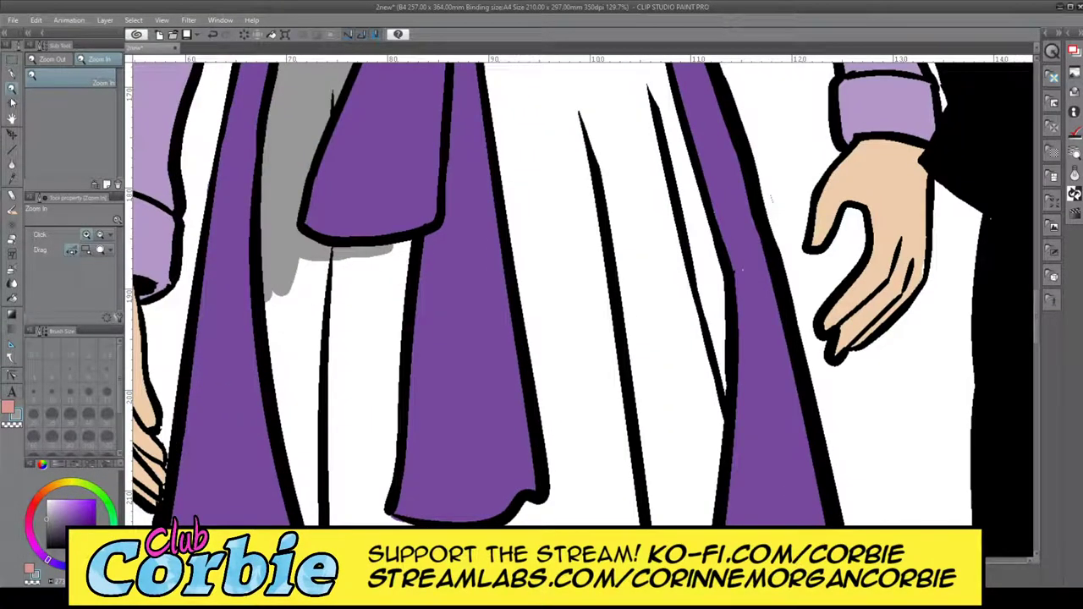
left_click(10, 76)
mouse_move(279, 295)
left_mouse_down()
mouse_move(279, 417)
mouse_move(317, 521)
left_mouse_up()
left_click_drag(287, 386, 307, 512)
mouse_move(377, 489)
left_mouse_down()
mouse_move(392, 375)
mouse_move(381, 403)
mouse_move(386, 293)
mouse_move(383, 410)
mouse_move(395, 251)
mouse_move(389, 343)
mouse_move(404, 243)
left_mouse_up()
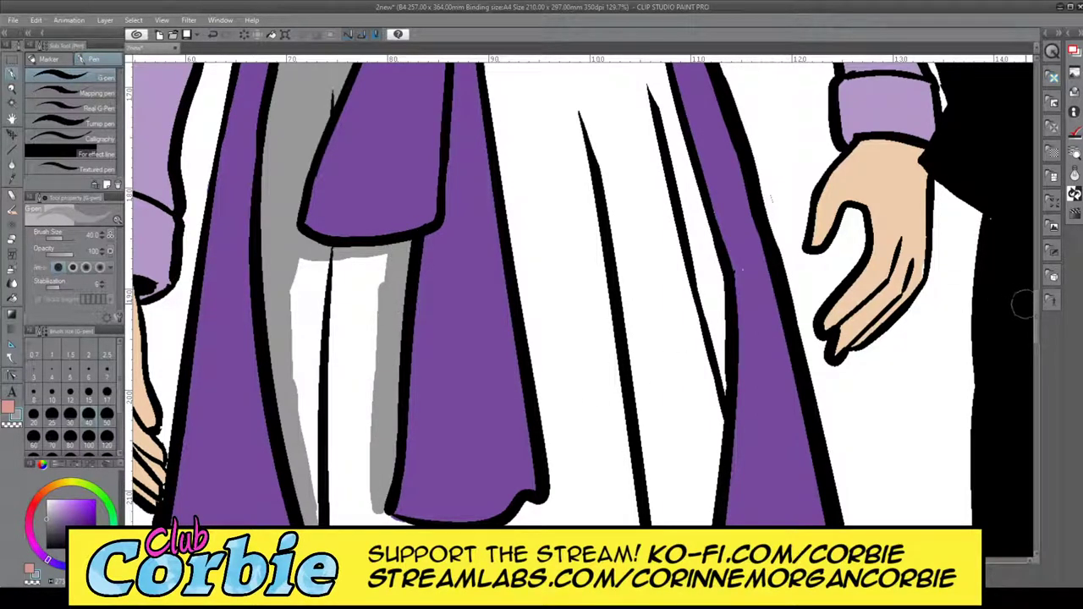
- Paint grey around the long sash tail's lower end and up its right side, and along the right-hand overskirt panel's inner edge to the hem
scroll(1043, 311, "down", 4)
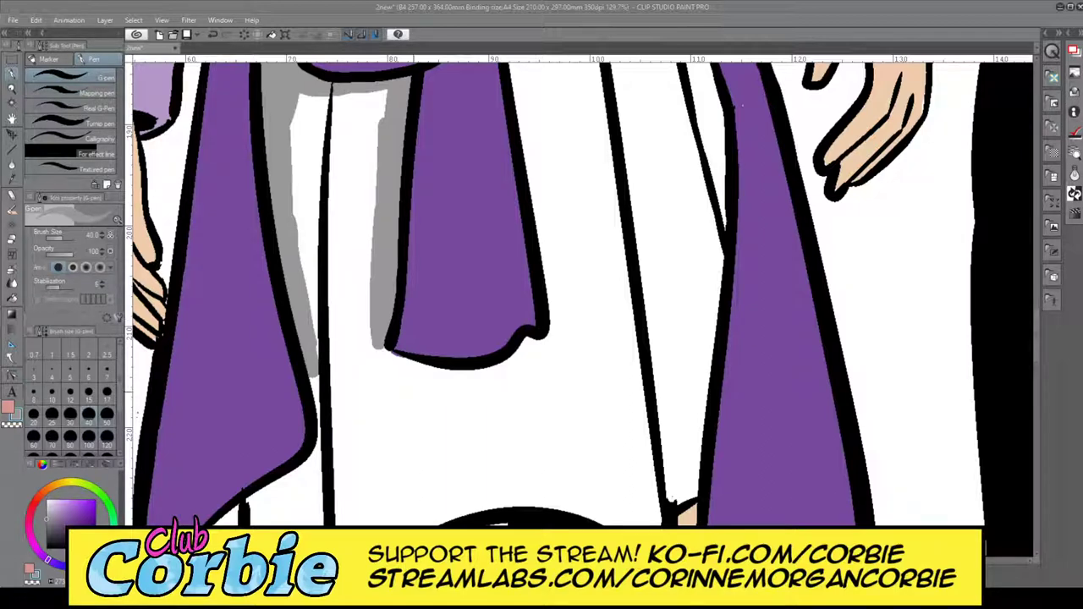
mouse_move(372, 337)
left_mouse_down()
mouse_move(391, 370)
mouse_move(404, 370)
mouse_move(372, 349)
mouse_move(421, 378)
mouse_move(458, 374)
mouse_move(393, 363)
mouse_move(466, 378)
mouse_move(522, 369)
mouse_move(459, 382)
mouse_move(524, 355)
mouse_move(526, 345)
mouse_move(504, 366)
mouse_move(539, 334)
mouse_move(549, 343)
mouse_move(525, 121)
left_mouse_up()
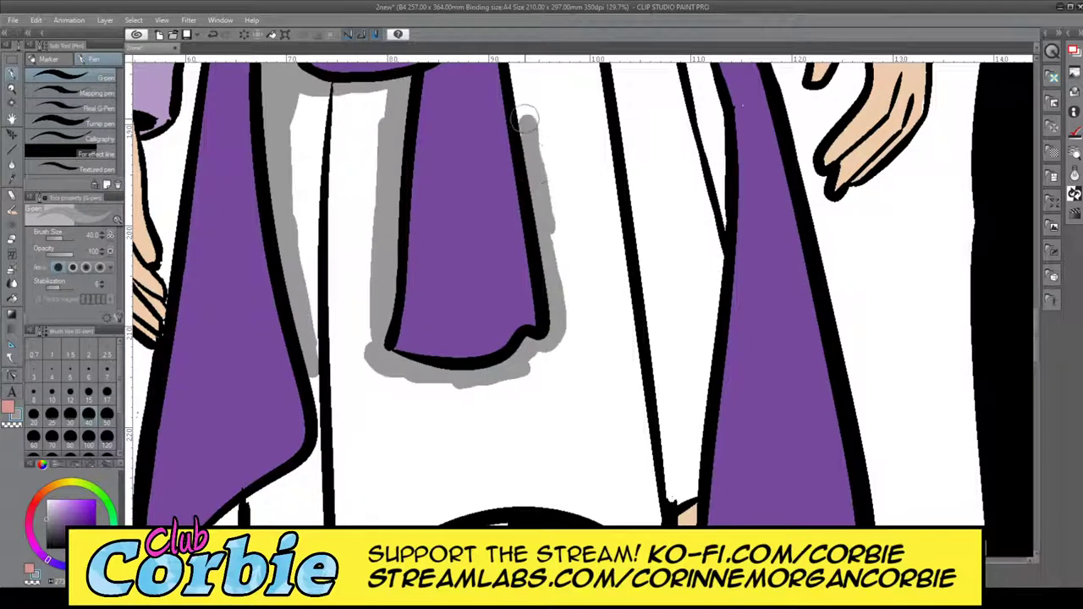
mouse_move(692, 457)
left_mouse_down()
mouse_move(714, 260)
mouse_move(712, 312)
mouse_move(702, 347)
mouse_move(718, 124)
mouse_move(713, 222)
left_mouse_up()
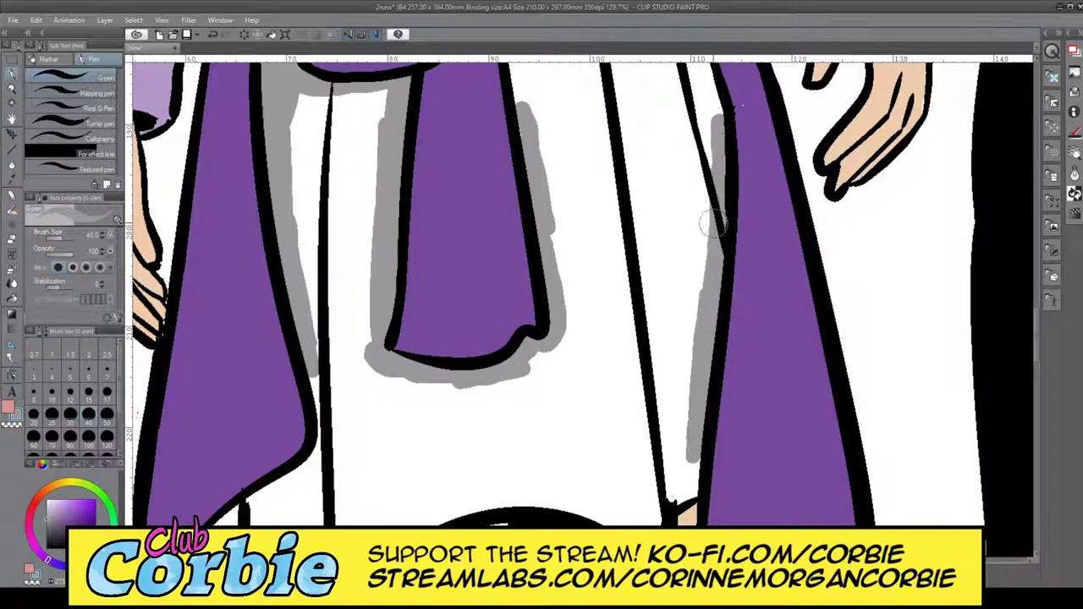
mouse_move(662, 493)
left_mouse_down()
mouse_move(687, 478)
mouse_move(690, 450)
mouse_move(684, 498)
left_mouse_up()
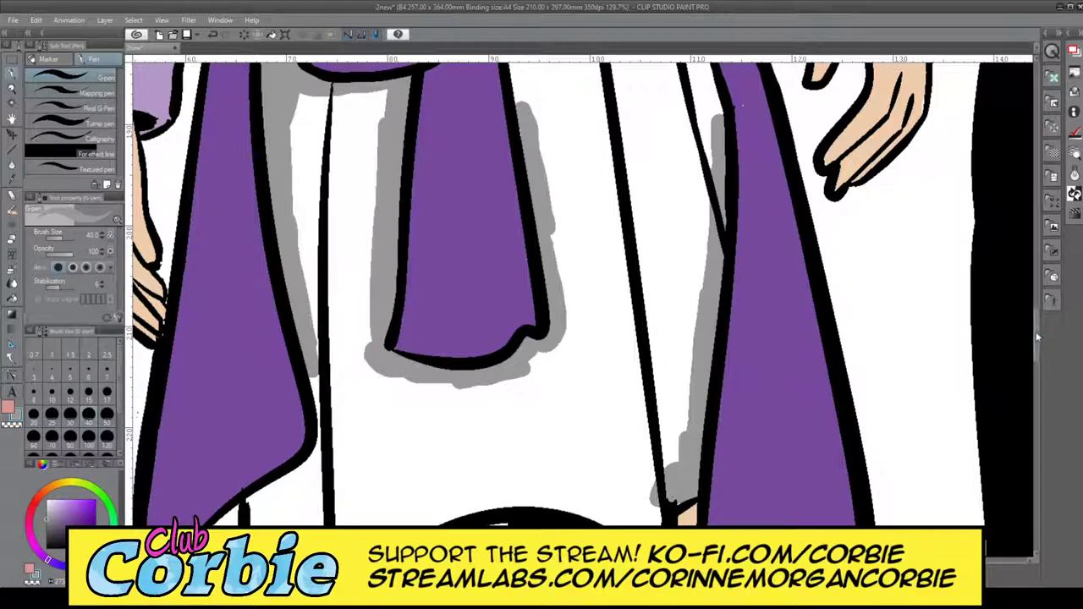
- Paint grey down the skirt along the right-hand overskirt panel's upper inner edge, beneath the sash and along the long sash tail's upper right side
left_click_drag(1036, 326, 1037, 300)
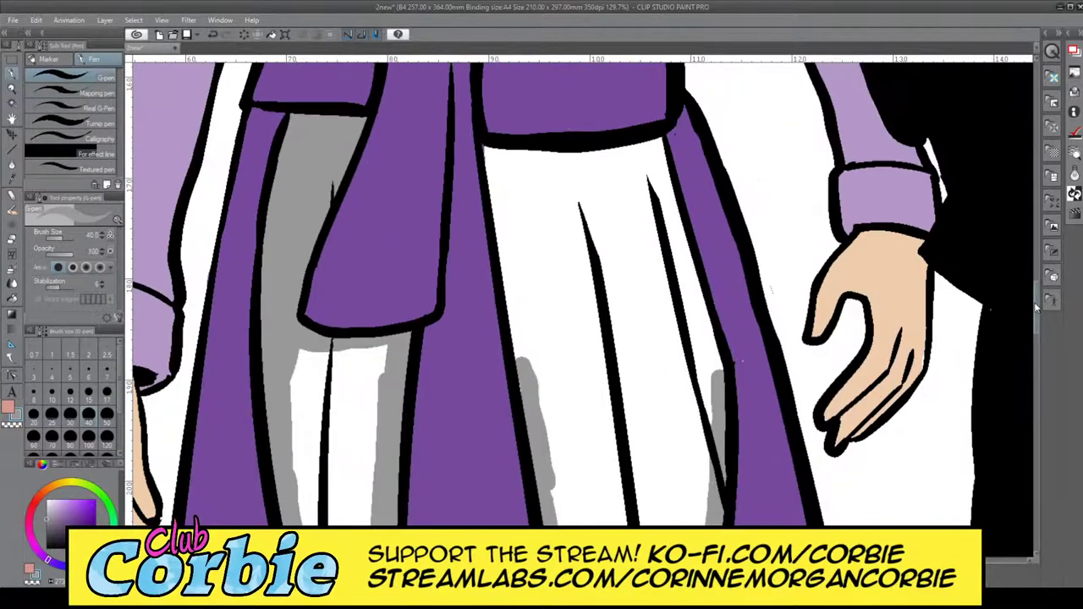
mouse_move(698, 309)
left_mouse_down()
mouse_move(722, 385)
mouse_move(645, 140)
left_mouse_up()
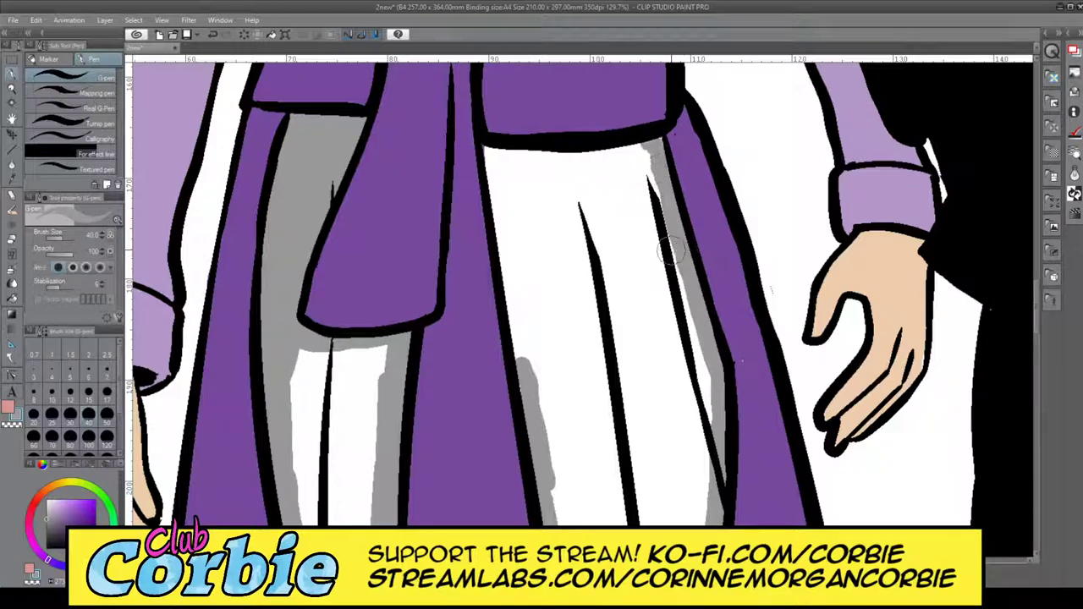
mouse_move(526, 356)
left_mouse_down()
mouse_move(526, 383)
mouse_move(490, 196)
mouse_move(509, 264)
mouse_move(499, 168)
mouse_move(493, 188)
mouse_move(483, 148)
mouse_move(515, 159)
mouse_move(580, 157)
mouse_move(485, 149)
mouse_move(655, 144)
left_mouse_up()
- Paint a grey border along the skirt's hem, from the small flap at the left-hand overskirt panel across to the hem's right corner
left_click(11, 88)
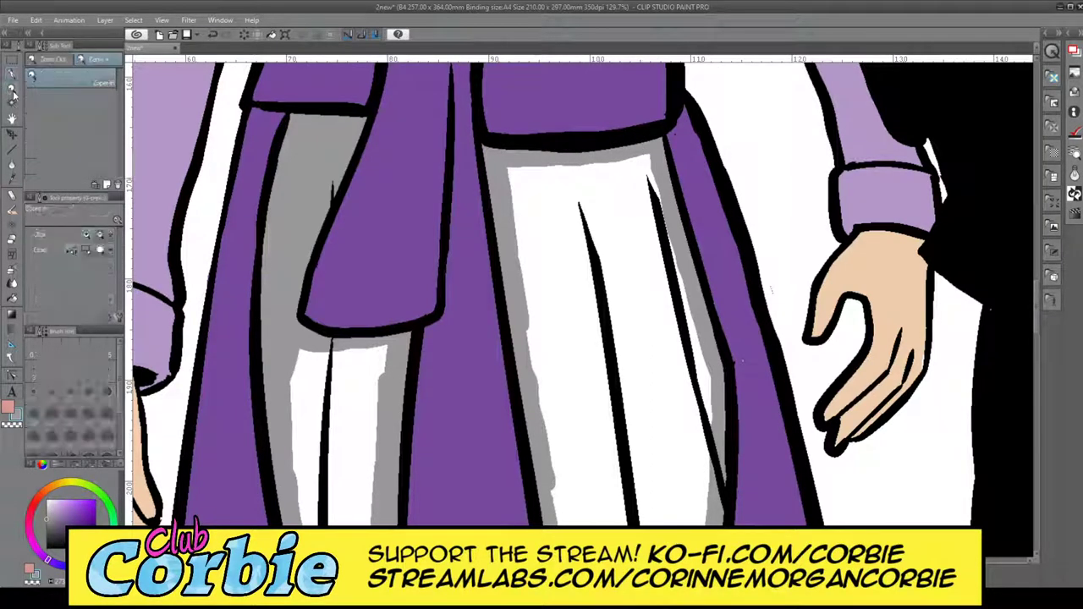
left_click_drag(461, 222, 489, 353)
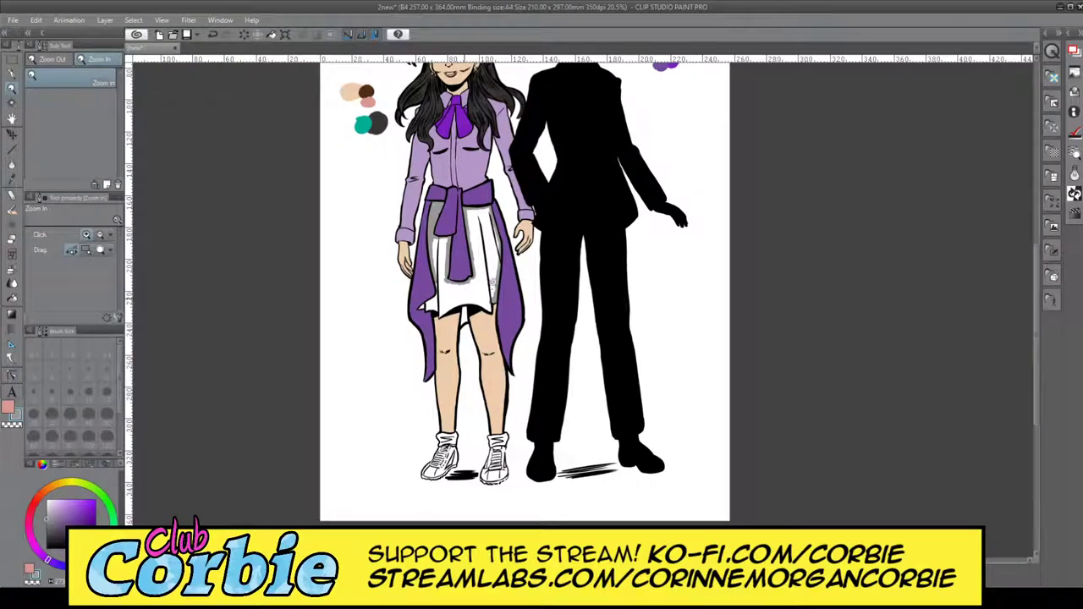
left_click_drag(494, 289, 493, 299)
scroll(481, 301, "up", 5)
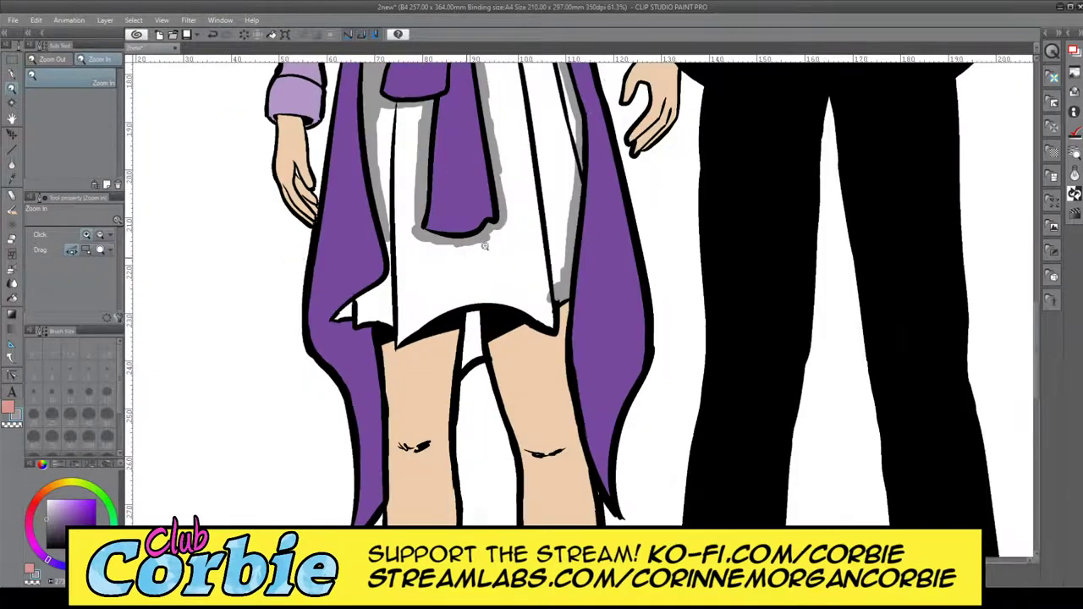
scroll(486, 244, "up", 2)
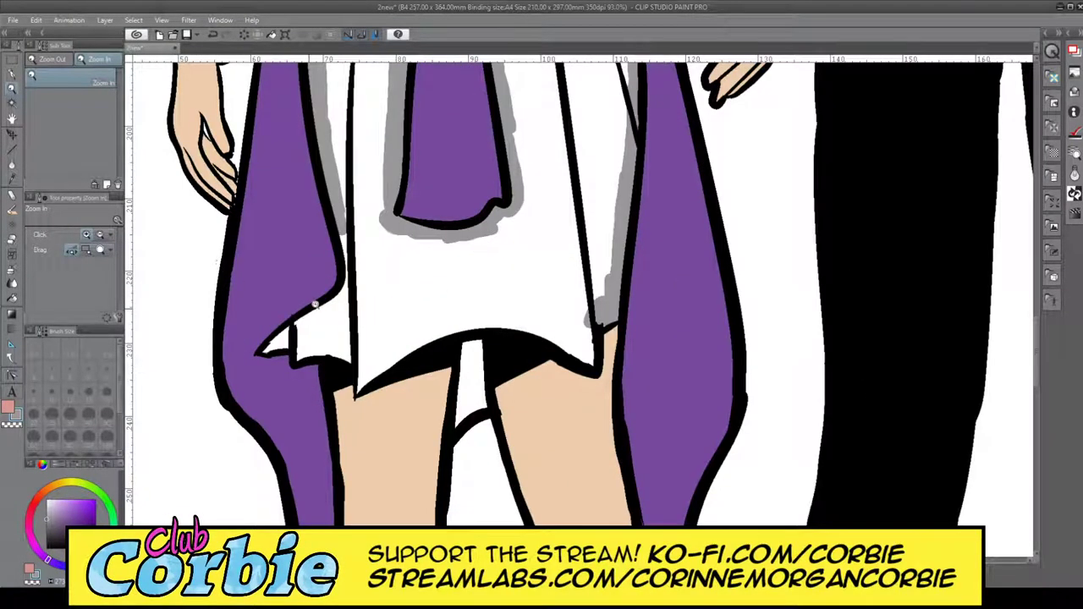
scroll(308, 306, "up", 2)
left_click(13, 75)
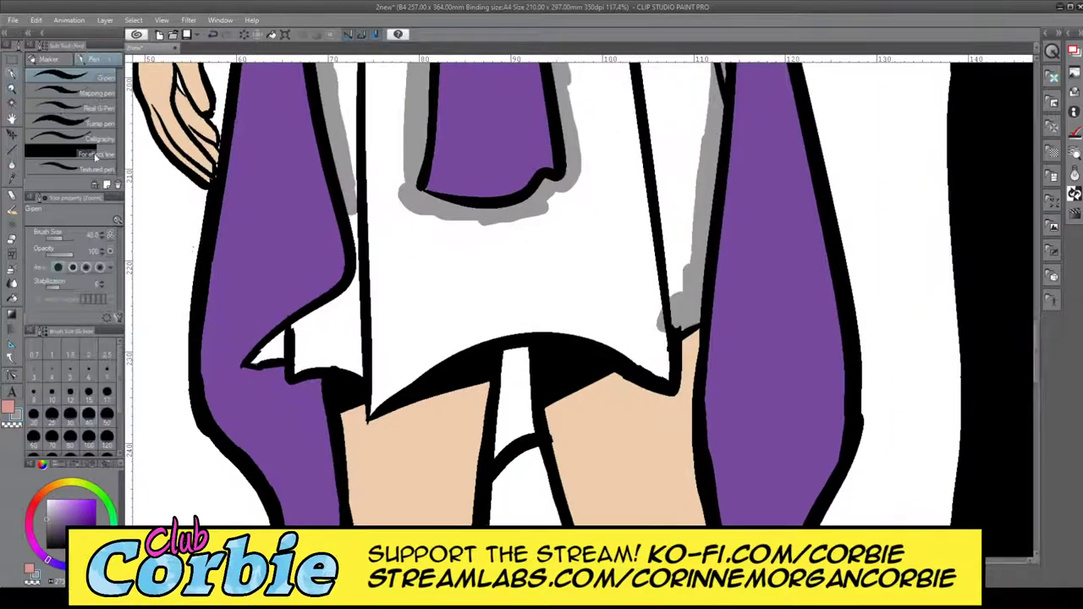
mouse_move(255, 358)
left_mouse_down()
mouse_move(285, 333)
mouse_move(269, 356)
mouse_move(304, 344)
mouse_move(294, 370)
mouse_move(337, 355)
mouse_move(349, 359)
mouse_move(331, 361)
mouse_move(379, 367)
mouse_move(375, 412)
mouse_move(428, 357)
mouse_move(486, 333)
mouse_move(420, 373)
left_mouse_up()
mouse_move(510, 330)
left_mouse_down()
mouse_move(573, 328)
mouse_move(544, 332)
mouse_move(622, 345)
mouse_move(663, 367)
mouse_move(659, 307)
mouse_move(657, 326)
mouse_move(670, 313)
mouse_move(668, 385)
left_mouse_up()
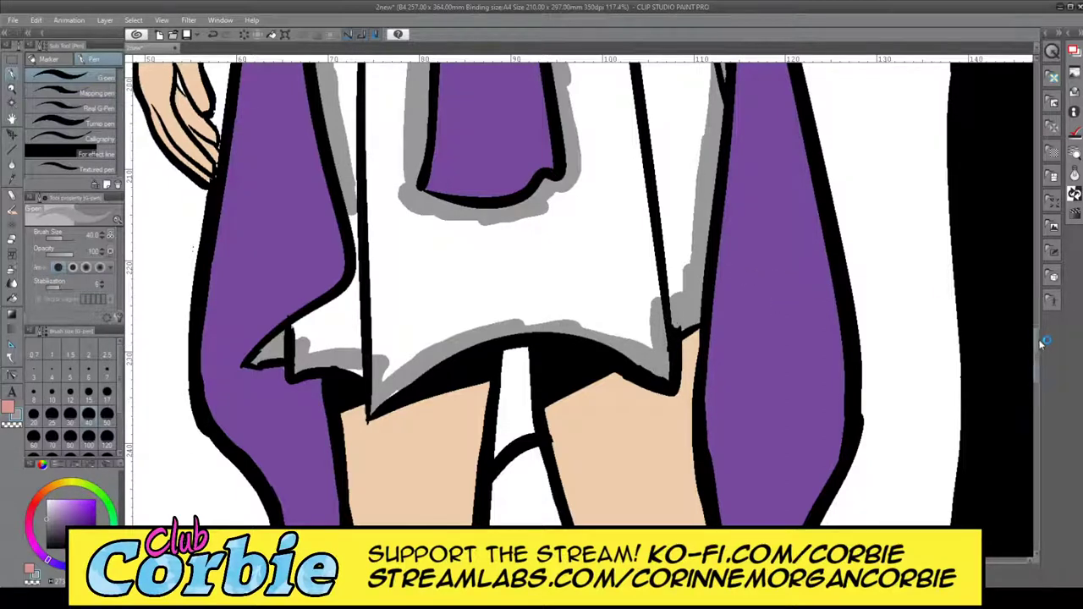
- Paint grey around the left-hand overskirt panel's lower inner curve and flood-fill the remaining white skirt area with the same grey
left_click_drag(1042, 342, 1039, 324)
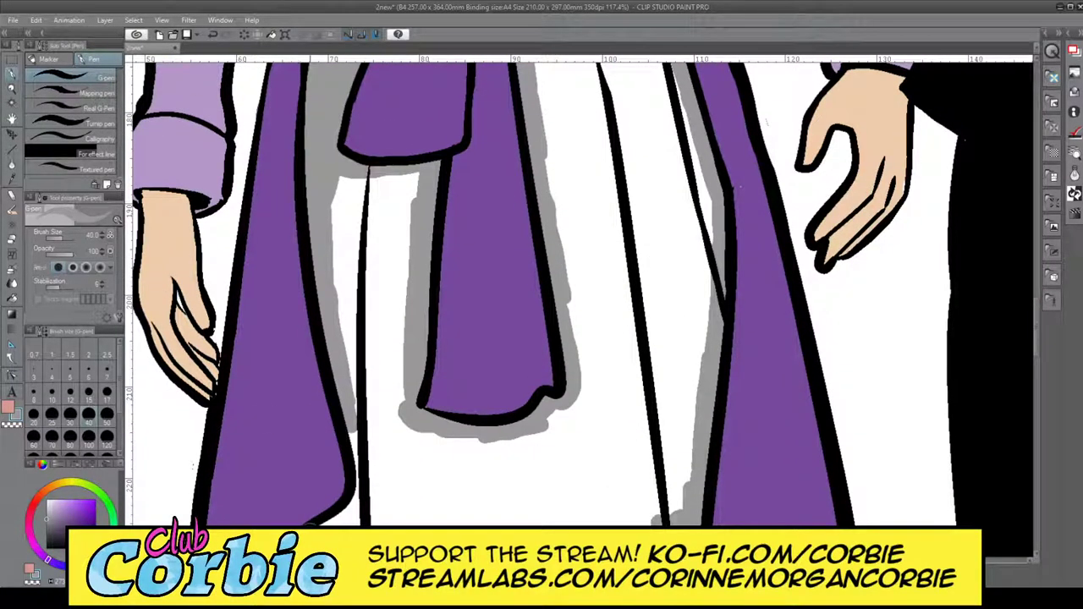
left_click_drag(364, 464, 377, 510)
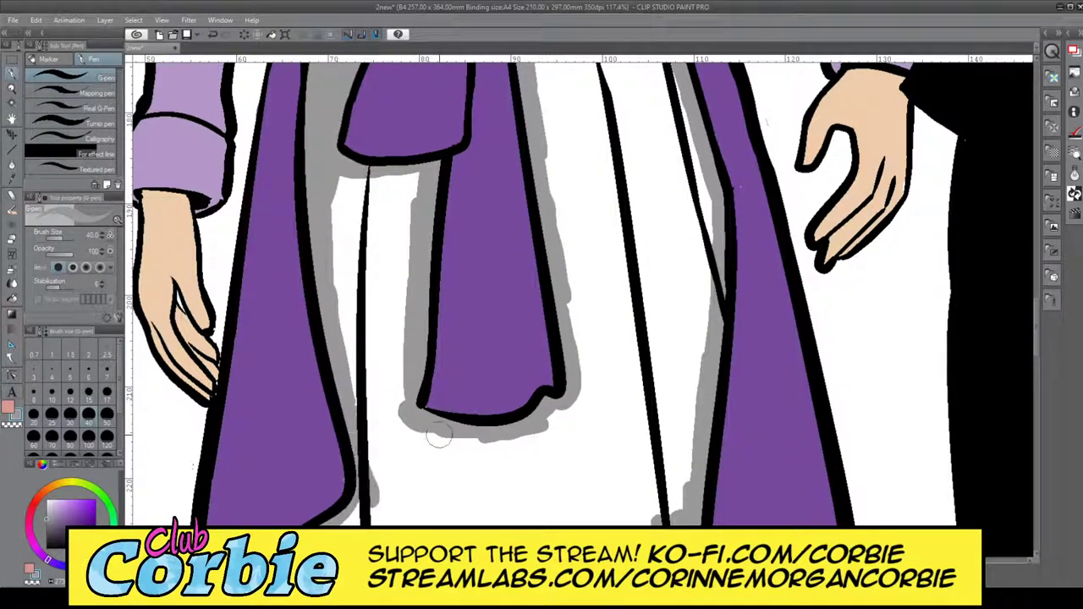
scroll(1024, 354, "down", 5)
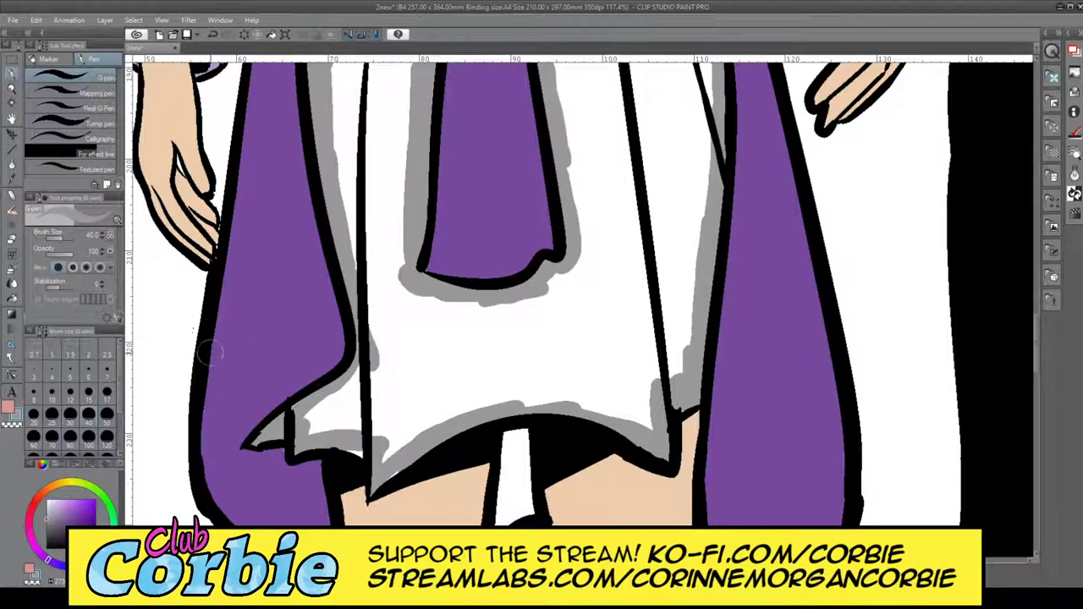
left_click(12, 298)
left_click(481, 322)
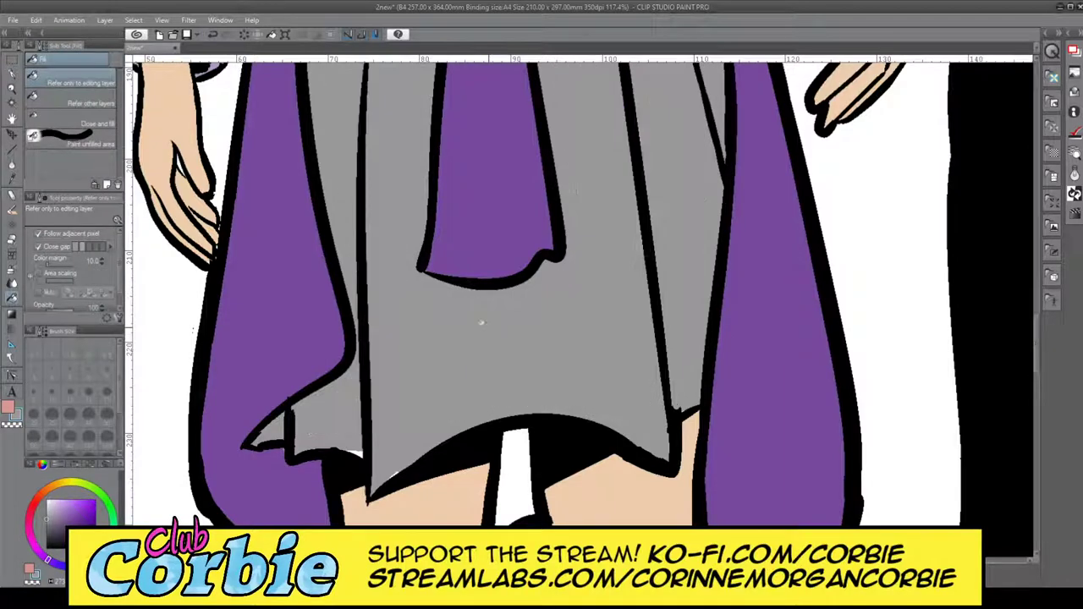
- Pick the overskirt's dark purple and paint the white gap between the thighs, from the skirt hem down to the curved line
left_click(15, 87)
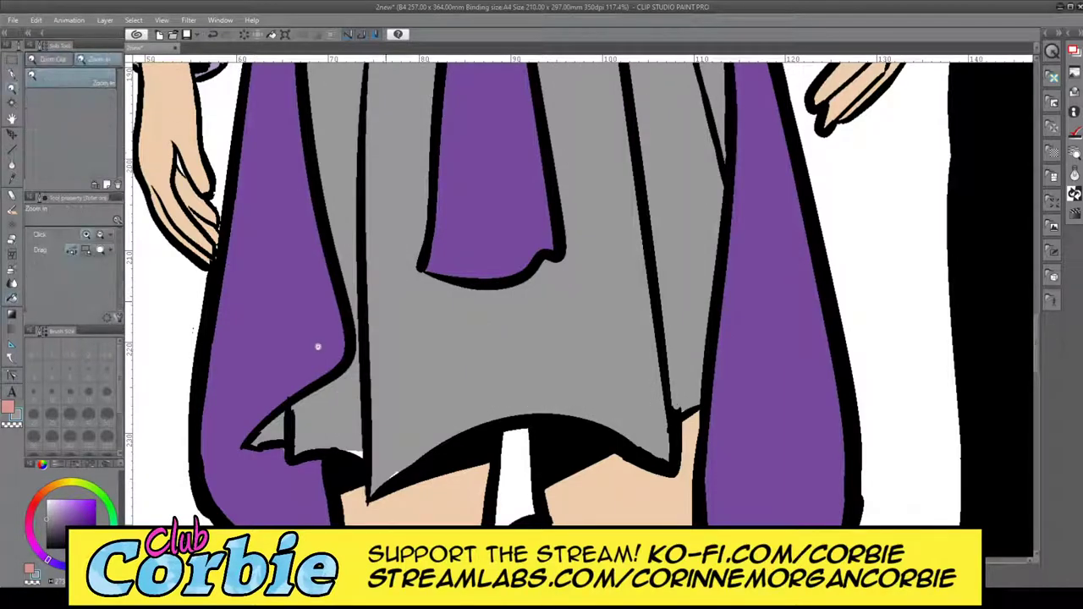
key("ctrl+0")
left_click_drag(404, 287, 476, 324)
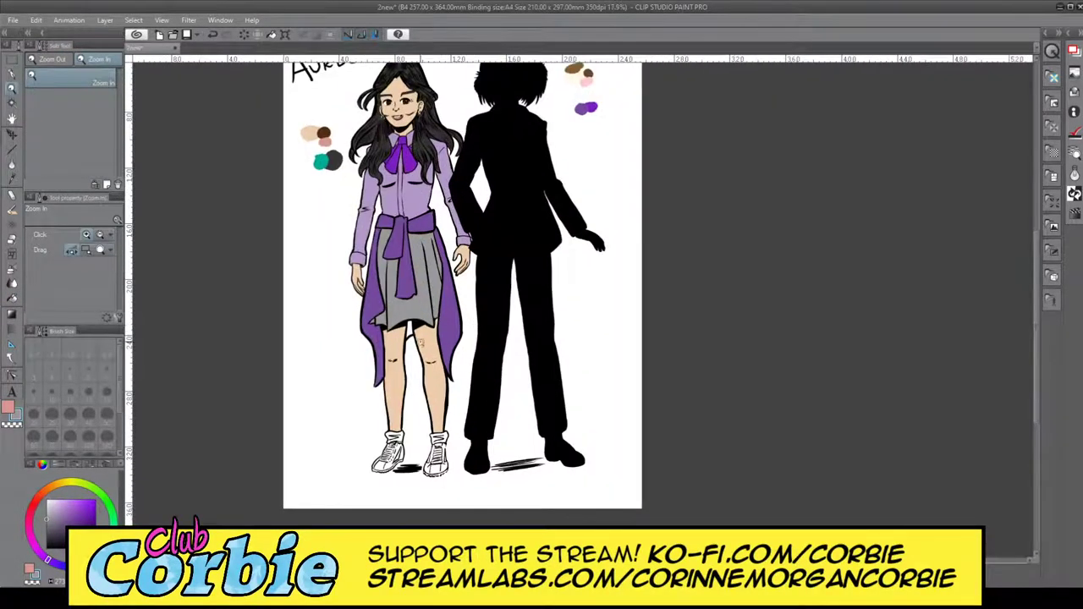
left_click_drag(409, 324, 491, 340)
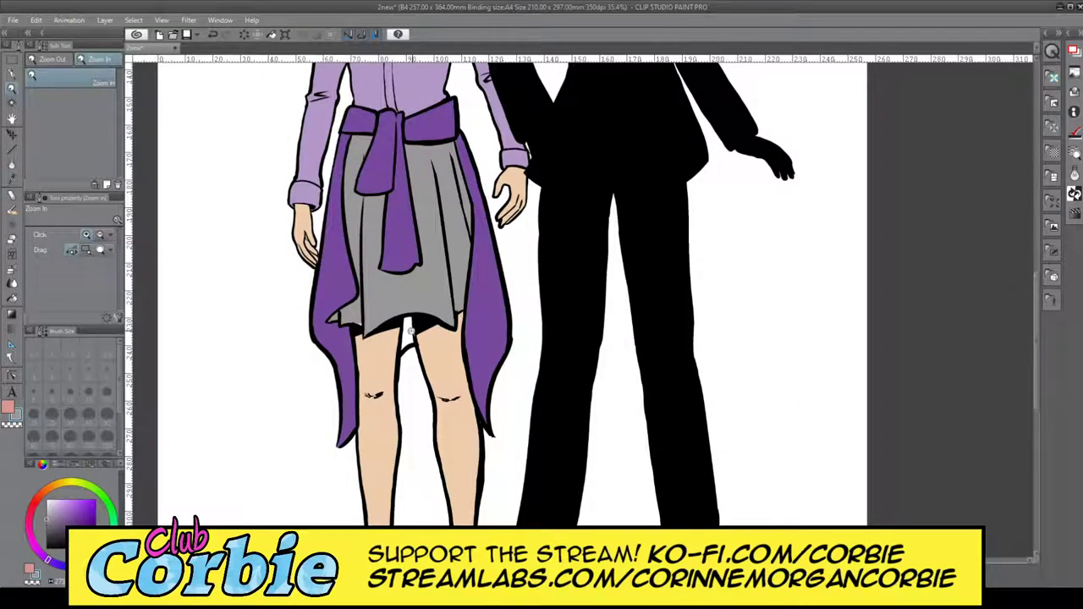
left_click(418, 337)
left_click(403, 337)
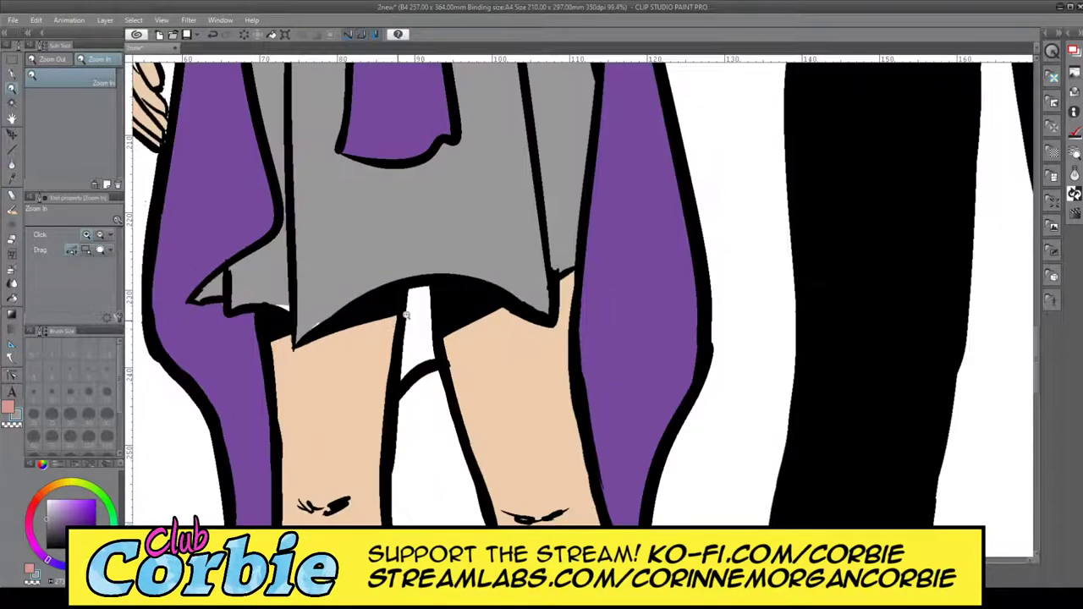
left_click(406, 314)
left_click(406, 315)
left_click(10, 413)
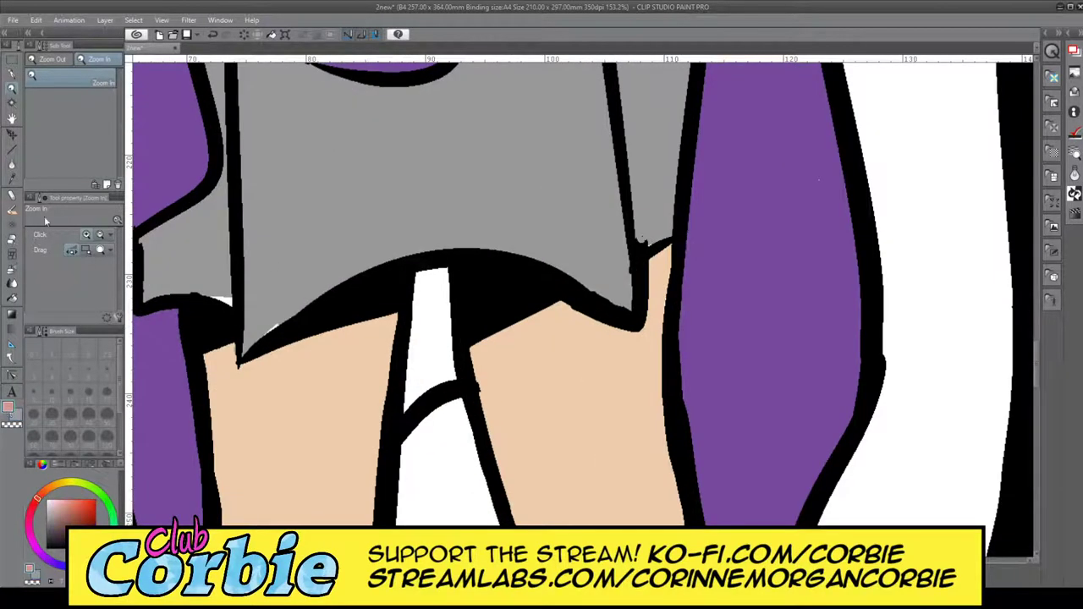
left_click(11, 178)
left_click(154, 408)
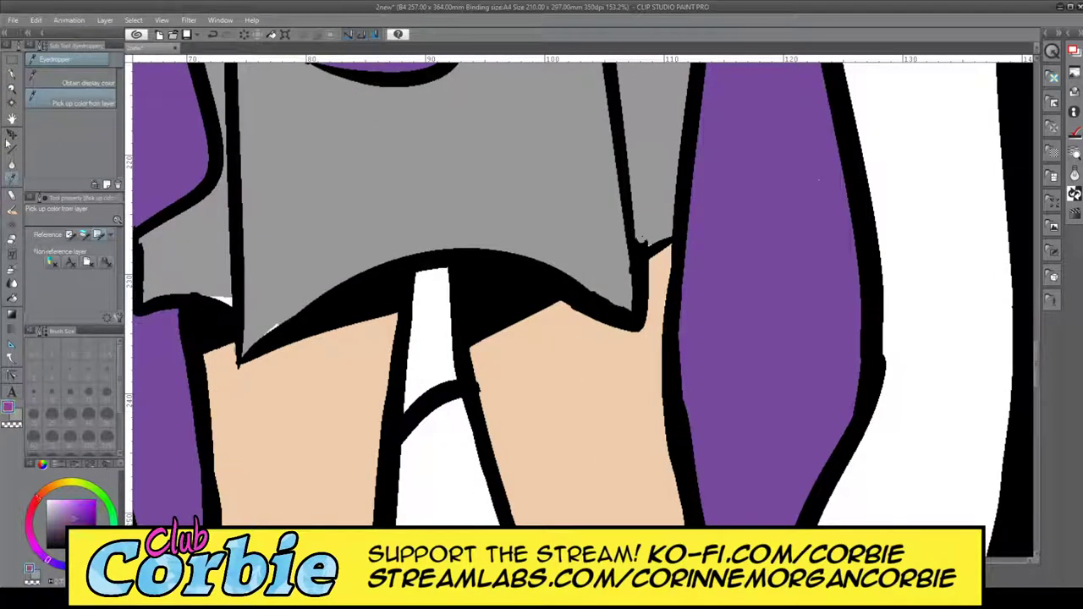
left_click(14, 73)
mouse_move(416, 357)
left_mouse_down()
mouse_move(406, 406)
mouse_move(428, 384)
mouse_move(433, 351)
mouse_move(445, 377)
mouse_move(438, 275)
mouse_move(422, 363)
mouse_move(418, 316)
left_mouse_up()
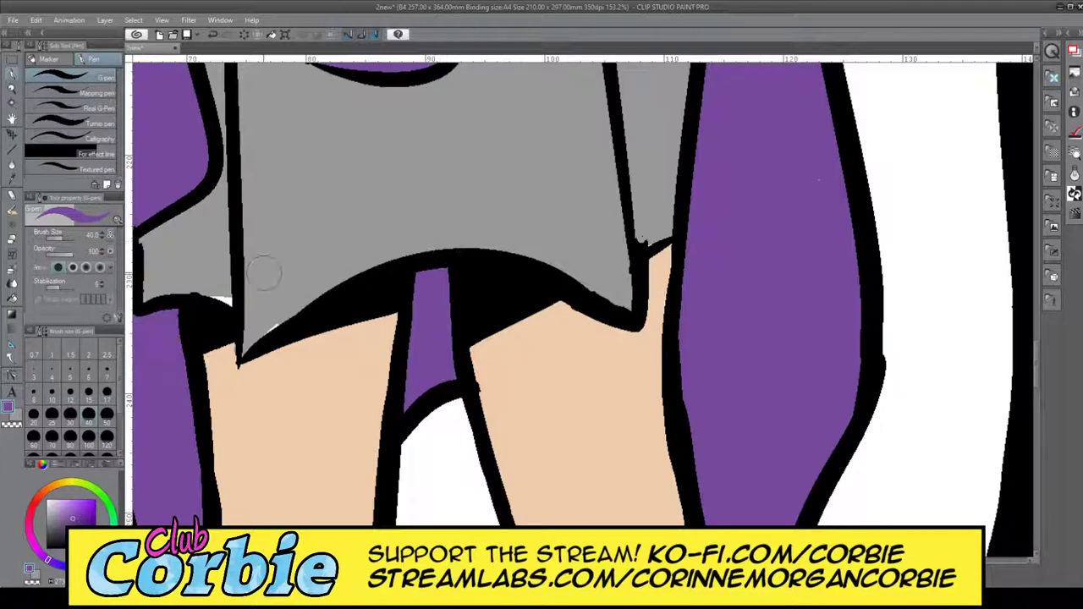
key("ctrl+z")
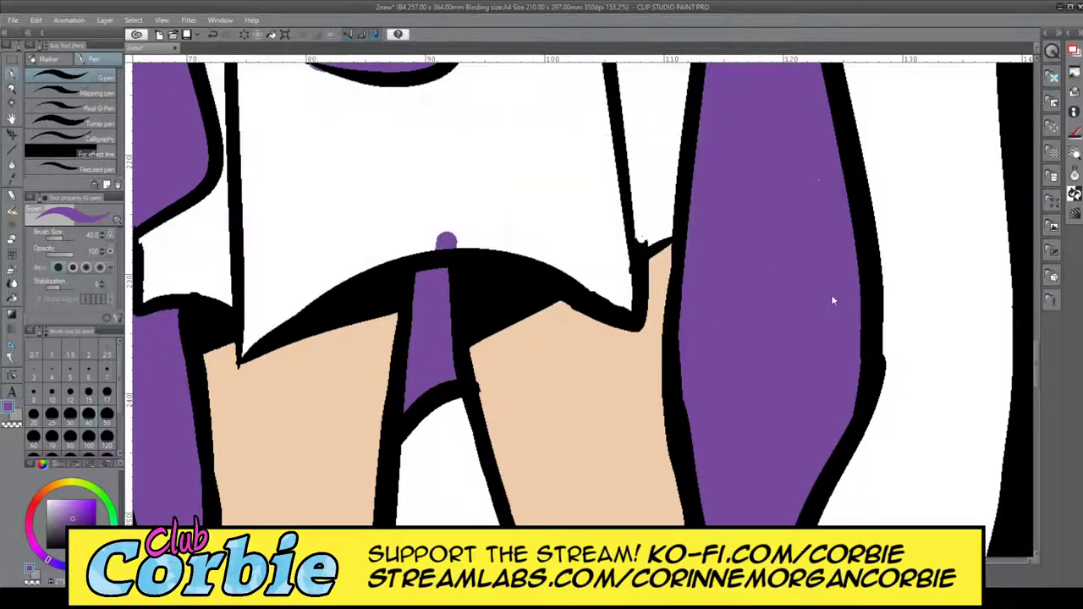
key("ctrl+y")
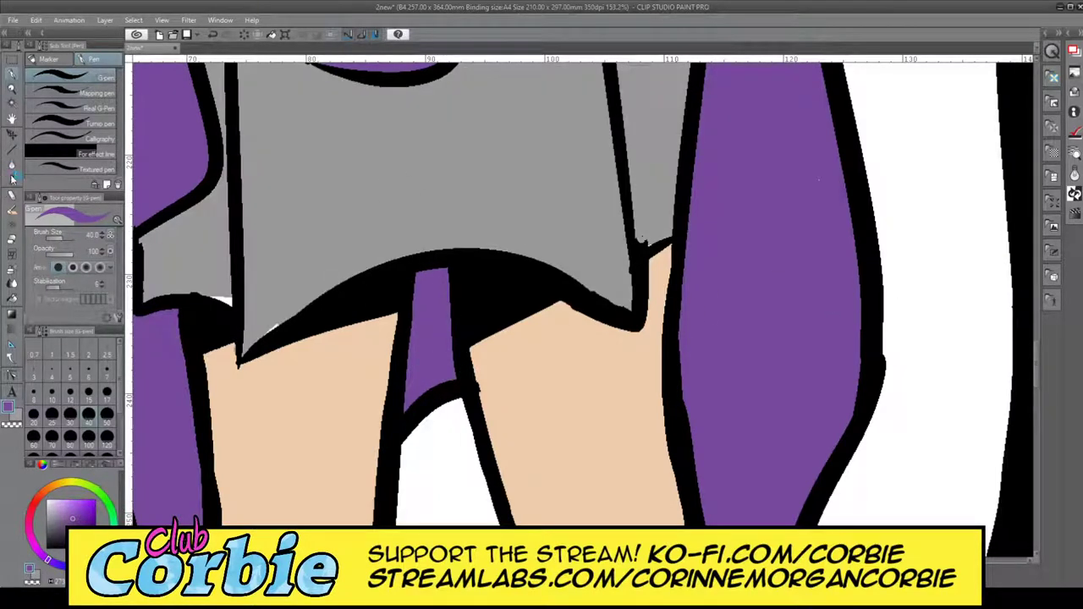
- Pick the skirt's grey and cover the leftover white slivers along the left part of the hem
left_click(12, 178)
left_click(12, 76)
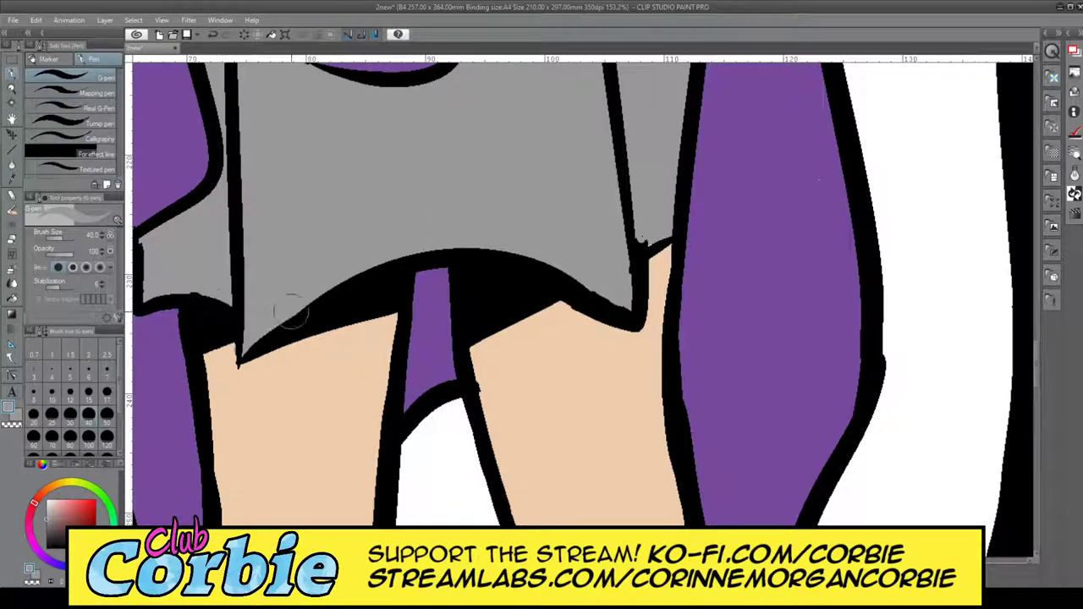
- Look over the whole character sheet to check the coloured figure for areas that still need work
left_click(12, 86)
left_click_drag(329, 232, 243, 301)
left_click_drag(314, 194, 320, 191)
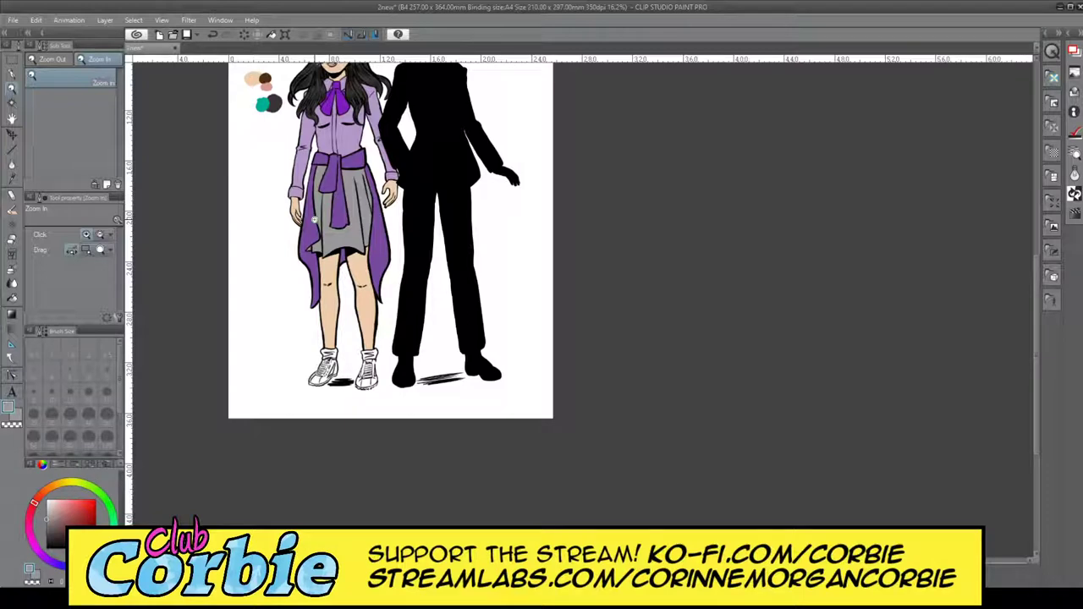
scroll(439, 273, "down", 4)
scroll(439, 273, "up", 3)
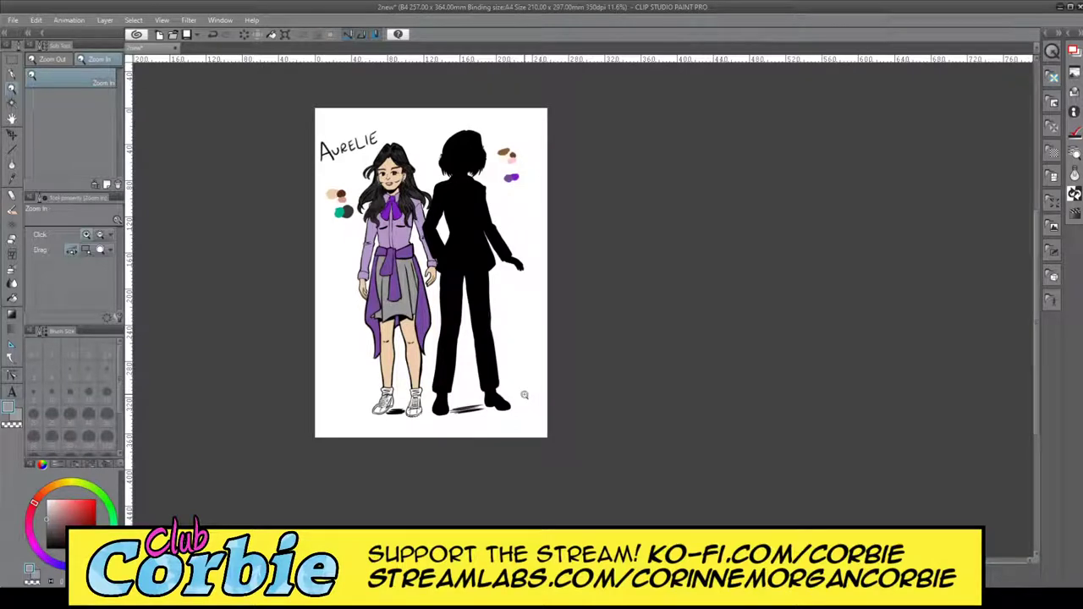
scroll(372, 192, "up", 3)
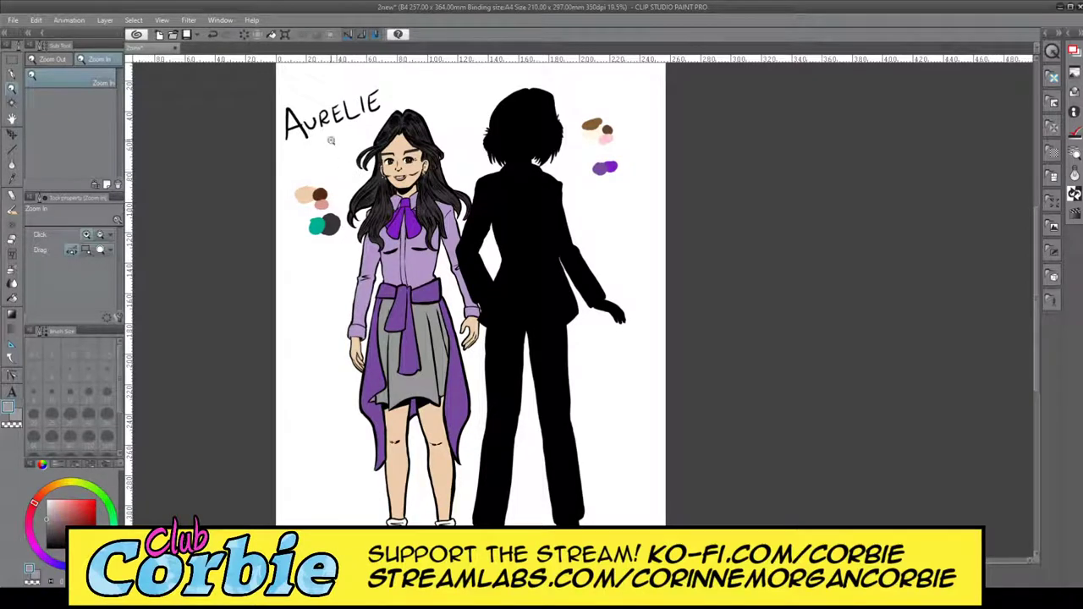
scroll(318, 151, "up", 2)
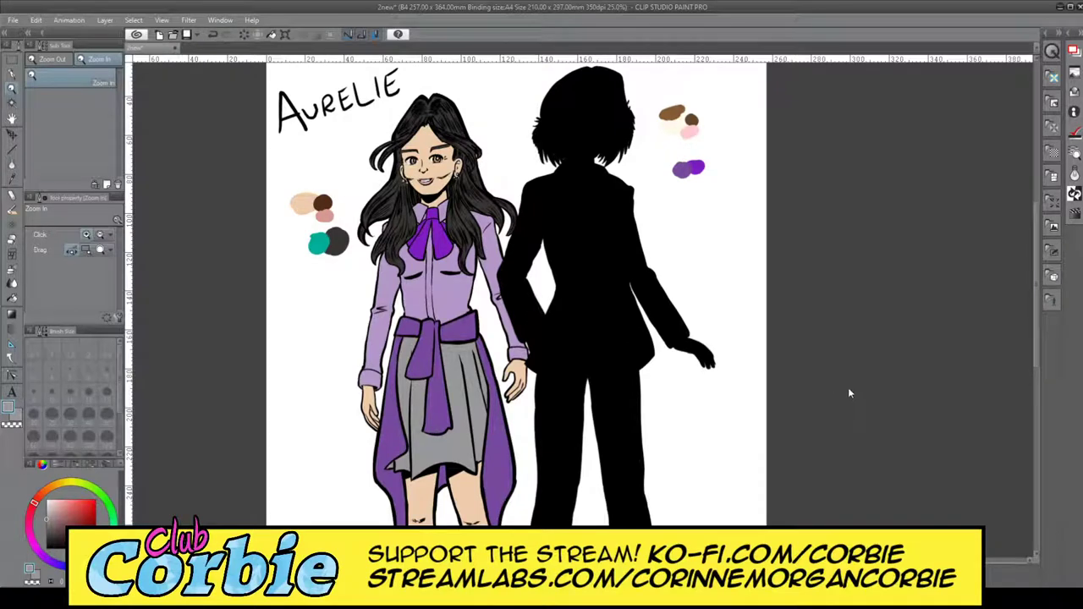
- Pick a medium brown from the eye and repaint the lighter centre spot of both irises with it, using a smaller G-pen brush
left_click_drag(411, 150, 626, 161)
scroll(460, 386, "down", 8)
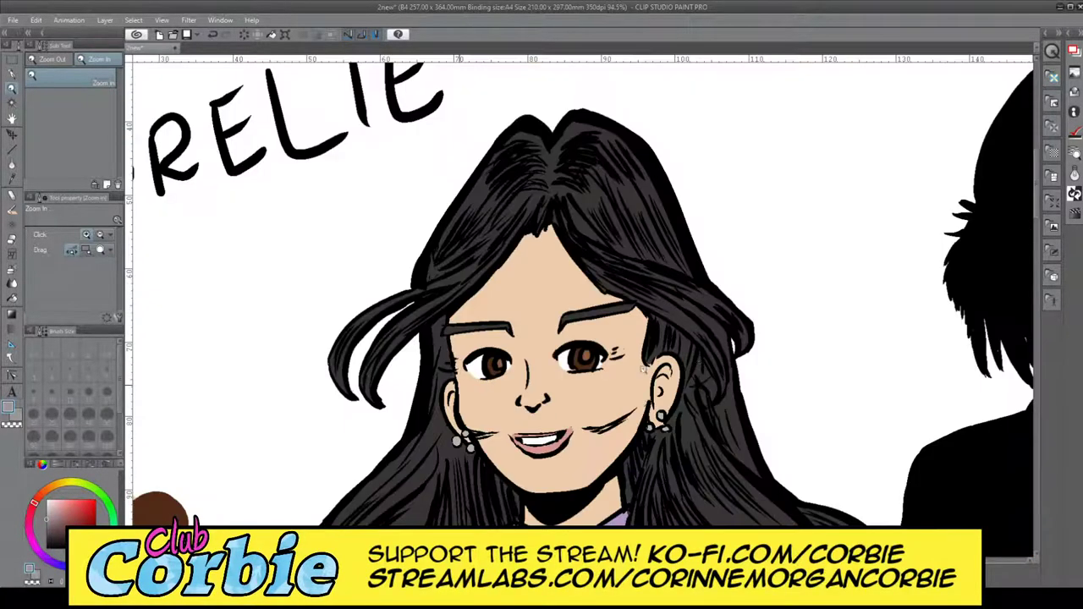
scroll(541, 372, "up", 5)
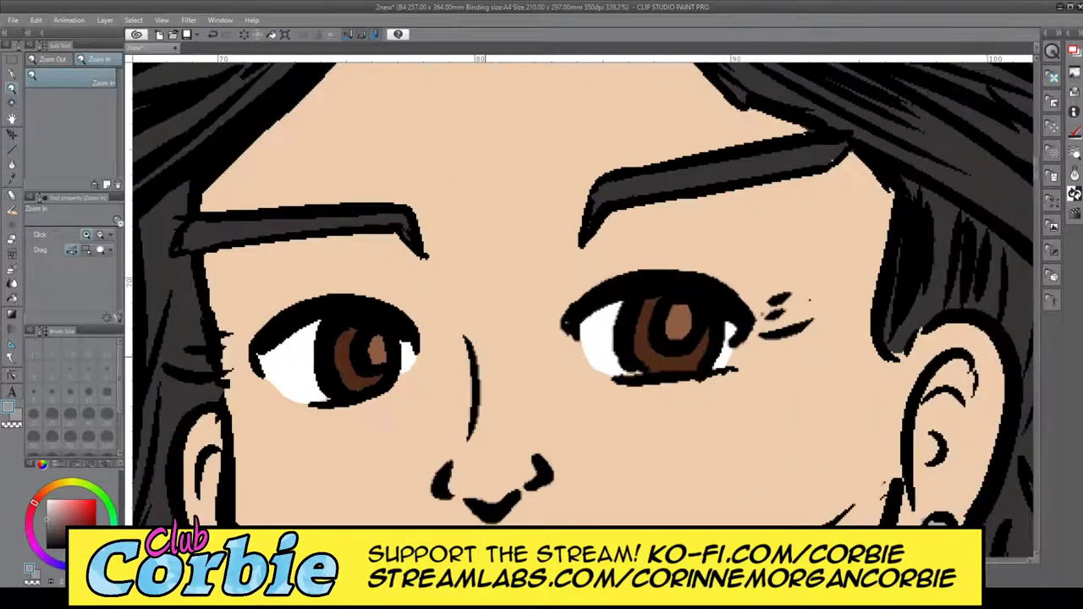
scroll(480, 423, "up", 1)
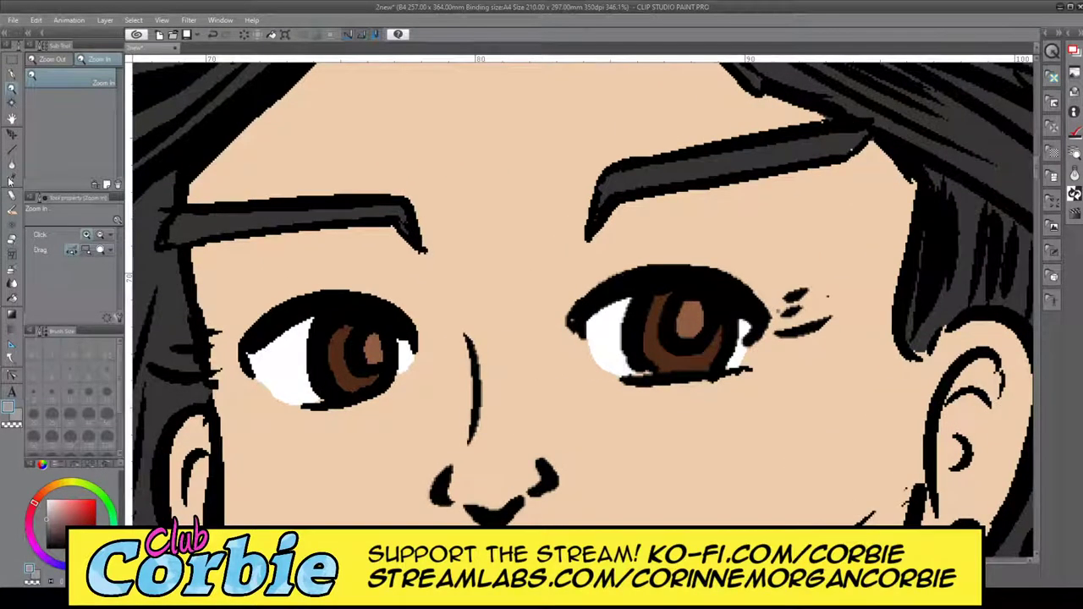
left_click(10, 178)
left_click(371, 342)
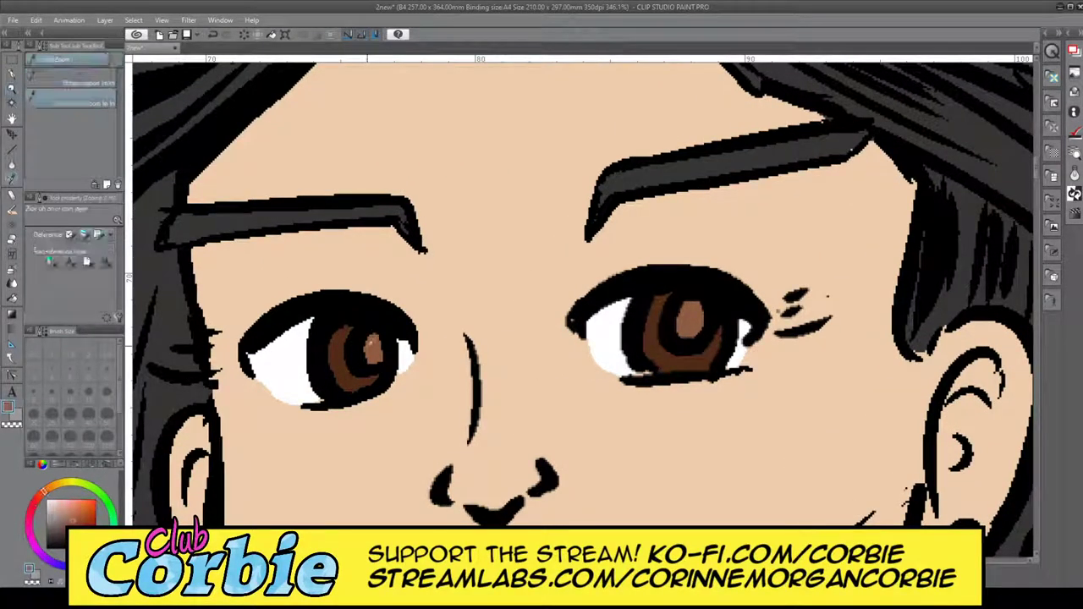
left_click(15, 415)
left_click(366, 346)
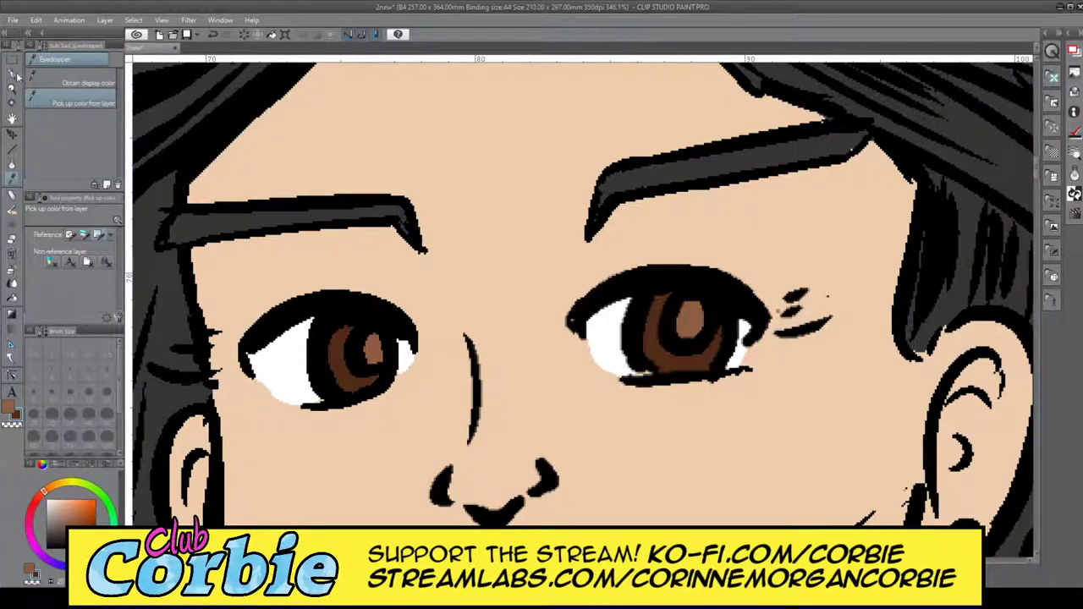
left_click(12, 102)
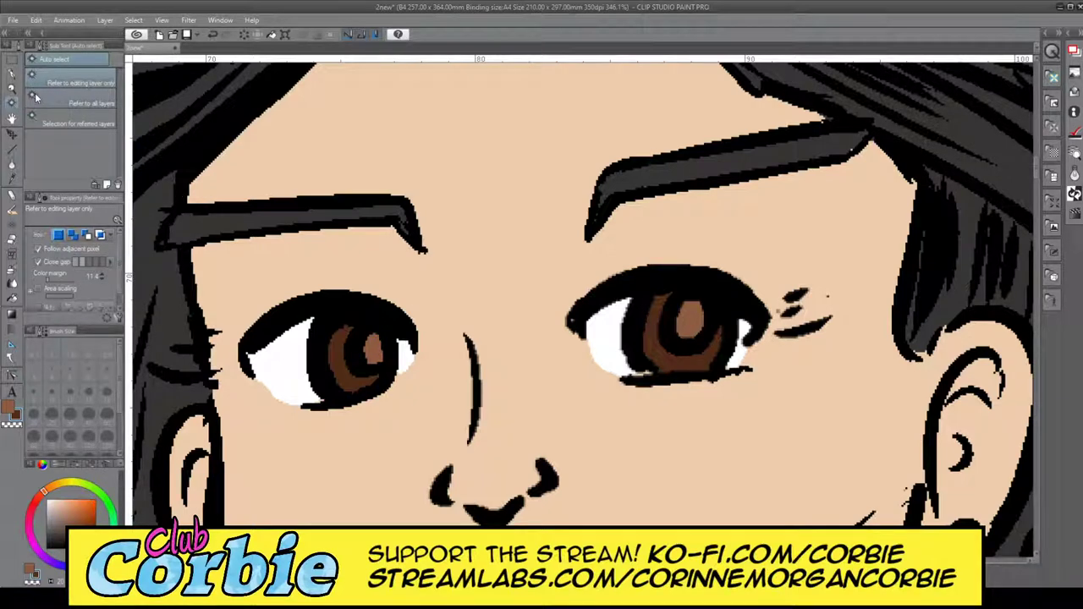
left_click(12, 75)
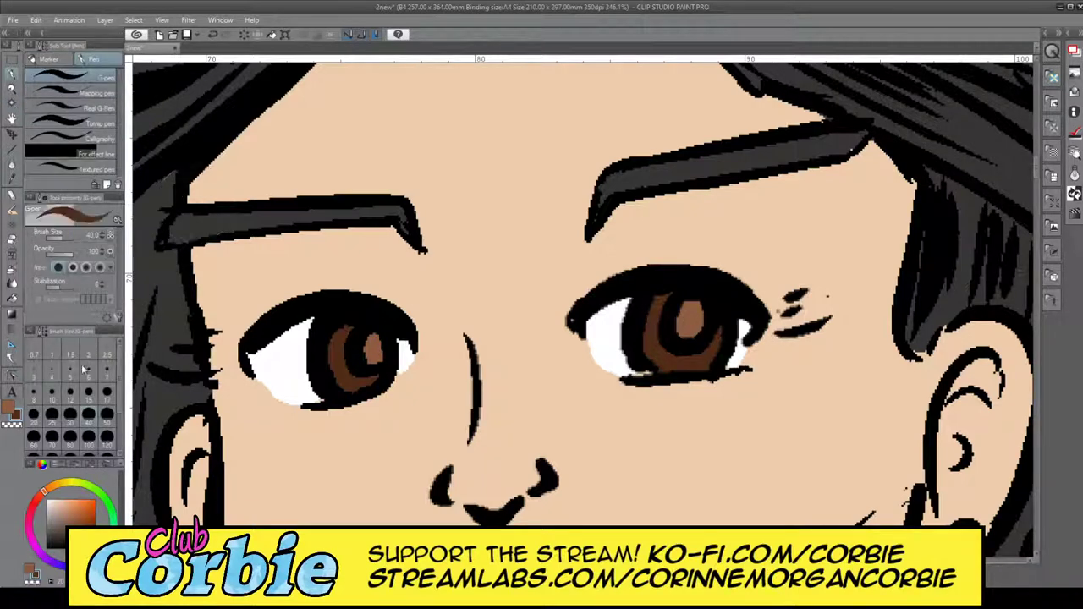
left_click(87, 408)
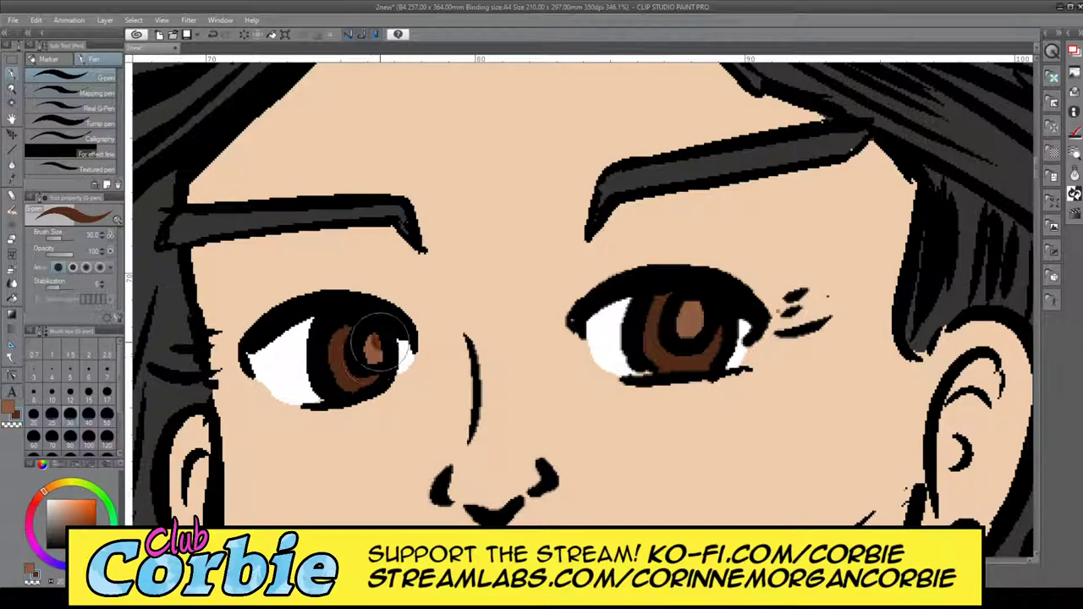
left_click(689, 326)
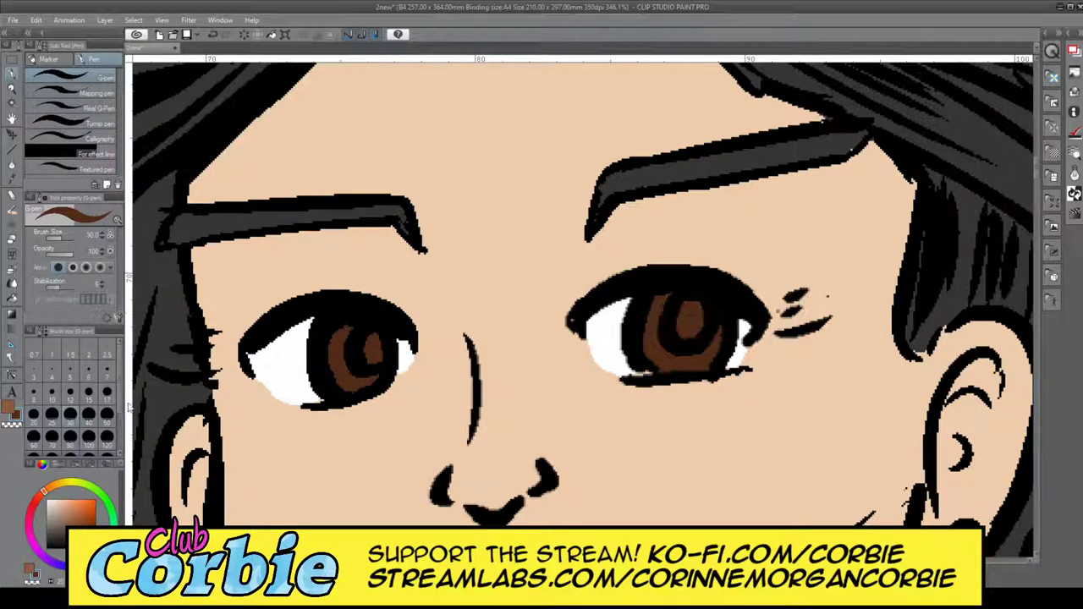
- Switch to the lighter brown and repaint the outer iris ring of both eyes, leaving the centre spots darker
left_click(11, 410)
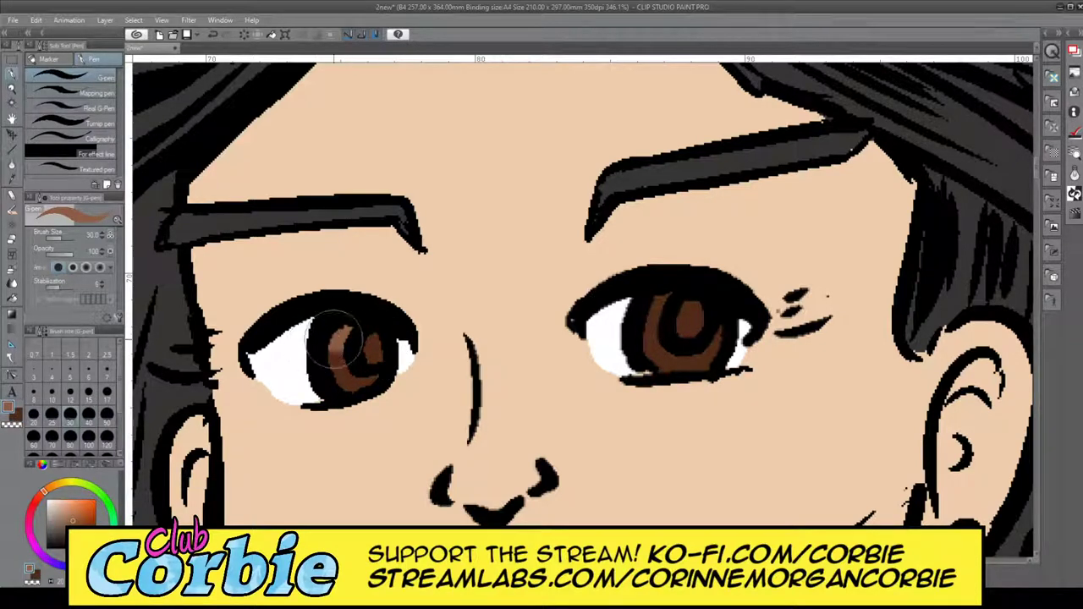
left_click_drag(333, 354, 370, 381)
mouse_move(626, 296)
left_mouse_down()
mouse_move(668, 343)
mouse_move(660, 372)
mouse_move(728, 330)
mouse_move(702, 373)
mouse_move(689, 359)
left_mouse_up()
- Look over the whole character sheet at several zoom levels and compare the coloured figure's hair with and without its last fill
left_click(12, 89)
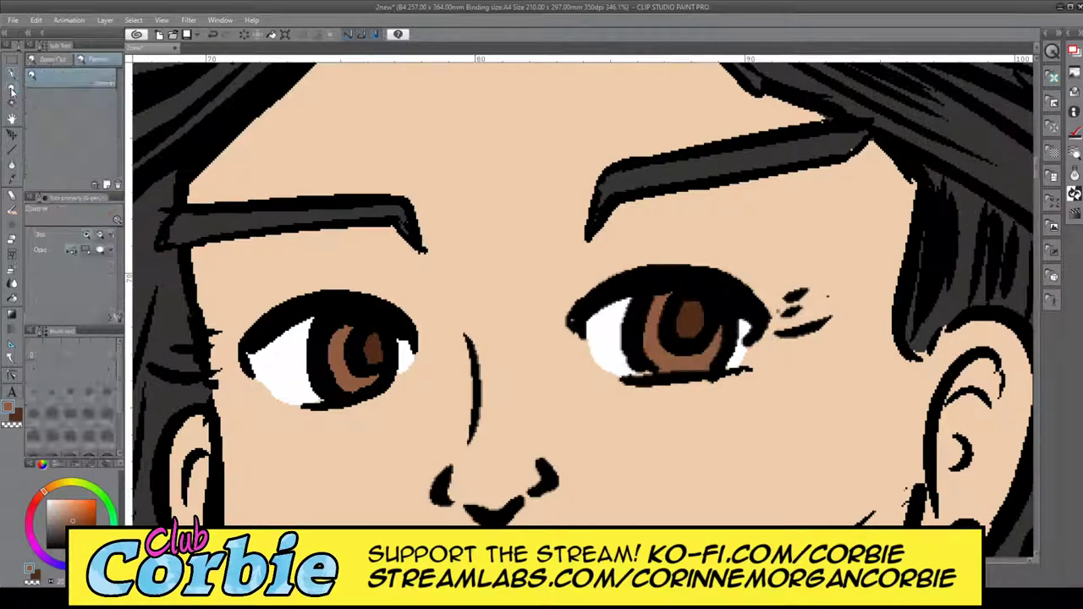
left_click_drag(435, 172, 506, 192)
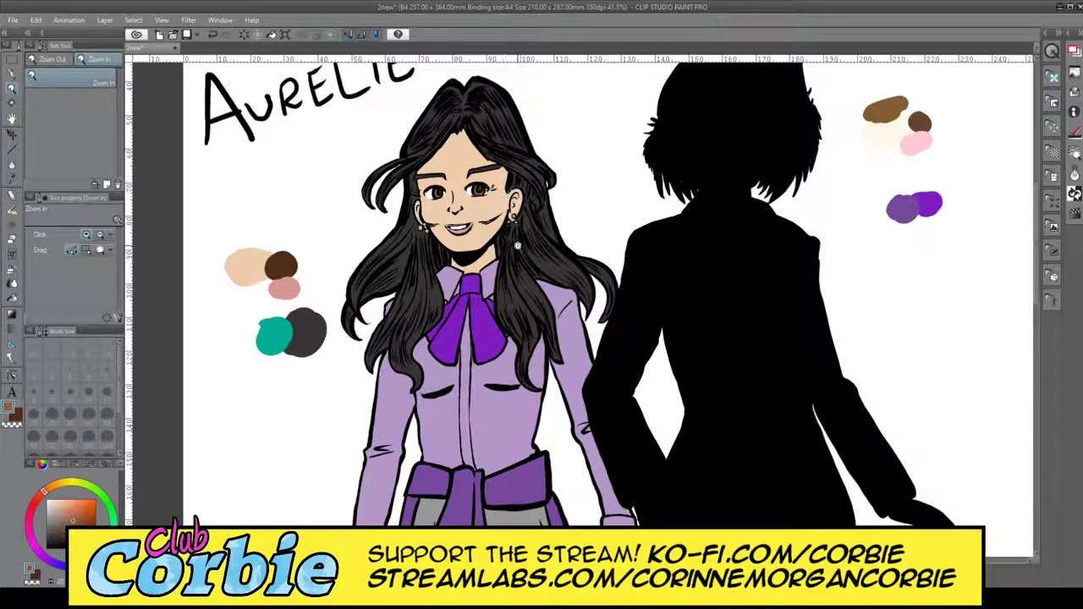
left_click(518, 245)
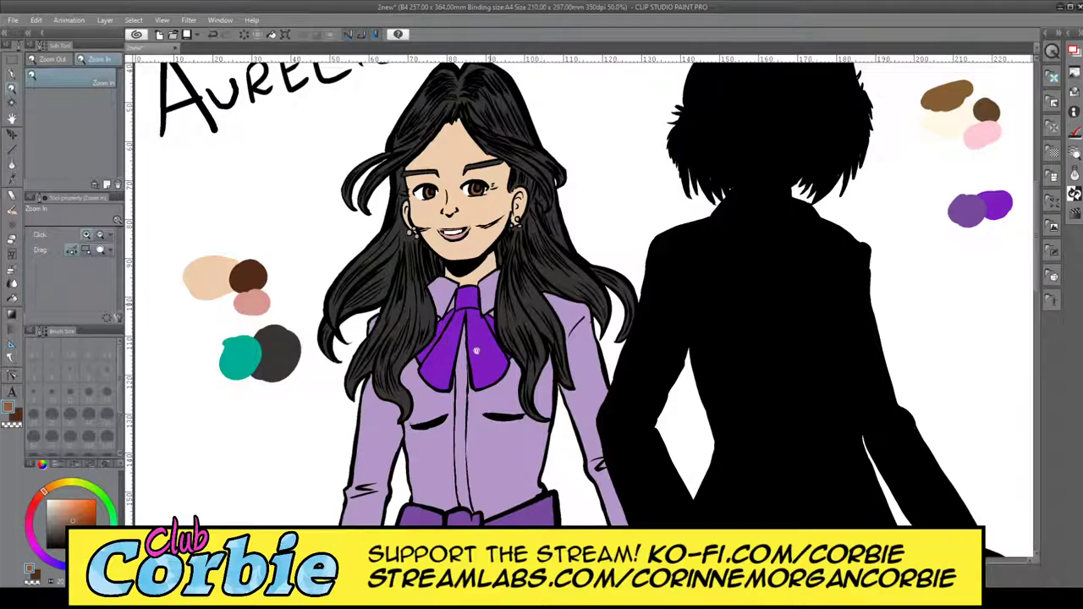
left_click_drag(500, 302, 494, 373)
scroll(527, 349, "up", 2)
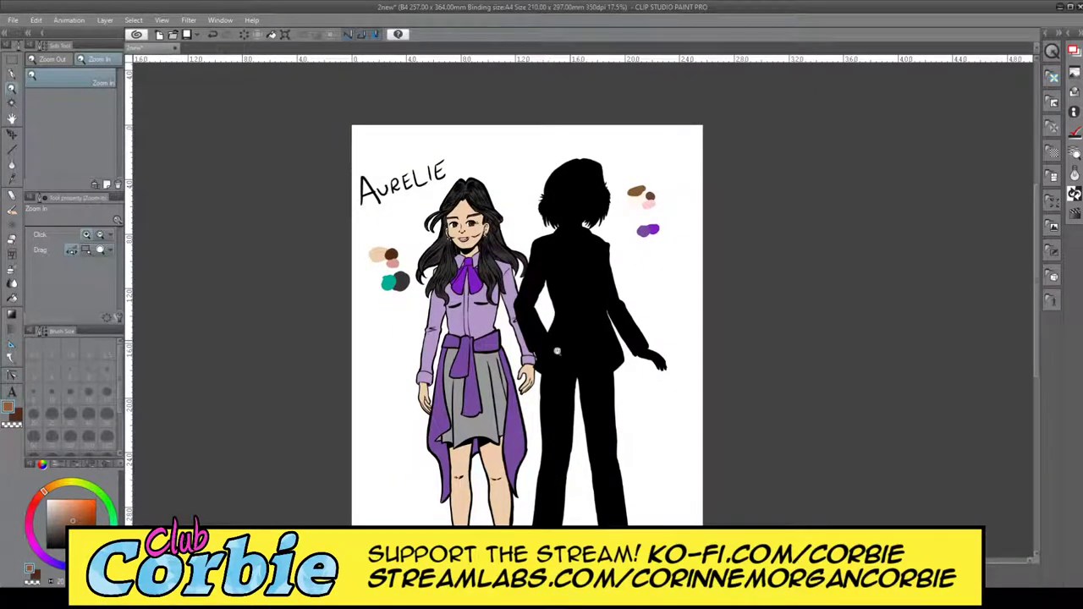
scroll(556, 351, "down", 3)
scroll(533, 364, "up", 3)
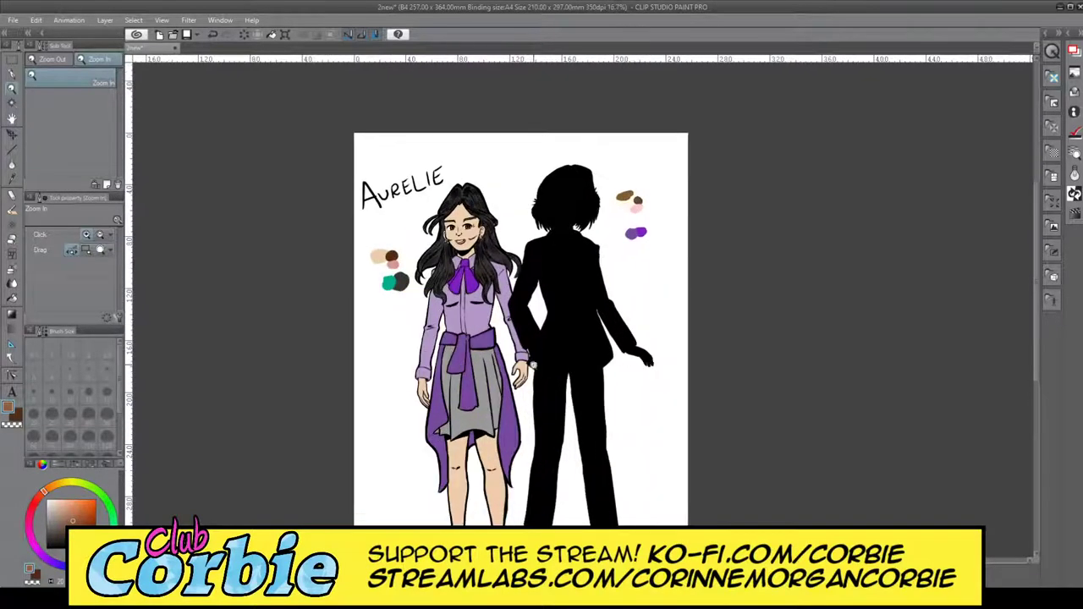
scroll(583, 437, "down", 1)
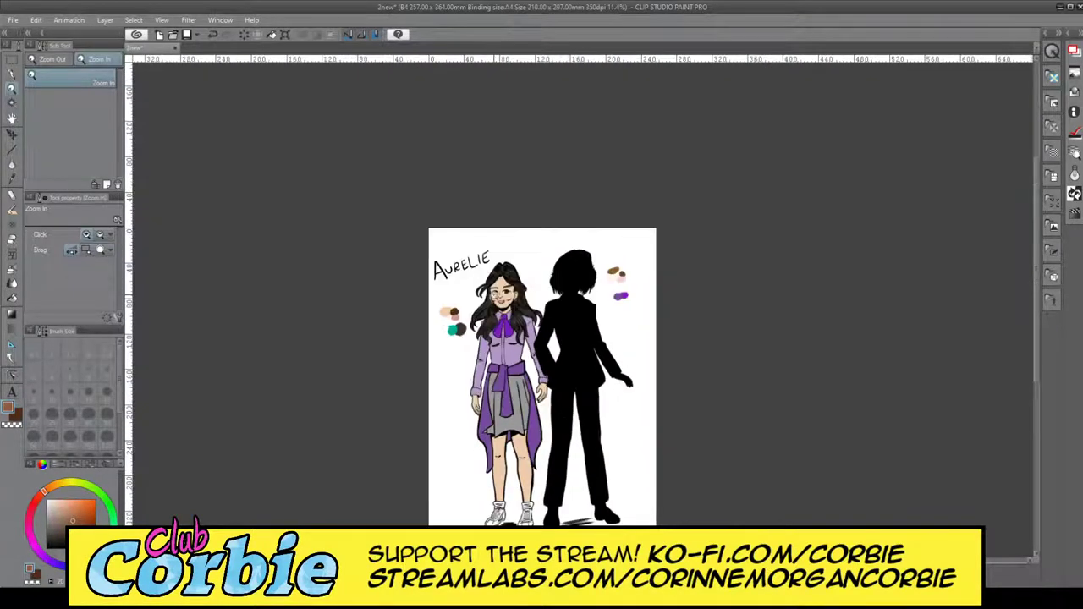
scroll(499, 296, "up", 2)
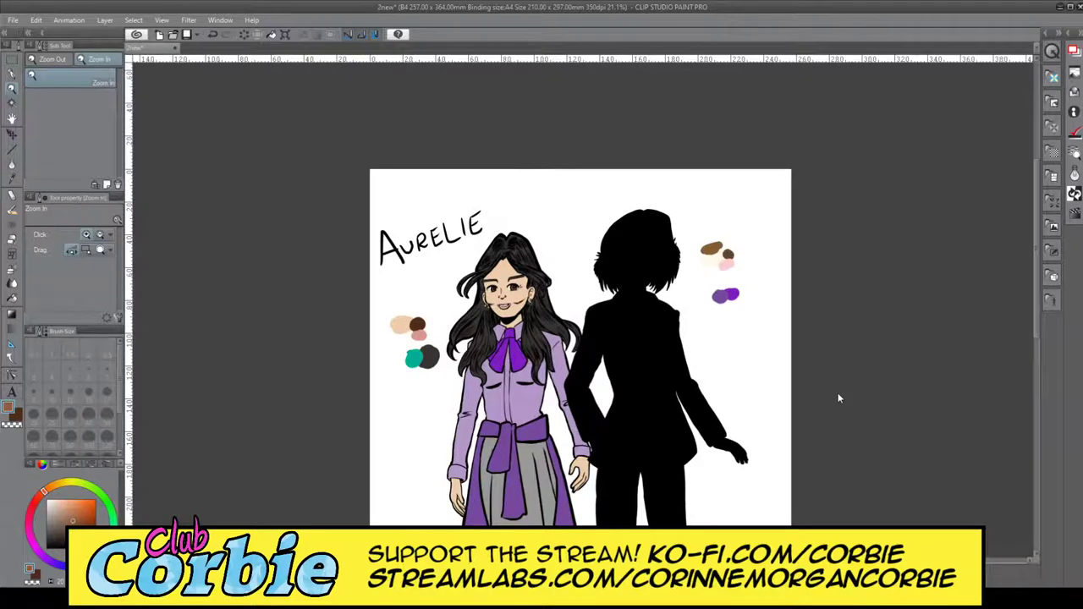
key("ctrl+z")
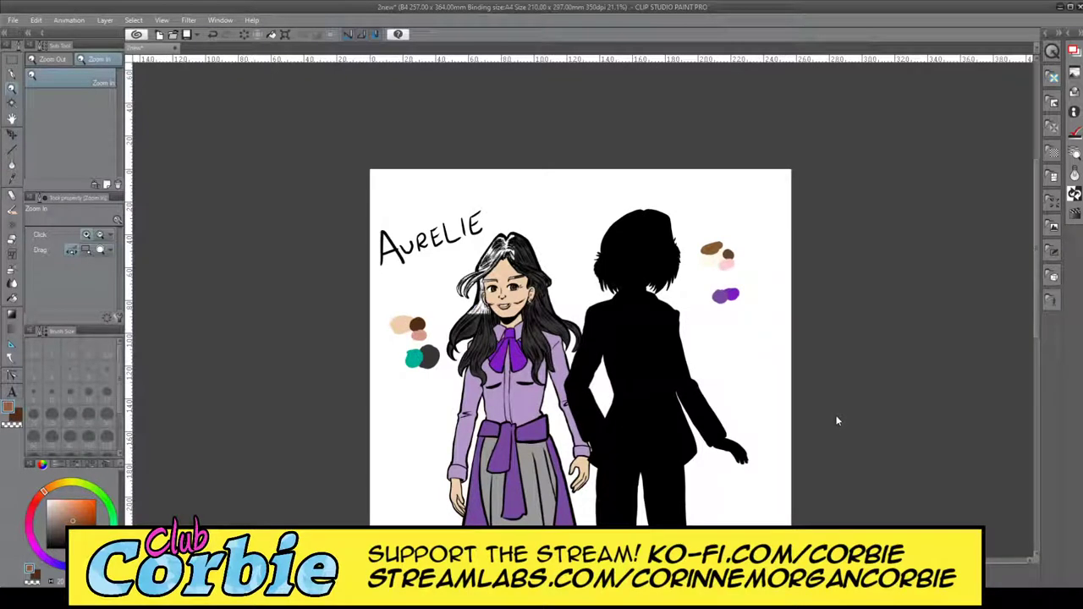
key("ctrl+y")
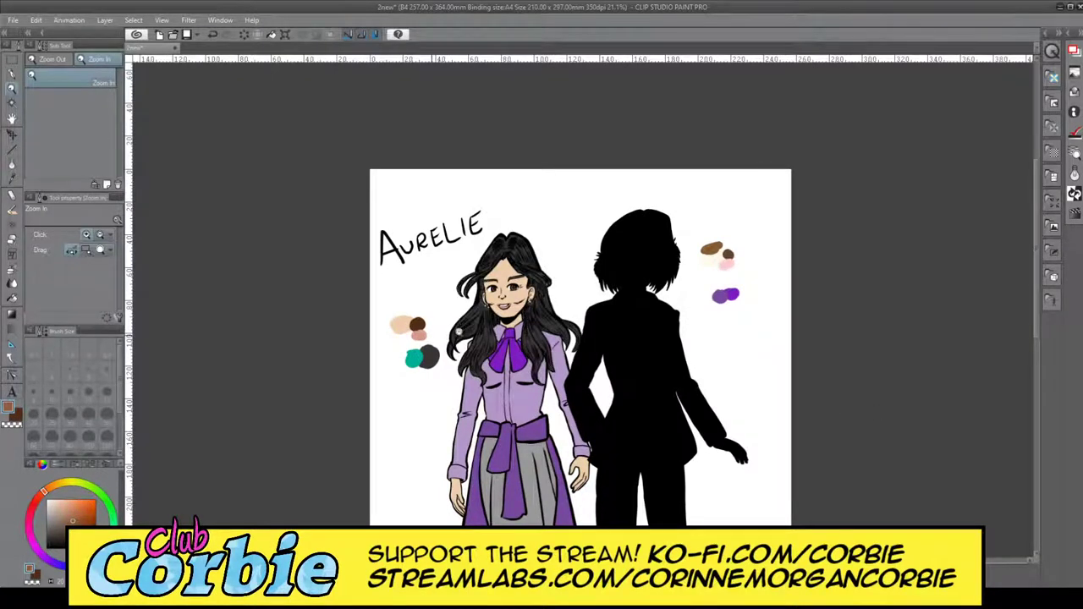
- Pick the teal from the colour swatches beside the figure and auto-select the dark grey hair area on the editing layer
left_click(460, 330)
left_click(475, 327)
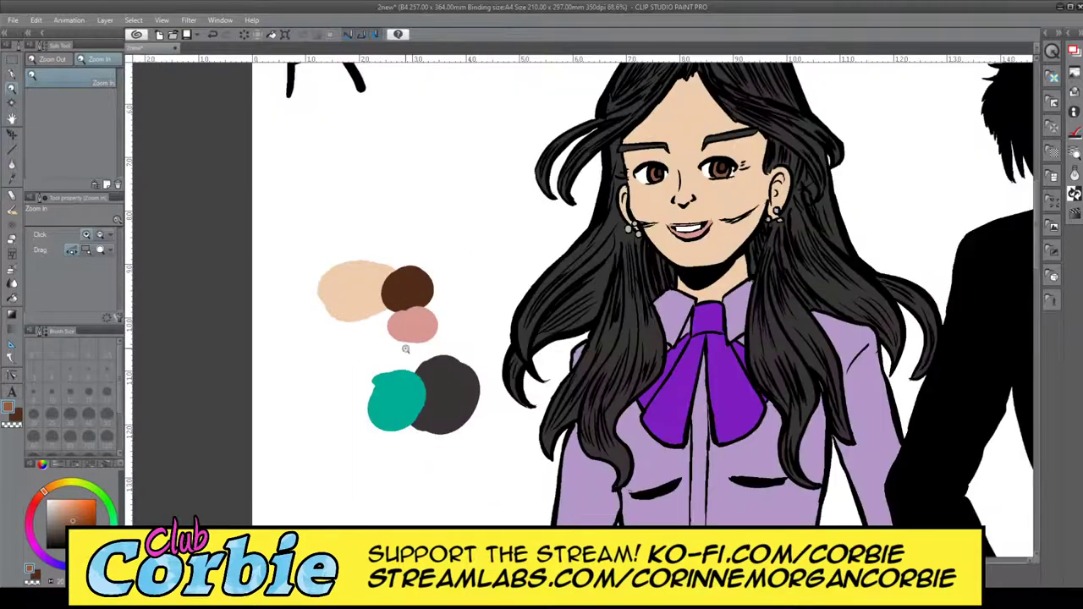
left_click(12, 180)
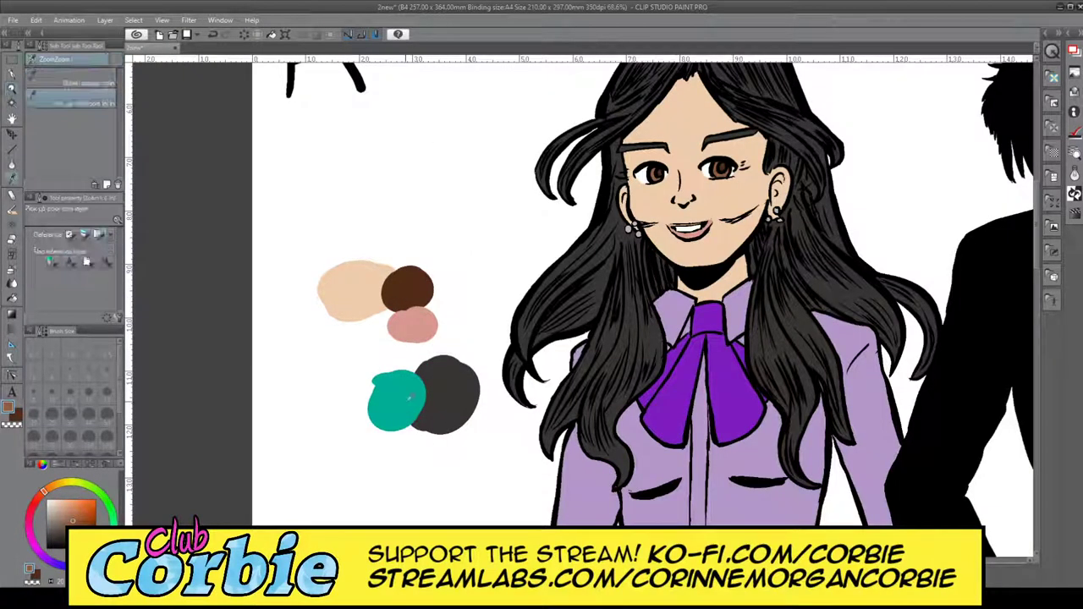
left_click(393, 399)
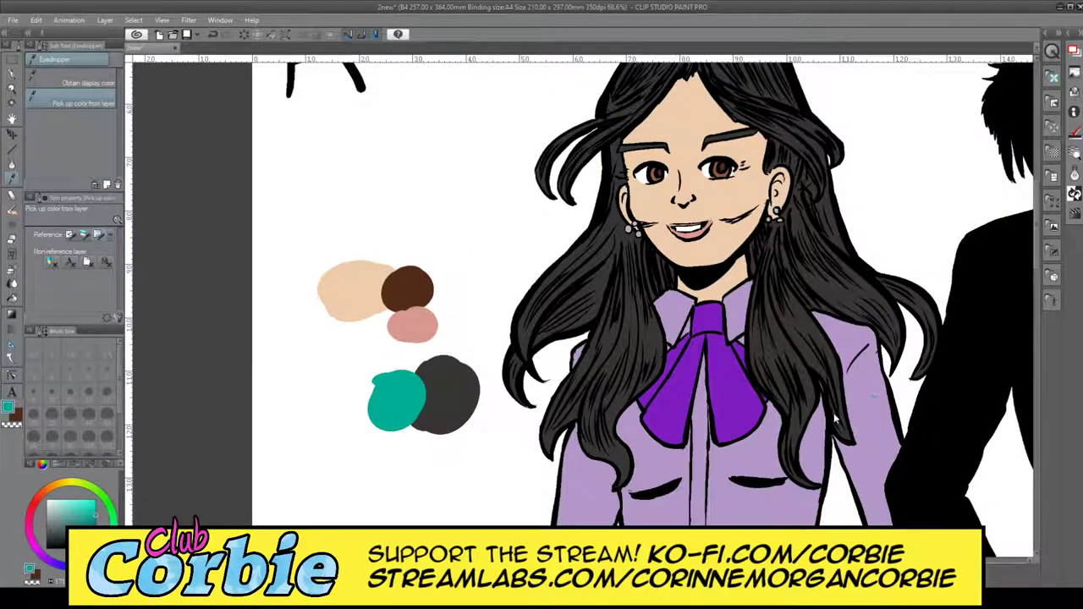
key("ctrl+z")
key("ctrl+y")
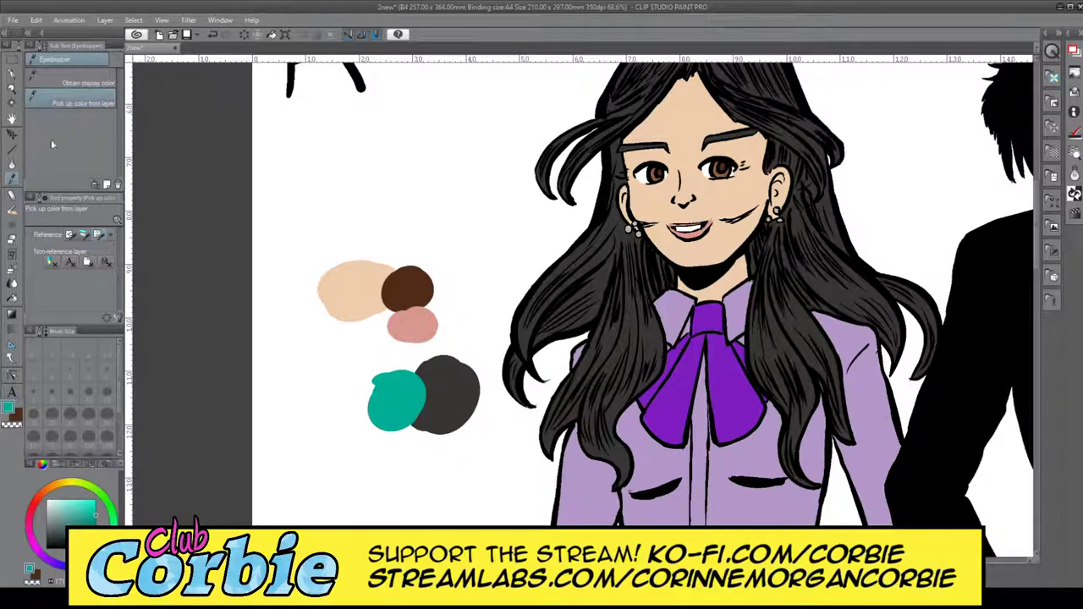
left_click(12, 103)
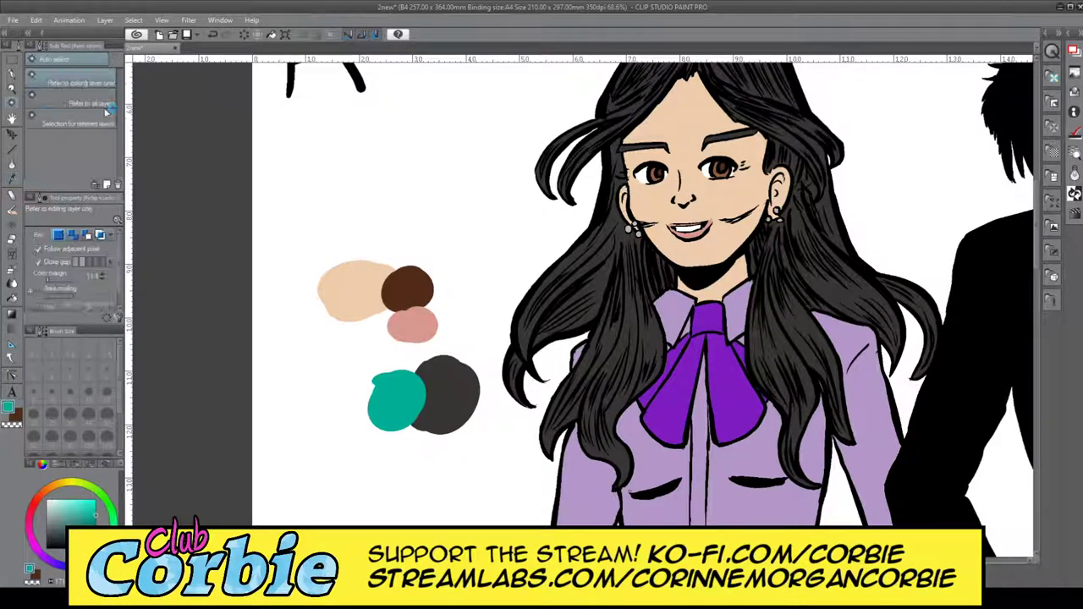
left_click(620, 347)
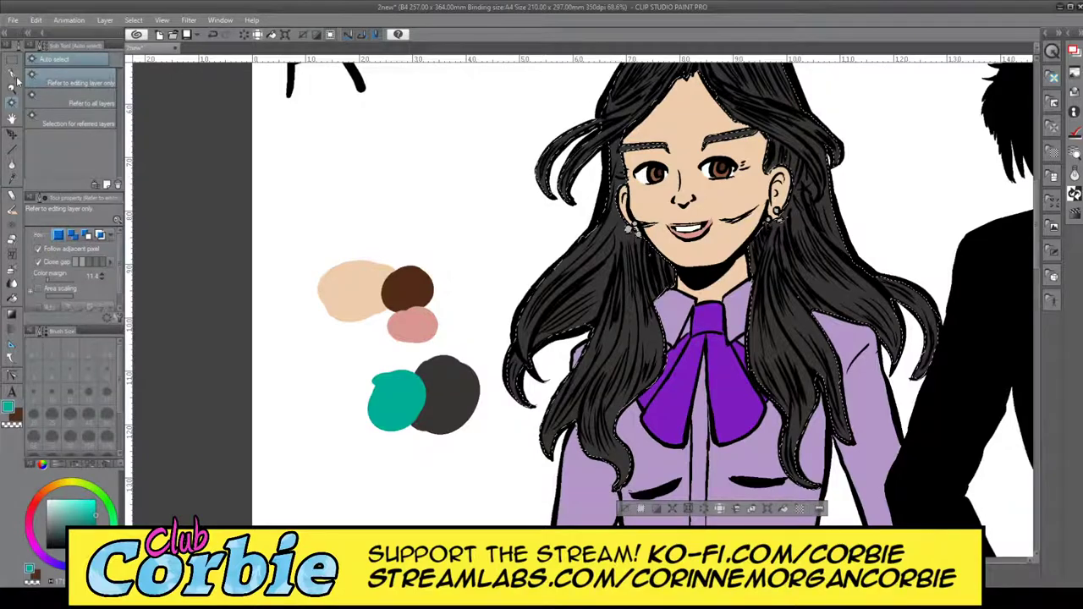
- With the G-pen at size 17, paint a teal streak along the outer edge of the pointed lock left of the bow
key("ctrl+space")
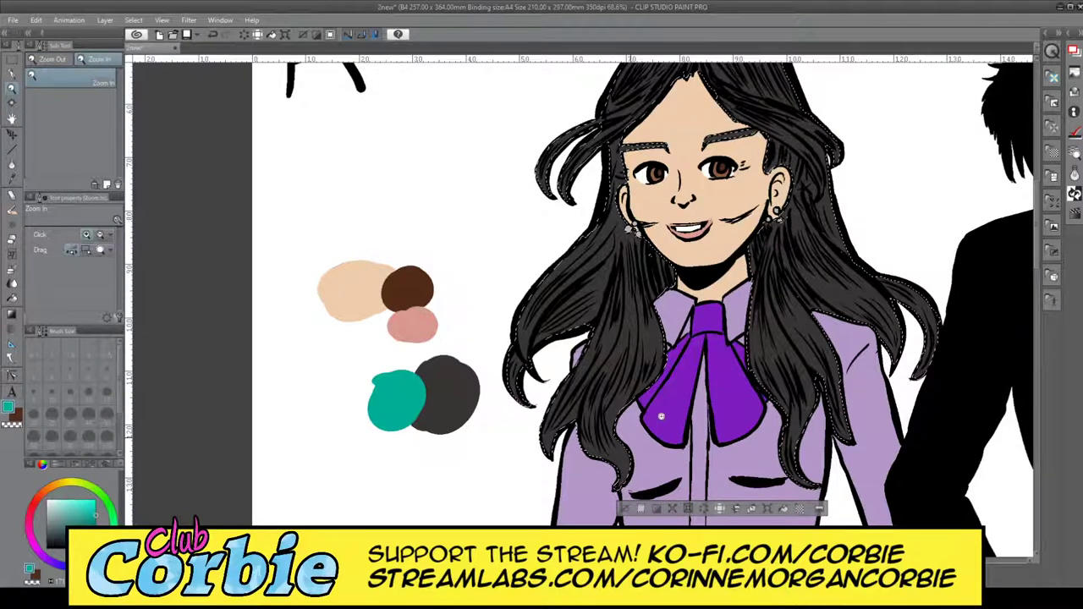
left_click(654, 419)
left_click_drag(669, 422, 674, 422)
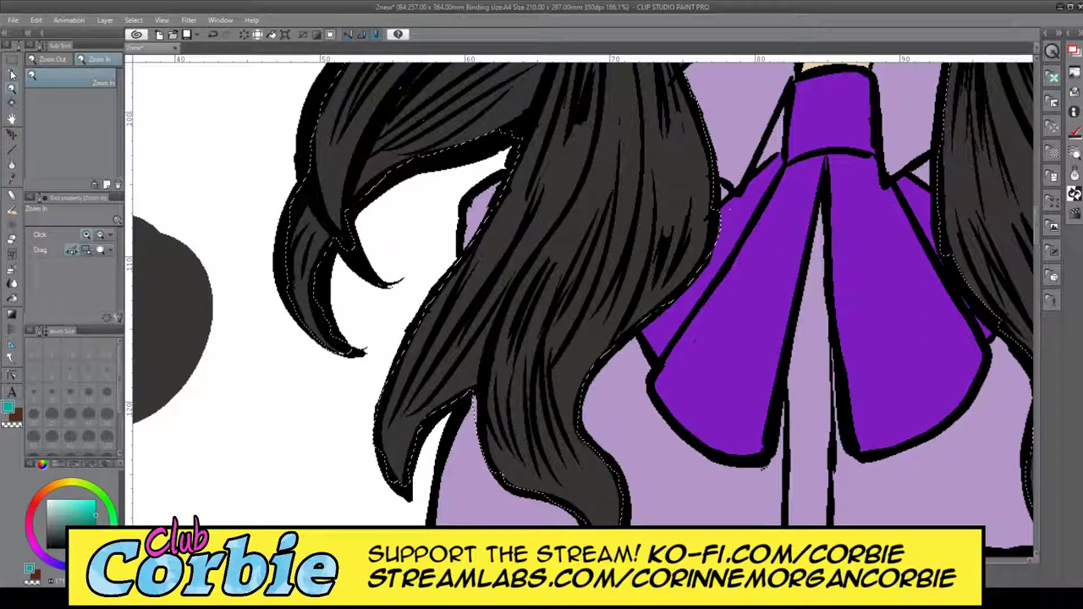
key("p")
left_click_drag(533, 135, 484, 256)
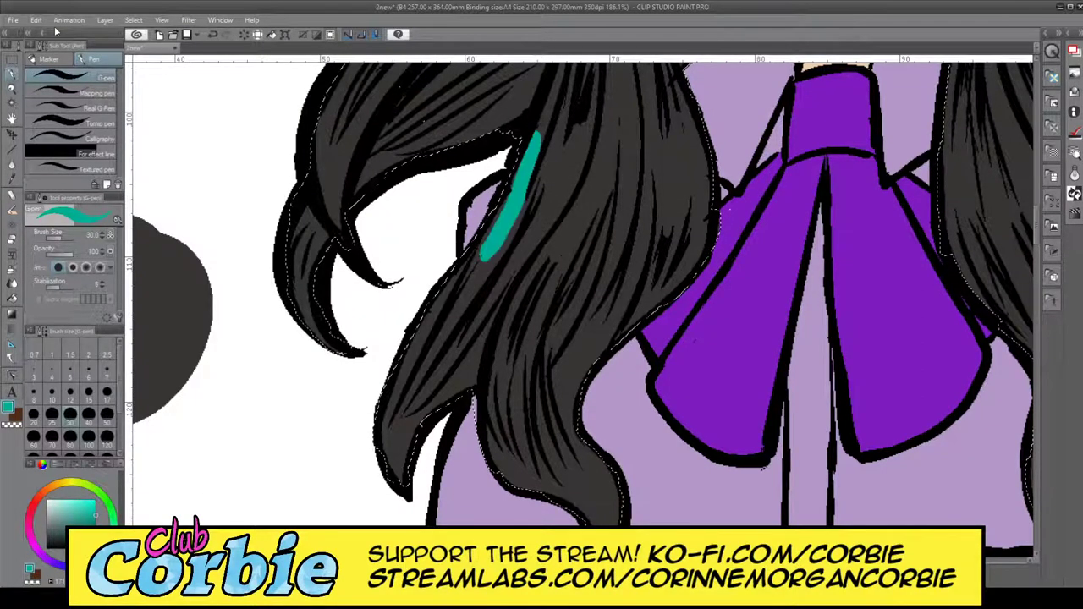
key("ctrl+z")
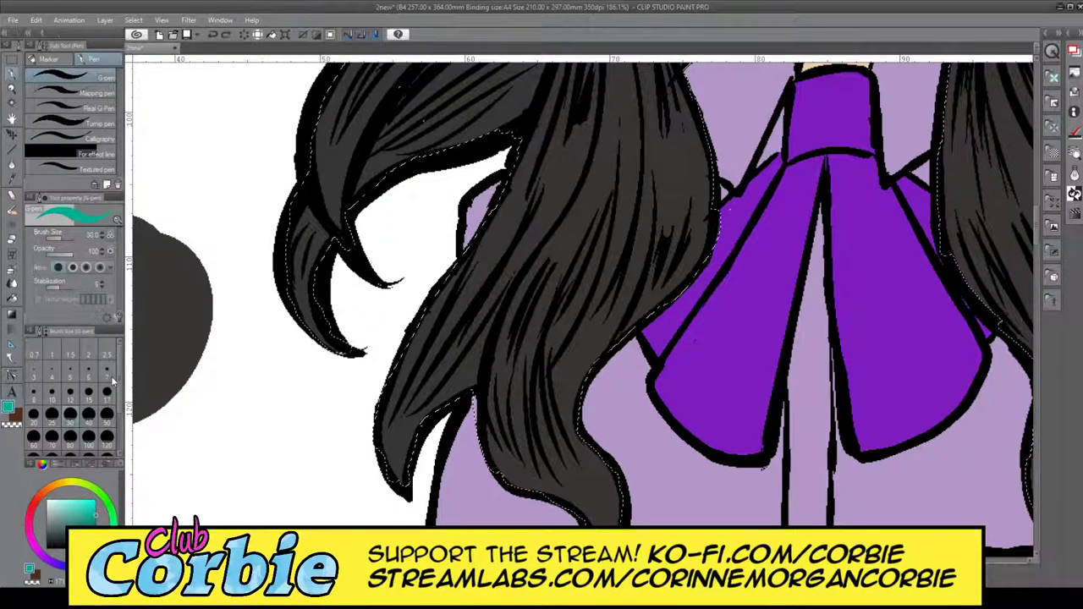
left_click(108, 389)
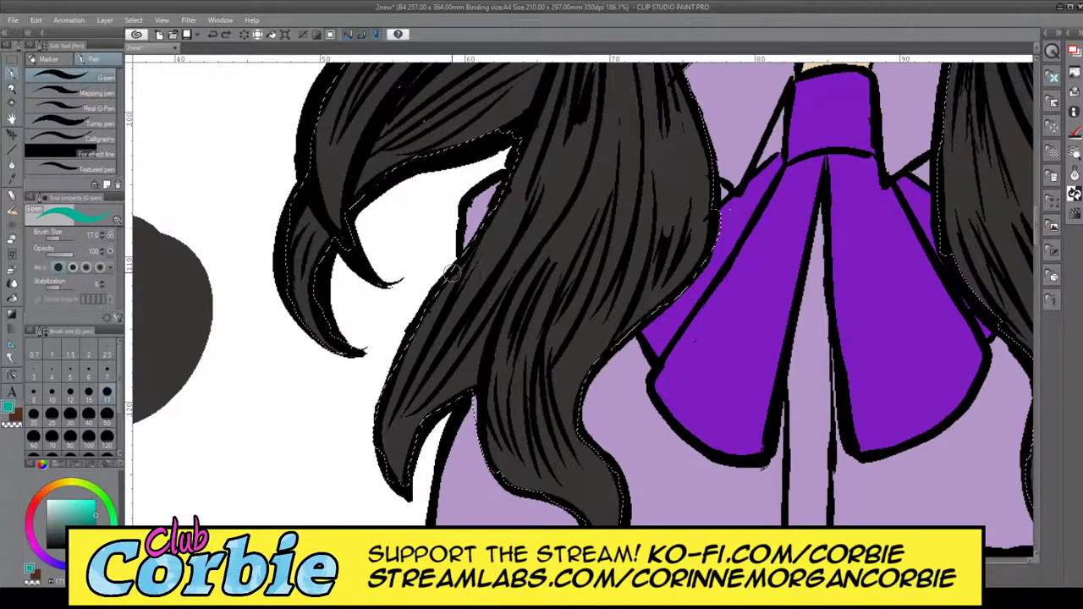
left_click_drag(452, 271, 385, 459)
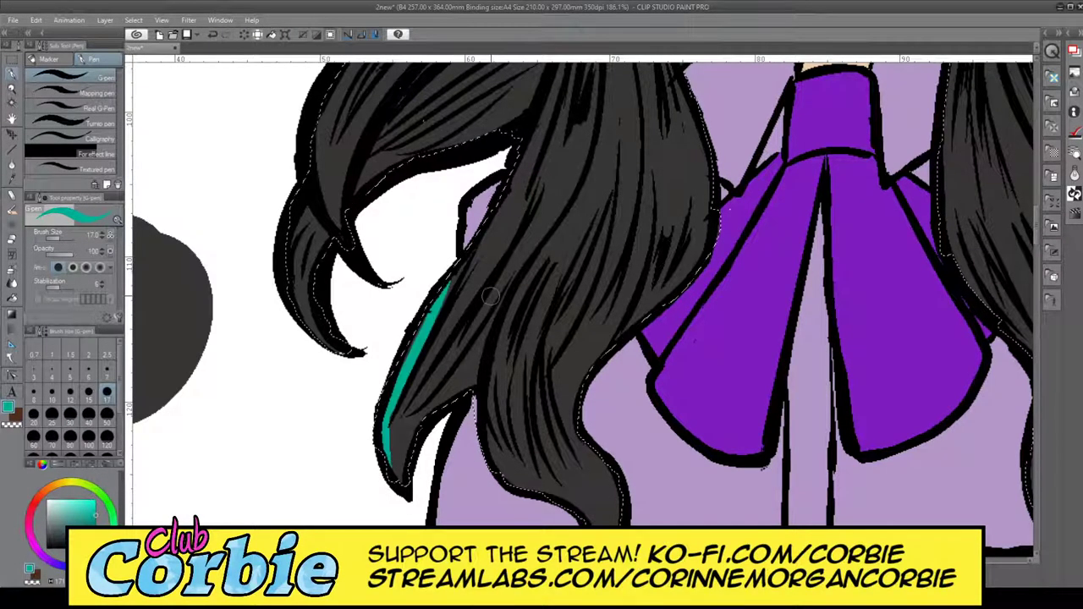
- Paint more teal streaks through the inside of the pointed lock and up its outer edge to the shoulder
left_click_drag(489, 297, 444, 403)
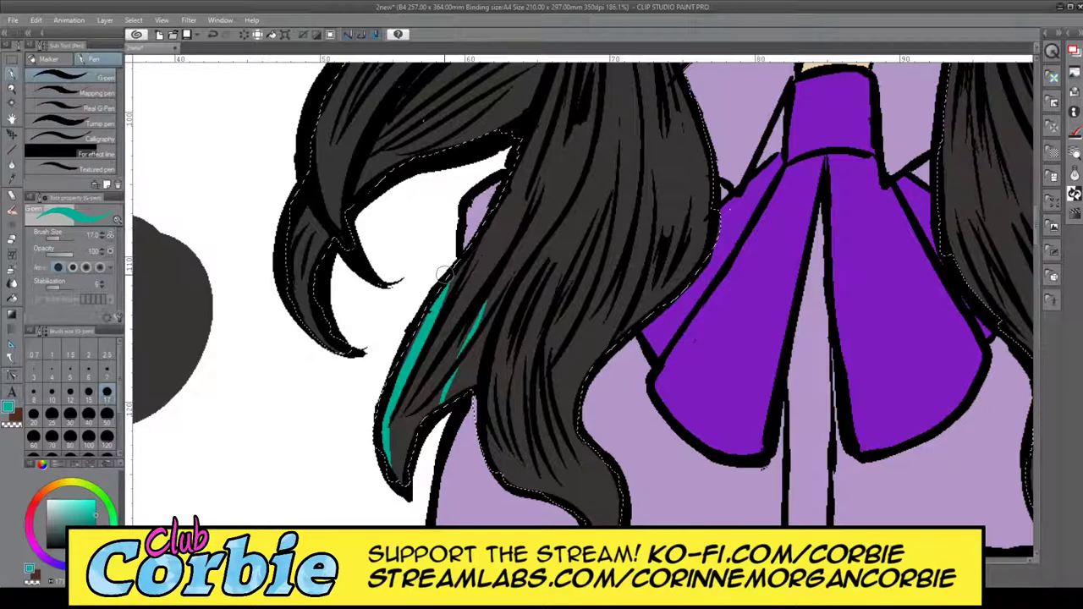
key("ctrl+z")
left_click_drag(487, 302, 423, 413)
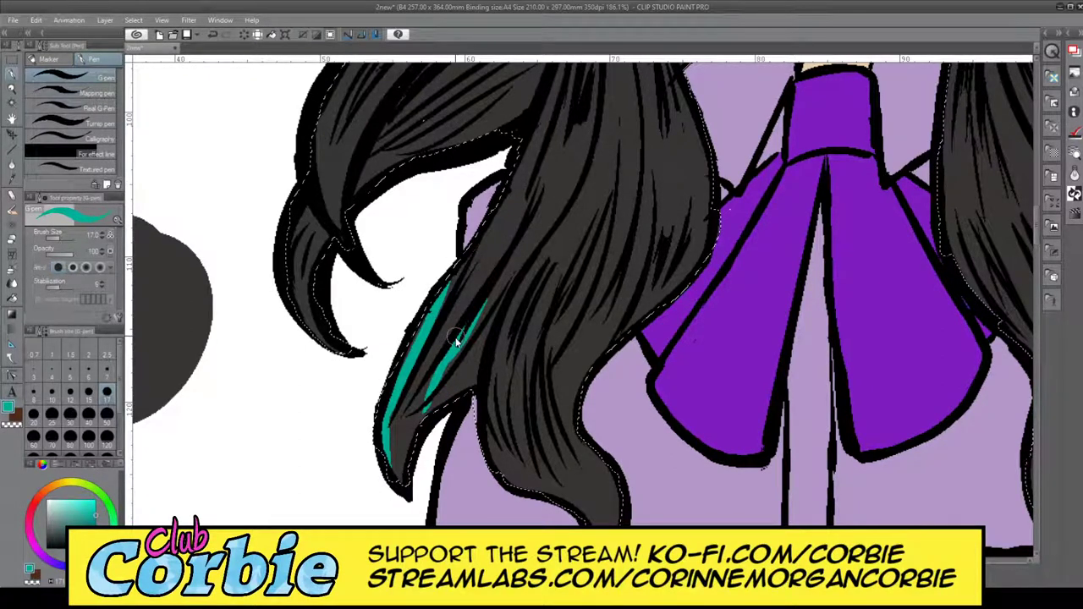
mouse_move(458, 338)
left_mouse_down()
mouse_move(414, 409)
mouse_move(519, 247)
left_mouse_up()
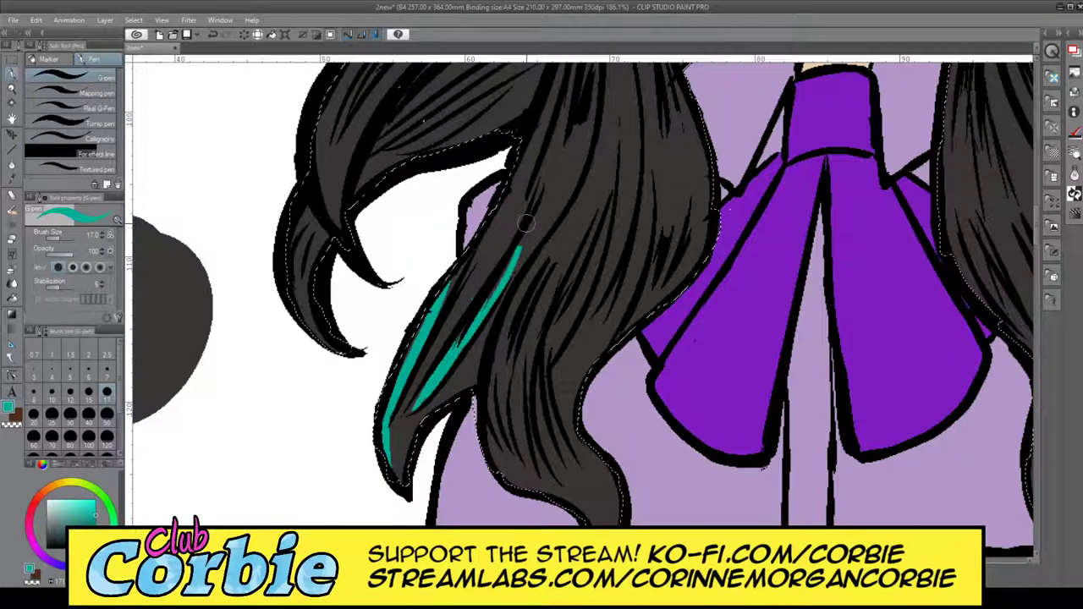
left_click_drag(535, 200, 489, 302)
left_click_drag(528, 146, 474, 267)
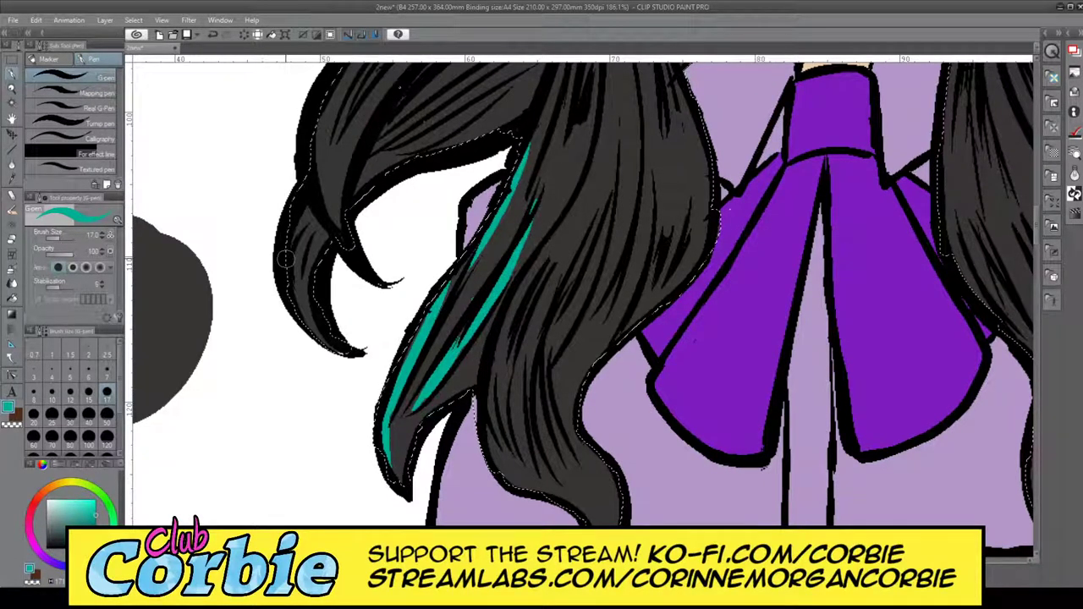
- Paint teal streaks in the small curled tip at the far left and along the wavy lock down to its end
left_click_drag(308, 208, 289, 286)
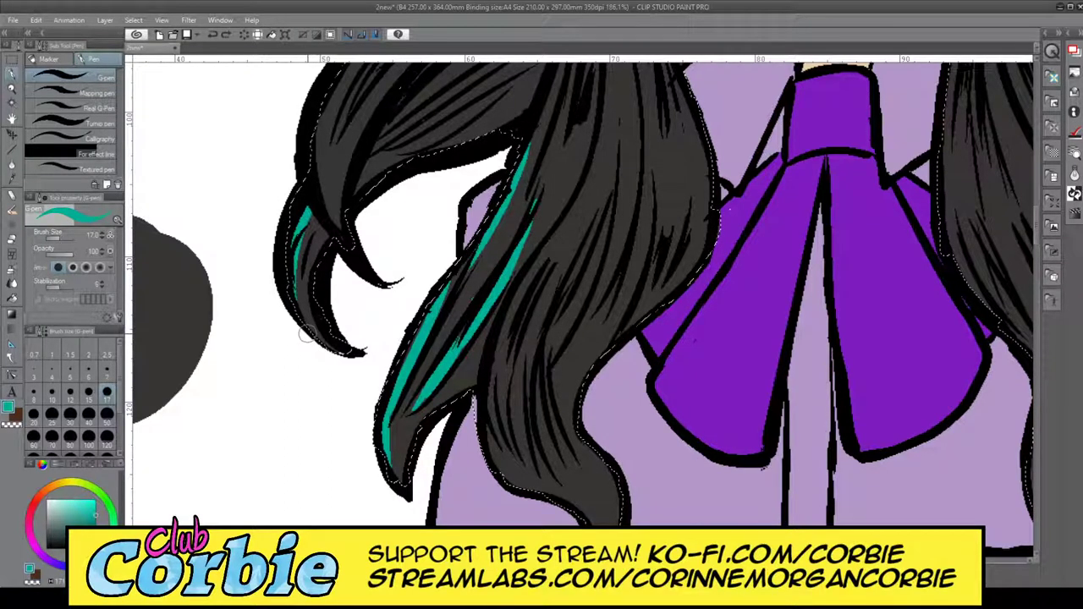
left_click_drag(303, 314, 309, 227)
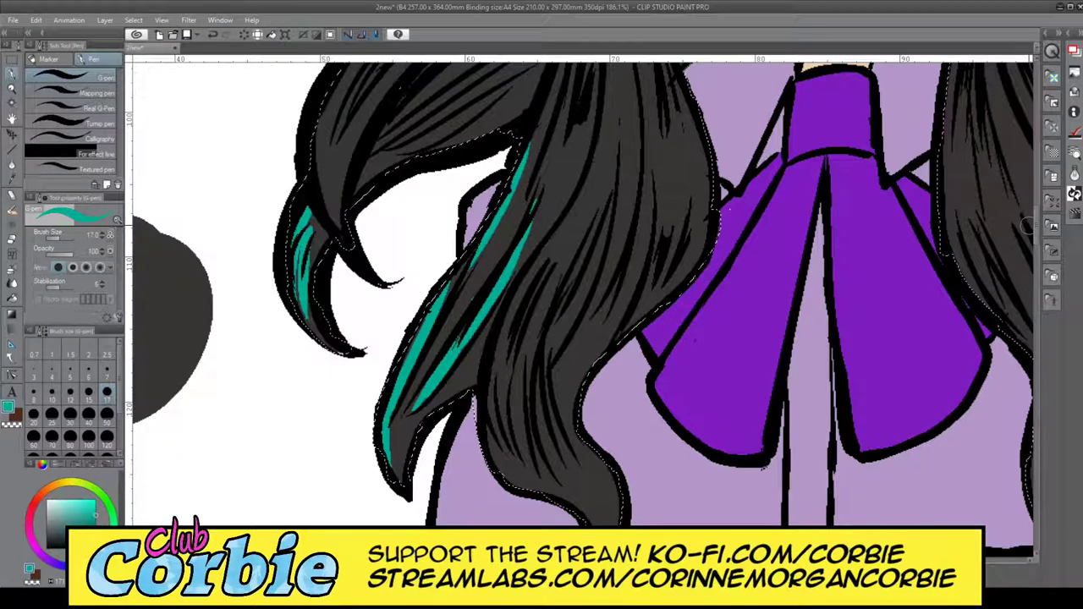
scroll(1026, 224, "down", 3)
left_click_drag(525, 152, 522, 247)
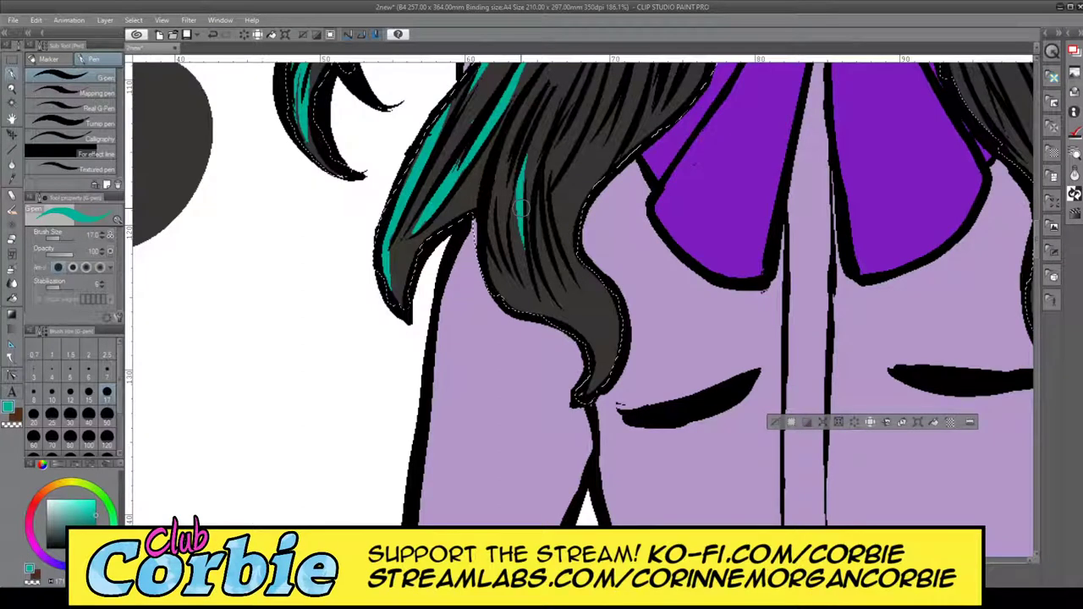
left_click_drag(519, 158, 511, 252)
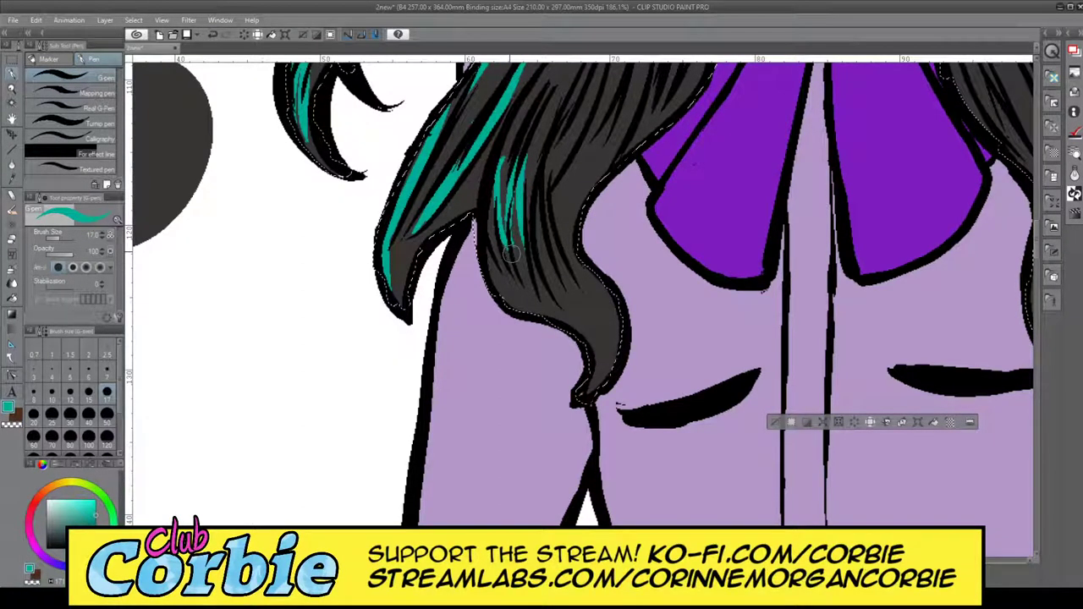
mouse_move(503, 154)
left_mouse_down()
mouse_move(506, 301)
mouse_move(584, 334)
left_mouse_up()
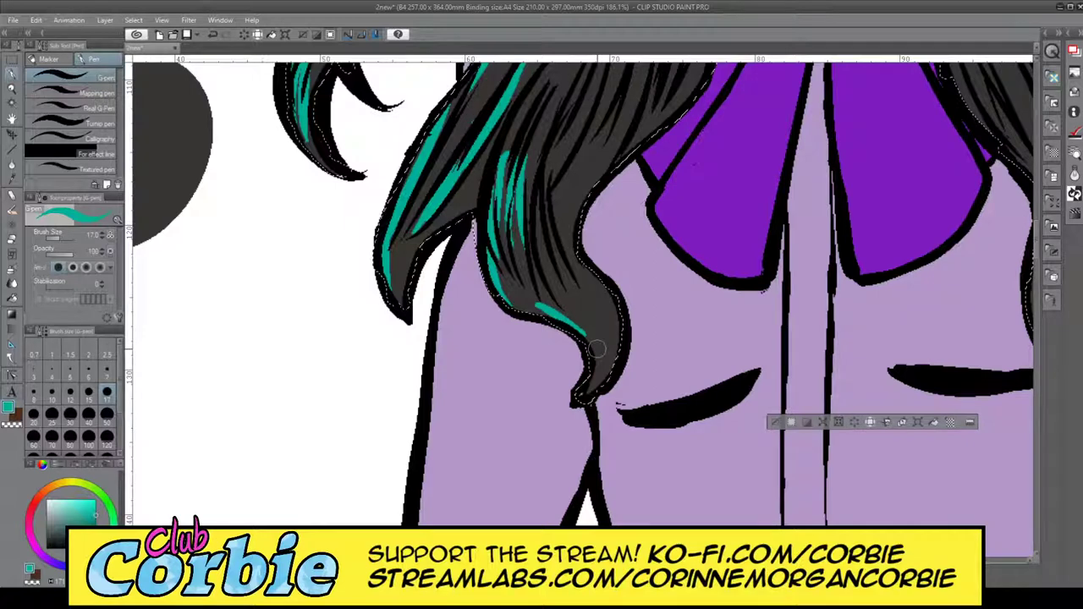
left_click_drag(497, 283, 594, 383)
- Paint long teal streaks through the upper outer side and middle of the large lock left of the bow
left_click(11, 90)
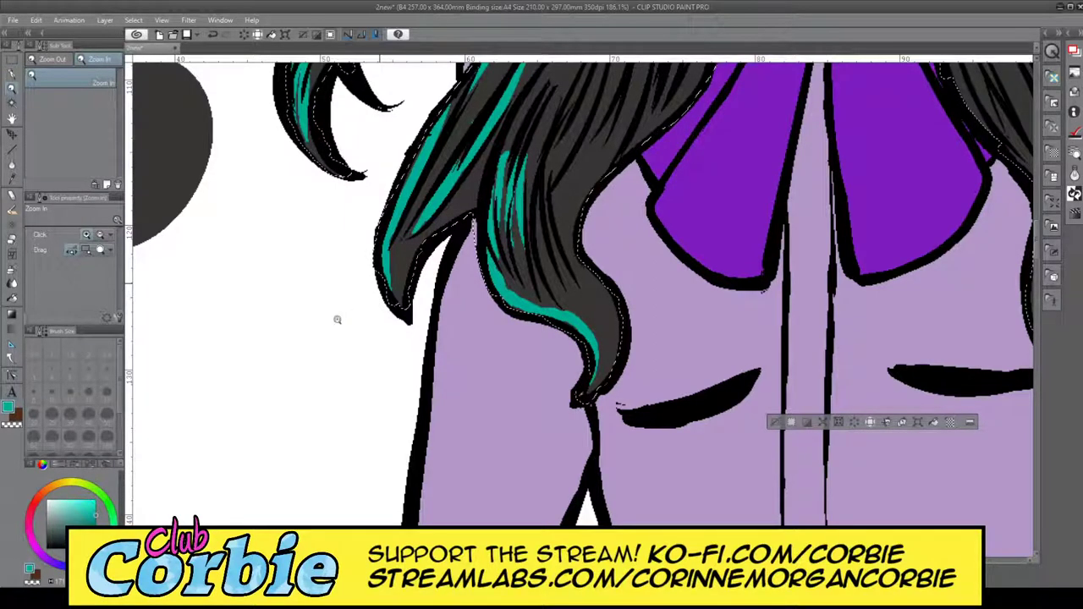
left_click_drag(337, 319, 445, 312)
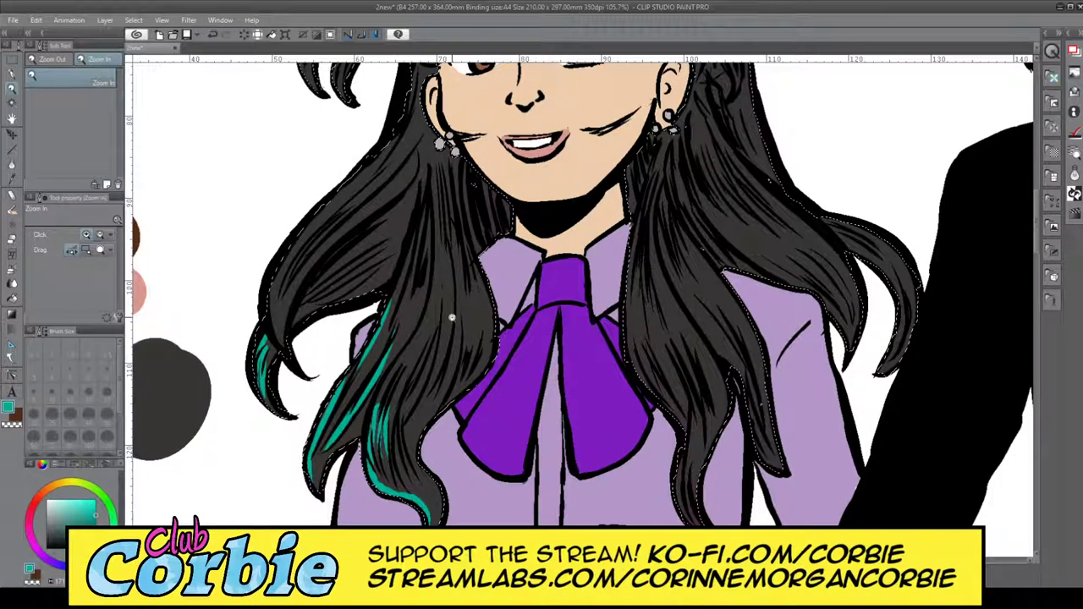
left_click(452, 317)
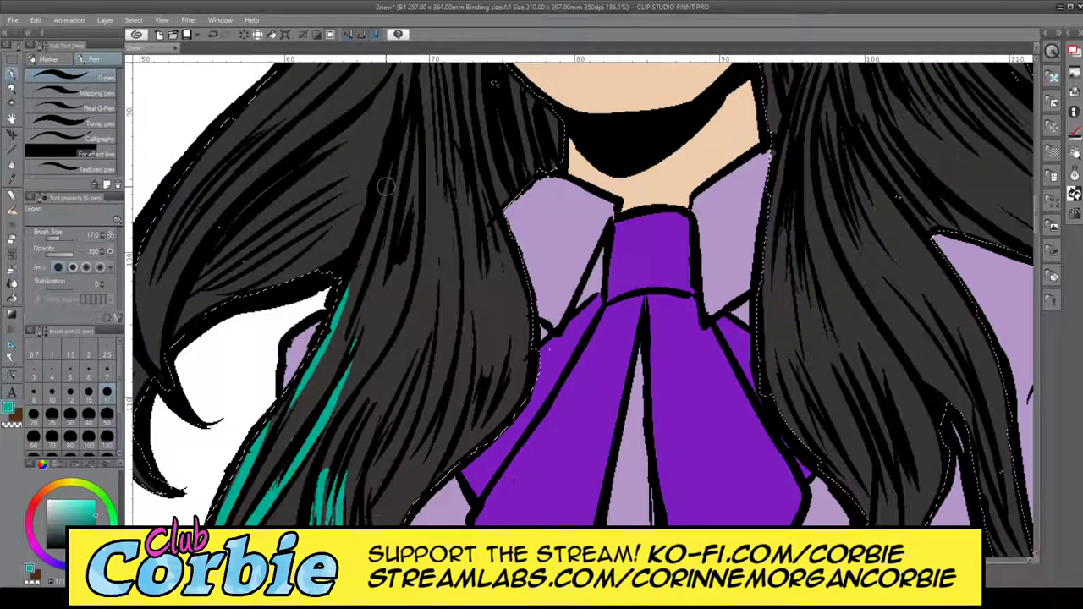
mouse_move(385, 186)
left_mouse_down()
mouse_move(399, 246)
mouse_move(336, 381)
mouse_move(397, 259)
left_mouse_up()
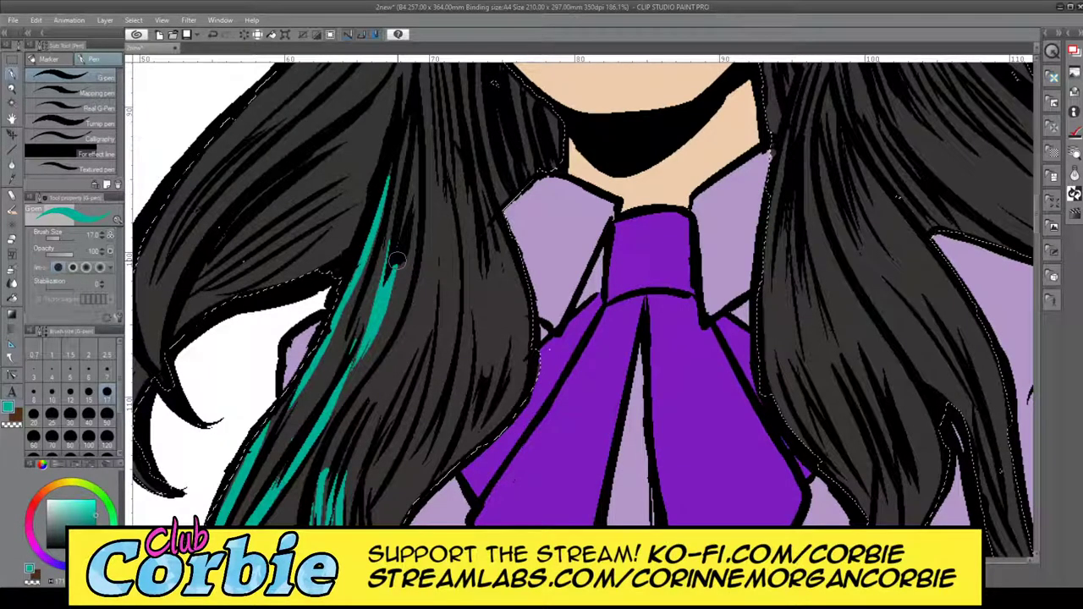
left_click_drag(427, 161, 372, 355)
left_click_drag(440, 192, 425, 377)
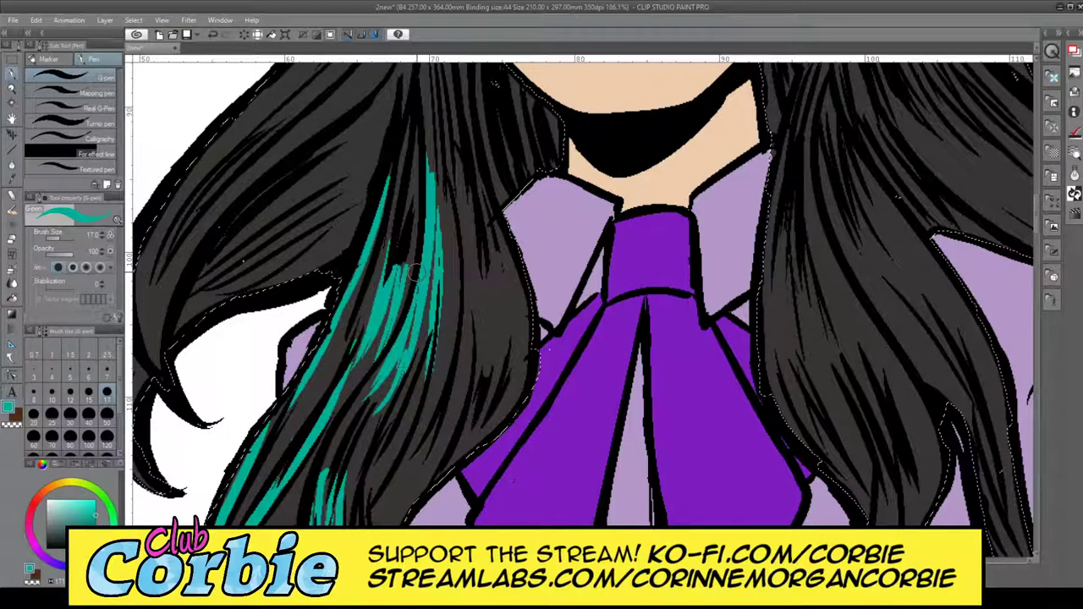
- Paint dense teal streaks along the same lock's inner side beside the collar, plus short ones near its lower edge by the bow
left_click_drag(431, 203, 444, 397)
left_click_drag(467, 230, 501, 391)
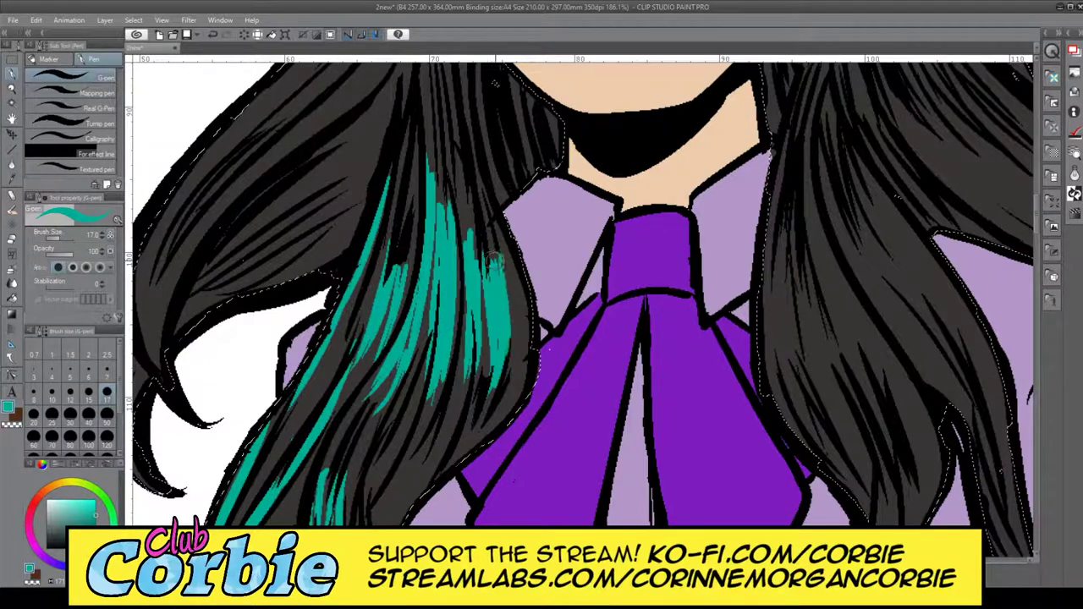
left_click_drag(494, 245, 512, 374)
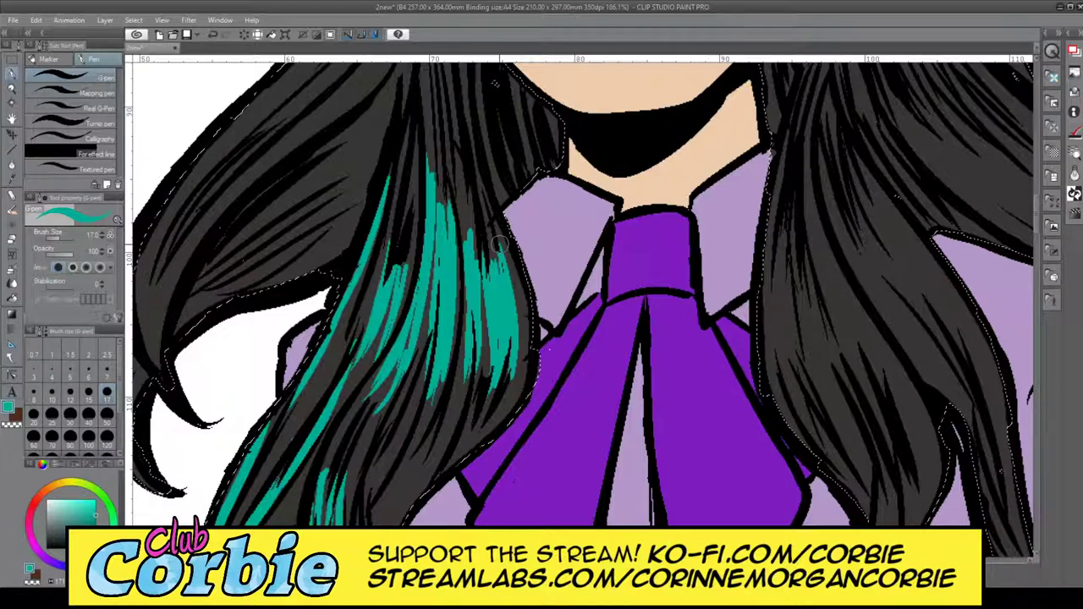
left_click_drag(503, 243, 524, 377)
left_click_drag(422, 450, 374, 515)
left_click_drag(423, 477, 385, 523)
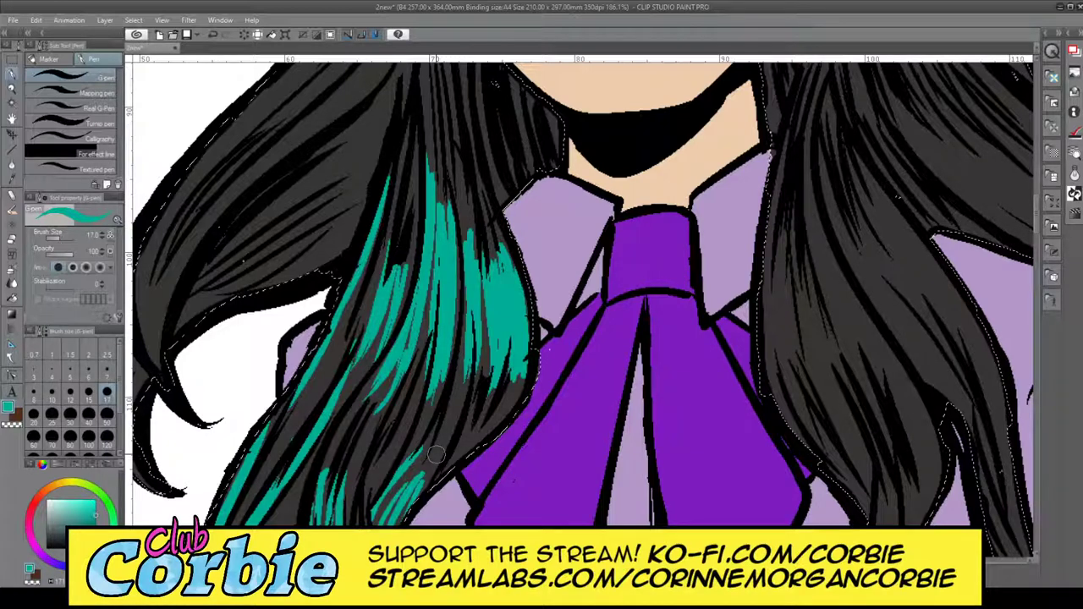
- Paint teal streaks along the outer swept lock on the figure's left side, from its lower bend up to beside the earring
key("ctrl+space")
left_click_drag(363, 249, 336, 247)
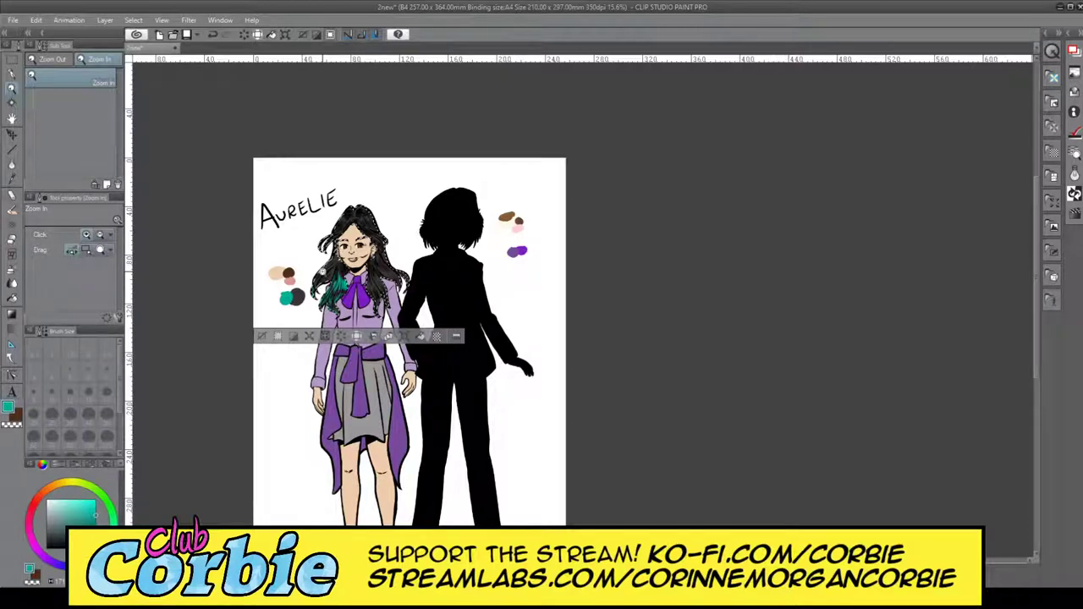
left_click_drag(322, 272, 414, 271)
left_click_drag(247, 325, 292, 288)
left_click_drag(226, 342, 327, 241)
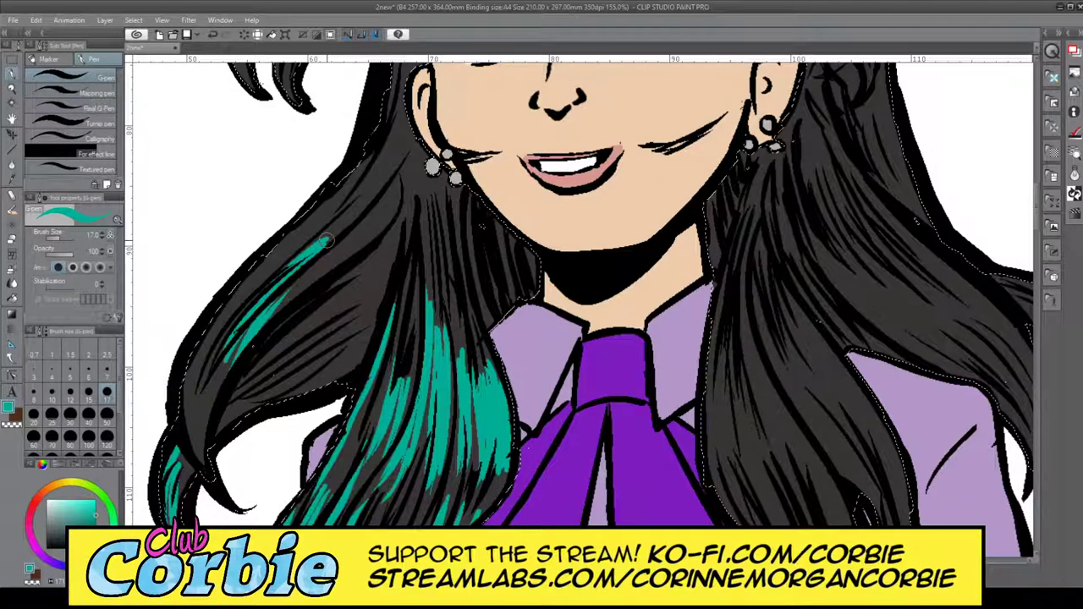
left_click_drag(193, 420, 326, 239)
left_click_drag(222, 326, 367, 169)
left_click_drag(345, 217, 403, 115)
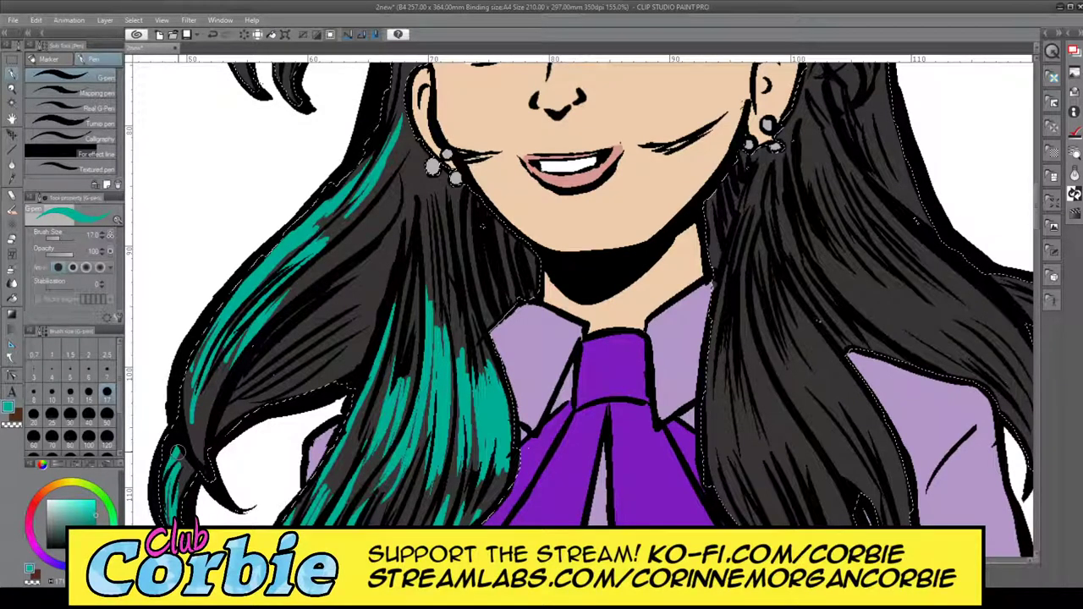
- Paint bands of teal streaks across the upper and middle parts of the hair right of the bow
left_click(11, 89)
left_click_drag(750, 152, 800, 152)
left_click(12, 74)
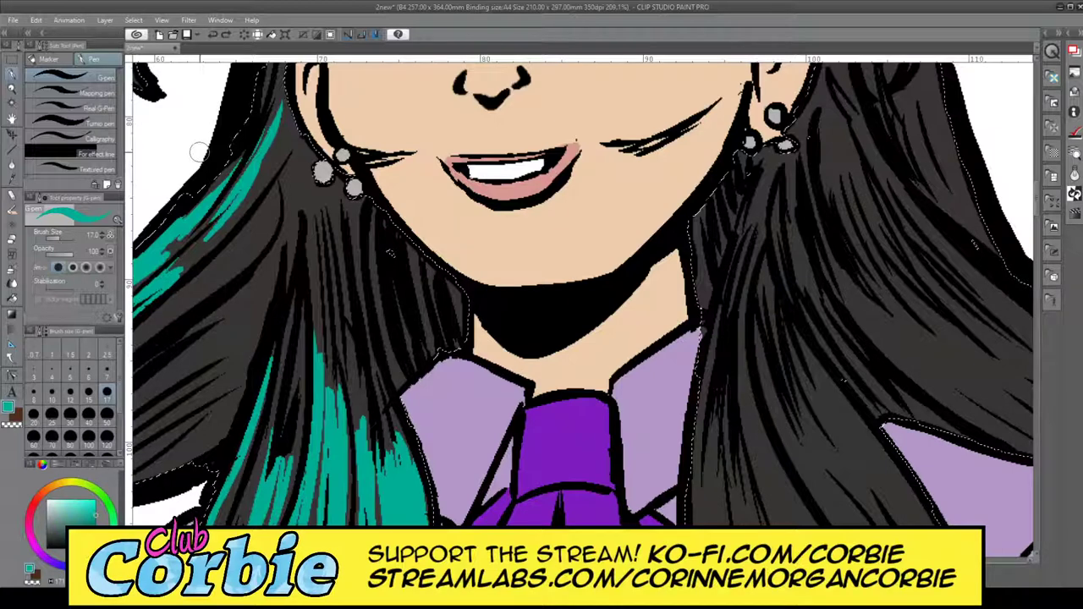
left_click_drag(310, 208, 186, 211)
scroll(394, 268, "up", 5)
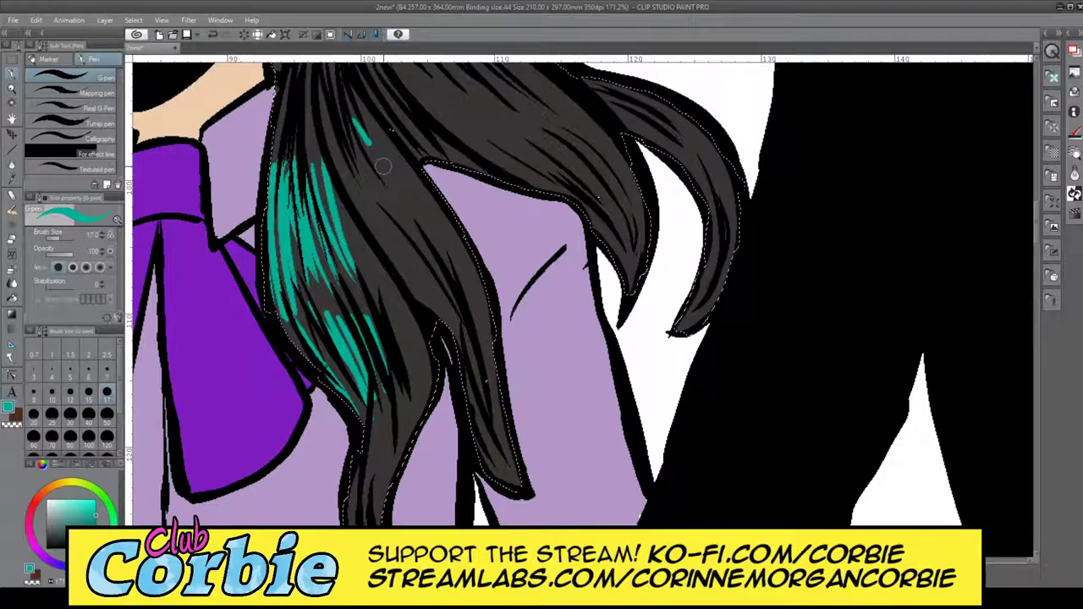
mouse_move(404, 228)
left_mouse_down()
mouse_move(334, 125)
mouse_move(402, 254)
mouse_move(368, 225)
left_mouse_up()
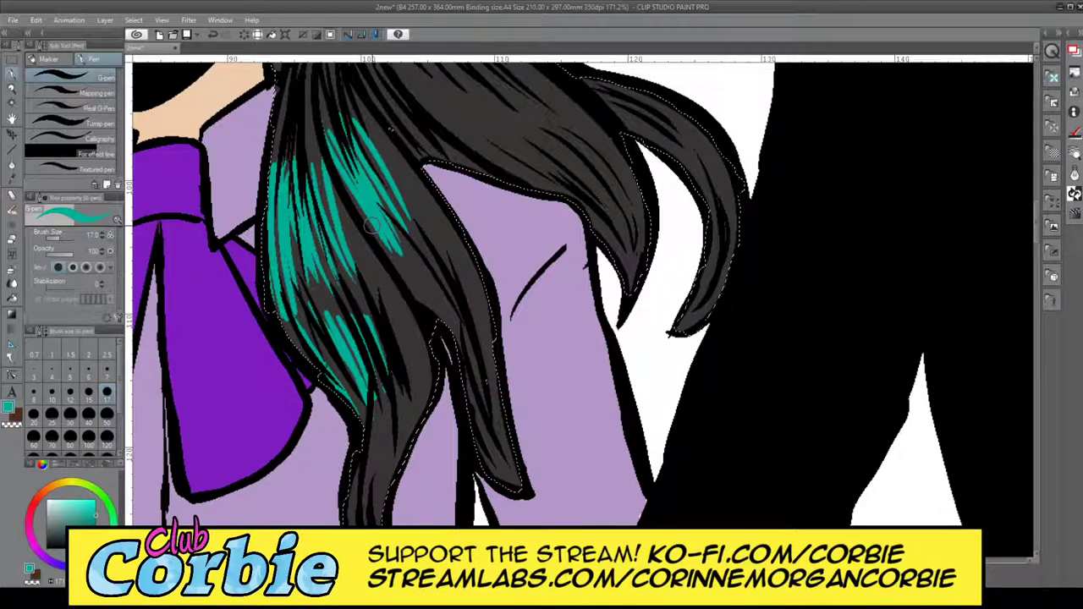
- Paint teal streaks down the lower locks right of the bow, including the curled end and the thin pointed tip
left_click_drag(406, 266, 438, 315)
left_click_drag(455, 200, 507, 306)
left_click_drag(339, 304, 380, 412)
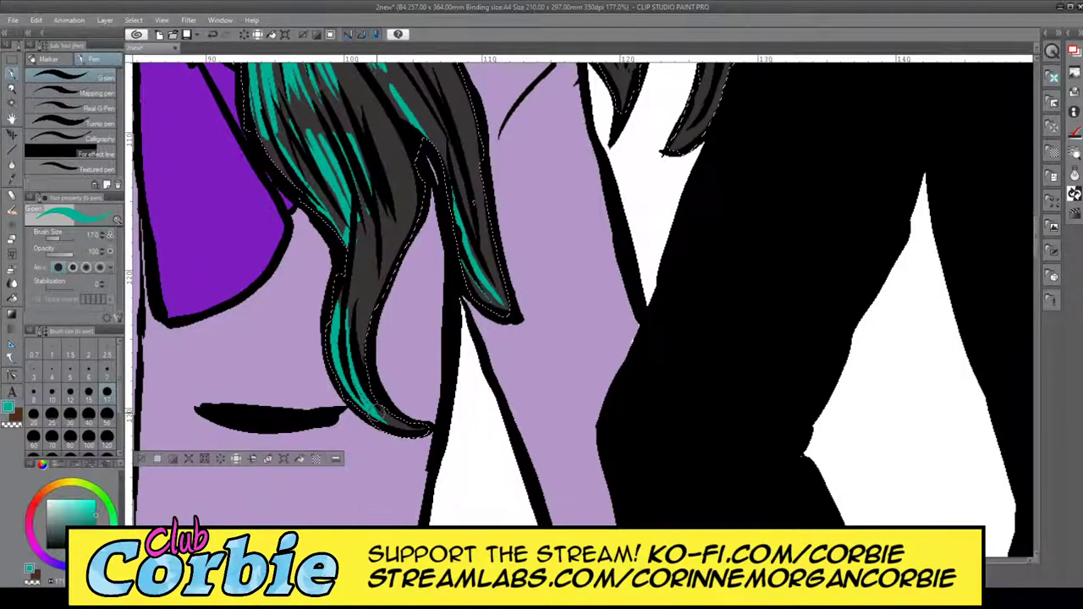
left_click_drag(465, 267, 502, 308)
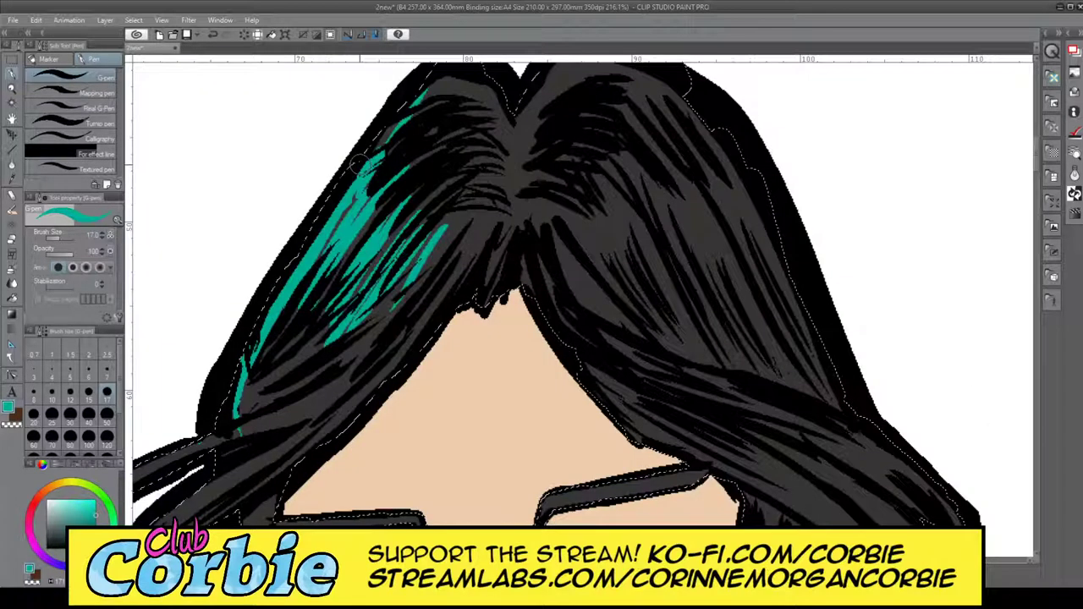
- Paint teal streaks with the G-pen along the crown's left side and down the loose front strands
left_click_drag(361, 164, 491, 106)
mouse_move(237, 432)
left_mouse_down()
mouse_move(301, 389)
mouse_move(351, 376)
left_mouse_up()
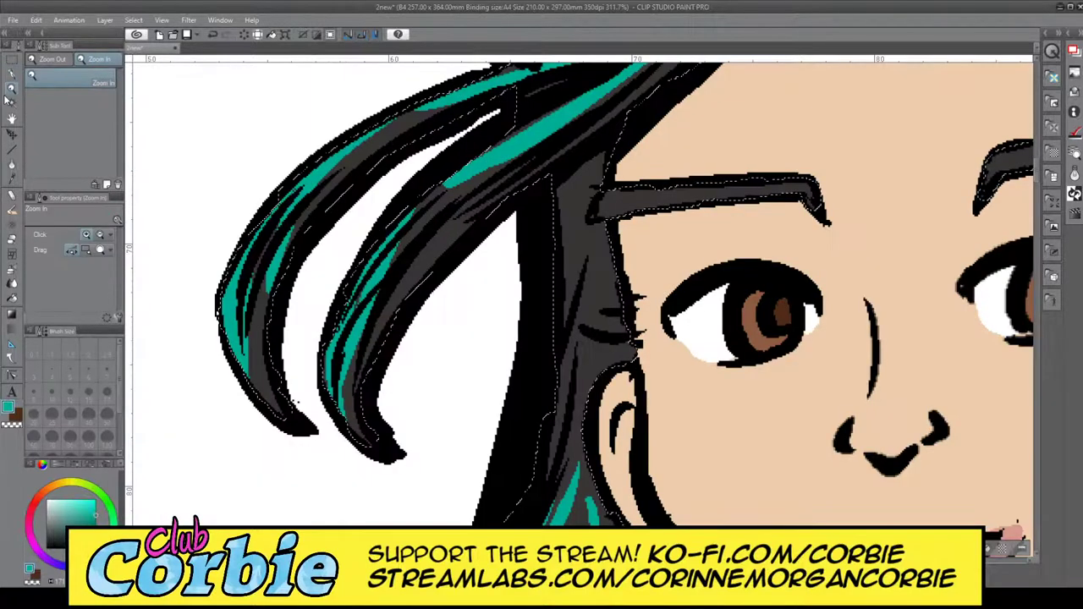
left_click_drag(299, 239, 10, 240)
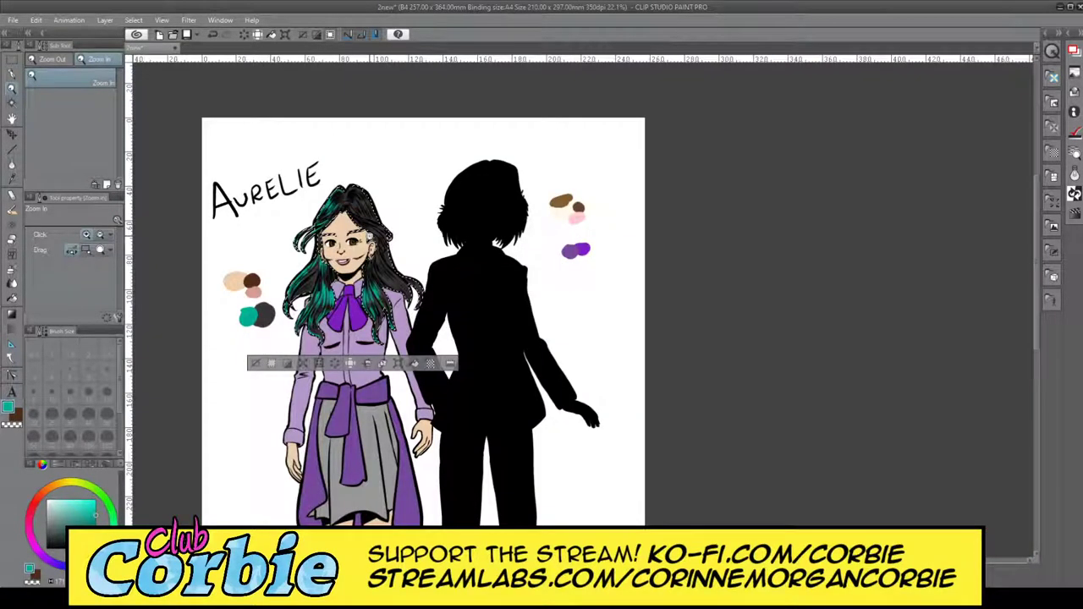
- Paint teal streaks through the long hair over the right shoulder, including the outward-curling end strand
left_click_drag(367, 245, 450, 270)
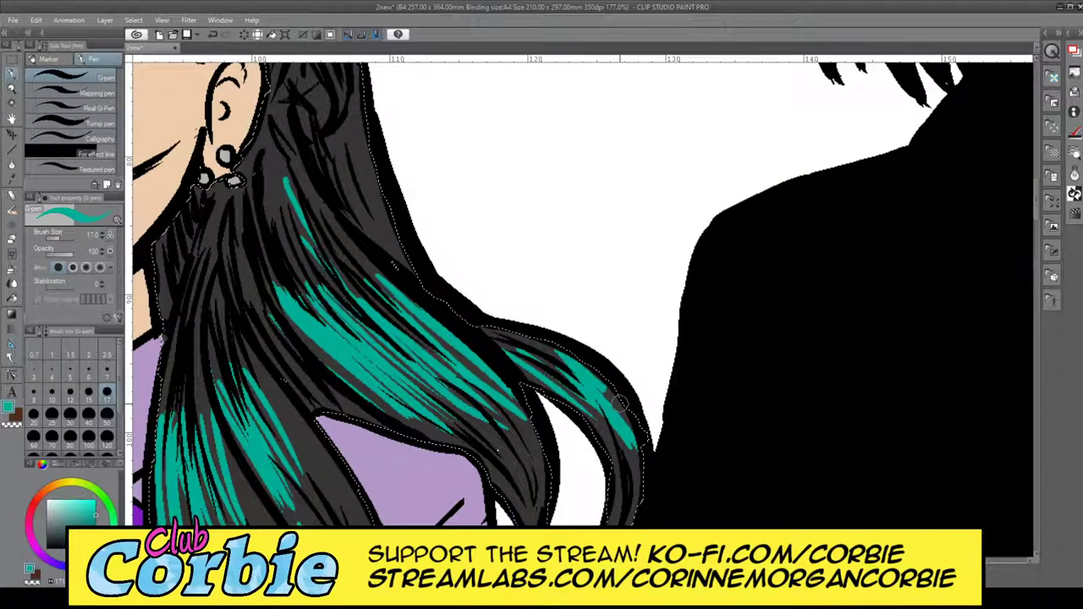
left_click_drag(620, 404, 632, 491)
left_click_drag(495, 341, 594, 415)
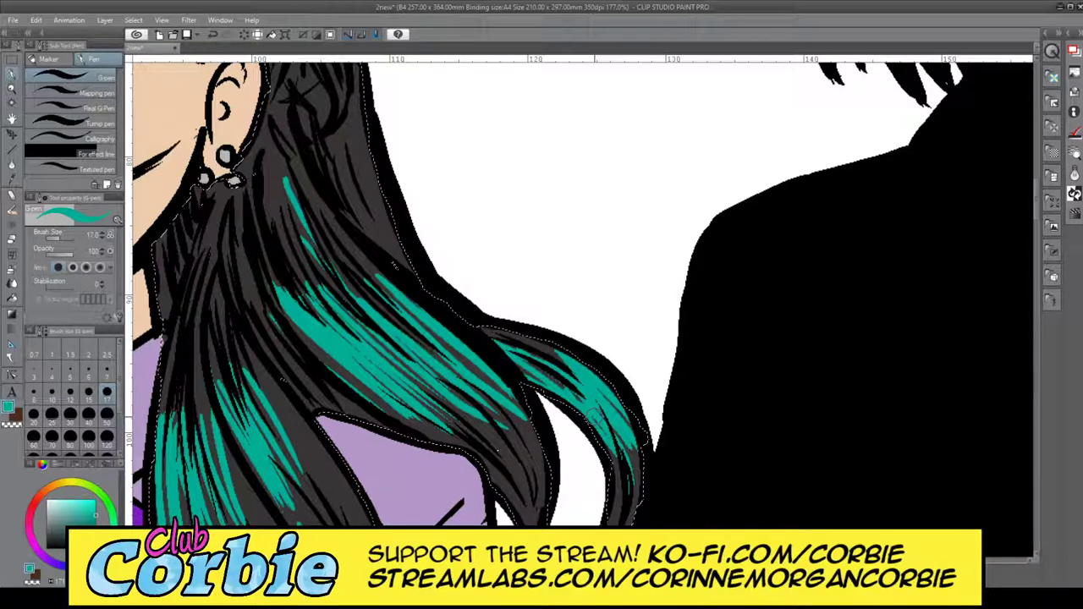
key("ctrl+space")
left_click_drag(376, 262, 386, 105)
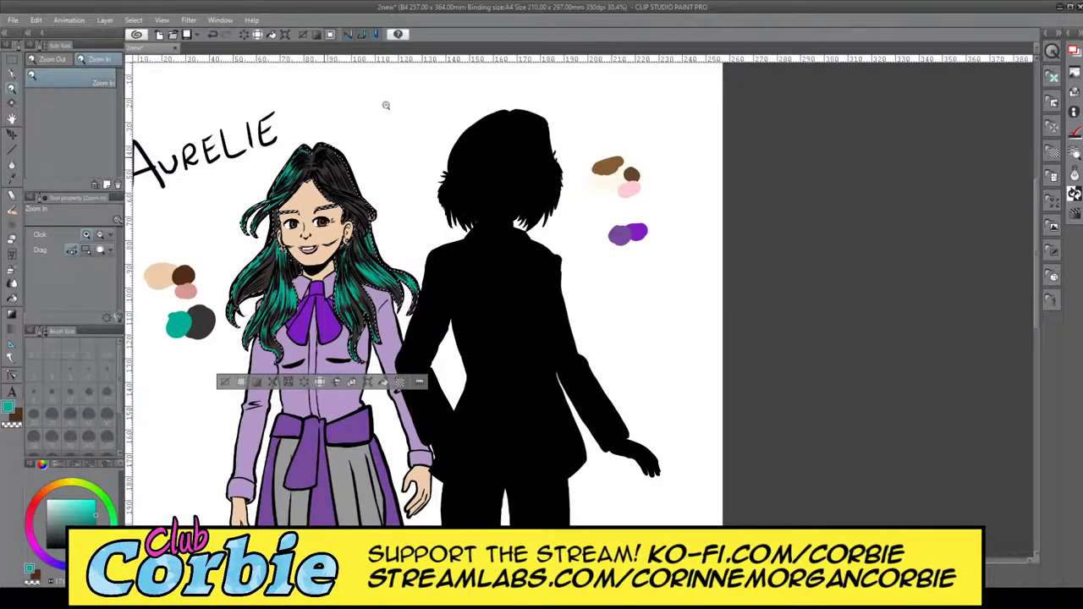
- Paint teal streaks with the G-pen through the hair right of the parting at the crown
left_click_drag(332, 166, 423, 166)
key("p")
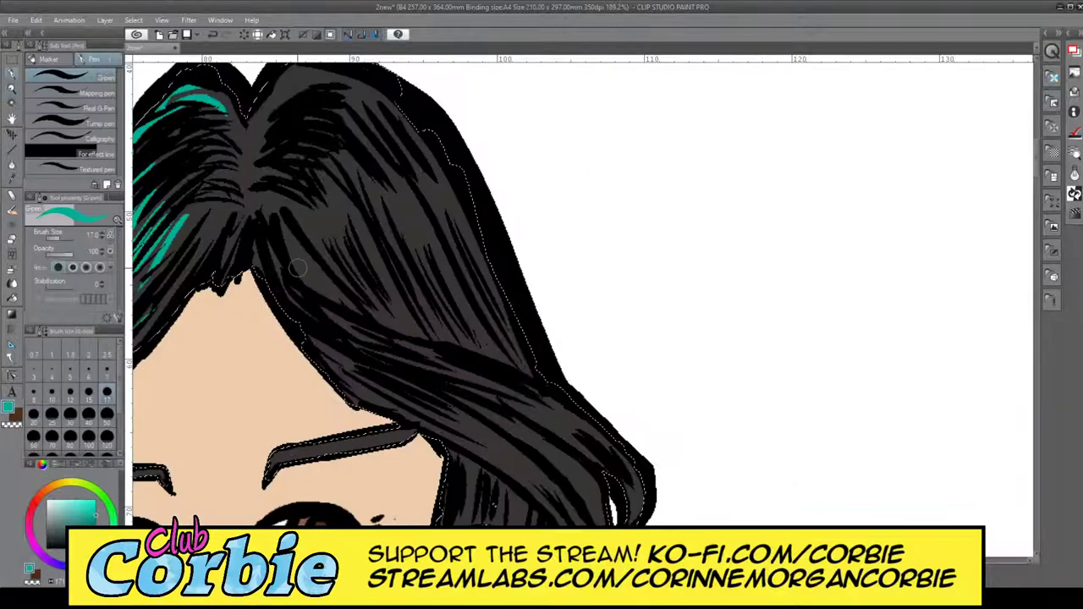
left_click_drag(287, 228, 328, 296)
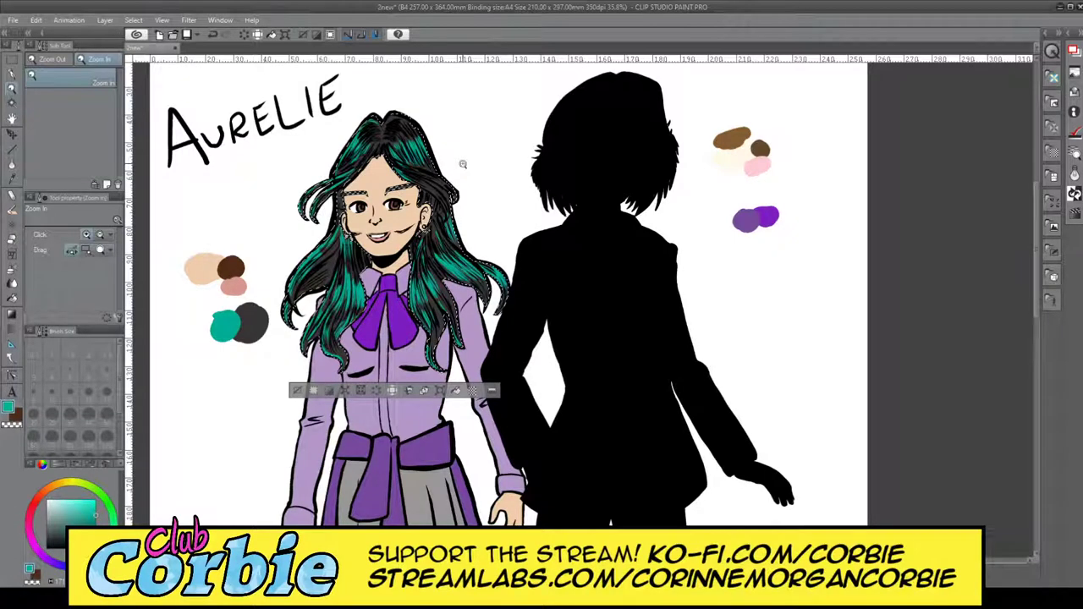
- Add teal streaks to the swept front lock on the right and the strands hanging below the earring
left_click_drag(387, 126, 463, 164)
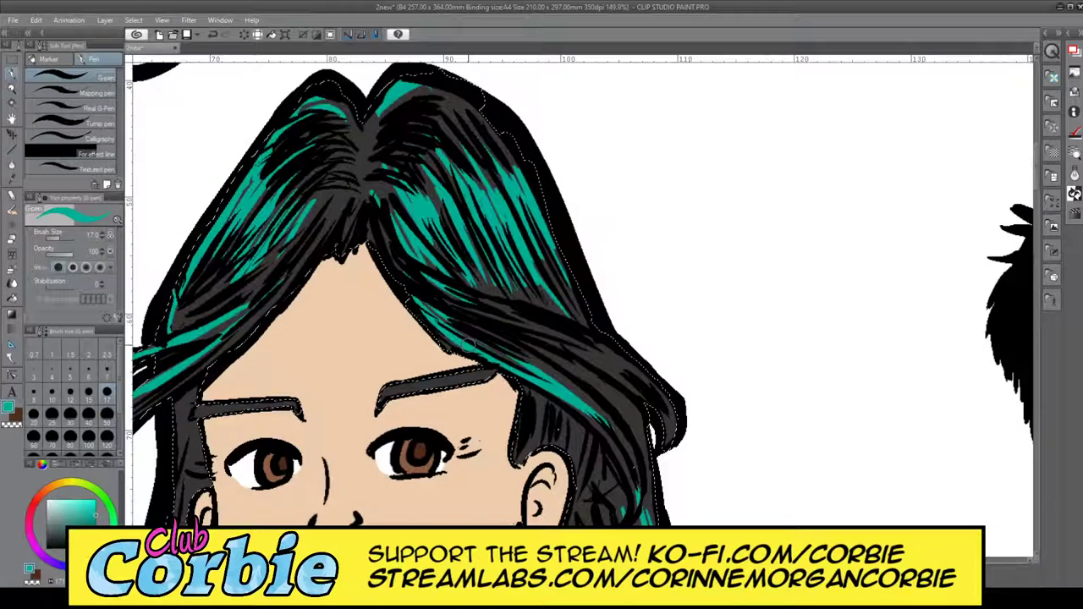
left_click_drag(487, 310, 606, 379)
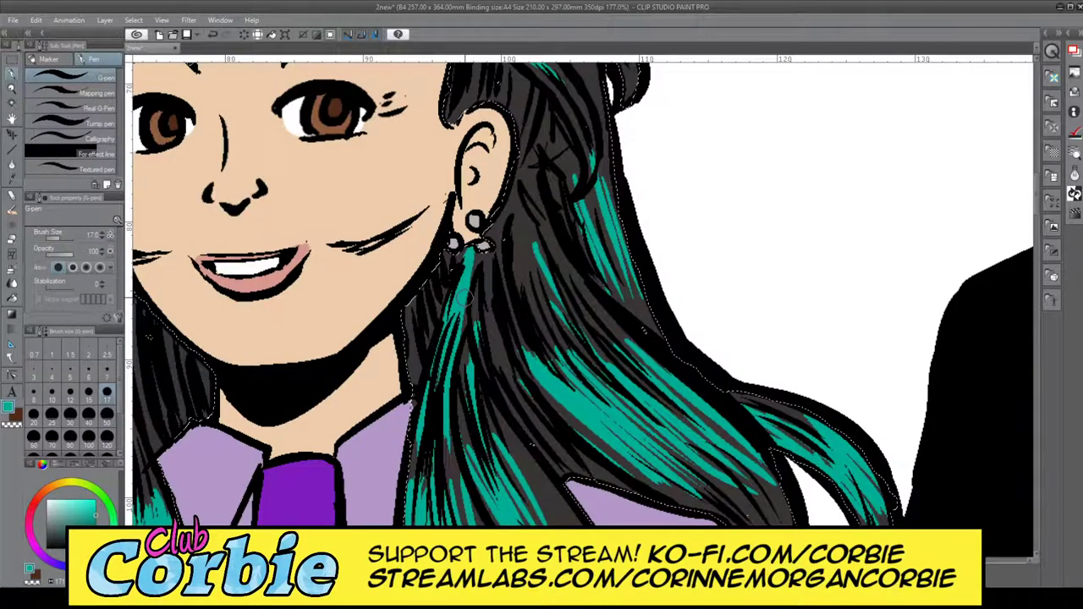
left_click_drag(500, 370, 491, 239)
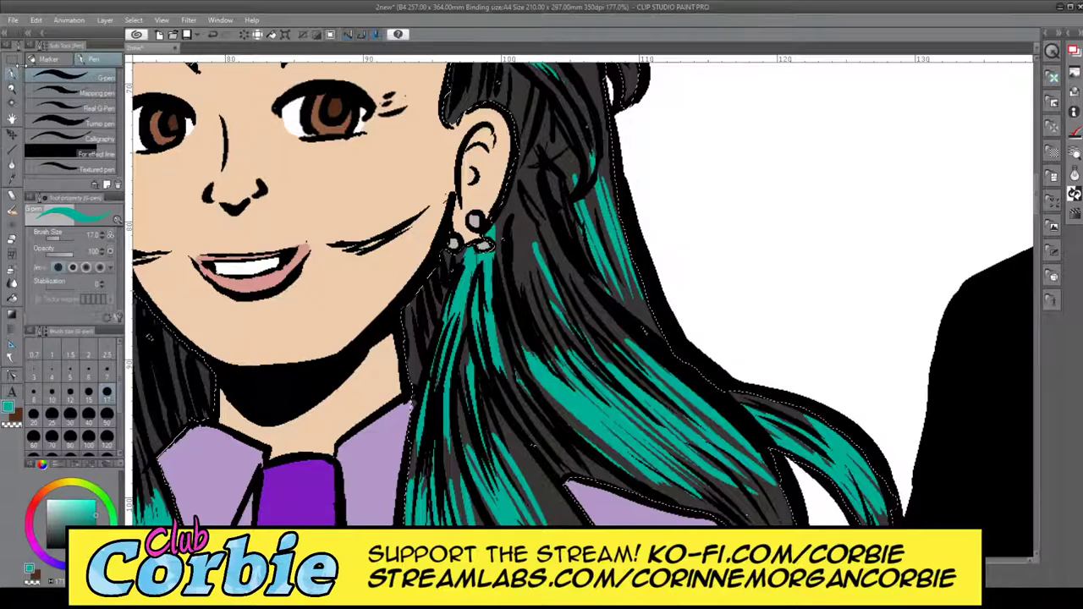
- Brush brighter teal highlights over the streaks on both sides of the crown and the loose front strands
key("ctrl+space")
left_click_drag(478, 193, 856, 186)
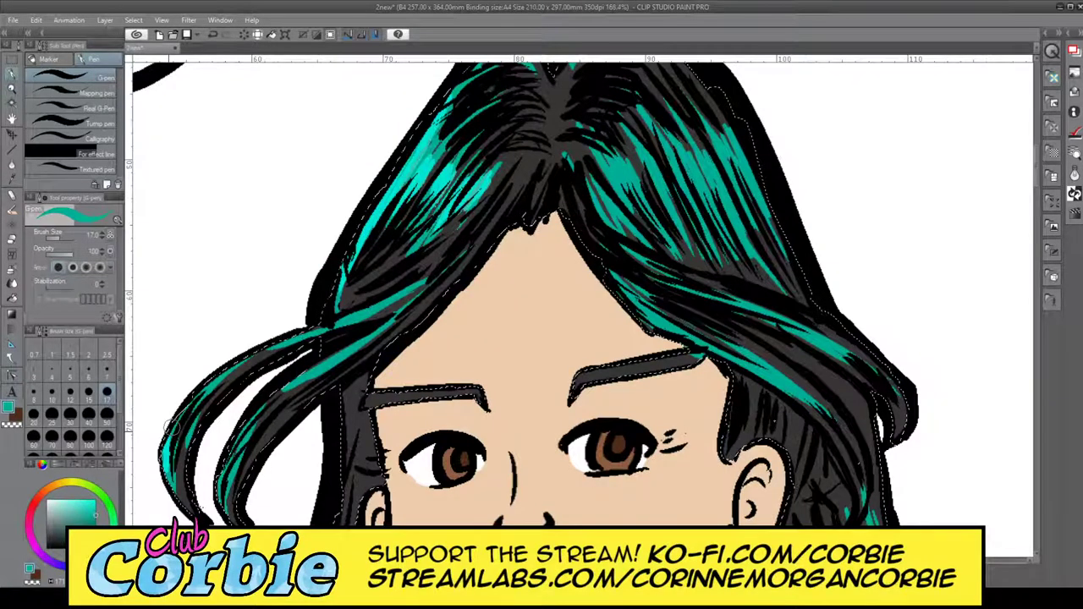
left_click_drag(171, 428, 247, 362)
left_click_drag(299, 340, 327, 329)
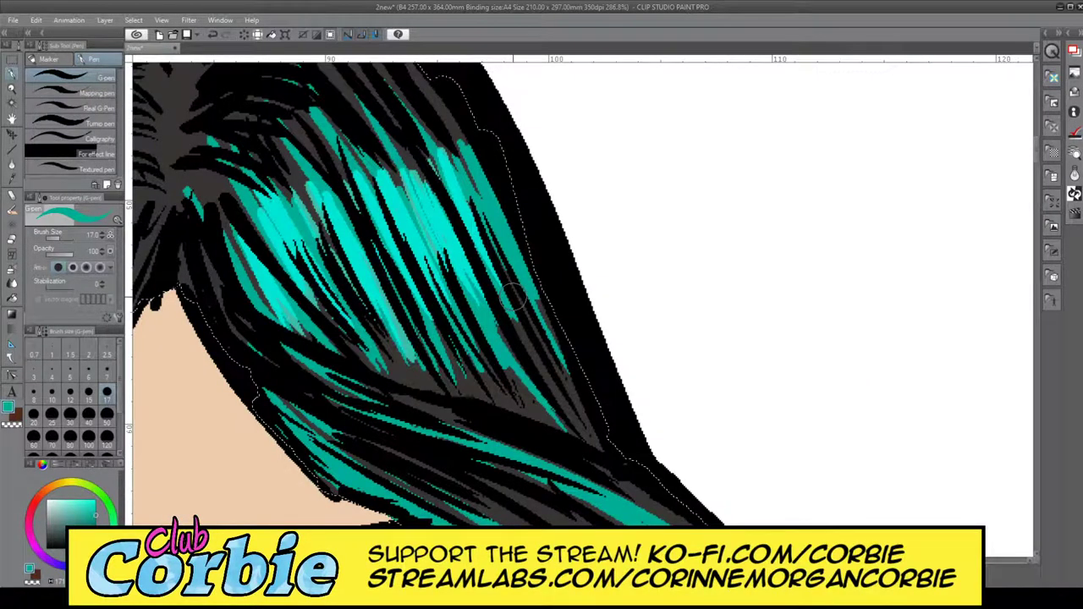
key("ctrl+space")
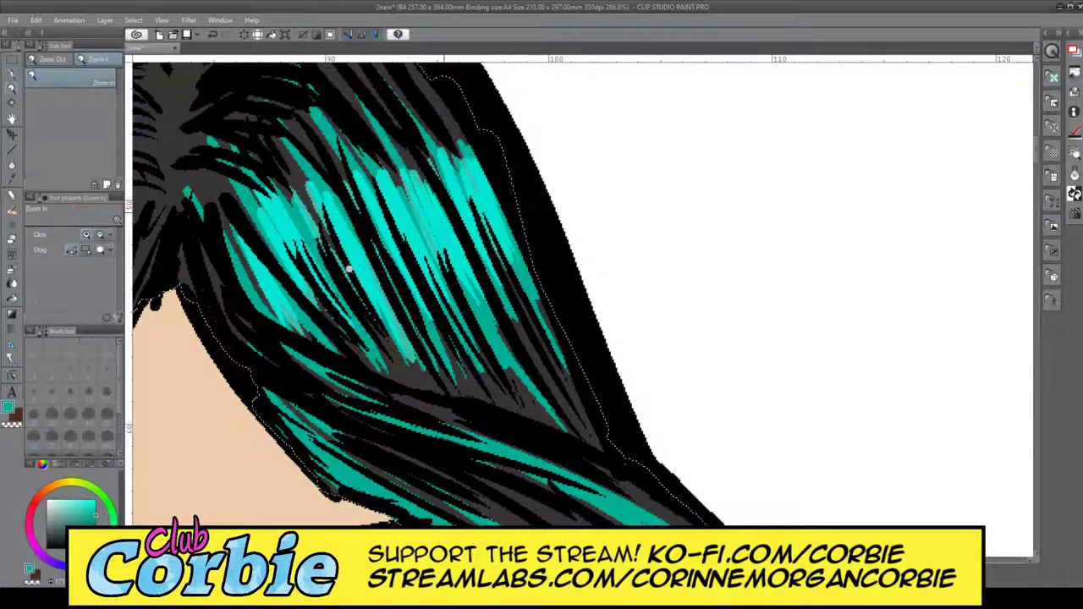
left_click_drag(453, 197, 380, 351)
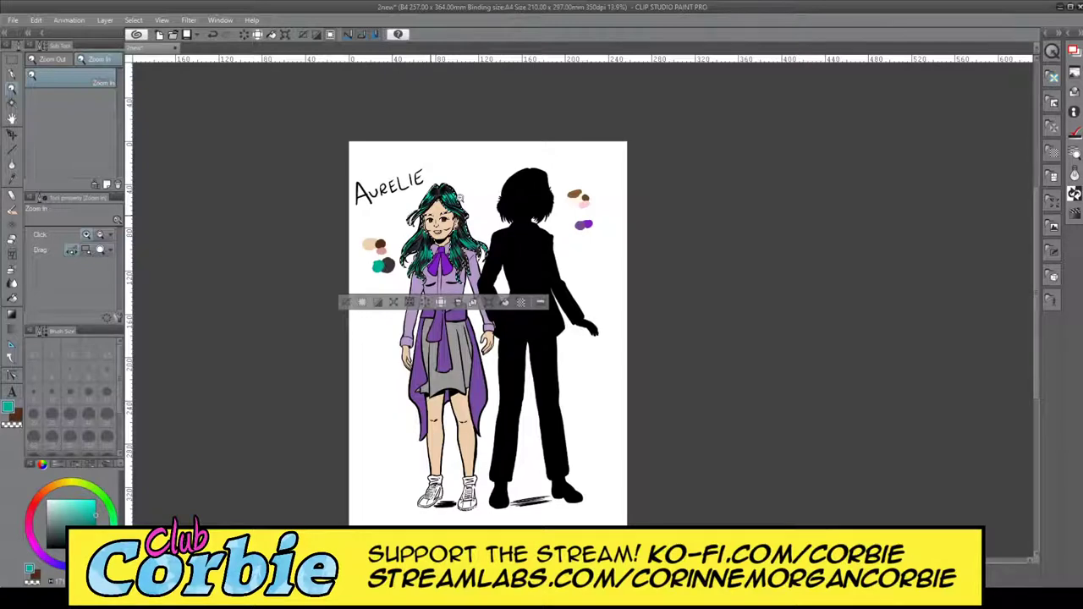
left_click(412, 210)
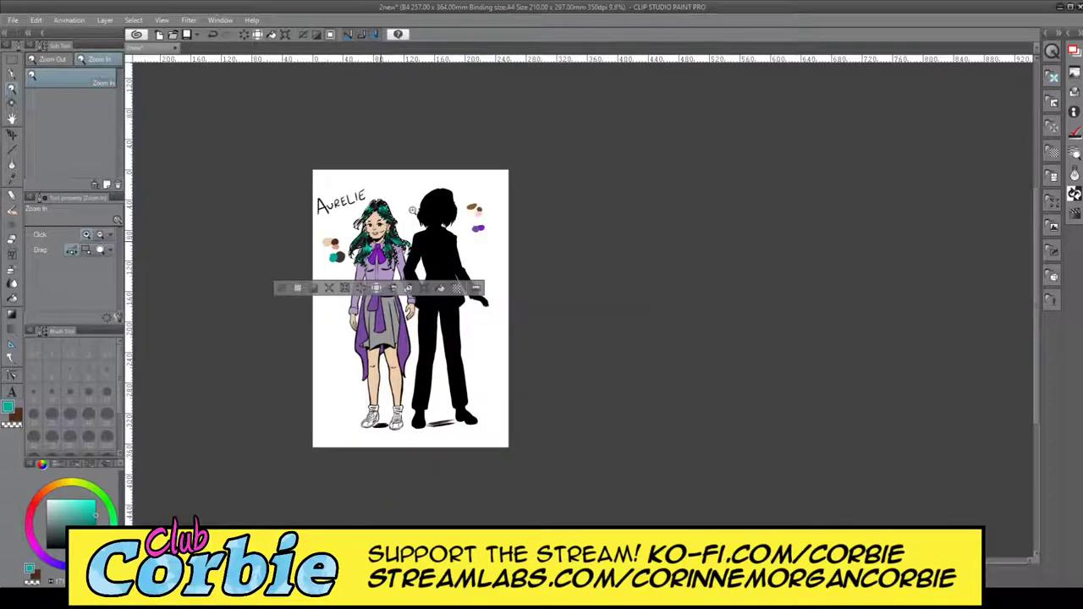
left_click(412, 209)
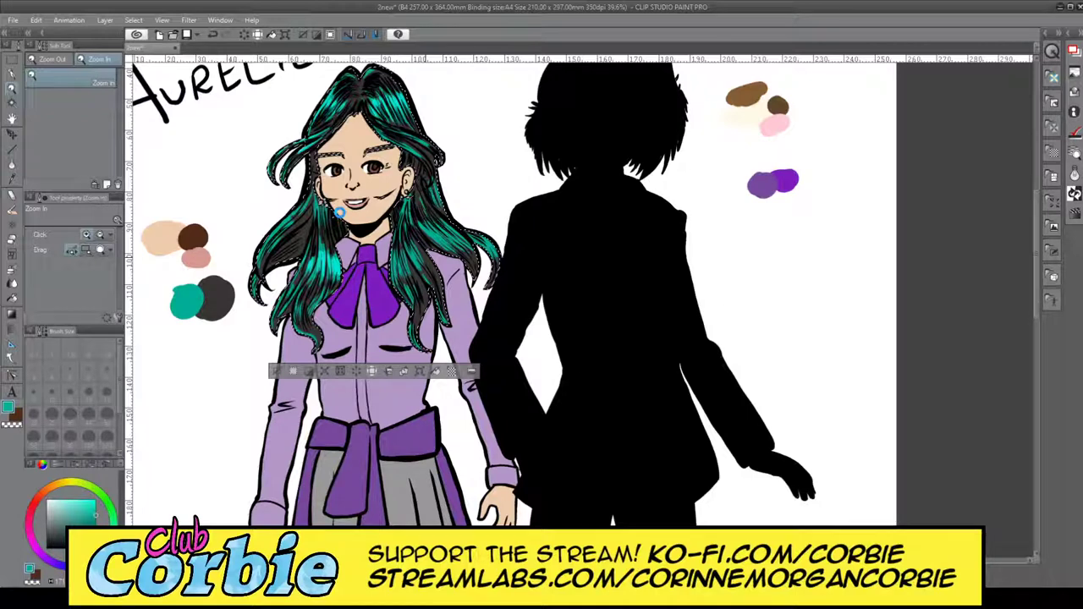
- Brush brighter teal highlights over the long hair on the left shoulder and undo the last stroke
left_click_drag(274, 227, 385, 203)
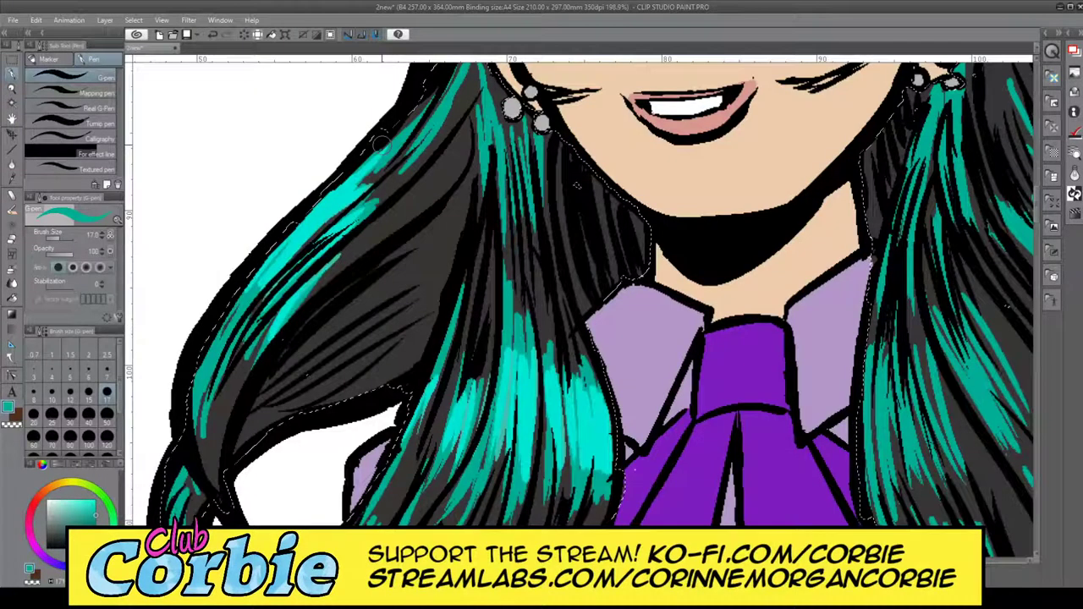
key("ctrl+z")
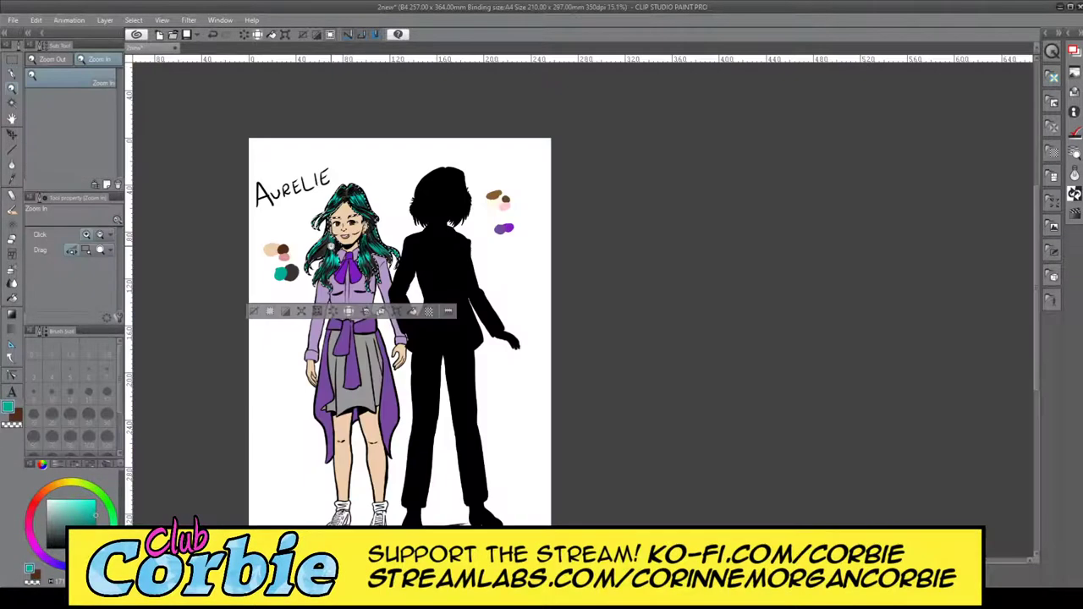
left_click_drag(331, 246, 421, 207)
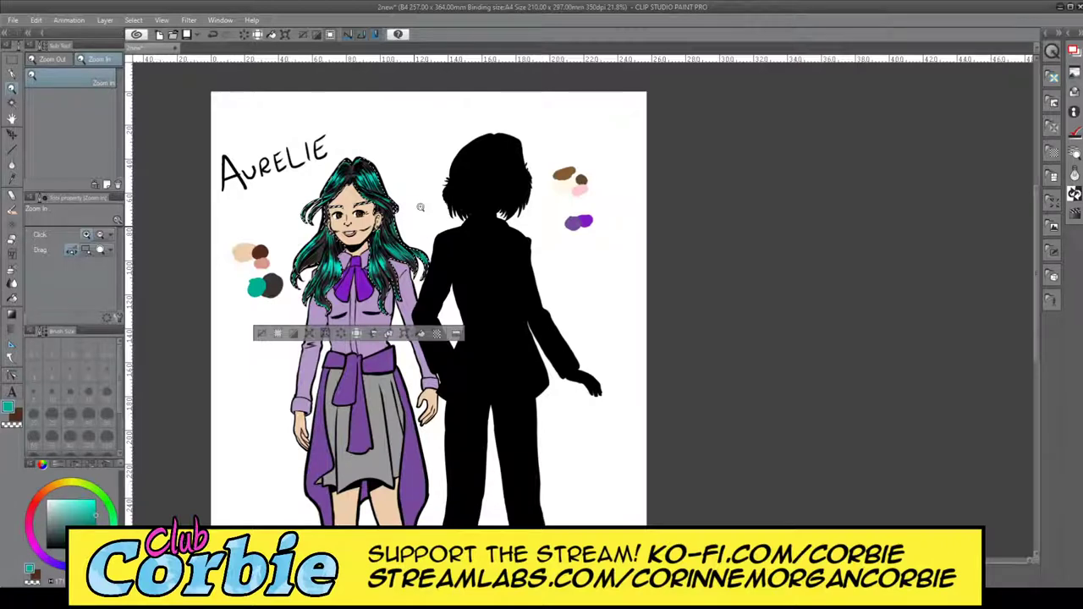
- Brush brighter teal highlights onto the lower ends of the hair over the right side of the chest
left_click_drag(387, 270, 499, 270)
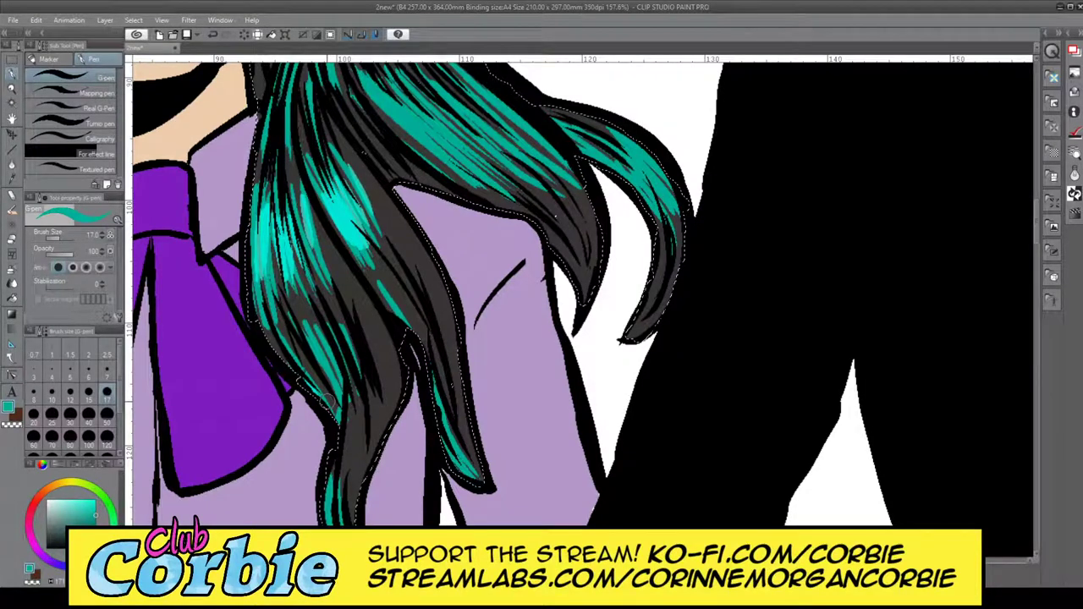
left_click_drag(335, 403, 314, 335)
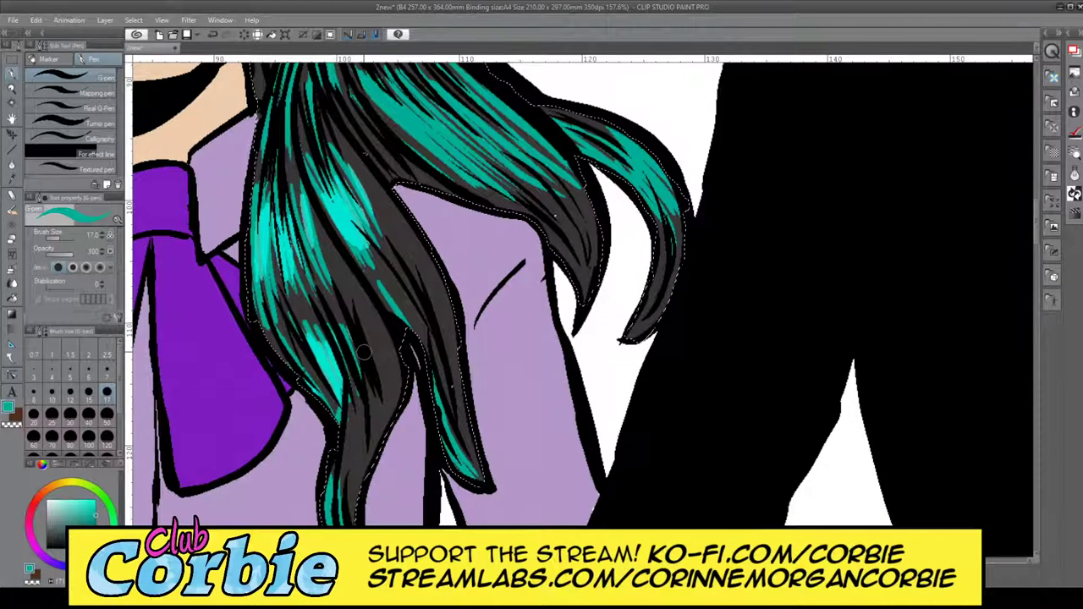
left_click_drag(385, 383, 367, 328)
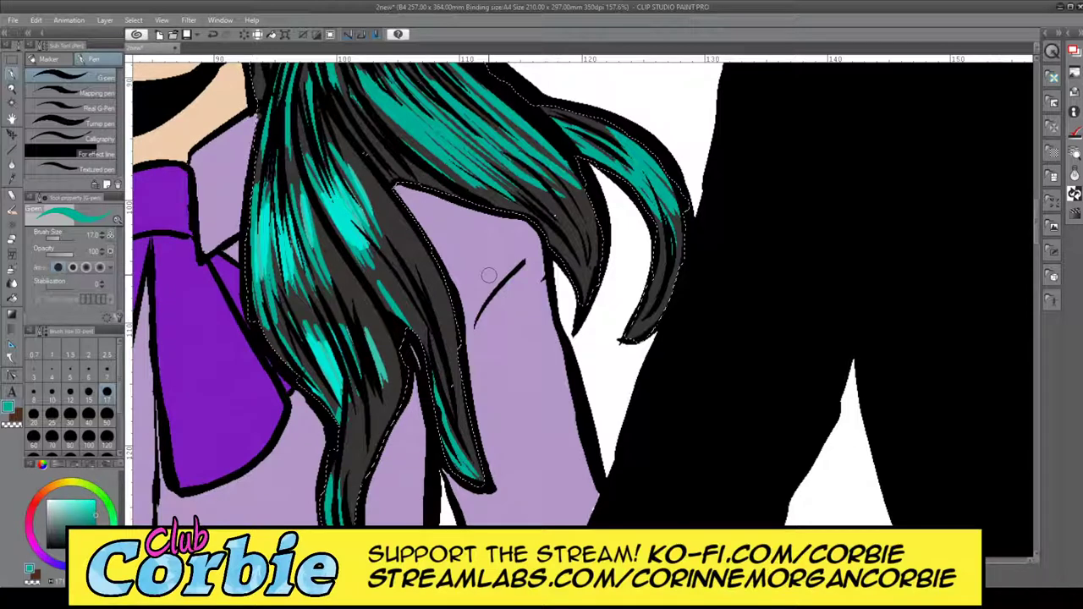
- Clear the selection around the hair
key("ctrl+space")
left_click_drag(447, 200, 382, 162)
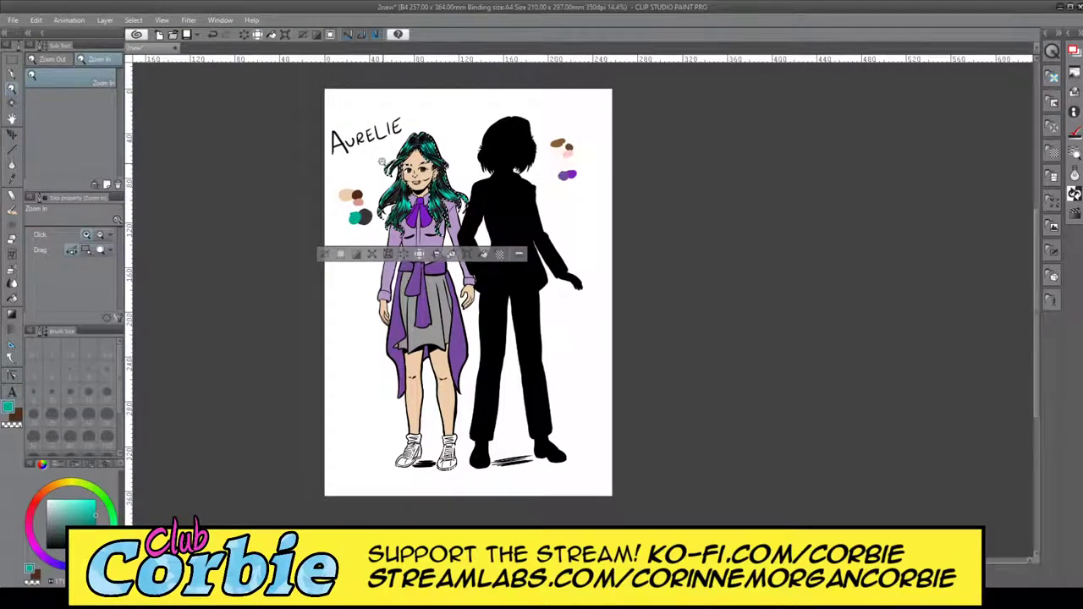
left_click_drag(417, 147, 449, 147)
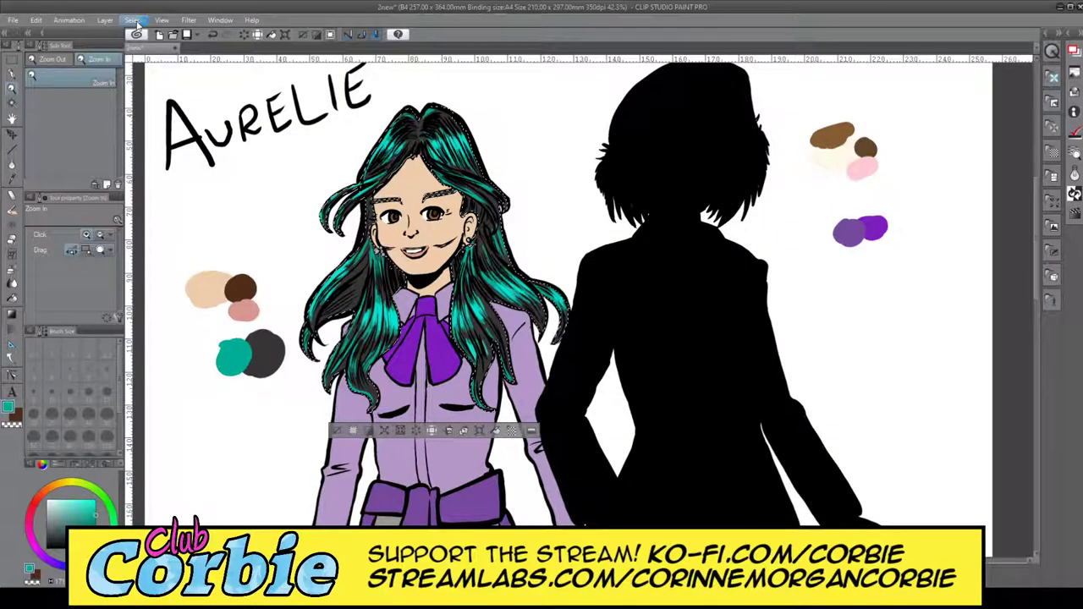
key("ctrl+d")
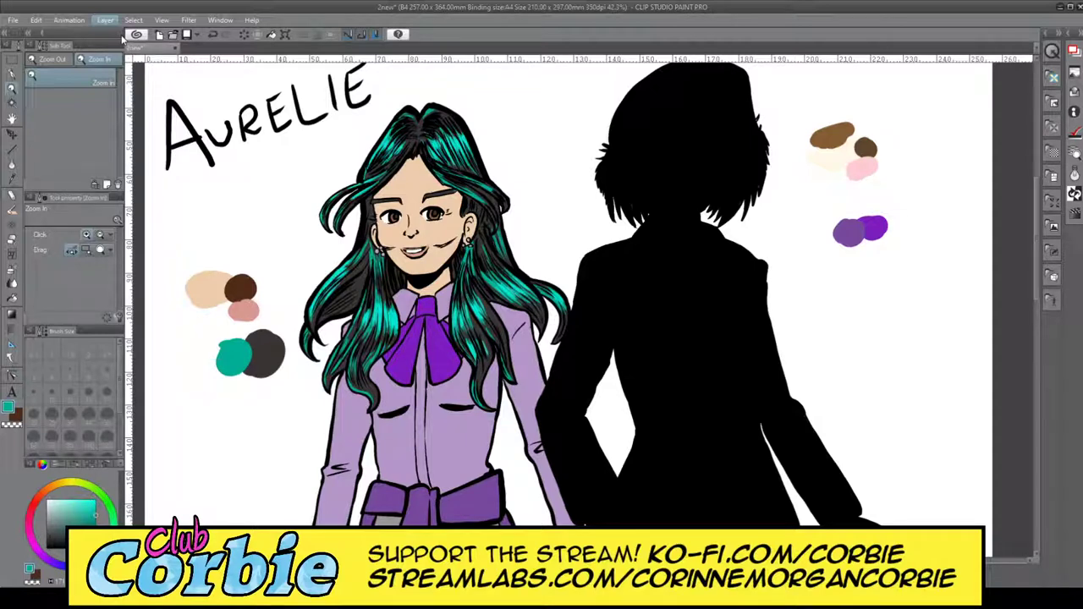
left_click_drag(268, 383, 353, 183)
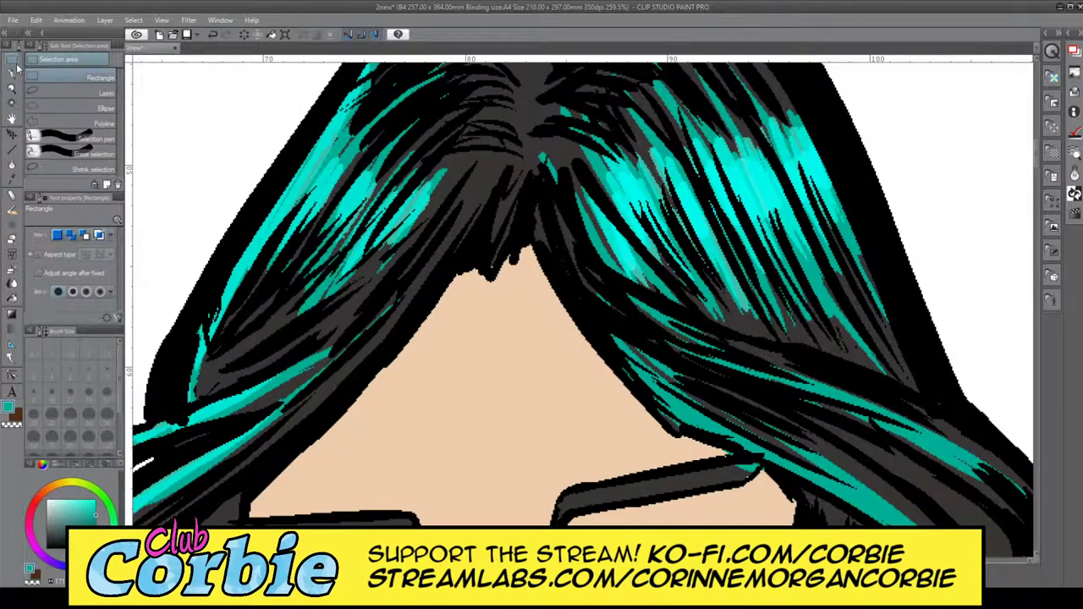
key("p")
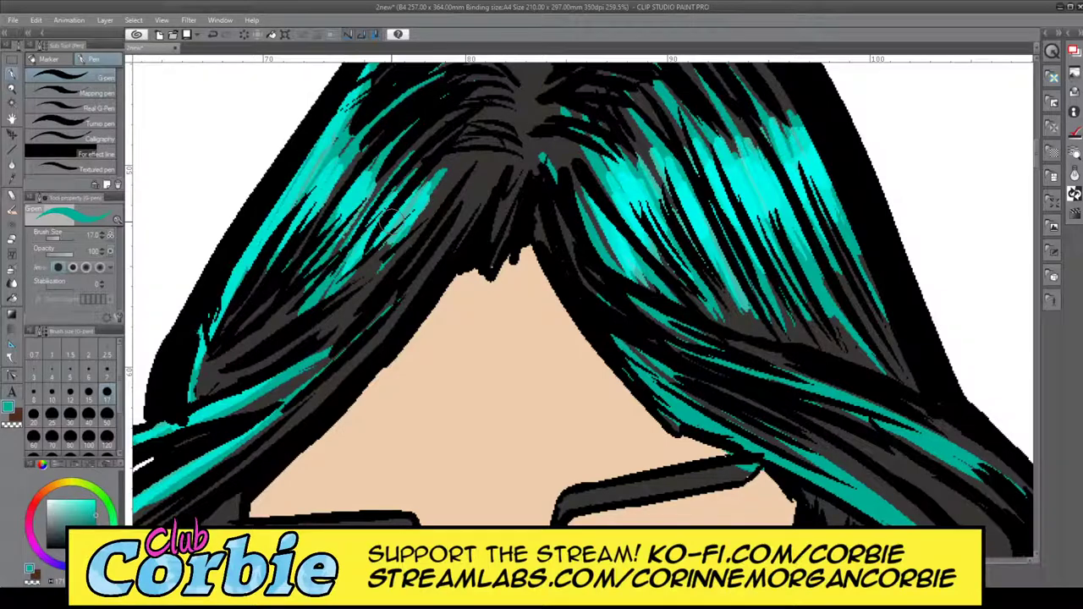
left_click_drag(390, 222, 257, 205)
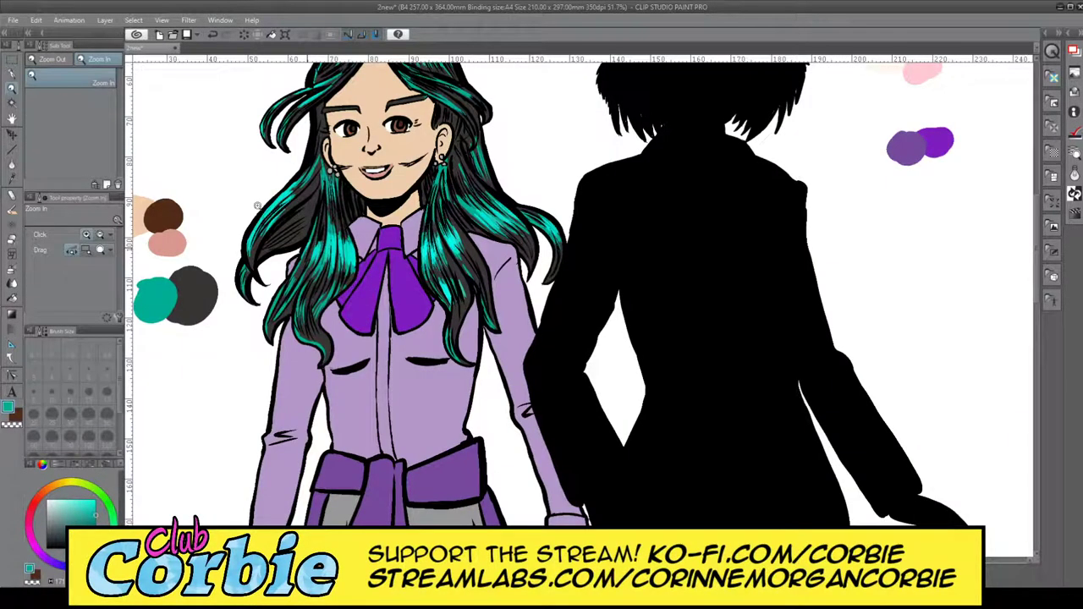
- Darken the underside of the hair behind the left lock with a near-black shade
left_click_drag(304, 246, 425, 267)
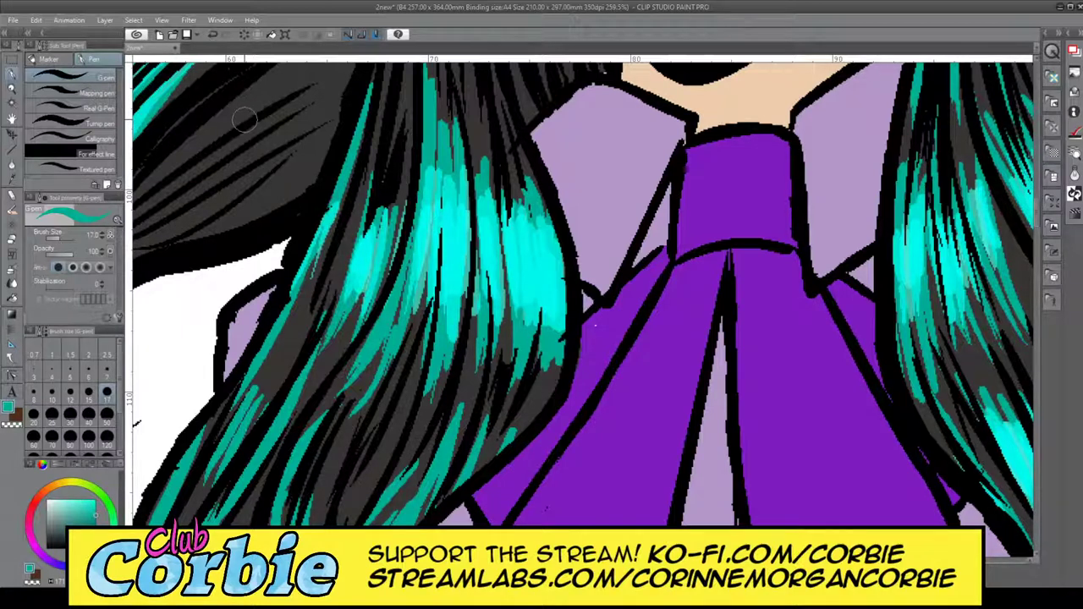
key("ctrl+space")
left_click_drag(336, 245, 479, 161)
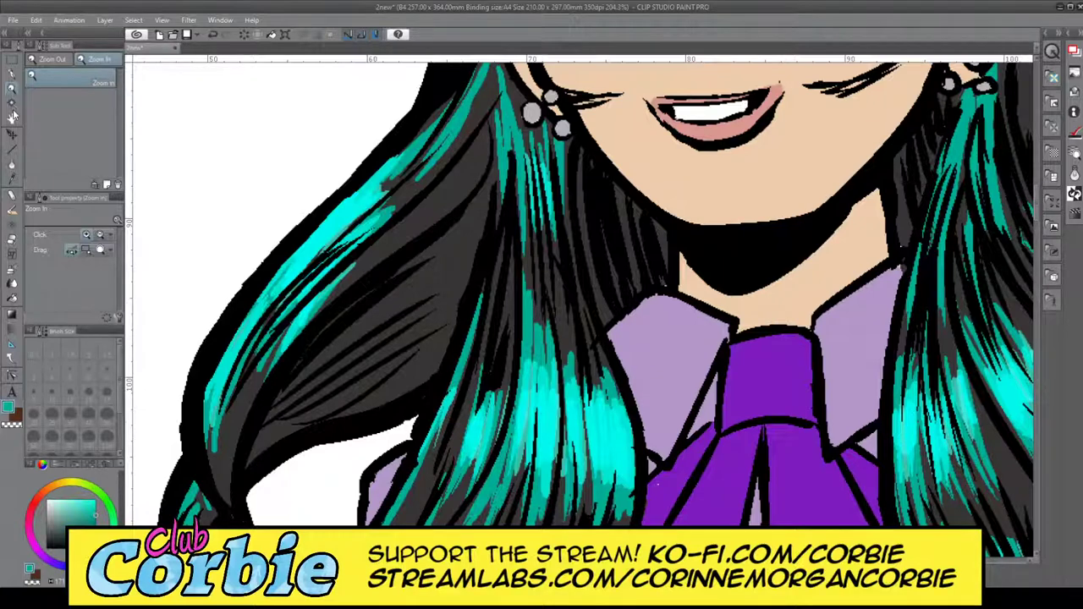
key("ctrl+0")
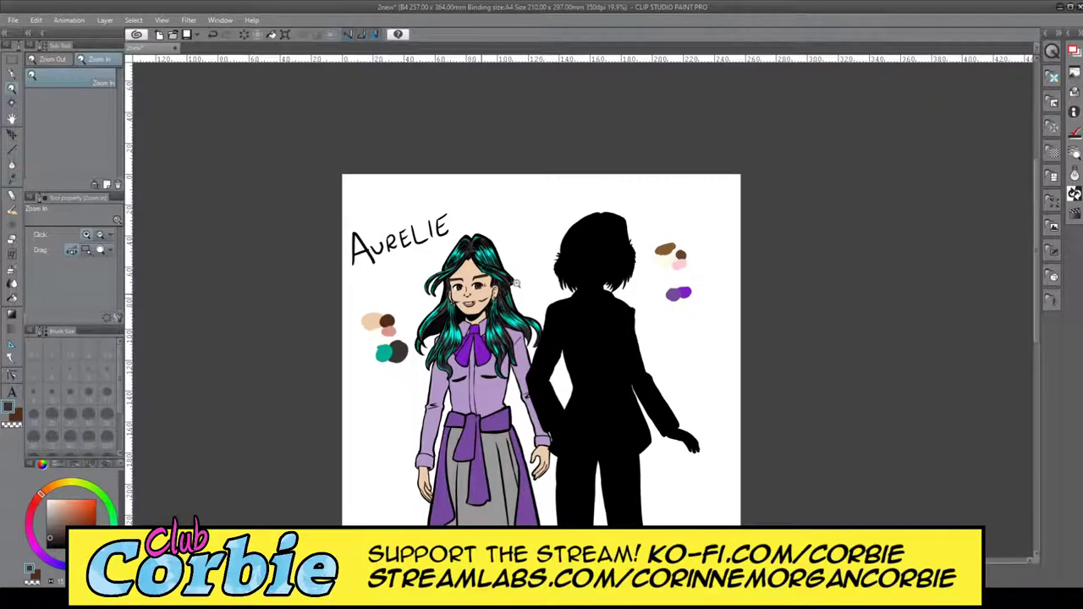
left_click_drag(500, 336, 584, 361)
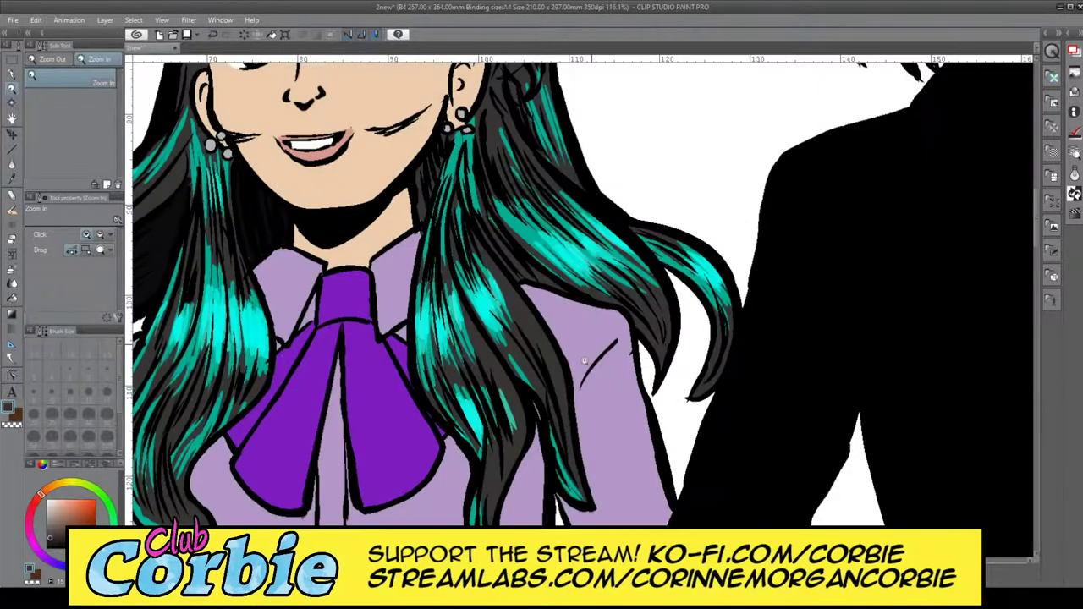
scroll(584, 362, "down", 3)
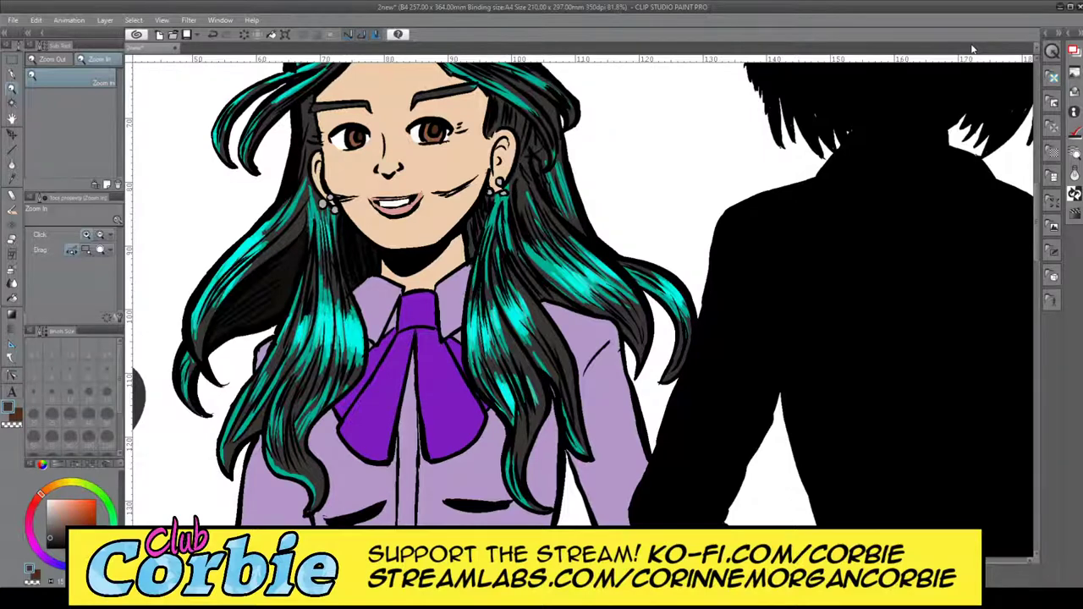
- Brush teal streaks along the hair strand sweeping down behind the right ear and onto the curled tip beside it
left_click_drag(543, 75, 660, 84)
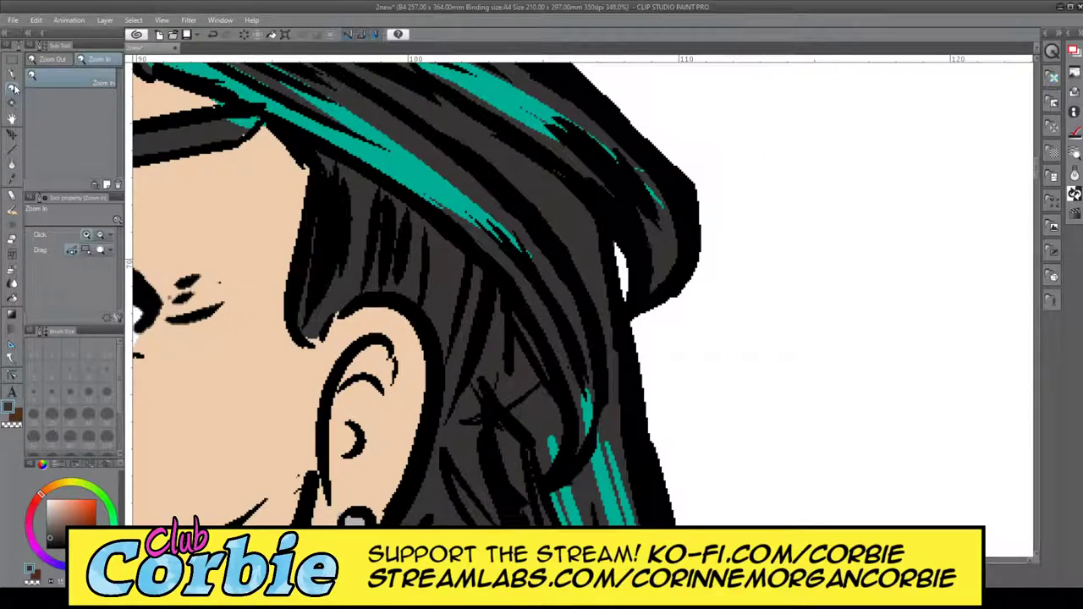
left_click(12, 76)
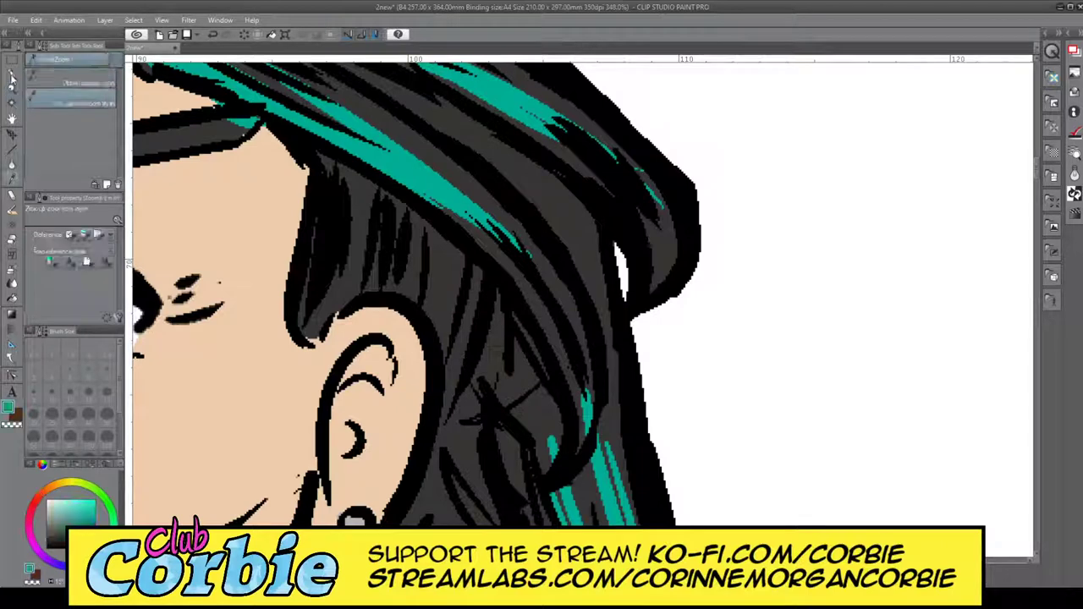
left_click(12, 76)
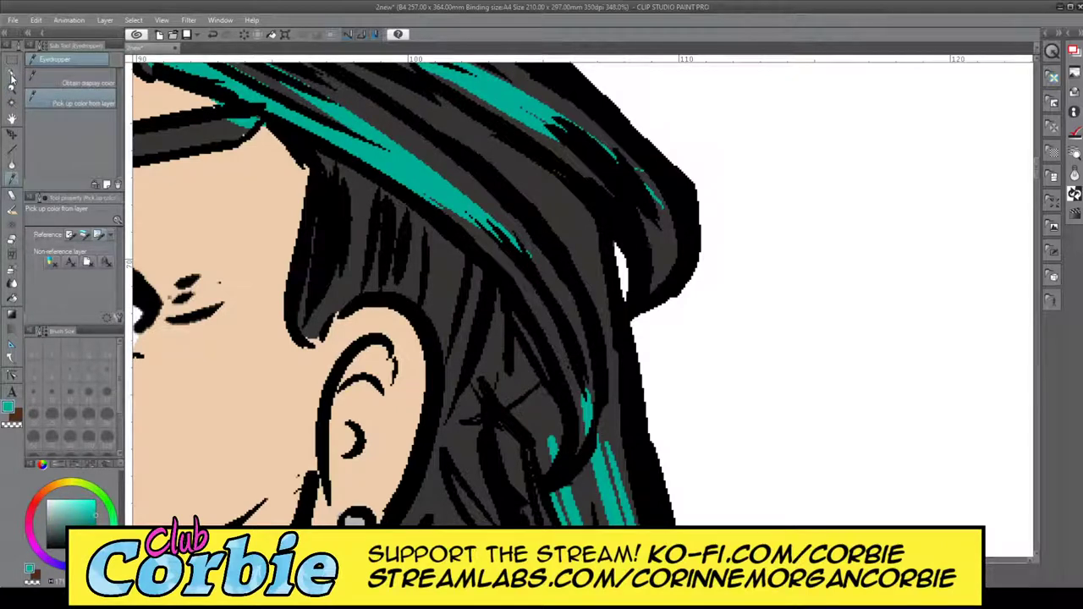
key("p")
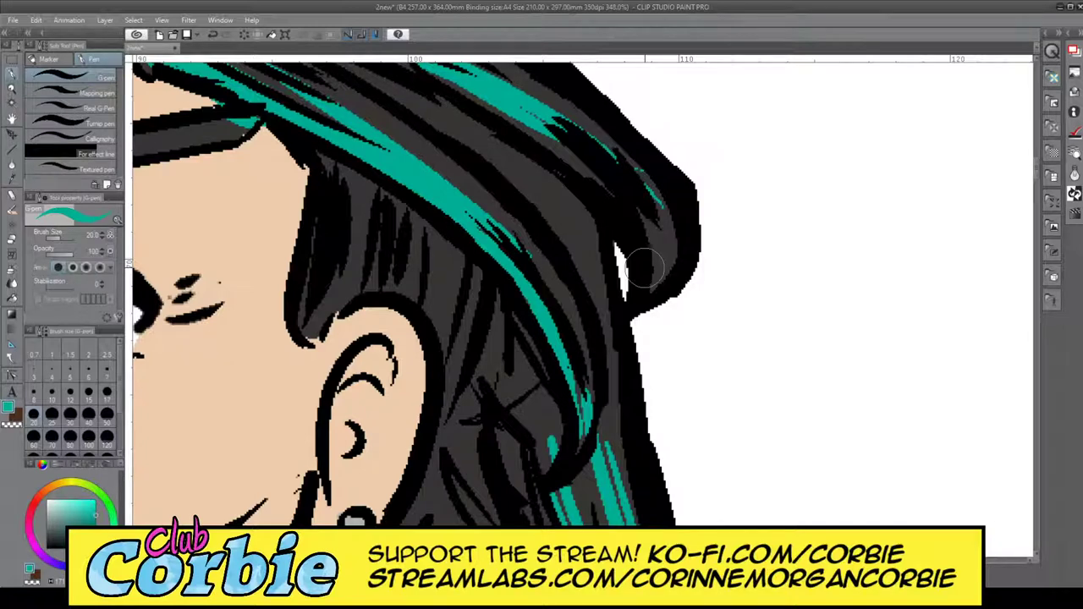
left_click_drag(645, 268, 650, 179)
key("ctrl+space")
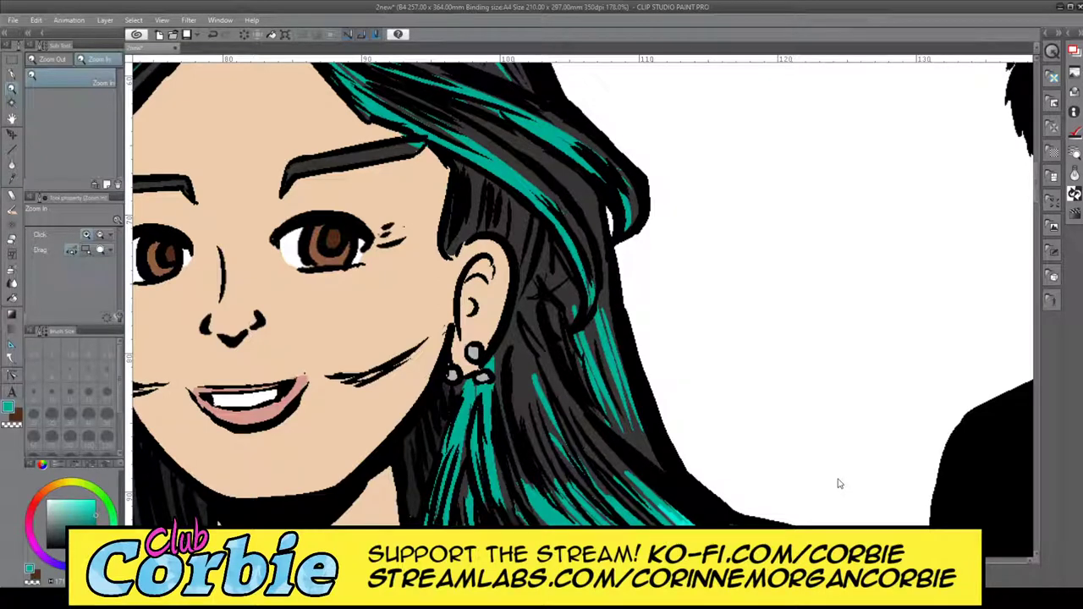
- Select the skin of the face and neck and shade the right side of both in a darker tan
left_click(15, 187)
key("o")
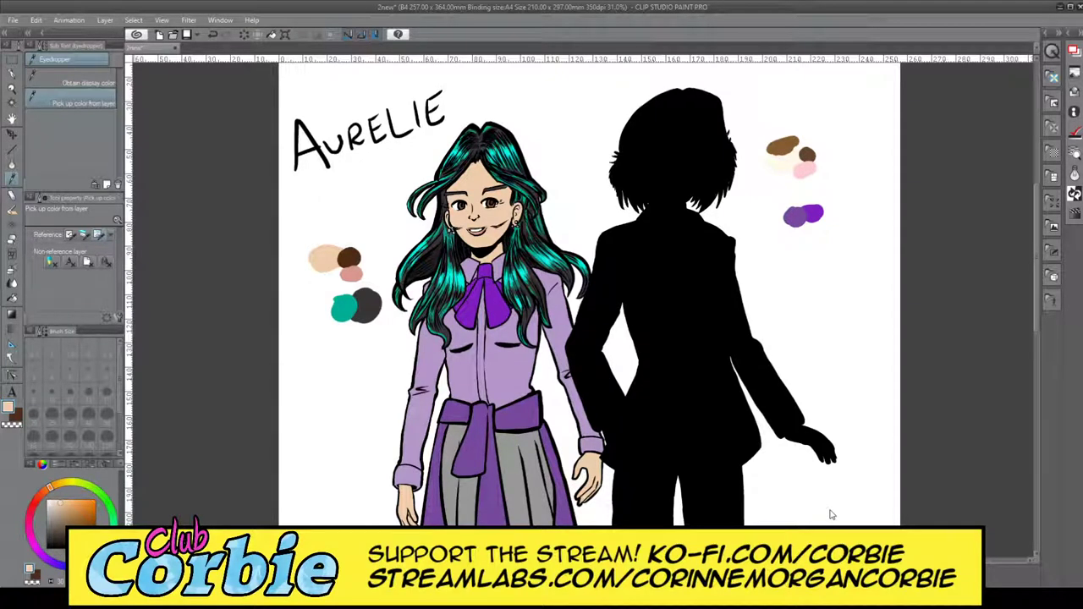
key("ctrl+space")
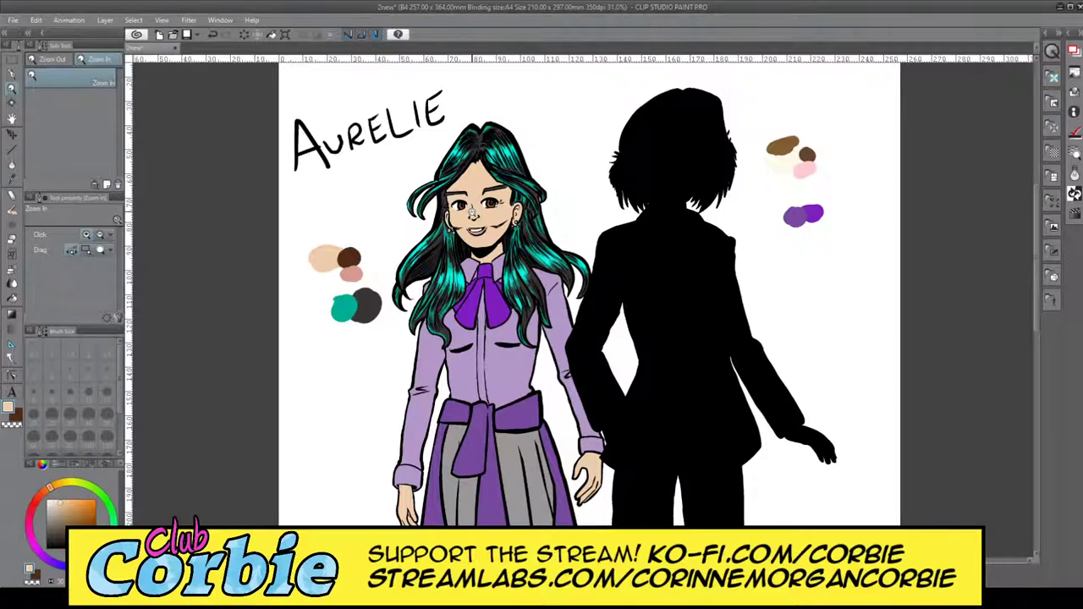
left_click_drag(472, 212, 480, 164)
left_click(479, 163)
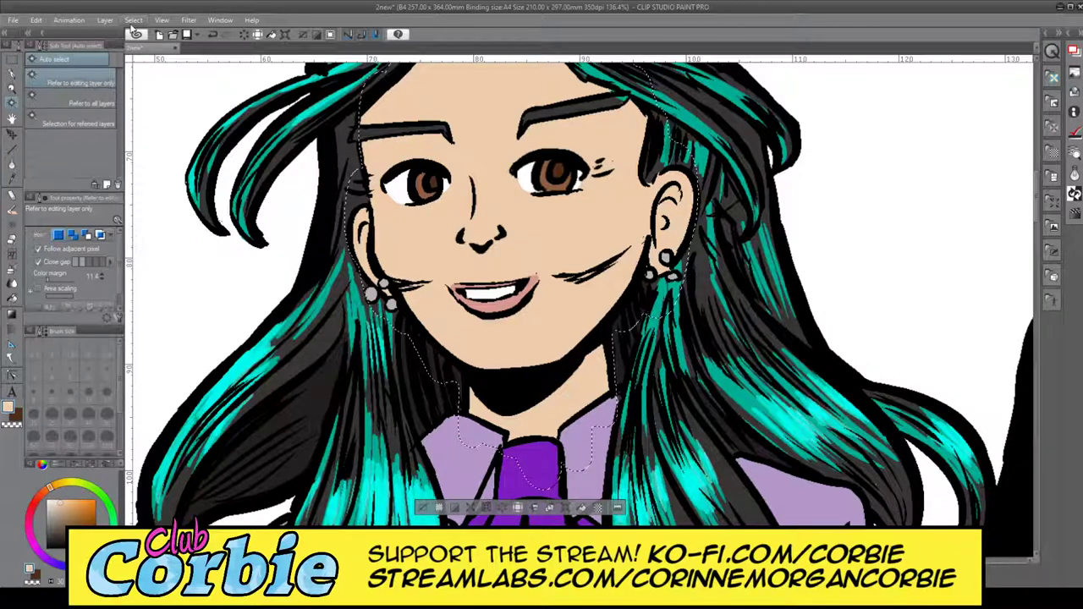
key("ctrl+z")
key("ctrl+space")
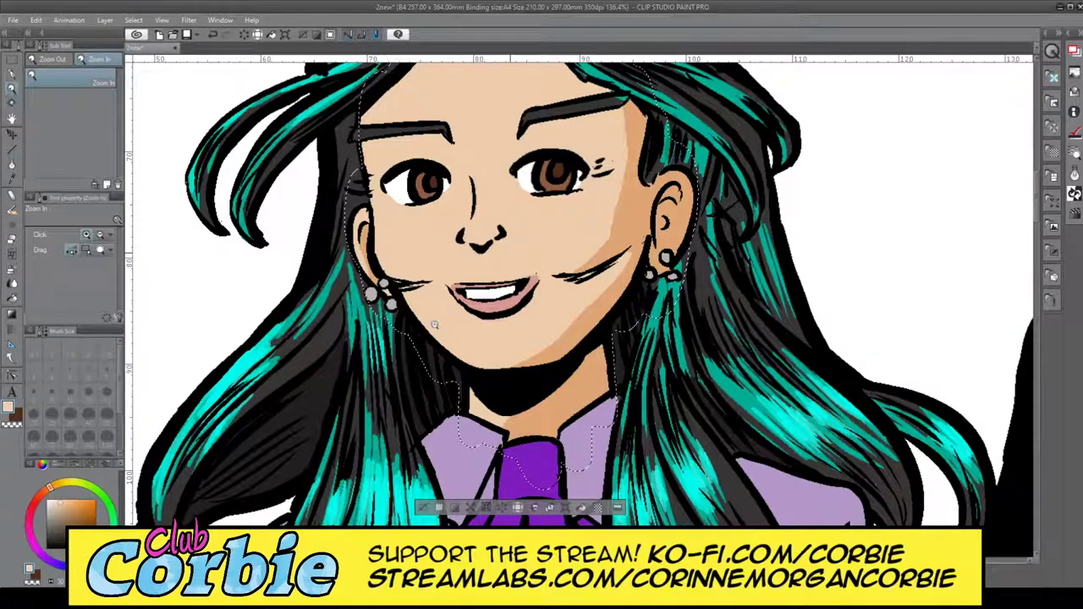
- Shade the hairline, the ears and the side of the nose in the darker tan with the G-pen
left_click_drag(525, 238, 432, 254)
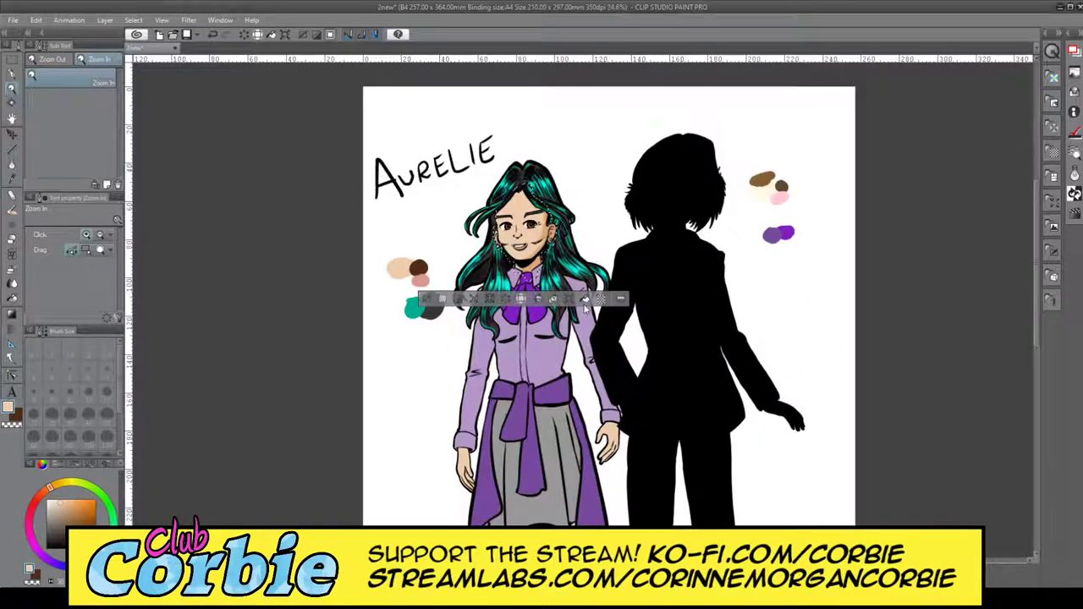
scroll(529, 145, "up", 3)
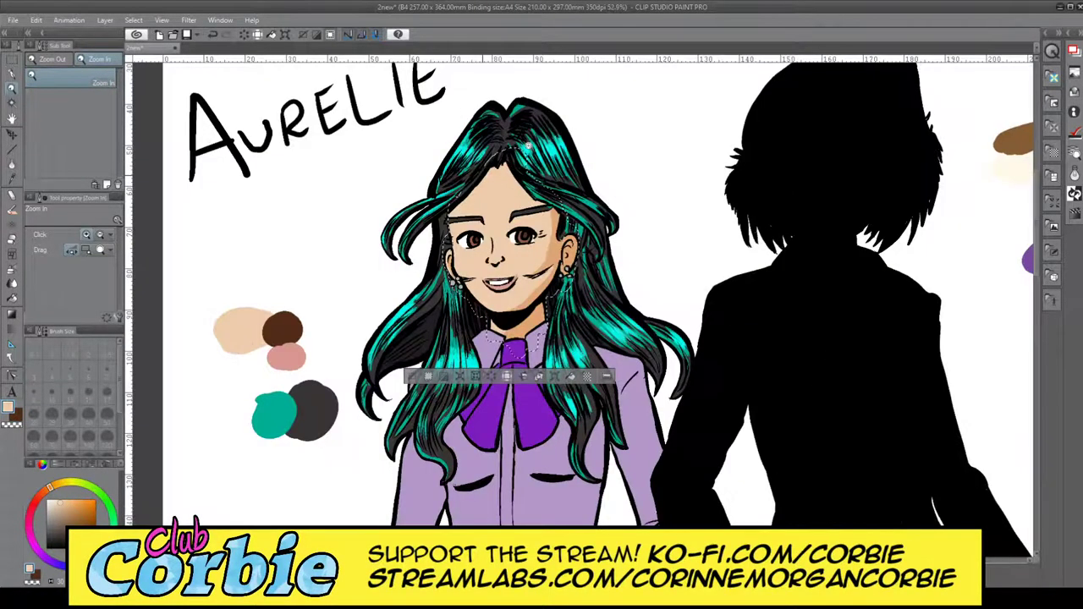
scroll(526, 145, "up", 5)
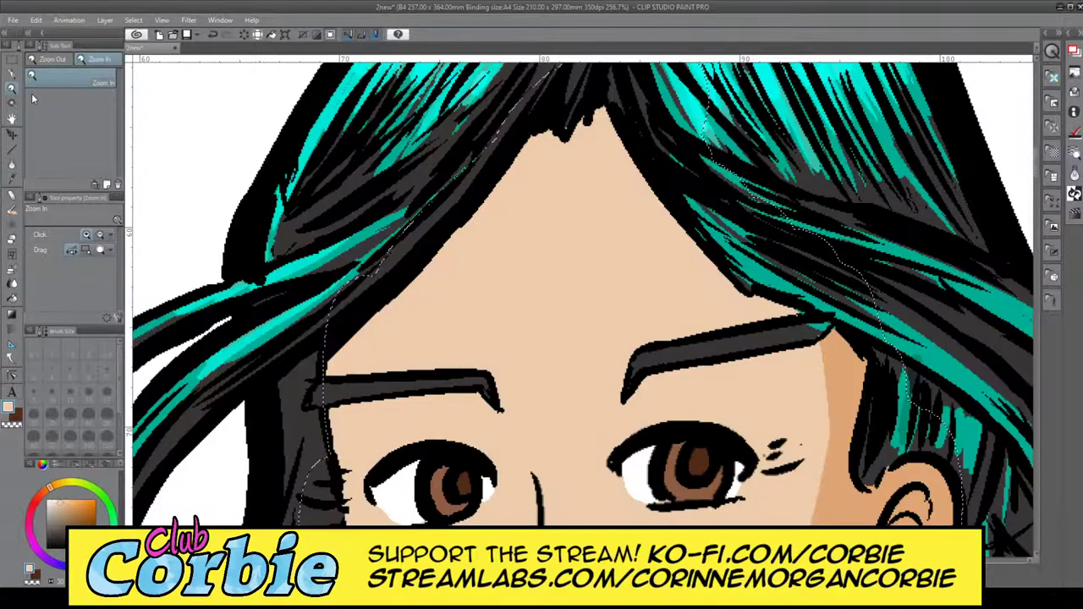
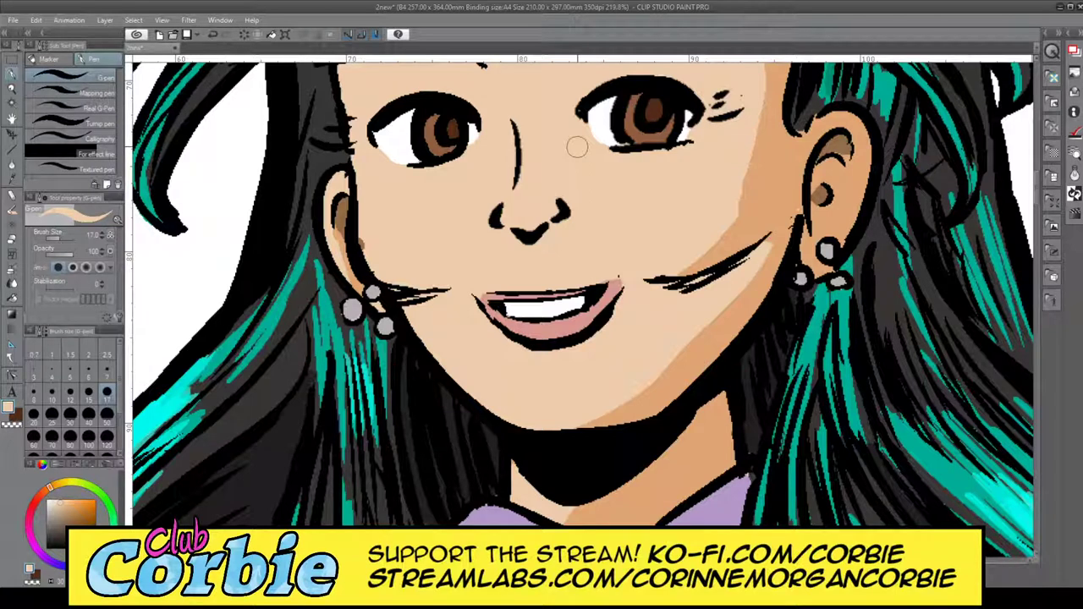
mouse_move(546, 215)
left_mouse_down()
mouse_move(524, 124)
mouse_move(511, 164)
left_mouse_up()
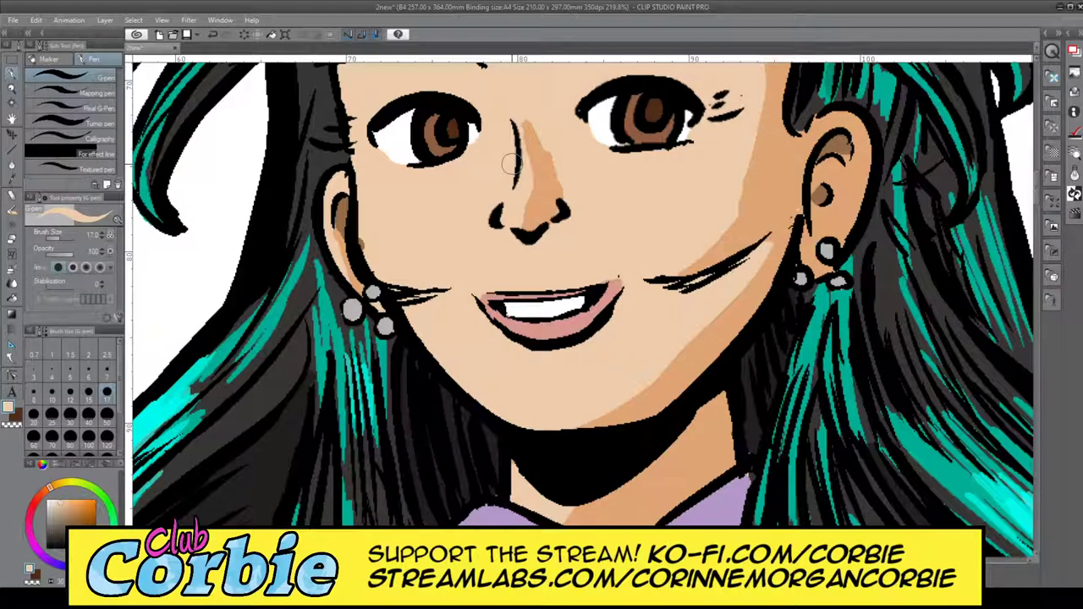
- Paint a pale skin highlight along the left edge of the face and clear the selection
scroll(387, 364, "down", 3)
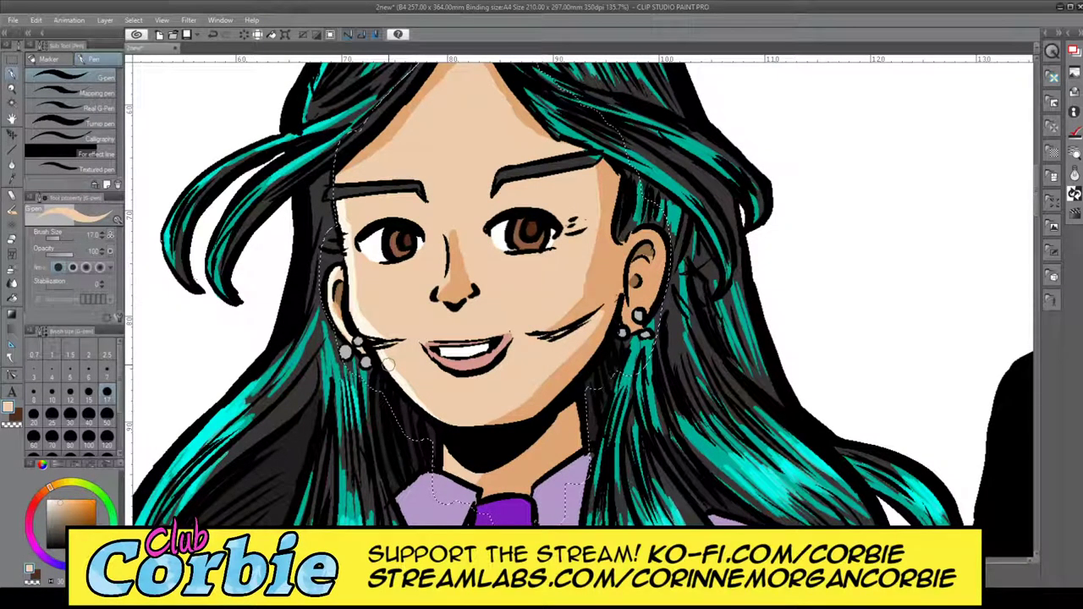
left_click_drag(389, 365, 440, 377)
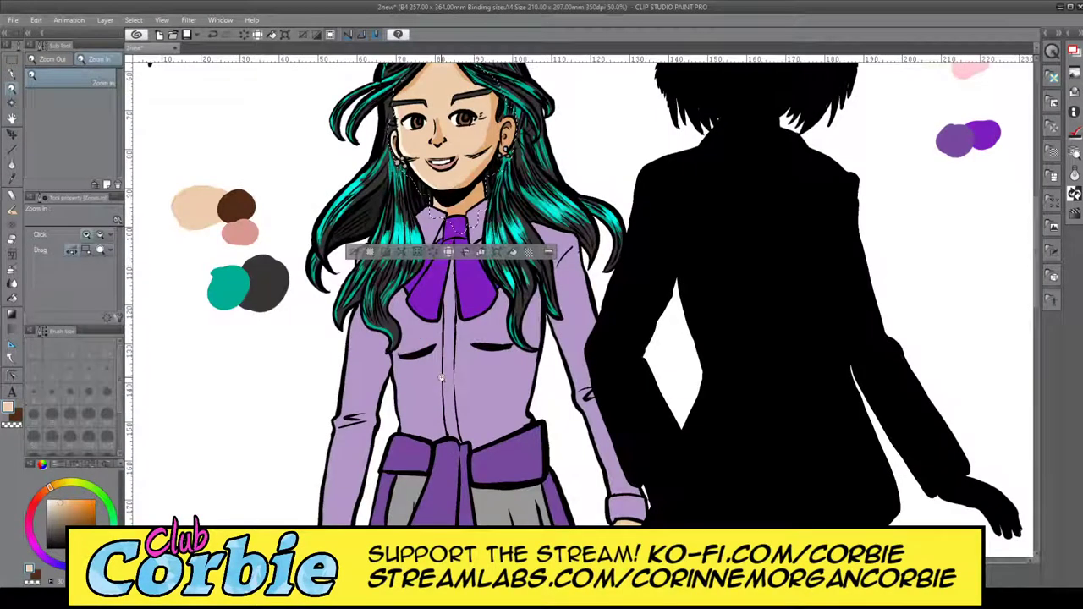
scroll(423, 279, "down", 4)
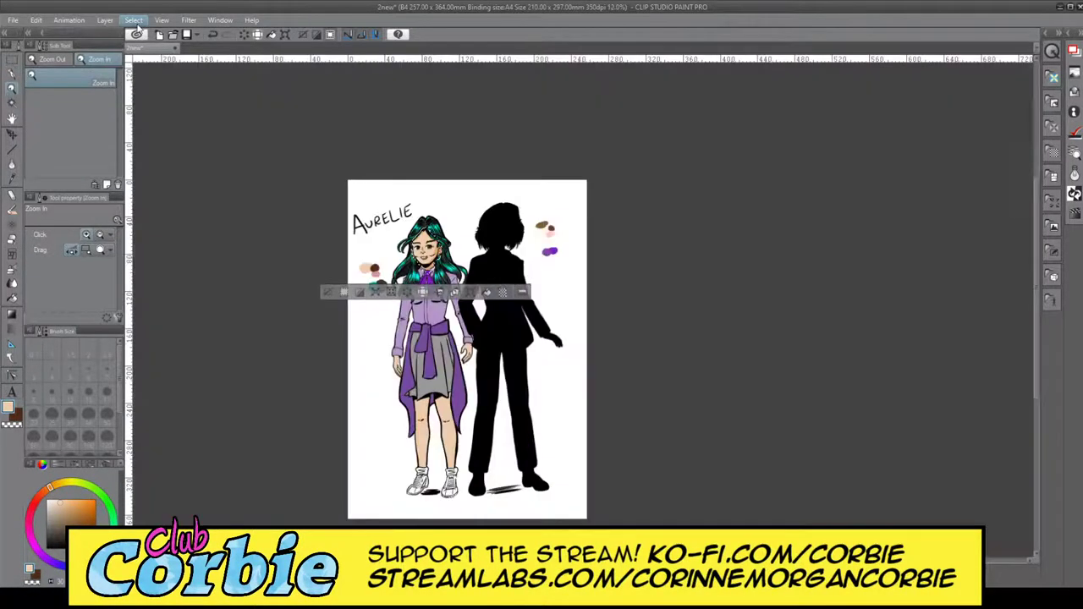
left_click(135, 22)
left_click(148, 45)
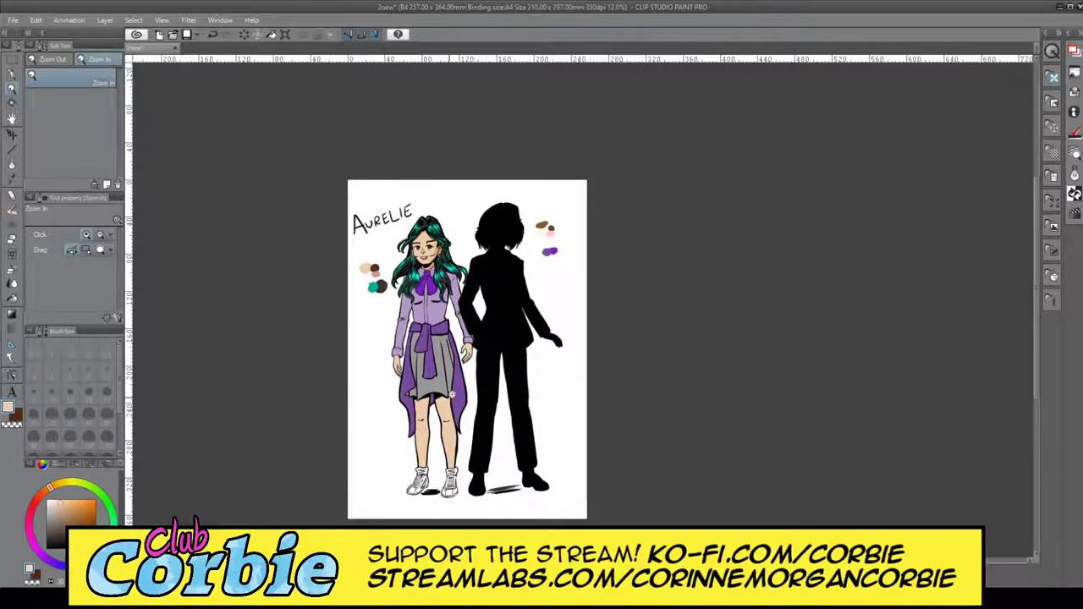
- Select the skin of the left hand and paint darker tan shading and pale highlights on the wrist and fingers
left_click(453, 393)
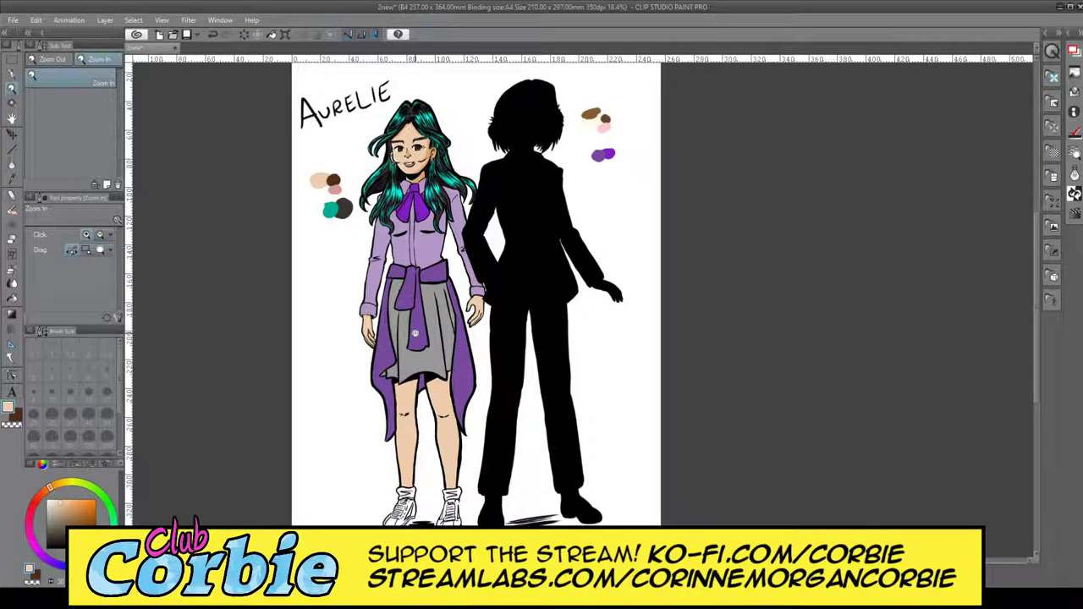
left_click_drag(416, 333, 479, 124)
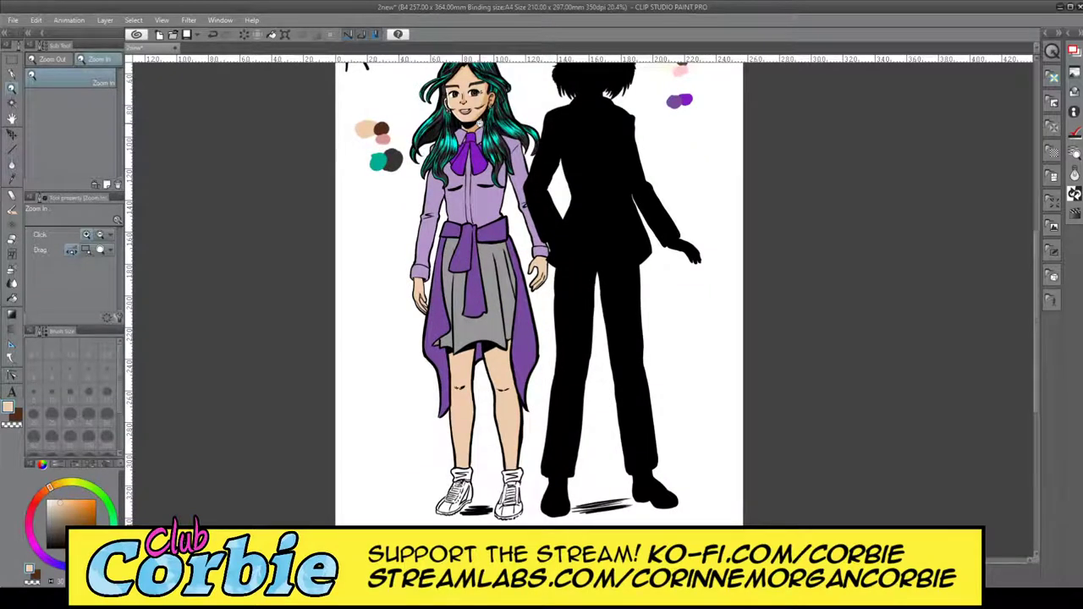
left_click_drag(479, 125, 840, 473)
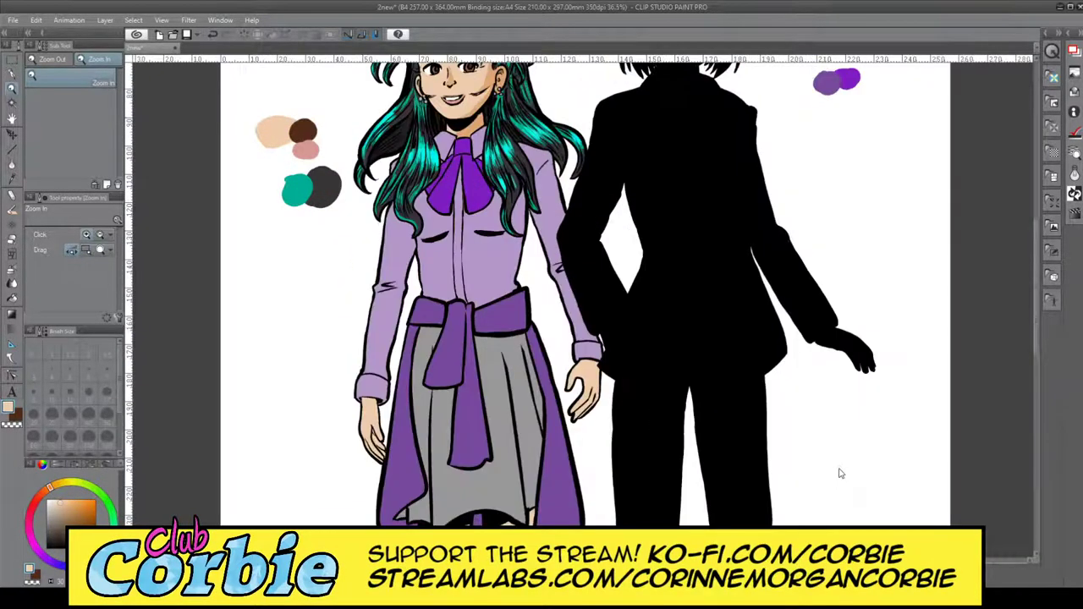
key("ctrl+z")
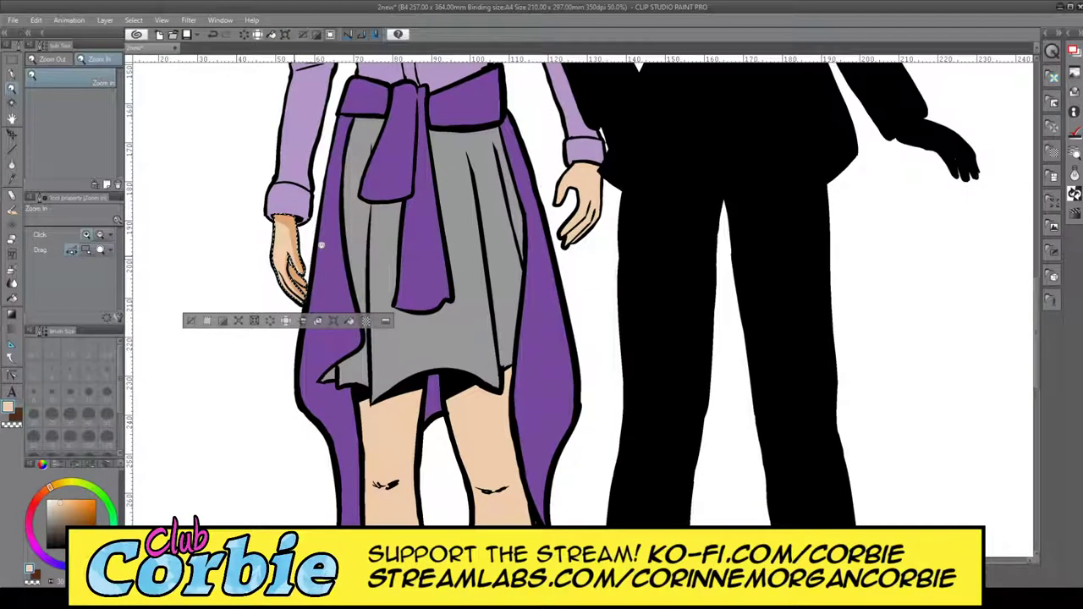
left_click_drag(290, 262, 364, 253)
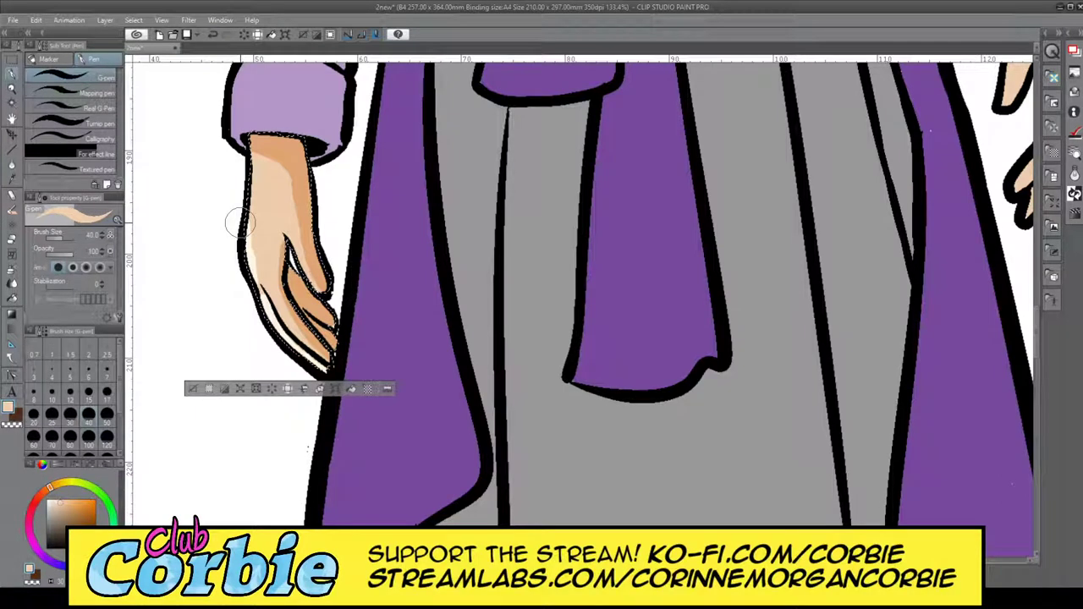
key("ctrl+z")
key("ctrl+space")
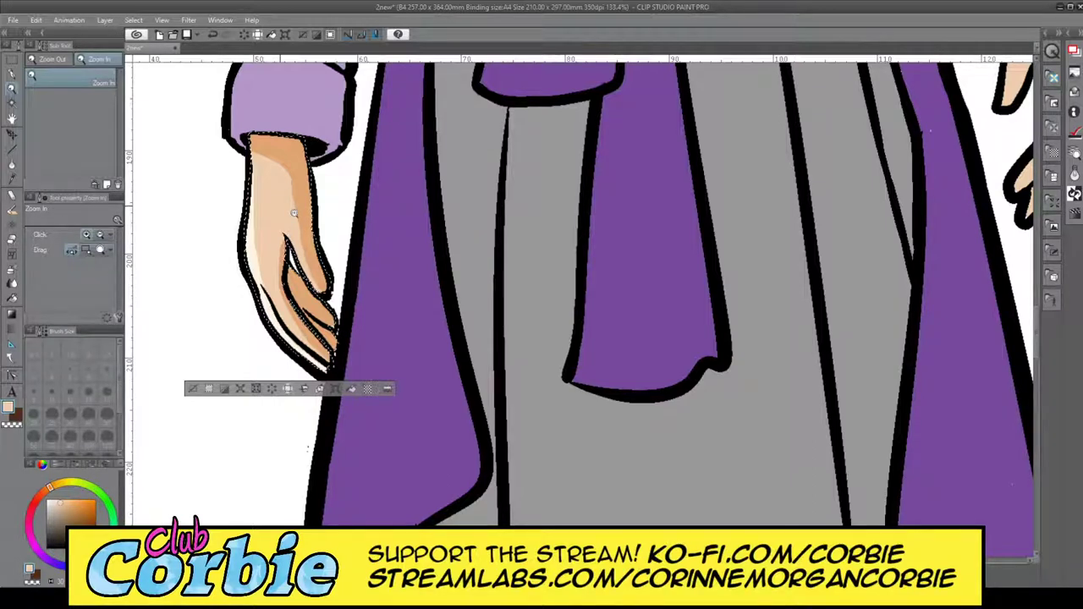
- Select the left leg, shade its right side and the area above the knee in tan, and highlight its left edge
left_click_drag(407, 229, 280, 242)
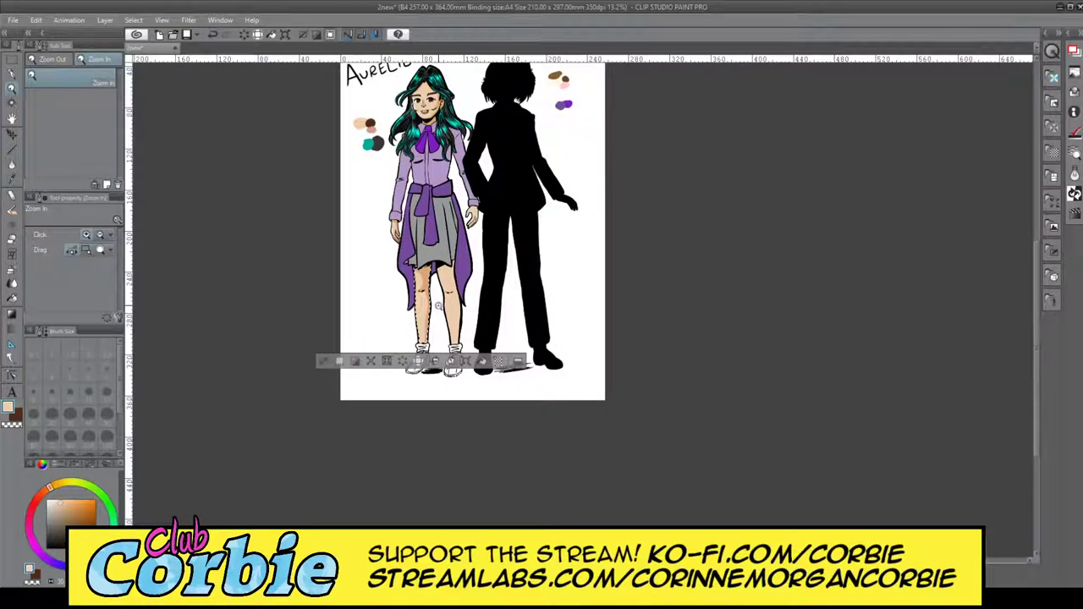
scroll(439, 307, "up", 8)
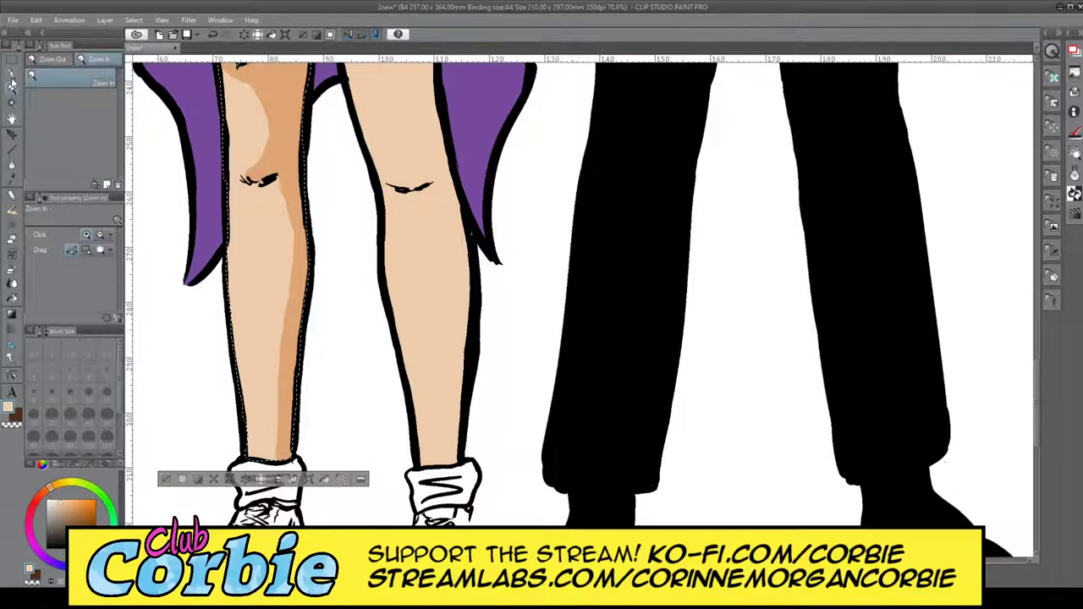
left_click(12, 75)
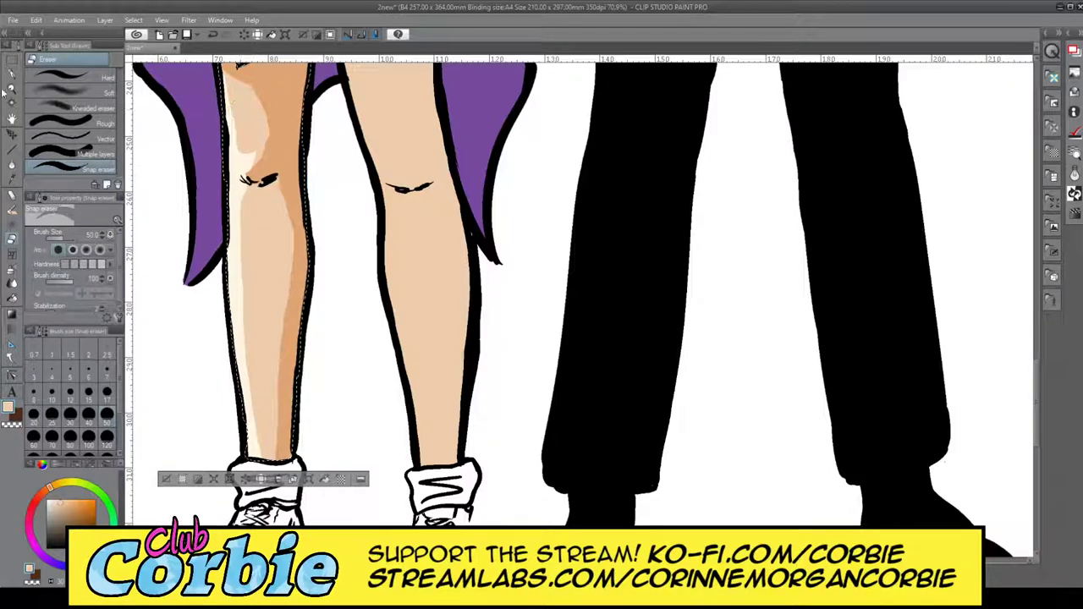
key("ctrl+space")
key("ctrl+space")
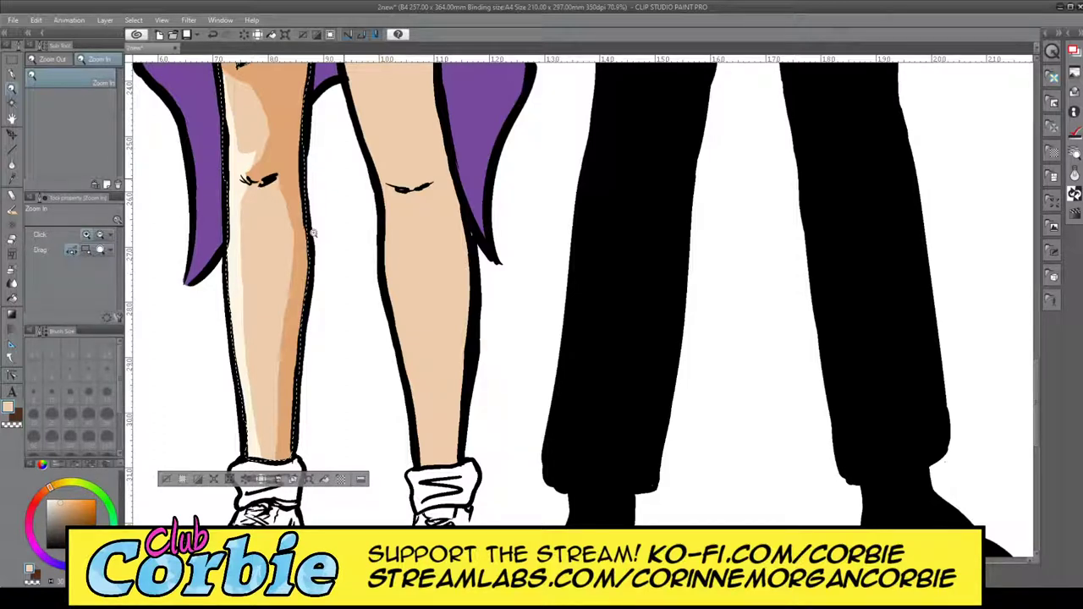
- Select the skin of the right leg and shade its right side and knee in darker tan with the G-pen
left_click_drag(313, 233, 277, 171)
key("w")
left_click(349, 156)
key("p")
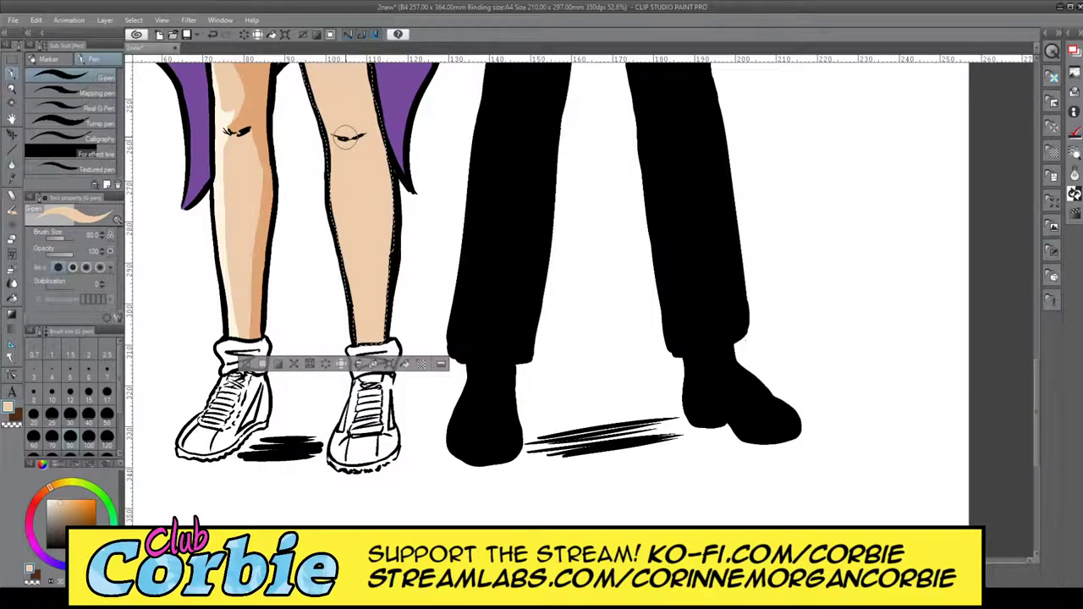
mouse_move(345, 138)
left_mouse_down()
mouse_move(347, 127)
mouse_move(389, 340)
left_mouse_up()
left_click_drag(371, 130, 385, 288)
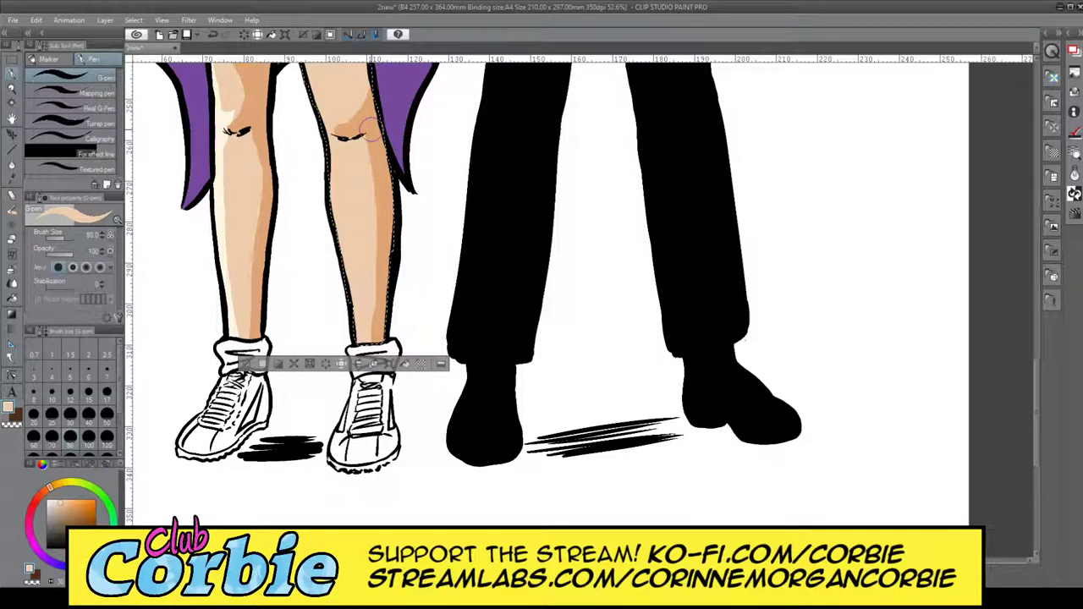
- Paint a pale highlight down the left side of the right leg and clear the selection
scroll(370, 130, "up", 3)
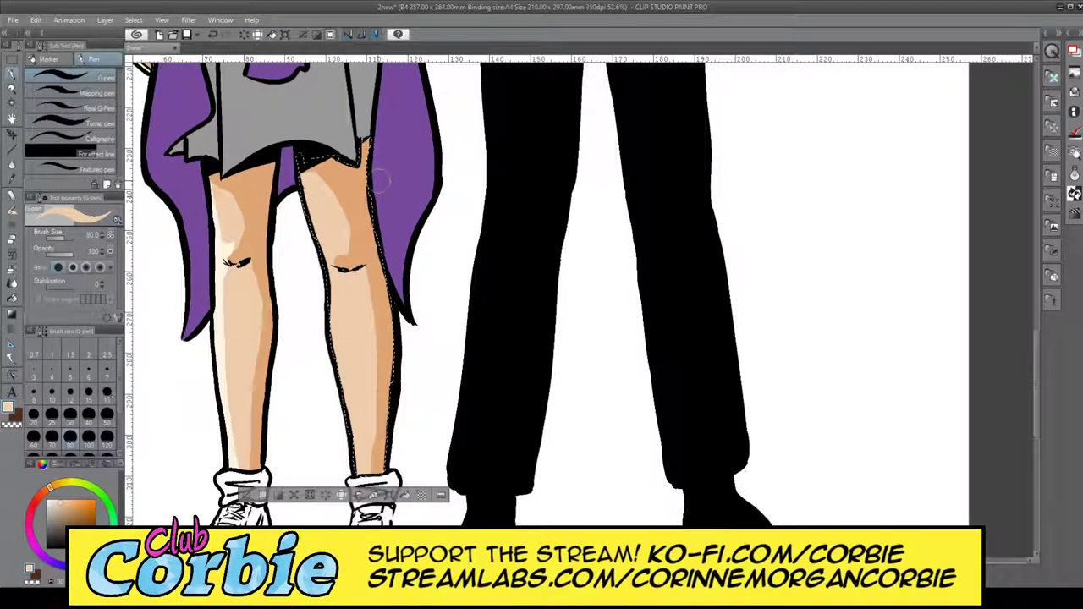
left_click_drag(303, 165, 326, 245)
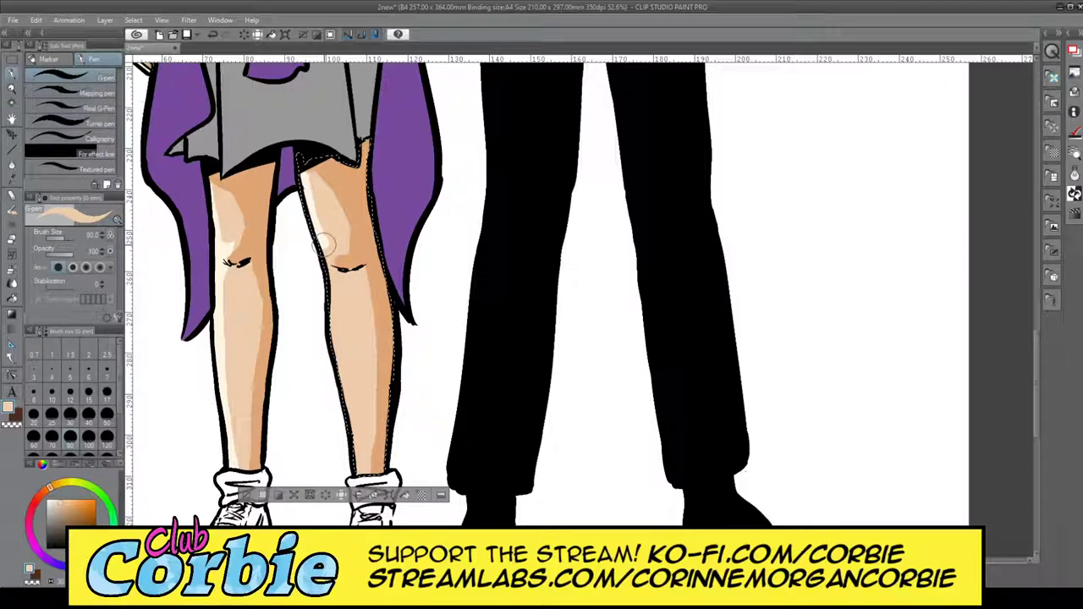
key("ctrl+d")
- Remove the purple colour from the jacket tied around the waist
left_click_drag(434, 423, 431, 414)
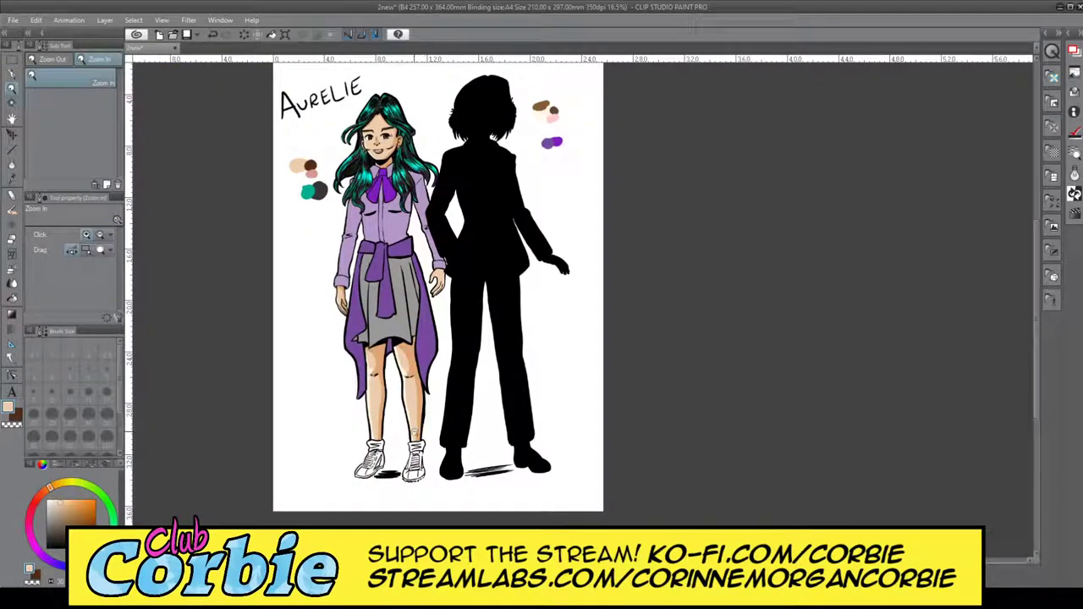
left_click(392, 449)
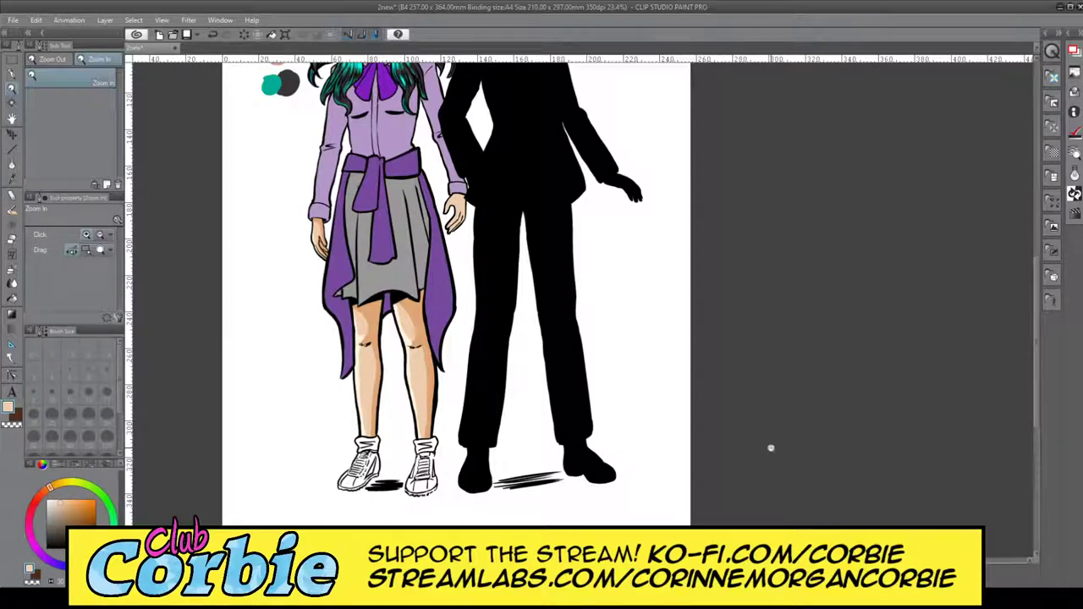
key("ctrl+z")
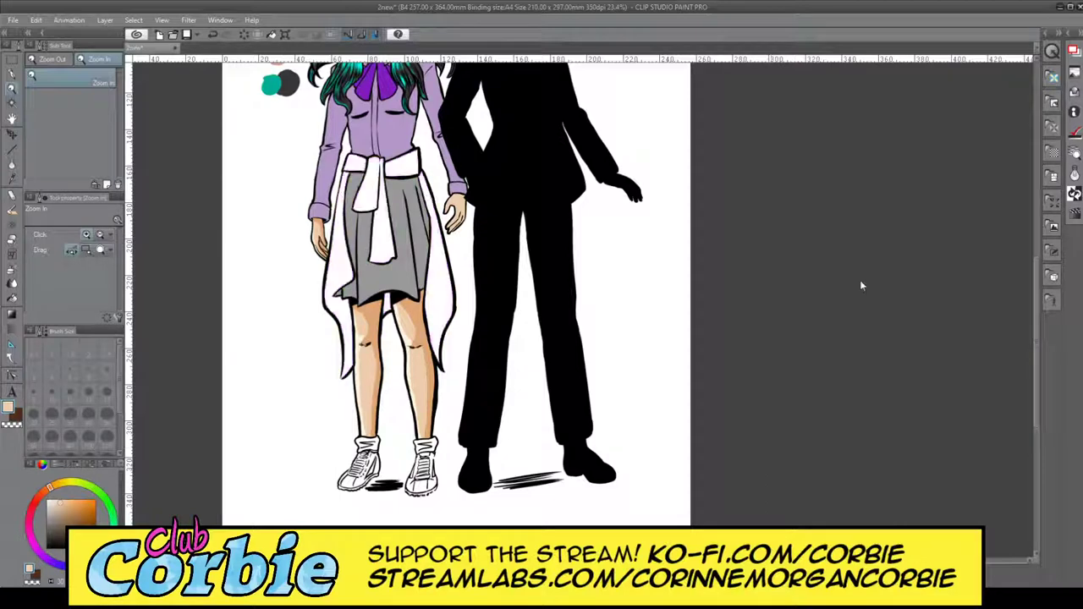
- Restore the purple colour of the tied jacket and select the lilac shirt including the right sleeve
key("ctrl+y")
key("ctrl+y")
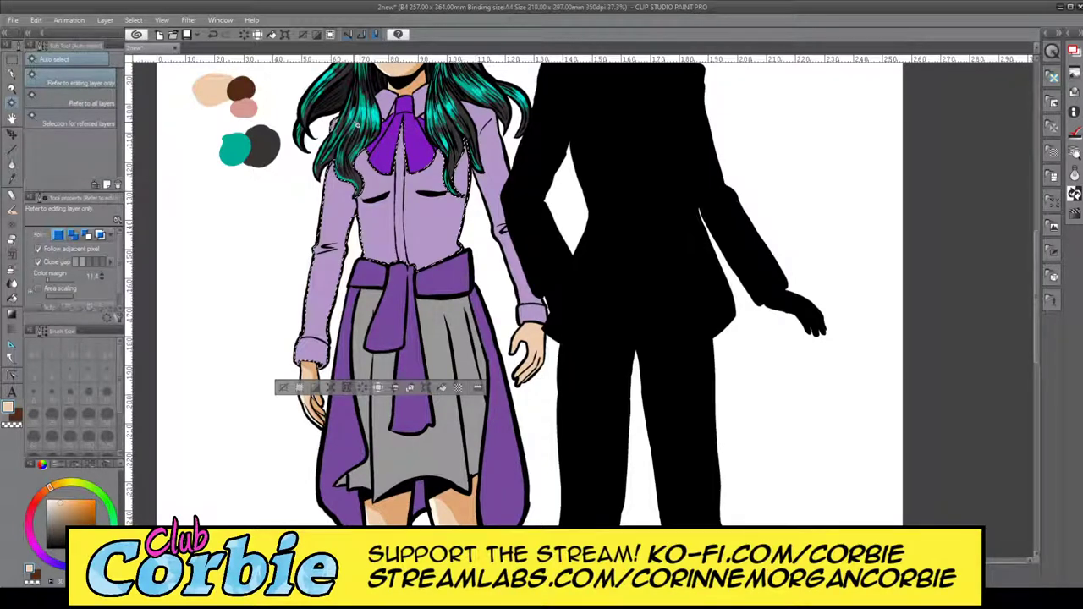
left_click(486, 142, "shift")
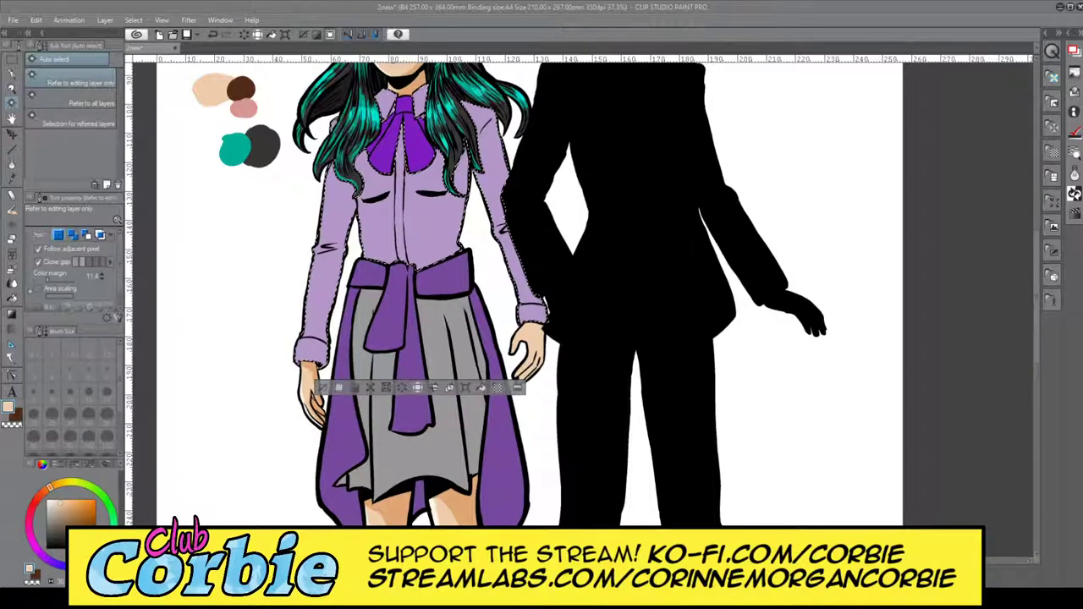
- Shade the inner side of the left forearm sleeve and cuff in darker purple with the G-pen at size 25
key("ctrl+space")
left_click_drag(335, 277, 525, 276)
left_click(12, 179)
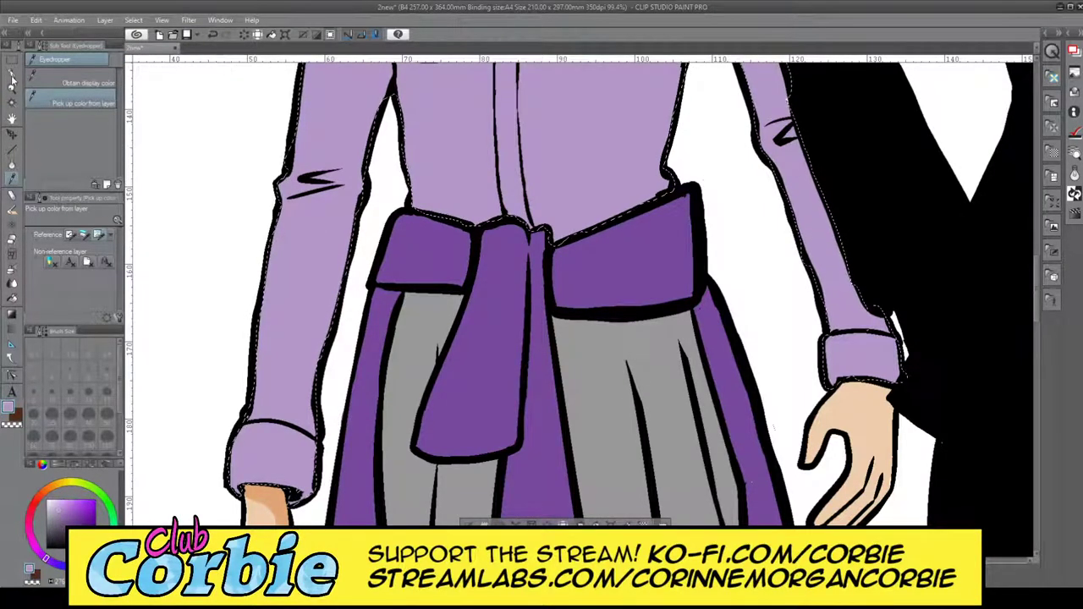
key("p")
left_click(107, 416)
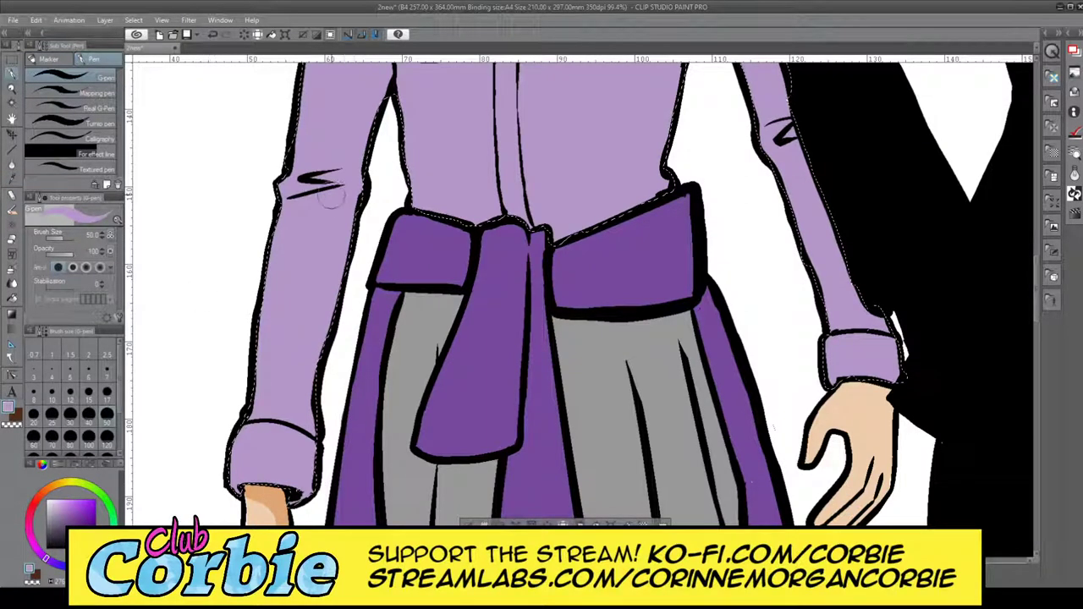
mouse_move(320, 173)
left_mouse_down()
mouse_move(356, 175)
mouse_move(330, 175)
left_mouse_up()
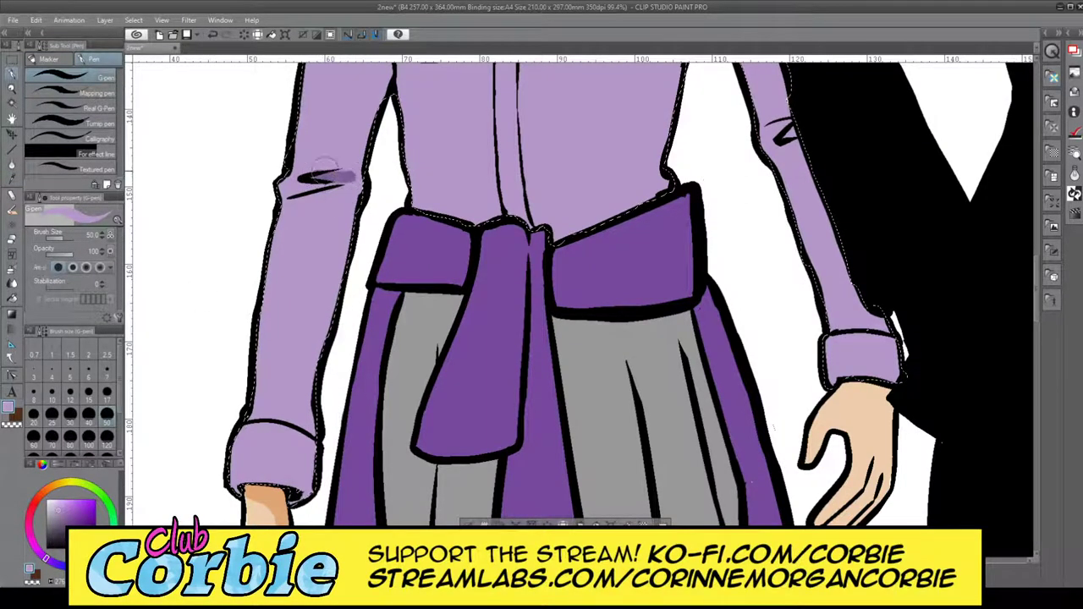
key("ctrl+z")
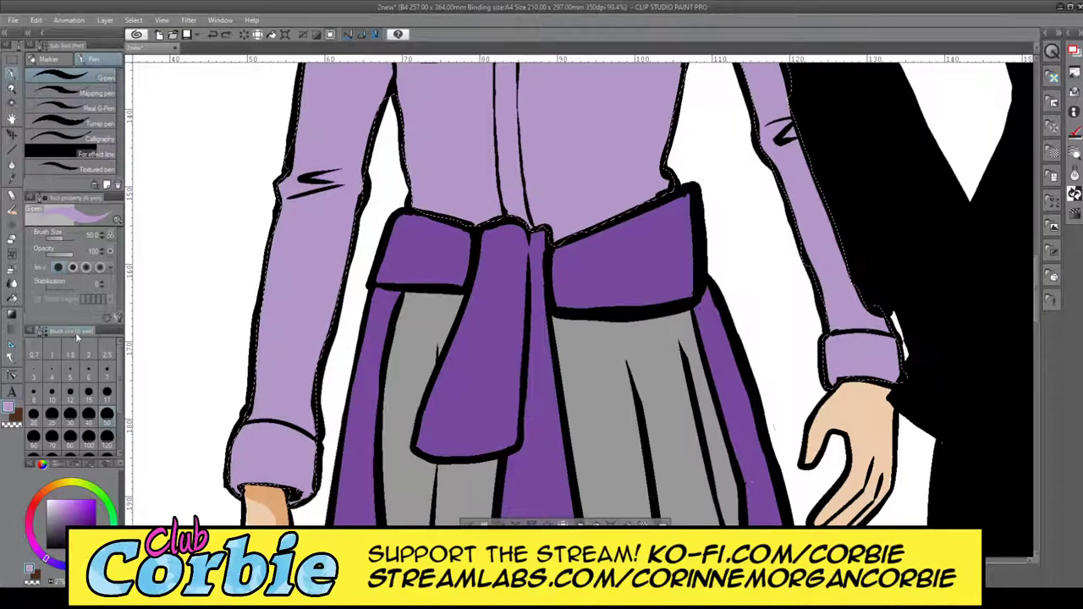
left_click(52, 414)
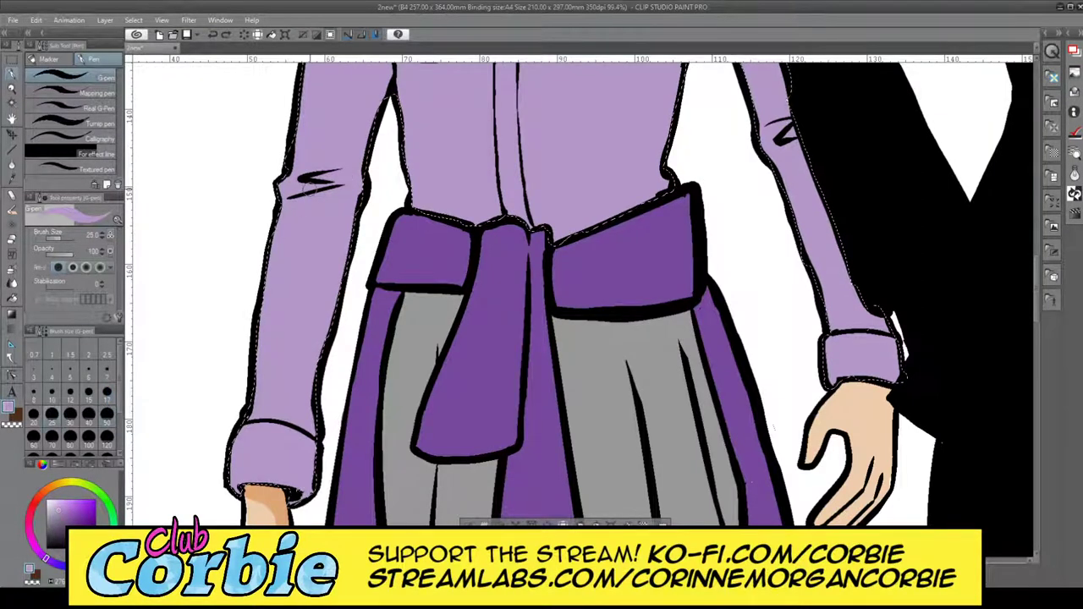
mouse_move(313, 176)
left_mouse_down()
mouse_move(346, 174)
mouse_move(347, 197)
mouse_move(316, 275)
mouse_move(307, 423)
left_mouse_up()
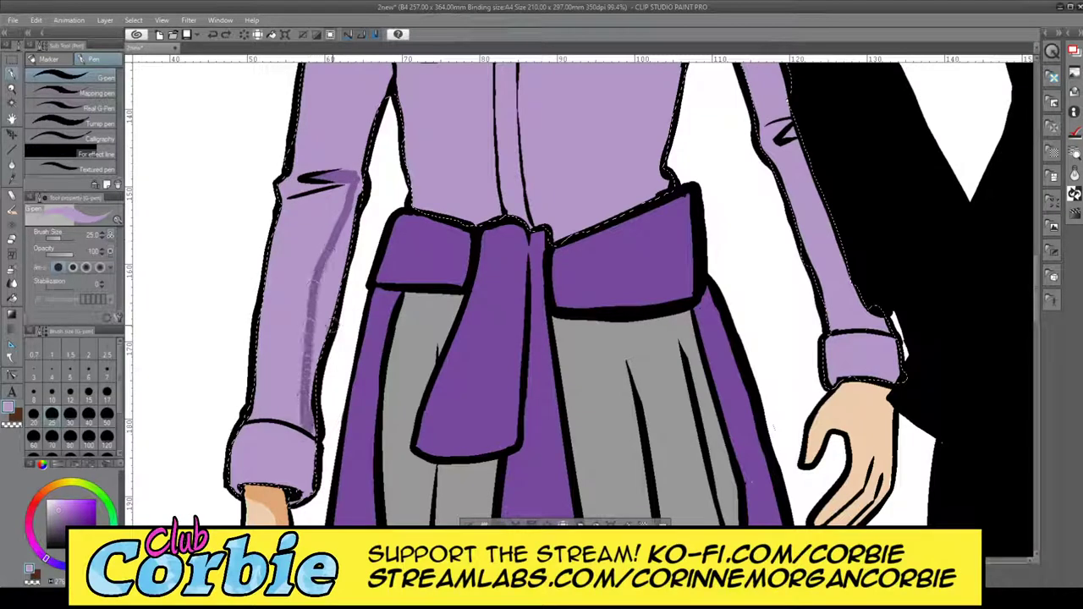
mouse_move(333, 326)
left_mouse_down()
mouse_move(342, 262)
mouse_move(314, 342)
mouse_move(356, 191)
mouse_move(348, 231)
left_mouse_up()
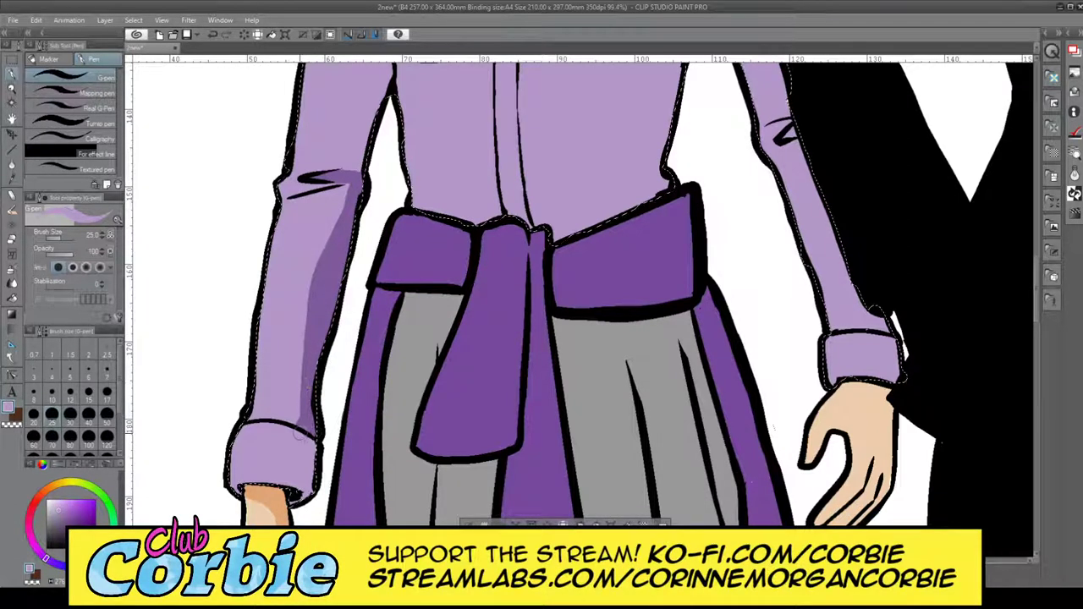
mouse_move(302, 433)
left_mouse_down()
mouse_move(296, 507)
mouse_move(325, 465)
mouse_move(296, 506)
mouse_move(313, 424)
mouse_move(306, 438)
left_mouse_up()
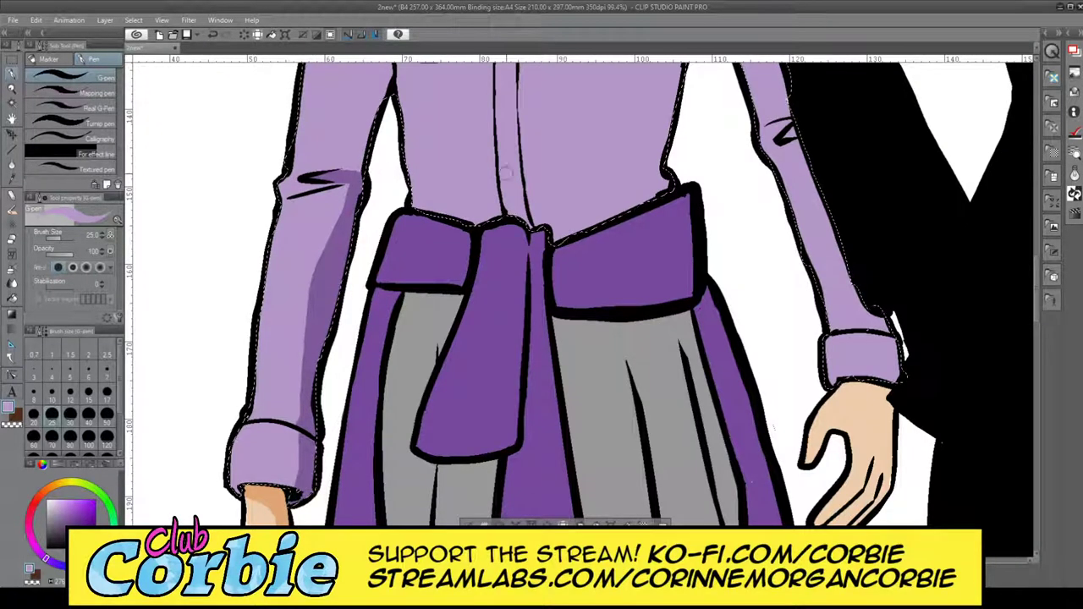
- Shade the inner side of the left upper sleeve in darker purple, from the hair down to the elbow crease
scroll(580, 293, "up", 2)
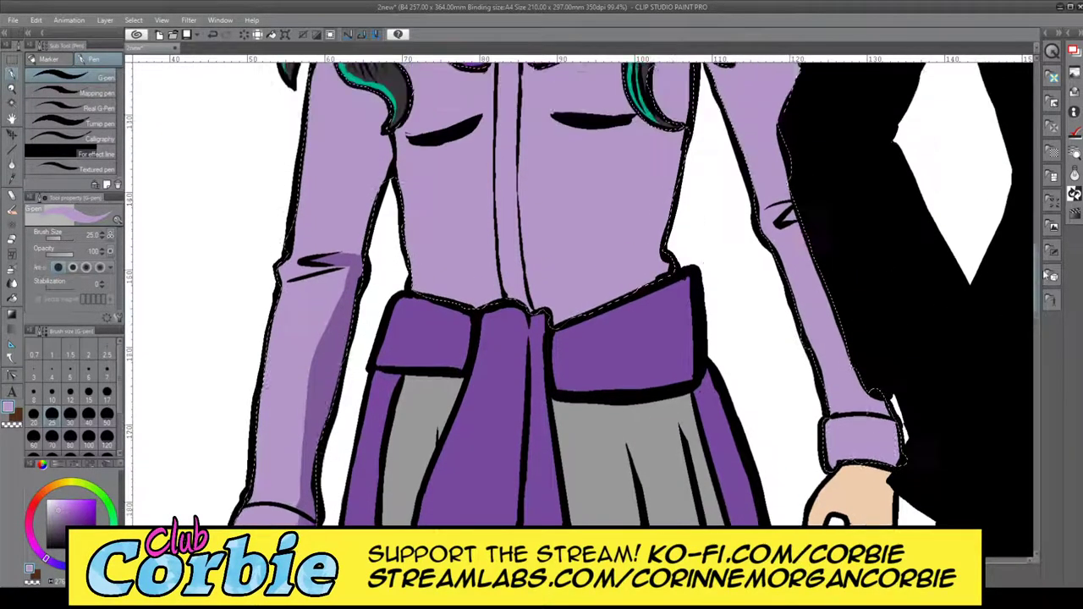
scroll(312, 284, "up", 3)
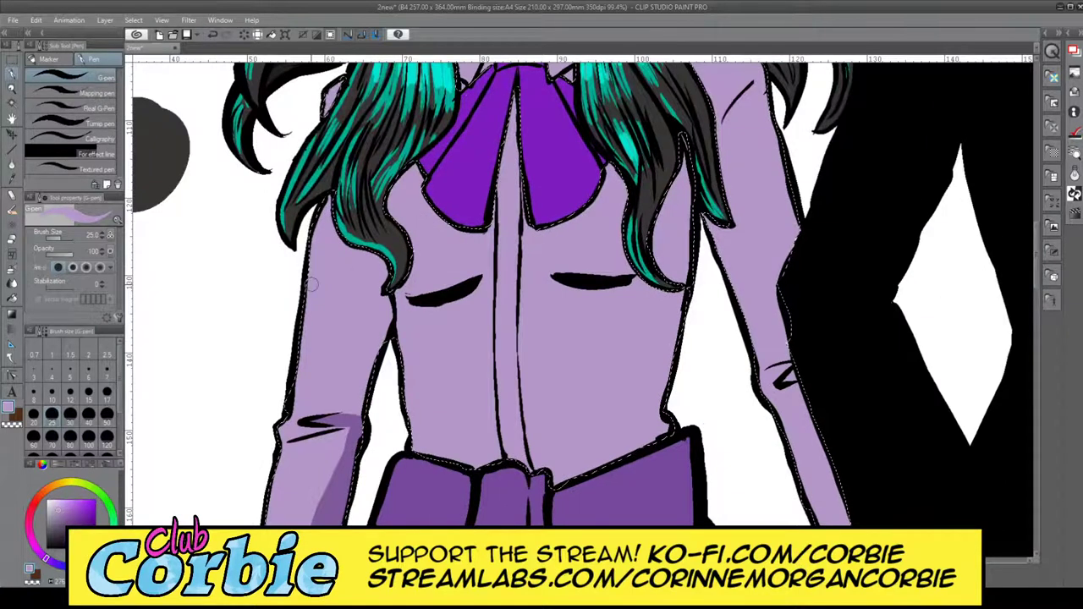
left_click_drag(374, 254, 366, 385)
left_click_drag(379, 335, 388, 292)
mouse_move(365, 386)
left_mouse_down()
mouse_move(359, 411)
mouse_move(358, 399)
mouse_move(332, 427)
left_mouse_up()
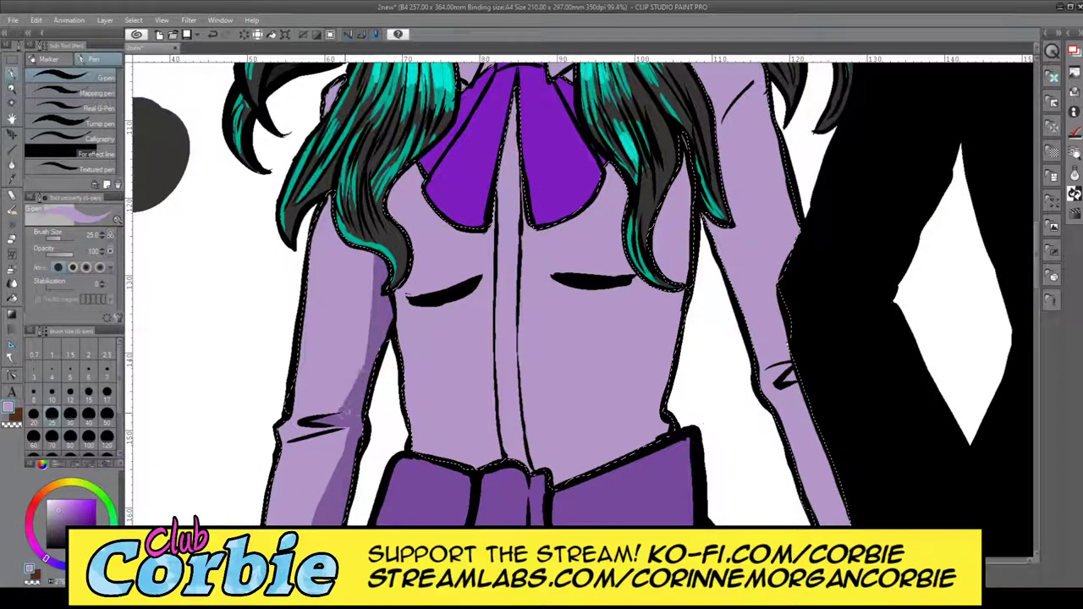
left_click_drag(366, 361, 374, 224)
left_click_drag(366, 320, 346, 416)
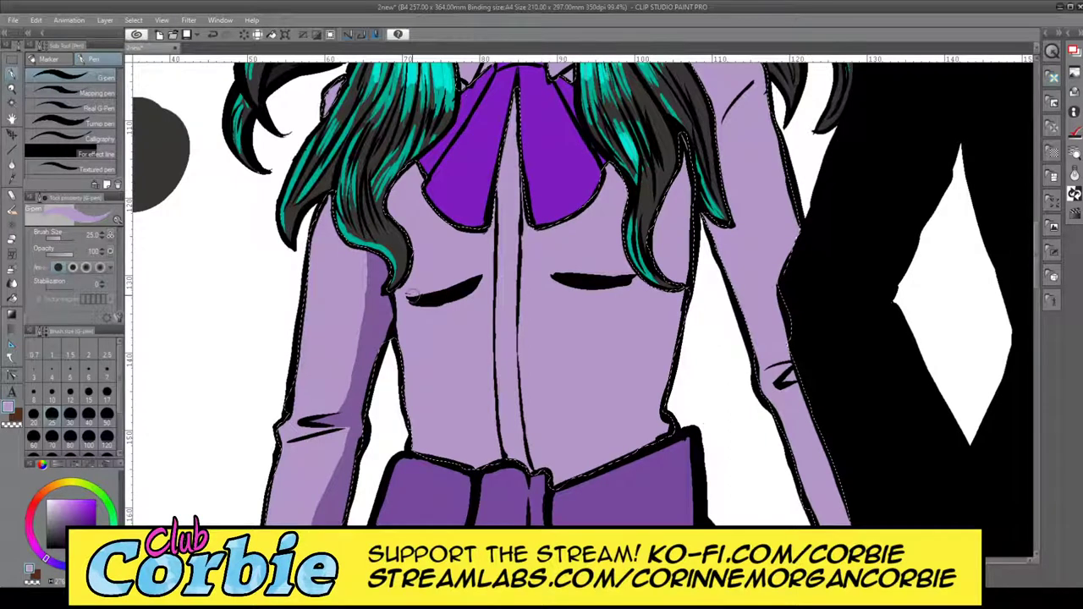
mouse_move(469, 221)
left_mouse_down()
mouse_move(446, 290)
mouse_move(428, 299)
mouse_move(449, 268)
mouse_move(454, 277)
mouse_move(421, 295)
mouse_move(476, 242)
mouse_move(407, 302)
mouse_move(474, 245)
mouse_move(427, 292)
mouse_move(471, 260)
mouse_move(411, 296)
mouse_move(443, 289)
mouse_move(474, 263)
mouse_move(464, 279)
mouse_move(492, 239)
left_mouse_up()
key("ctrl+z")
key("ctrl+z")
key("ctrl+z")
key("ctrl+z")
key("ctrl+z")
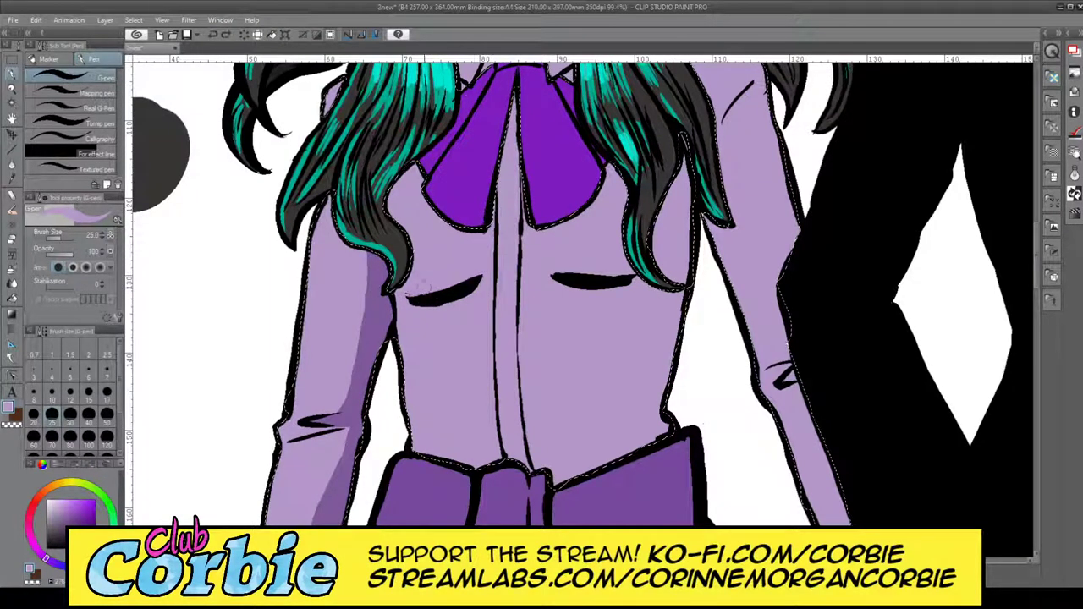
- Shade the shirt above the left chest fold in darker purple, tapering up to the button placket
left_click_drag(411, 296, 489, 242)
left_click_drag(433, 299, 469, 277)
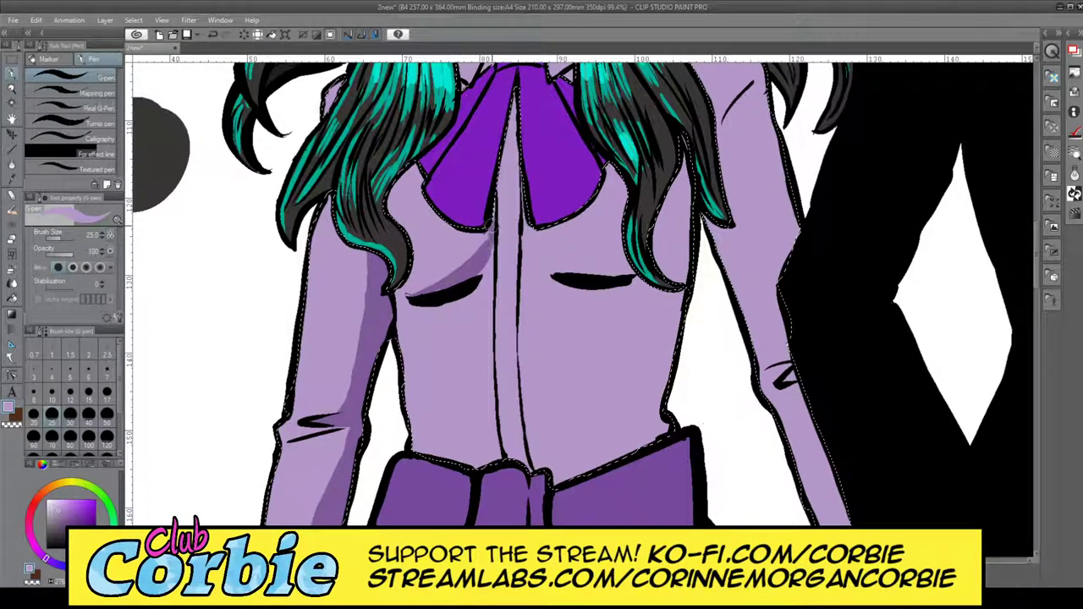
mouse_move(493, 227)
left_mouse_down()
mouse_move(487, 271)
mouse_move(463, 287)
mouse_move(491, 268)
left_mouse_up()
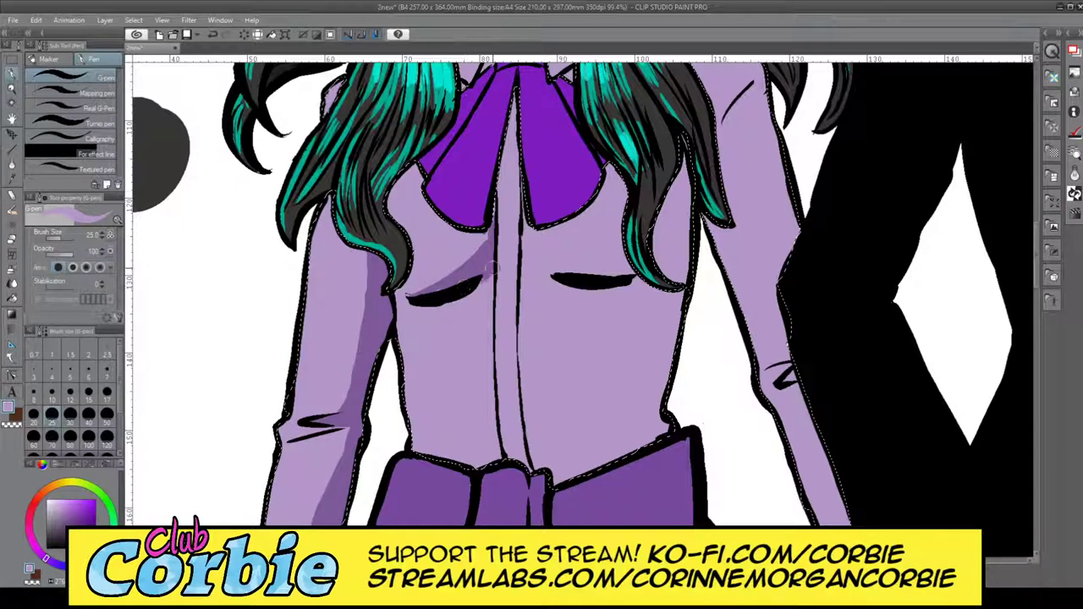
- Shade above the right chest fold and down the torso's right side in darker purple, with small fold strokes above the waist
mouse_move(559, 276)
left_mouse_down()
mouse_move(588, 285)
mouse_move(602, 269)
mouse_move(657, 254)
mouse_move(623, 270)
mouse_move(676, 214)
mouse_move(644, 246)
mouse_move(660, 226)
mouse_move(679, 243)
mouse_move(649, 435)
mouse_move(672, 209)
mouse_move(653, 423)
left_mouse_up()
mouse_move(652, 287)
left_mouse_down()
mouse_move(631, 404)
mouse_move(621, 382)
mouse_move(610, 447)
mouse_move(621, 356)
mouse_move(597, 474)
left_mouse_up()
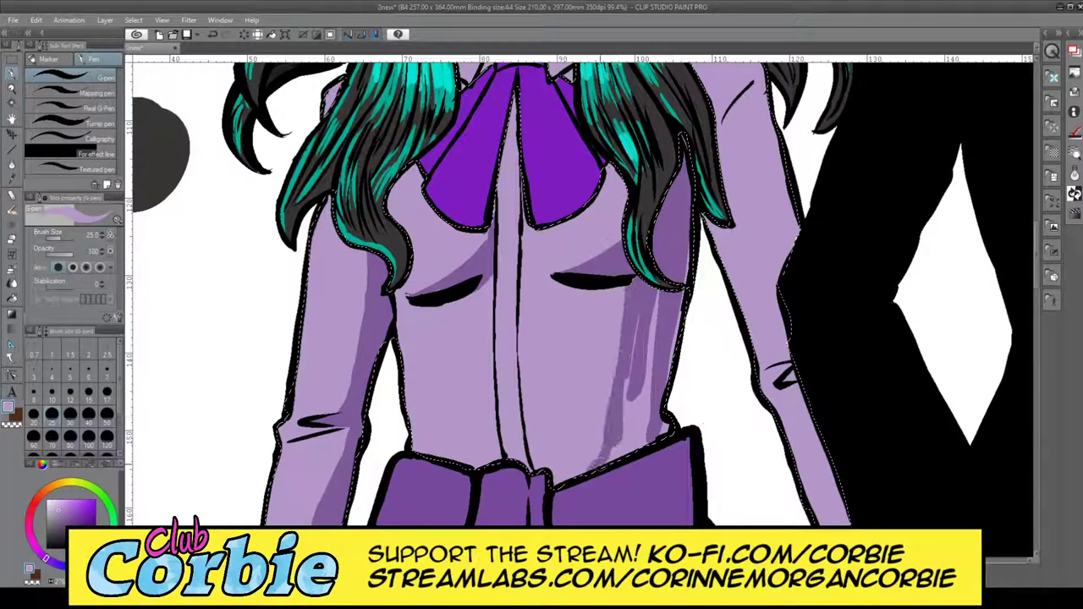
left_click_drag(630, 353, 612, 462)
mouse_move(659, 251)
left_mouse_down()
mouse_move(642, 420)
mouse_move(630, 439)
mouse_move(631, 412)
mouse_move(587, 471)
left_mouse_up()
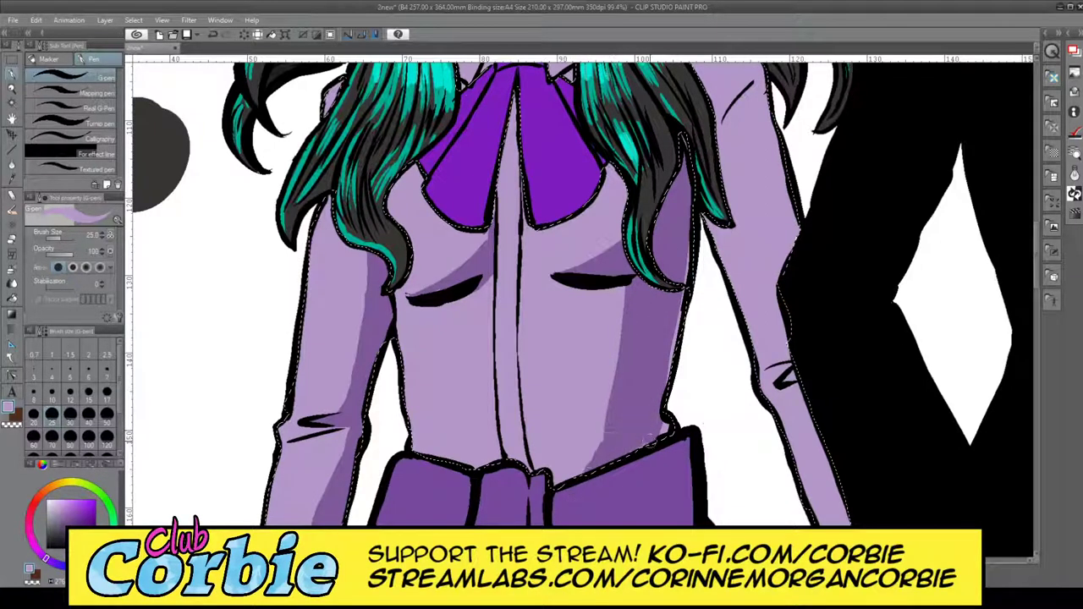
left_click_drag(649, 440, 665, 433)
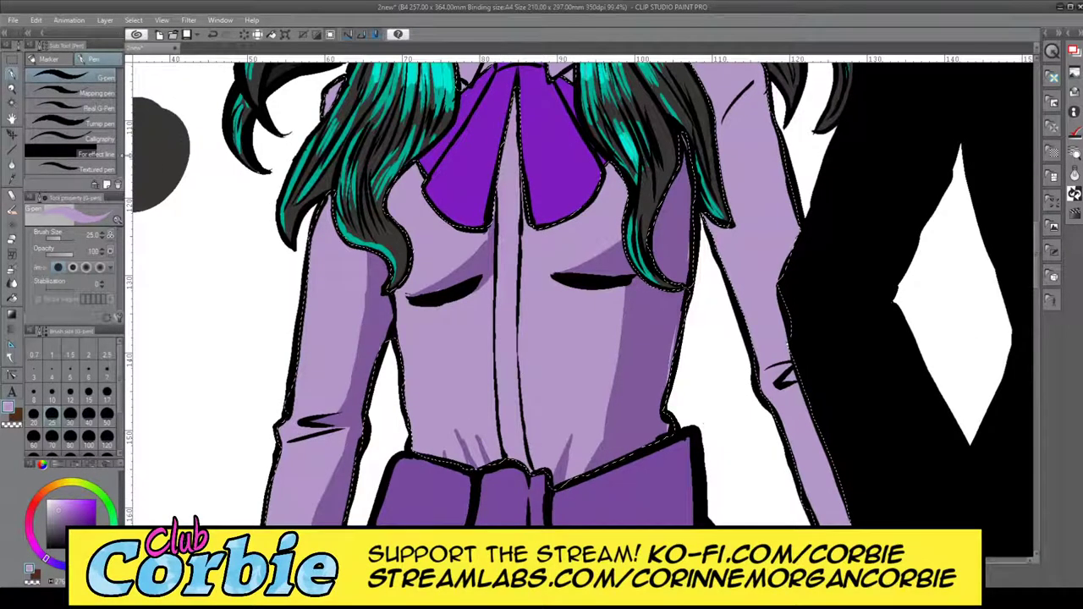
- Try to paint over the small fold strokes above the waist with the G-pen at size 50
left_click(12, 88)
key("ctrl+0")
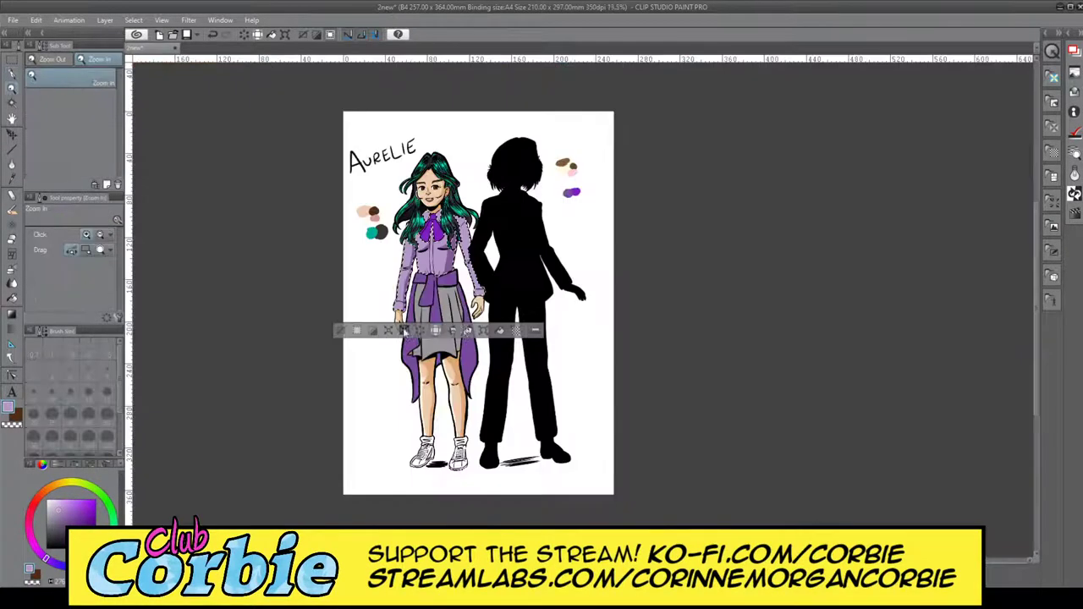
left_click_drag(442, 286, 526, 202)
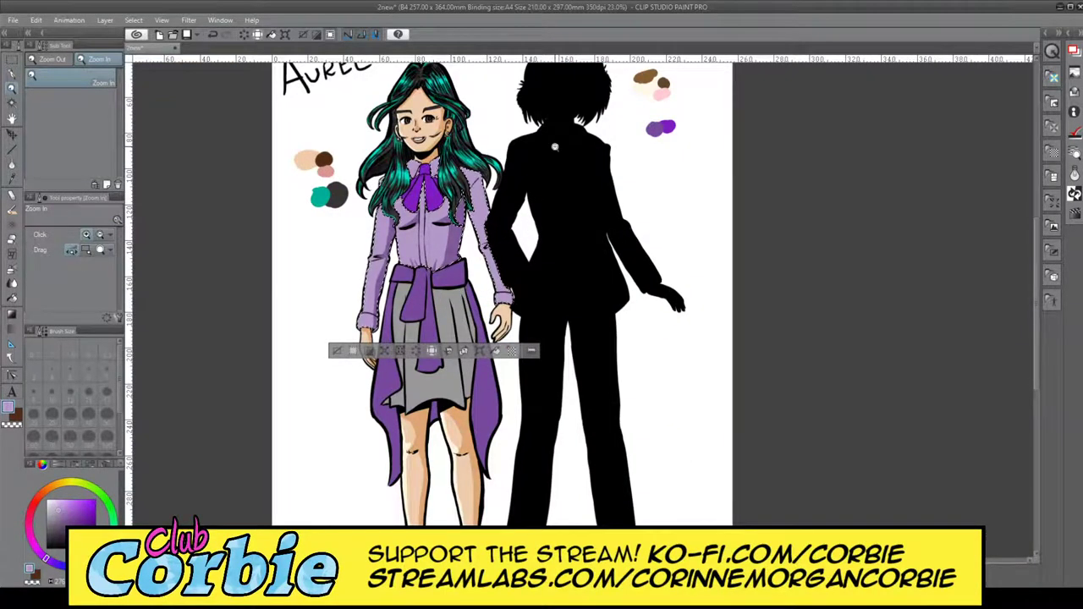
left_click_drag(555, 146, 365, 254)
left_click(395, 237)
left_click(407, 228)
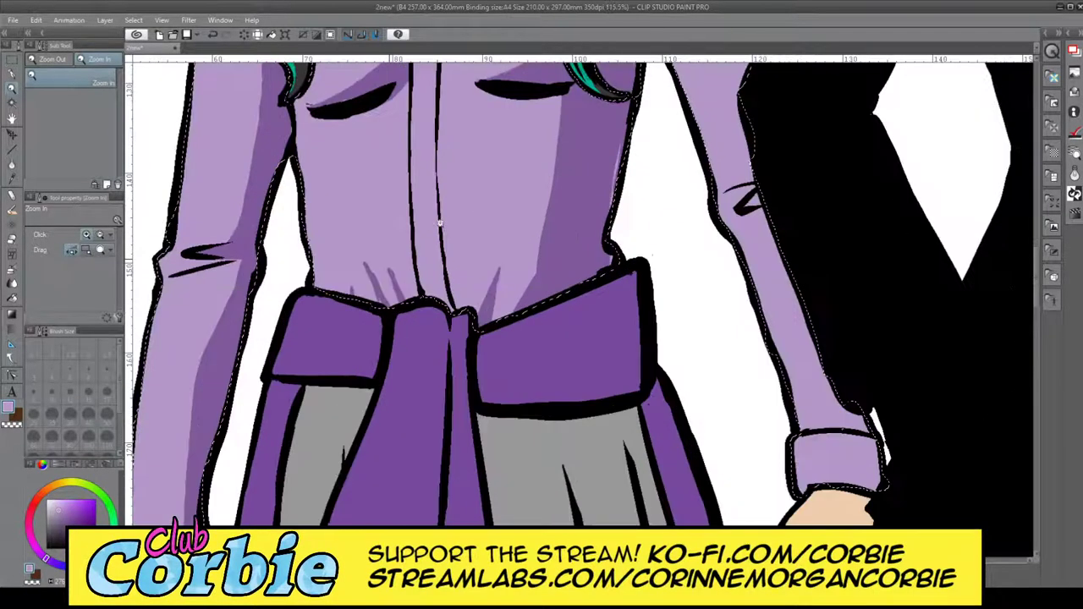
left_click(414, 223)
key("i")
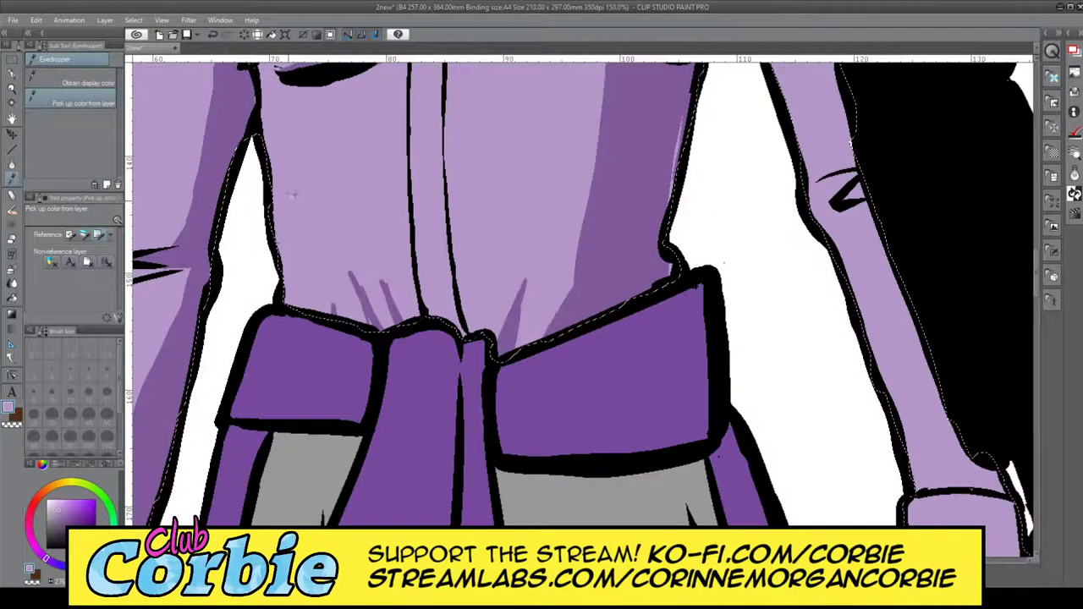
left_click(12, 72)
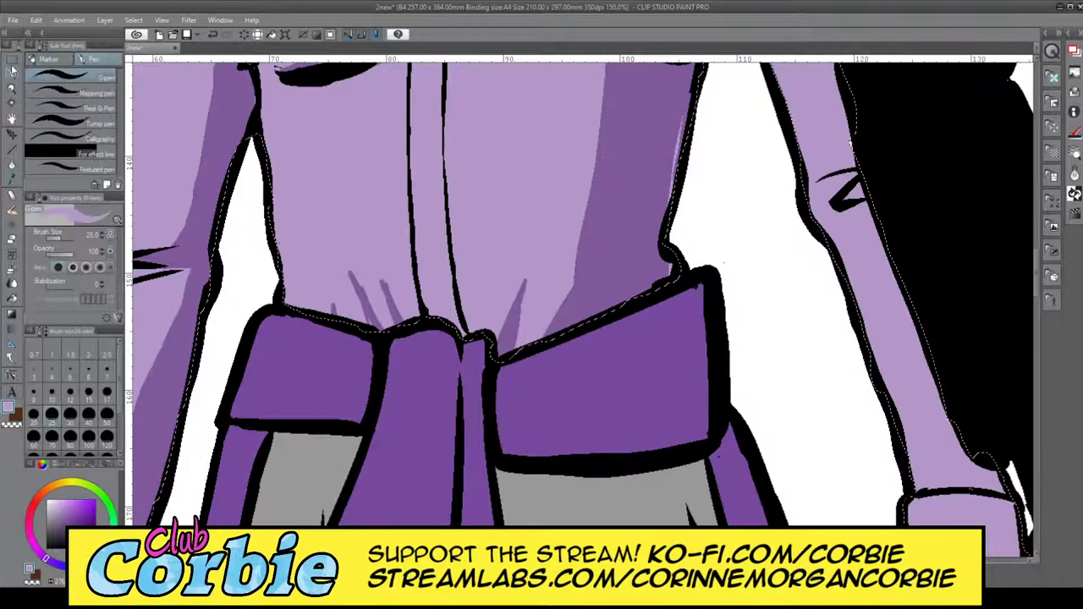
left_click(100, 420)
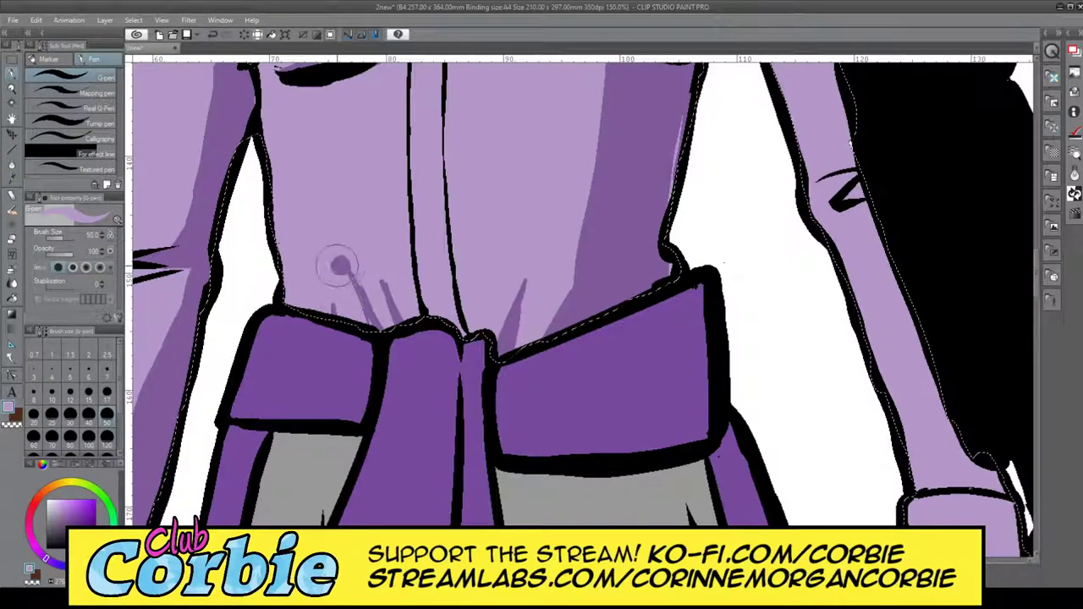
- Erase the small fold strokes above the waist on both sides of the placket with the Snap eraser
left_click(12, 238)
left_click(12, 241)
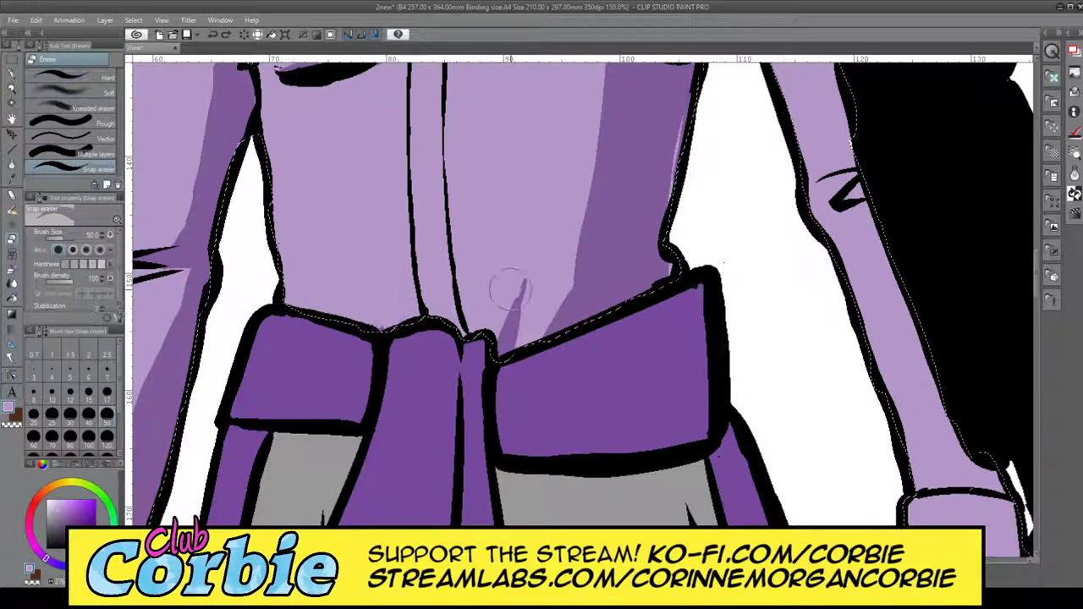
mouse_move(509, 289)
left_mouse_down()
mouse_move(519, 331)
mouse_move(497, 351)
left_mouse_up()
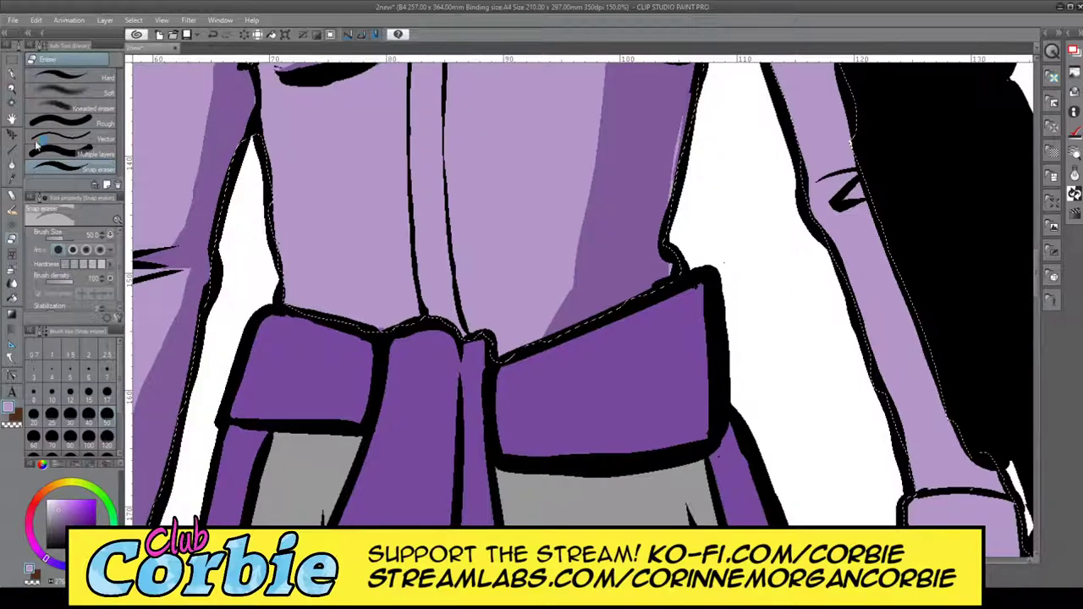
- Sample the darker shading purple and fill the thin light gap along the torso's right edge with the G-pen
left_click(11, 89)
left_click_drag(365, 293, 178, 275)
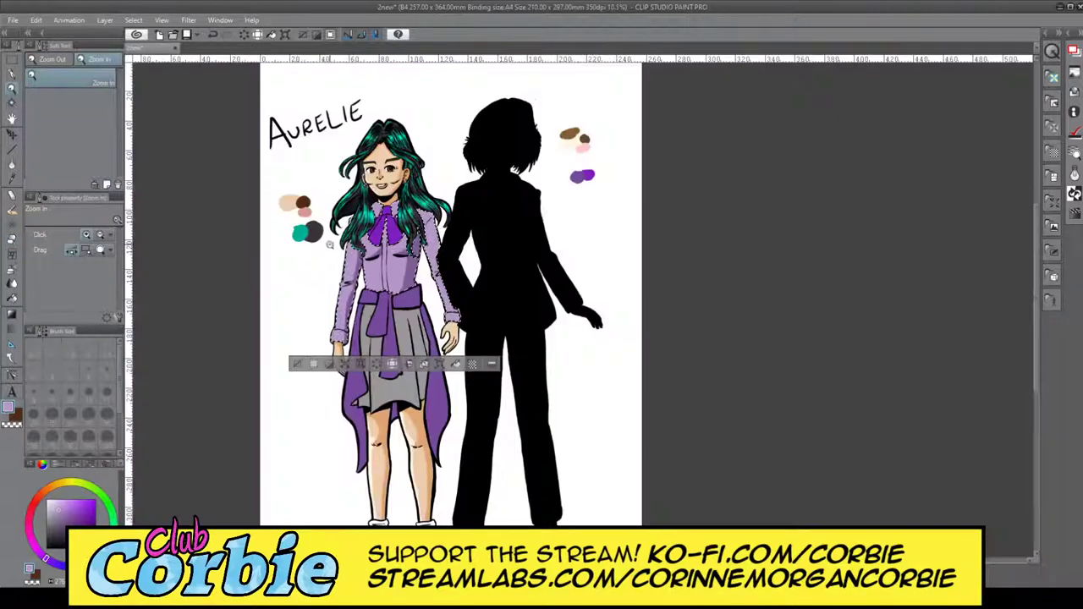
scroll(398, 221, "up", 4)
scroll(499, 237, "up", 2)
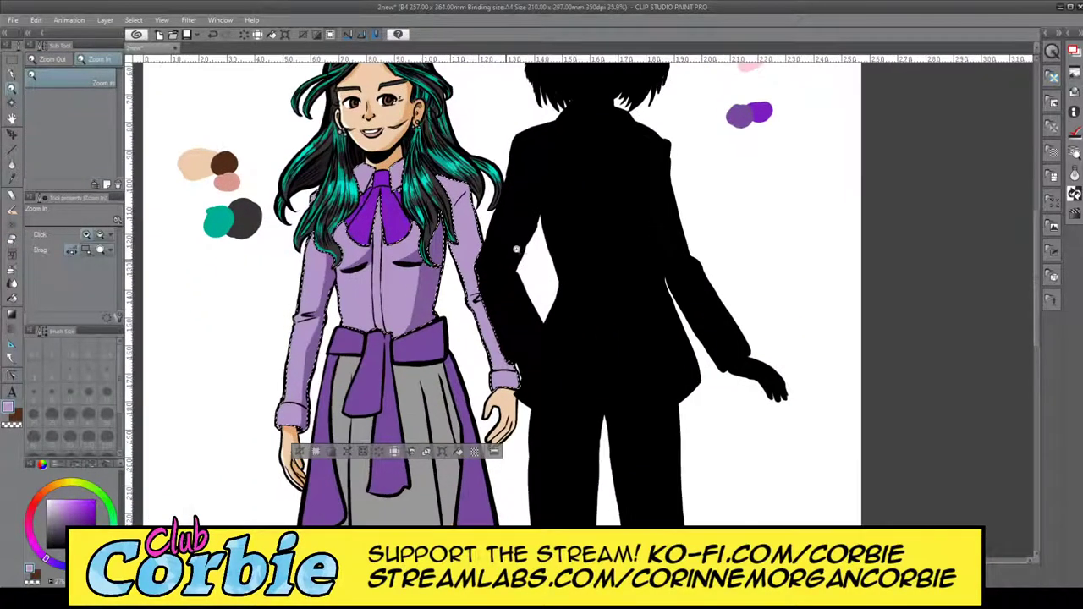
scroll(516, 254, "up", 4)
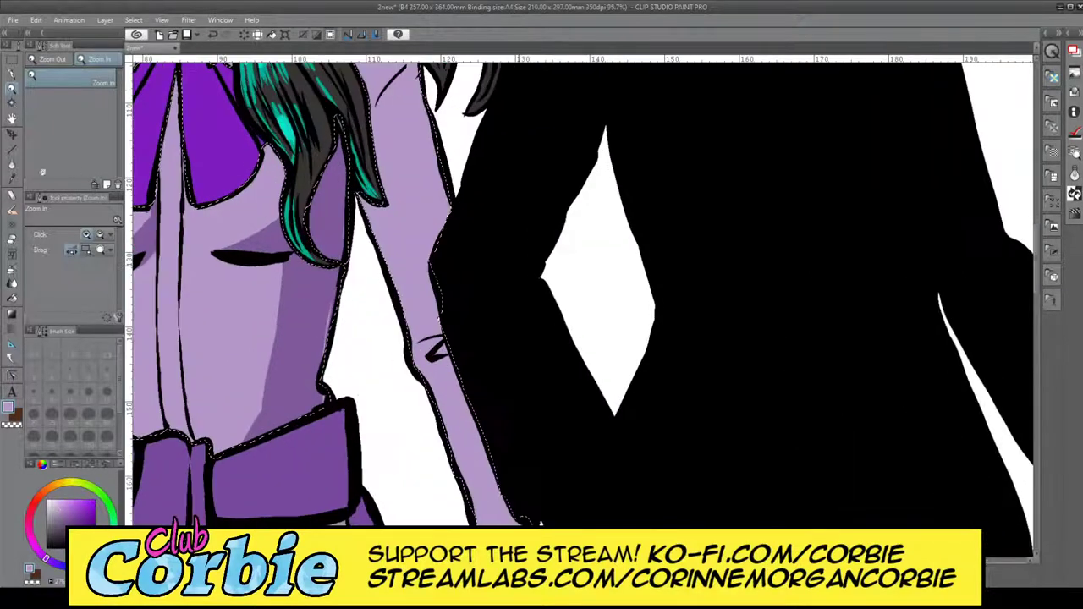
scroll(485, 232, "up", 1)
left_click(12, 178)
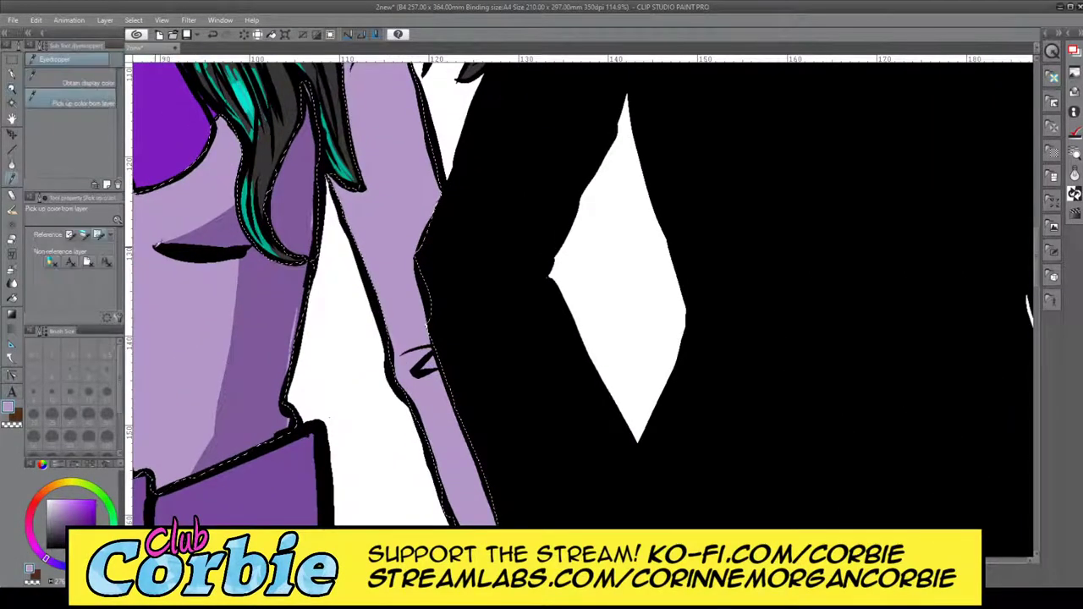
left_click(12, 74)
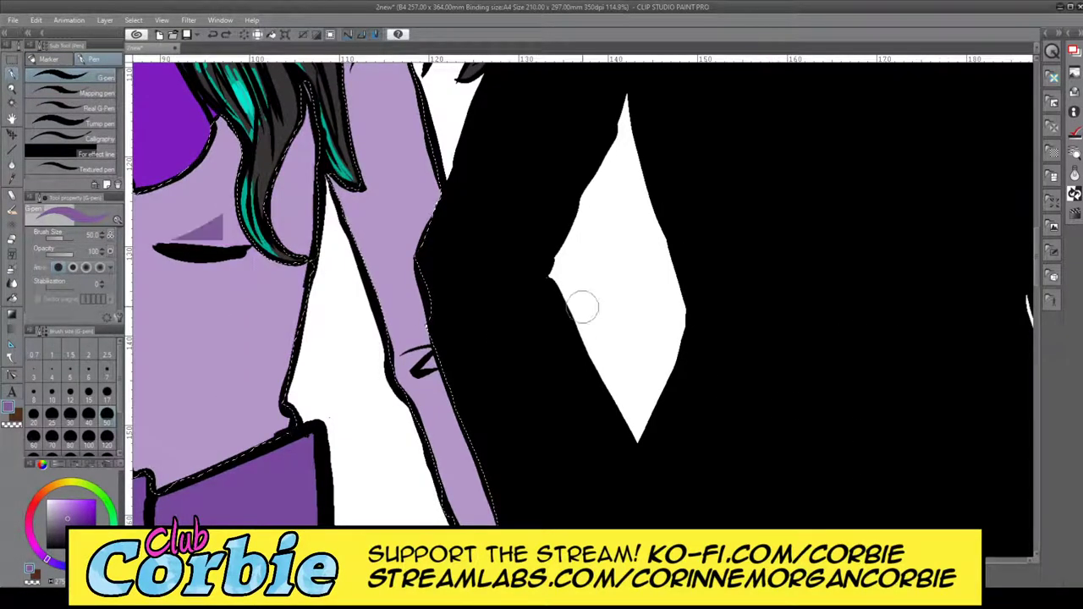
key("ctrl+z")
left_click(12, 175)
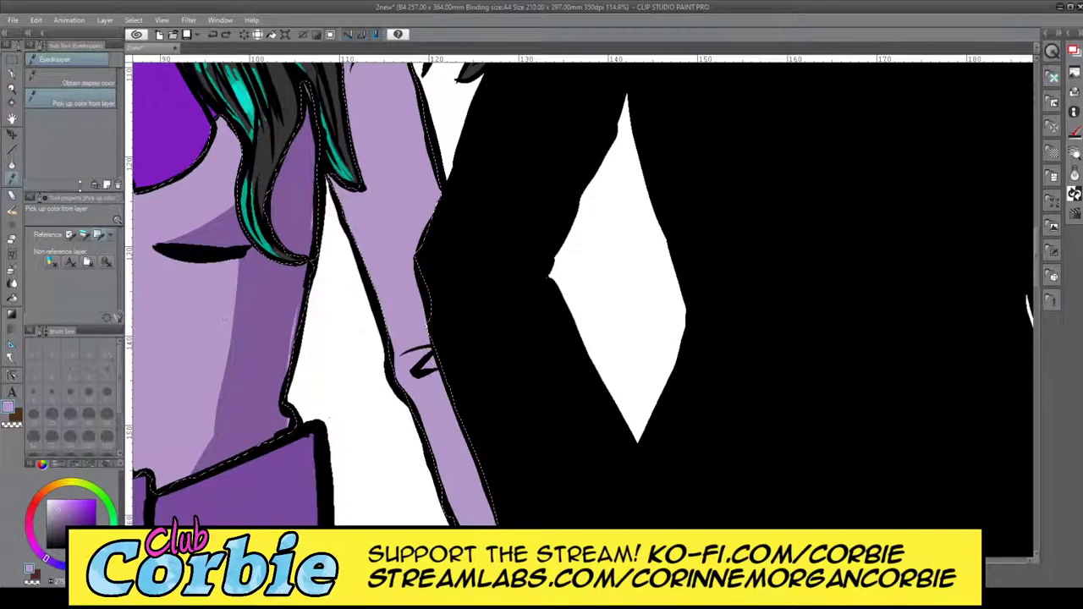
key("p")
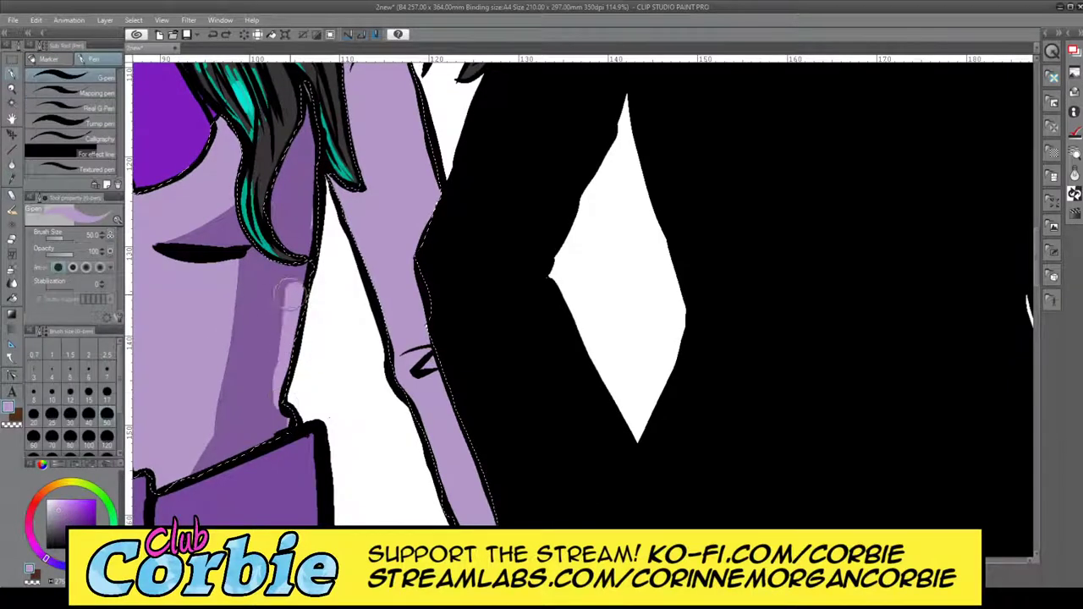
left_click(12, 177)
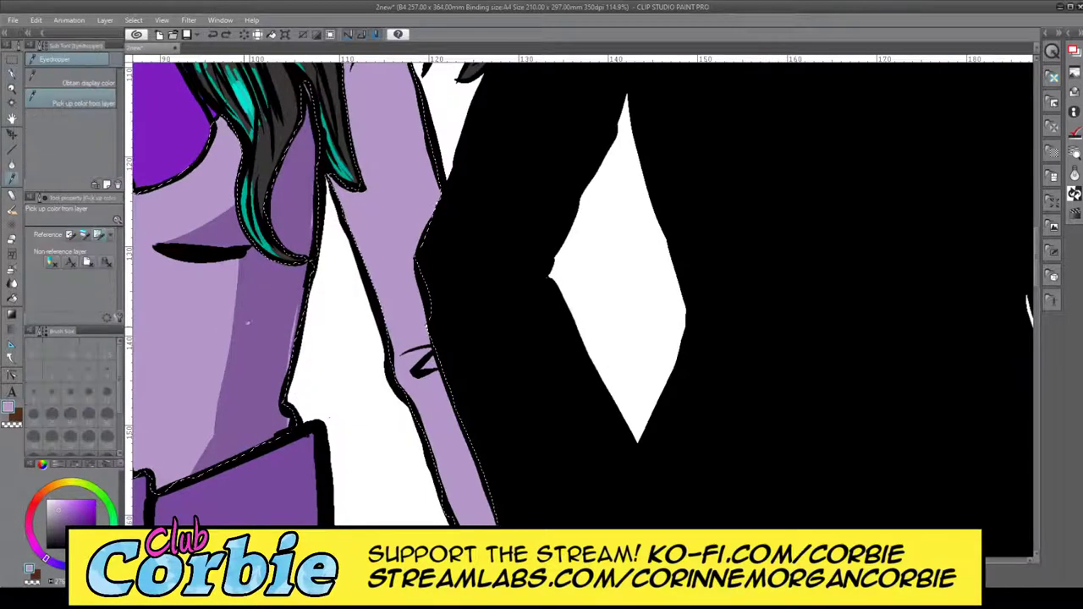
key("p")
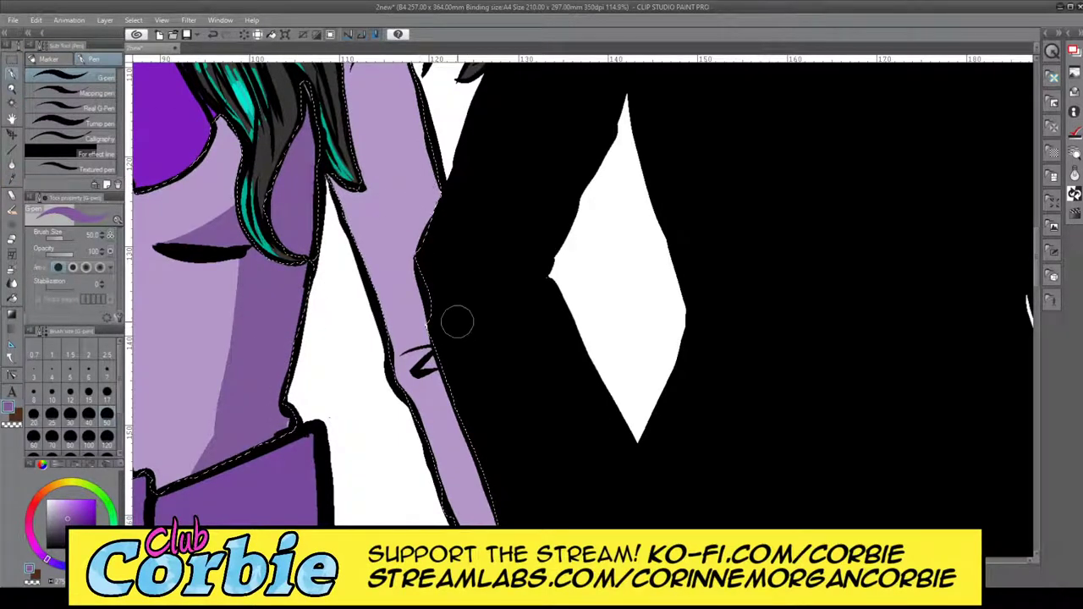
- Shade the top of the right shoulder and the outer side of the right upper sleeve in darker purple
left_click(13, 87)
scroll(393, 145, "down", 6)
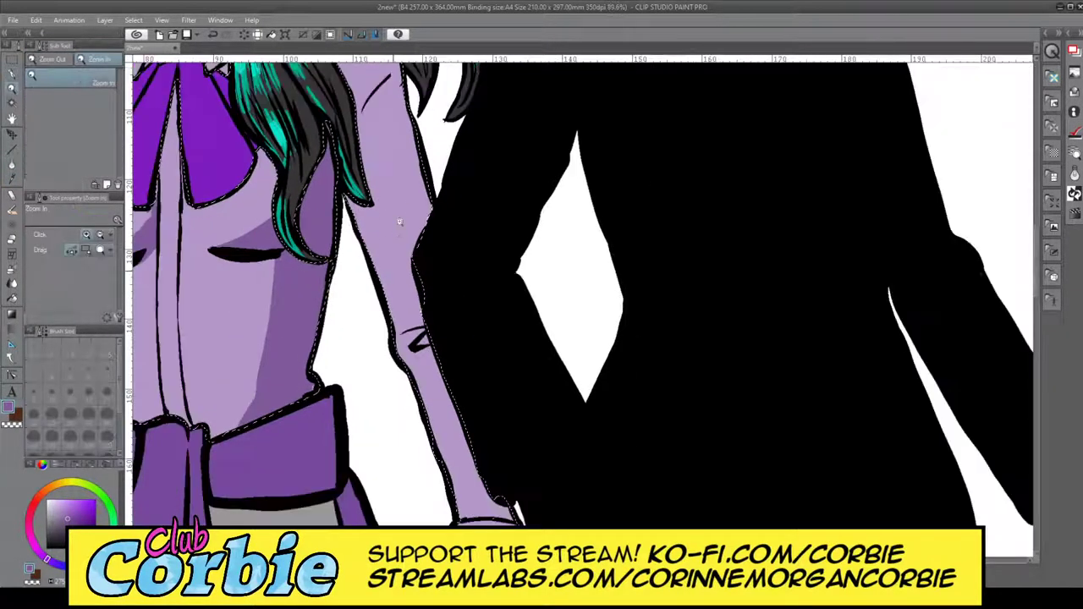
scroll(410, 230, "up", 4)
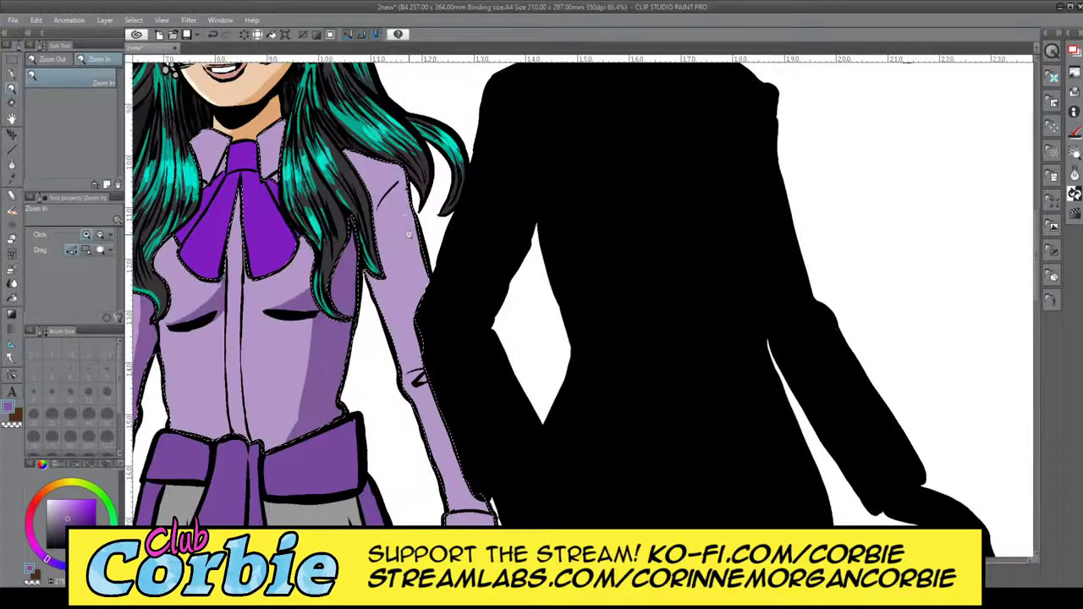
scroll(426, 214, "up", 4)
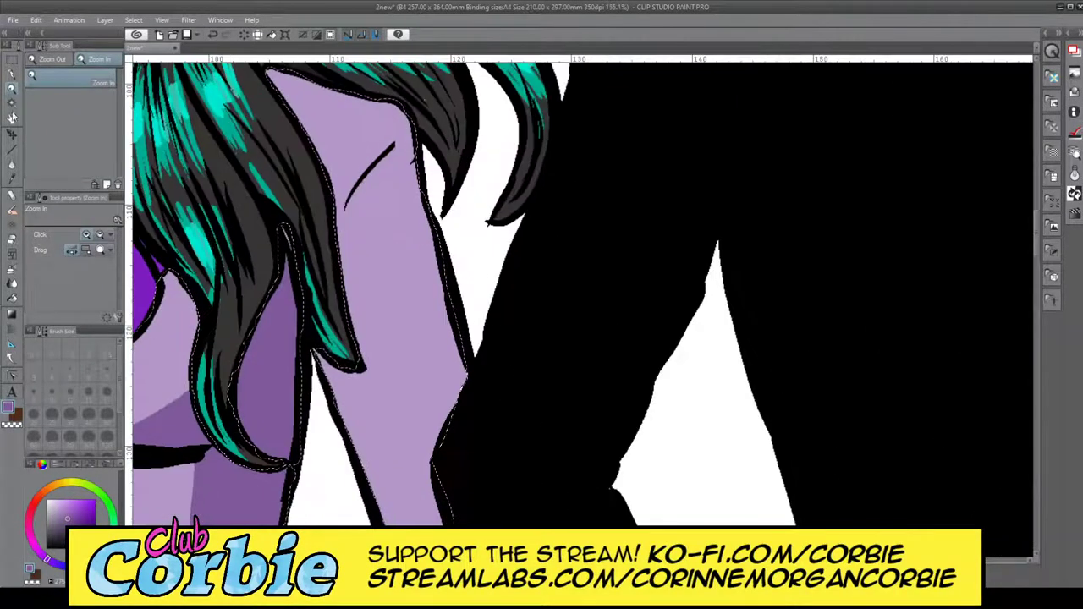
left_click(12, 74)
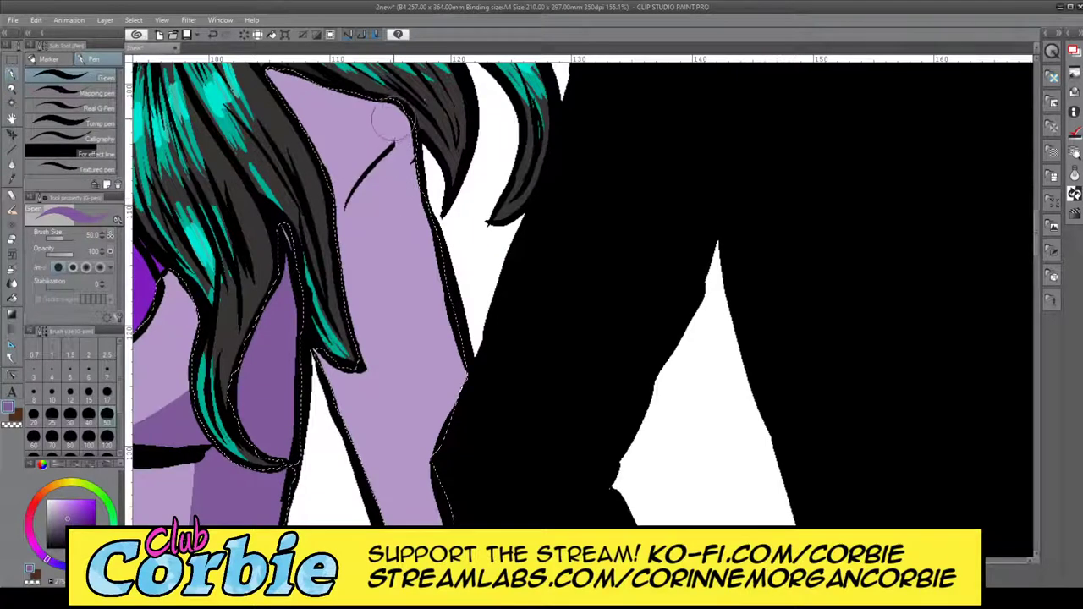
mouse_move(398, 108)
left_mouse_down()
mouse_move(477, 363)
mouse_move(436, 217)
mouse_move(474, 406)
mouse_move(421, 240)
mouse_move(427, 355)
mouse_move(385, 169)
mouse_move(400, 148)
mouse_move(325, 91)
mouse_move(276, 71)
left_mouse_up()
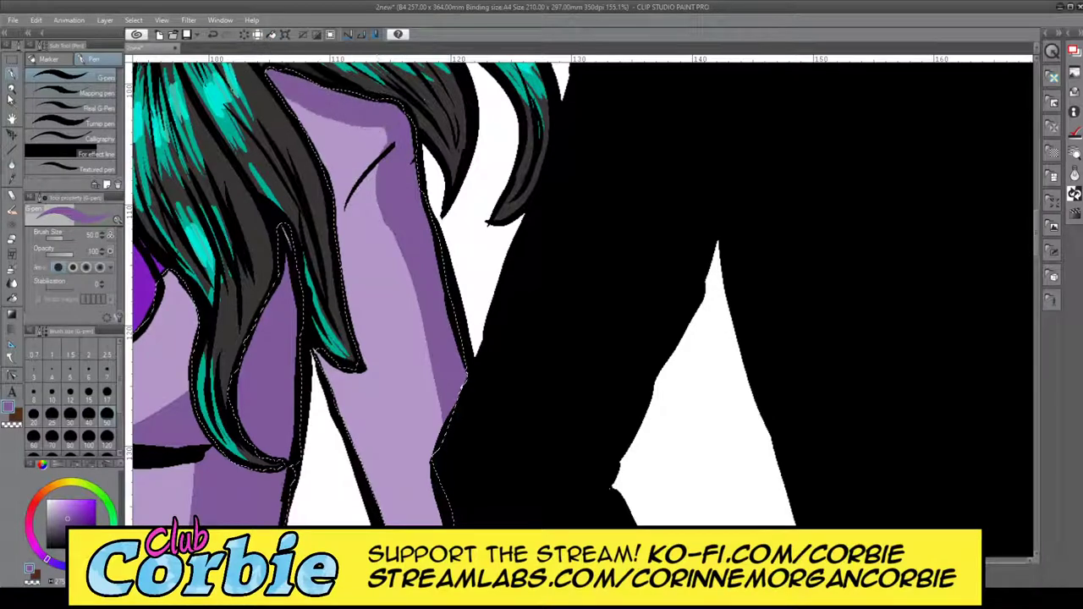
- Shade the outer half of the right cuff and the sleeve corner just above it in darker purple
left_click(11, 88)
scroll(327, 287, "down", 8)
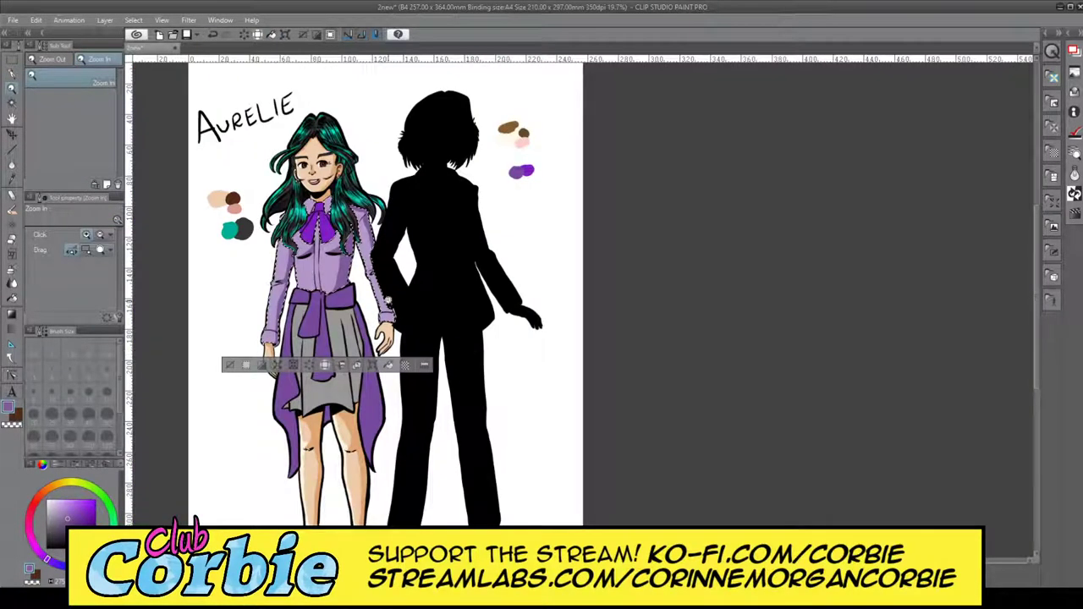
scroll(409, 301, "up", 8)
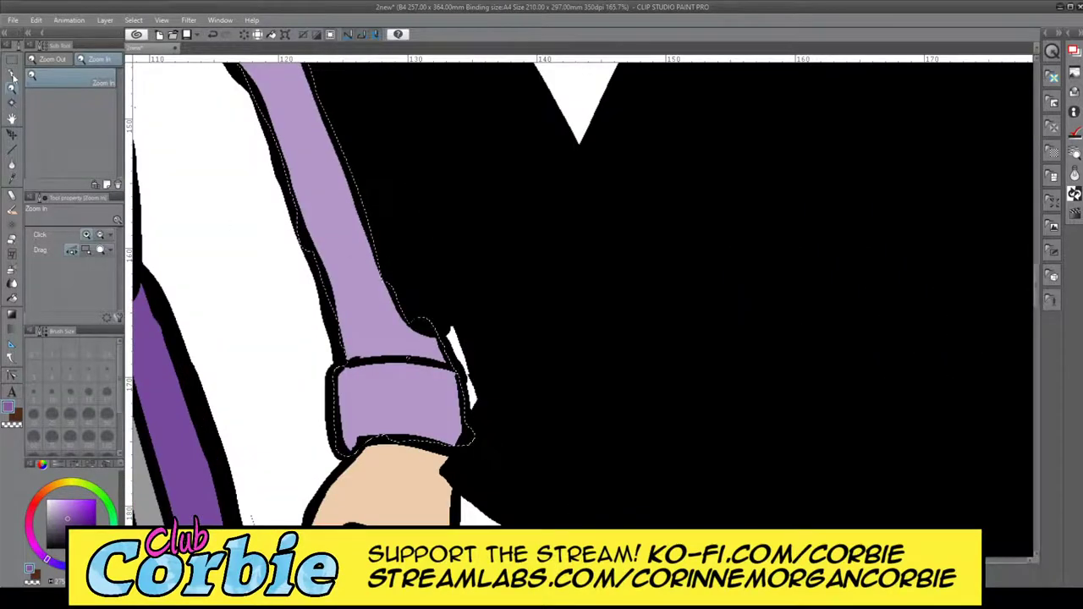
key("p")
mouse_move(414, 370)
left_mouse_down()
mouse_move(402, 459)
mouse_move(445, 467)
mouse_move(400, 246)
left_mouse_up()
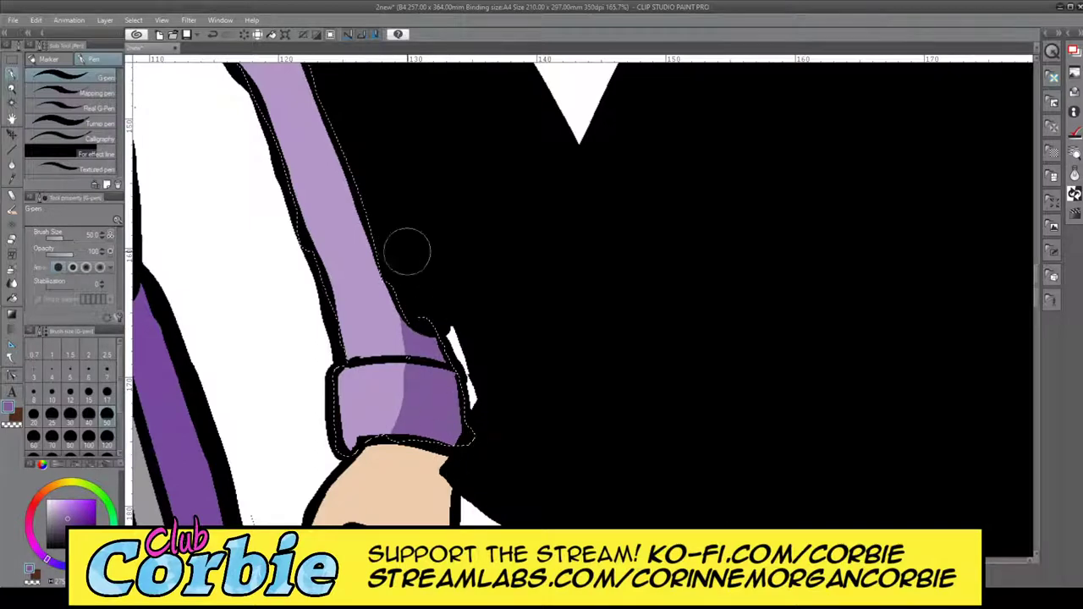
- Shade the outer side of the right forearm from elbow to cuff in darker purple and widen the cuff's shading
left_click(13, 89)
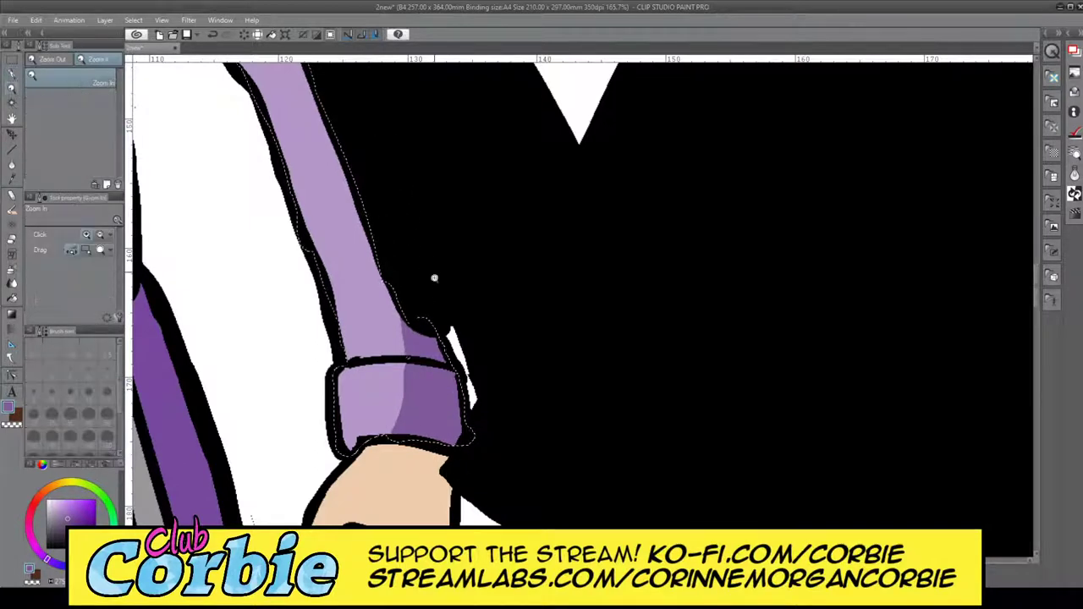
left_click_drag(435, 278, 320, 326)
left_click_drag(381, 252, 527, 323)
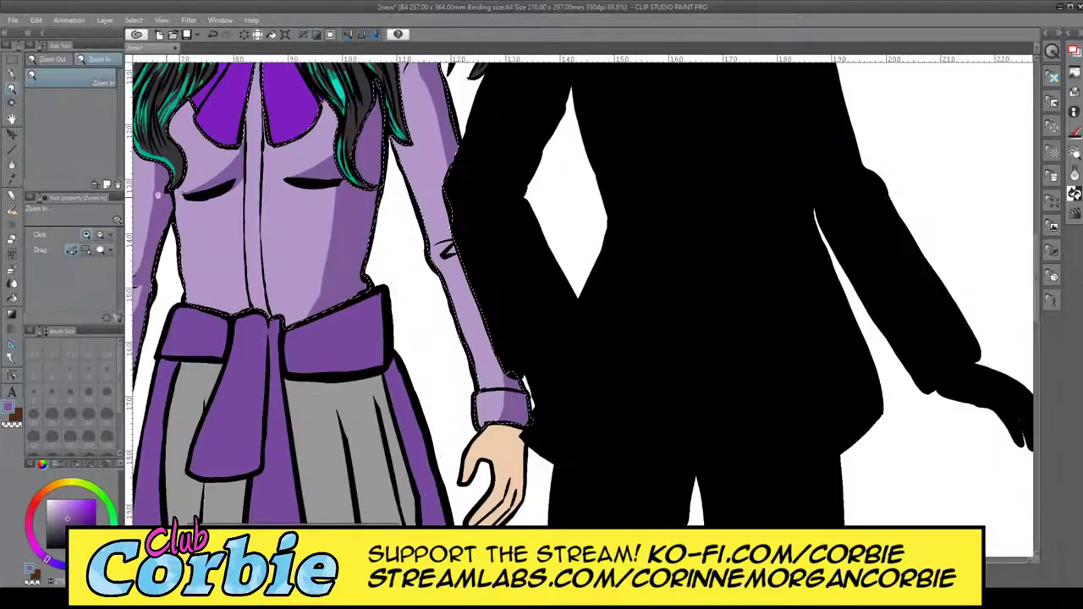
key("p")
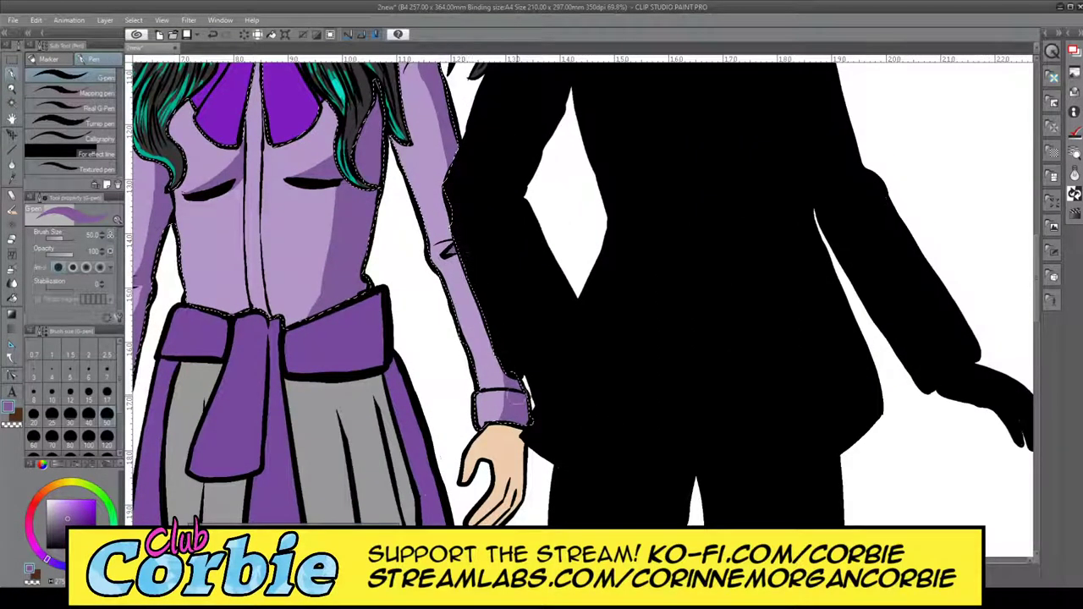
mouse_move(472, 268)
left_mouse_down()
mouse_move(519, 409)
mouse_move(487, 438)
left_mouse_up()
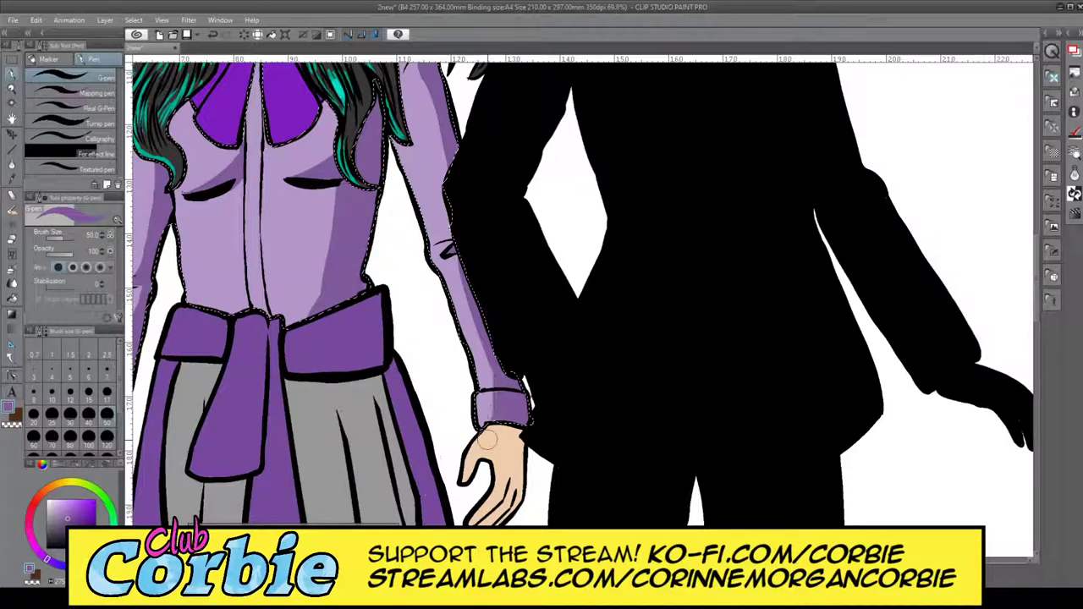
- Paint a lighter lilac highlight down the outer side of the left forearm with the G-pen
left_click(12, 88)
left_click_drag(418, 284, 371, 325)
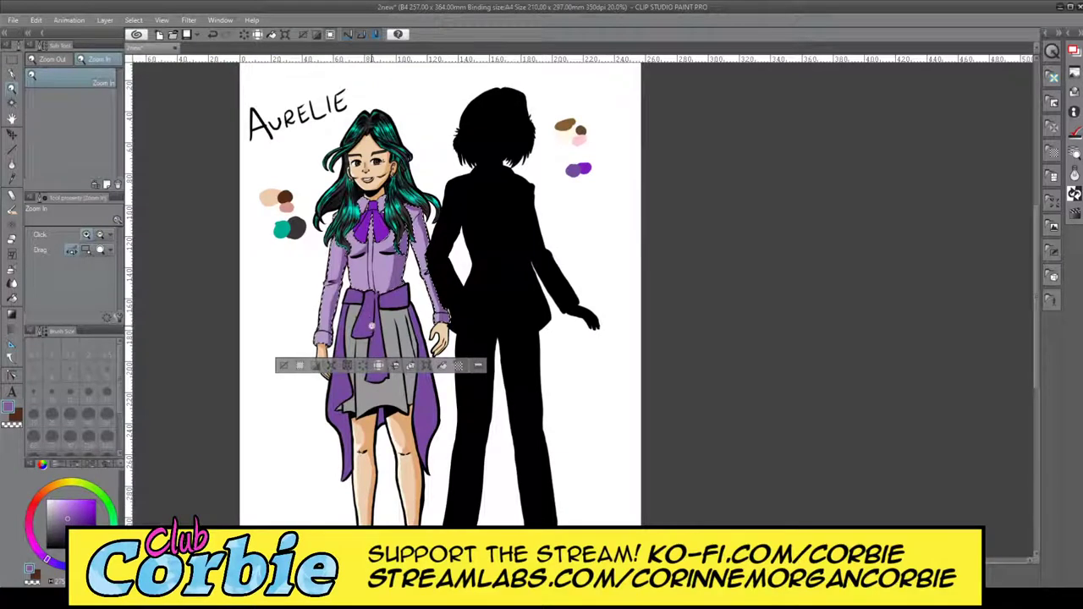
scroll(381, 300, "down", 1)
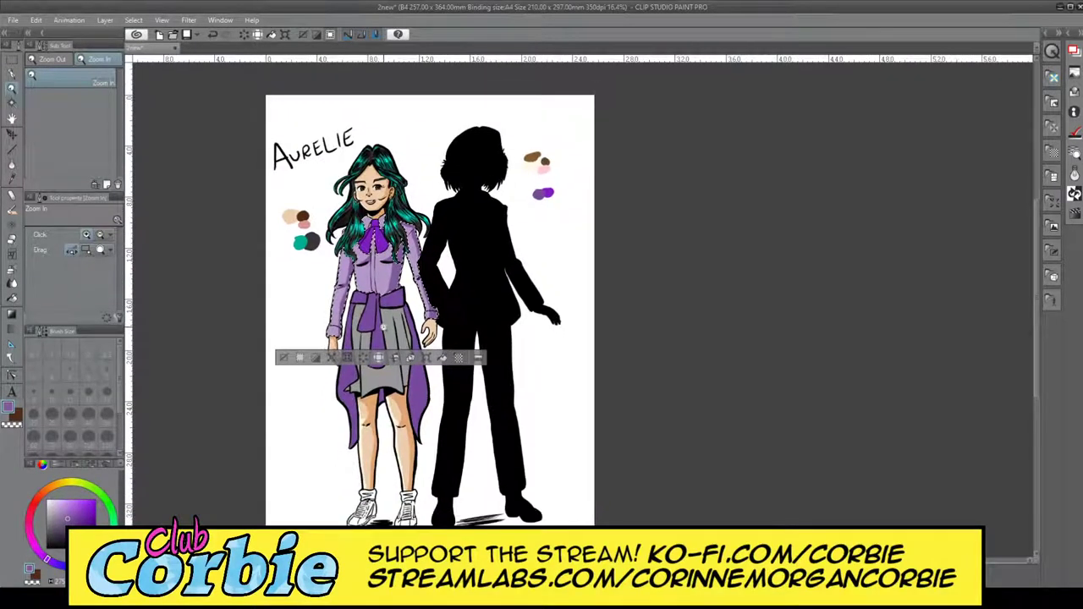
scroll(401, 327, "up", 2)
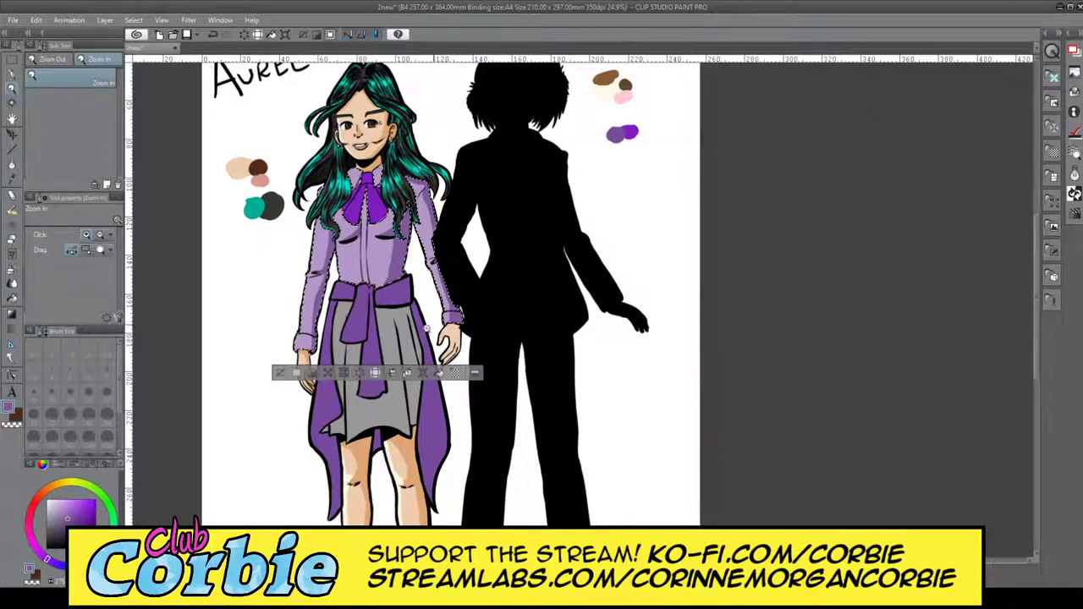
scroll(346, 300, "up", 4)
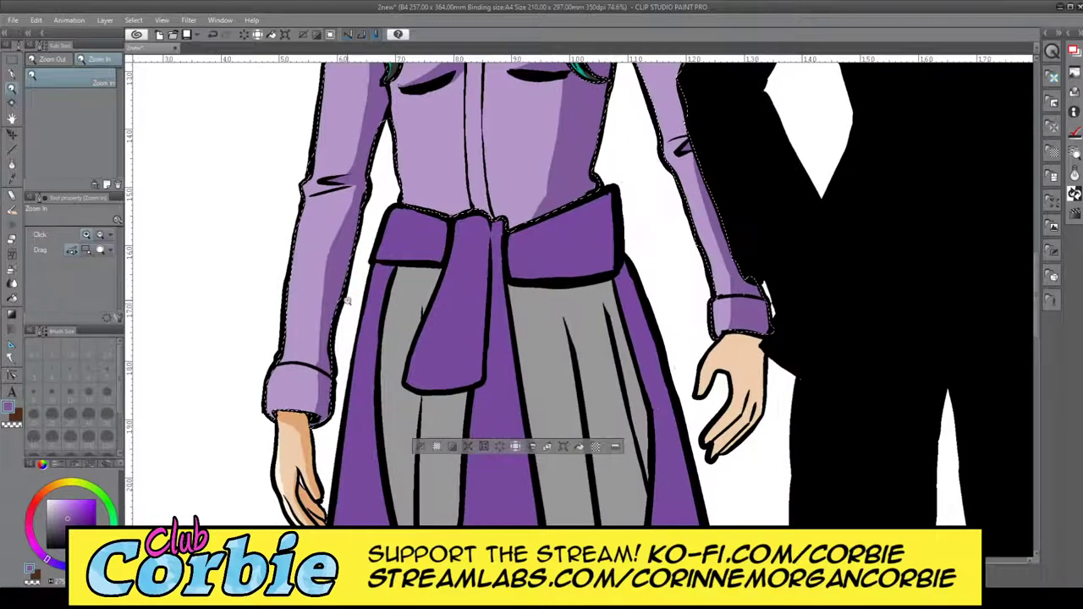
scroll(311, 339, "up", 2)
key("p")
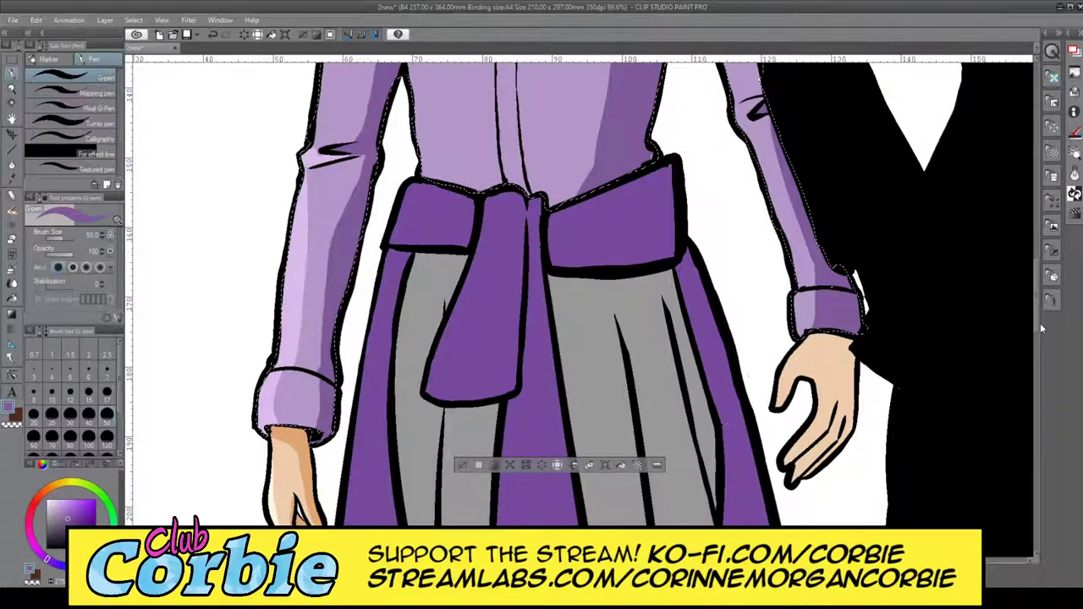
- Highlight the outer side of the left upper sleeve from the elbow fold to the shoulder in lighter lilac
scroll(1035, 323, "up", 5)
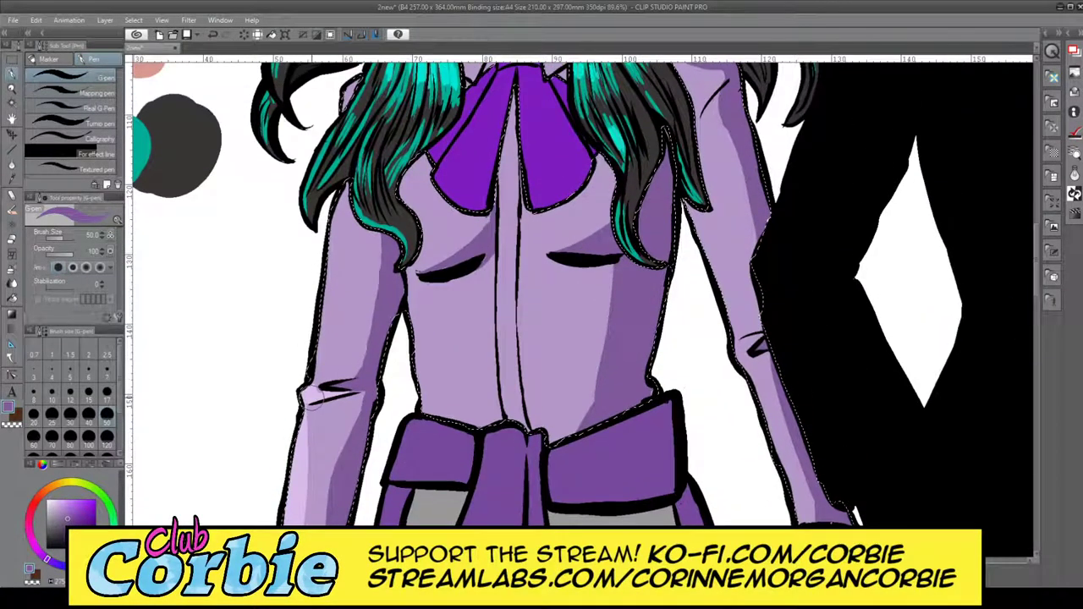
mouse_move(322, 377)
left_mouse_down()
mouse_move(359, 376)
mouse_move(321, 302)
mouse_move(331, 273)
mouse_move(318, 388)
mouse_move(348, 178)
mouse_move(347, 83)
left_mouse_up()
key("ctrl+z")
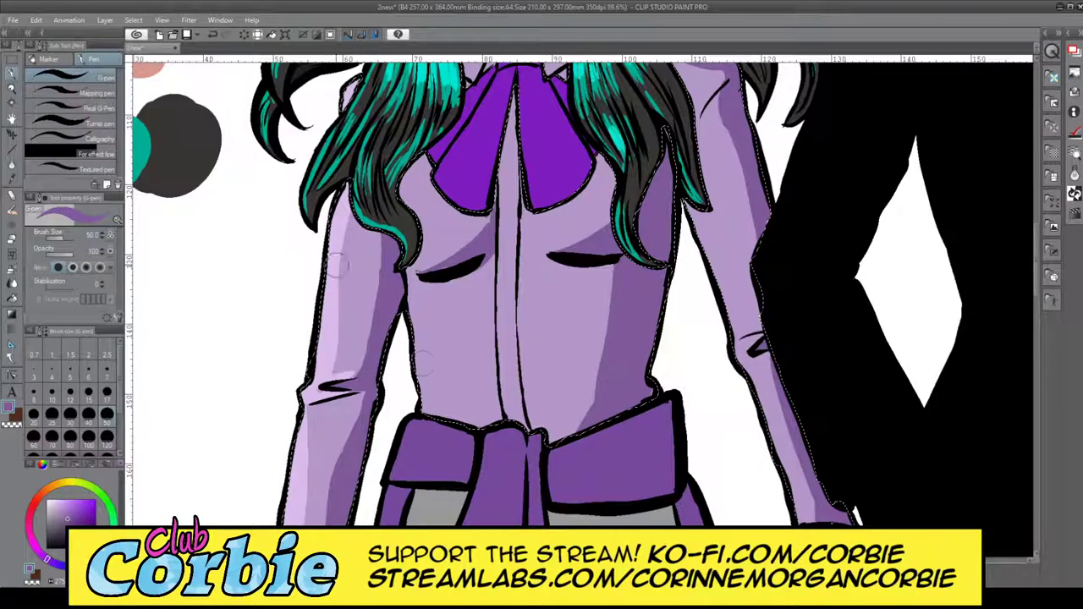
- Highlight the left chest above its shading and the torso's left side down to the waist in lighter lilac
mouse_move(416, 261)
left_mouse_down()
mouse_move(416, 231)
mouse_move(446, 217)
mouse_move(426, 254)
mouse_move(469, 222)
mouse_move(428, 240)
mouse_move(435, 217)
mouse_move(429, 237)
mouse_move(416, 237)
mouse_move(432, 187)
left_mouse_up()
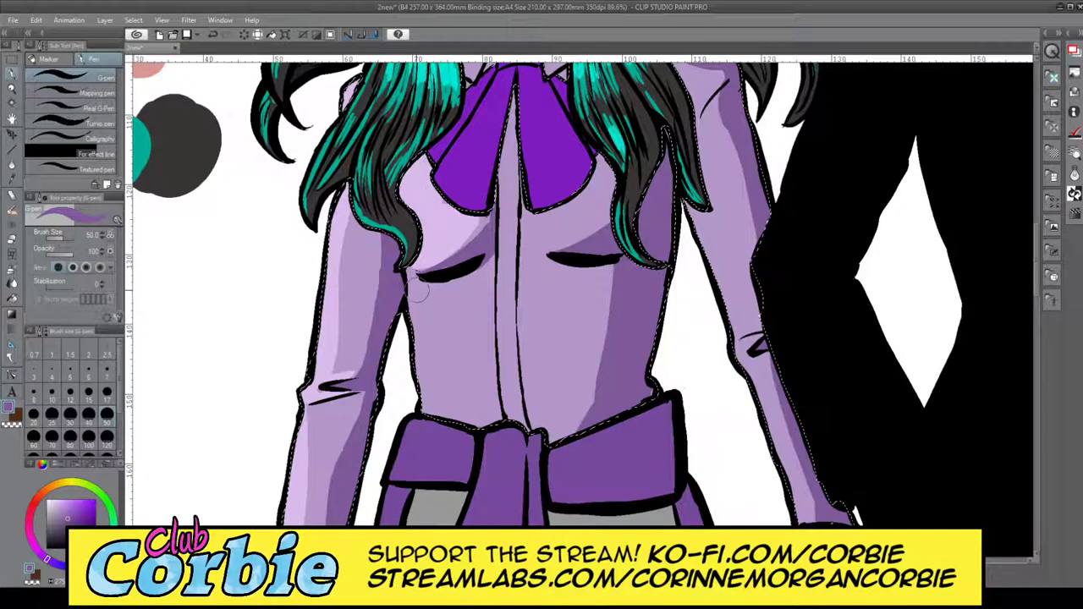
left_click_drag(412, 278, 438, 432)
left_click_drag(419, 340, 445, 413)
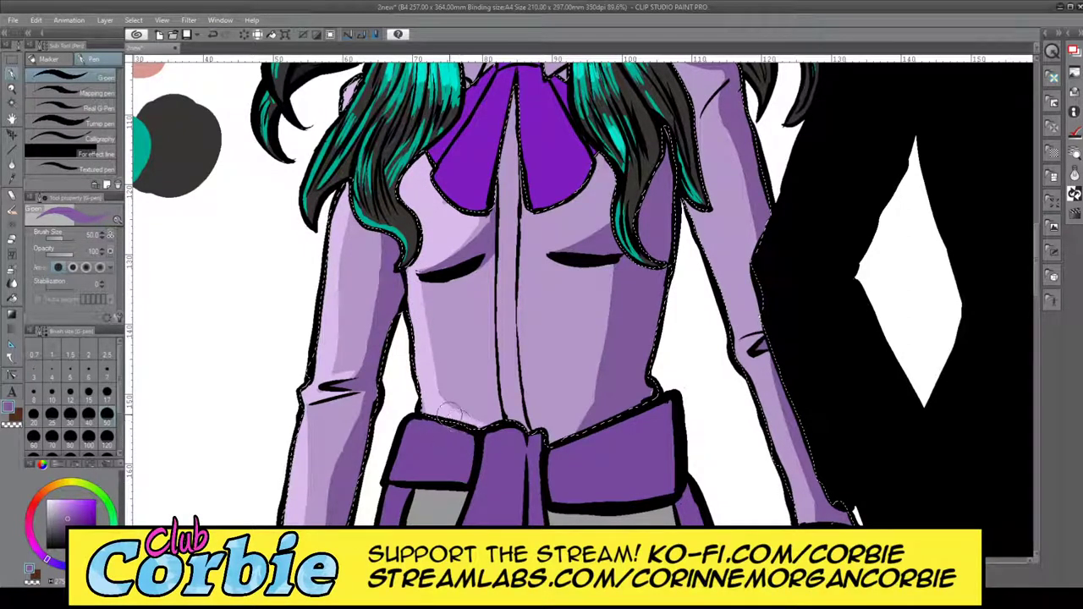
- Highlight the right chest below the bow, from the hair to the button placket, in lighter lilac
mouse_move(548, 206)
left_mouse_down()
mouse_move(549, 246)
mouse_move(595, 215)
mouse_move(597, 186)
mouse_move(566, 233)
mouse_move(603, 163)
left_mouse_up()
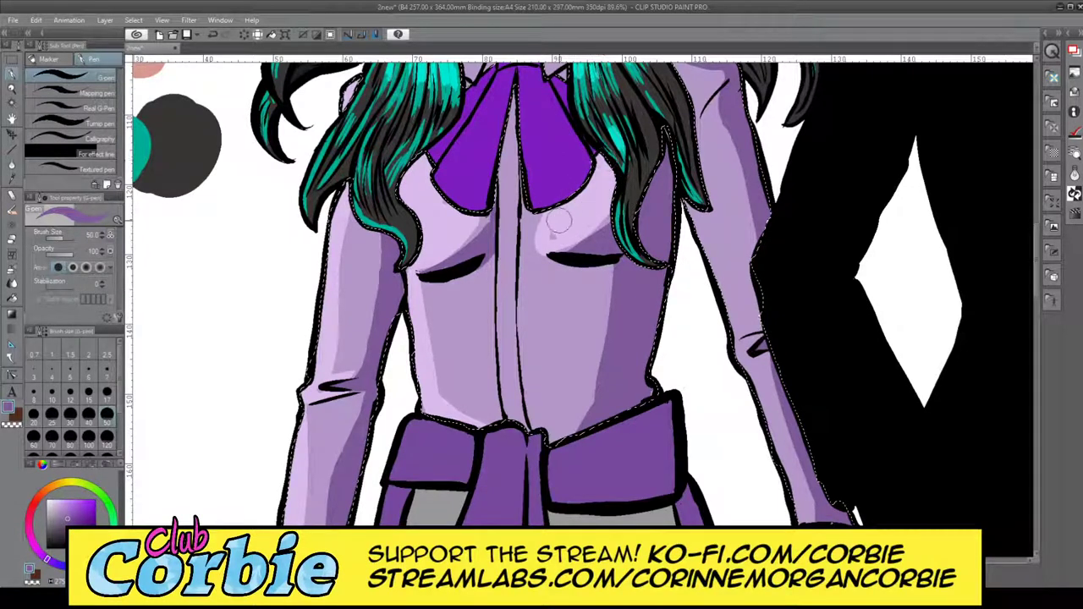
mouse_move(558, 221)
left_mouse_down()
mouse_move(551, 243)
mouse_move(513, 244)
mouse_move(541, 225)
mouse_move(549, 244)
left_mouse_up()
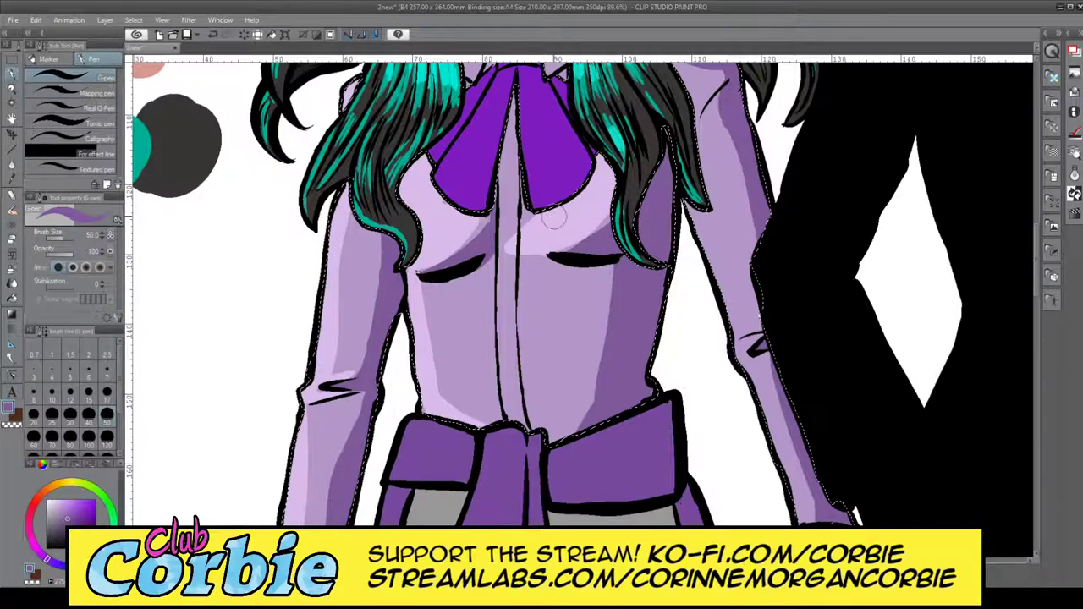
key("ctrl+space")
left_click_drag(448, 178, 386, 245)
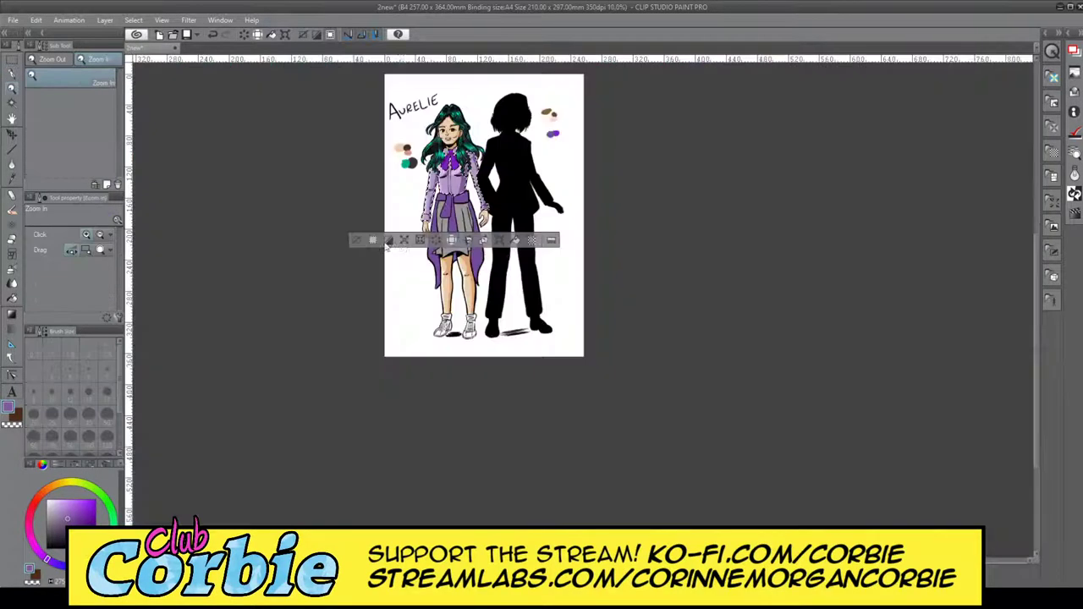
scroll(489, 169, "up", 4)
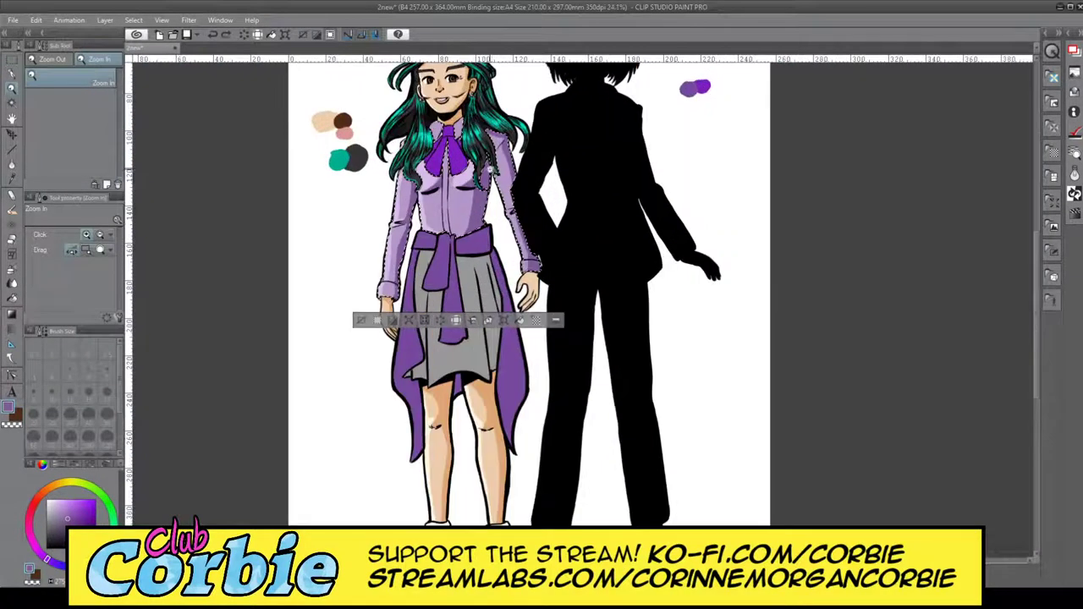
scroll(483, 182, "down", 4)
scroll(572, 199, "up", 2)
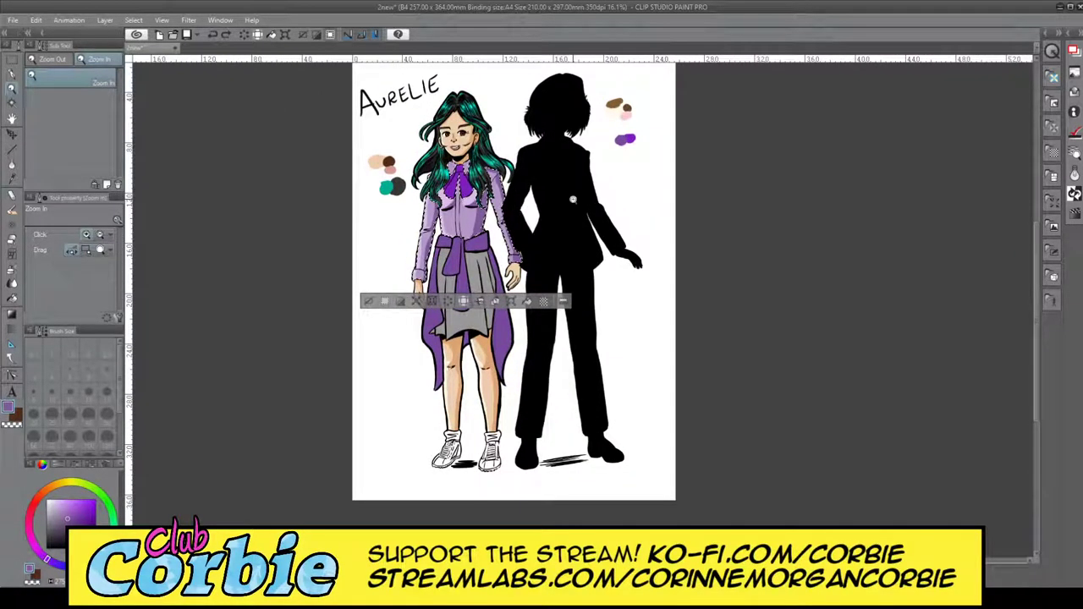
- Erase the lighter lilac highlights from both sides of the chest around the bow with the Snap eraser
scroll(495, 201, "up", 4)
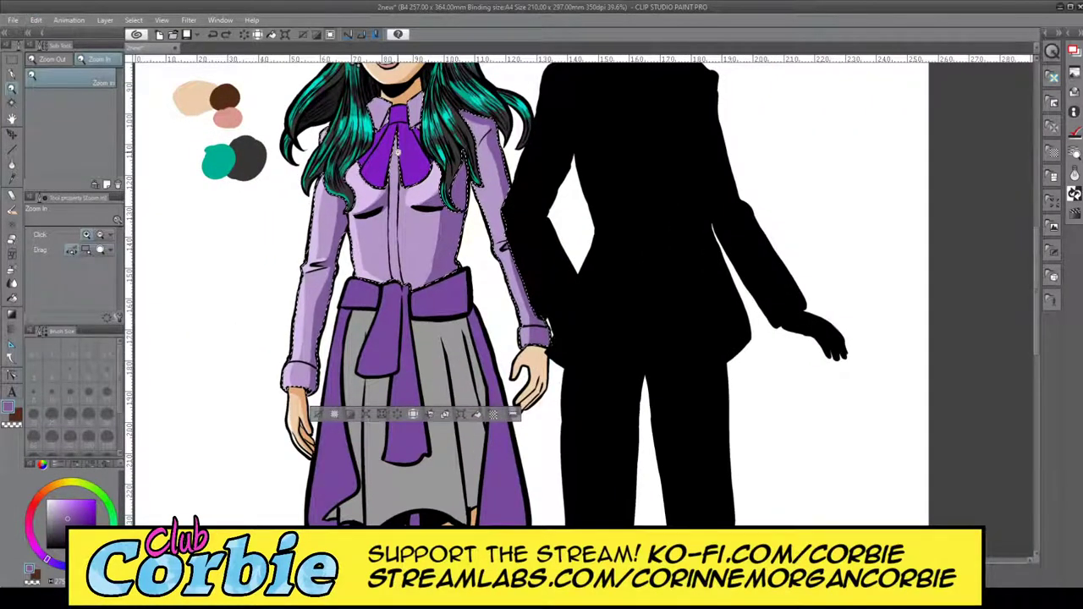
scroll(390, 158, "up", 2)
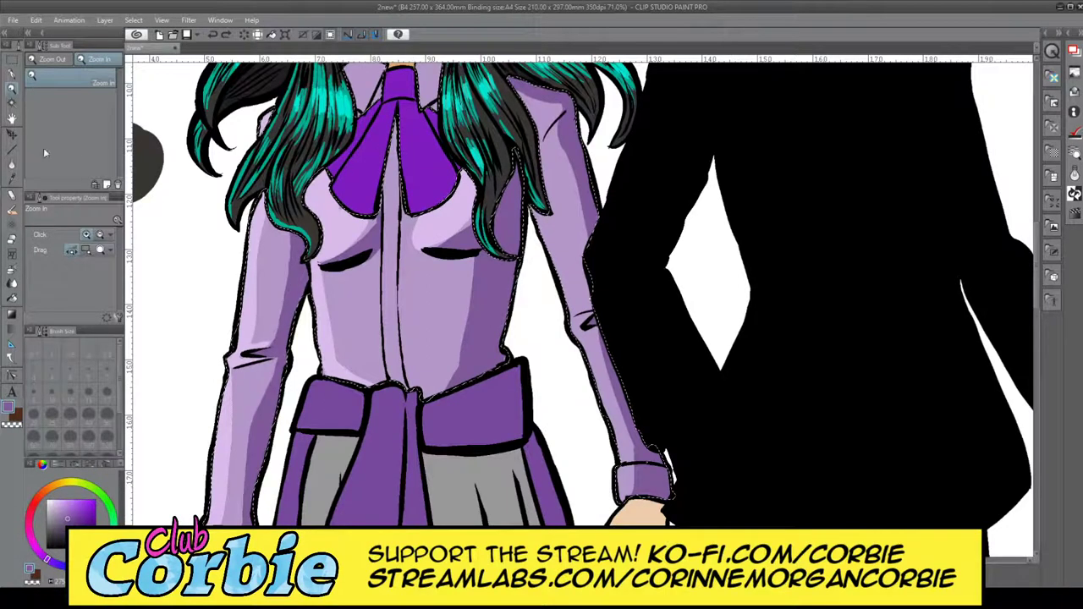
left_click(14, 239)
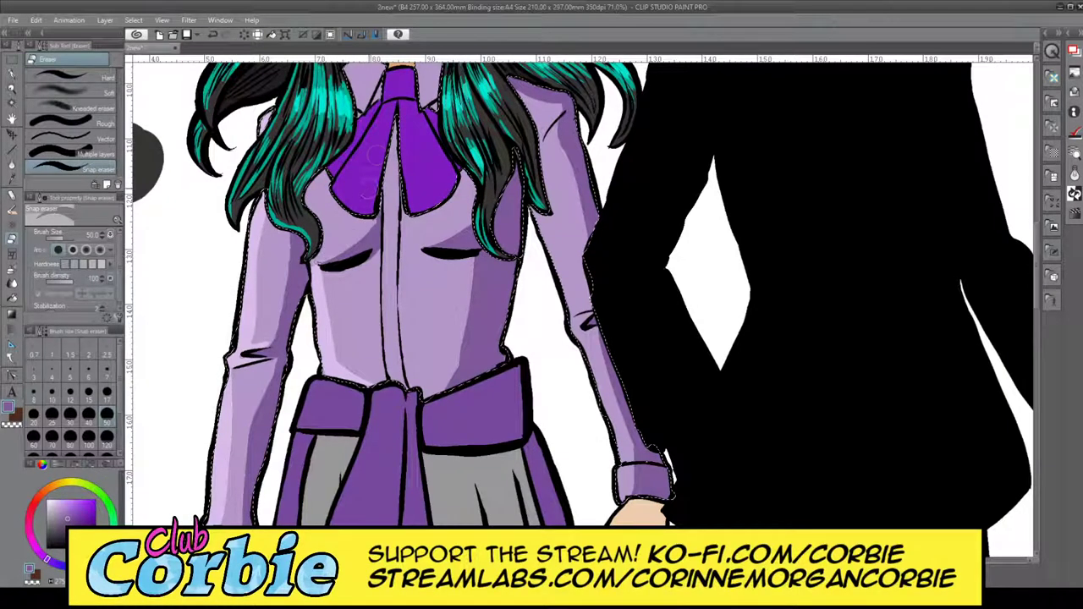
left_click(12, 88)
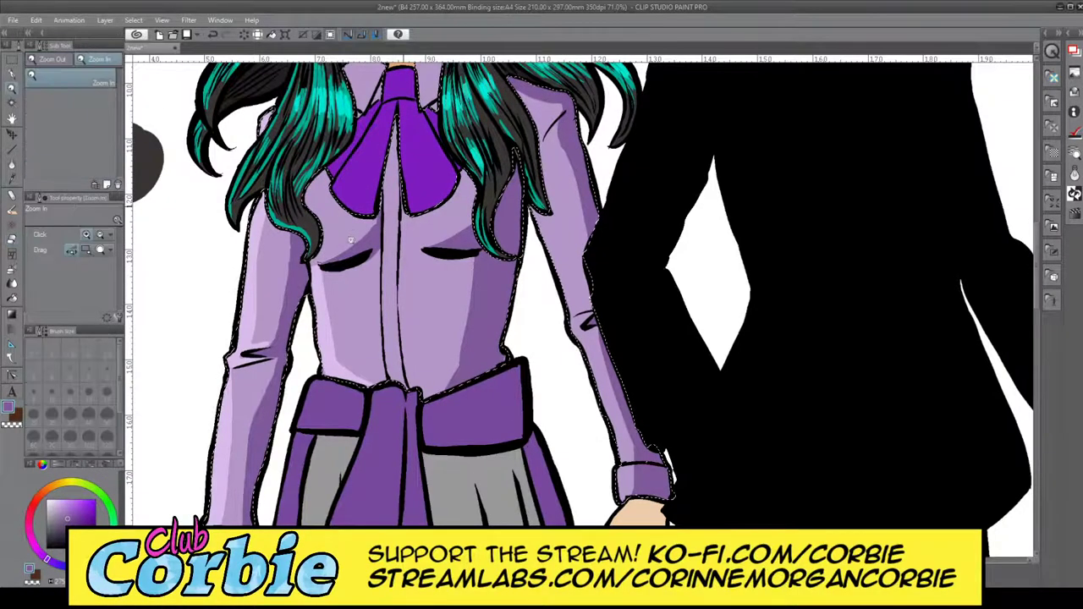
- Highlight the inner edge of the right sleeve and cuff in lighter lilac with the G-pen
mouse_move(413, 197)
left_mouse_down()
mouse_move(404, 196)
mouse_move(553, 186)
left_mouse_up()
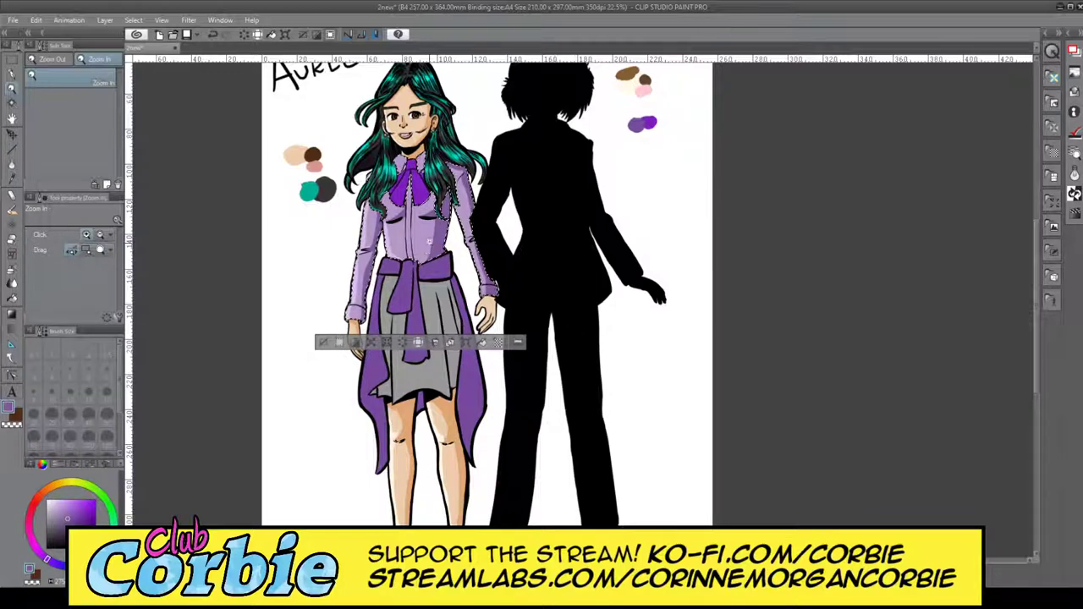
left_click_drag(458, 244, 406, 227)
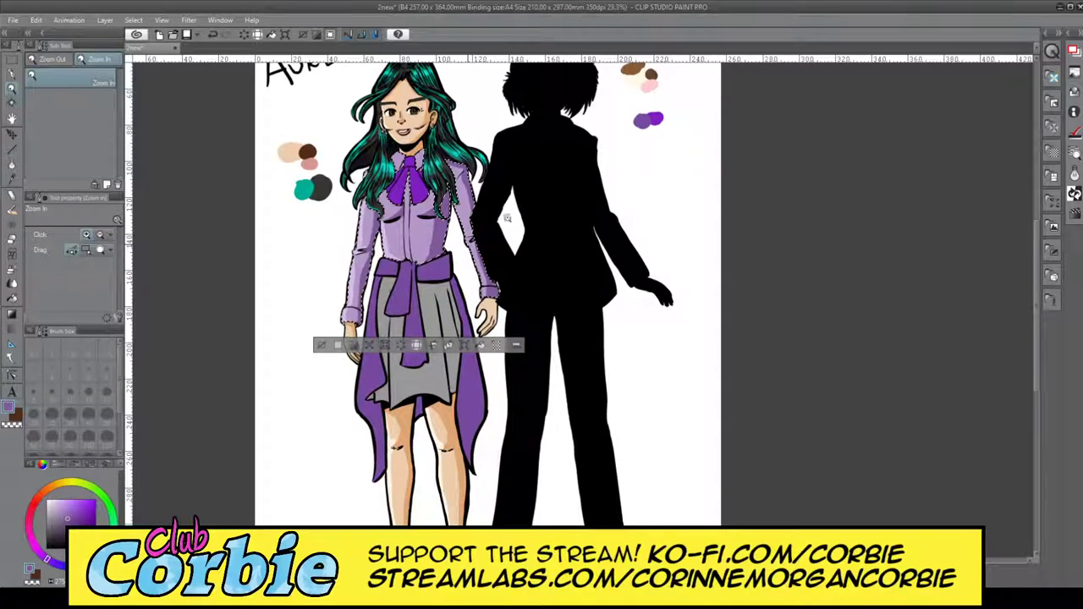
left_click_drag(507, 218, 711, 212)
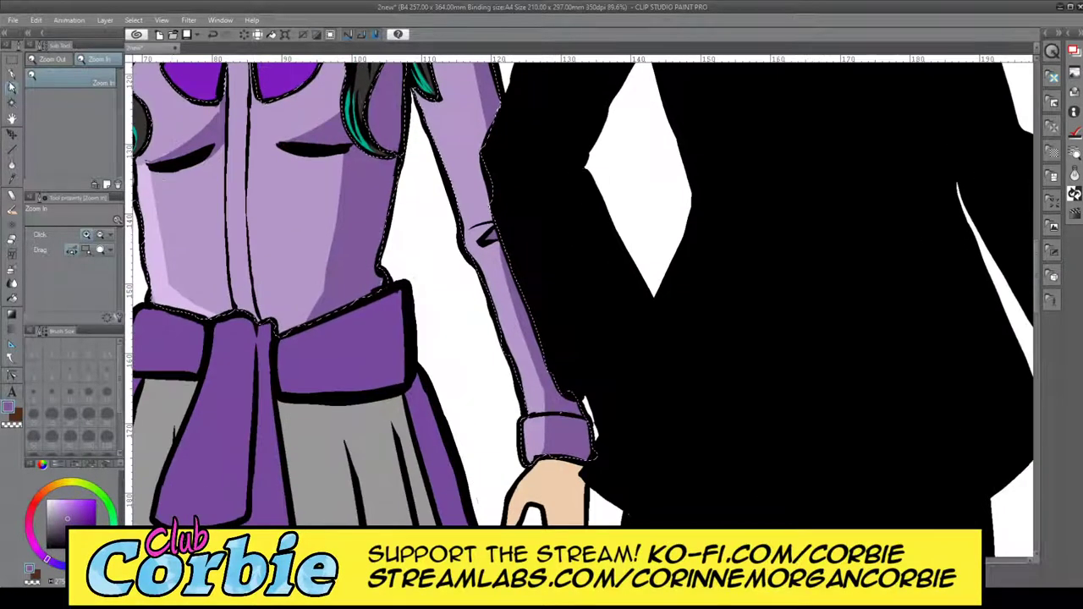
key("p")
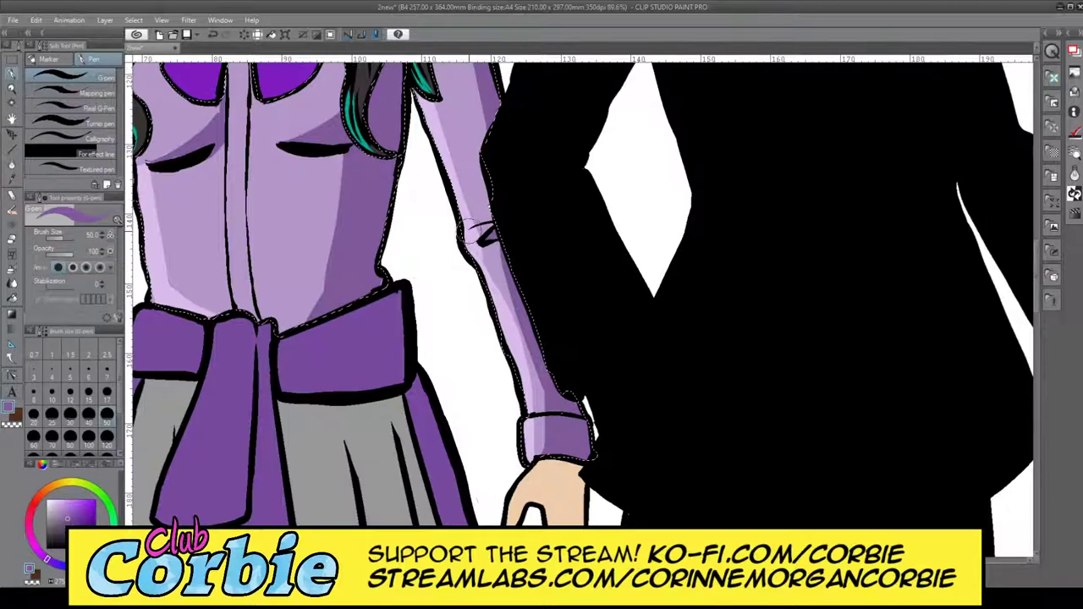
left_click(12, 88)
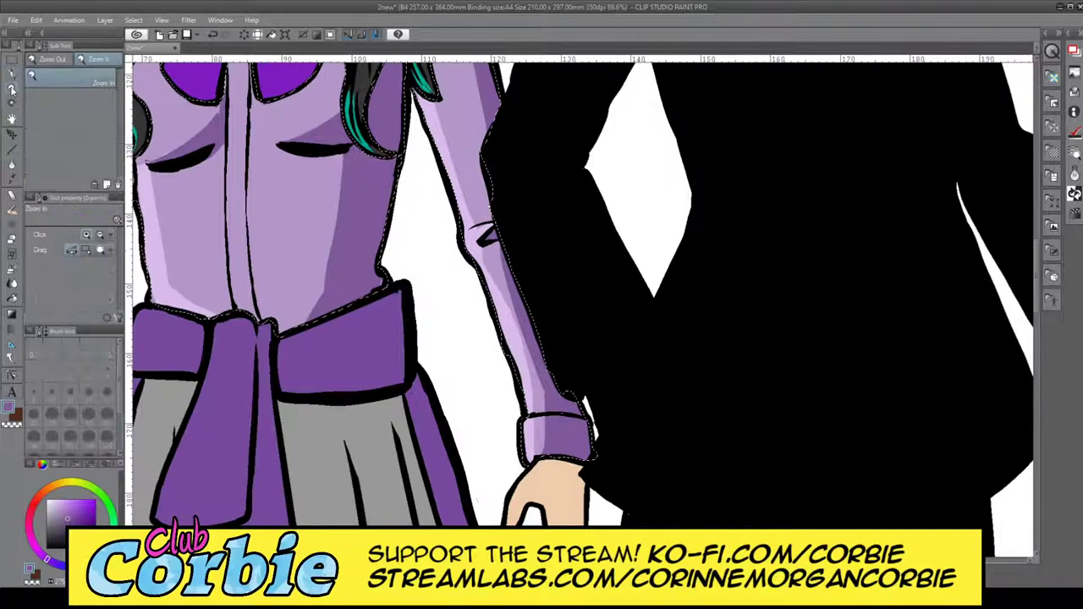
left_click_drag(393, 203, 346, 227)
left_click_drag(391, 183, 491, 139)
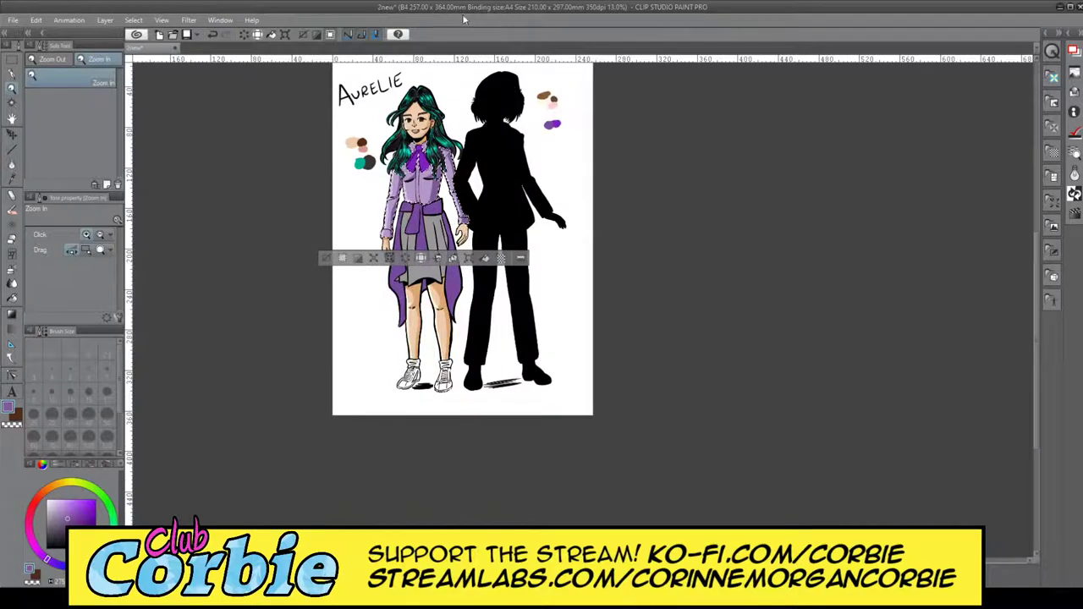
- Paint the lilac highlights and shading on both shirt collar flaps with the G-pen
scroll(422, 189, "up", 1)
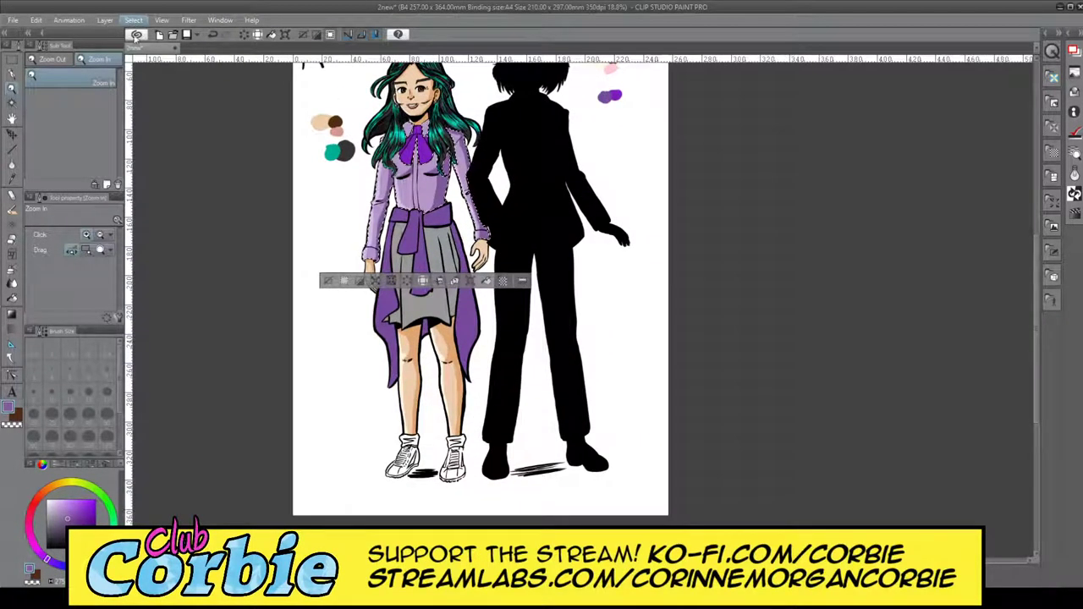
key("ctrl+d")
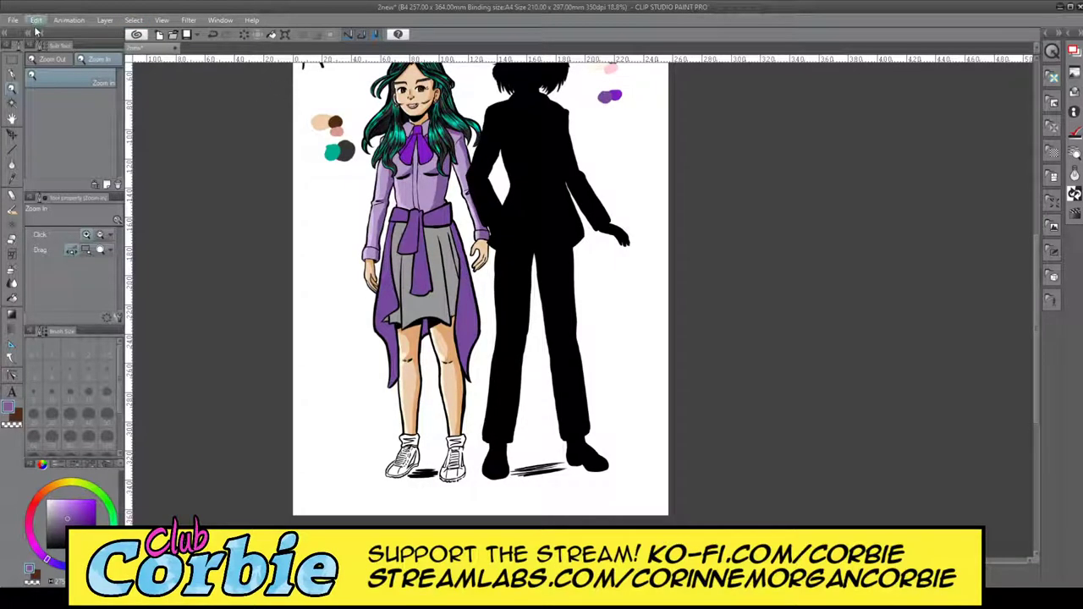
key("ctrl+z")
left_click_drag(418, 111, 444, 89)
scroll(415, 131, "up", 3)
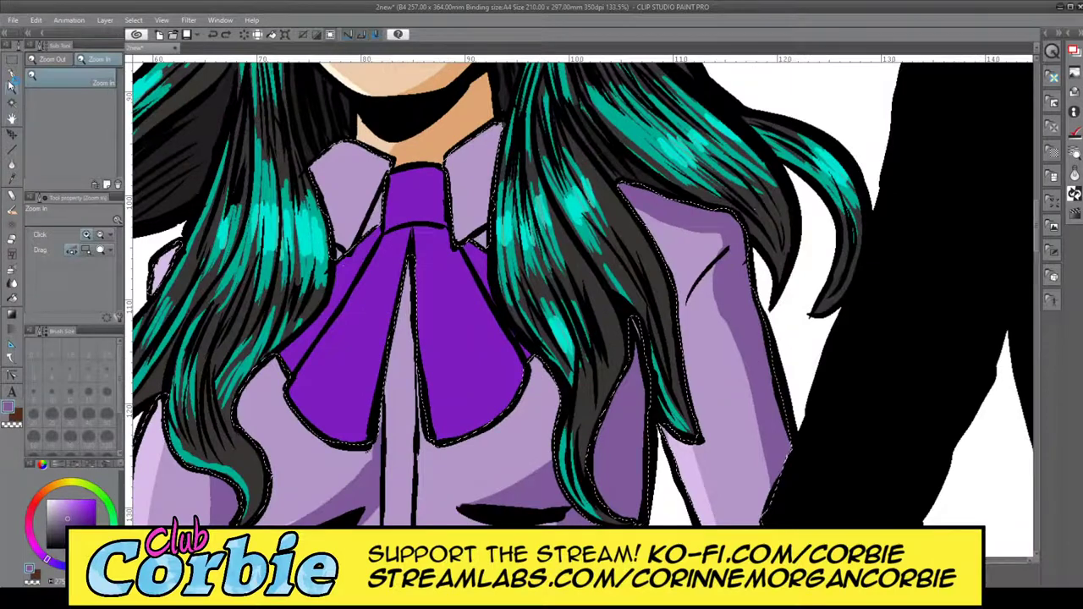
left_click(12, 75)
left_click_drag(306, 173, 348, 126)
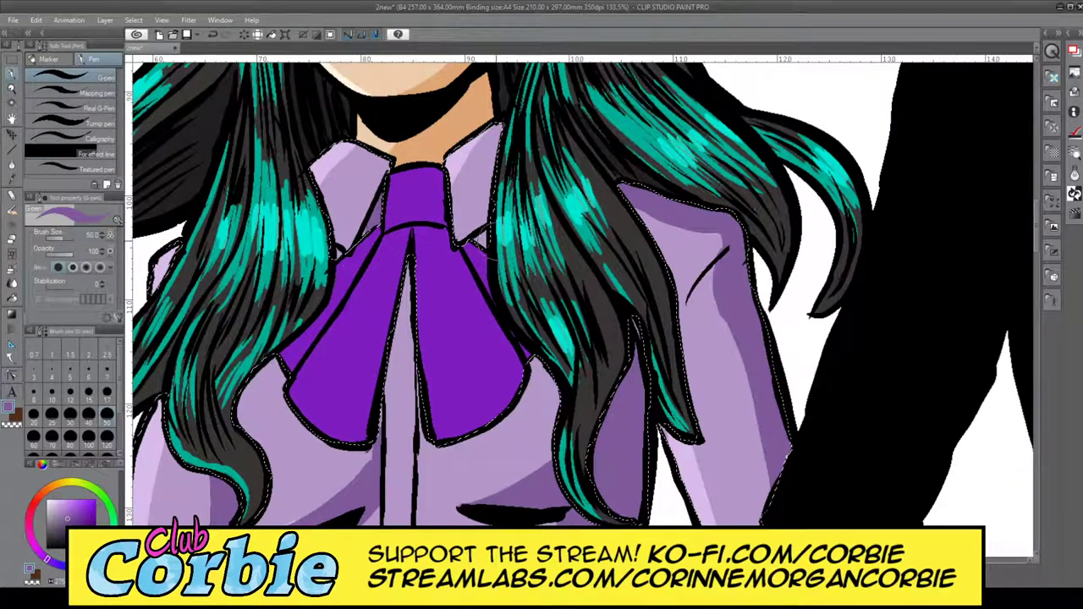
mouse_move(472, 241)
left_mouse_down()
mouse_move(479, 223)
mouse_move(481, 237)
left_mouse_up()
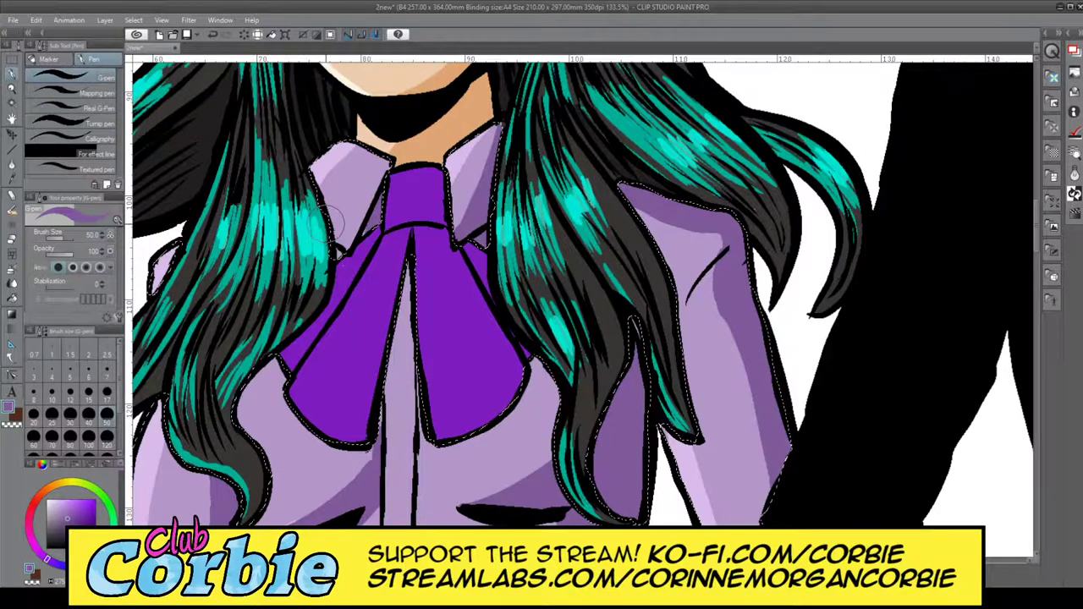
left_click_drag(329, 222, 380, 176)
left_click_drag(381, 176, 344, 240)
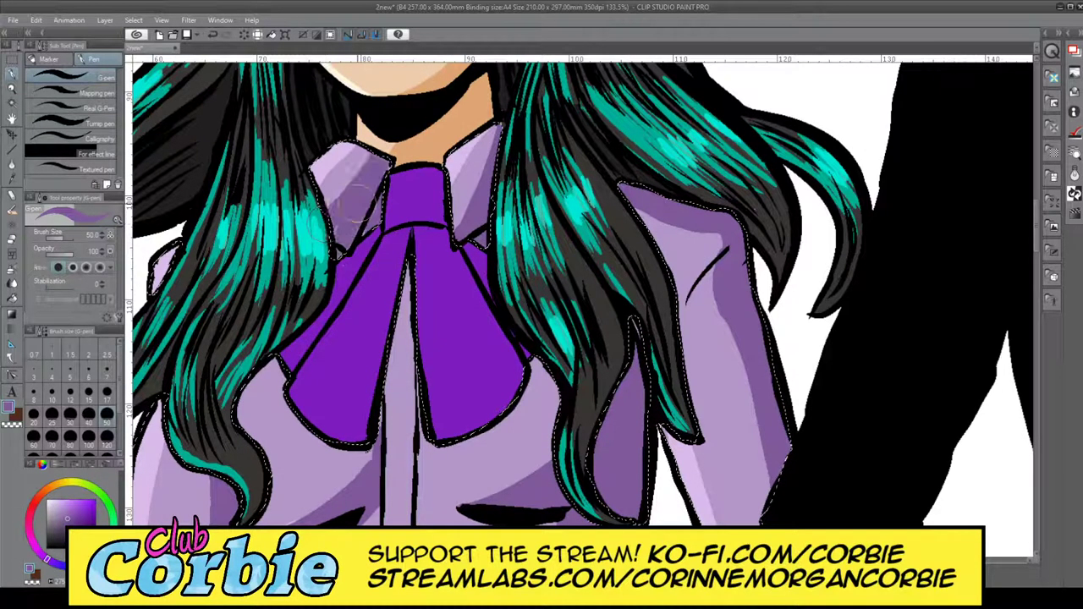
- Clear the selection around the shirt and check the whole figure
left_click(11, 91)
left_click_drag(354, 166, 161, 212)
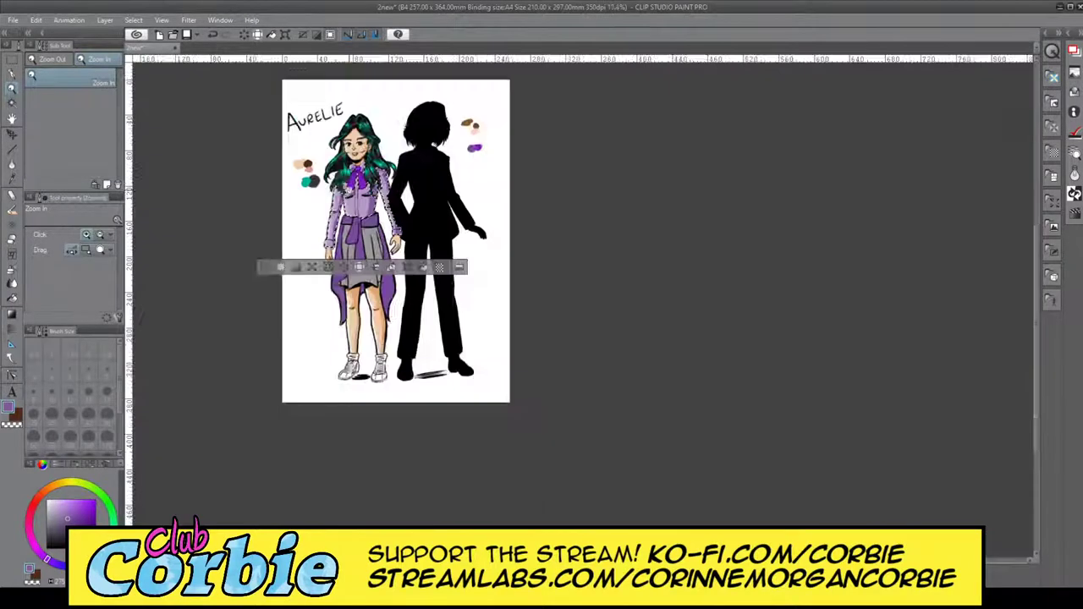
key("ctrl+plus")
key("ctrl+plus")
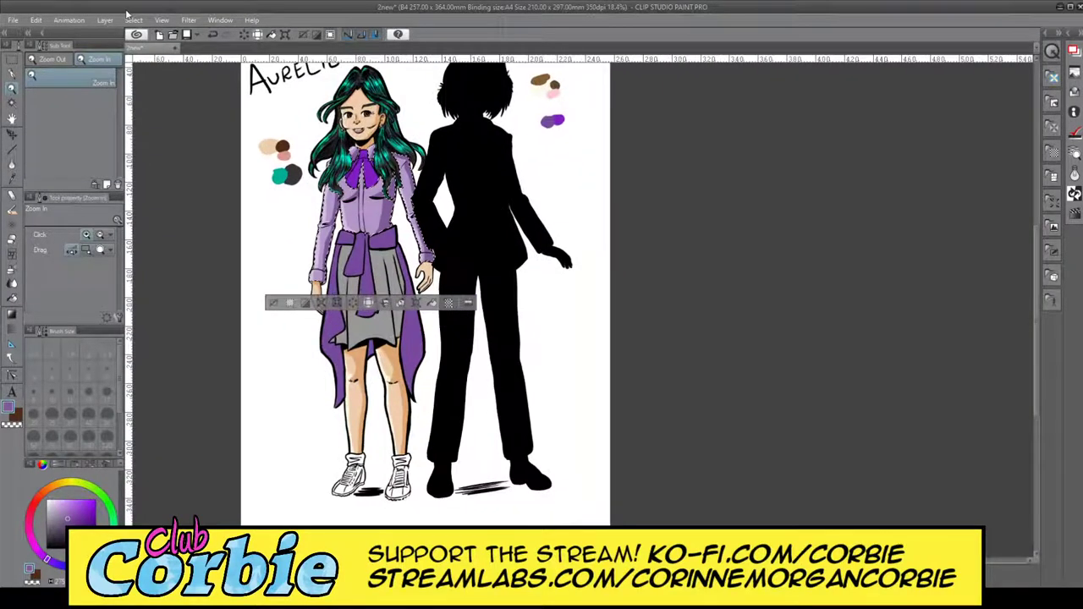
left_click(172, 51)
left_click_drag(399, 307, 419, 293)
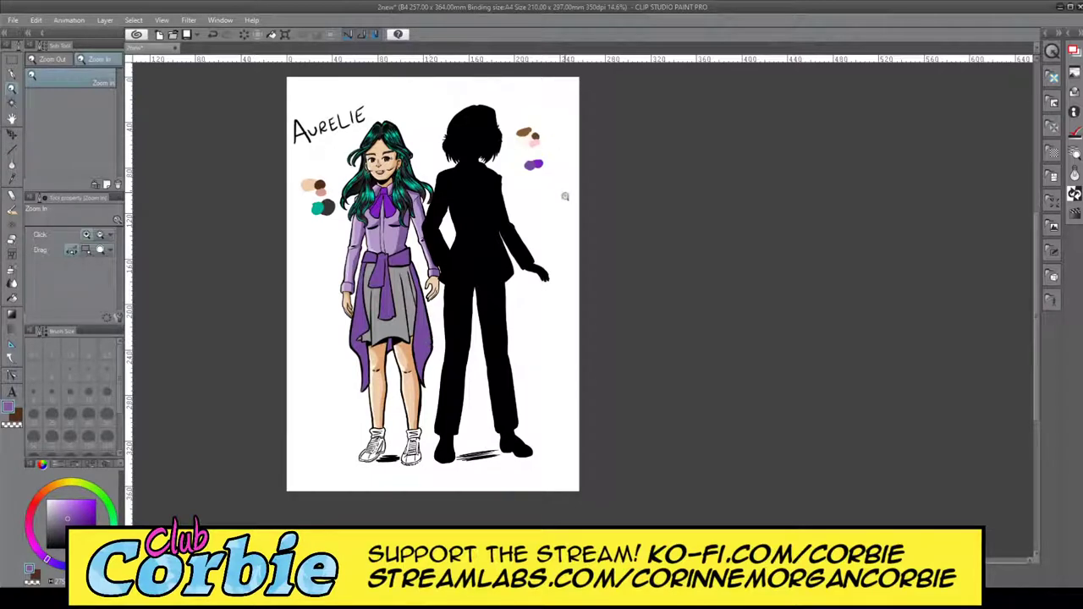
key("ctrl+plus")
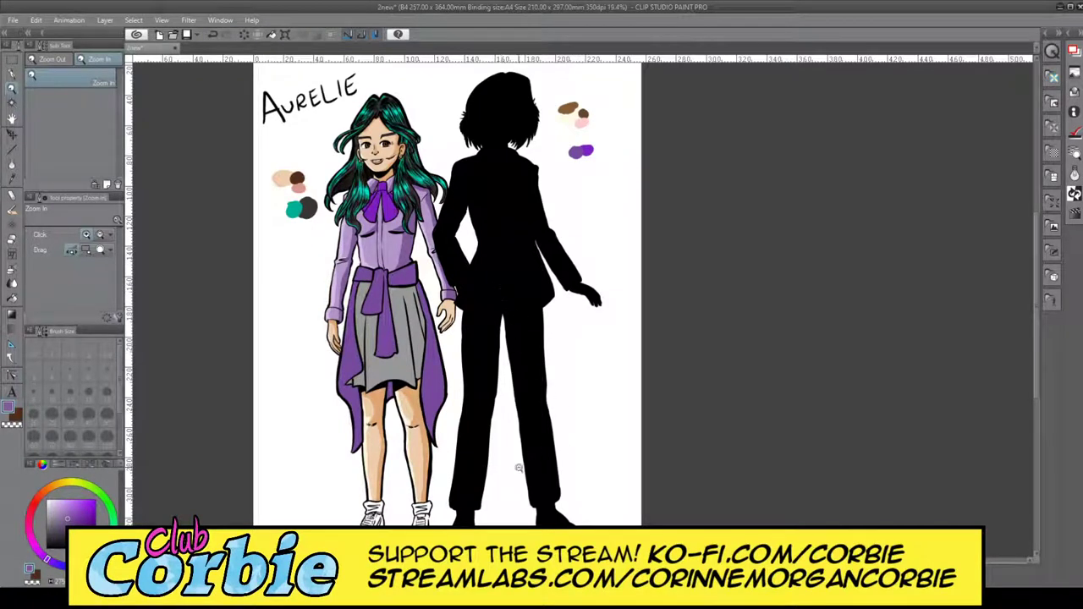
key("ctrl+minus")
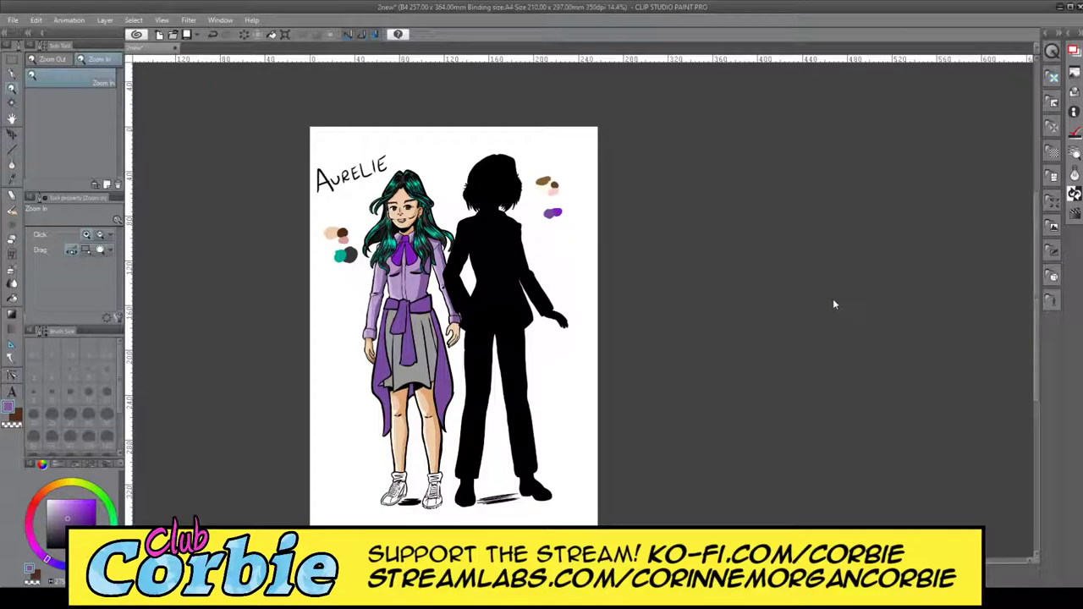
- Hide and show the purple jacket fill and the grey skirt fill in turn to identify the skirt's layer
key("ctrl+z")
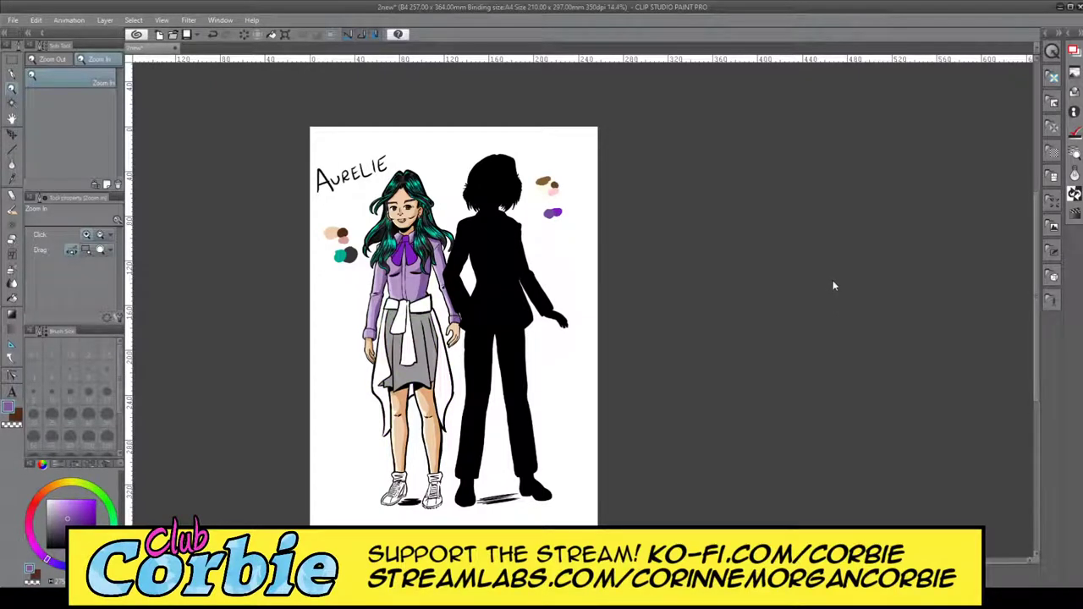
key("ctrl+y")
key("ctrl+z")
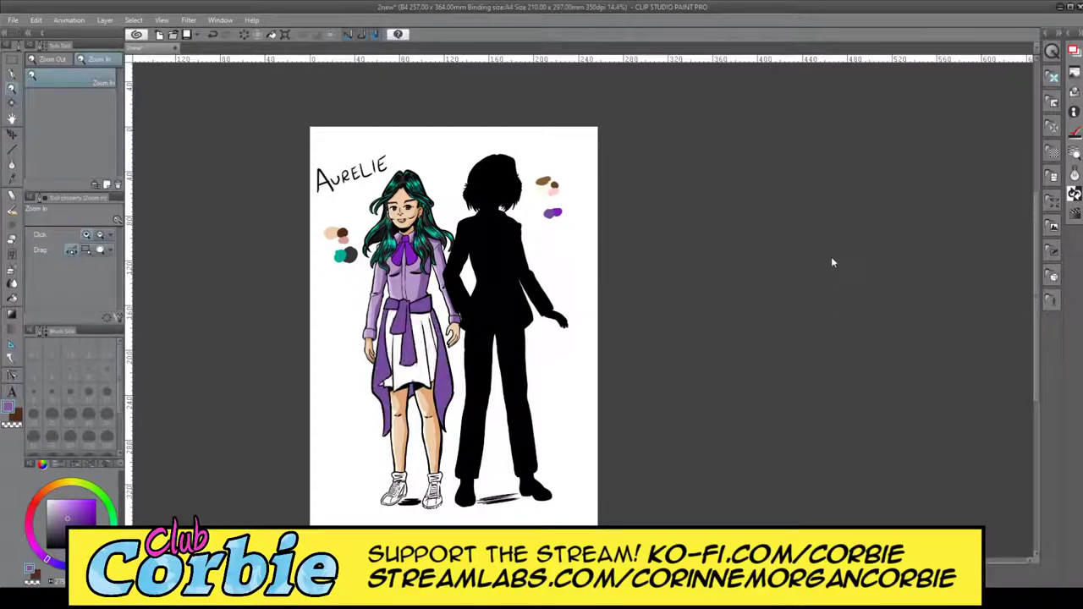
key("ctrl+y")
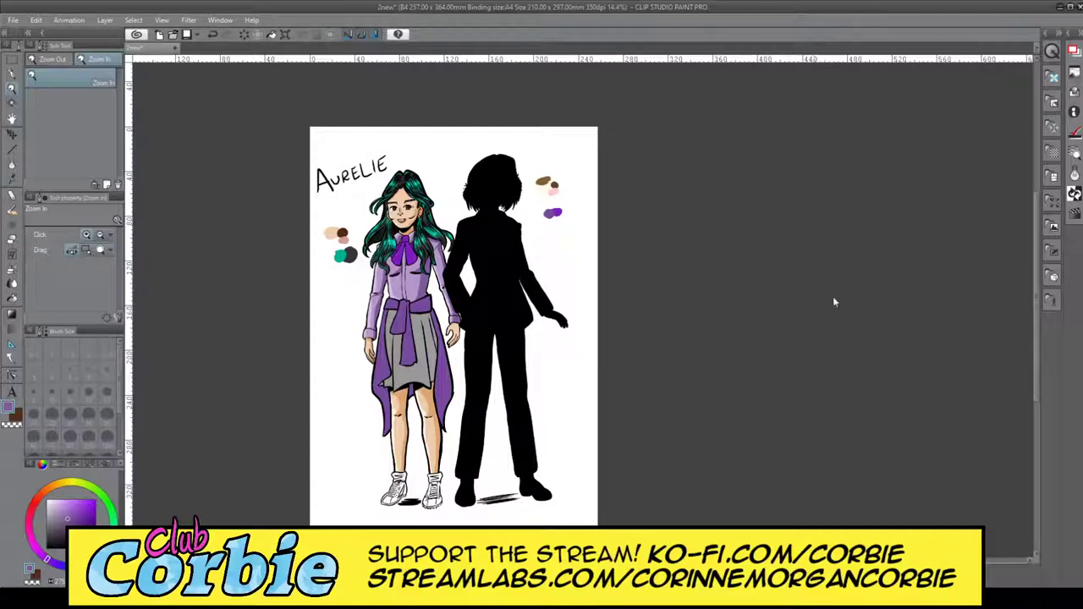
key("ctrl+z")
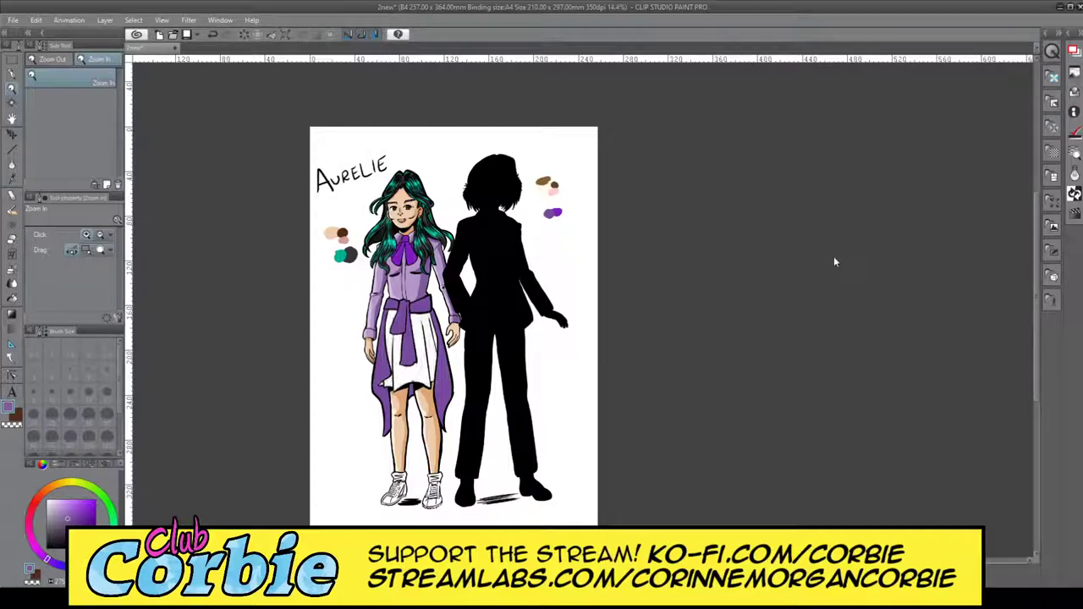
key("ctrl+y")
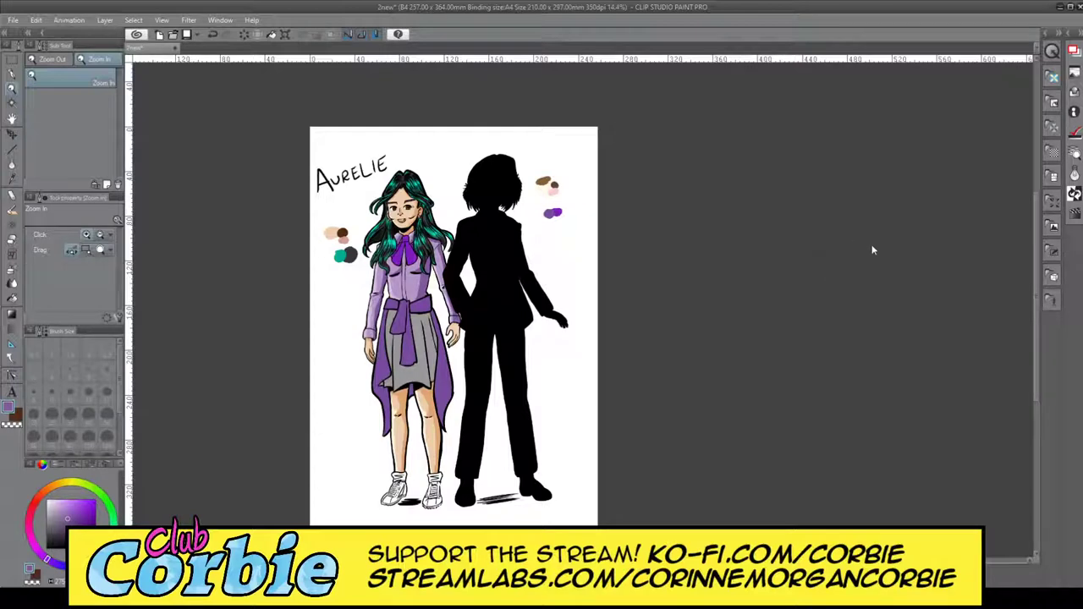
key("ctrl+z")
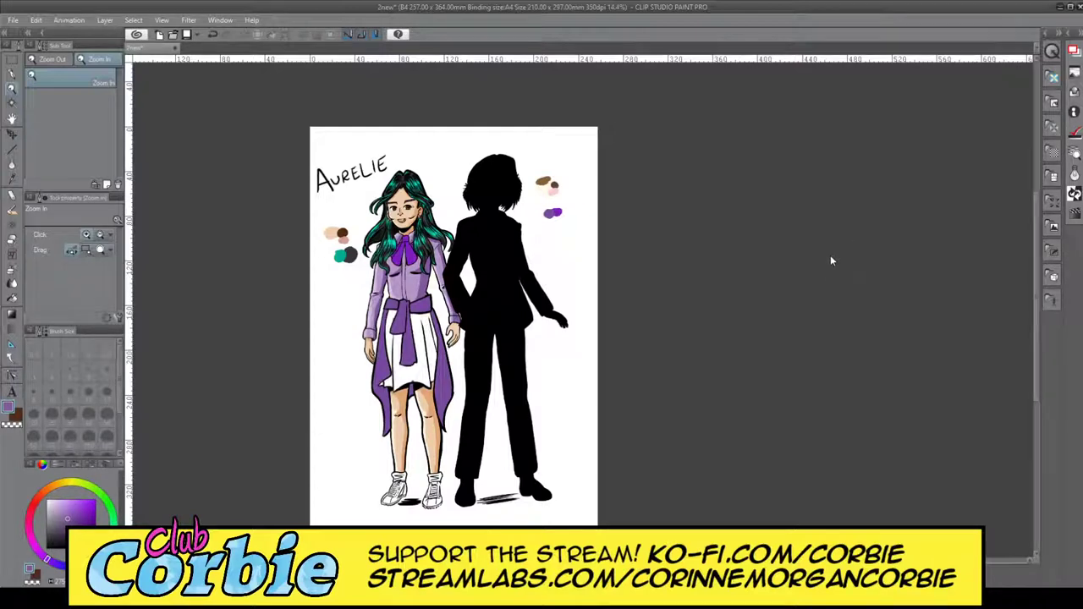
key("ctrl+y")
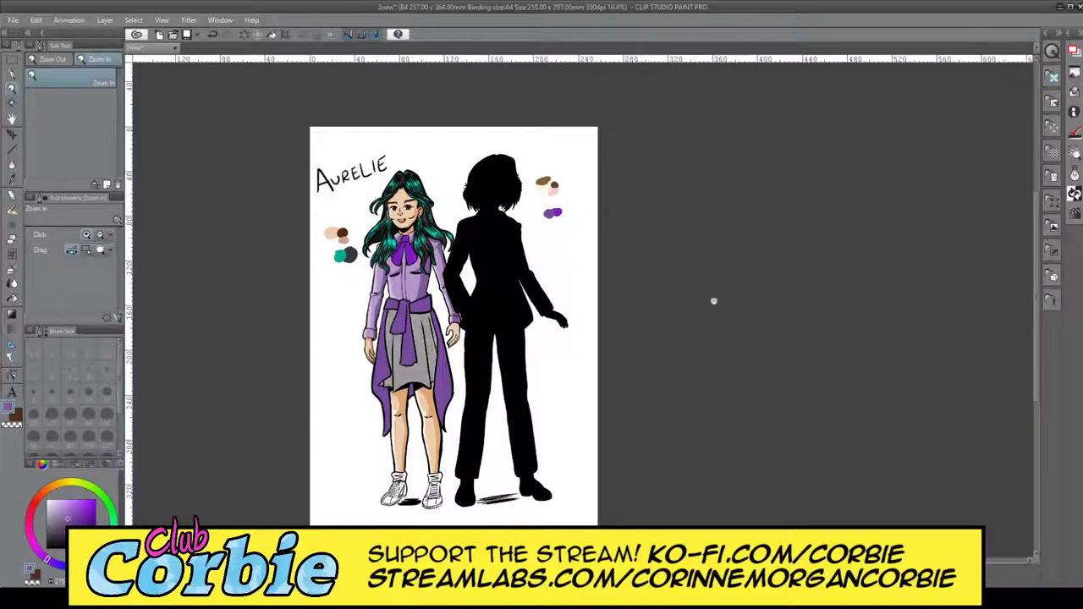
- Select the grey area of the skirt with Auto select, referring to the editing layer only
left_click(381, 356)
left_click(422, 350)
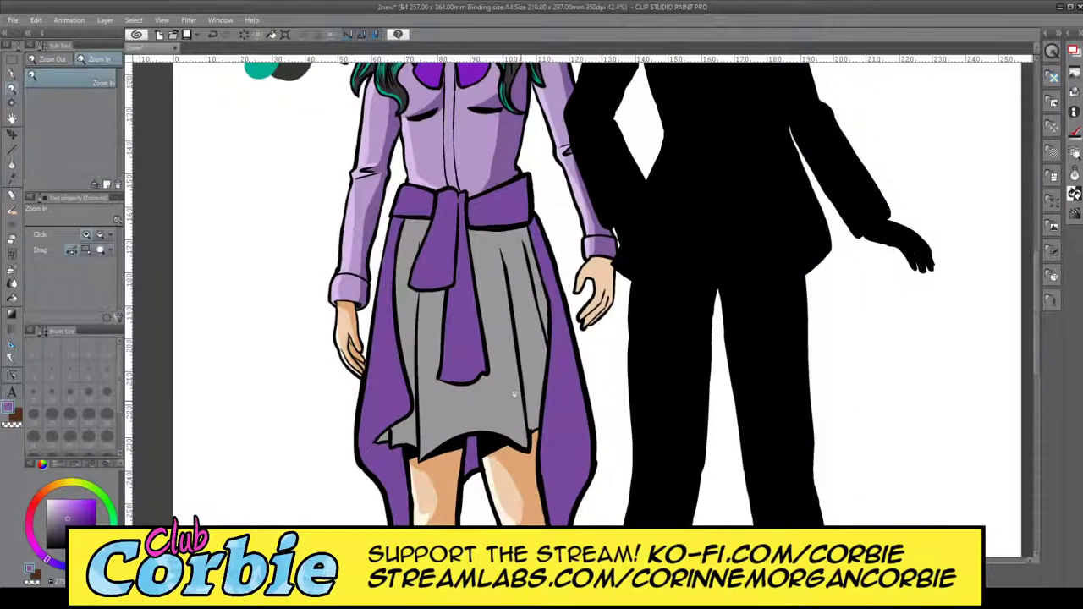
left_click(515, 393)
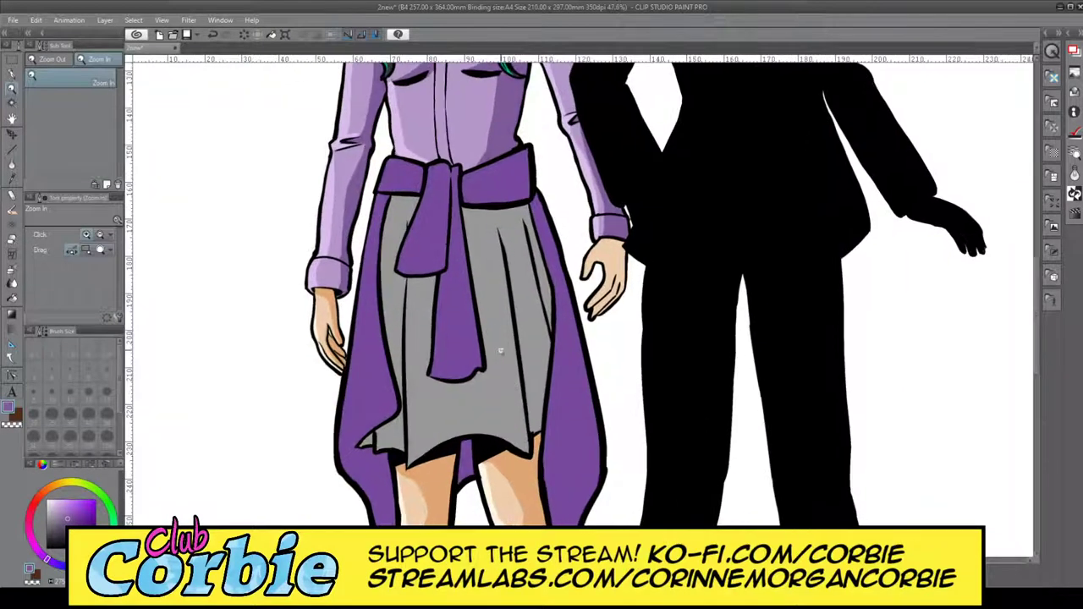
left_click(12, 103)
left_click(423, 345)
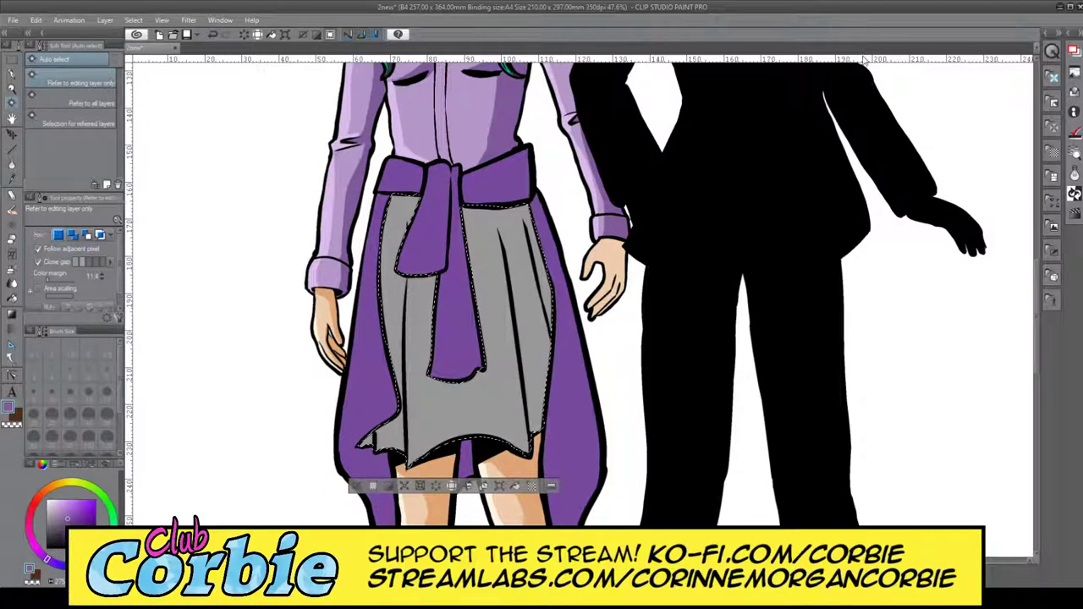
- Try shading the middle of the skirt with a long G-pen stroke down from the waist, and undo it
left_click(12, 89)
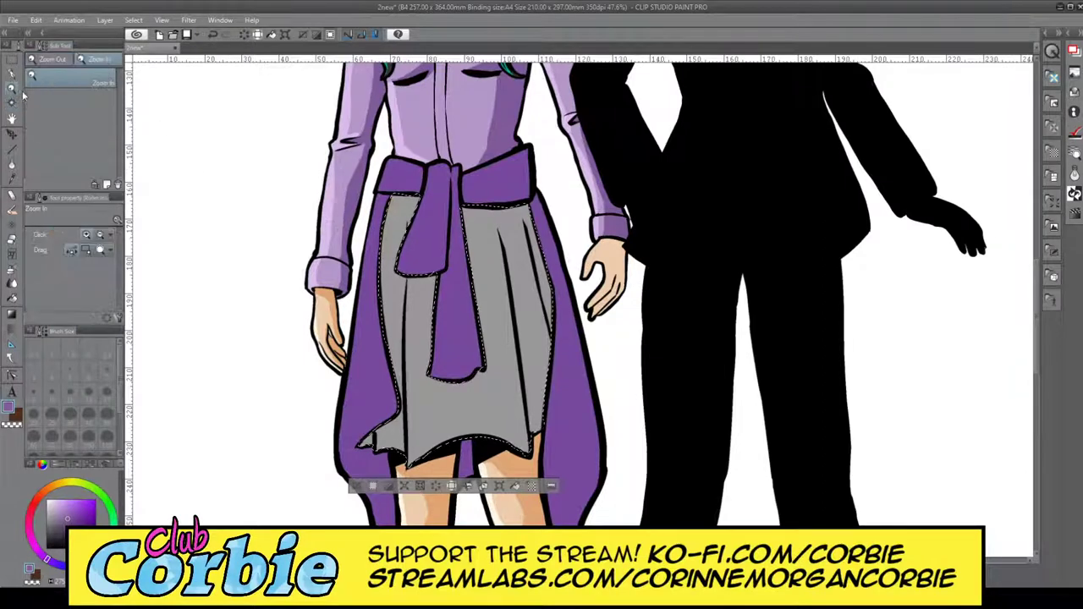
left_click_drag(483, 414, 494, 403)
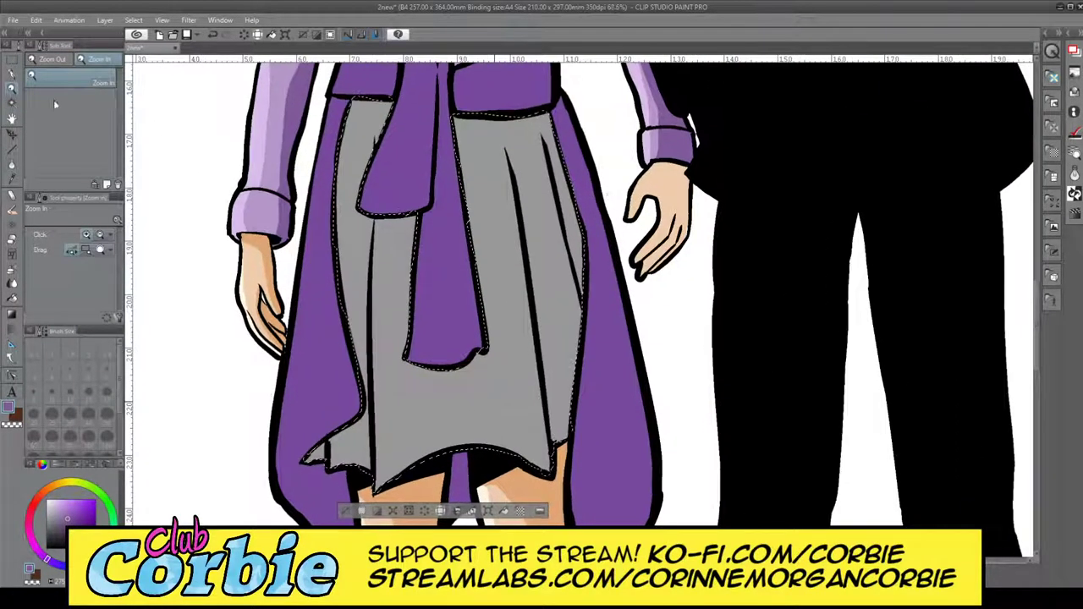
key("p")
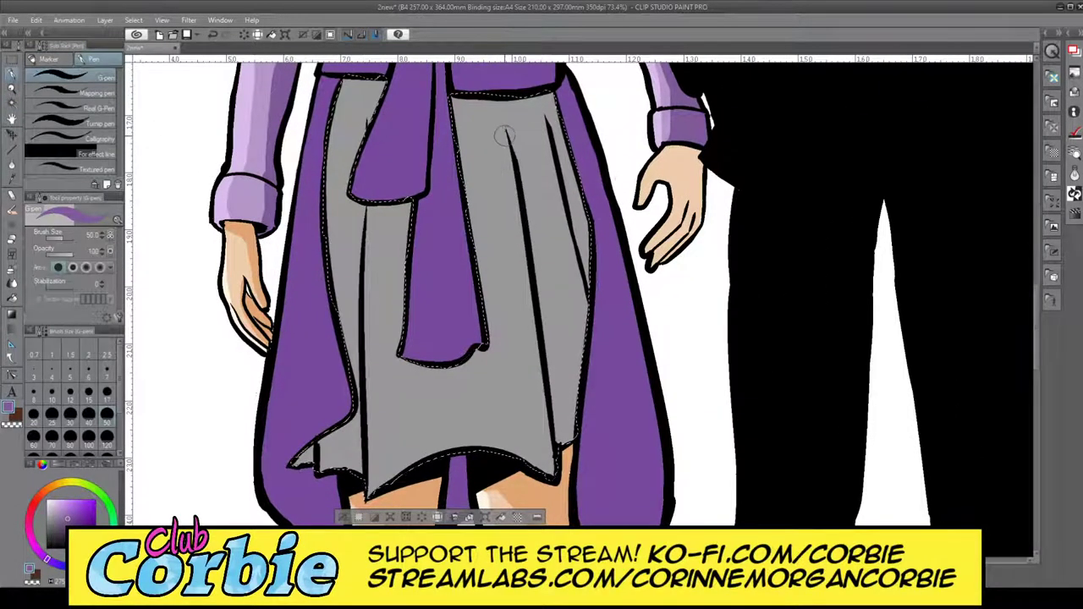
left_click_drag(501, 136, 506, 449)
key("ctrl+z")
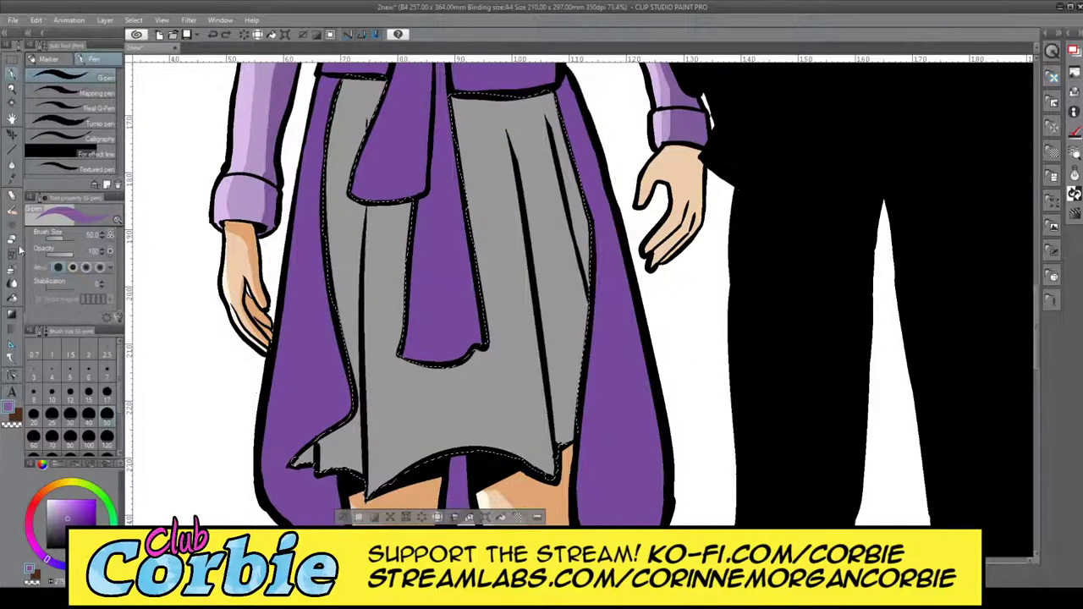
- Pick up the skirt's grey and shade beside the two long folds on its right half with the G-pen at size 50
key("i")
left_click(148, 179)
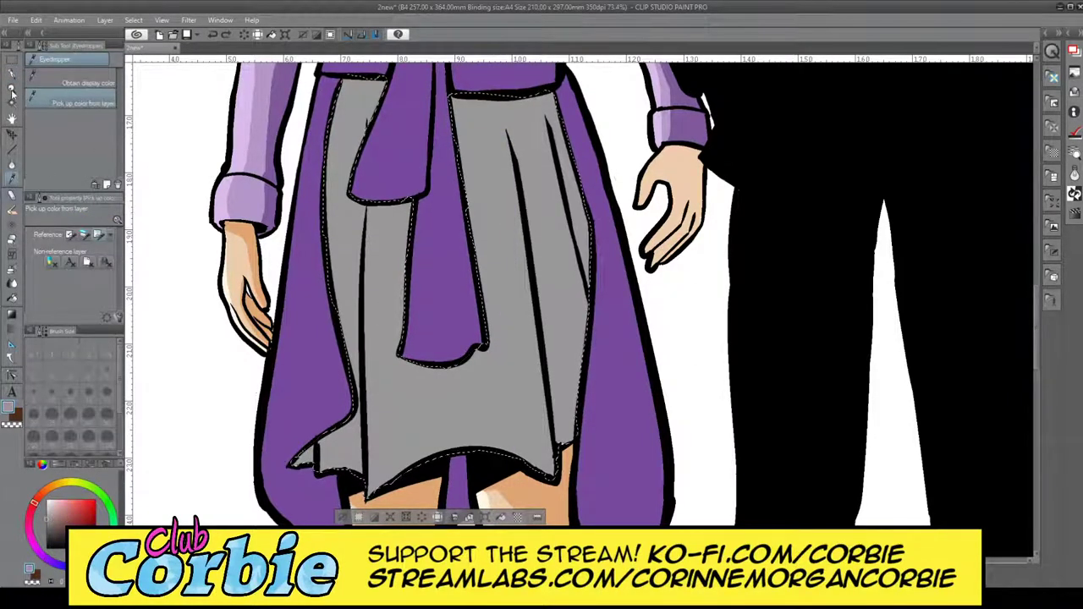
key("p")
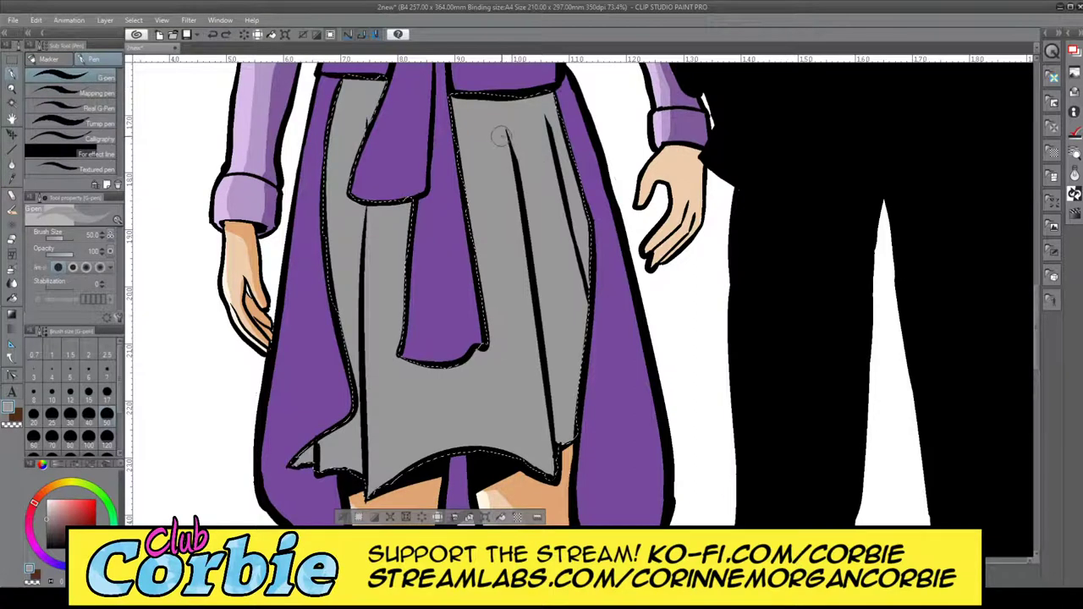
left_click_drag(506, 129, 487, 482)
mouse_move(504, 325)
left_mouse_down()
mouse_move(500, 368)
mouse_move(516, 319)
mouse_move(537, 449)
mouse_move(537, 368)
mouse_move(540, 463)
mouse_move(523, 262)
mouse_move(518, 369)
mouse_move(509, 159)
left_mouse_up()
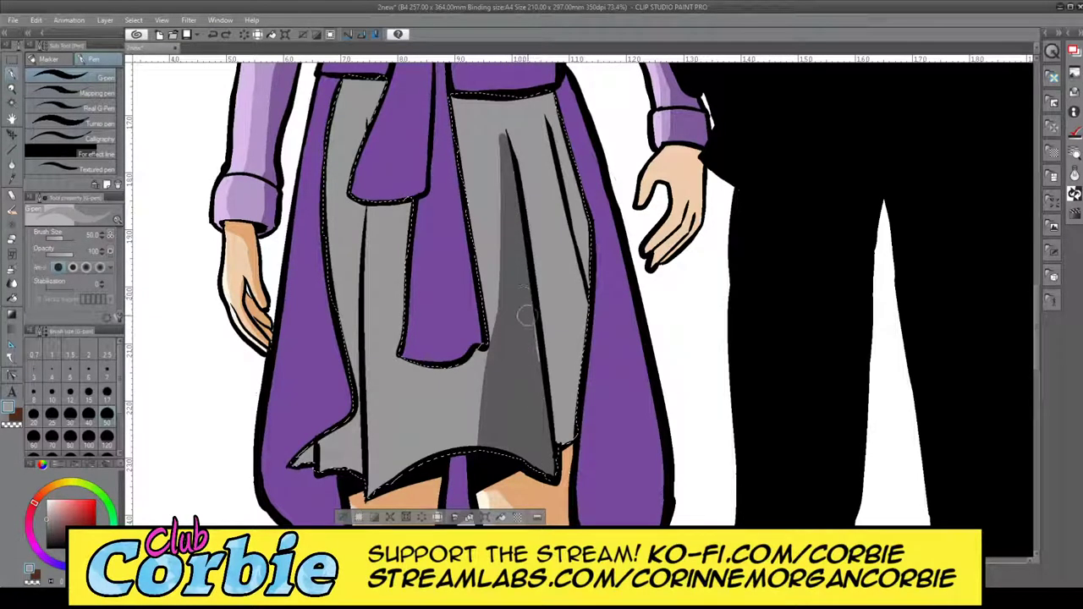
mouse_move(545, 152)
left_mouse_down()
mouse_move(554, 135)
mouse_move(575, 431)
mouse_move(552, 228)
mouse_move(563, 389)
mouse_move(550, 162)
mouse_move(584, 370)
mouse_move(562, 101)
mouse_move(589, 279)
mouse_move(575, 190)
mouse_move(589, 388)
left_mouse_up()
left_click_drag(570, 350, 564, 440)
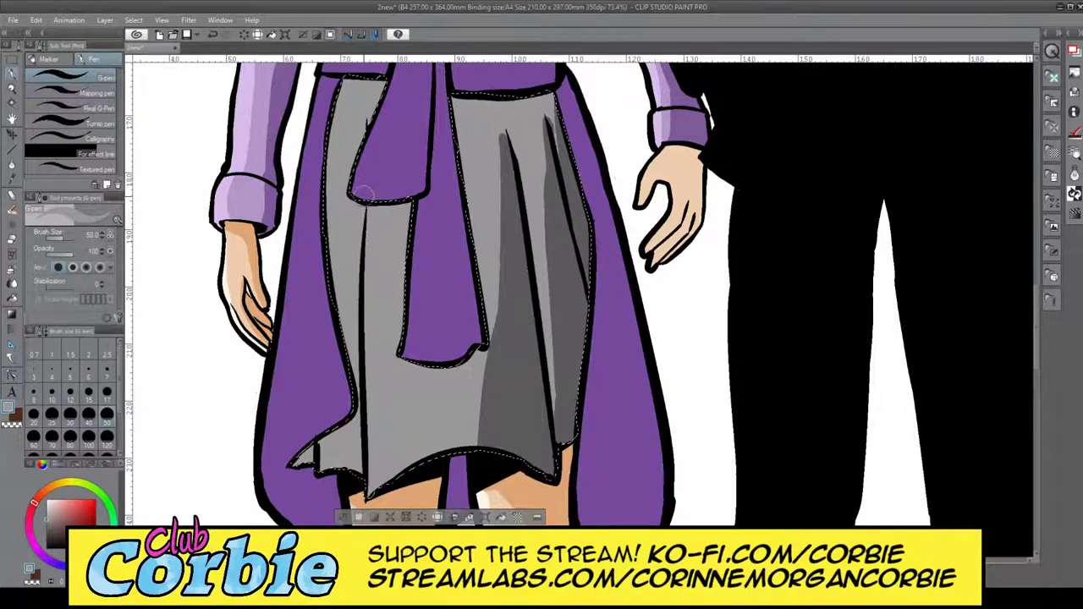
- Shade the left side of the skirt dark grey, from beside the sash knot down along the fold to the hem
mouse_move(362, 188)
left_mouse_down()
mouse_move(313, 508)
mouse_move(345, 330)
mouse_move(354, 461)
mouse_move(340, 425)
left_mouse_up()
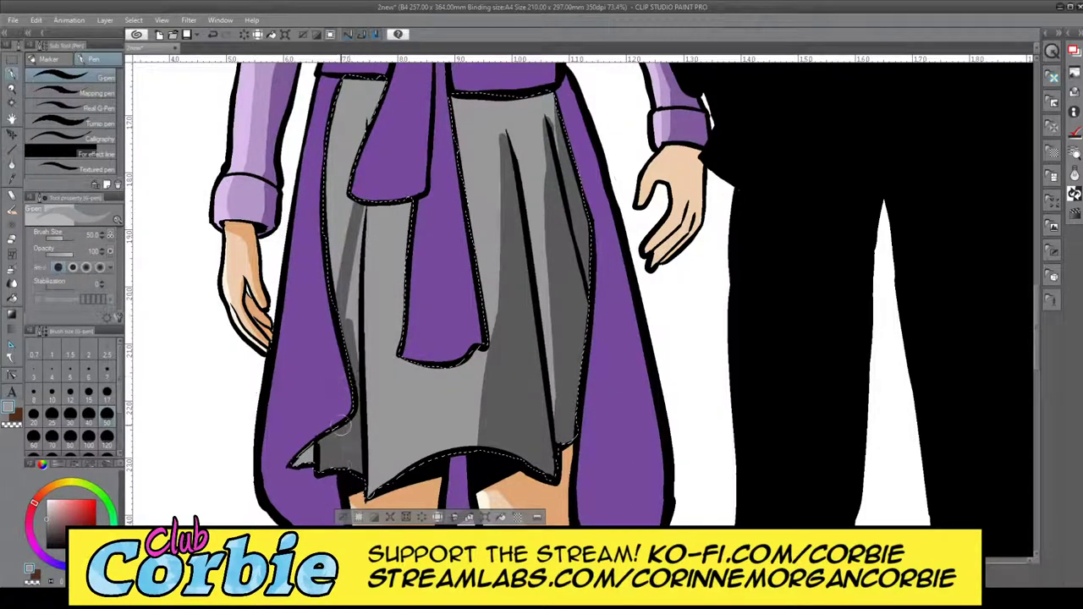
mouse_move(340, 318)
left_mouse_down()
mouse_move(345, 283)
mouse_move(354, 365)
mouse_move(349, 255)
mouse_move(351, 228)
mouse_move(357, 289)
mouse_move(359, 213)
left_mouse_up()
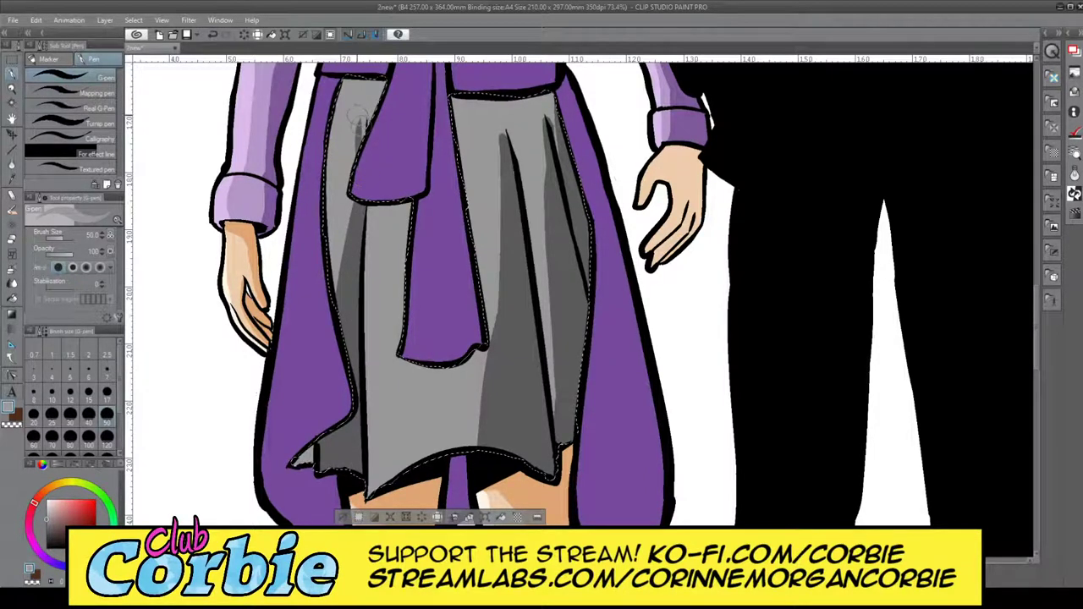
mouse_move(362, 121)
left_mouse_down()
mouse_move(357, 197)
mouse_move(363, 124)
left_mouse_up()
mouse_move(364, 175)
left_mouse_down()
mouse_move(355, 217)
mouse_move(362, 119)
mouse_move(366, 183)
left_mouse_up()
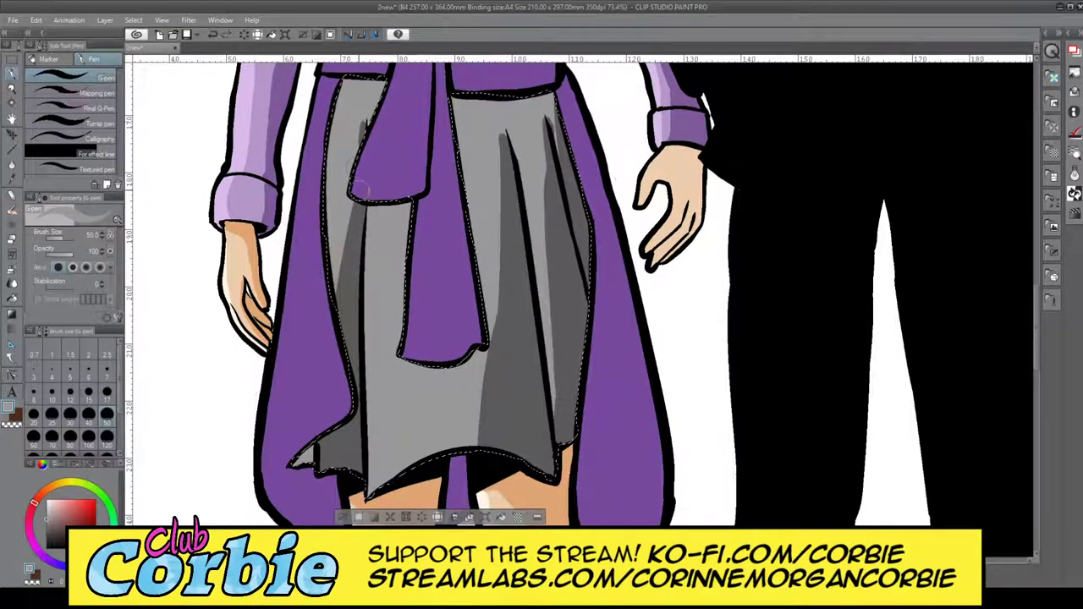
left_click_drag(362, 128, 345, 222)
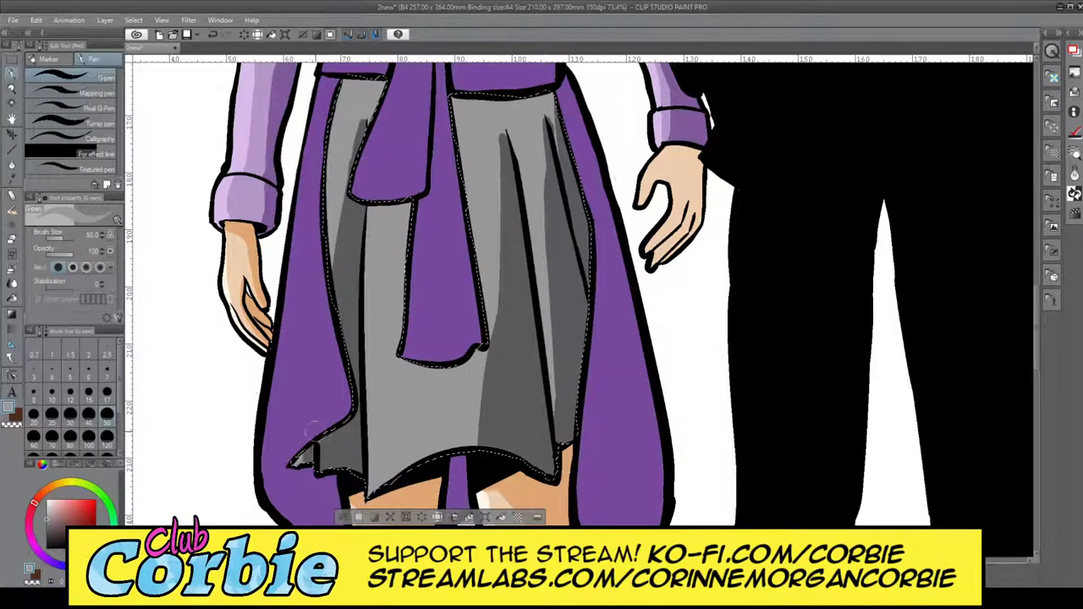
- Paint light grey G-pen highlights down the skirt's middle panel and along its upper left edge, undoing the stroke beside the right fold
left_click(13, 88)
left_click_drag(436, 252, 254, 279)
left_click_drag(428, 217, 499, 223)
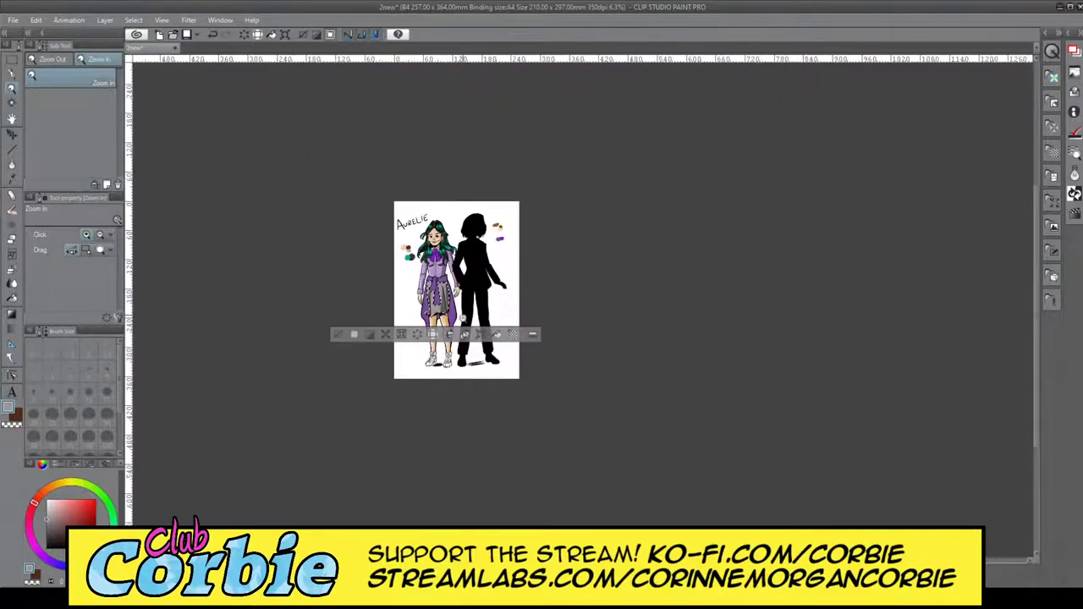
left_click_drag(450, 302, 474, 302)
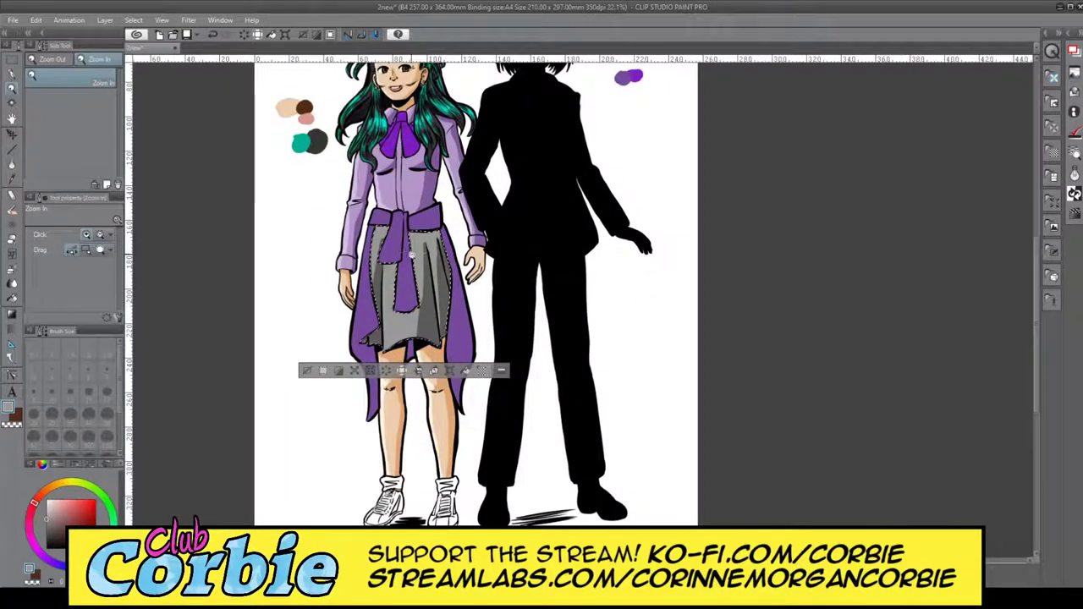
left_click_drag(416, 252, 450, 253)
left_click_drag(383, 335, 434, 307)
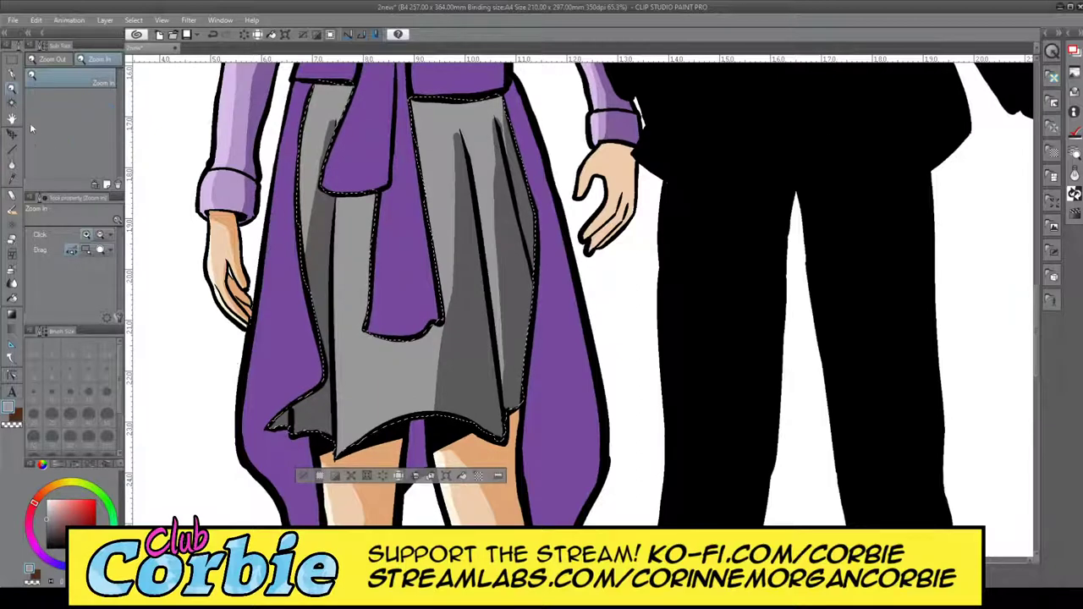
left_click(13, 181)
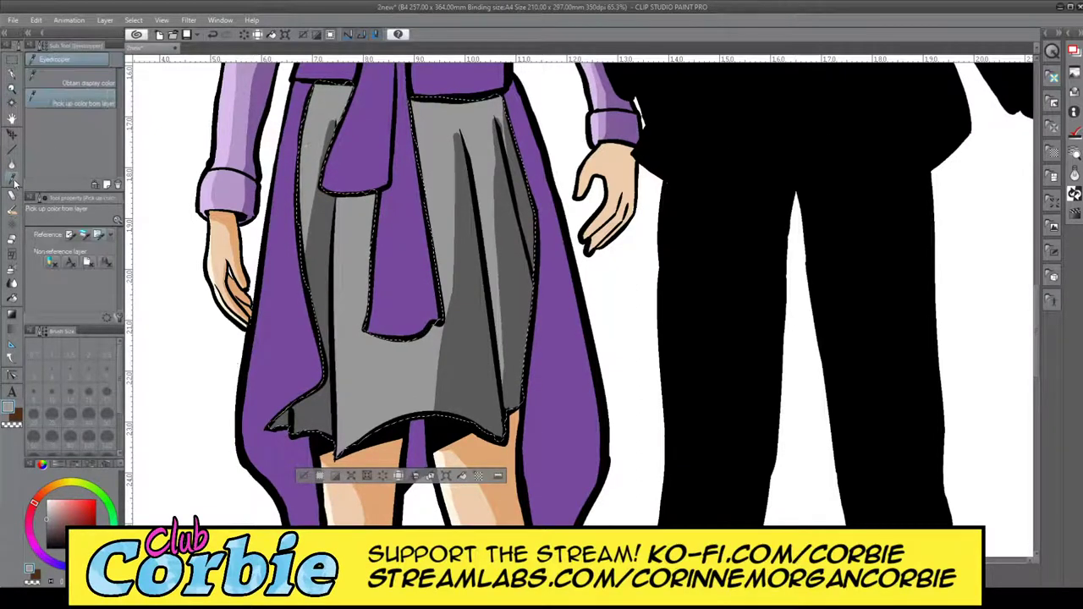
left_click(12, 74)
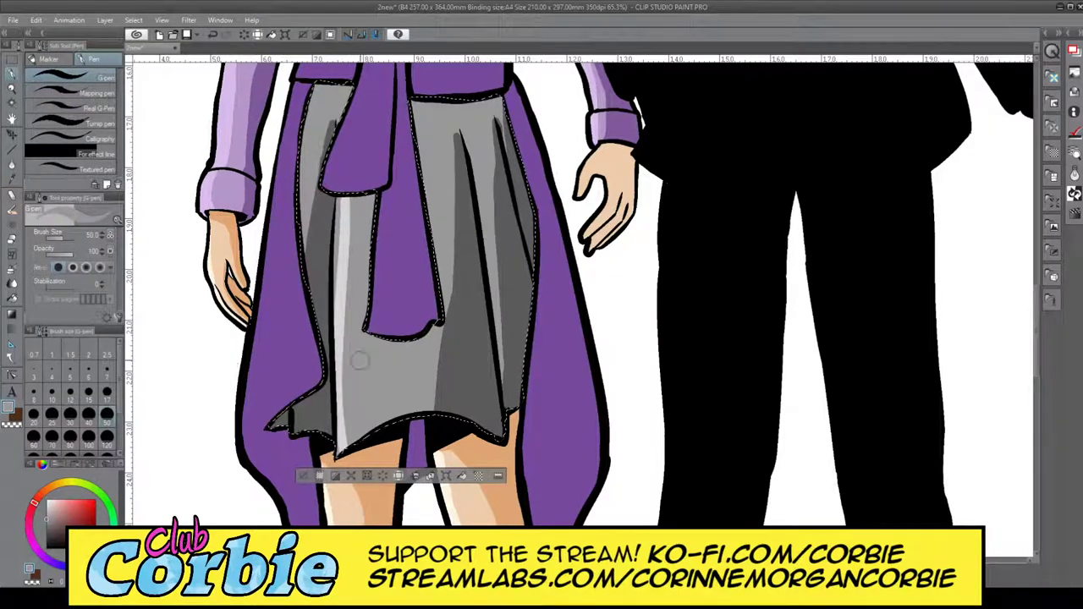
left_click_drag(352, 316, 336, 223)
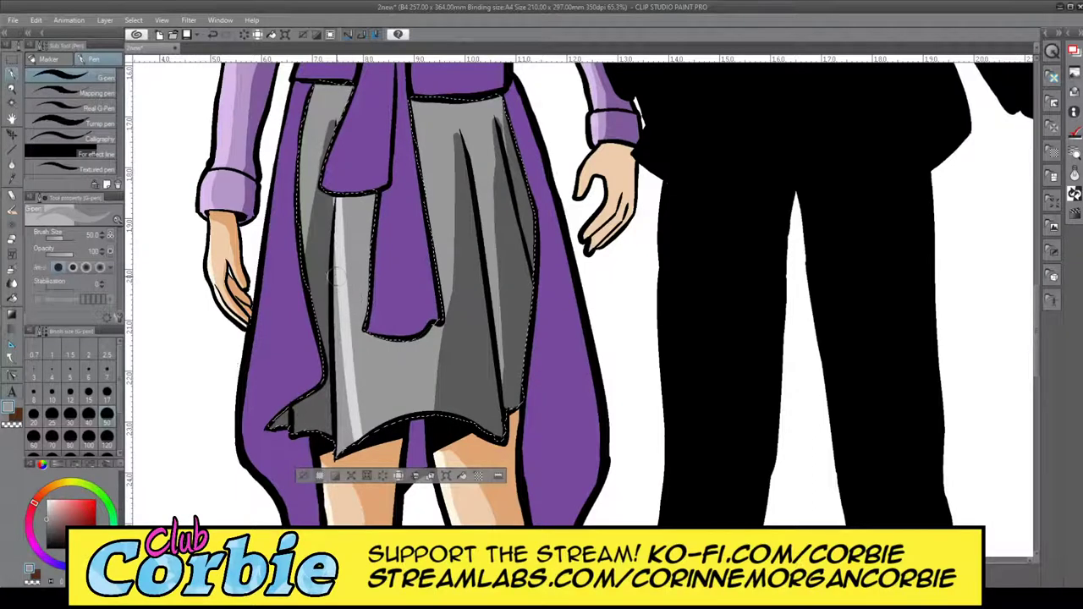
left_click_drag(337, 428, 344, 337)
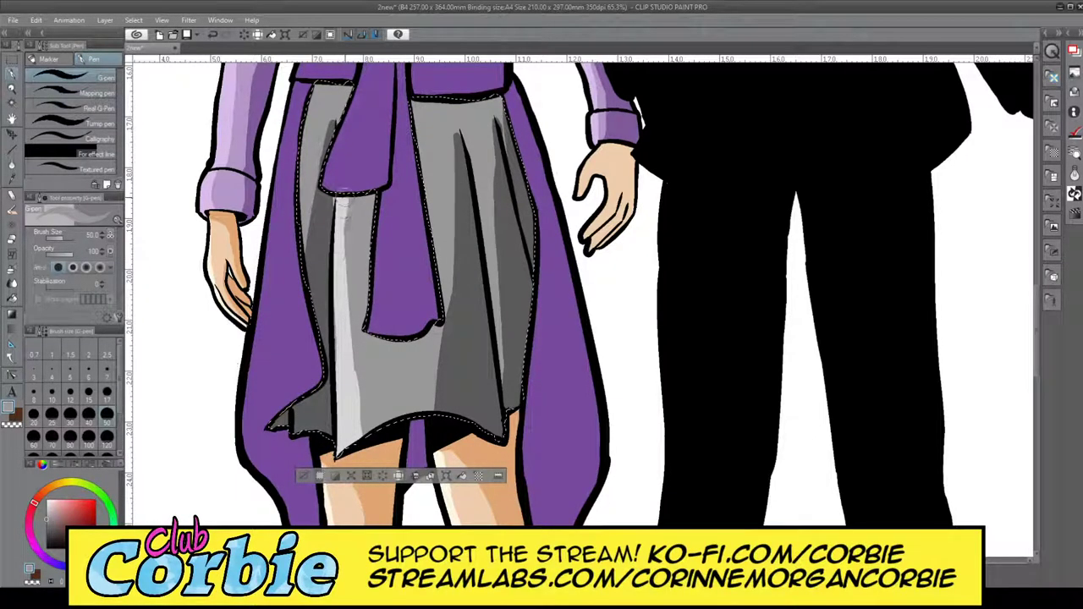
left_click_drag(343, 252, 361, 413)
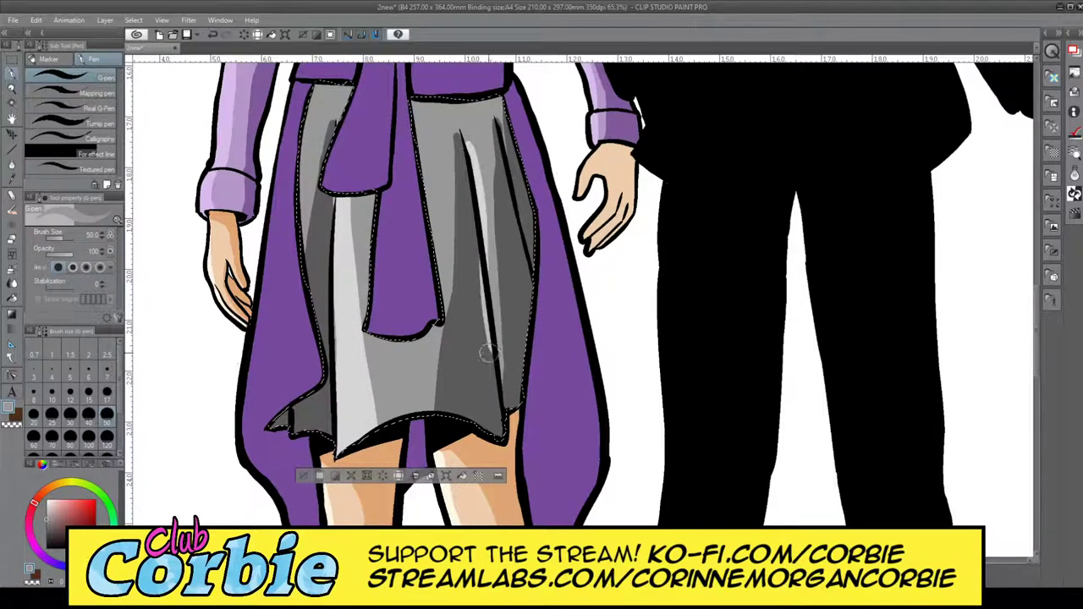
key("ctrl+z")
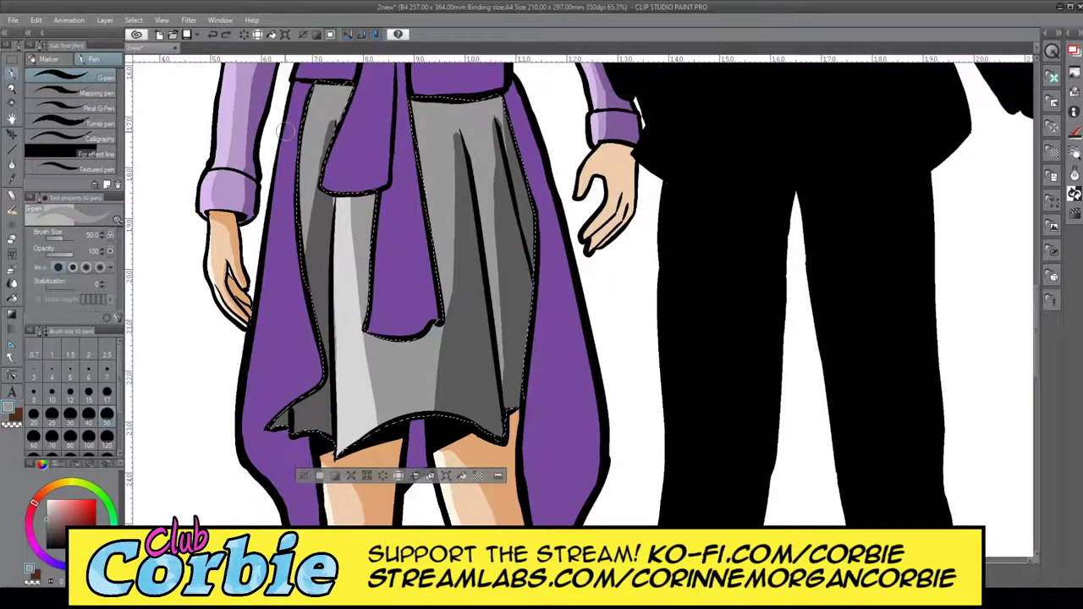
left_click_drag(311, 85, 296, 246)
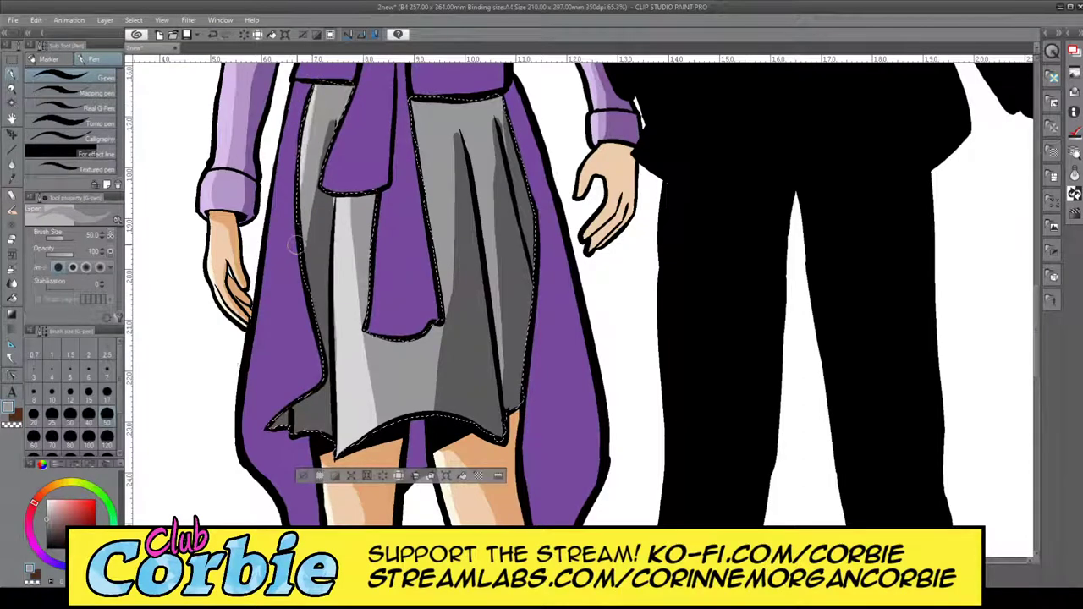
- Clear the selection around the skirt and check the whole figure
left_click(12, 87)
left_click_drag(382, 225, 422, 218)
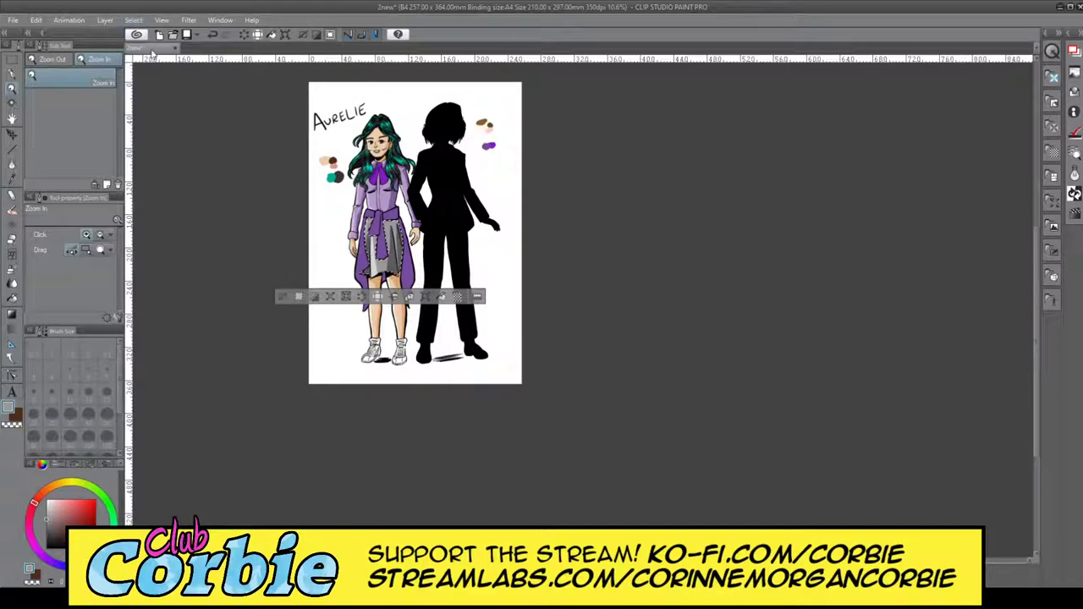
left_click_drag(395, 260, 412, 252)
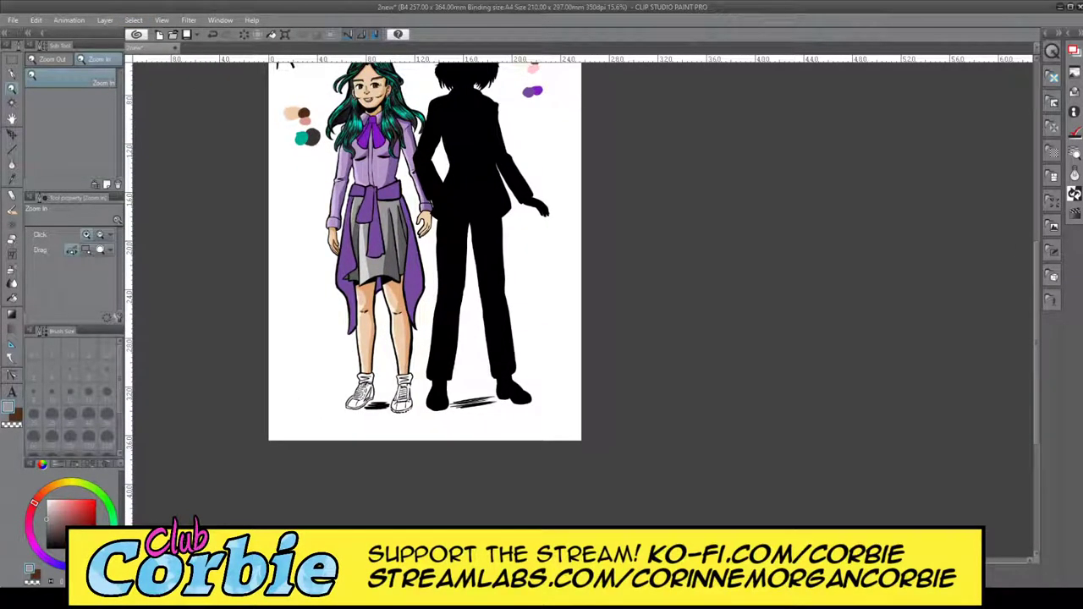
left_click_drag(419, 203, 393, 199)
left_click_drag(395, 162, 419, 148)
scroll(415, 149, "up", 4)
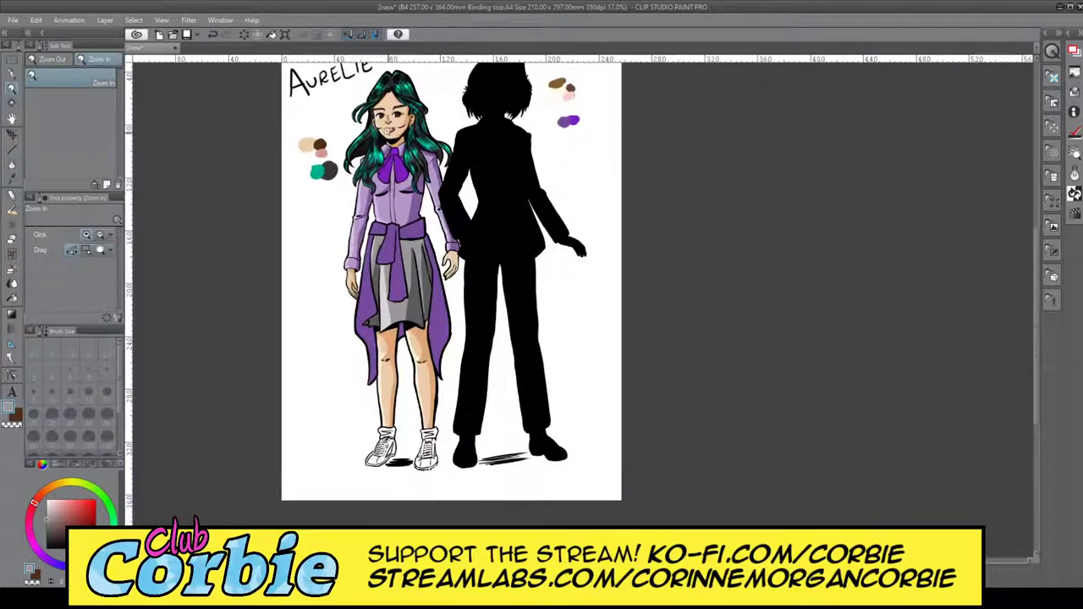
scroll(461, 212, "down", 3)
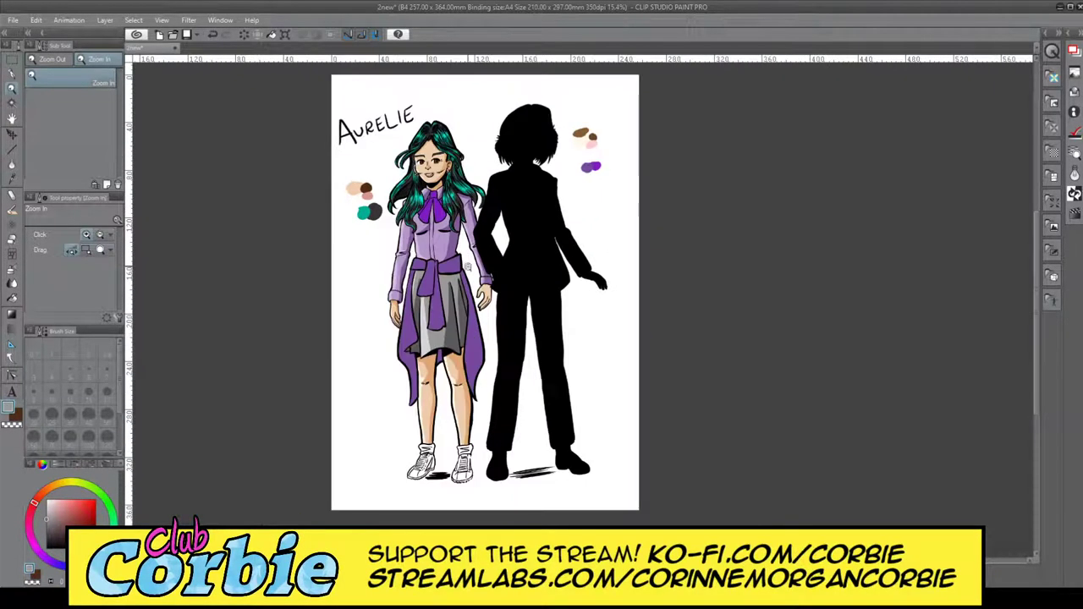
scroll(474, 279, "up", 2)
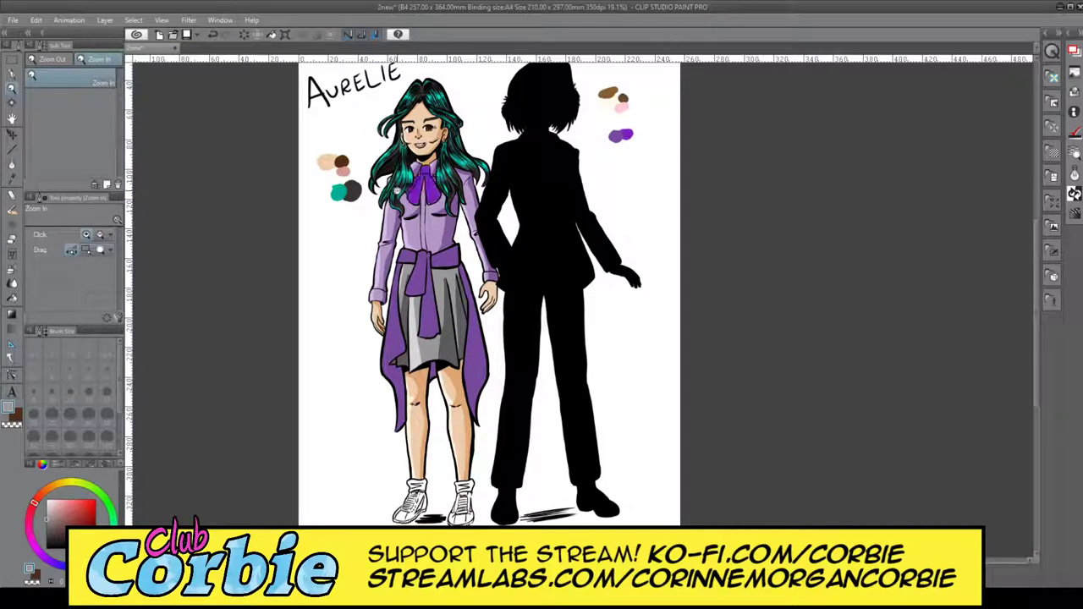
- Select the purple neck bow with Auto select, referring to the editing layer only
scroll(428, 175, "up", 1)
scroll(448, 178, "up", 1)
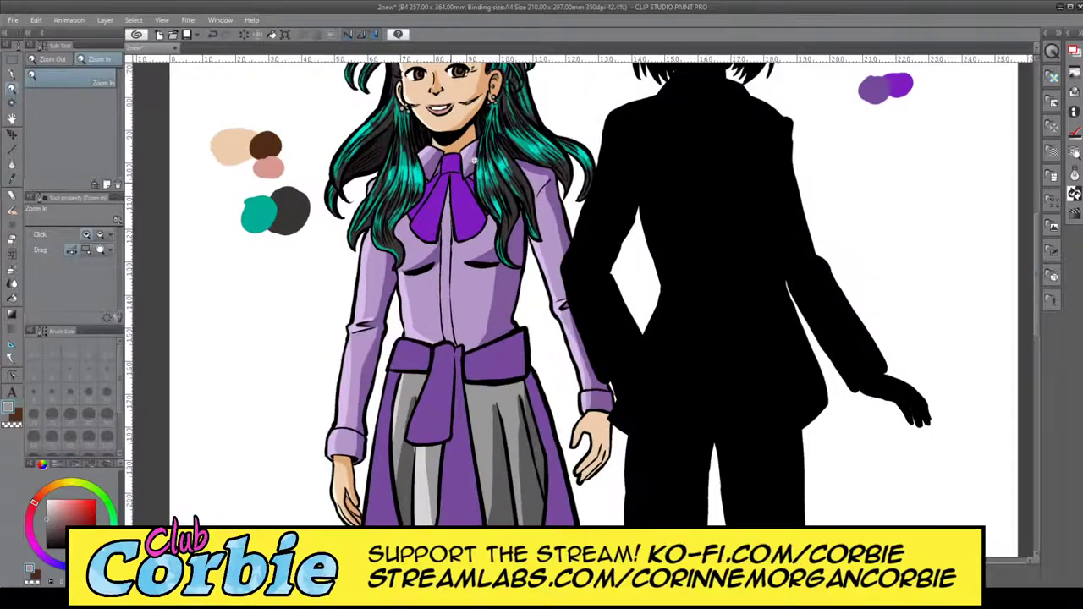
scroll(473, 159, "up", 4)
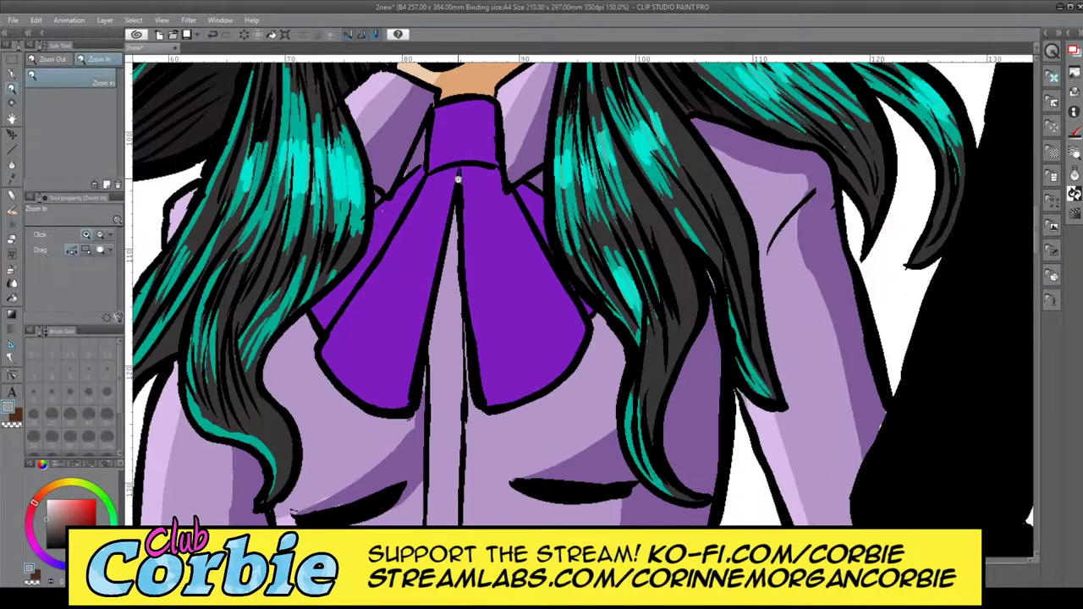
left_click(13, 88)
left_click(11, 102)
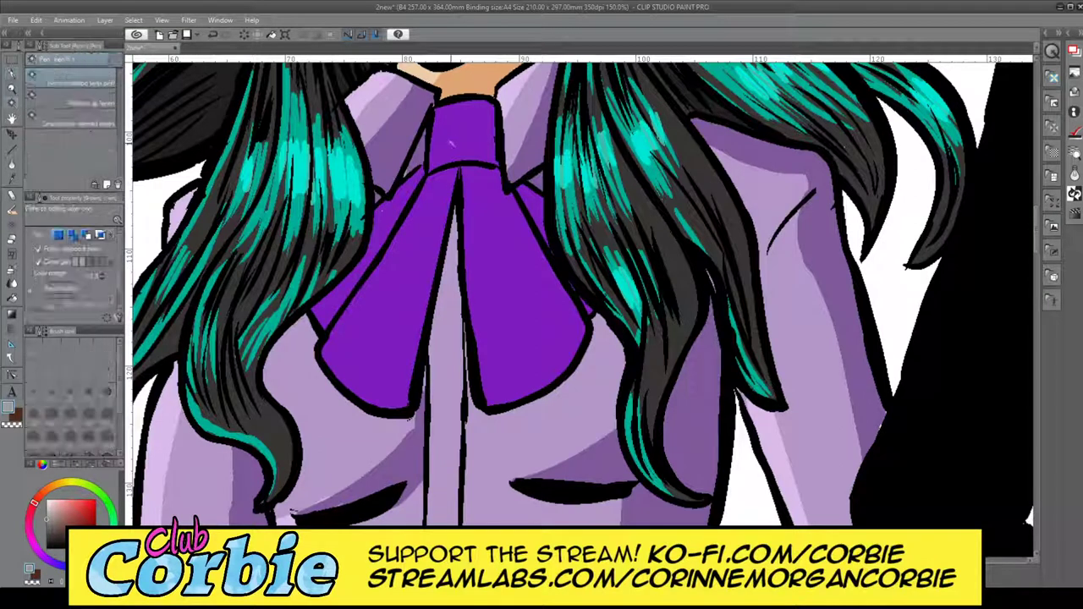
left_click(460, 139)
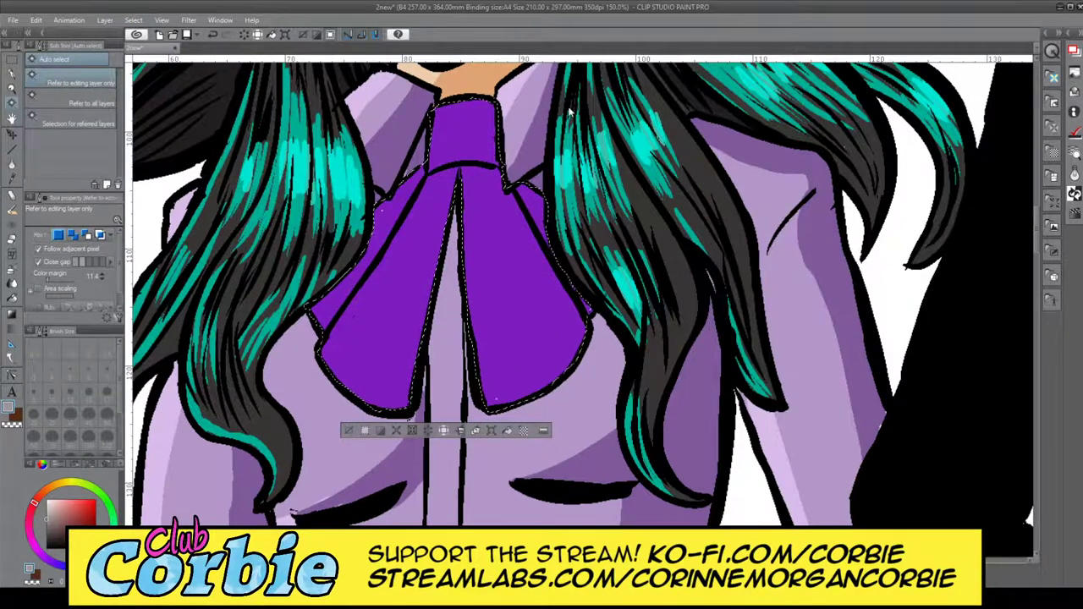
- Shade the right side of the bow's collar band dark purple with the G-pen at size 30, undoing stray strokes
key("p")
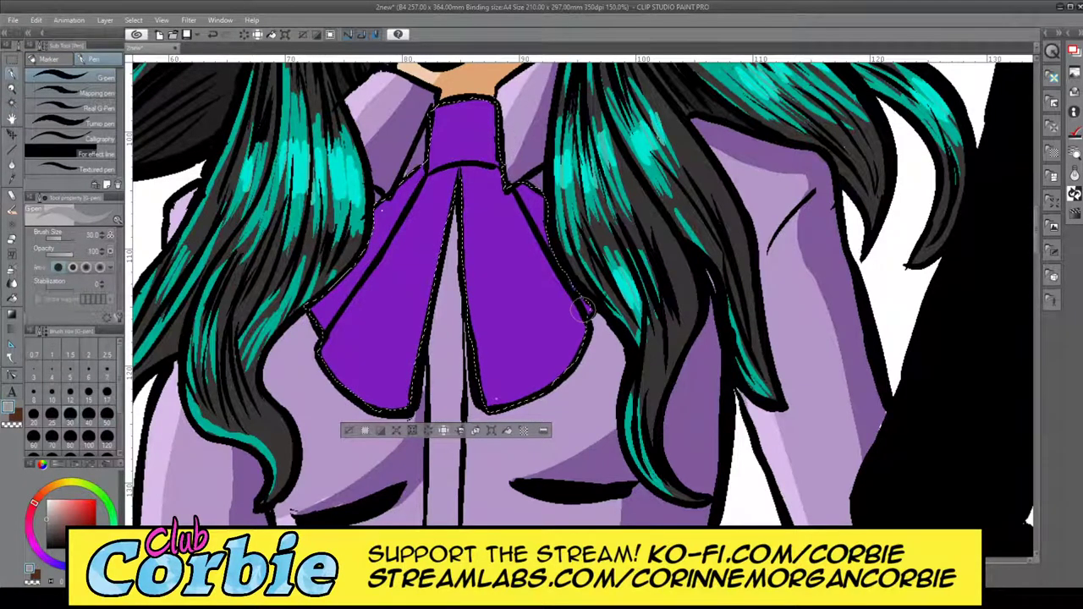
mouse_move(484, 105)
left_mouse_down()
mouse_move(469, 133)
mouse_move(482, 144)
mouse_move(494, 136)
mouse_move(456, 155)
mouse_move(480, 87)
mouse_move(476, 153)
mouse_move(487, 154)
mouse_move(485, 115)
left_mouse_up()
key("ctrl+z")
key("ctrl+z")
key("ctrl+z")
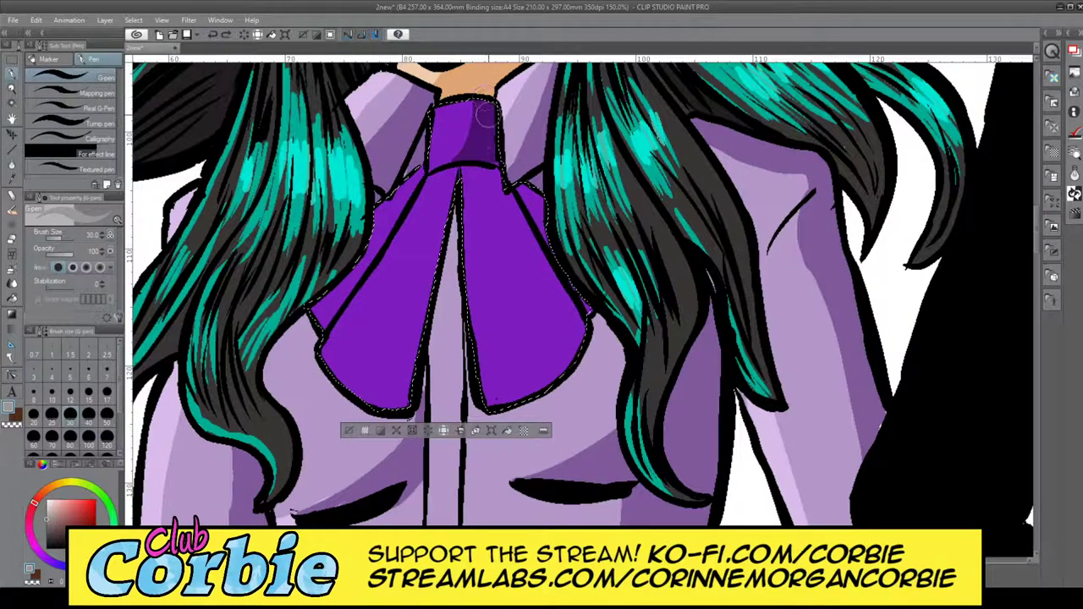
- Shade the right half of the bow's right tail and the inner edge of its left tail in dark purple
left_click_drag(520, 188, 591, 349)
mouse_move(476, 168)
left_mouse_down()
mouse_move(549, 379)
mouse_move(520, 190)
mouse_move(573, 393)
left_mouse_up()
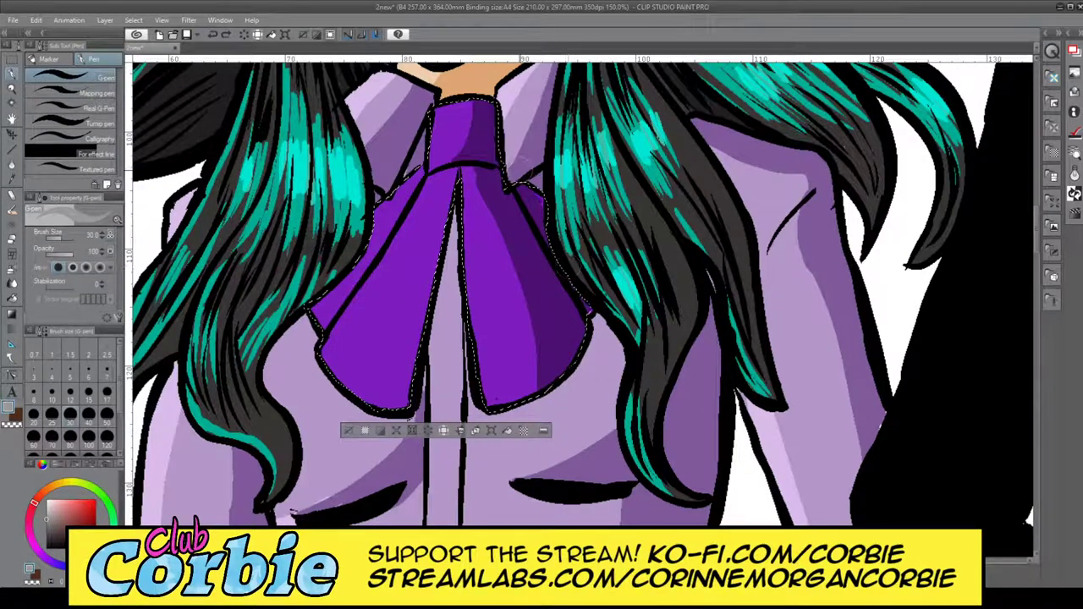
left_click_drag(519, 171, 552, 232)
left_click_drag(434, 167, 375, 412)
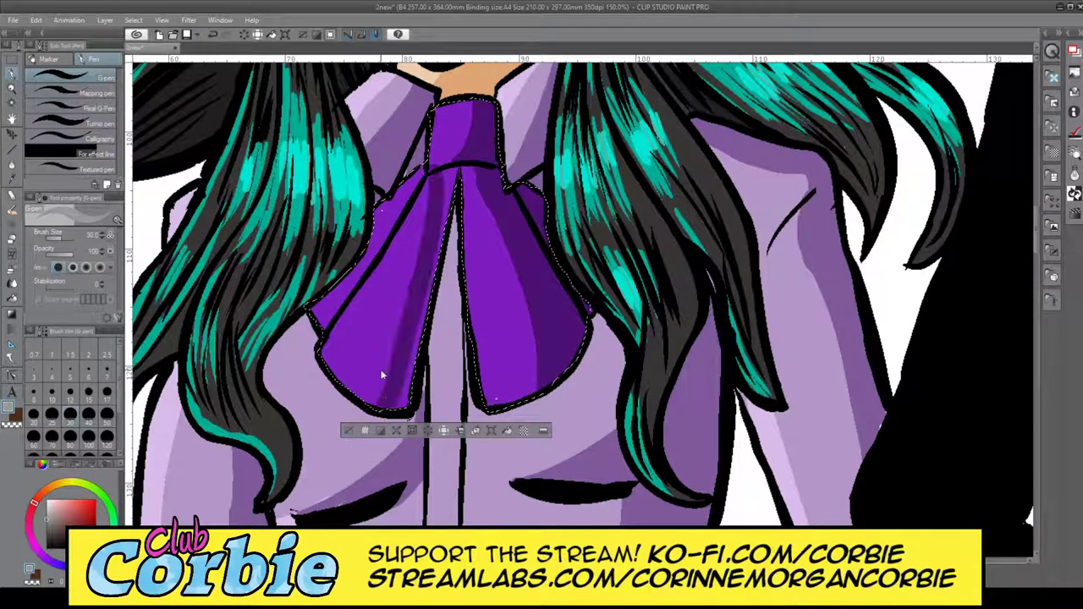
key("ctrl+z")
left_click_drag(436, 179, 371, 417)
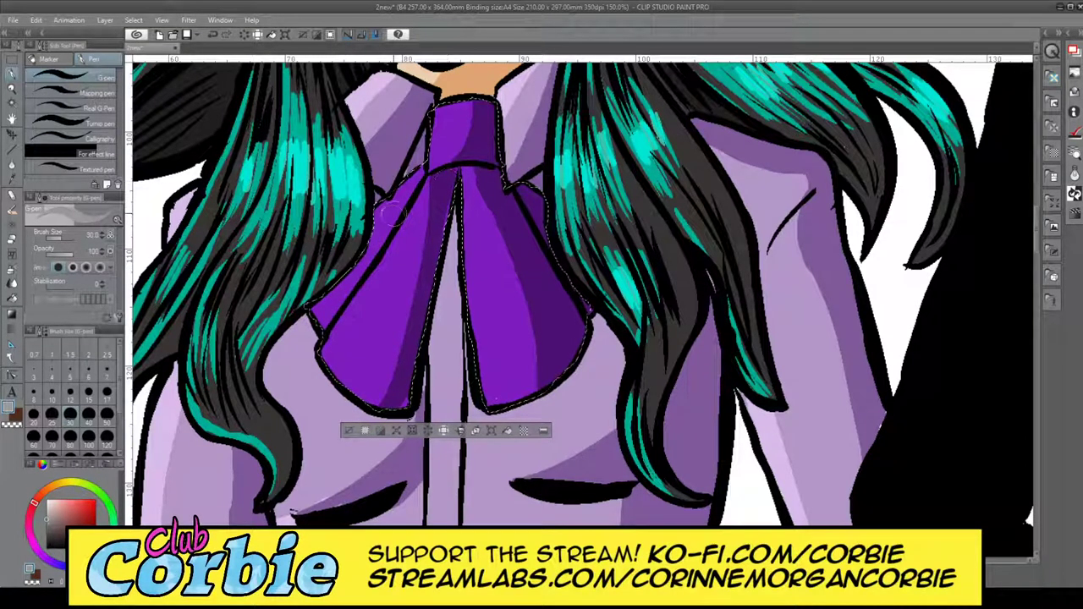
- Shade the narrow strip behind the bow's left tail dark purple, undoing and redrawing the stroke until it fits
left_click_drag(309, 335, 418, 175)
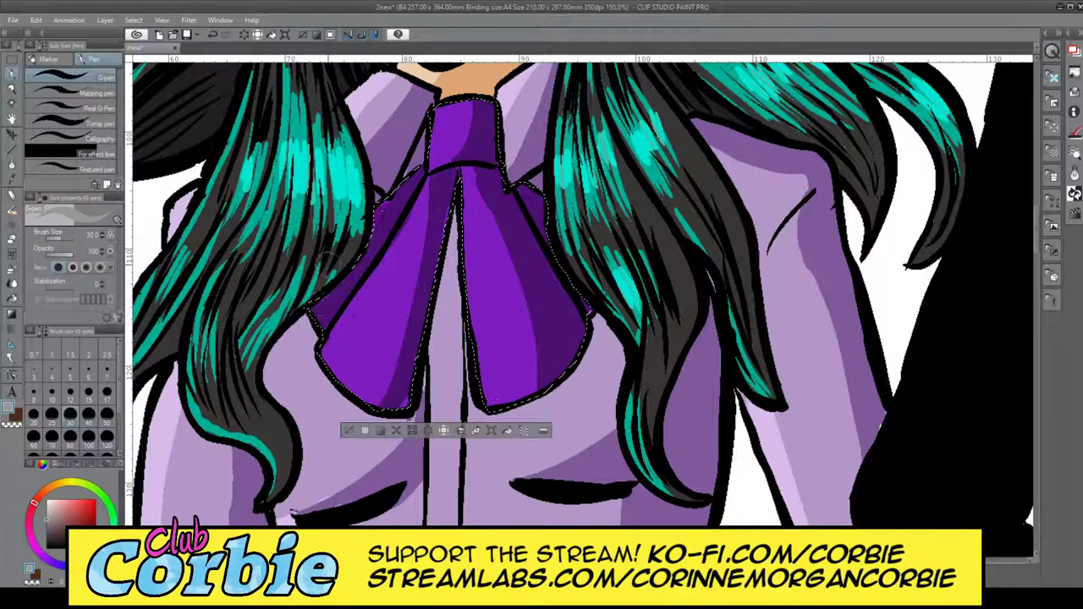
key("ctrl+z")
left_click_drag(422, 174, 309, 332)
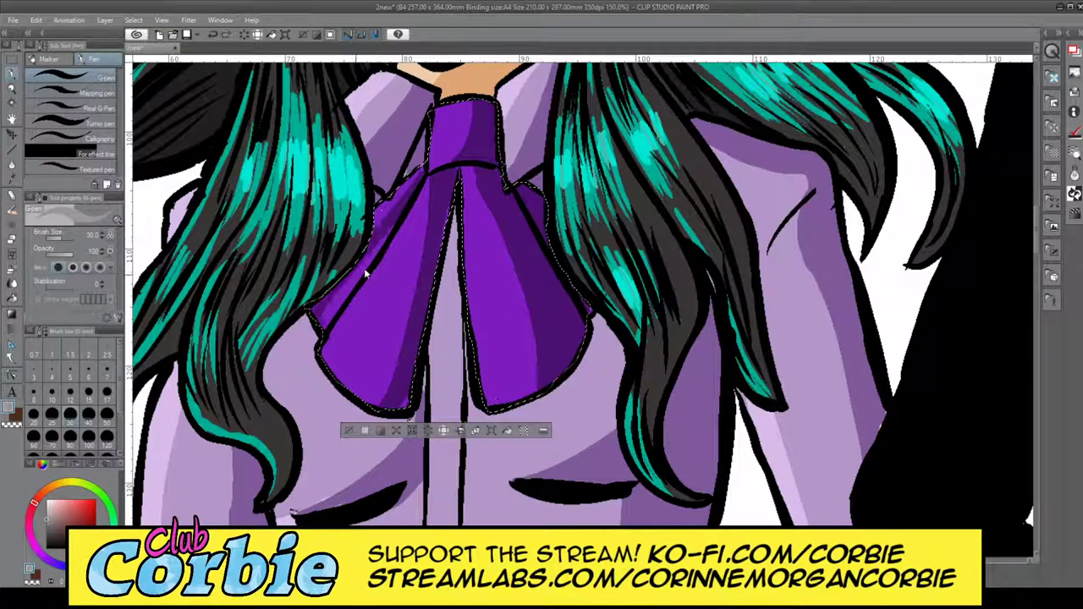
key("ctrl+z")
mouse_move(422, 180)
left_mouse_down()
mouse_move(309, 334)
mouse_move(423, 177)
mouse_move(319, 325)
left_mouse_up()
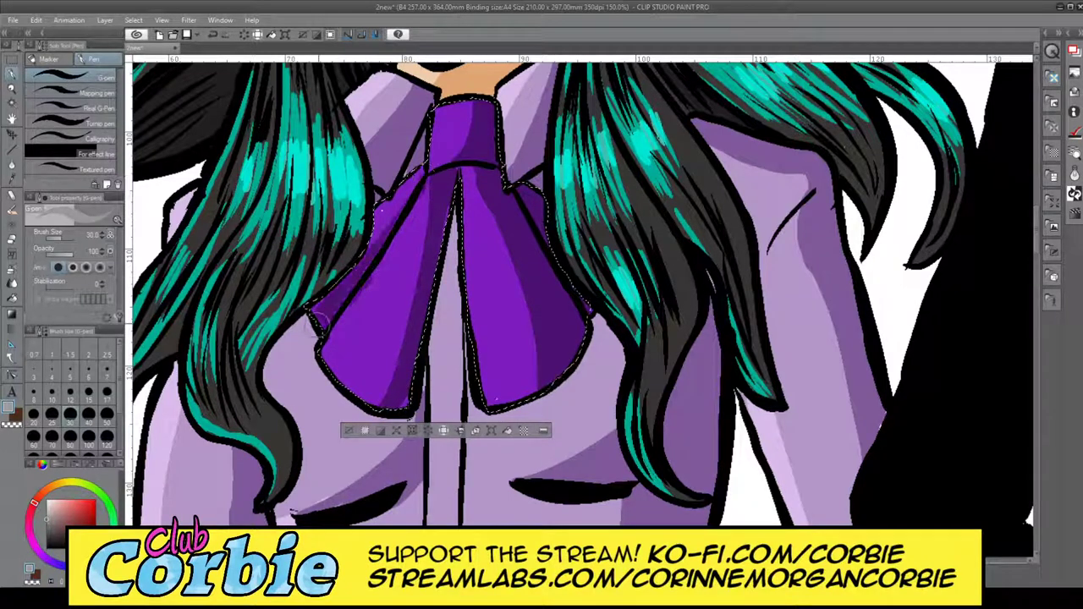
- Finish the dark purple shading on the strip behind the bow's left tail and along that tail's inner edge, undoing a stray stroke
left_click_drag(380, 251, 313, 336)
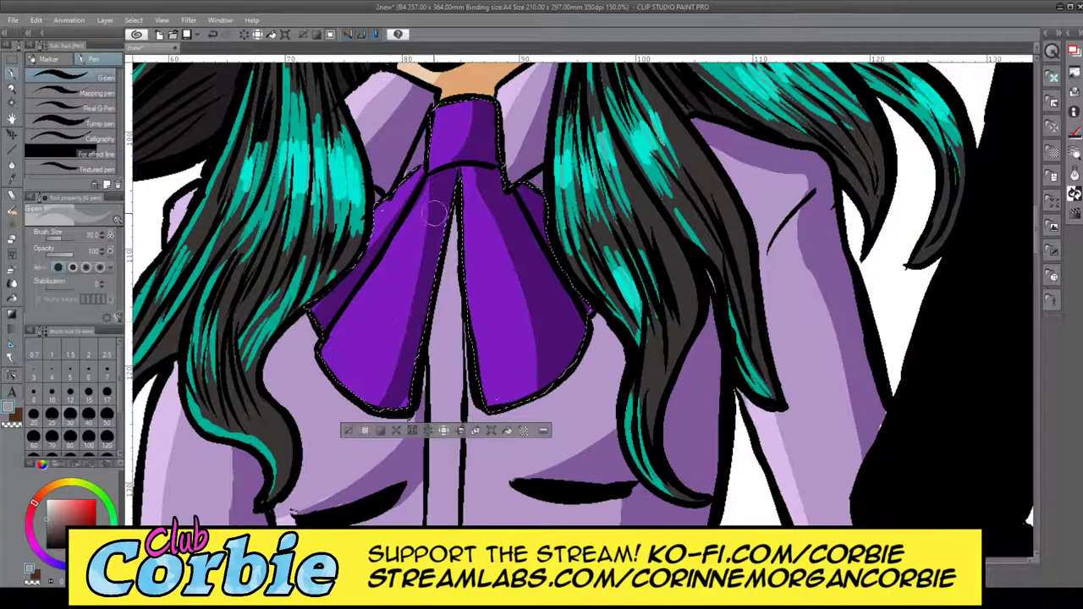
mouse_move(438, 212)
left_mouse_down()
mouse_move(364, 389)
mouse_move(411, 415)
left_mouse_up()
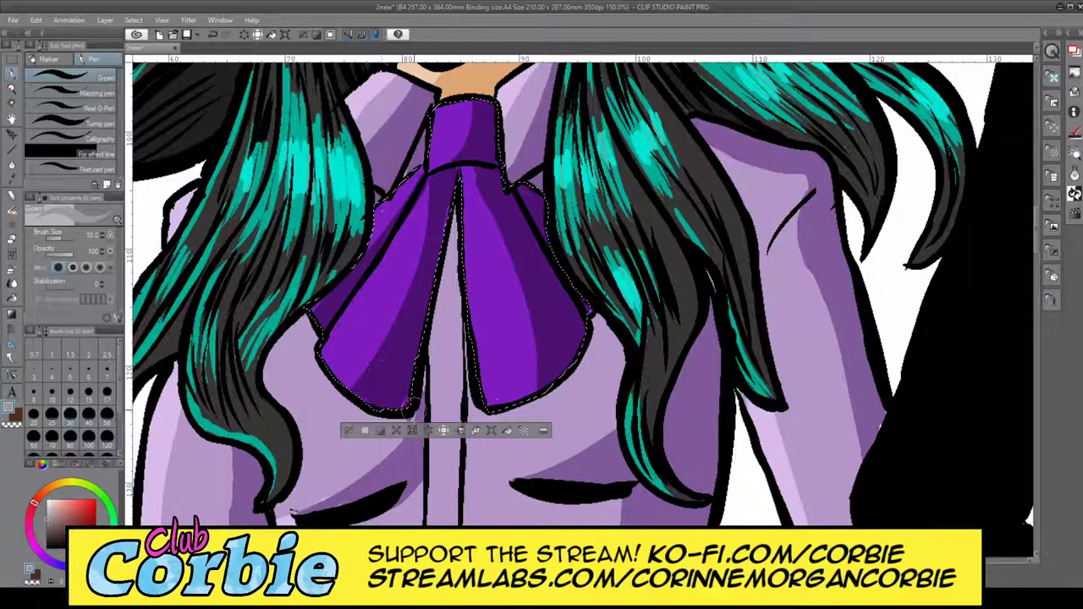
key("ctrl+z")
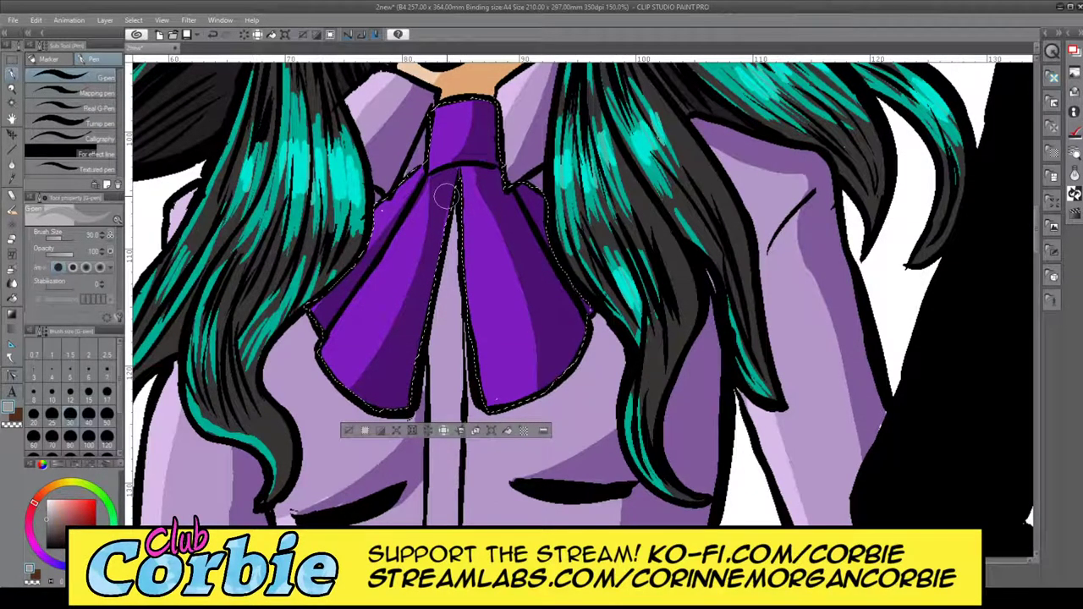
left_click(10, 89)
left_click_drag(476, 281, 433, 343)
scroll(432, 343, "down", 5)
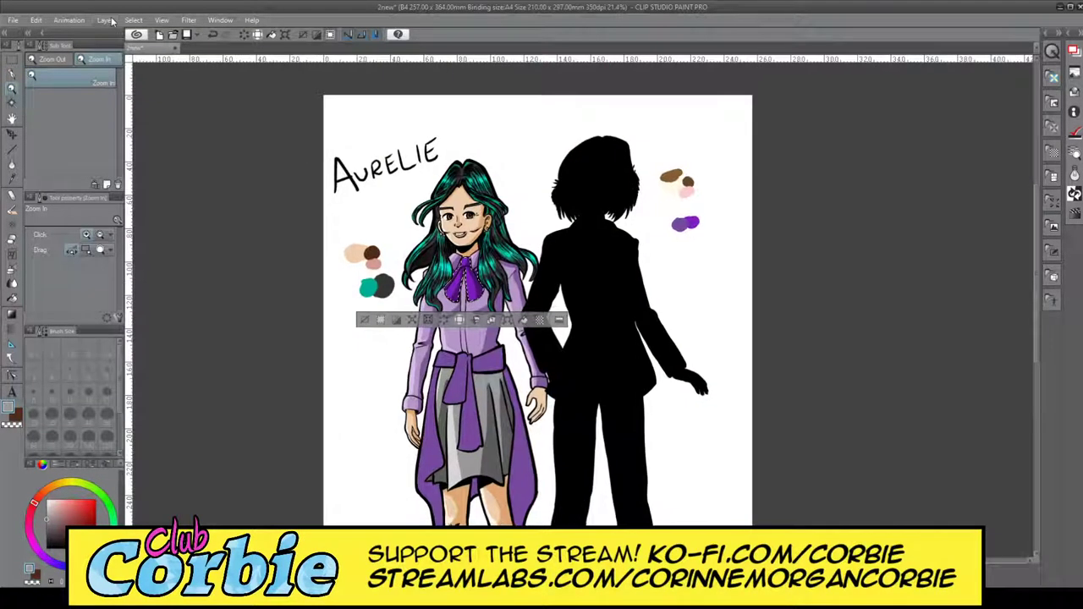
key("ctrl+z")
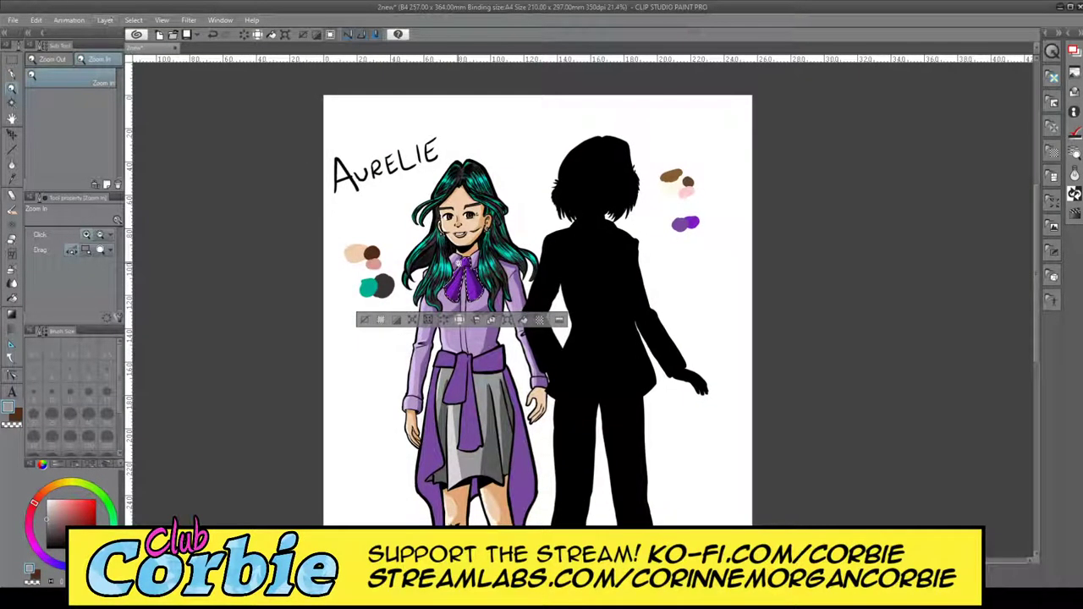
- Sample the purple from the bow's collar band and paint a bright purple highlight on the band's left side with the G-pen
scroll(457, 277, "up", 5)
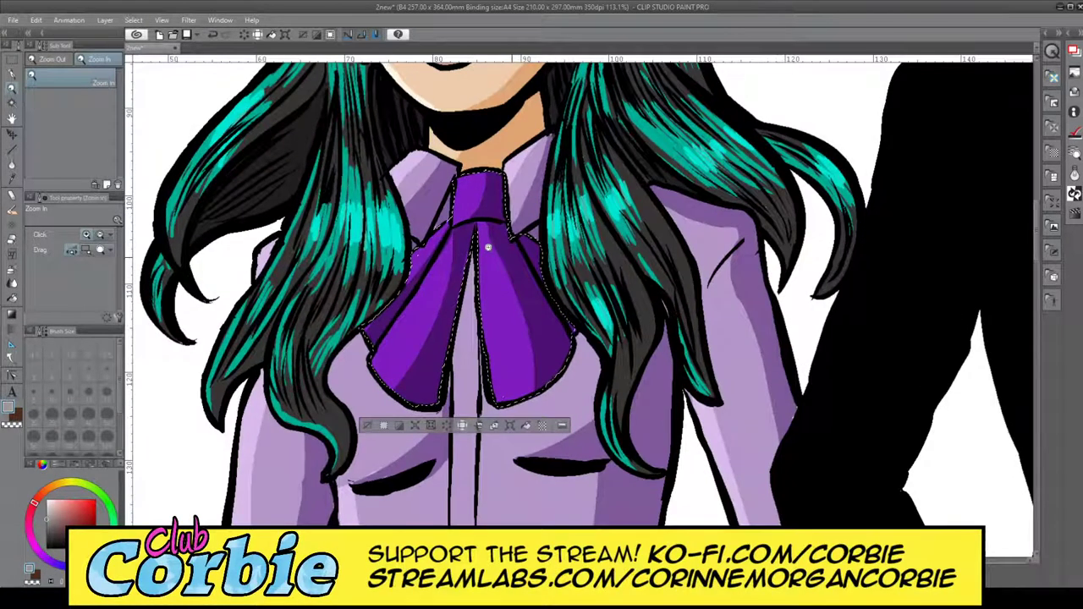
scroll(487, 247, "up", 1)
left_click(11, 178)
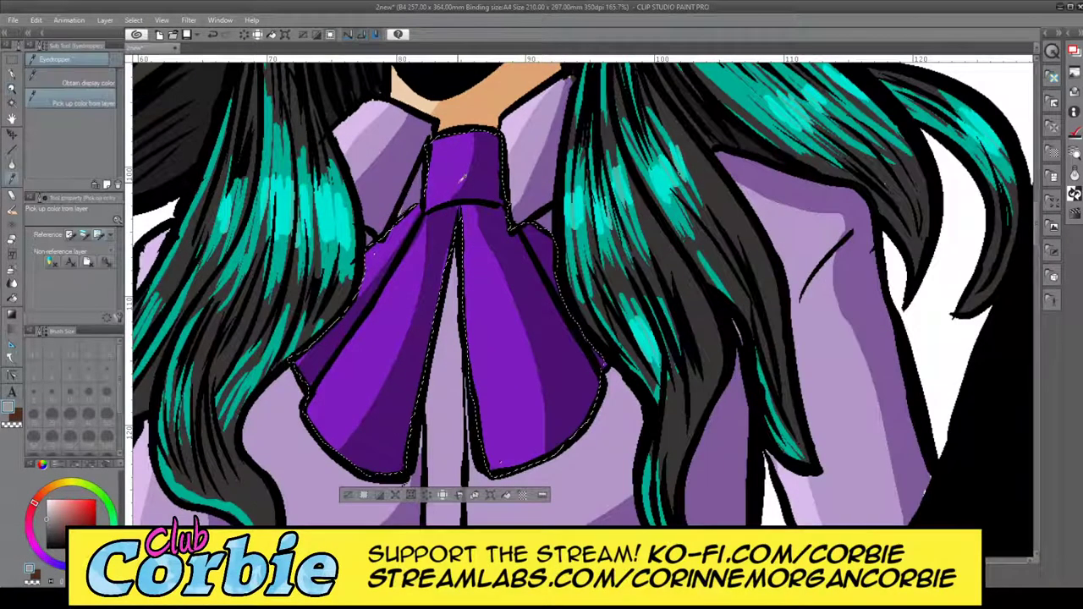
left_click(461, 177)
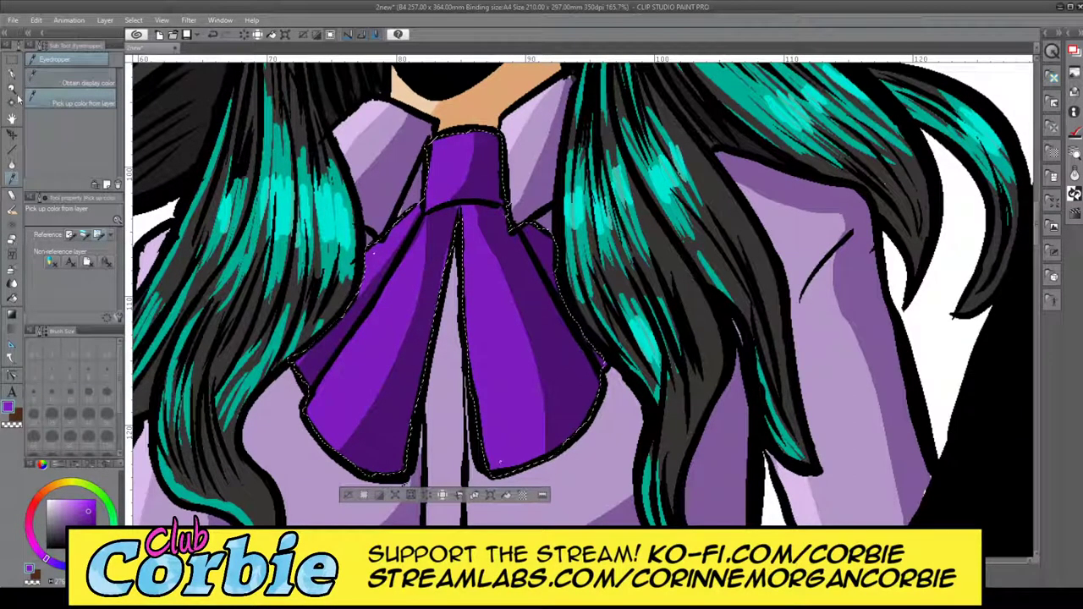
left_click(11, 74)
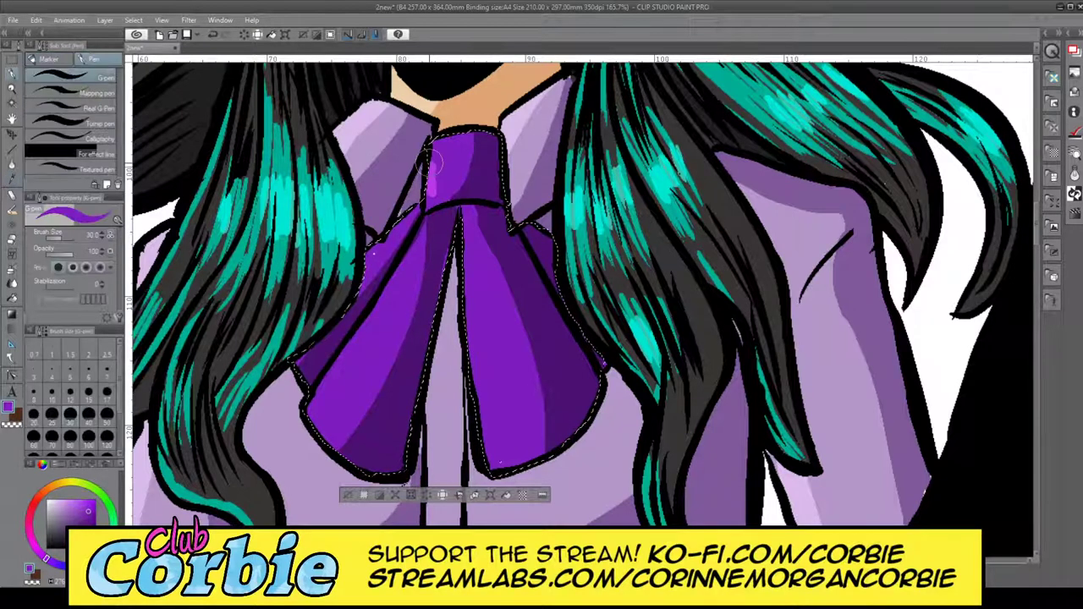
mouse_move(431, 161)
left_mouse_down()
mouse_move(431, 199)
mouse_move(472, 137)
left_mouse_up()
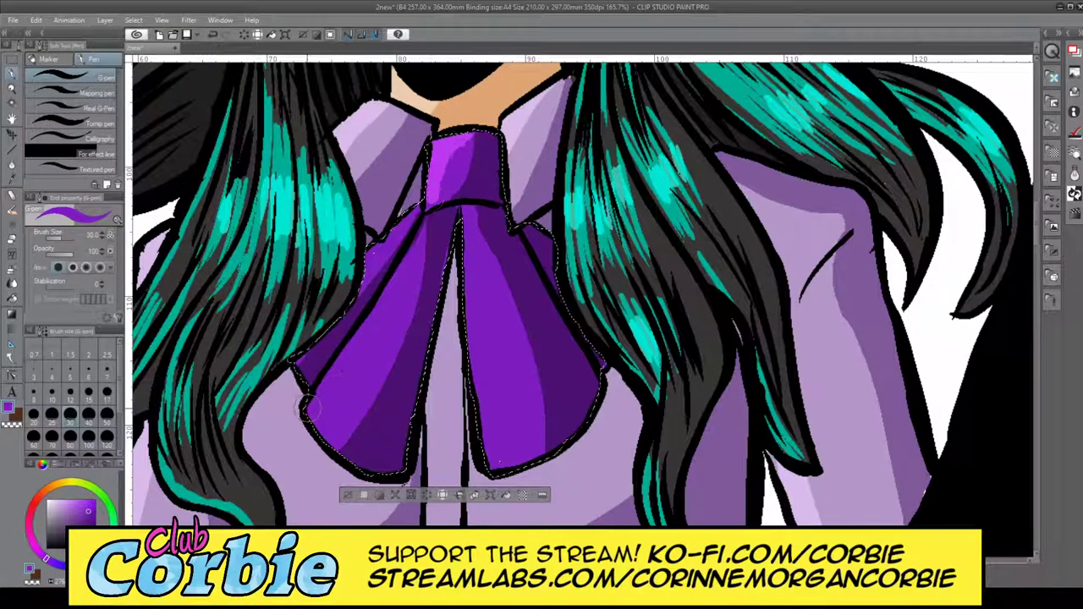
- Paint bright purple highlights along the left edges of both bow tails, undoing stray strokes
mouse_move(308, 407)
left_mouse_down()
mouse_move(401, 253)
mouse_move(309, 406)
mouse_move(294, 383)
left_mouse_up()
key("ctrl+z")
mouse_move(407, 208)
left_mouse_down()
mouse_move(364, 264)
mouse_move(406, 203)
mouse_move(472, 316)
mouse_move(501, 464)
left_mouse_up()
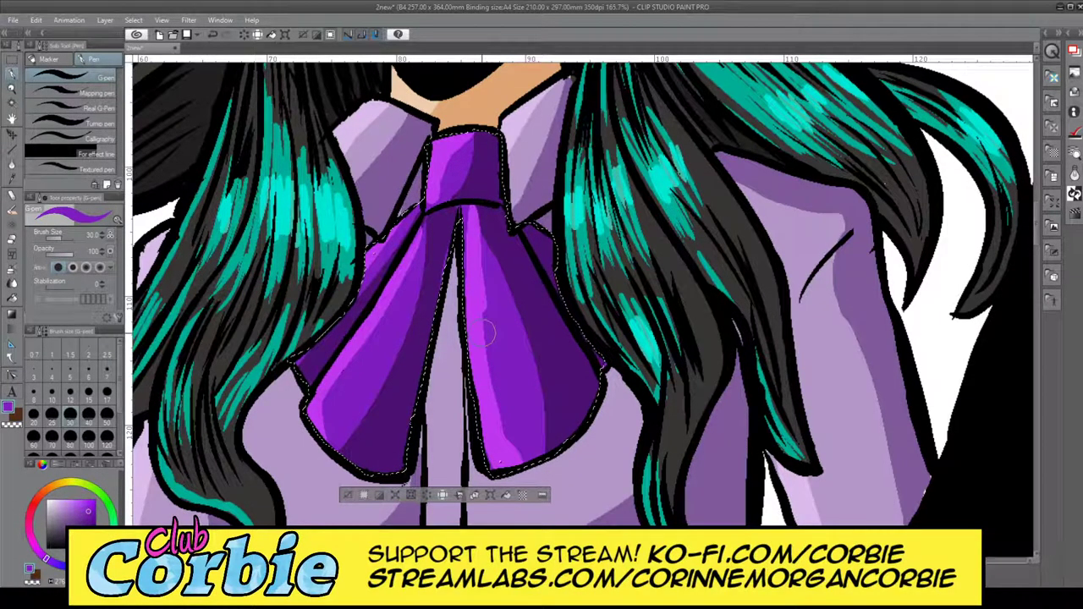
key("ctrl+z")
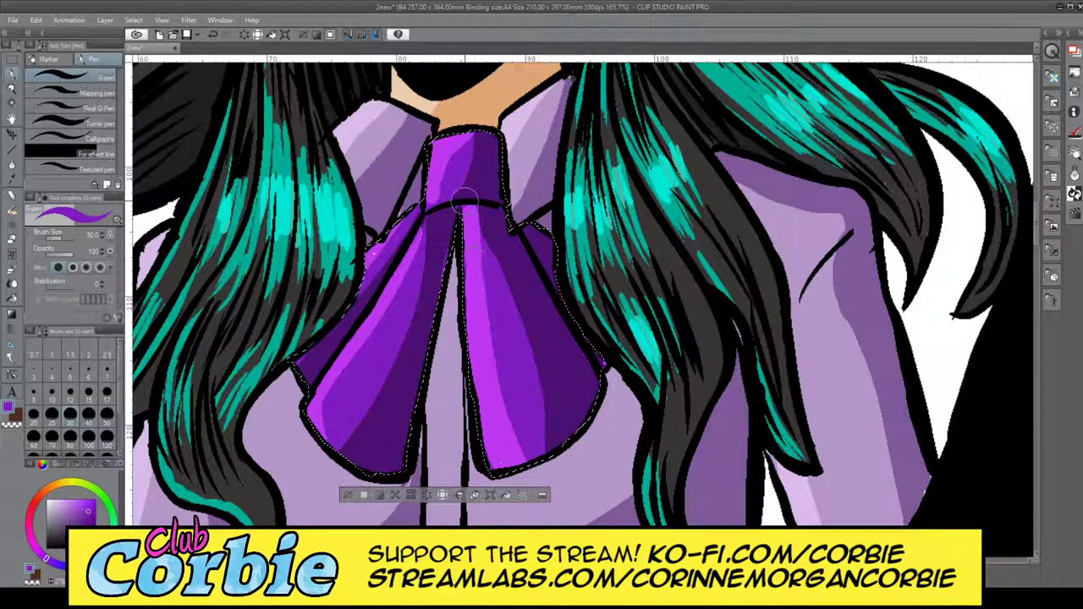
- Clear the bow selection and examine the colouring of the whole figure on the reference sheet
key("ctrl+space")
left_click_drag(451, 244, 458, 310)
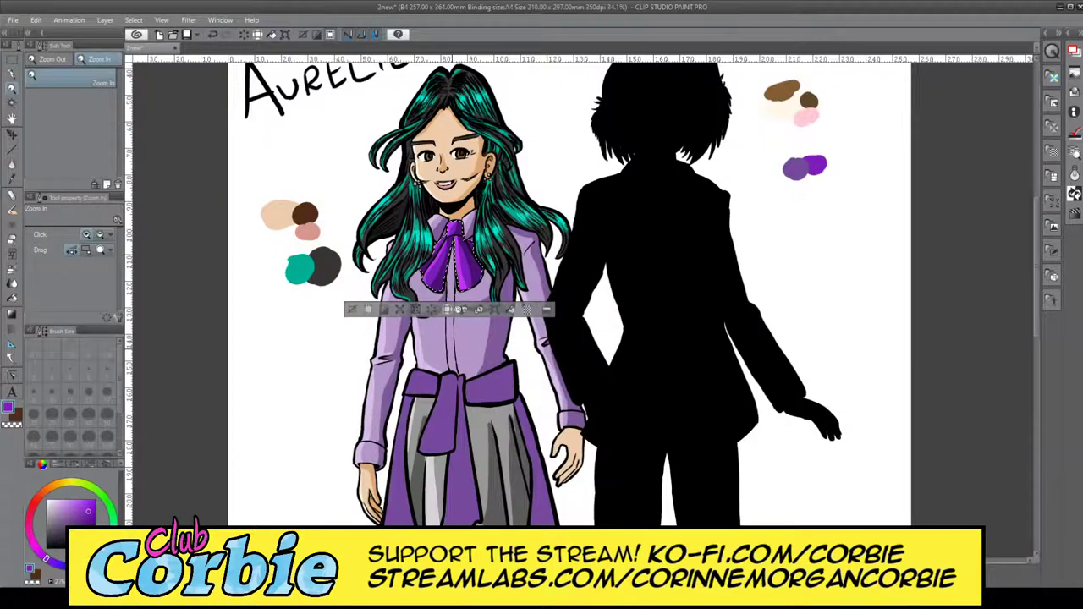
scroll(522, 300, "down", 4)
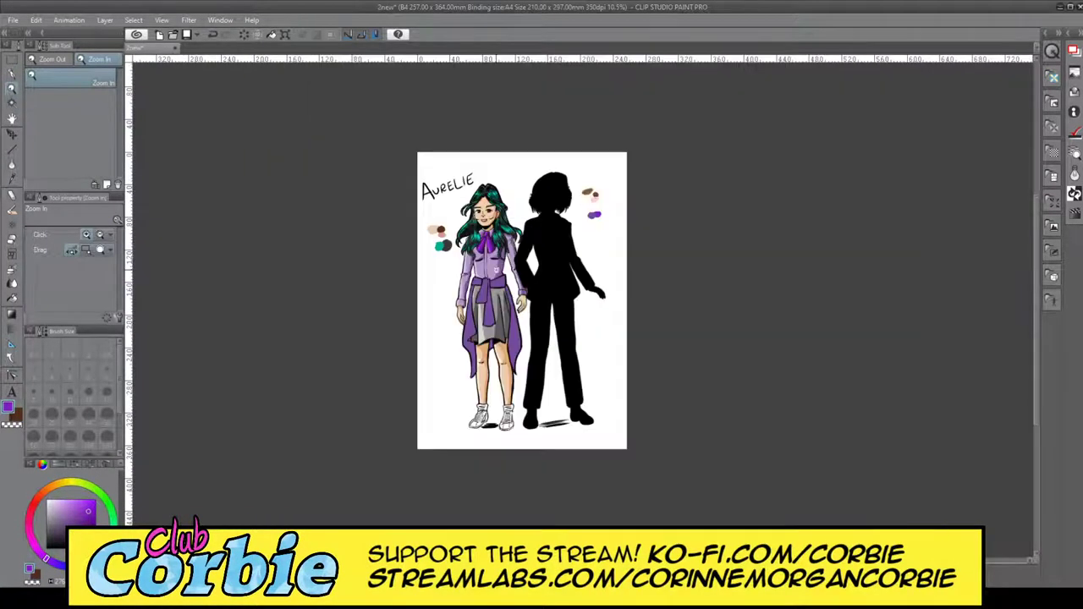
scroll(495, 271, "up", 2)
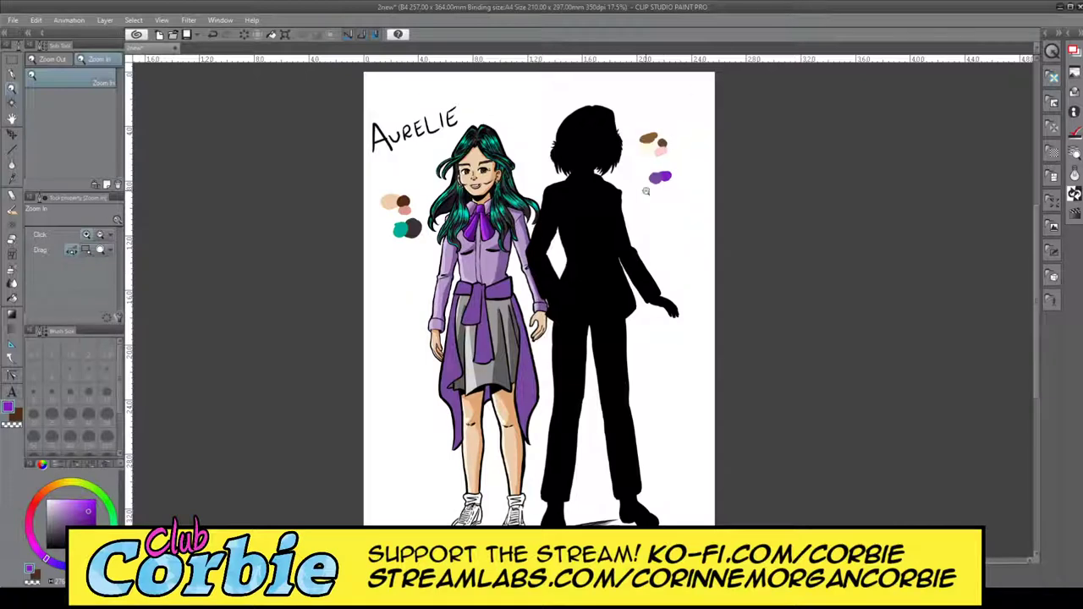
left_click_drag(466, 397, 548, 476)
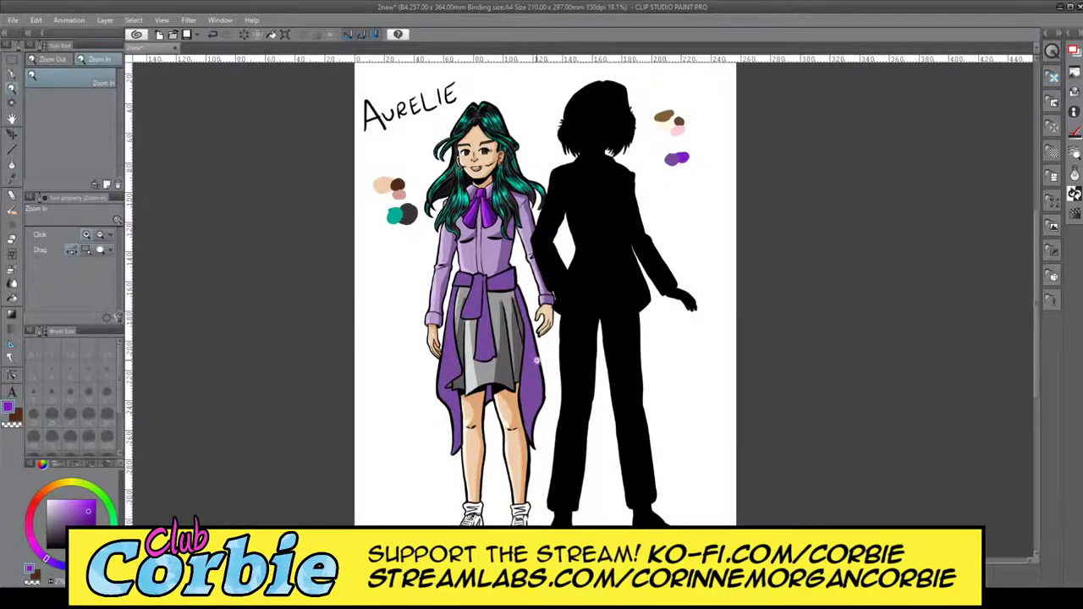
left_click_drag(489, 352, 493, 347)
left_click_drag(545, 217, 535, 200)
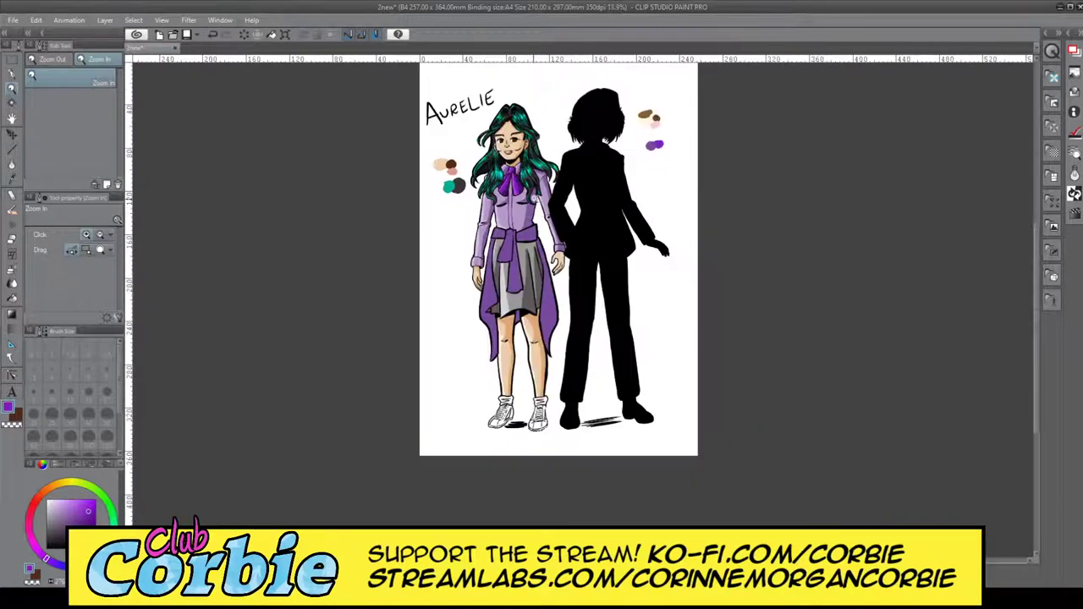
scroll(548, 149, "up", 2)
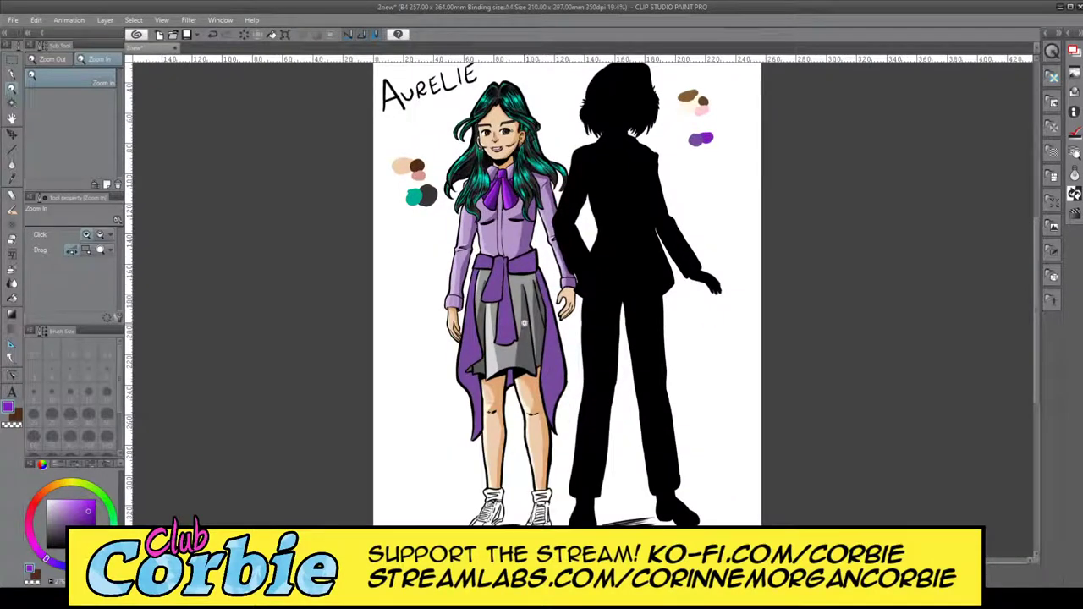
left_click(834, 476)
left_click(838, 471)
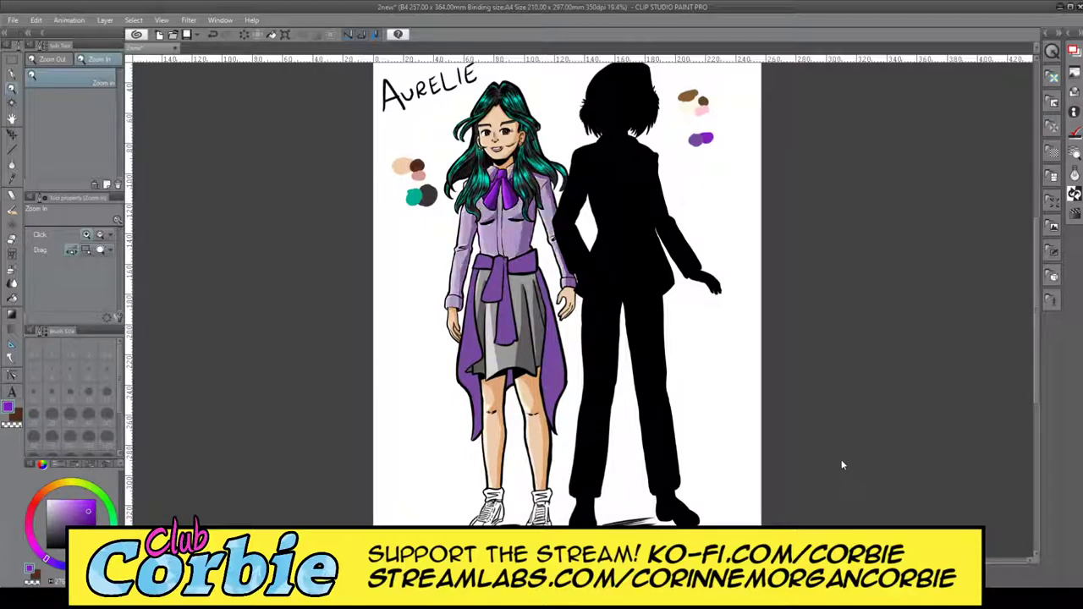
left_click(831, 376)
key("ctrl+y")
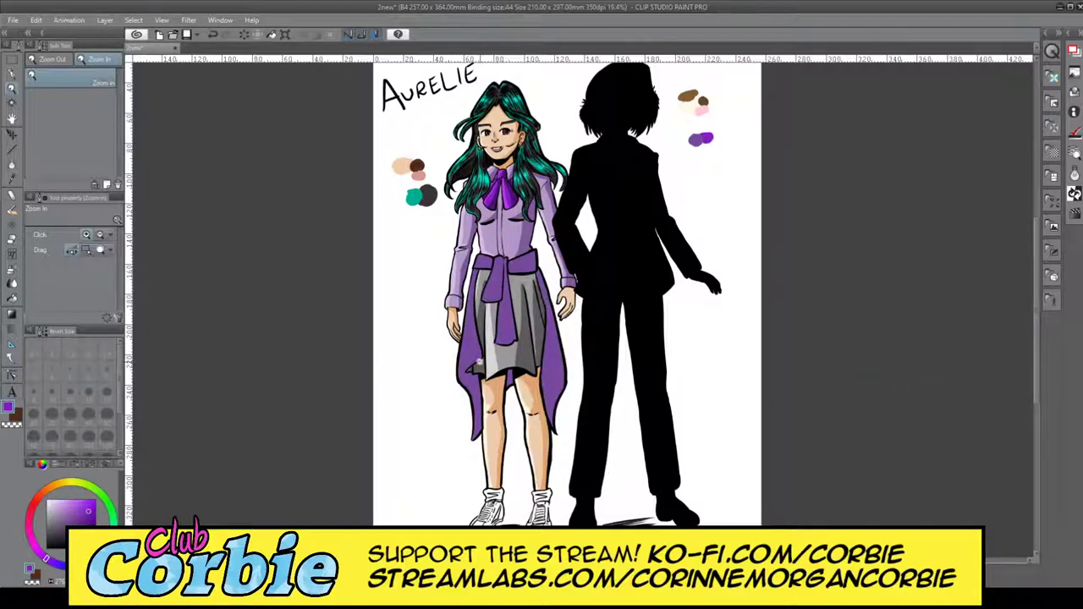
- Select the purple jacket tied around the waist with Auto select, referring to the editing layer only, and check its selected lower edges
left_click(507, 345)
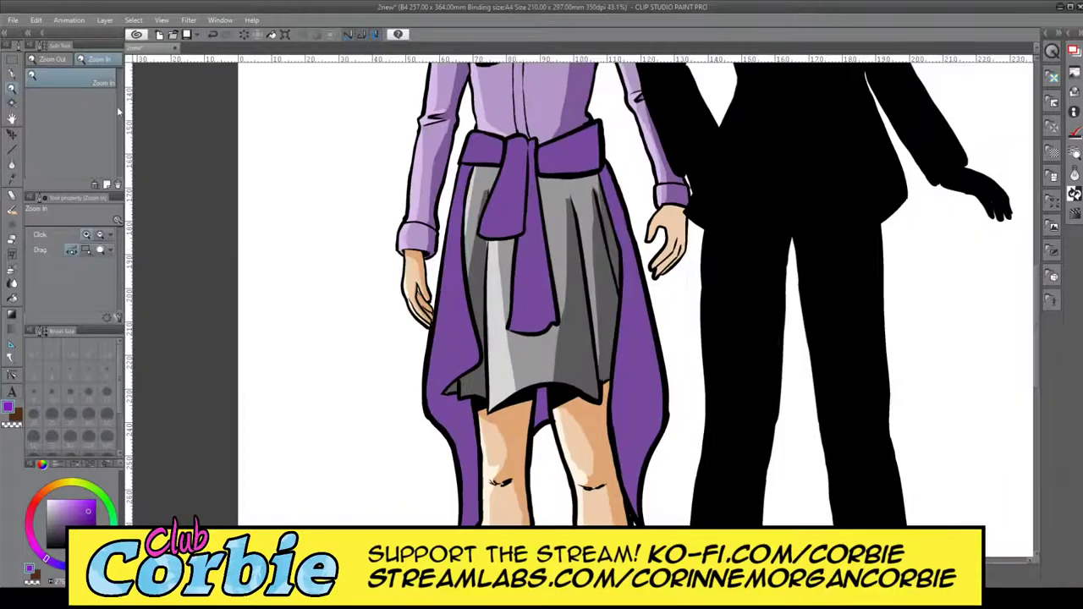
left_click(12, 104)
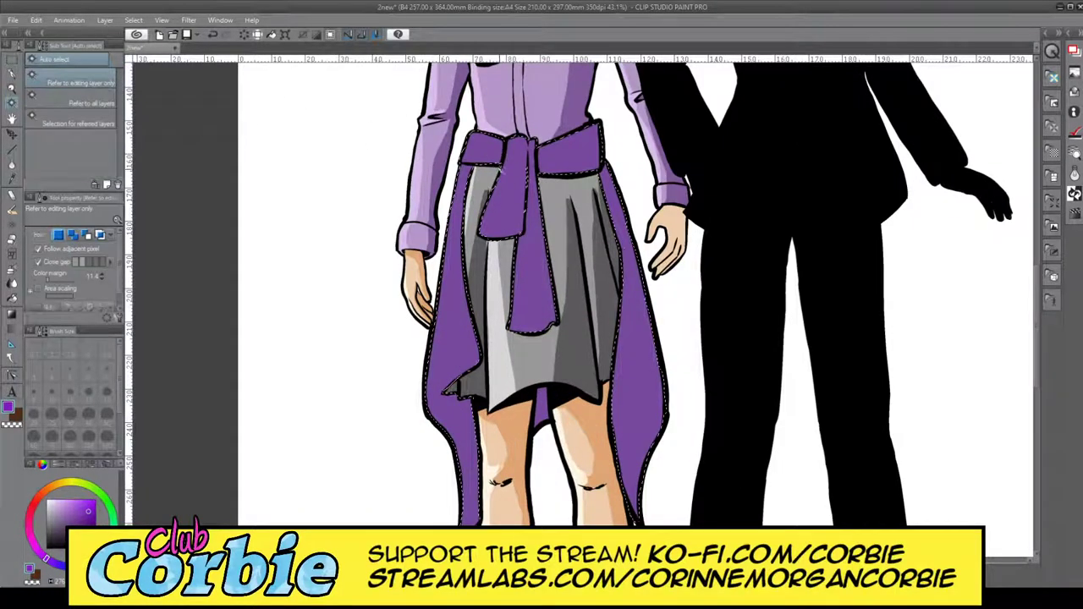
left_click(501, 168)
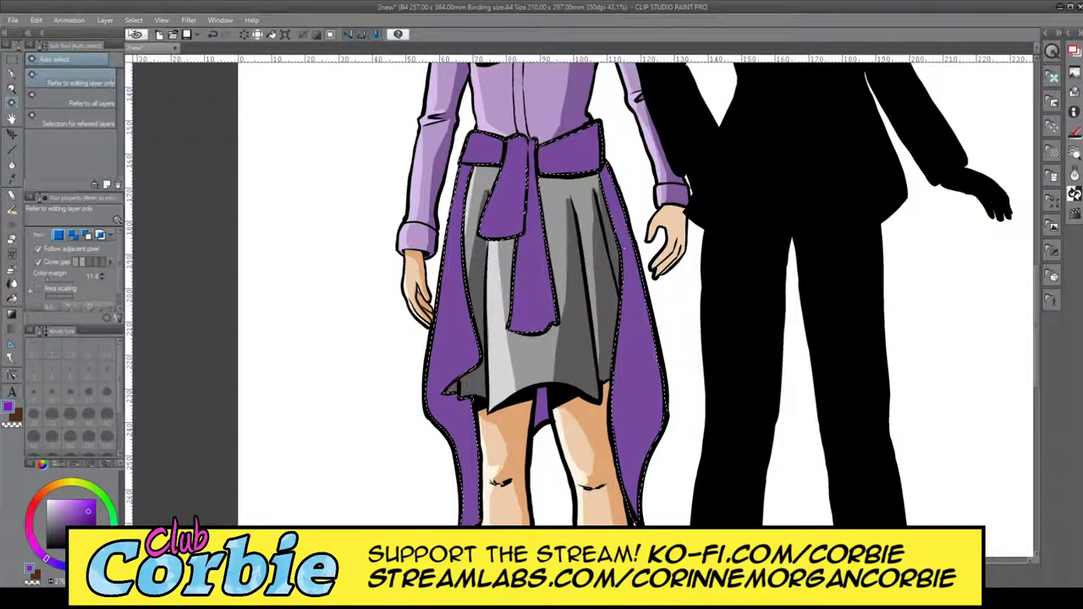
left_click(12, 76)
left_click(11, 89)
left_click_drag(417, 216, 384, 257)
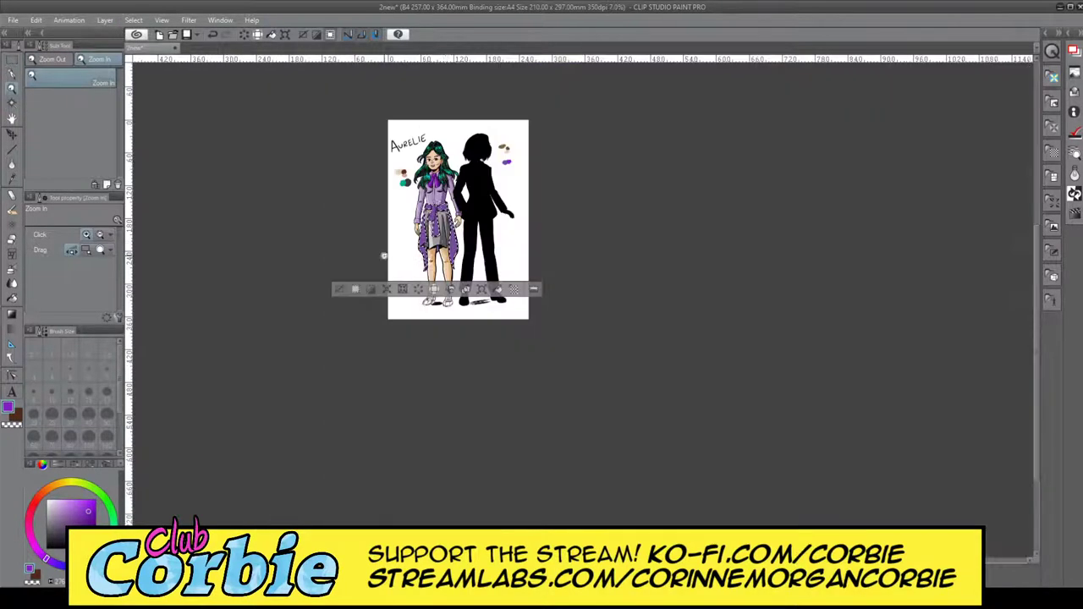
left_click(457, 247)
scroll(474, 224, "up", 4)
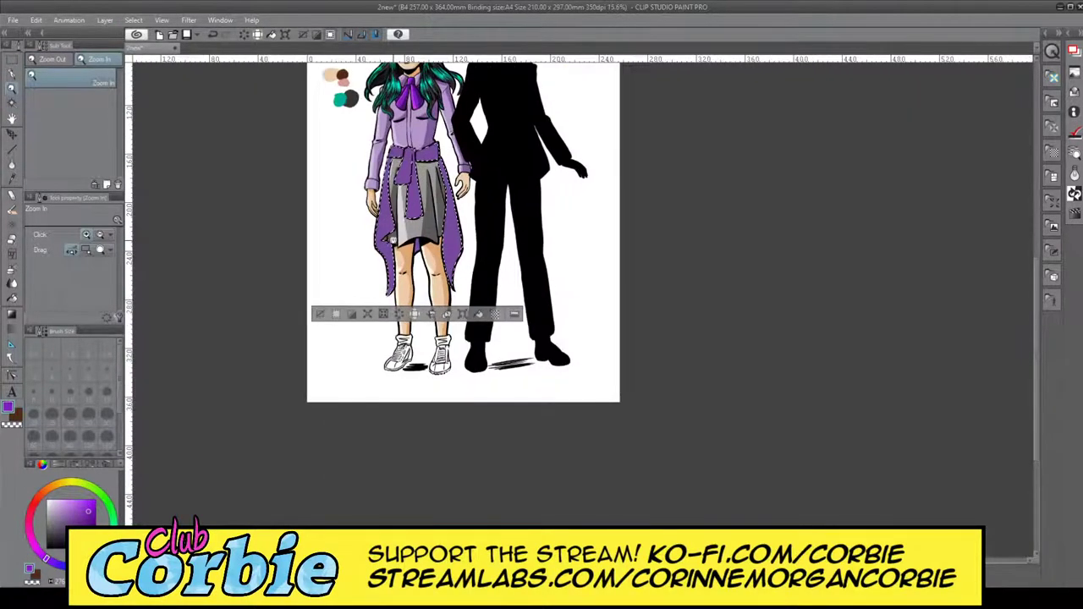
scroll(412, 306, "up", 2)
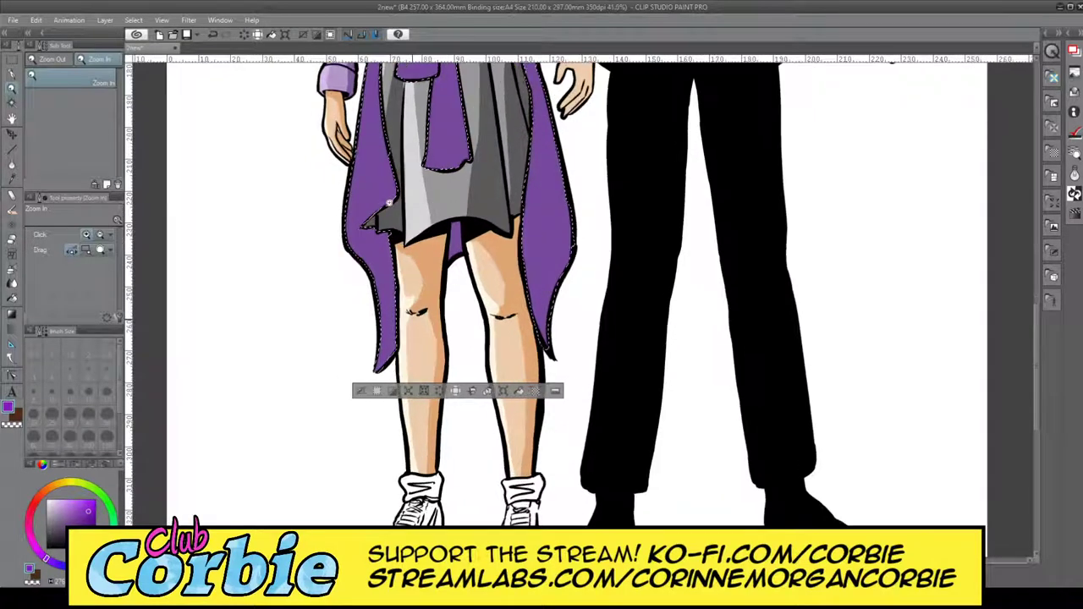
scroll(370, 148, "up", 1)
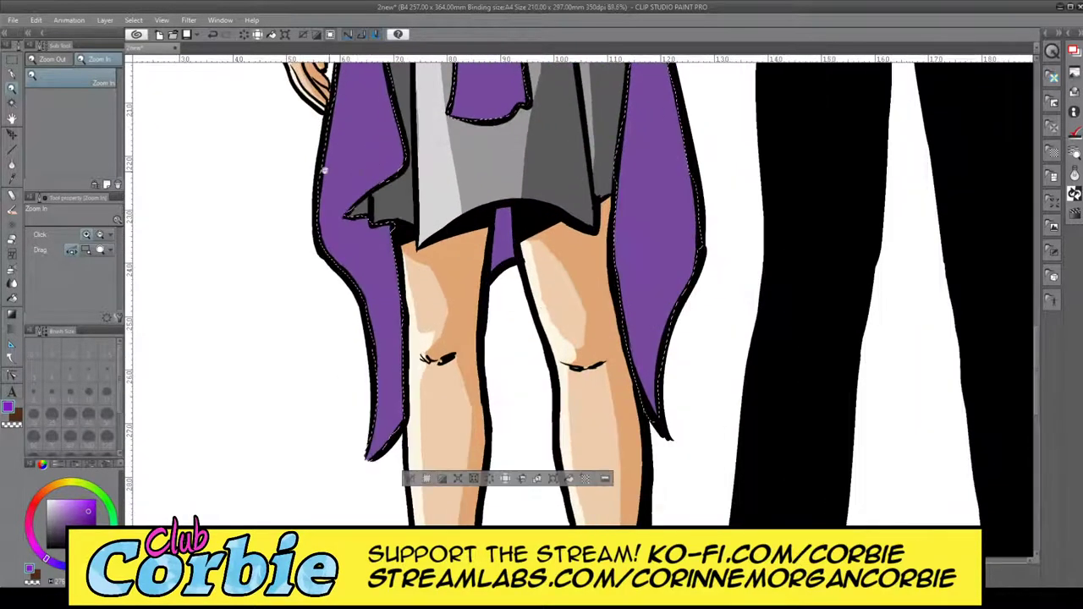
- Try selecting only the small purple piece of the jacket visible between the legs below the skirt hem
left_click(12, 103)
left_click(505, 237)
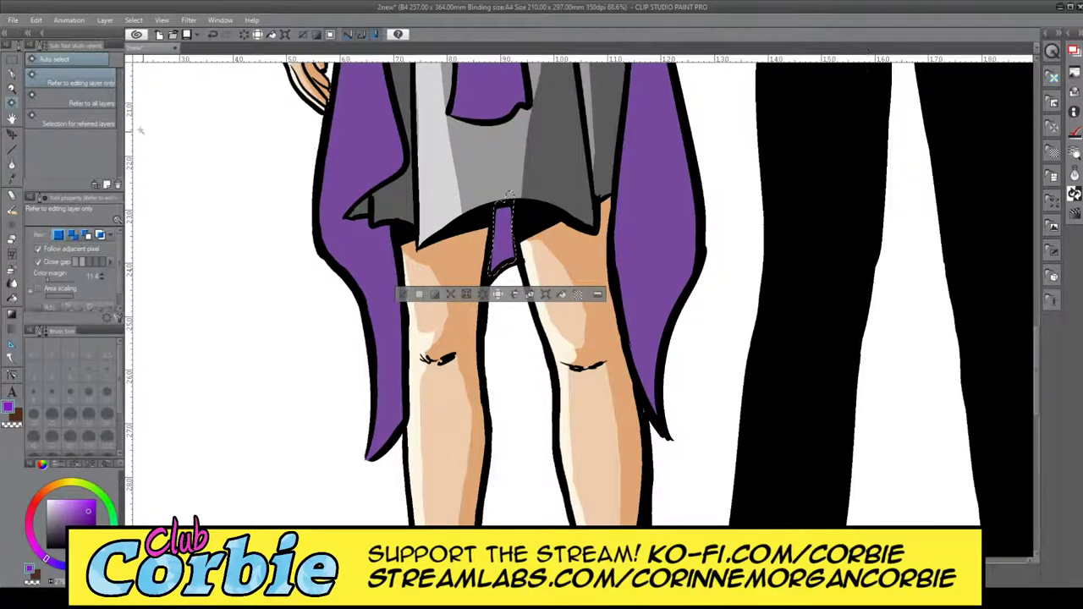
left_click(12, 74)
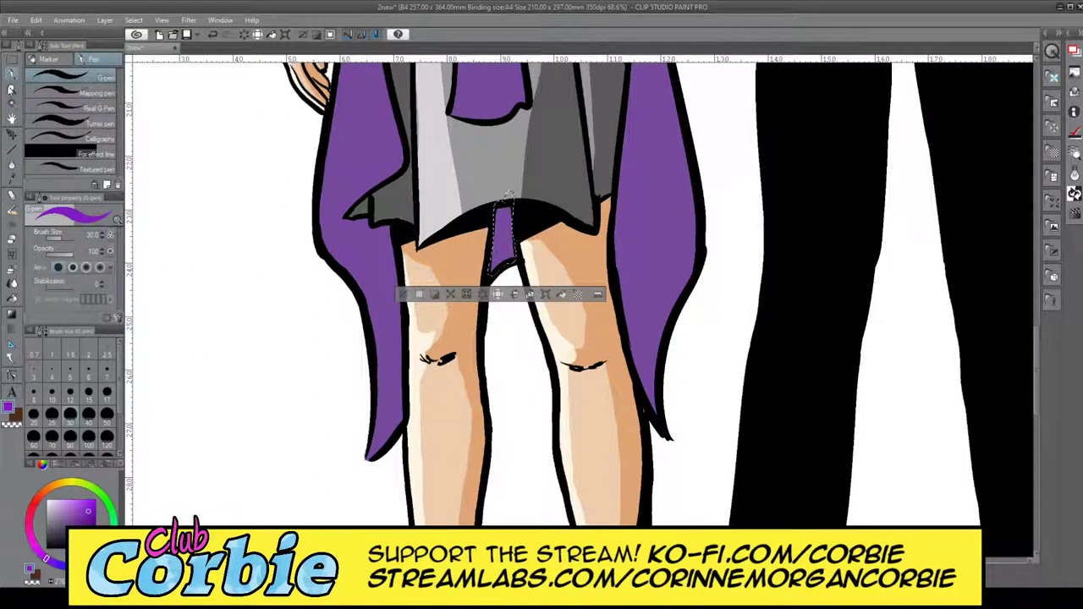
left_click(12, 89)
left_click_drag(364, 240, 300, 288)
scroll(368, 245, "up", 1)
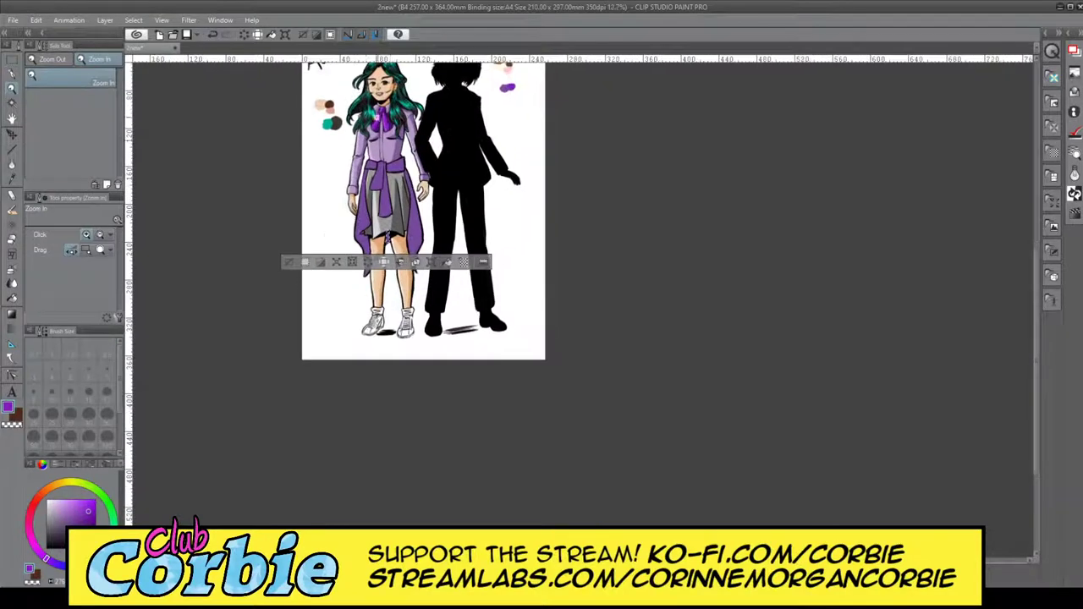
scroll(390, 85, "up", 2)
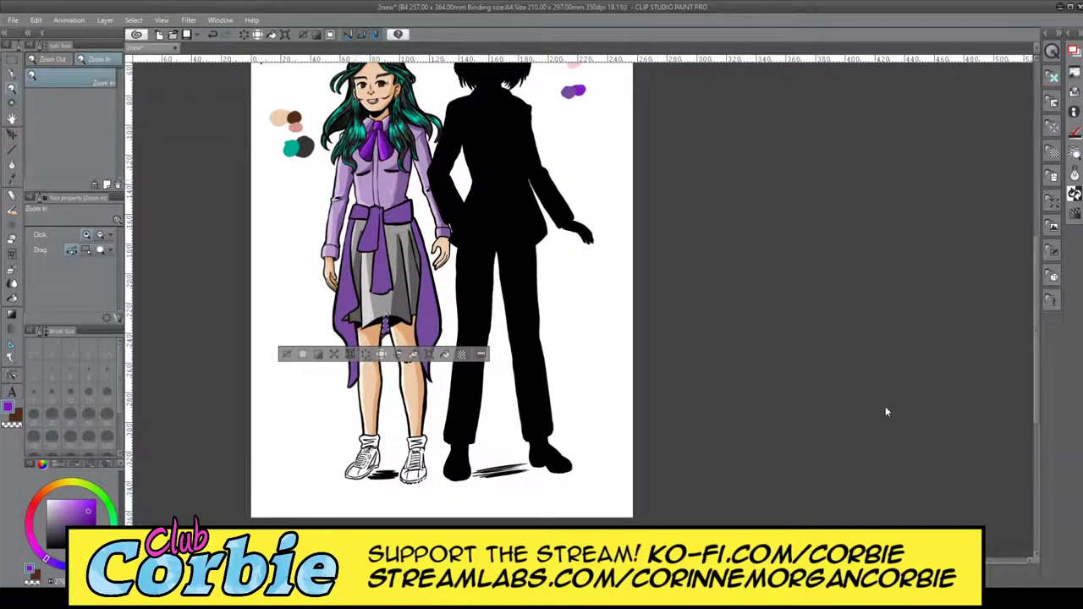
- Reselect the tied purple jacket with Auto select and ready the G-pen for painting around the waist knot
left_click(13, 103)
left_click(373, 224)
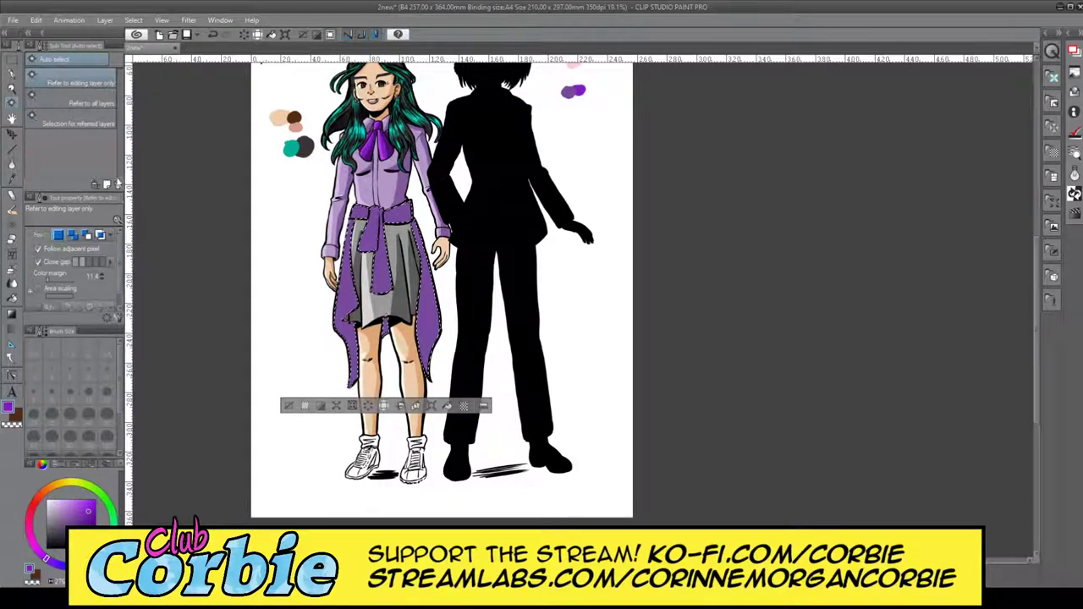
left_click(12, 74)
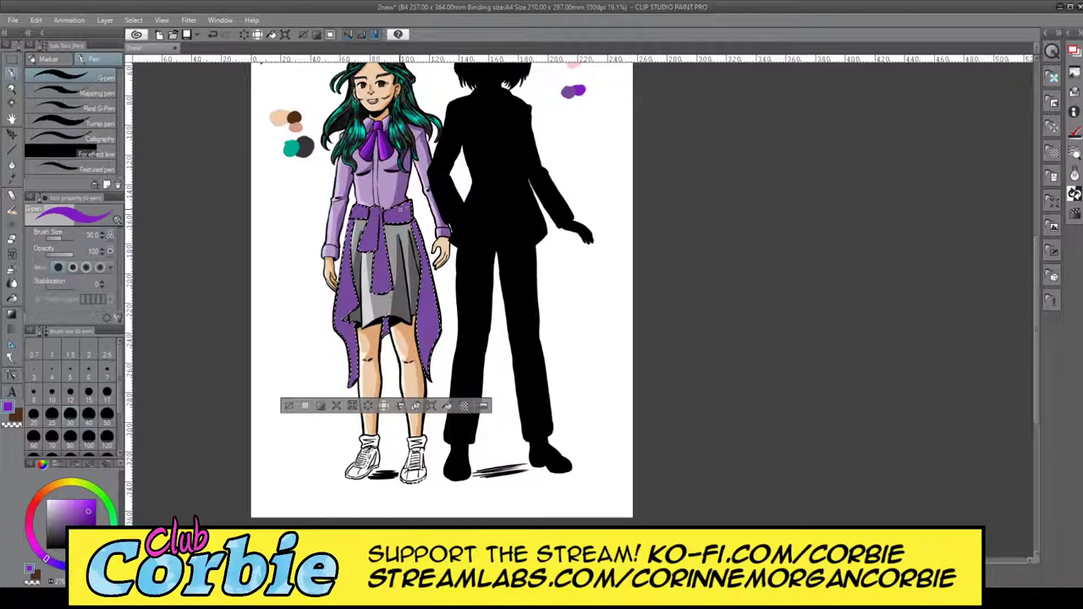
left_click(12, 88)
left_click_drag(405, 224, 444, 186)
left_click(449, 184)
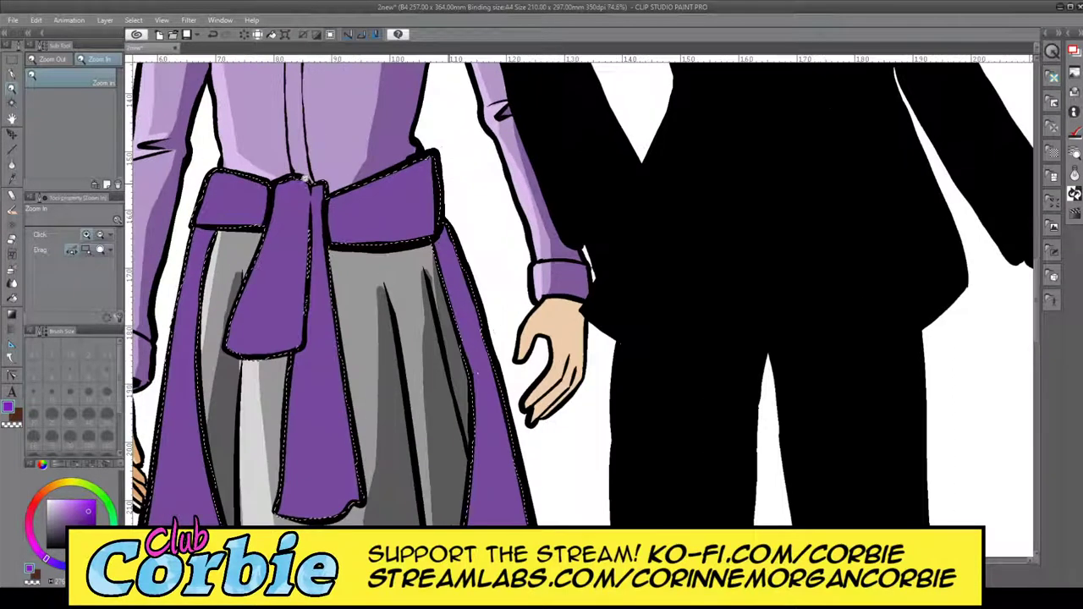
left_click_drag(415, 210, 440, 209)
left_click(13, 75)
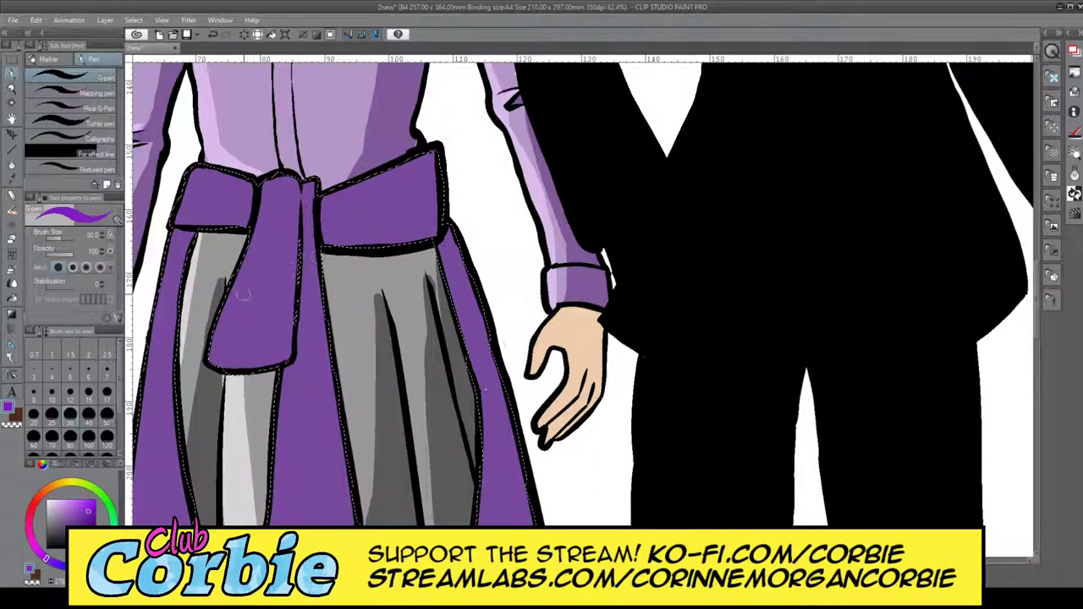
- Set the G-pen brush size to 50 and shade both waistband sections and the short knot flap in dark purple
left_click(106, 429)
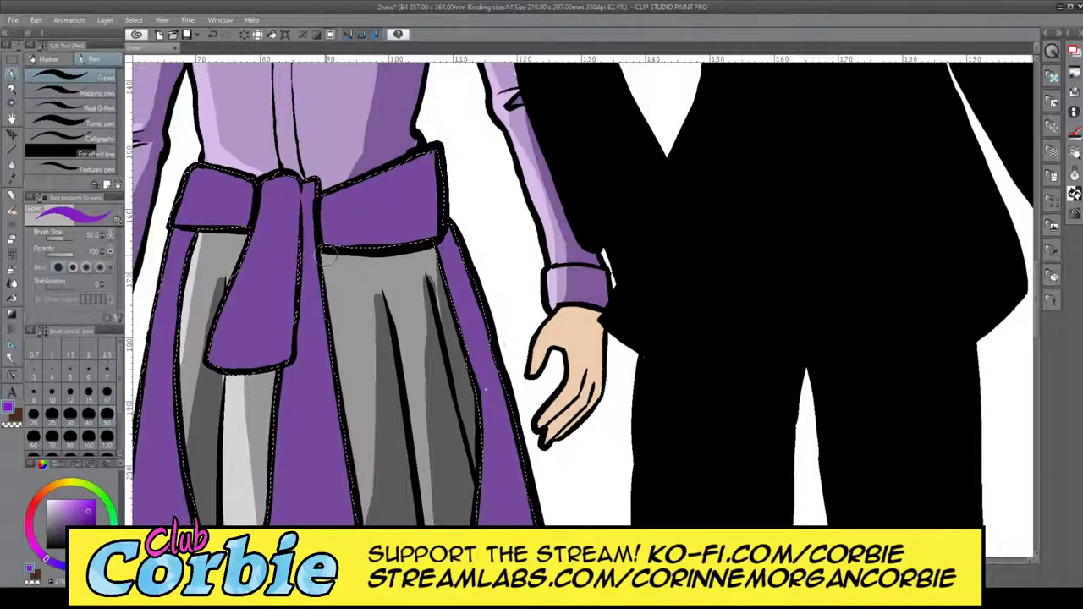
mouse_move(331, 247)
left_mouse_down()
mouse_move(422, 156)
mouse_move(351, 265)
mouse_move(429, 177)
mouse_move(337, 269)
mouse_move(432, 167)
mouse_move(383, 258)
mouse_move(438, 195)
left_mouse_up()
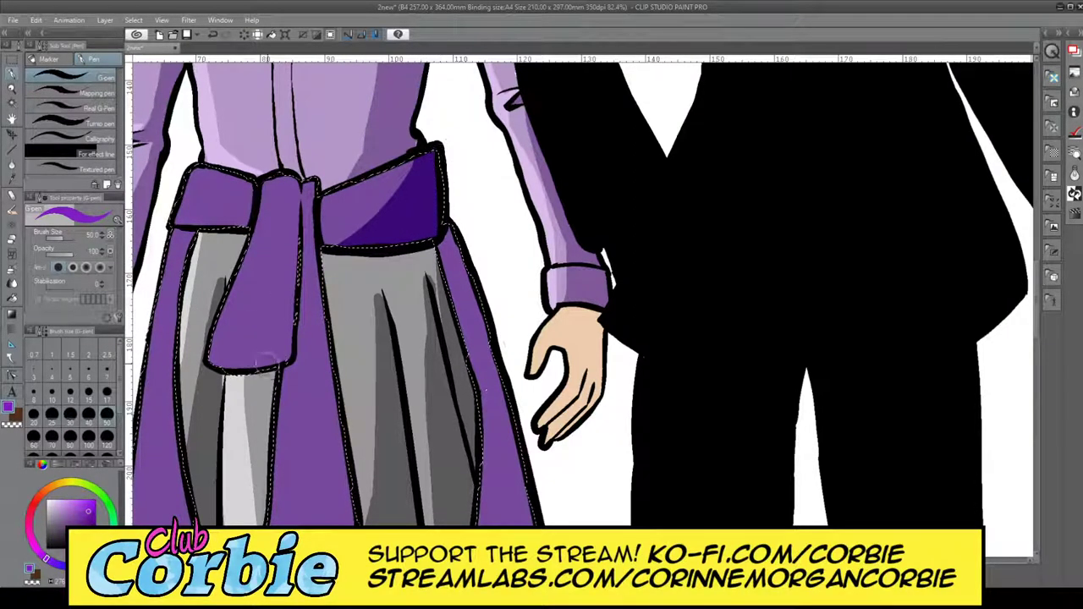
mouse_move(255, 366)
left_mouse_down()
mouse_move(279, 176)
mouse_move(274, 292)
left_mouse_up()
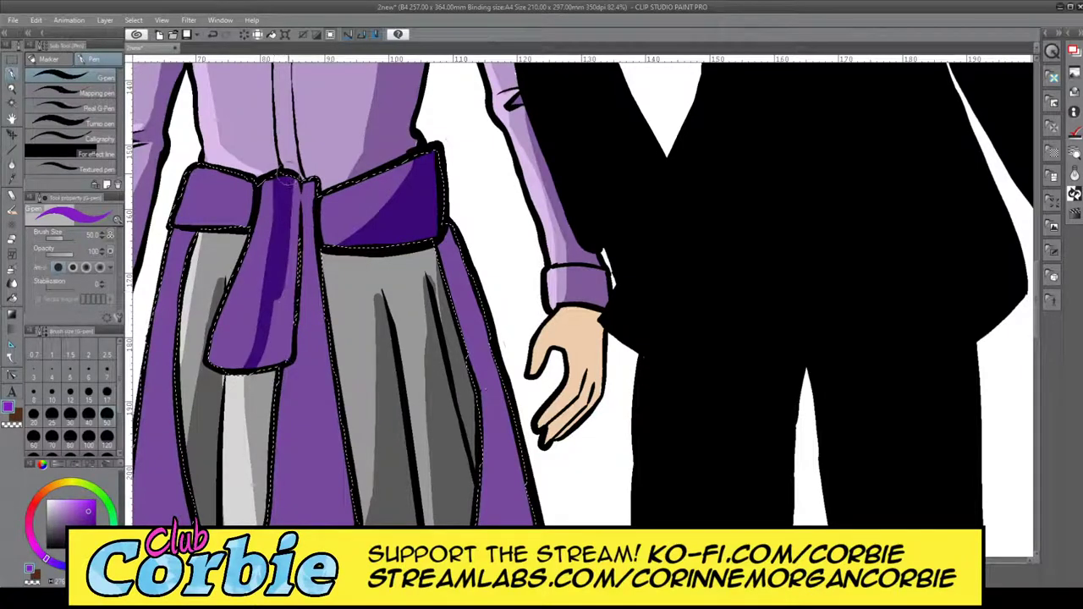
mouse_move(288, 185)
left_mouse_down()
mouse_move(283, 269)
mouse_move(248, 378)
left_mouse_up()
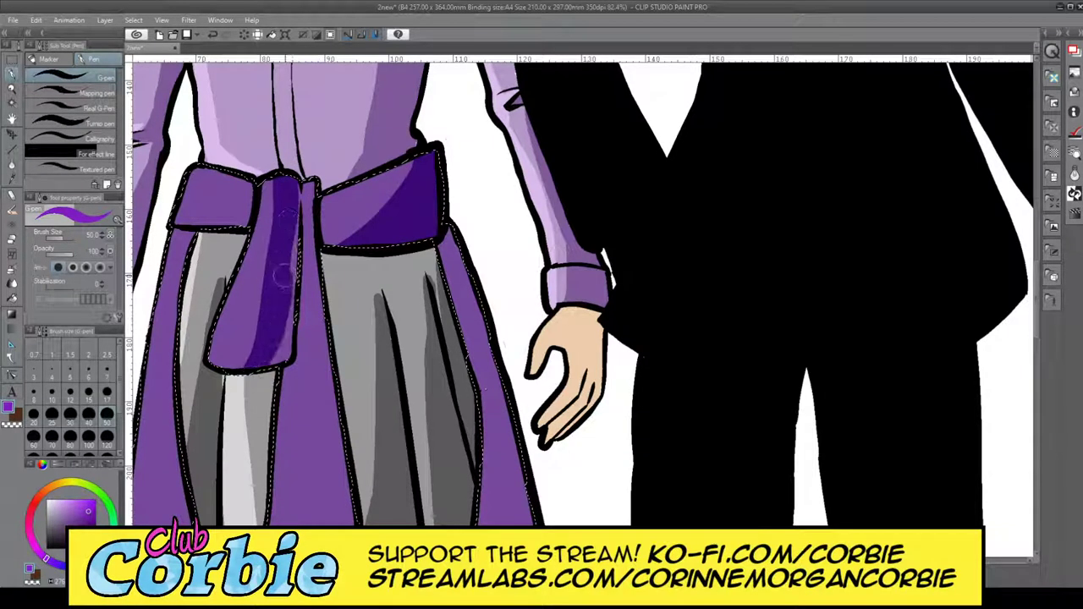
left_click_drag(282, 345, 287, 230)
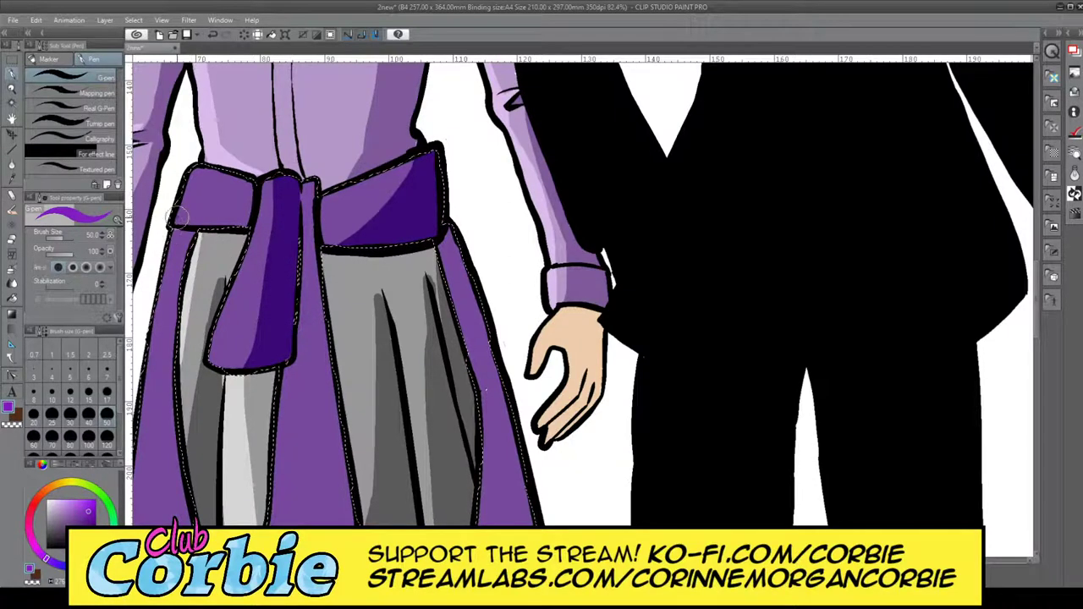
mouse_move(179, 221)
left_mouse_down()
mouse_move(247, 177)
mouse_move(244, 196)
mouse_move(195, 222)
mouse_move(245, 201)
left_mouse_up()
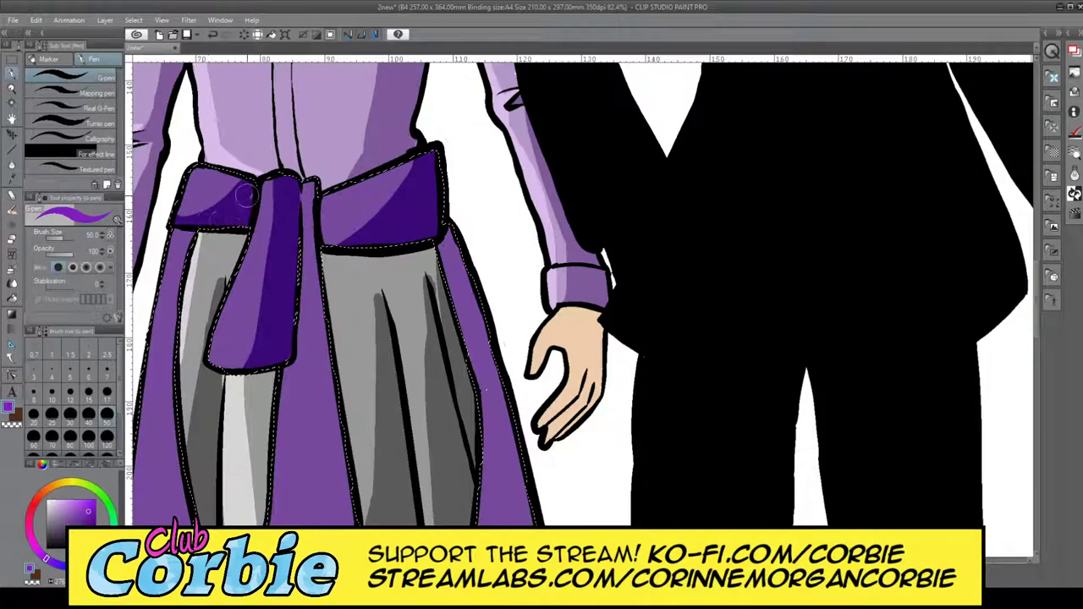
- Shade the small jacket piece between the legs fully and the outer half of the hanging panel beside the black silhouette in dark purple
left_click(11, 88)
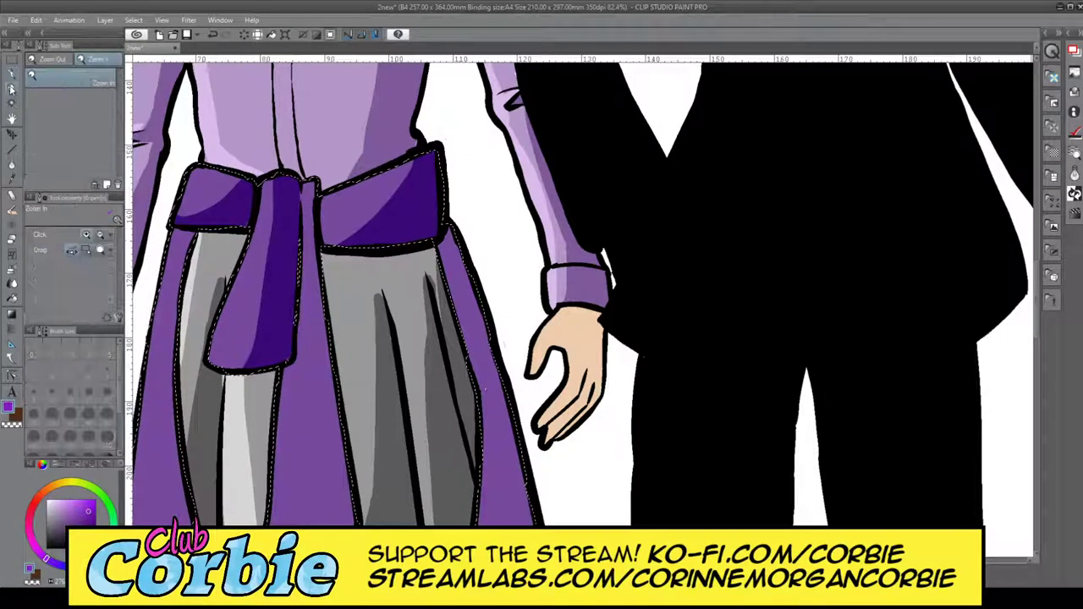
left_click_drag(318, 253, 351, 296)
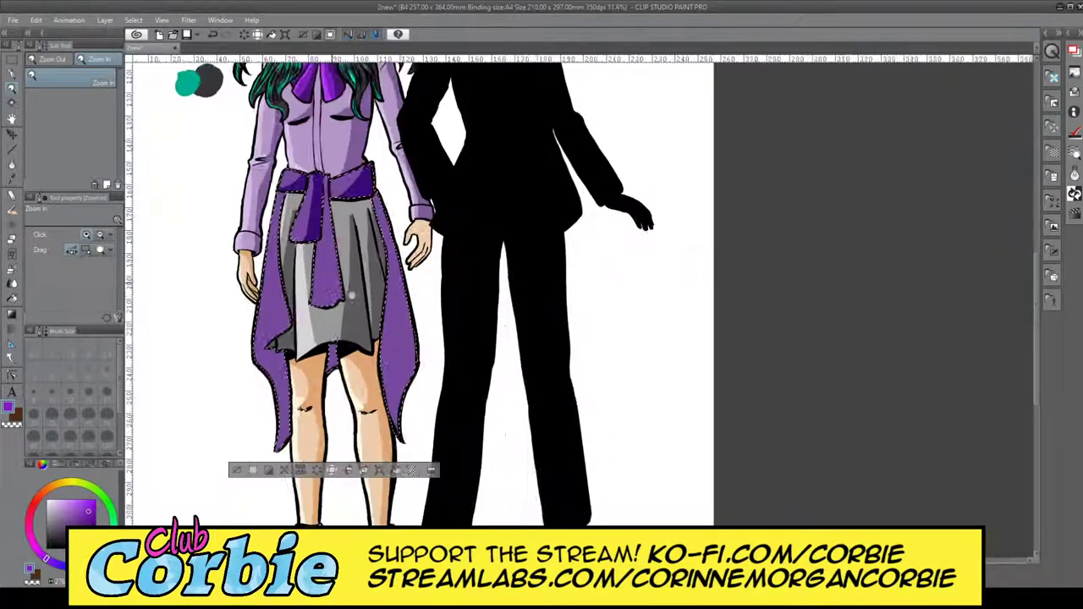
scroll(352, 296, "up", 3)
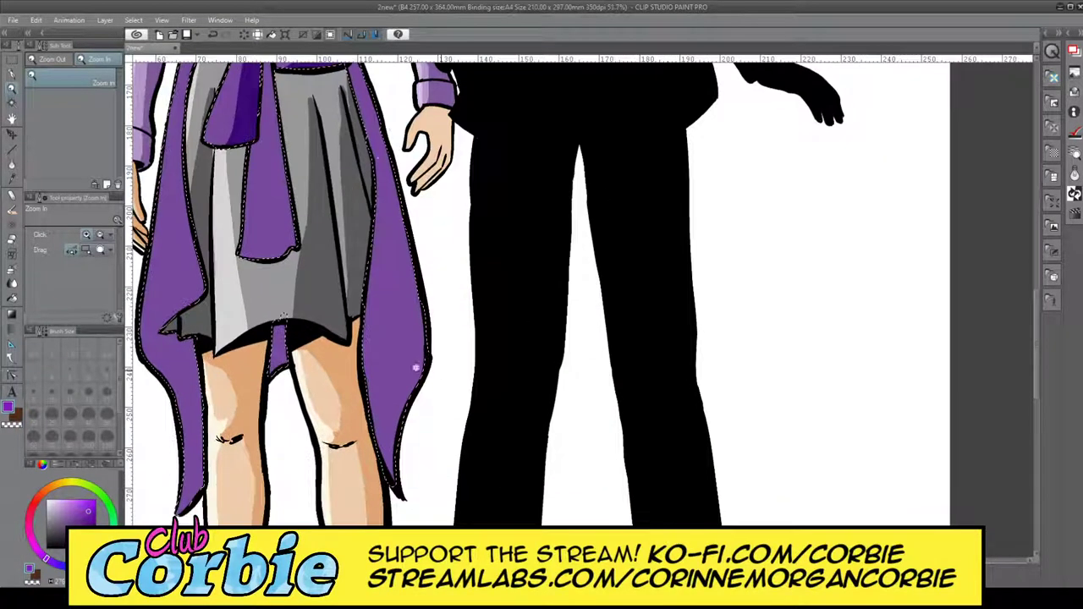
key("p")
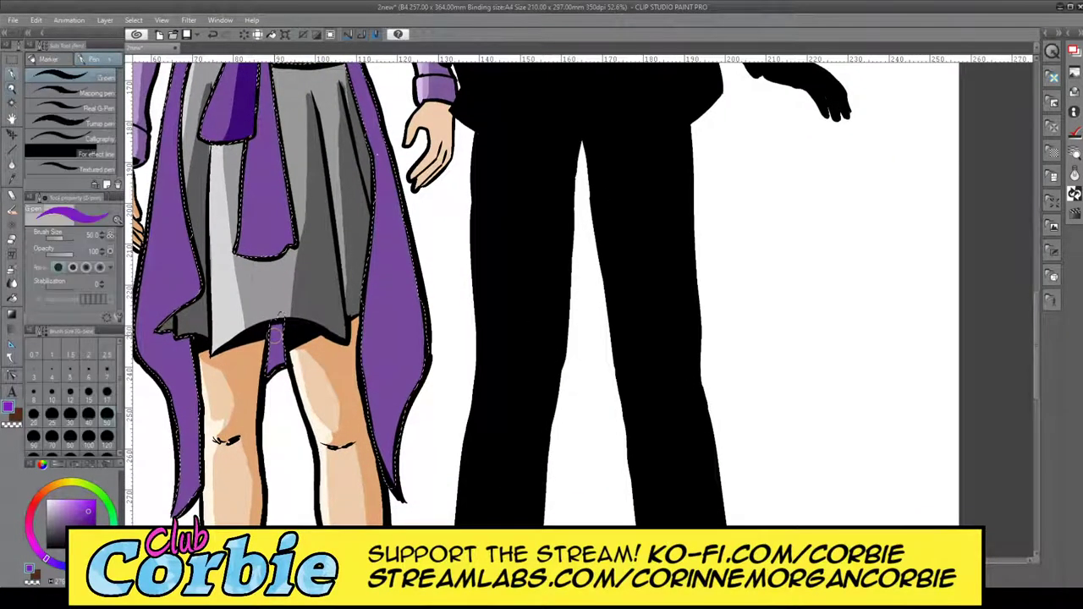
left_click_drag(262, 377, 276, 328)
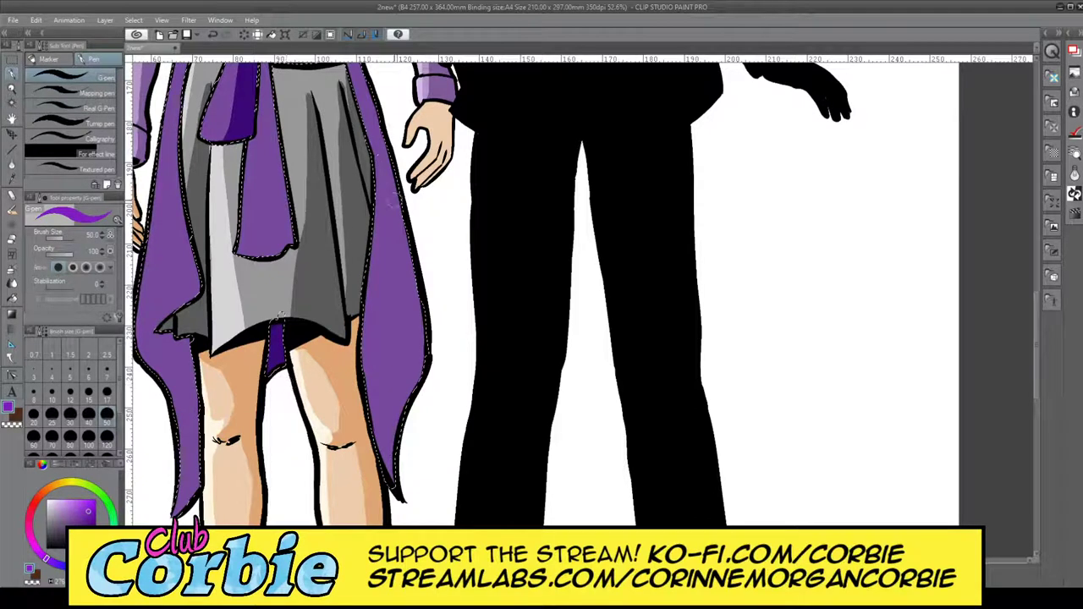
mouse_move(382, 142)
left_mouse_down()
mouse_move(410, 280)
mouse_move(393, 401)
mouse_move(401, 509)
mouse_move(401, 331)
mouse_move(382, 190)
left_mouse_up()
left_click_drag(372, 110, 406, 317)
mouse_move(404, 251)
left_mouse_down()
mouse_move(418, 405)
mouse_move(414, 293)
mouse_move(404, 418)
left_mouse_up()
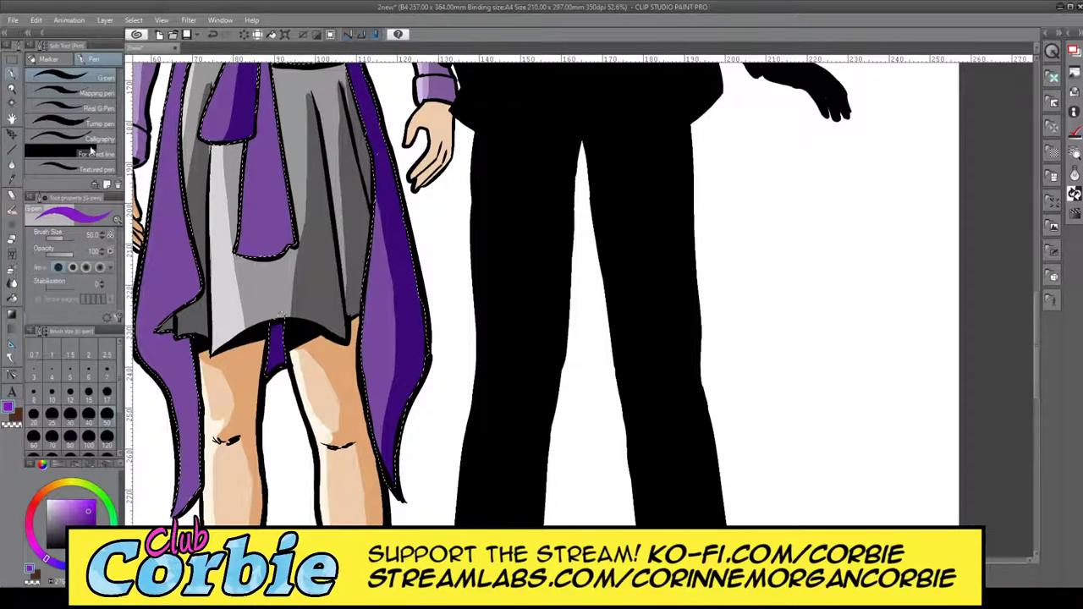
- Shade the long sleeve hanging from the knot over the skirt in dark purple along the side nearer the black silhouette
left_click(12, 89)
left_click_drag(373, 306, 348, 329)
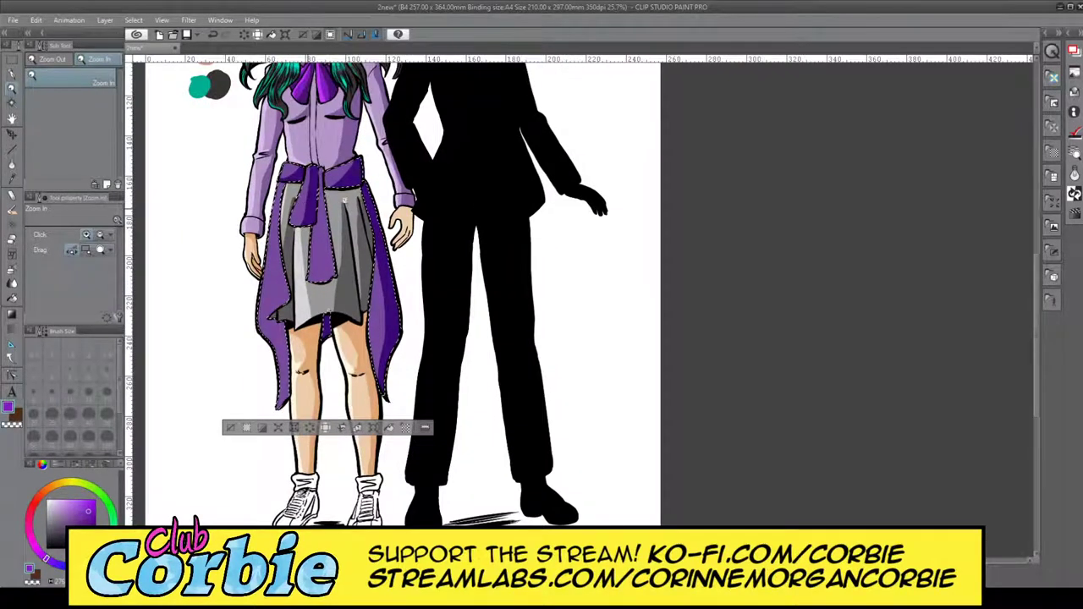
left_click(345, 199)
left_click(344, 199)
left_click(370, 257)
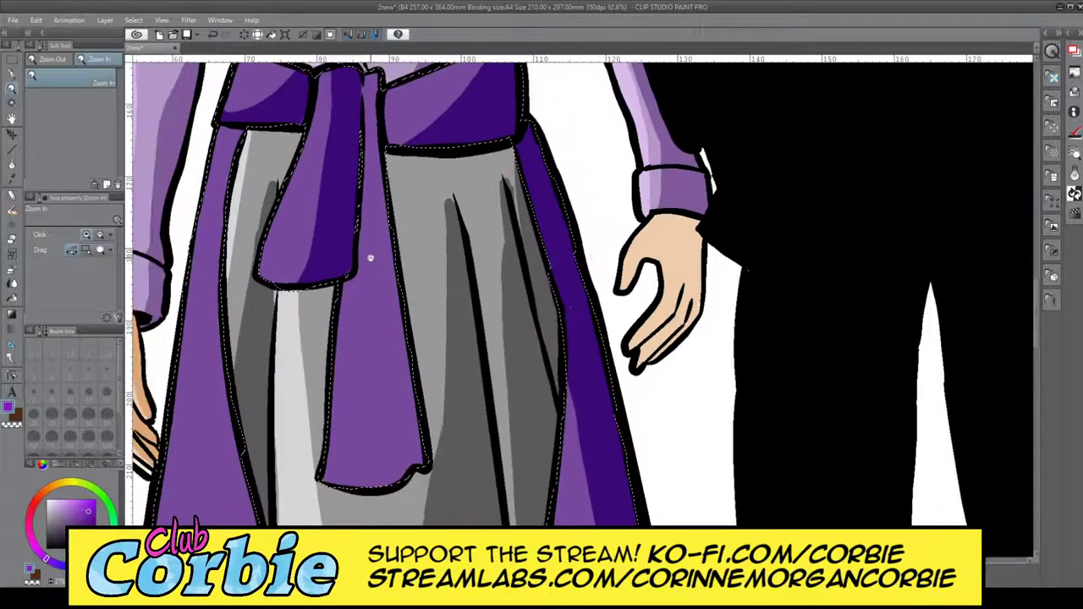
key("p")
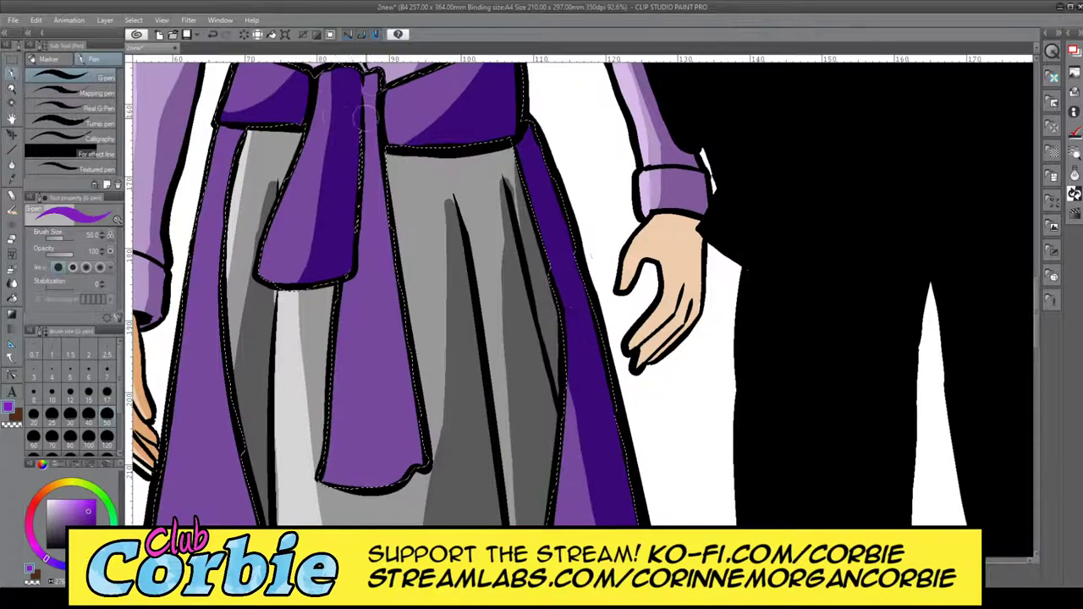
mouse_move(378, 335)
left_mouse_down()
mouse_move(365, 502)
mouse_move(396, 333)
left_mouse_up()
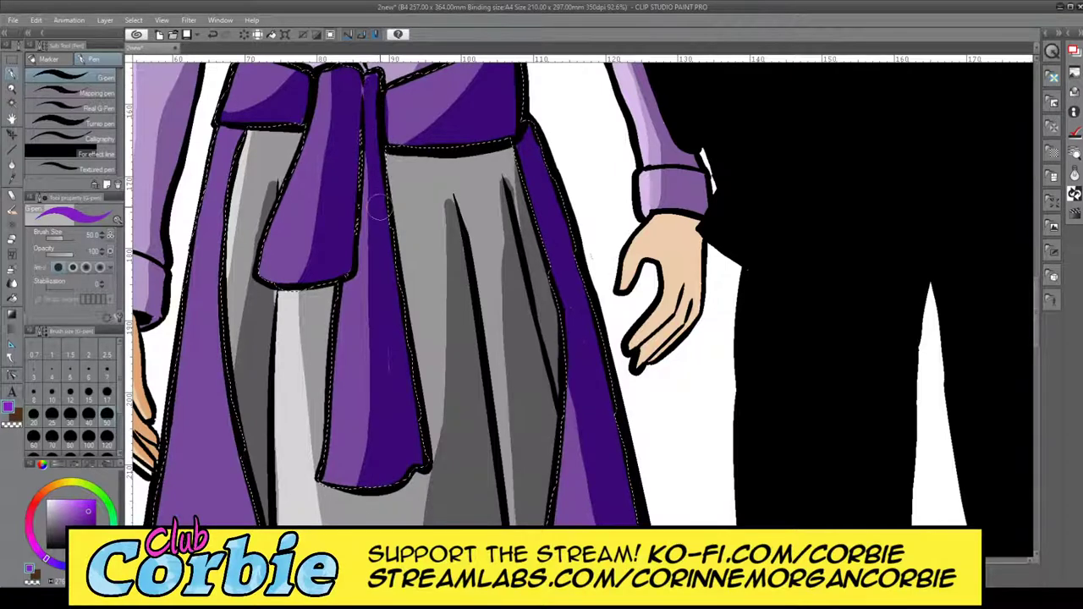
key("ctrl+z")
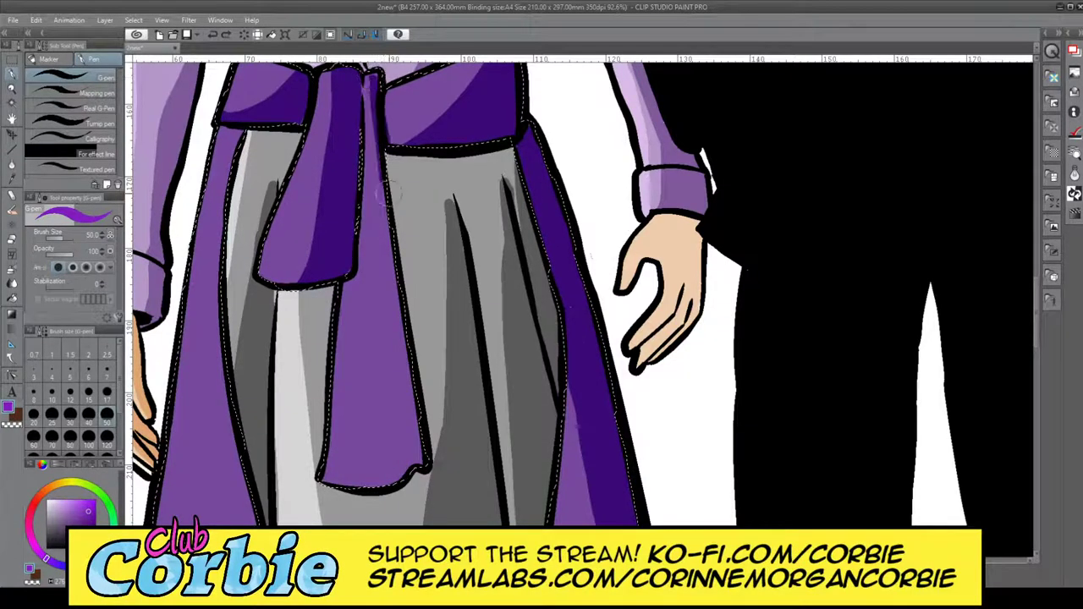
mouse_move(386, 191)
left_mouse_down()
mouse_move(398, 372)
mouse_move(386, 499)
mouse_move(368, 192)
left_mouse_up()
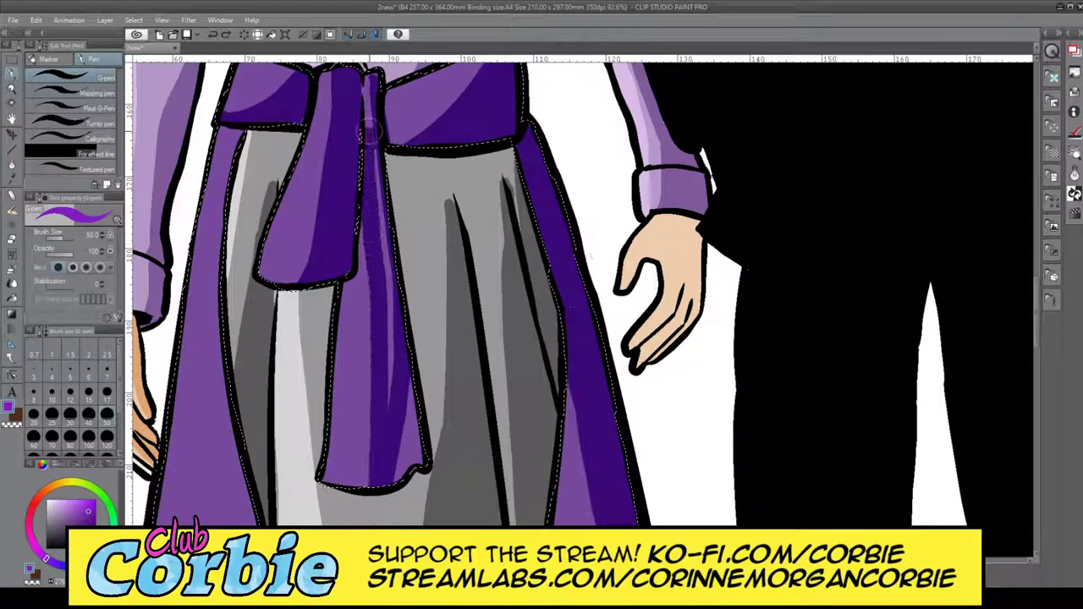
left_click_drag(369, 129, 373, 79)
left_click_drag(396, 298, 380, 258)
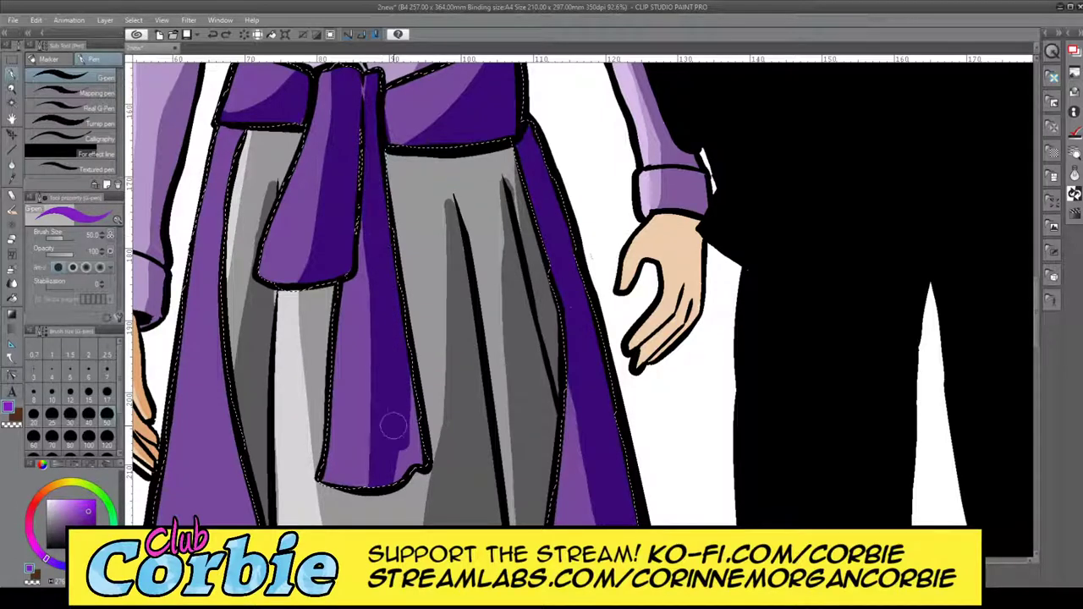
mouse_move(392, 426)
left_mouse_down()
mouse_move(394, 367)
mouse_move(403, 457)
left_mouse_up()
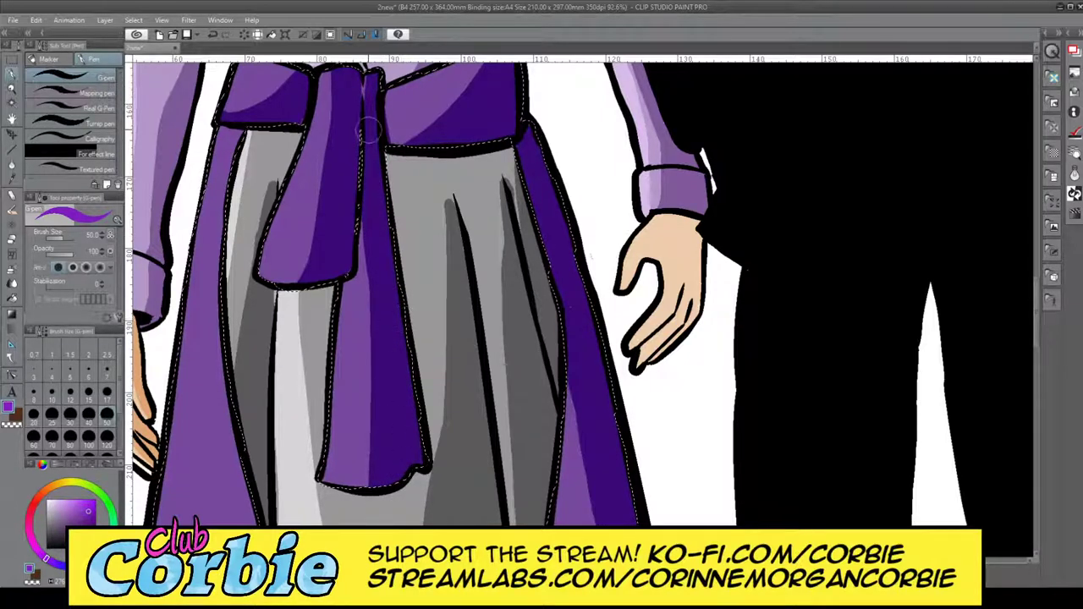
left_click_drag(367, 131, 372, 99)
- Shade the inner edge of the other hanging jacket panel in dark purple, down to its fold beside the skirt hem
key("ctrl+space")
left_click_drag(390, 205, 379, 260)
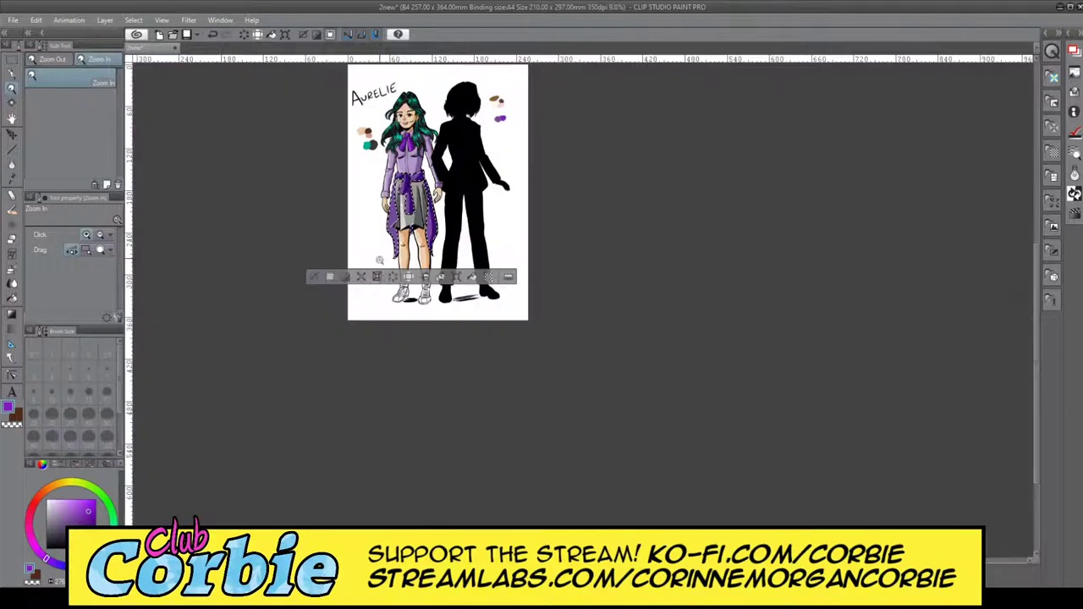
left_click_drag(410, 191, 414, 127)
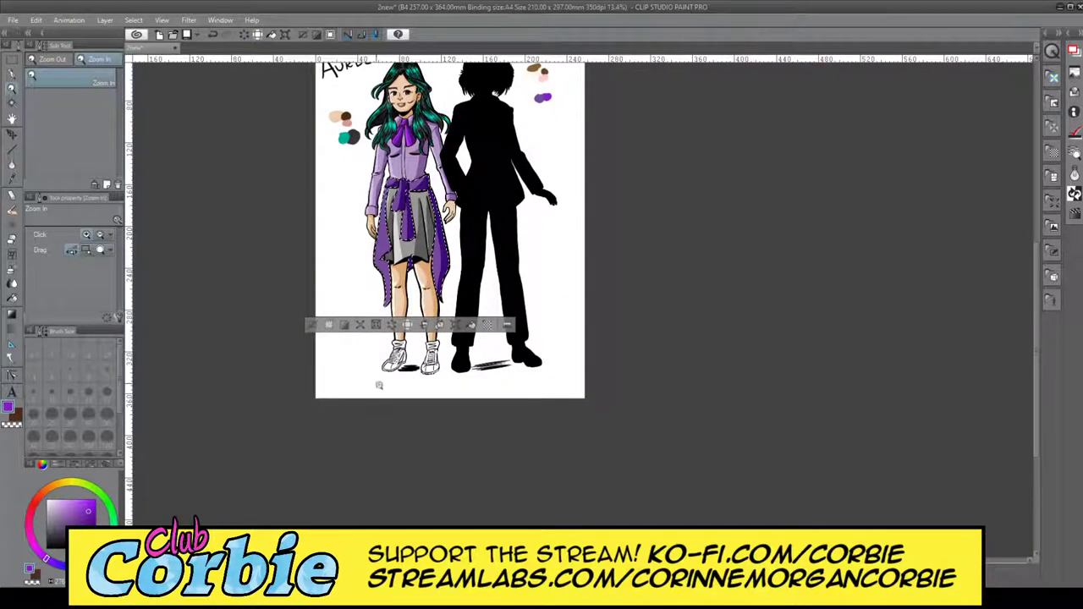
left_click(410, 201)
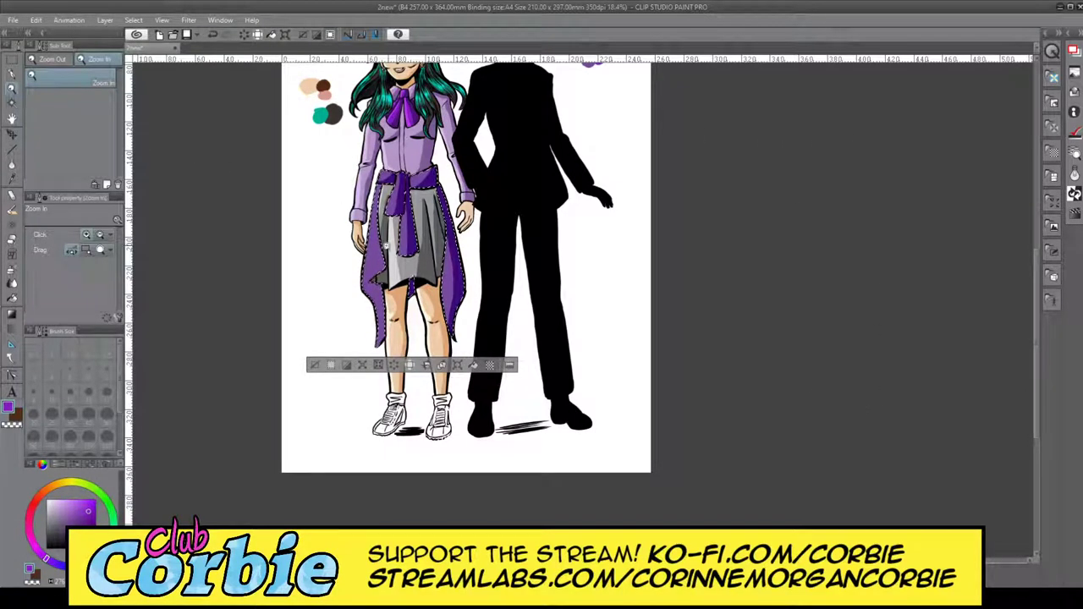
left_click_drag(387, 245, 369, 159)
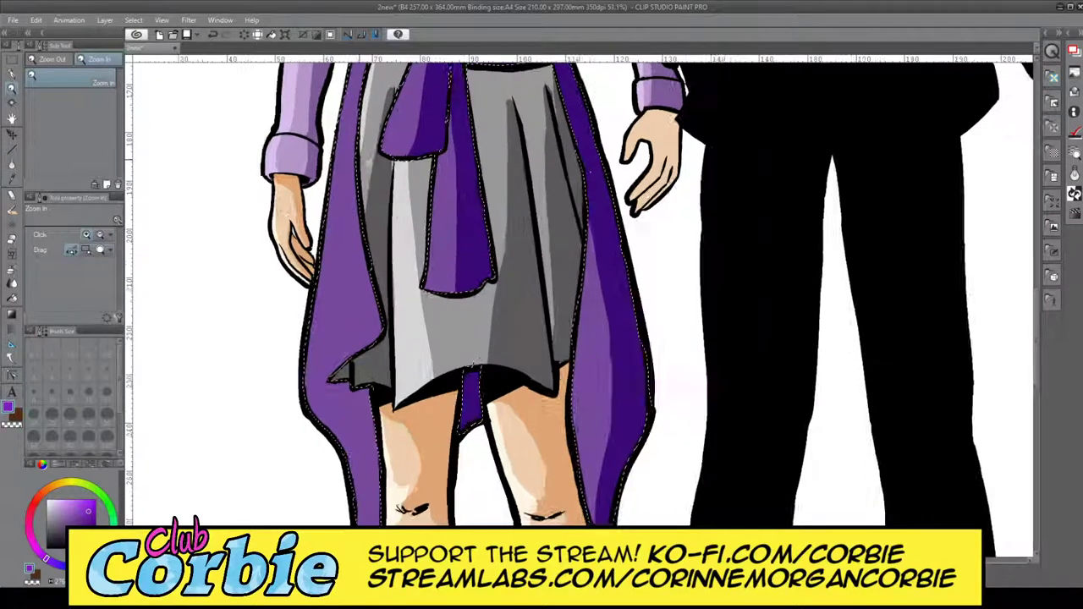
scroll(369, 170, "up", 3)
key("p")
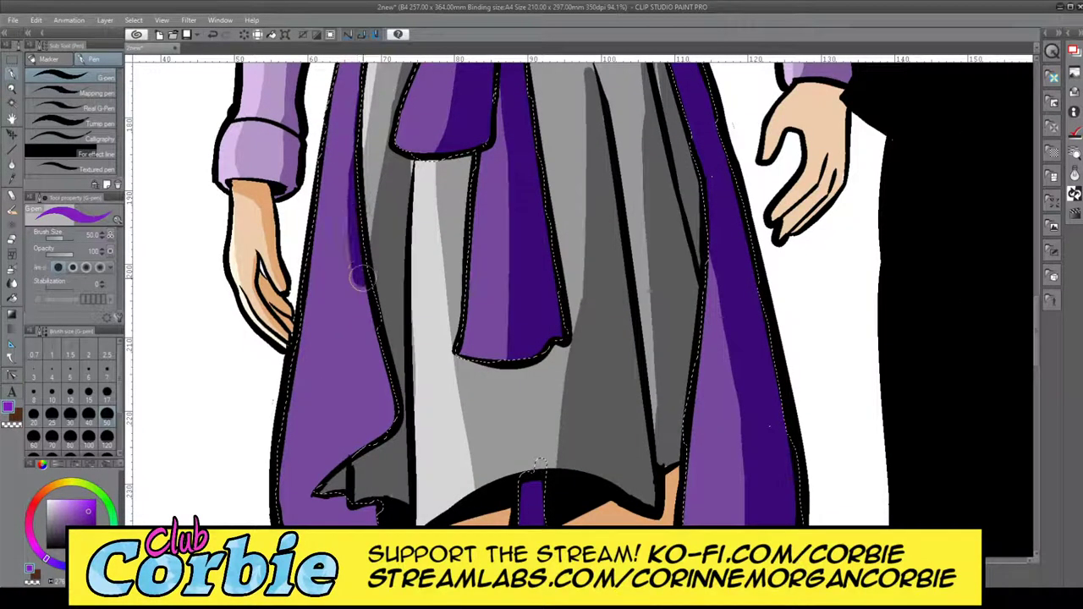
mouse_move(377, 365)
left_mouse_down()
mouse_move(370, 455)
mouse_move(323, 492)
mouse_move(374, 382)
left_mouse_up()
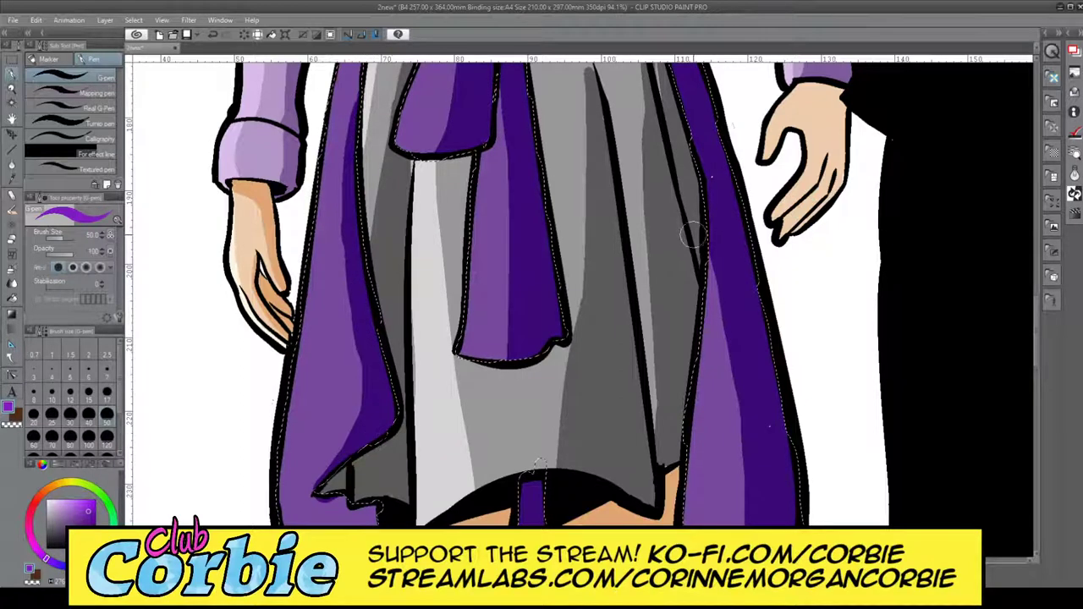
- Continue the dark purple shading below that fold, along the panel's inner edge beside the leg to its pointed tip
left_click_drag(1035, 312, 1037, 288)
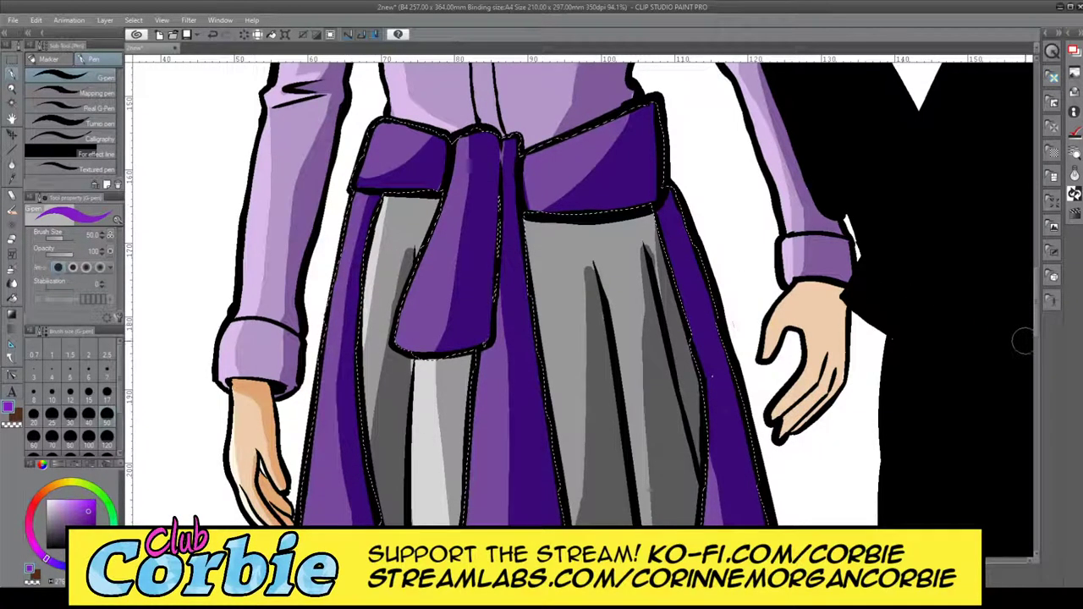
mouse_move(1037, 327)
left_mouse_down()
mouse_move(1071, 366)
mouse_move(1037, 383)
left_mouse_up()
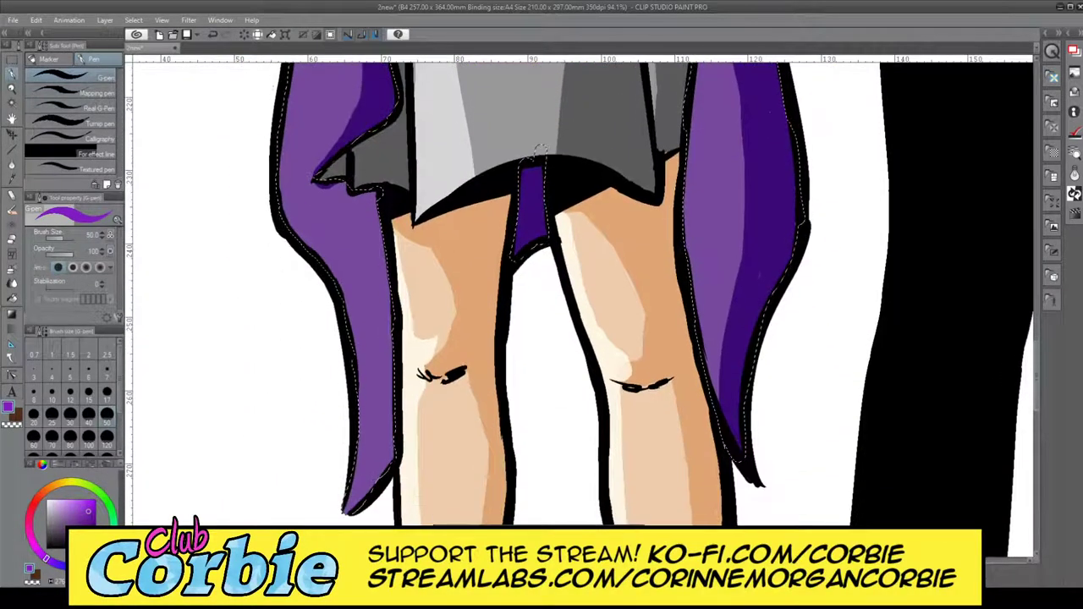
mouse_move(338, 174)
left_mouse_down()
mouse_move(363, 218)
mouse_move(383, 370)
mouse_move(363, 490)
mouse_move(347, 511)
left_mouse_up()
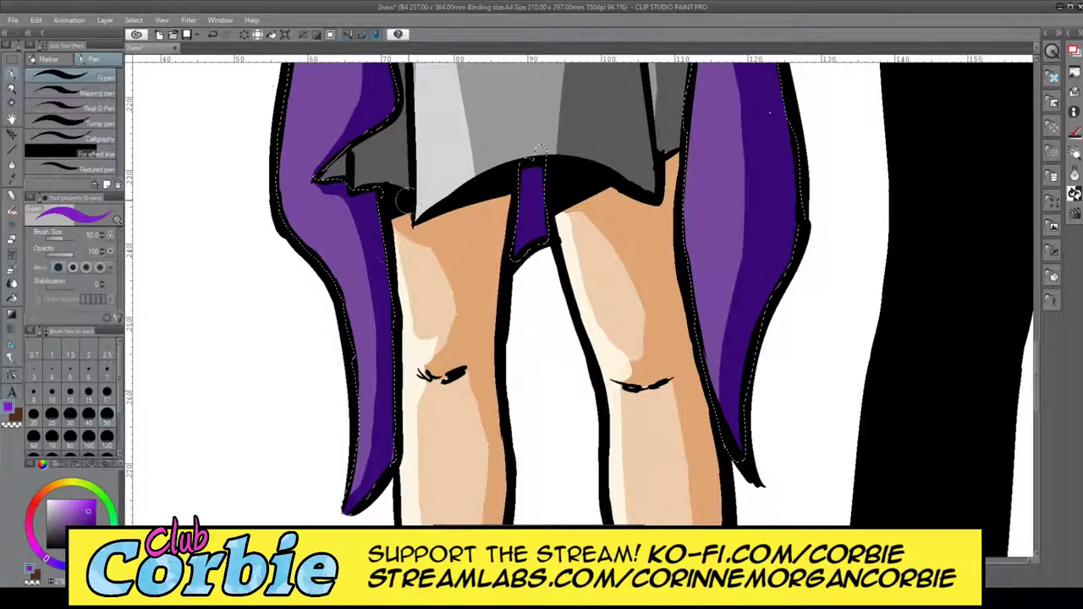
- Repaint the small jacket piece between the legs with a deeper, darker purple using the G-pen
left_click(11, 88)
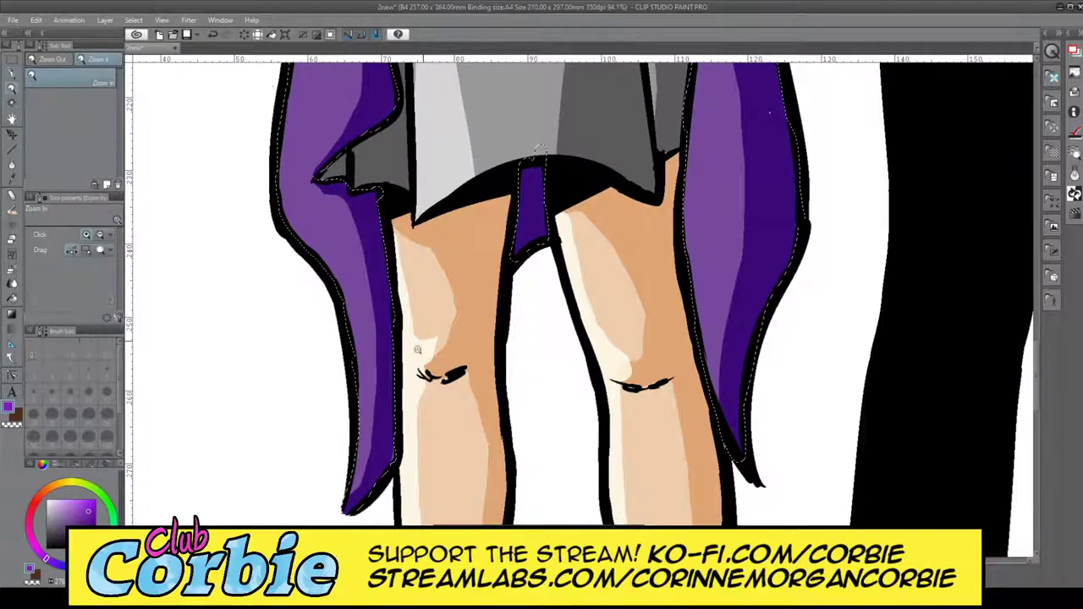
scroll(417, 349, "down", 5)
scroll(457, 263, "up", 3)
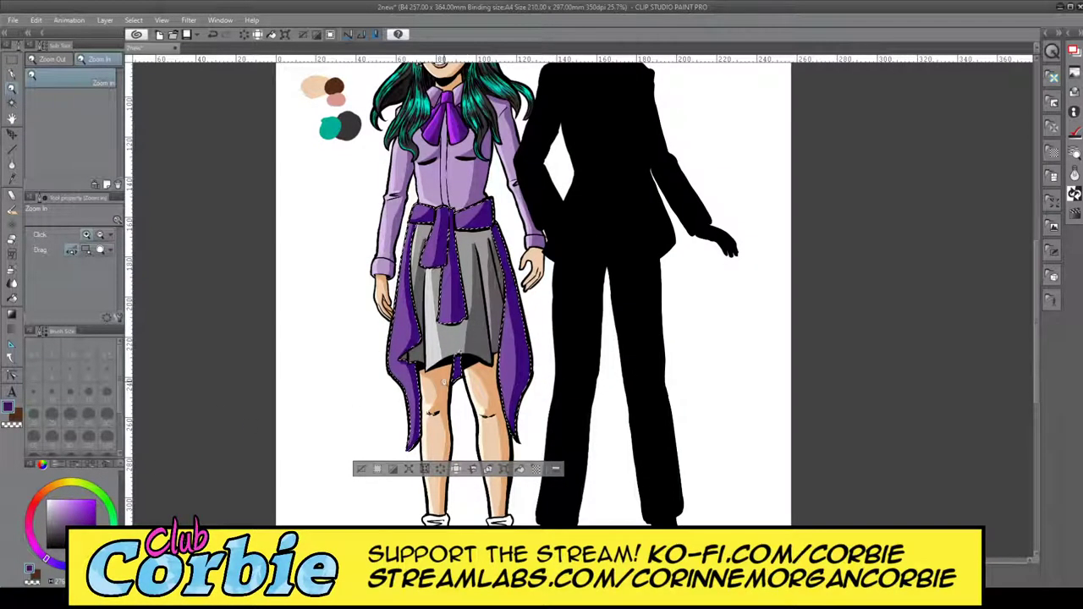
scroll(456, 363, "up", 4)
scroll(504, 338, "up", 2)
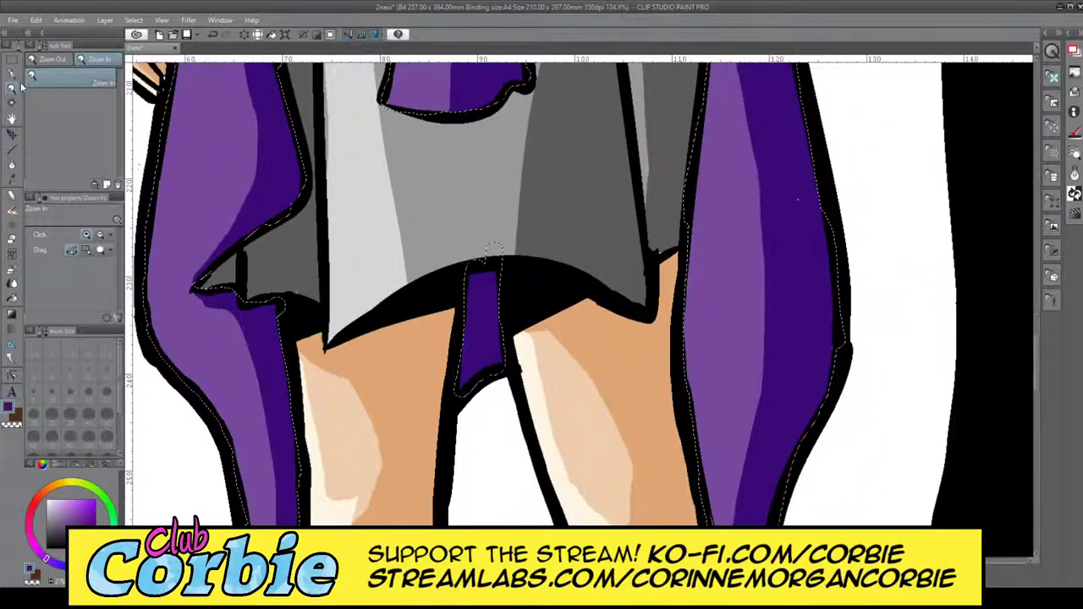
key("p")
mouse_move(449, 351)
left_mouse_down()
mouse_move(490, 358)
mouse_move(441, 392)
mouse_move(423, 366)
mouse_move(451, 283)
mouse_move(521, 338)
left_mouse_up()
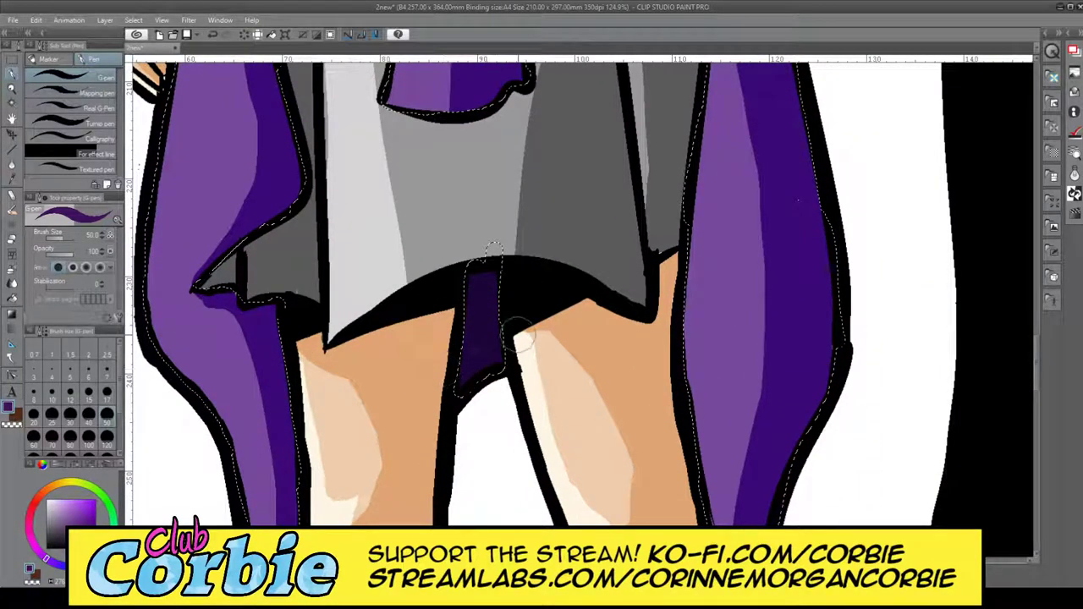
- Examine the shaded jacket in the context of the whole figure on the reference sheet
left_click(12, 87)
scroll(412, 203, "down", 6)
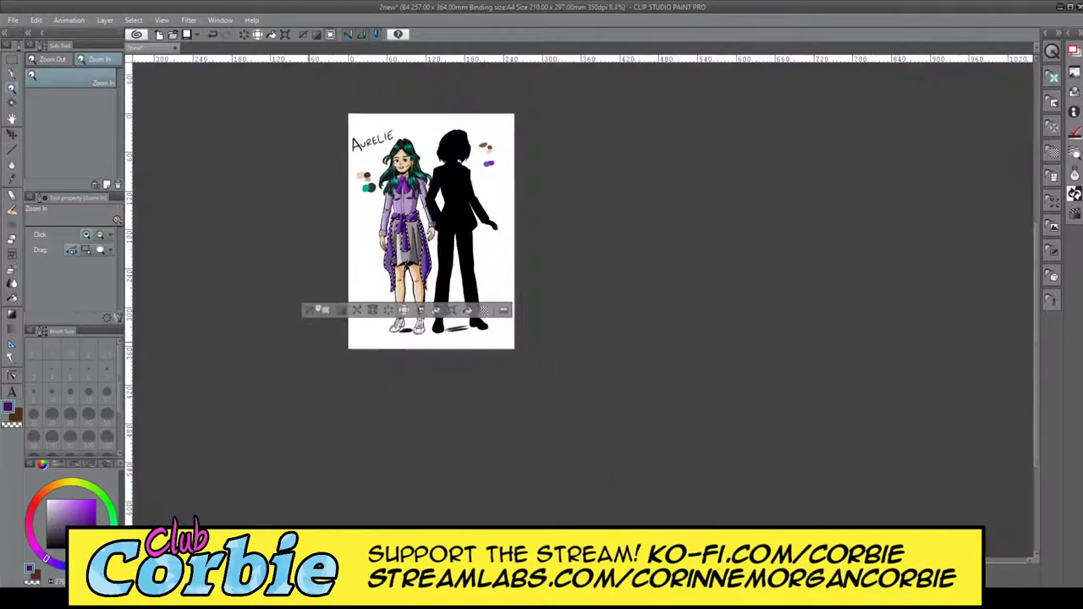
scroll(412, 203, "up", 2)
scroll(409, 192, "up", 1)
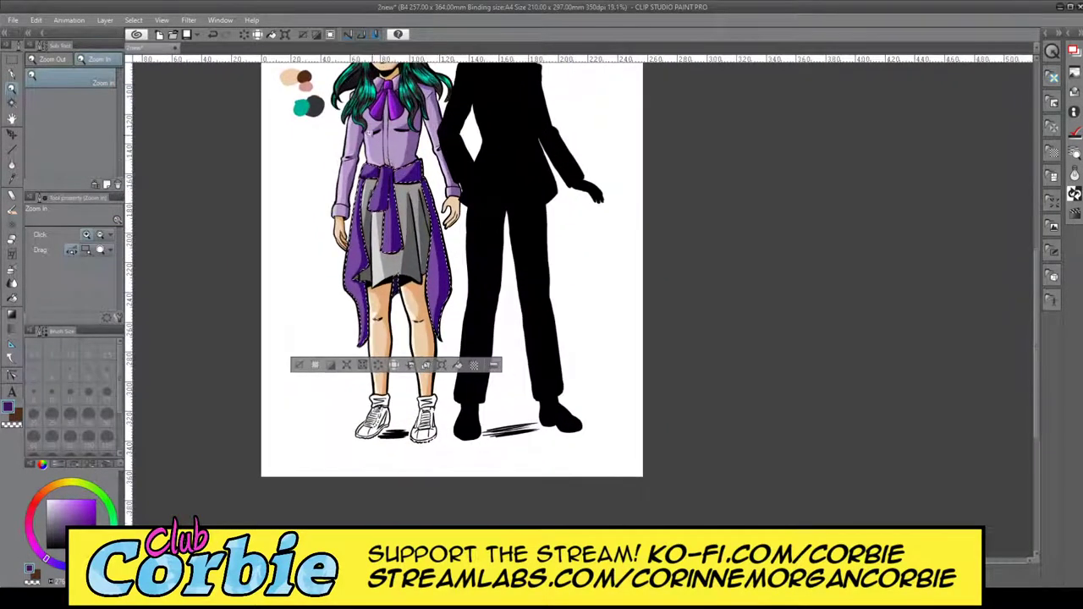
- Clear the jacket selection and check the purple jacket and grey skirt shading at full-figure and closer views
left_click(132, 21)
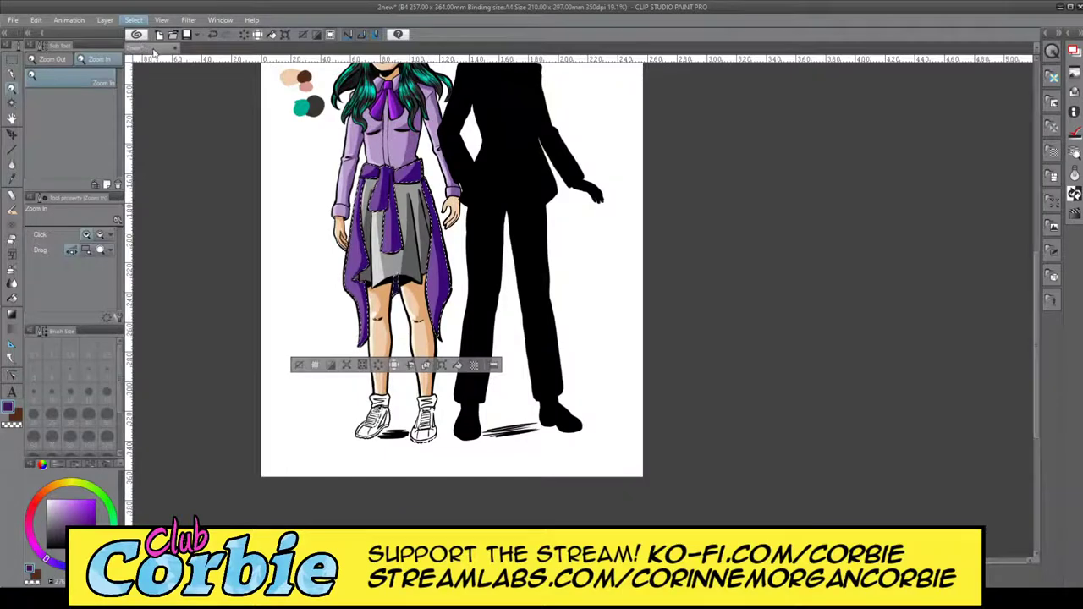
left_click(152, 48)
scroll(419, 302, "down", 3)
scroll(435, 253, "down", 1)
scroll(474, 242, "up", 3)
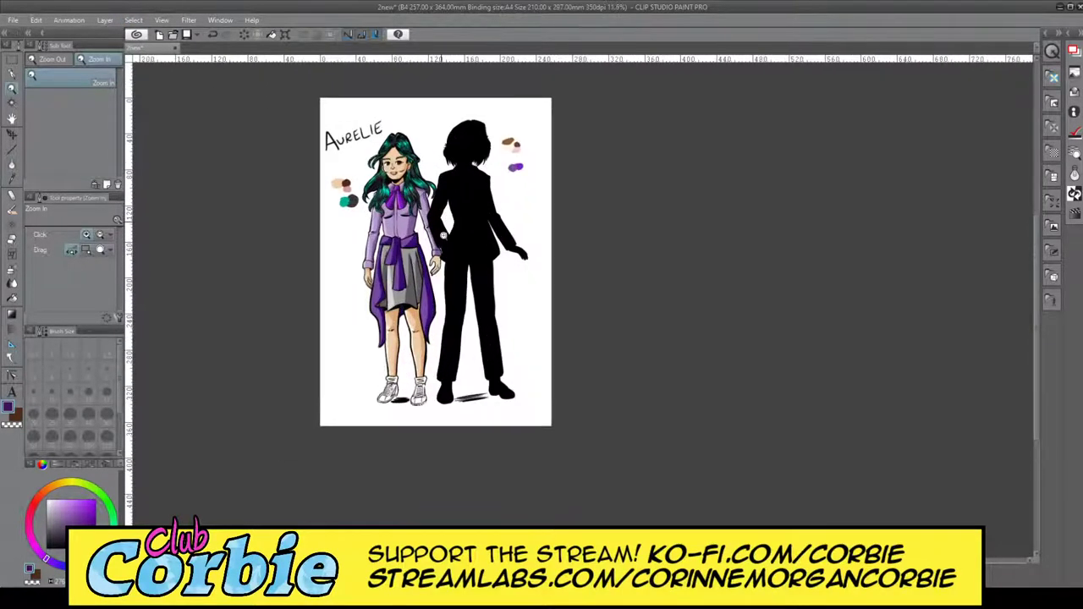
scroll(416, 271, "up", 1)
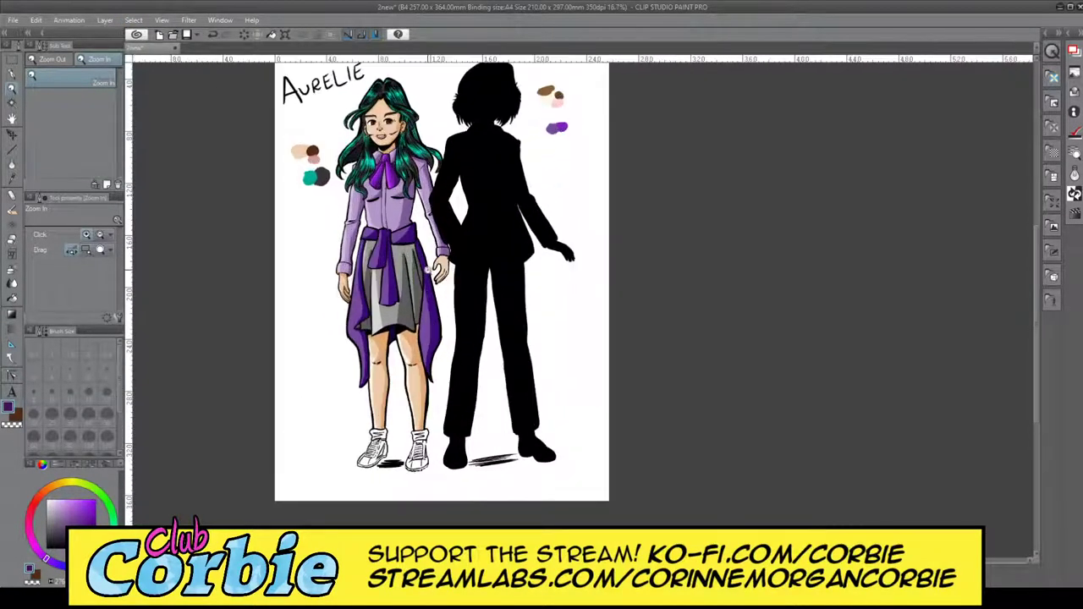
scroll(425, 298, "up", 2)
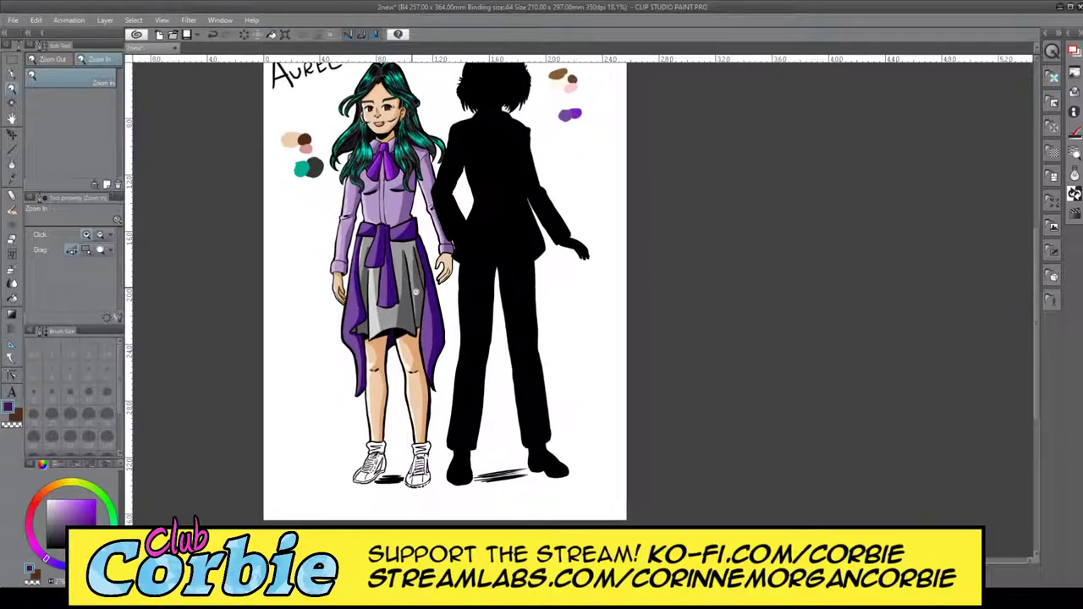
scroll(429, 296, "down", 2)
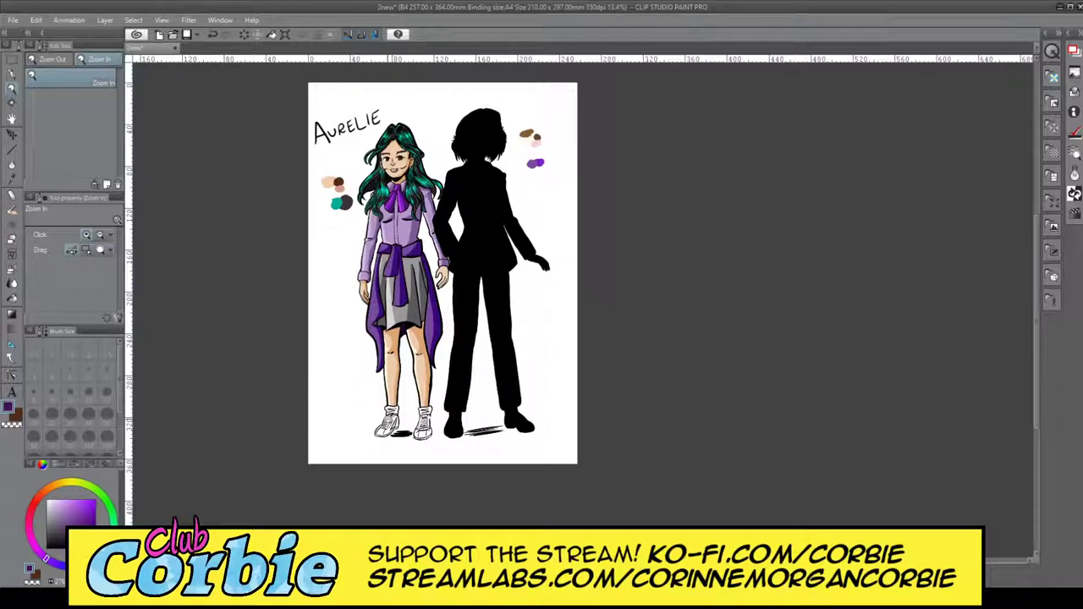
left_click(406, 420)
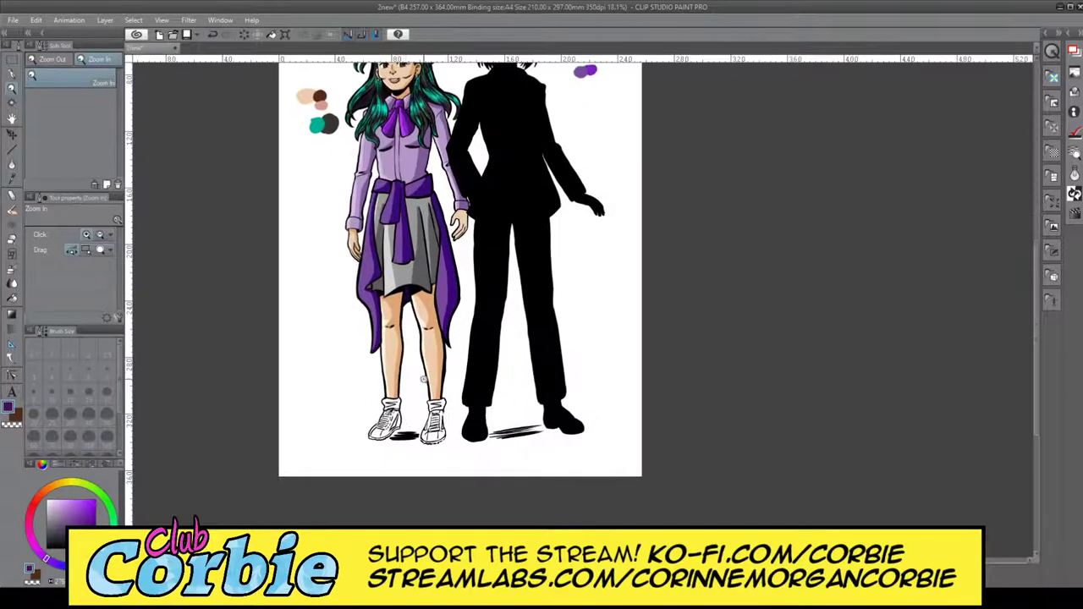
left_click(430, 368)
left_click(406, 244)
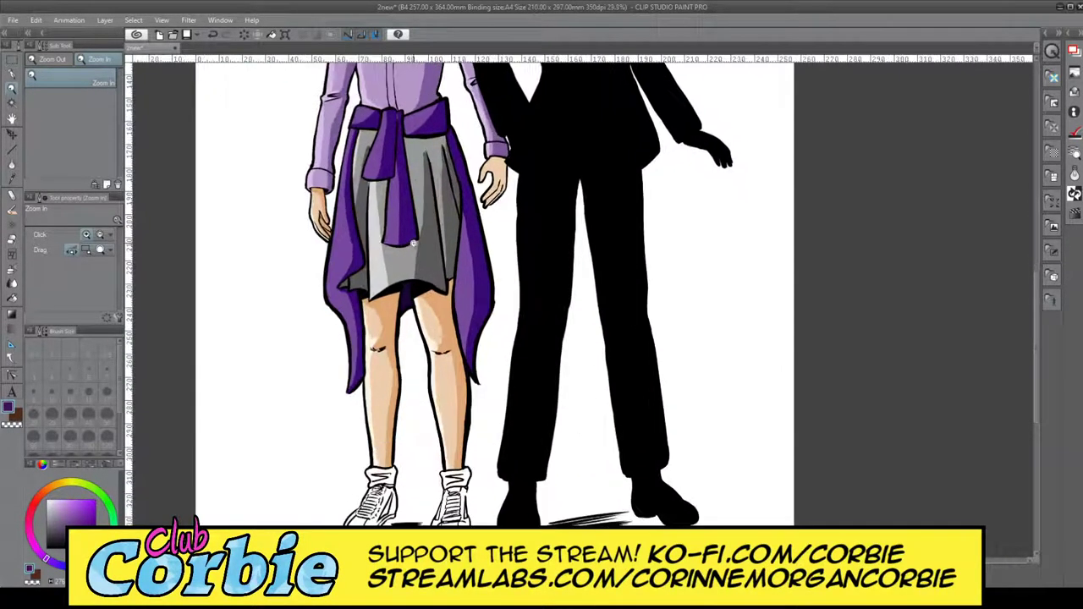
left_click(413, 243)
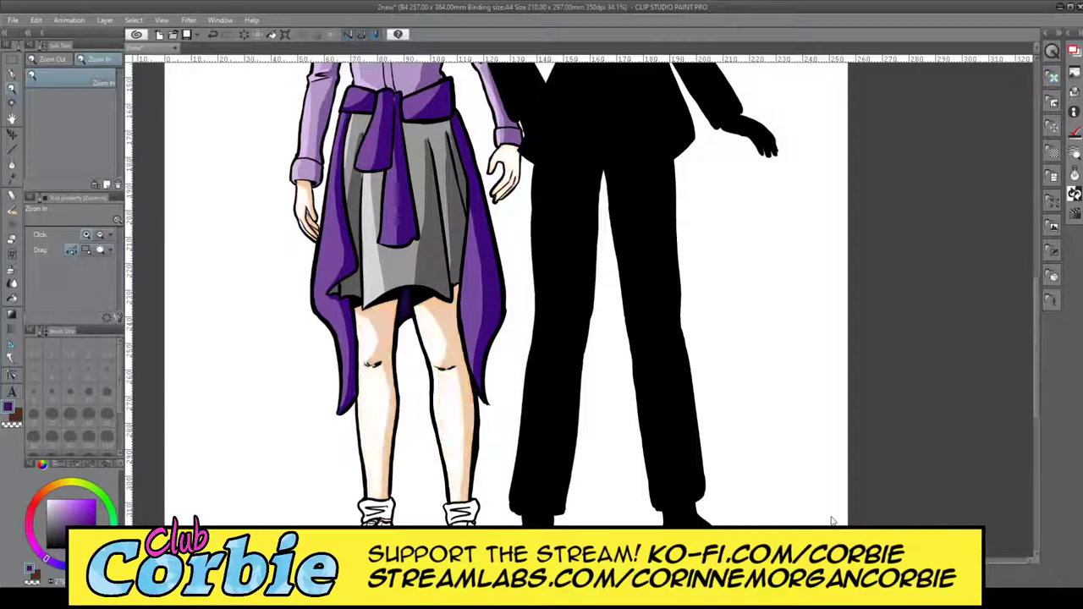
- Pick up the light skin tone from the leg and auto-select the skin of the hand beside the black silhouette
left_click(899, 516)
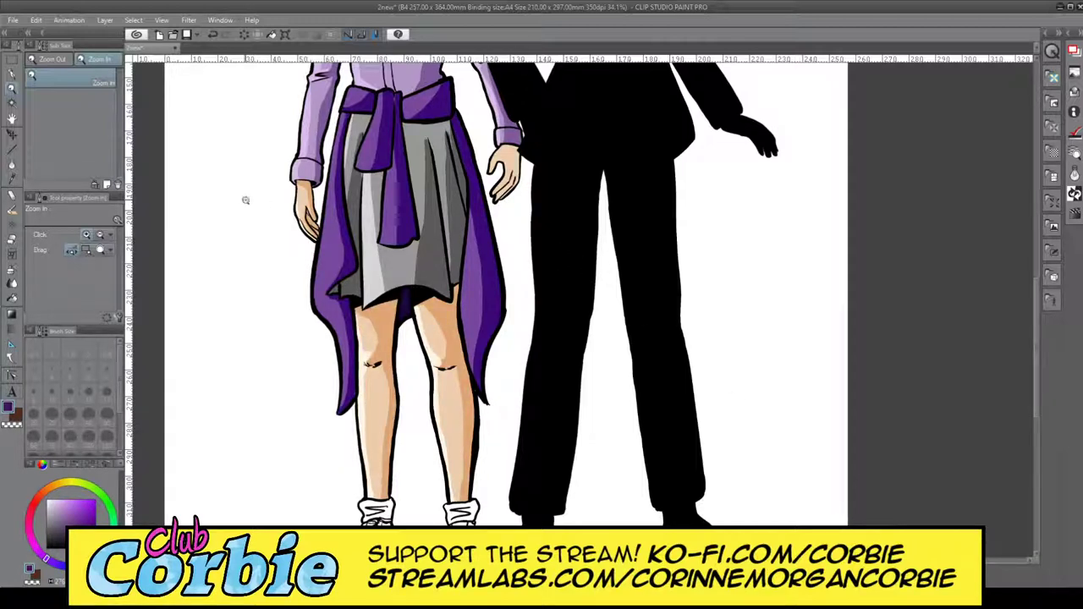
left_click(11, 179)
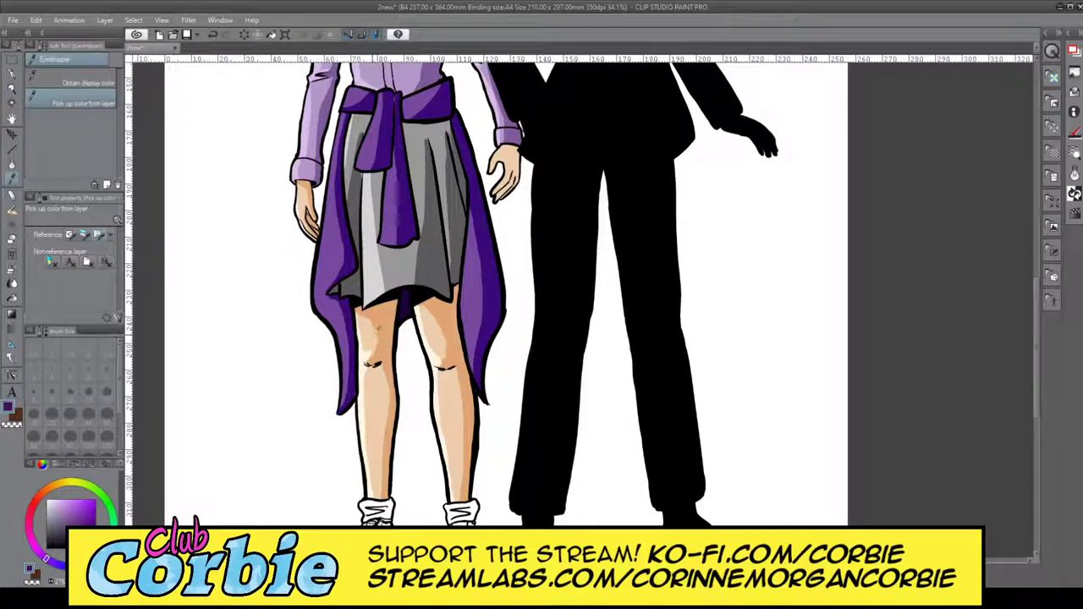
left_click(370, 326)
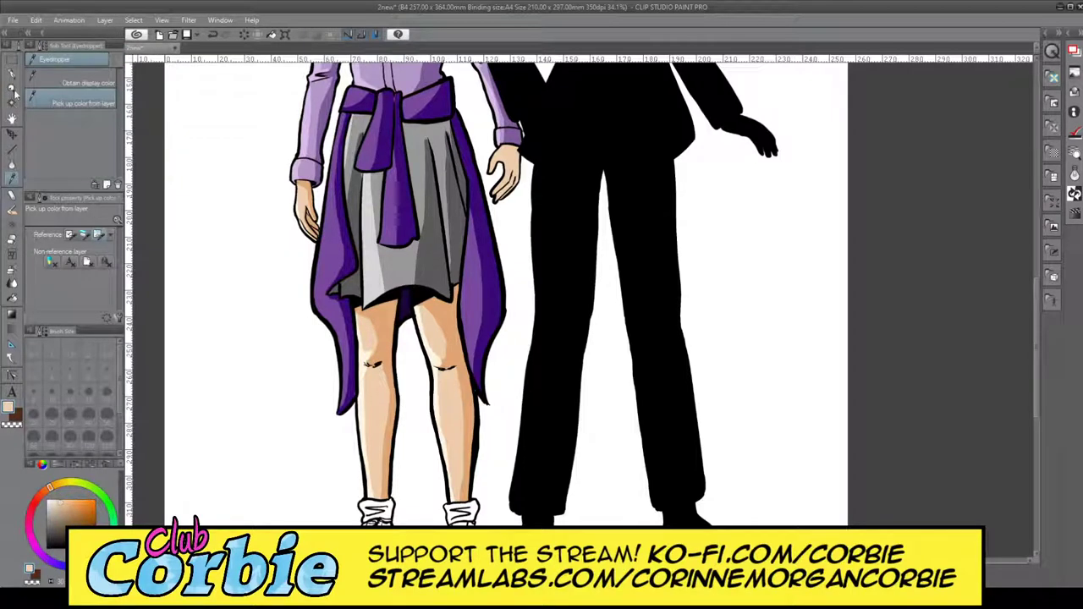
left_click(11, 88)
left_click_drag(513, 144, 526, 150)
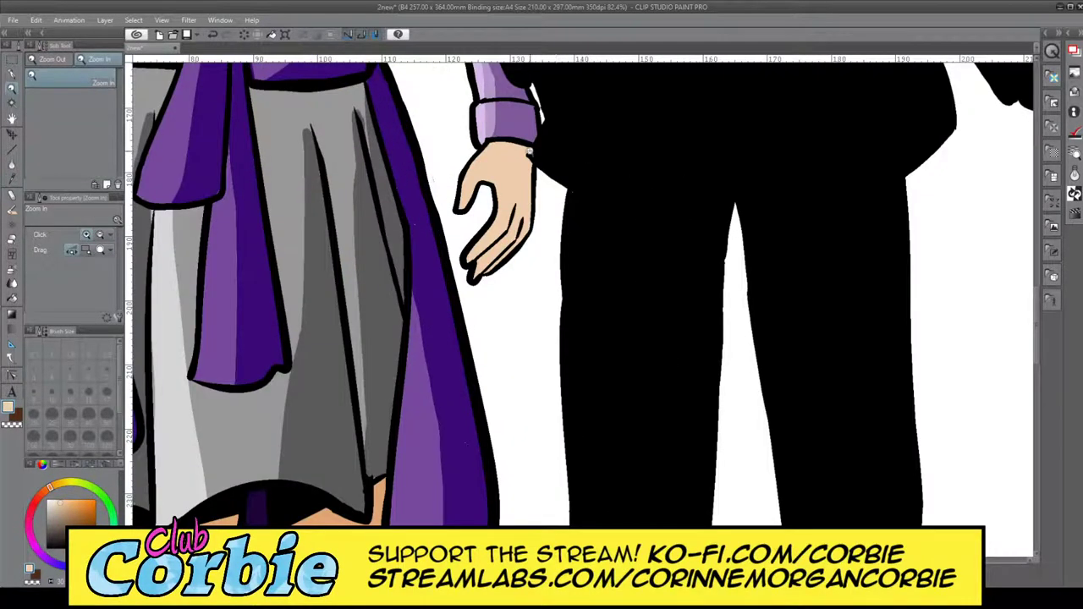
left_click(12, 104)
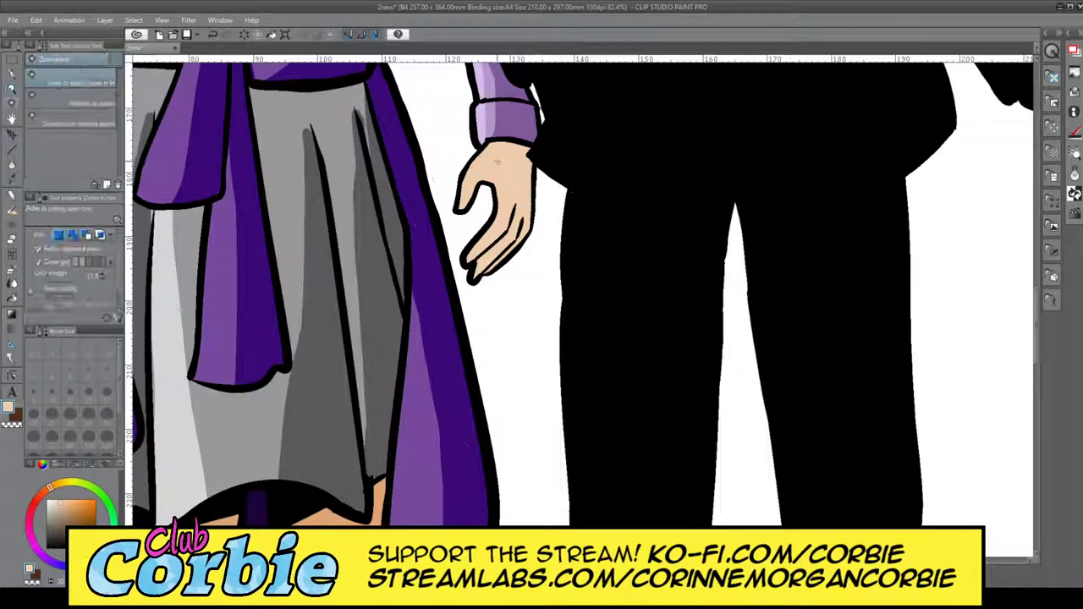
left_click(511, 176)
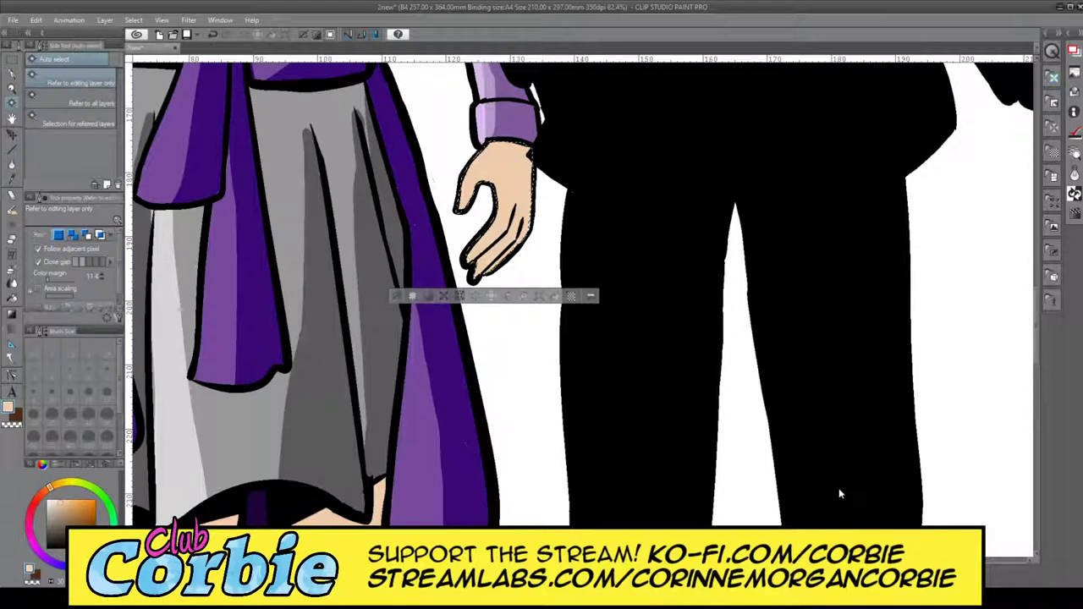
- Shade the hand's side nearest the silhouette and its lower fingers in darker tan with the G-pen at size 25, then deselect
left_click(12, 87)
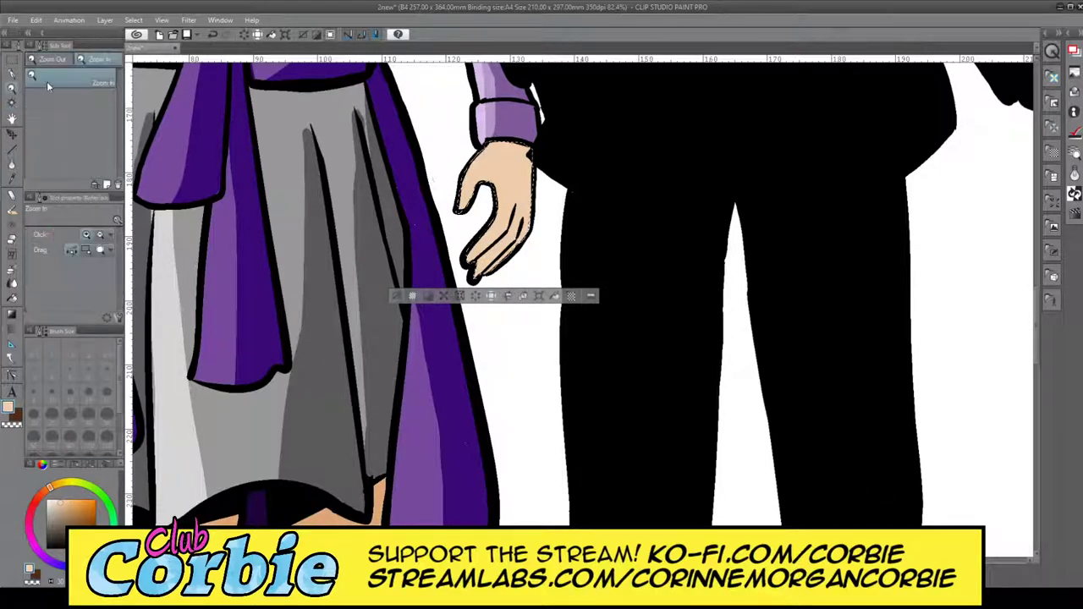
left_click_drag(546, 149, 601, 148)
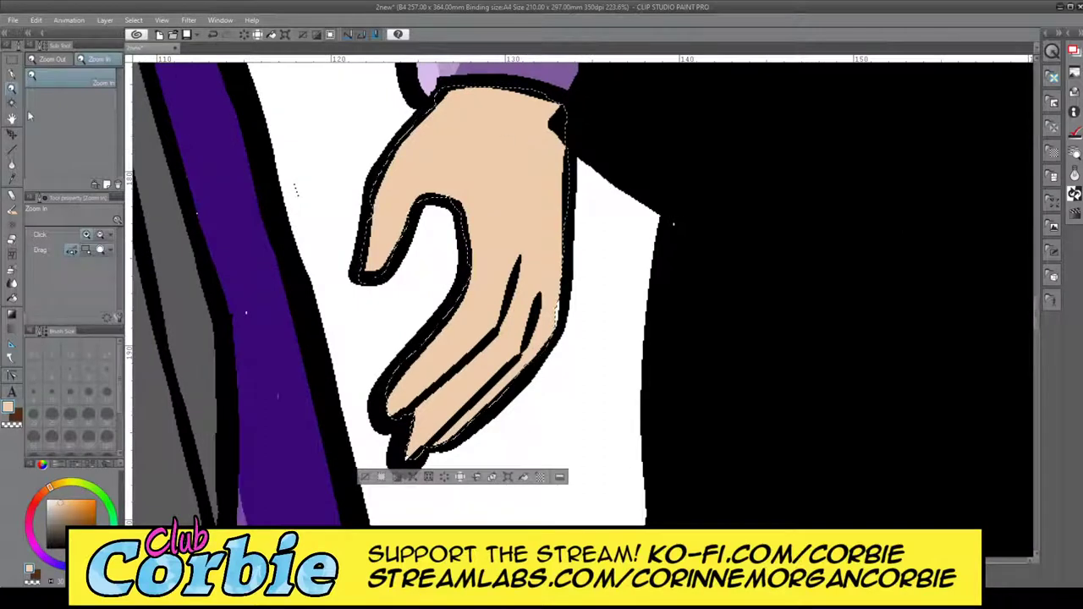
left_click(12, 74)
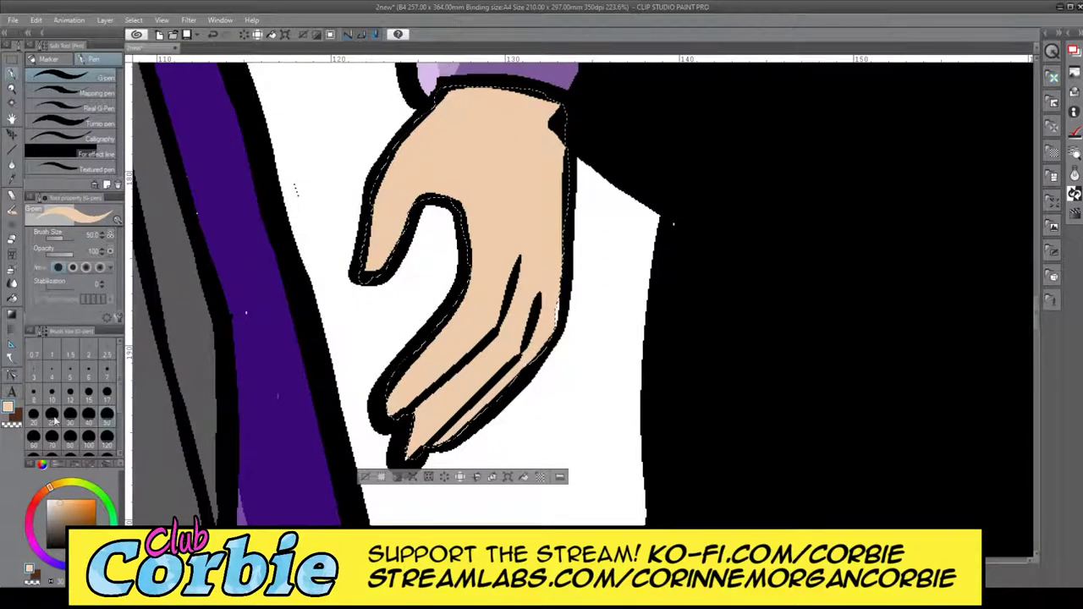
left_click(85, 416)
mouse_move(413, 455)
left_mouse_down()
mouse_move(438, 400)
mouse_move(529, 327)
mouse_move(448, 423)
mouse_move(550, 280)
mouse_move(533, 245)
mouse_move(550, 100)
mouse_move(478, 82)
left_mouse_up()
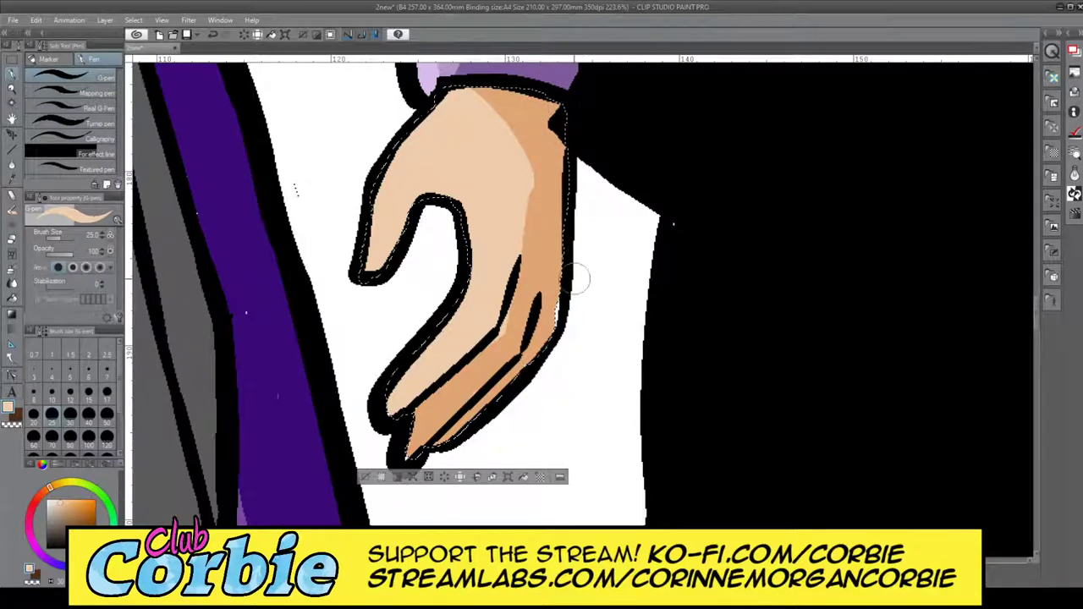
key("ctrl+d")
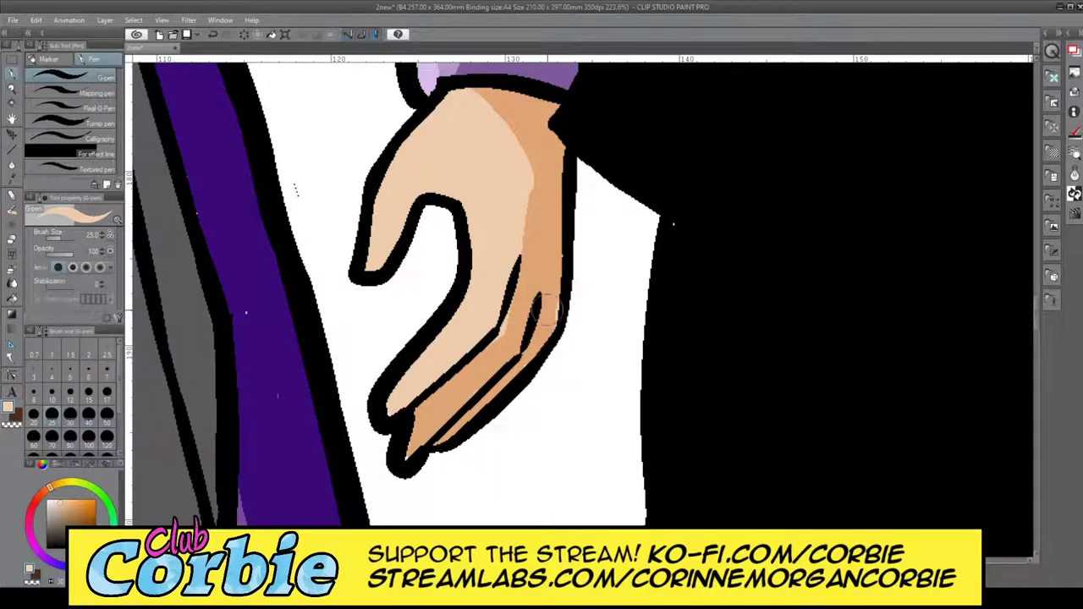
left_click_drag(546, 310, 556, 292)
- Shade the thumb's inner edge in darker tan and add a pale highlight along the back of the thumb up to the wrist
mouse_move(368, 272)
left_mouse_down()
mouse_move(403, 212)
mouse_move(397, 222)
mouse_move(429, 194)
left_mouse_up()
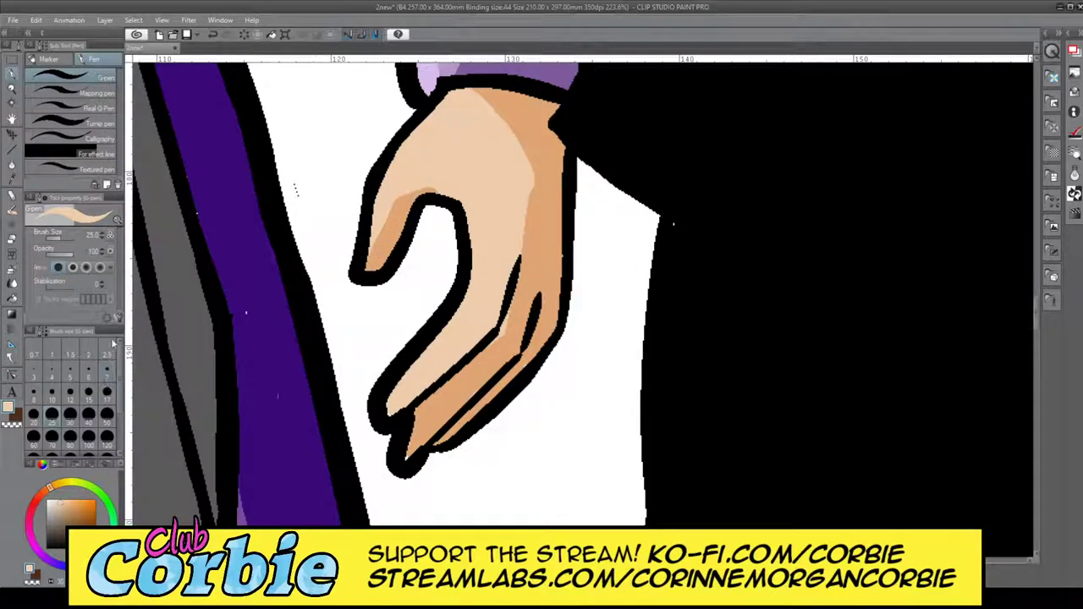
mouse_move(364, 262)
left_mouse_down()
mouse_move(406, 148)
mouse_move(389, 195)
mouse_move(396, 159)
mouse_move(445, 92)
left_mouse_up()
key("ctrl+z")
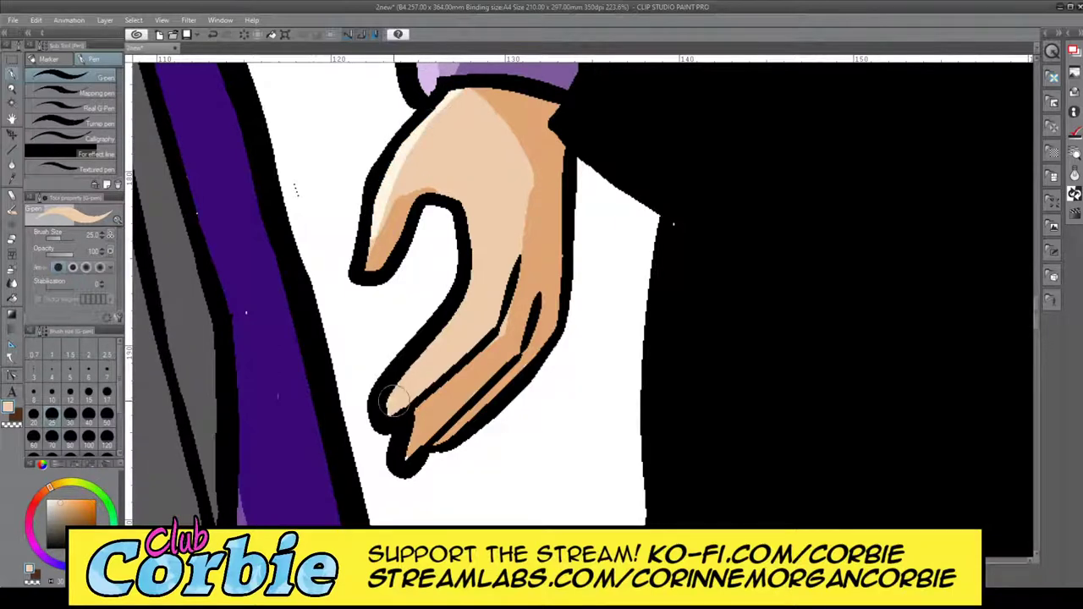
mouse_move(394, 400)
left_mouse_down()
mouse_move(465, 256)
mouse_move(467, 275)
mouse_move(385, 414)
left_mouse_up()
- Examine the shaded hands, clothing and legs across the whole figure, down to the uncoloured shoes
left_click(13, 88)
left_click_drag(472, 278, 429, 306)
left_click_drag(467, 250, 508, 229)
scroll(482, 279, "up", 2)
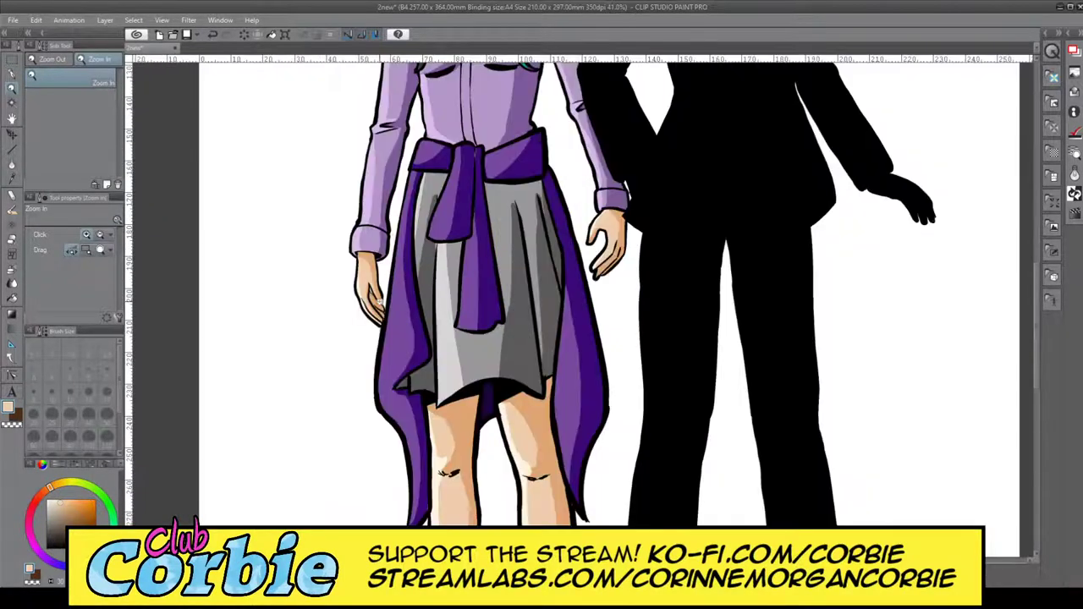
scroll(381, 302, "down", 4)
scroll(339, 330, "up", 3)
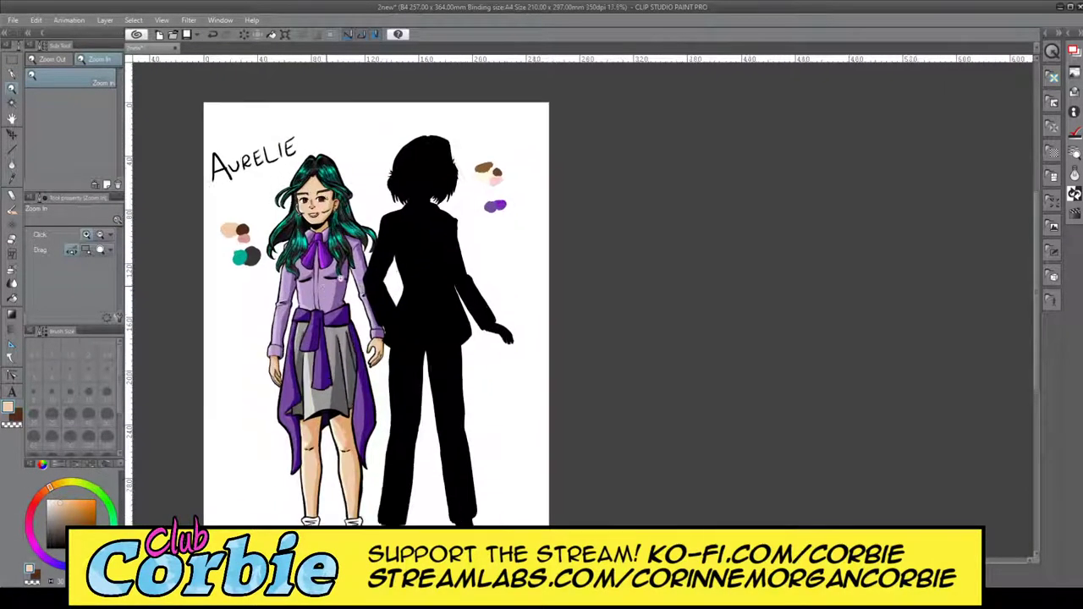
scroll(381, 305, "up", 2)
scroll(414, 333, "down", 1)
scroll(415, 347, "up", 1)
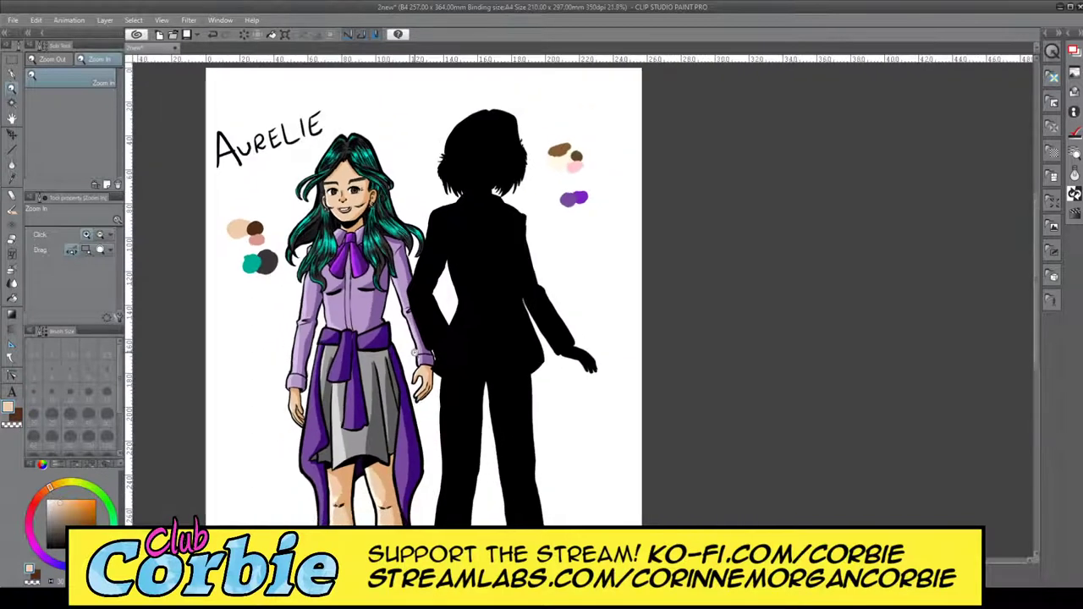
scroll(415, 353, "down", 3)
scroll(439, 476, "up", 2)
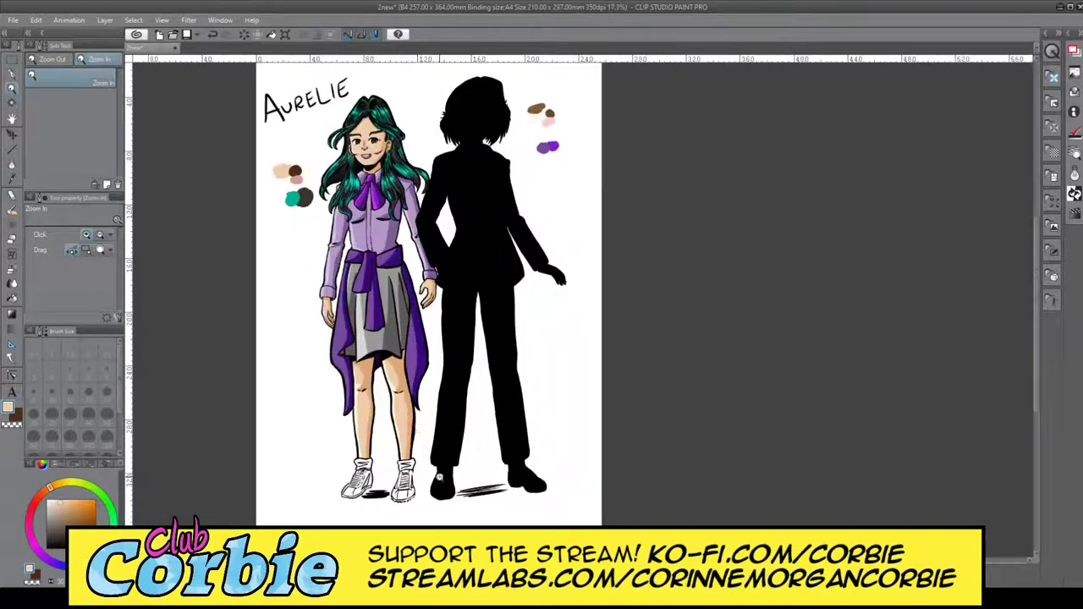
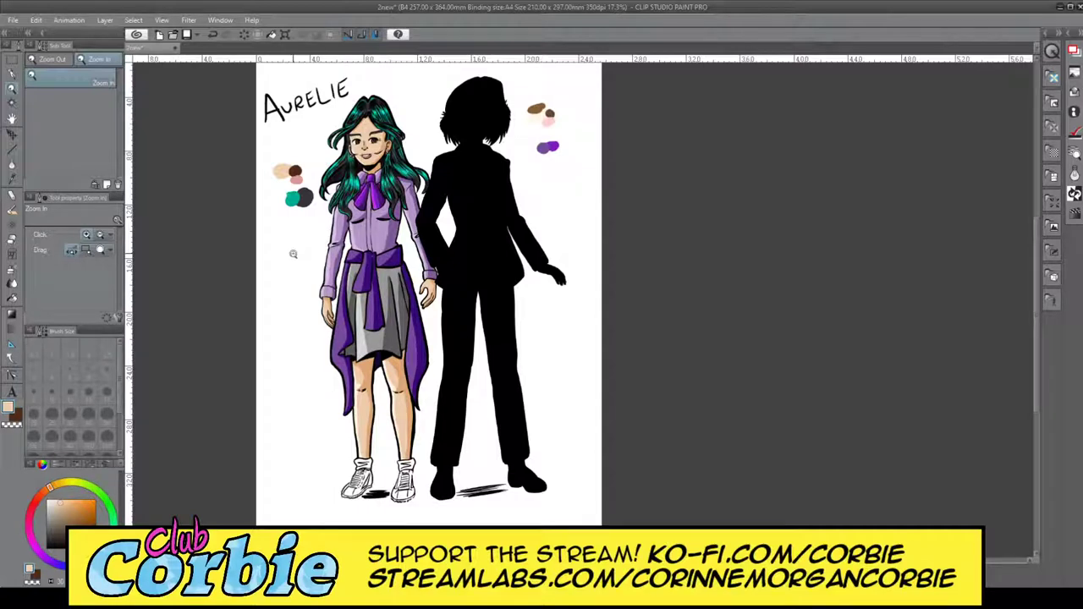
left_click(370, 508)
scroll(395, 481, "down", 3)
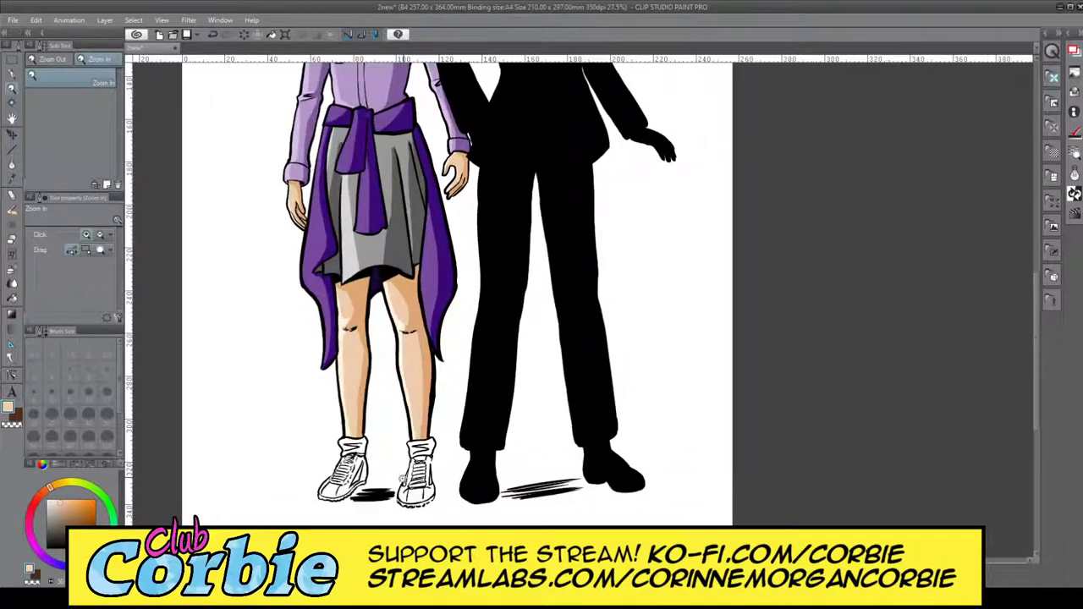
scroll(392, 447, "up", 1)
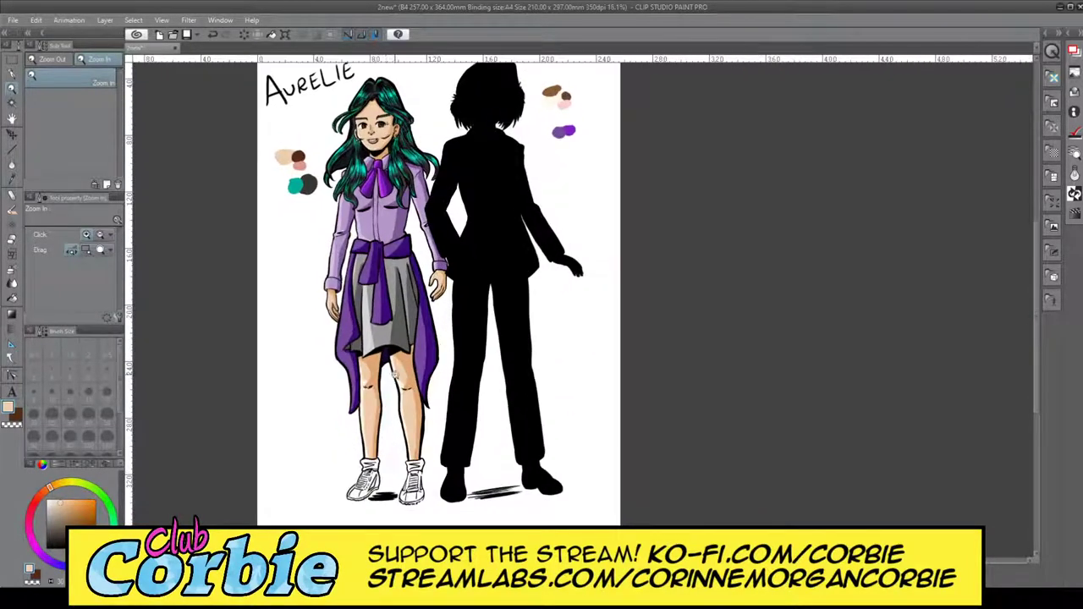
- Paint light grey along the sole, outer edges and heel of the shoe farther from the silhouette with the G-pen at size 25
scroll(388, 472, "up", 2)
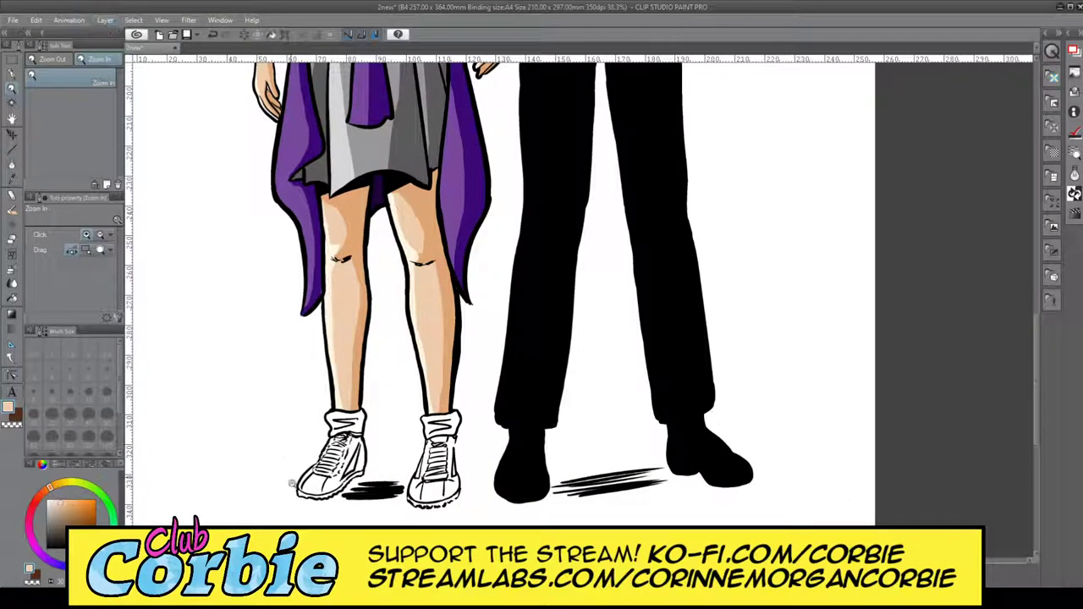
scroll(314, 483, "up", 5)
scroll(370, 470, "down", 4)
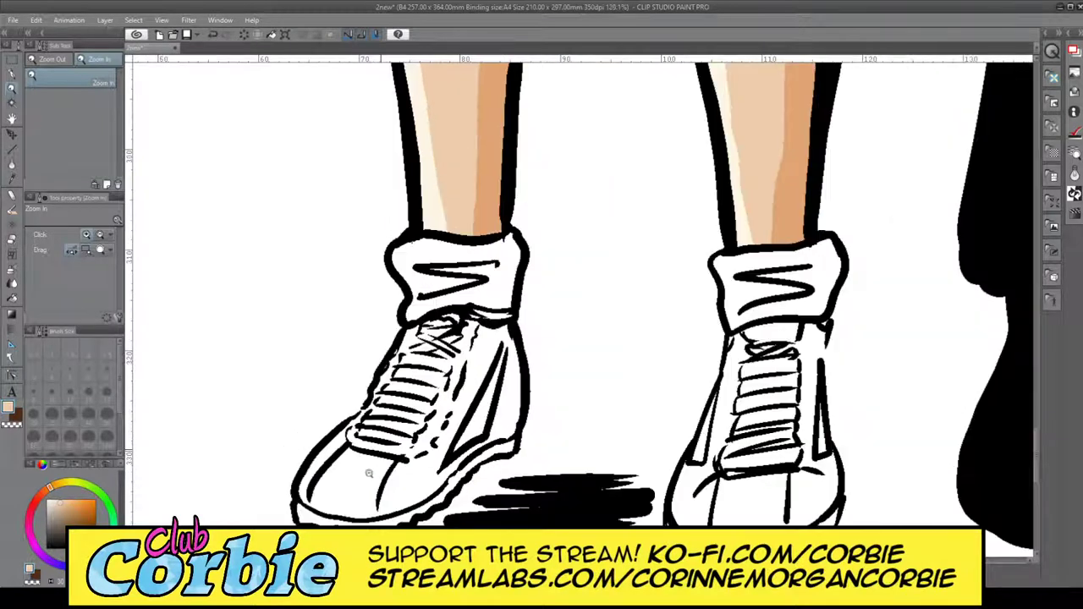
scroll(368, 467, "up", 3)
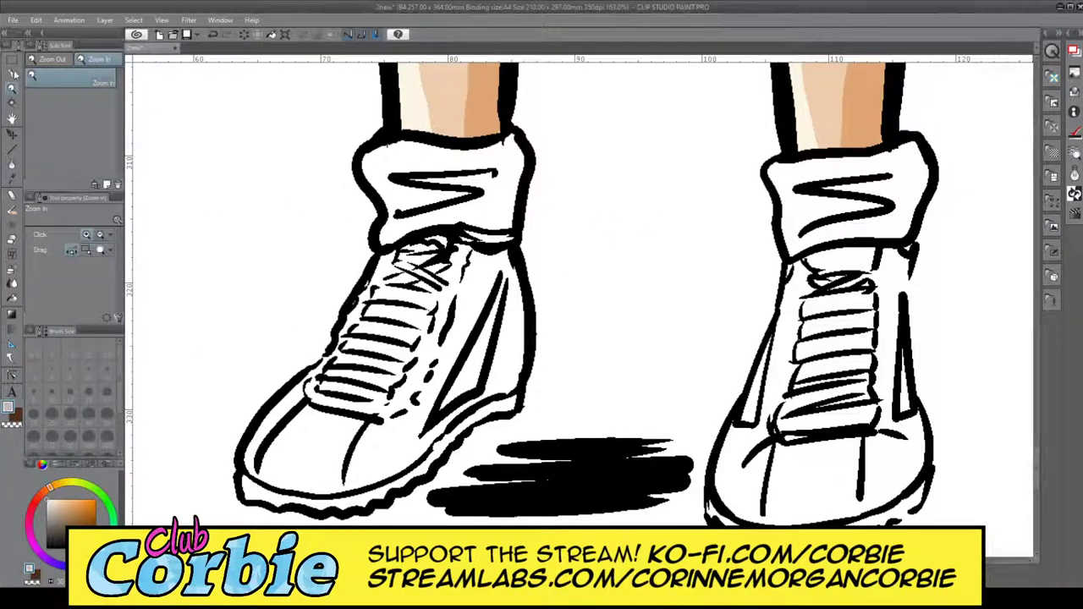
key("p")
mouse_move(276, 415)
left_mouse_down()
mouse_move(248, 482)
mouse_move(256, 494)
mouse_move(287, 495)
mouse_move(253, 496)
mouse_move(353, 504)
mouse_move(403, 468)
mouse_move(384, 492)
mouse_move(399, 484)
mouse_move(459, 414)
mouse_move(446, 429)
mouse_move(484, 408)
mouse_move(439, 433)
mouse_move(499, 401)
mouse_move(510, 334)
mouse_move(511, 380)
mouse_move(521, 303)
mouse_move(520, 360)
mouse_move(508, 259)
mouse_move(515, 290)
mouse_move(503, 257)
mouse_move(467, 255)
mouse_move(505, 254)
mouse_move(471, 253)
mouse_move(460, 239)
mouse_move(511, 241)
mouse_move(448, 236)
mouse_move(385, 256)
mouse_move(319, 374)
mouse_move(272, 420)
left_mouse_up()
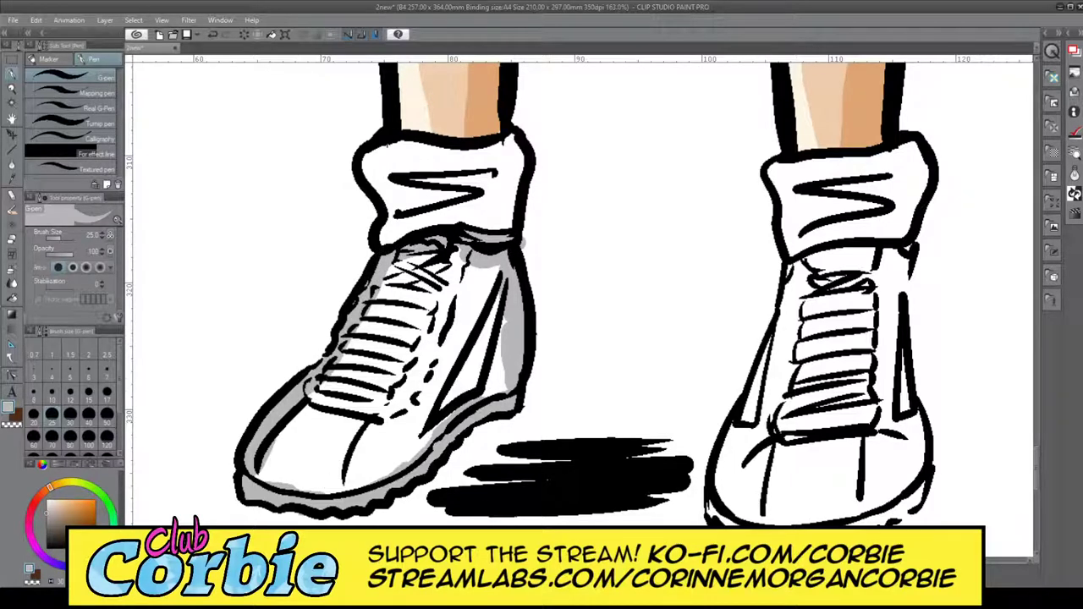
- Paint the same light grey around the sole, sides and tongue of the shoe nearer the silhouette
left_click_drag(467, 559, 505, 559)
mouse_move(497, 509)
left_mouse_down()
mouse_move(502, 499)
mouse_move(533, 521)
left_mouse_up()
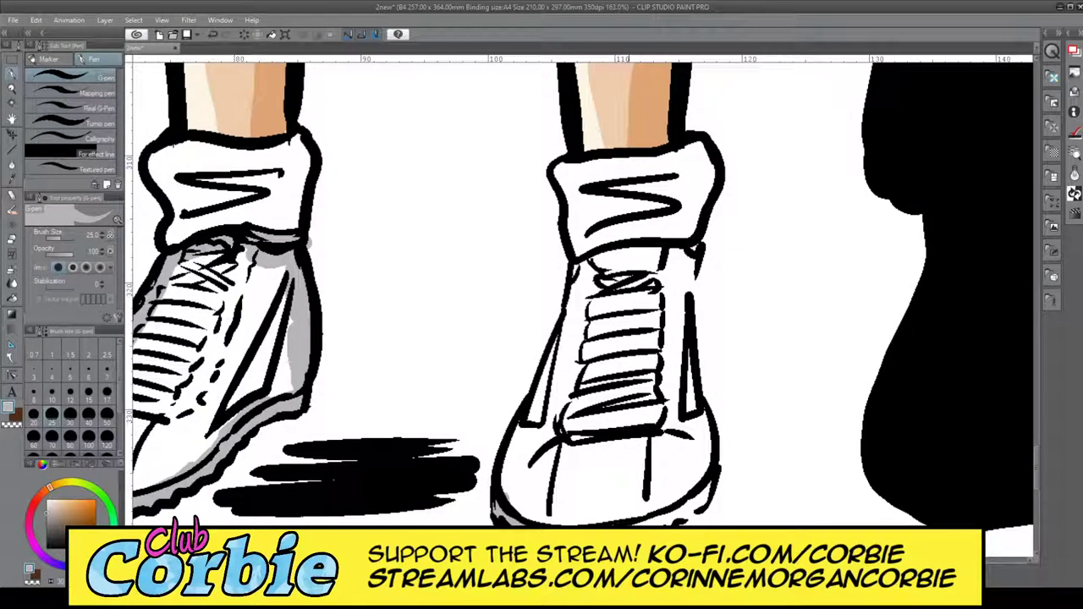
mouse_move(657, 508)
left_mouse_down()
mouse_move(704, 481)
mouse_move(698, 408)
mouse_move(709, 470)
mouse_move(684, 315)
mouse_move(678, 324)
mouse_move(680, 269)
mouse_move(684, 249)
mouse_move(683, 314)
mouse_move(693, 245)
mouse_move(682, 272)
mouse_move(689, 254)
mouse_move(590, 267)
mouse_move(663, 248)
mouse_move(580, 264)
mouse_move(573, 317)
mouse_move(496, 478)
mouse_move(505, 506)
mouse_move(522, 427)
mouse_move(504, 511)
left_mouse_up()
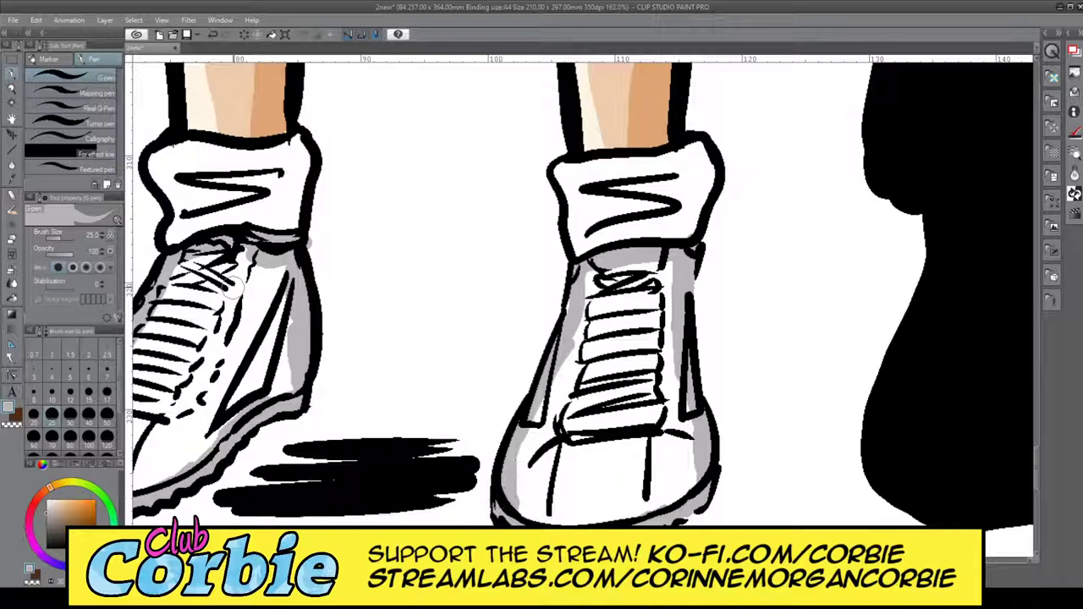
- Fill the remaining uncoloured areas inside both shoes with the same light grey
left_click(12, 301)
left_click(241, 305)
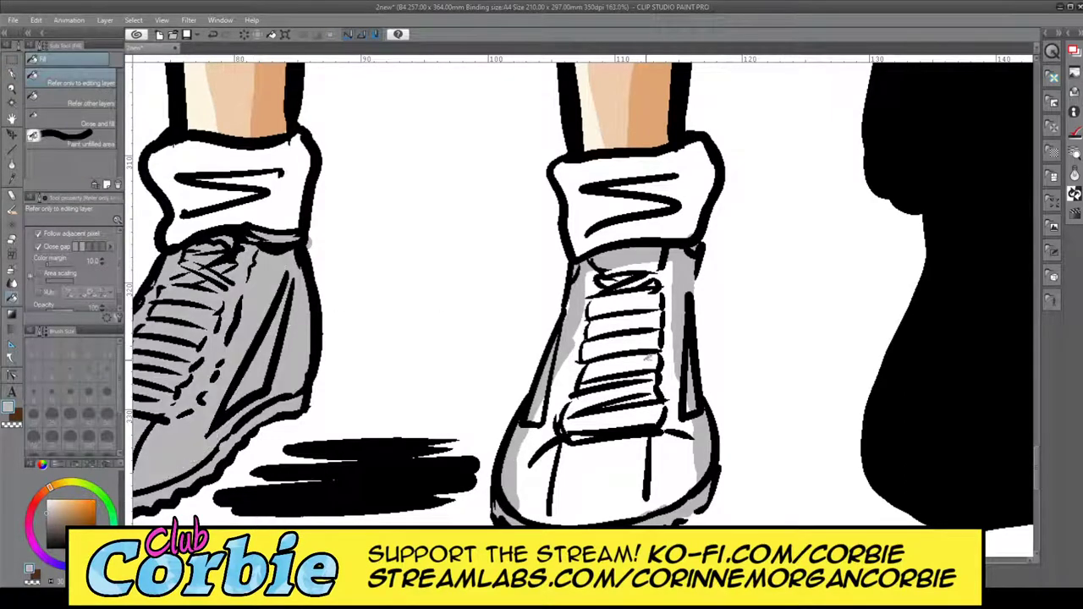
left_click(648, 358)
key("p")
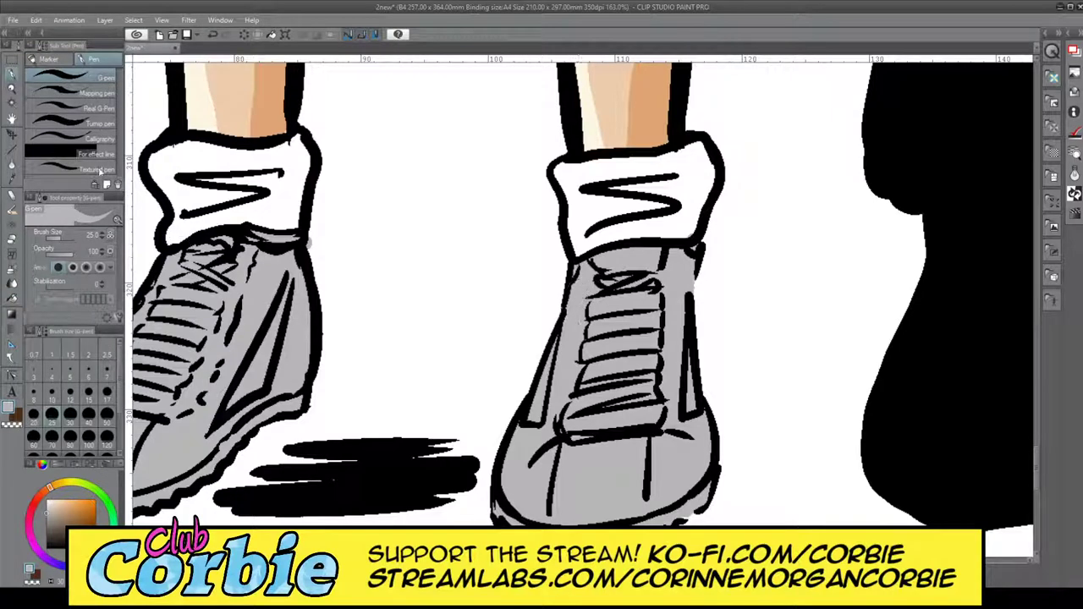
- Select the grey areas of both shoes with Auto select and fill them with white
left_click(11, 88)
scroll(397, 279, "down", 6)
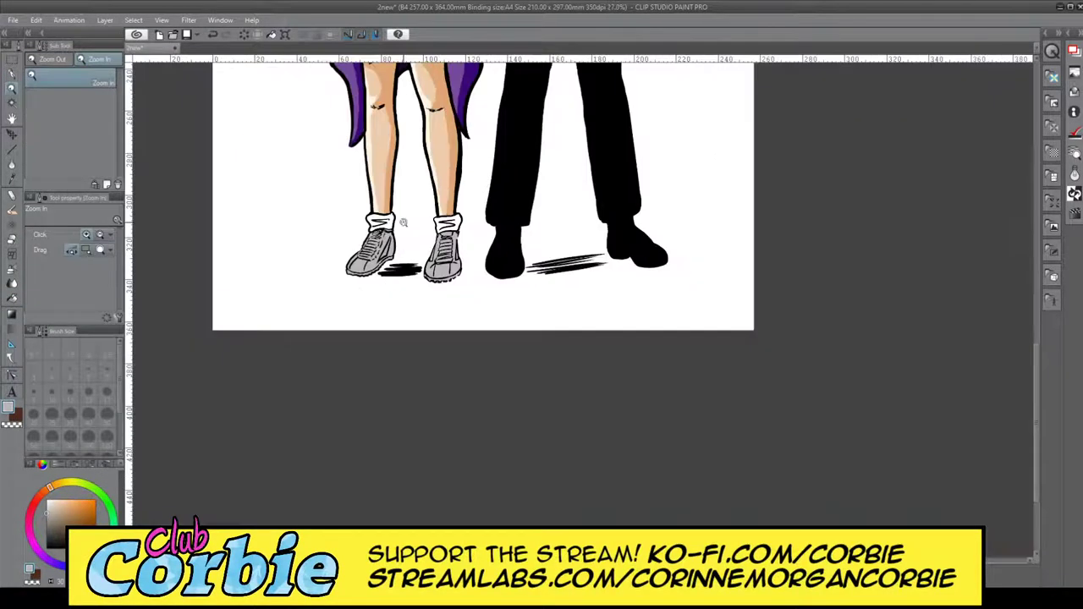
left_click_drag(407, 168, 419, 153)
left_click_drag(390, 312, 389, 280)
scroll(379, 269, "up", 4)
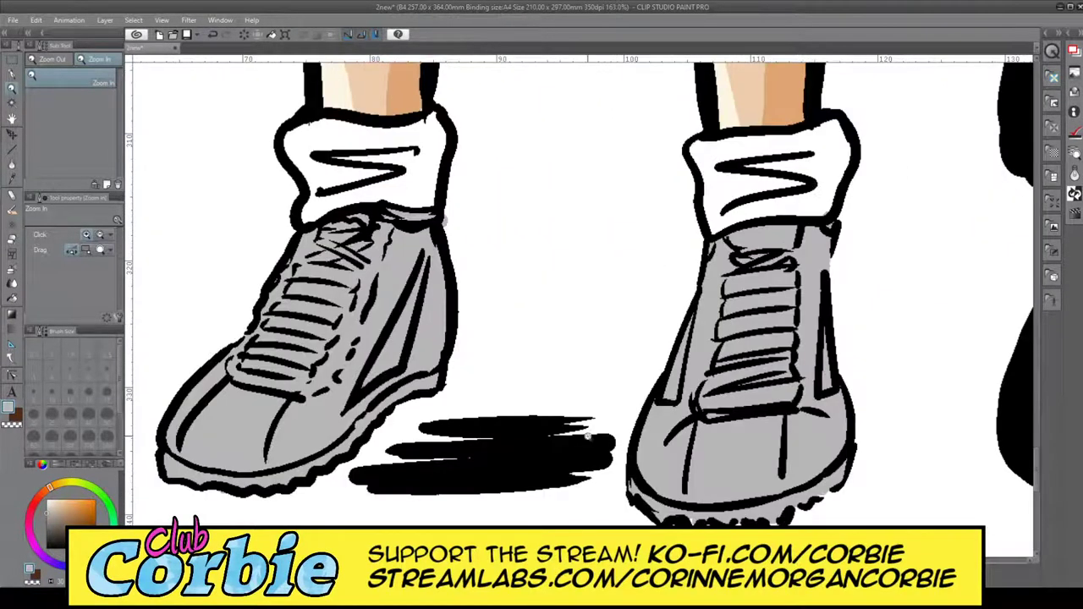
left_click(13, 98)
left_click(334, 319)
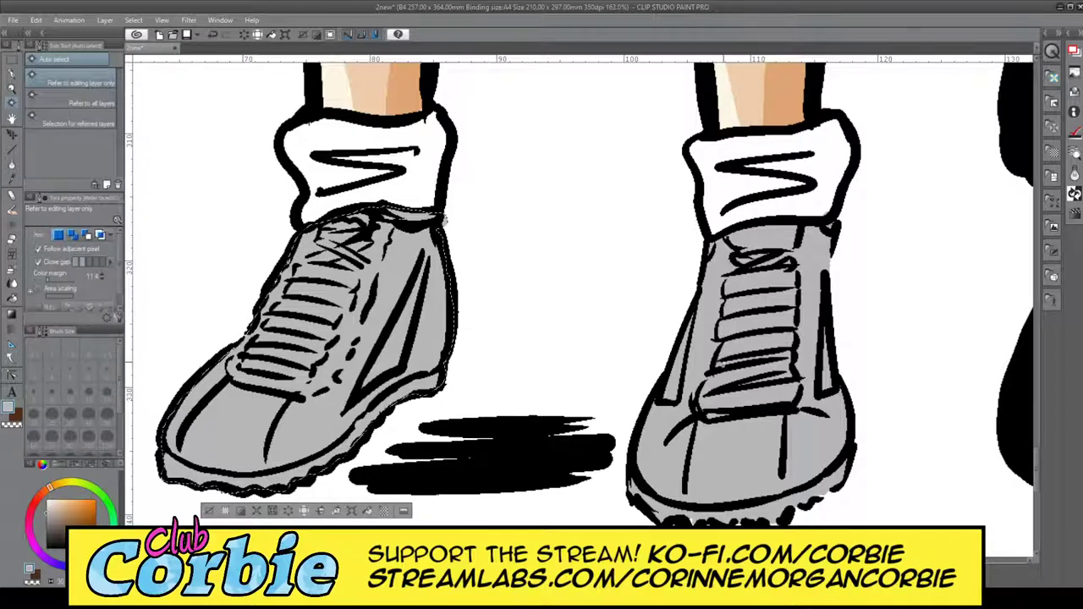
left_click(720, 363, "shift")
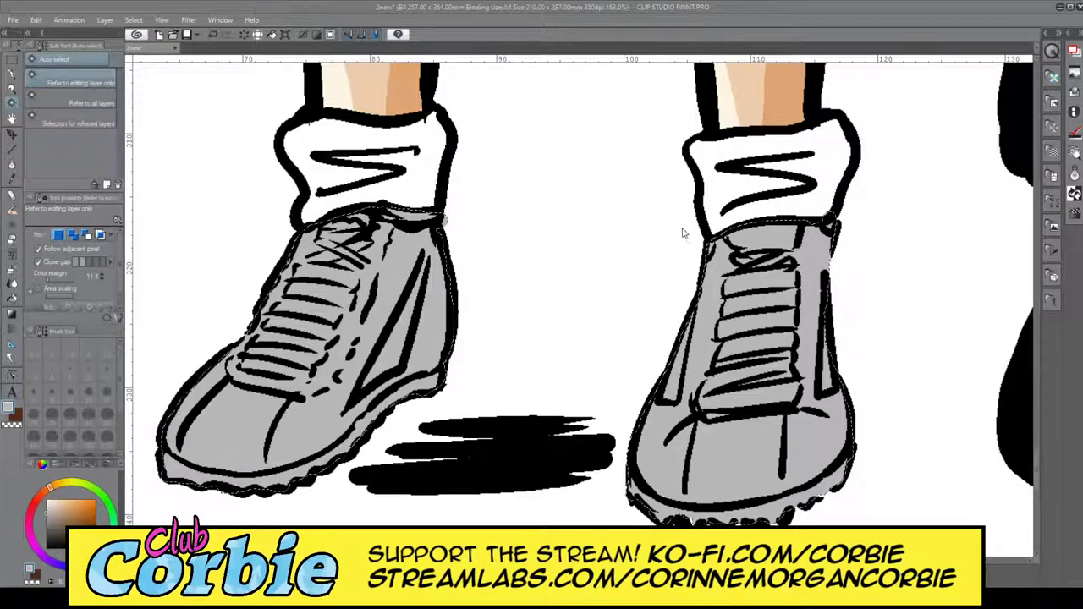
left_click(627, 229)
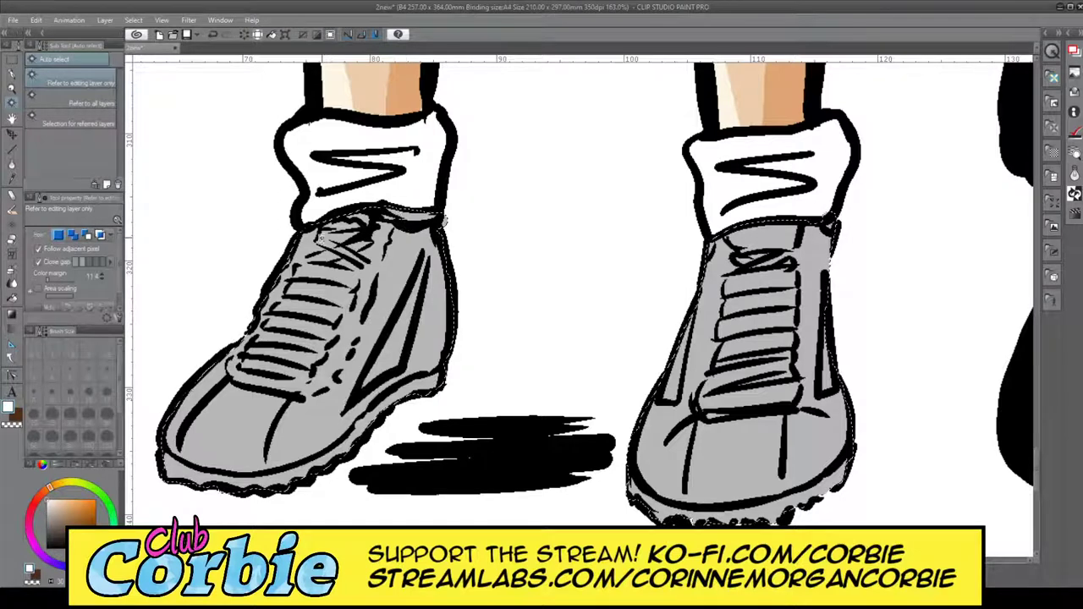
left_click(13, 297)
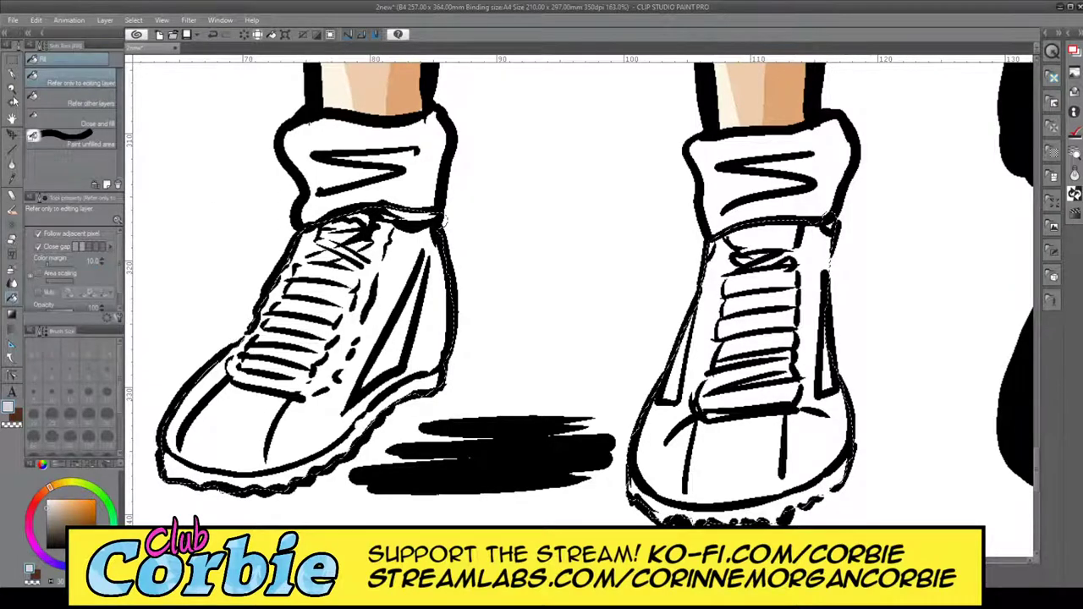
- Shade the heel, outer side, toe and sole of the shoe farther from the silhouette in pale grey with the G-pen at size 25
key("p")
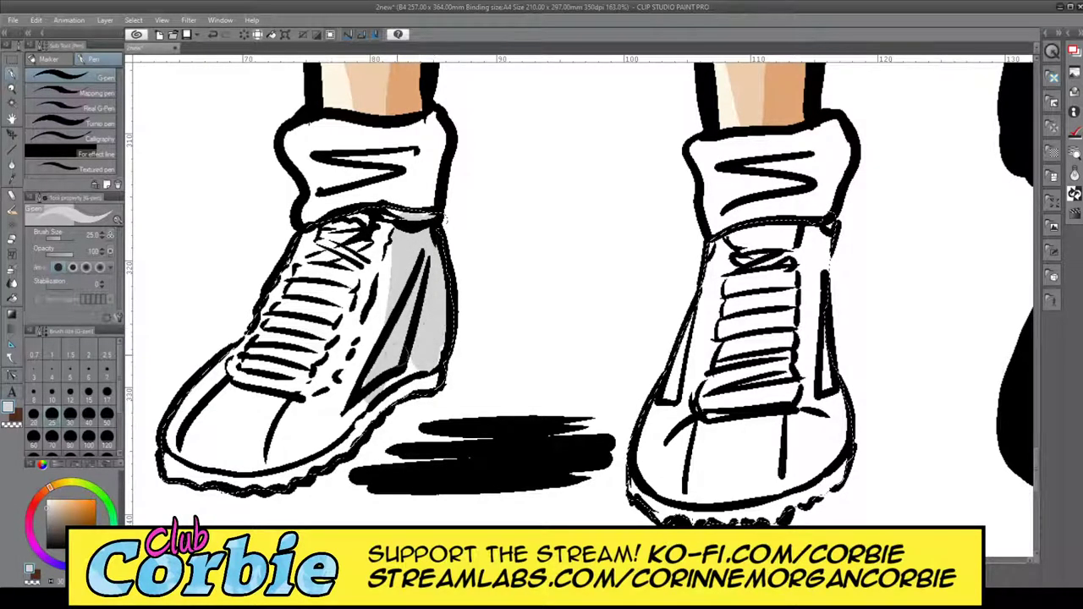
mouse_move(242, 383)
left_mouse_down()
mouse_move(239, 394)
mouse_move(288, 427)
mouse_move(312, 429)
left_mouse_up()
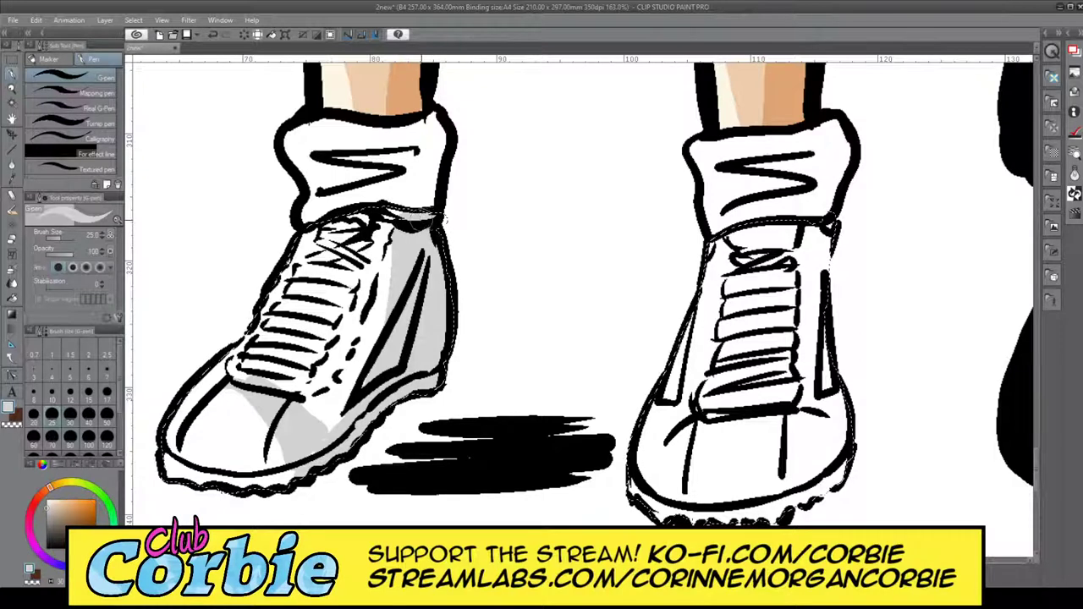
left_click_drag(294, 405, 345, 429)
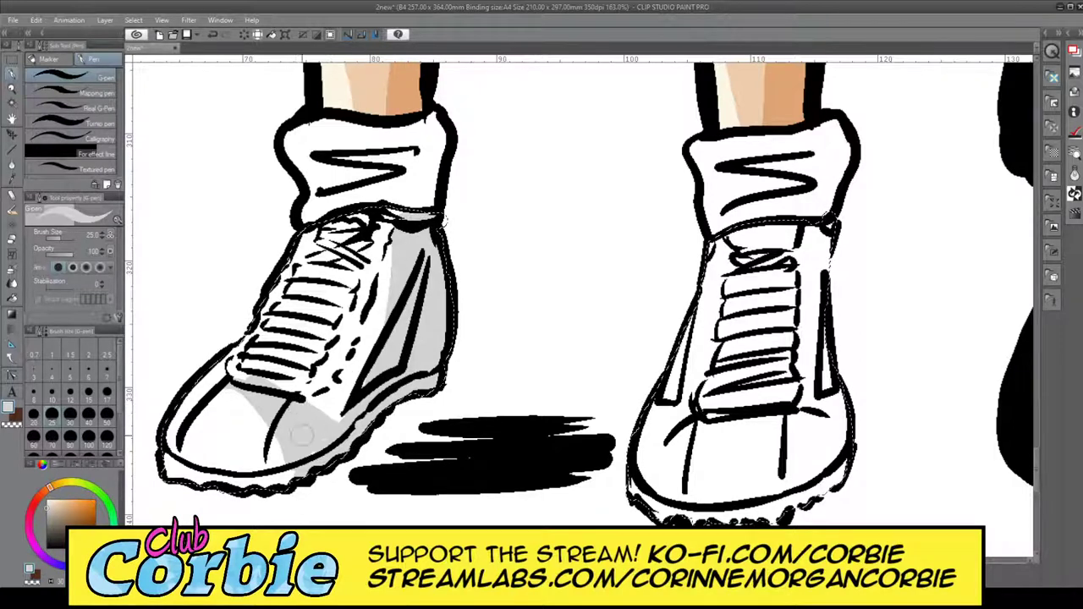
mouse_move(279, 456)
left_mouse_down()
mouse_move(289, 452)
mouse_move(293, 471)
mouse_move(263, 488)
left_mouse_up()
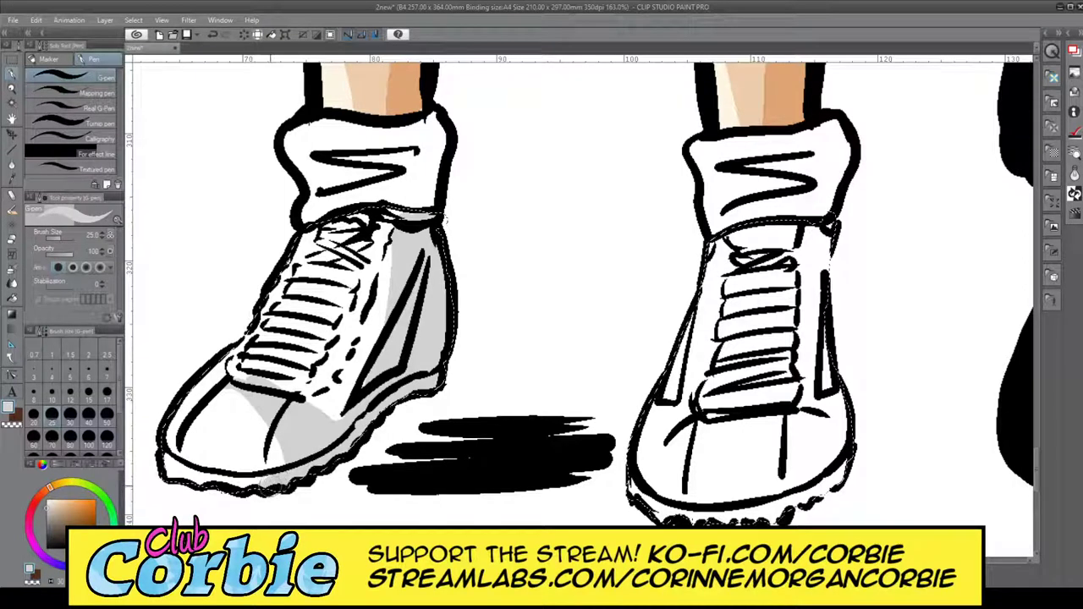
mouse_move(276, 431)
left_mouse_down()
mouse_move(252, 465)
mouse_move(301, 445)
mouse_move(236, 466)
mouse_move(293, 433)
mouse_move(224, 472)
mouse_move(298, 421)
left_mouse_up()
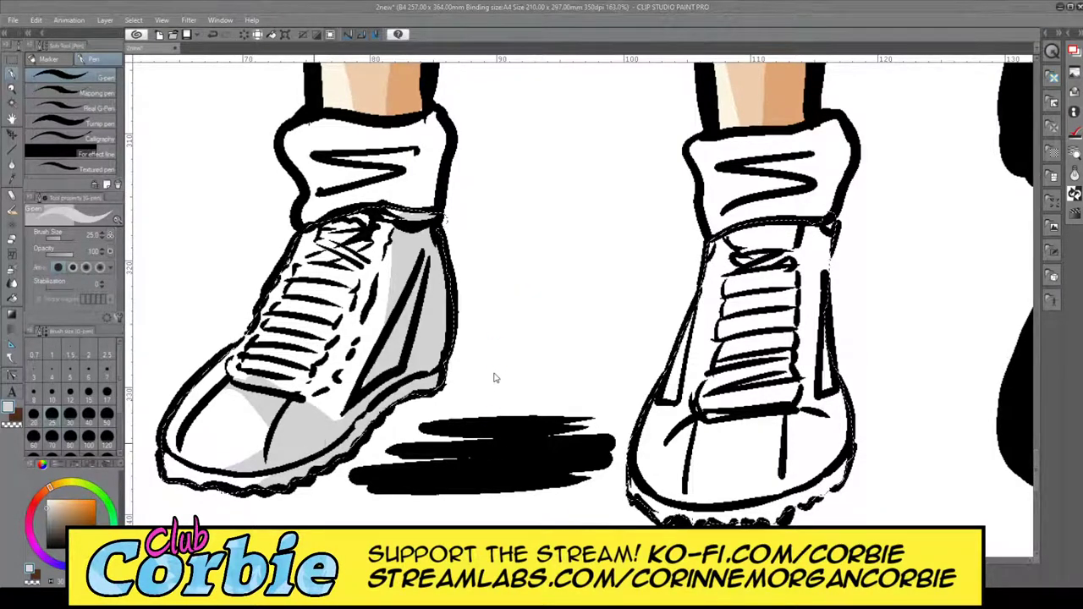
- Shade the toe cap, sole and side facing the silhouette on the nearer shoe in the same pale grey
left_click_drag(542, 470, 546, 470)
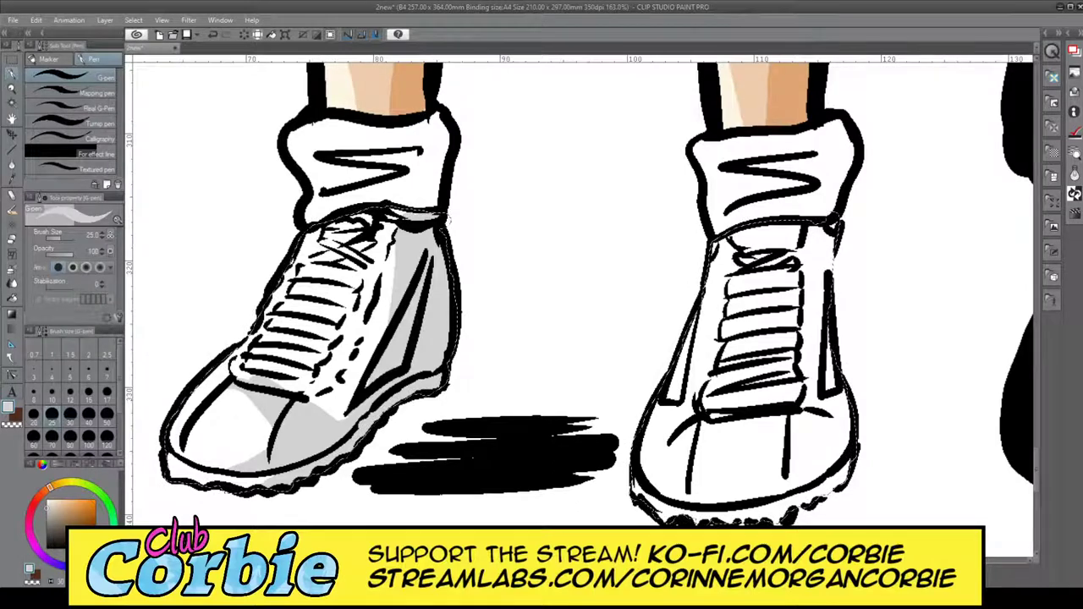
left_click_drag(557, 560, 592, 560)
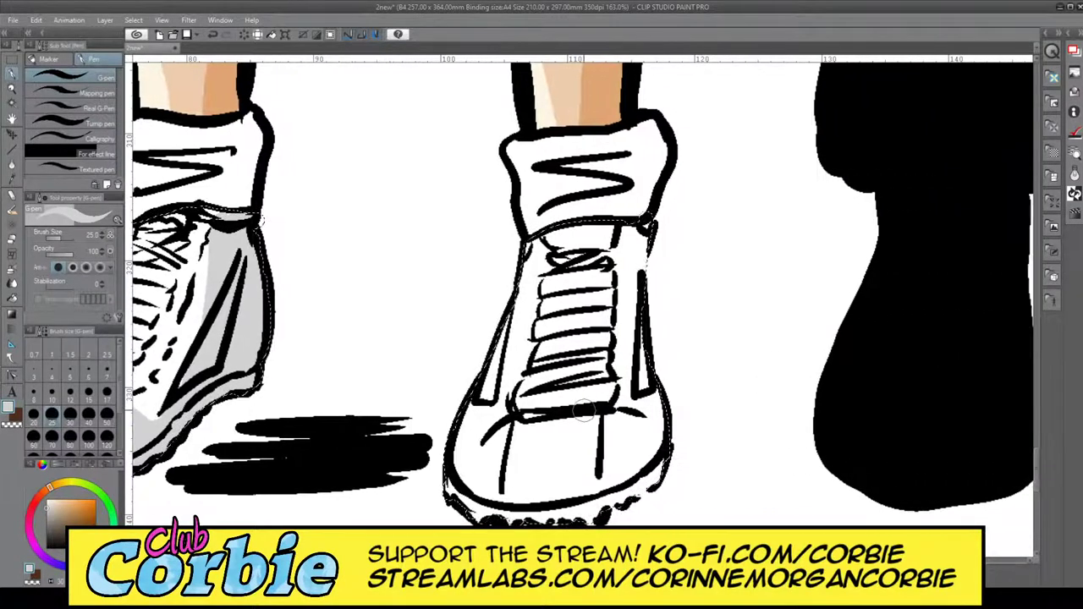
mouse_move(560, 413)
left_mouse_down()
mouse_move(563, 499)
mouse_move(535, 507)
mouse_move(614, 431)
mouse_move(592, 428)
mouse_move(579, 509)
mouse_move(650, 455)
mouse_move(625, 418)
mouse_move(625, 352)
mouse_move(661, 408)
mouse_move(624, 303)
mouse_move(630, 339)
left_mouse_up()
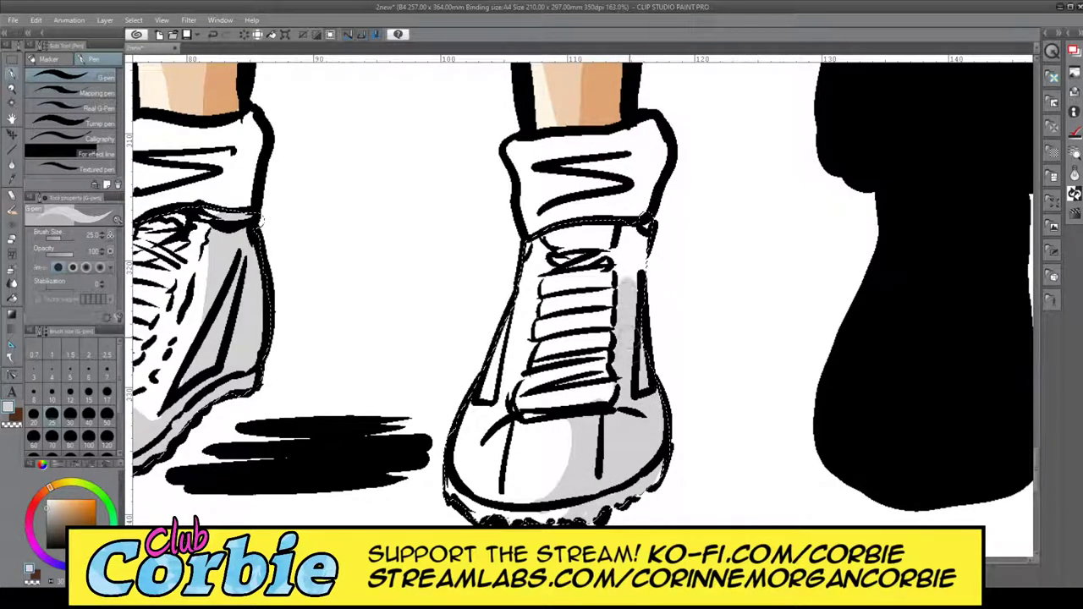
left_click_drag(626, 287, 633, 228)
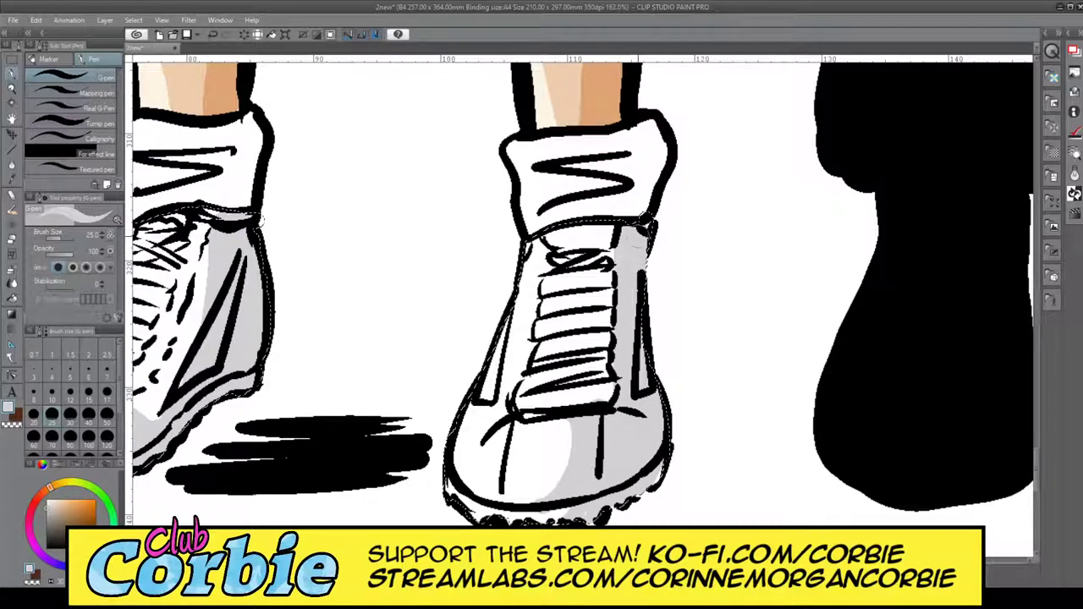
- Paint the triangular side panel of the shoe farther from the silhouette dark red with the G-pen at size 25
key("/")
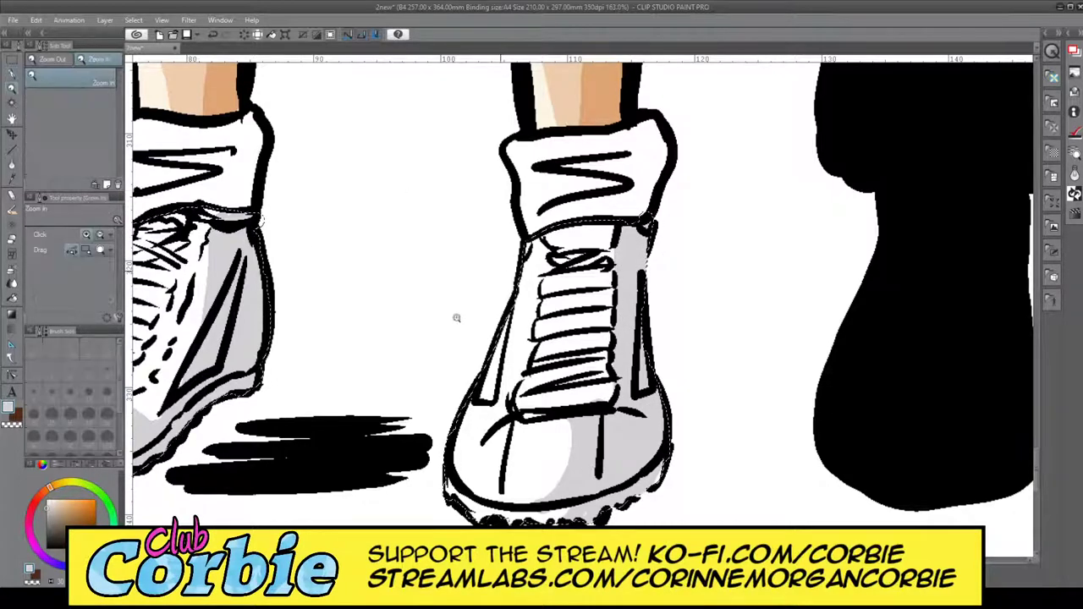
left_click_drag(510, 251, 433, 304)
left_click_drag(499, 222, 536, 293)
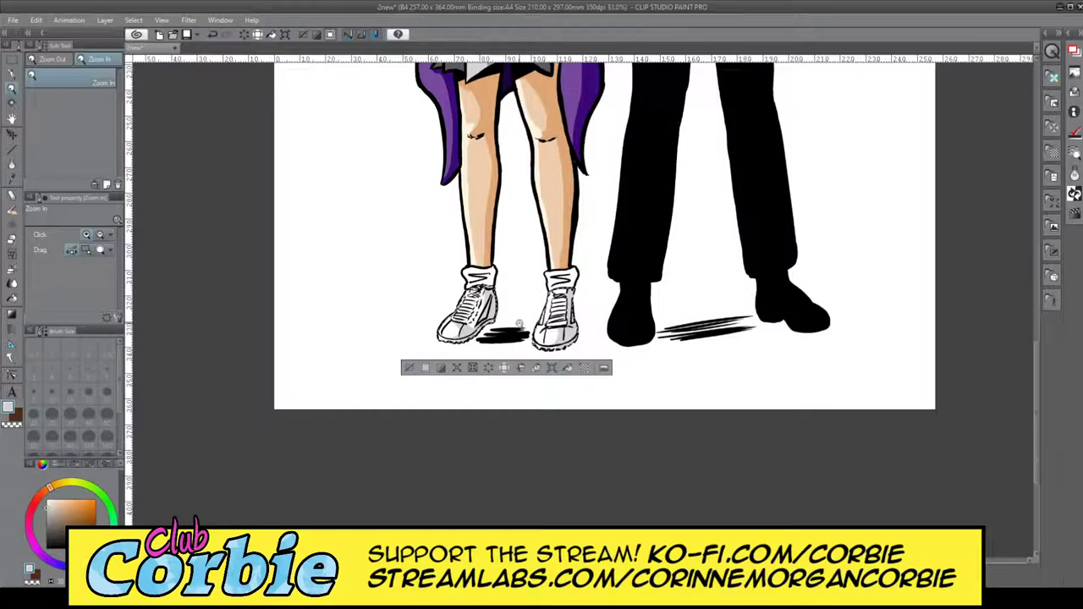
left_click(530, 311)
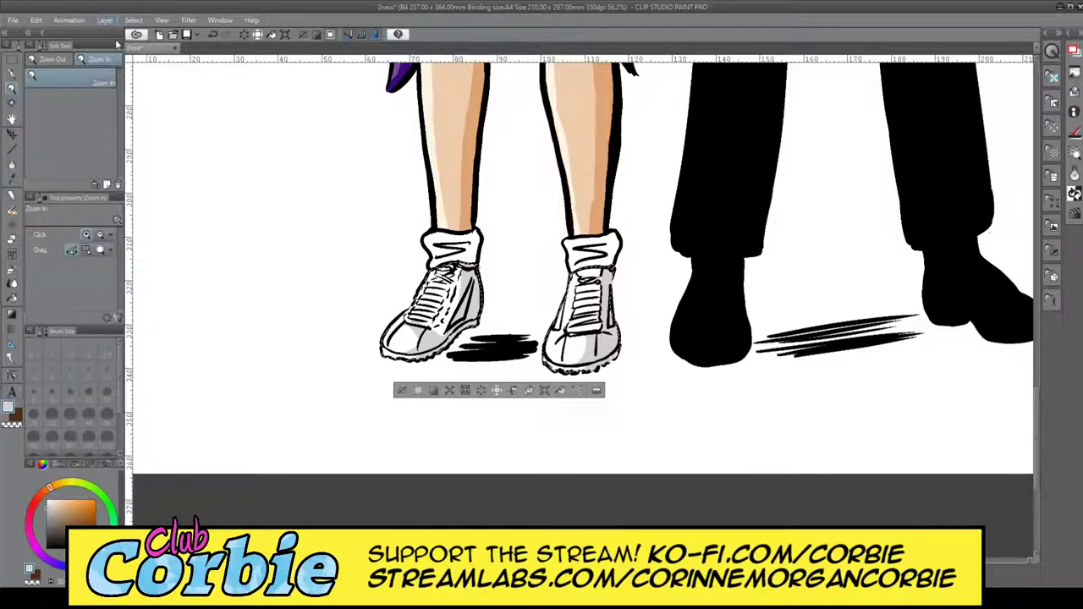
left_click(465, 292)
left_click_drag(469, 292, 475, 292)
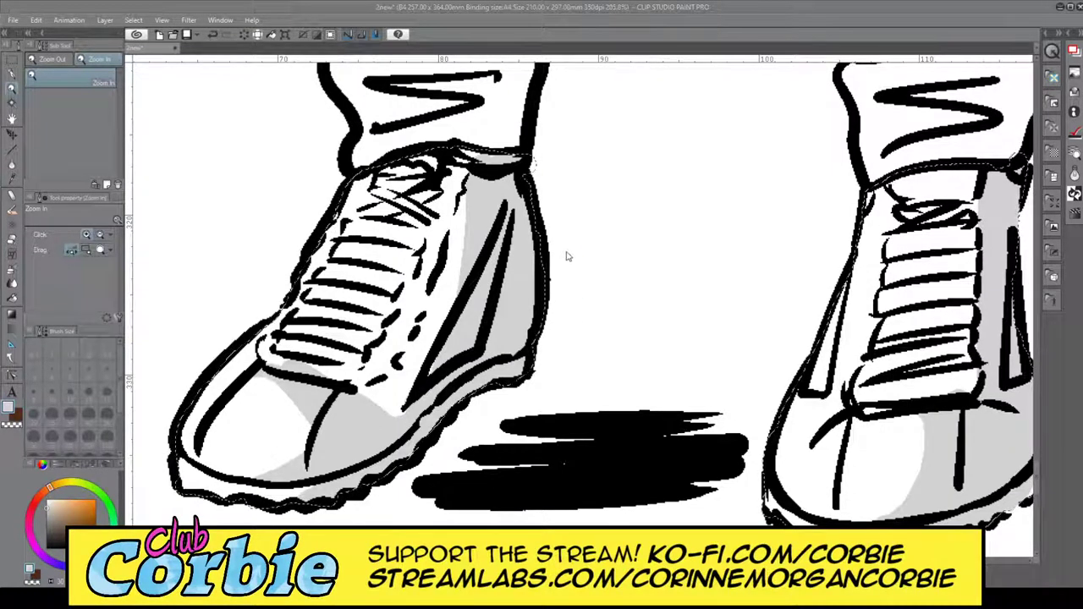
left_click(650, 222)
left_click(12, 76)
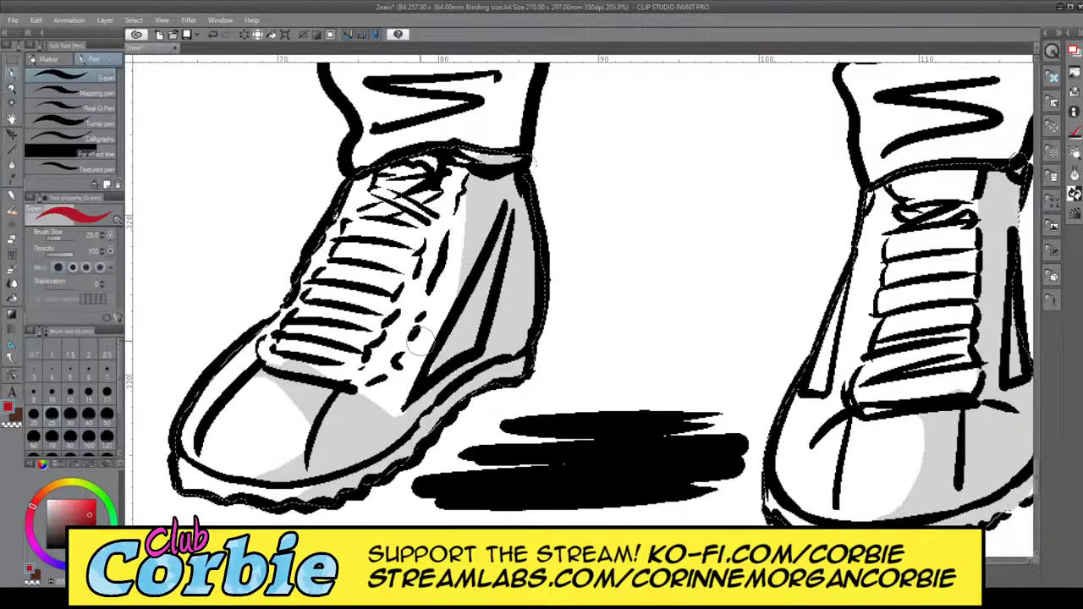
mouse_move(436, 365)
left_mouse_down()
mouse_move(466, 326)
mouse_move(434, 368)
mouse_move(477, 292)
mouse_move(465, 348)
mouse_move(475, 330)
mouse_move(451, 342)
mouse_move(504, 220)
left_mouse_up()
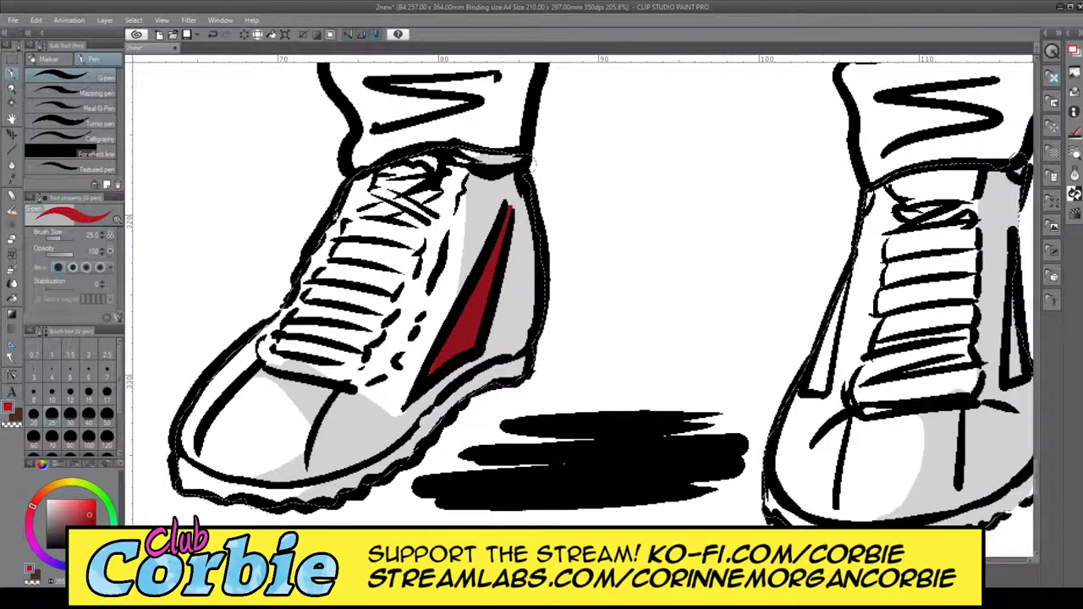
- Paint both narrow side panels of the shoe nearer the silhouette in the same dark red
left_click_drag(533, 559, 582, 560)
mouse_move(544, 360)
left_mouse_down()
mouse_move(554, 351)
mouse_move(550, 397)
mouse_move(584, 272)
mouse_move(550, 381)
left_mouse_up()
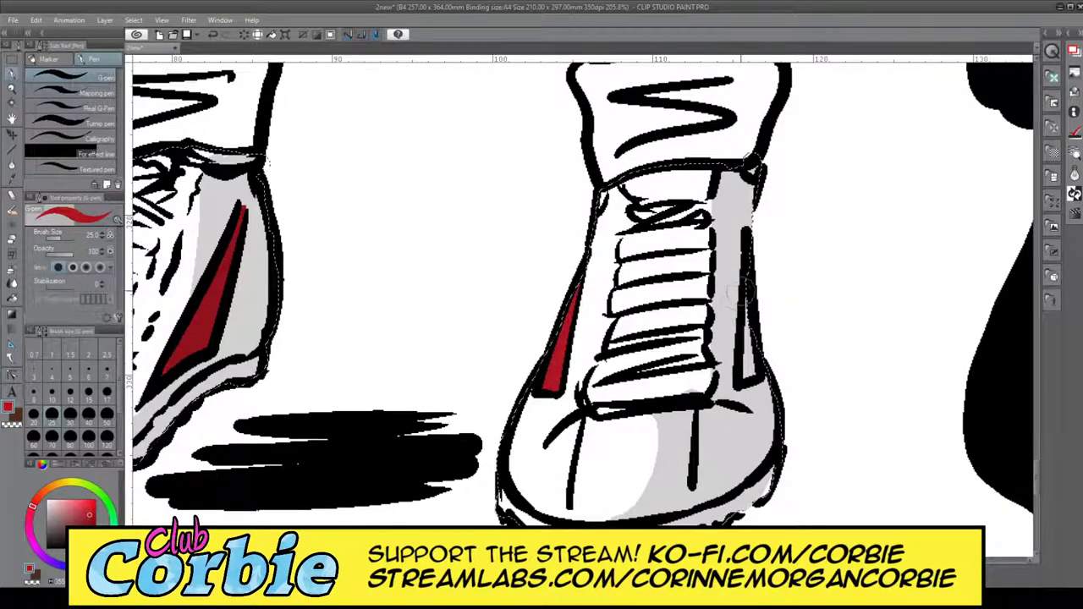
left_click_drag(746, 274, 744, 377)
left_click_drag(757, 300, 758, 331)
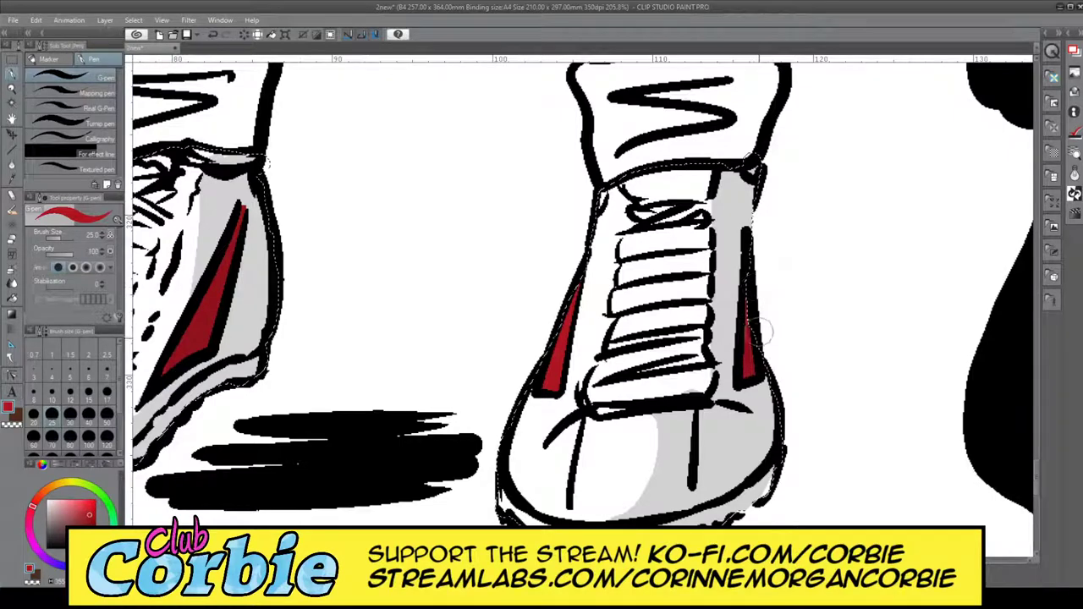
- Examine the white shoes with their red panels against the legs and the rest of the figure
left_click(12, 89)
left_click_drag(518, 294, 605, 270)
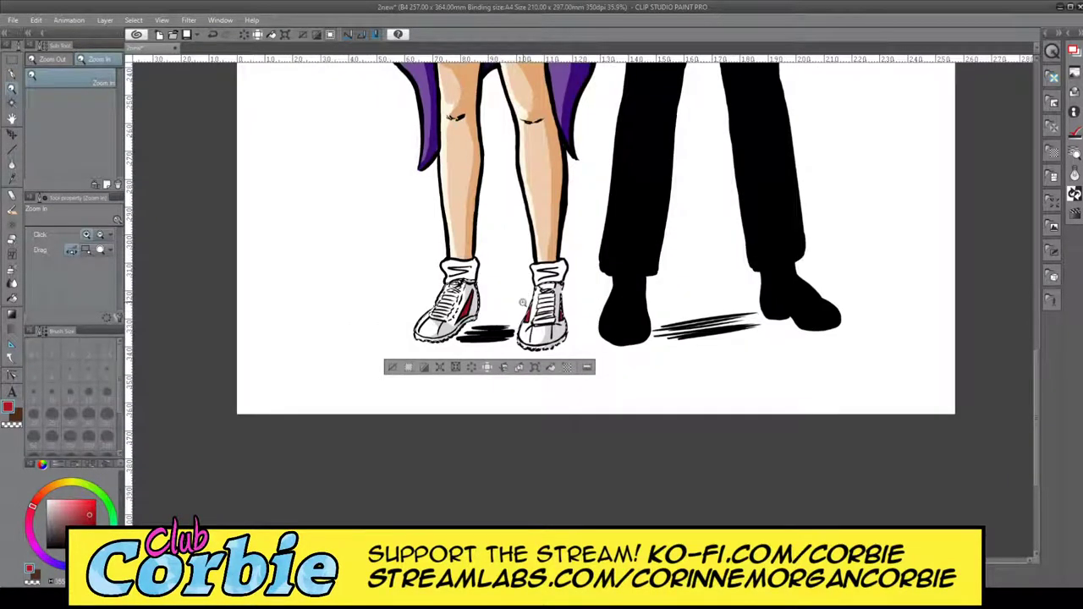
scroll(500, 306, "down", 4)
scroll(524, 290, "up", 3)
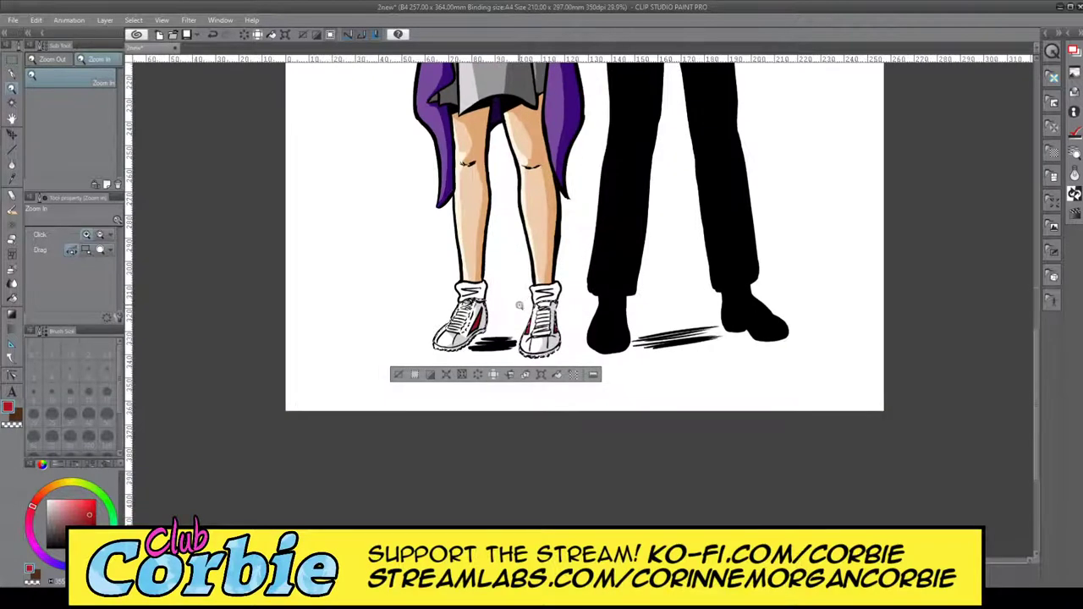
scroll(508, 315, "up", 3)
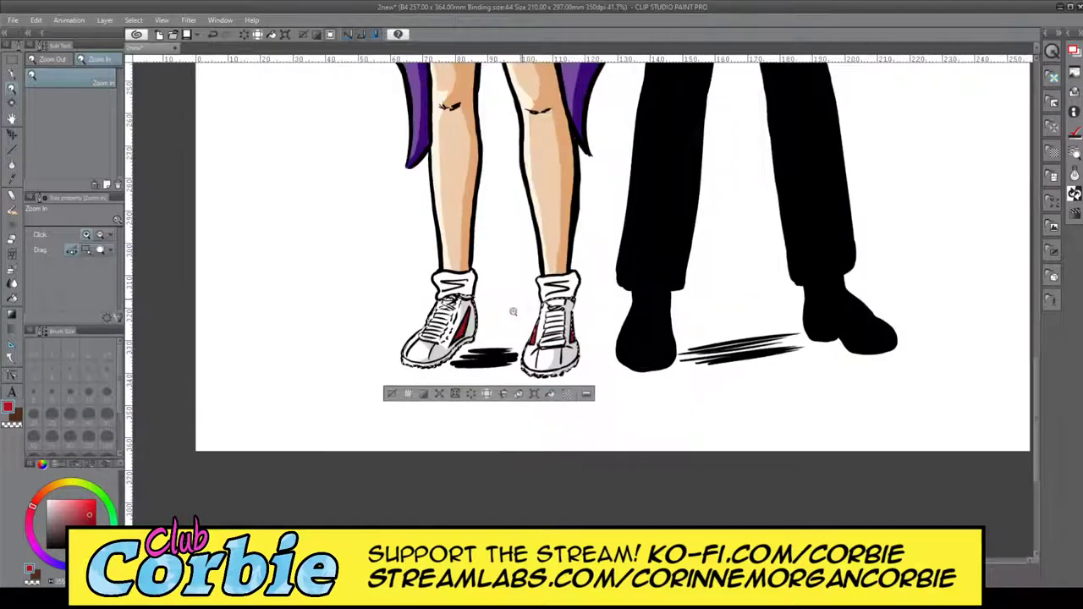
scroll(474, 313, "up", 3)
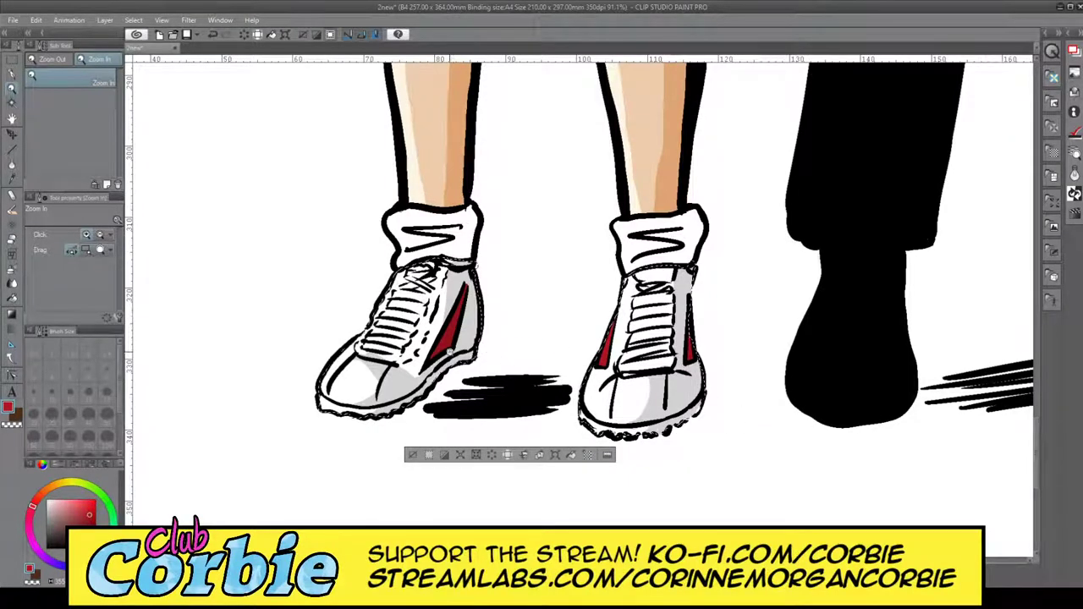
scroll(475, 355, "up", 4)
- Paint a blue stripe along the upper part of the heel-side sole on the farther shoe with the G-pen at size 15
left_click(98, 551)
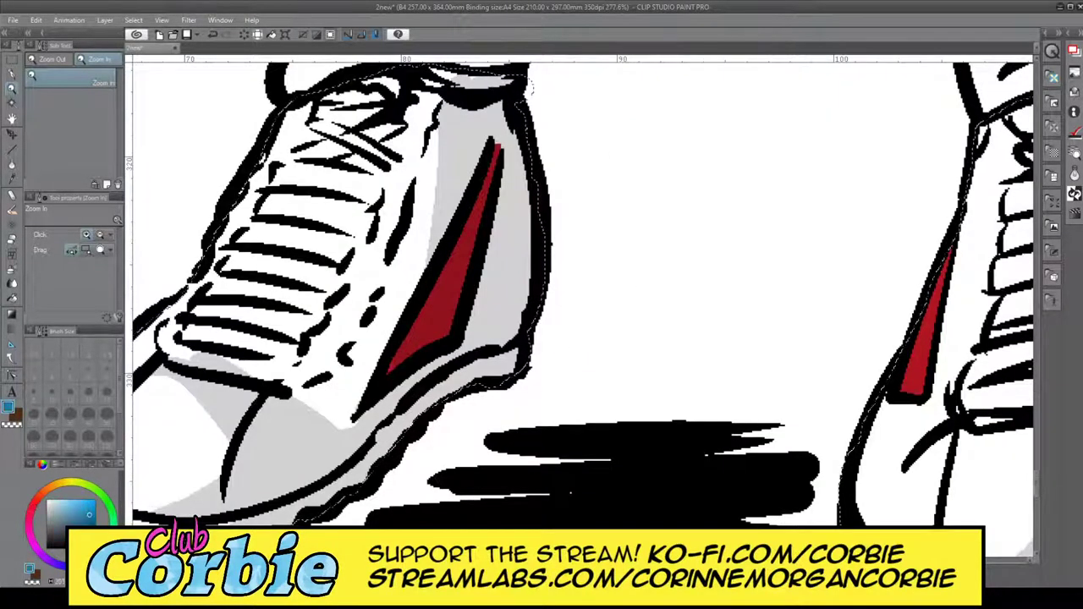
left_click(93, 555)
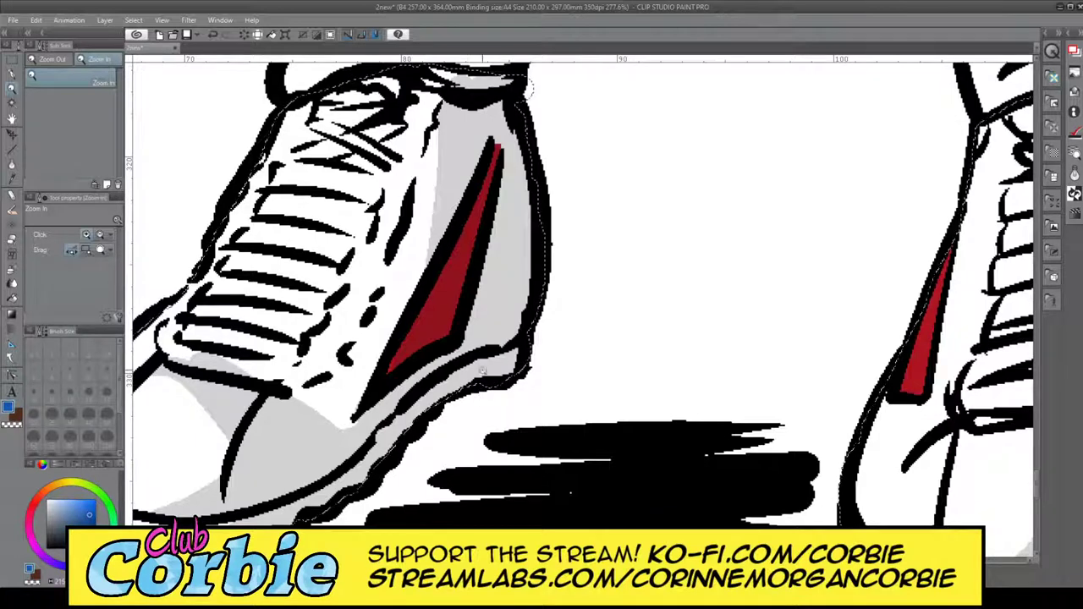
key("p")
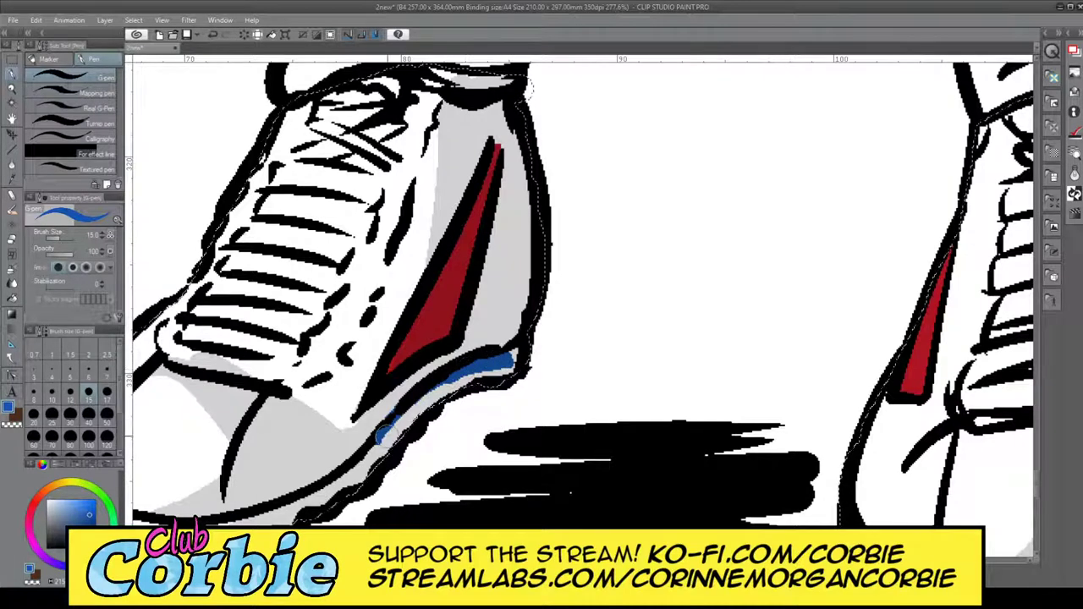
key("ctrl+z")
left_click_drag(379, 436, 392, 414)
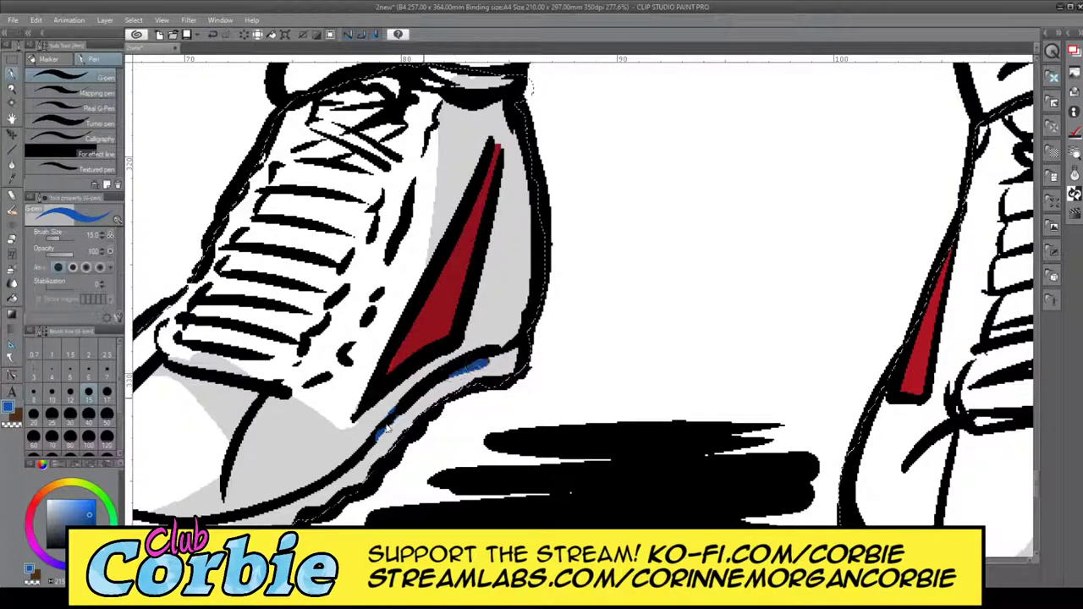
left_click_drag(369, 455, 438, 382)
mouse_move(495, 359)
left_mouse_down()
mouse_move(513, 357)
mouse_move(476, 370)
left_mouse_up()
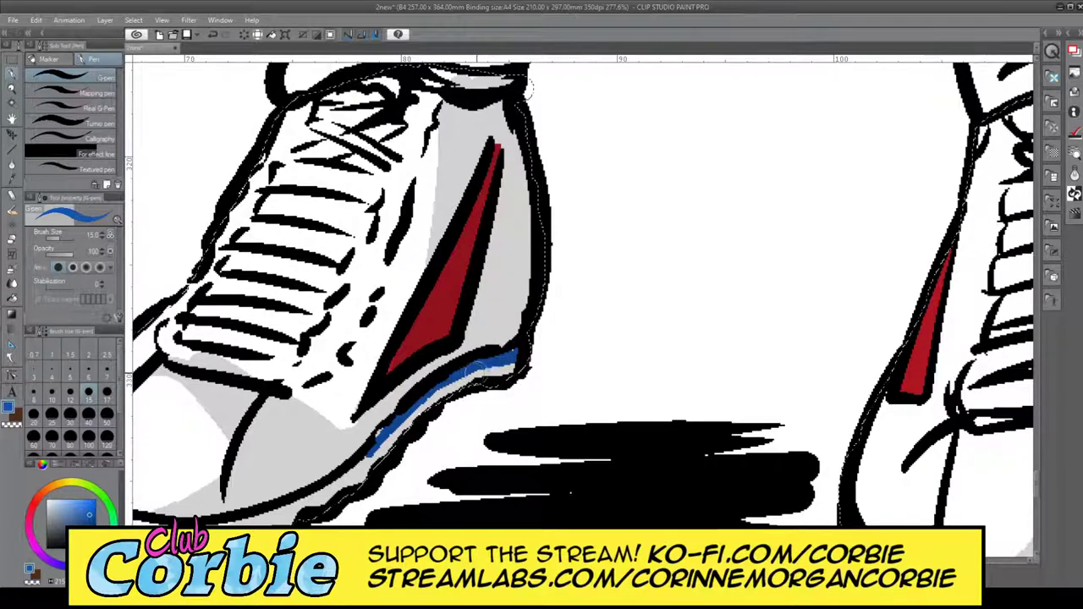
left_click_drag(374, 444, 393, 424)
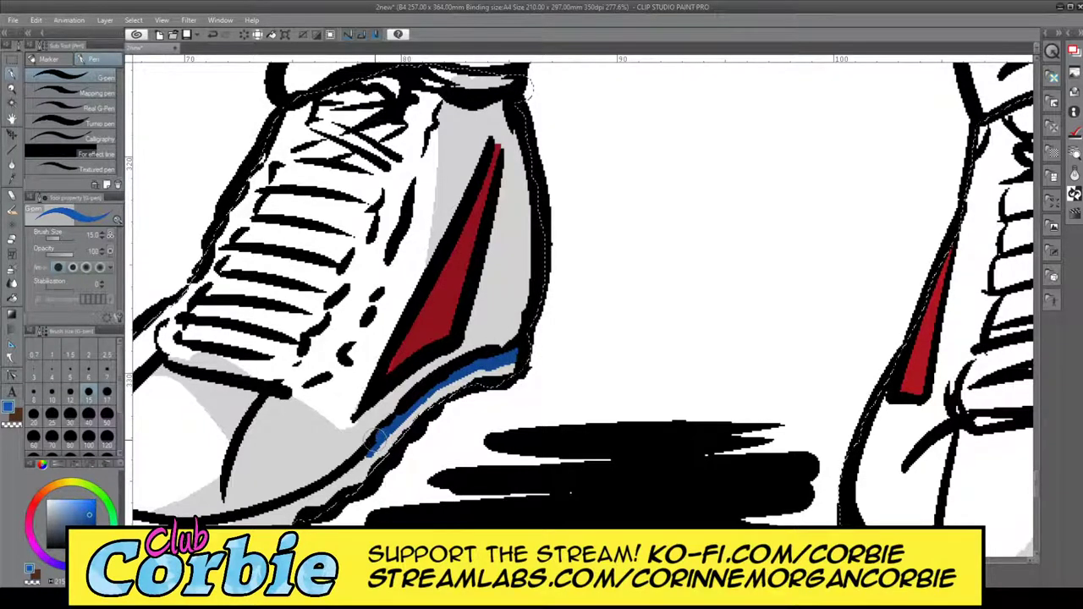
- Paint short blue stripes at both ends of the sole on the shoe nearer the silhouette with the G-pen at size 15
left_click(11, 89)
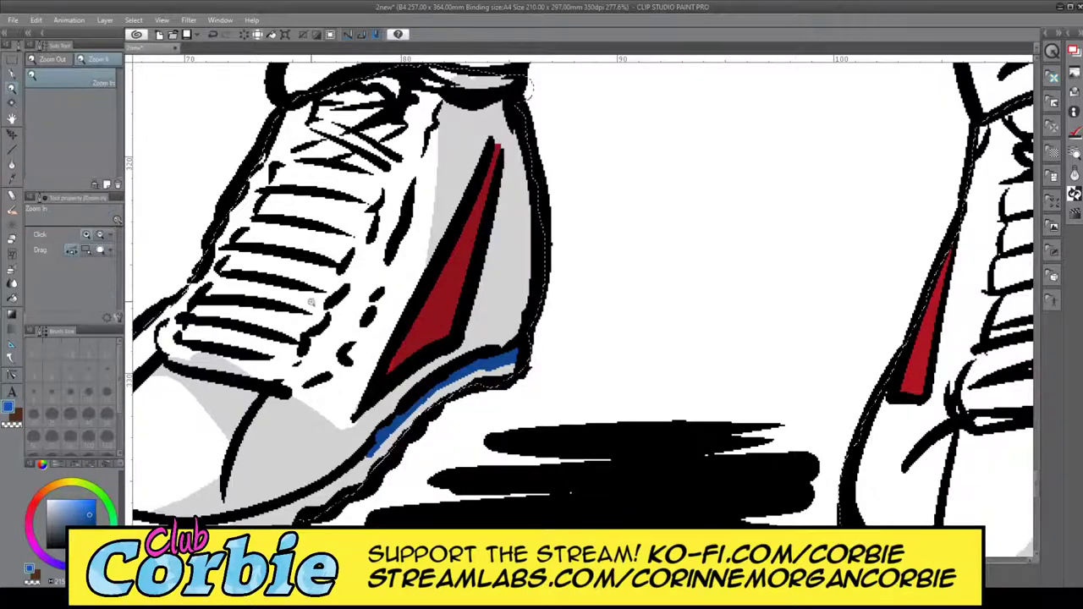
left_click_drag(311, 302, 181, 304)
scroll(380, 296, "up", 4)
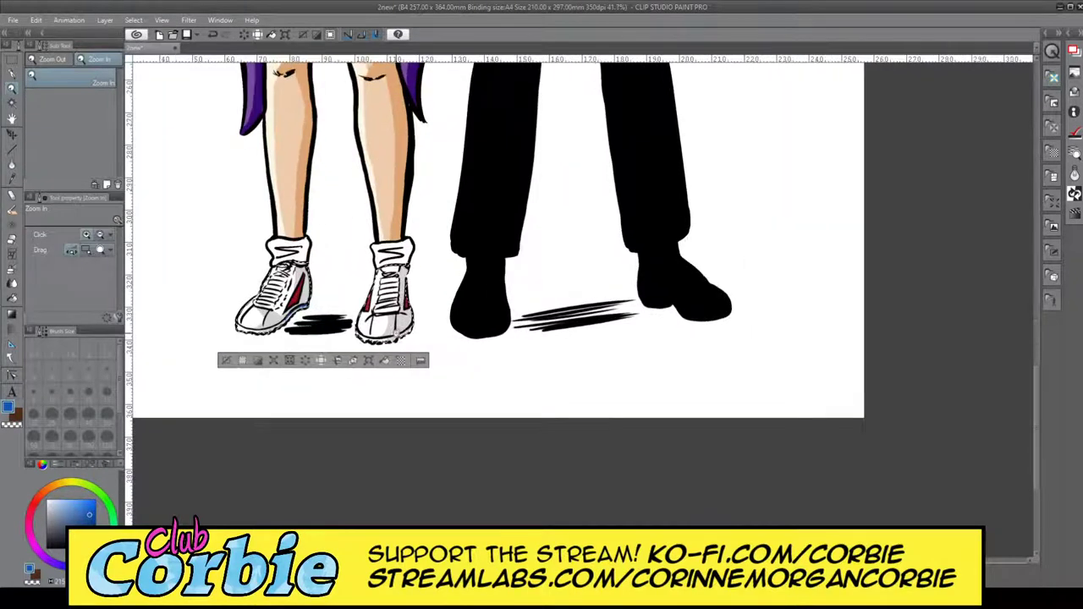
scroll(357, 319, "up", 5)
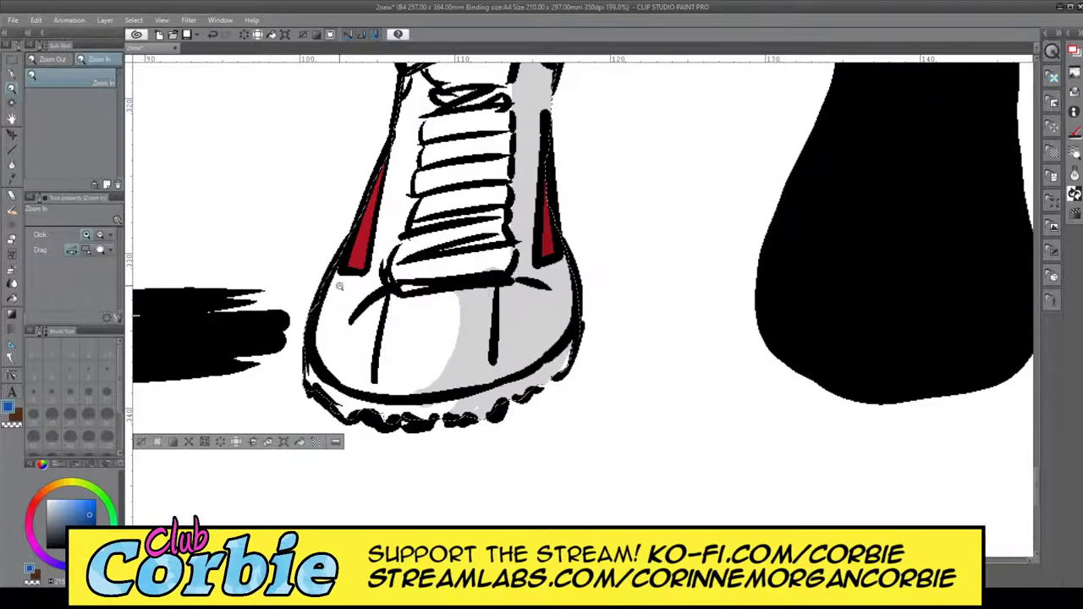
left_click(11, 74)
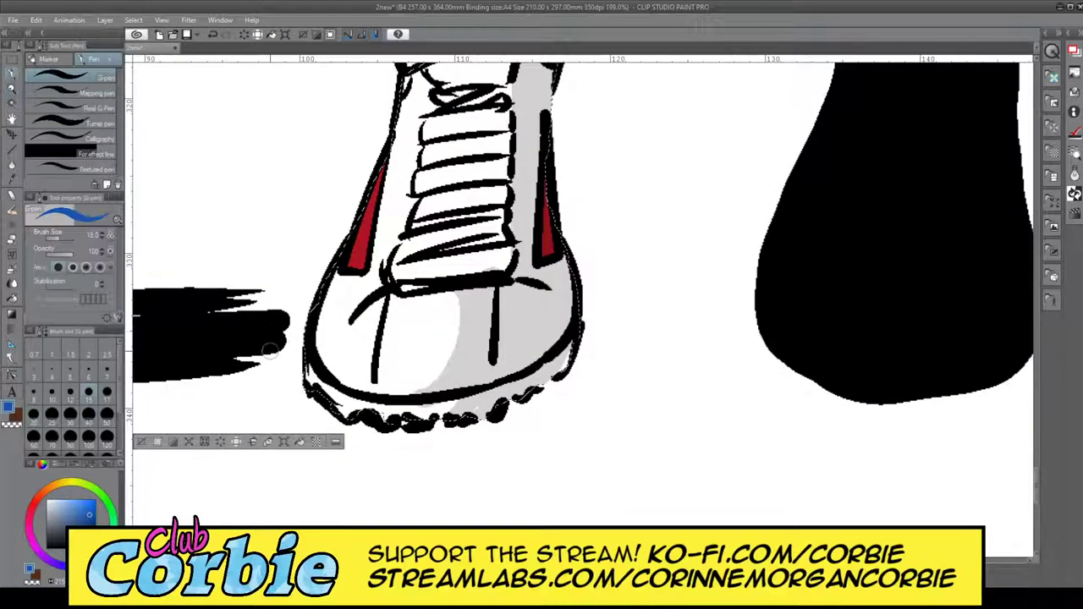
mouse_move(318, 383)
left_mouse_down()
mouse_move(333, 390)
mouse_move(312, 369)
left_mouse_up()
key("ctrl+z")
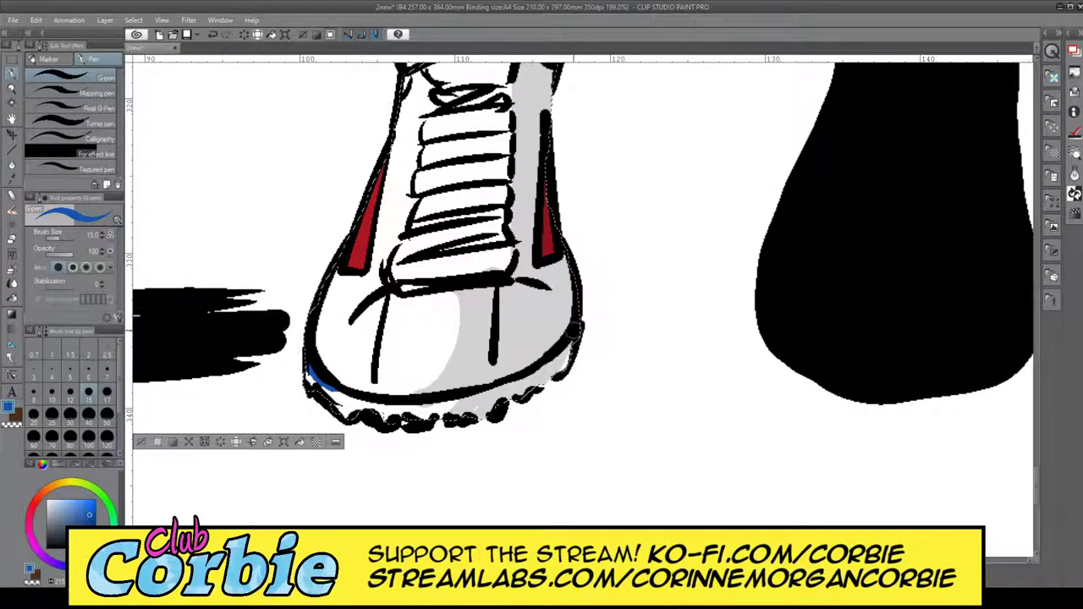
left_click_drag(532, 374, 580, 339)
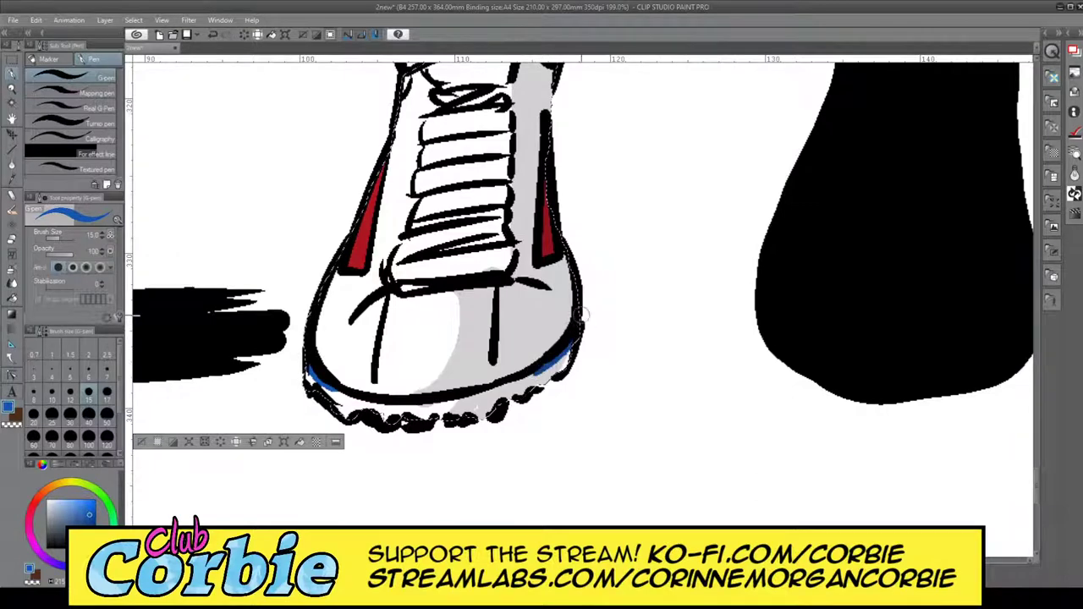
- Deselect the shoes and examine their colours against the skirt, legs and whole figure
left_click(11, 89)
left_click_drag(467, 286, 430, 328)
scroll(437, 263, "up", 1)
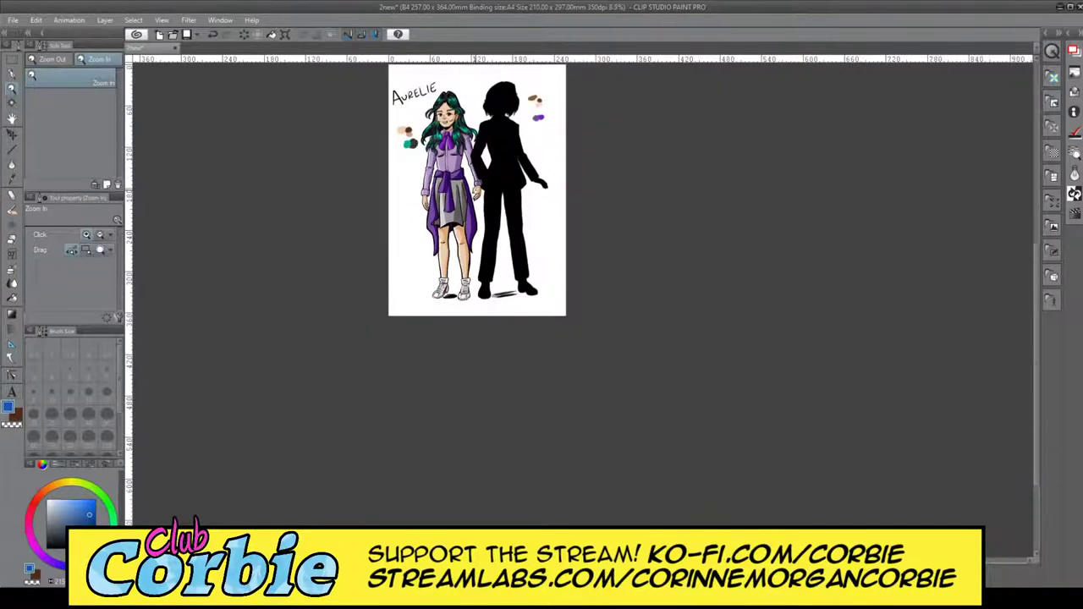
left_click_drag(454, 287, 477, 265)
scroll(499, 268, "down", 3)
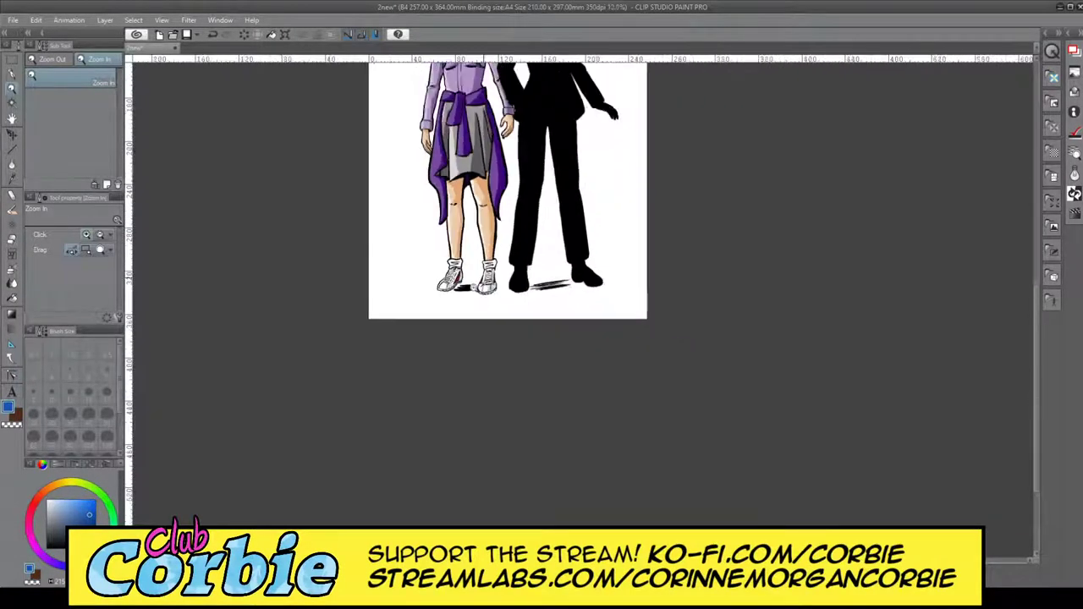
scroll(504, 216, "up", 2)
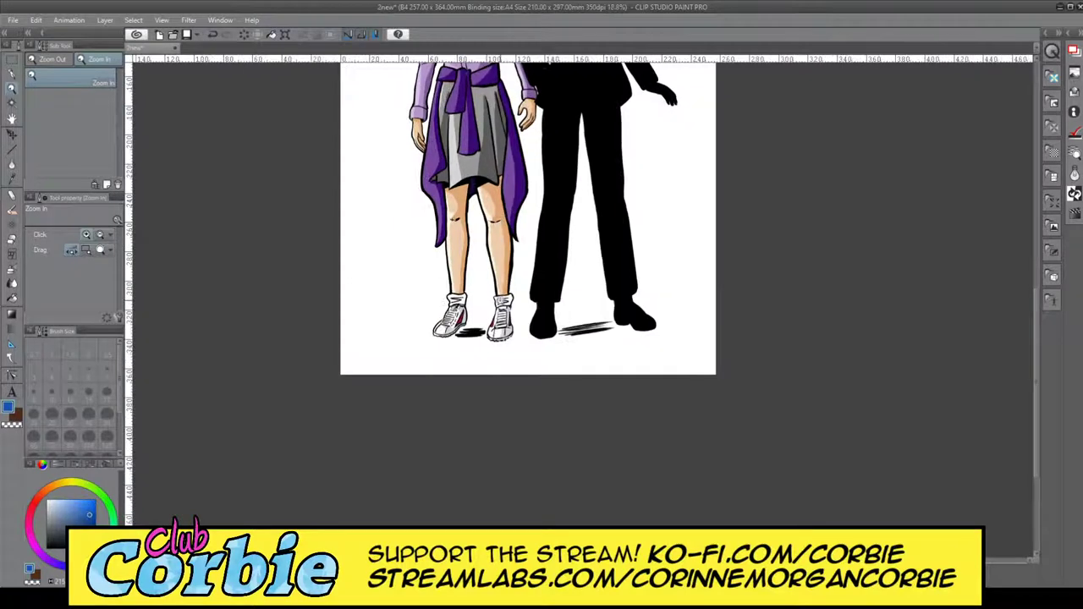
left_click_drag(500, 291, 741, 451)
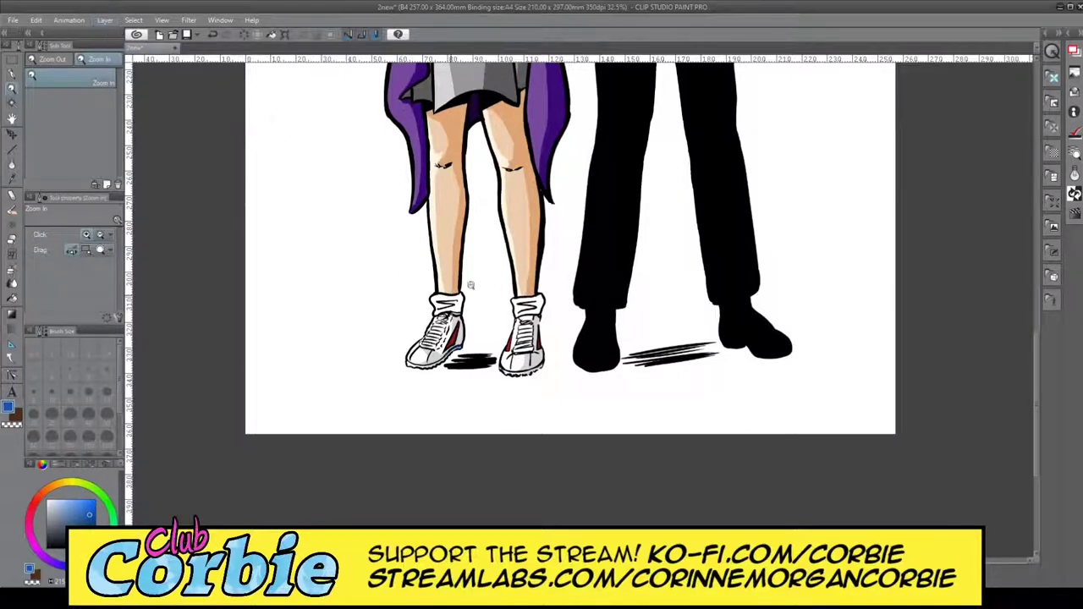
- Paint a grey border just inside the outlines of both socks with the G-pen at size 15
scroll(471, 282, "up", 5)
left_click_drag(517, 337, 520, 339)
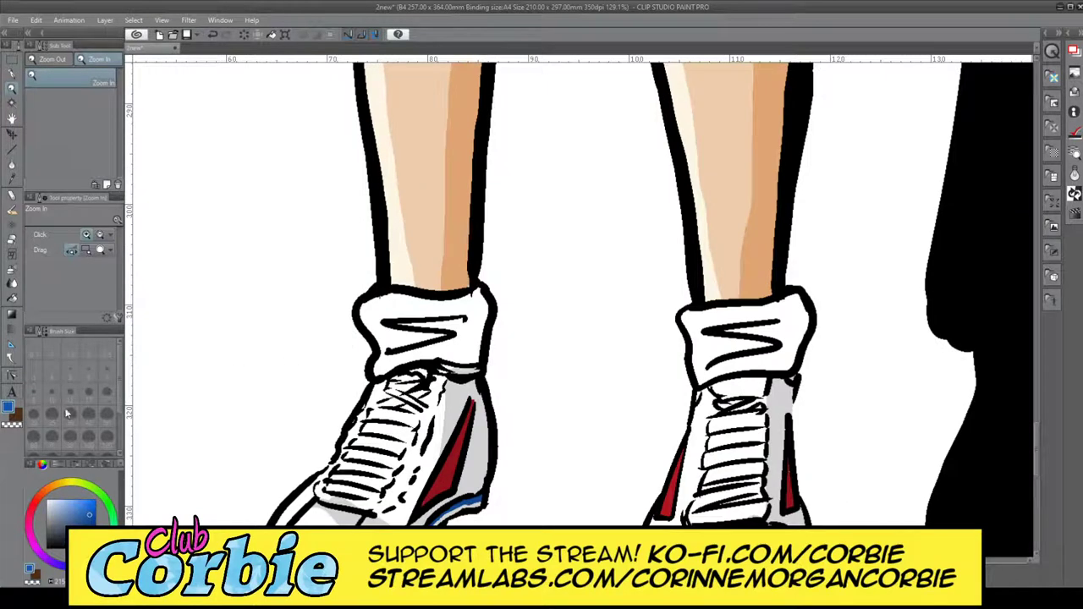
left_click_drag(88, 514, 78, 502)
left_click(12, 75)
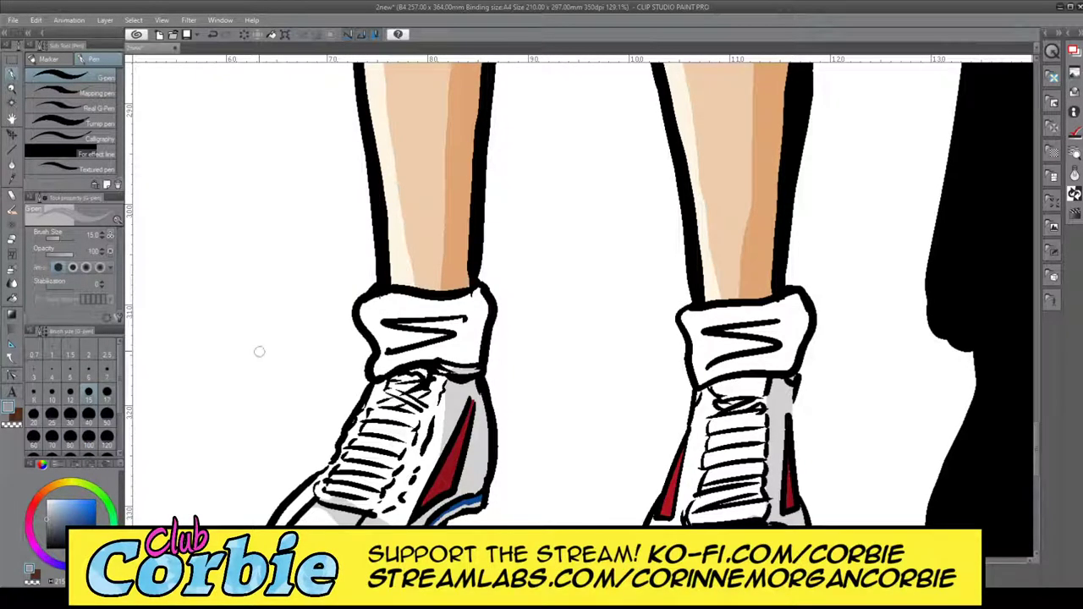
mouse_move(382, 303)
left_mouse_down()
mouse_move(378, 342)
mouse_move(371, 373)
mouse_move(399, 361)
mouse_move(465, 362)
mouse_move(428, 356)
mouse_move(477, 360)
mouse_move(487, 301)
mouse_move(476, 291)
mouse_move(430, 303)
mouse_move(473, 300)
mouse_move(443, 302)
mouse_move(384, 294)
mouse_move(415, 292)
left_mouse_up()
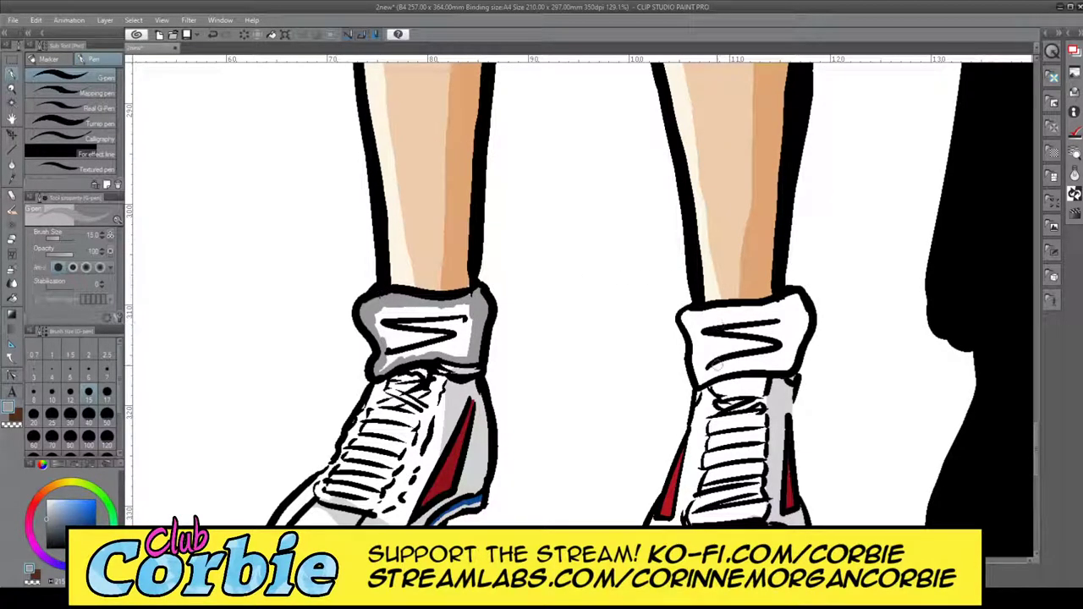
mouse_move(698, 360)
left_mouse_down()
mouse_move(702, 374)
mouse_move(695, 342)
mouse_move(694, 376)
mouse_move(736, 367)
mouse_move(700, 379)
mouse_move(782, 359)
mouse_move(713, 368)
mouse_move(787, 362)
mouse_move(807, 315)
mouse_move(794, 297)
mouse_move(681, 314)
mouse_move(698, 345)
left_mouse_up()
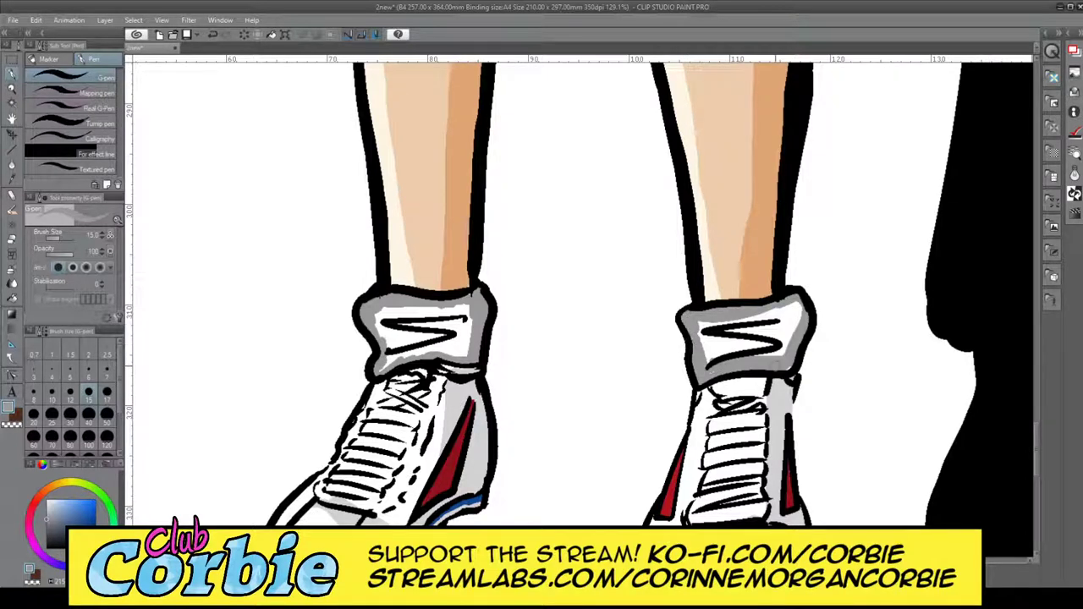
left_click_drag(776, 367, 793, 370)
- Fill the remaining white areas inside both socks with the same grey
left_click(13, 297)
left_click(433, 337)
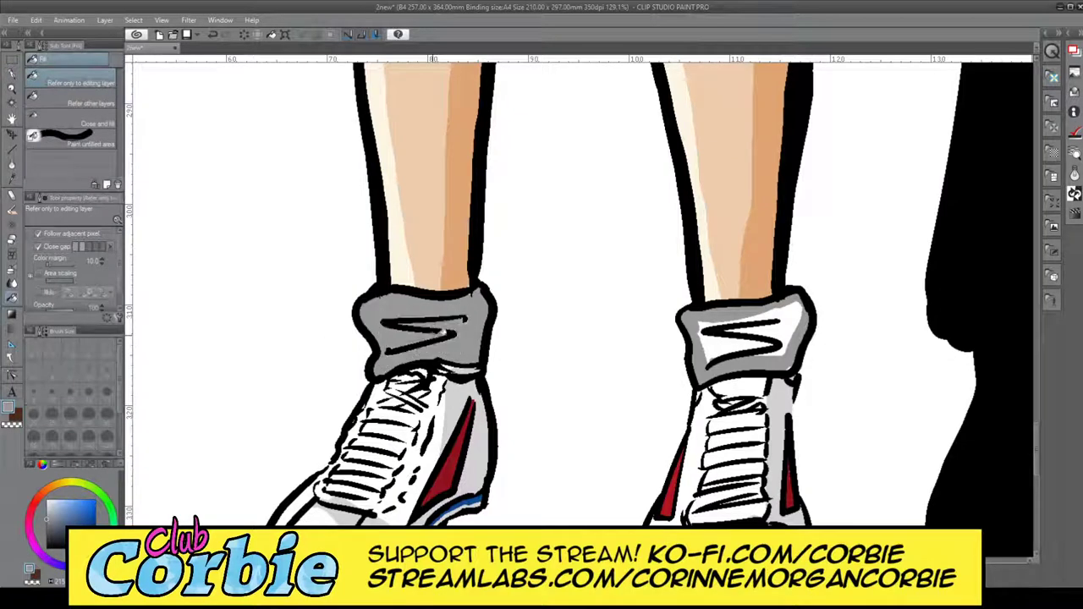
left_click(750, 345)
- Select the grey areas of both socks together and fill them with white
left_click(12, 102)
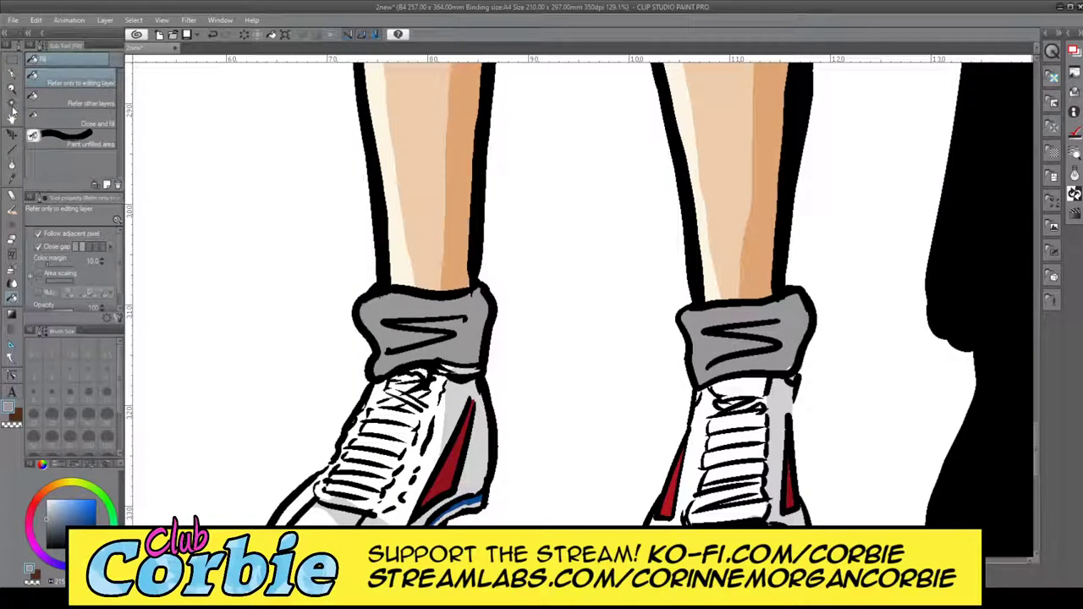
left_click(412, 326)
left_click(741, 336, "shift")
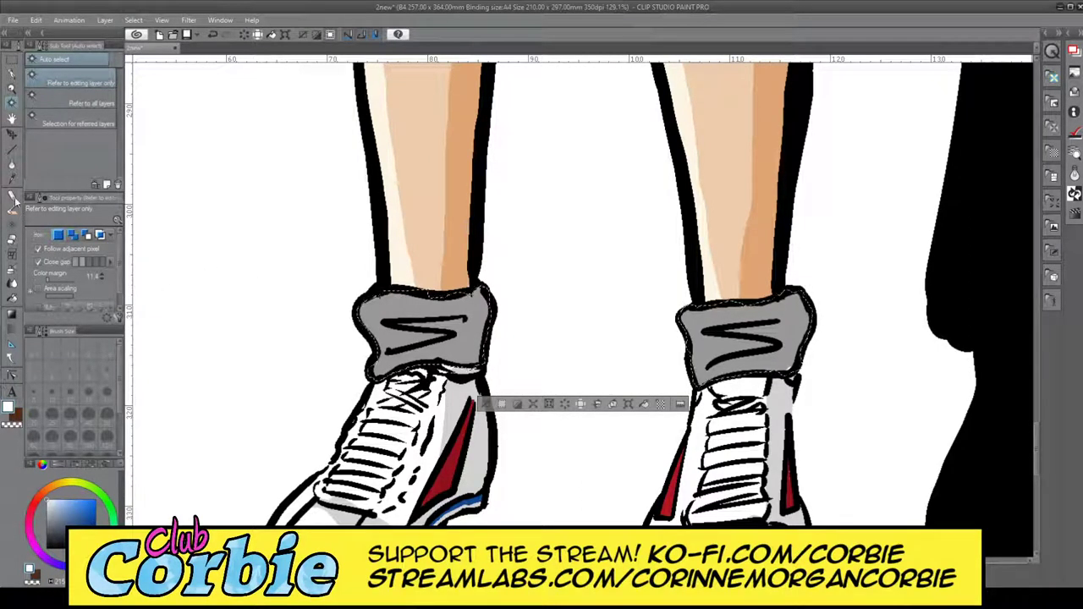
left_click(12, 283)
left_click(748, 337)
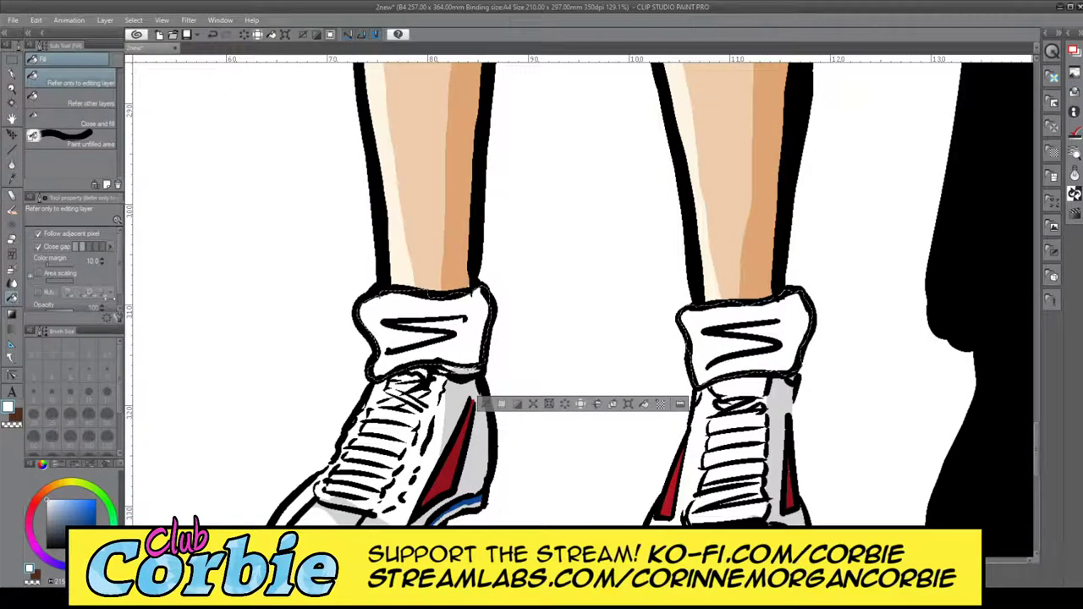
- Shade the upper edge, folds and inner side of the sock farther from the silhouette in grey with the G-pen at size 15
key("p")
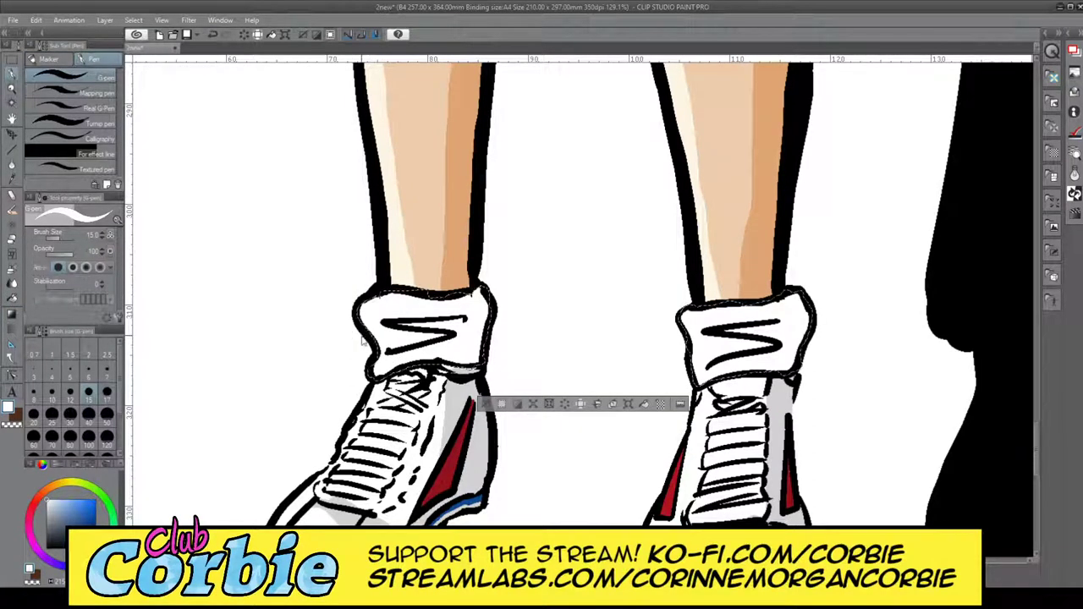
left_click_drag(66, 524, 34, 515)
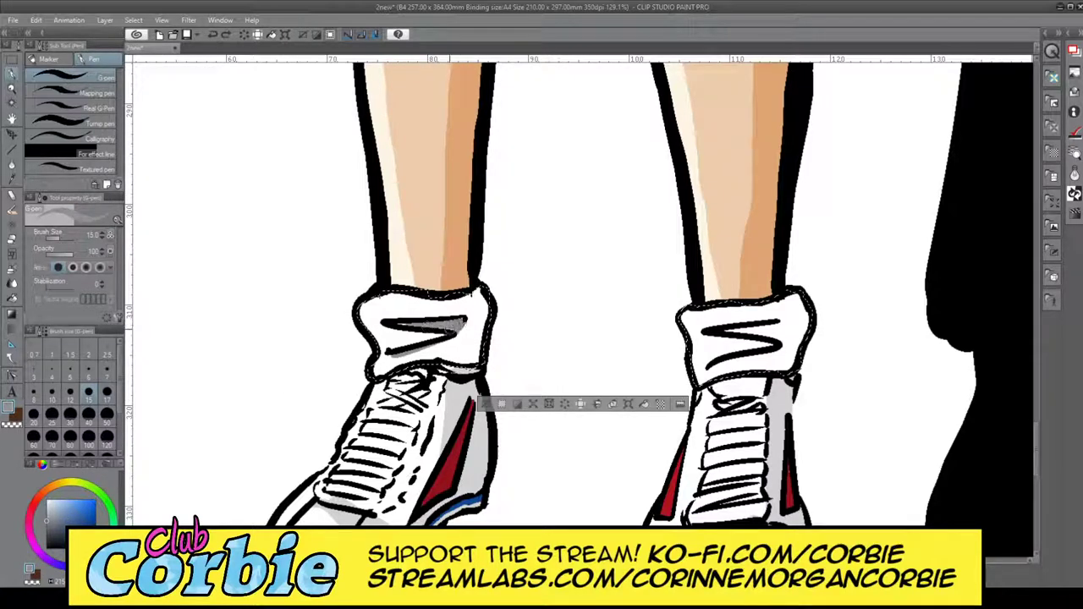
left_click_drag(379, 295, 478, 309)
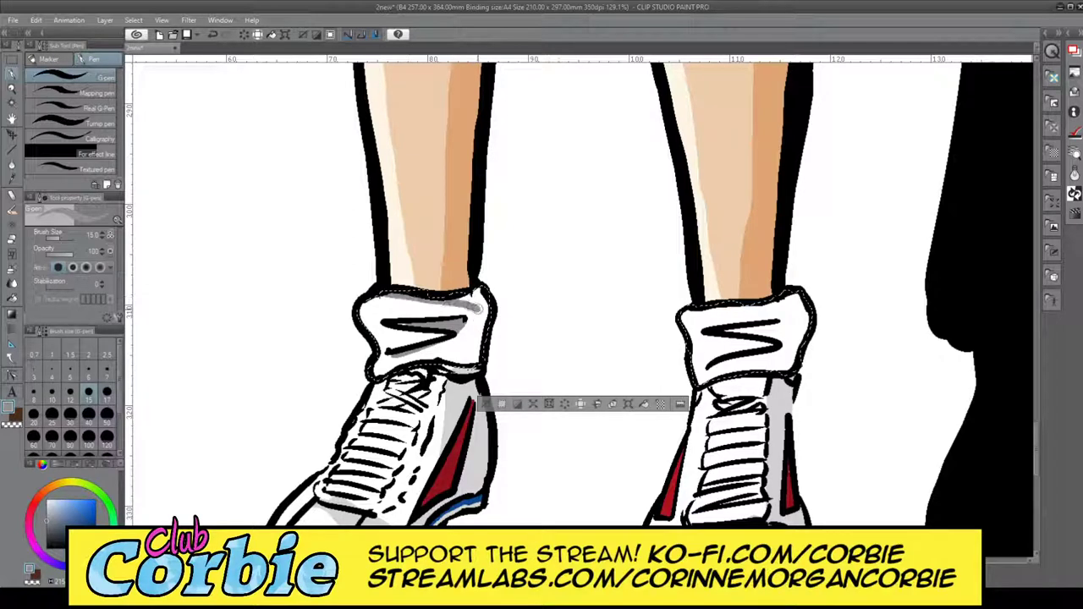
left_click_drag(433, 369, 408, 389)
left_click_drag(488, 321, 440, 387)
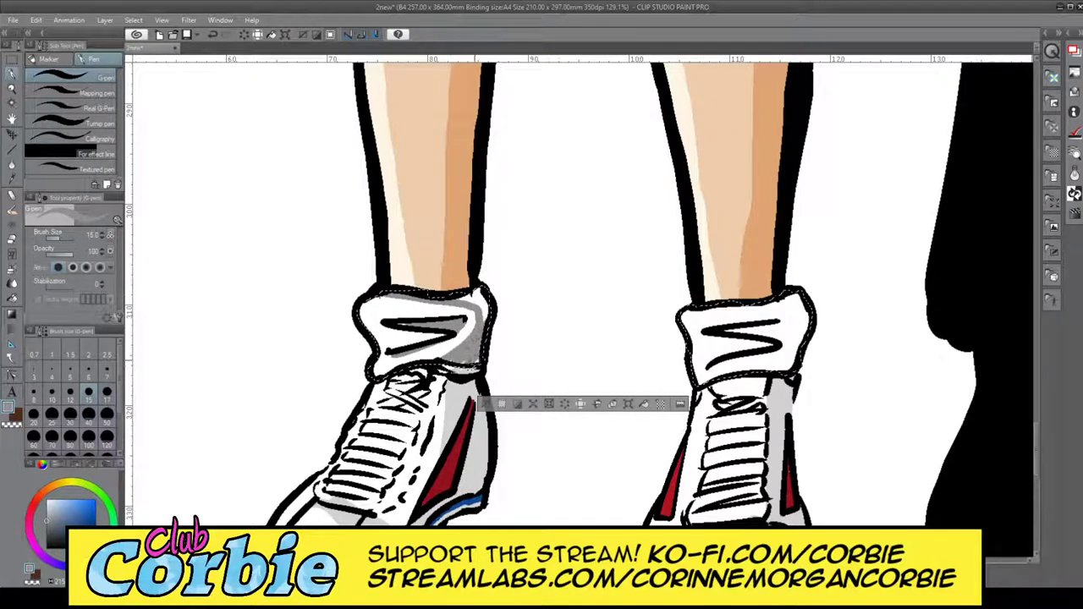
mouse_move(474, 356)
left_mouse_down()
mouse_move(494, 336)
mouse_move(457, 298)
mouse_move(487, 294)
left_mouse_up()
mouse_move(408, 296)
left_mouse_down()
mouse_move(364, 296)
mouse_move(398, 339)
mouse_move(391, 332)
mouse_move(432, 342)
mouse_move(395, 335)
mouse_move(416, 335)
left_mouse_up()
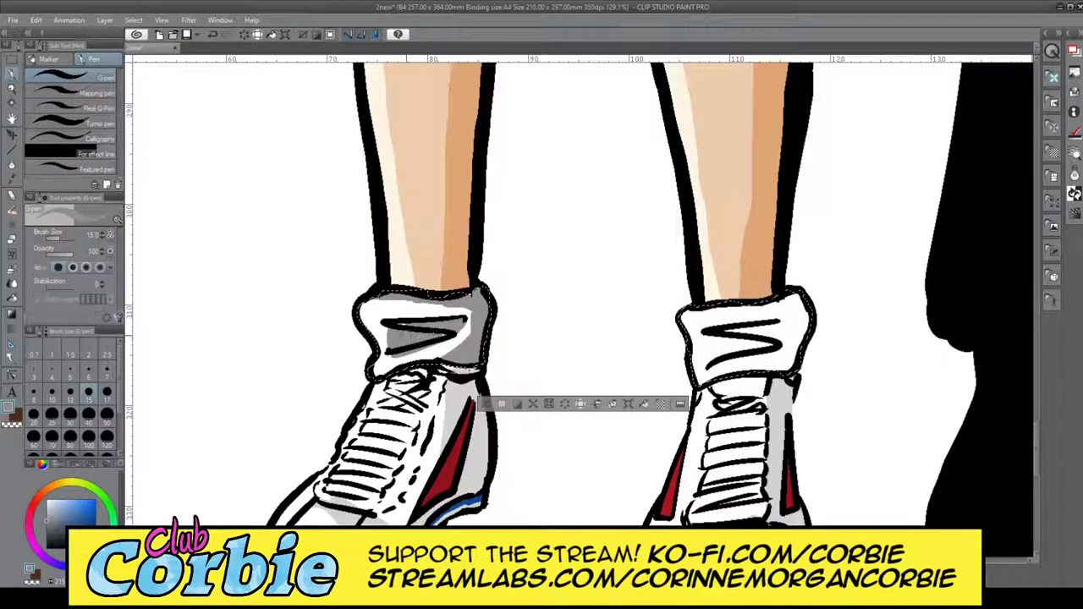
key("ctrl+z")
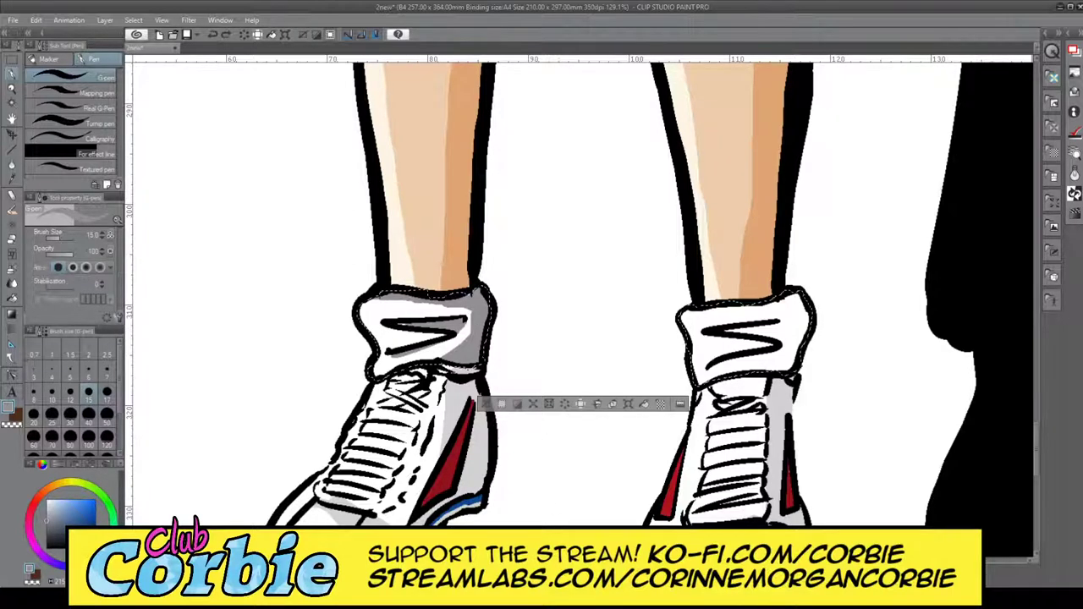
- Shade the upper edge, folds and silhouette-facing side of the other sock in the same grey
left_click_drag(561, 559, 596, 559)
mouse_move(538, 372)
left_mouse_down()
mouse_move(603, 357)
mouse_move(605, 368)
mouse_move(543, 383)
mouse_move(621, 367)
mouse_move(635, 342)
mouse_move(574, 337)
mouse_move(559, 323)
mouse_move(555, 333)
mouse_move(630, 337)
mouse_move(597, 334)
mouse_move(637, 324)
mouse_move(631, 313)
mouse_move(518, 320)
mouse_move(542, 306)
mouse_move(636, 296)
mouse_move(609, 315)
mouse_move(643, 302)
mouse_move(633, 343)
mouse_move(560, 364)
mouse_move(639, 369)
mouse_move(572, 355)
mouse_move(588, 361)
left_mouse_up()
key("ctrl+z")
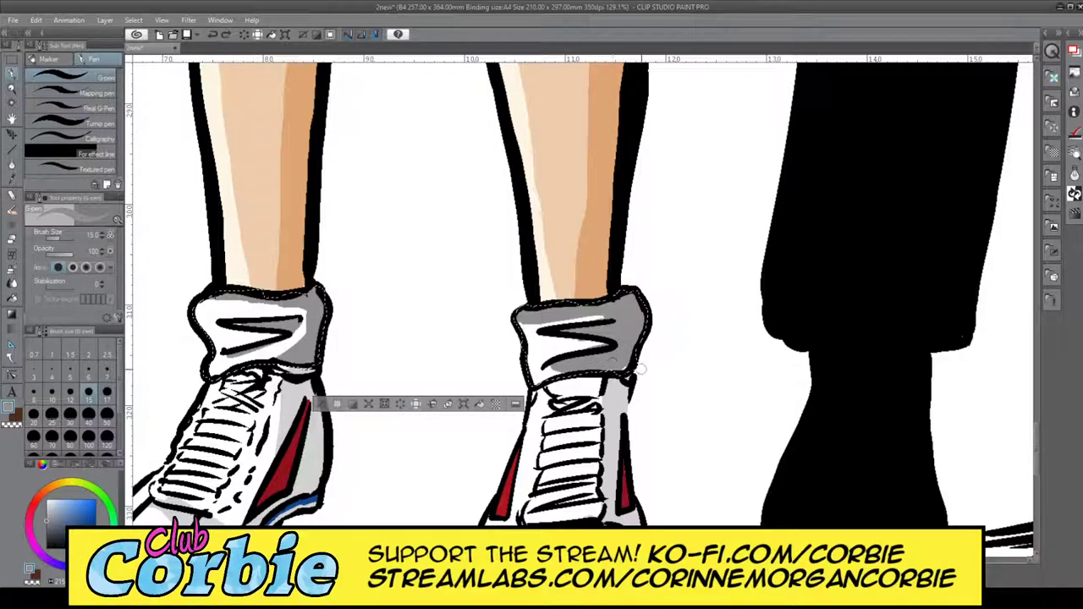
- Deselect the socks and examine the coloured character's face, hair, clothing and shoes close up and at full-page view
key("/")
scroll(411, 279, "down", 6)
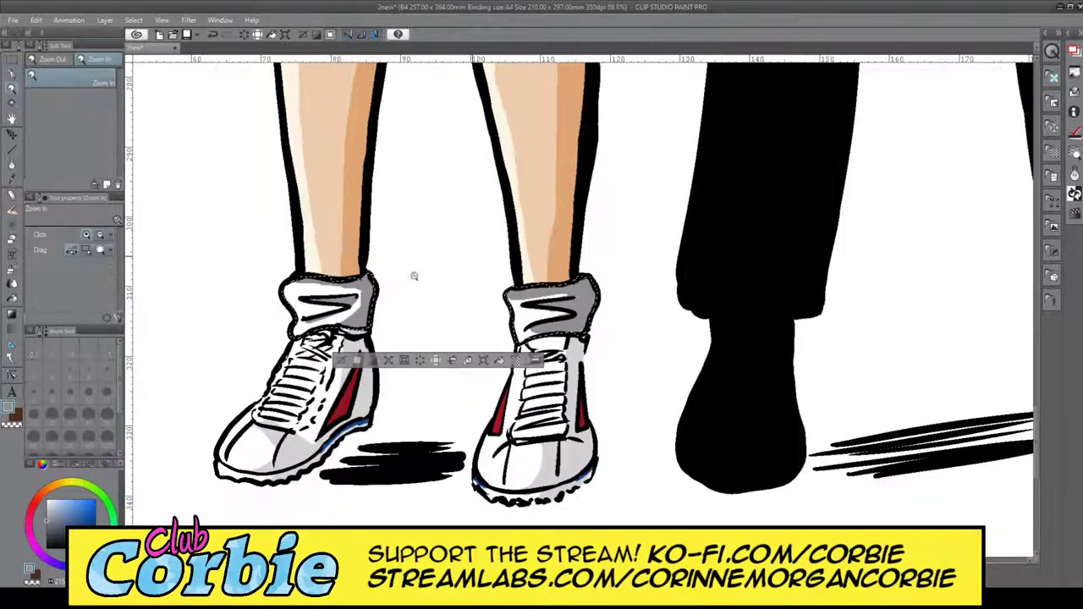
scroll(447, 231, "down", 2)
scroll(534, 253, "up", 5)
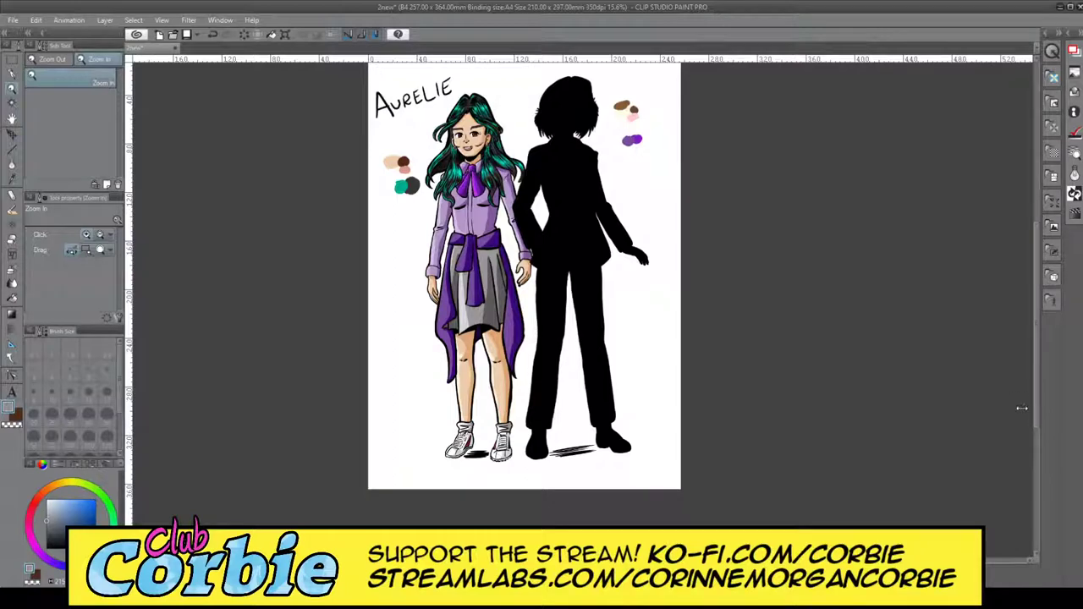
left_click_drag(446, 130, 603, 233)
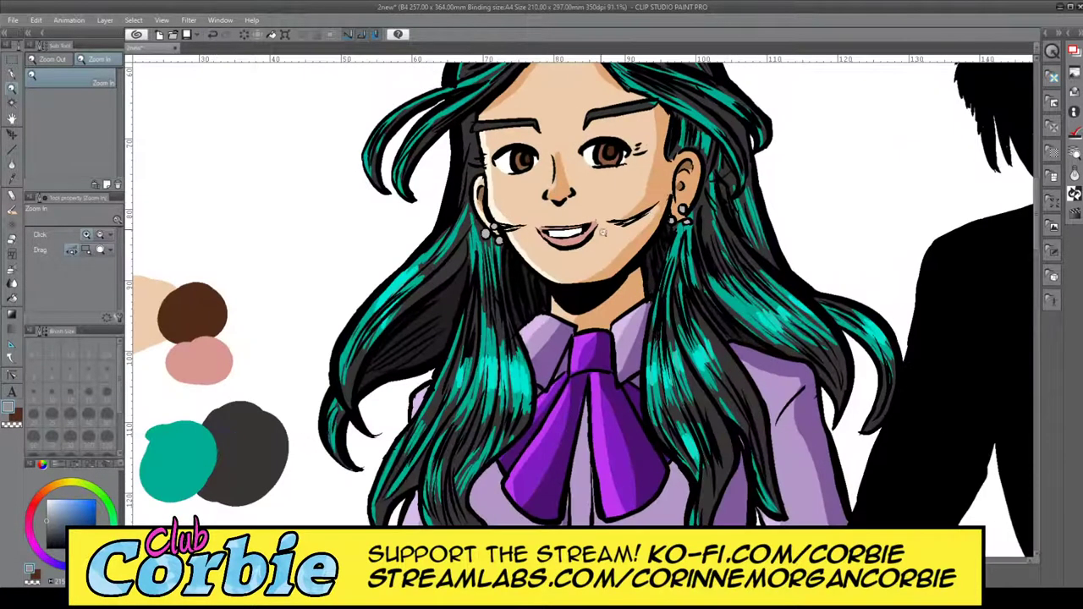
scroll(584, 276, "down", 5)
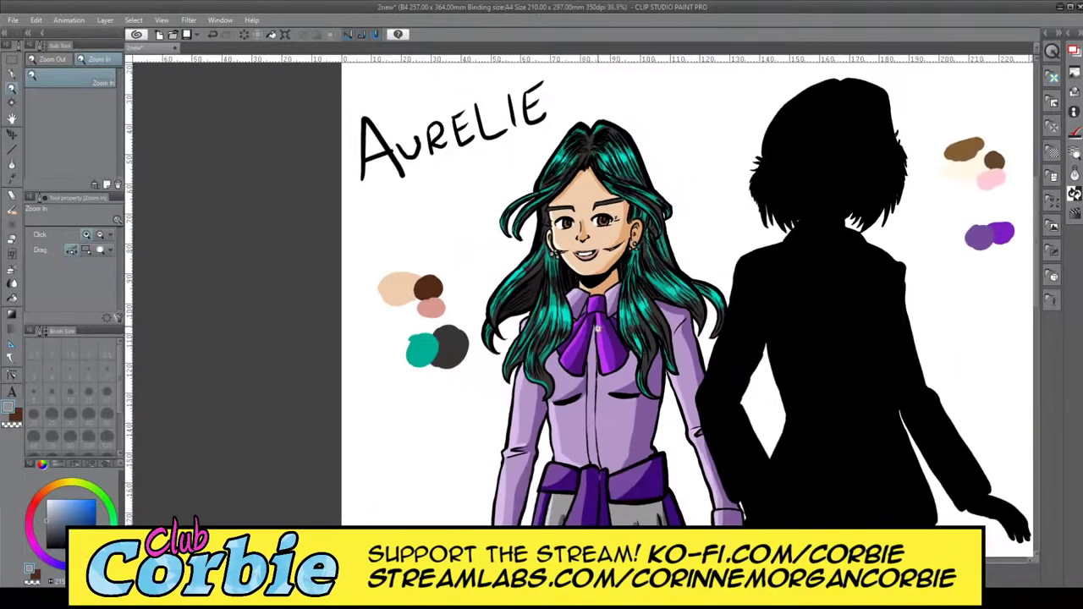
left_click_drag(591, 414, 624, 400)
scroll(712, 445, "down", 2)
scroll(677, 442, "up", 3)
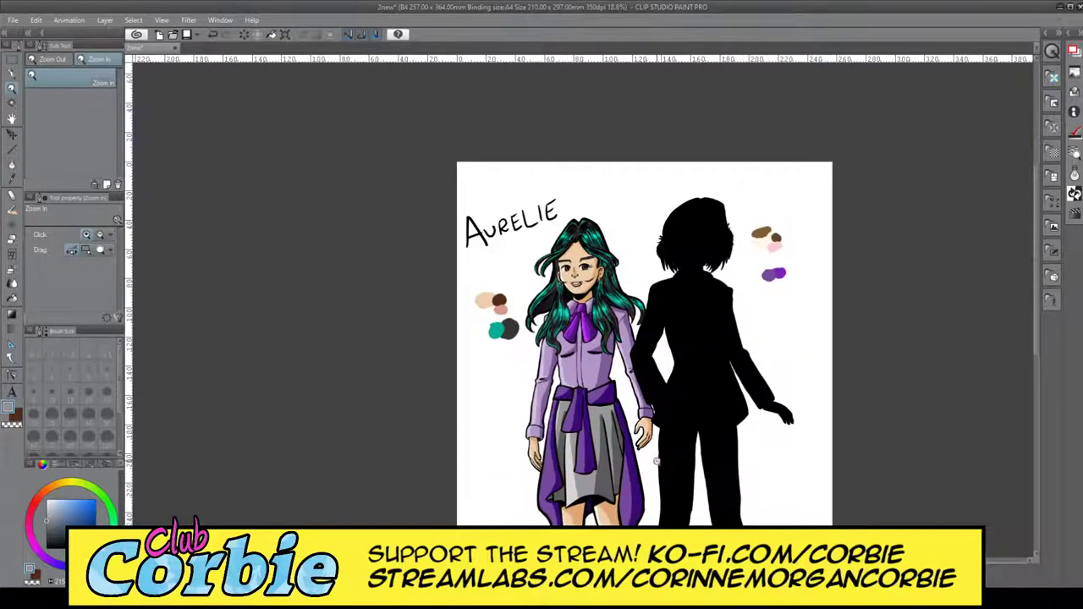
scroll(672, 440, "up", 4)
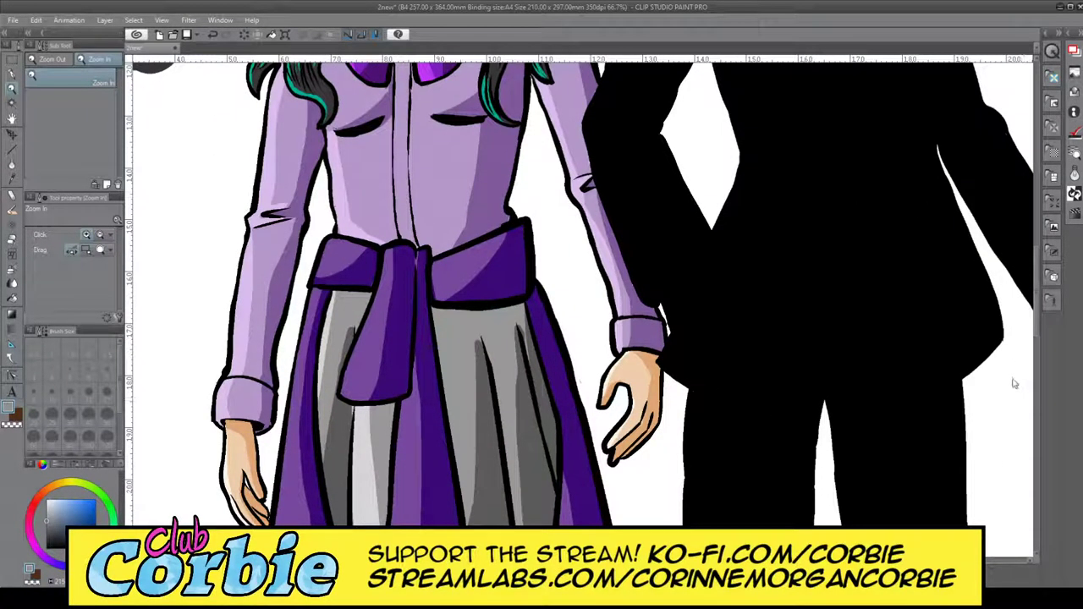
scroll(399, 363, "down", 6)
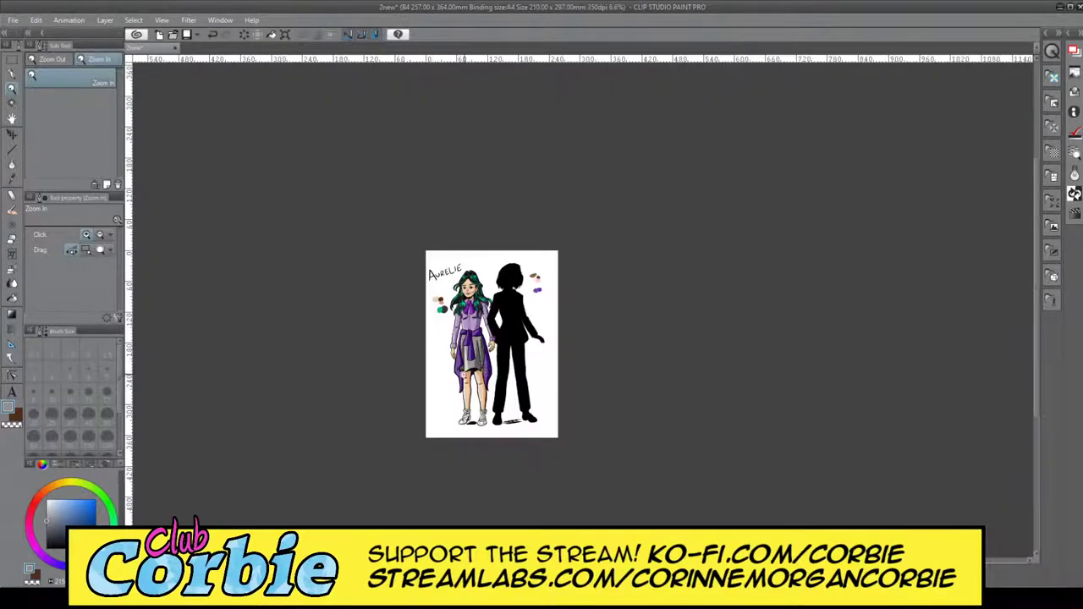
scroll(464, 374, "up", 5)
scroll(529, 491, "down", 3)
left_click_drag(506, 500, 480, 505)
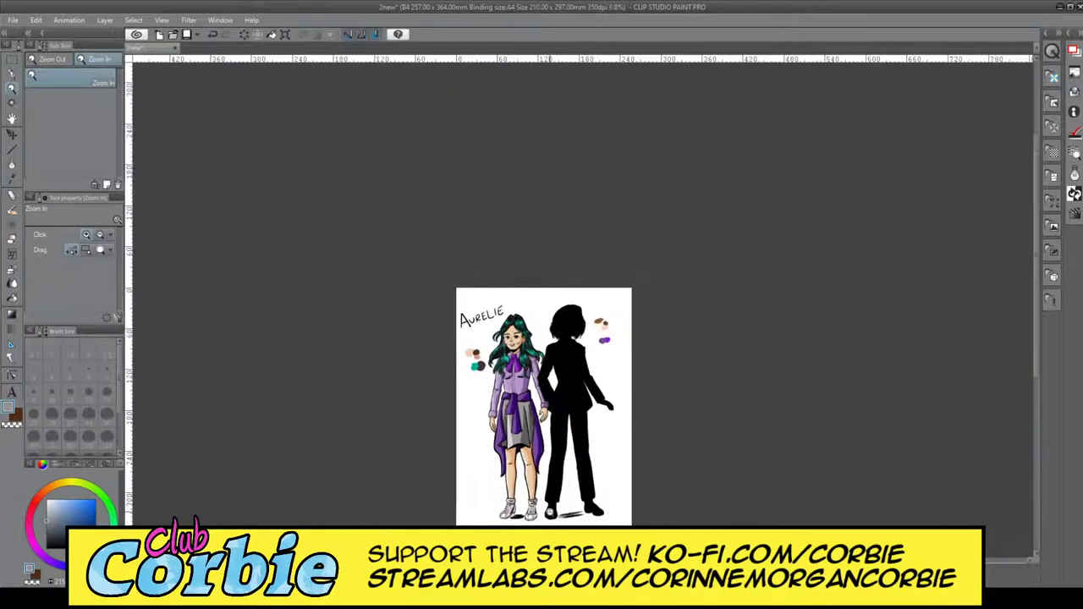
left_click_drag(549, 506, 576, 496)
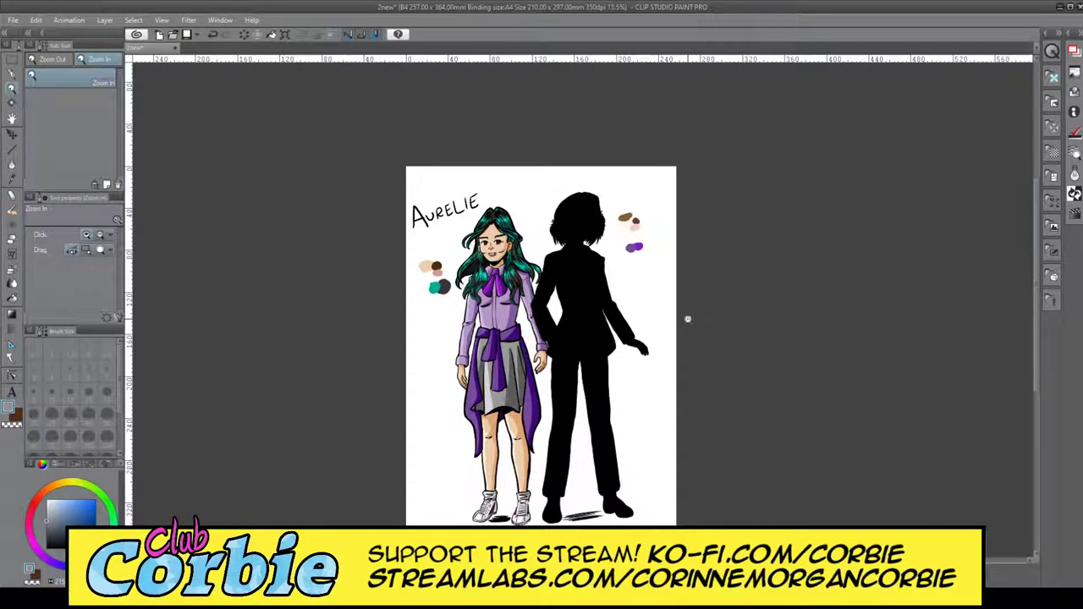